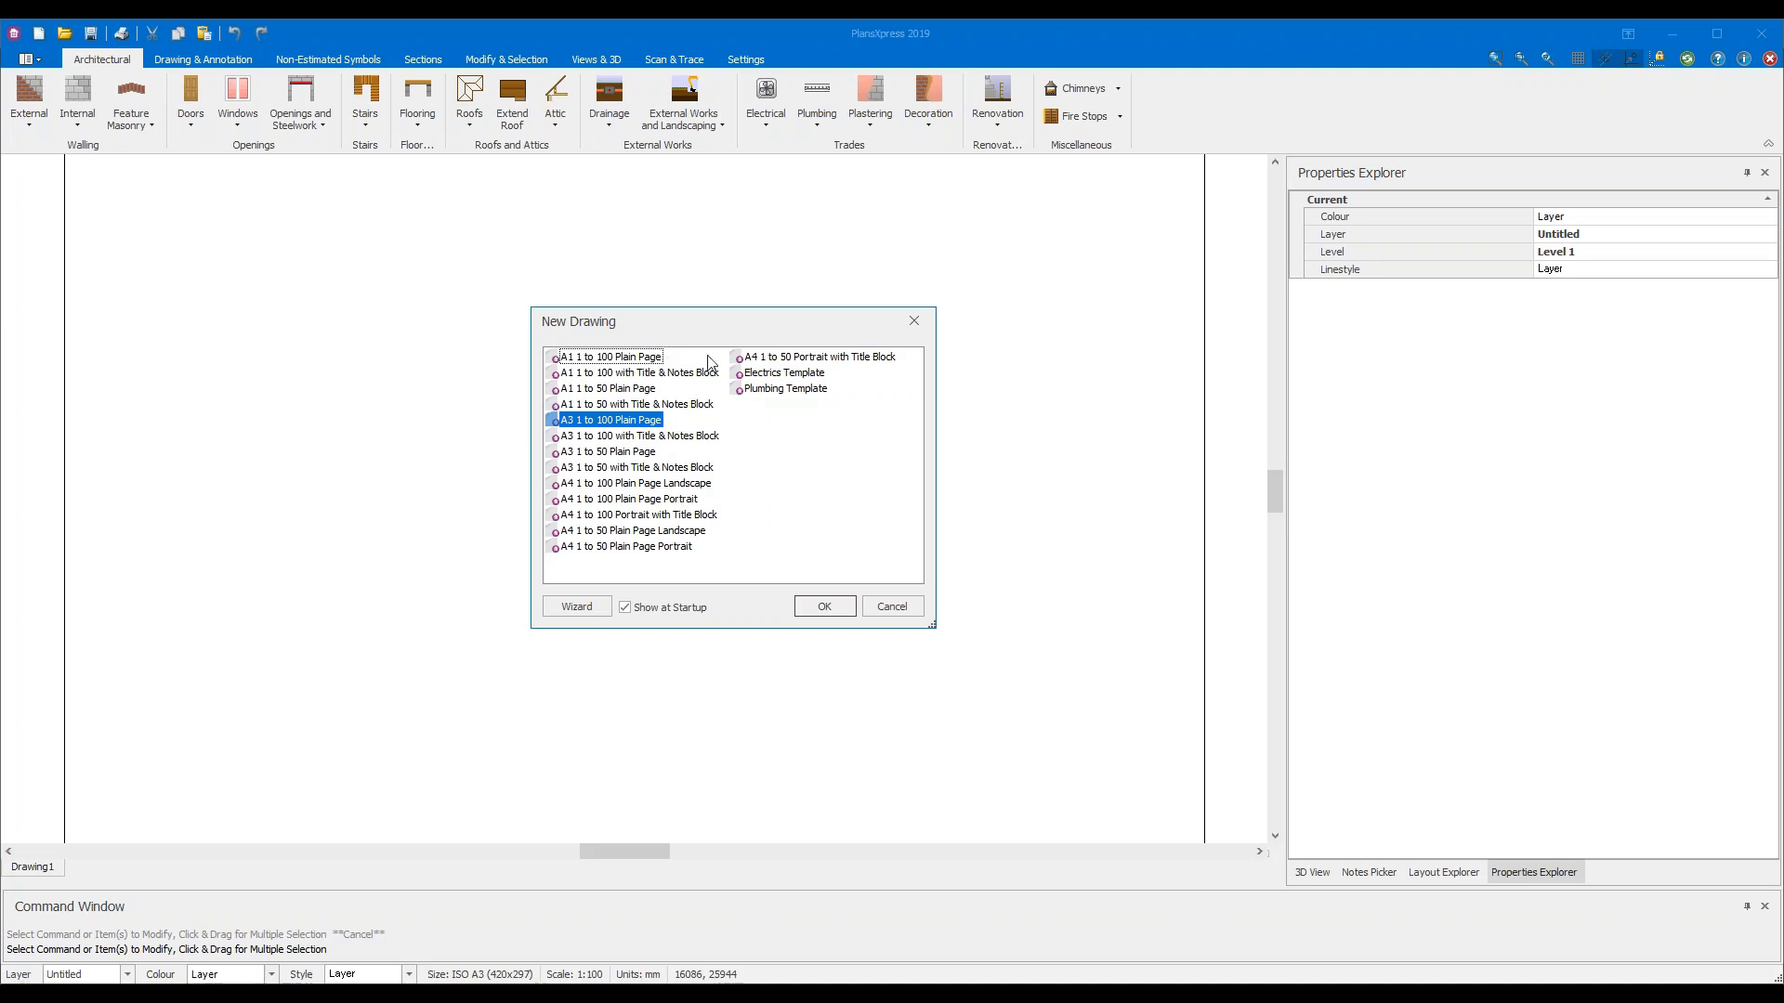
Create a new drawing from the 'A3 1 to 50 Plain Page' template
{"action": "left_click", "coordinate": [590, 454]}
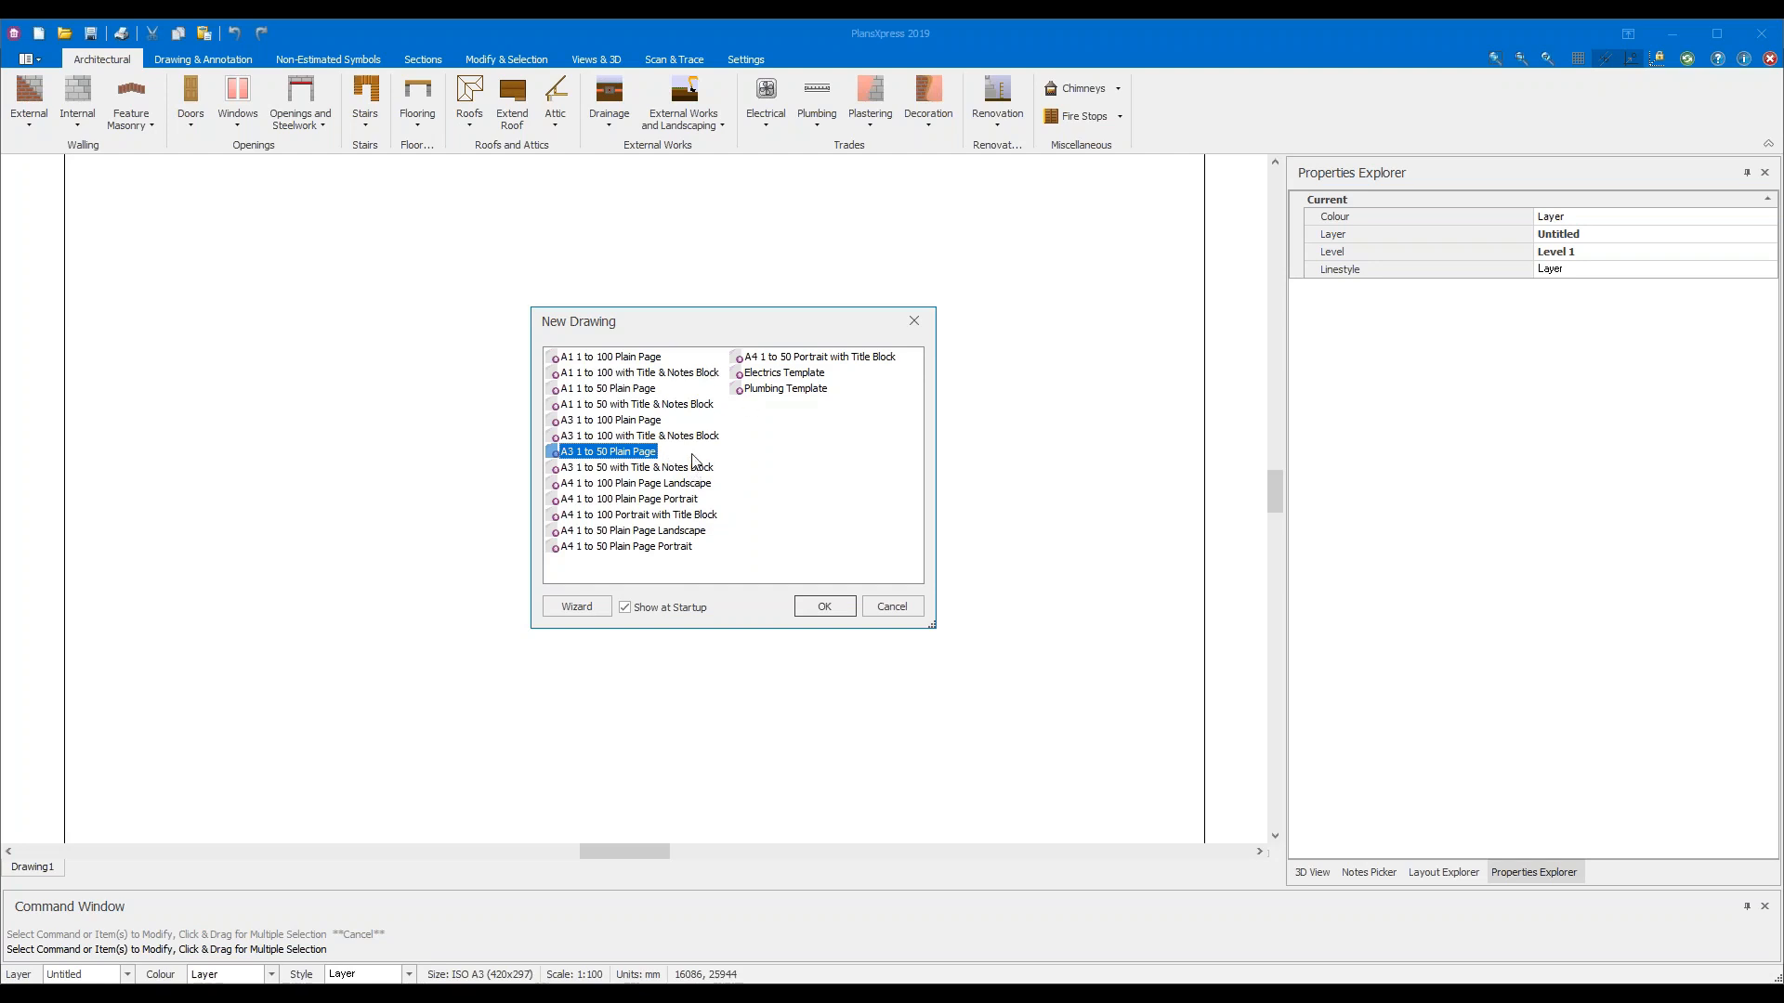
{"action": "left_click", "coordinate": [829, 613]}
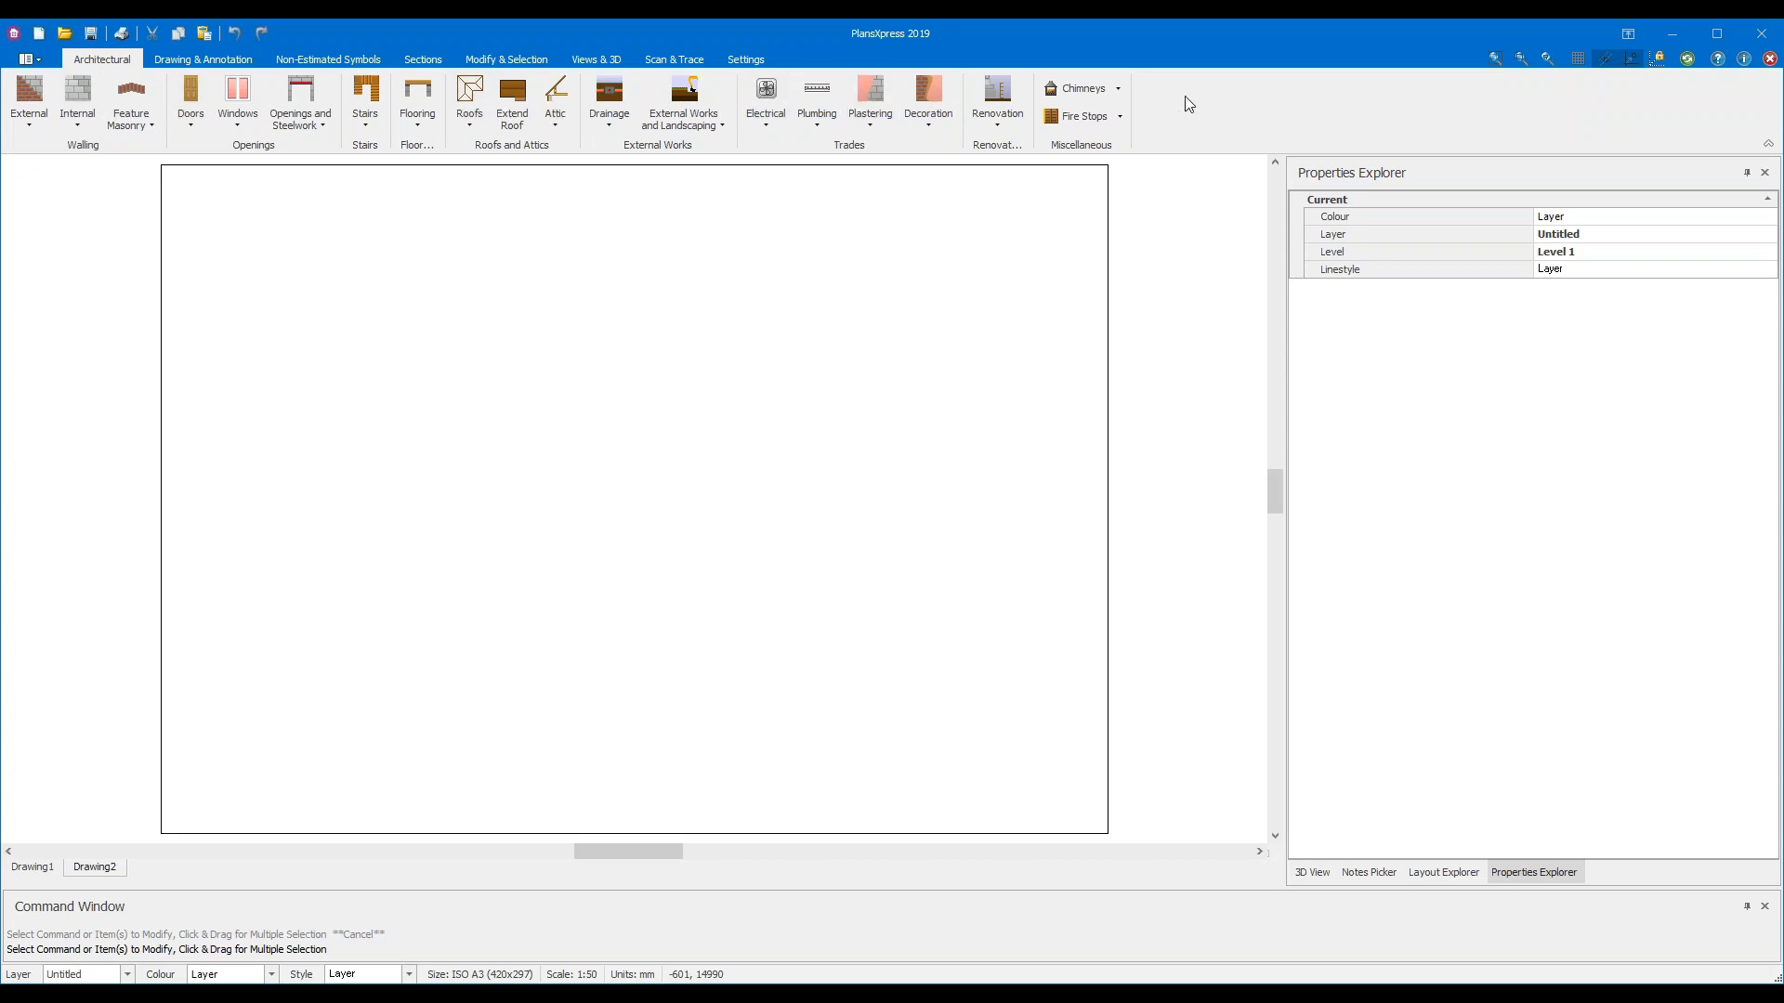
Look through the drawing-and-annotation and non-estimated symbols ribbon tabs, then return to Architectural
{"action": "left_click", "coordinate": [203, 58]}
{"action": "left_click", "coordinate": [351, 63]}
{"action": "left_click", "coordinate": [106, 62]}
Zoom and pan the blank A3 sheet into view and show the Scan & Trace tools
{"action": "scroll", "coordinate": [465, 414], "scroll_direction": "down", "scroll_amount": 2}
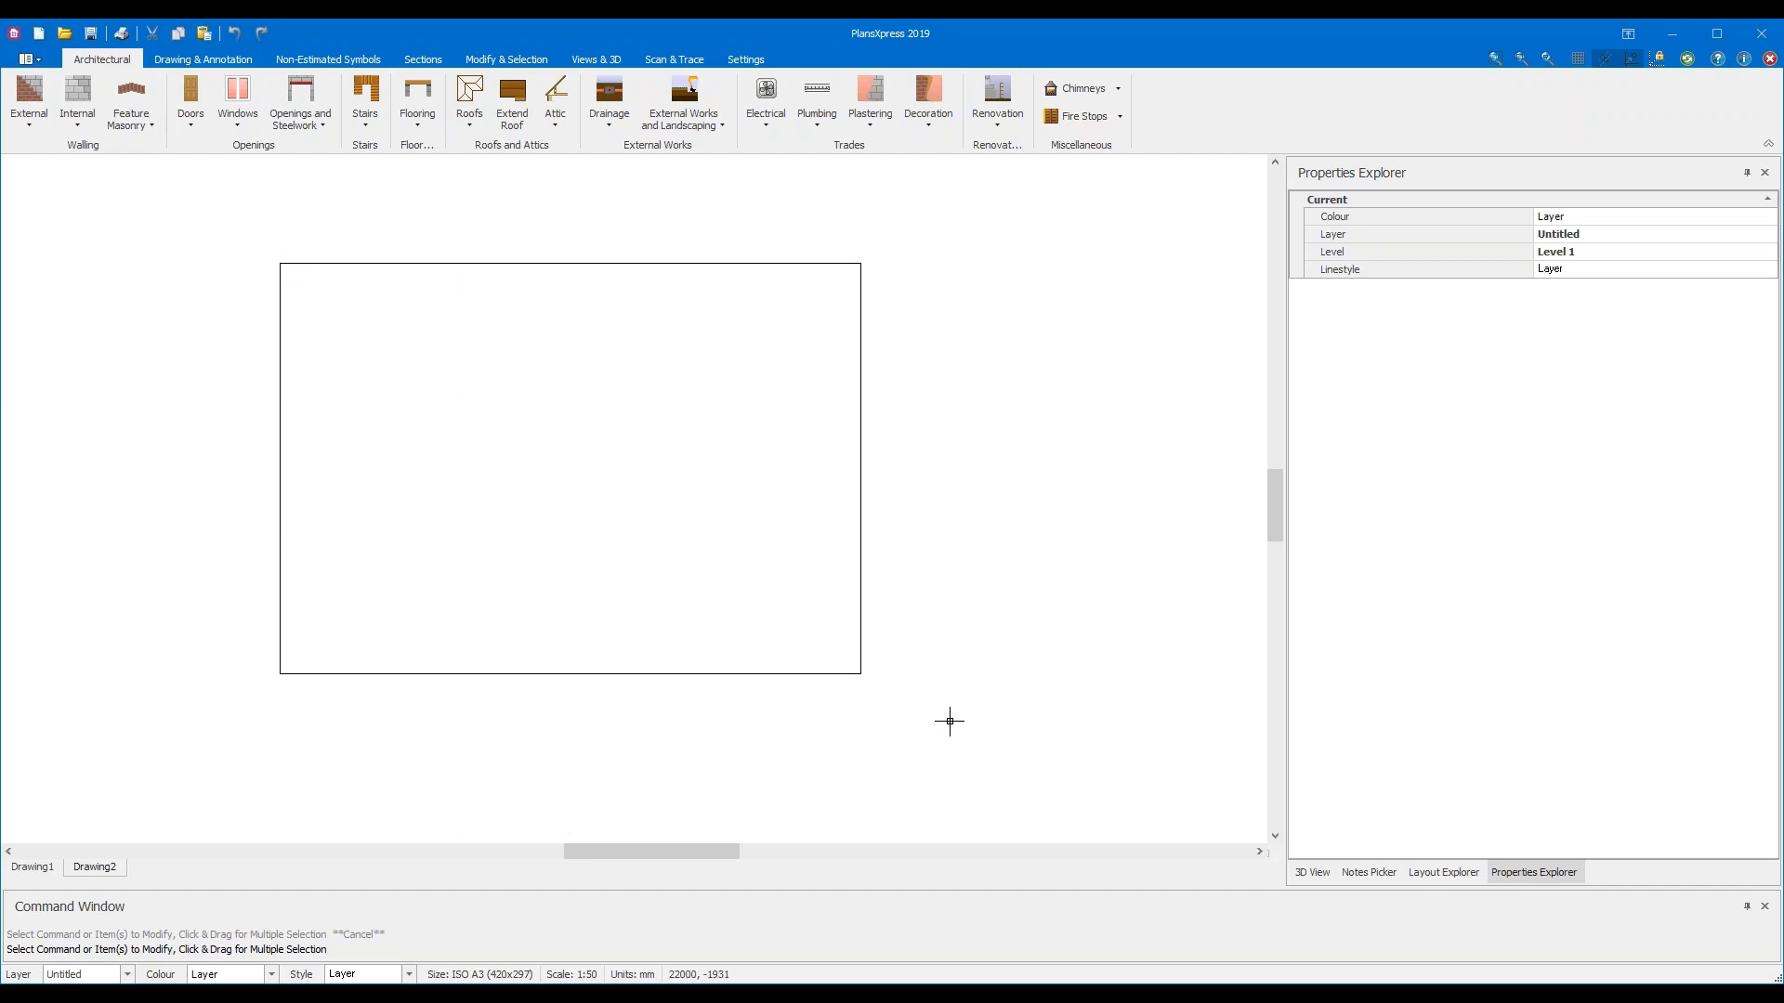
{"action": "scroll", "coordinate": [562, 373], "scroll_direction": "up", "scroll_amount": 1}
{"action": "middle_click_drag", "start_coordinate": [628, 349], "coordinate": [650, 380]}
{"action": "scroll", "coordinate": [644, 376], "scroll_direction": "up", "scroll_amount": 1}
{"action": "middle_click_drag", "start_coordinate": [768, 657], "coordinate": [772, 621]}
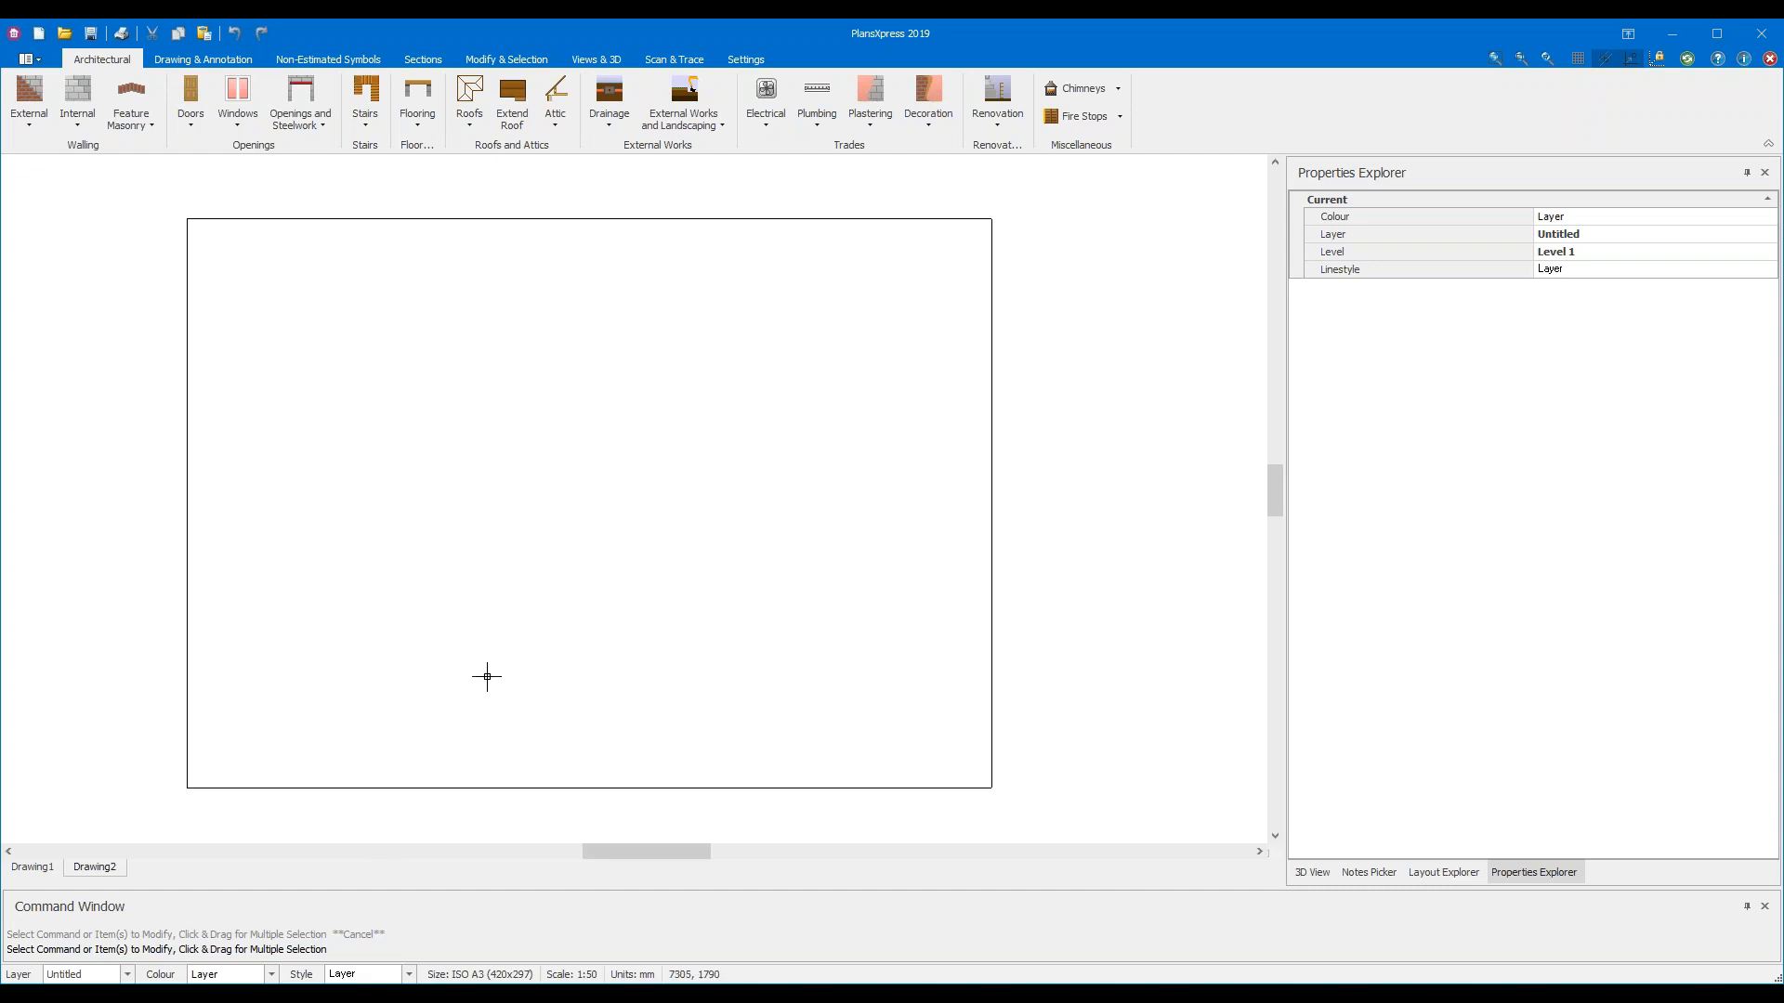
{"action": "left_click", "coordinate": [669, 60]}
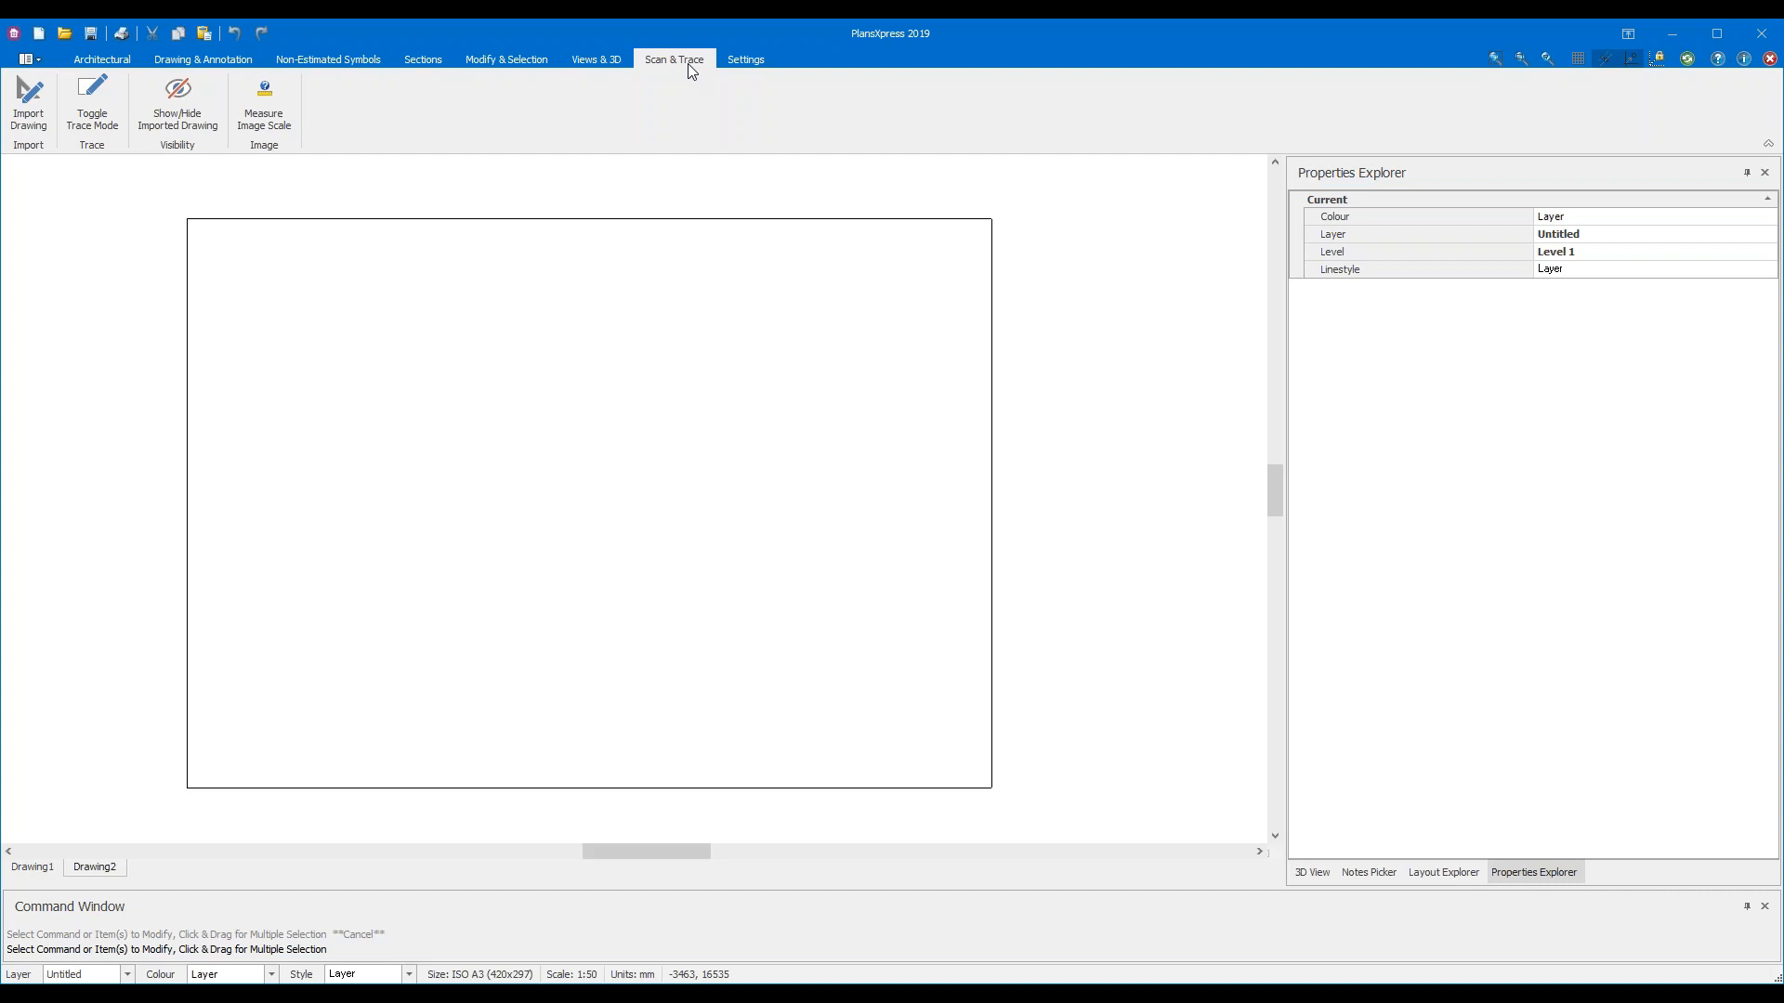
Start a PDF drawing import in the Import Wizard and advance to file selection
{"action": "left_click", "coordinate": [39, 123]}
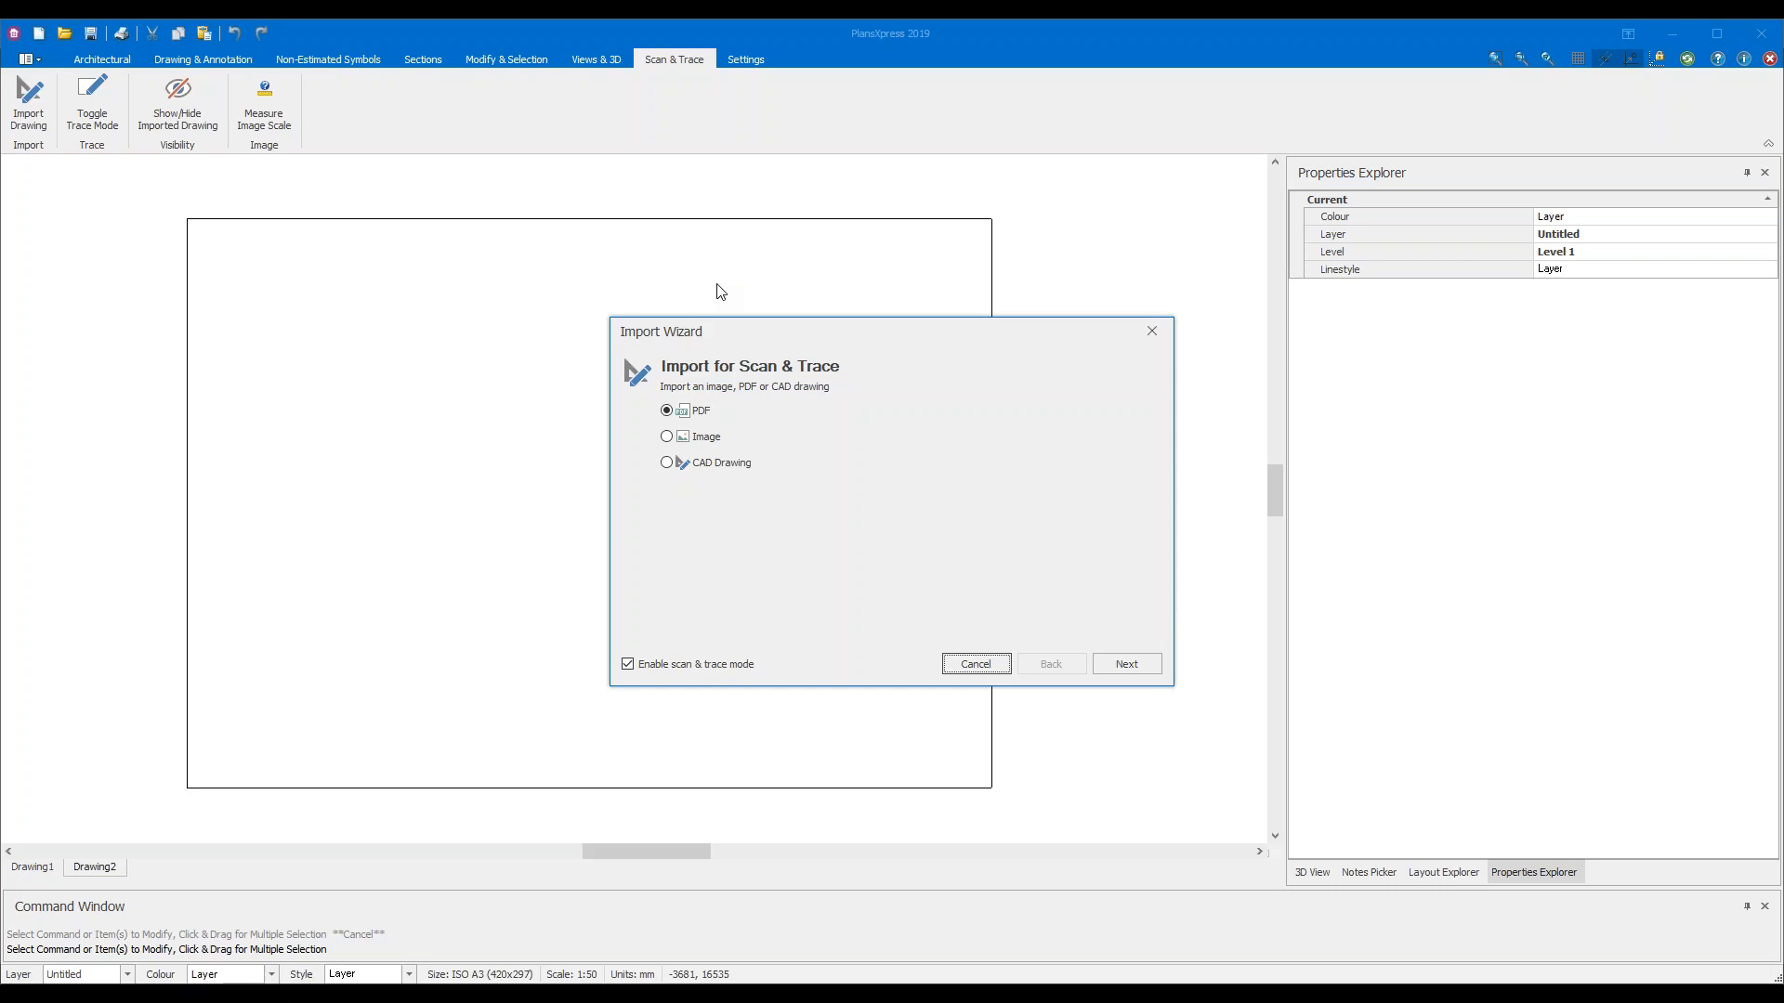
{"action": "left_click_drag", "start_coordinate": [883, 336], "coordinate": [696, 321]}
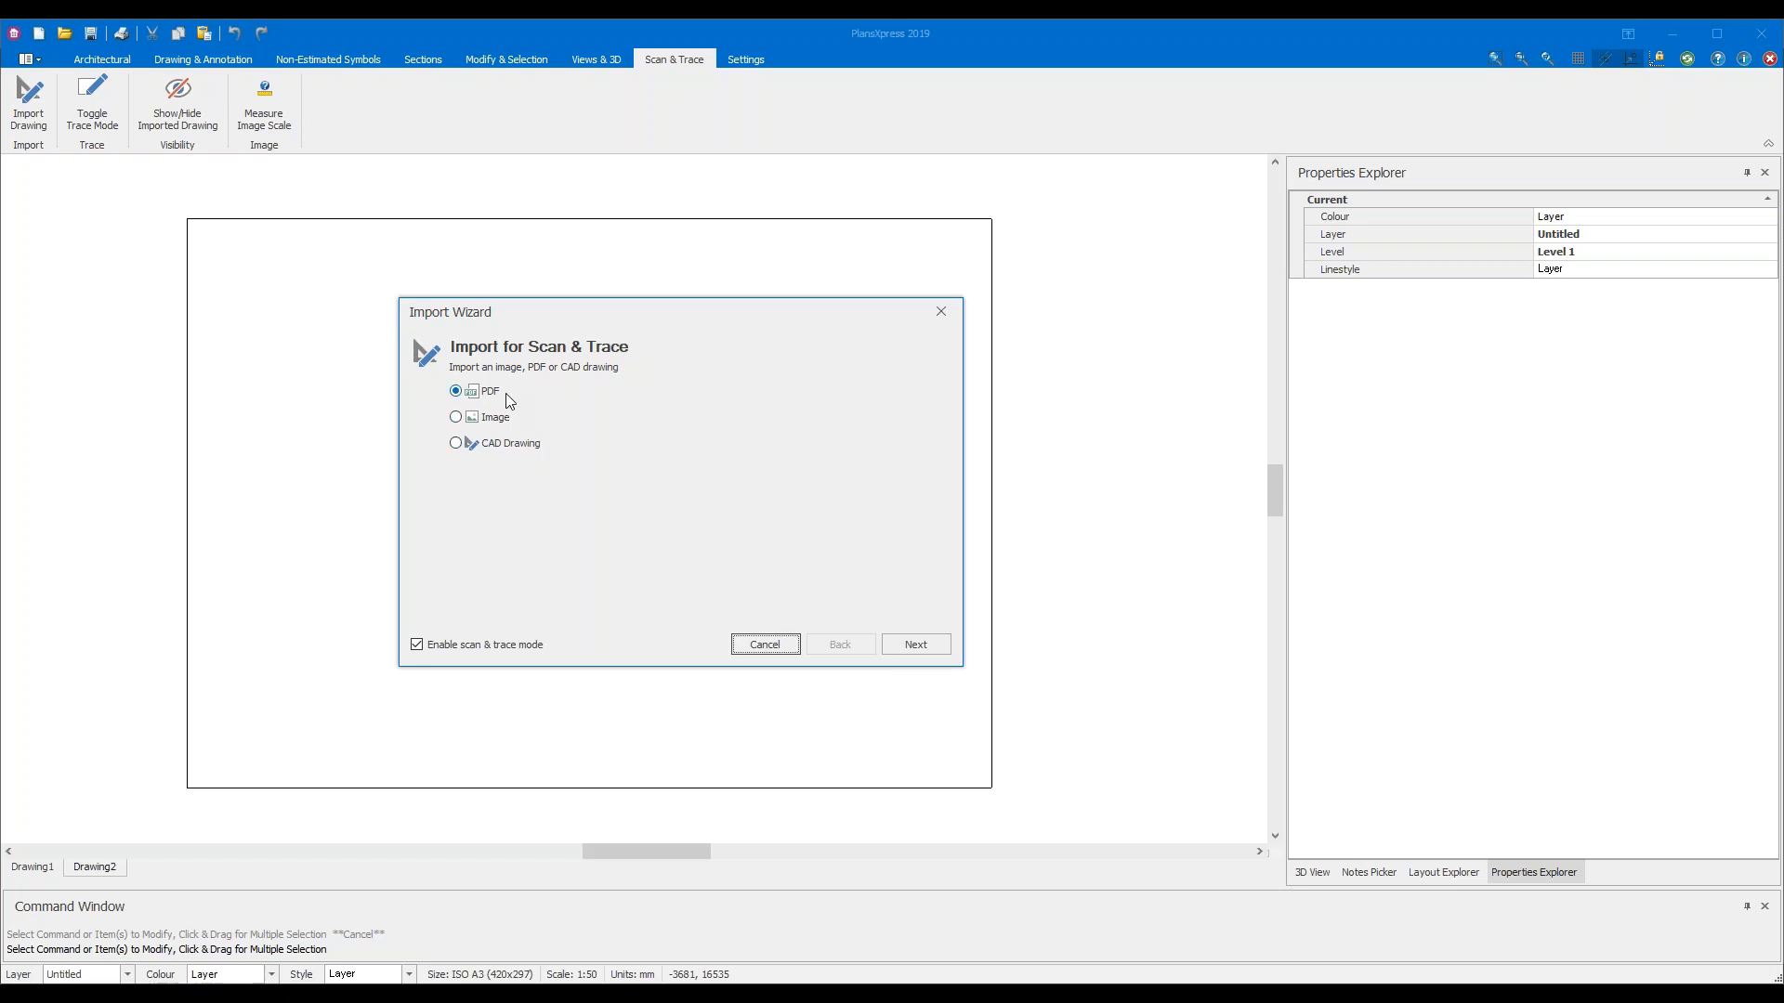
{"action": "left_click", "coordinate": [933, 648]}
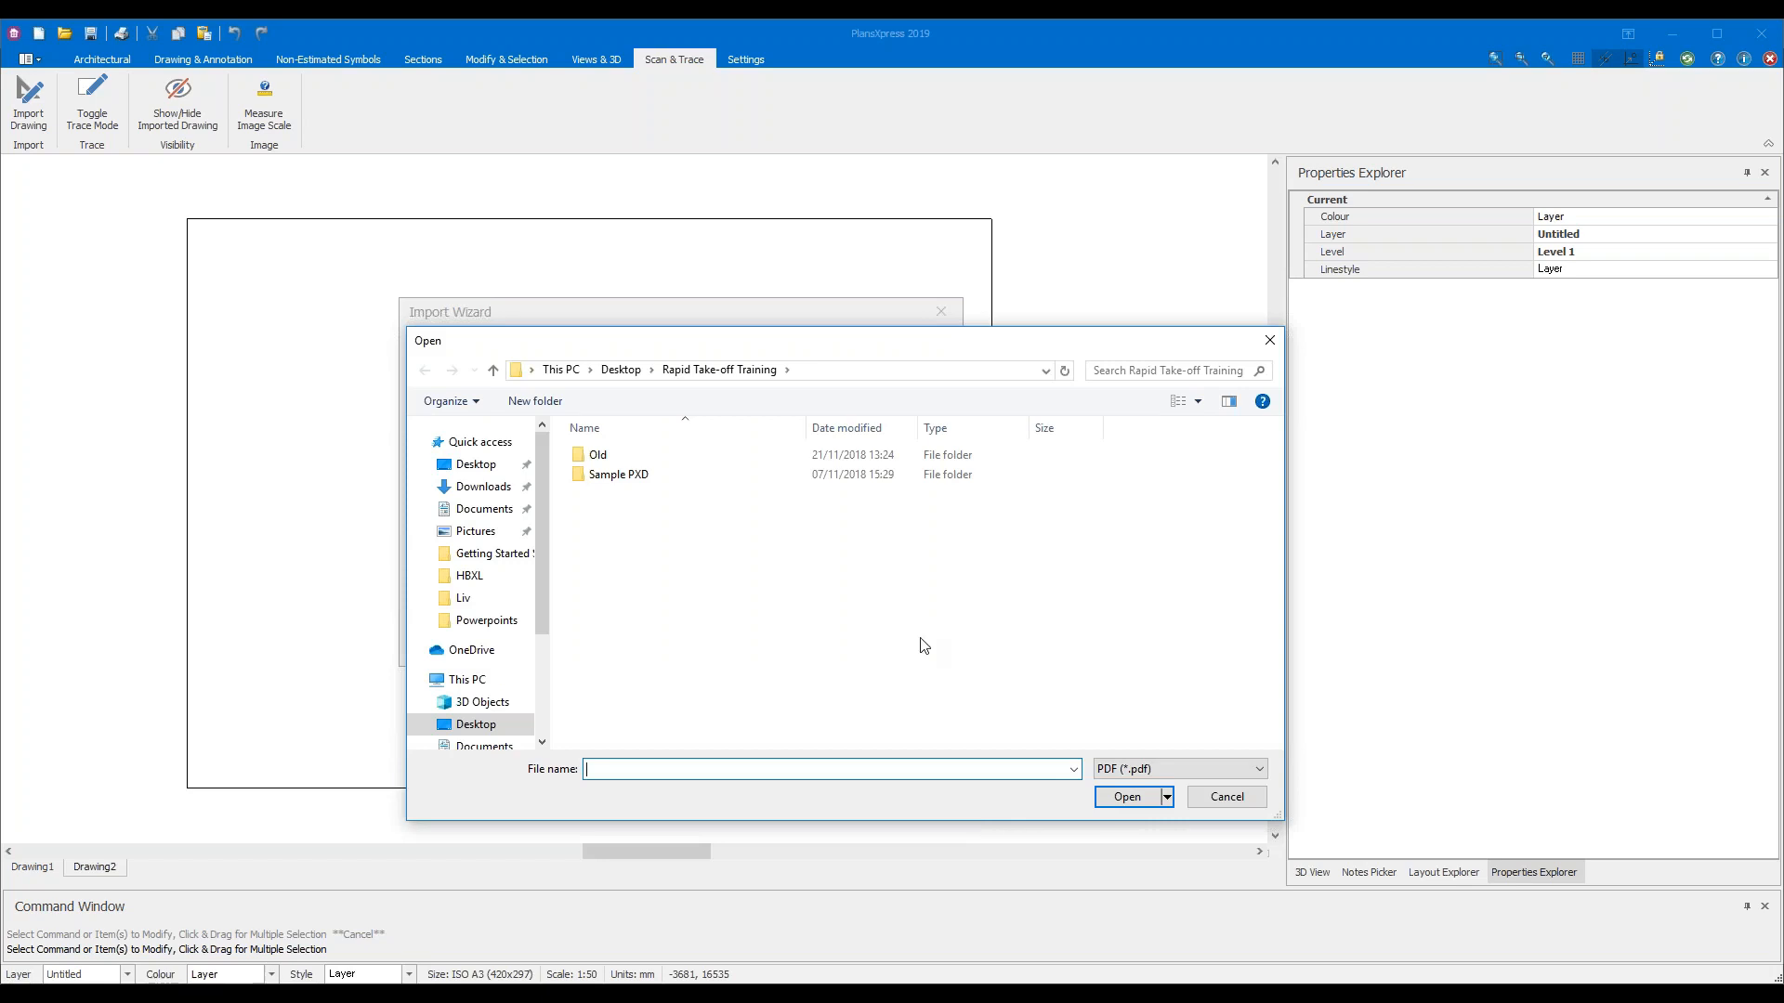
Open 'Rapid Take-off Example Plans PDF.pdf' from the Desktop into the import preview
{"action": "left_click", "coordinate": [631, 376]}
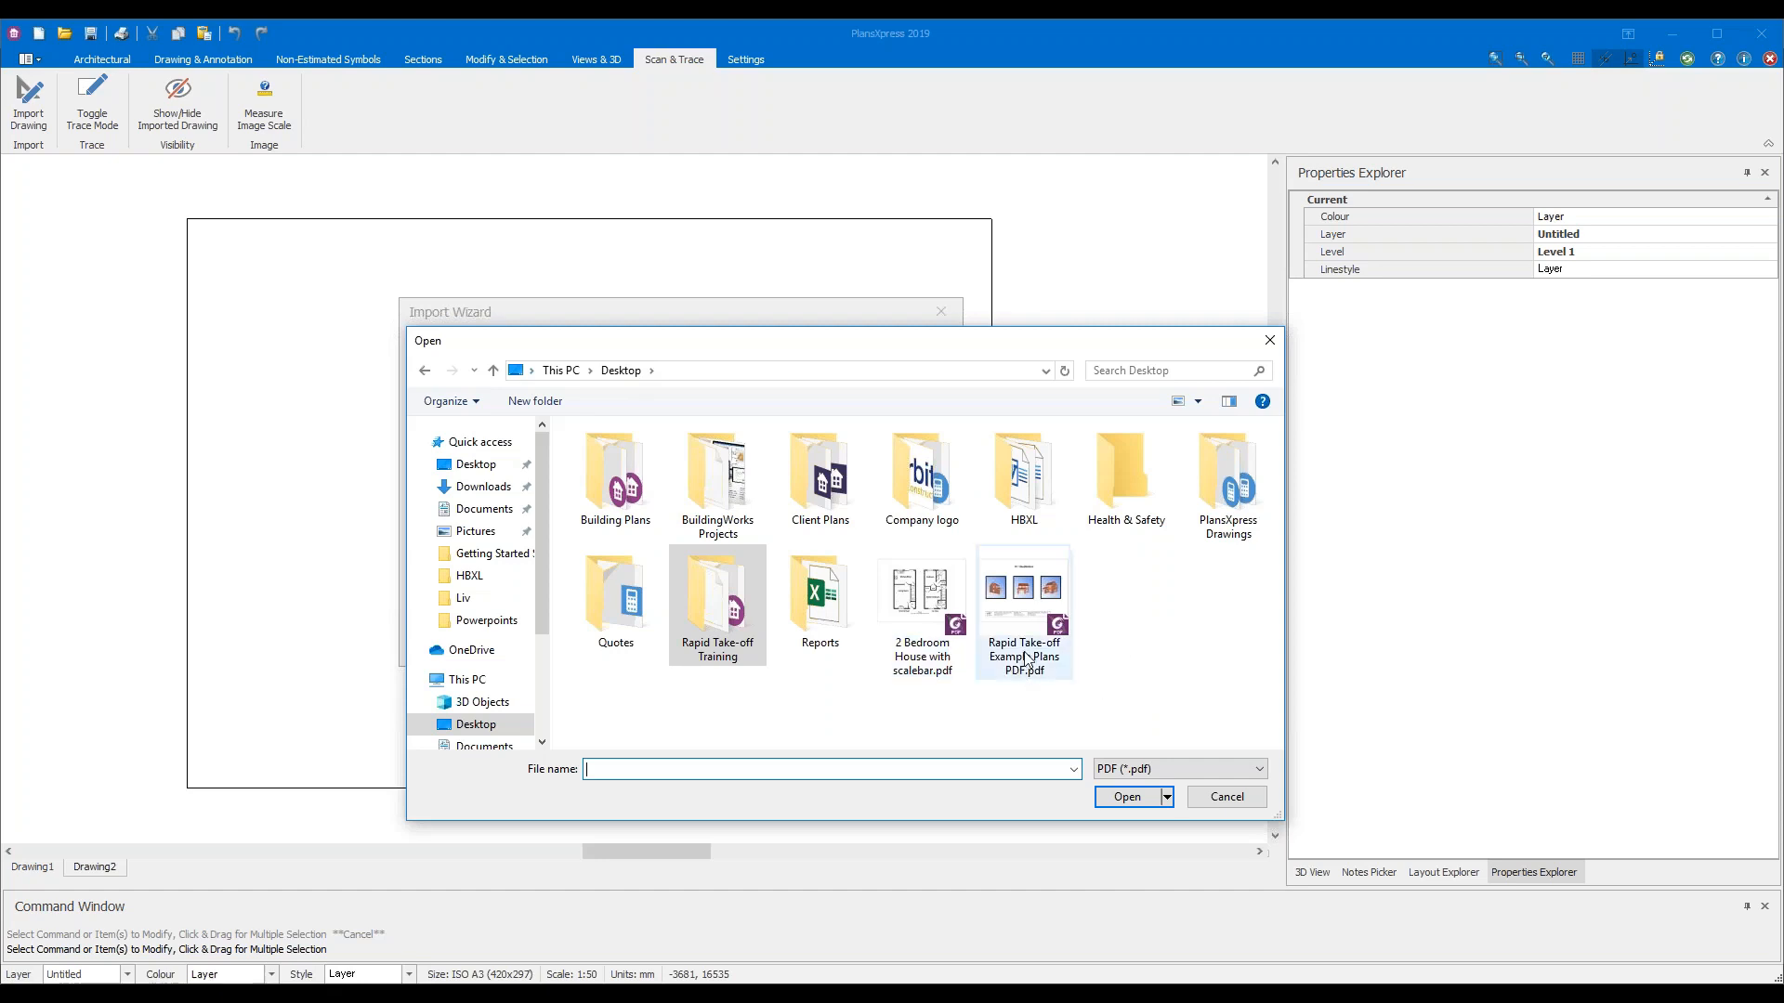
{"action": "left_click", "coordinate": [1033, 621]}
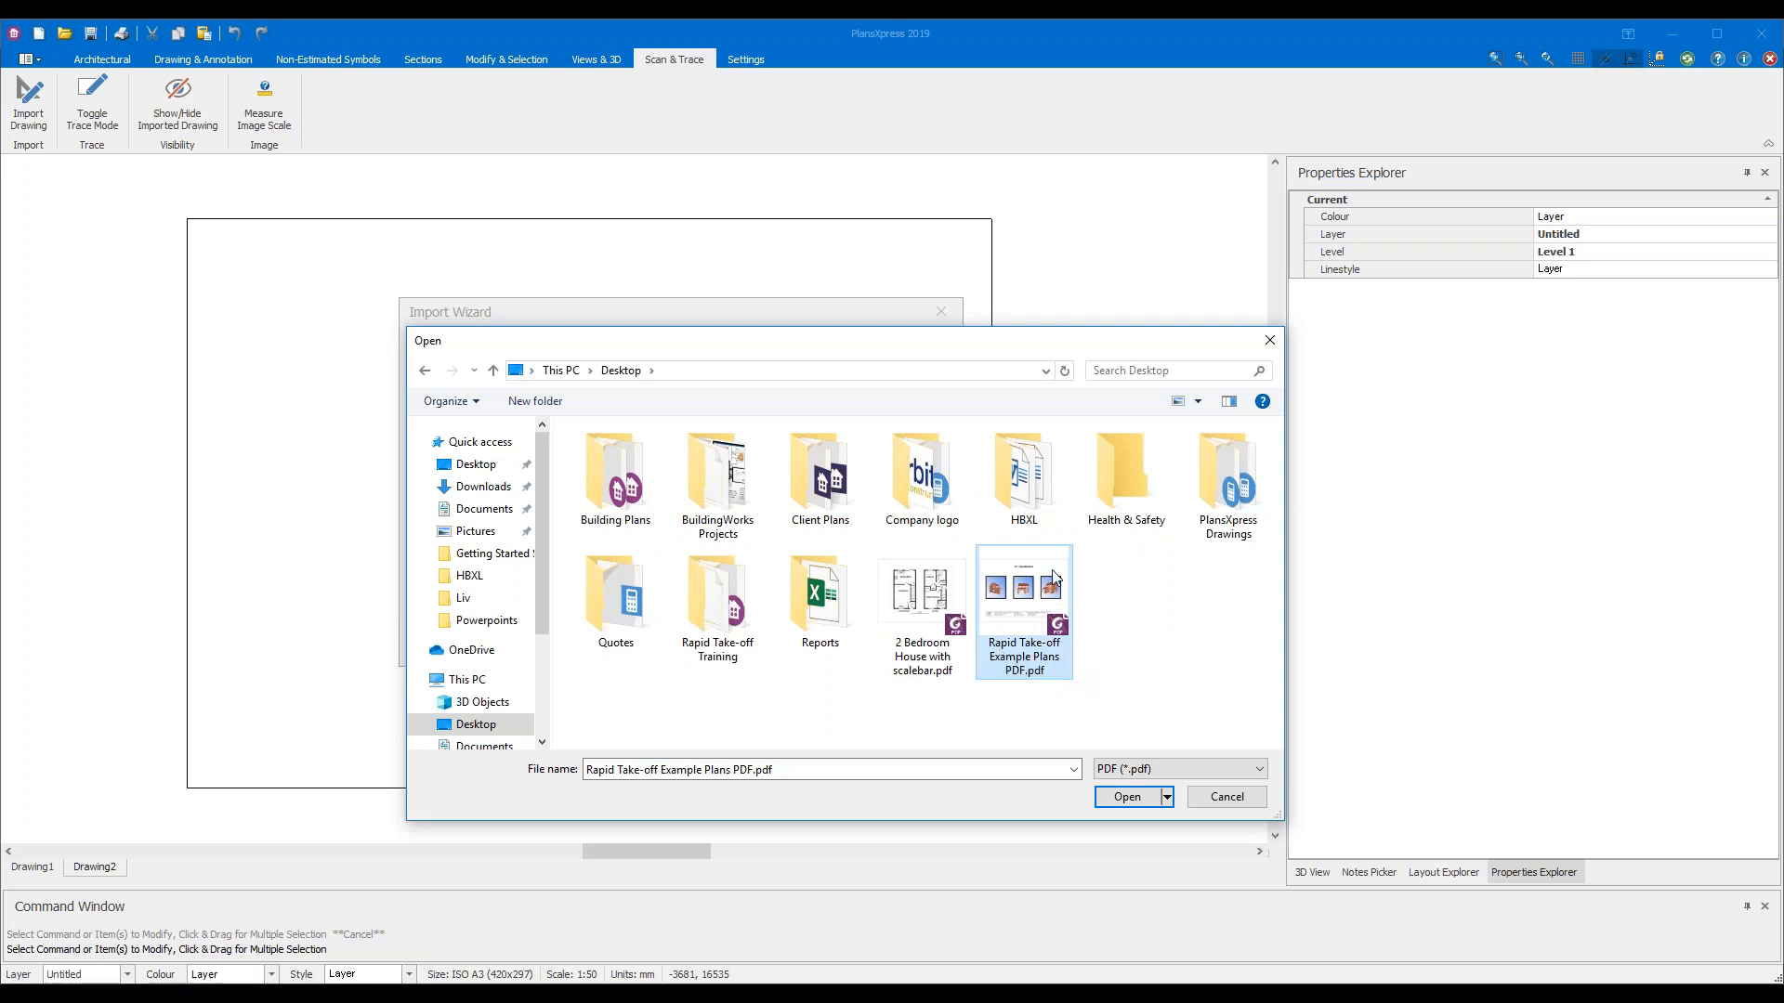
{"action": "left_click_drag", "start_coordinate": [1019, 355], "coordinate": [965, 278]}
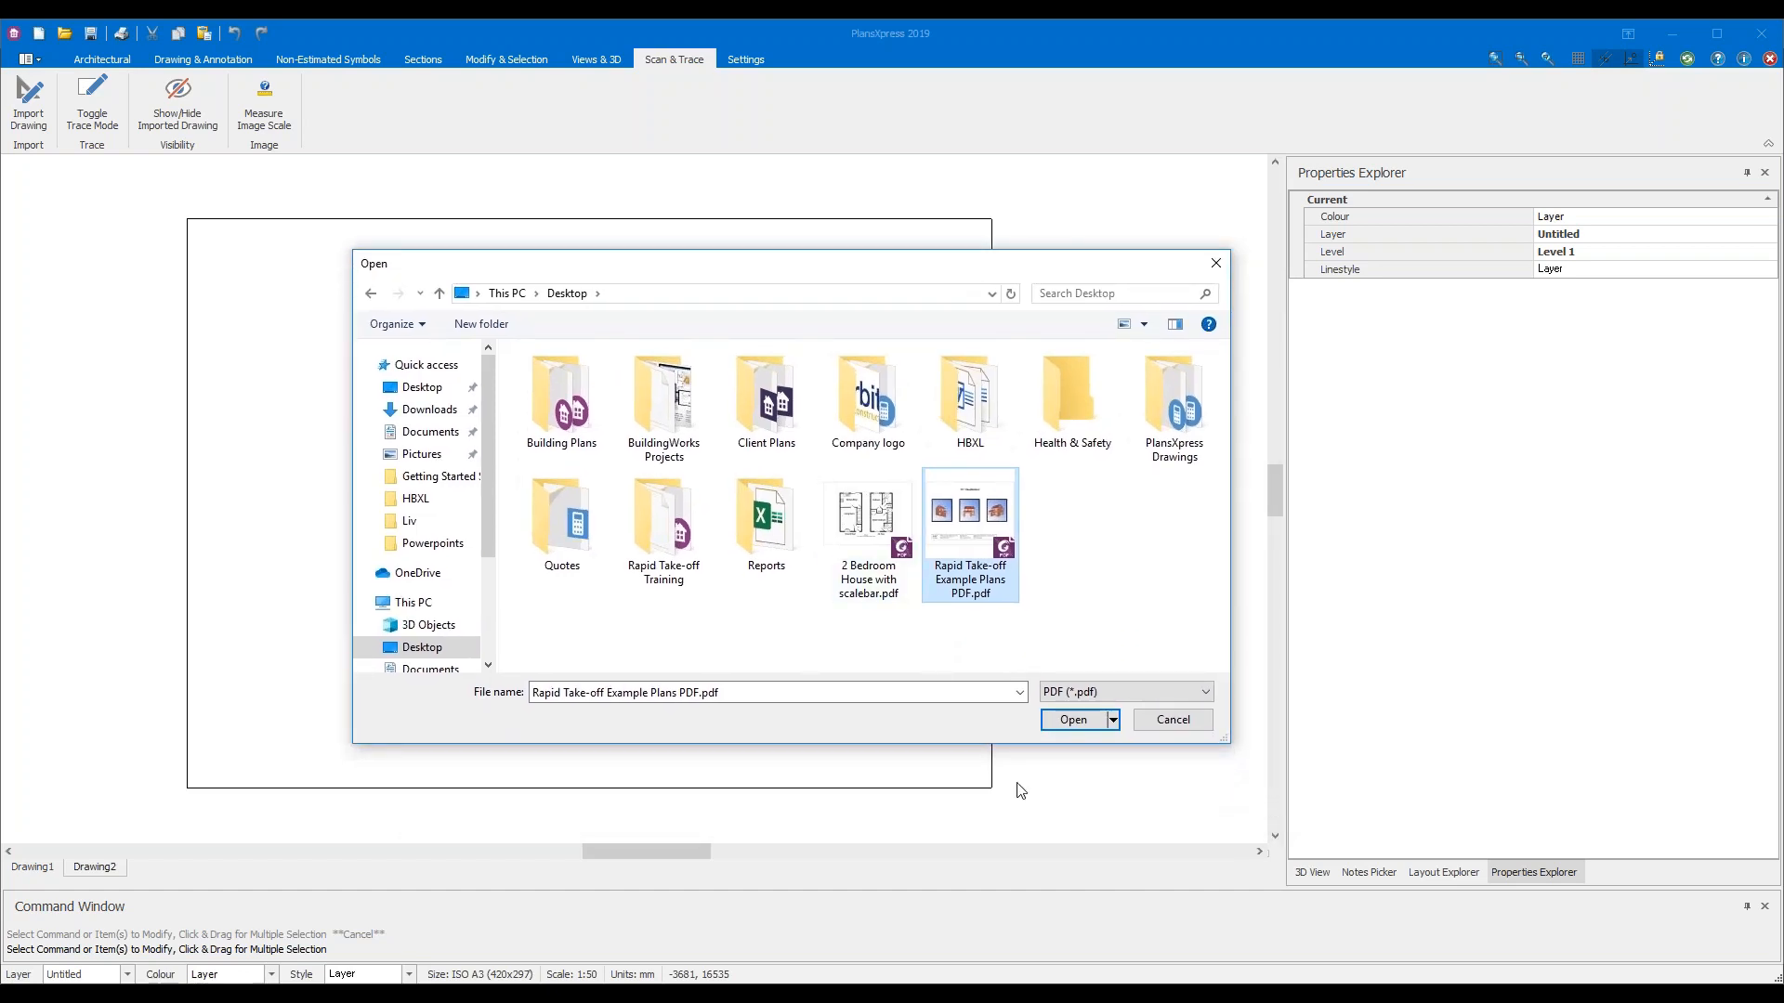
{"action": "left_click", "coordinate": [1078, 723]}
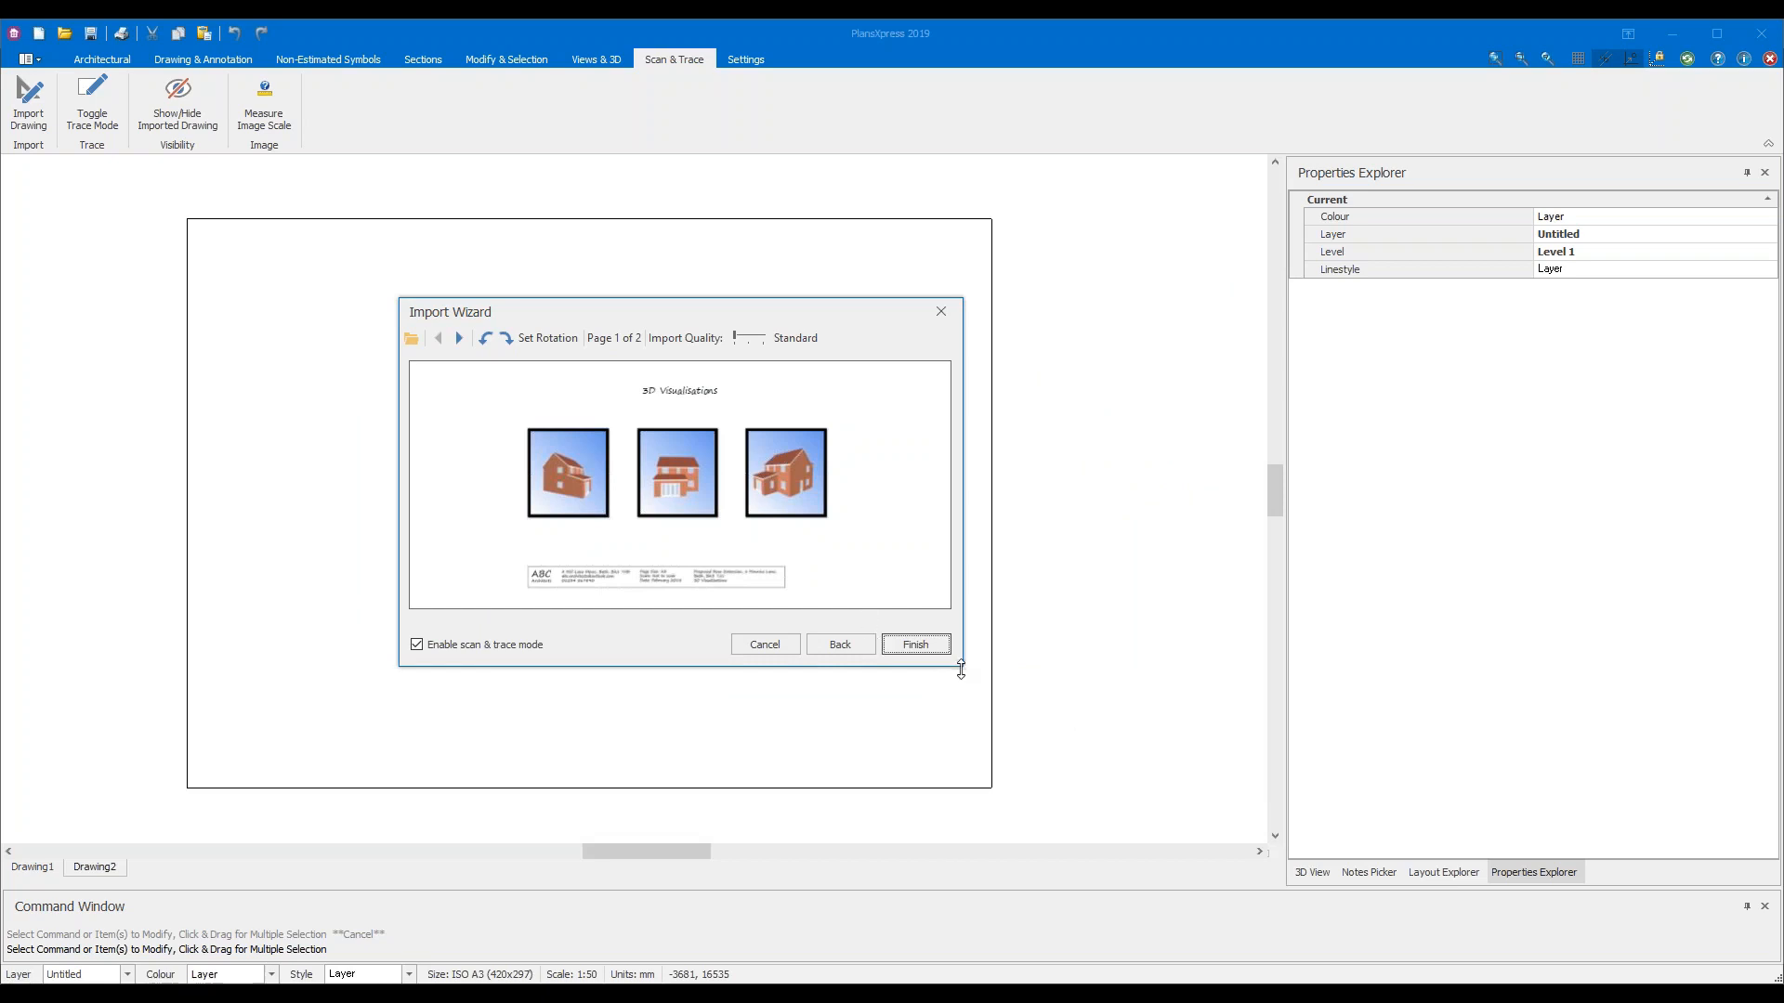
Enlarge the Import Wizard so the preview is taller and wider
{"action": "left_click_drag", "start_coordinate": [957, 669], "coordinate": [956, 780]}
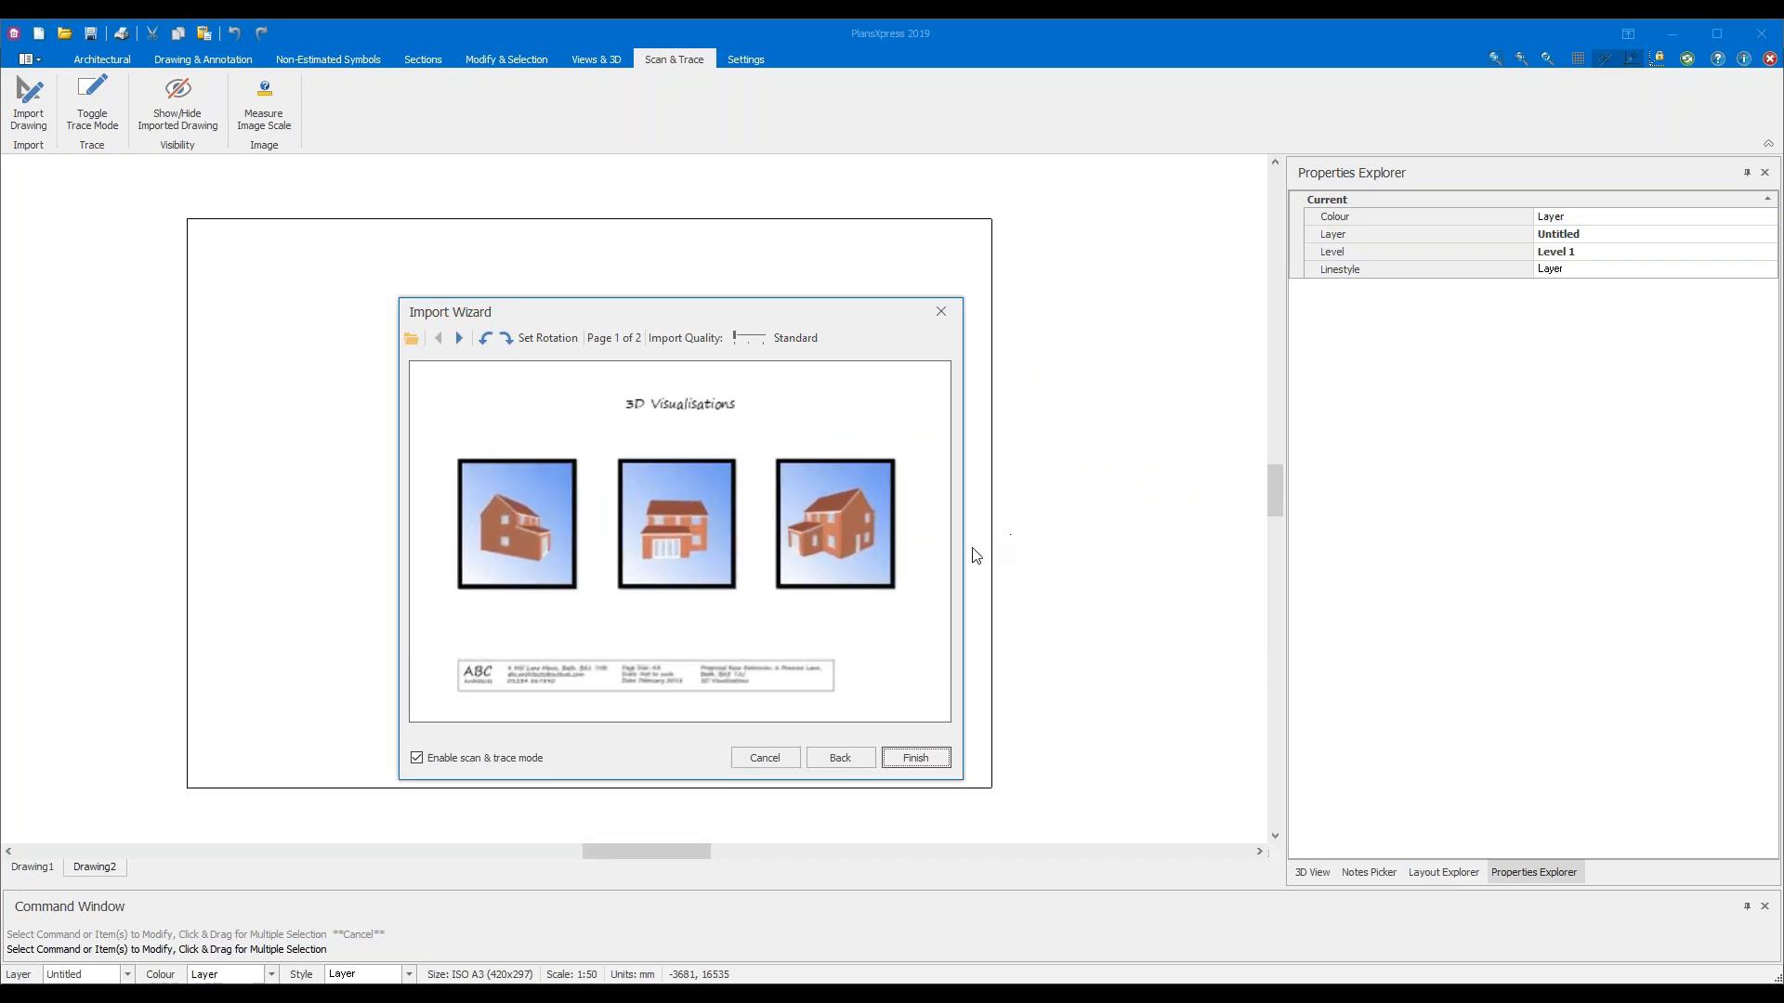
{"action": "left_click_drag", "start_coordinate": [965, 556], "coordinate": [1068, 552]}
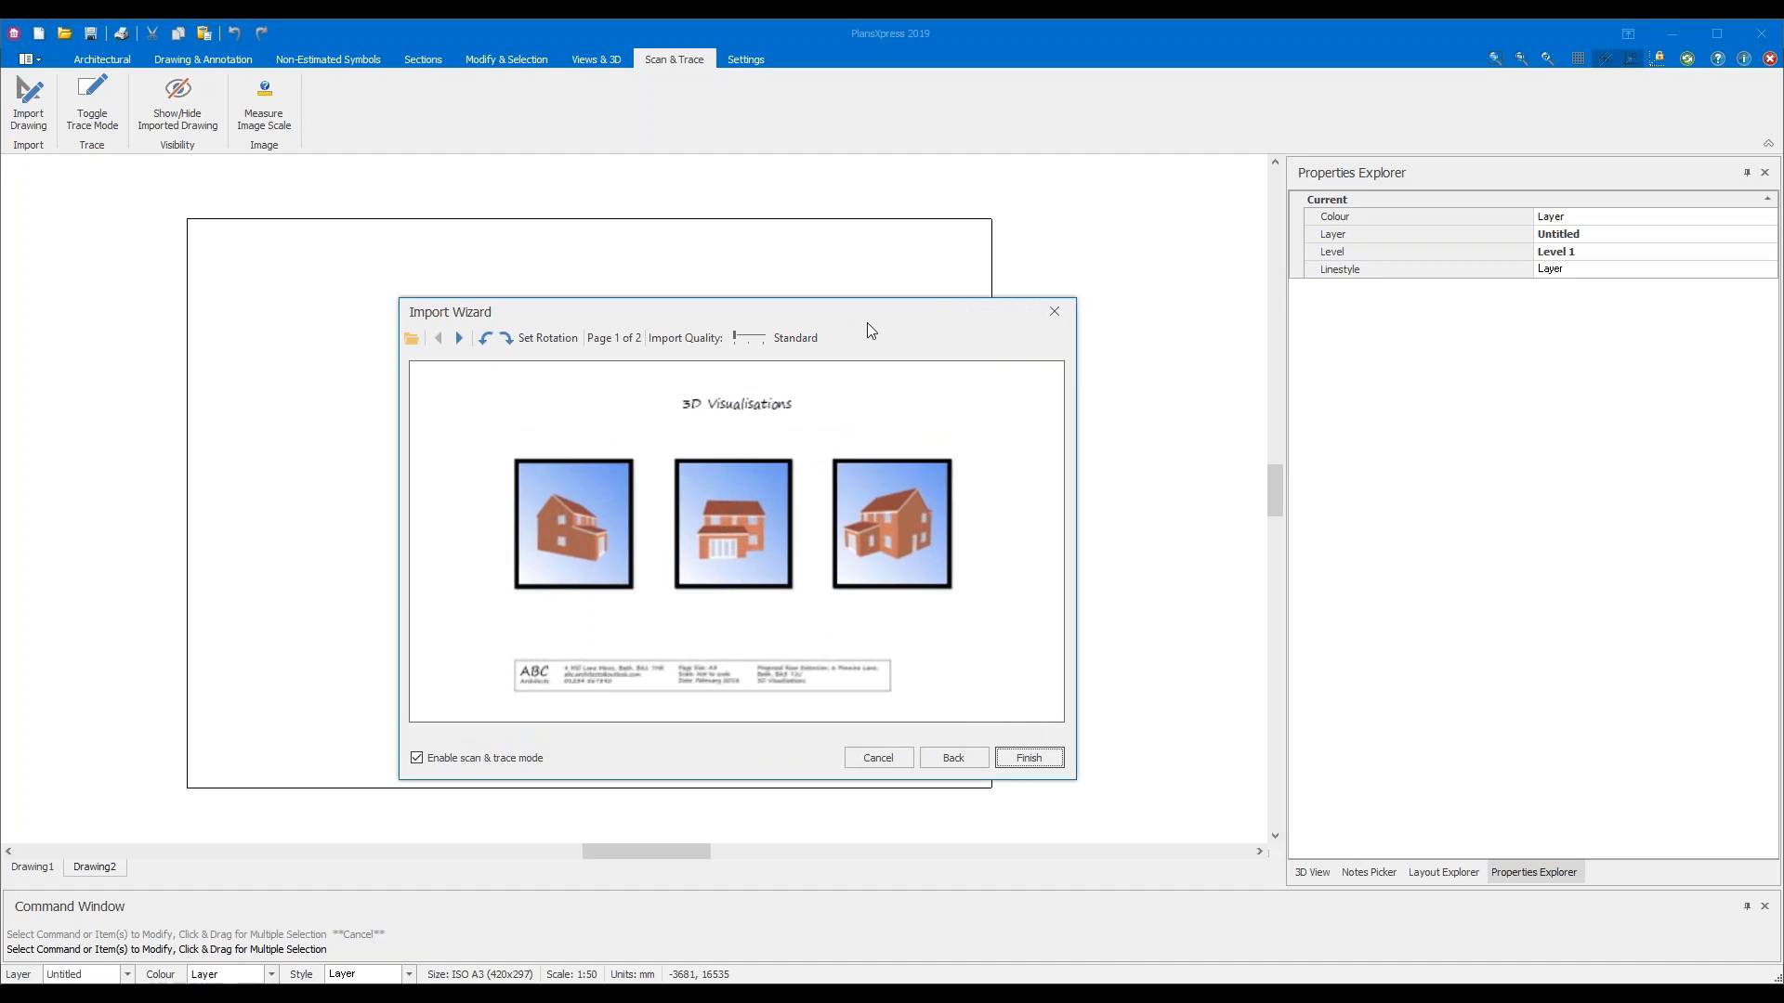
{"action": "left_click_drag", "start_coordinate": [869, 321], "coordinate": [889, 291]}
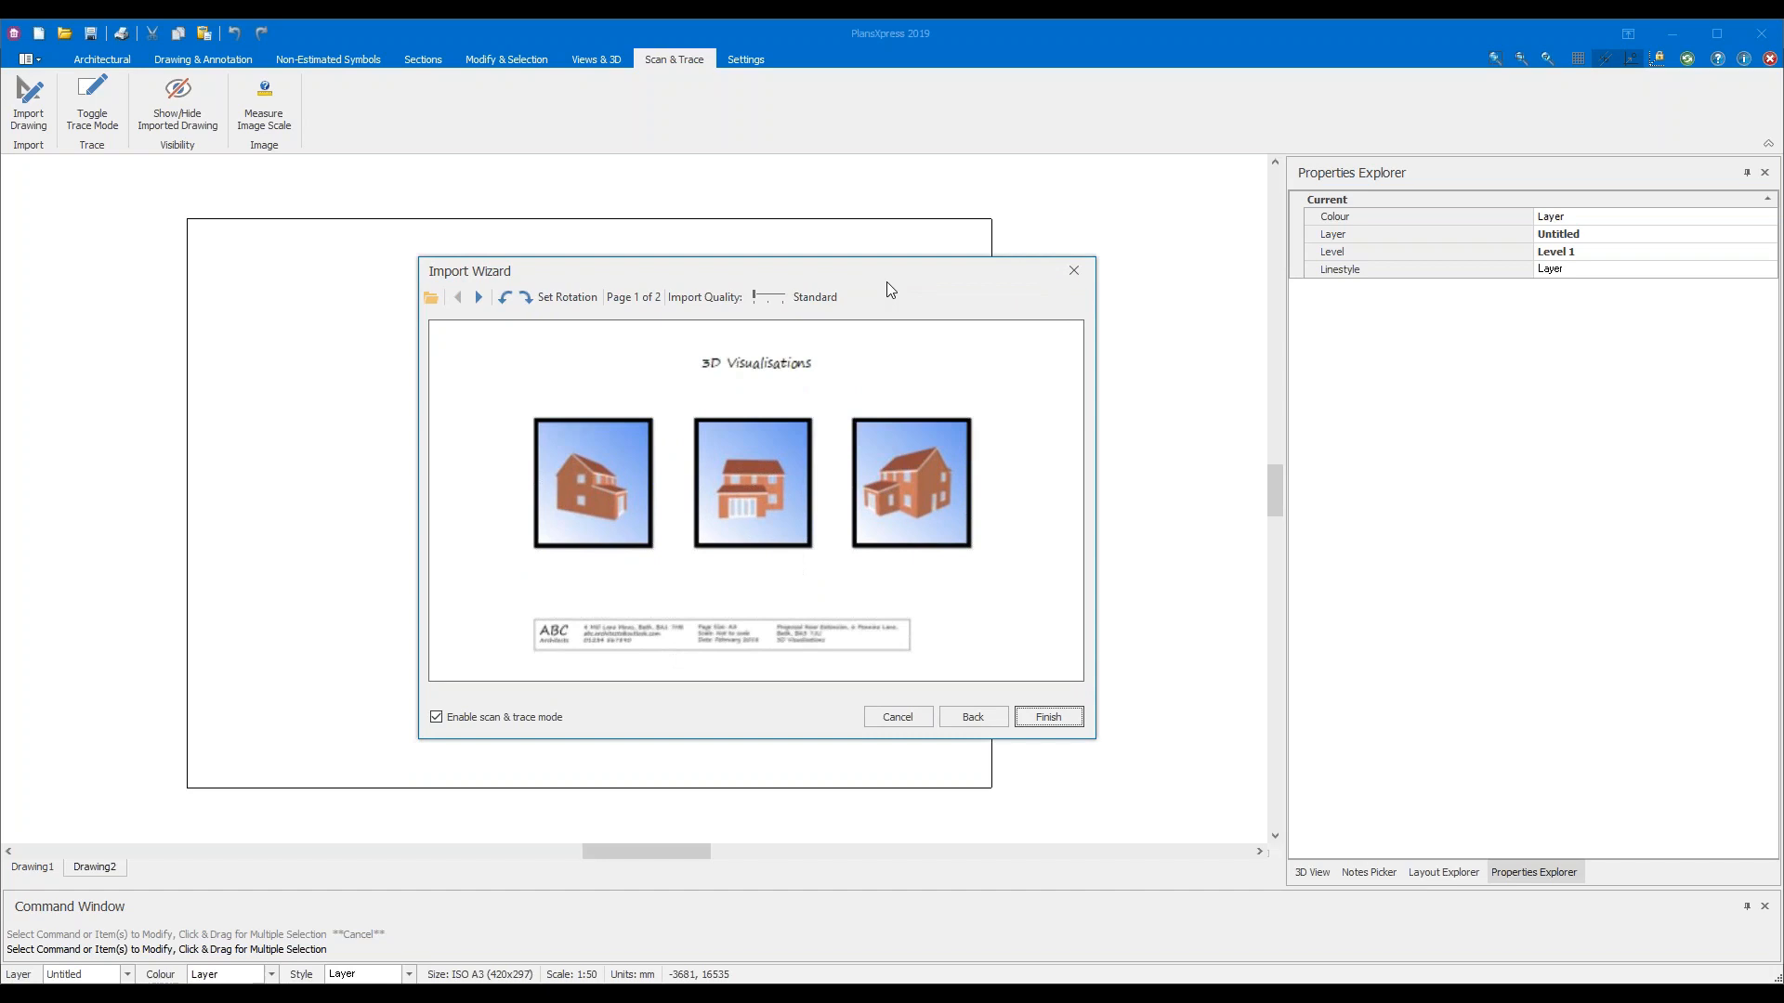
Flip between the PDF's pages, ending on Page 2 of 2 with the floor plan
{"action": "left_click", "coordinate": [480, 298]}
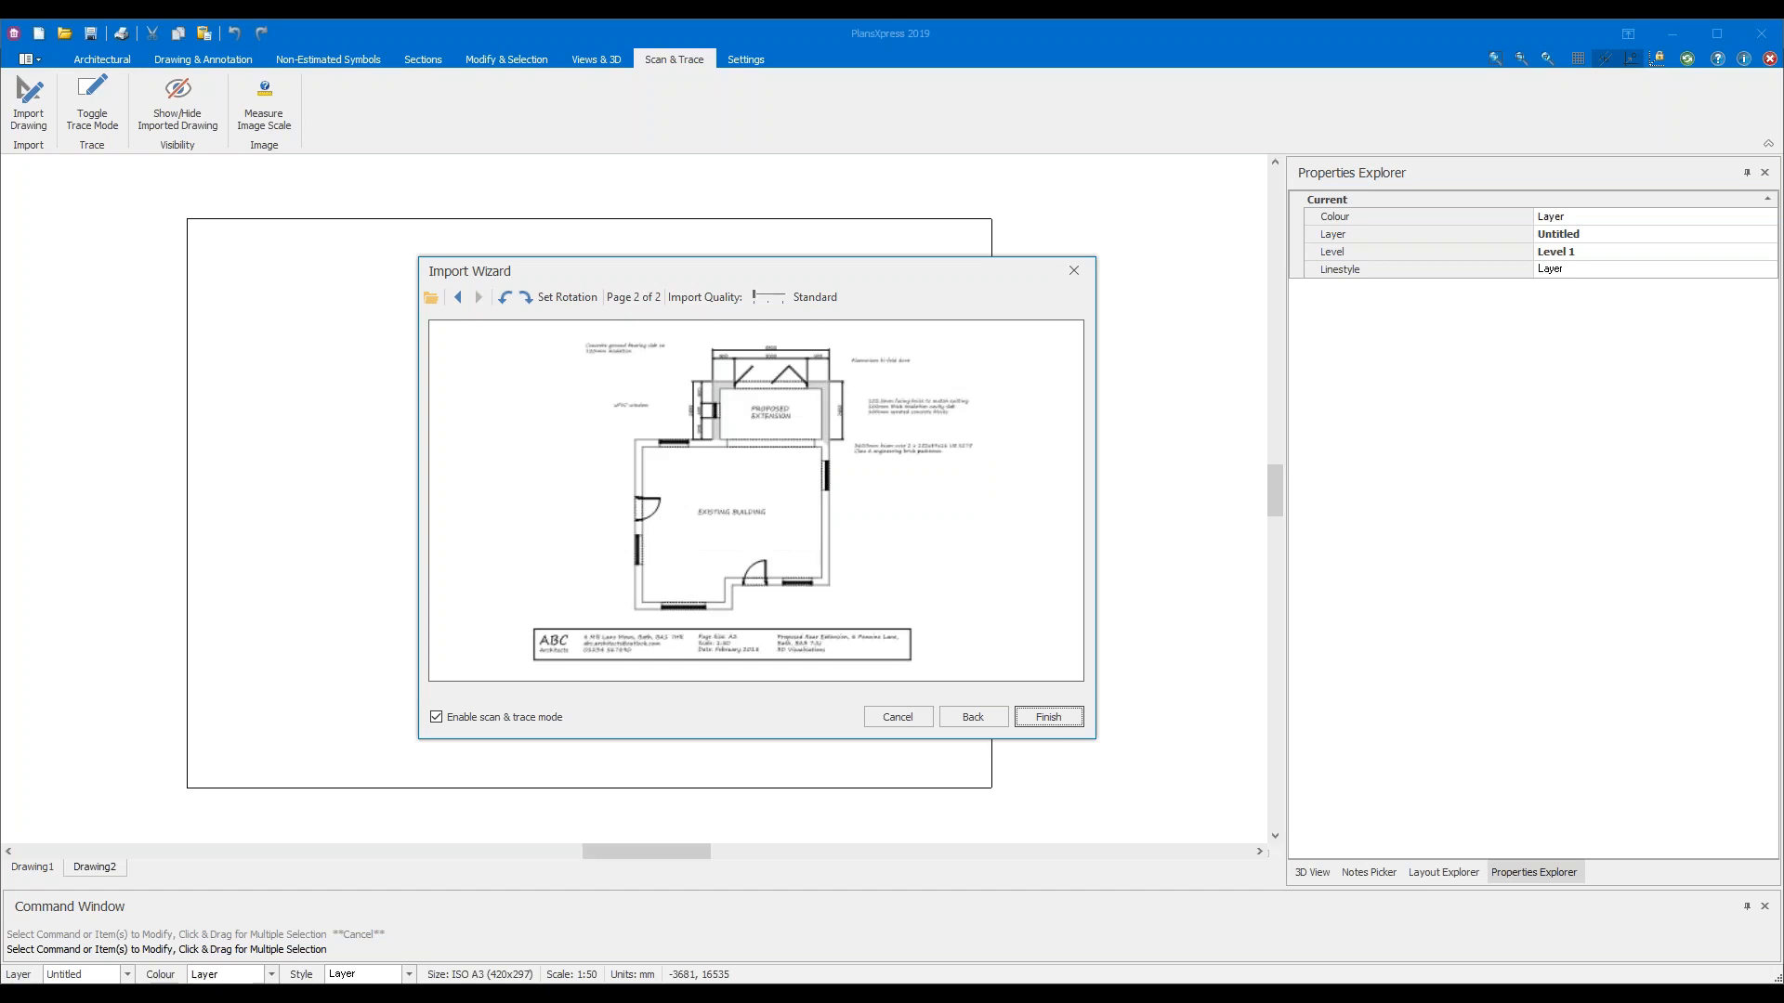
{"action": "left_click", "coordinate": [459, 298]}
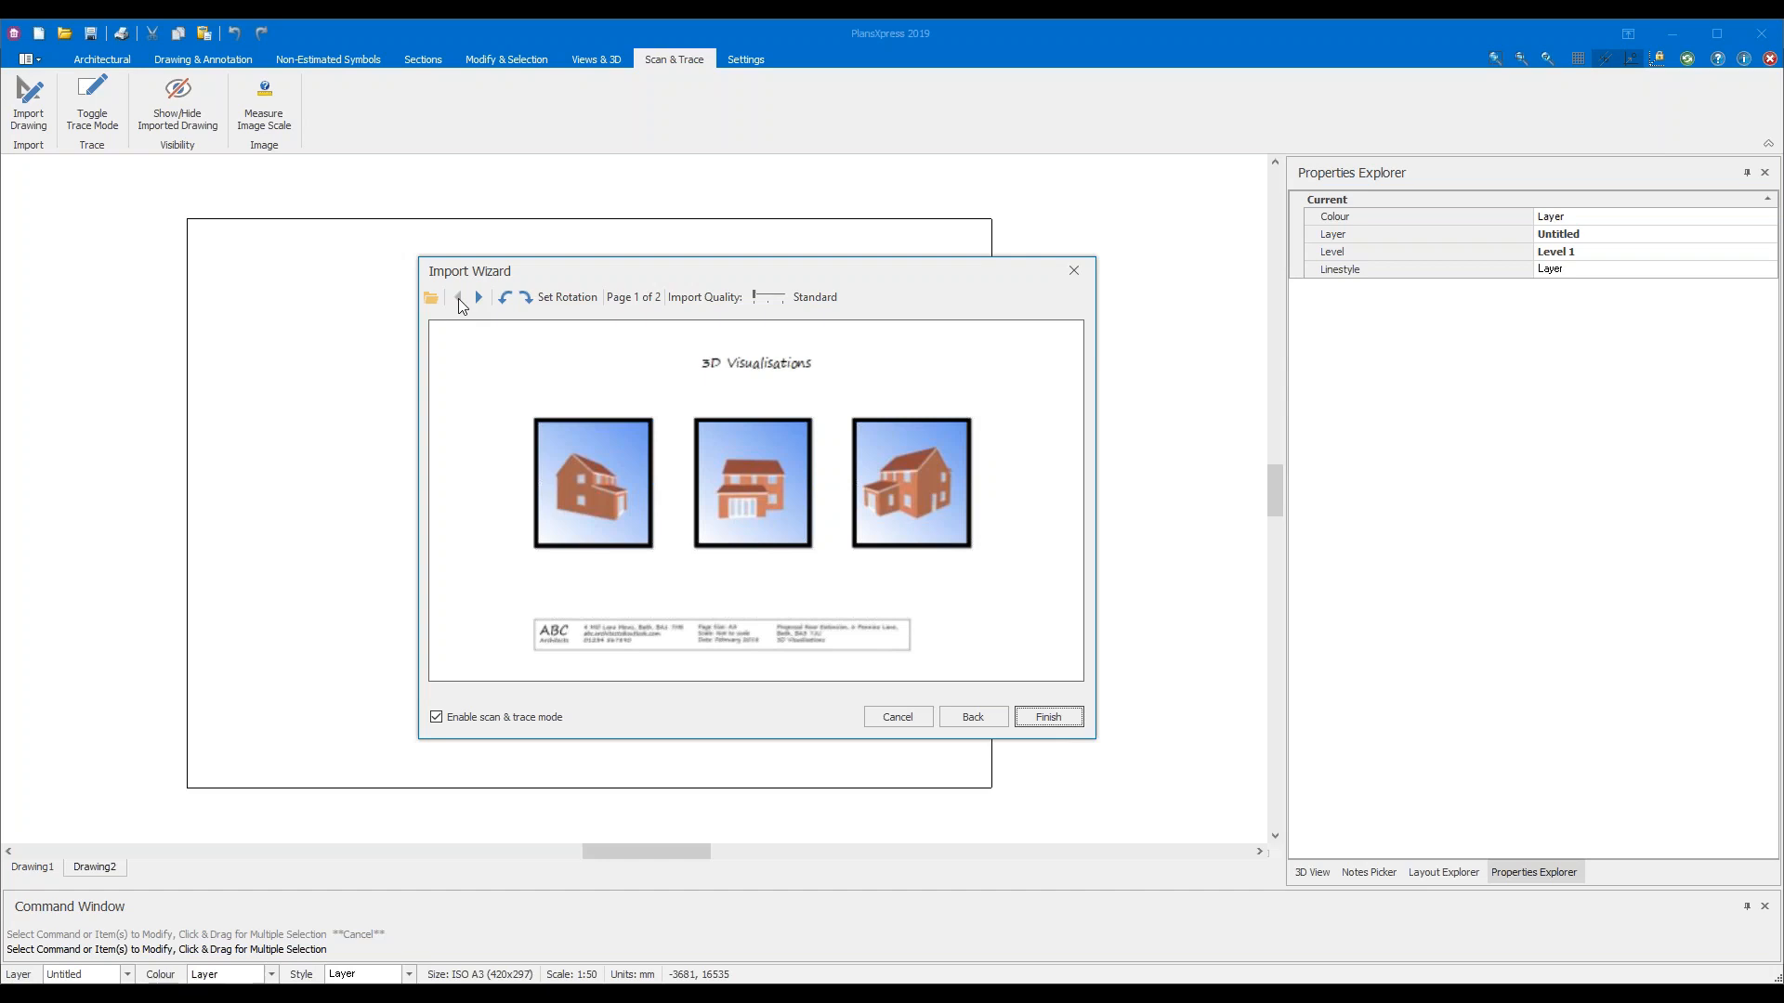
{"action": "left_click", "coordinate": [481, 298]}
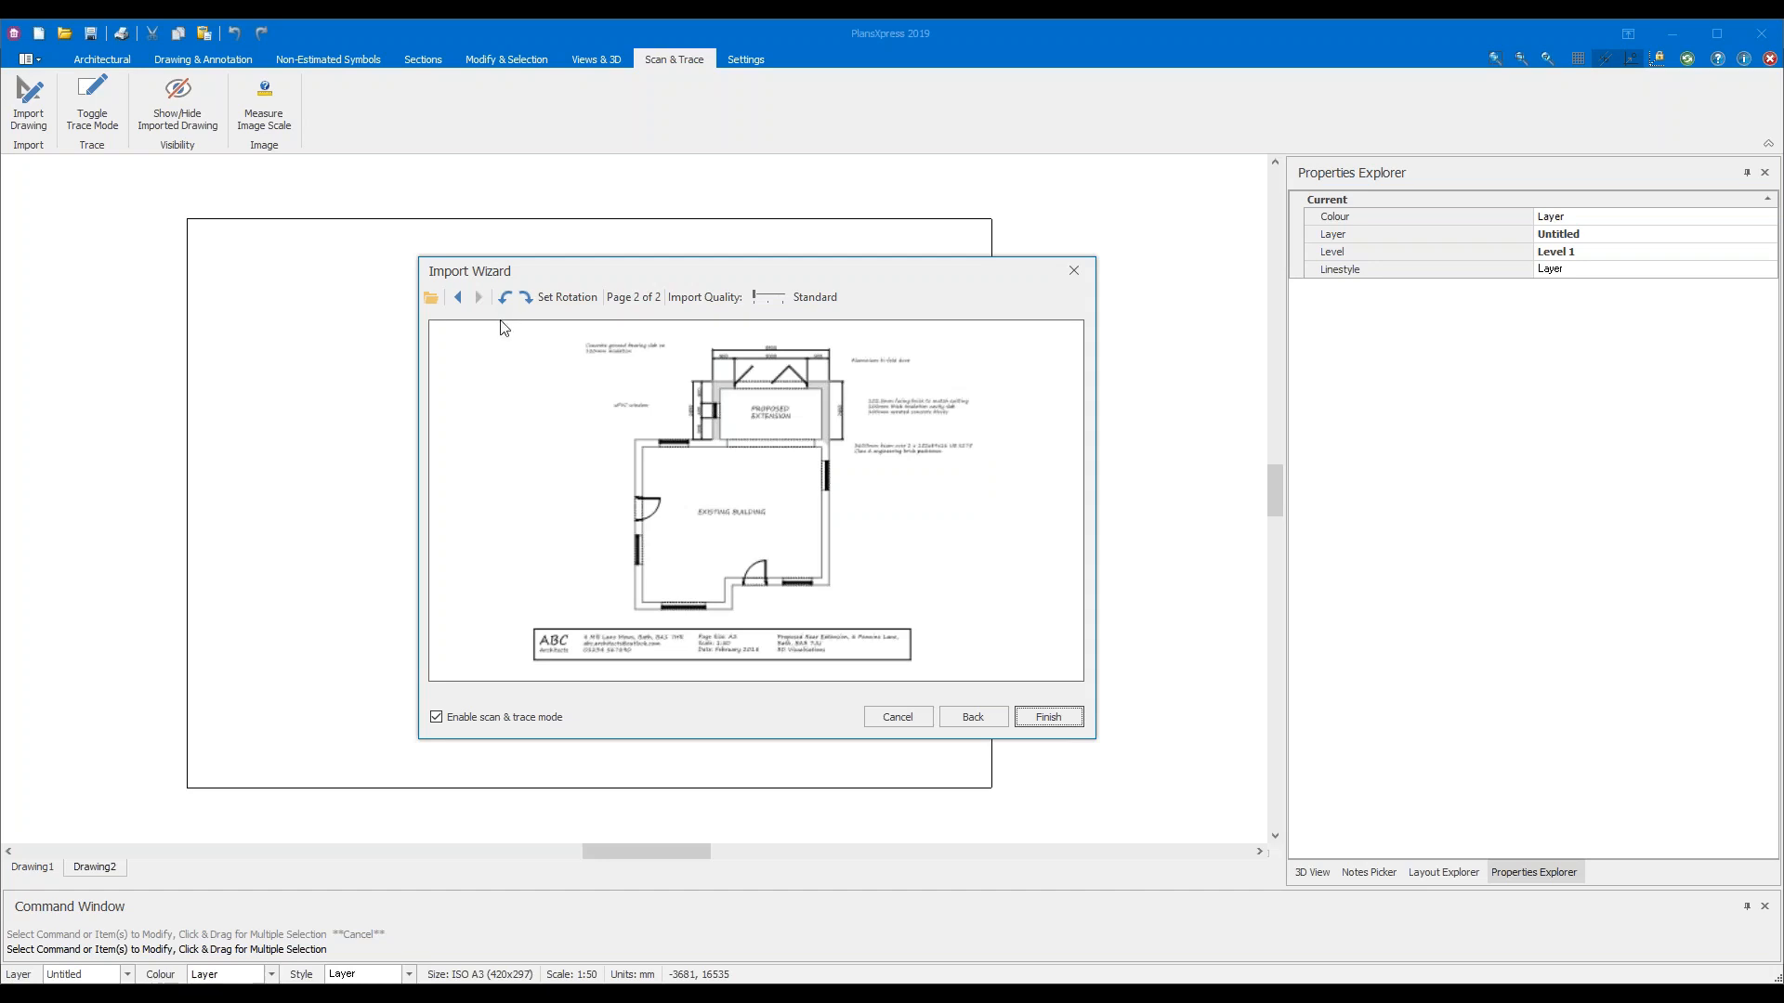
{"action": "left_click", "coordinate": [458, 298]}
{"action": "left_click", "coordinate": [479, 298]}
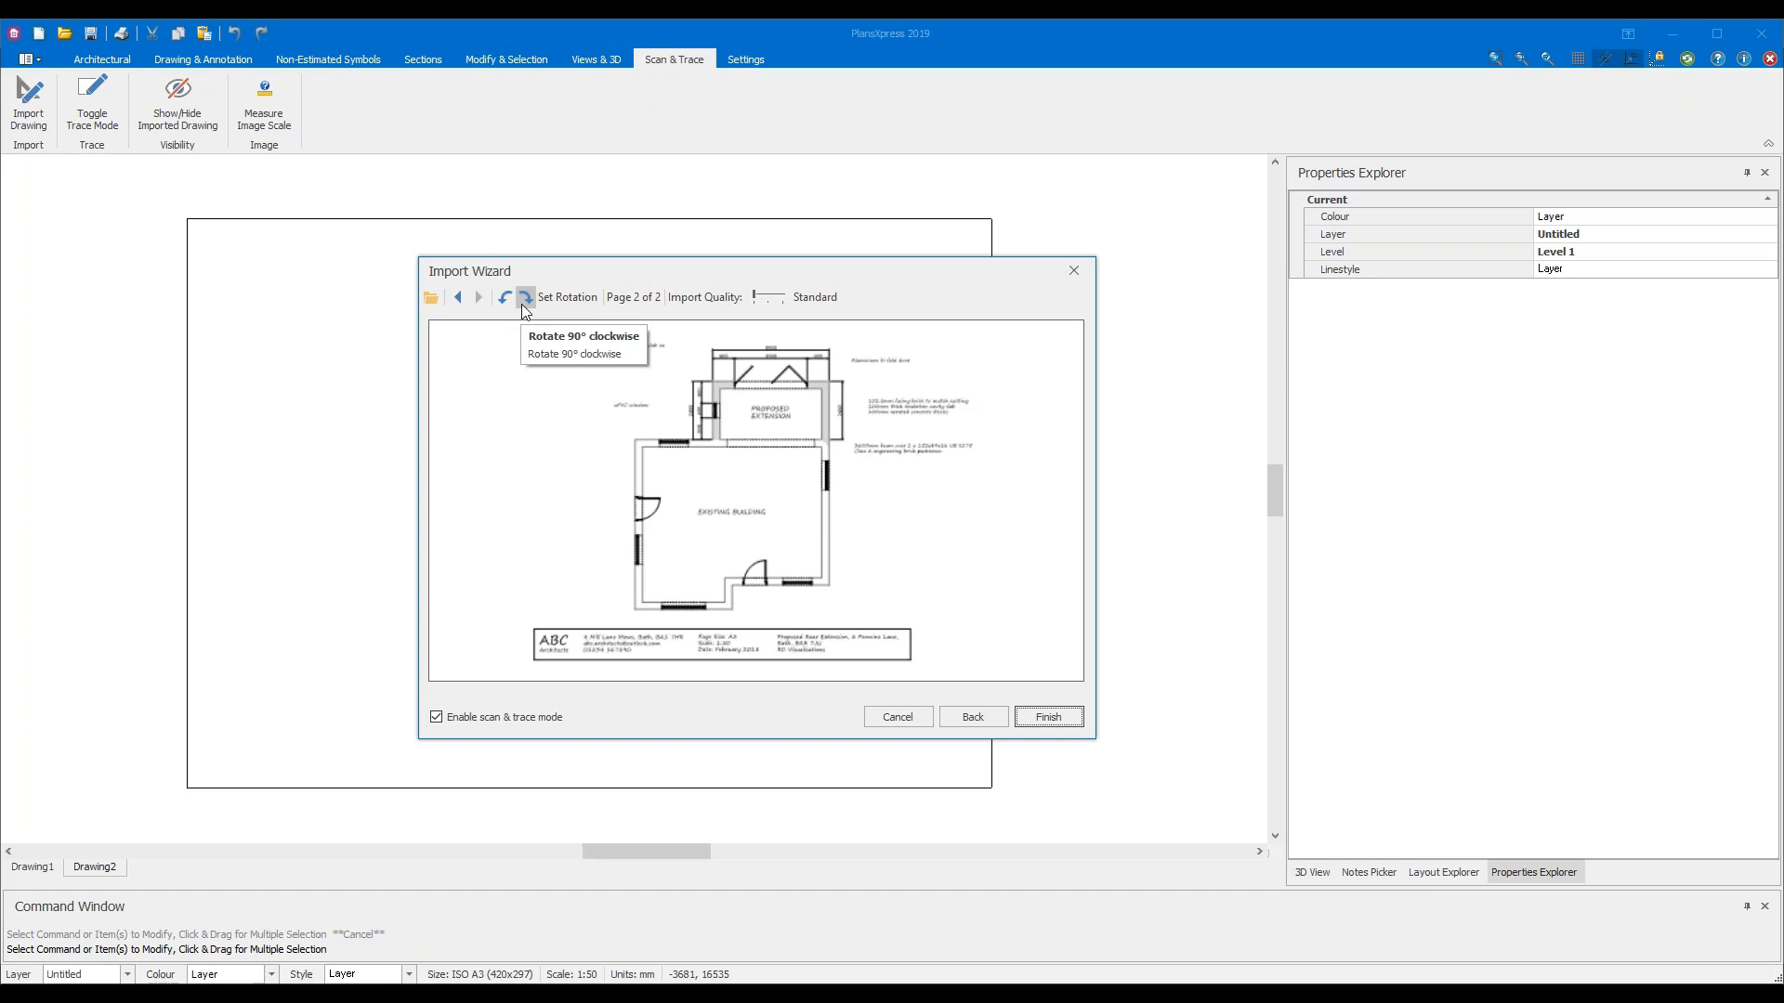
Try the rotate and Import Quality controls, leaving the plan upright at Standard quality
{"action": "left_click", "coordinate": [504, 299]}
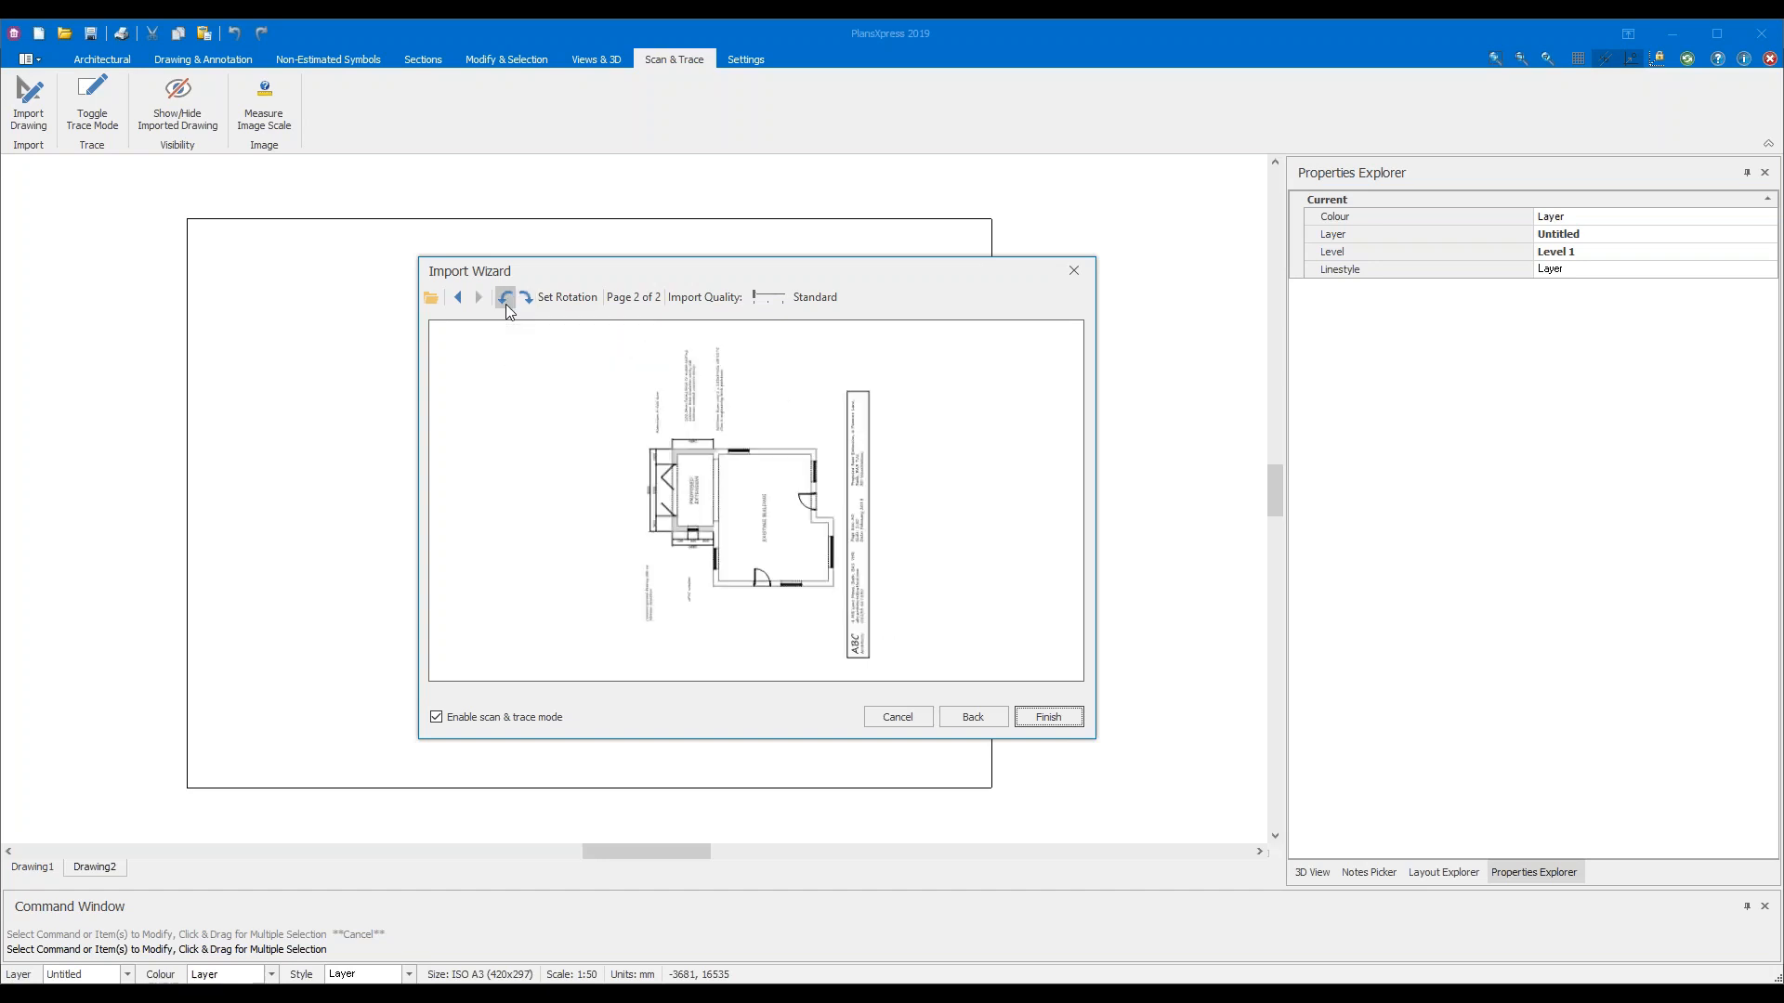
{"action": "left_click", "coordinate": [533, 301]}
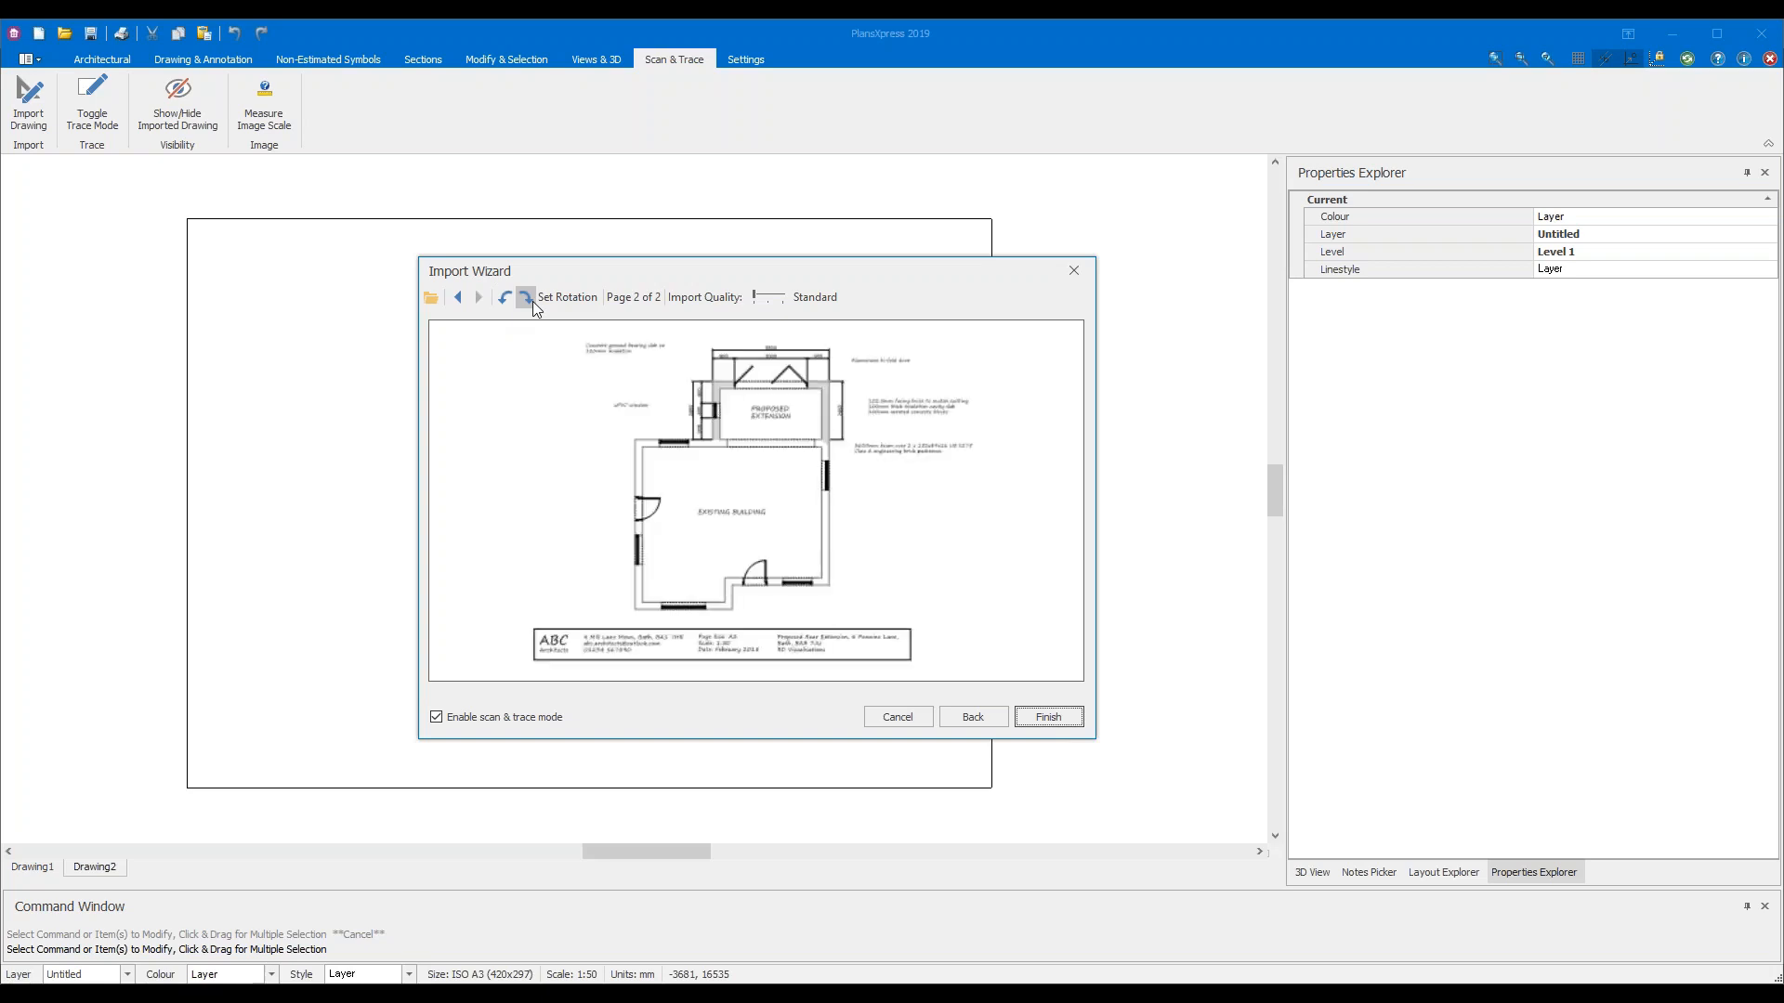
{"action": "left_click", "coordinate": [755, 296]}
{"action": "left_click_drag", "start_coordinate": [778, 297], "coordinate": [842, 313]}
{"action": "left_click_drag", "start_coordinate": [783, 296], "coordinate": [754, 295]}
Complete the floor plan import and enlarge the Command Window to show more prompt history
{"action": "left_click", "coordinate": [1061, 717]}
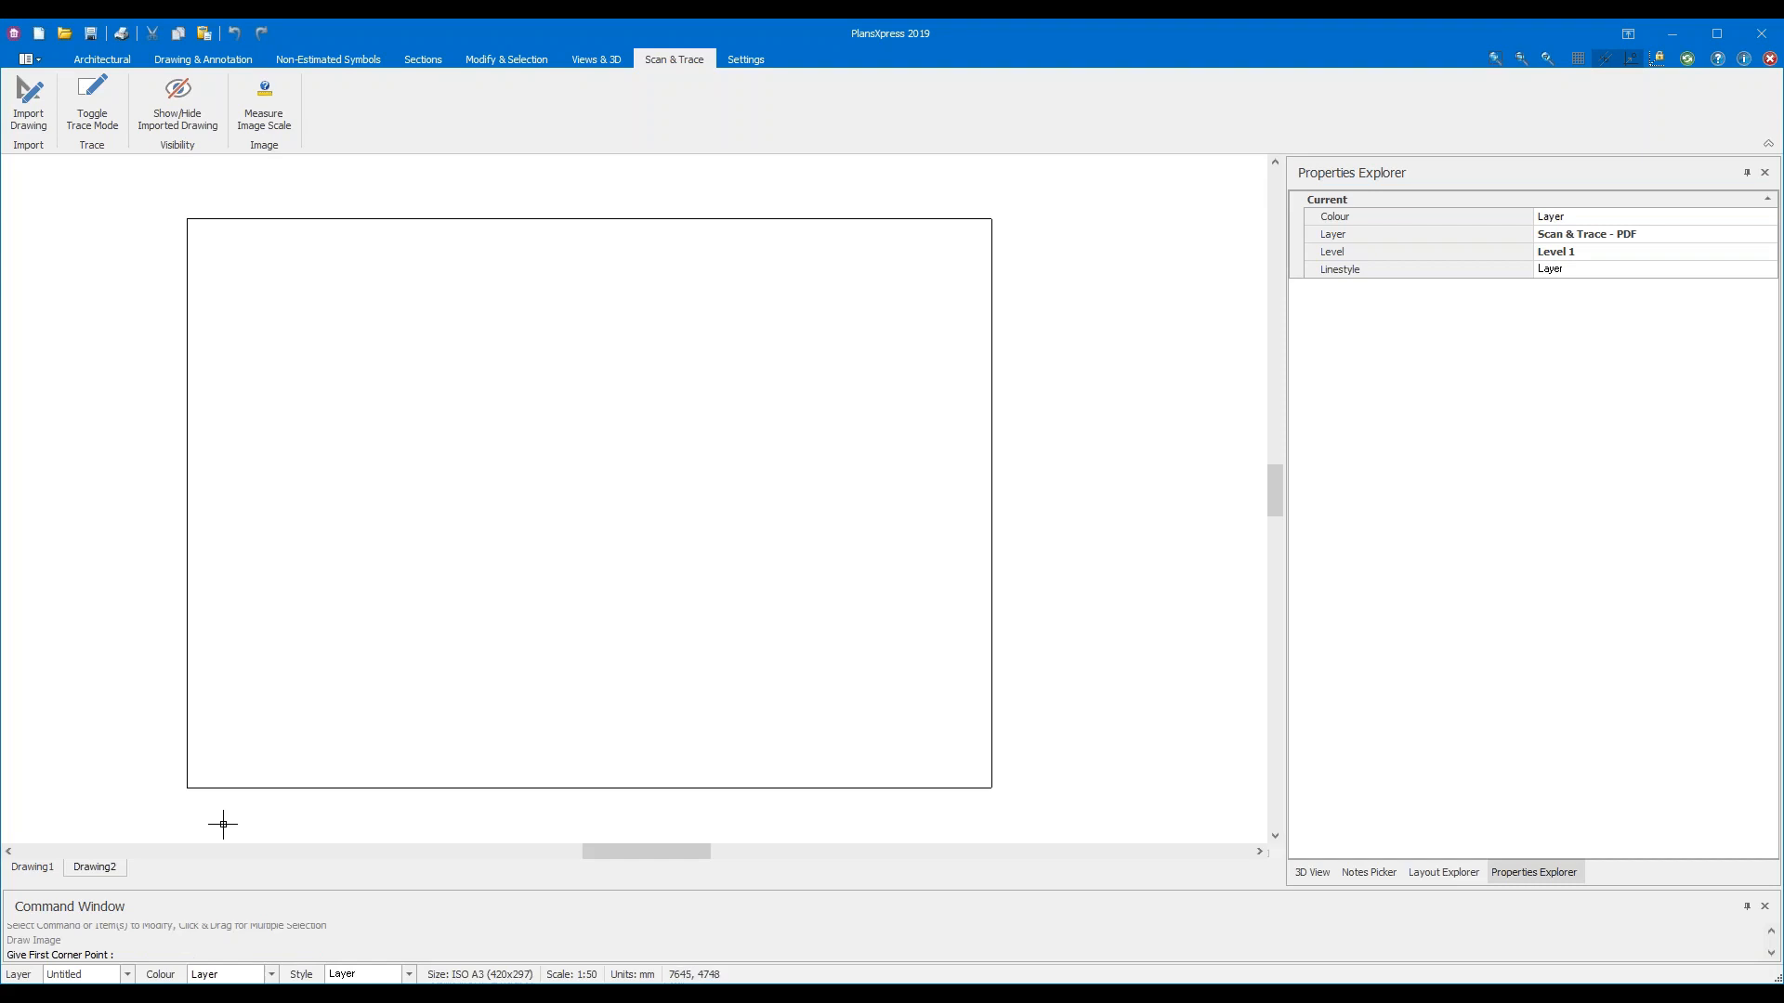
{"action": "left_click_drag", "start_coordinate": [170, 890], "coordinate": [183, 812]}
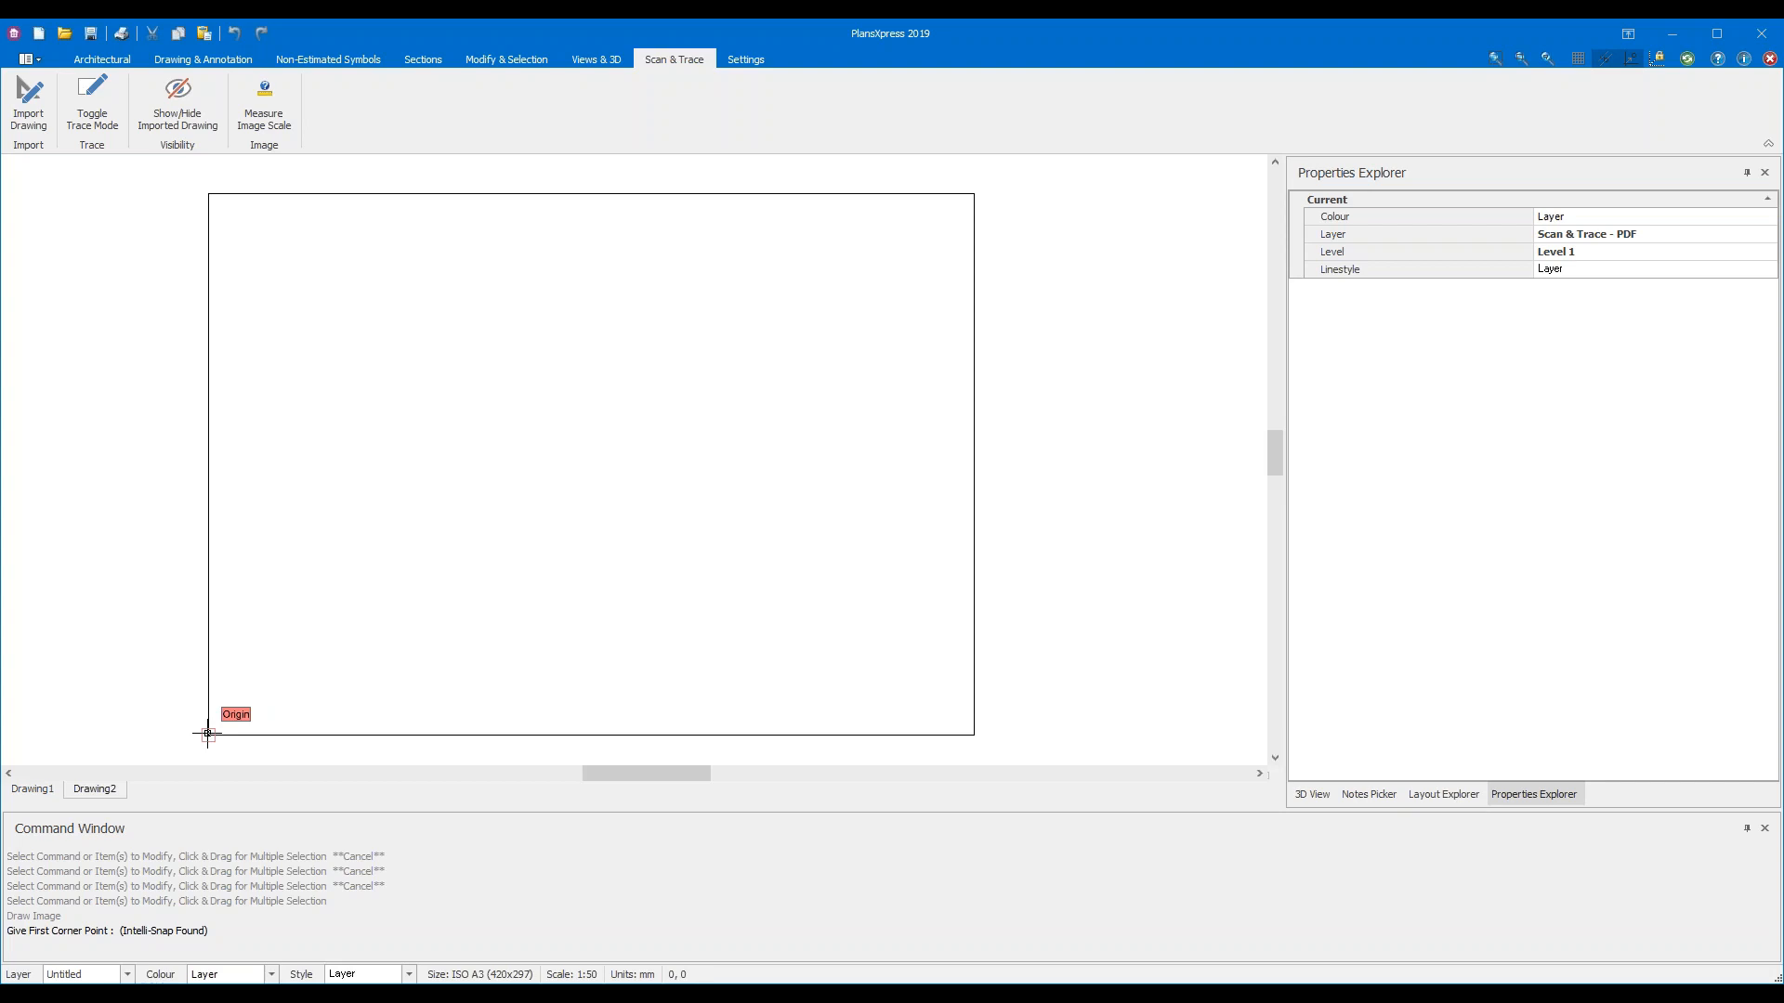
Place the floor plan image from the sheet origin to the frame's top-right corner
{"action": "left_click", "coordinate": [207, 734]}
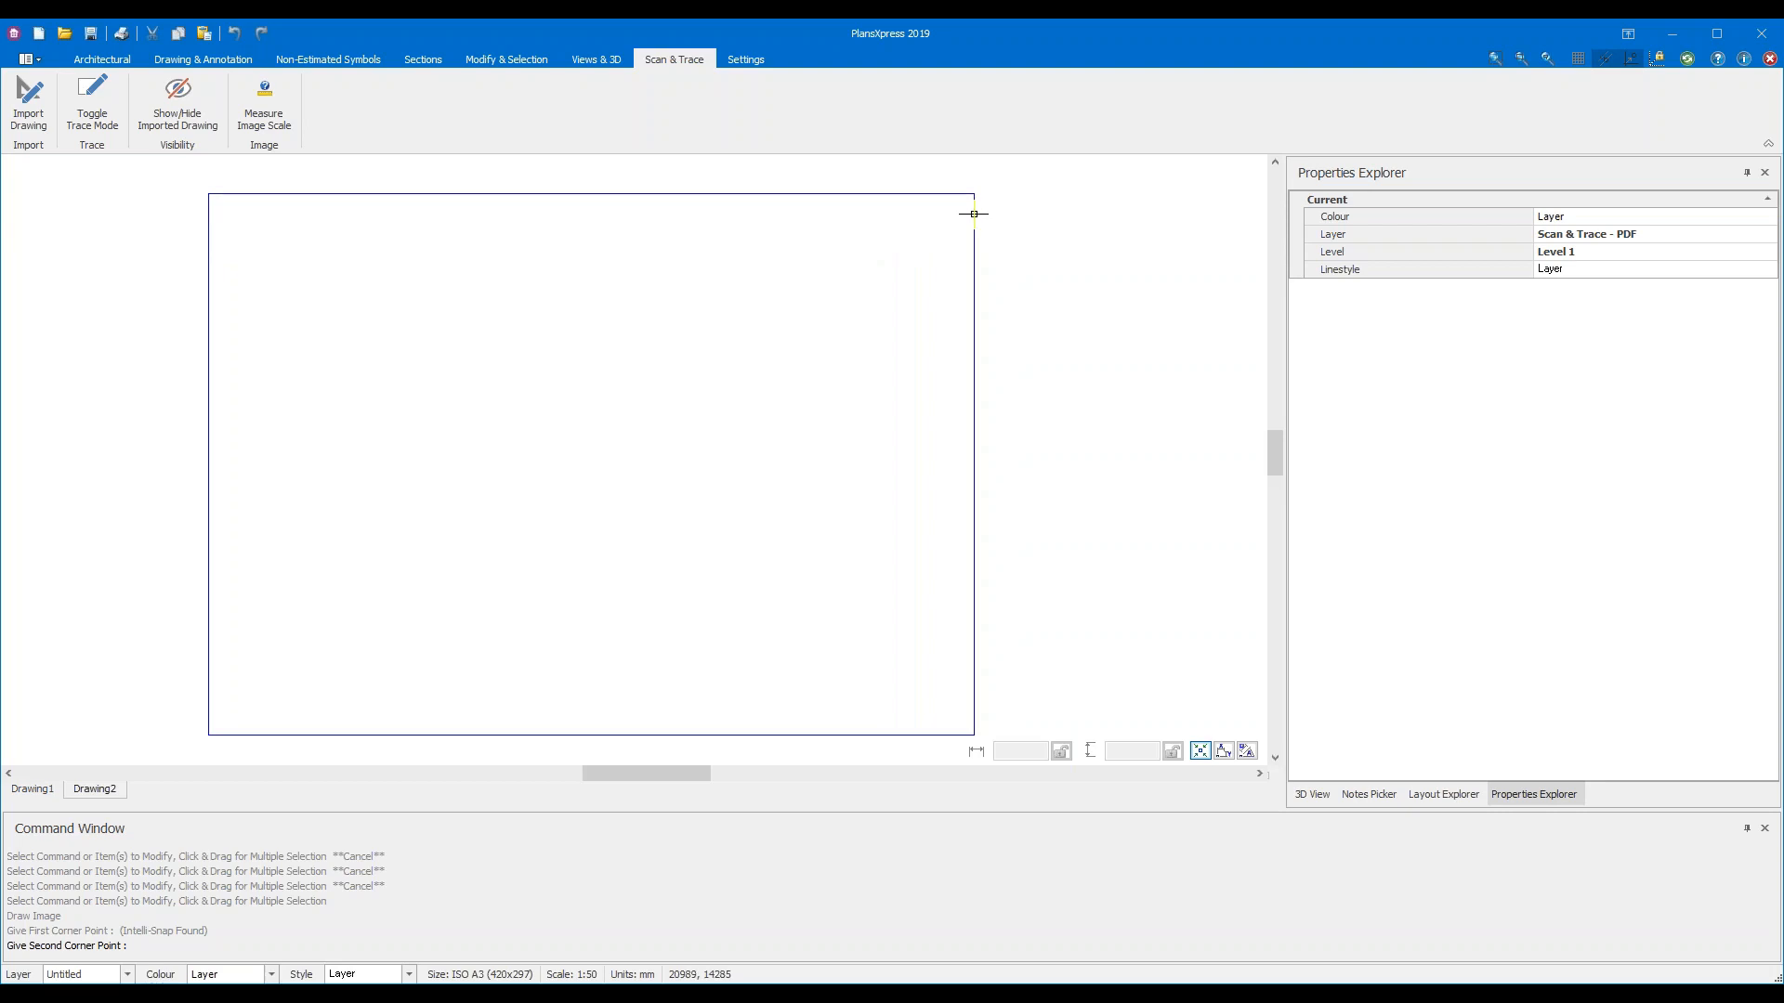
{"action": "left_click", "coordinate": [975, 214]}
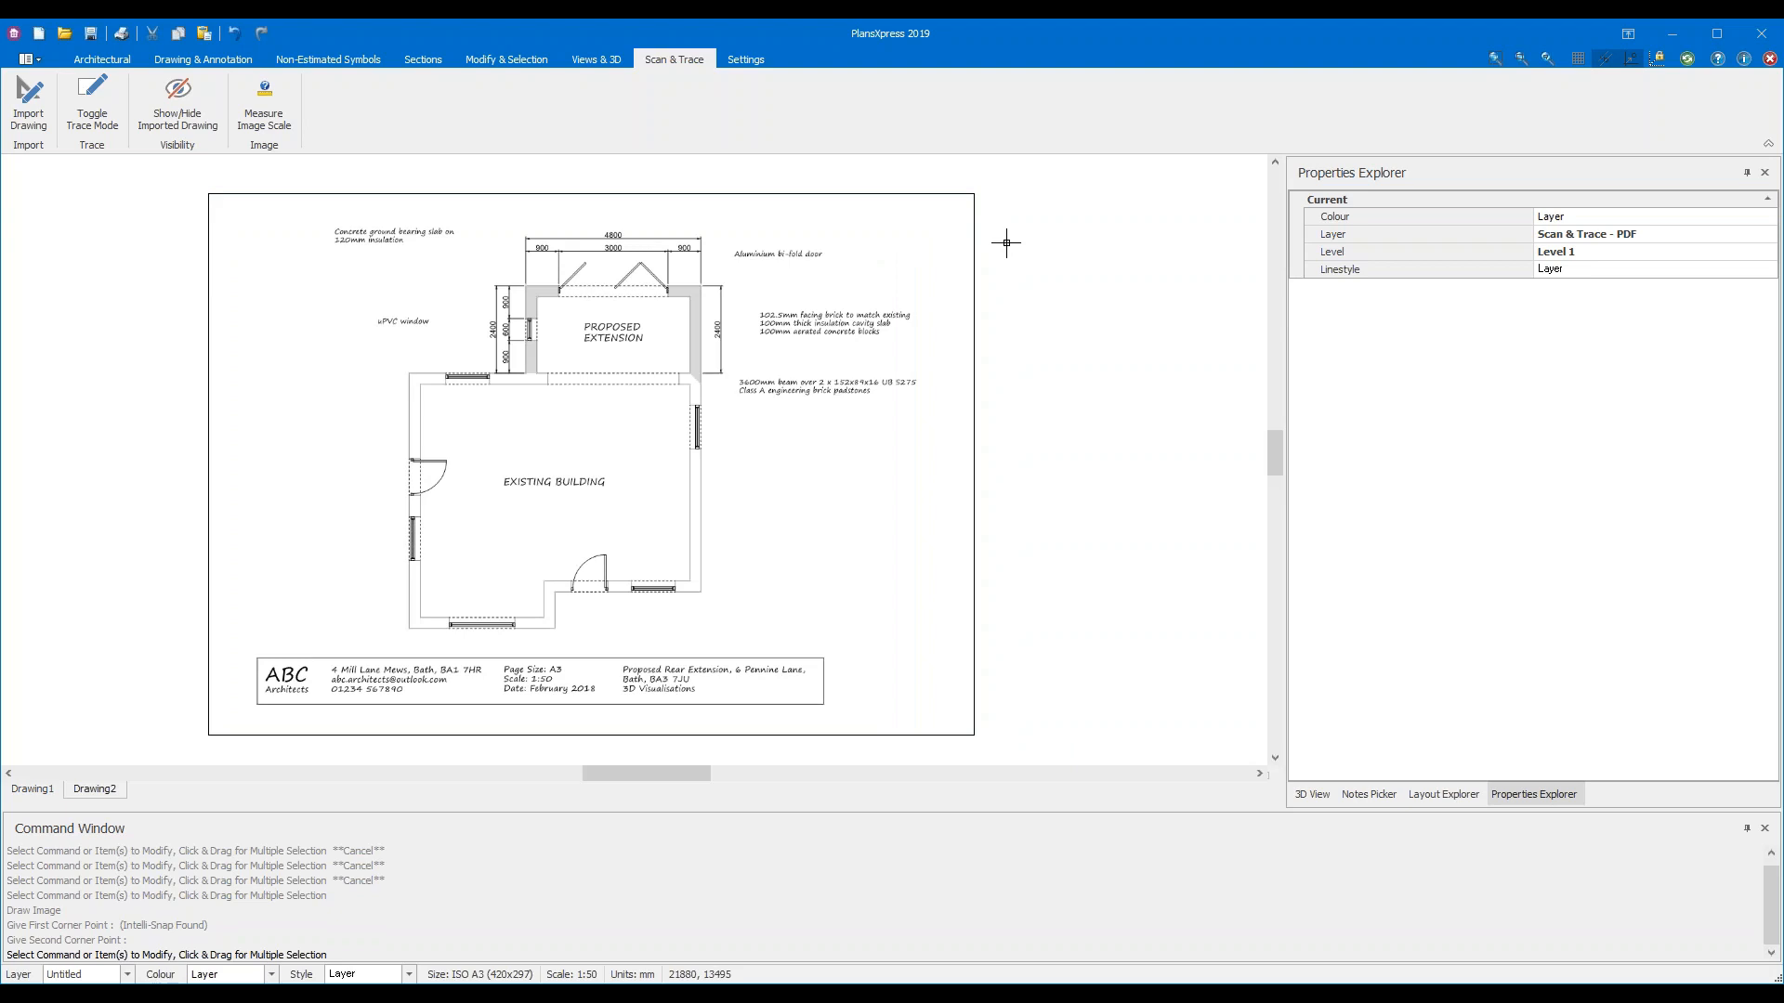
{"action": "scroll", "coordinate": [588, 517], "scroll_direction": "up", "scroll_amount": 4}
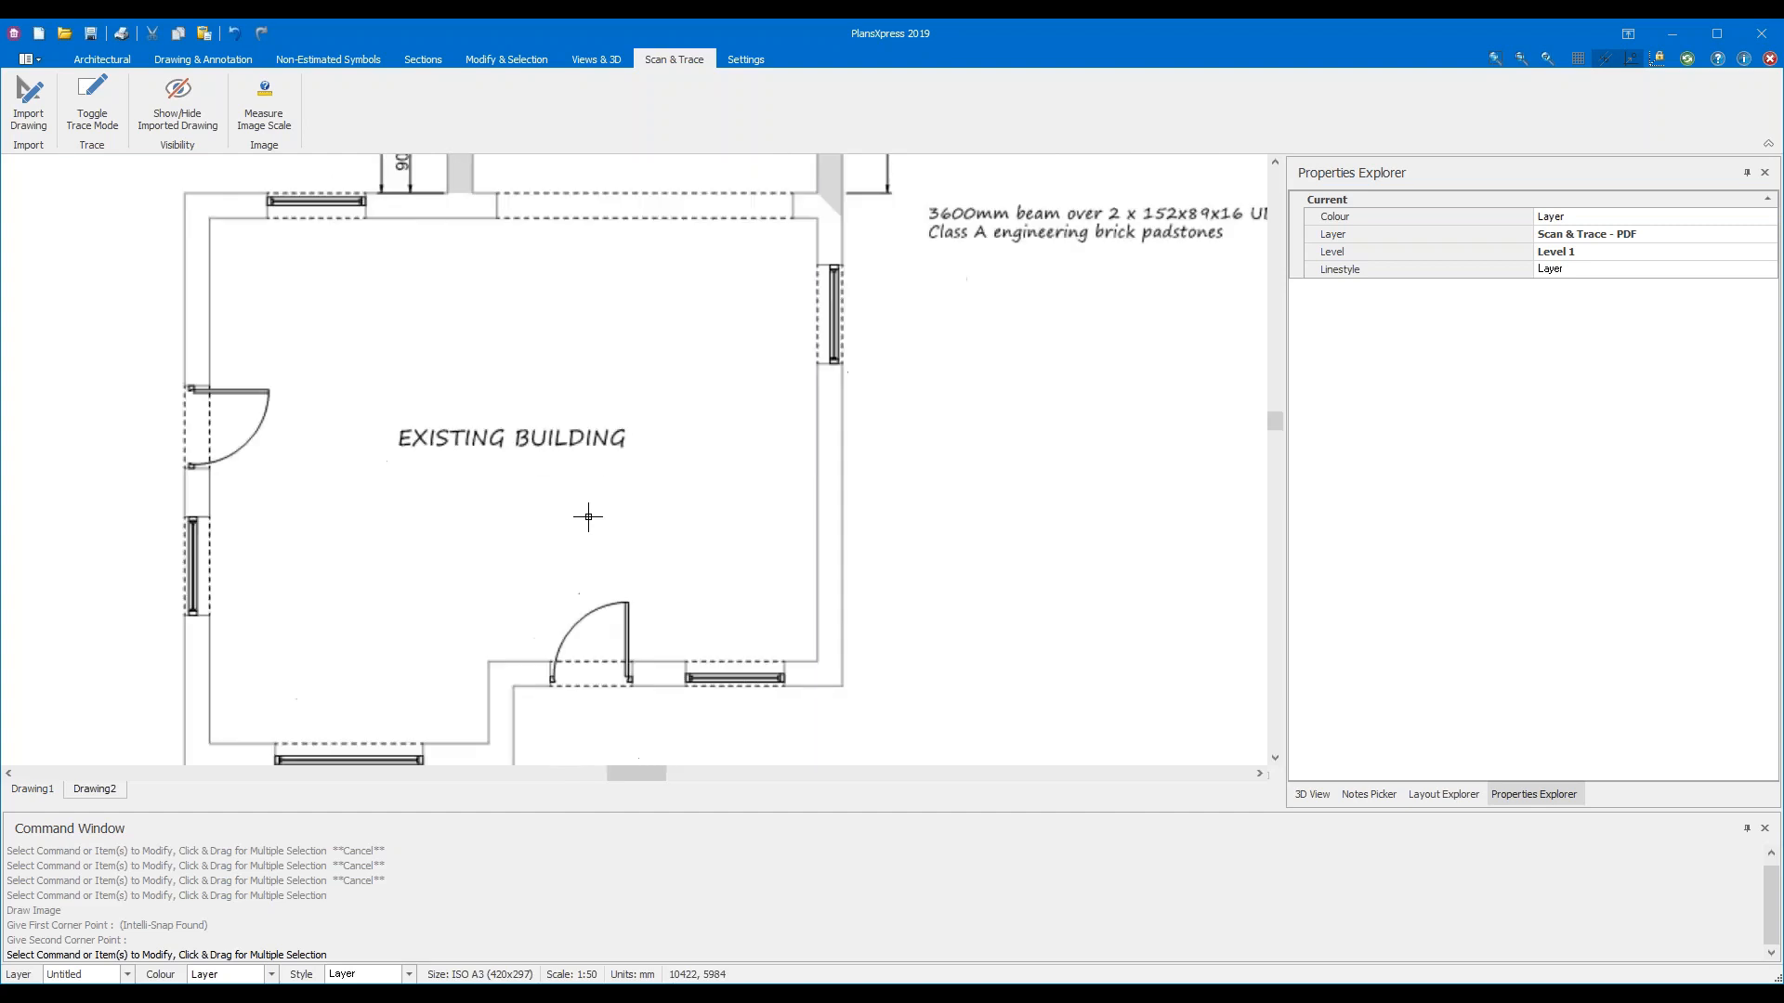
{"action": "scroll", "coordinate": [588, 516], "scroll_direction": "up", "scroll_amount": 1}
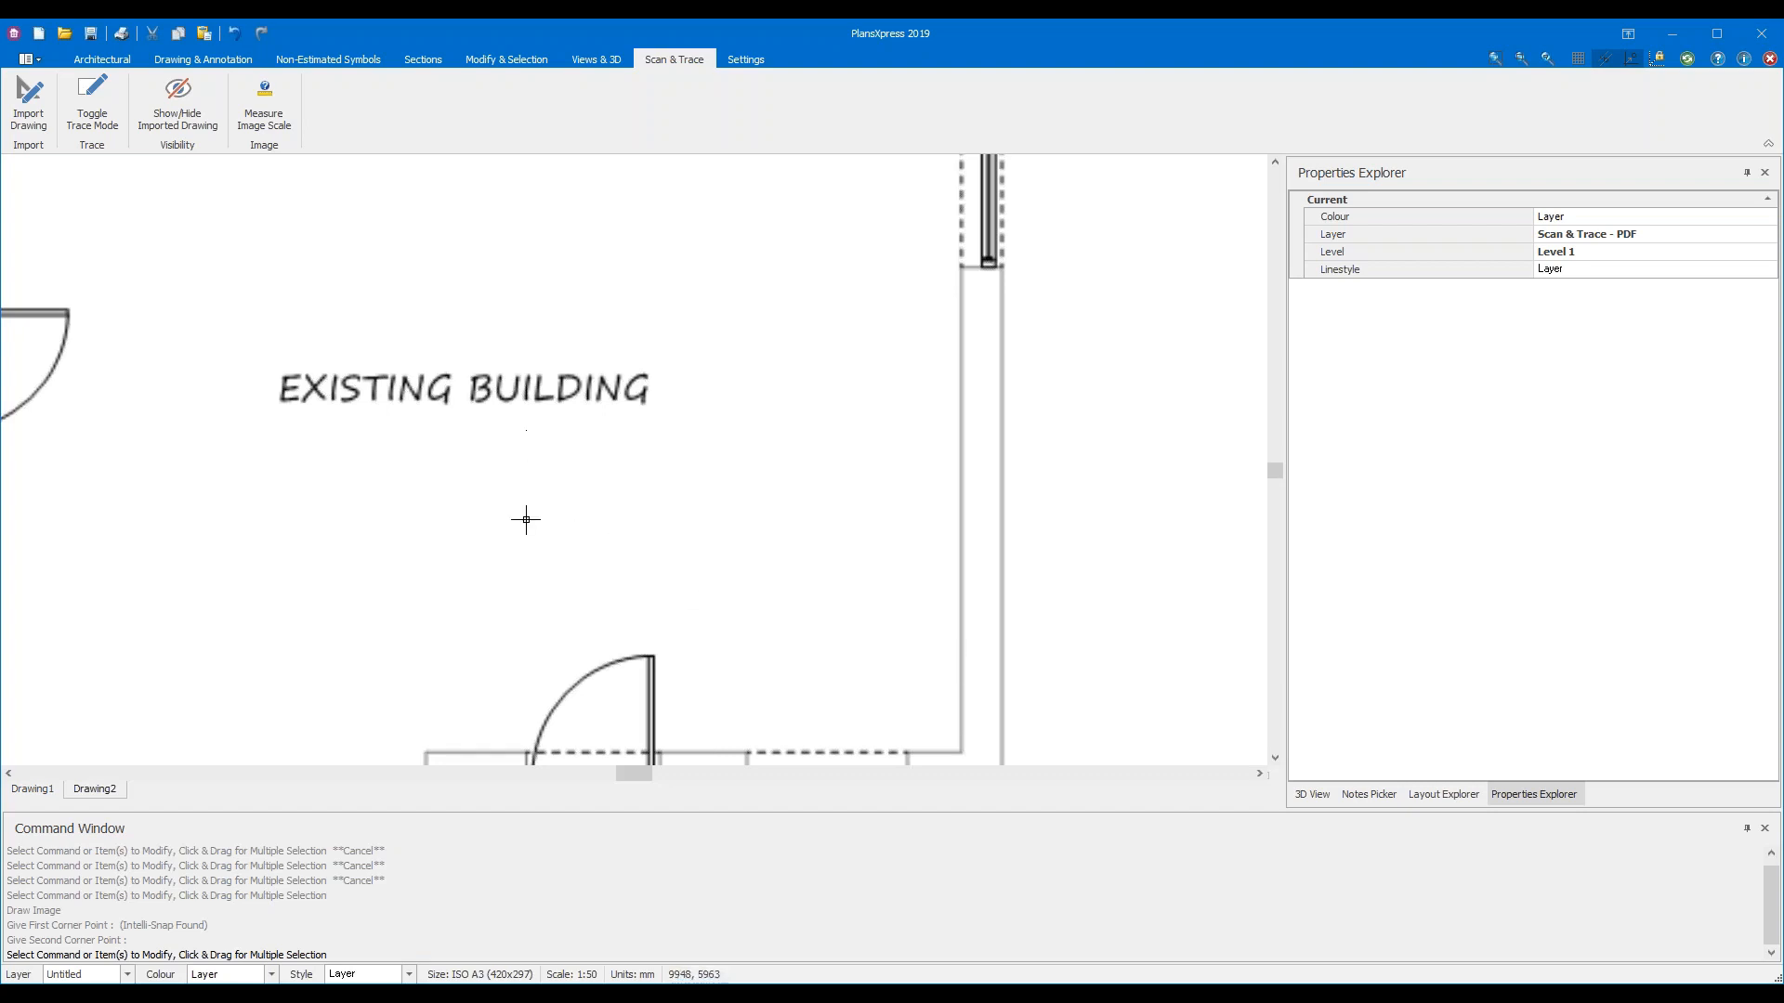
{"action": "scroll", "coordinate": [522, 442], "scroll_direction": "up", "scroll_amount": 3}
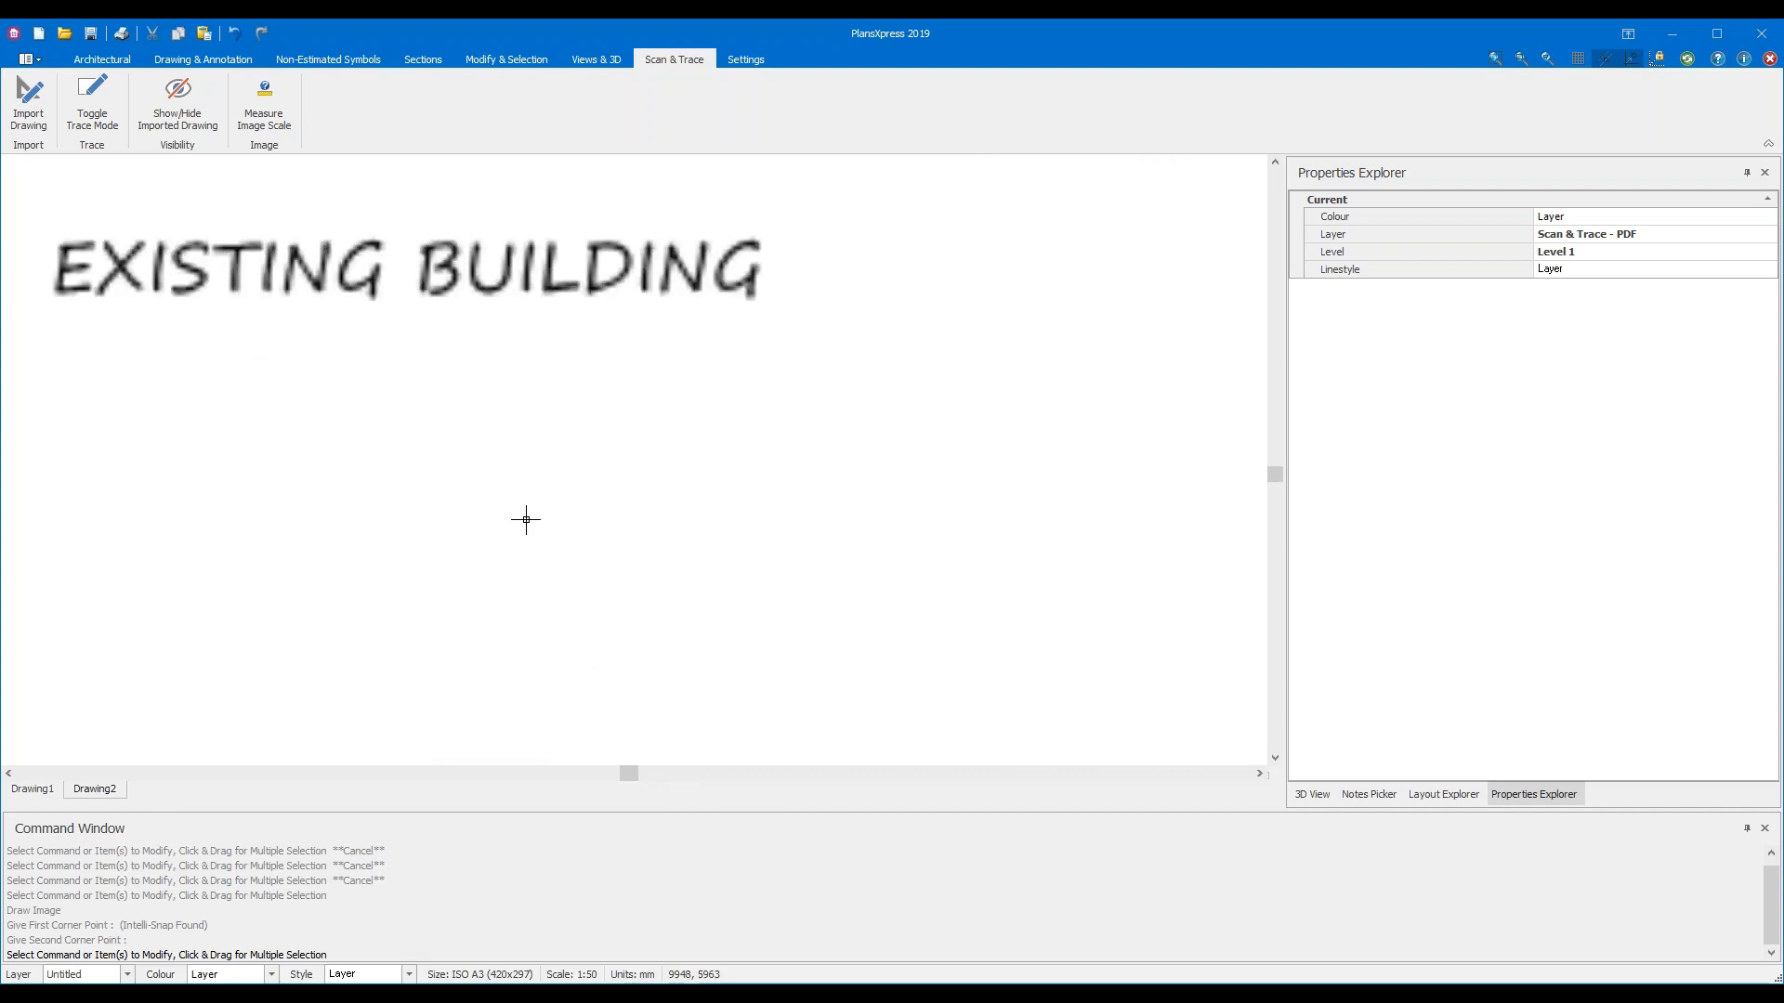
{"action": "scroll", "coordinate": [525, 520], "scroll_direction": "down", "scroll_amount": 6}
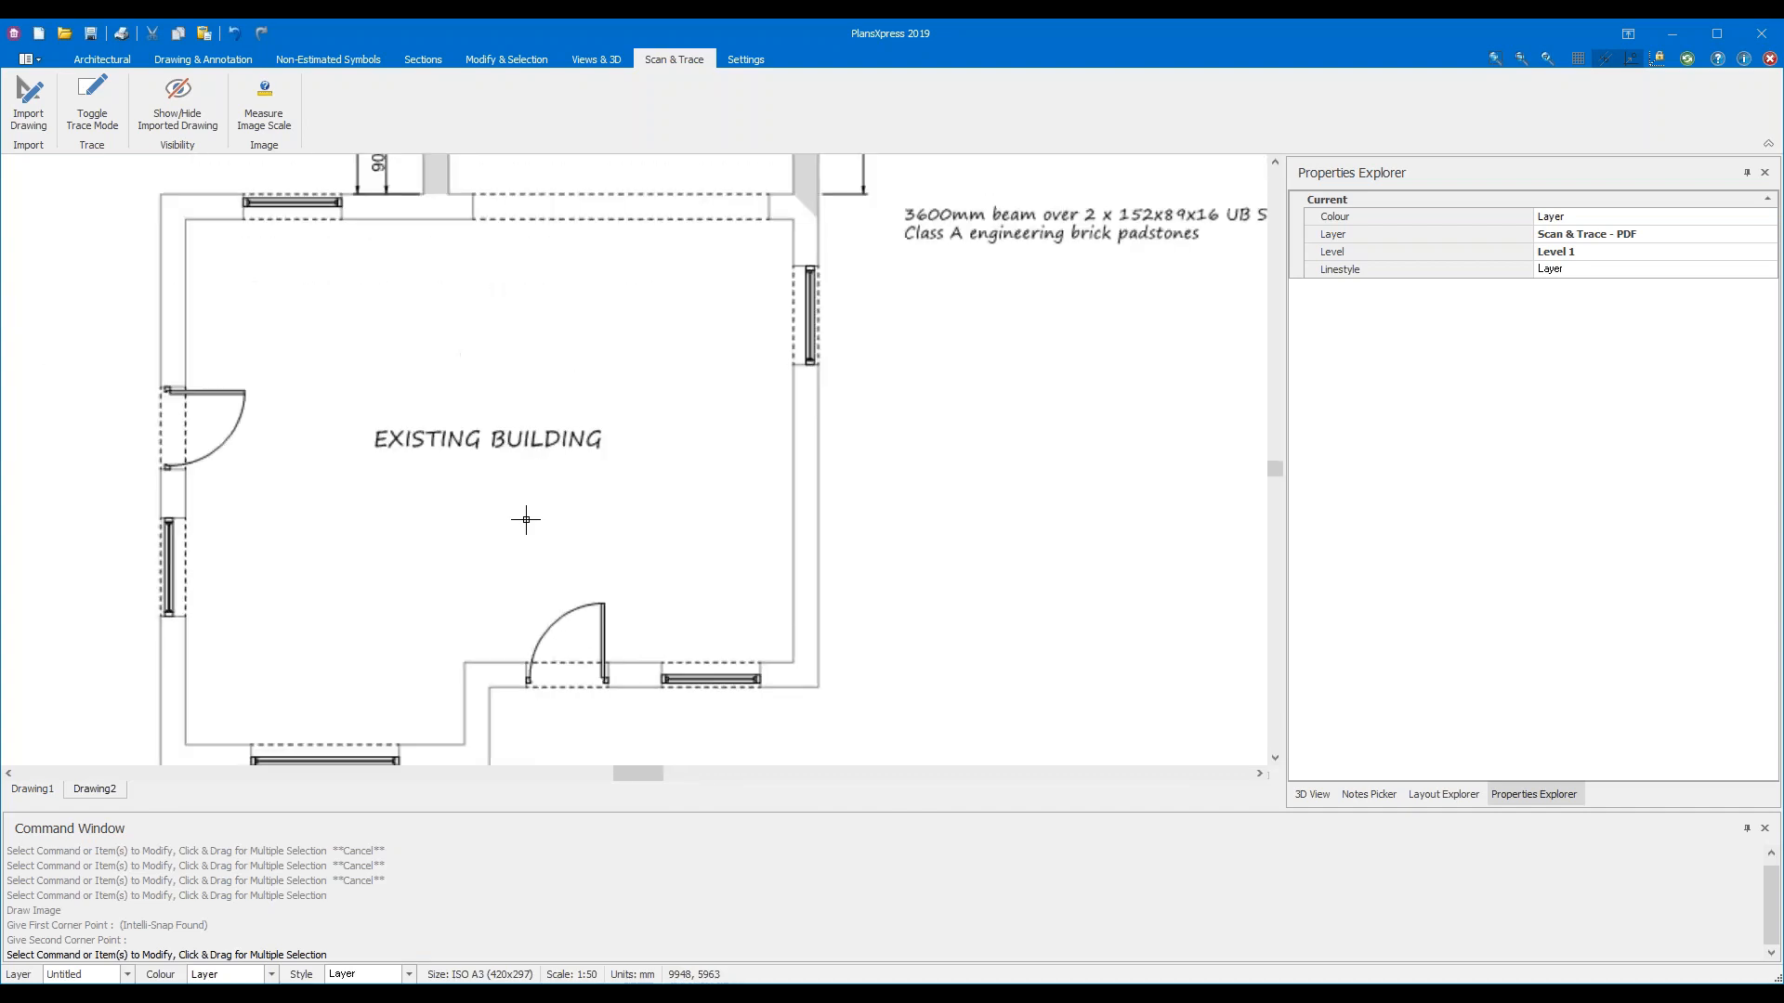
{"action": "scroll", "coordinate": [526, 520], "scroll_direction": "down", "scroll_amount": 1}
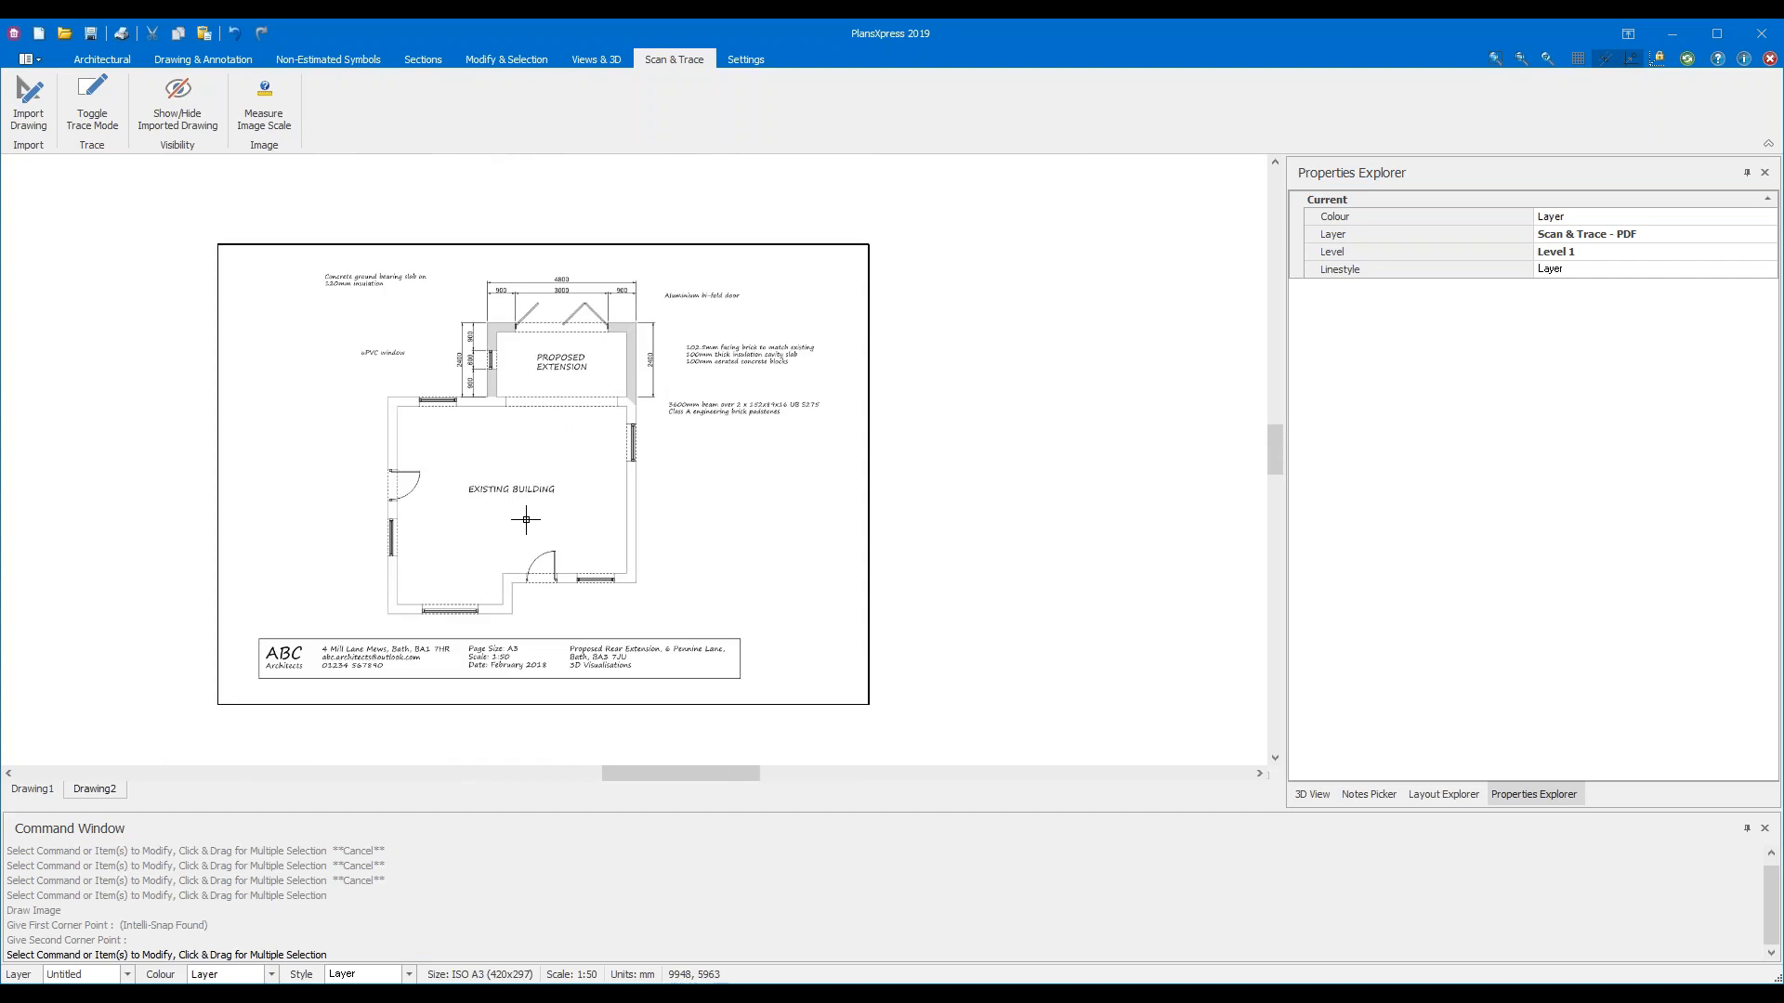
{"action": "scroll", "coordinate": [526, 519], "scroll_direction": "up", "scroll_amount": 1}
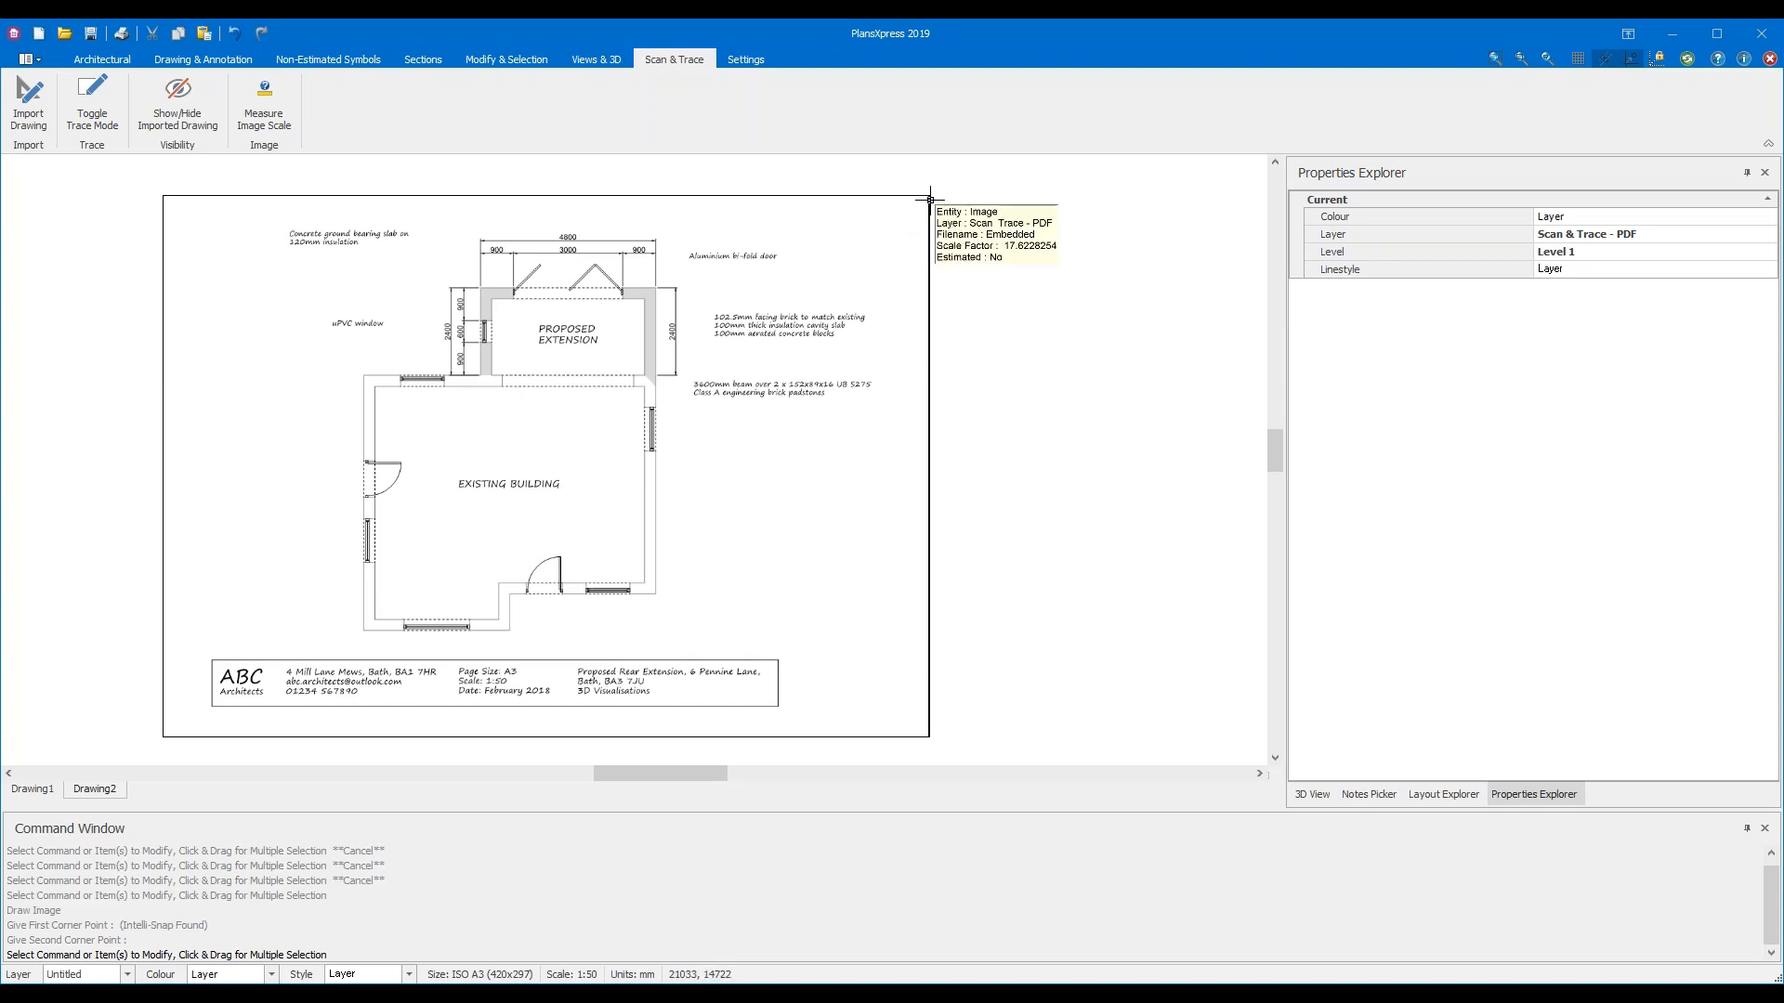
{"action": "scroll", "coordinate": [930, 200], "scroll_direction": "up", "scroll_amount": 6}
{"action": "scroll", "coordinate": [930, 199], "scroll_direction": "up", "scroll_amount": 4}
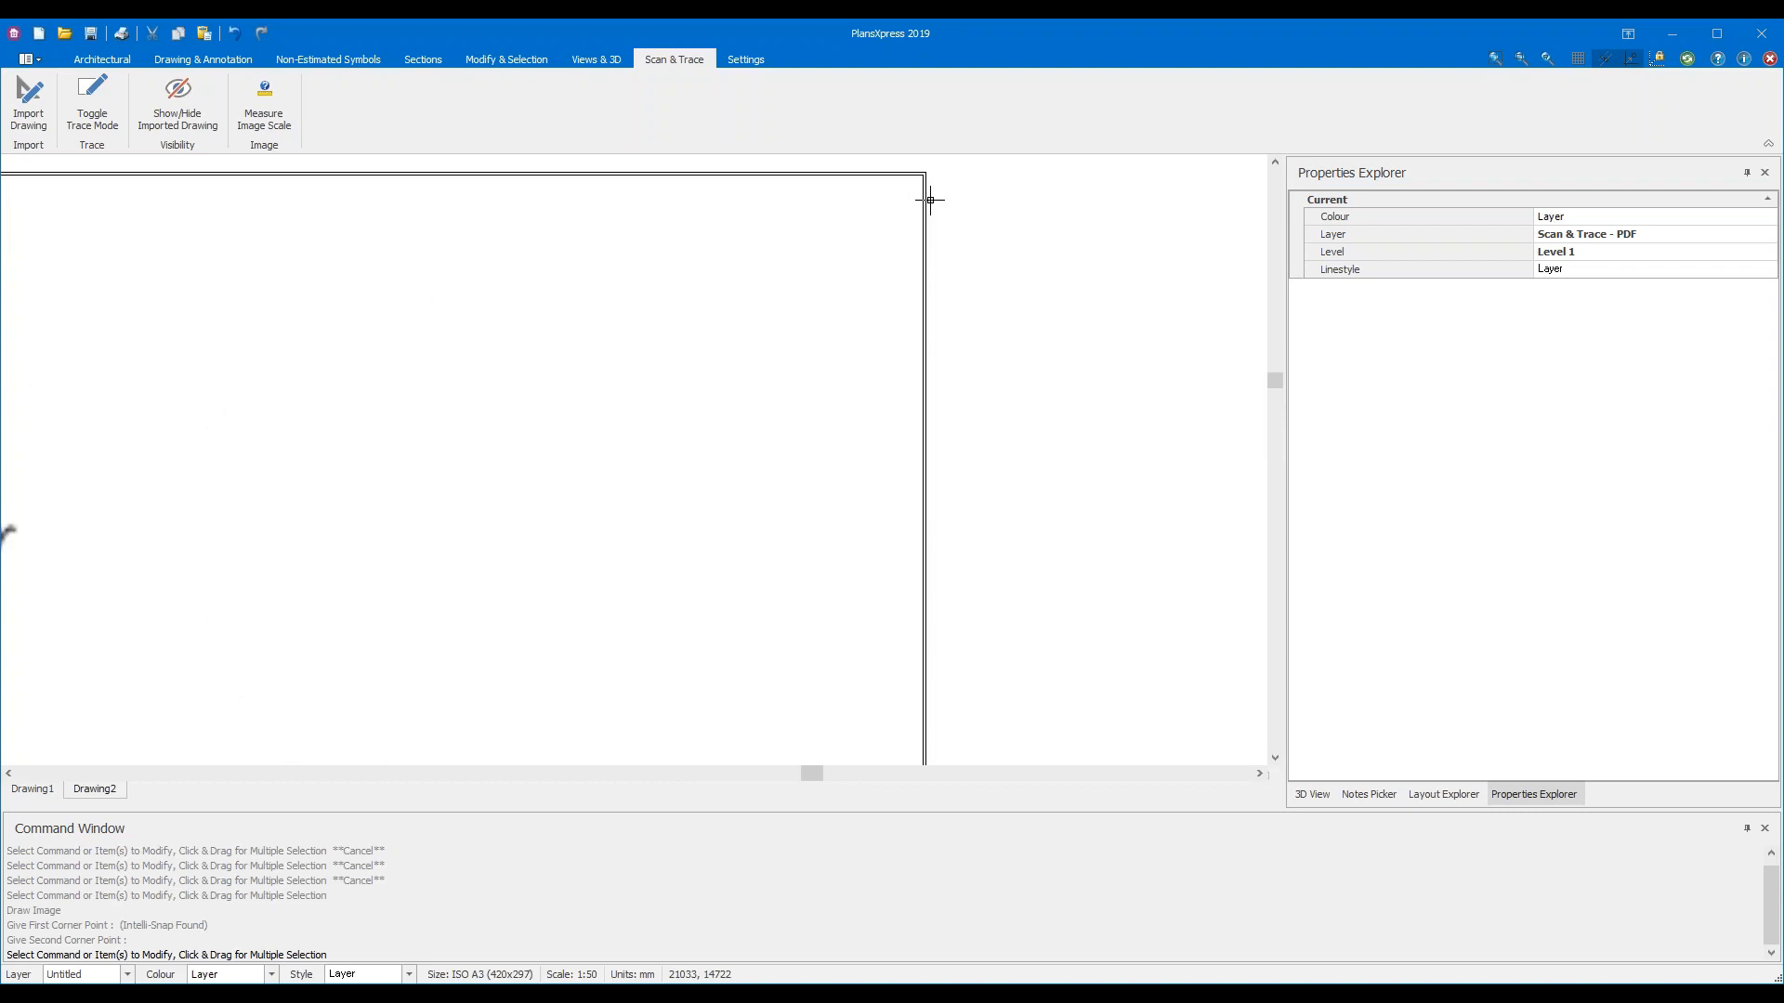
{"action": "scroll", "coordinate": [930, 200], "scroll_direction": "down", "scroll_amount": 8}
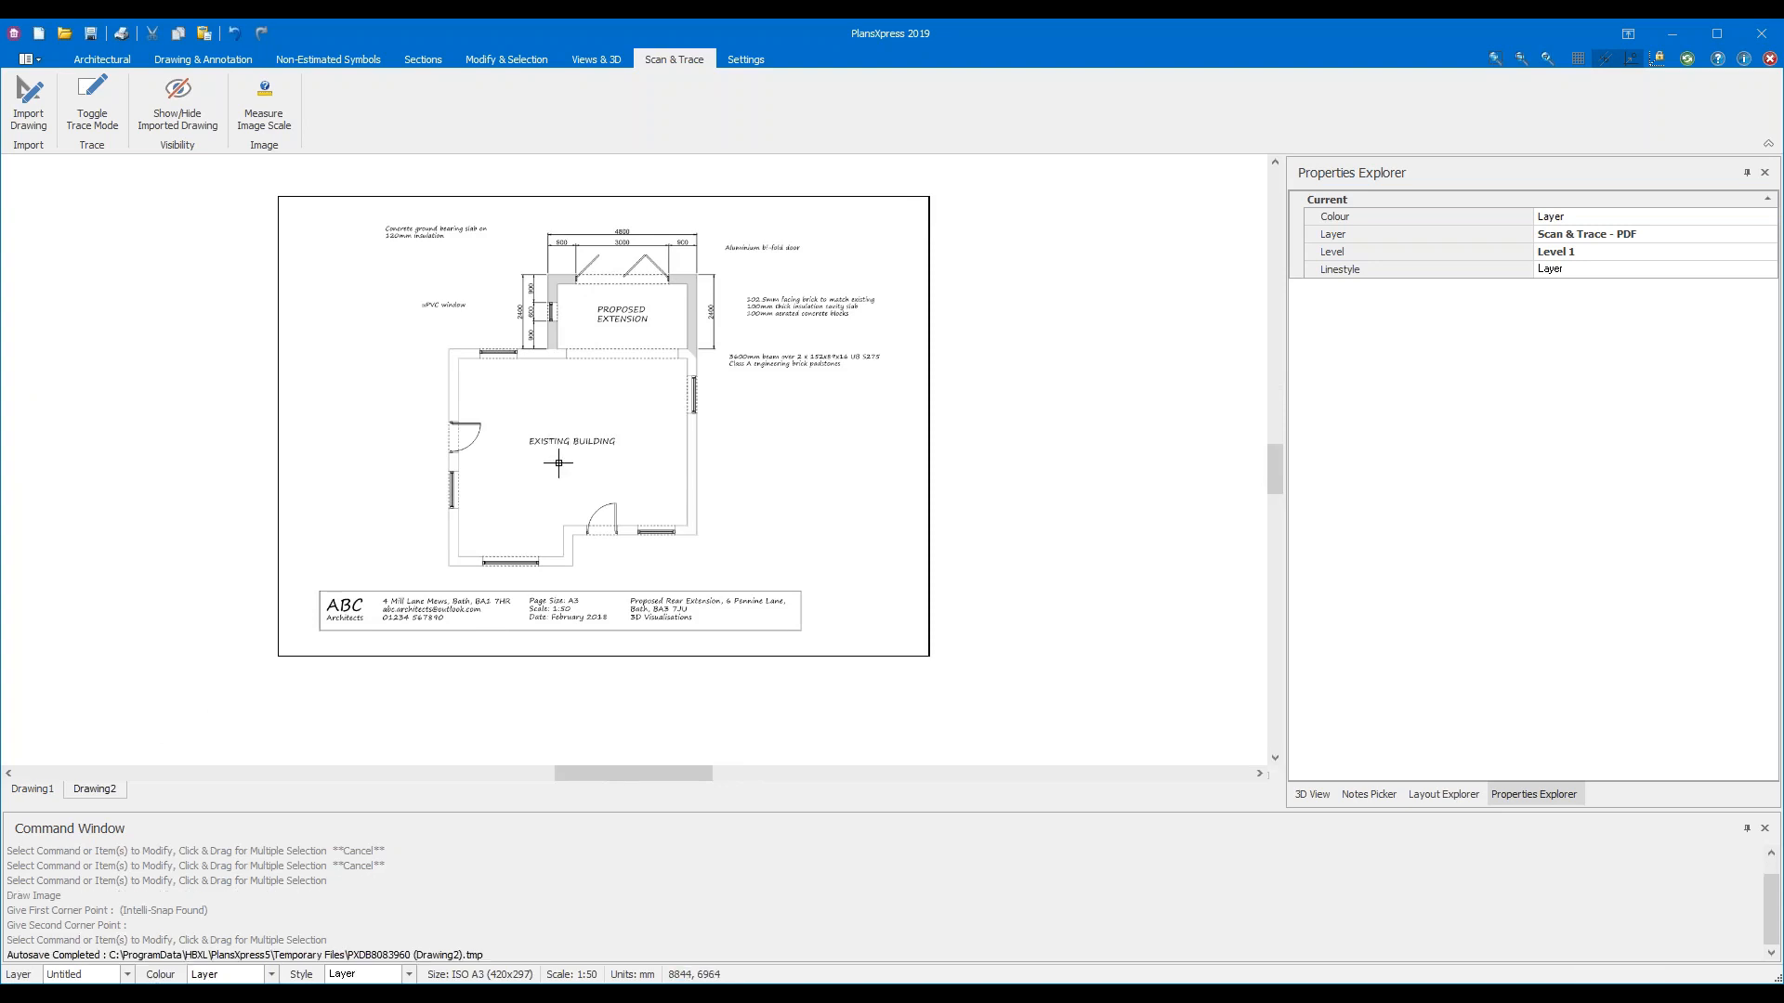
{"action": "scroll", "coordinate": [553, 441], "scroll_direction": "up", "scroll_amount": 4}
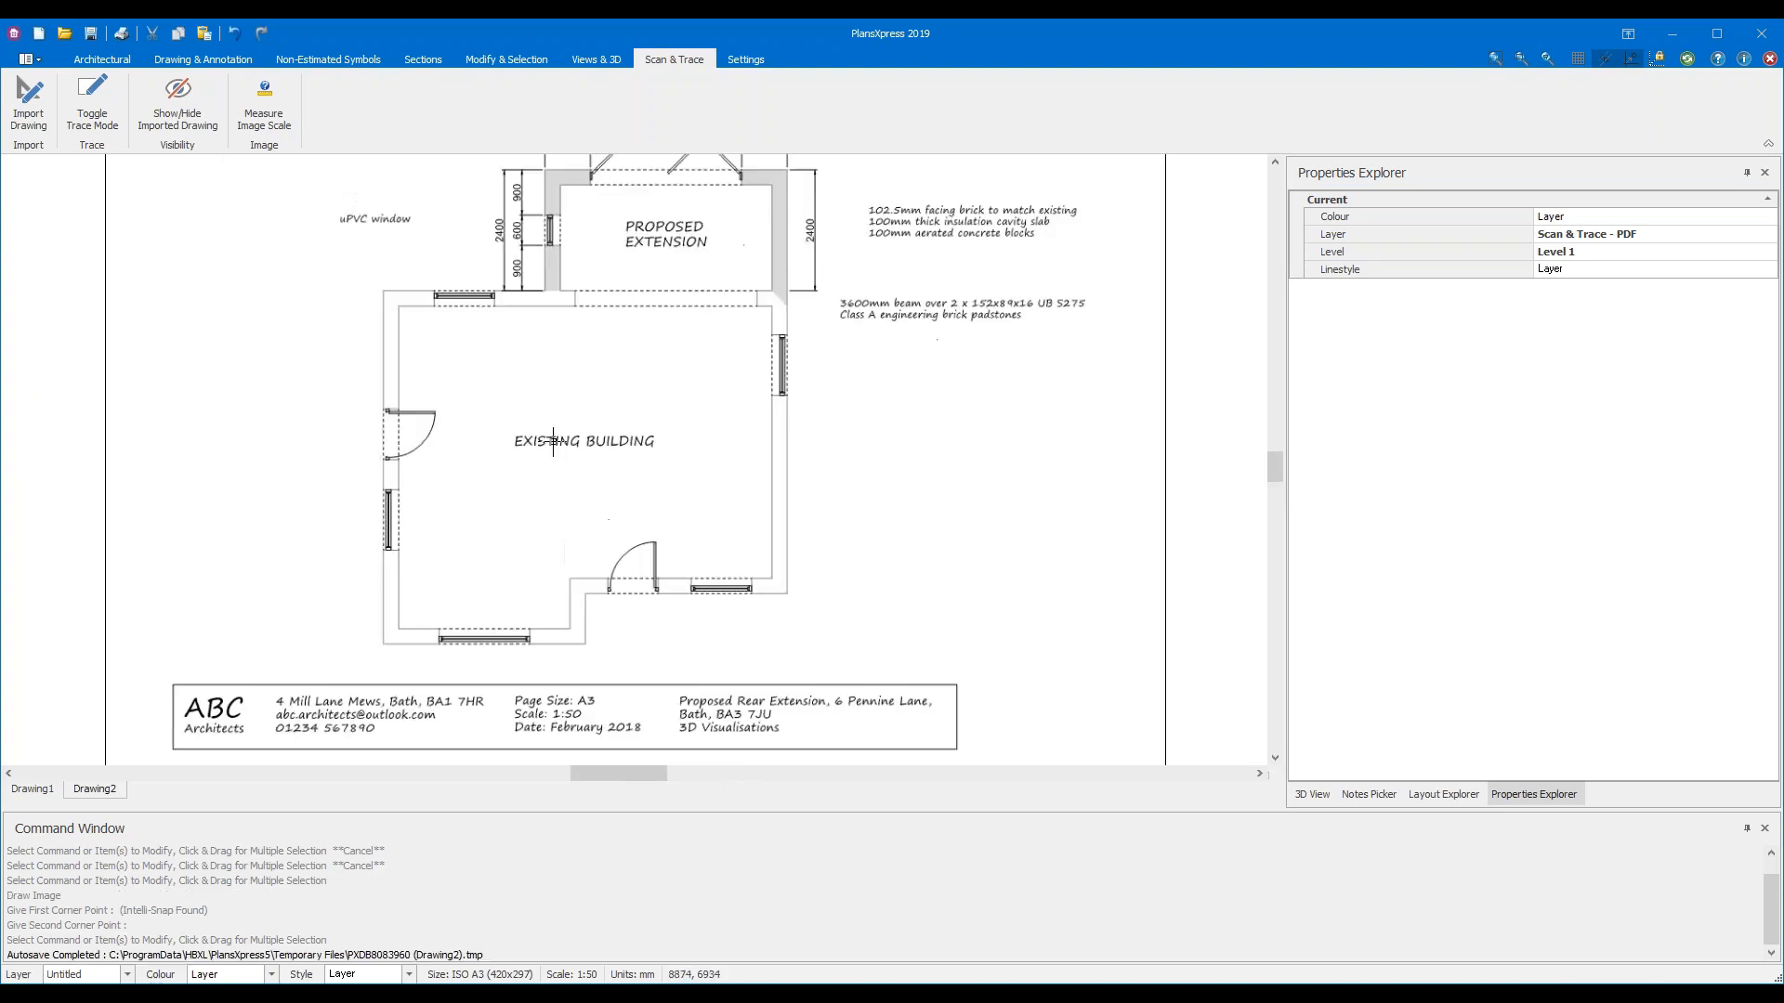
{"action": "scroll", "coordinate": [553, 442], "scroll_direction": "up", "scroll_amount": 2}
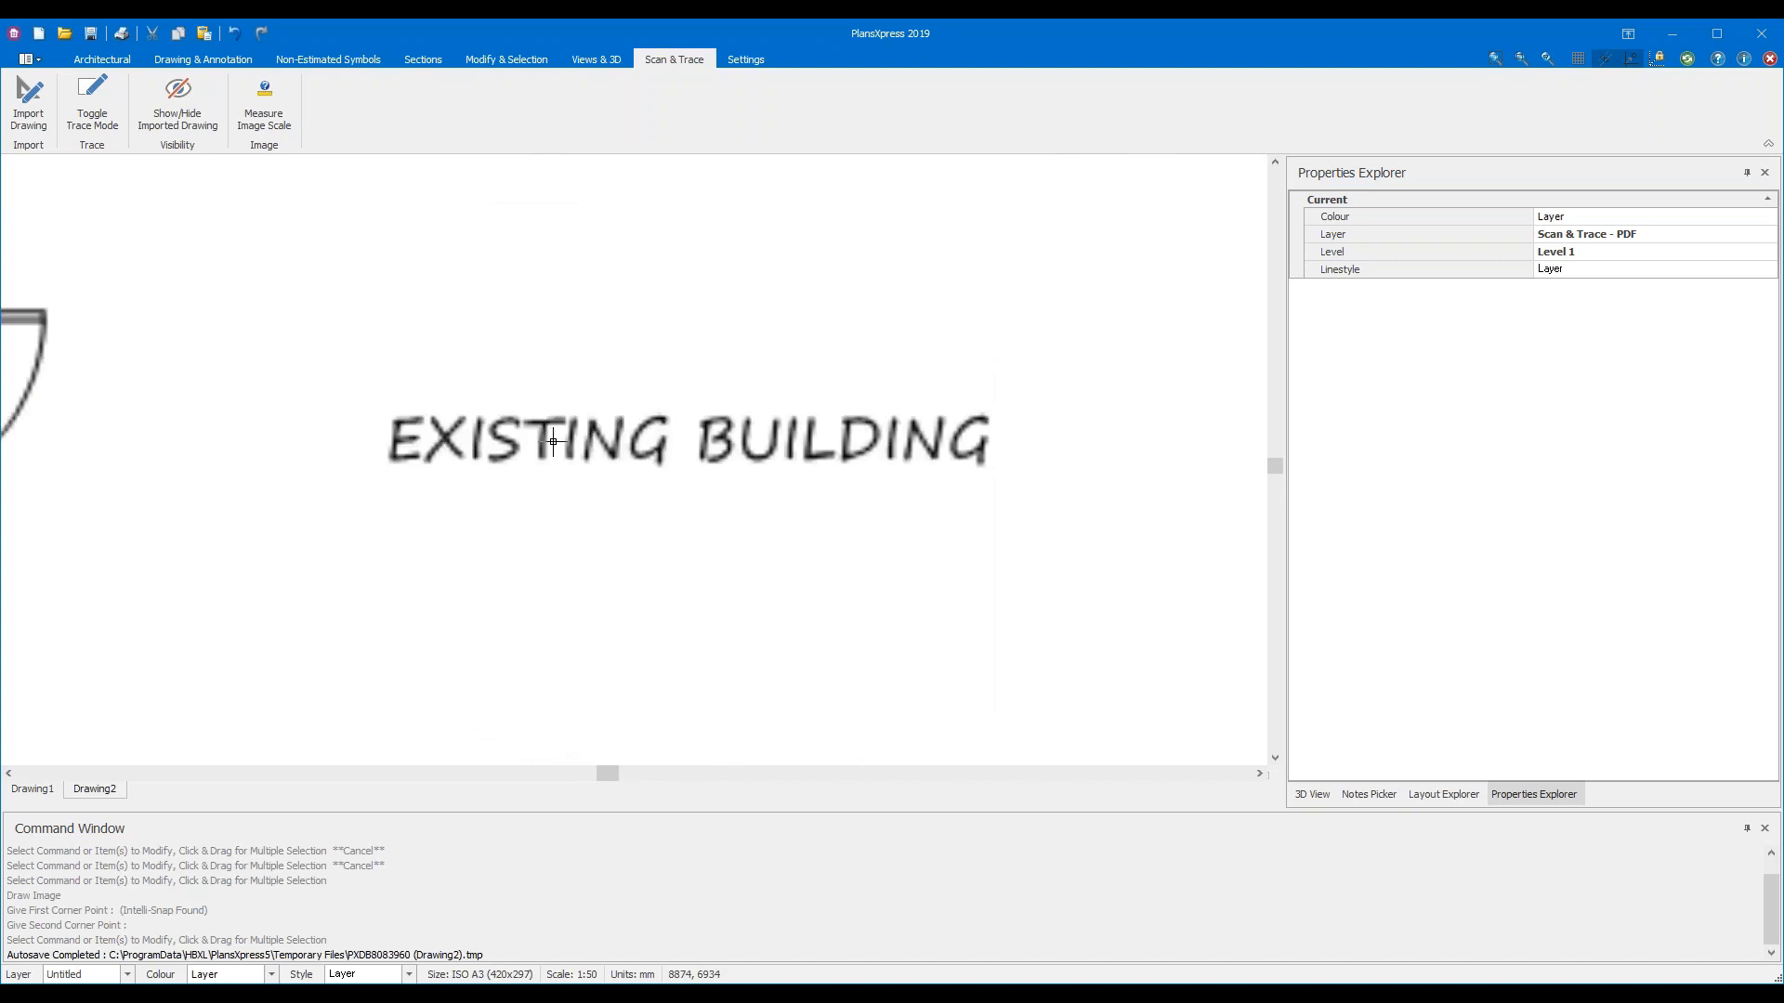
{"action": "scroll", "coordinate": [552, 441], "scroll_direction": "down", "scroll_amount": 5}
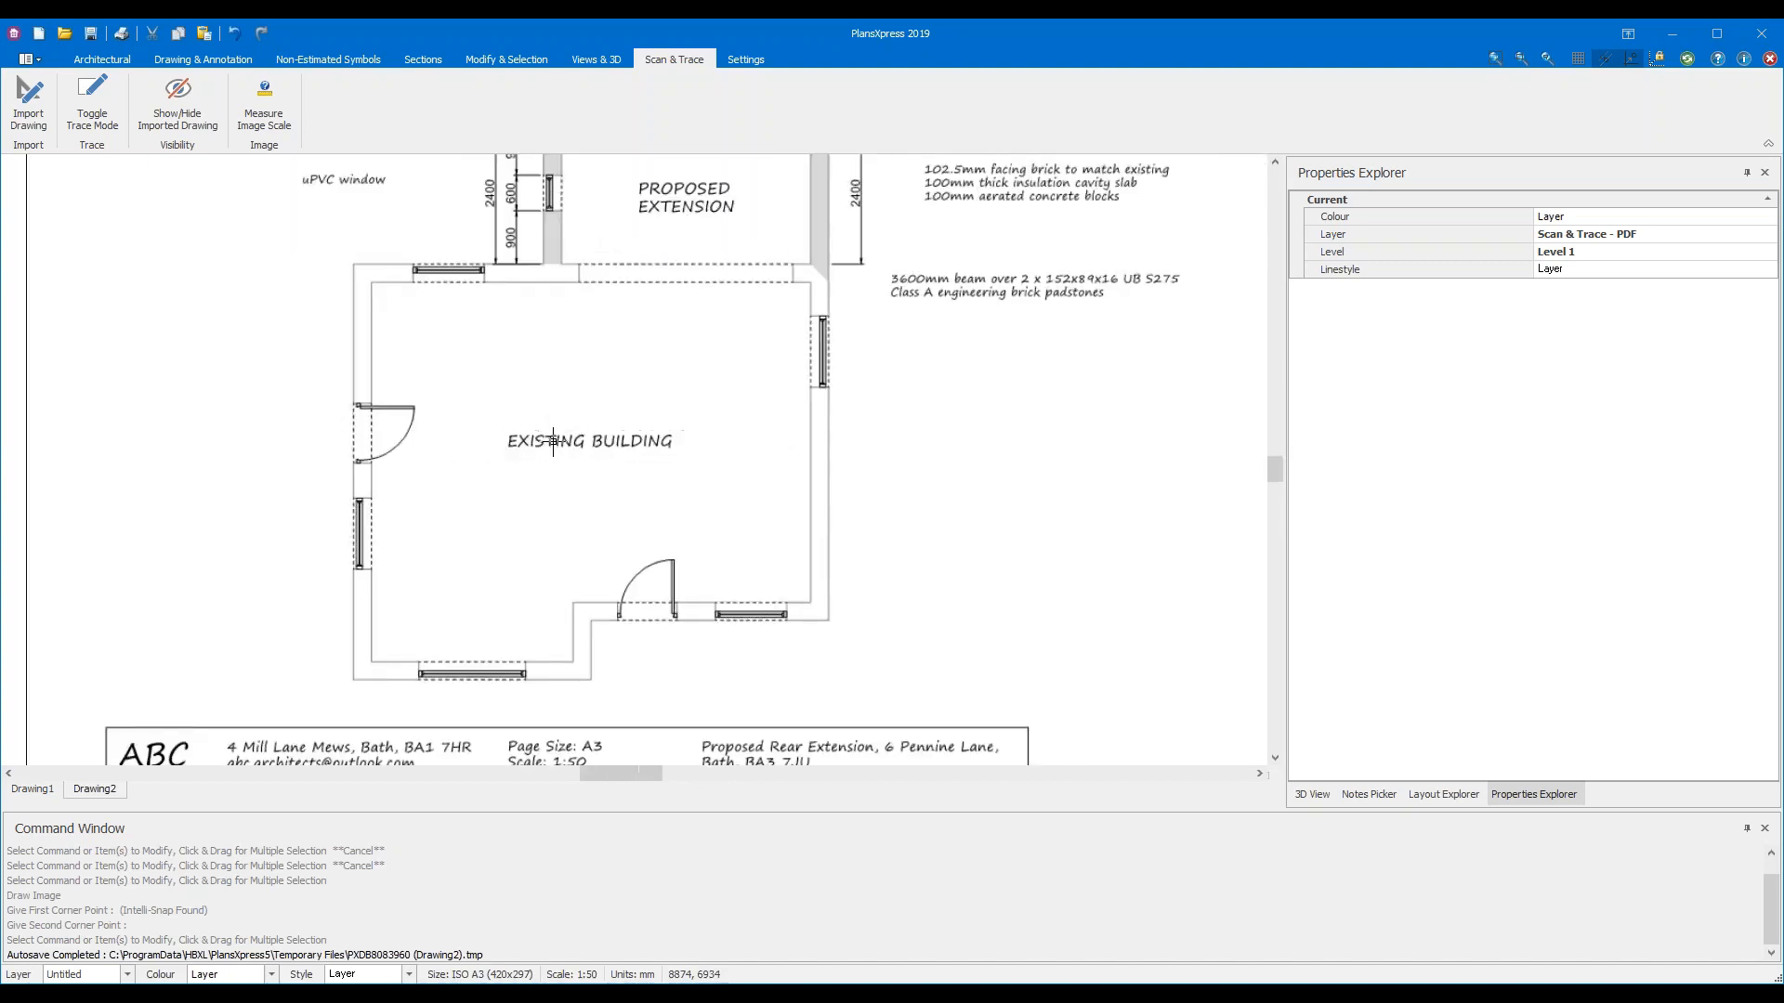
{"action": "scroll", "coordinate": [389, 435], "scroll_direction": "up", "scroll_amount": 4}
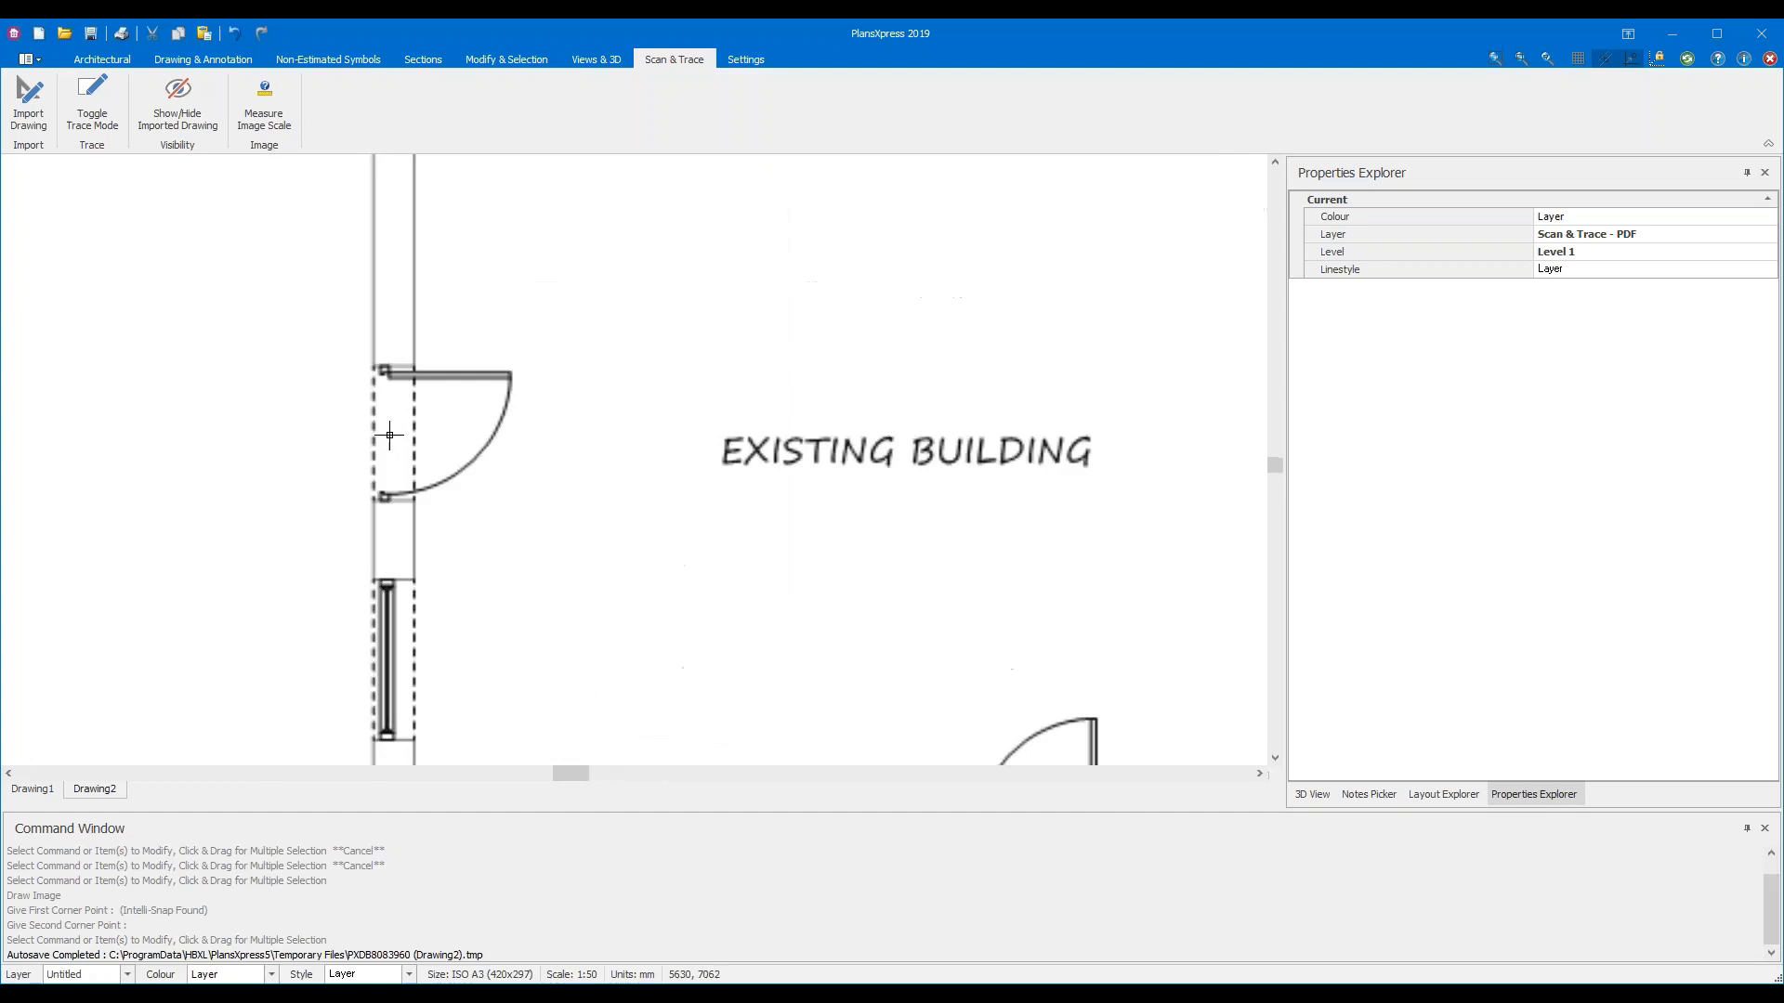
{"action": "scroll", "coordinate": [390, 435], "scroll_direction": "up", "scroll_amount": 1}
{"action": "scroll", "coordinate": [390, 434], "scroll_direction": "down", "scroll_amount": 5}
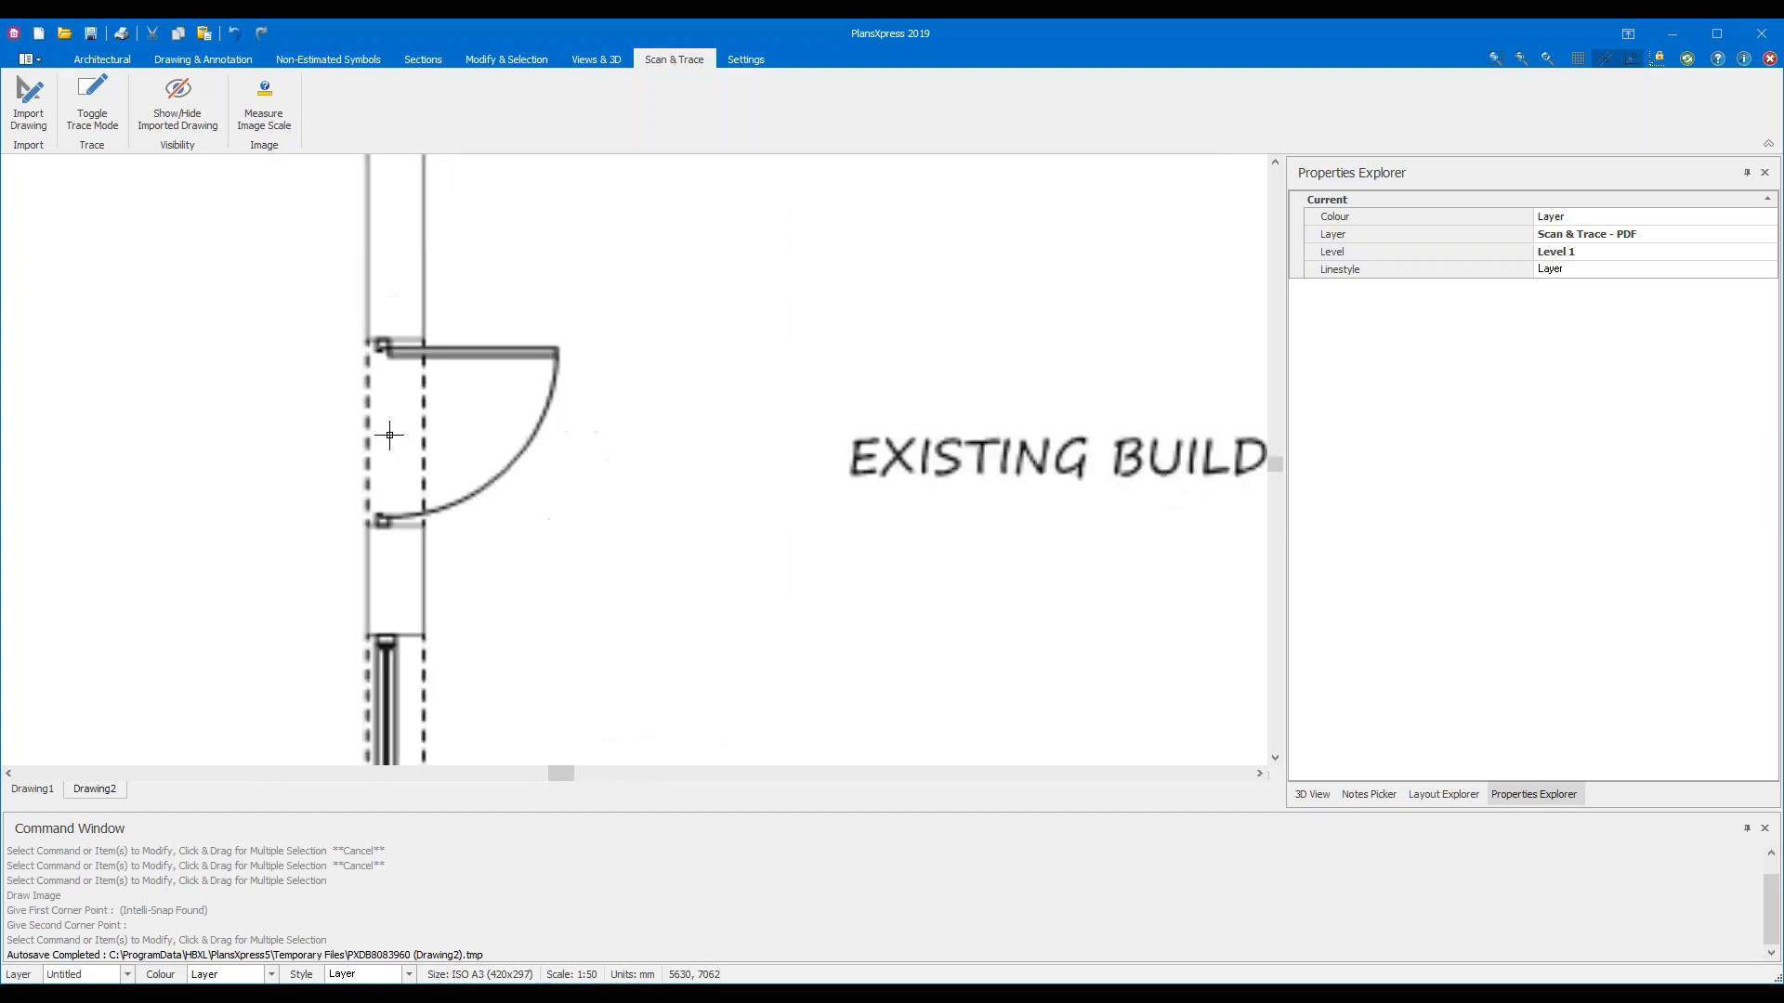
{"action": "scroll", "coordinate": [392, 437], "scroll_direction": "down", "scroll_amount": 1}
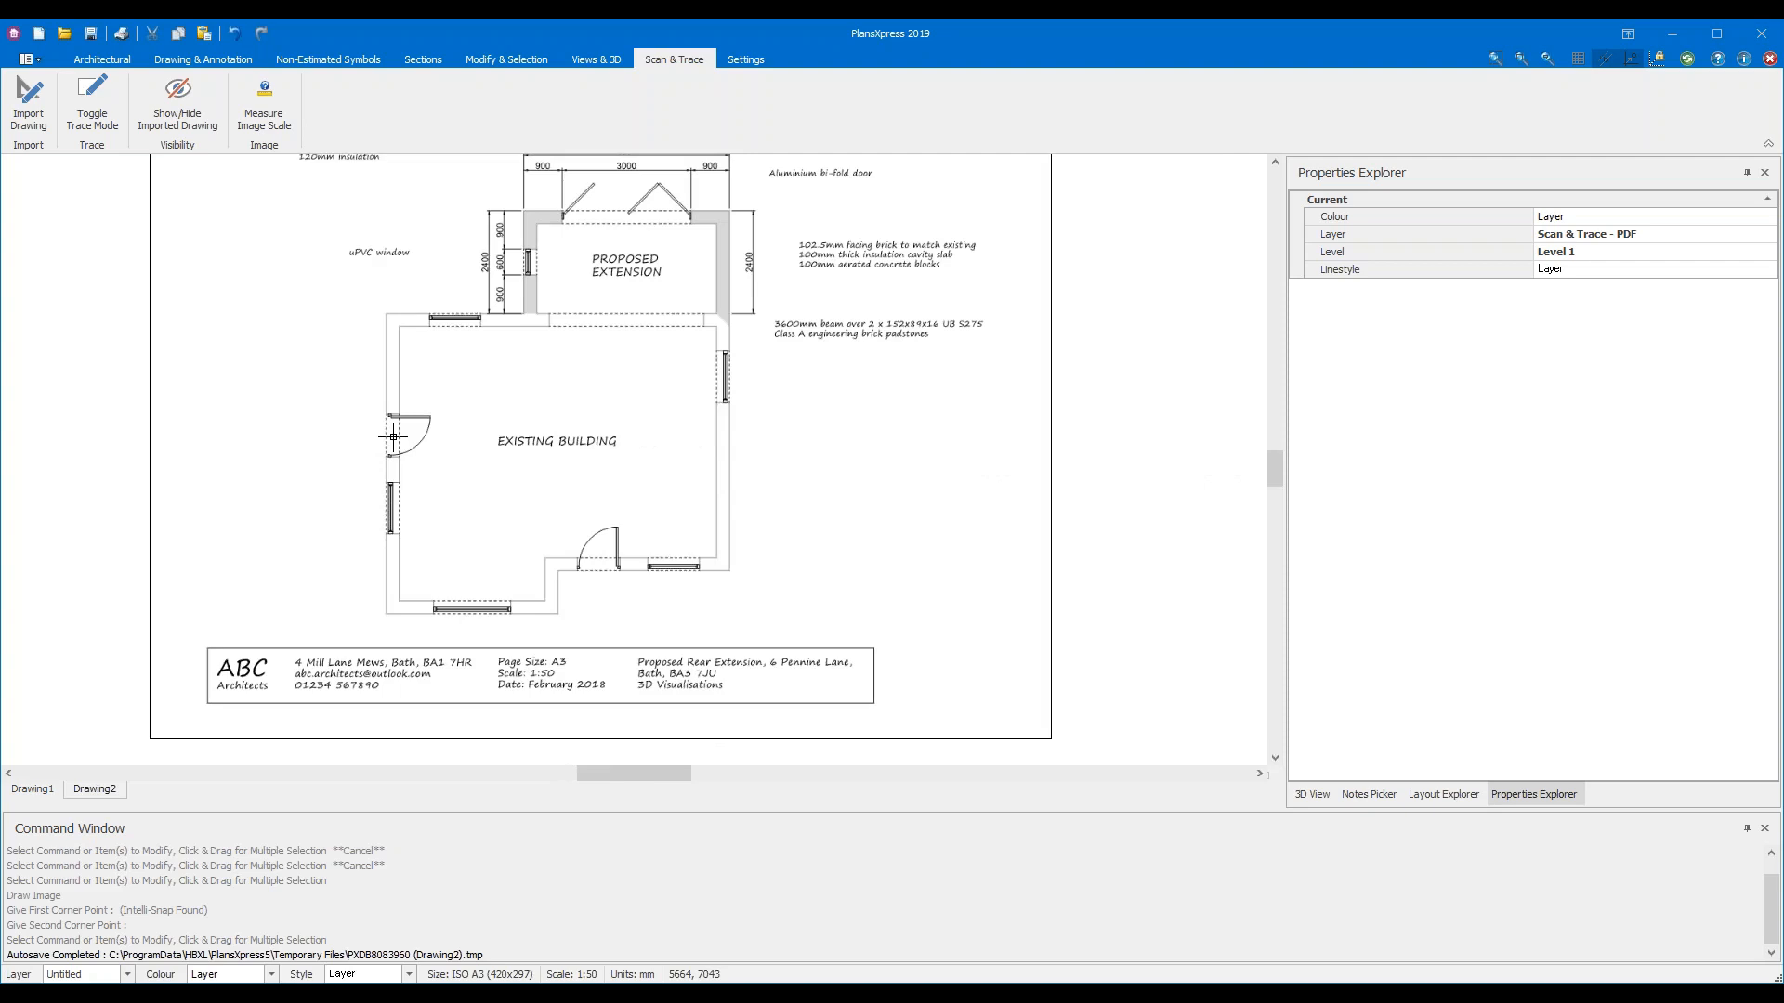
{"action": "scroll", "coordinate": [708, 493], "scroll_direction": "down", "scroll_amount": 1}
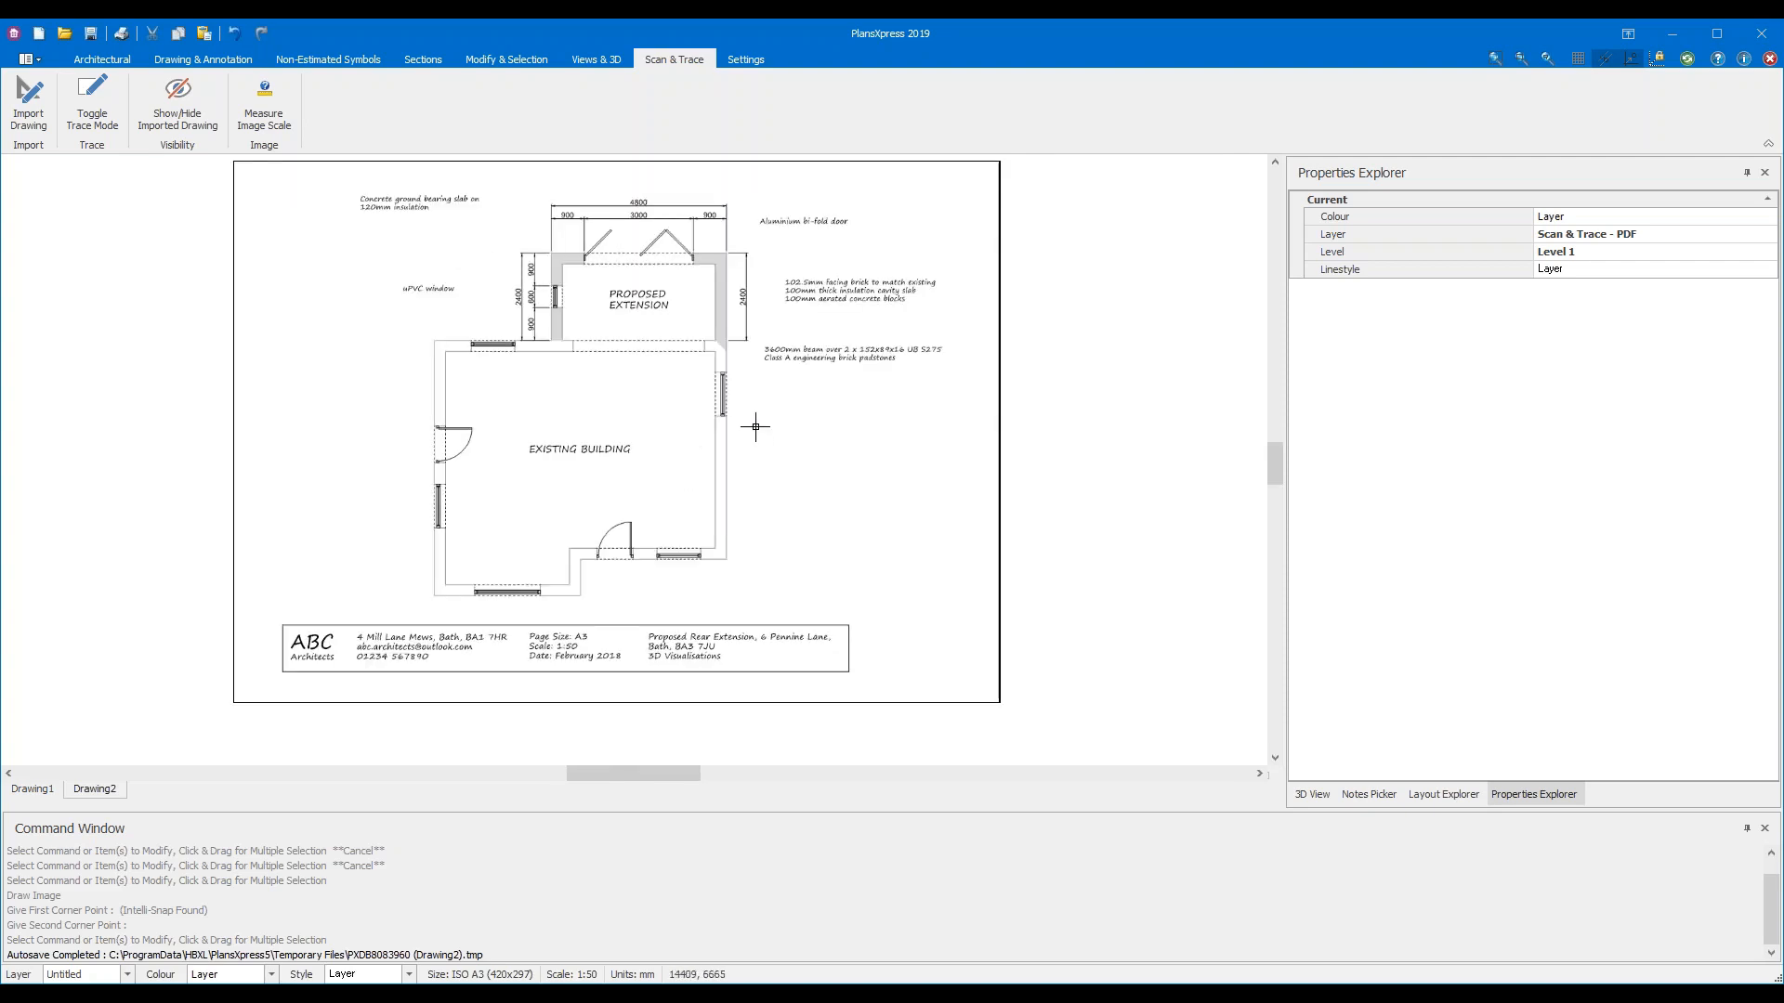
{"action": "middle_click_drag", "start_coordinate": [744, 414], "coordinate": [799, 450]}
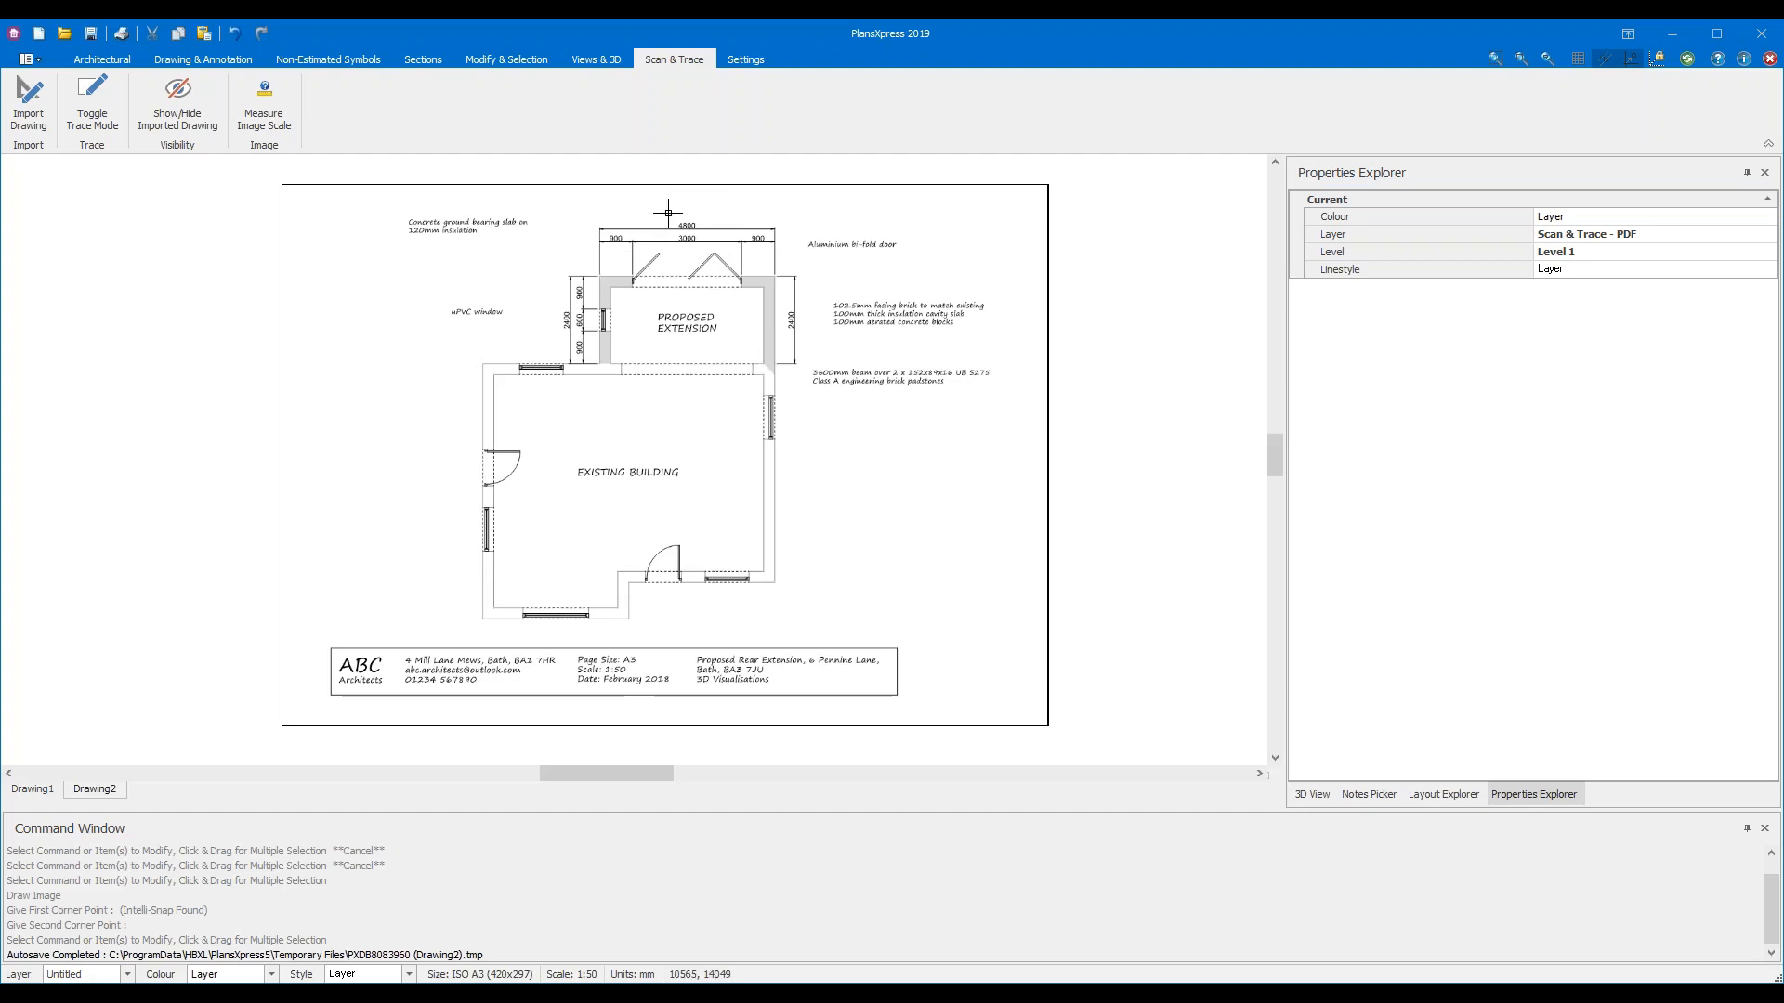
Zoom in on the proposed extension's 4800 by 2400 mm dimensions
{"action": "scroll", "coordinate": [666, 213], "scroll_direction": "up", "scroll_amount": 1}
{"action": "scroll", "coordinate": [666, 213], "scroll_direction": "up", "scroll_amount": 3}
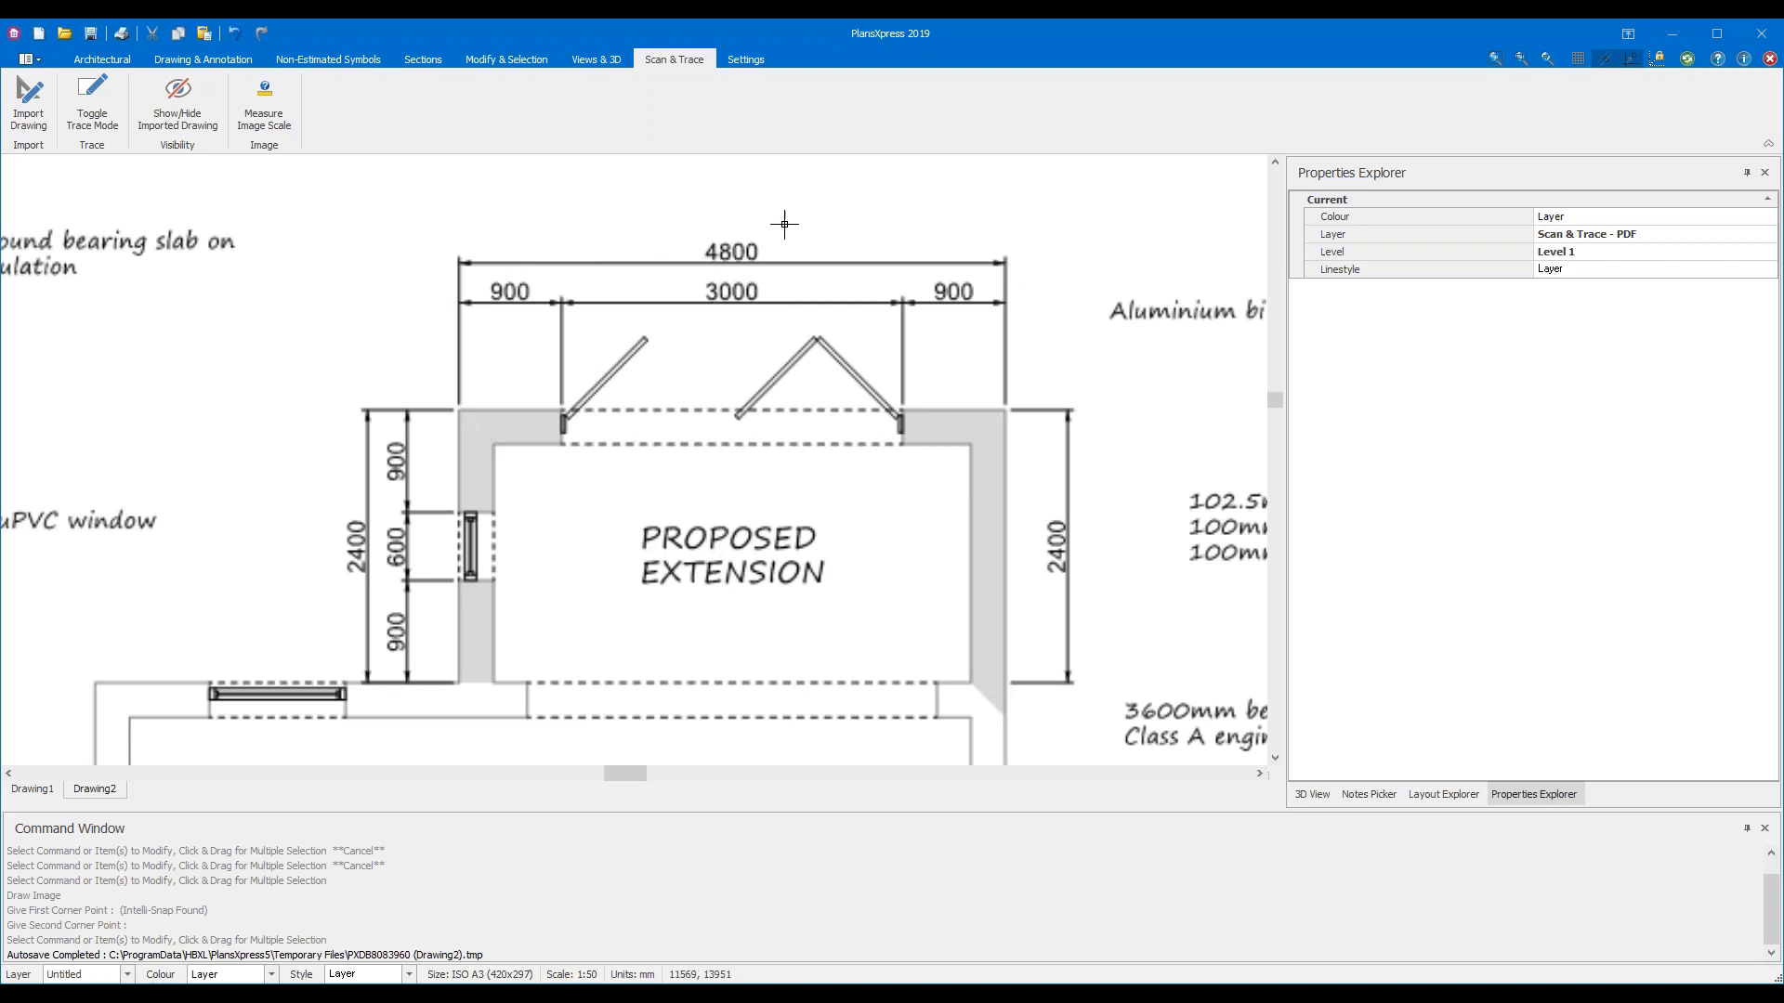
{"action": "scroll", "coordinate": [784, 224], "scroll_direction": "up", "scroll_amount": 1}
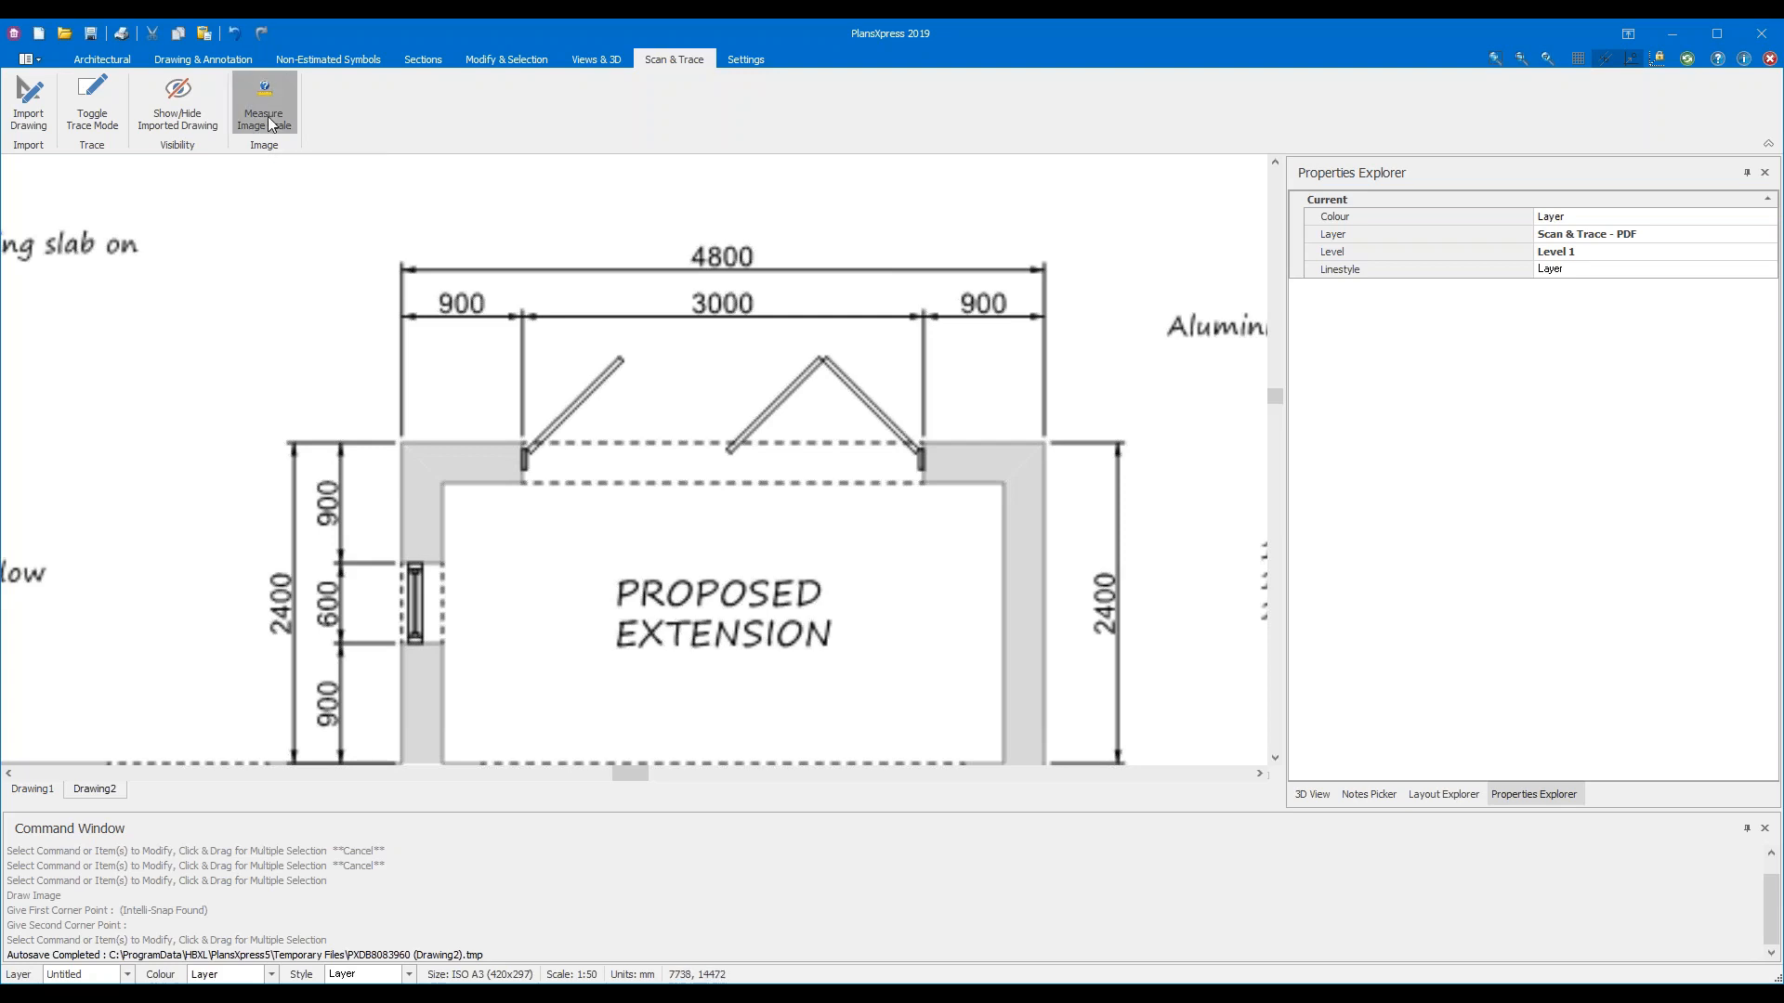
{"action": "left_click", "coordinate": [267, 115]}
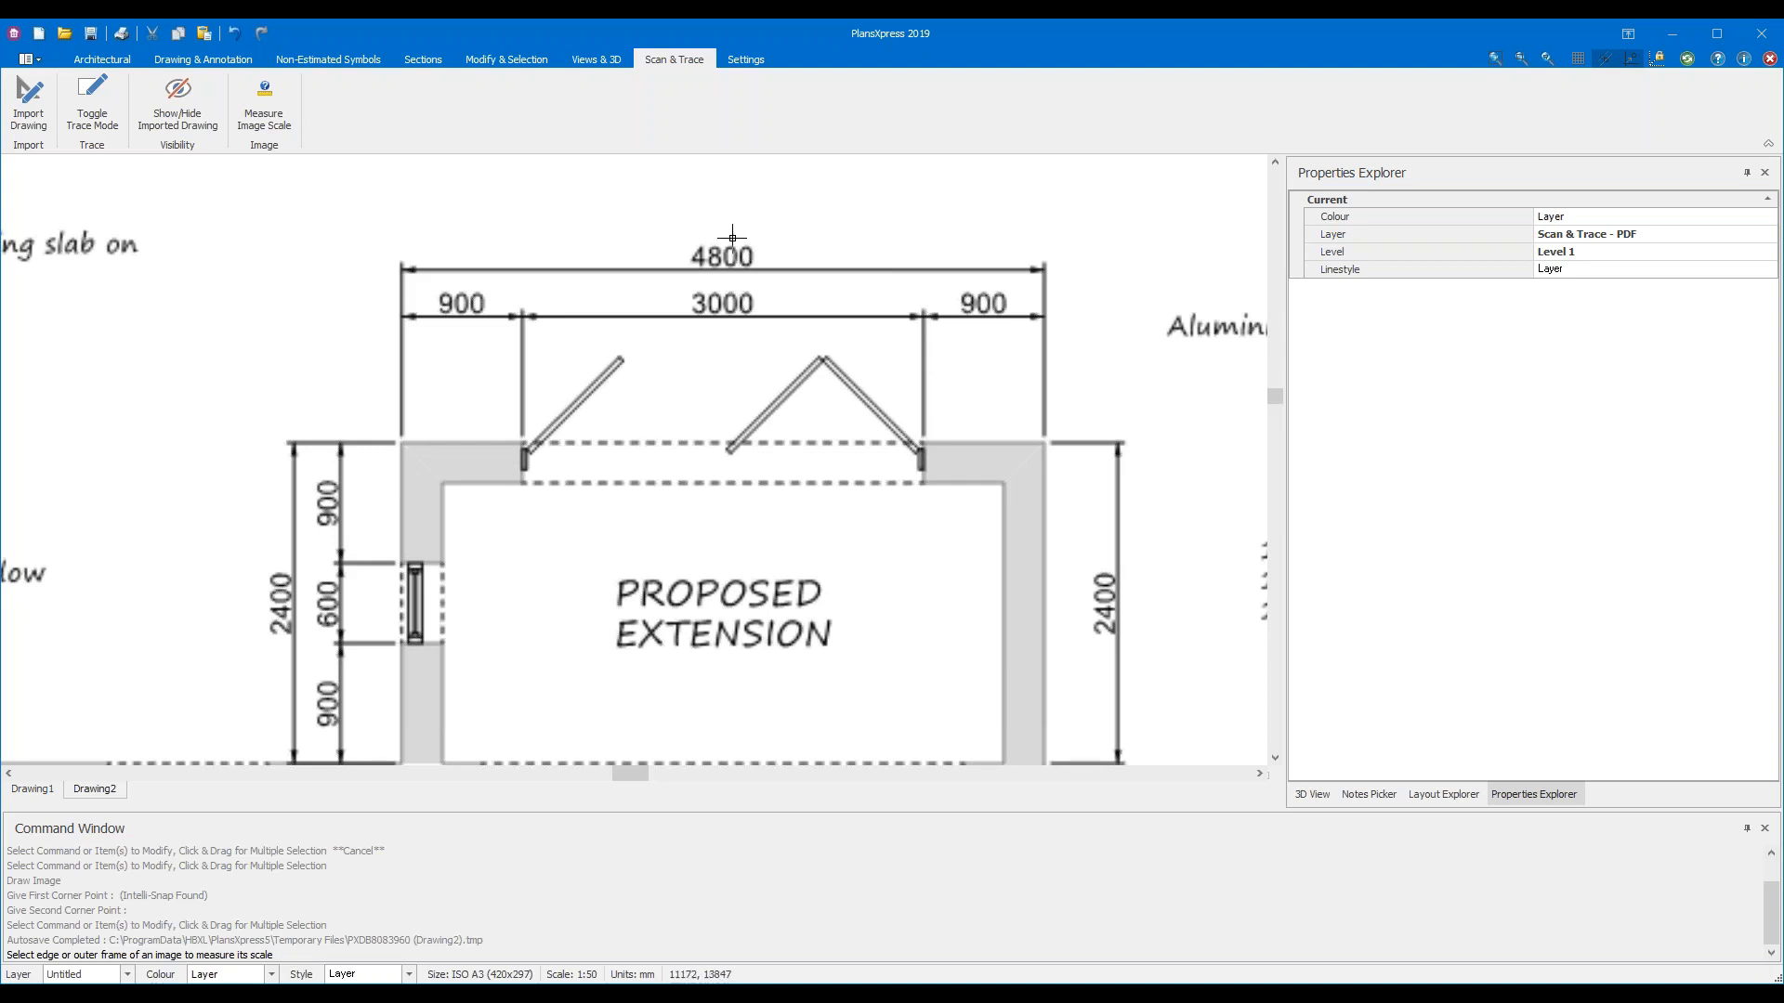
{"action": "scroll", "coordinate": [732, 238], "scroll_direction": "down", "scroll_amount": 3}
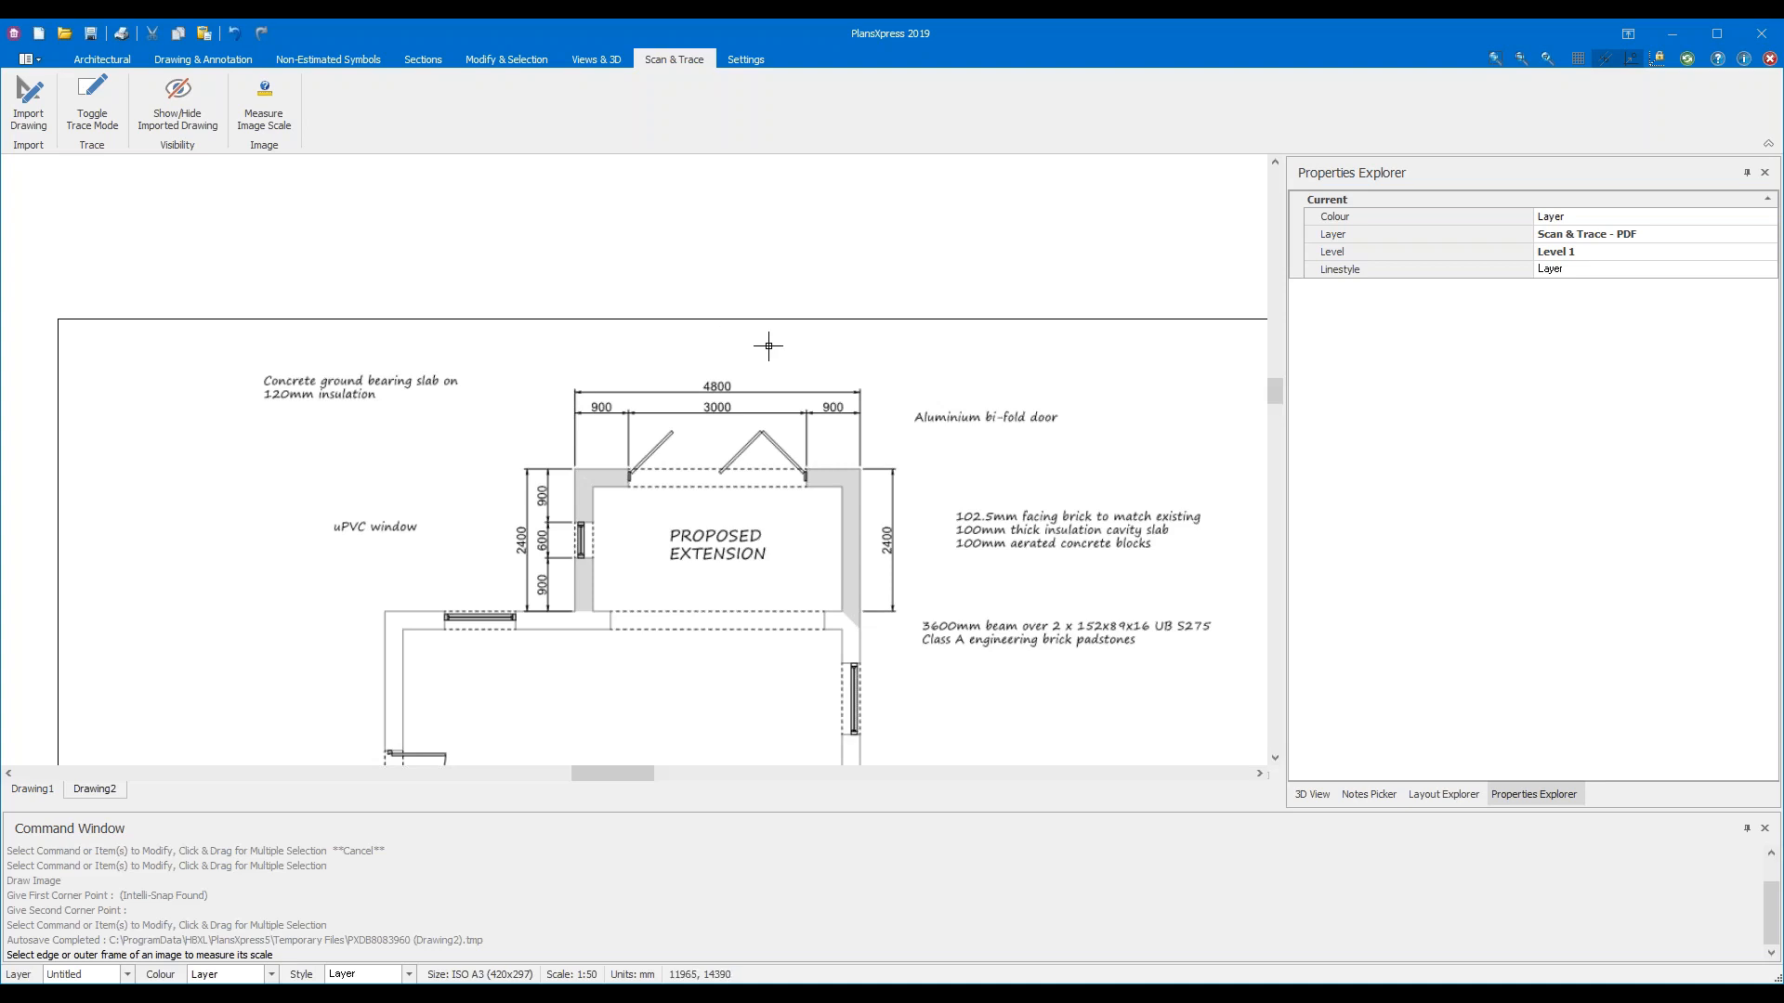
{"action": "left_click_drag", "start_coordinate": [788, 340], "coordinate": [689, 290]}
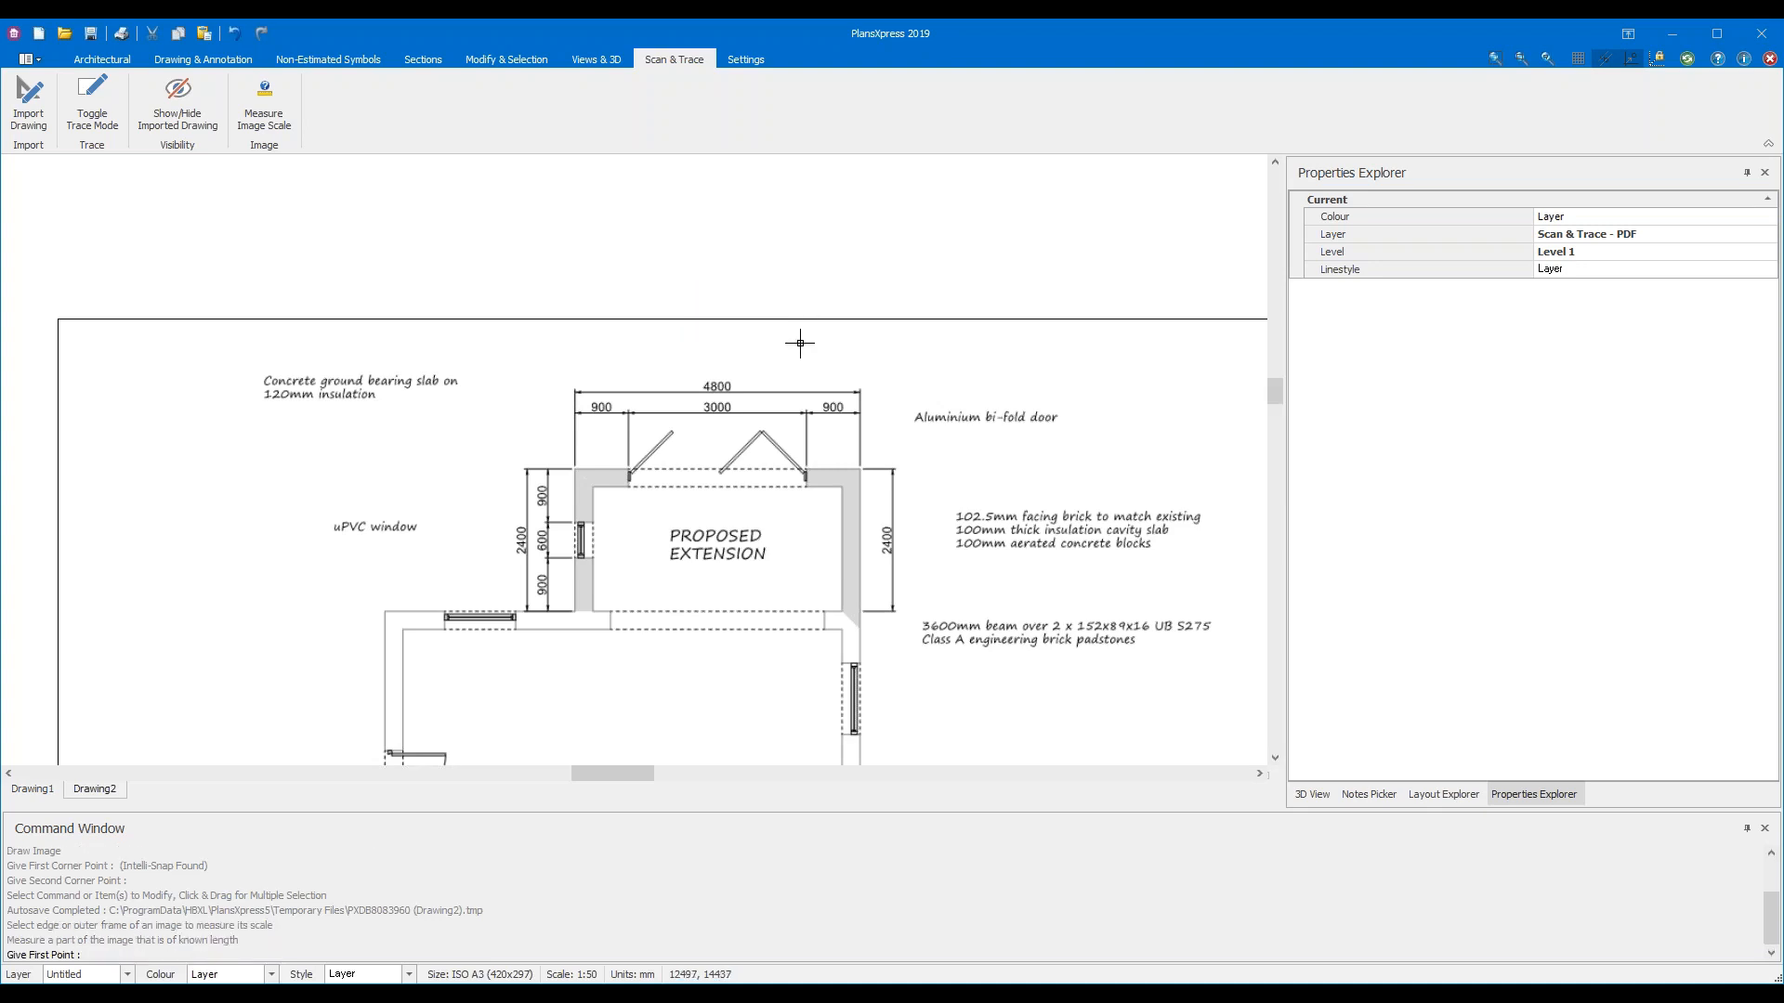
{"action": "left_click", "coordinate": [804, 343]}
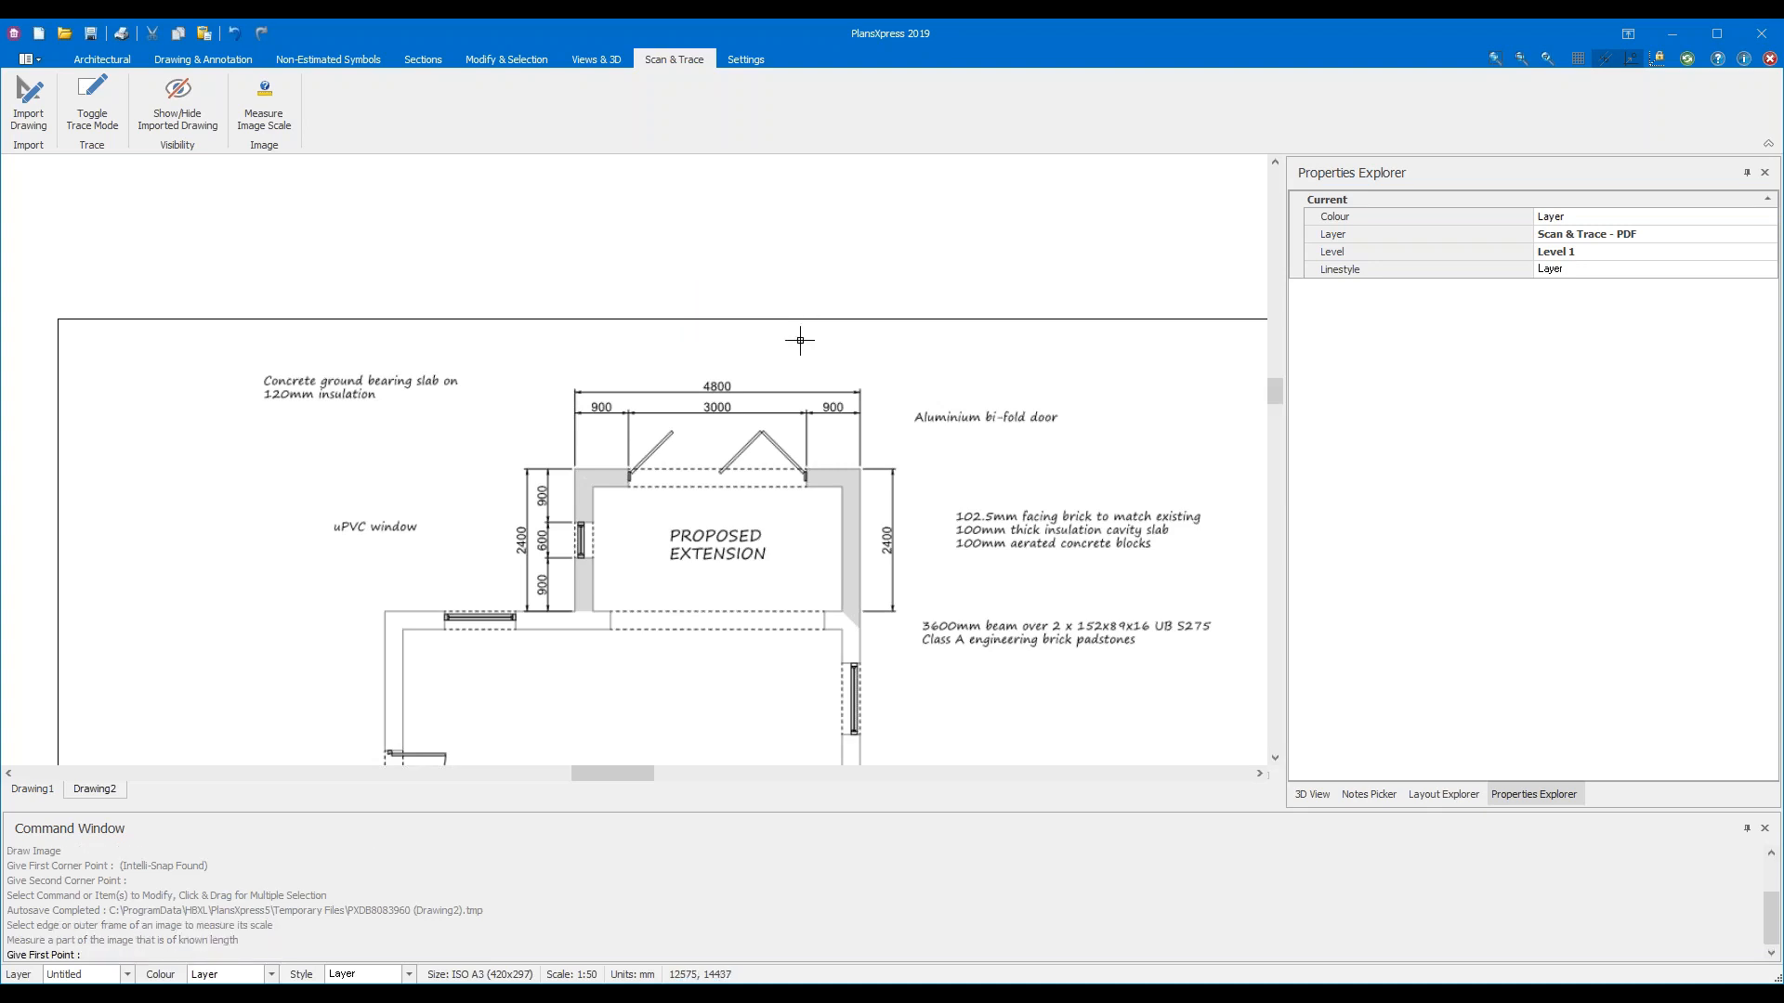
{"action": "left_click", "coordinate": [737, 315]}
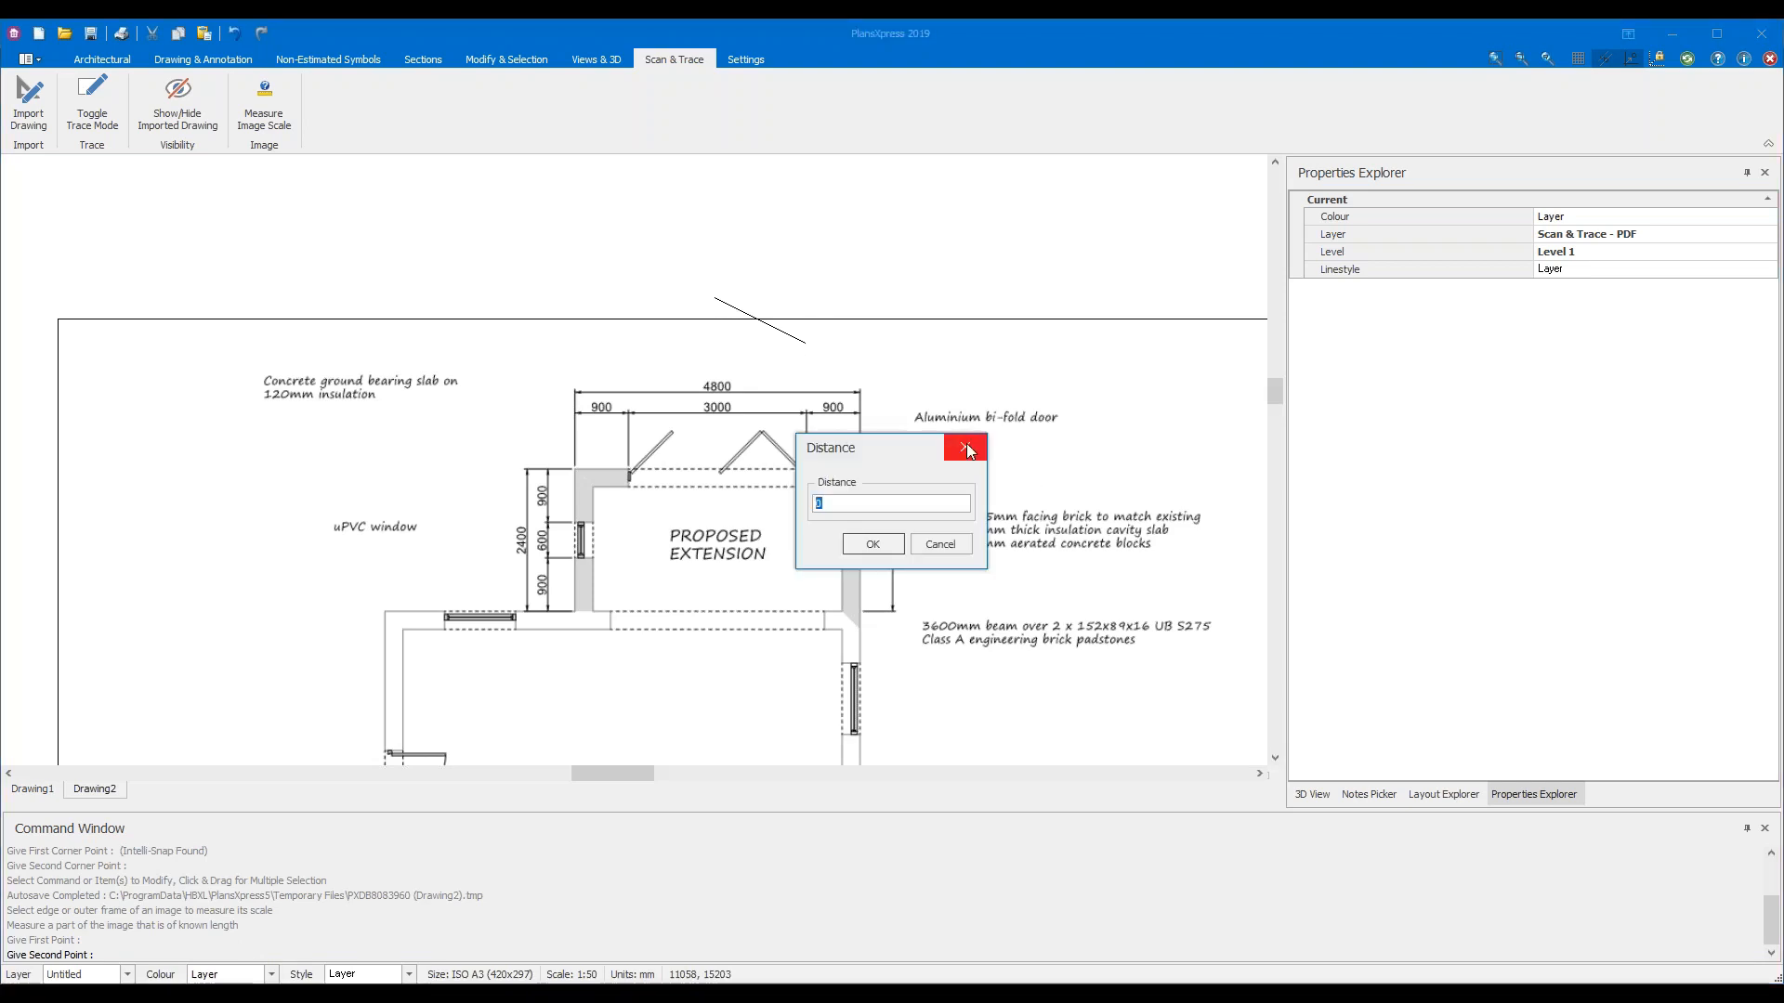
{"action": "left_click", "coordinate": [968, 450]}
{"action": "left_click", "coordinate": [264, 102]}
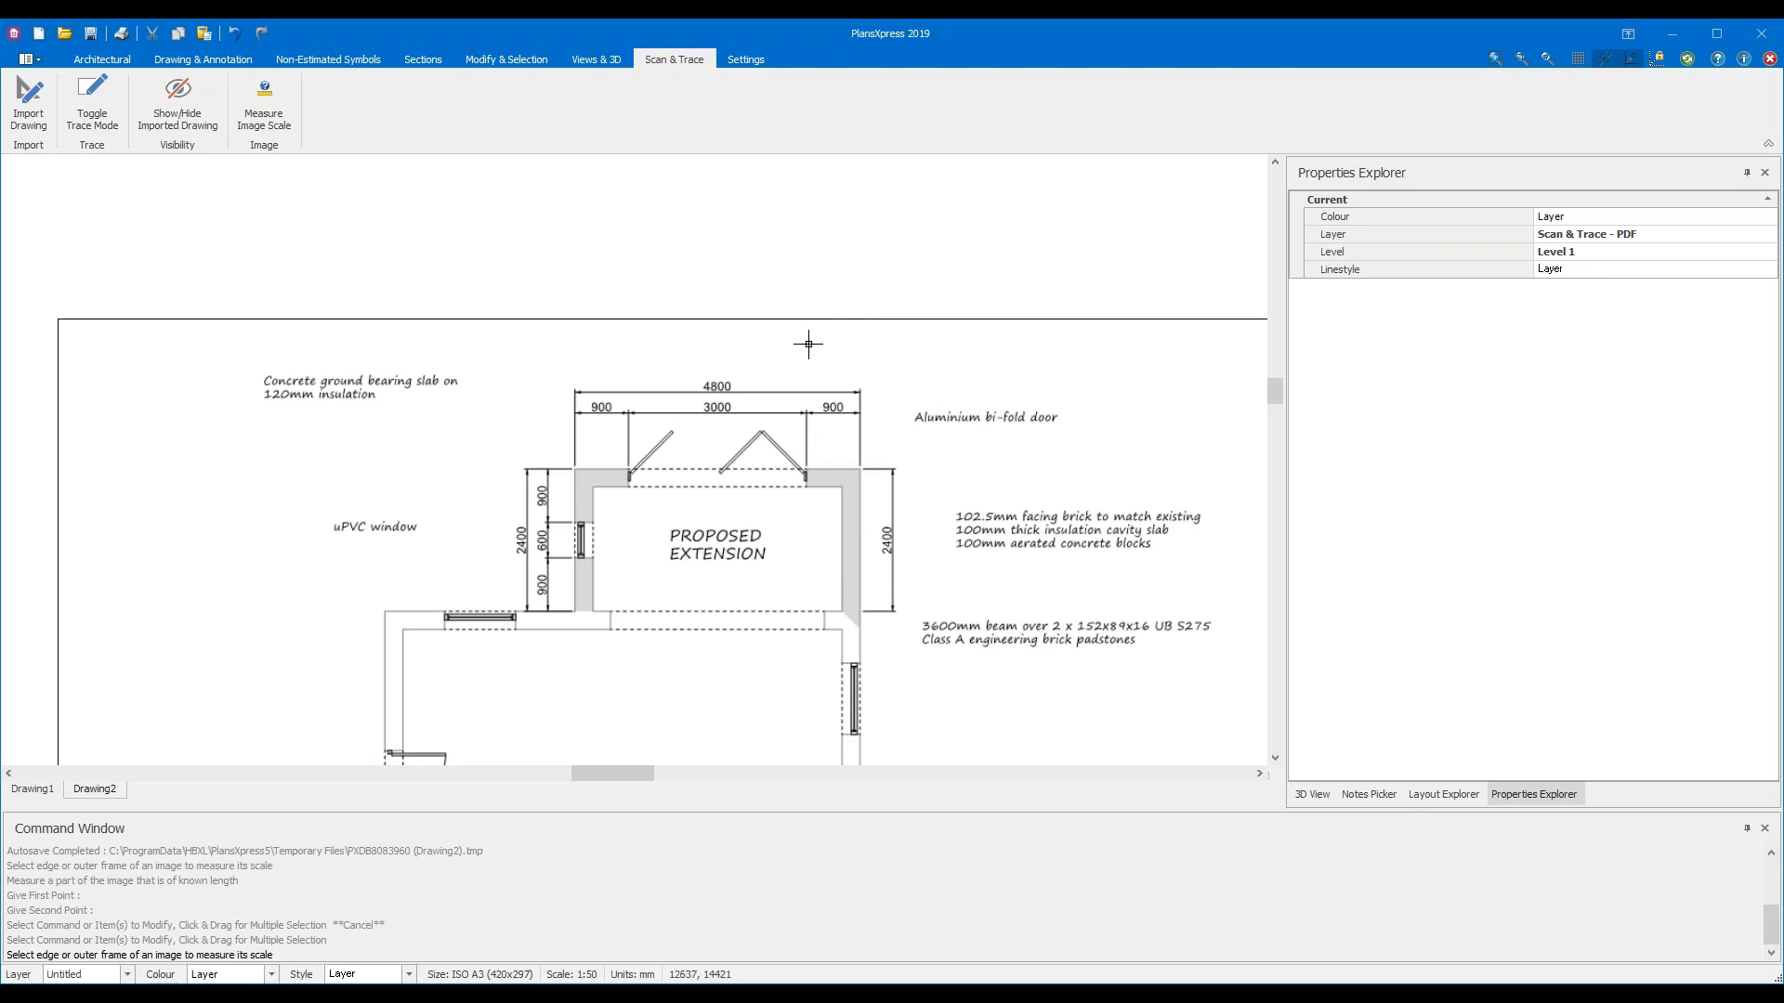
Window-select the imported plan image's frame for rescaling
{"action": "left_click_drag", "start_coordinate": [808, 344], "coordinate": [689, 284]}
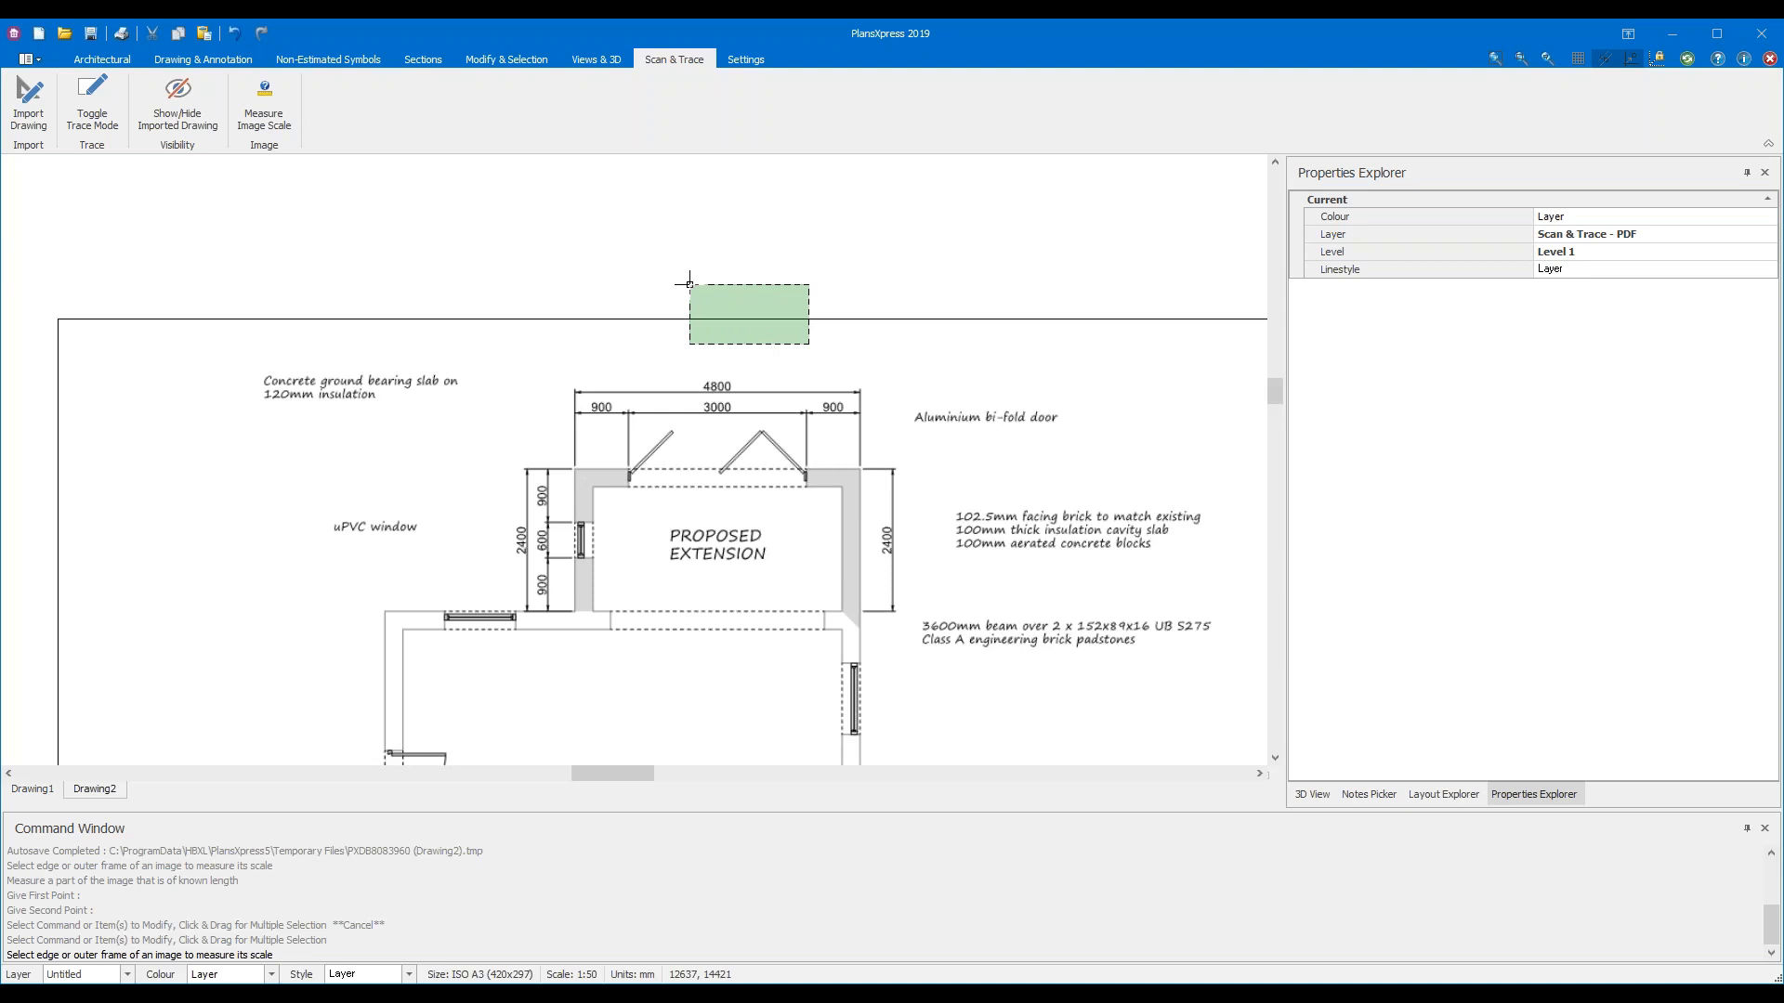
{"action": "left_click_drag", "start_coordinate": [689, 284], "coordinate": [689, 282]}
{"action": "left_click_drag", "start_coordinate": [690, 282], "coordinate": [619, 281]}
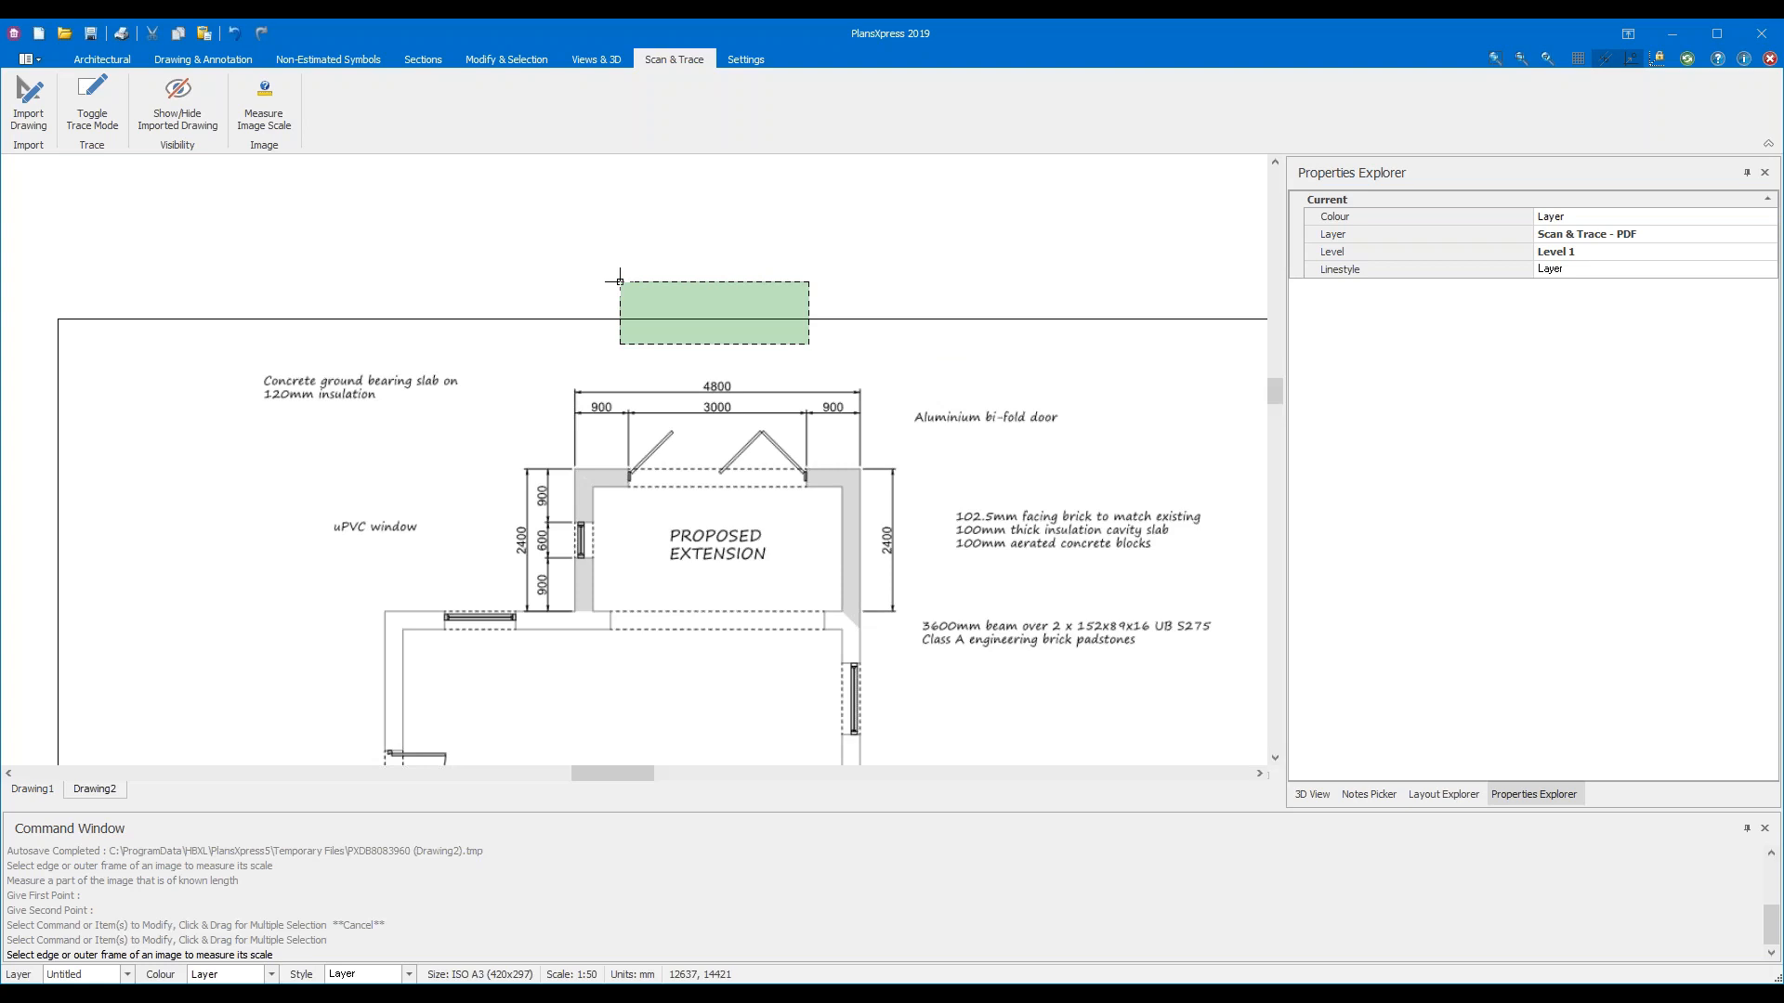
{"action": "left_click_drag", "start_coordinate": [619, 281], "coordinate": [617, 279]}
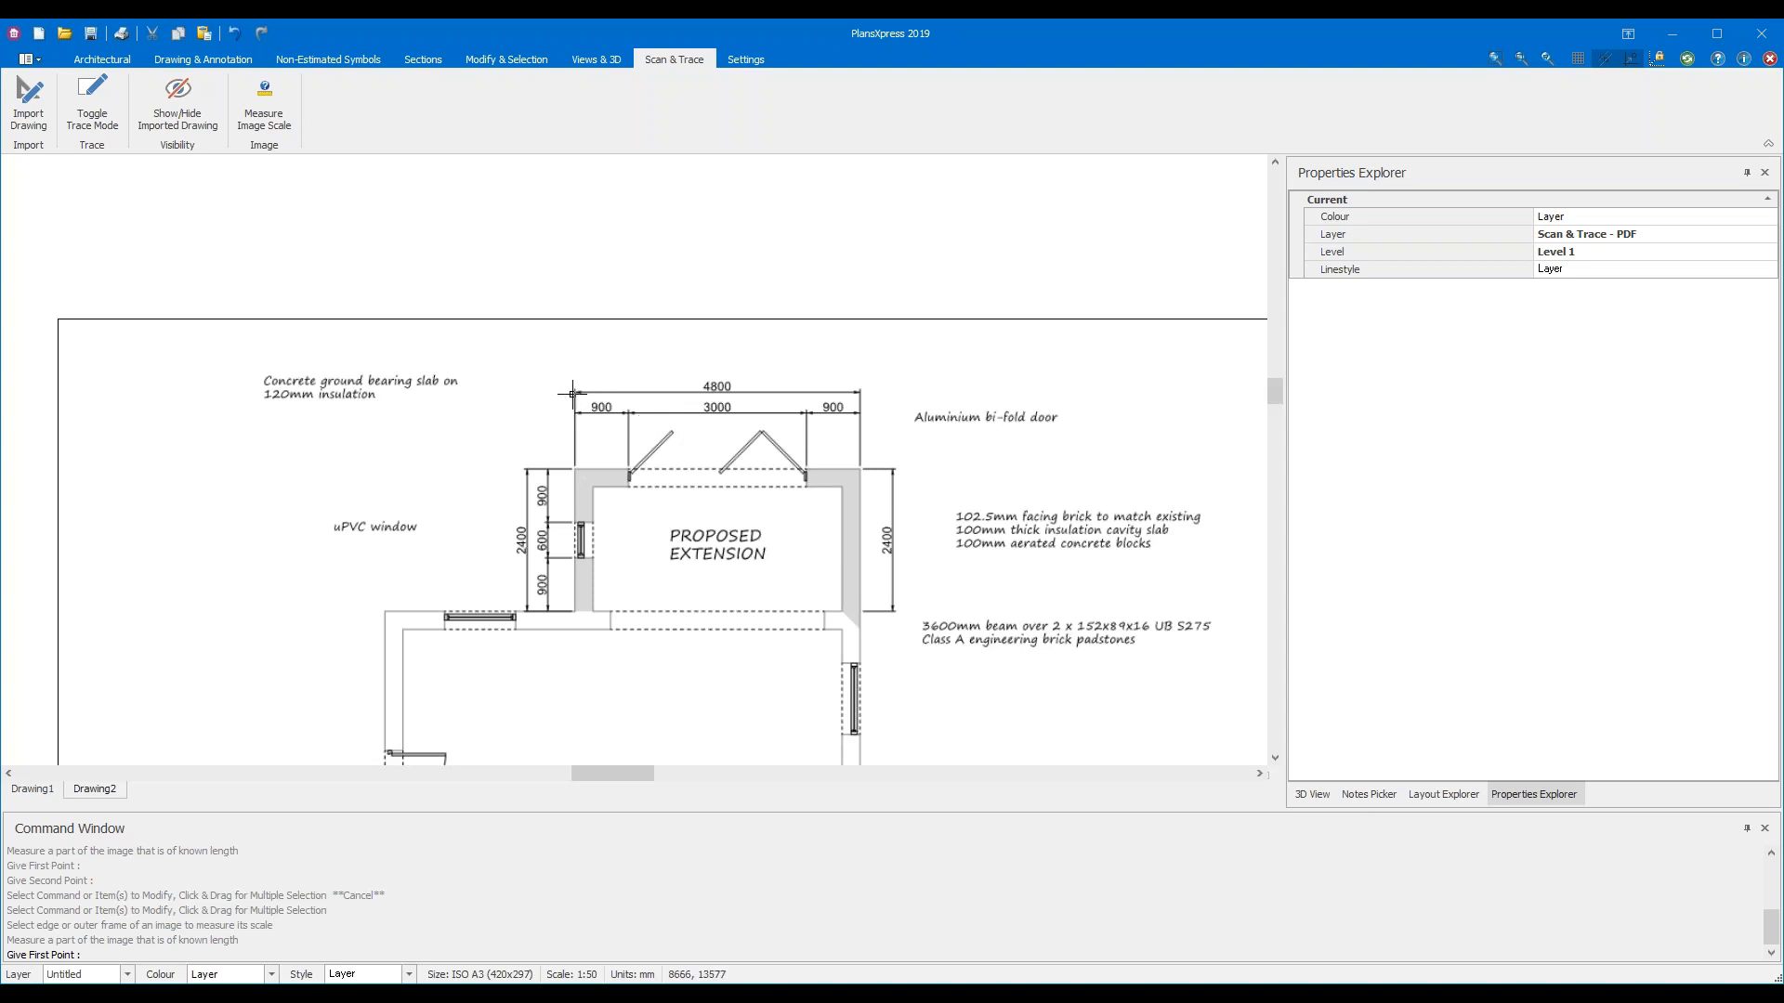
Zoom in on the left end of the 4800 dimension
{"action": "scroll", "coordinate": [571, 393], "scroll_direction": "up", "scroll_amount": 2}
{"action": "scroll", "coordinate": [572, 393], "scroll_direction": "up", "scroll_amount": 4}
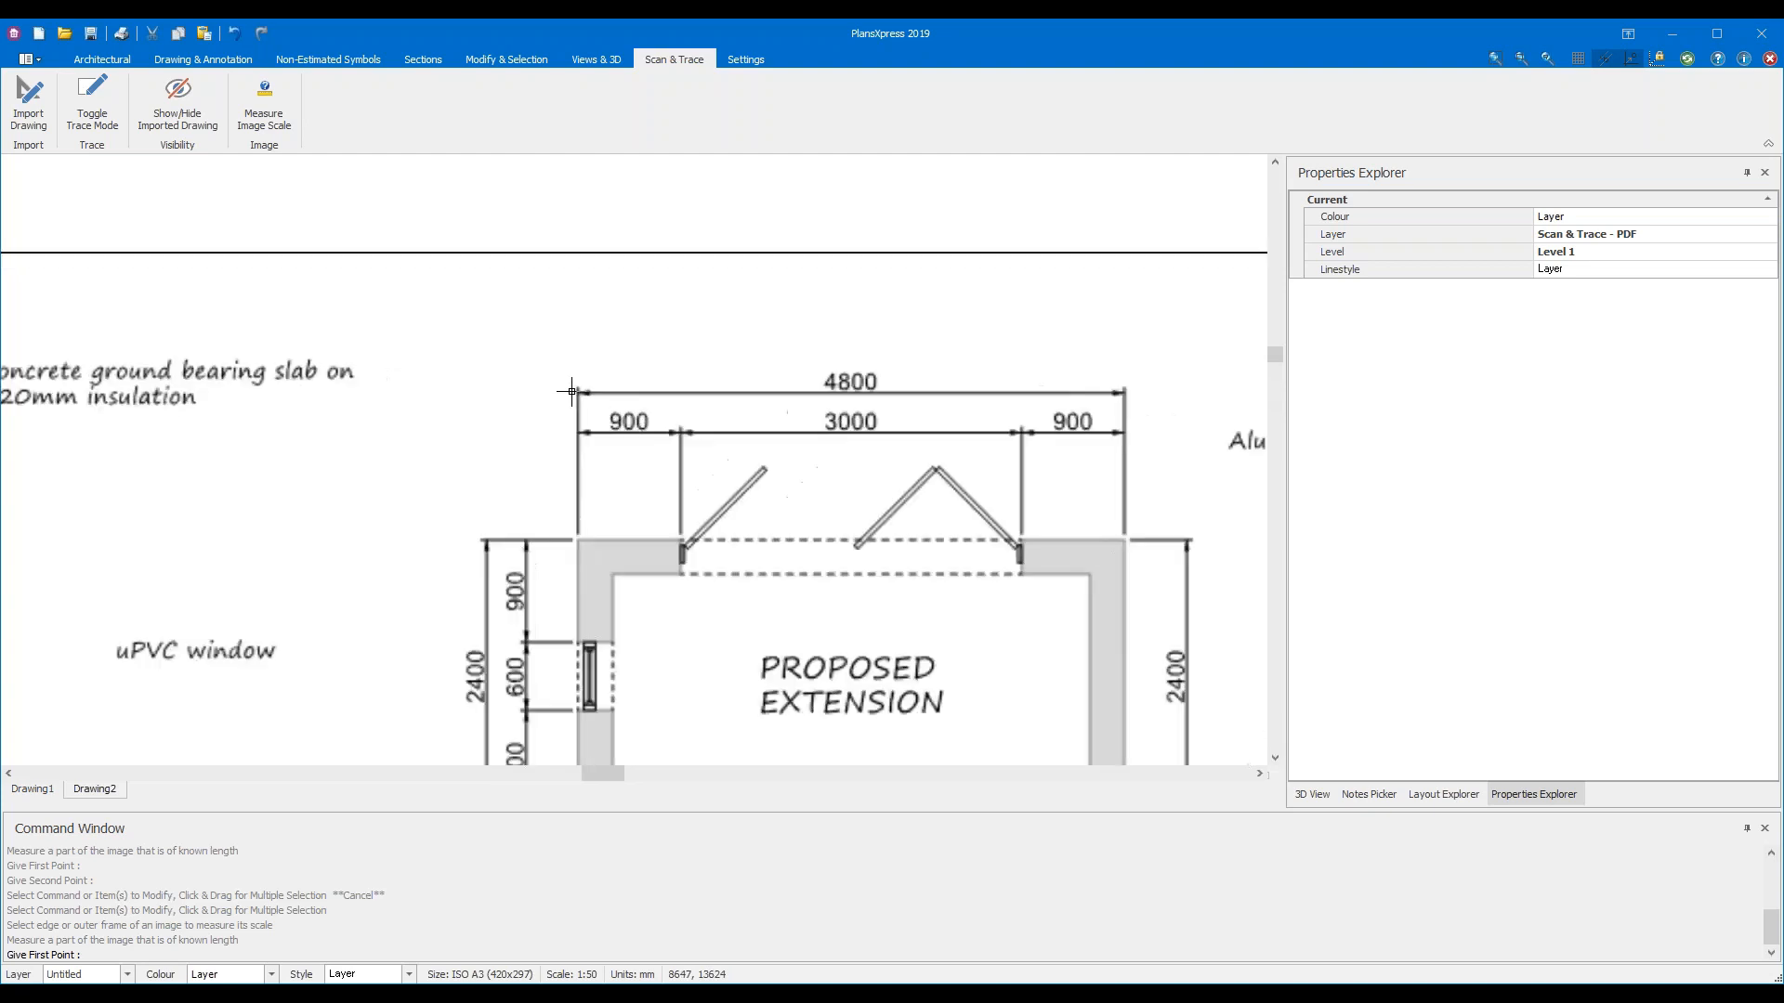
{"action": "scroll", "coordinate": [574, 393], "scroll_direction": "up", "scroll_amount": 3}
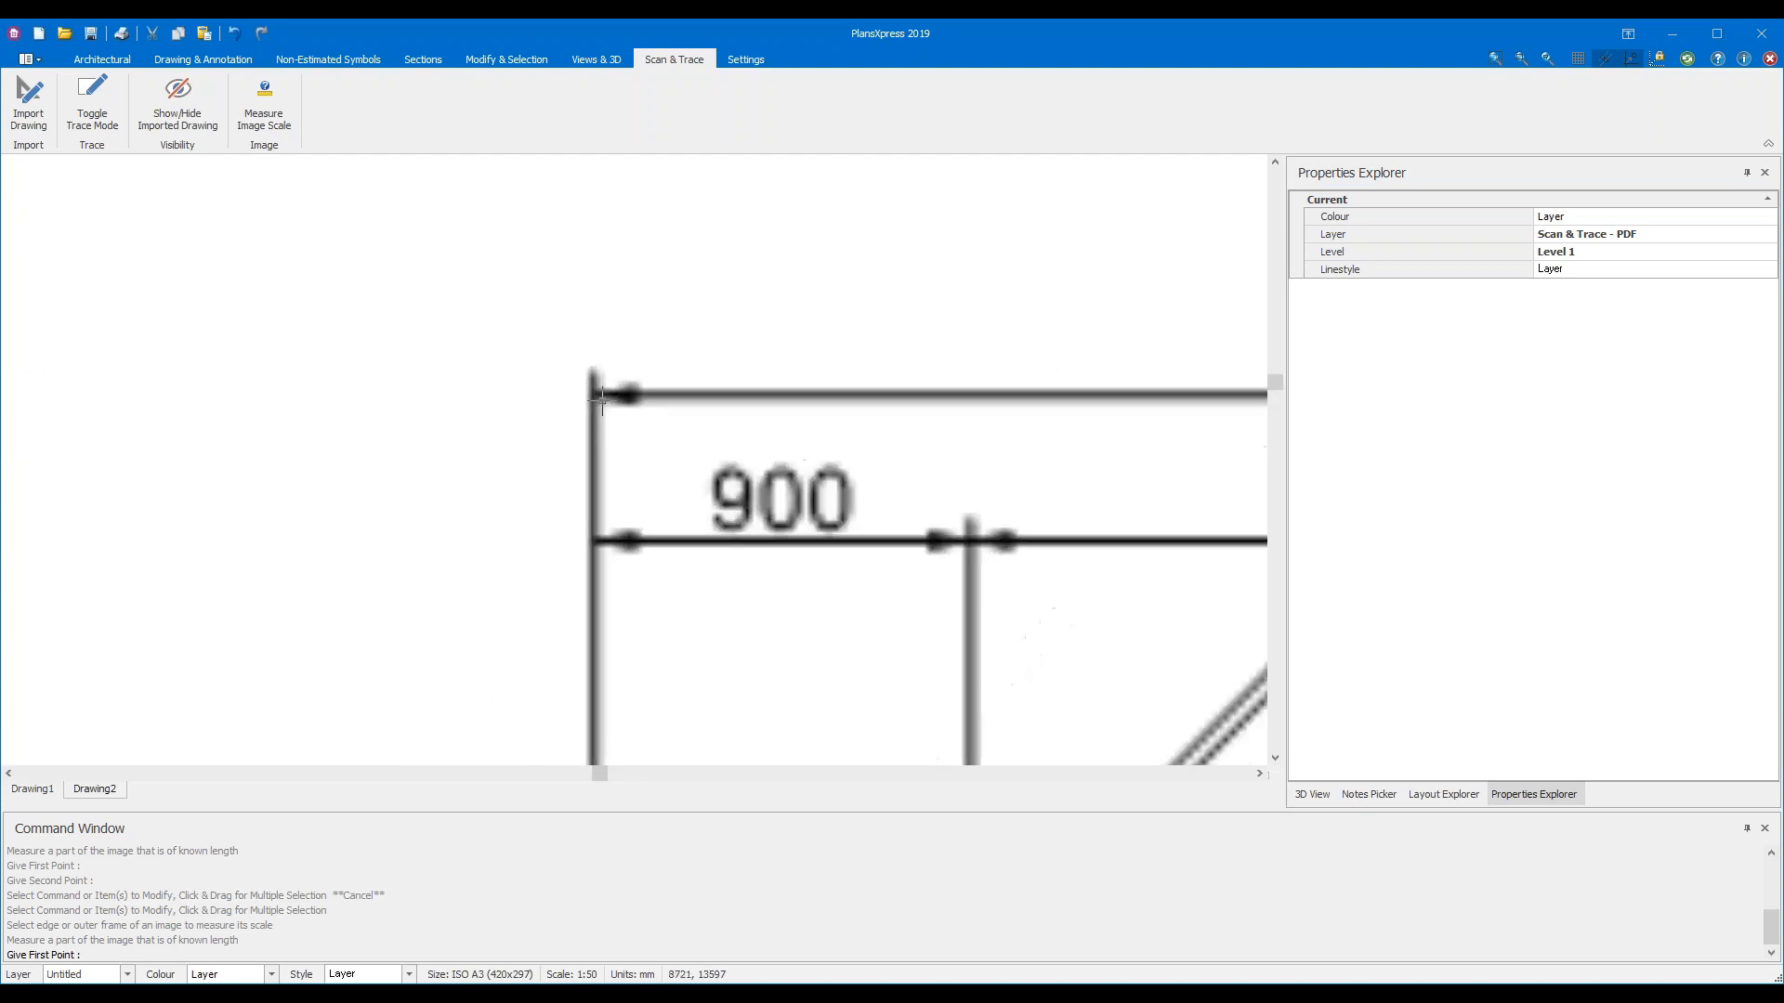
{"action": "scroll", "coordinate": [603, 443], "scroll_direction": "down", "scroll_amount": 6}
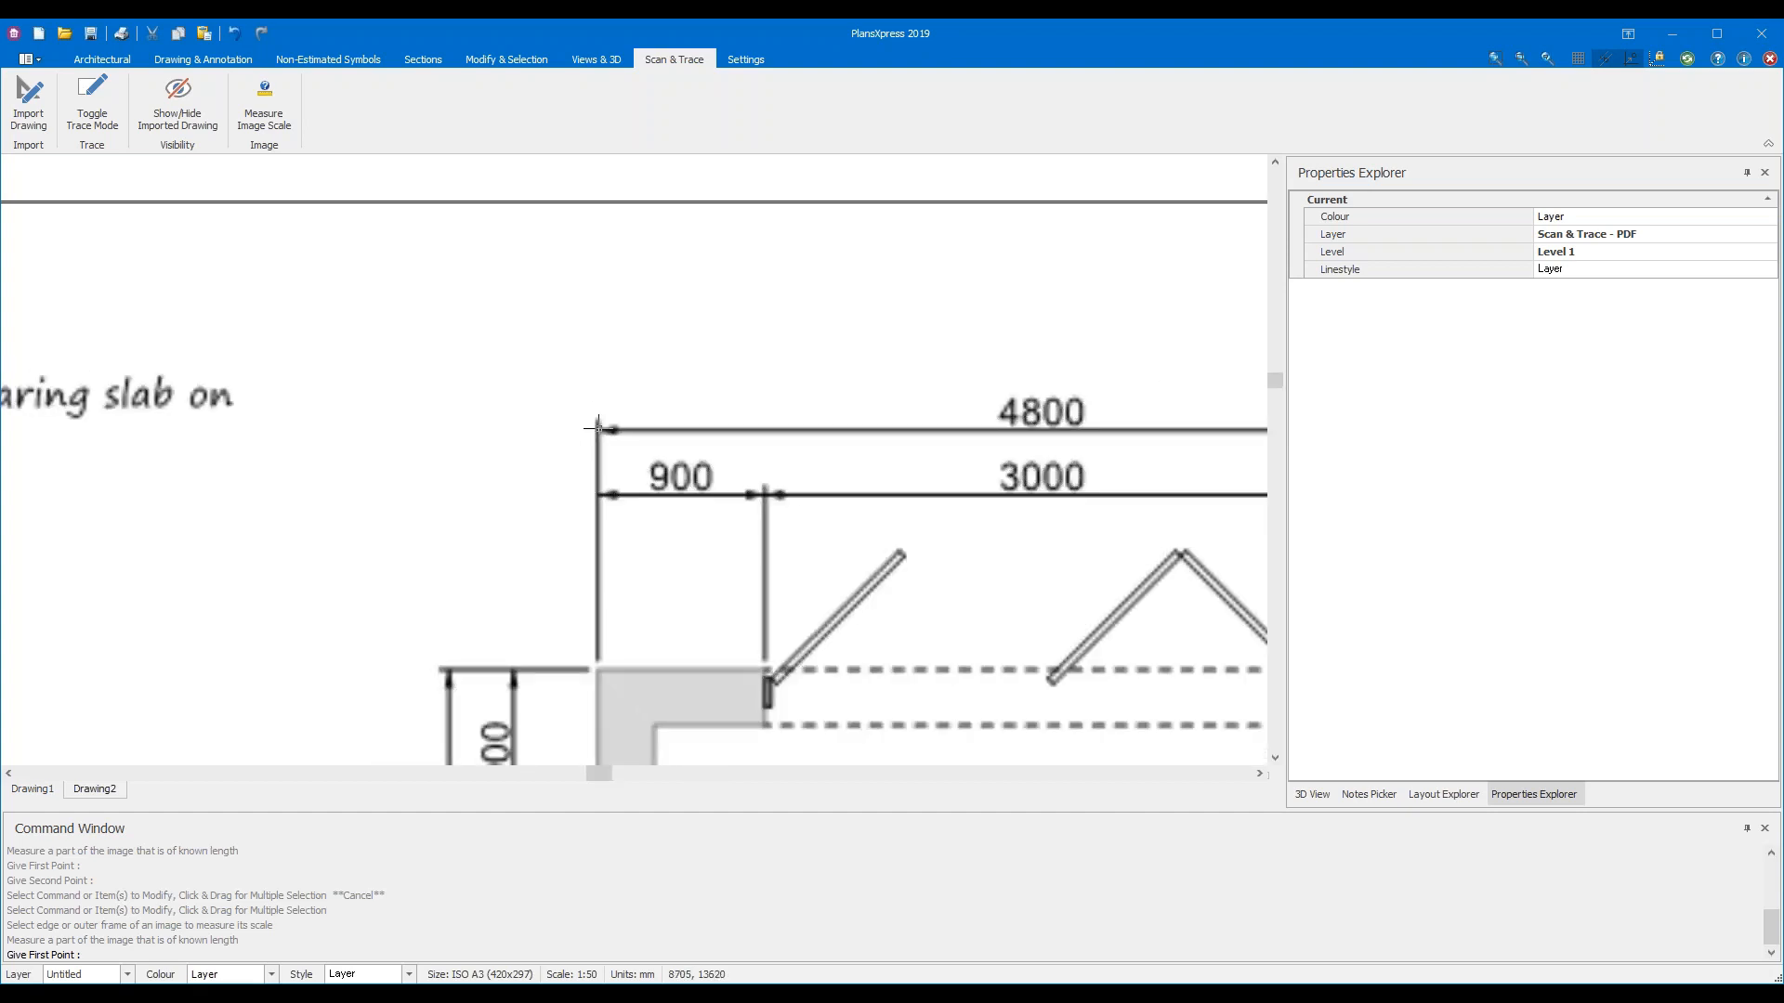
{"action": "scroll", "coordinate": [599, 429], "scroll_direction": "up", "scroll_amount": 4}
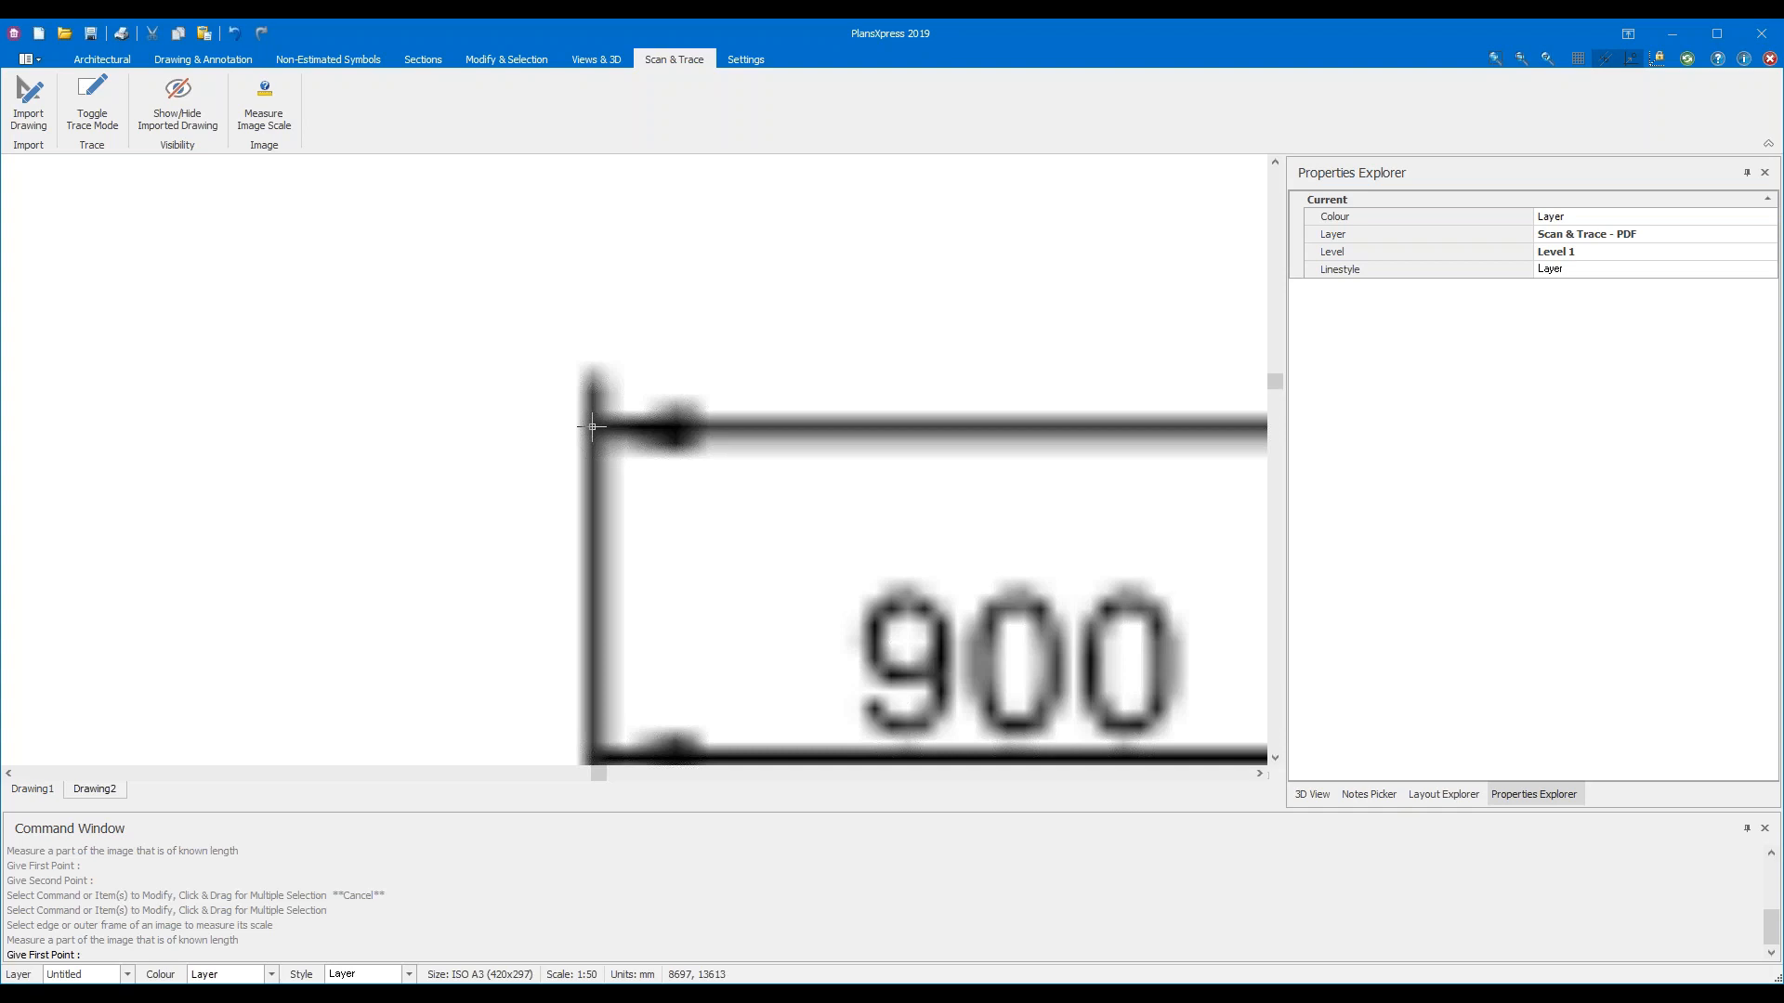
Pick the left end of the 4800 dimension line, then pan along it toward its right end
{"action": "left_click", "coordinate": [592, 427]}
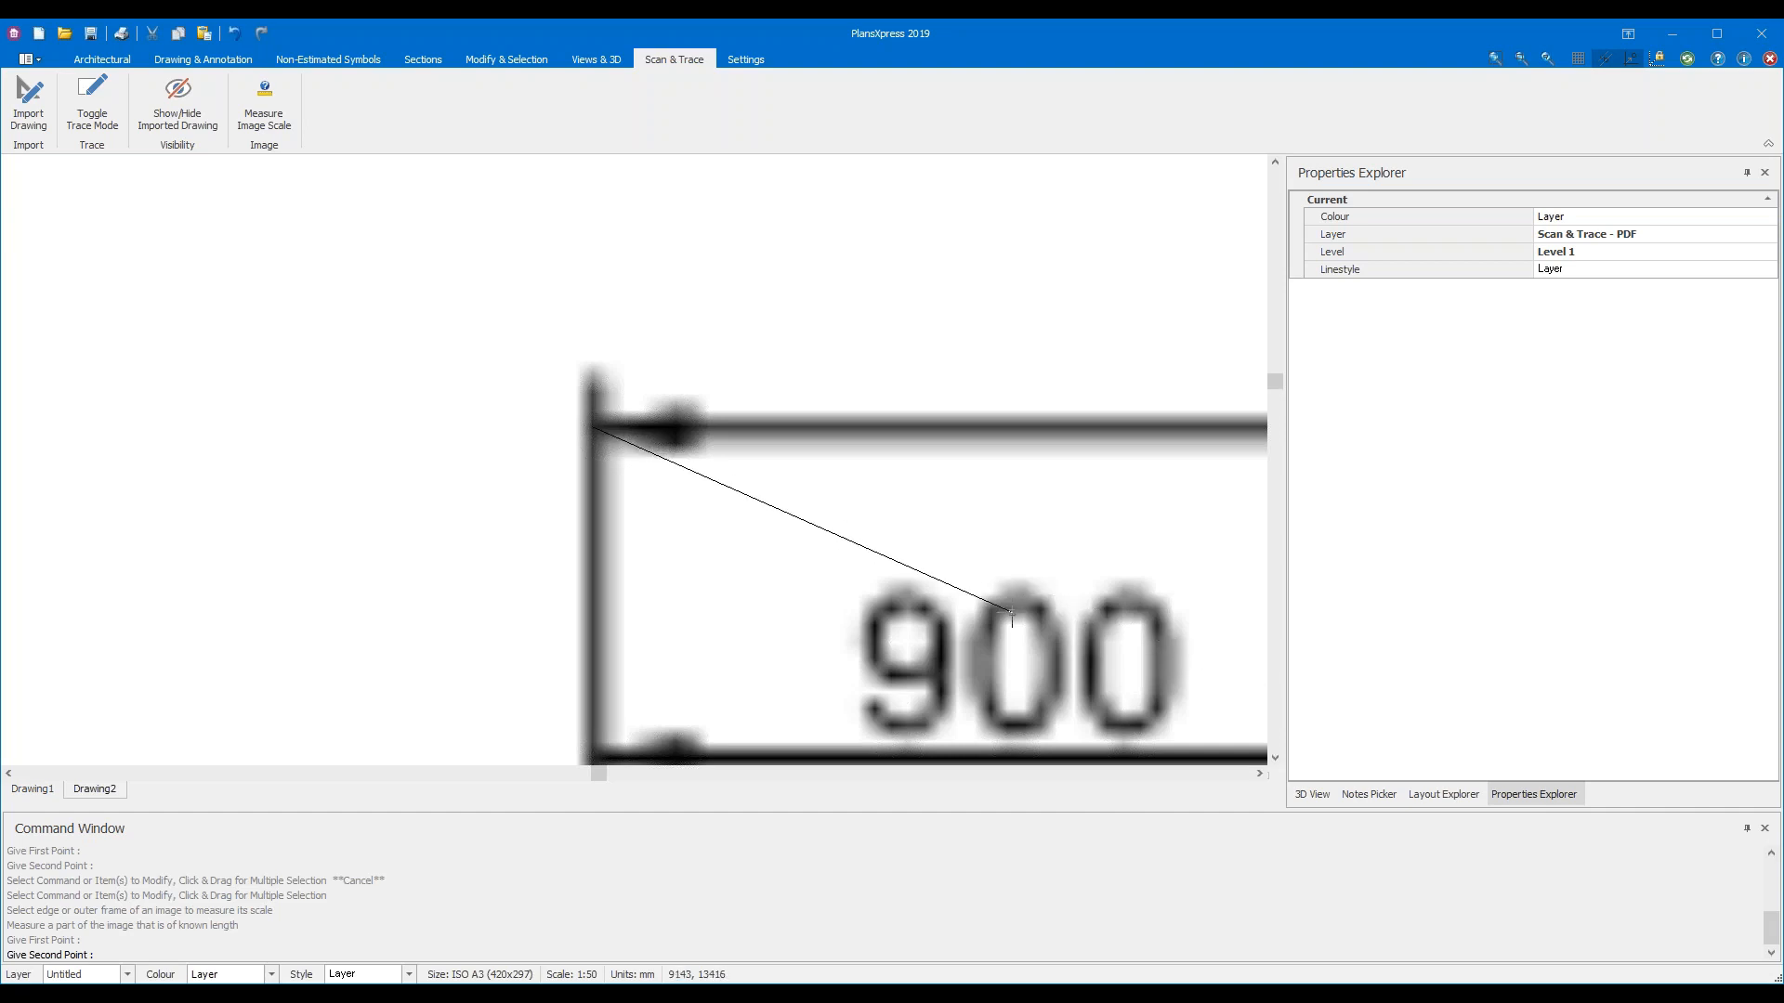
{"action": "scroll", "coordinate": [1056, 577], "scroll_direction": "down", "scroll_amount": 4}
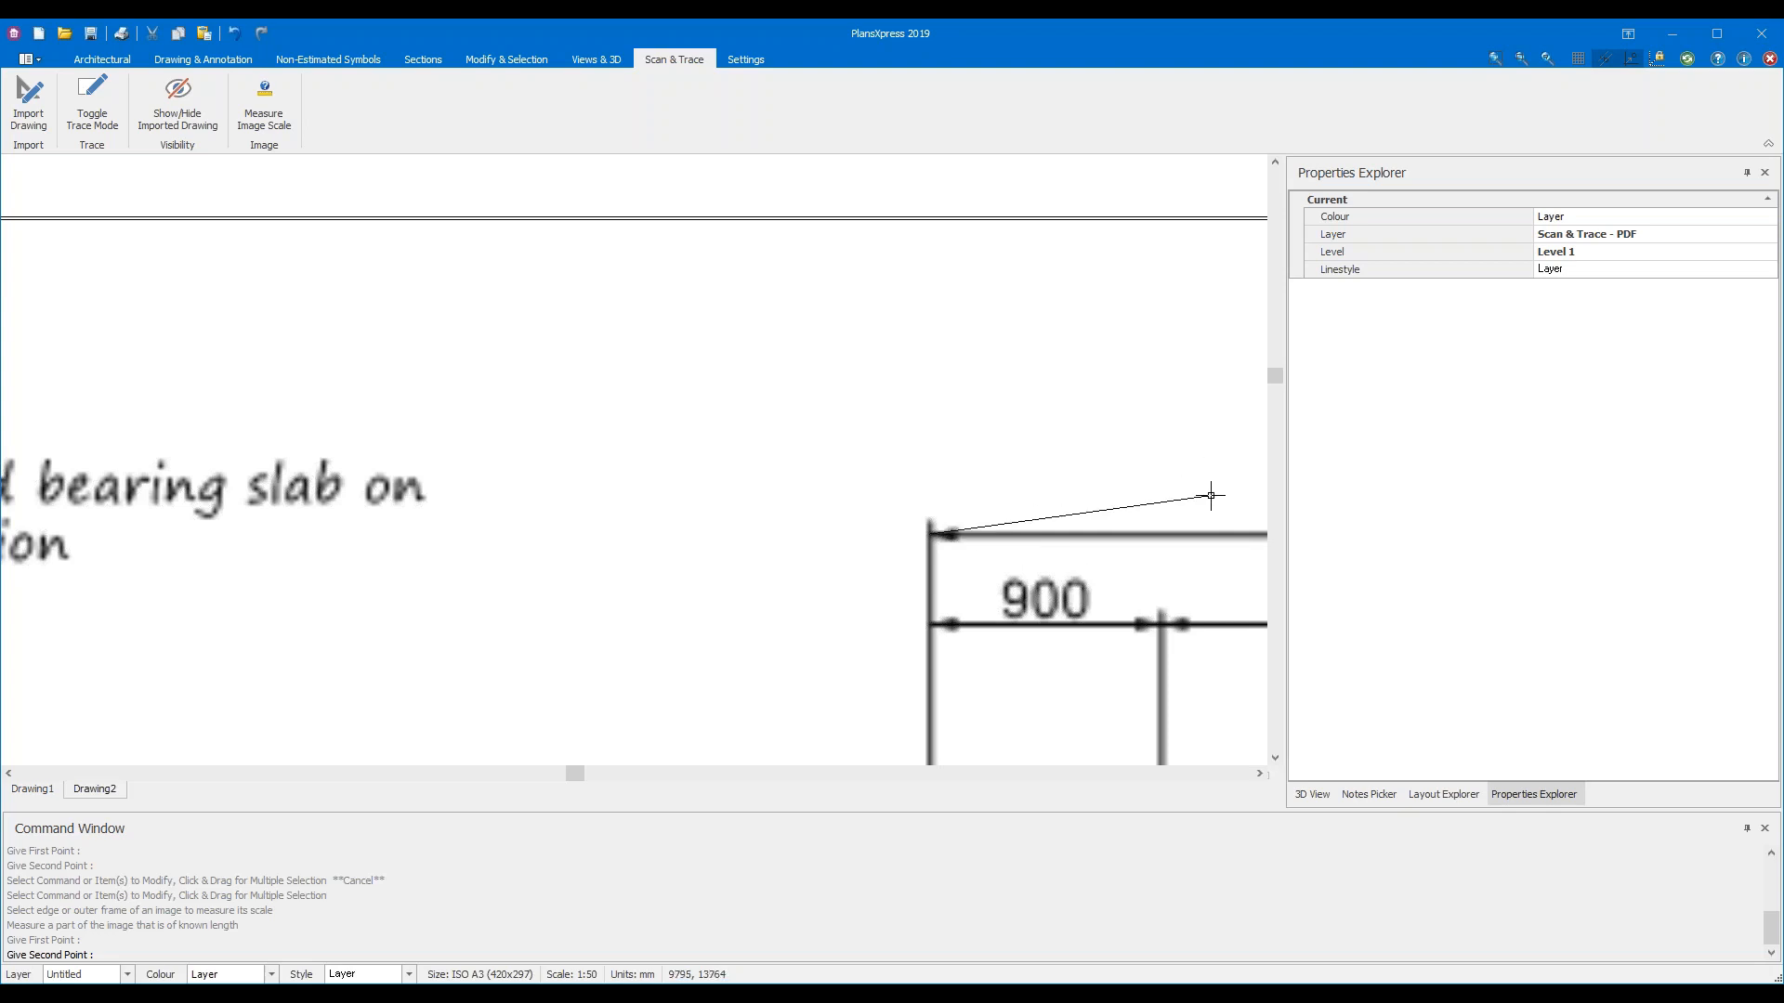
{"action": "middle_click_drag", "start_coordinate": [1206, 497], "coordinate": [179, 398]}
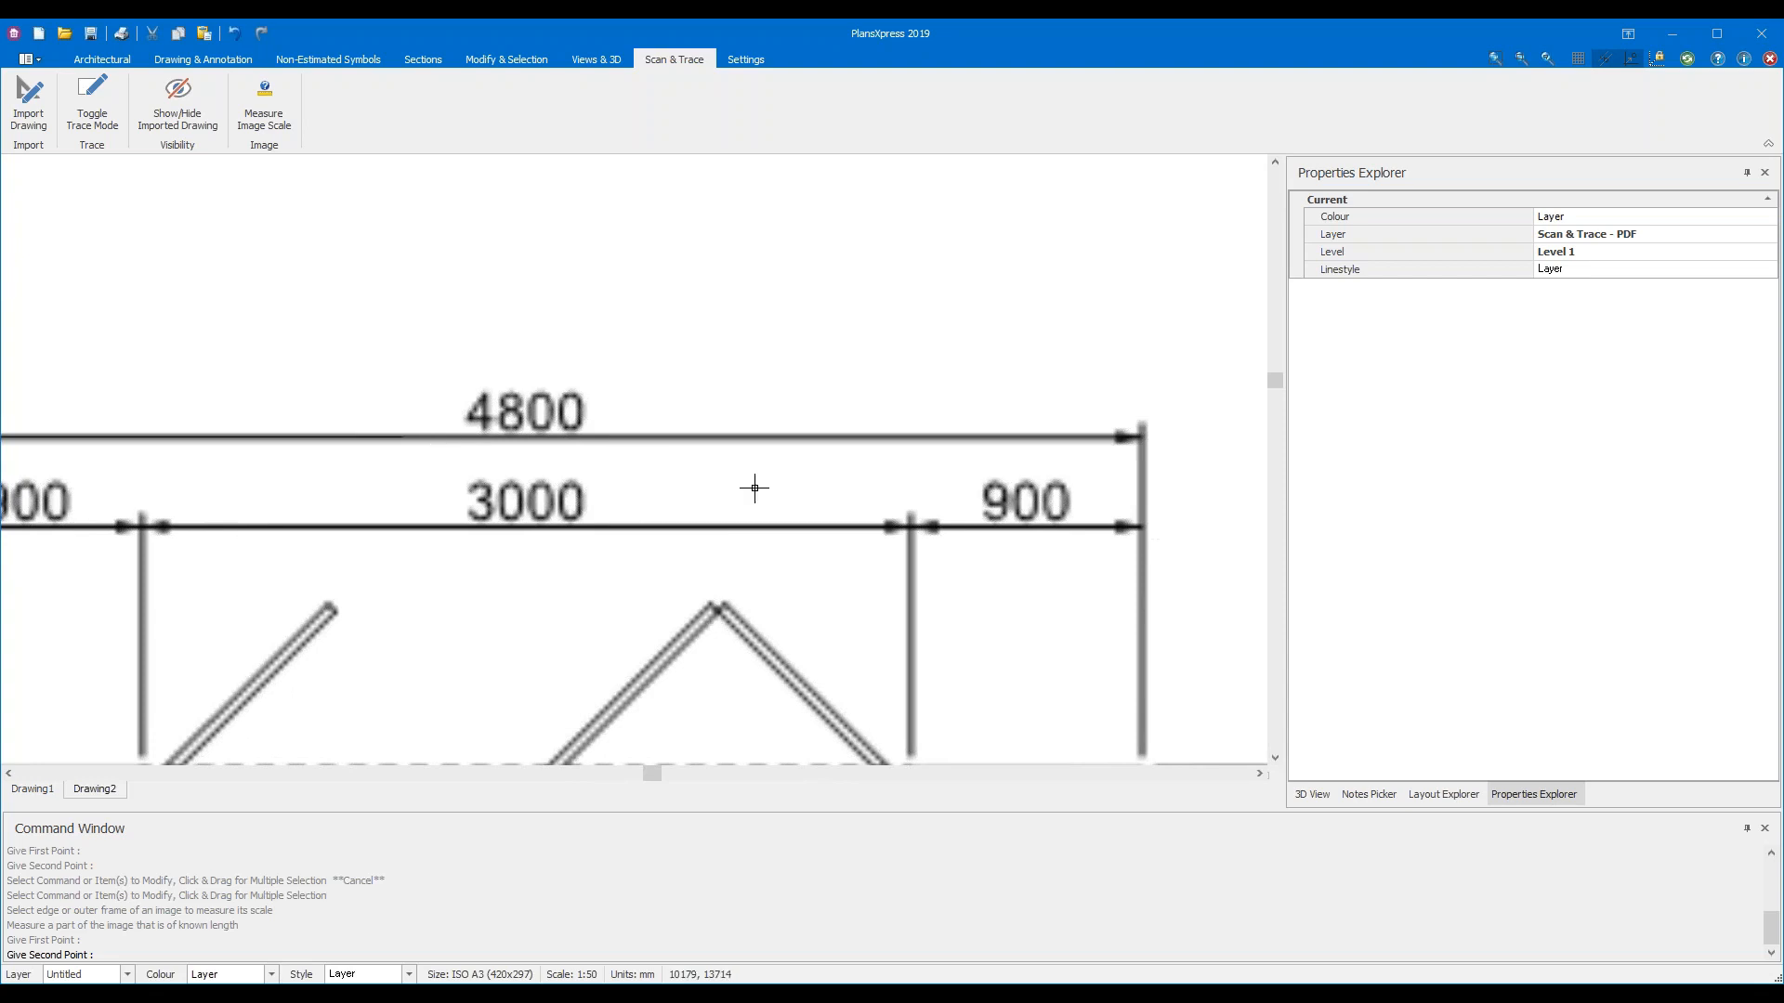
{"action": "middle_click_drag", "start_coordinate": [1194, 497], "coordinate": [833, 498]}
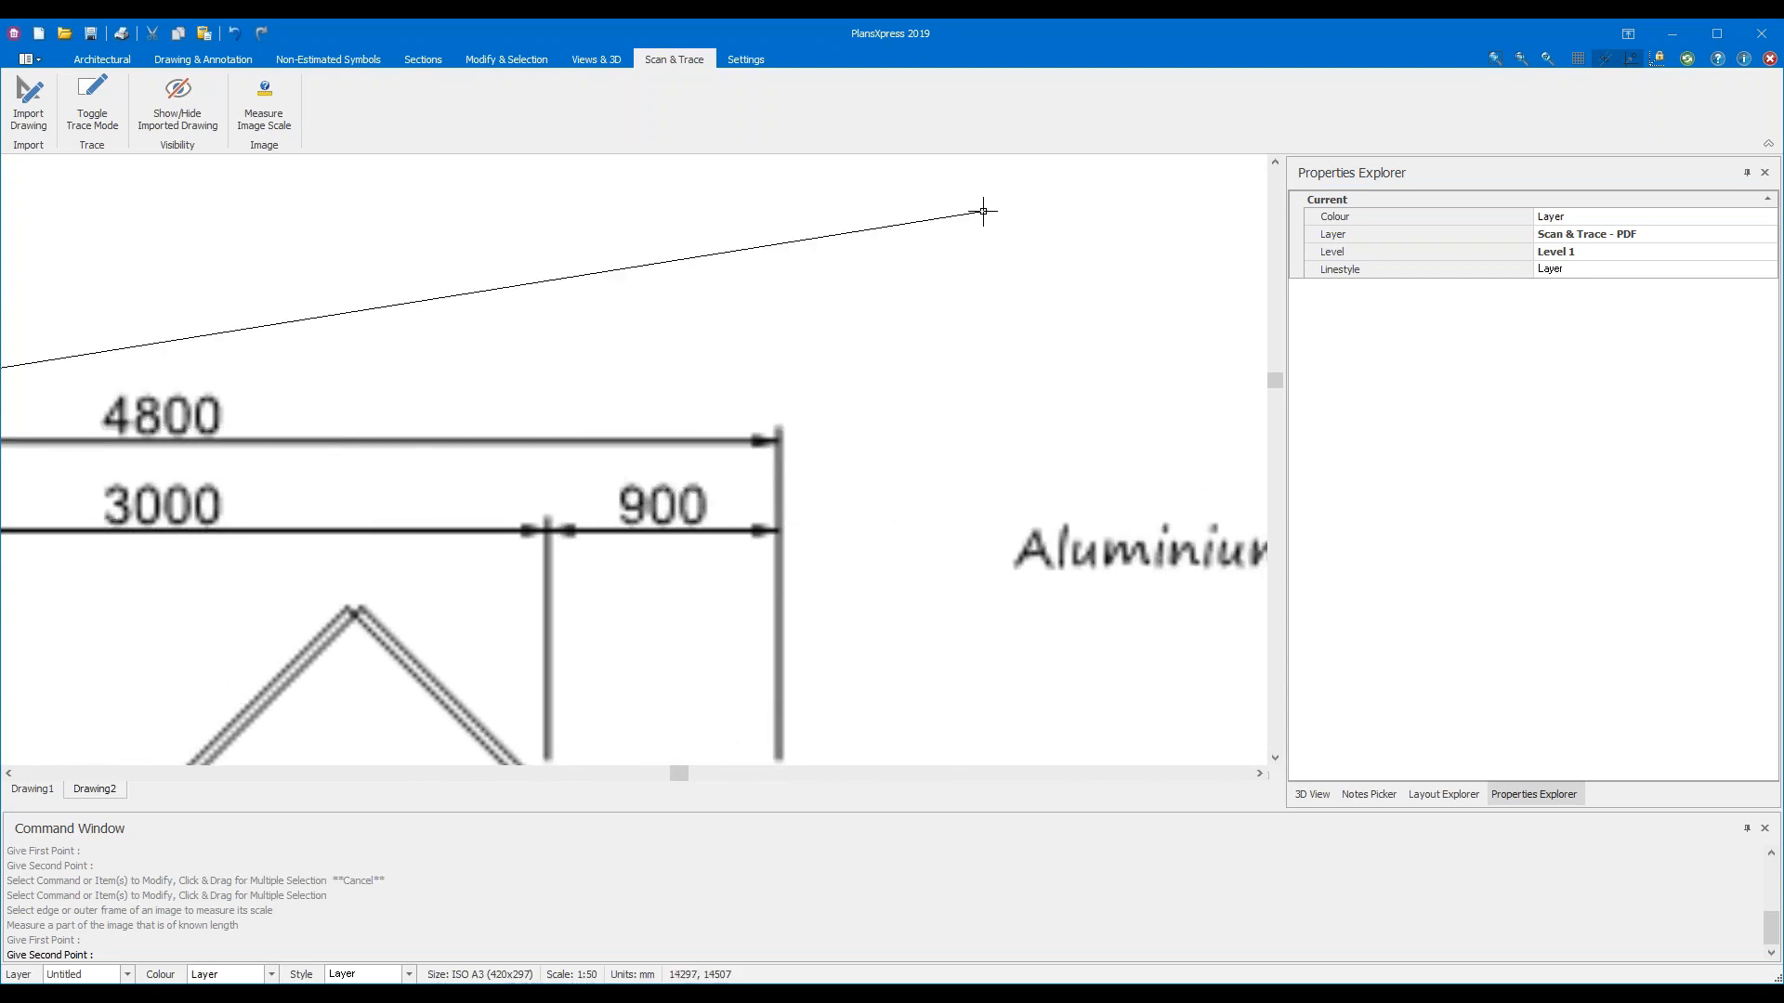
{"action": "mouse_move", "coordinate": [342, 584]}
{"action": "middle_mouse_down"}
{"action": "mouse_move", "coordinate": [557, 387]}
{"action": "mouse_move", "coordinate": [840, 347]}
{"action": "mouse_move", "coordinate": [438, 539]}
{"action": "mouse_move", "coordinate": [520, 306]}
{"action": "mouse_move", "coordinate": [796, 517]}
{"action": "mouse_move", "coordinate": [895, 498]}
{"action": "mouse_move", "coordinate": [769, 462]}
{"action": "mouse_move", "coordinate": [888, 470]}
{"action": "mouse_move", "coordinate": [786, 463]}
{"action": "middle_mouse_up"}
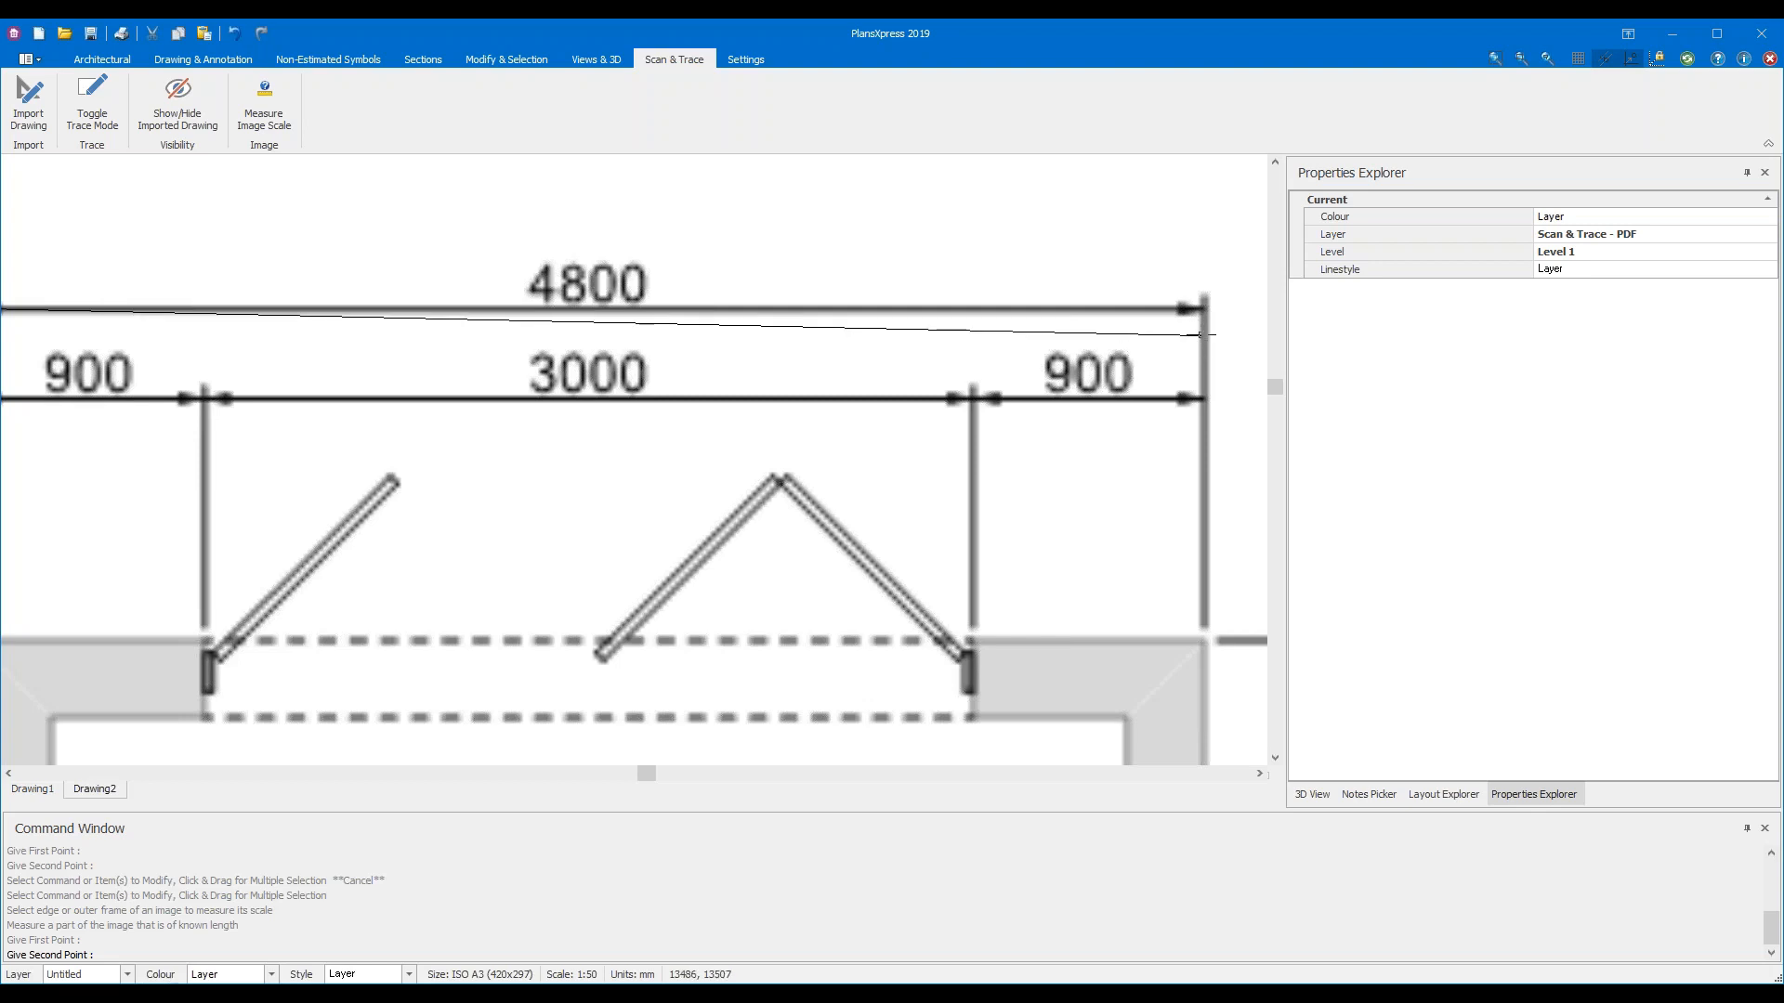
{"action": "middle_click_drag", "start_coordinate": [1166, 358], "coordinate": [826, 362]}
{"action": "middle_click_drag", "start_coordinate": [979, 319], "coordinate": [922, 454]}
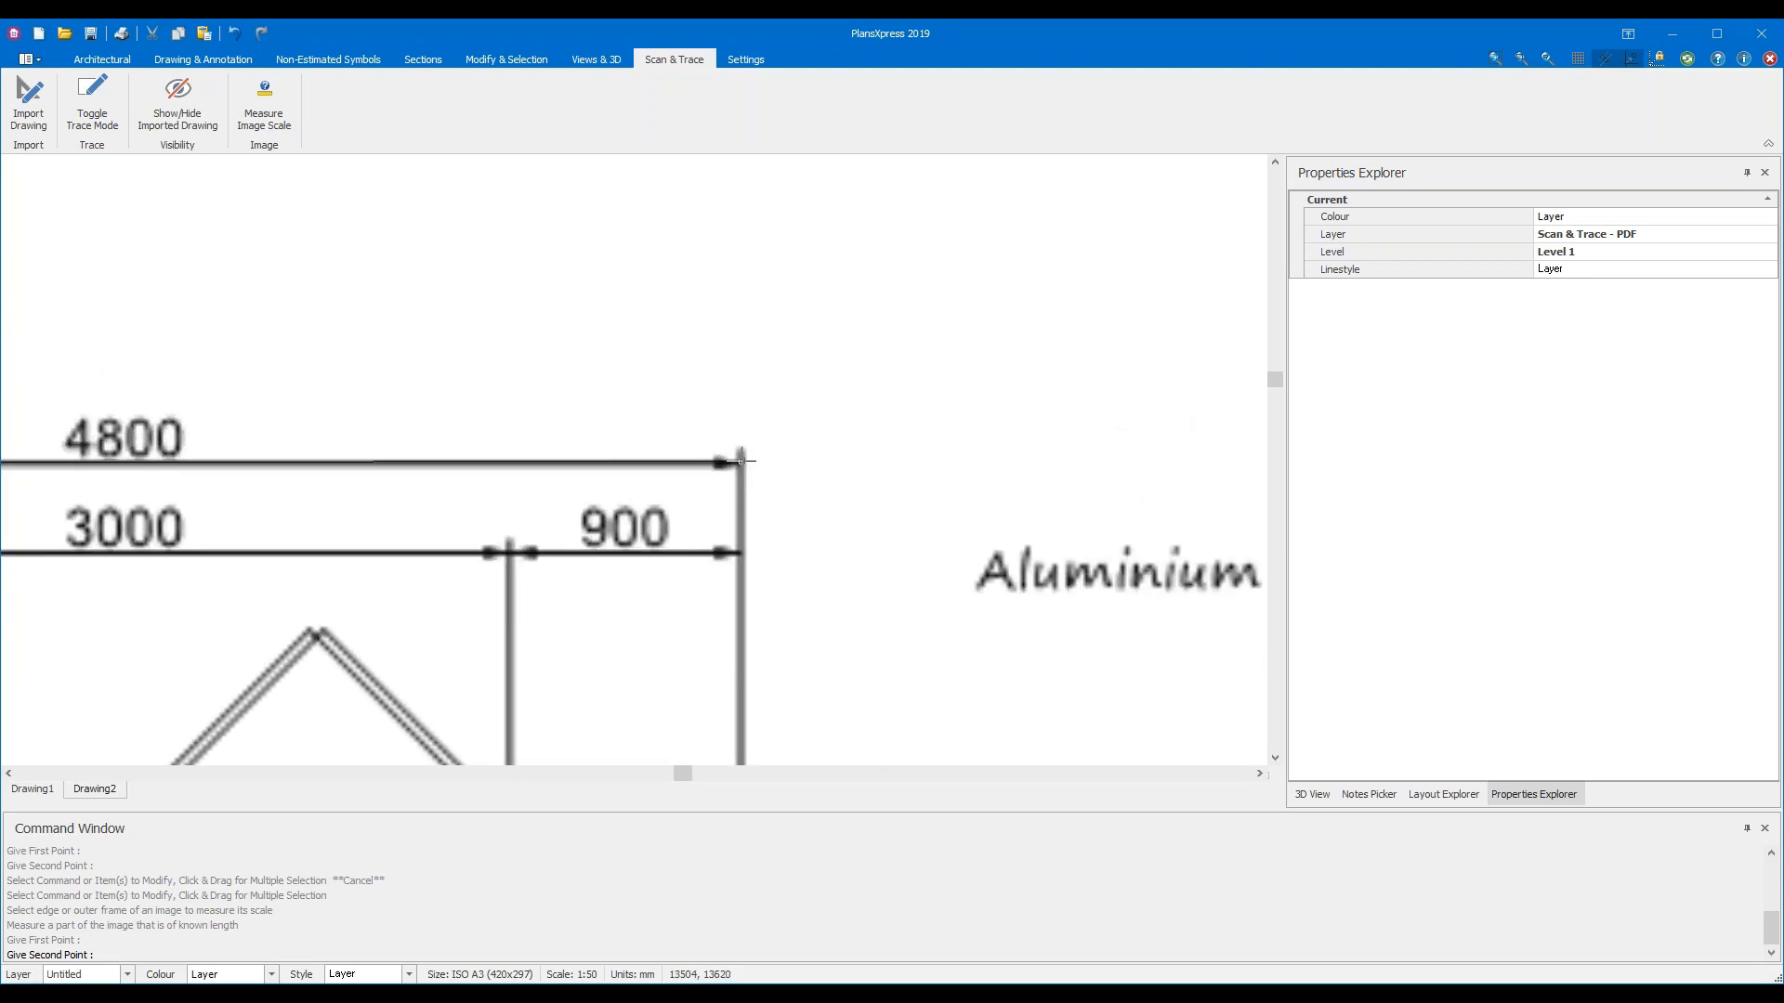
Zoom in and pick the right arrowhead of the 4800 dimension line
{"action": "scroll", "coordinate": [734, 474], "scroll_direction": "up", "scroll_amount": 5}
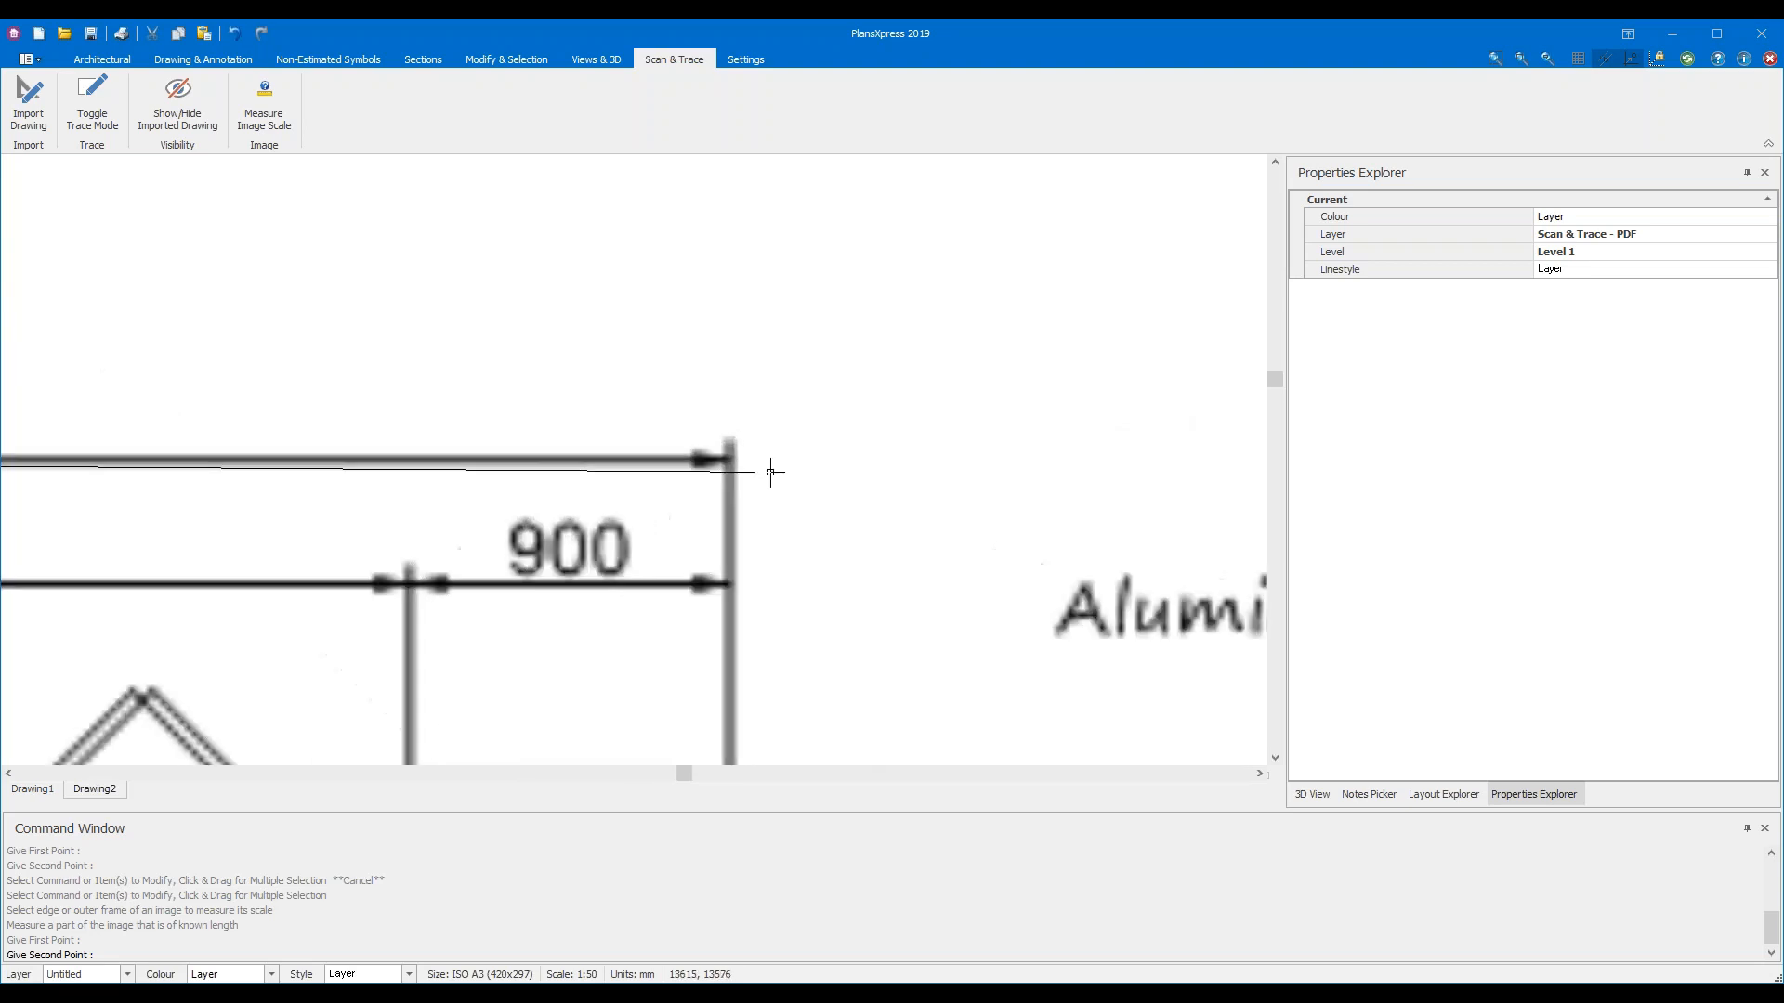
{"action": "scroll", "coordinate": [733, 472], "scroll_direction": "up", "scroll_amount": 2}
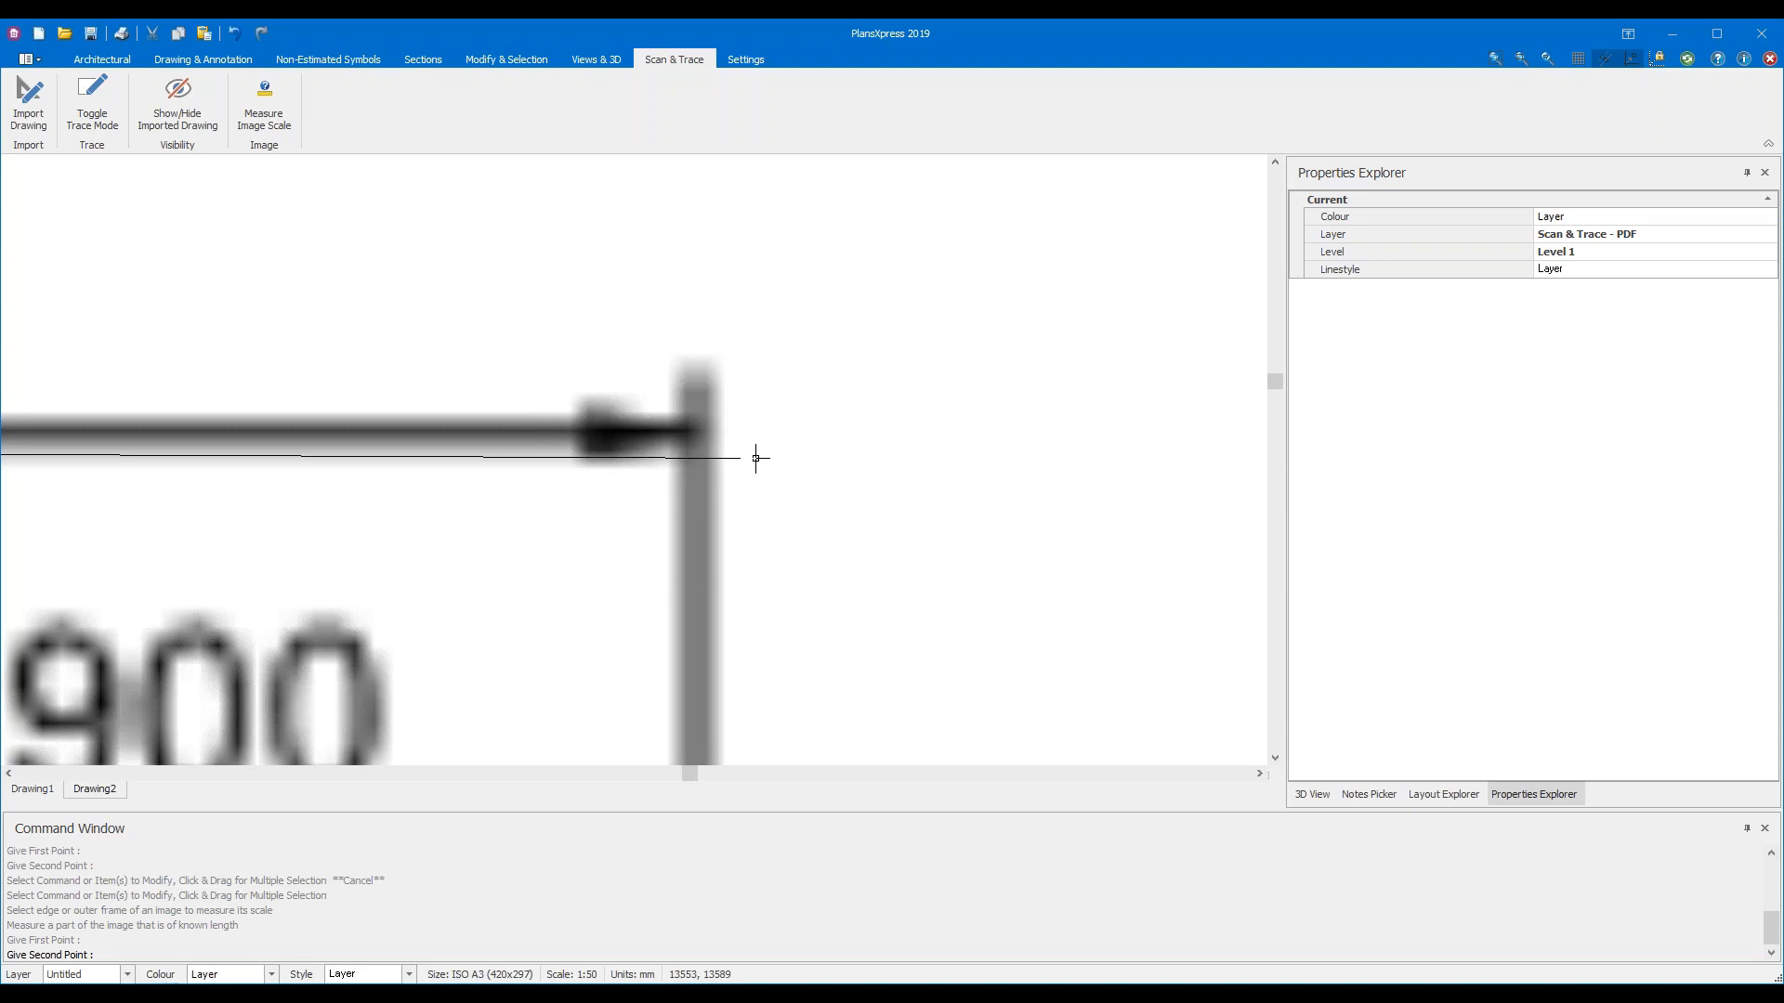
{"action": "scroll", "coordinate": [787, 476], "scroll_direction": "down", "scroll_amount": 2}
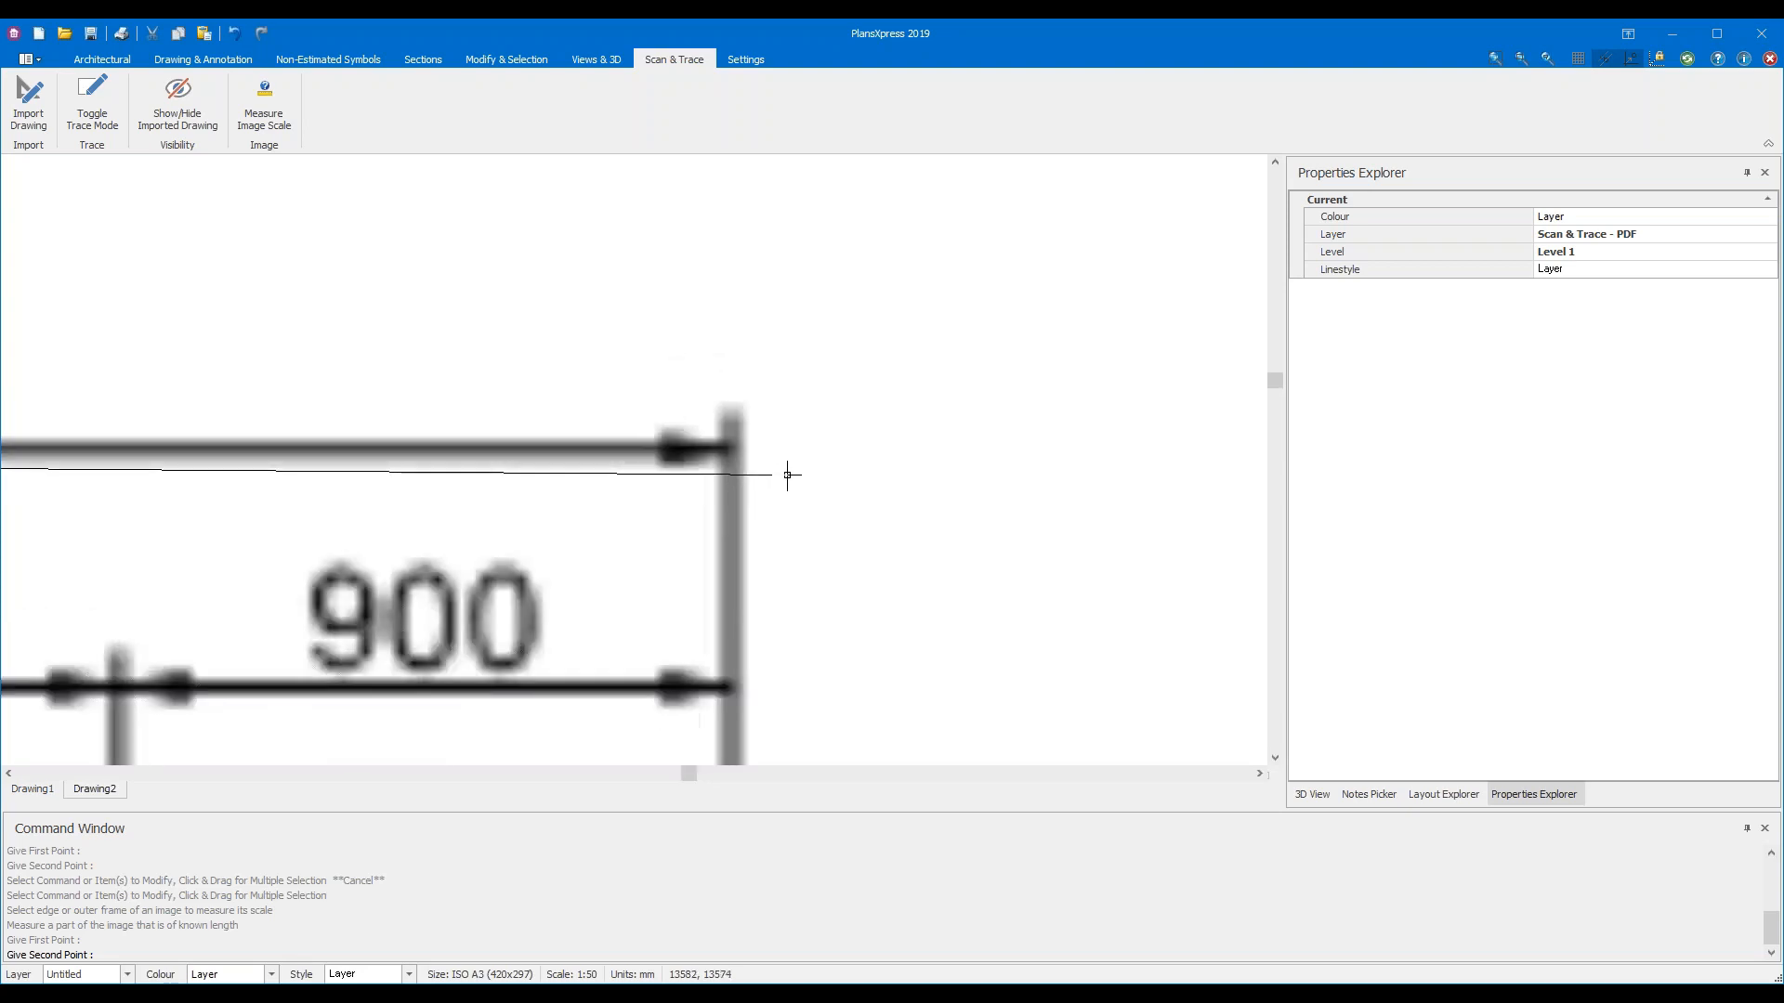
{"action": "scroll", "coordinate": [788, 478], "scroll_direction": "down", "scroll_amount": 2}
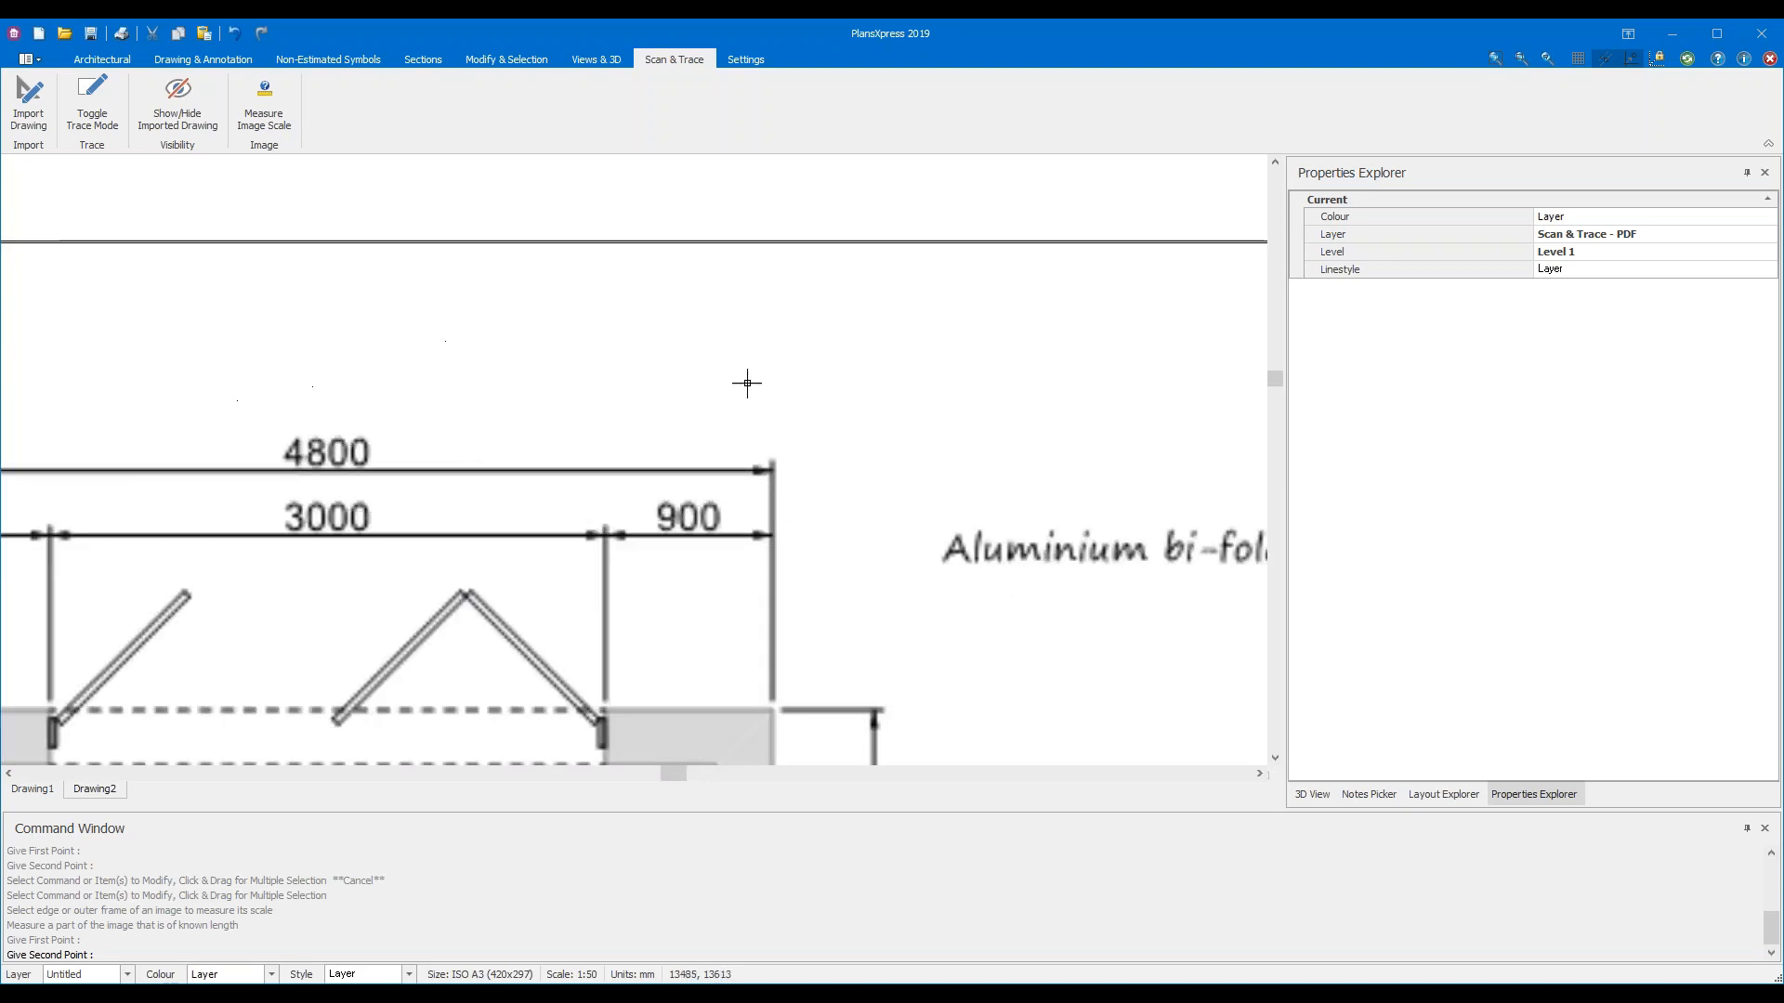
{"action": "scroll", "coordinate": [712, 506], "scroll_direction": "down", "scroll_amount": 1}
{"action": "scroll", "coordinate": [712, 507], "scroll_direction": "down", "scroll_amount": 2}
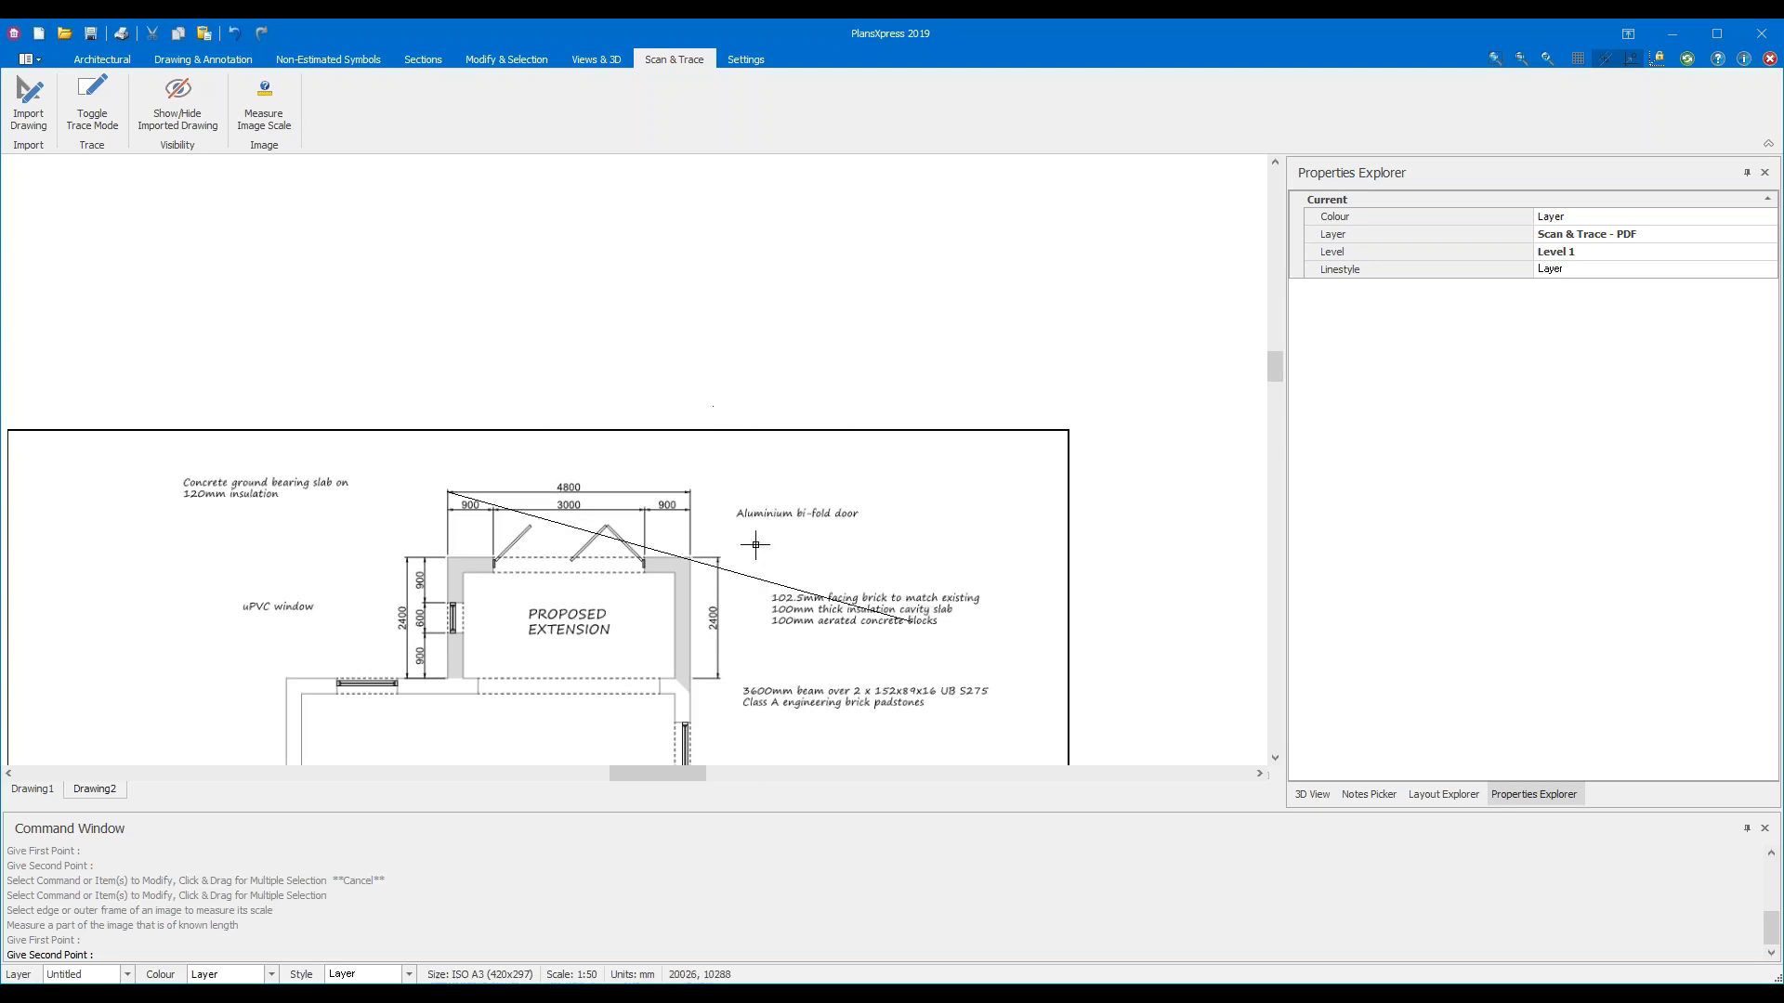
{"action": "scroll", "coordinate": [731, 512], "scroll_direction": "up", "scroll_amount": 6}
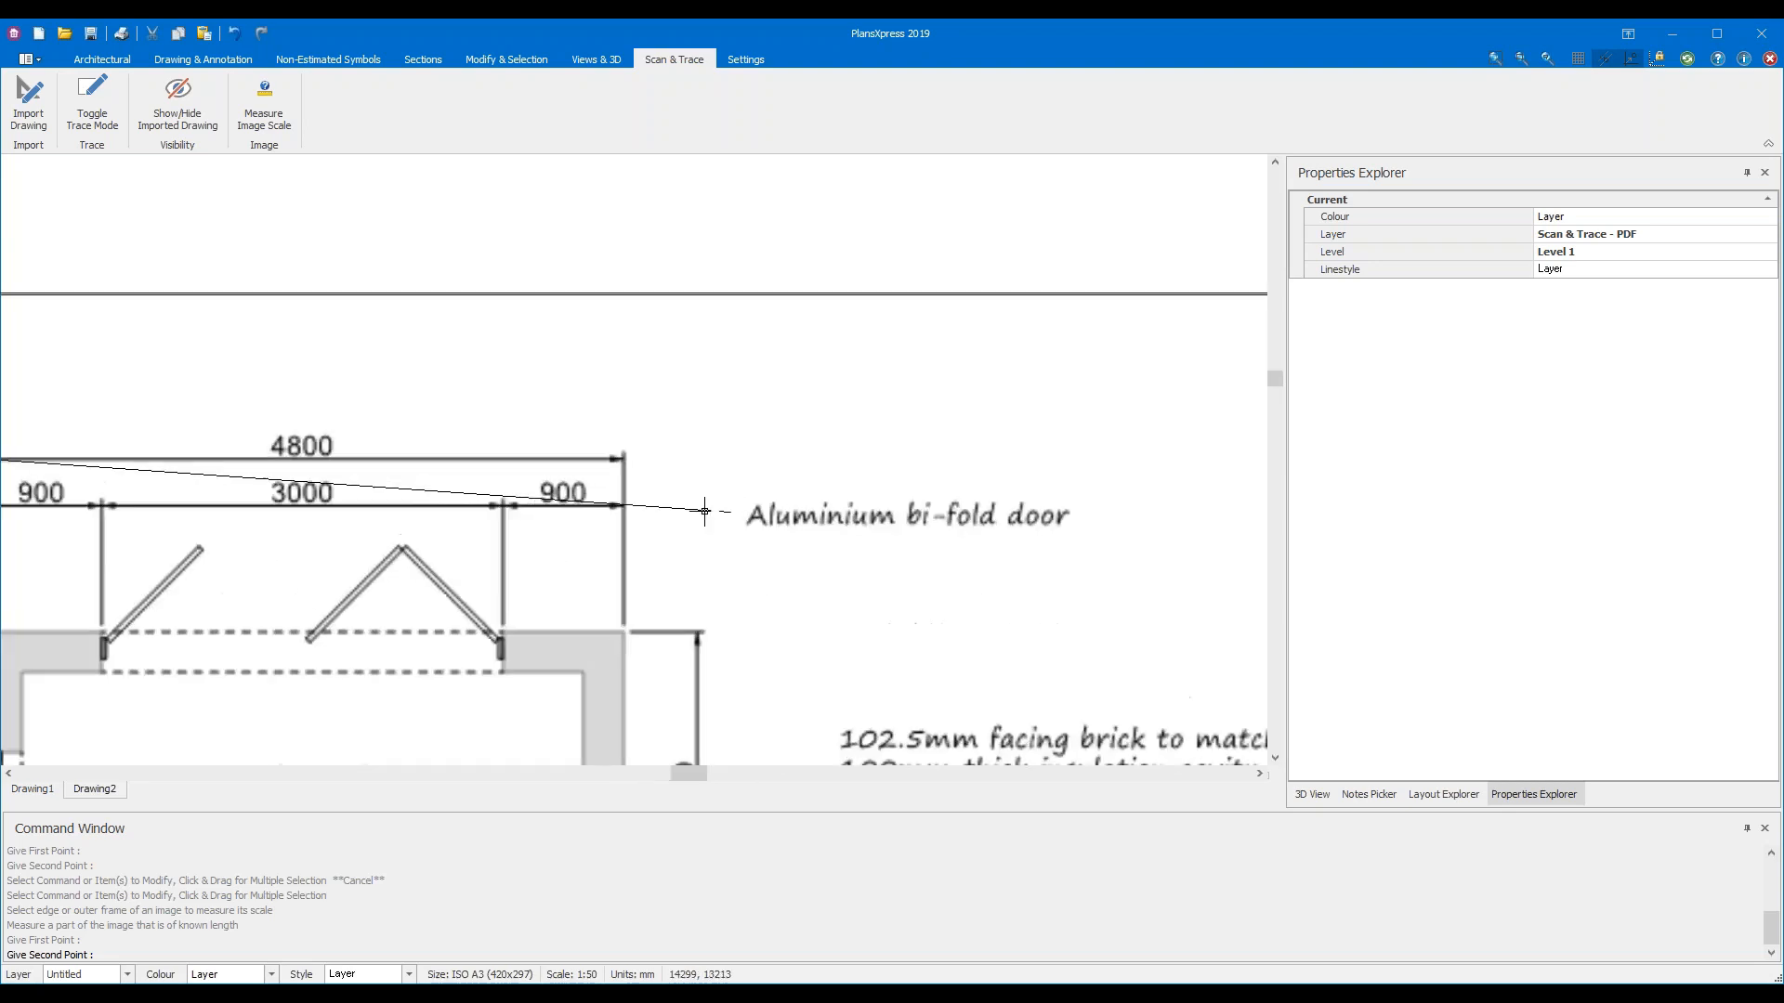
{"action": "scroll", "coordinate": [607, 462], "scroll_direction": "up", "scroll_amount": 5}
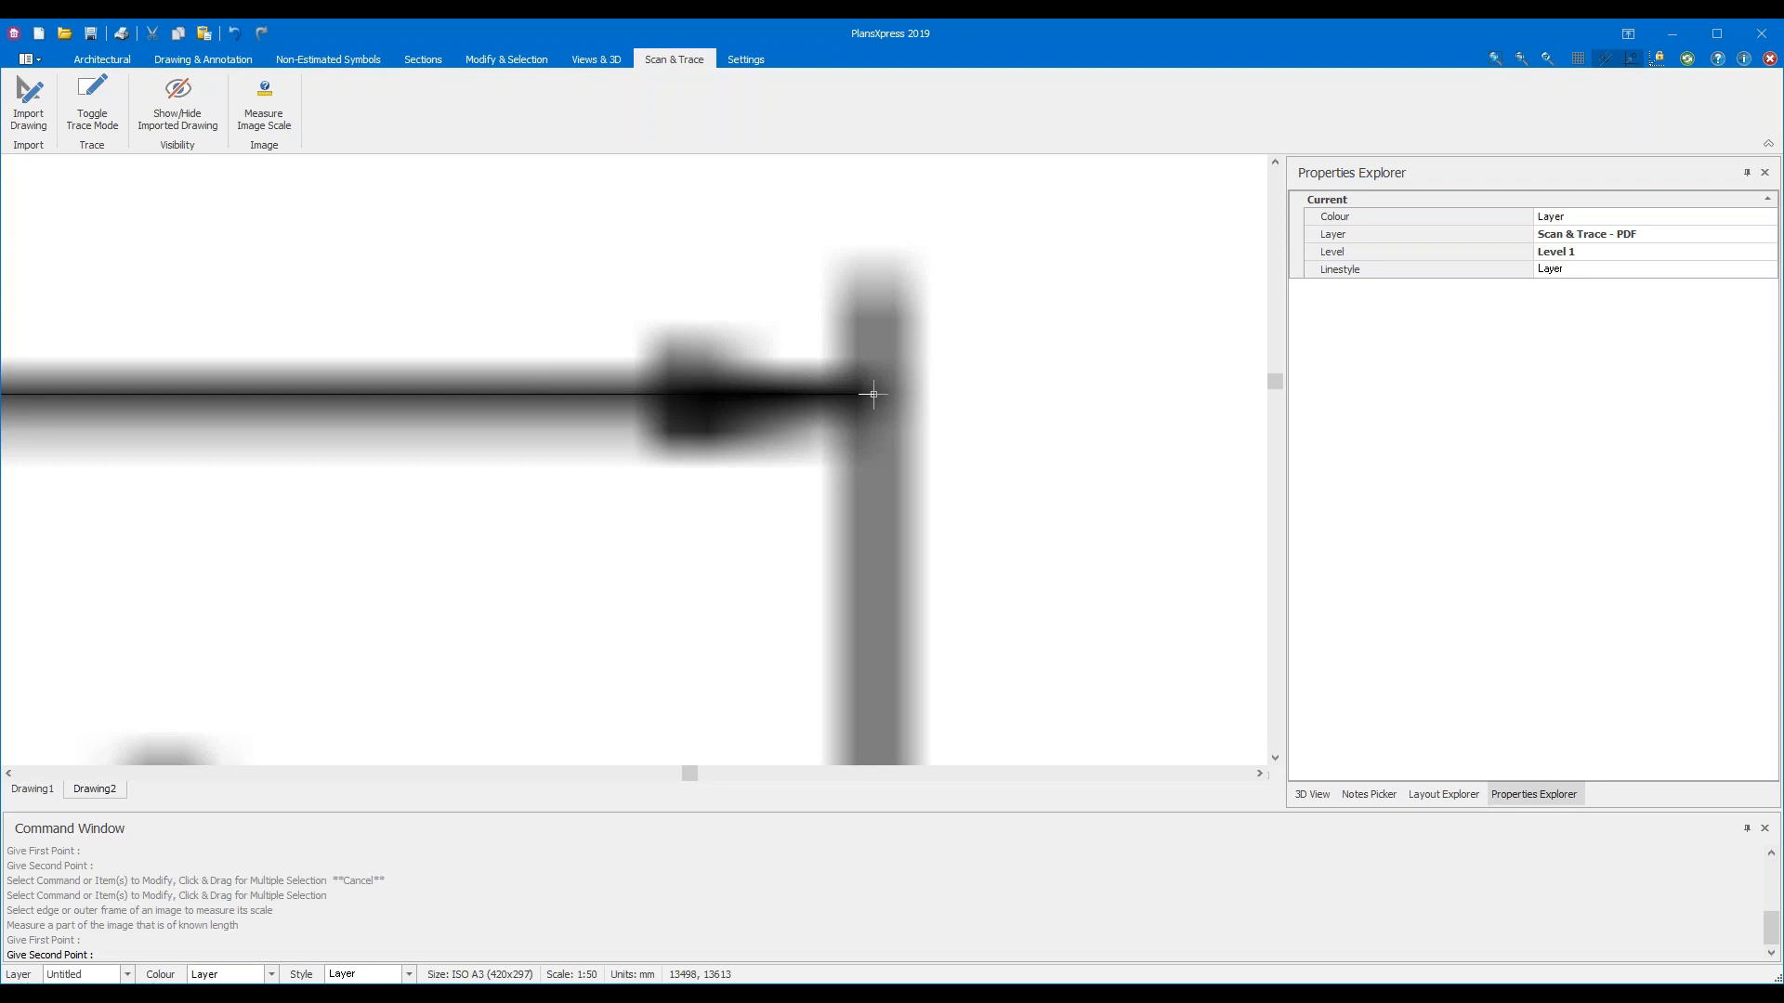
{"action": "left_click", "coordinate": [873, 395]}
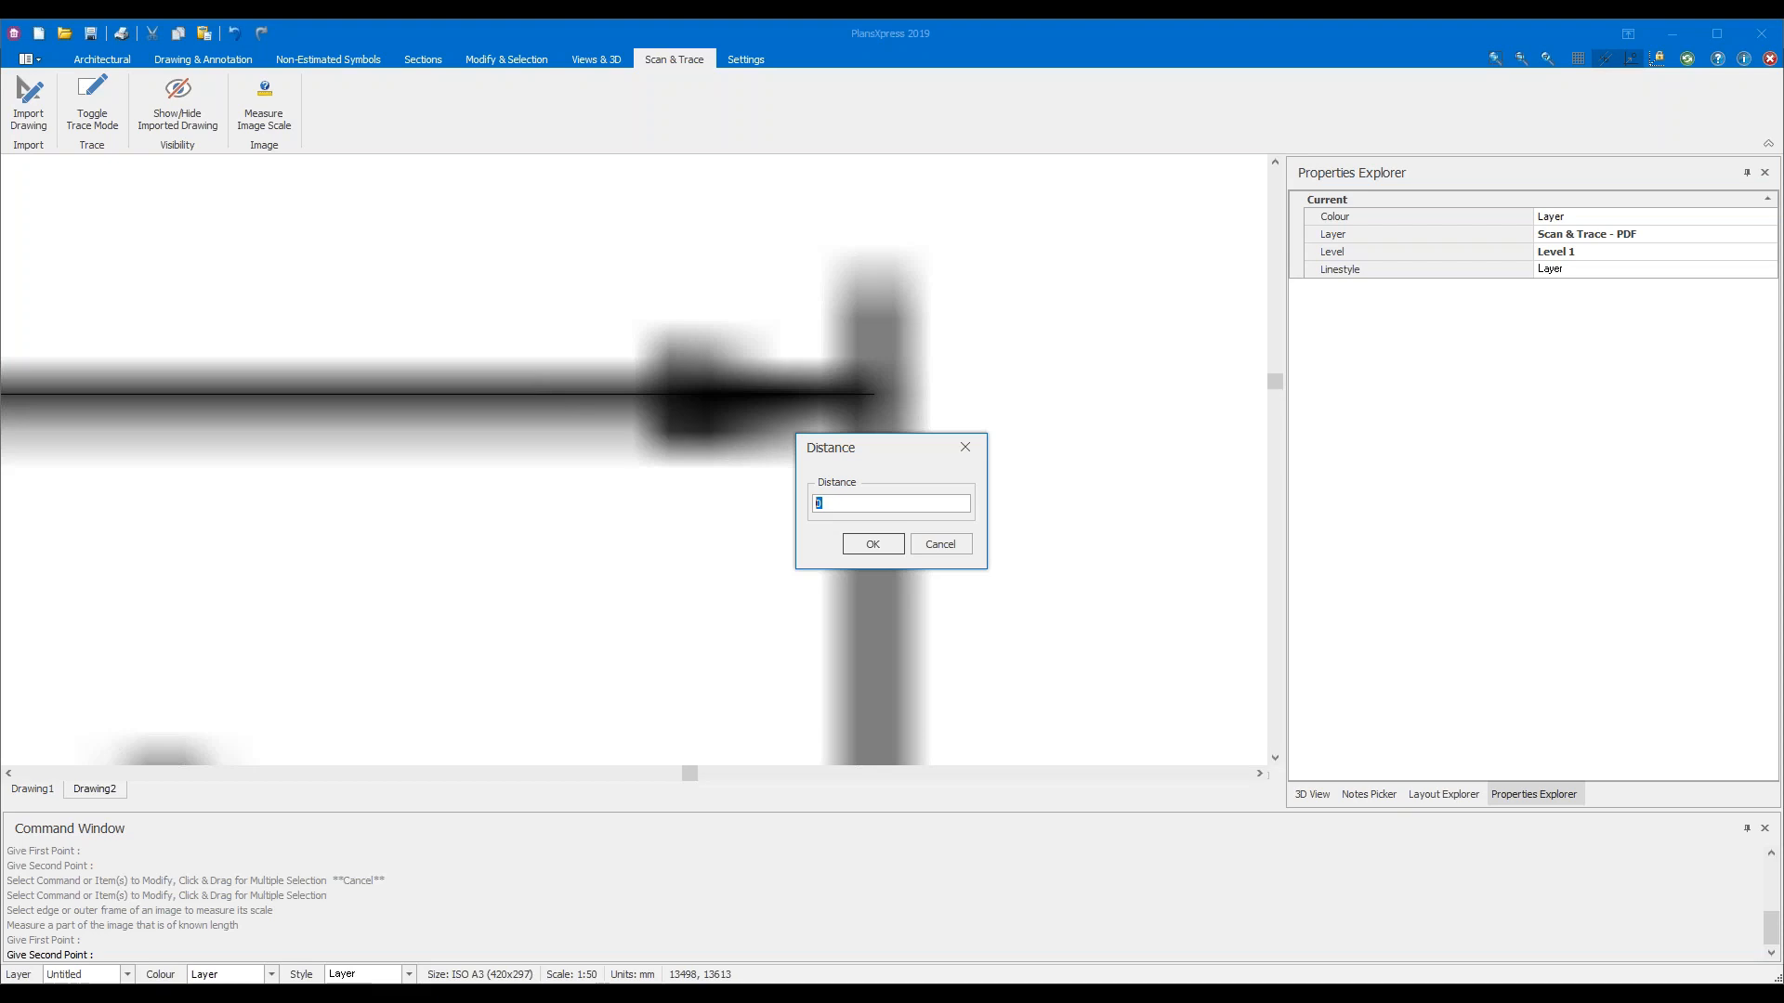
Enter 4800 as the real distance to rescale the imported plan
{"action": "type", "text": "4800"}
{"action": "left_click", "coordinate": [873, 545]}
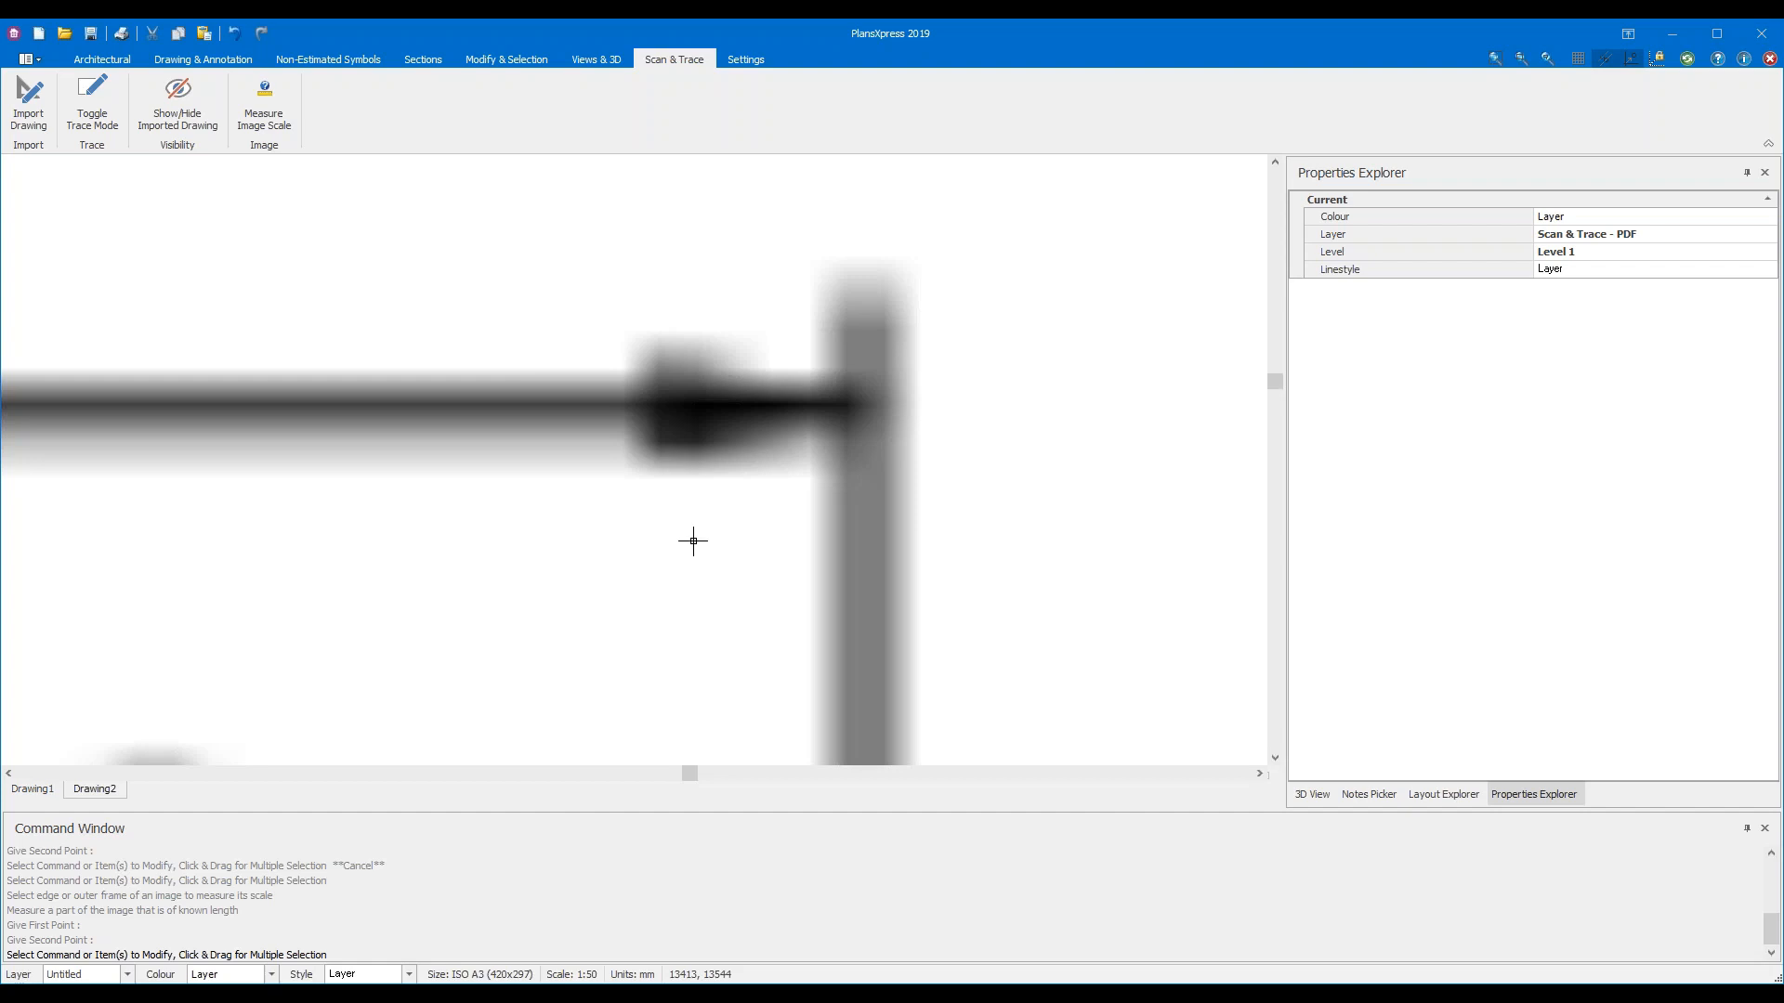
Zoom out and pan until the whole ISO A3 sheet with the rescaled plan is visible
{"action": "scroll", "coordinate": [693, 541], "scroll_direction": "down", "scroll_amount": 6}
{"action": "scroll", "coordinate": [693, 541], "scroll_direction": "down", "scroll_amount": 5}
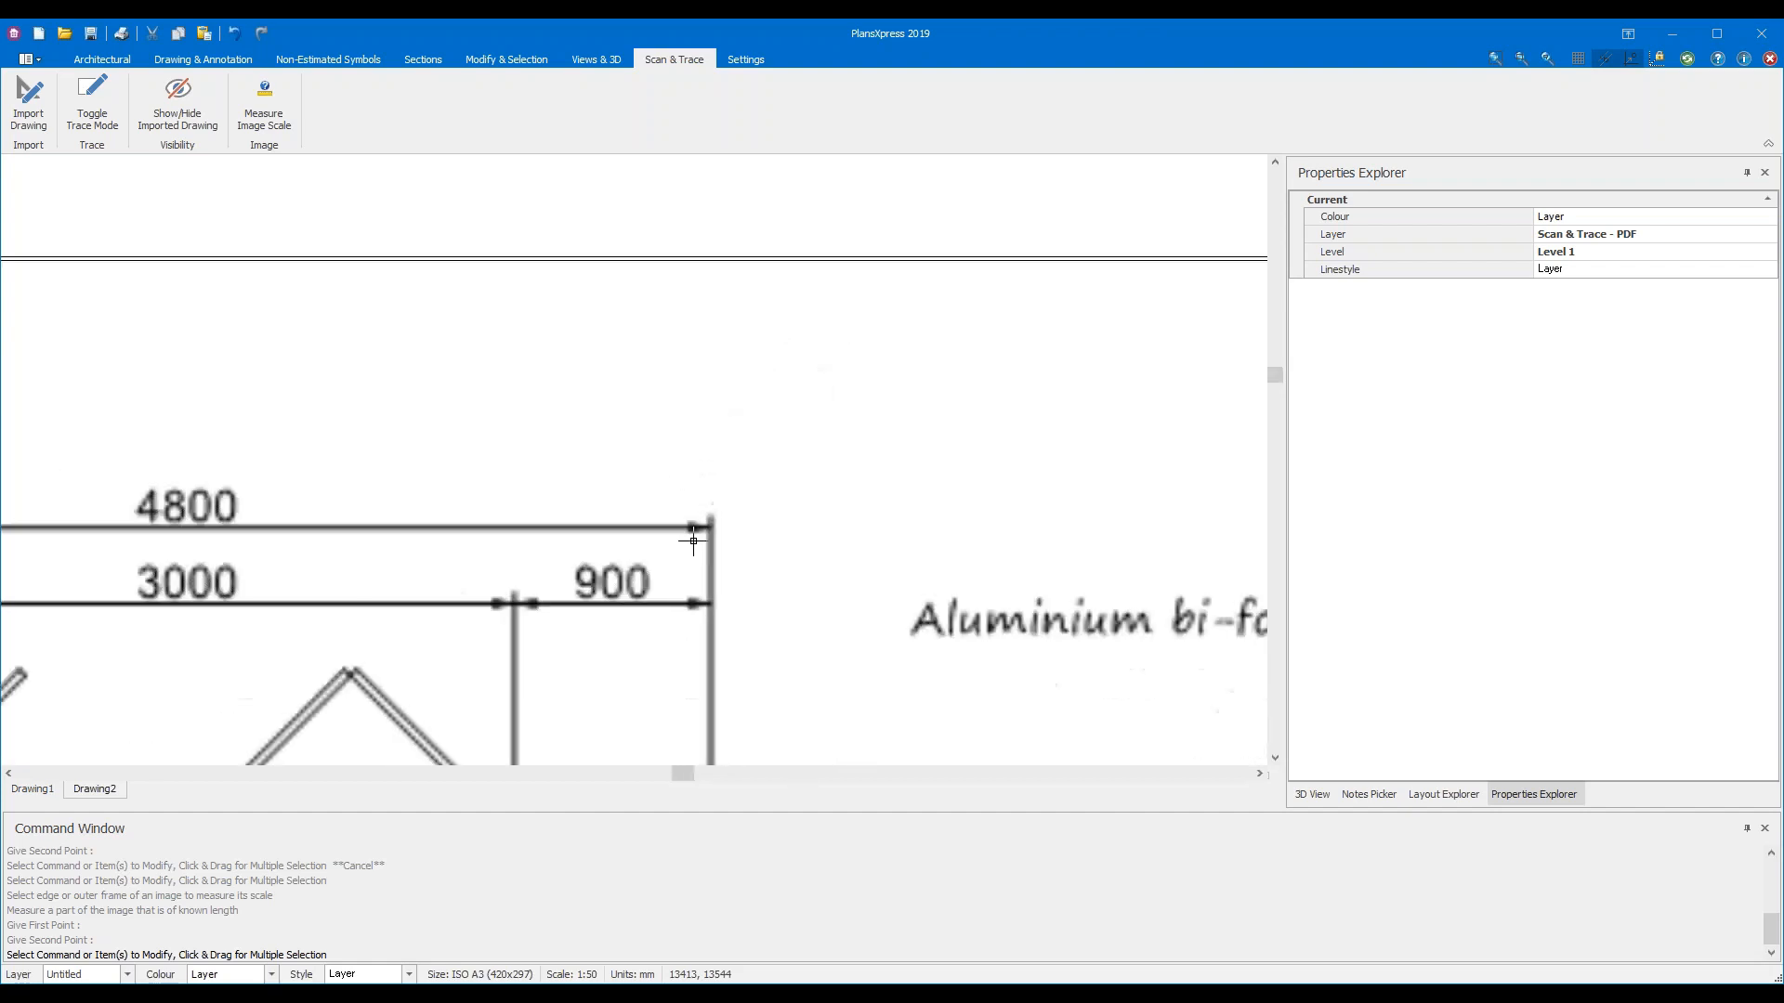
{"action": "scroll", "coordinate": [1236, 498], "scroll_direction": "up", "scroll_amount": 2}
{"action": "scroll", "coordinate": [1021, 559], "scroll_direction": "up", "scroll_amount": 2}
{"action": "middle_click_drag", "start_coordinate": [531, 503], "coordinate": [1008, 269]}
{"action": "scroll", "coordinate": [973, 470], "scroll_direction": "down", "scroll_amount": 1}
{"action": "scroll", "coordinate": [974, 470], "scroll_direction": "down", "scroll_amount": 5}
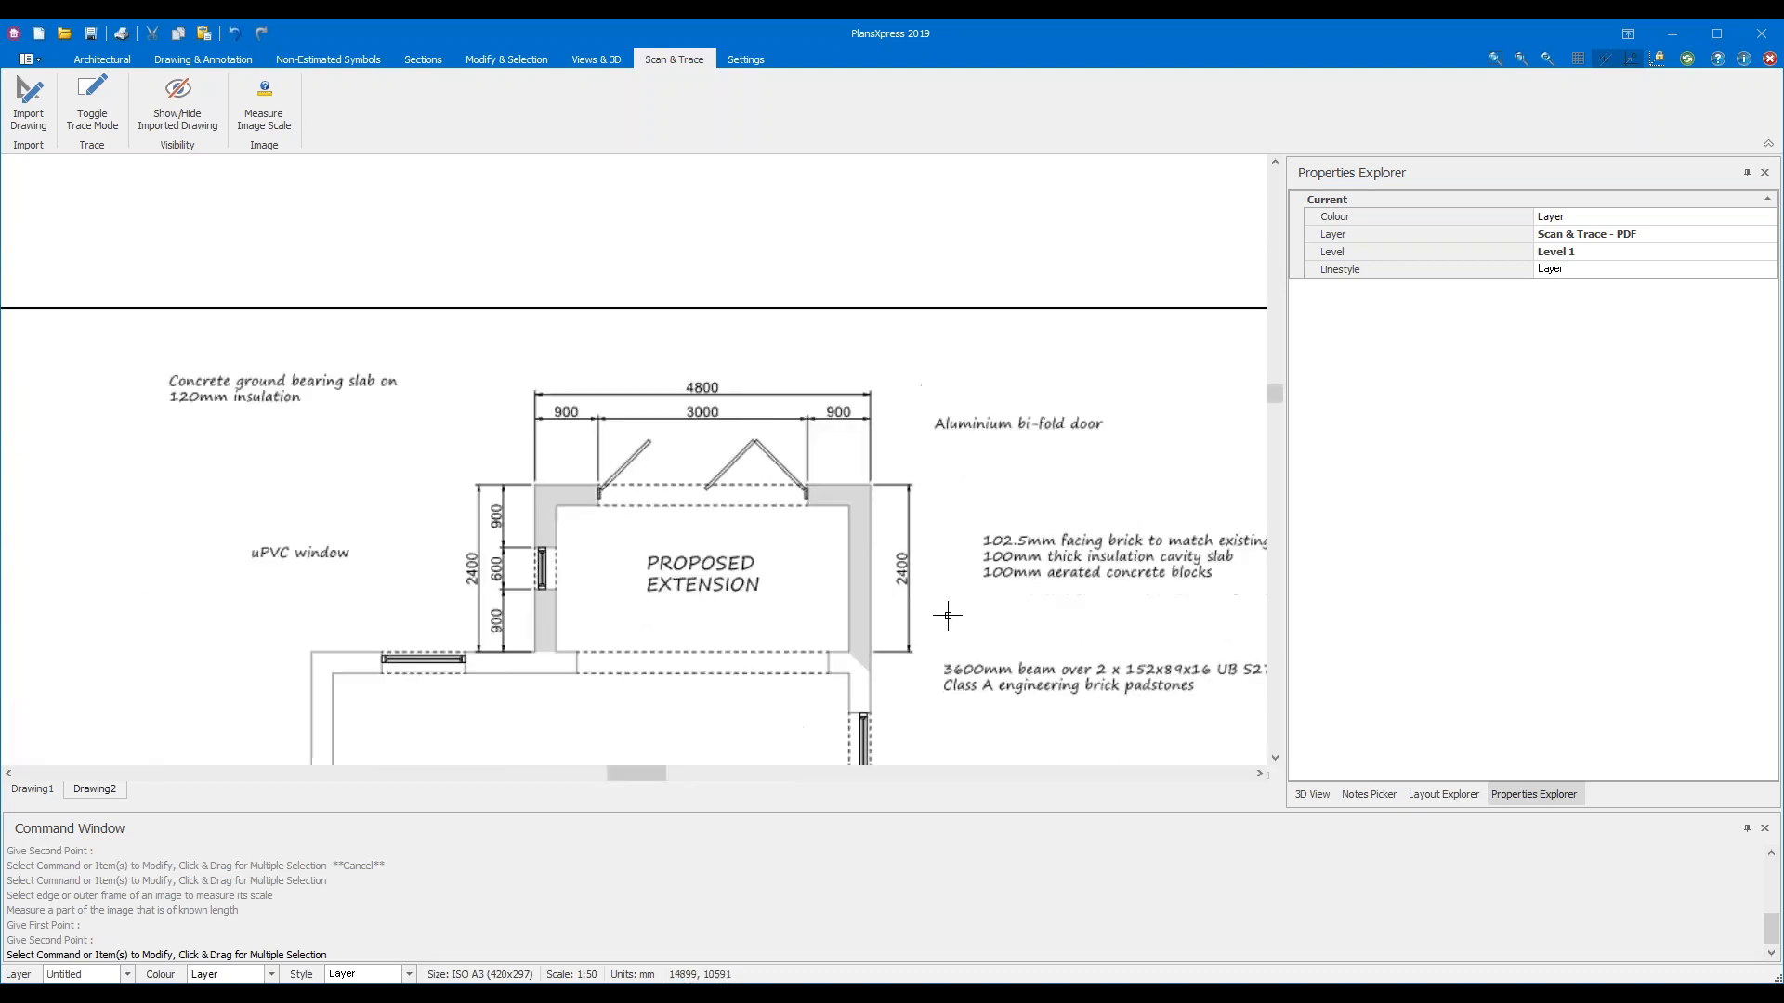
{"action": "mouse_move", "coordinate": [949, 440]}
{"action": "middle_mouse_down"}
{"action": "mouse_move", "coordinate": [960, 423]}
{"action": "mouse_move", "coordinate": [936, 406]}
{"action": "mouse_move", "coordinate": [890, 406]}
{"action": "middle_mouse_up"}
{"action": "scroll", "coordinate": [938, 408], "scroll_direction": "down", "scroll_amount": 1}
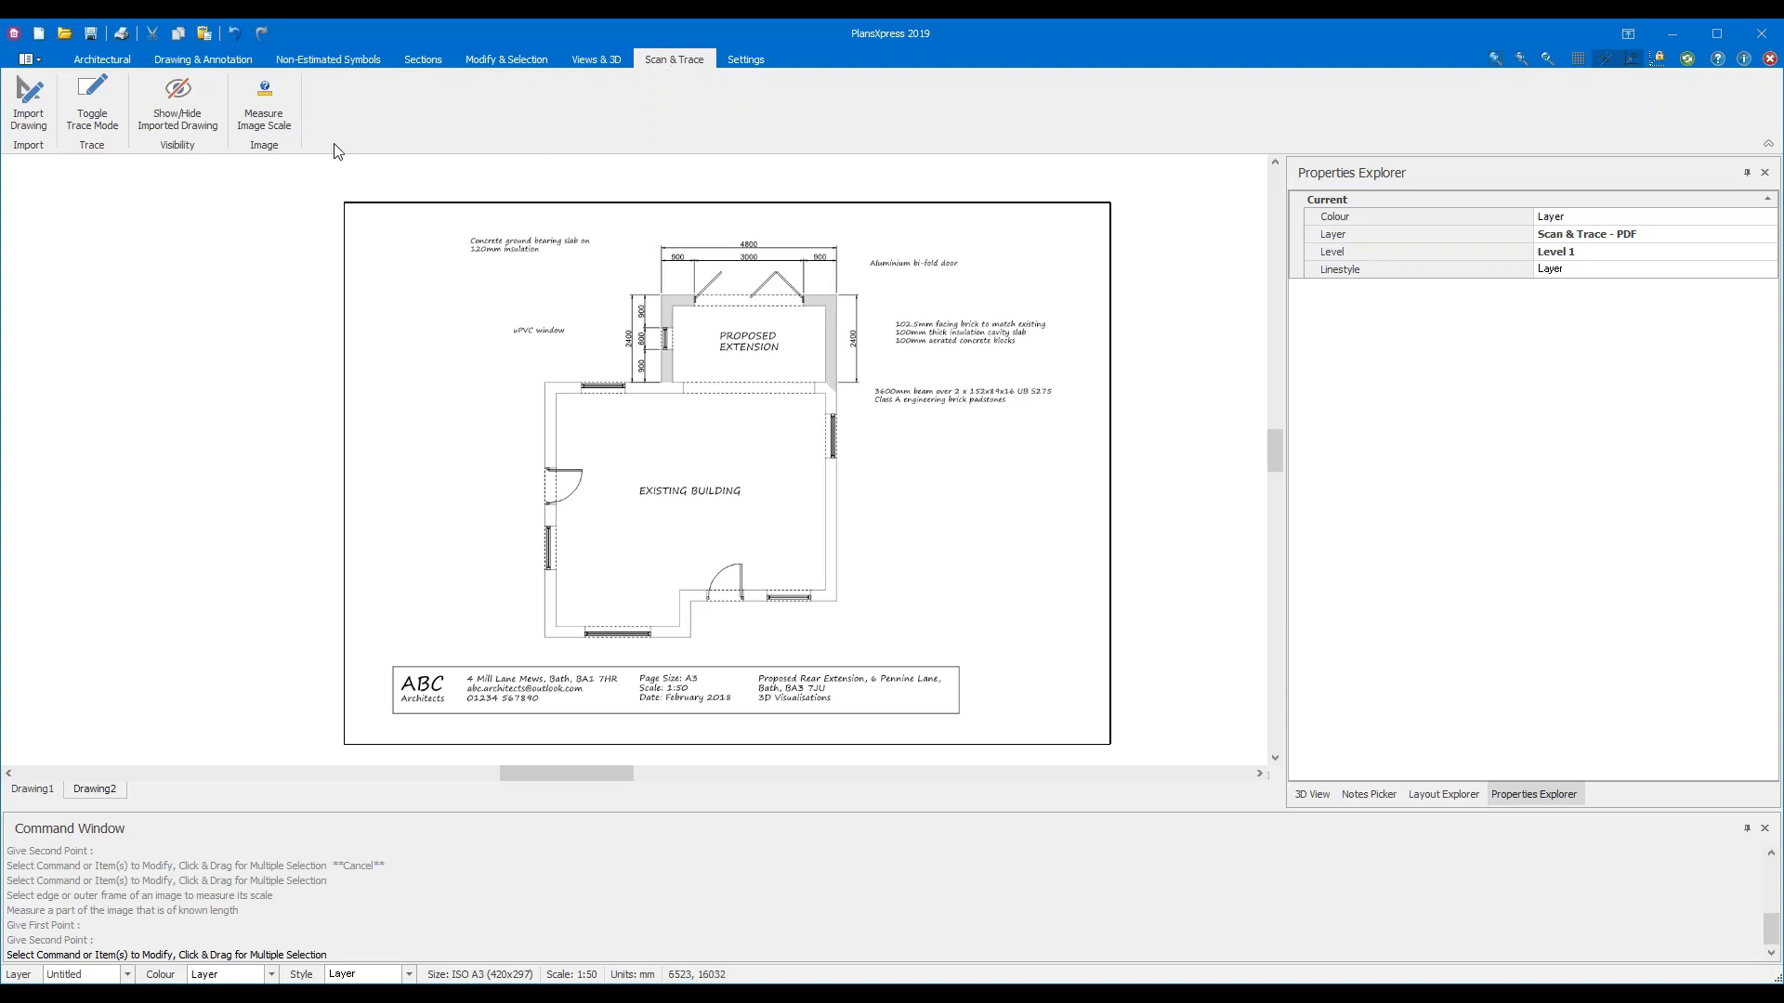
Turn on trace mode, recentre the plan sheet, and show the Drawing & Annotation tools
{"action": "left_click", "coordinate": [98, 125]}
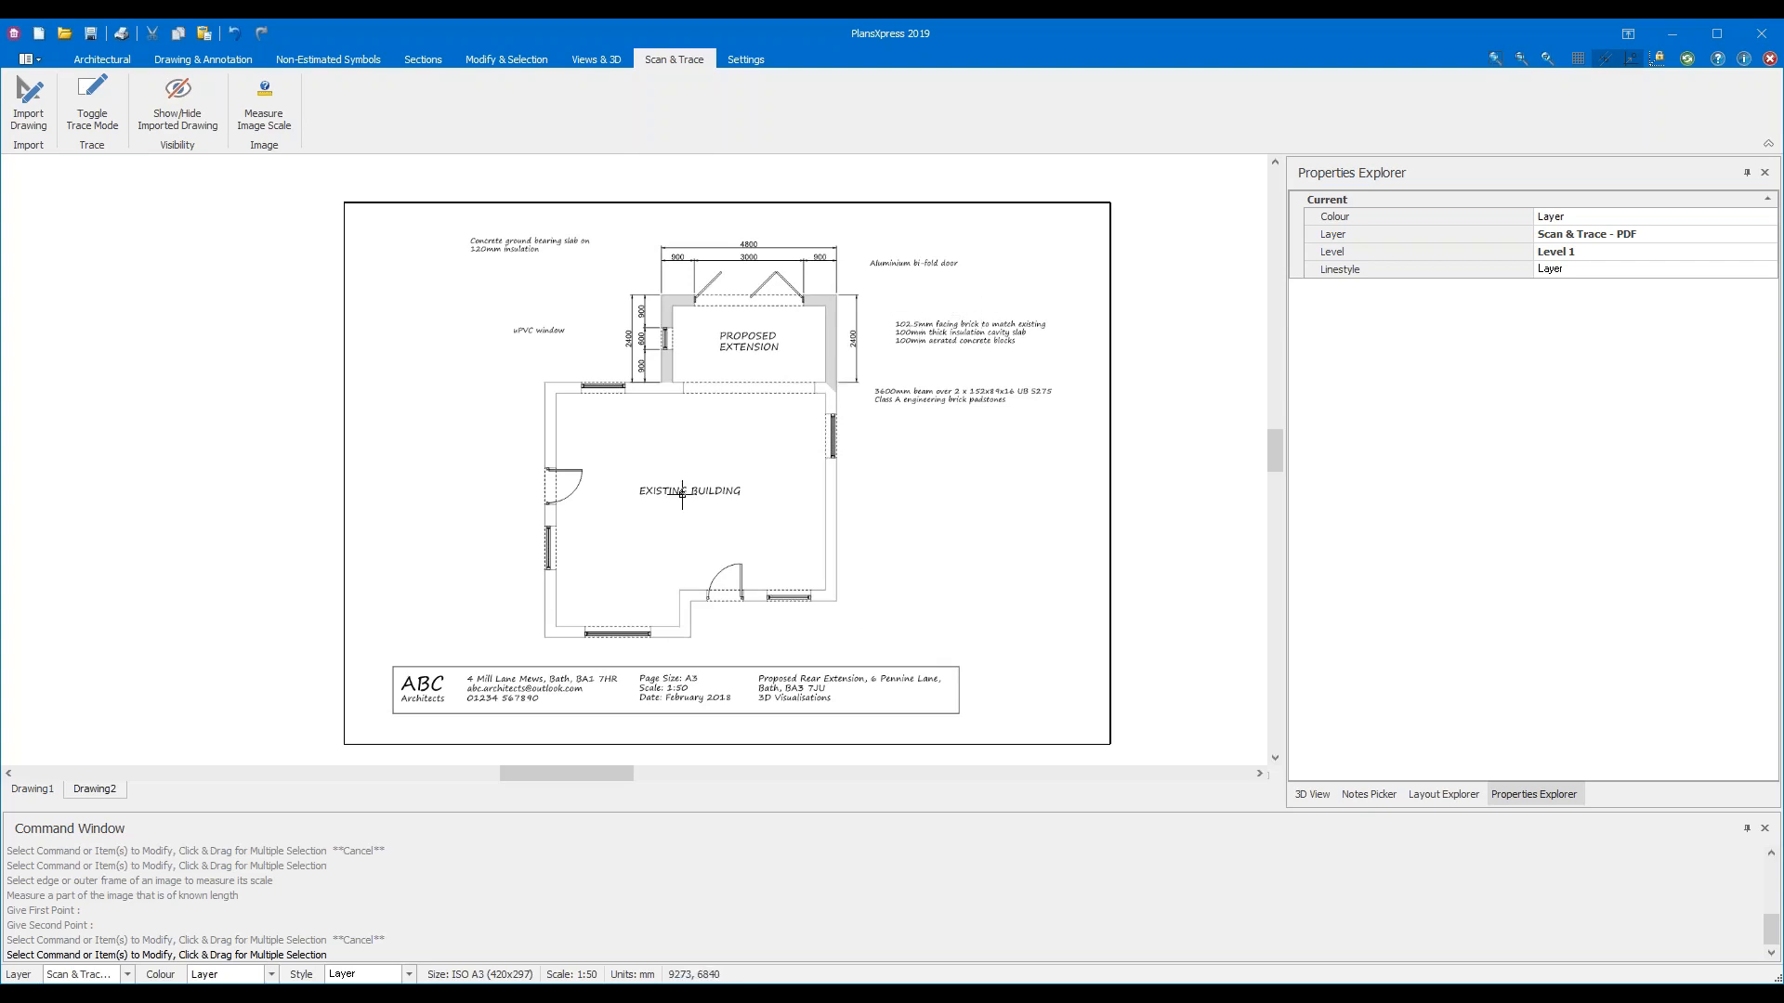
{"action": "scroll", "coordinate": [682, 495], "scroll_direction": "up", "scroll_amount": 6}
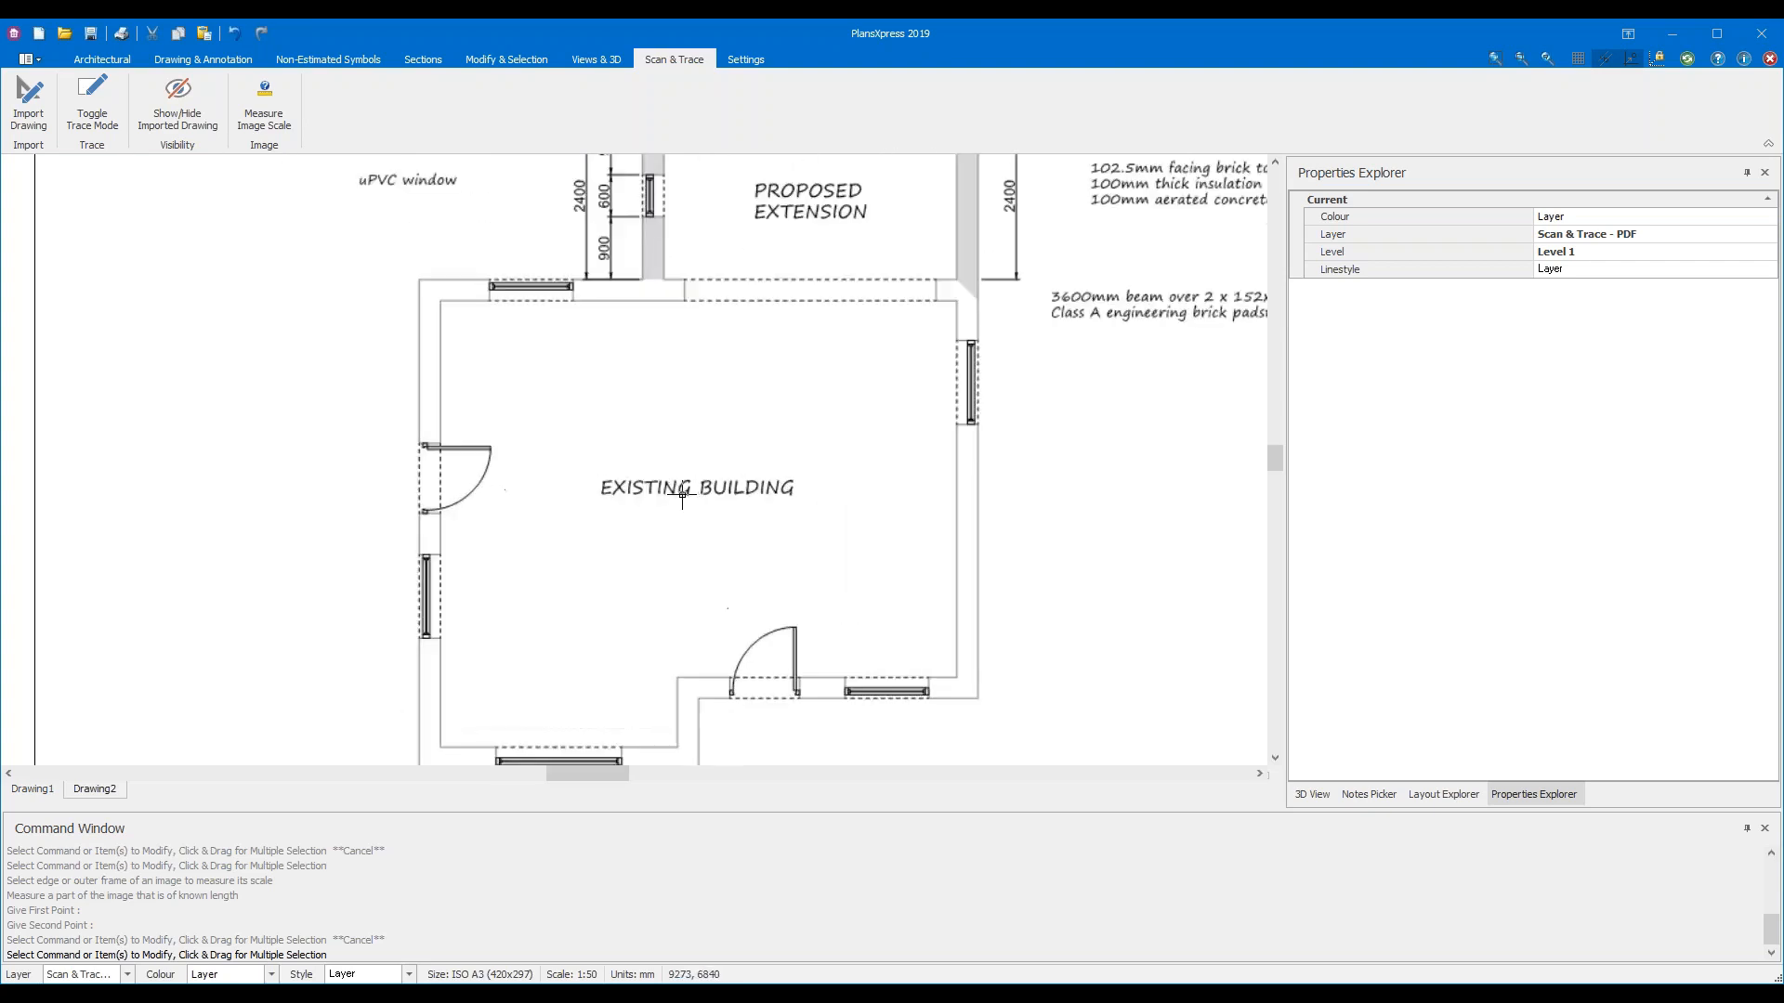
{"action": "scroll", "coordinate": [682, 495], "scroll_direction": "down", "scroll_amount": 8}
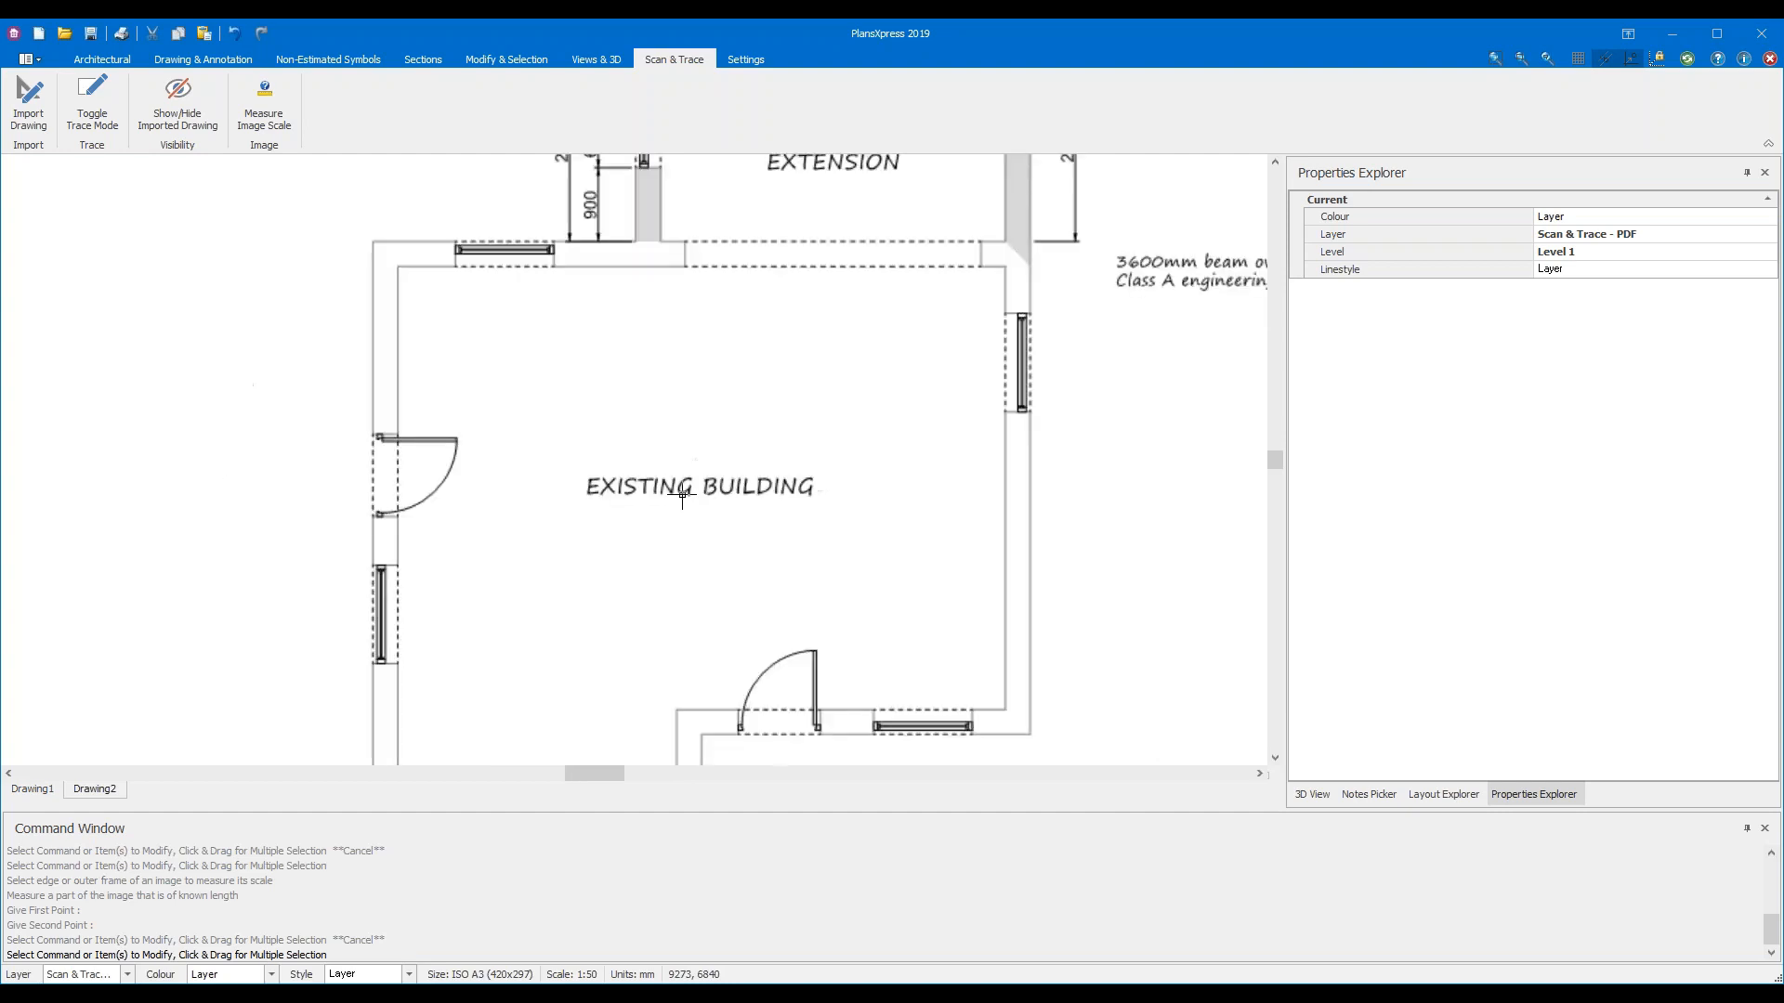
{"action": "scroll", "coordinate": [682, 495], "scroll_direction": "up", "scroll_amount": 1}
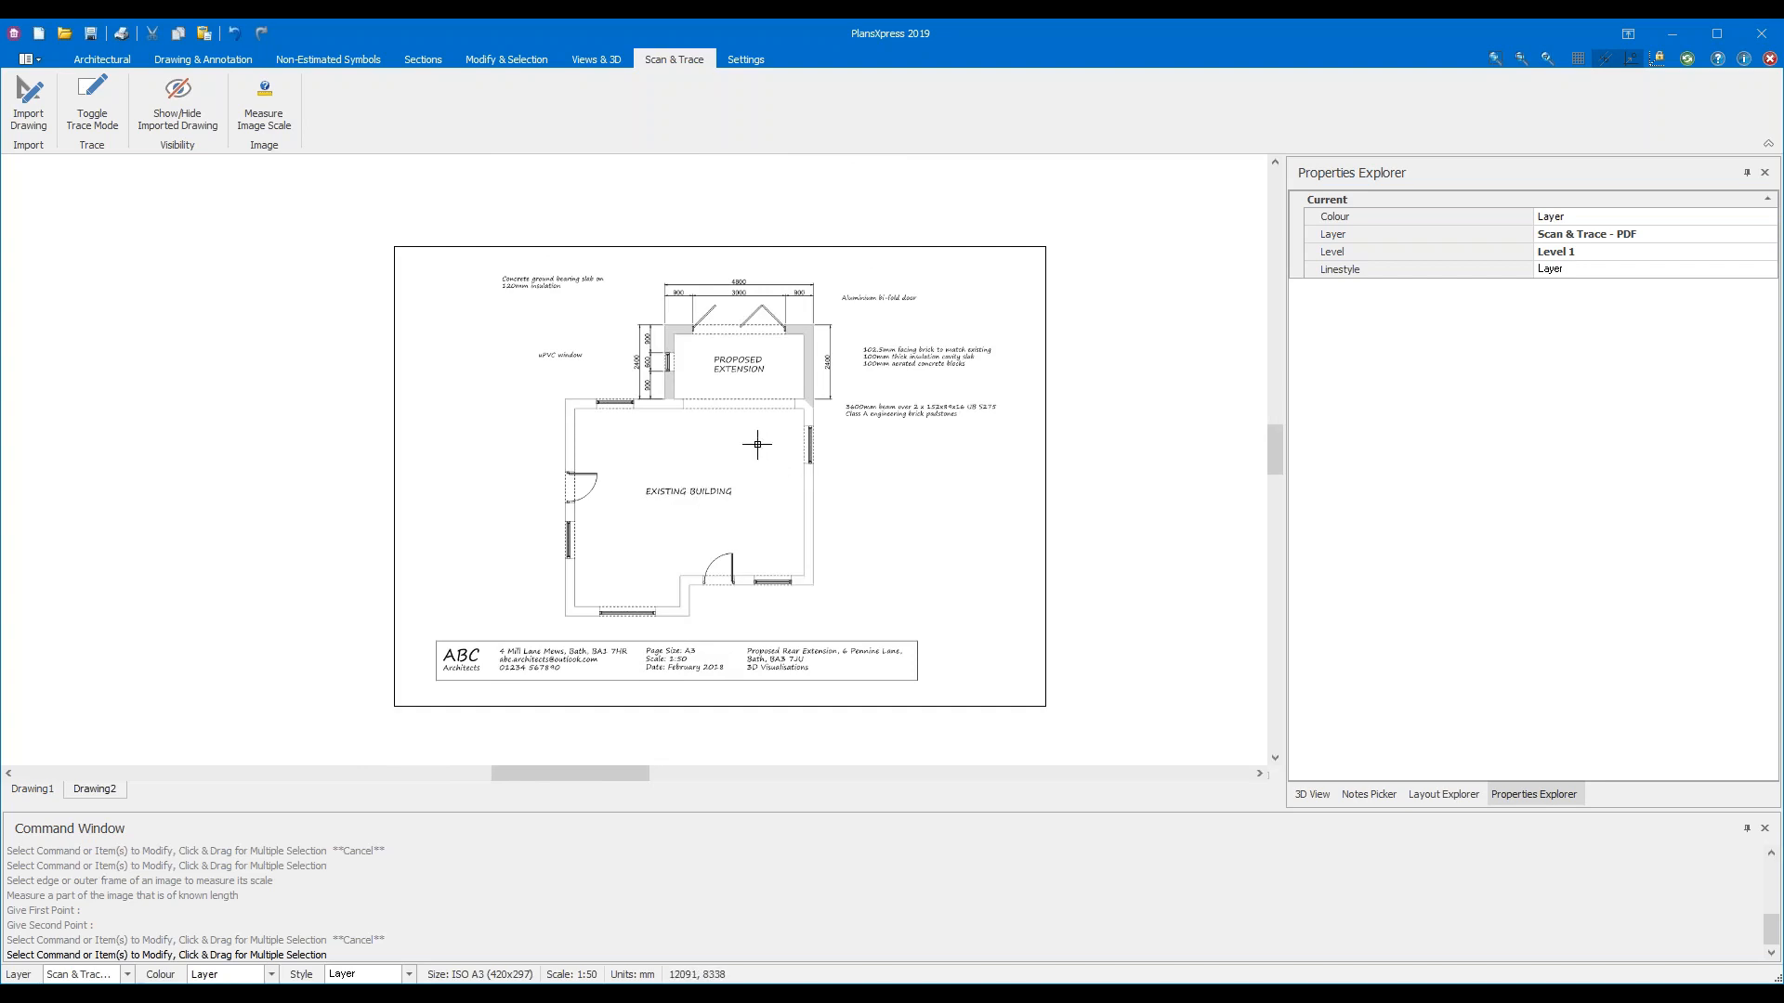
{"action": "mouse_move", "coordinate": [757, 445]}
{"action": "middle_mouse_down"}
{"action": "mouse_move", "coordinate": [678, 430]}
{"action": "mouse_move", "coordinate": [561, 486]}
{"action": "mouse_move", "coordinate": [700, 644]}
{"action": "mouse_move", "coordinate": [910, 490]}
{"action": "mouse_move", "coordinate": [685, 430]}
{"action": "mouse_move", "coordinate": [744, 347]}
{"action": "mouse_move", "coordinate": [698, 417]}
{"action": "middle_mouse_up"}
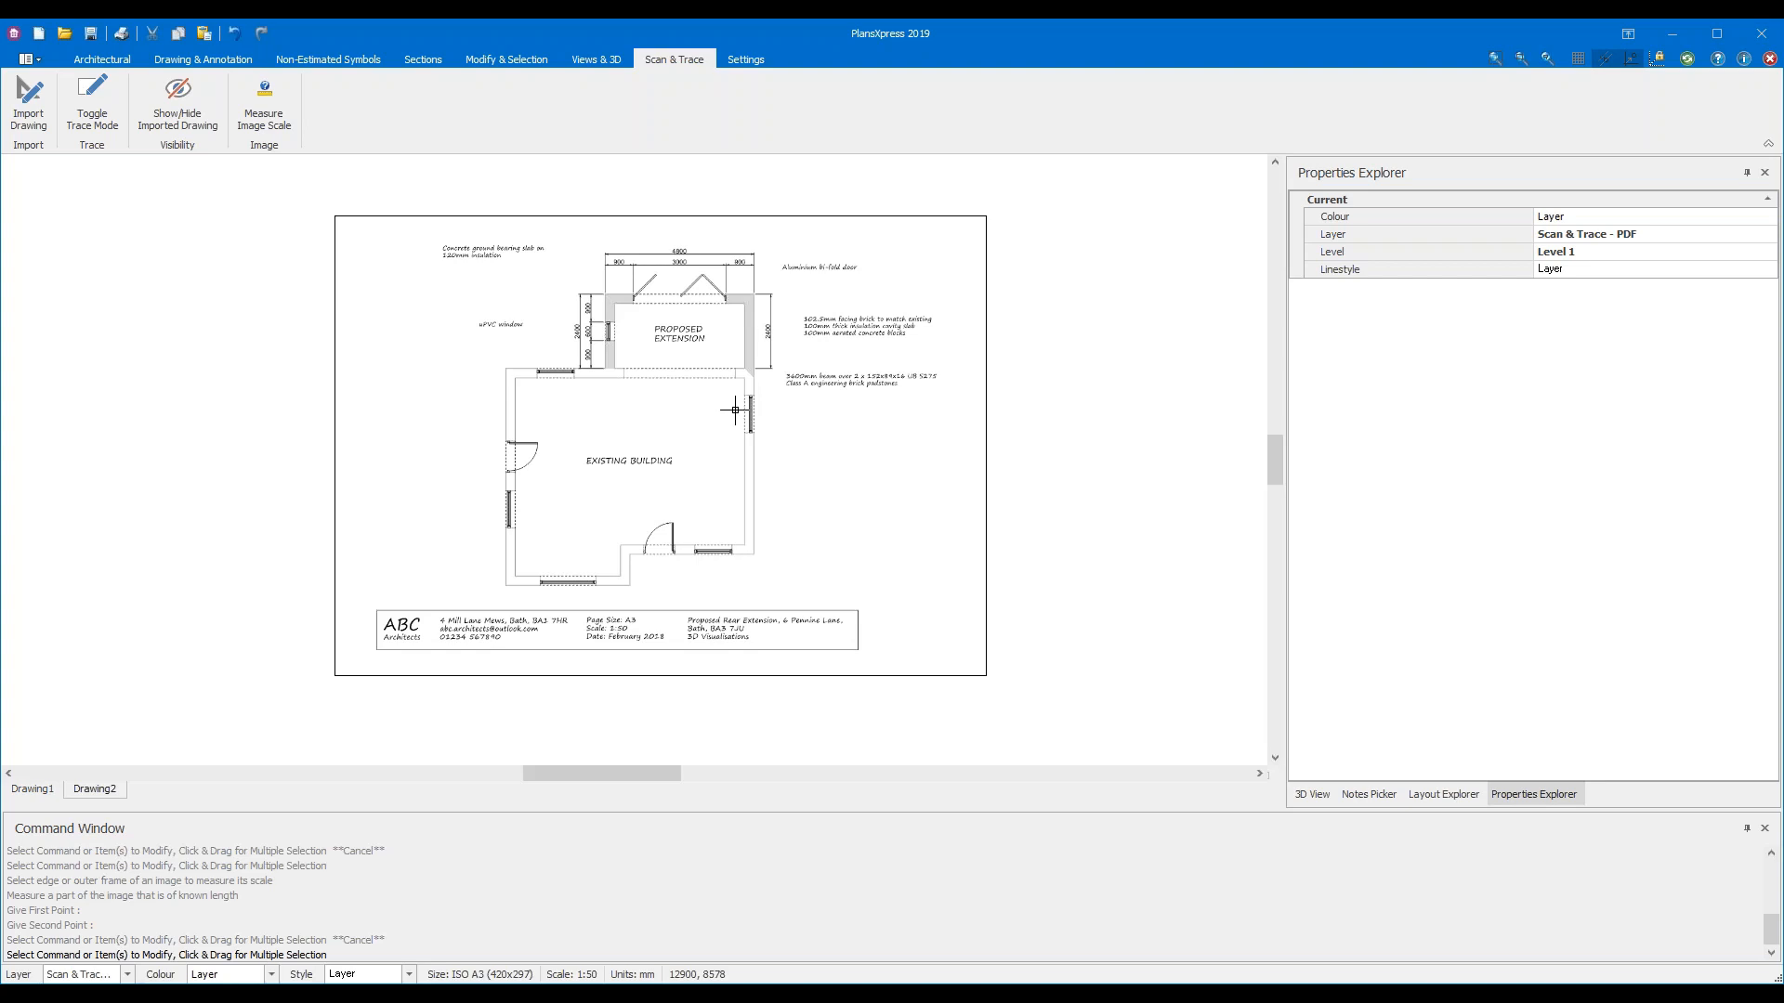
{"action": "left_click", "coordinate": [234, 63]}
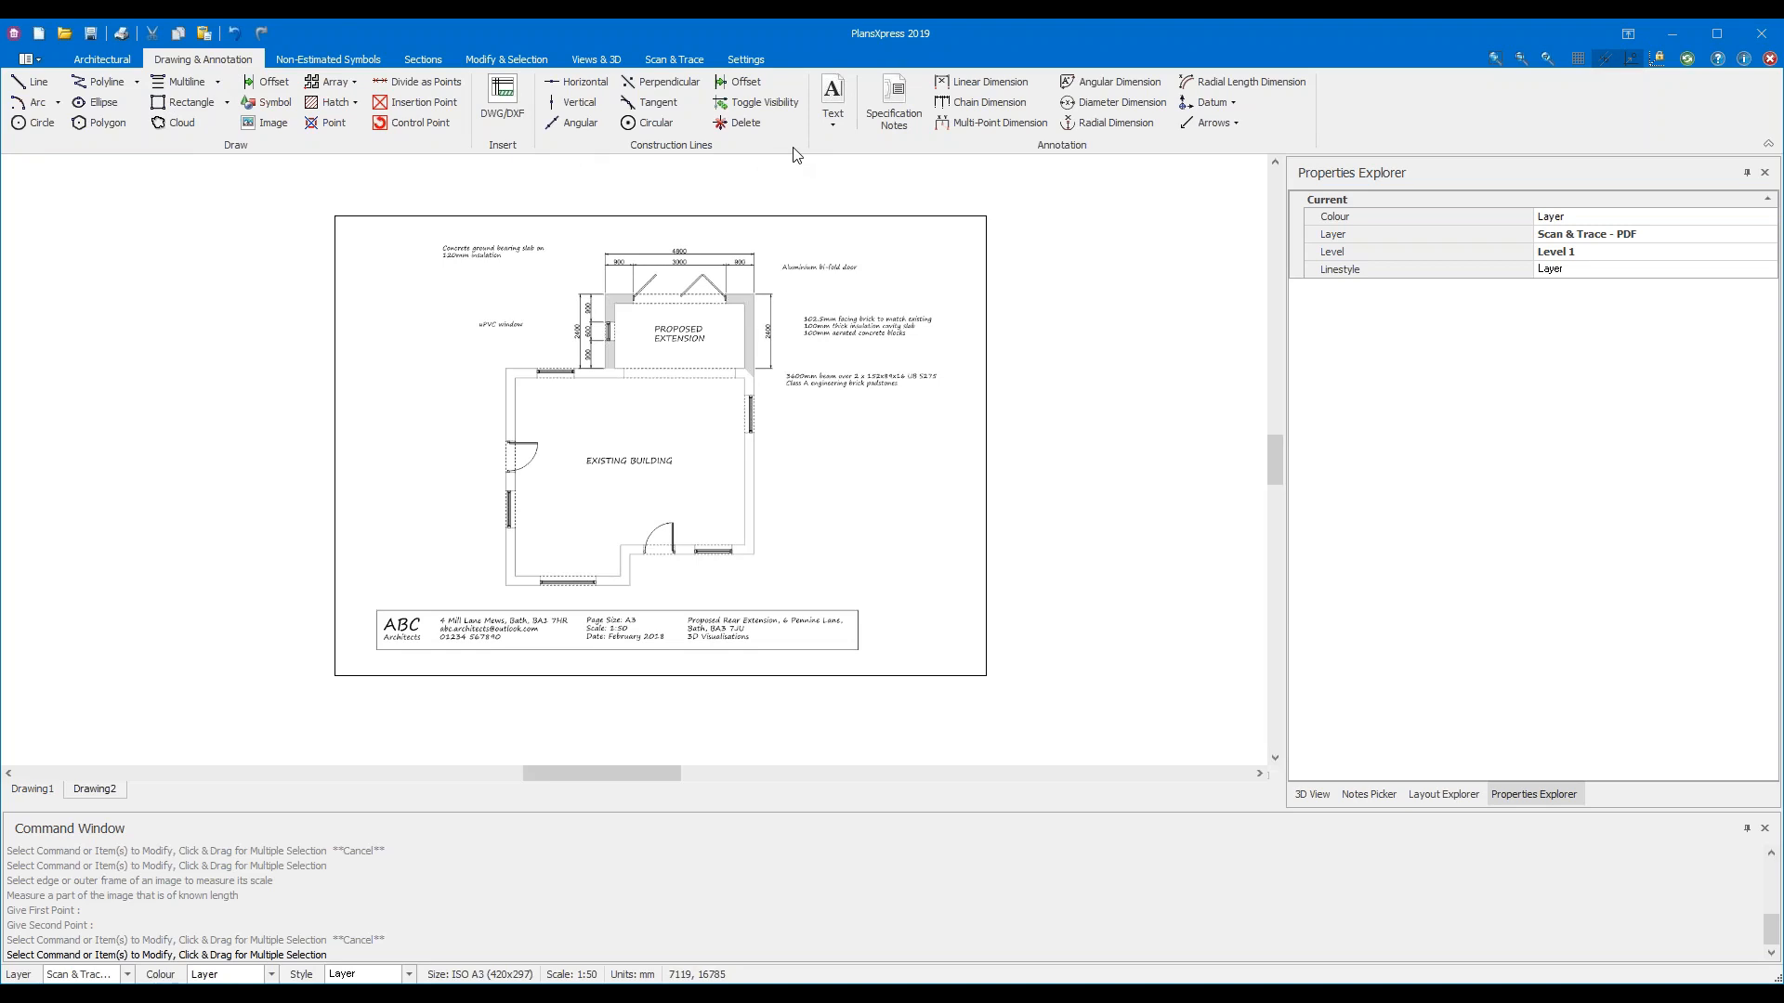
Start the Vertical construction line tool
{"action": "left_click", "coordinate": [593, 103]}
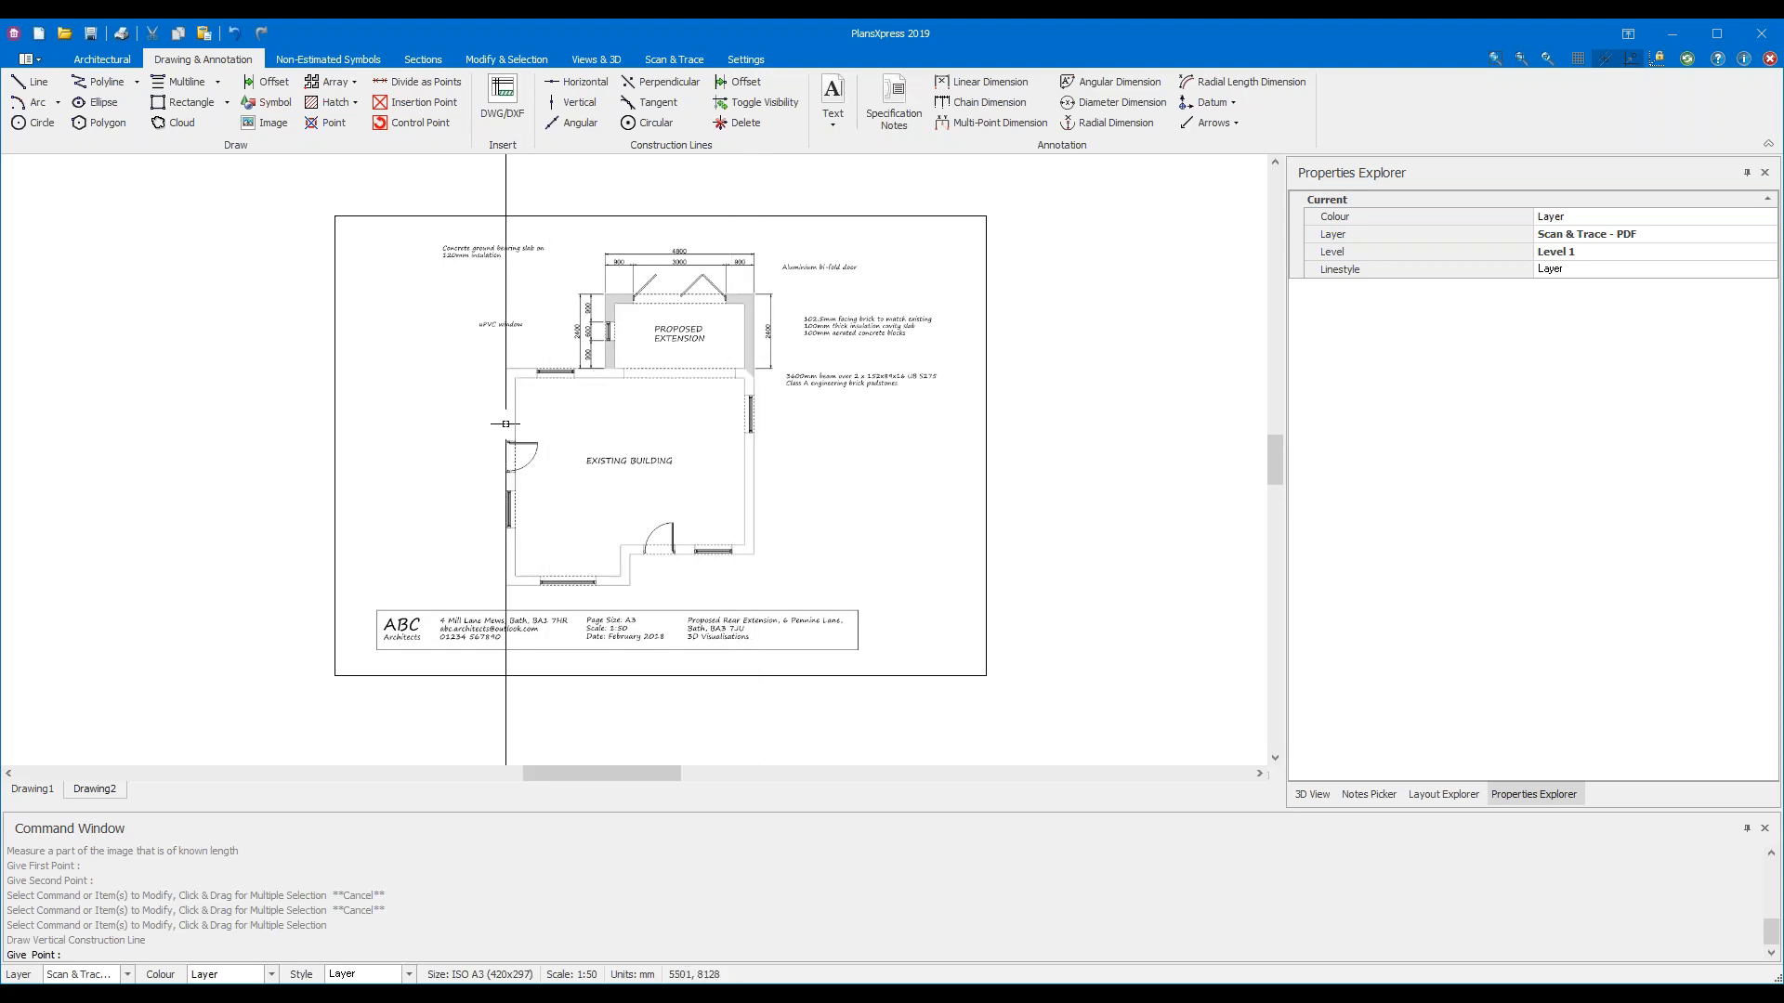
Place a vertical construction line on the existing building's outer left wall face
{"action": "scroll", "coordinate": [506, 424], "scroll_direction": "up", "scroll_amount": 3}
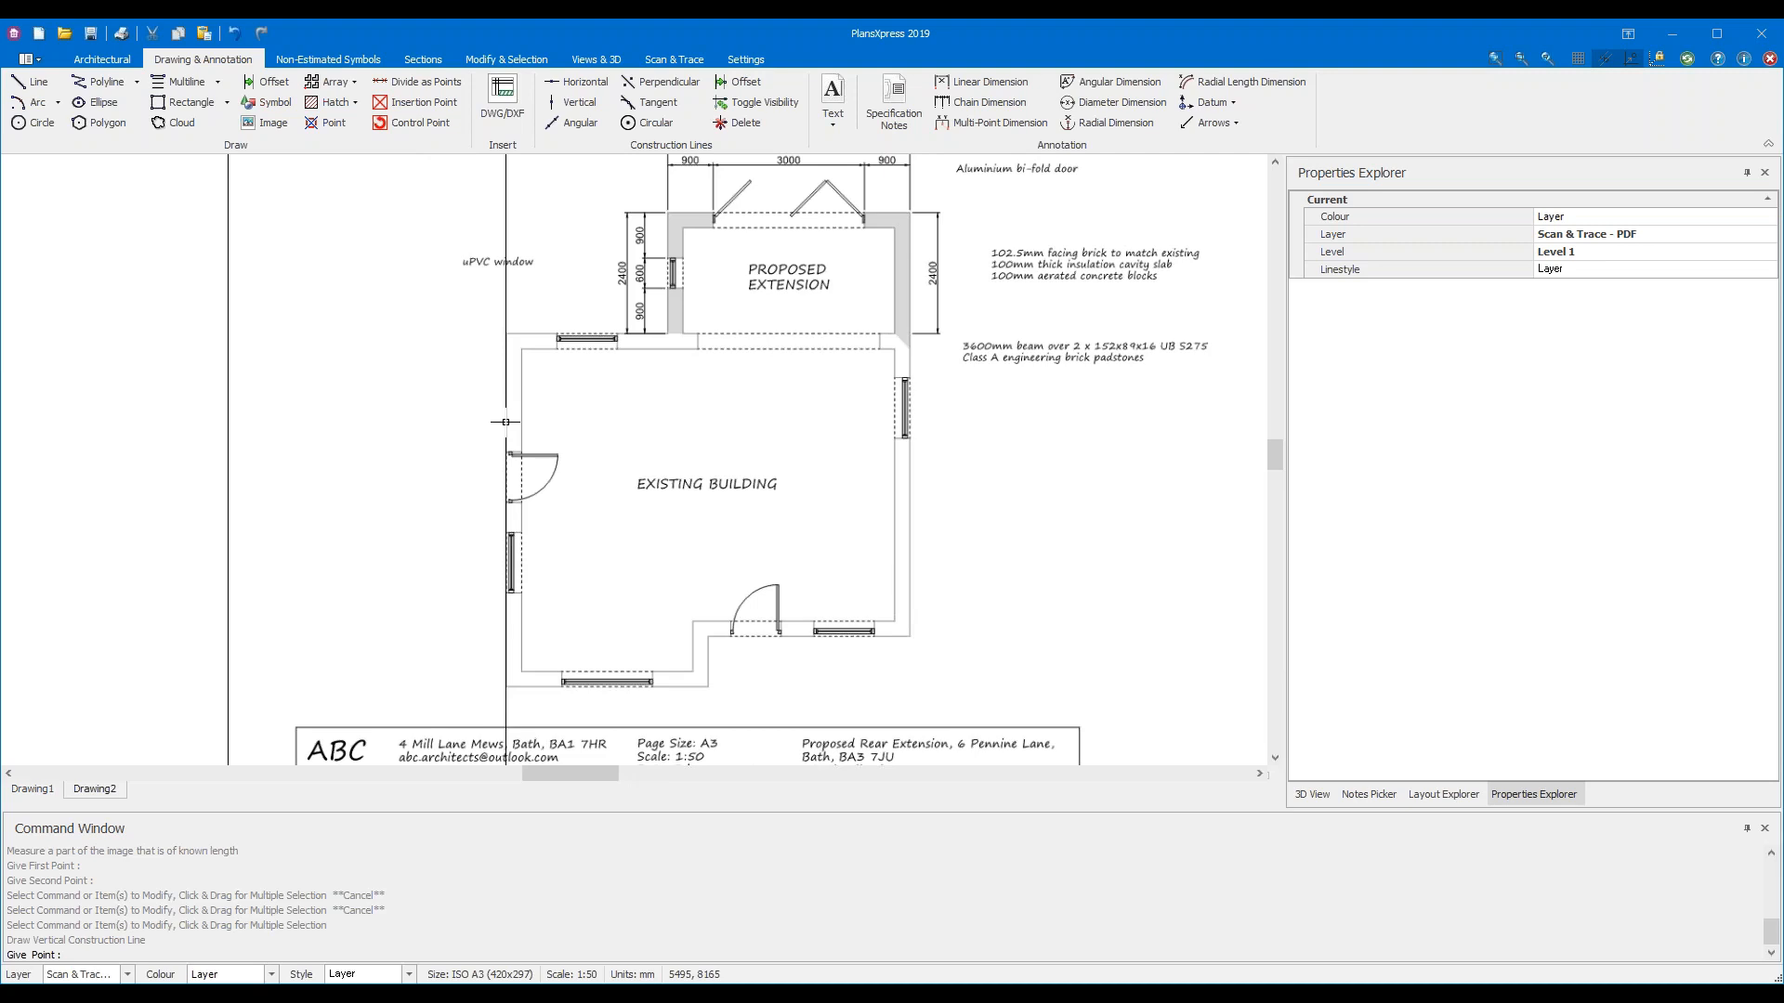
{"action": "scroll", "coordinate": [505, 421], "scroll_direction": "up", "scroll_amount": 5}
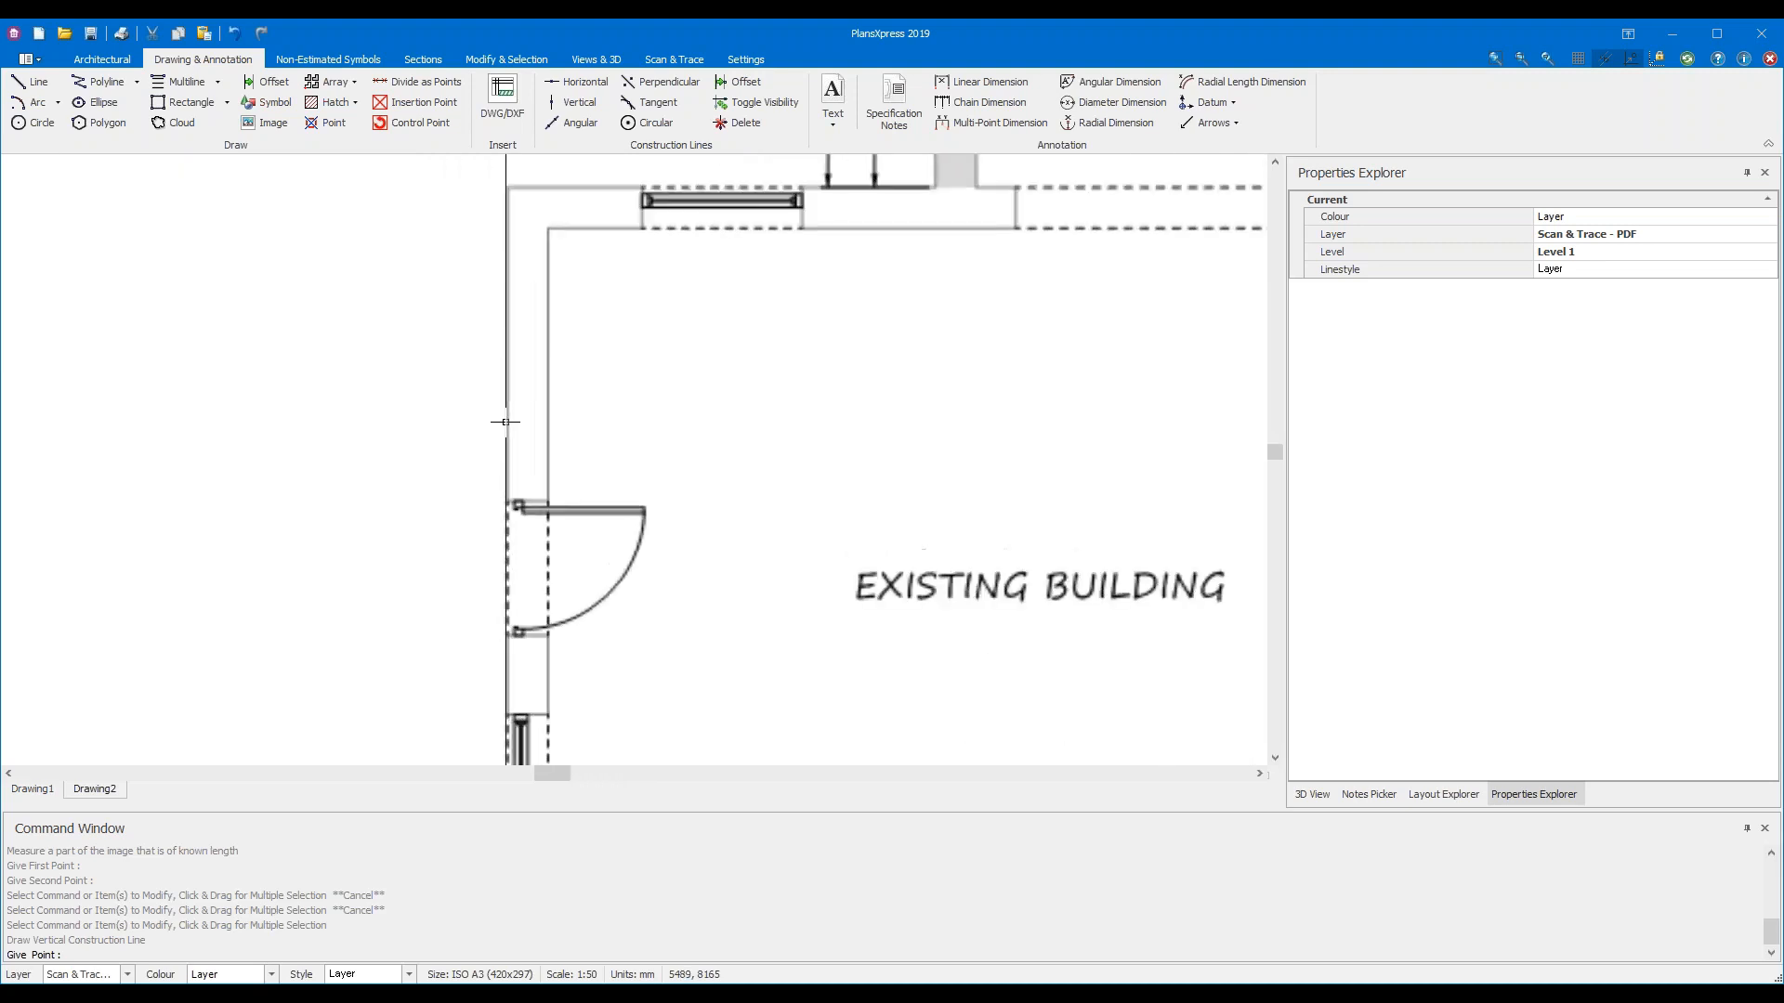
{"action": "scroll", "coordinate": [514, 398], "scroll_direction": "up", "scroll_amount": 3}
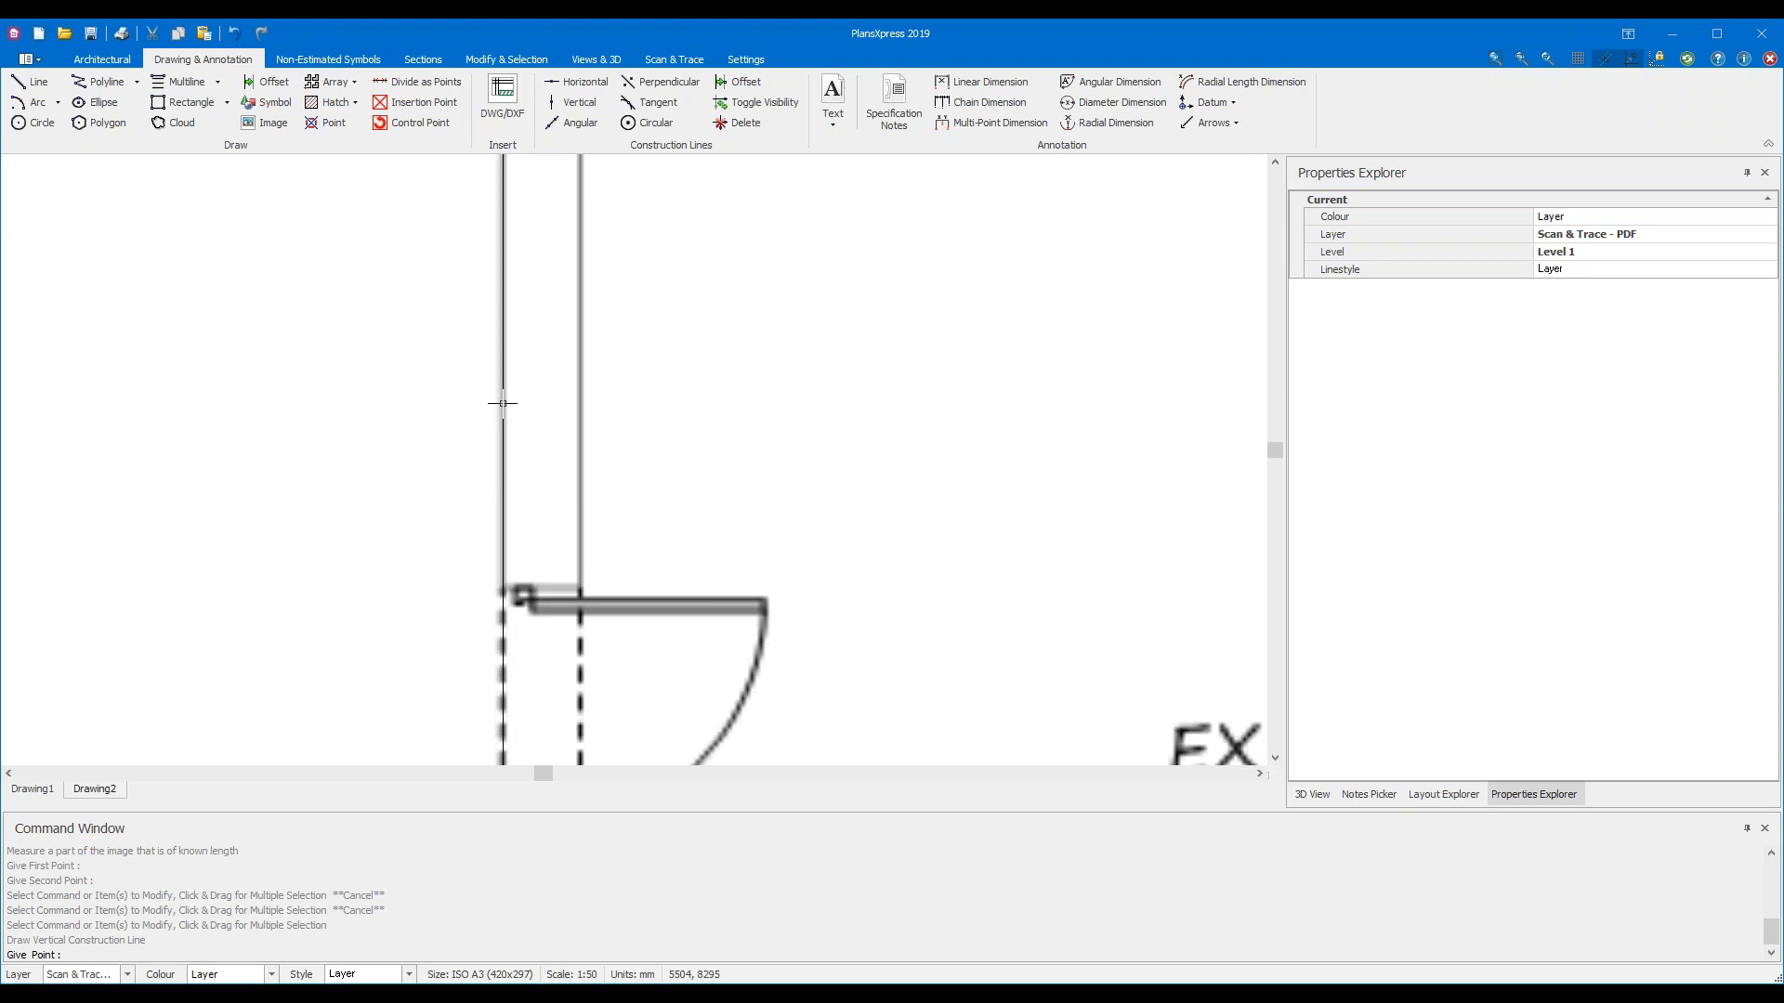
{"action": "left_click", "coordinate": [503, 403]}
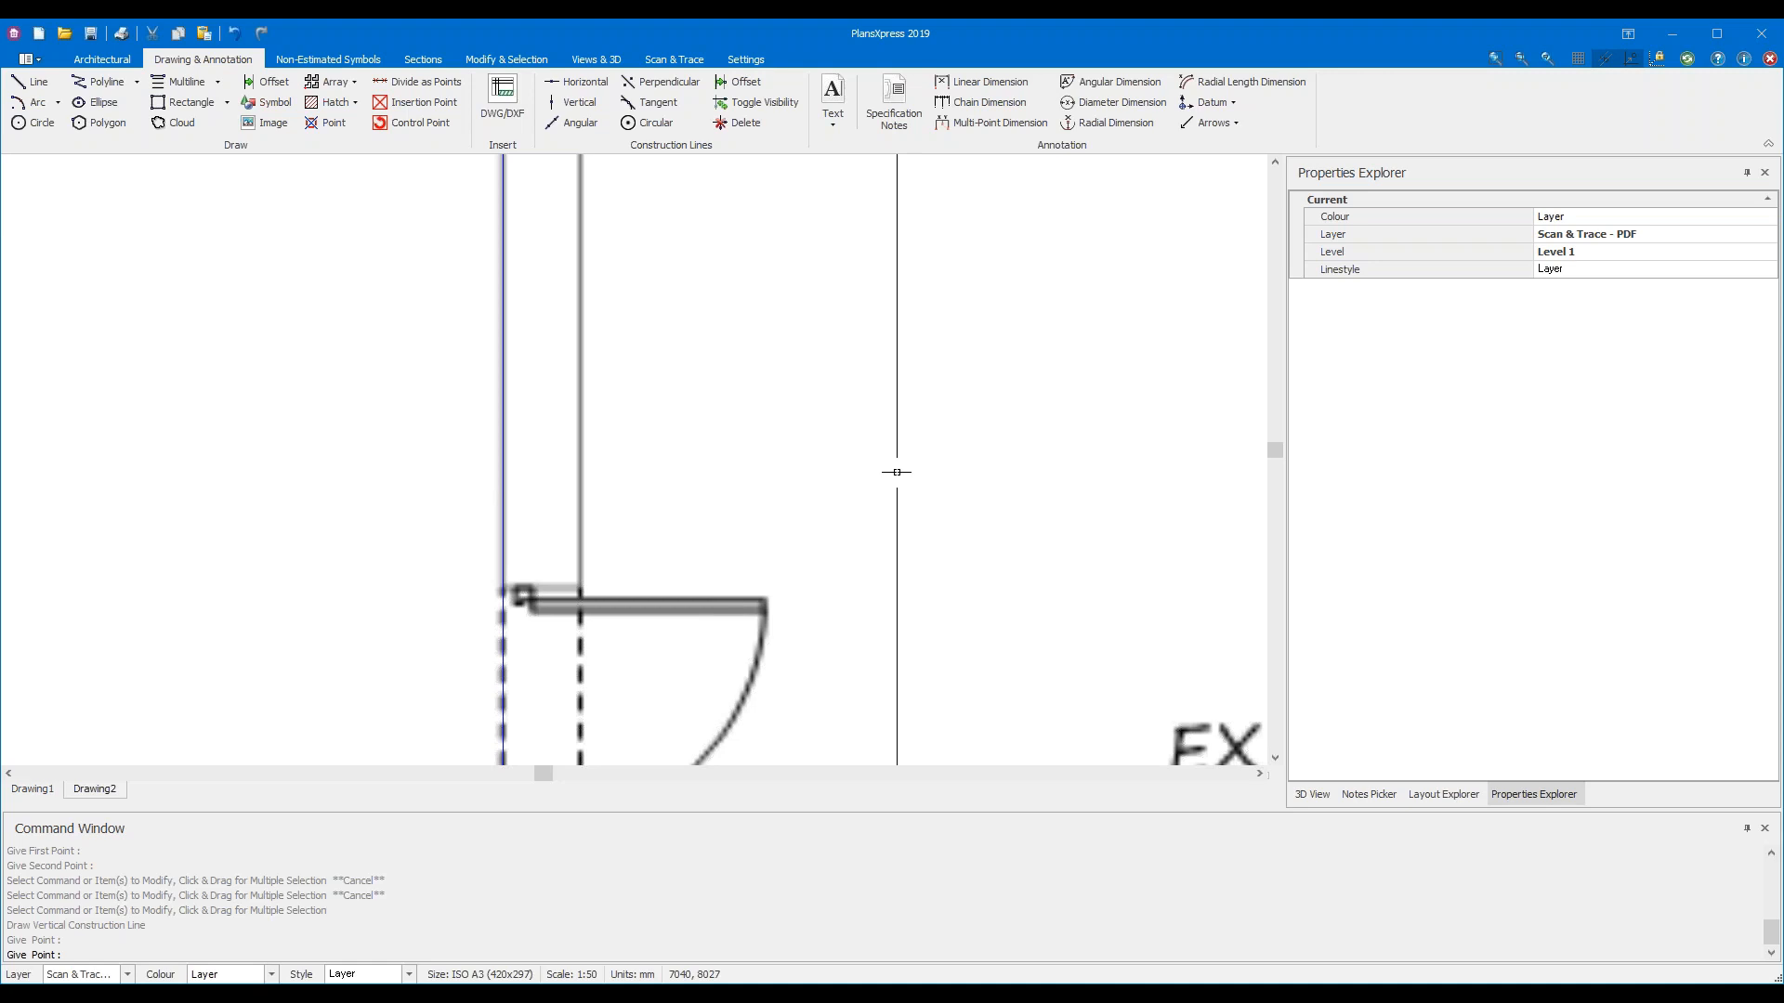
{"action": "scroll", "coordinate": [896, 472], "scroll_direction": "down", "scroll_amount": 3}
{"action": "mouse_move", "coordinate": [1131, 366]}
{"action": "middle_mouse_down"}
{"action": "mouse_move", "coordinate": [873, 657]}
{"action": "mouse_move", "coordinate": [775, 651]}
{"action": "middle_mouse_up"}
{"action": "scroll", "coordinate": [862, 520], "scroll_direction": "up", "scroll_amount": 2}
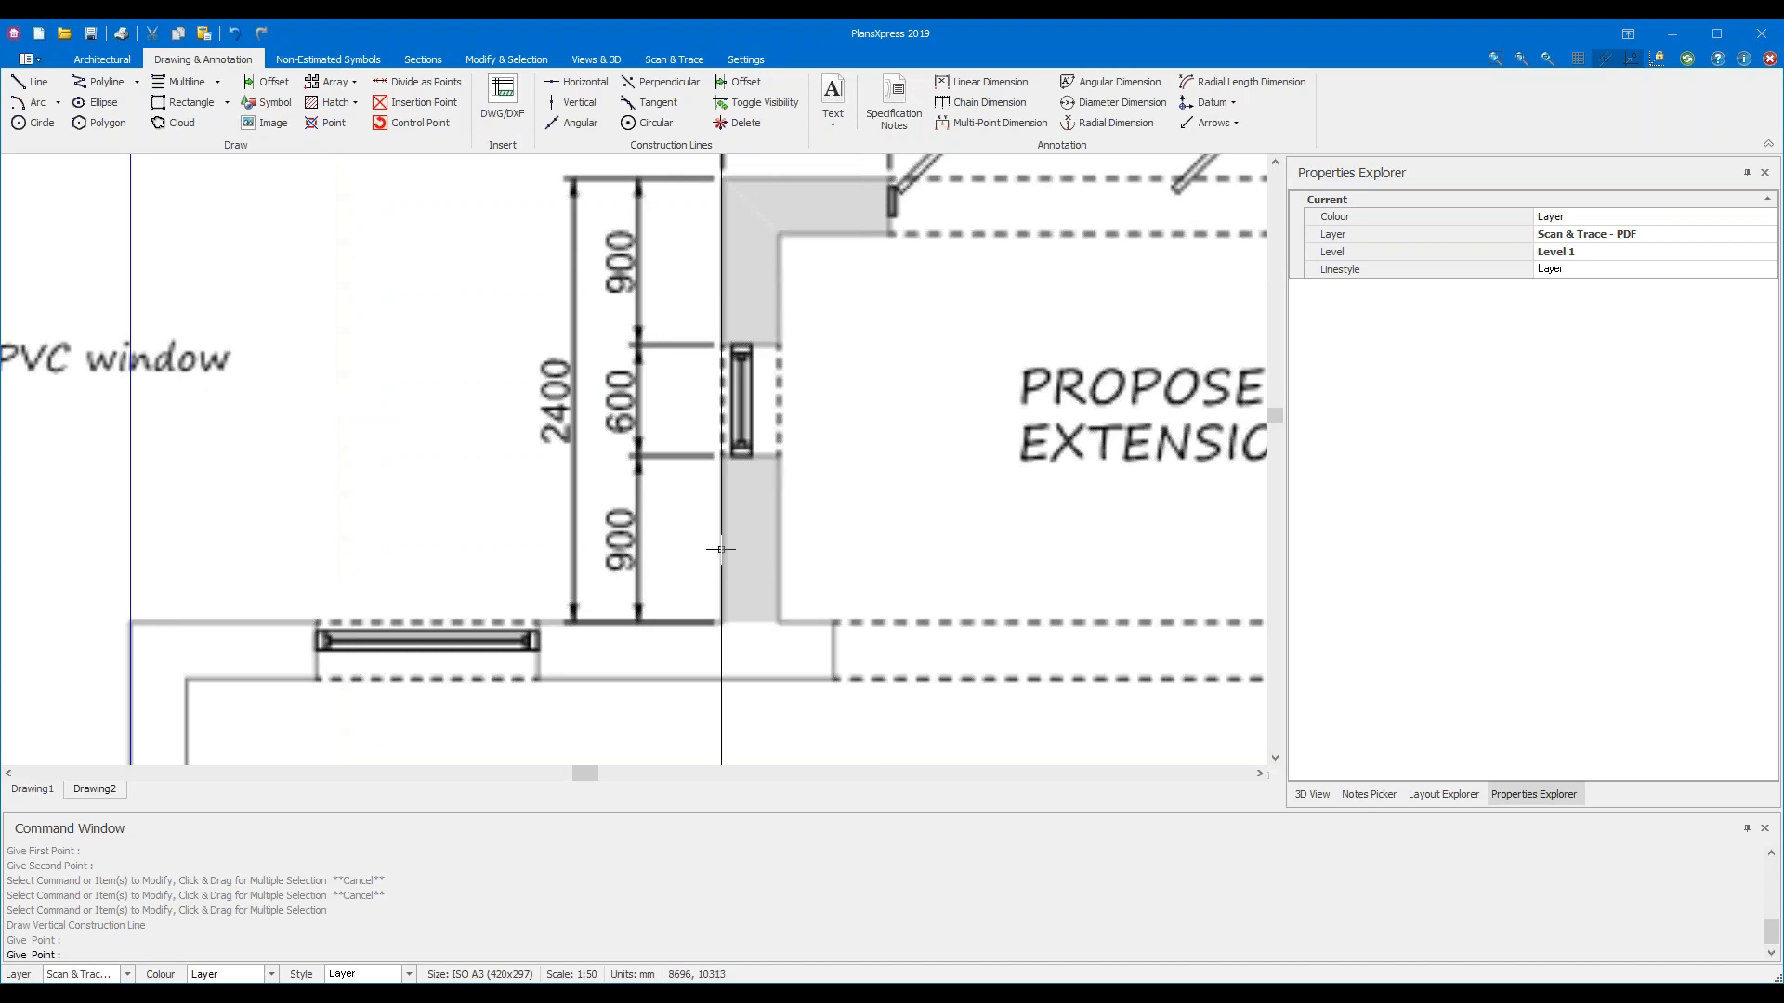
Place a vertical construction line on the extension's left outer wall face
{"action": "scroll", "coordinate": [341, 586], "scroll_direction": "down", "scroll_amount": 5}
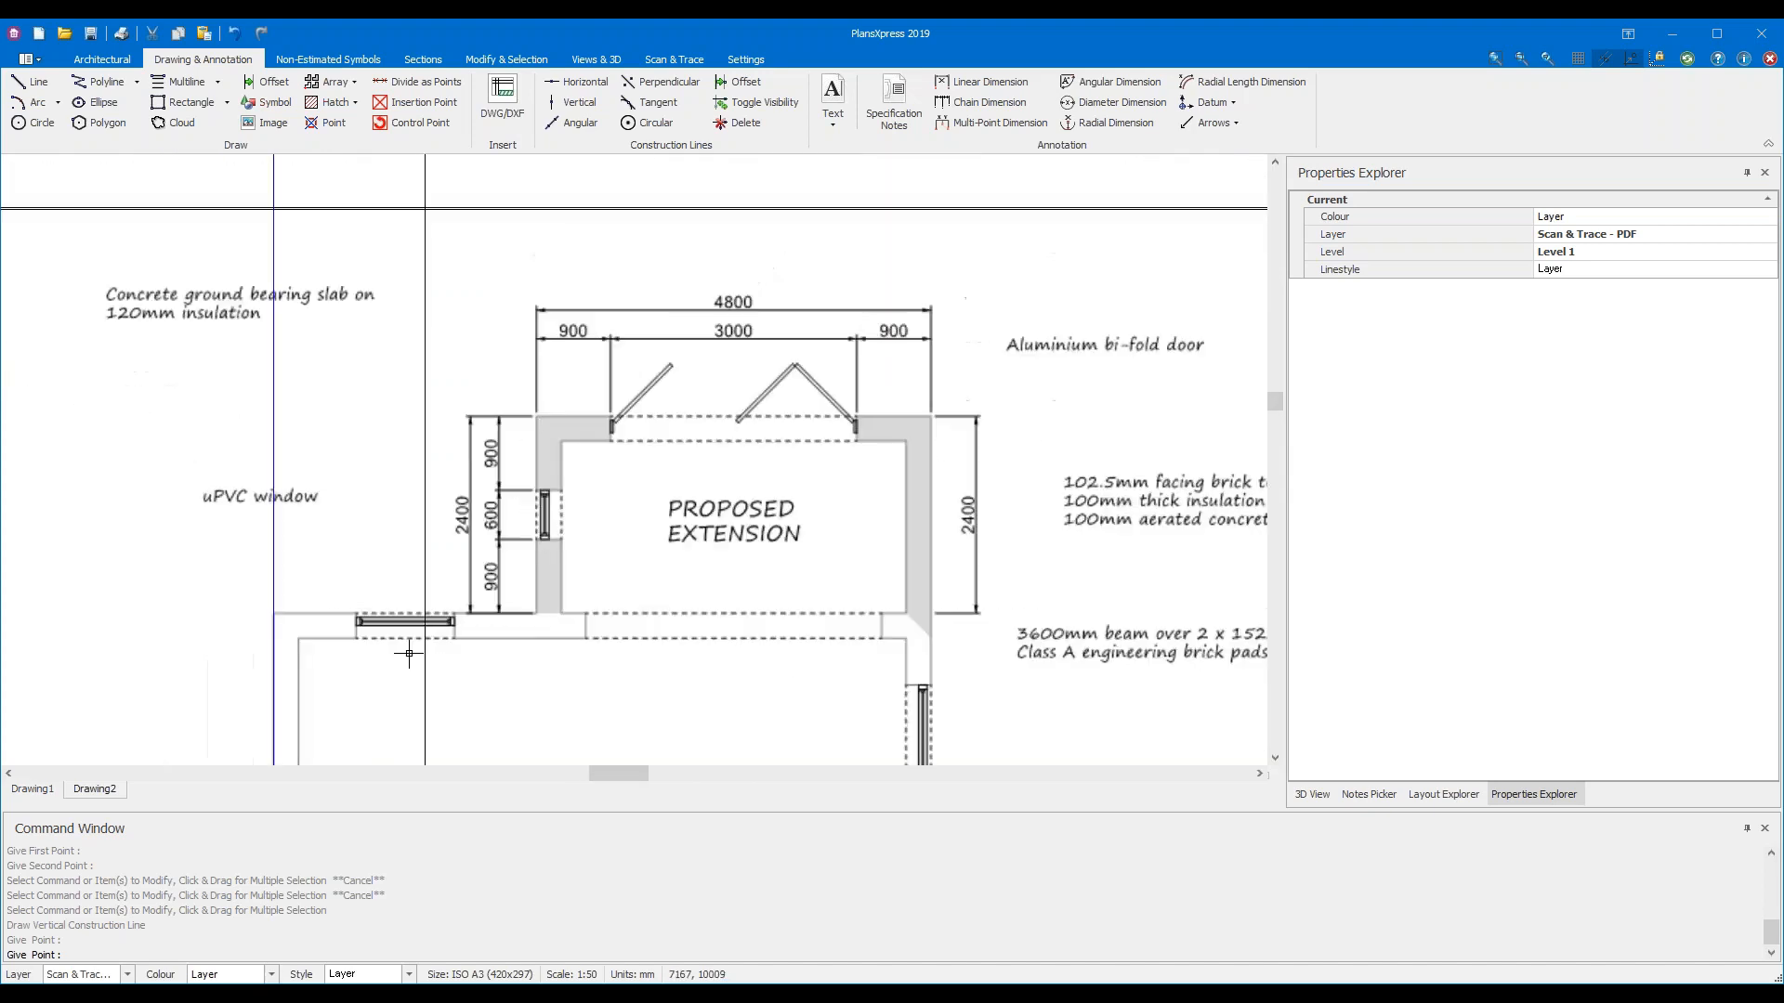
{"action": "scroll", "coordinate": [479, 534], "scroll_direction": "up", "scroll_amount": 1}
{"action": "mouse_move", "coordinate": [479, 534]}
{"action": "middle_mouse_down"}
{"action": "mouse_move", "coordinate": [490, 586]}
{"action": "mouse_move", "coordinate": [469, 454]}
{"action": "mouse_move", "coordinate": [411, 605]}
{"action": "mouse_move", "coordinate": [464, 650]}
{"action": "mouse_move", "coordinate": [404, 653]}
{"action": "middle_mouse_up"}
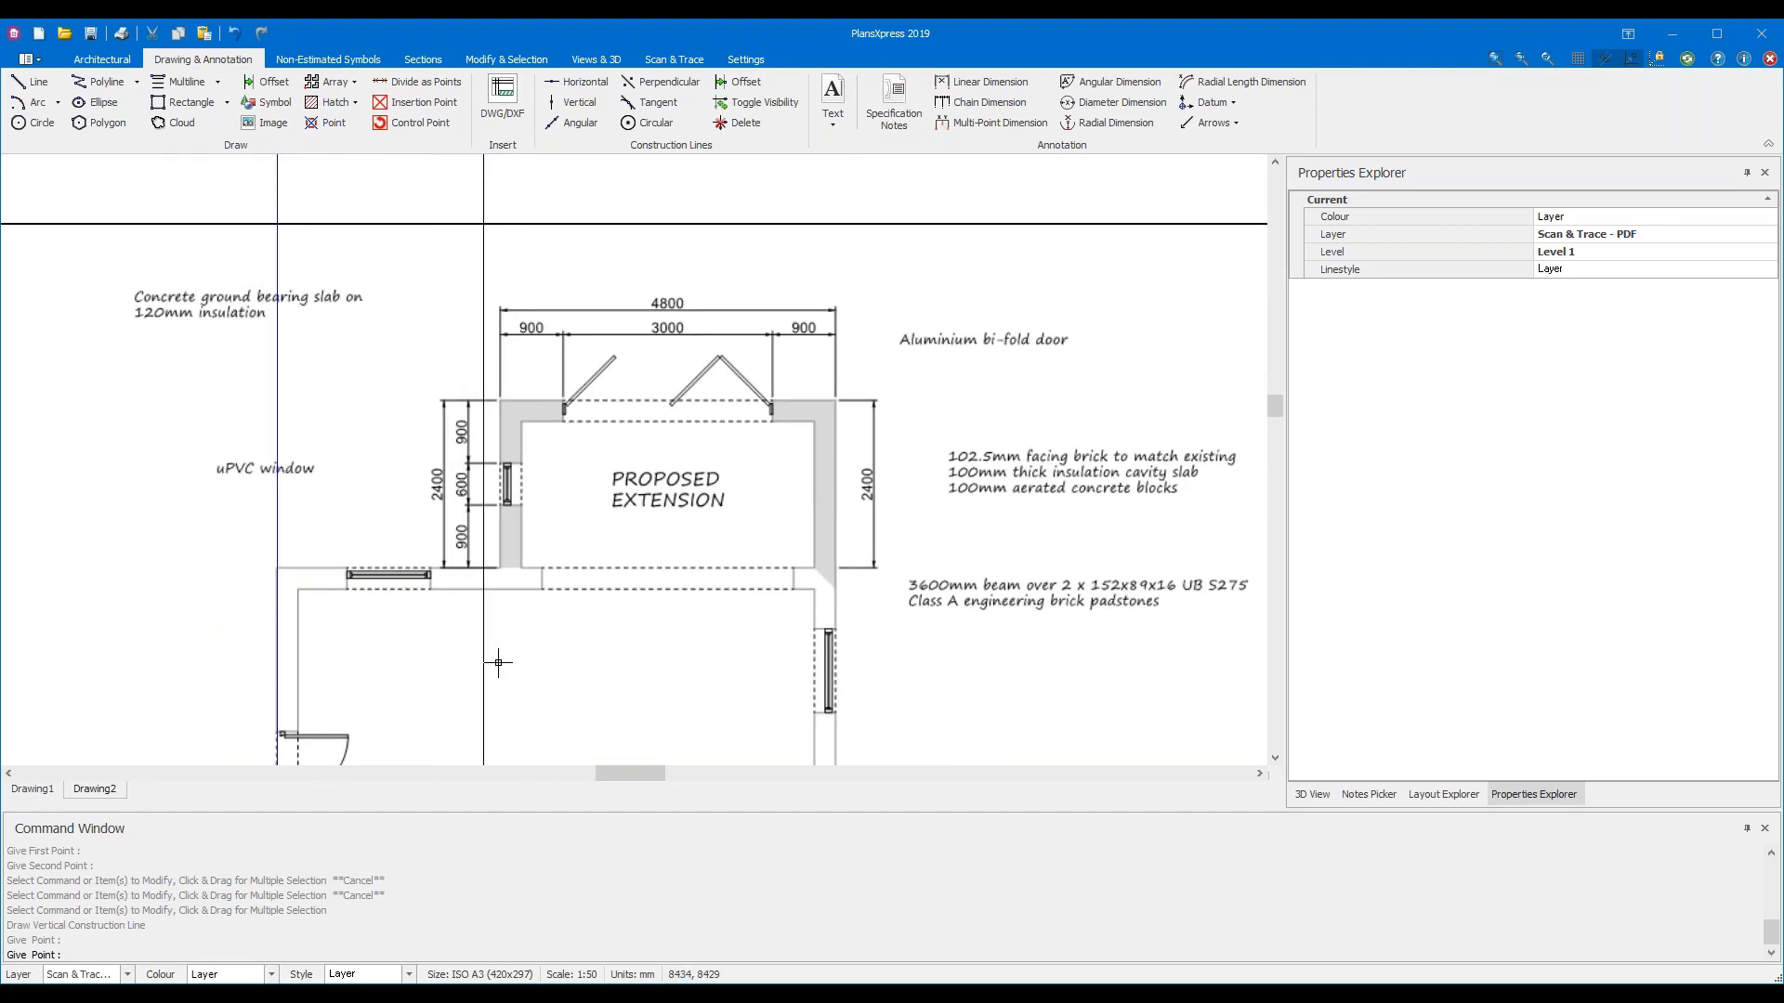
{"action": "scroll", "coordinate": [513, 705], "scroll_direction": "up", "scroll_amount": 5}
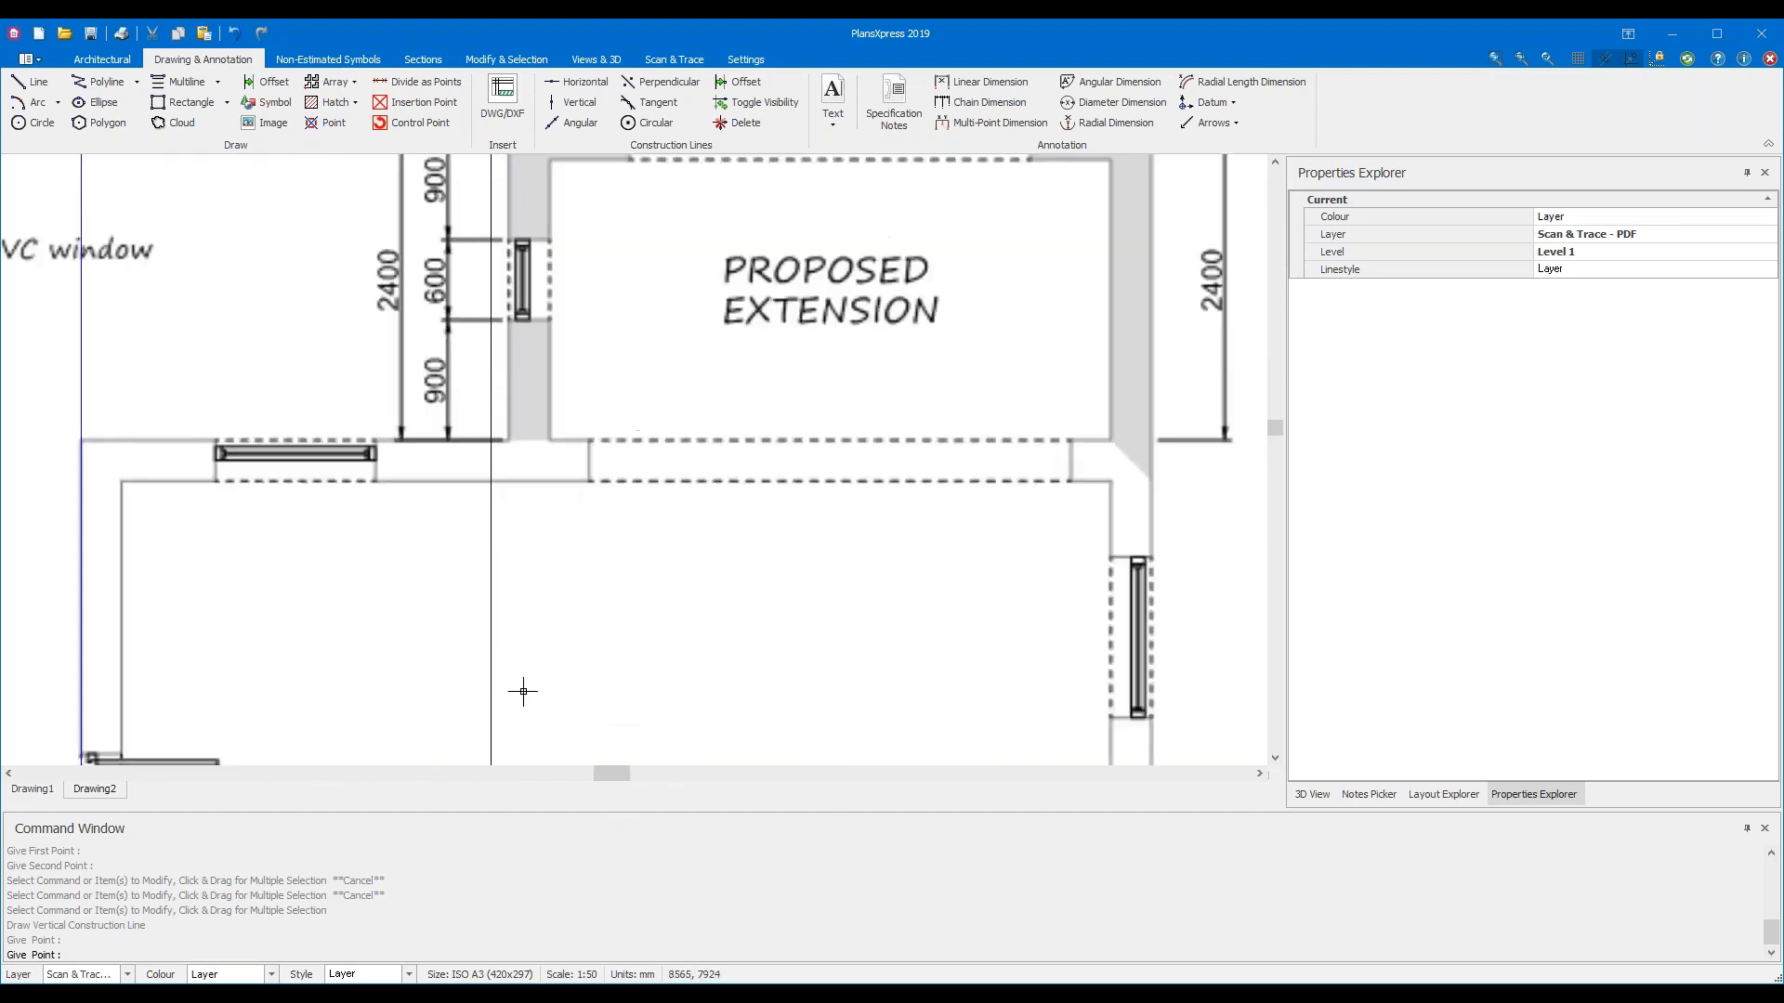
{"action": "middle_click_drag", "start_coordinate": [752, 569], "coordinate": [772, 828]}
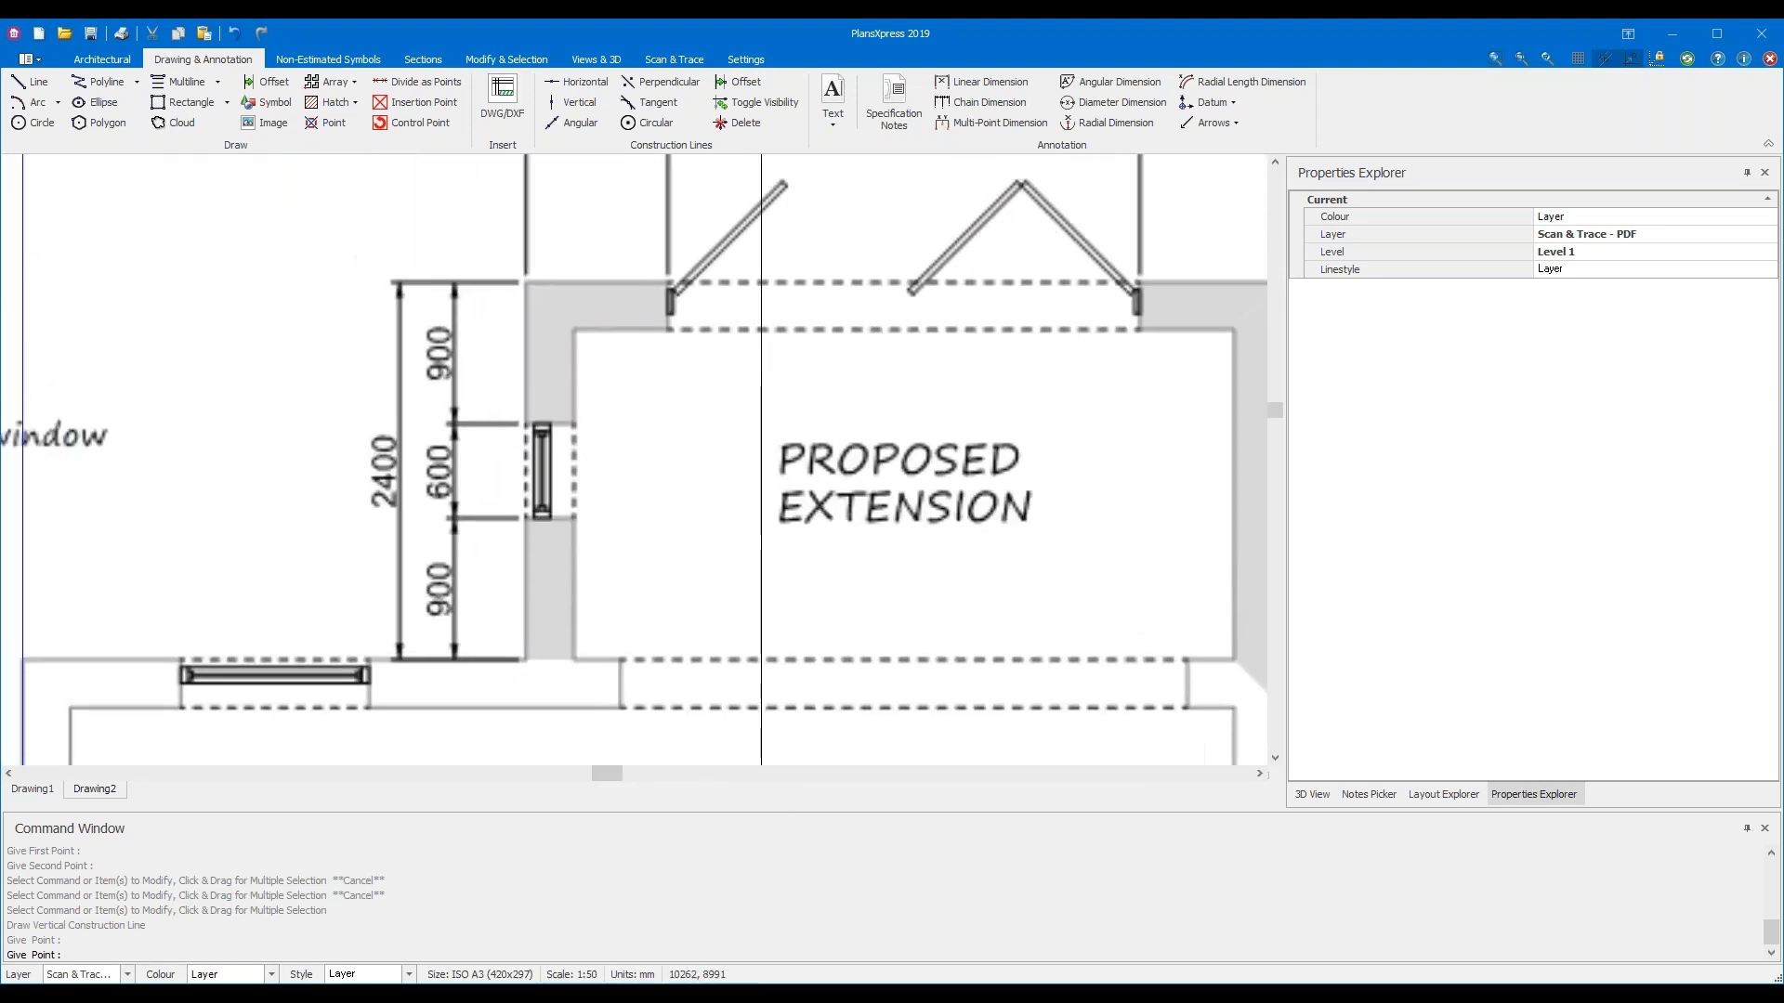
{"action": "left_click", "coordinate": [523, 569]}
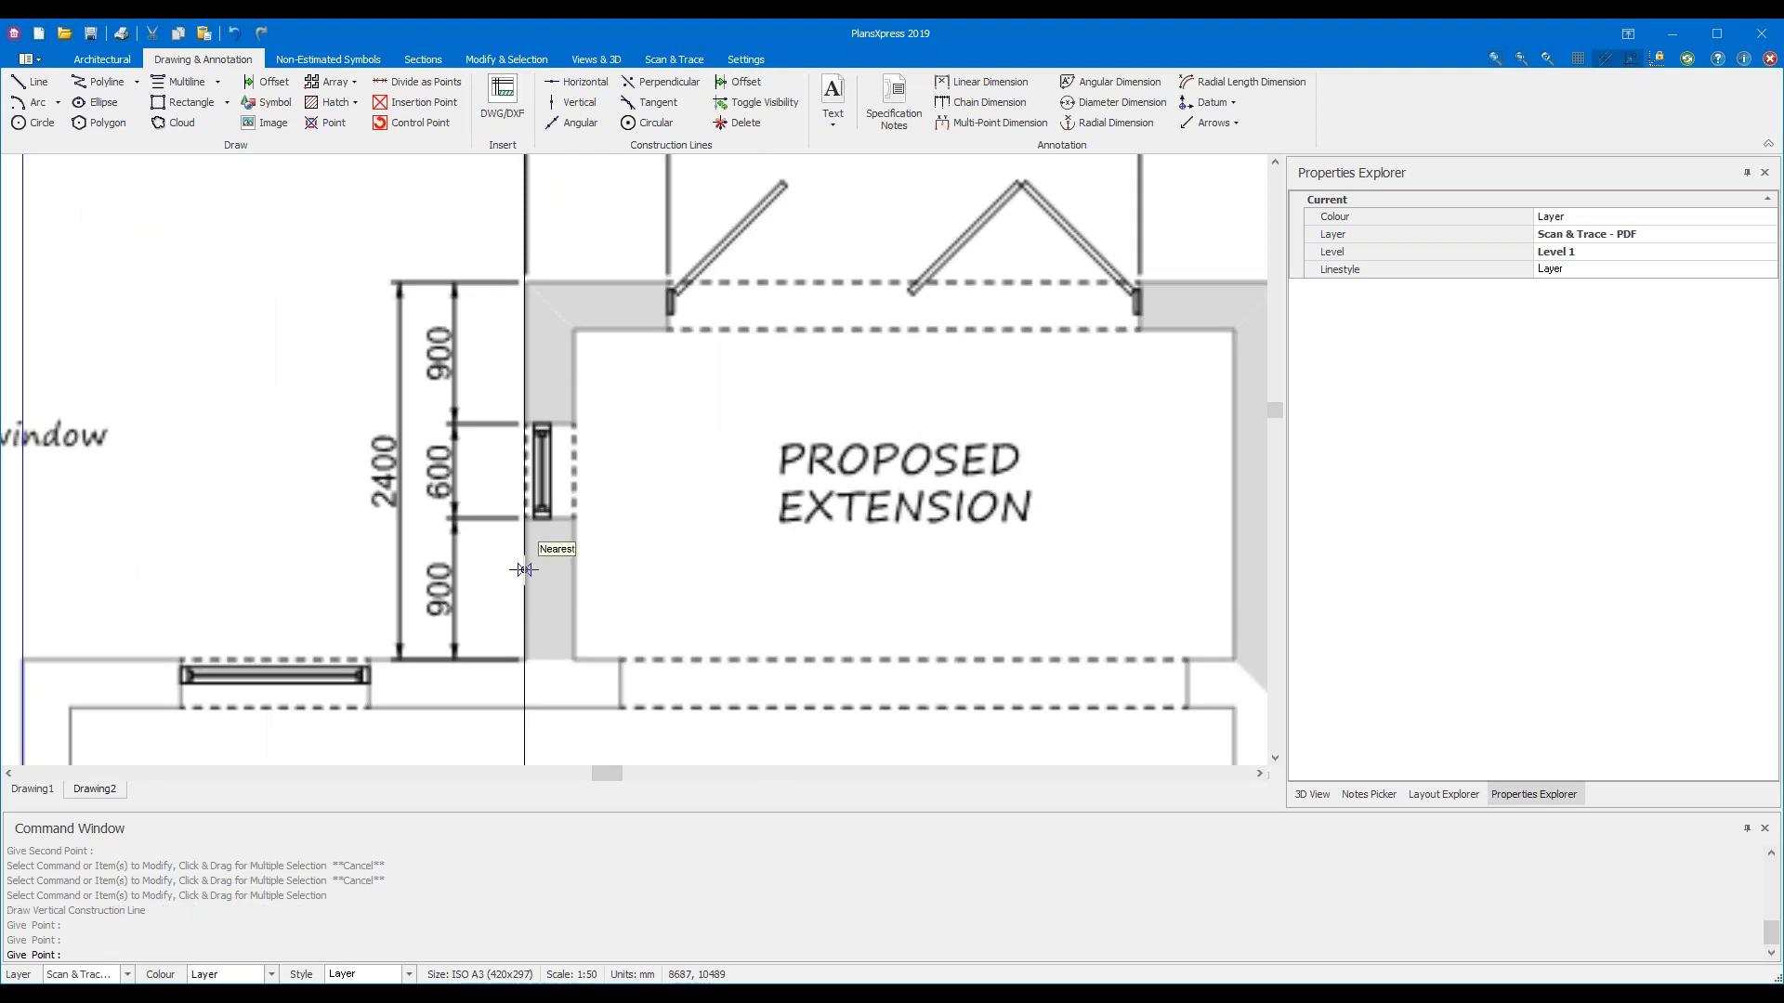
Add vertical lines on the extension's right outer wall face and left of the plan, then end the command
{"action": "scroll", "coordinate": [739, 693], "scroll_direction": "down", "scroll_amount": 2}
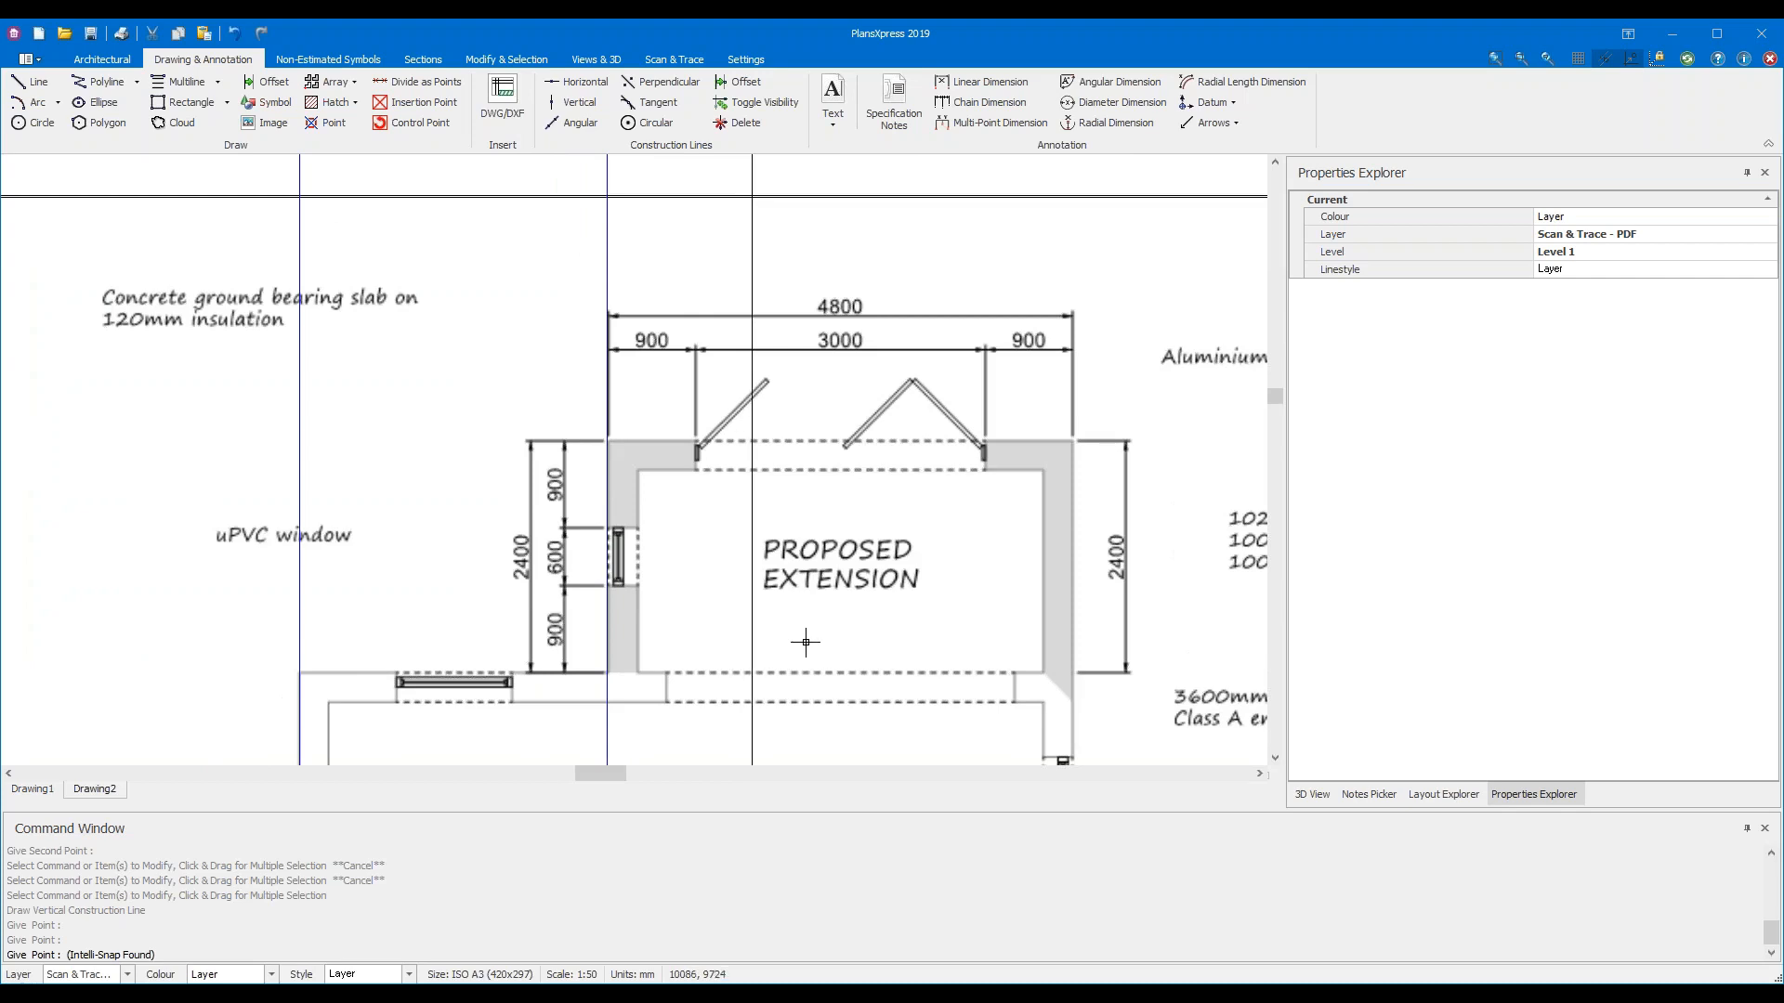
{"action": "mouse_move", "coordinate": [985, 600]}
{"action": "middle_mouse_down"}
{"action": "mouse_move", "coordinate": [733, 421]}
{"action": "mouse_move", "coordinate": [678, 349]}
{"action": "mouse_move", "coordinate": [947, 708]}
{"action": "middle_mouse_up"}
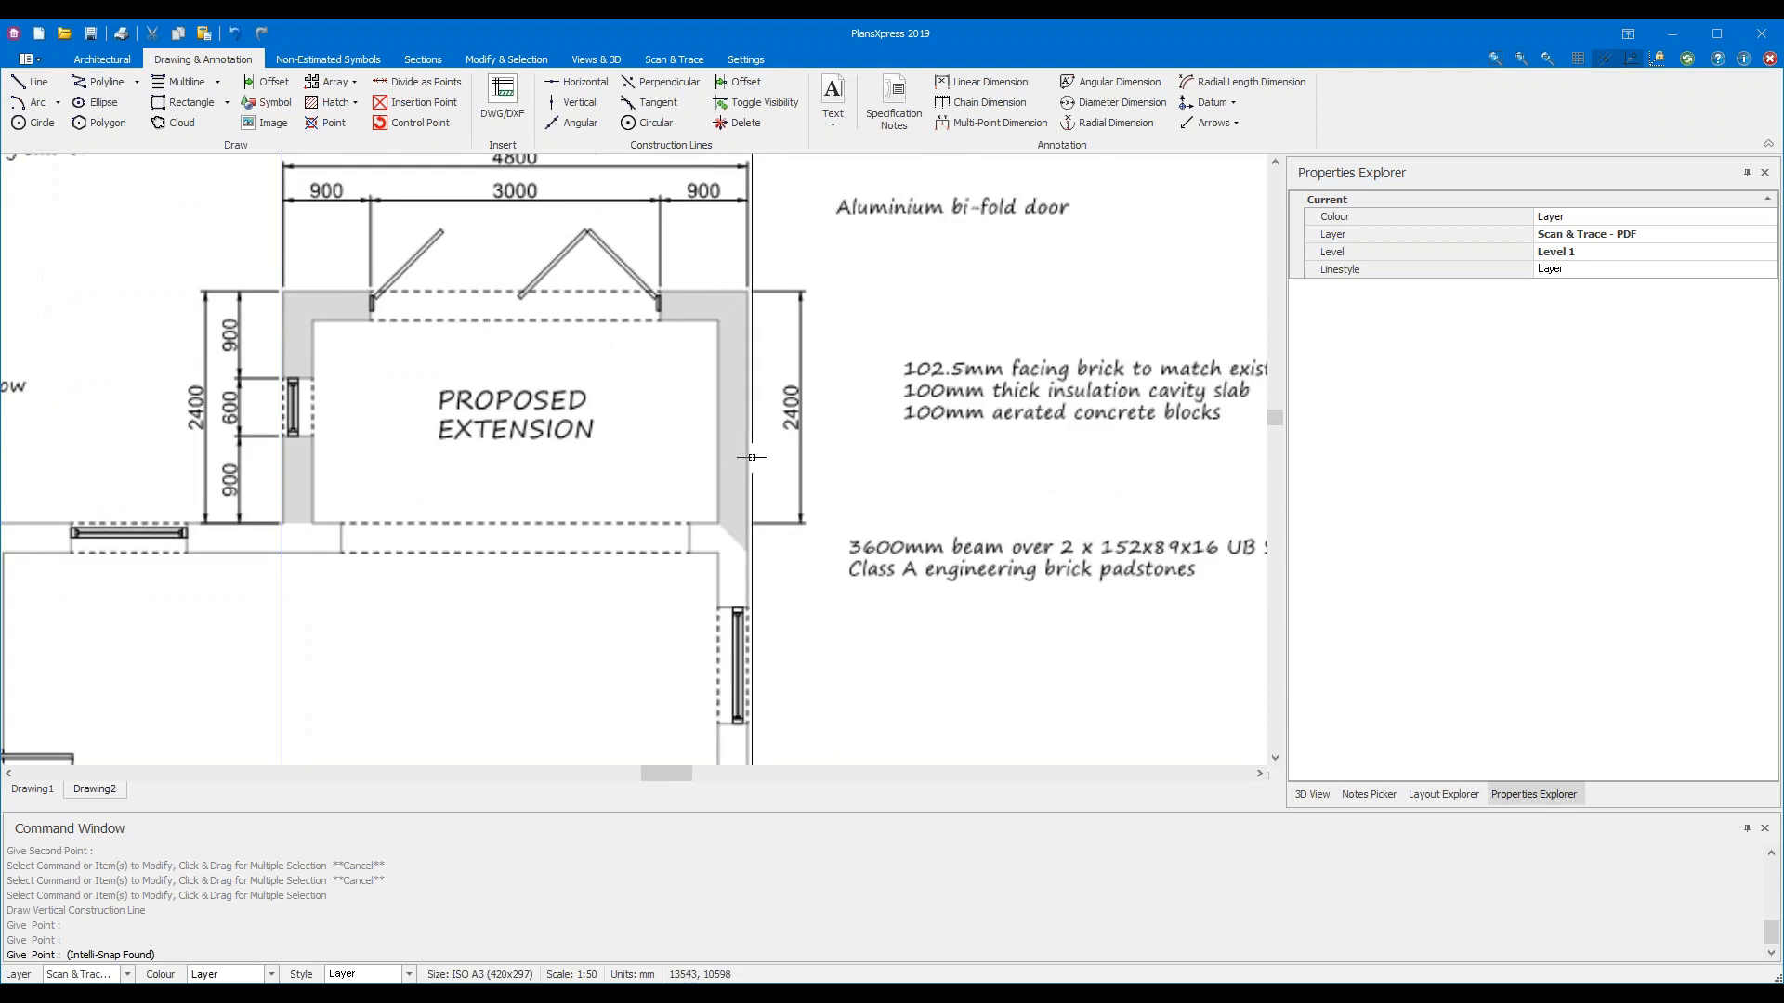
{"action": "scroll", "coordinate": [752, 457], "scroll_direction": "up", "scroll_amount": 5}
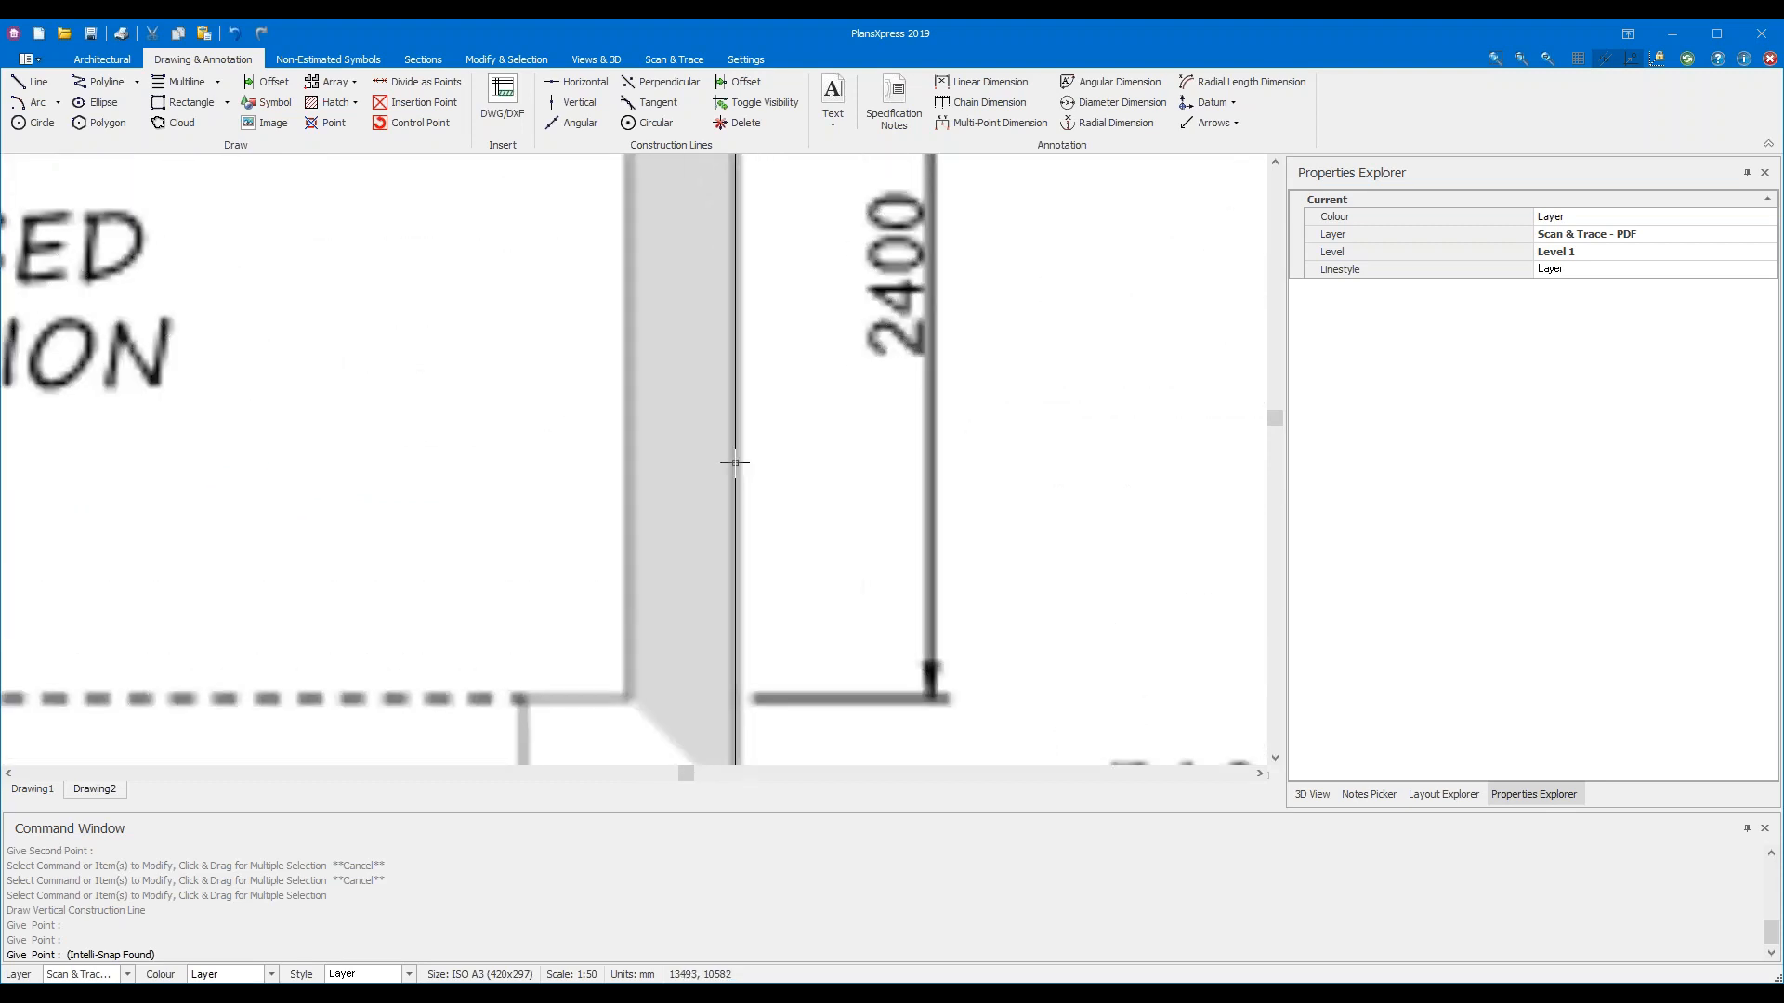
{"action": "left_click", "coordinate": [734, 462]}
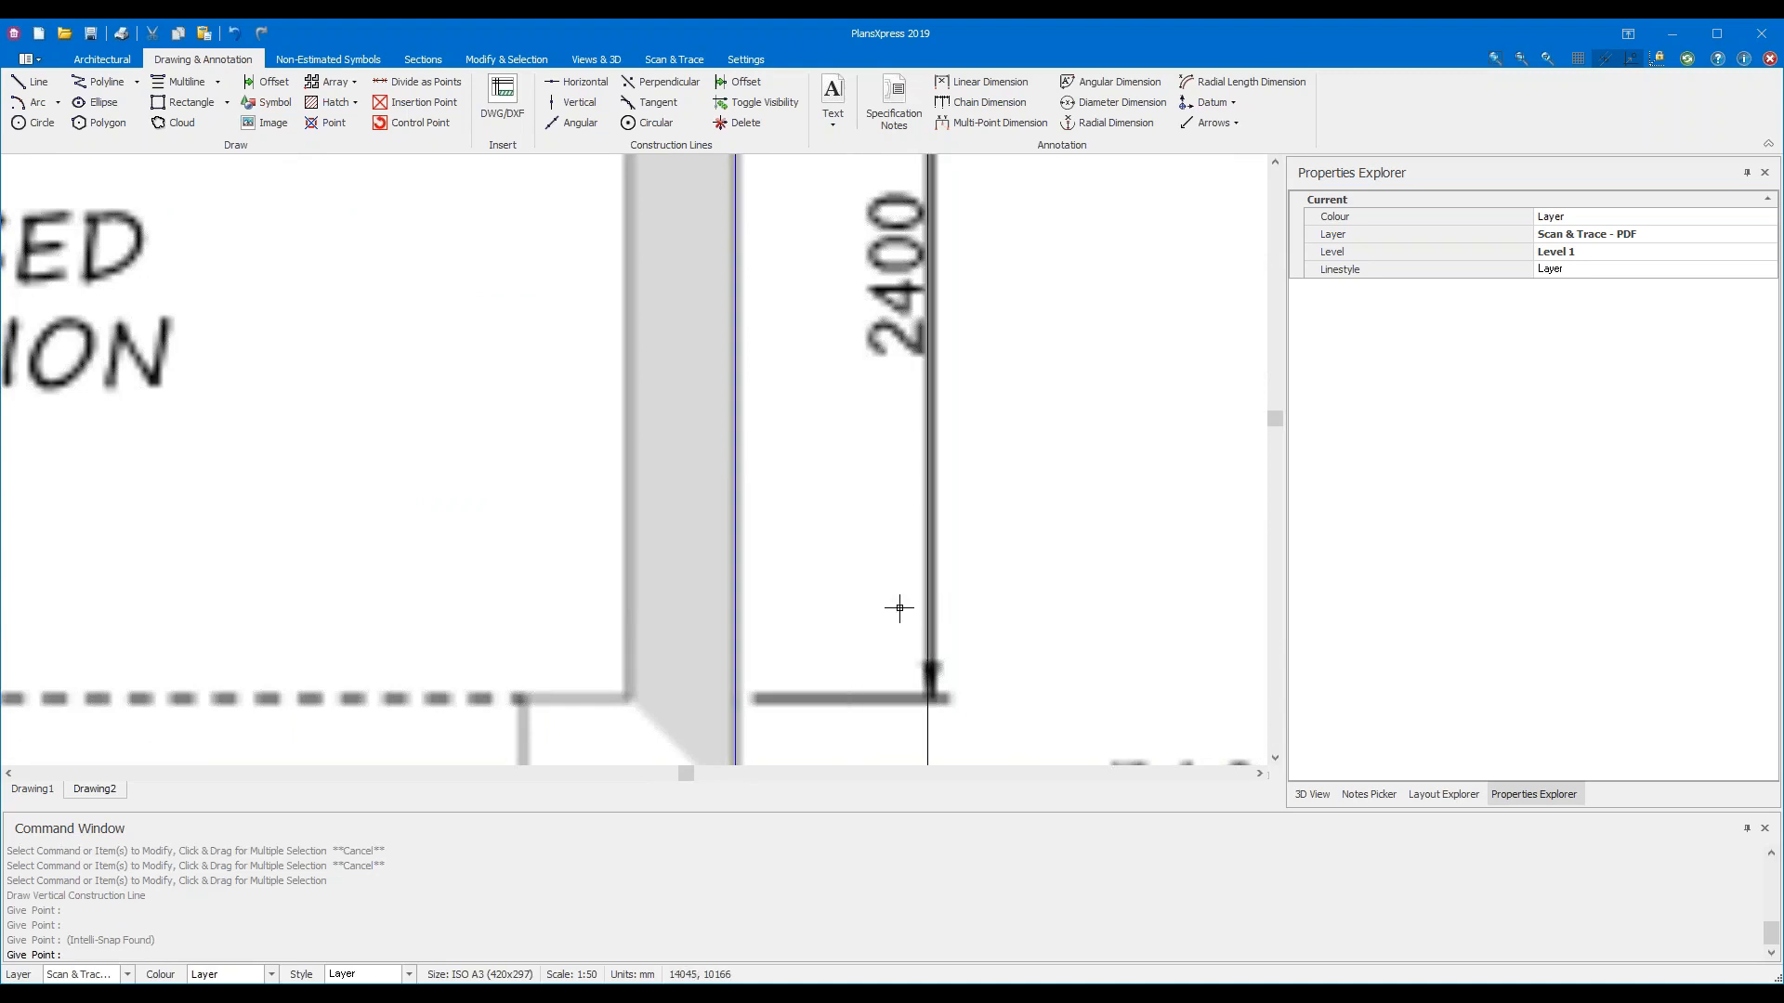
{"action": "scroll", "coordinate": [864, 605], "scroll_direction": "down", "scroll_amount": 4}
{"action": "scroll", "coordinate": [862, 605], "scroll_direction": "down", "scroll_amount": 3}
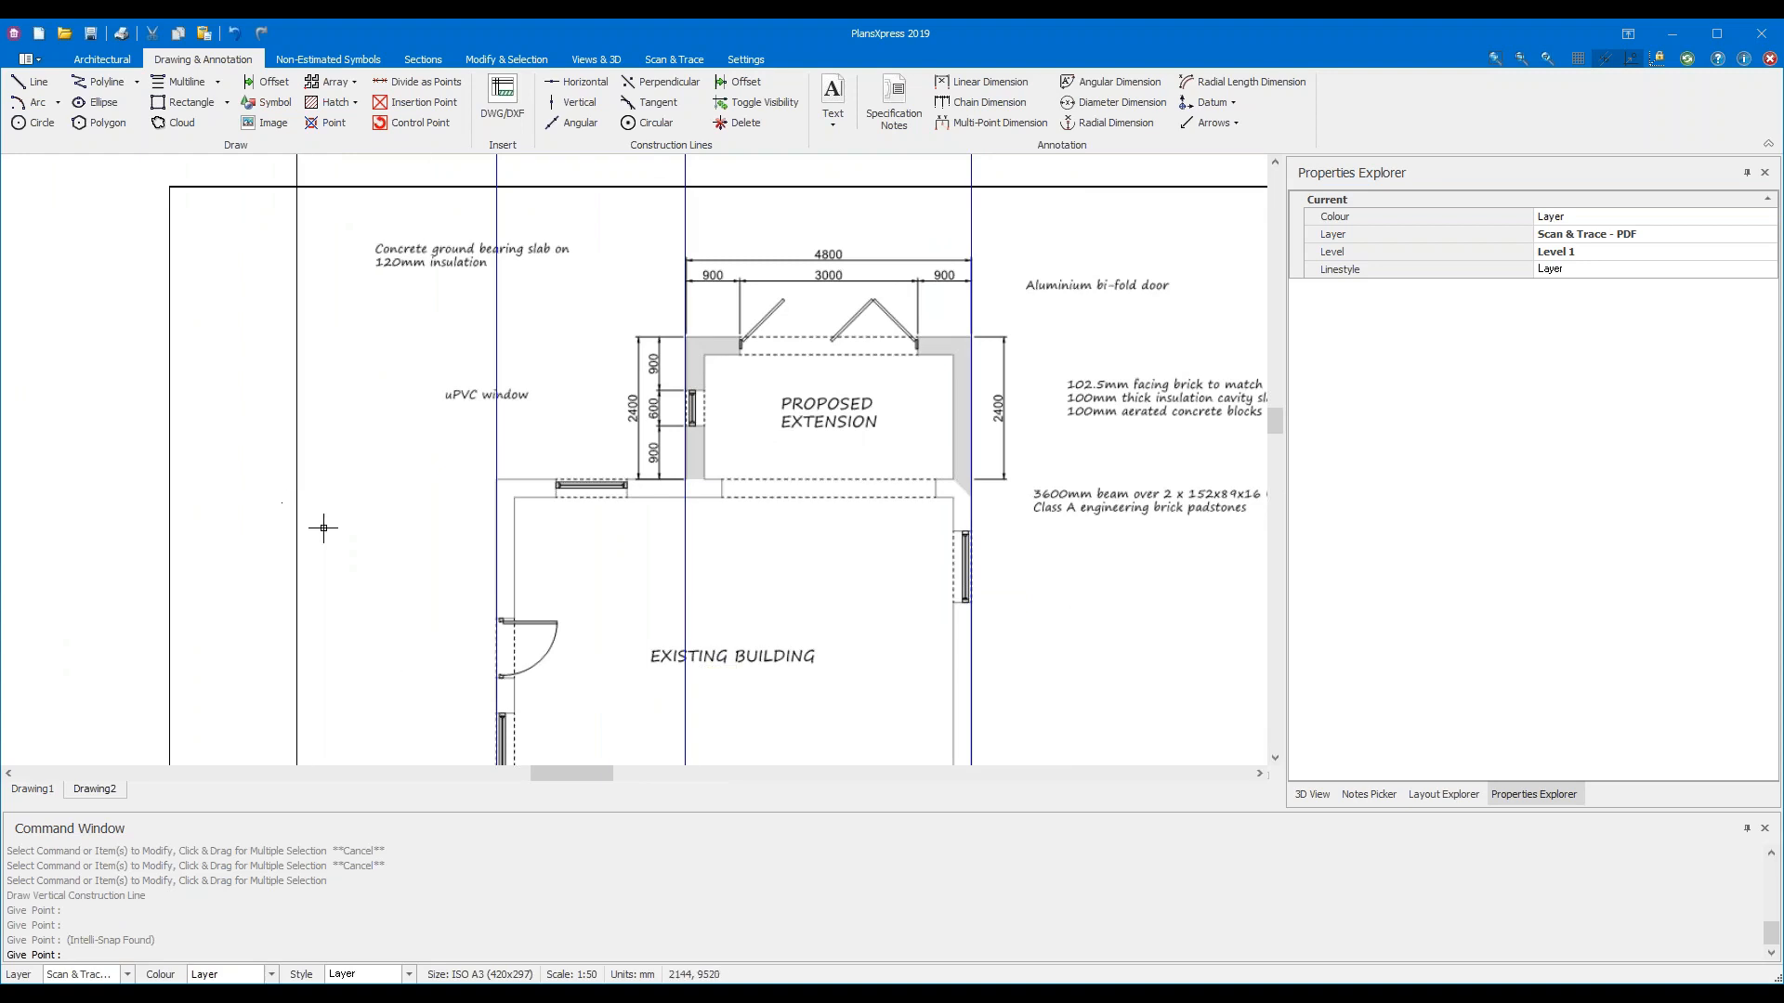
{"action": "left_click", "coordinate": [315, 493]}
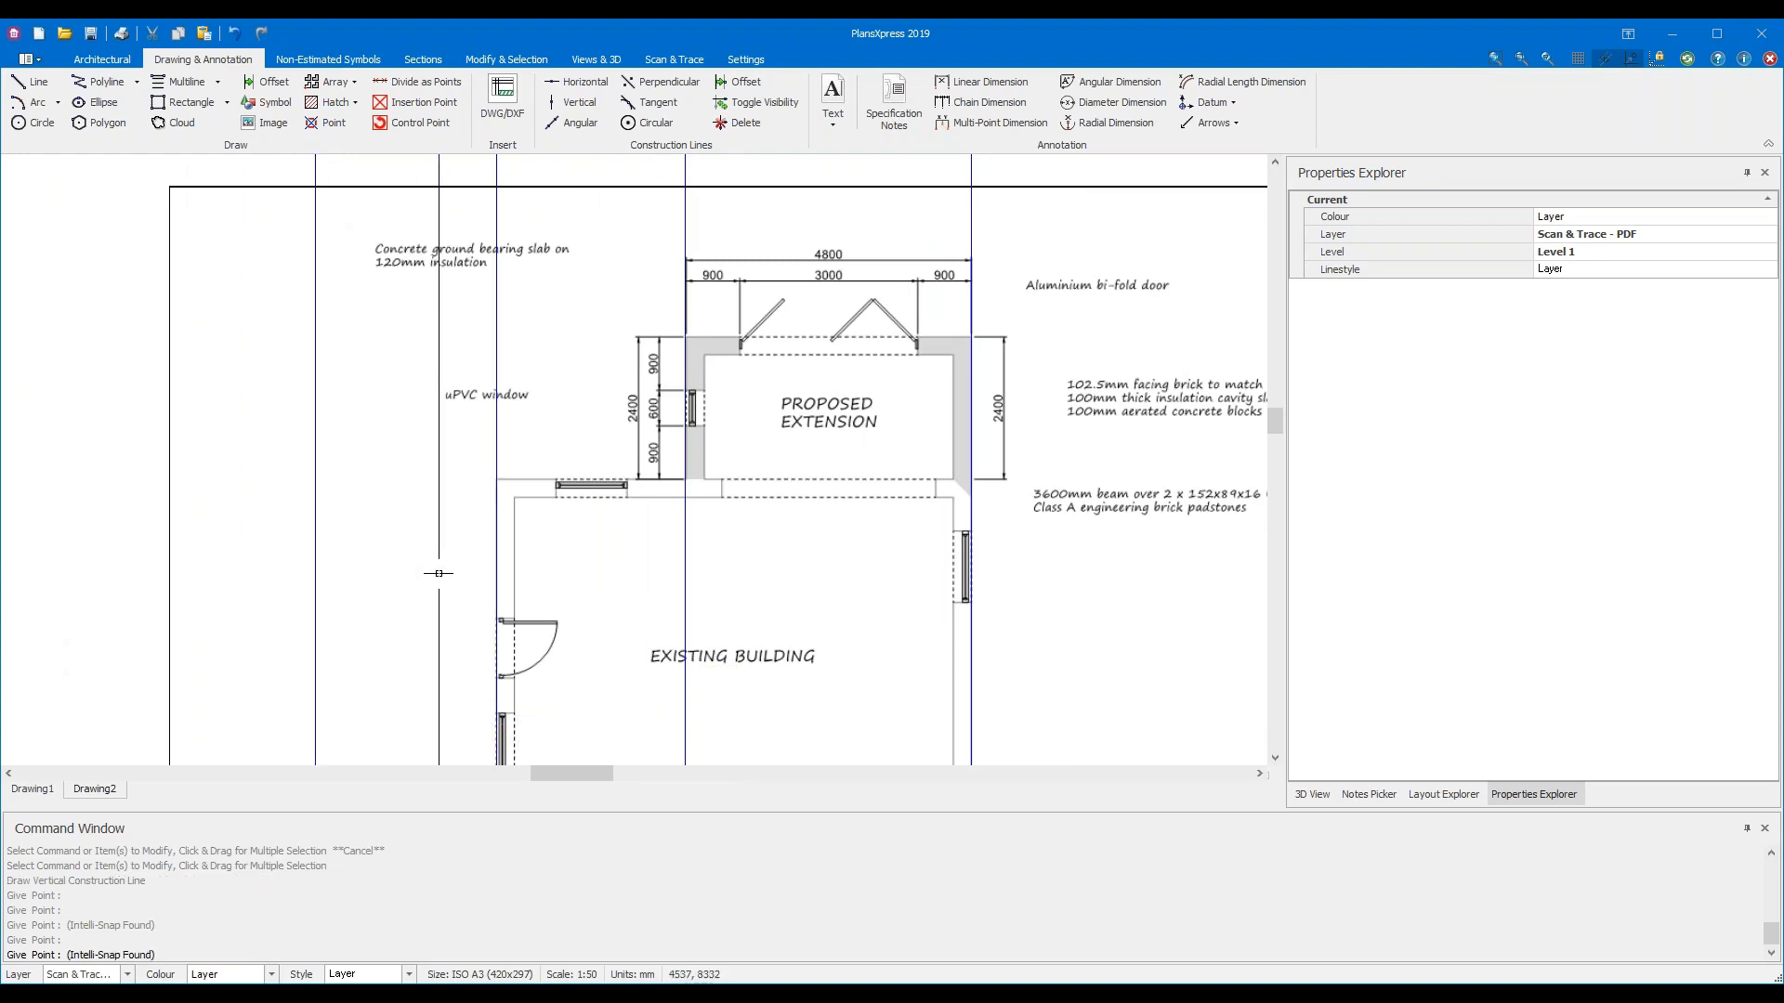
{"action": "key", "text": "Escape"}
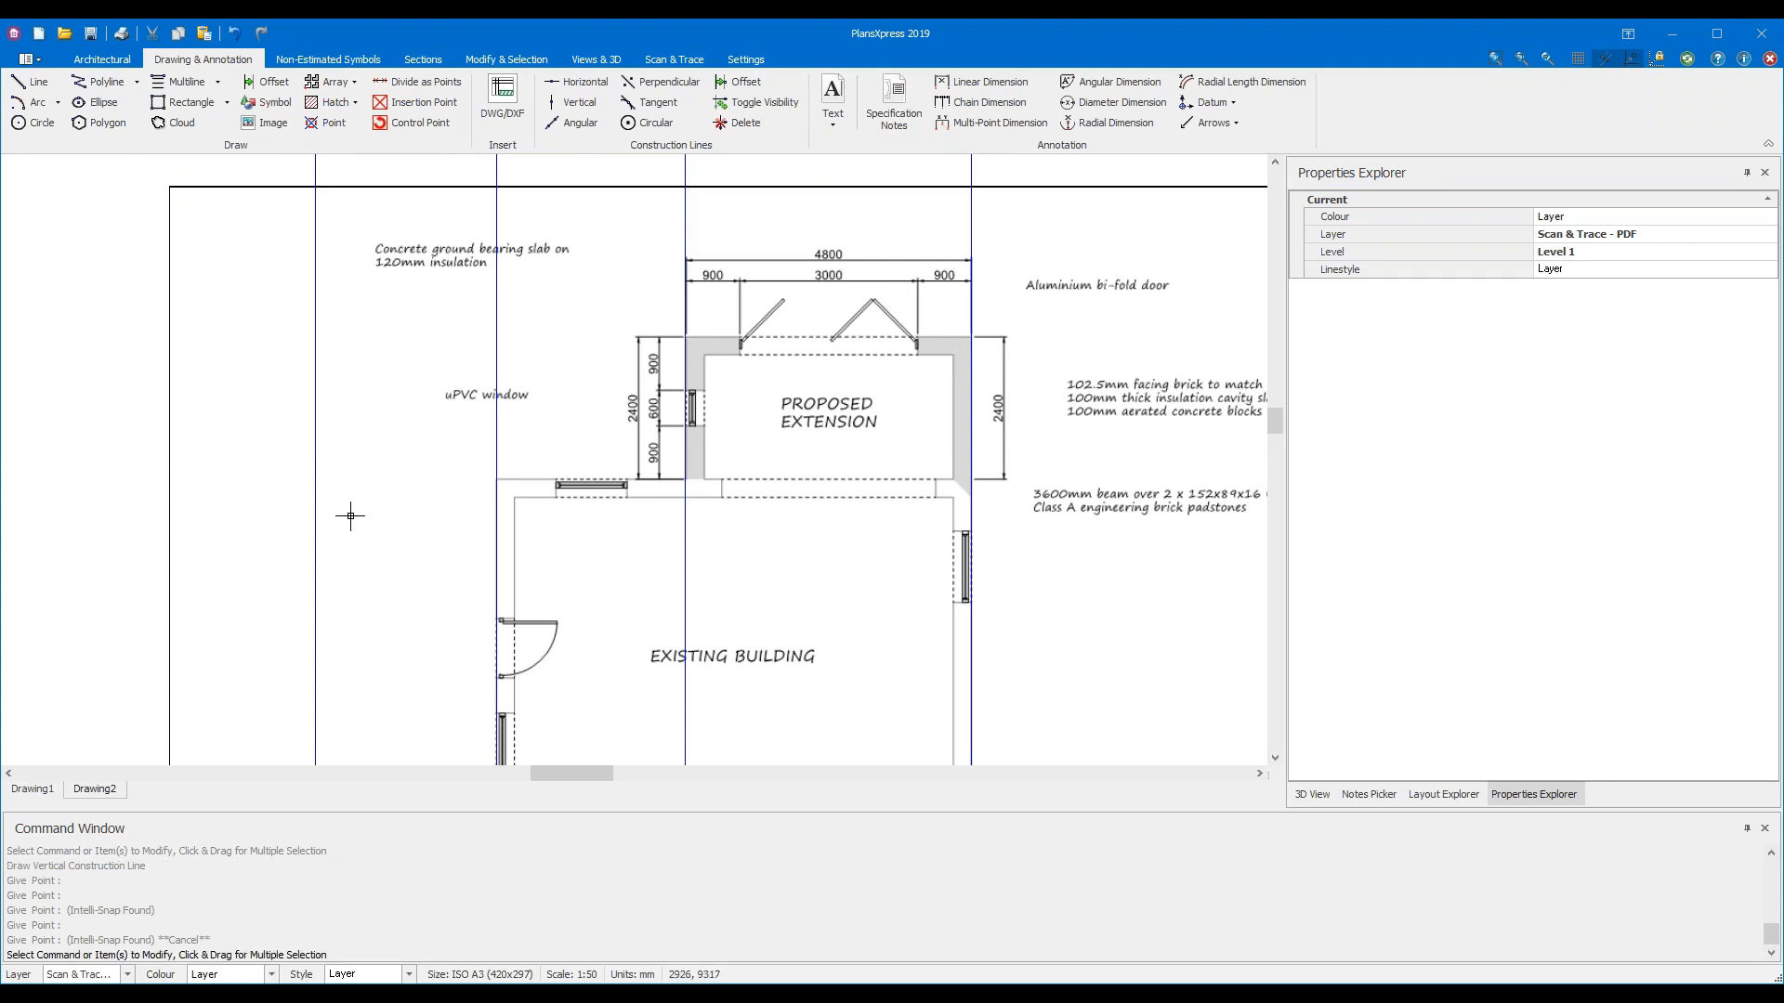
Delete the stray construction line left of the plan and restart vertical construction lines
{"action": "left_click_drag", "start_coordinate": [350, 548], "coordinate": [261, 507]}
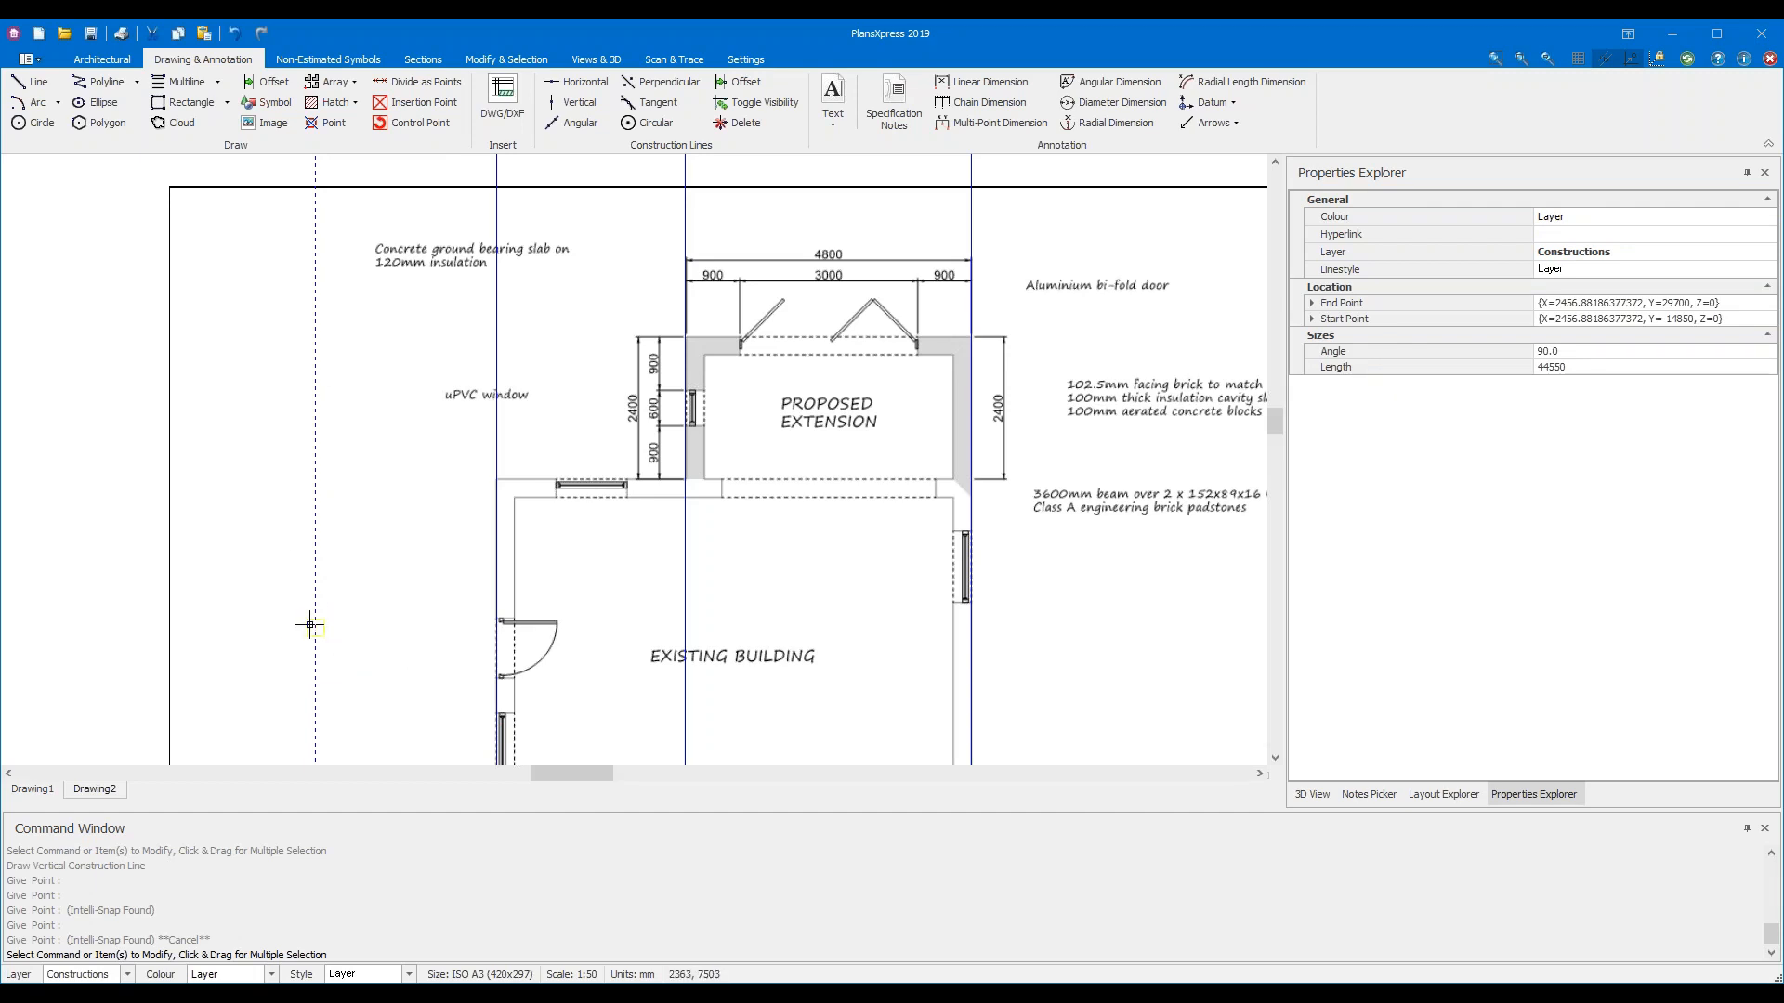
{"action": "key", "text": "Delete"}
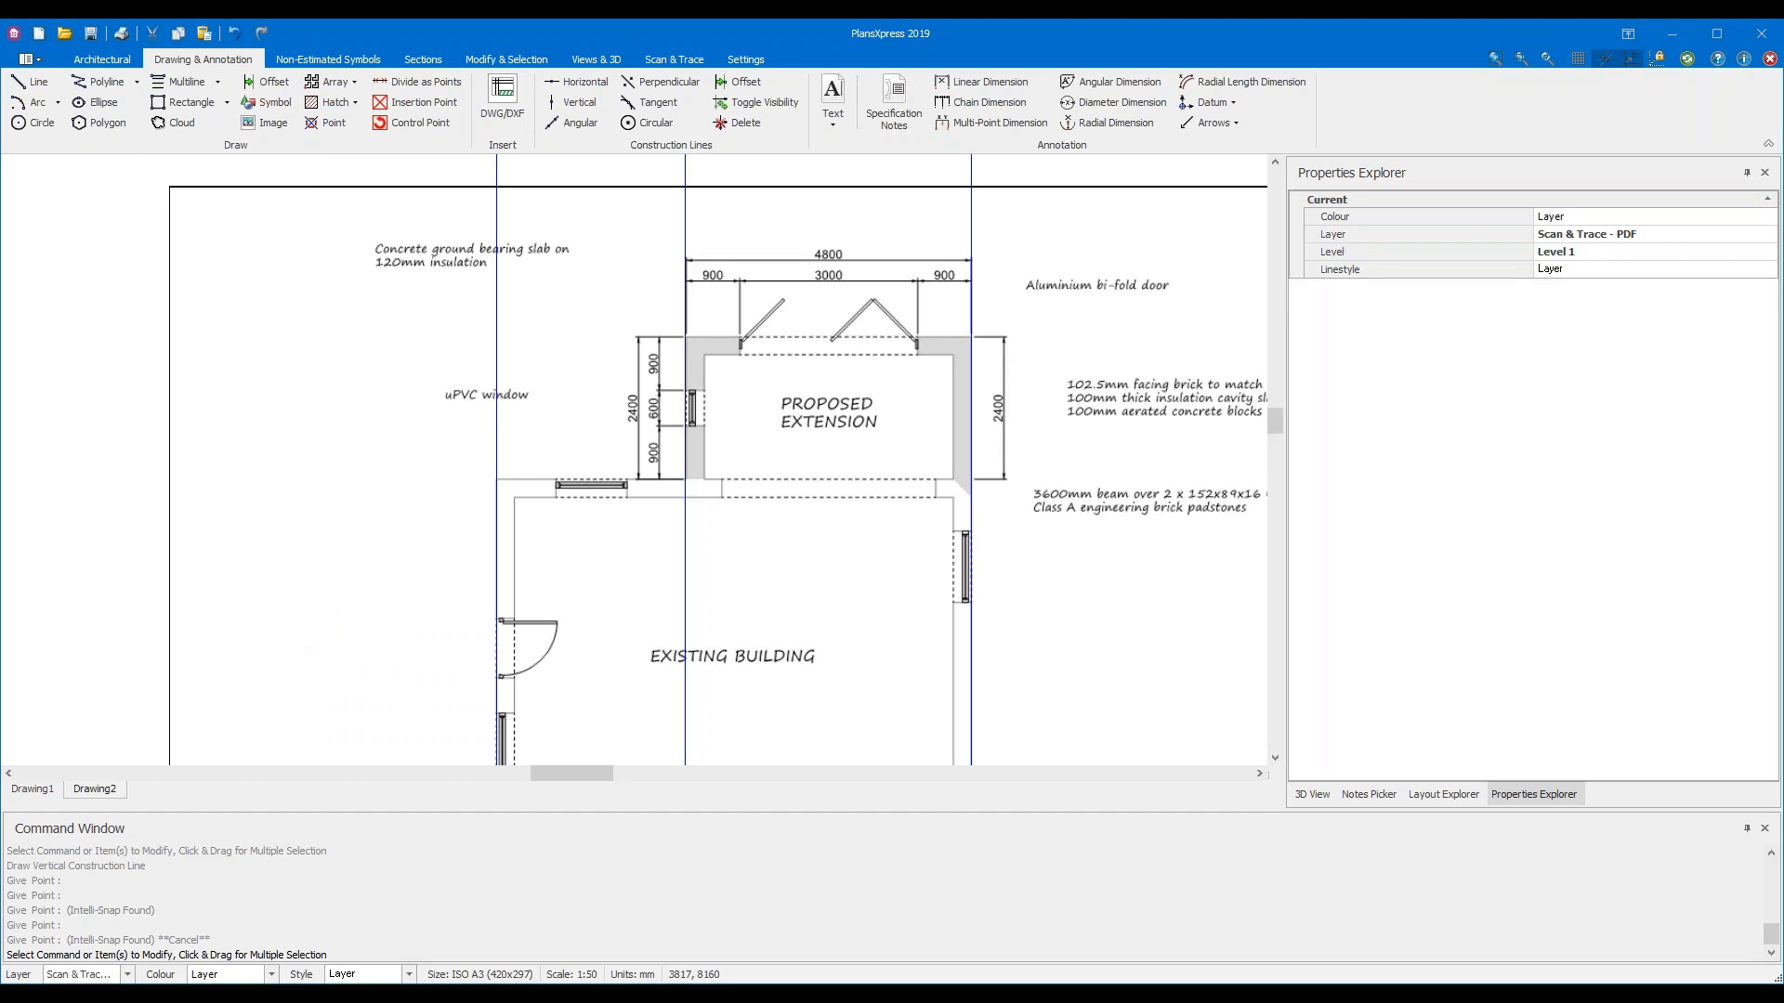
{"action": "left_click", "coordinate": [589, 105]}
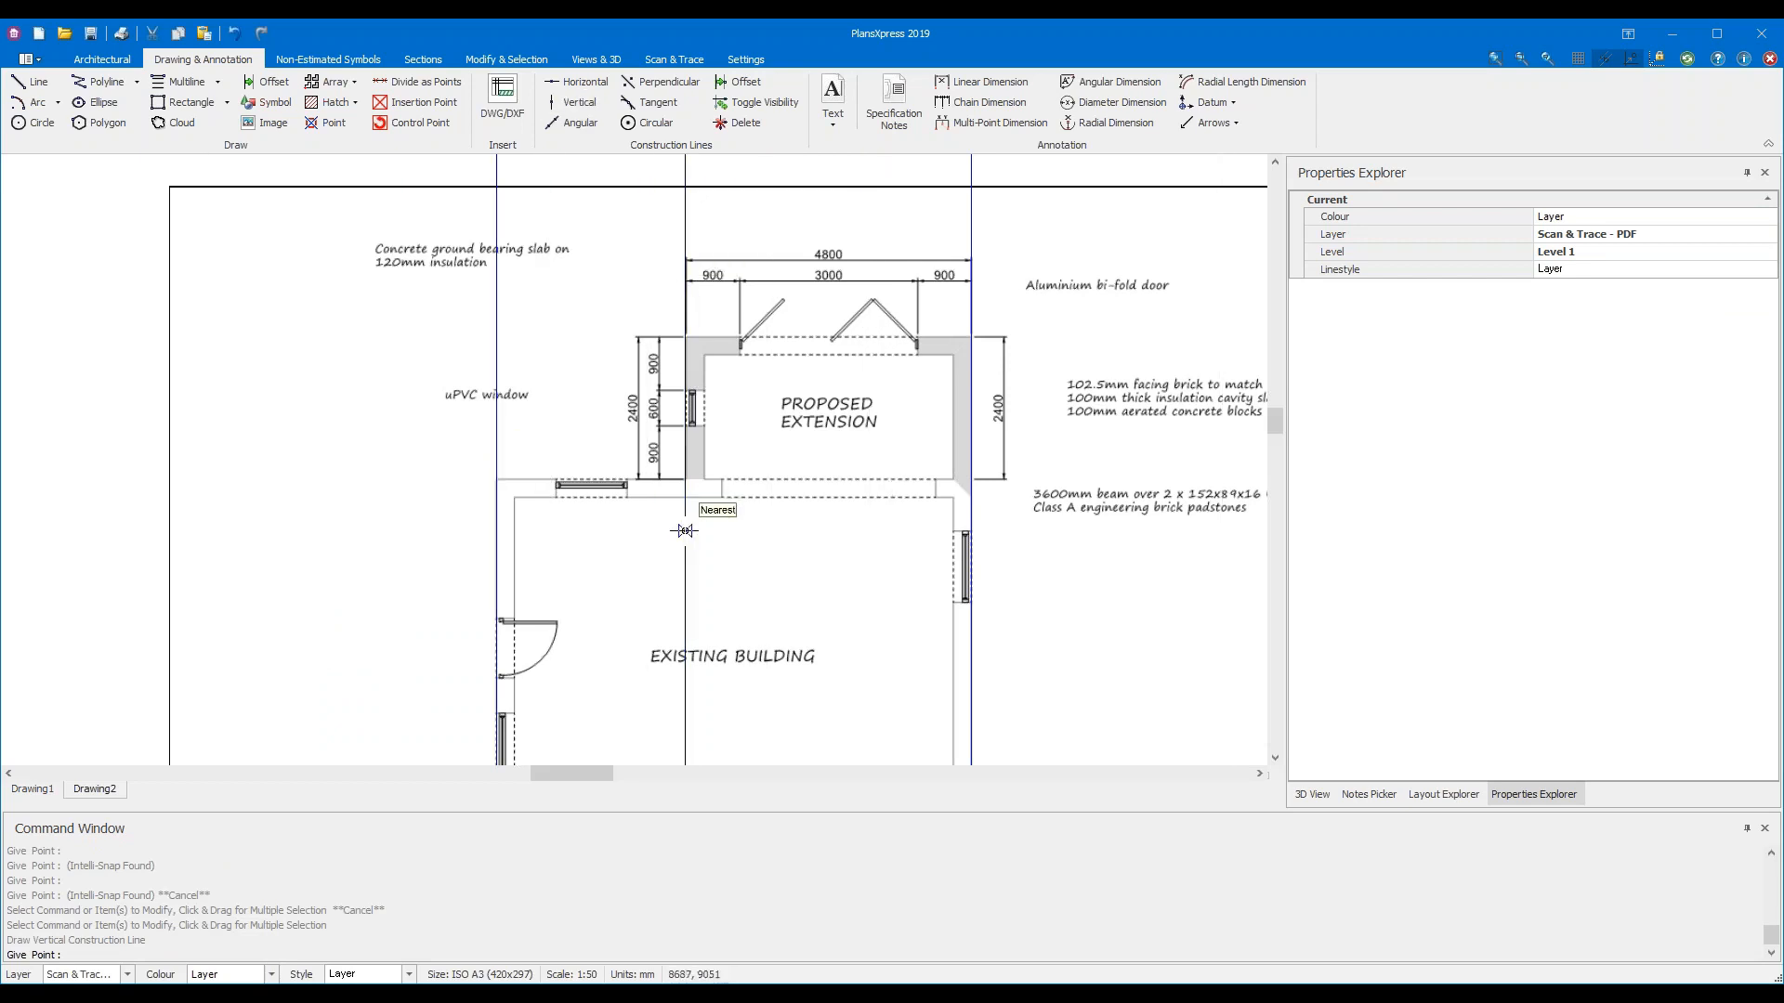
Fix one more vertical construction line on a wall edge and end the command
{"action": "left_click", "coordinate": [979, 550]}
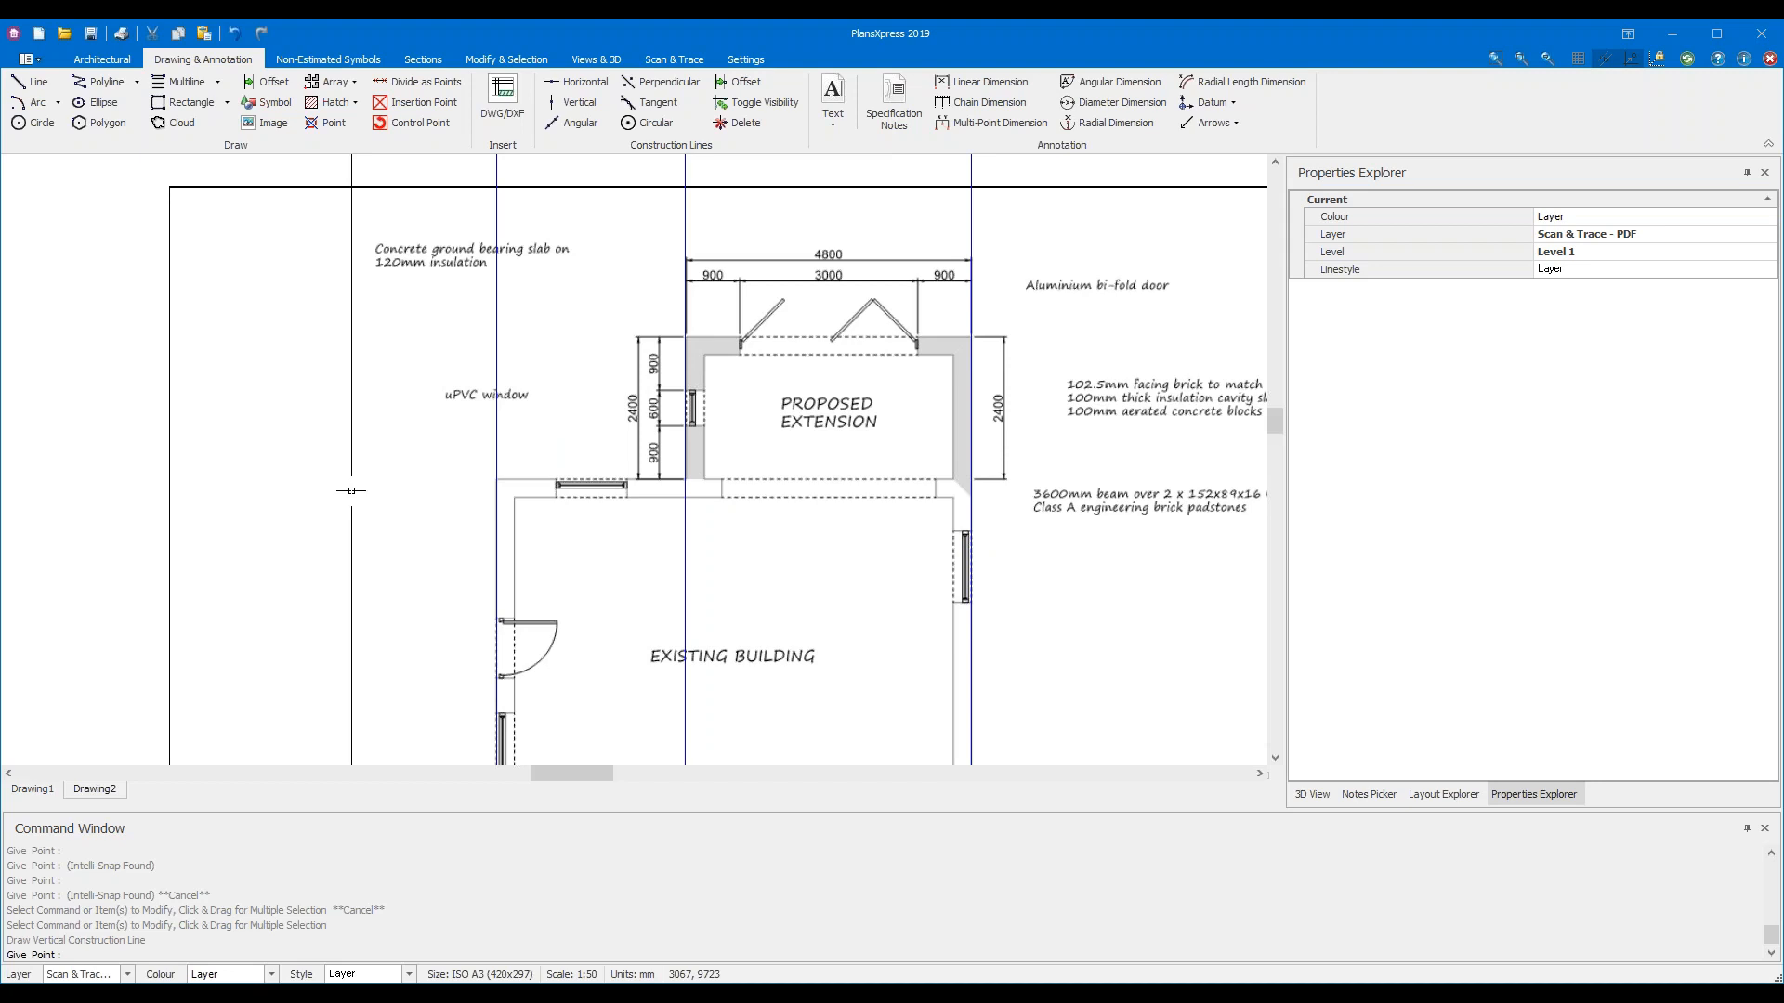
{"action": "key", "text": "Escape"}
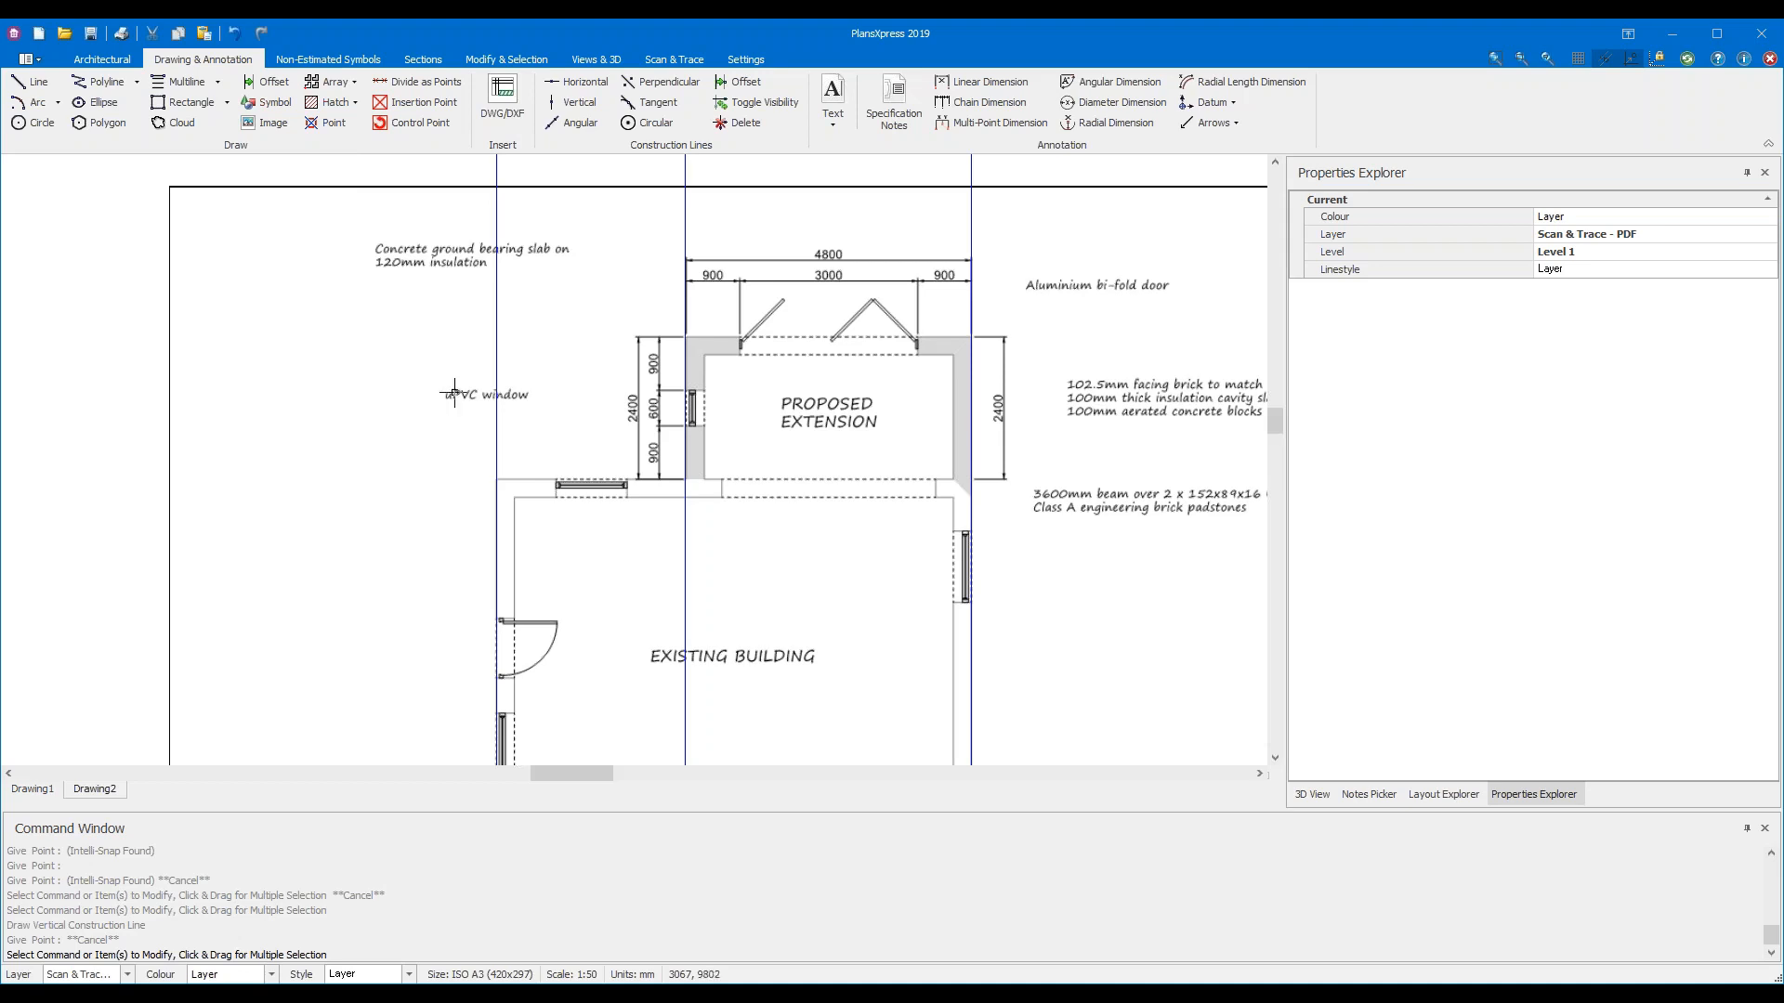
Place horizontal construction lines along the existing building's outer wall and the extension's rear wall face
{"action": "left_click", "coordinate": [586, 94]}
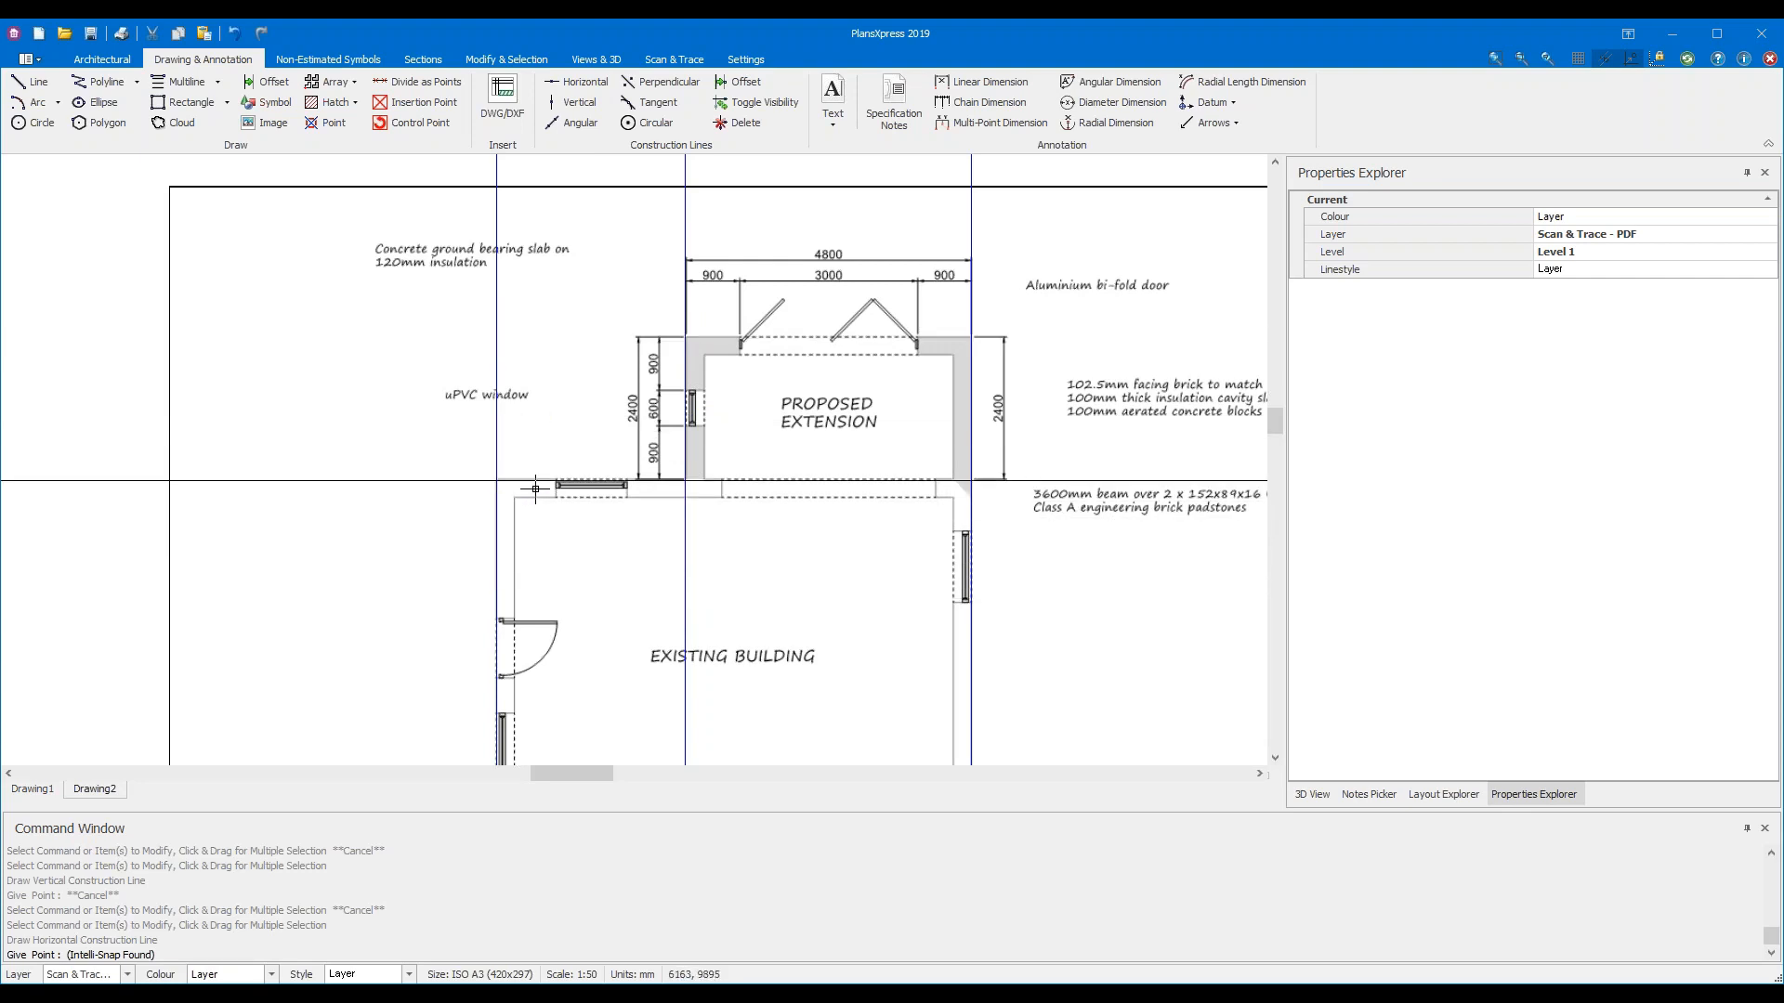
{"action": "scroll", "coordinate": [535, 488], "scroll_direction": "up", "scroll_amount": 5}
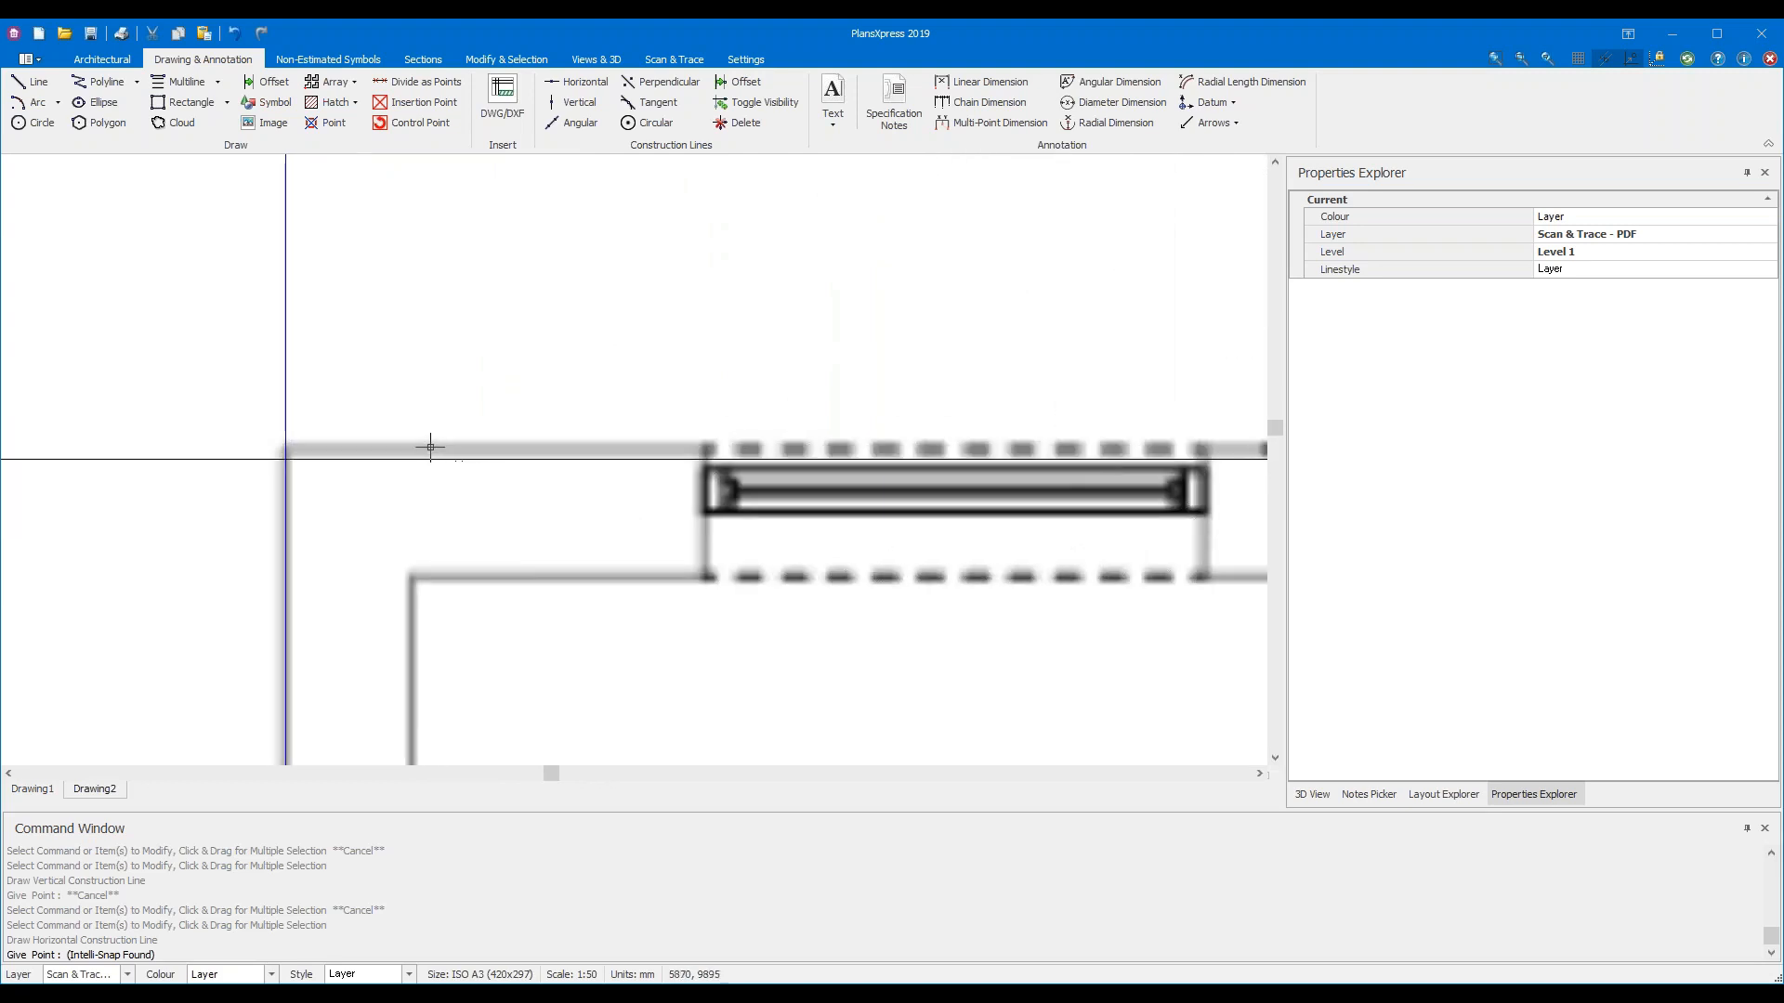
{"action": "left_click", "coordinate": [332, 447]}
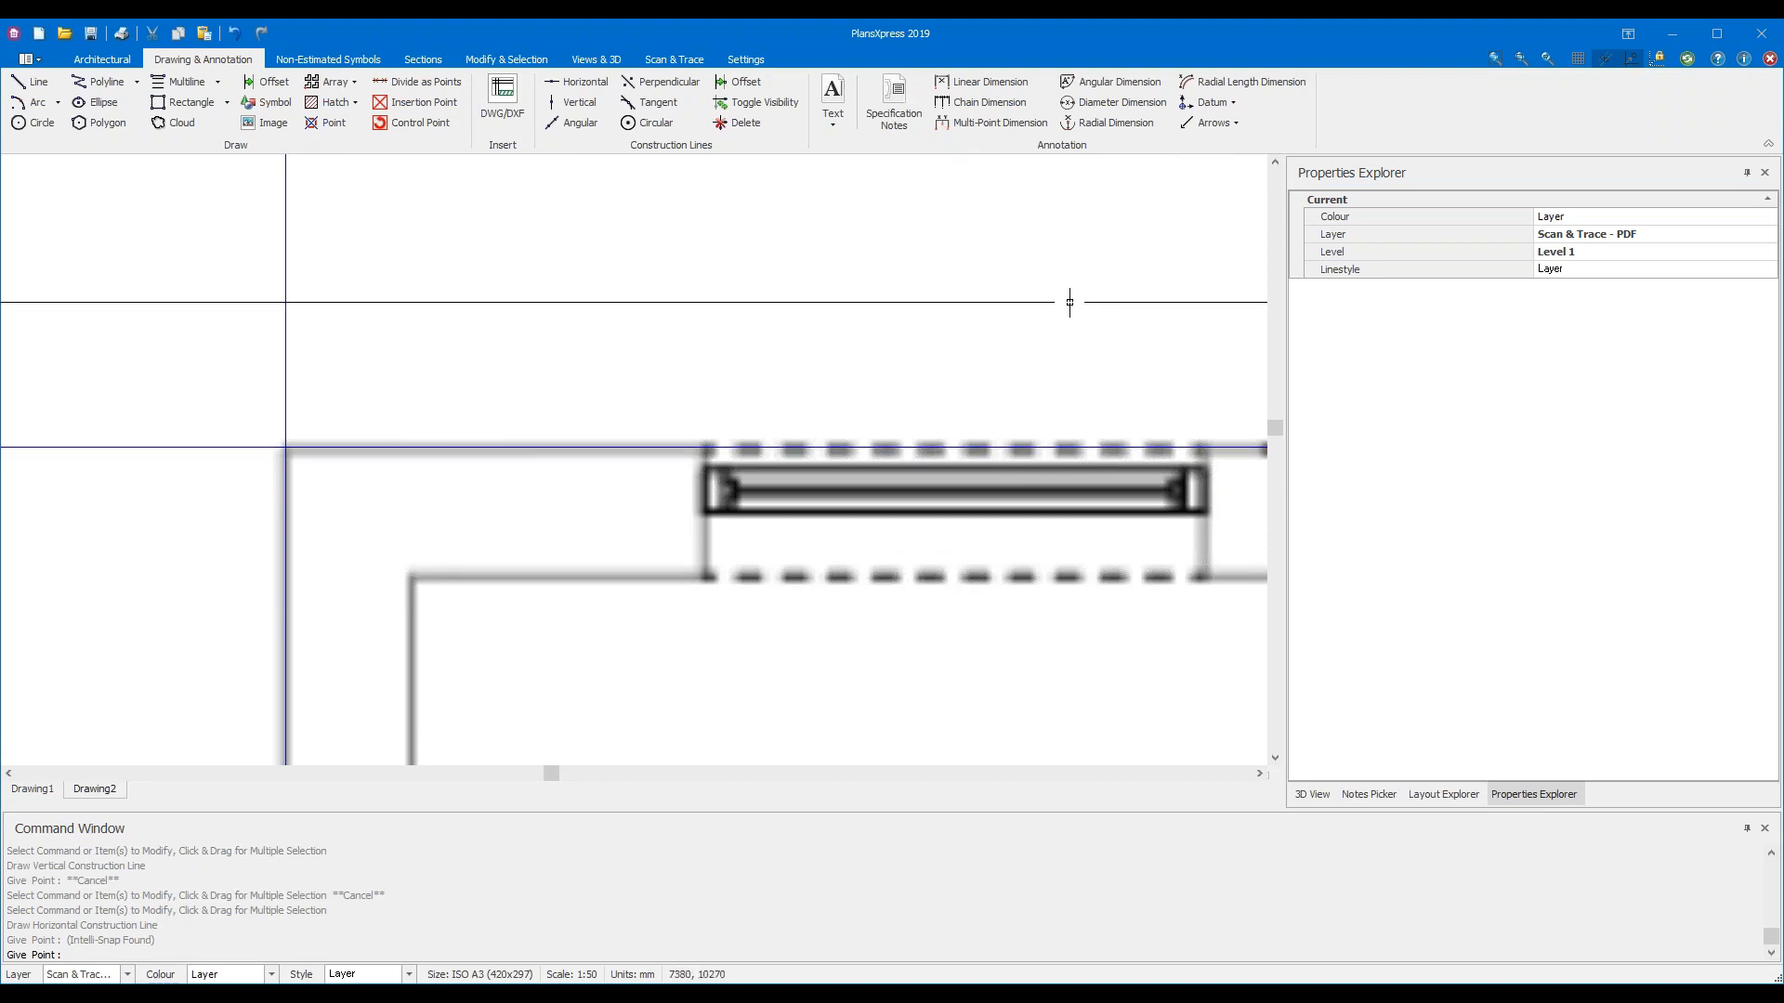
{"action": "scroll", "coordinate": [1069, 302], "scroll_direction": "down", "scroll_amount": 5}
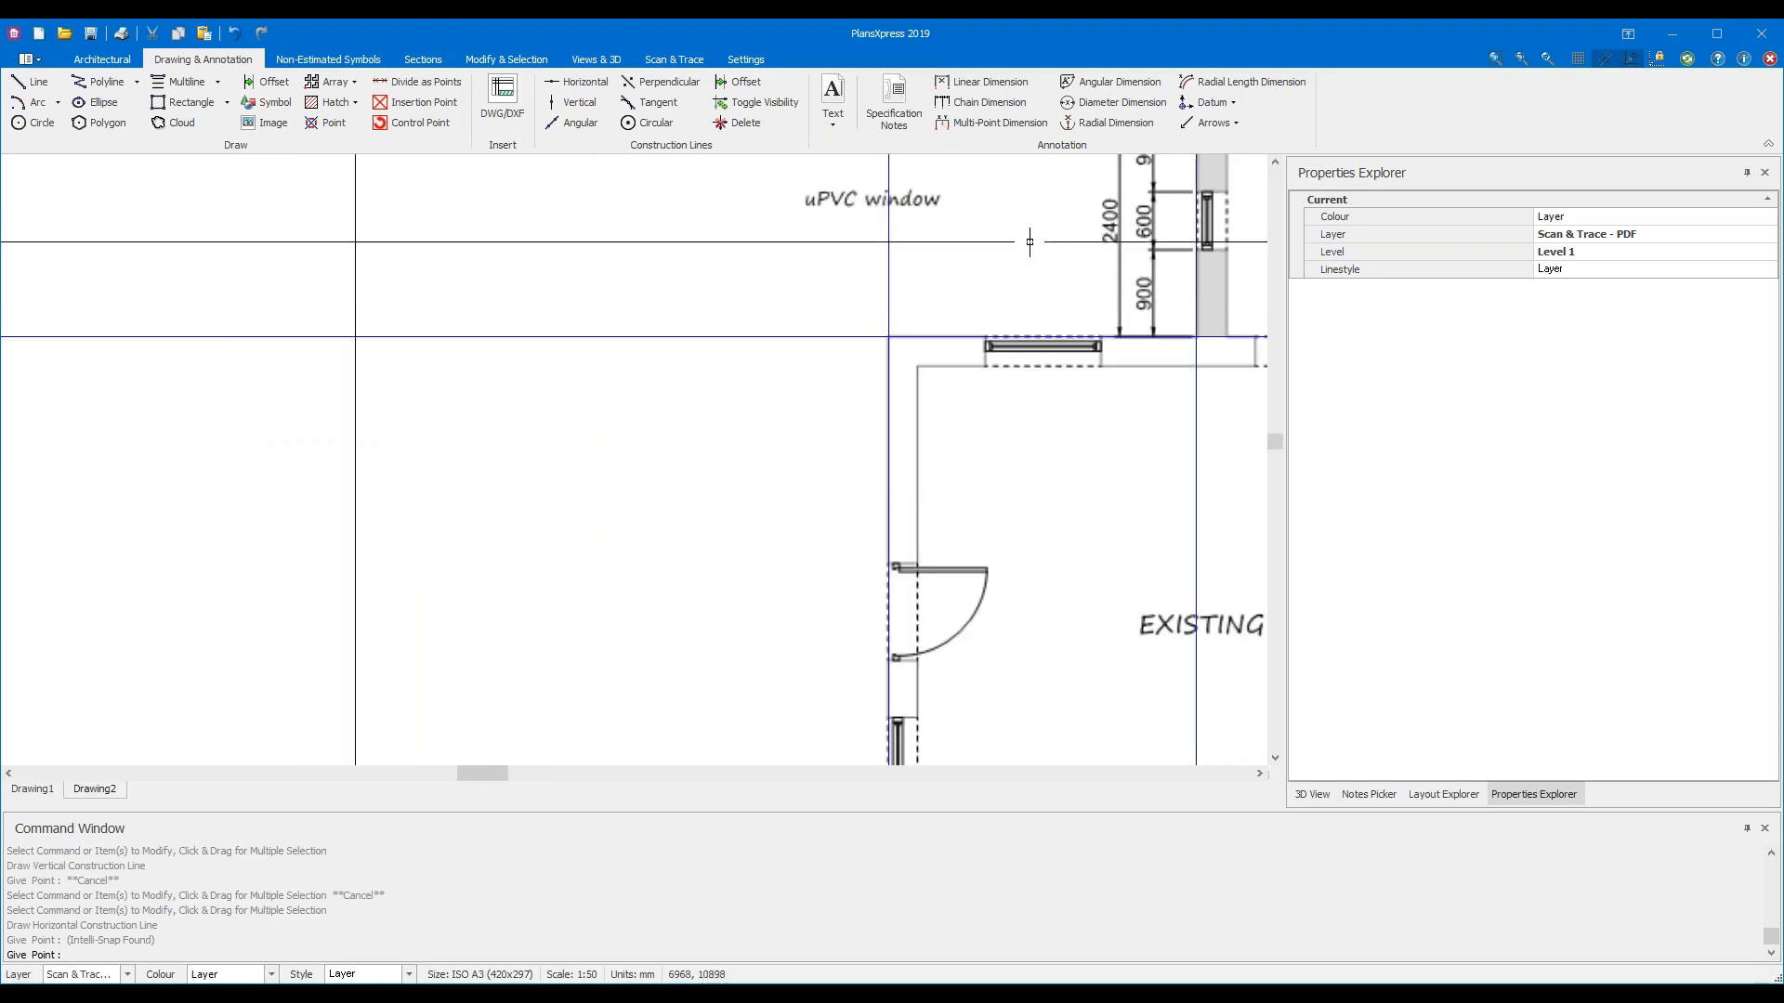
{"action": "middle_click_drag", "start_coordinate": [1013, 238], "coordinate": [350, 650]}
{"action": "middle_click_drag", "start_coordinate": [919, 415], "coordinate": [770, 384]}
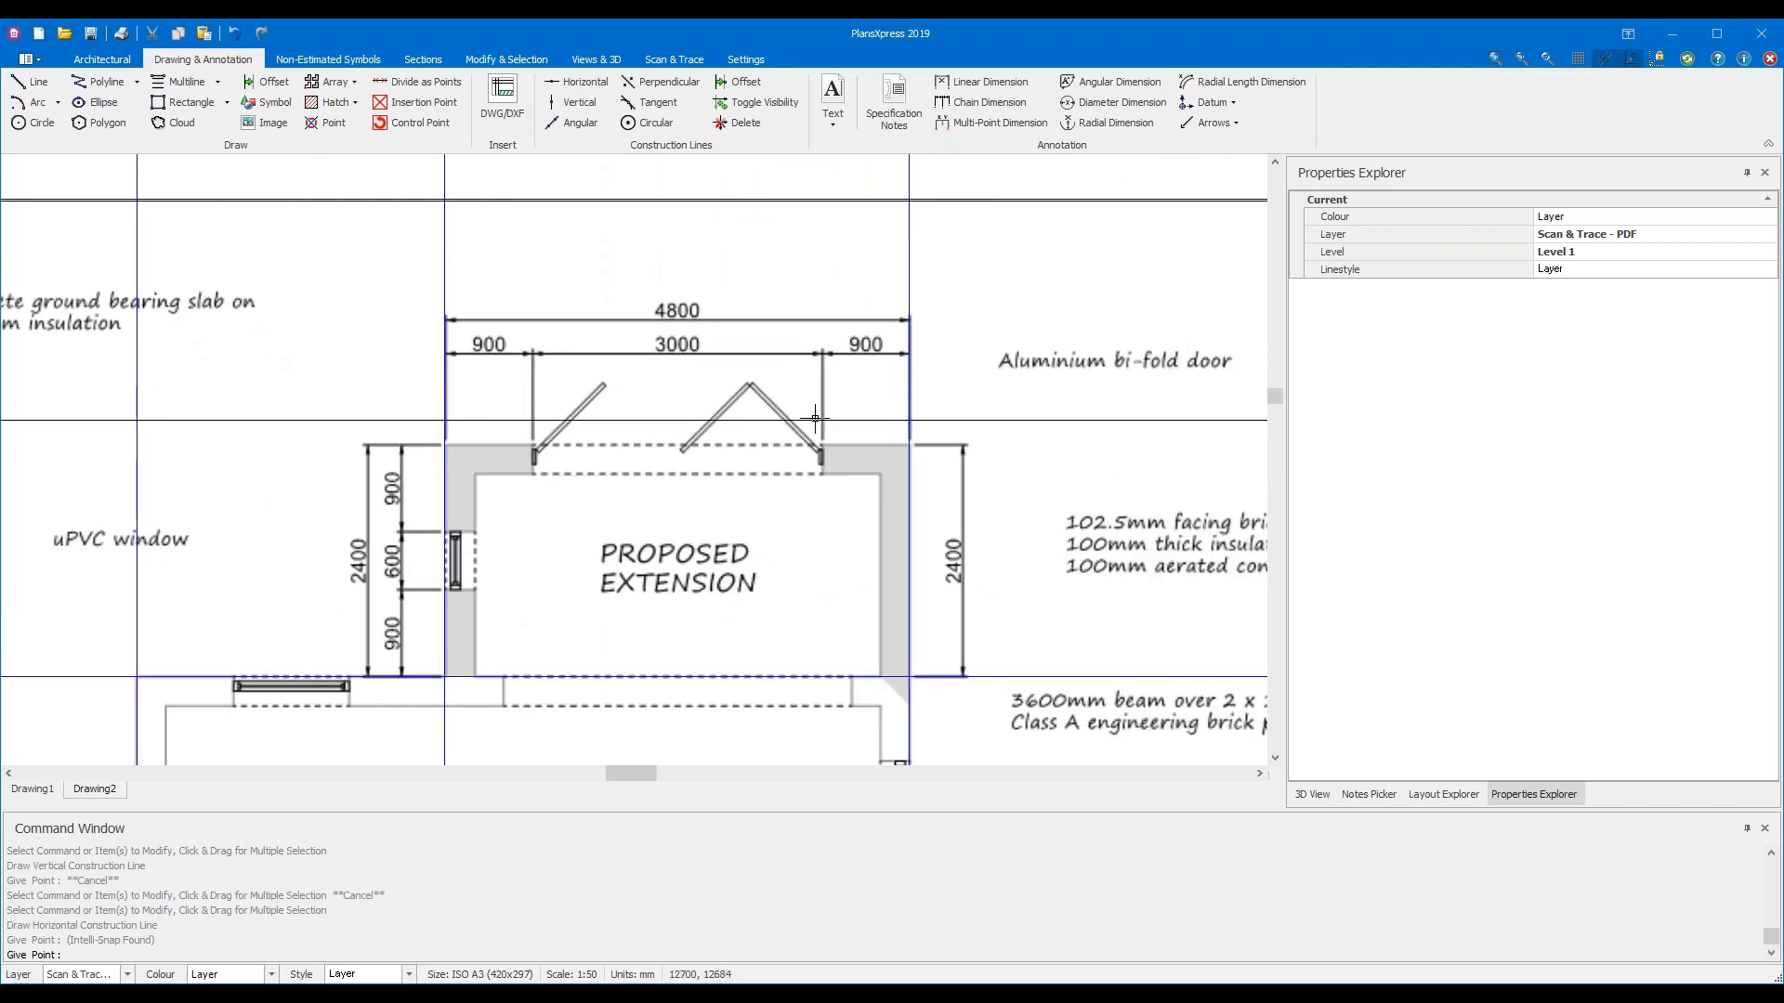
{"action": "scroll", "coordinate": [514, 457], "scroll_direction": "up", "scroll_amount": 3}
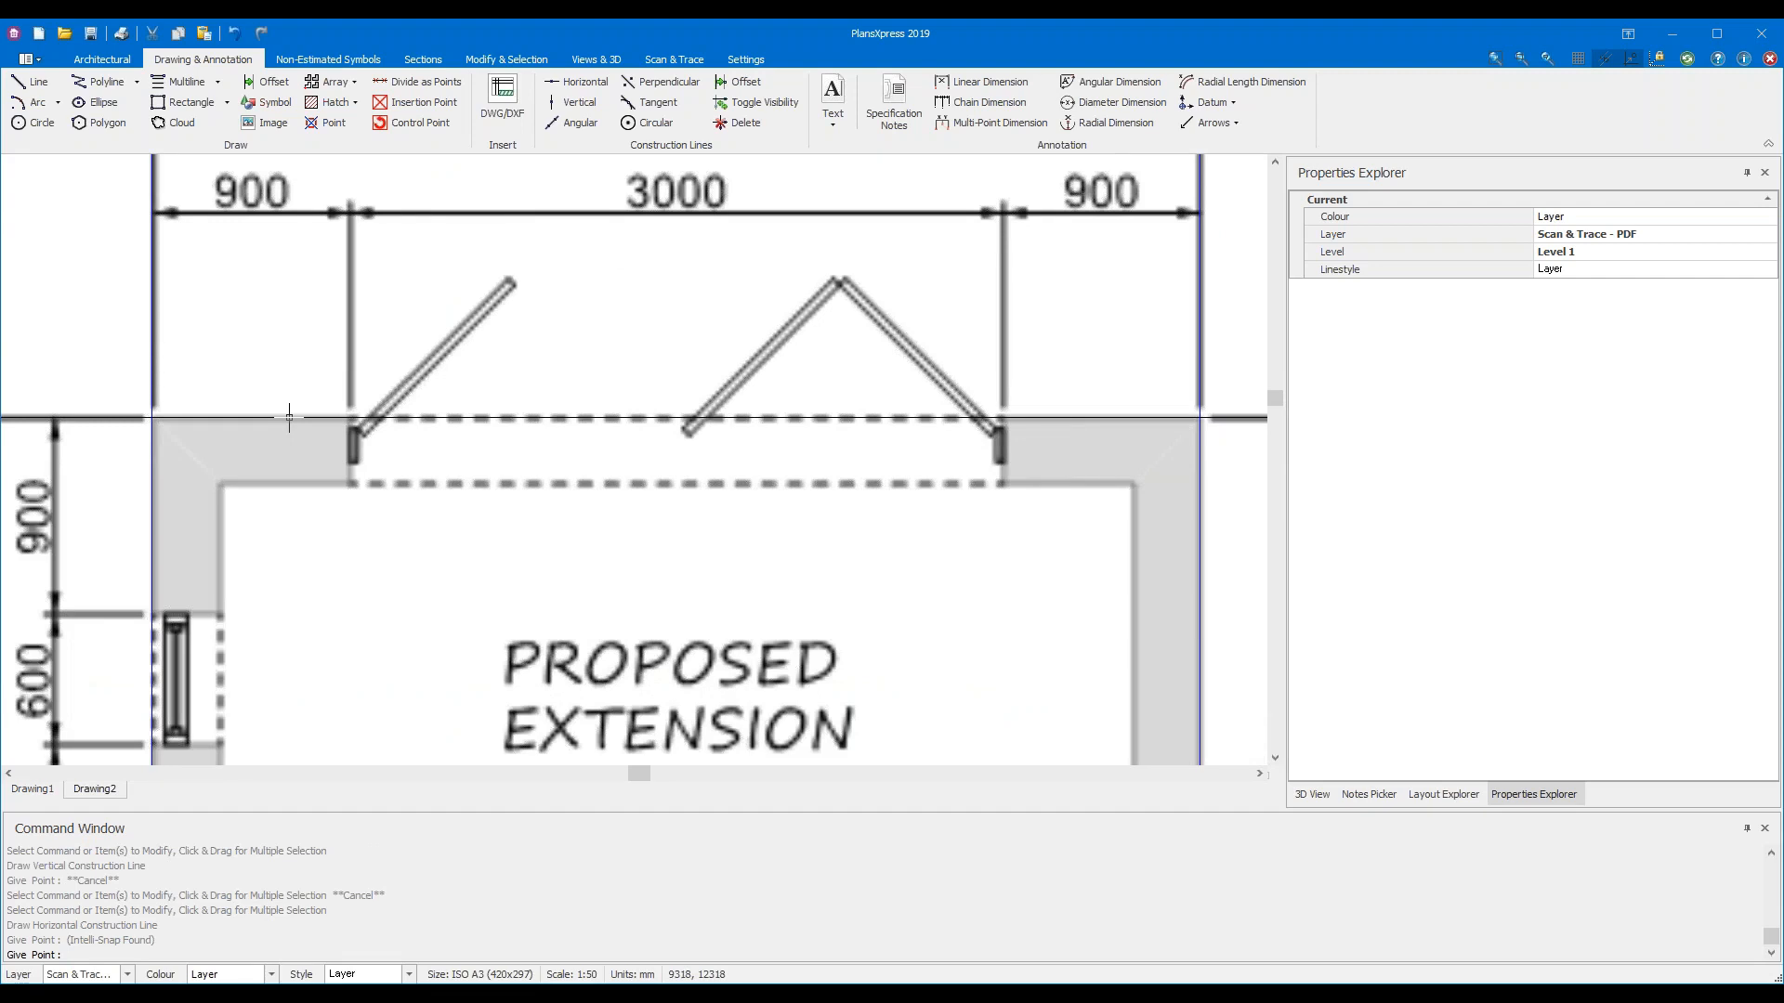
{"action": "left_click", "coordinate": [289, 418]}
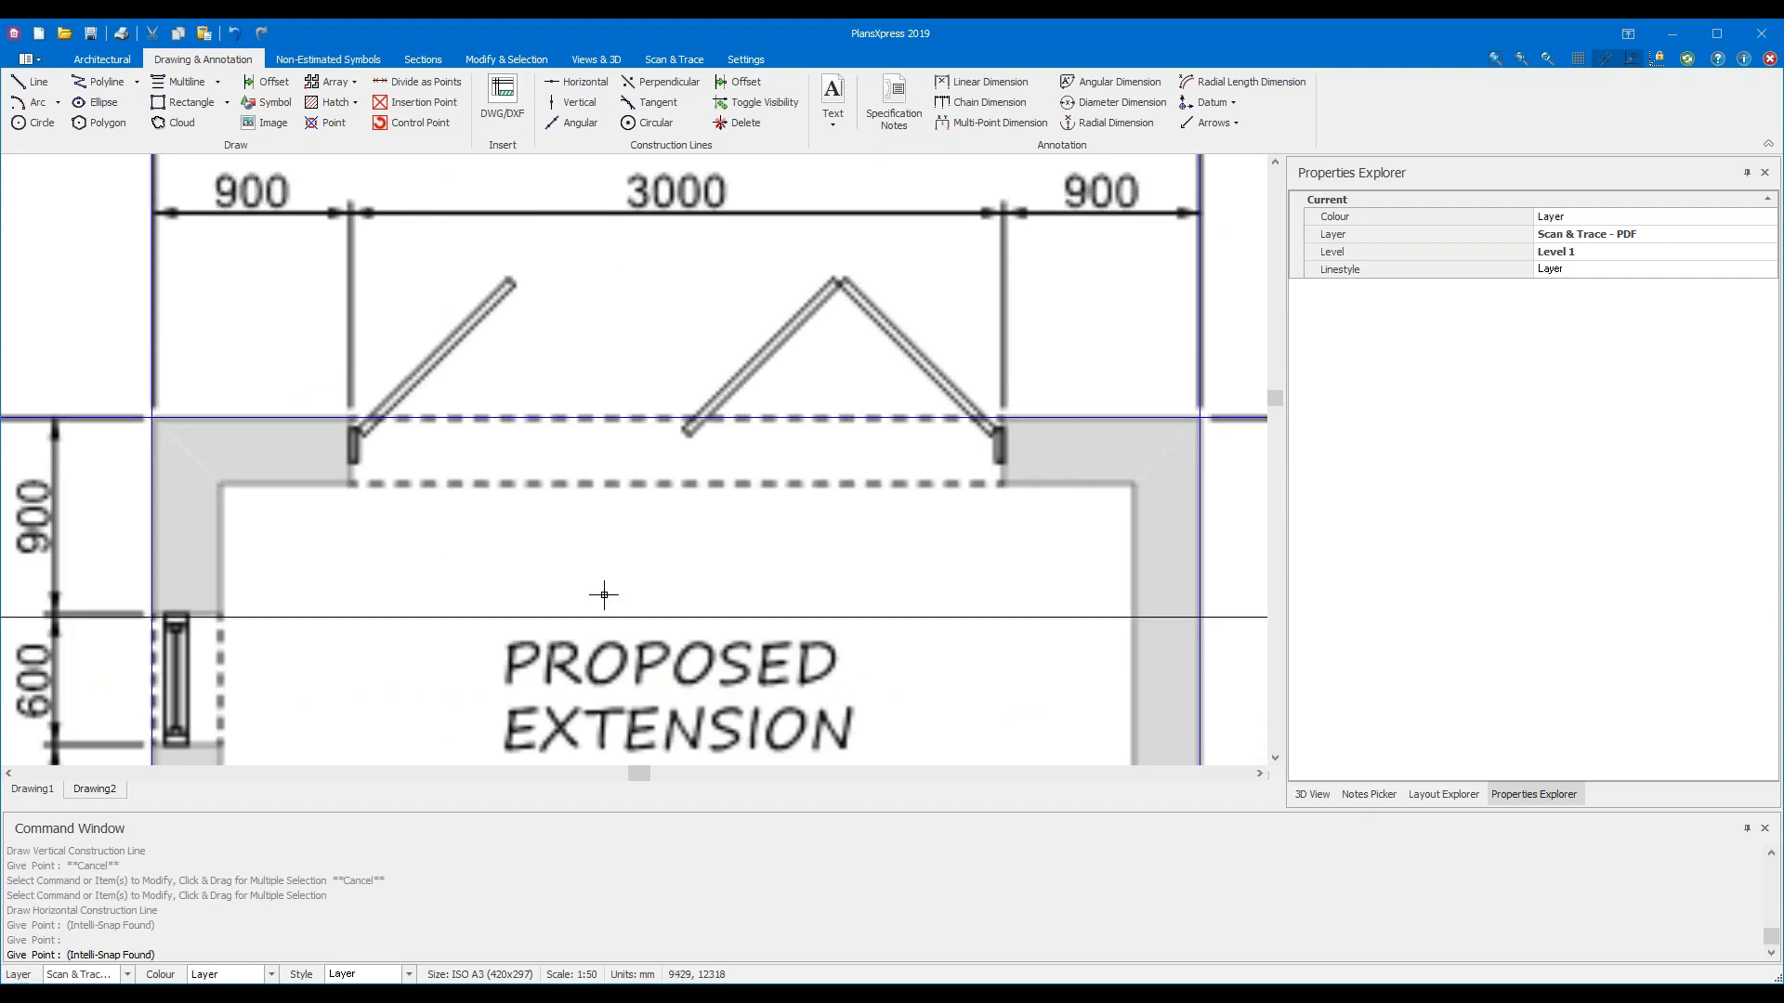
{"action": "scroll", "coordinate": [706, 576], "scroll_direction": "down", "scroll_amount": 5}
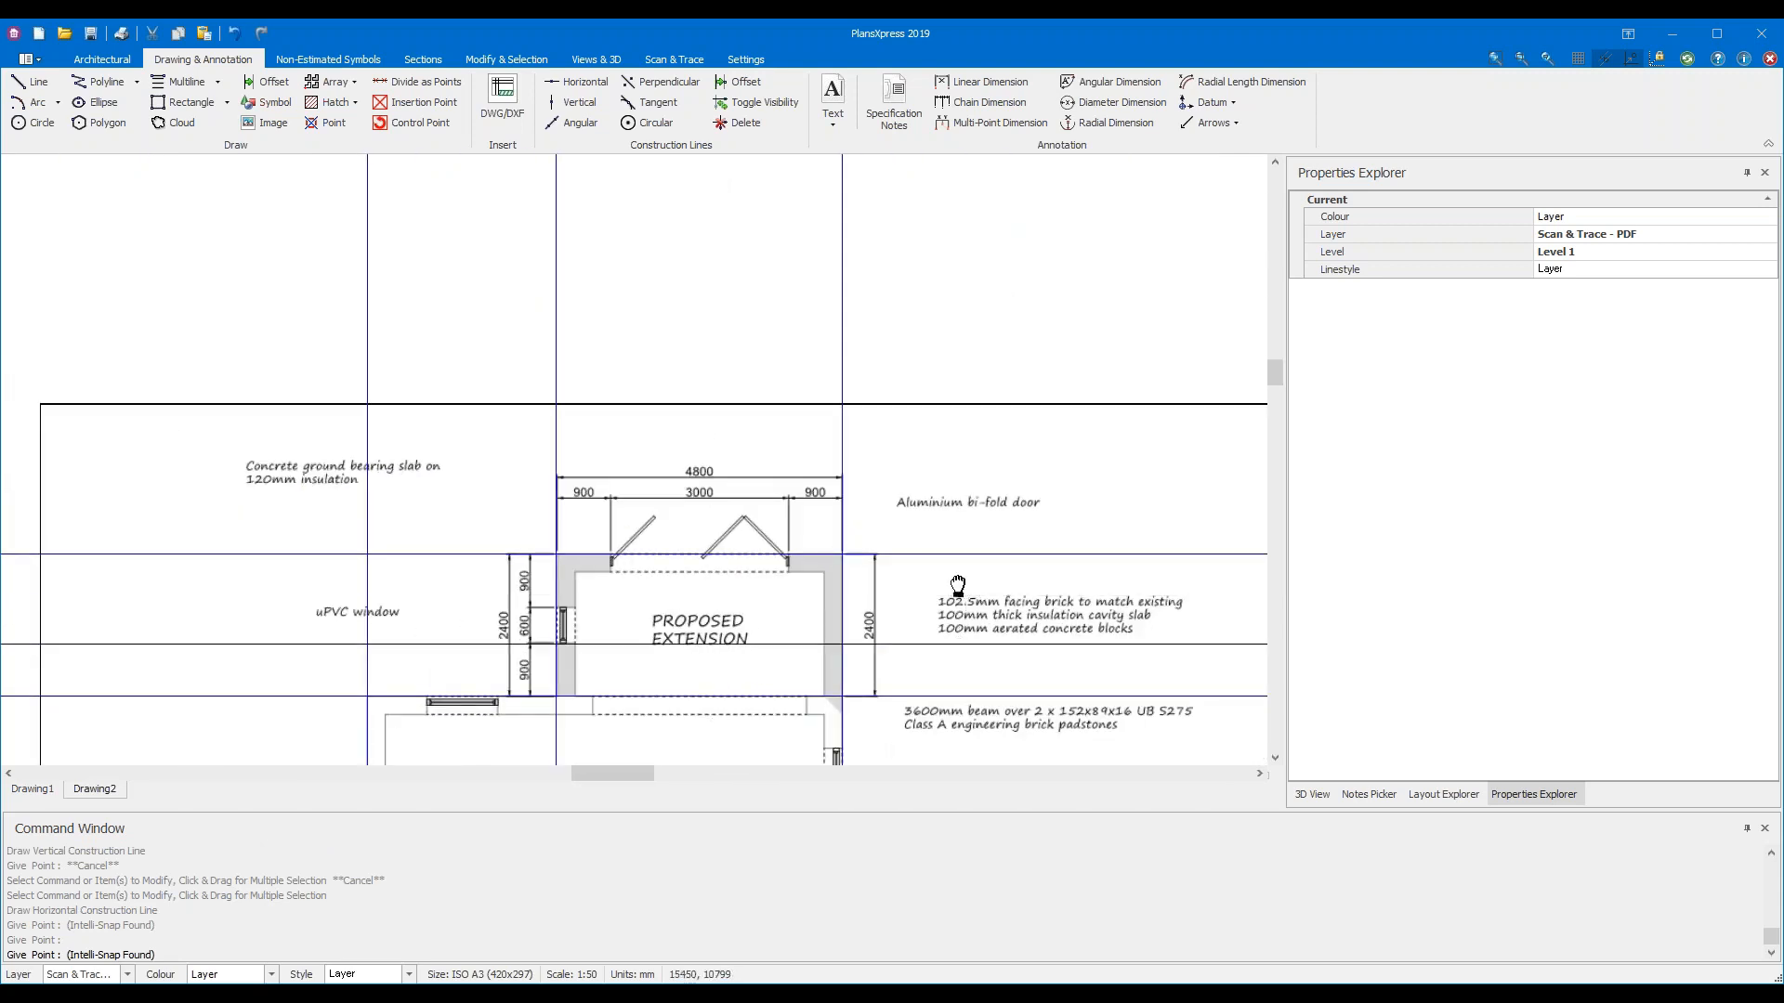
{"action": "scroll", "coordinate": [950, 594], "scroll_direction": "down", "scroll_amount": 3}
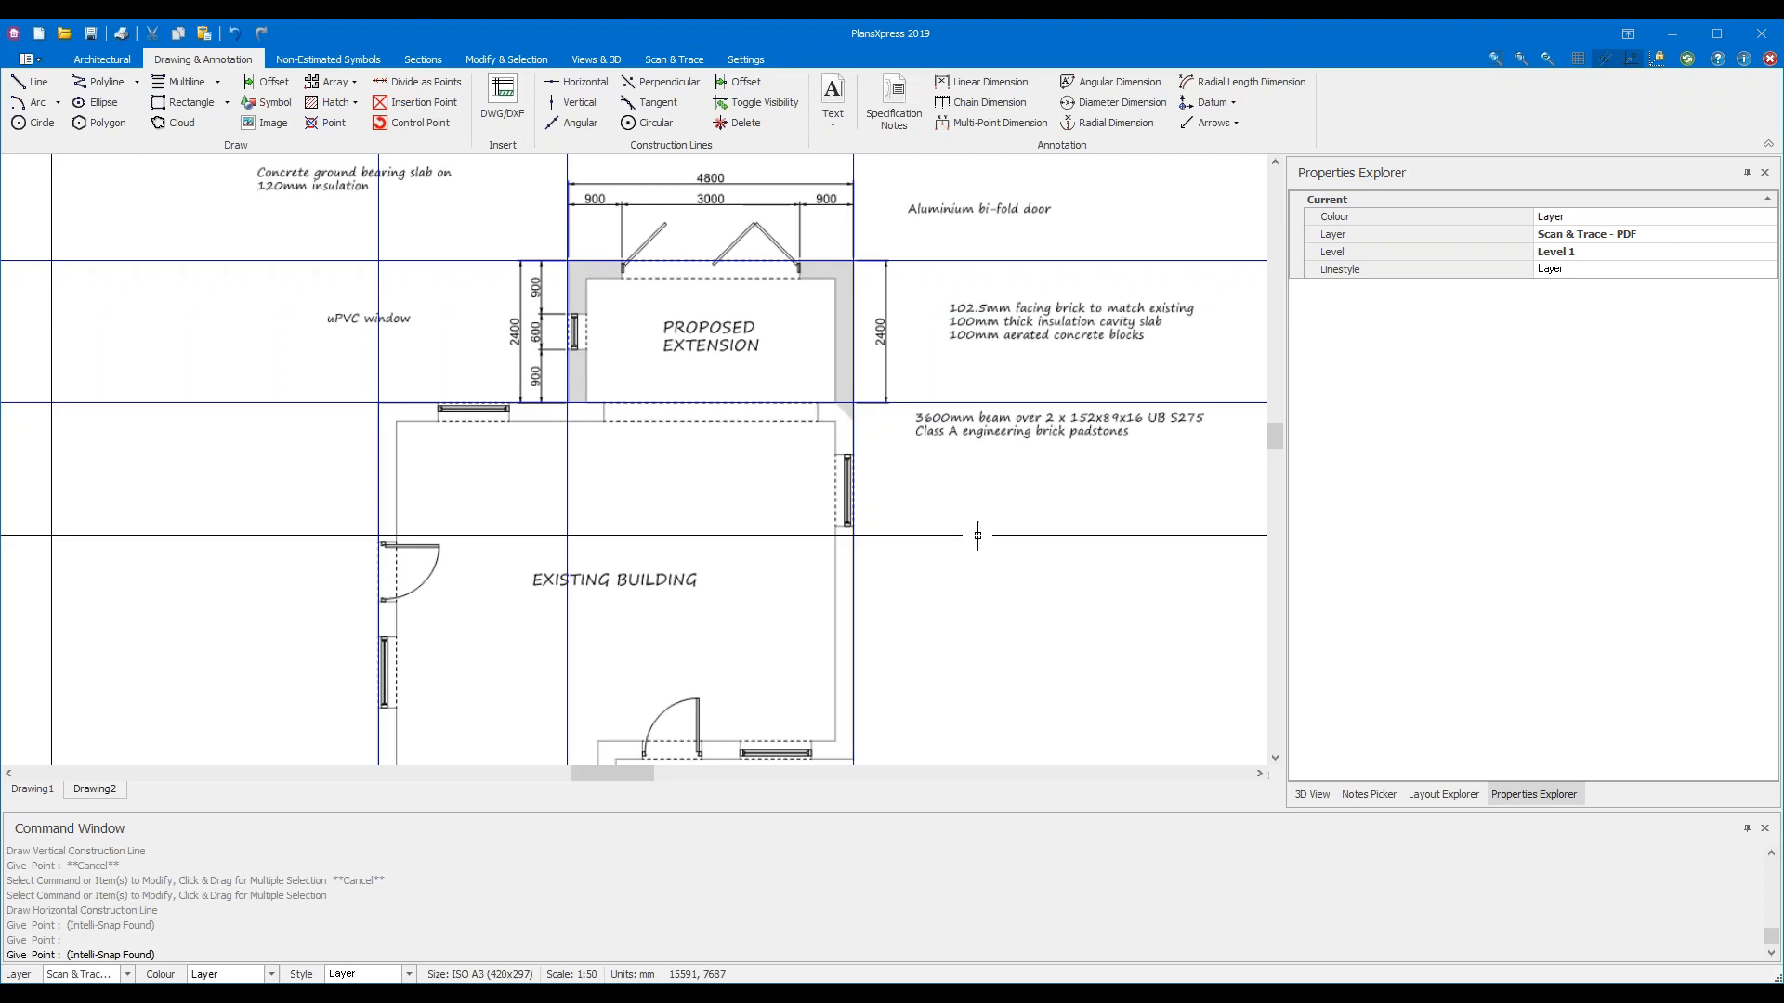
Cancel the horizontal construction line command, keeping the two guides framing the 2400 mm extension depth
{"action": "key", "text": "Escape"}
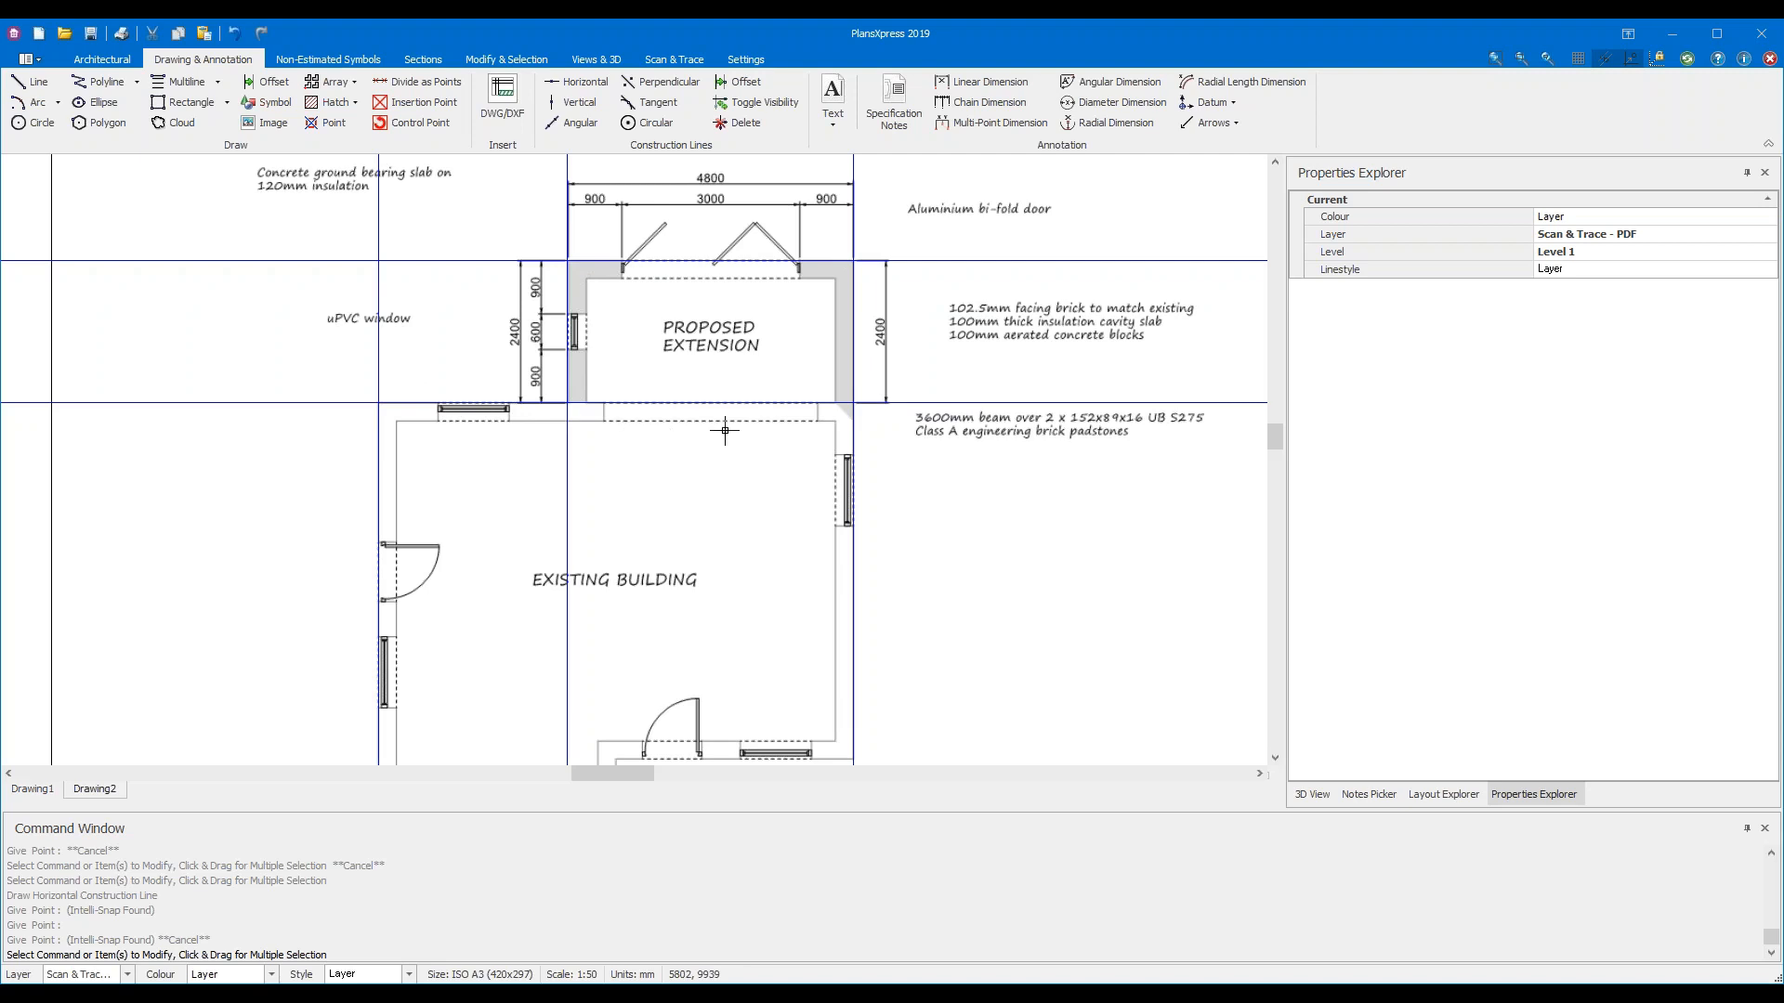
{"action": "mouse_move", "coordinate": [859, 408]}
Show the Architectural tools and dismiss the External wall Enter Dimensions dialog without drawing
{"action": "left_click", "coordinate": [113, 63]}
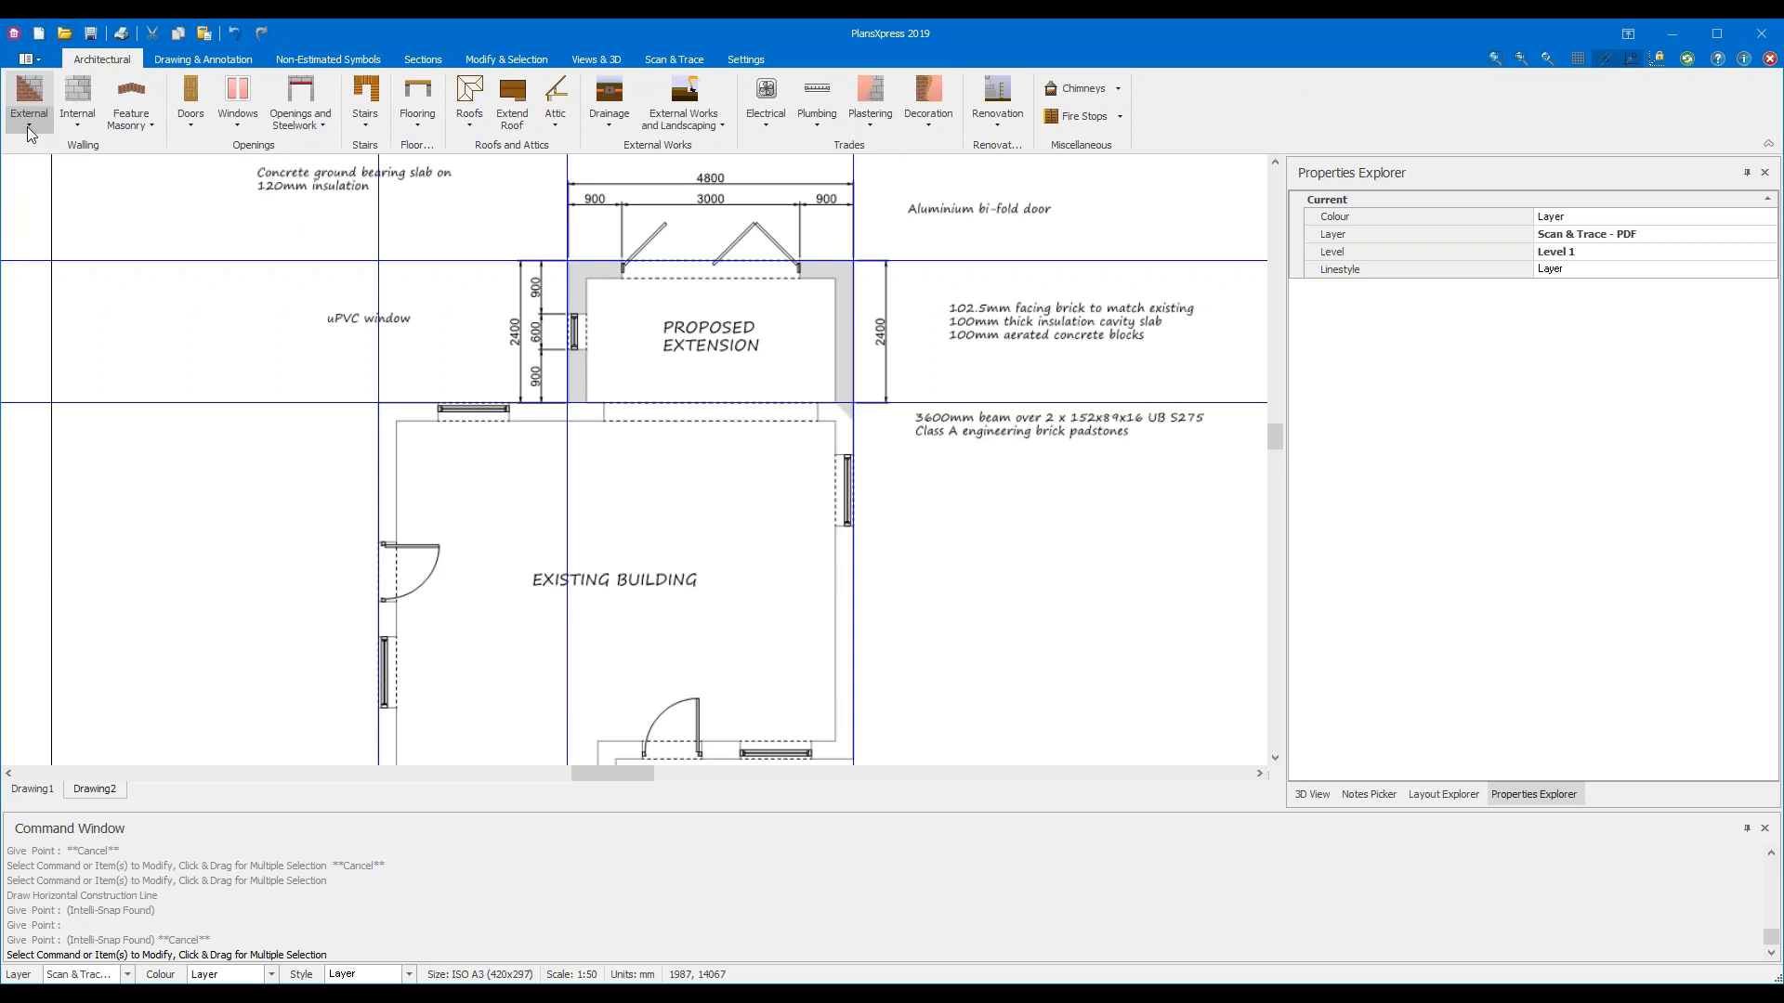
{"action": "key", "text": "Escape"}
{"action": "key", "text": "Escape"}
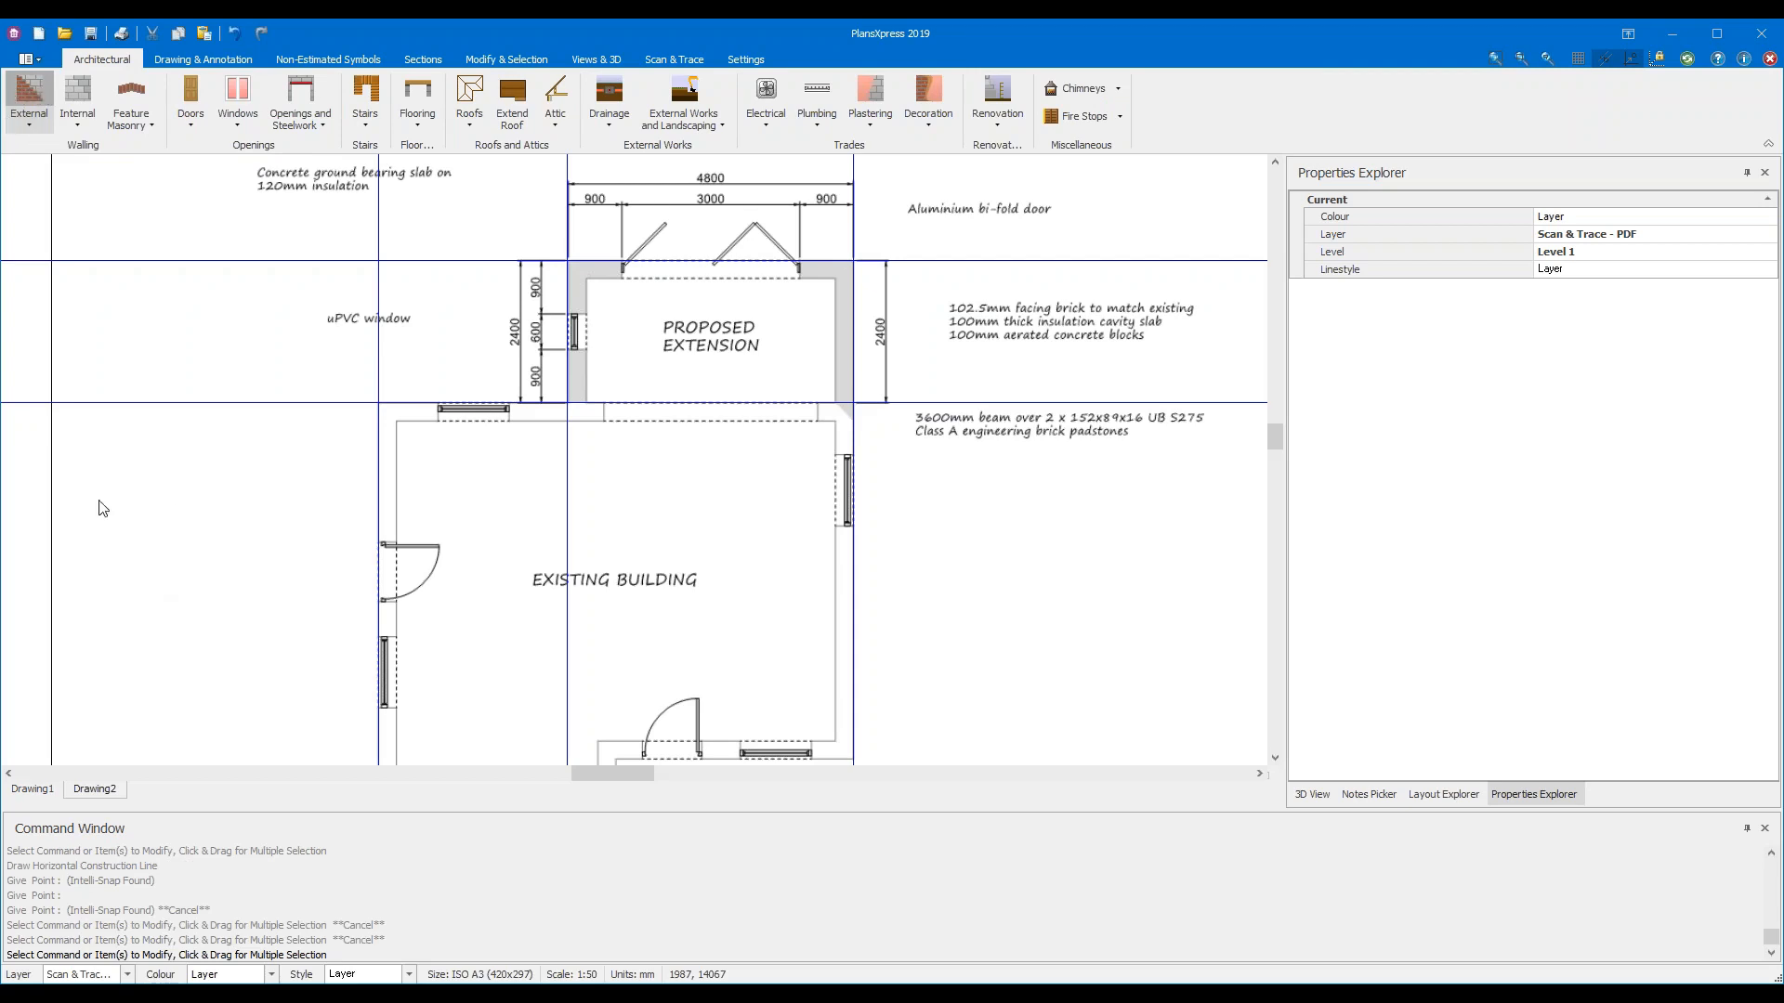
{"action": "left_click", "coordinate": [35, 121]}
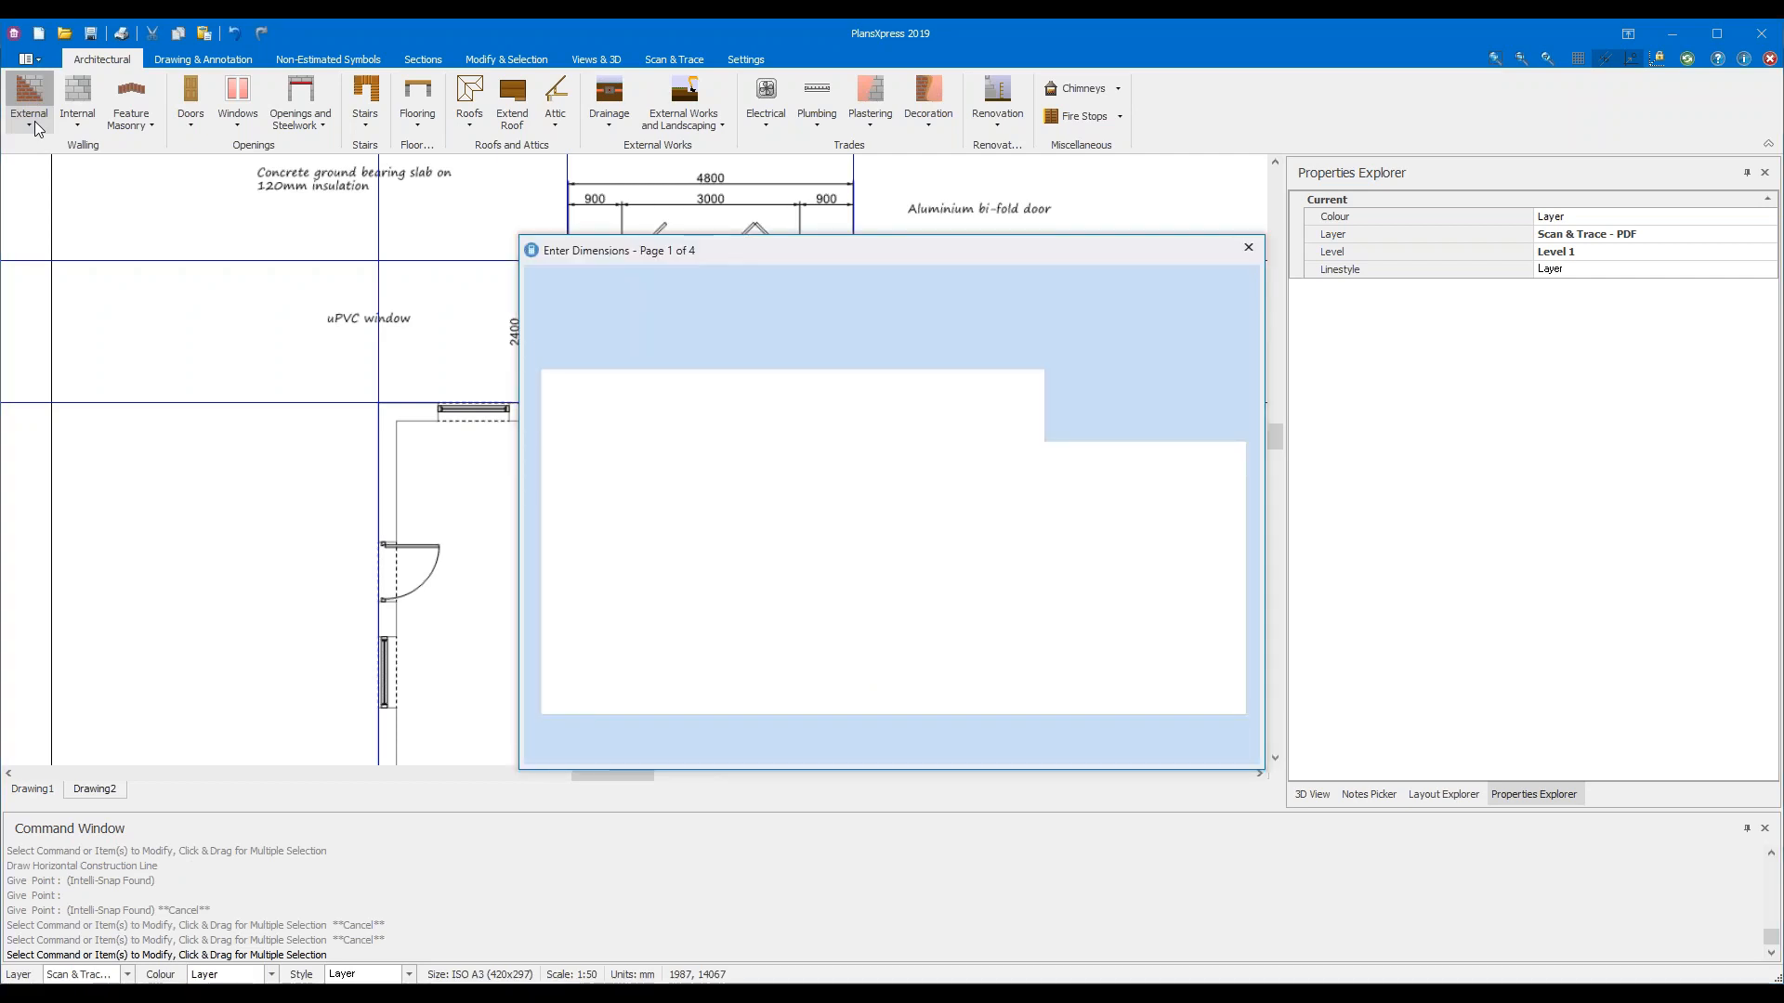
{"action": "left_click", "coordinate": [1248, 248]}
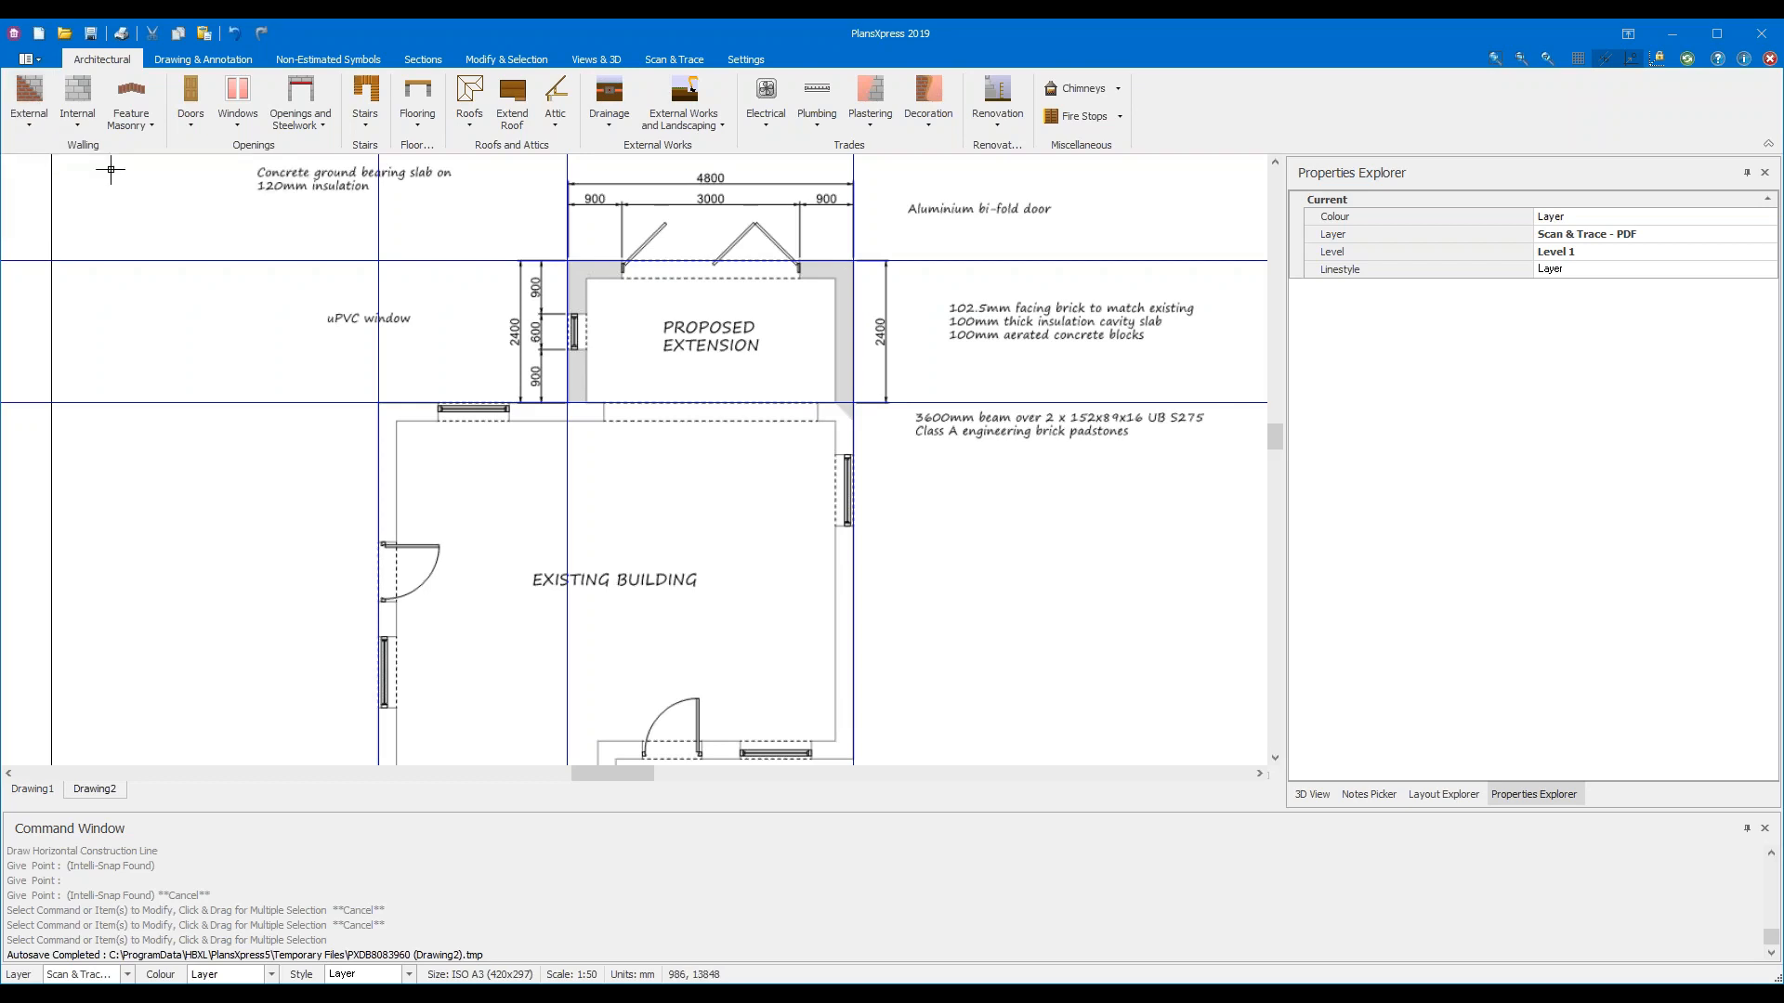
Expand External walls to list the Brick and Block Cavity Wall floor-to-joist height types
{"action": "left_click", "coordinate": [41, 125]}
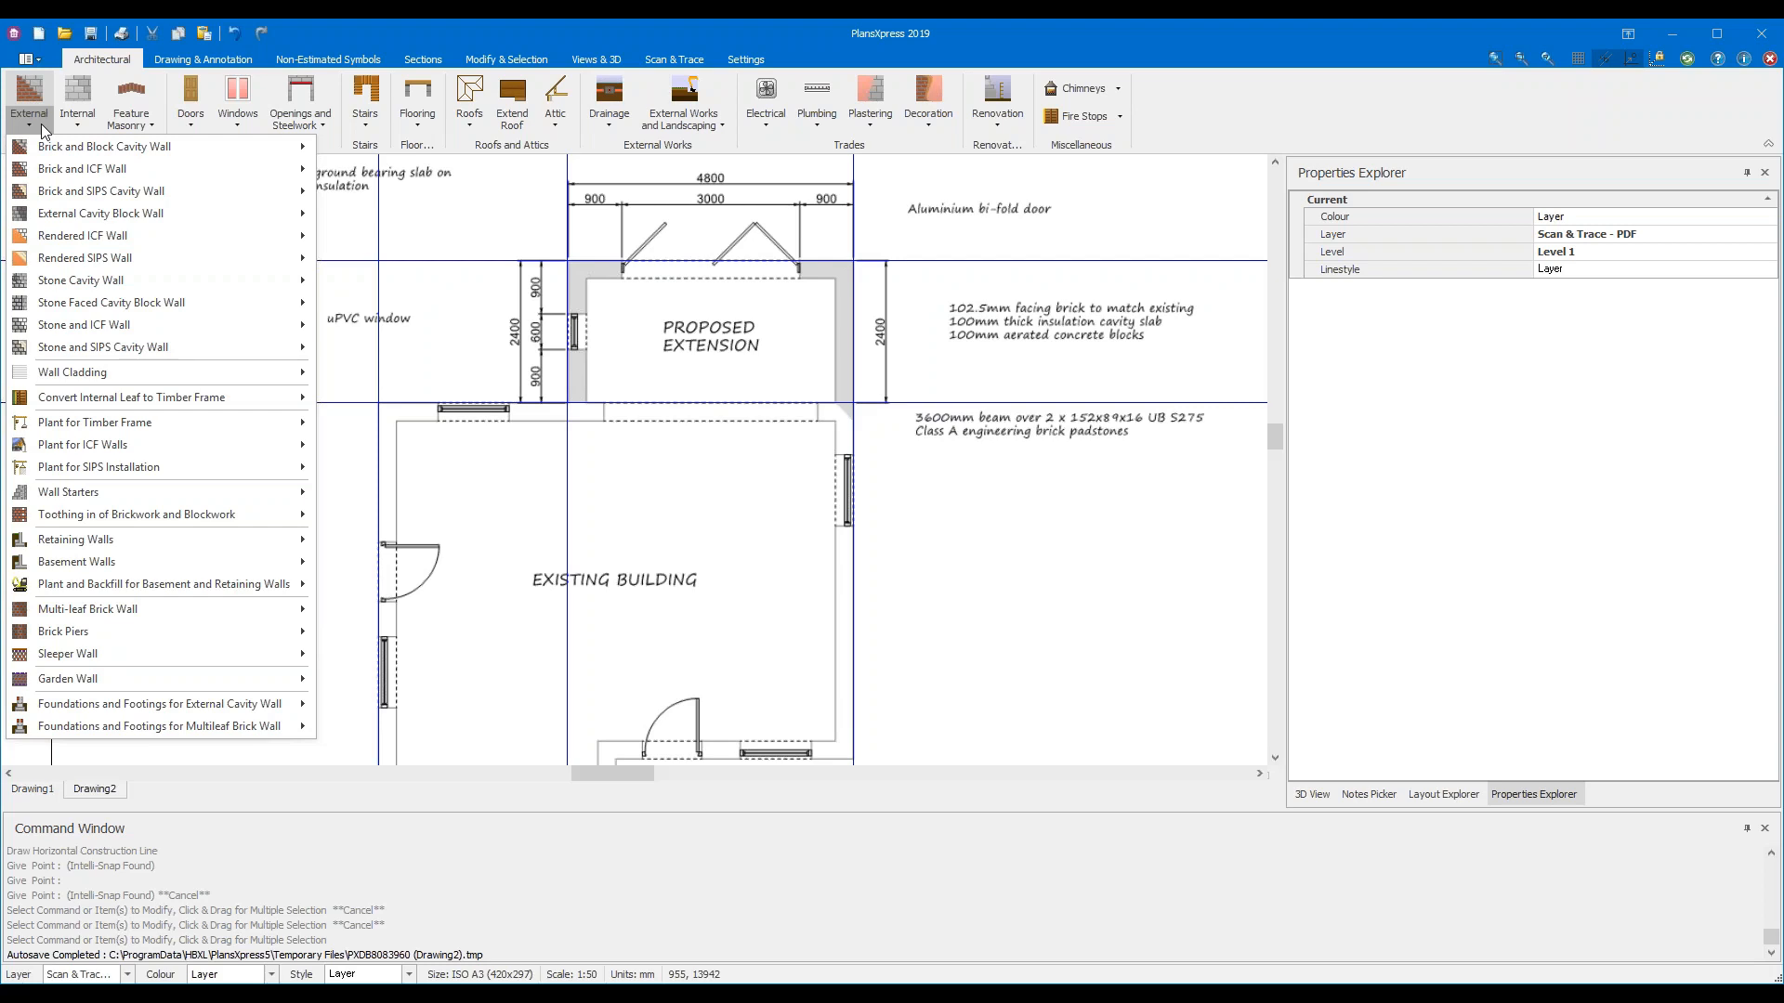
{"action": "mouse_move", "coordinate": [61, 148]}
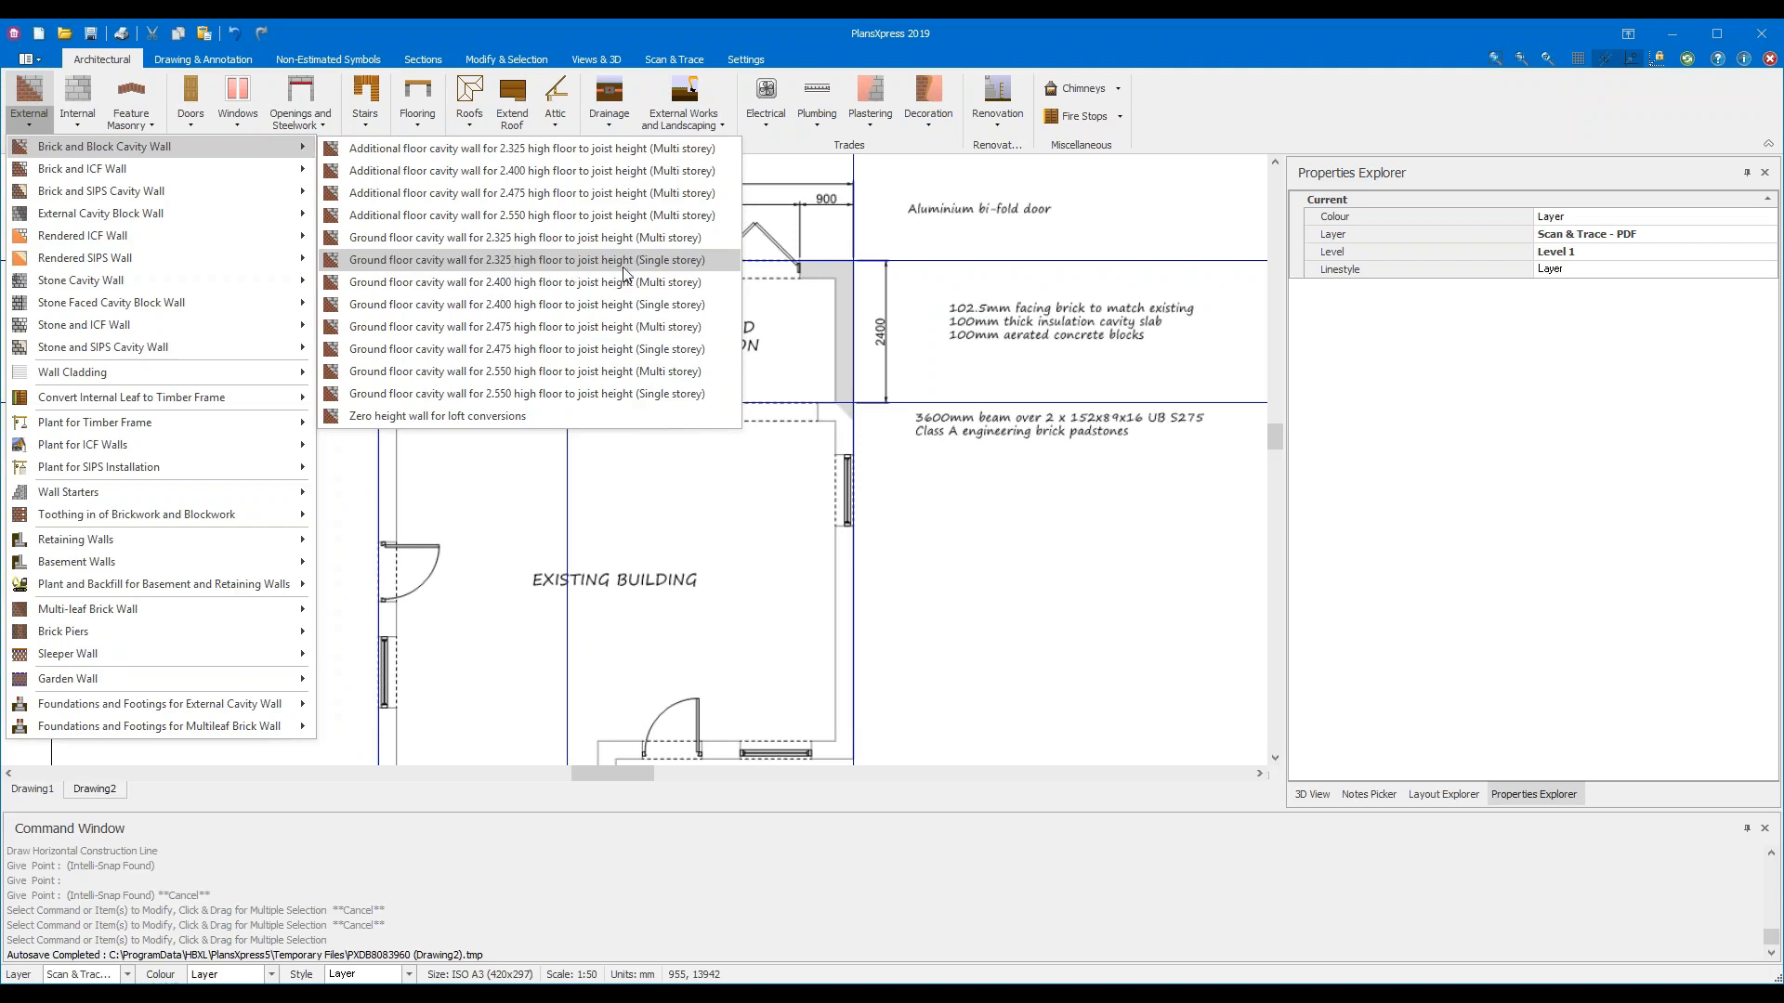
Select the ground-floor 2.325 m multi-storey cavity wall, reaching the 0.600 x 0.900 m foundation trench page
{"action": "left_click", "coordinate": [716, 240]}
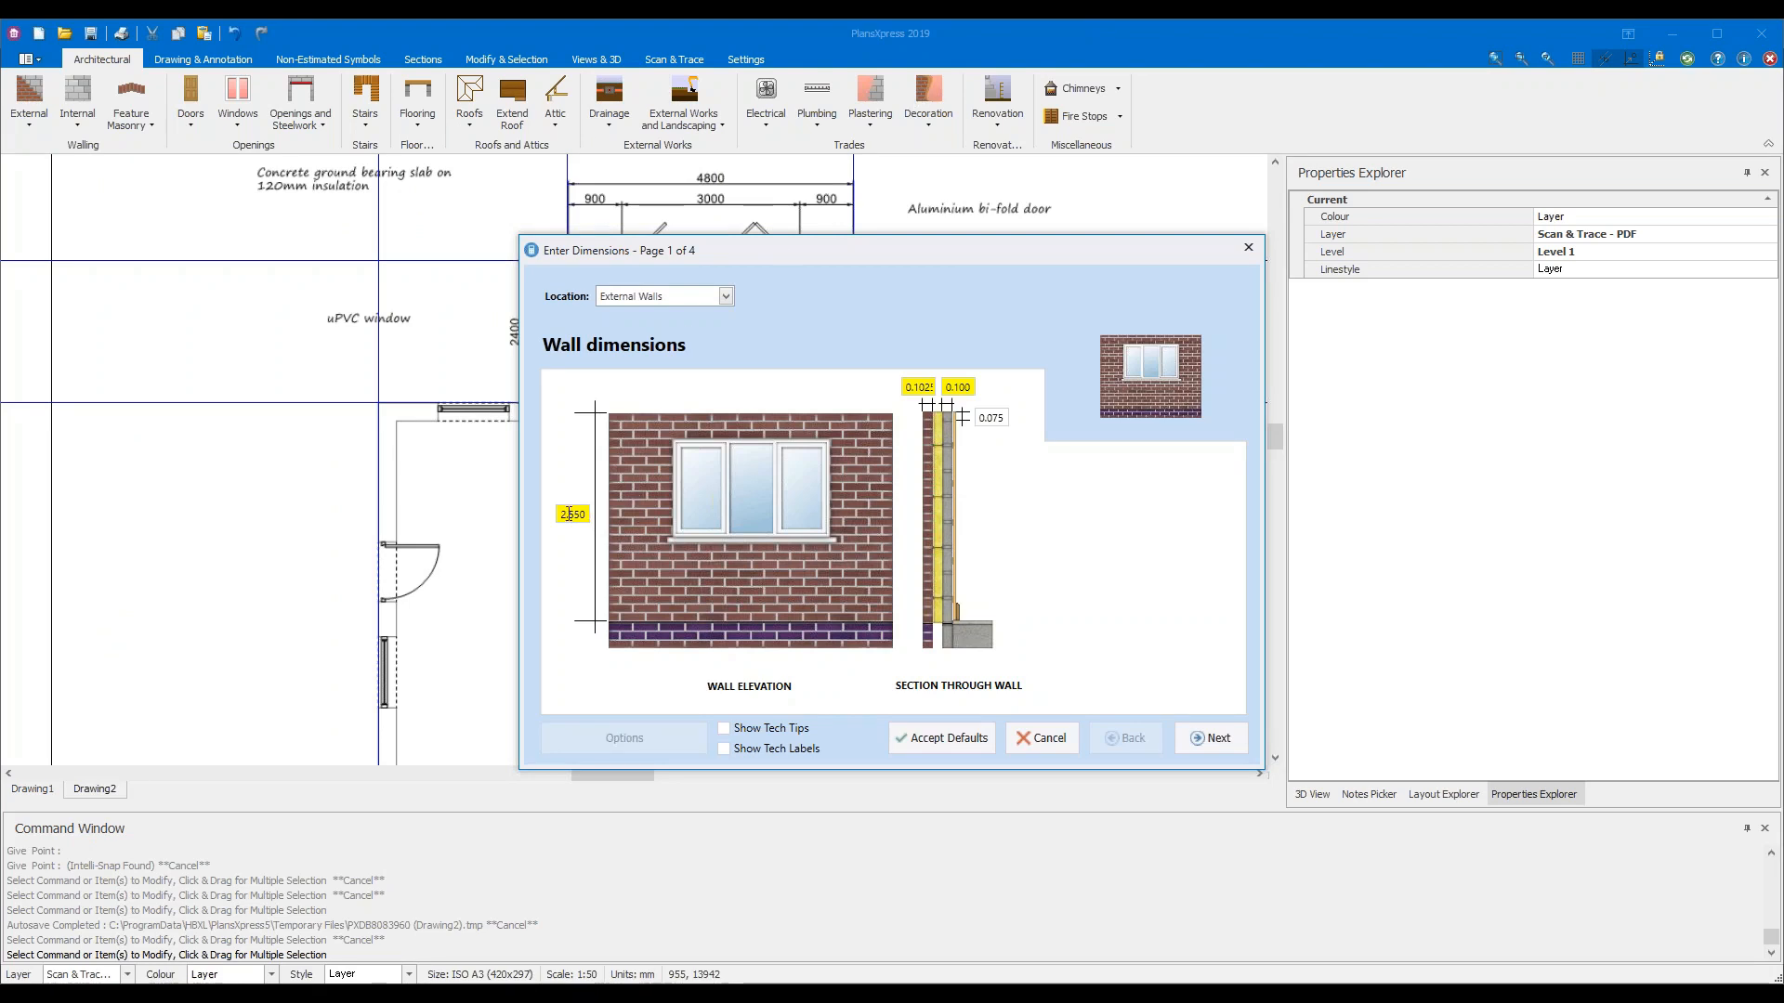
{"action": "mouse_move", "coordinate": [569, 514]}
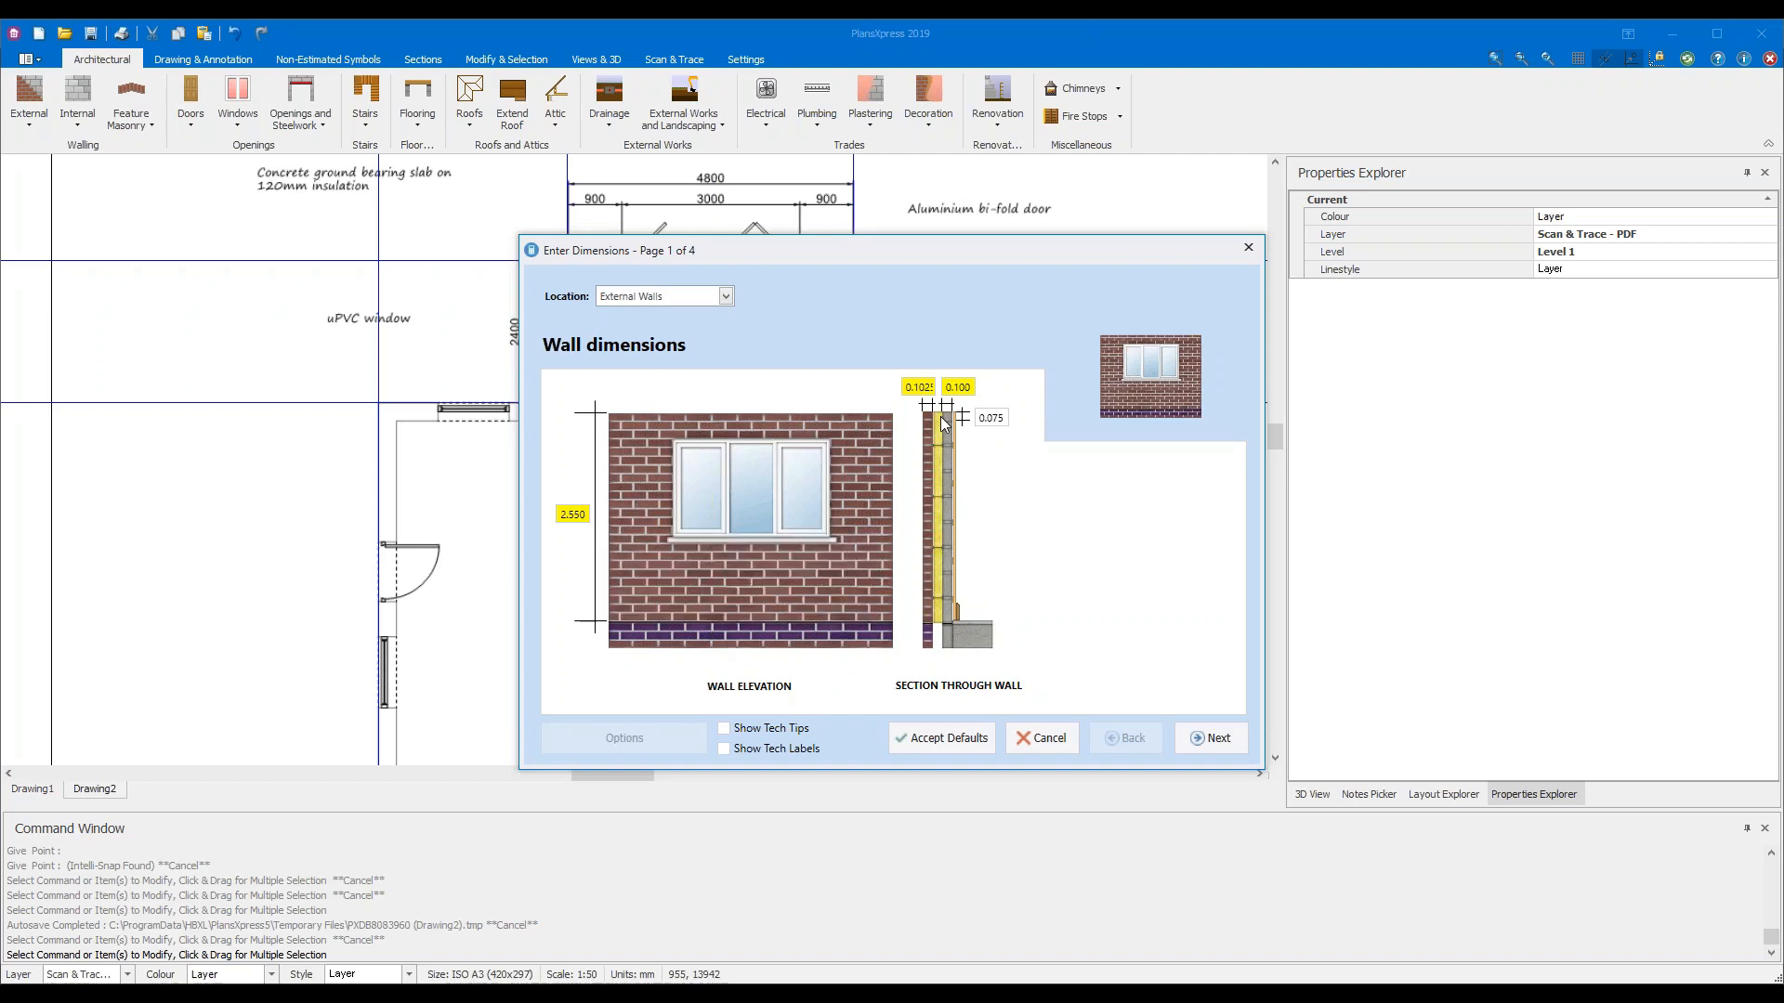
{"action": "mouse_move", "coordinate": [920, 386]}
{"action": "mouse_move", "coordinate": [994, 418]}
Step through all four wall setup pages unchanged, finishing on Plastering and decoration
{"action": "left_click", "coordinate": [1215, 738]}
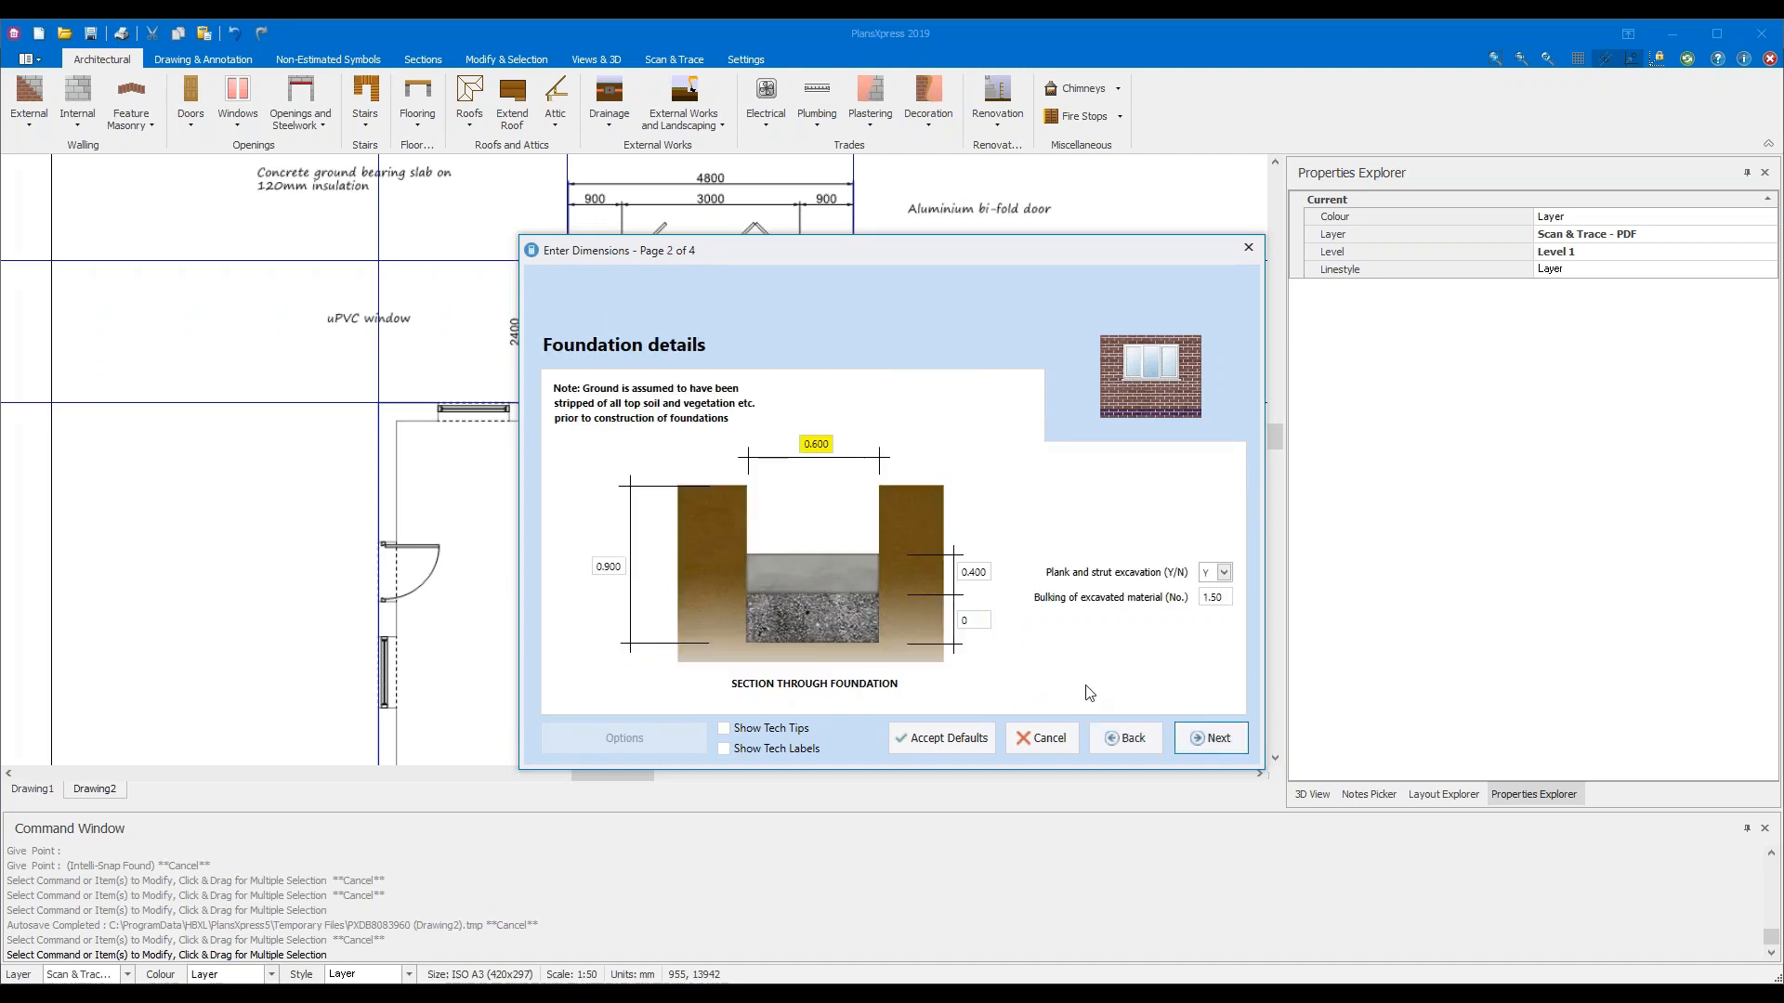
{"action": "mouse_move", "coordinate": [828, 444]}
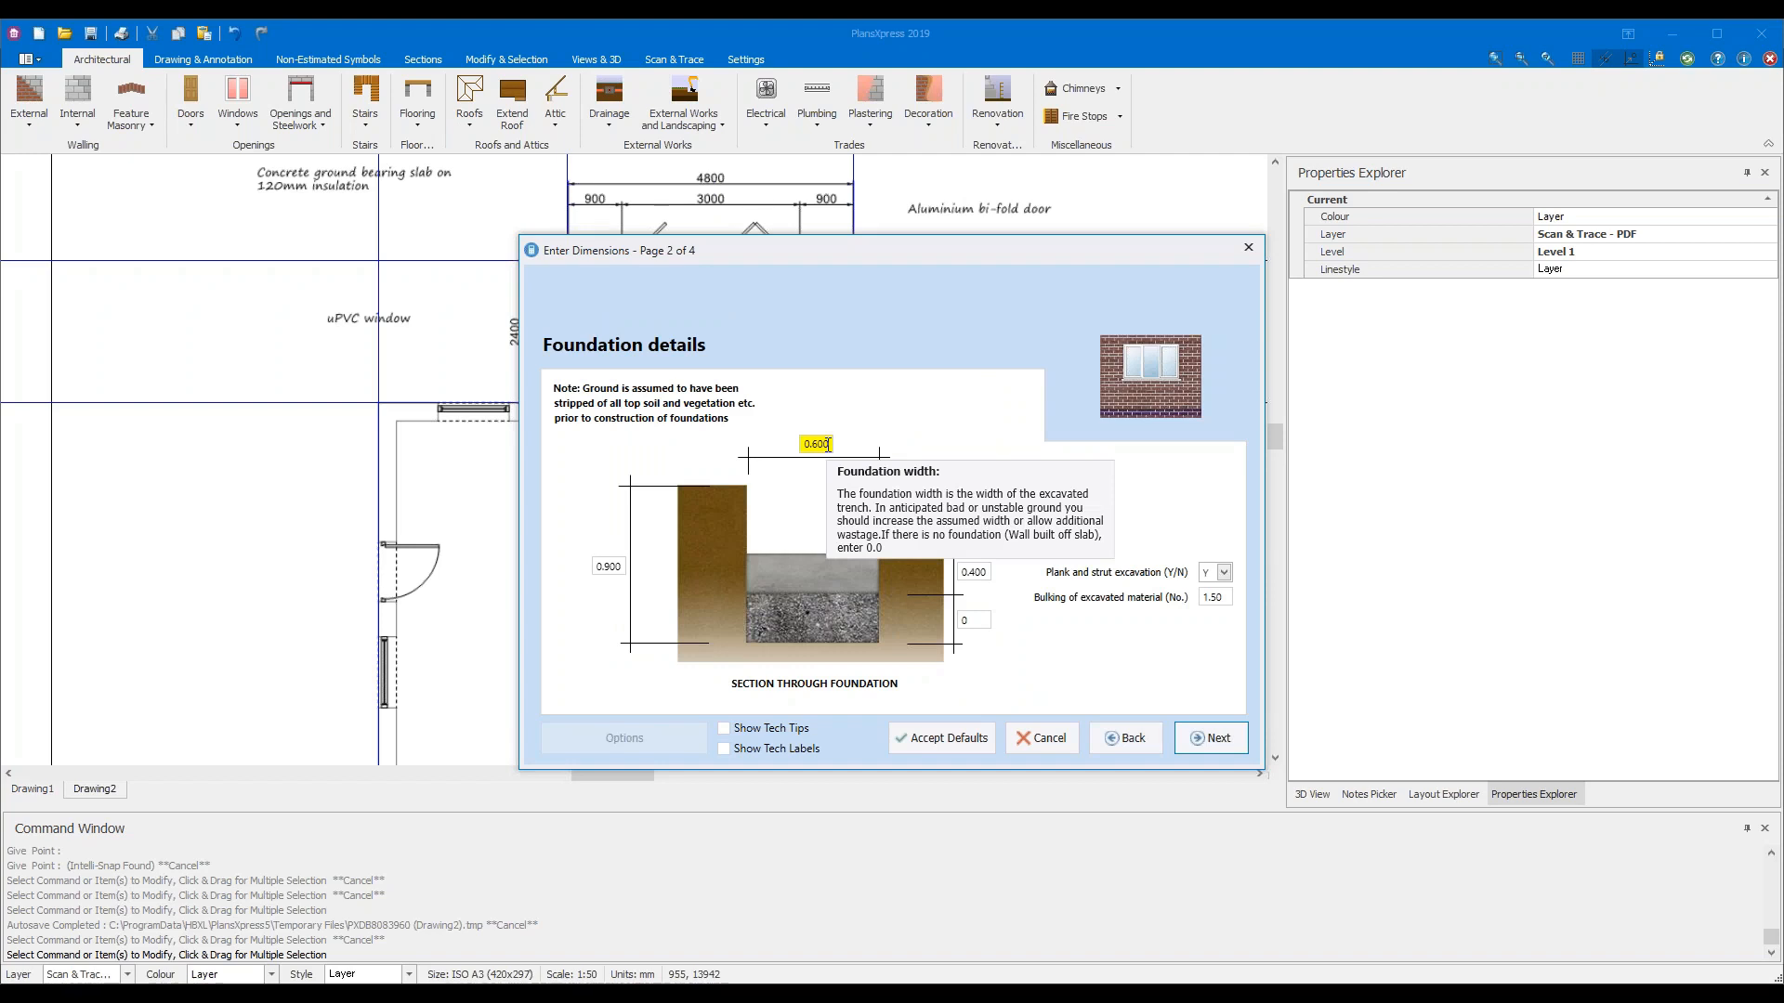
{"action": "left_click", "coordinate": [1204, 740]}
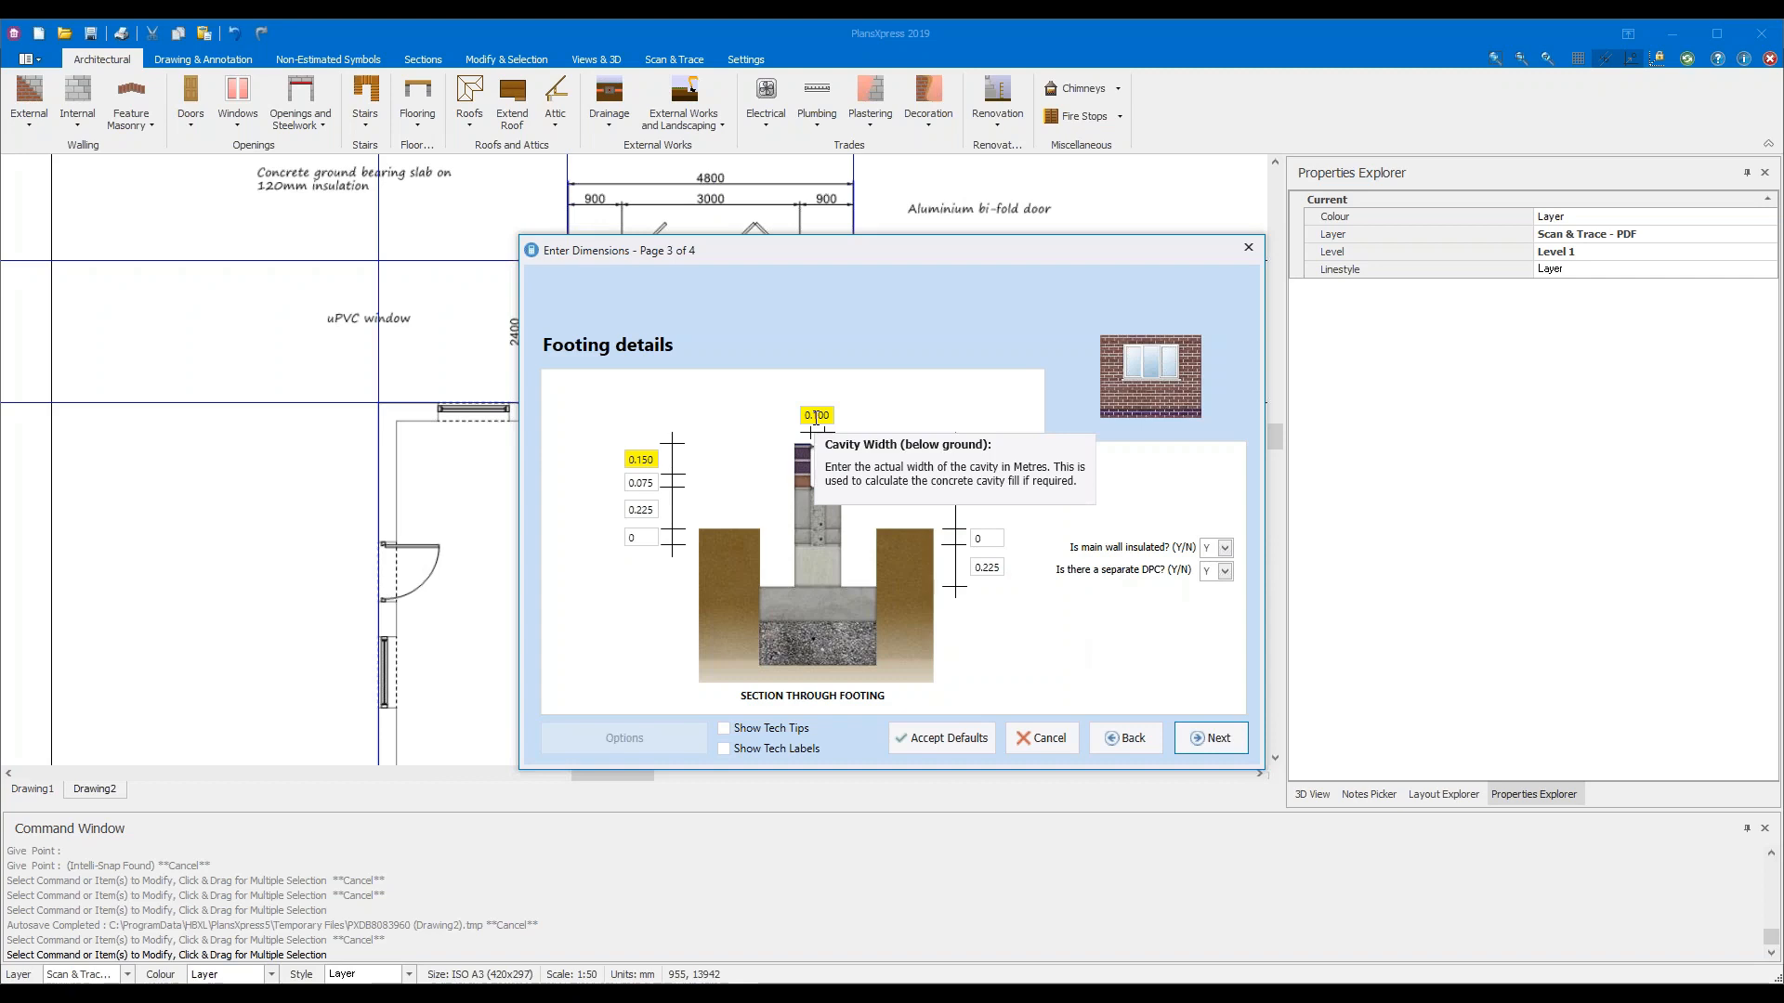
{"action": "mouse_move", "coordinate": [636, 459]}
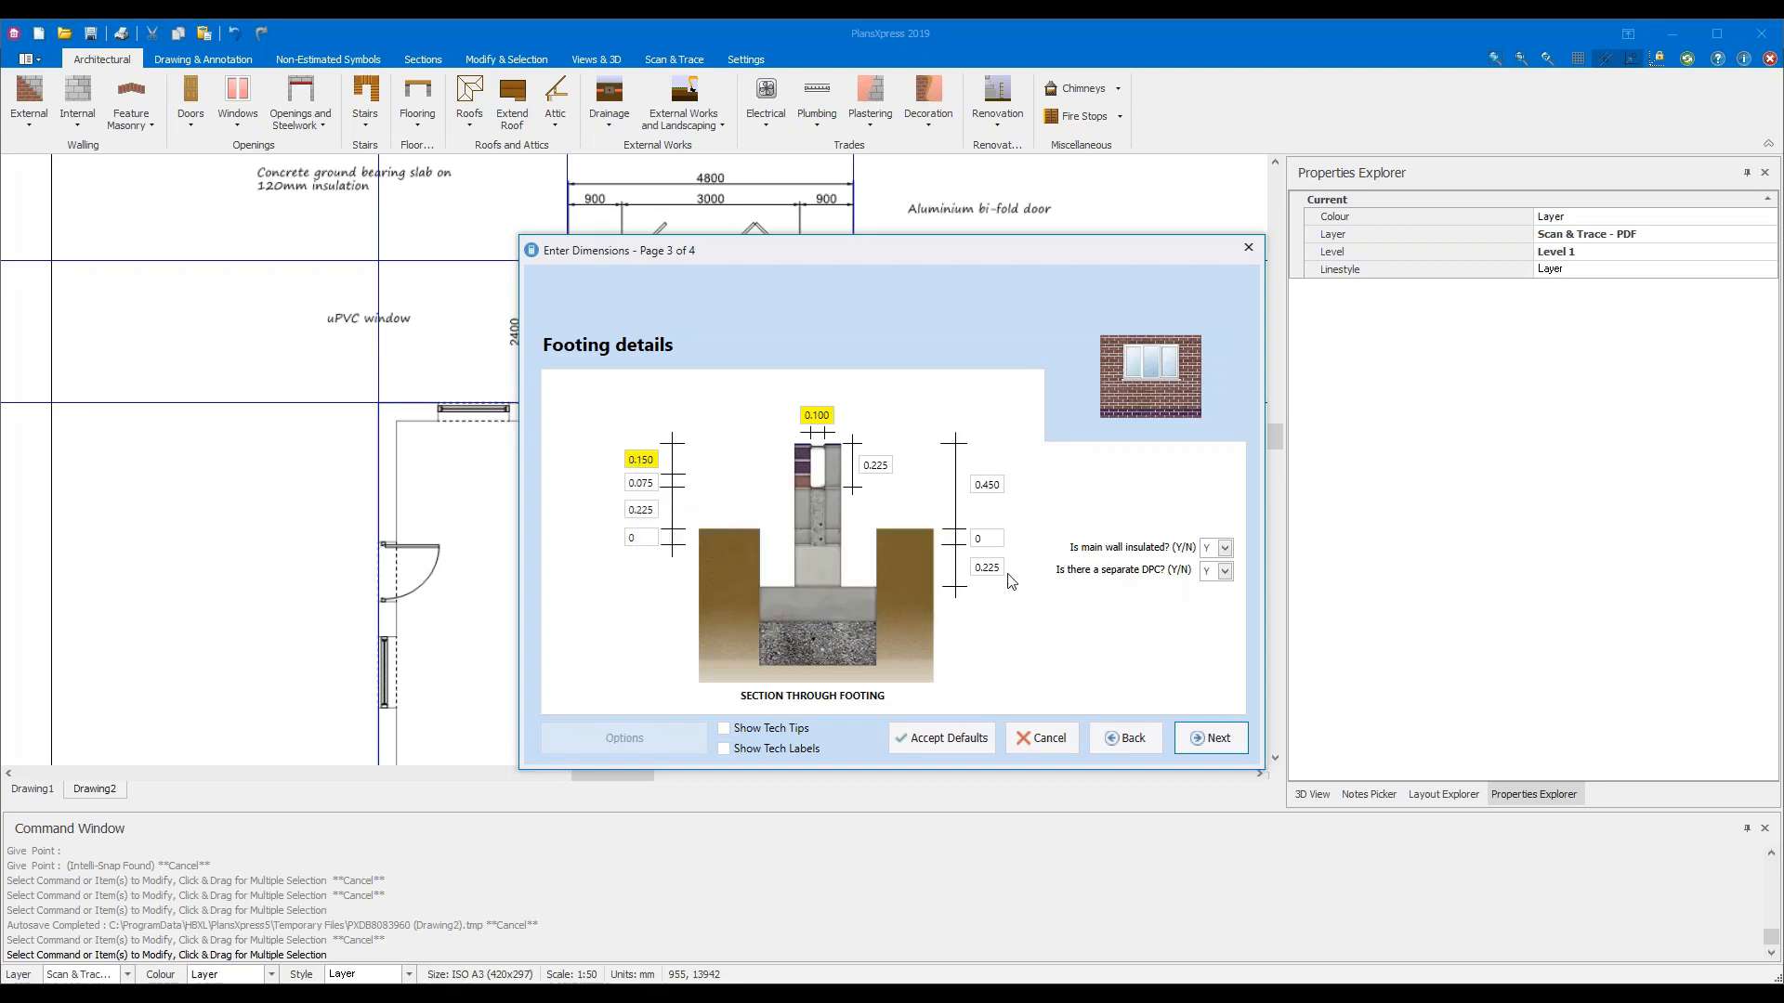
{"action": "left_click", "coordinate": [1208, 738]}
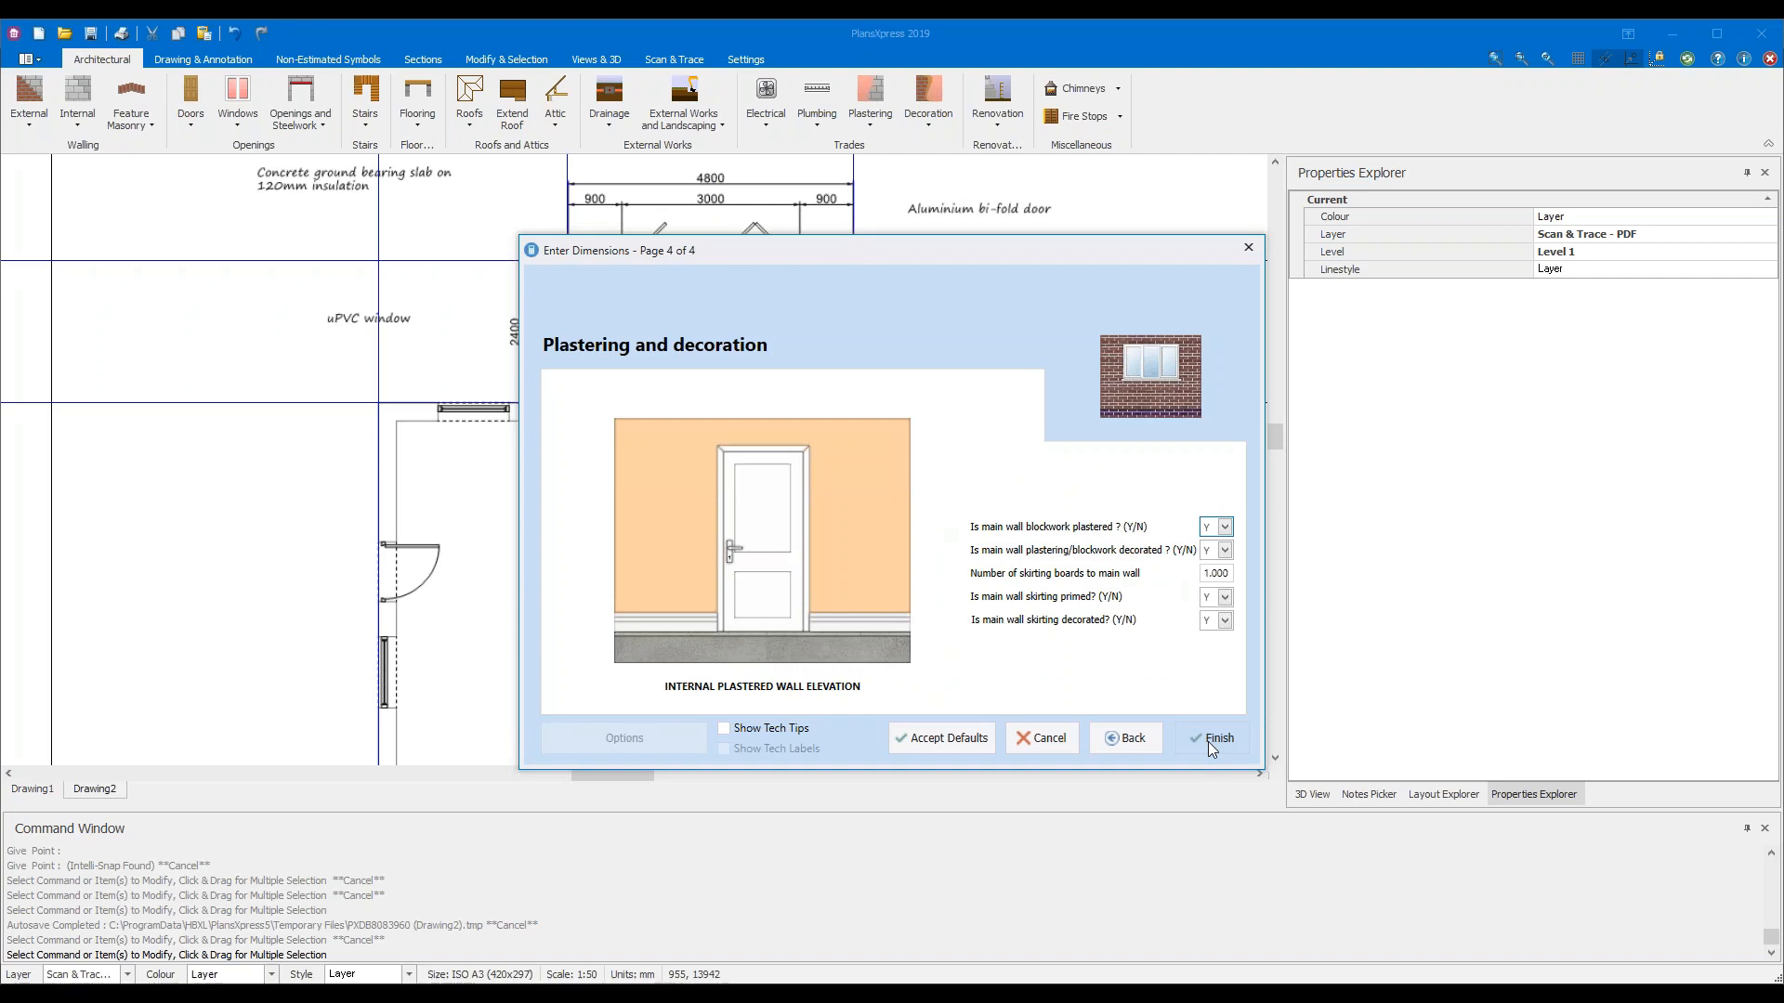
{"action": "left_click", "coordinate": [1208, 741]}
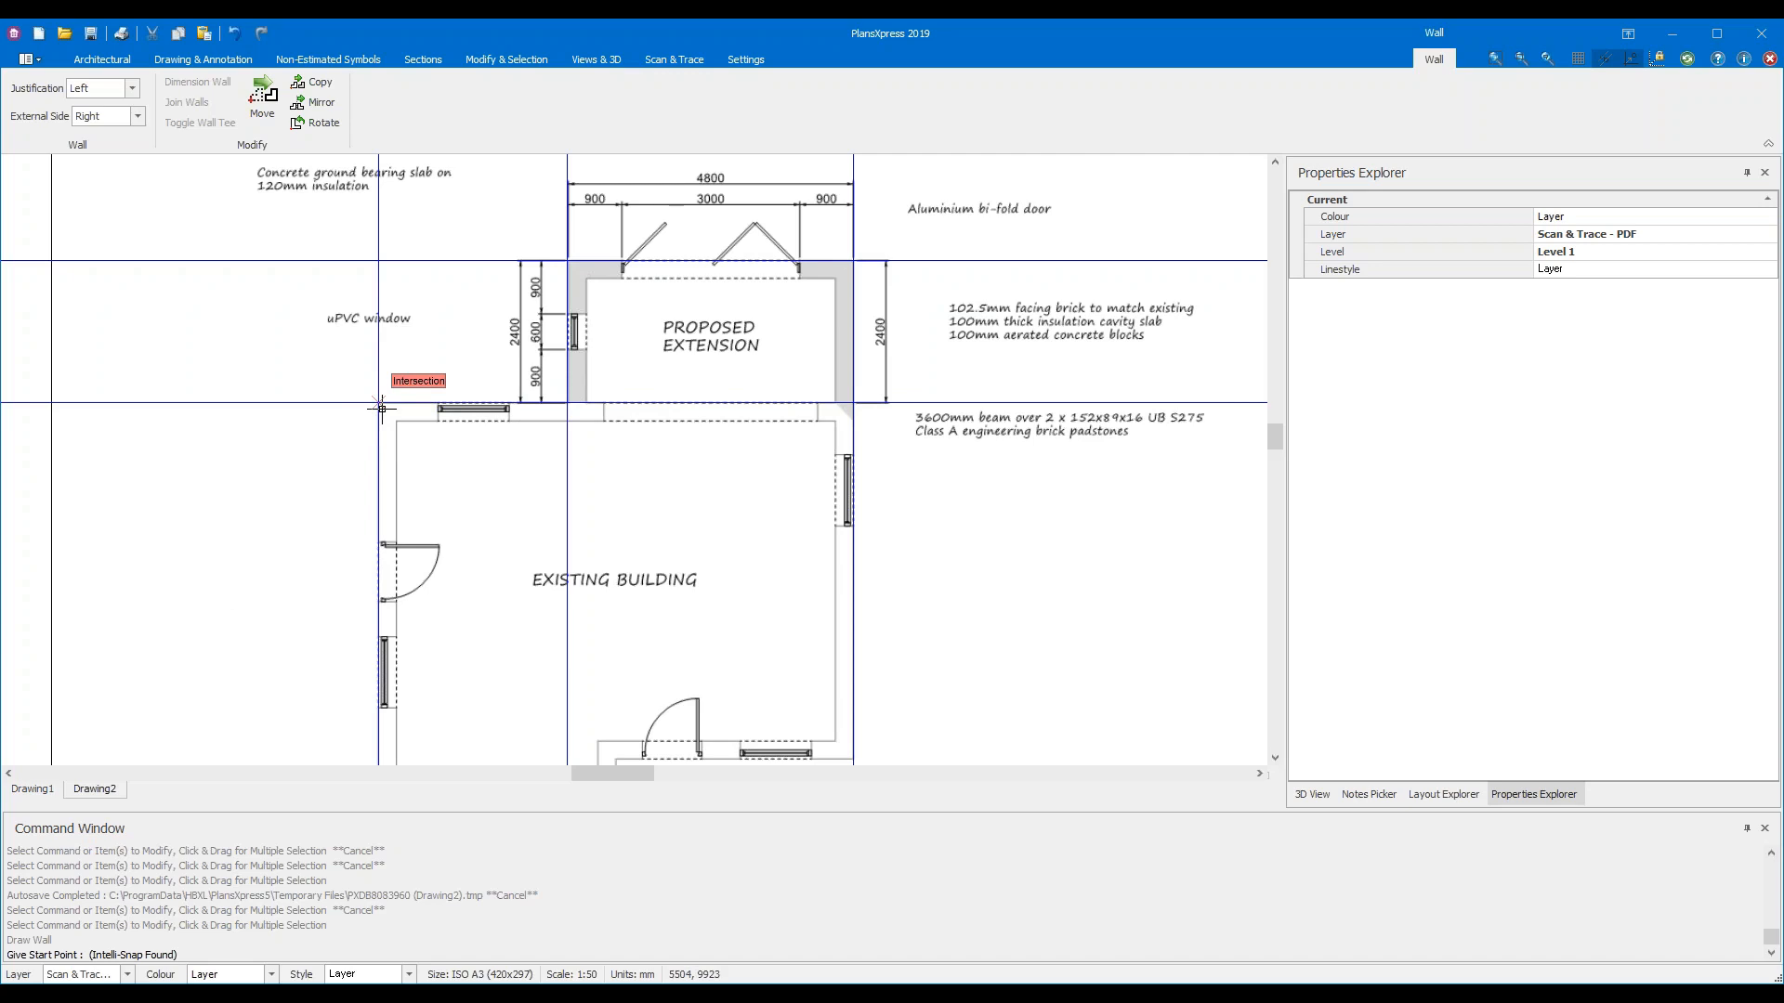
{"action": "scroll", "coordinate": [381, 407], "scroll_direction": "up", "scroll_amount": 2}
Fix the wall's start point at the top-left construction-line intersection
{"action": "scroll", "coordinate": [381, 407], "scroll_direction": "up", "scroll_amount": 2}
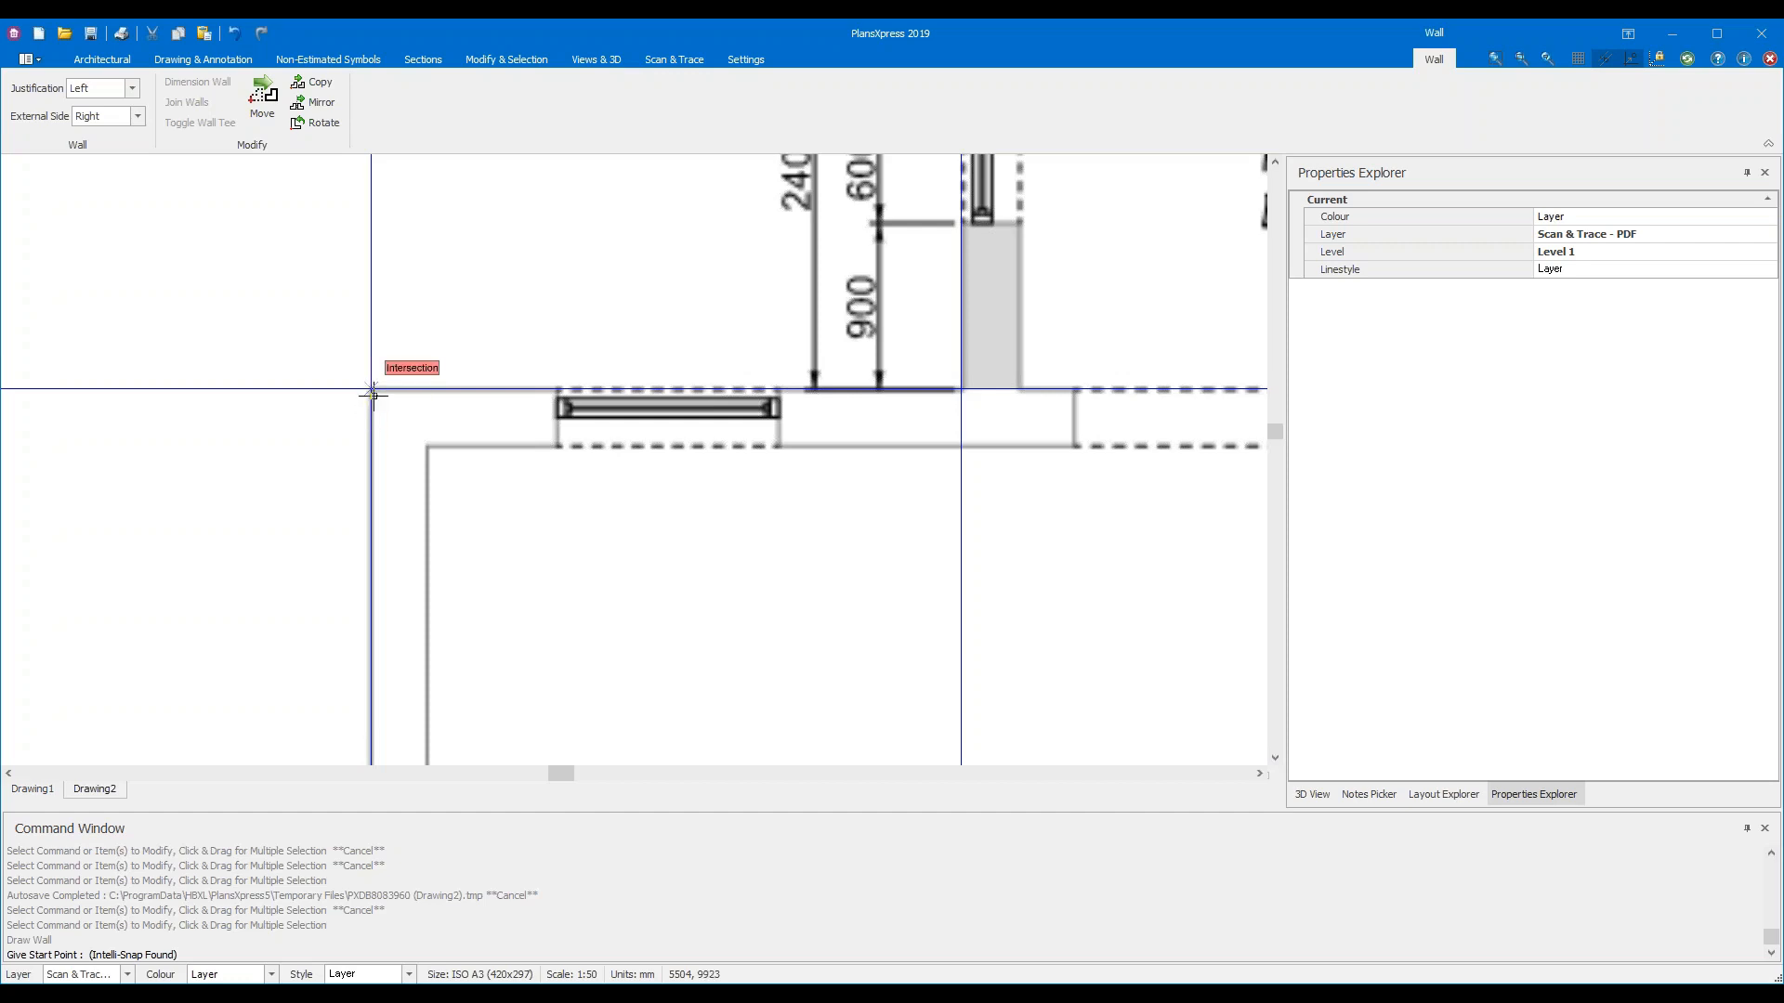
{"action": "left_click", "coordinate": [372, 394]}
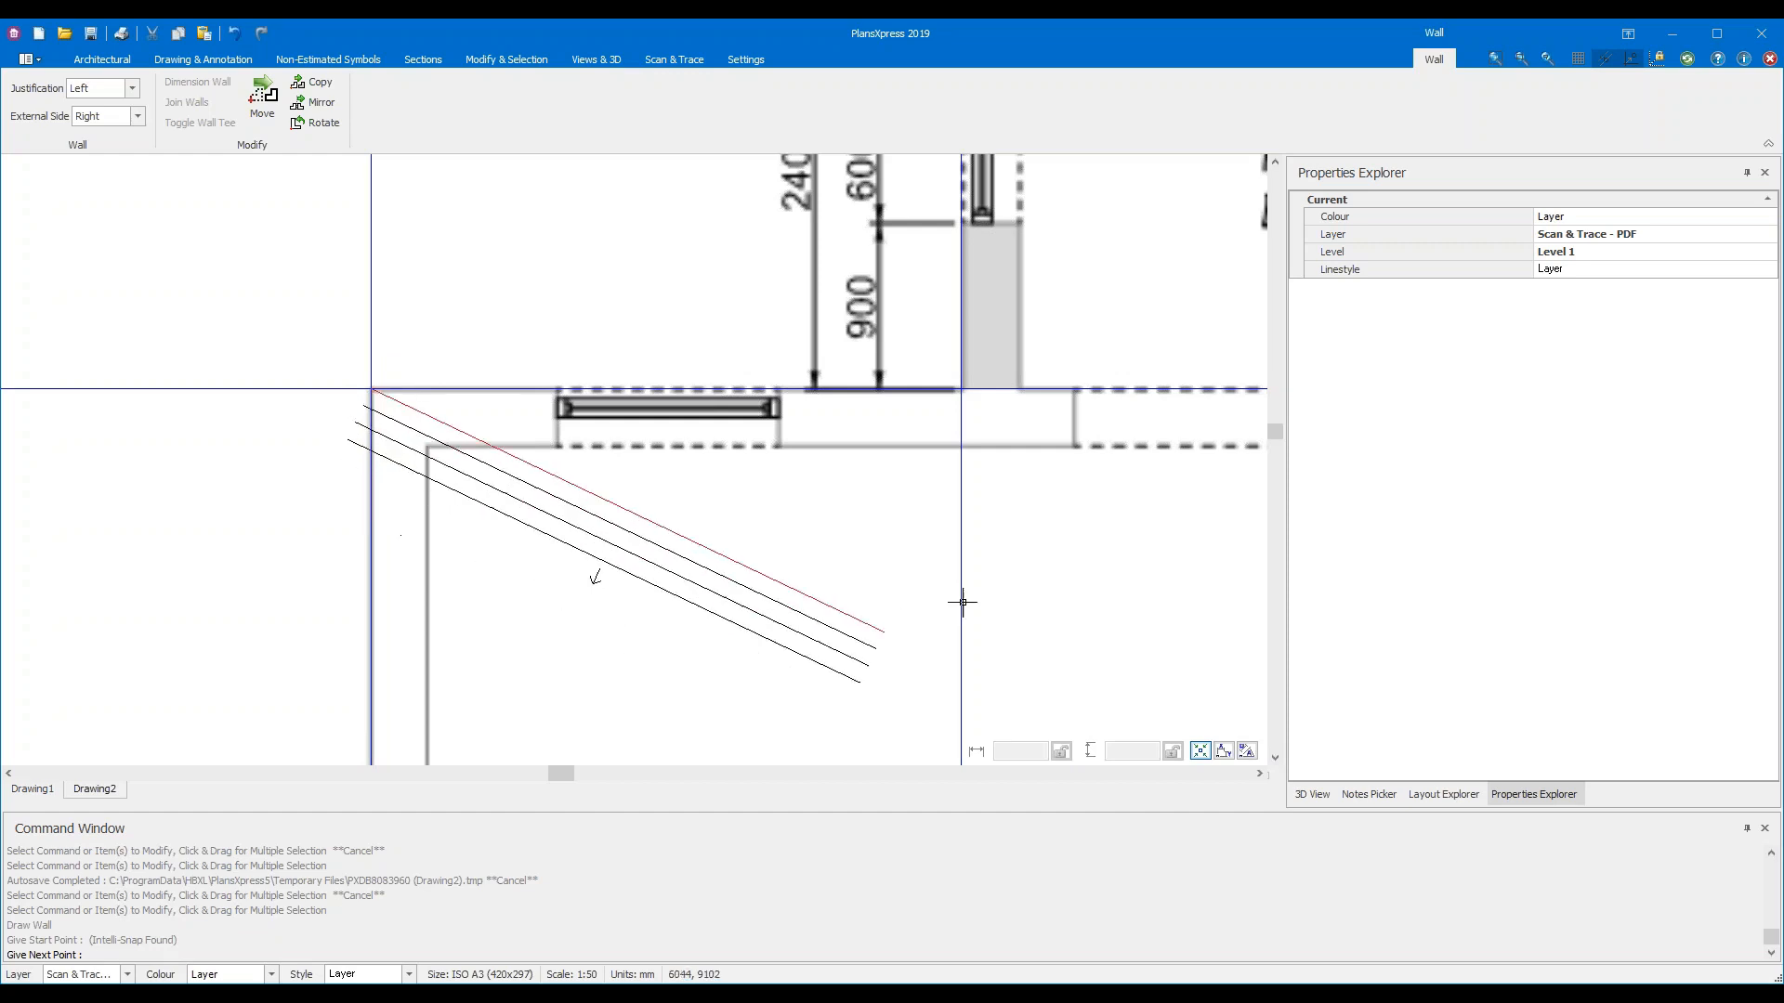
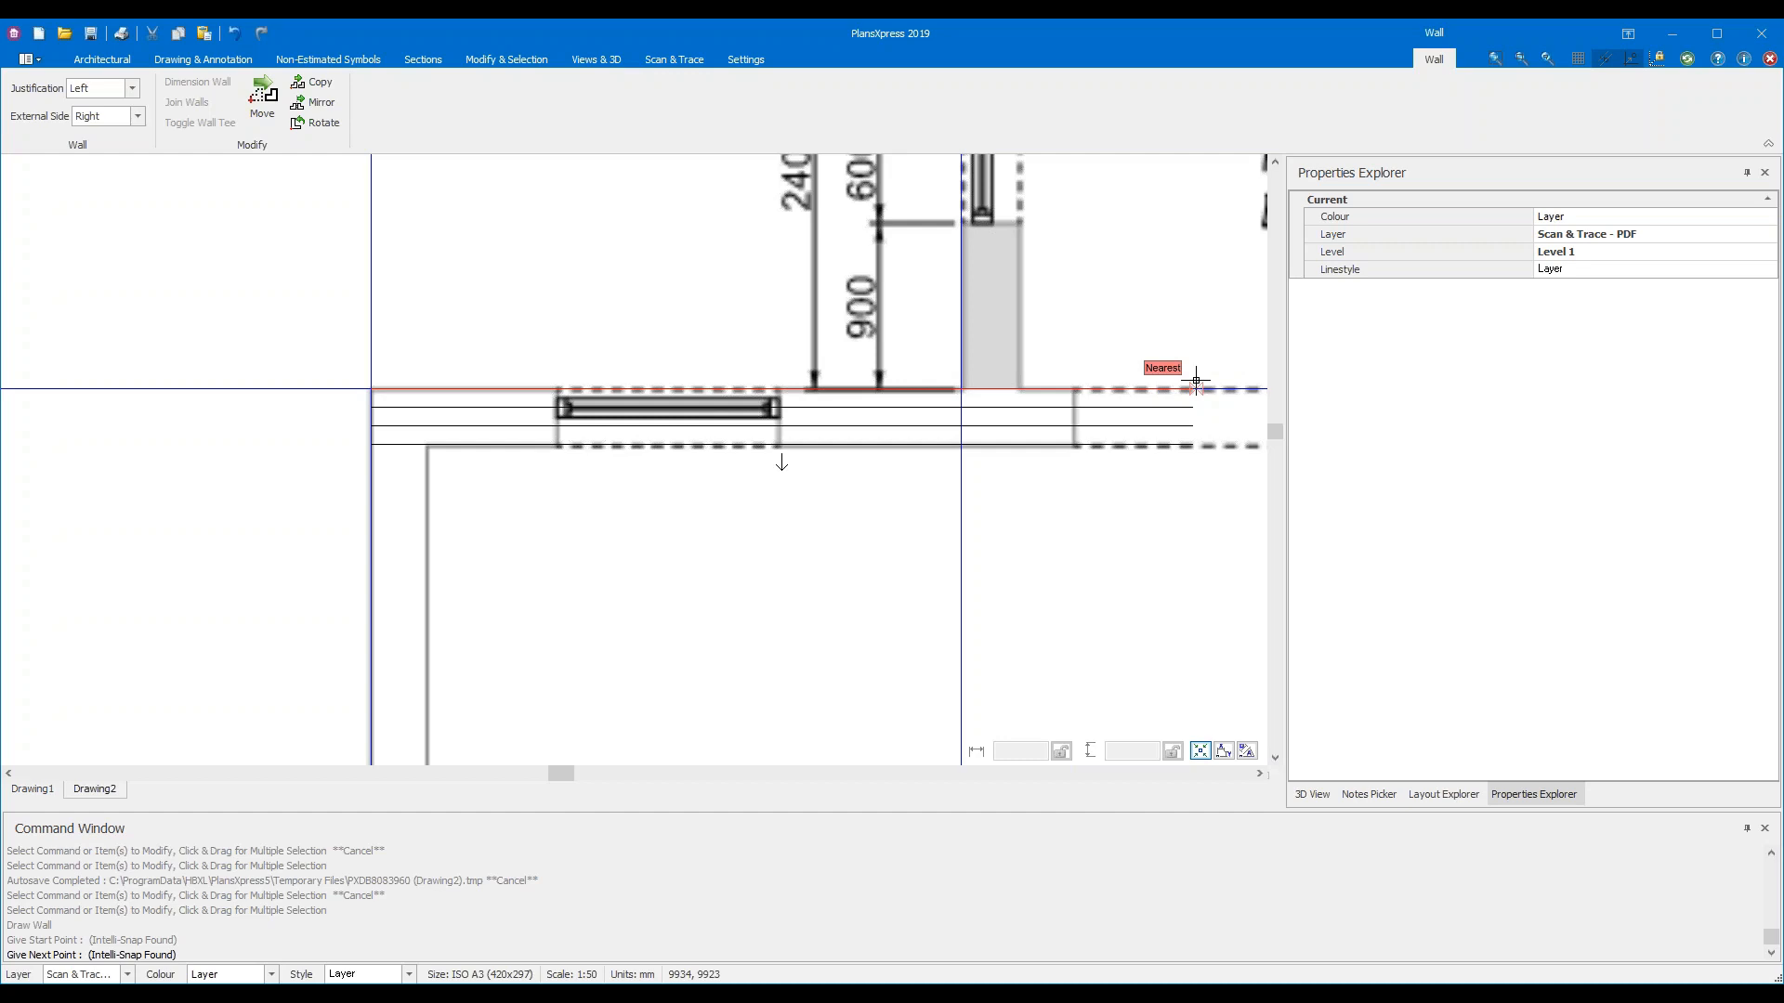
Try centre and right wall justification from the menu, settling back on Left
{"action": "left_click", "coordinate": [135, 91]}
{"action": "left_click", "coordinate": [121, 122]}
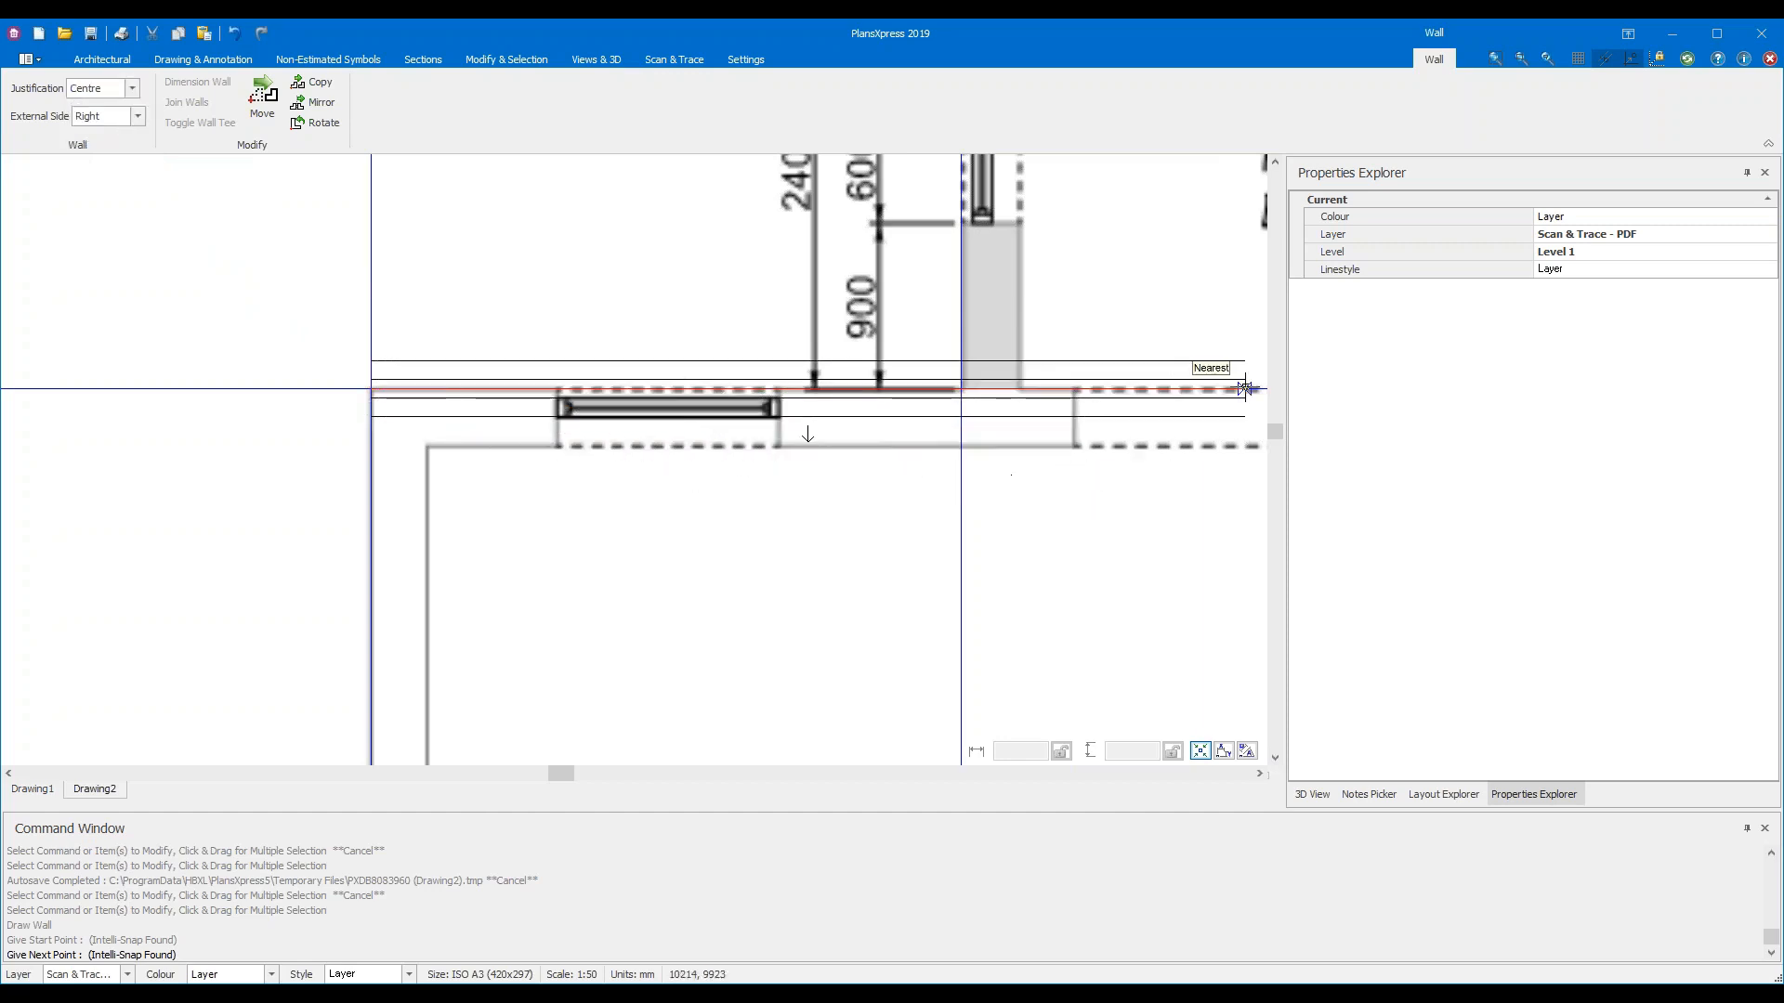
{"action": "middle_click_drag", "start_coordinate": [1216, 390], "coordinate": [967, 409]}
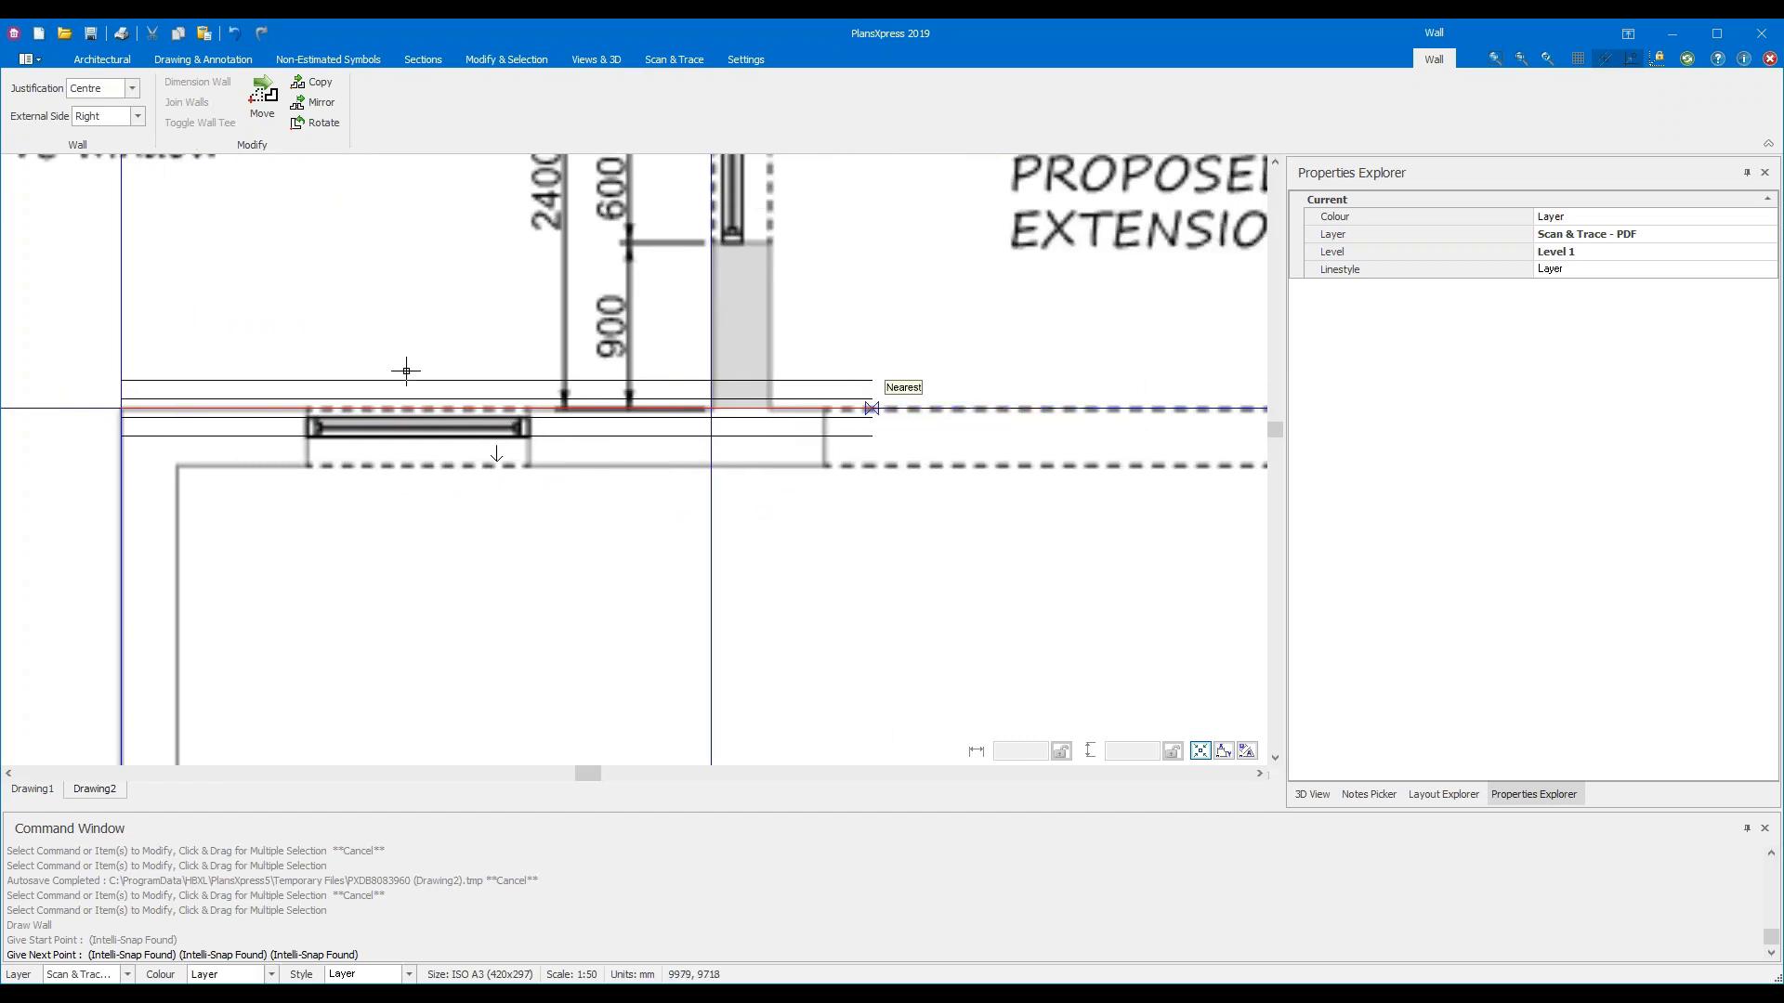
{"action": "left_click", "coordinate": [134, 87]}
{"action": "left_click", "coordinate": [101, 136]}
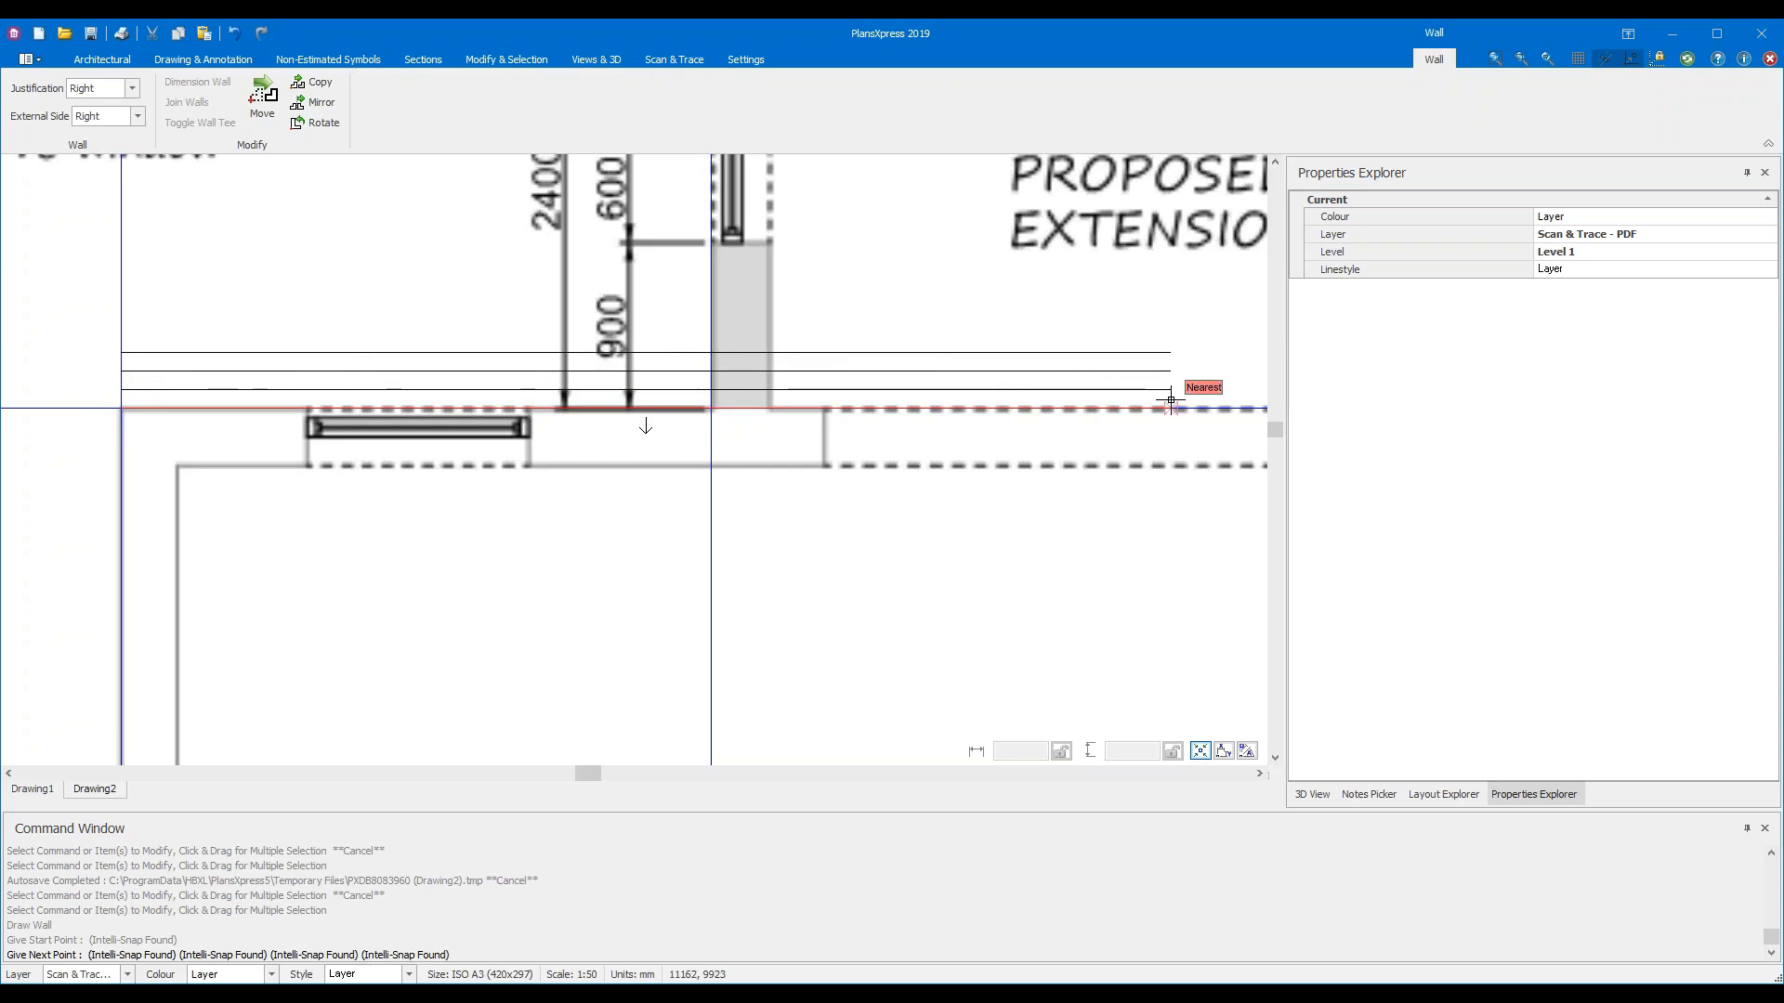
{"action": "left_click", "coordinate": [132, 88]}
{"action": "left_click", "coordinate": [126, 107]}
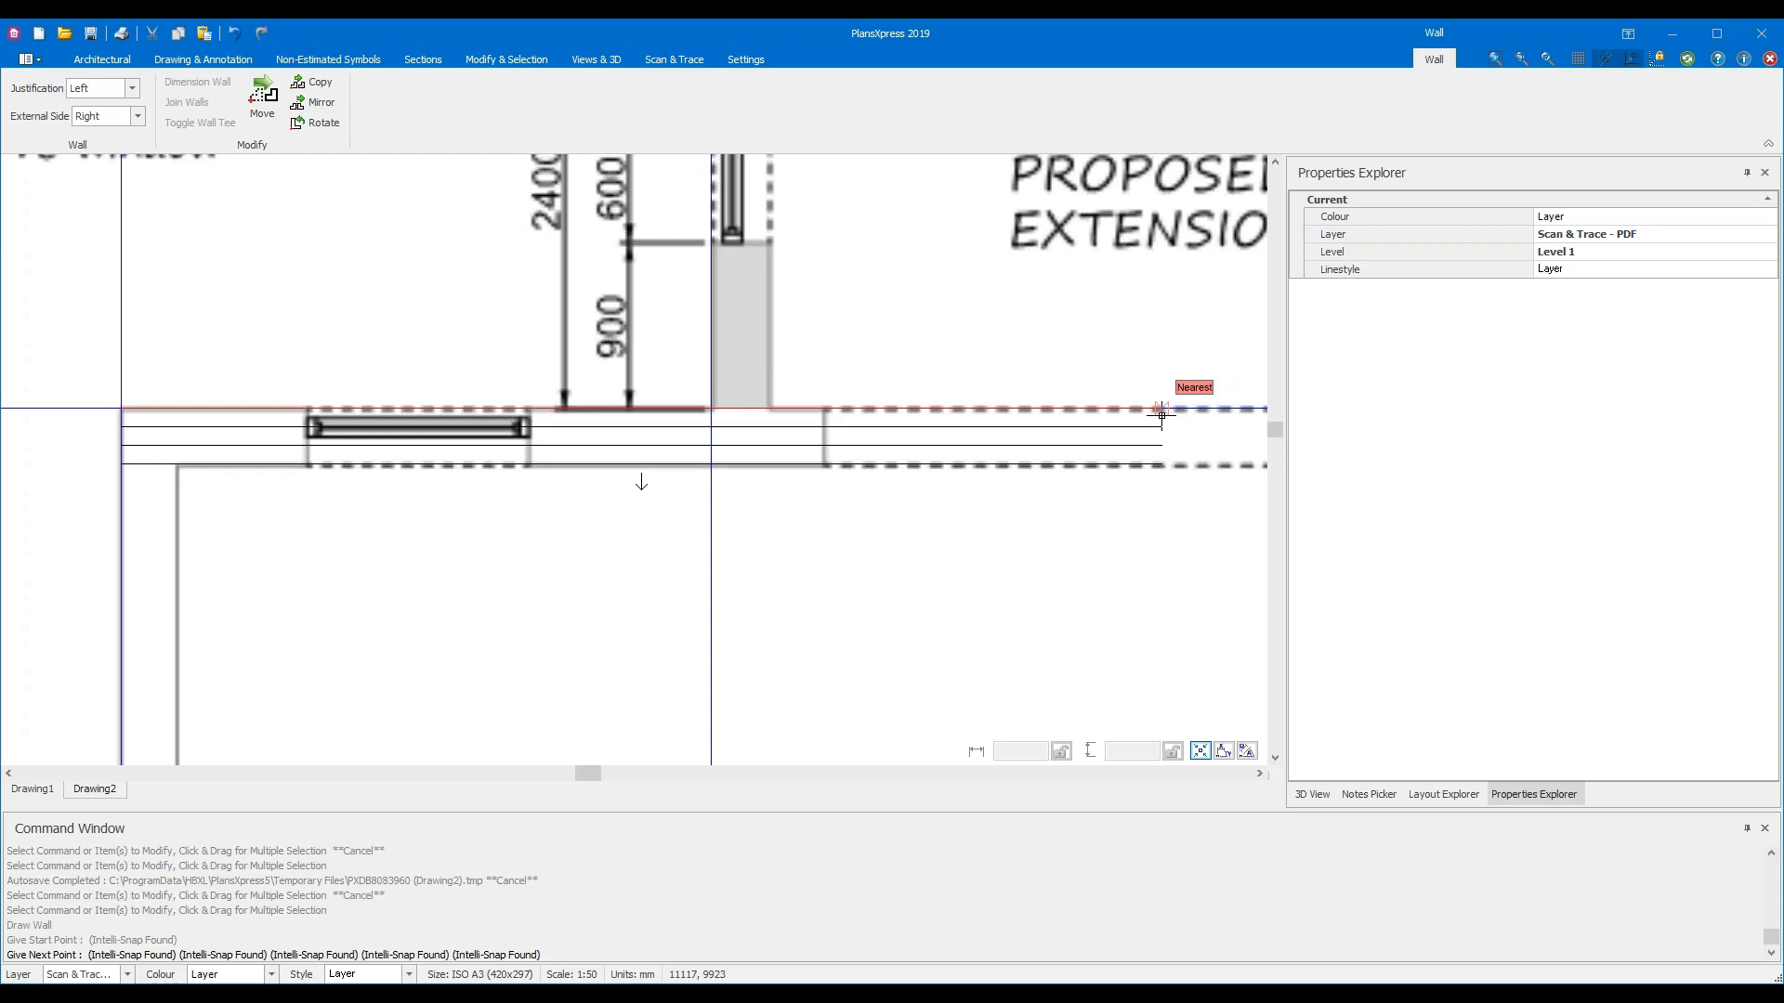
Cycle the justification with the spacebar, then set the wall's External Side to Left
{"action": "key", "text": "space"}
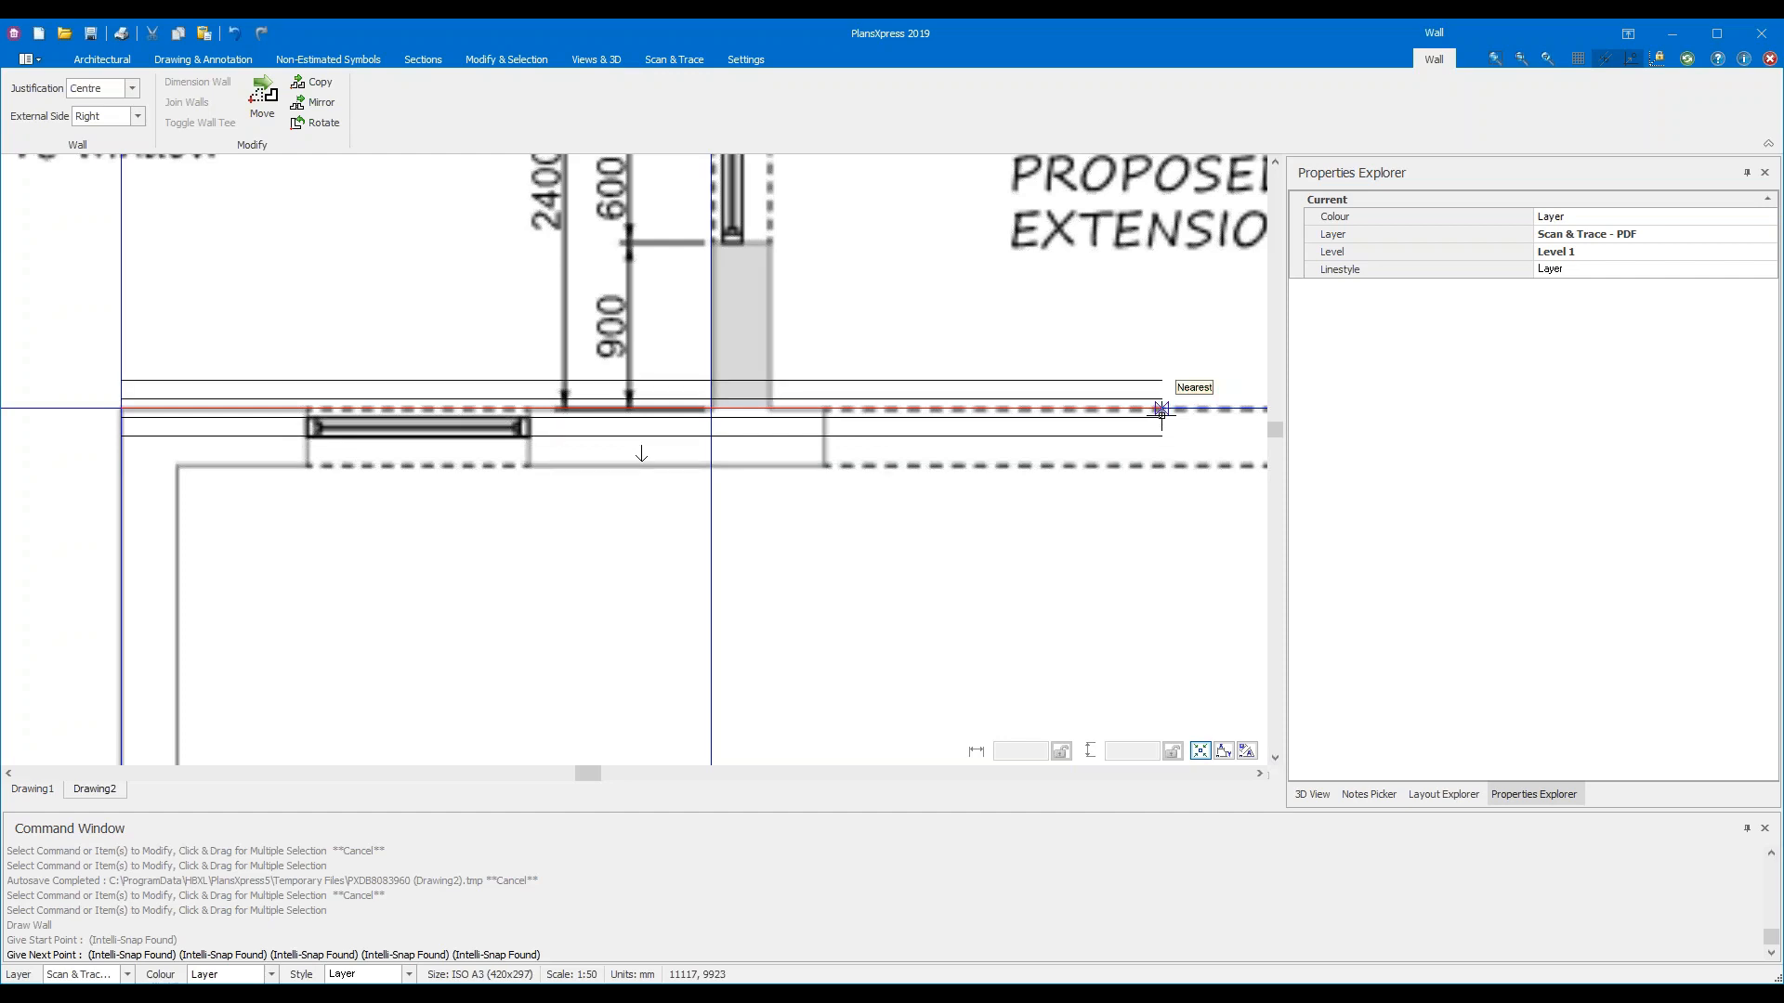
{"action": "key", "text": "space"}
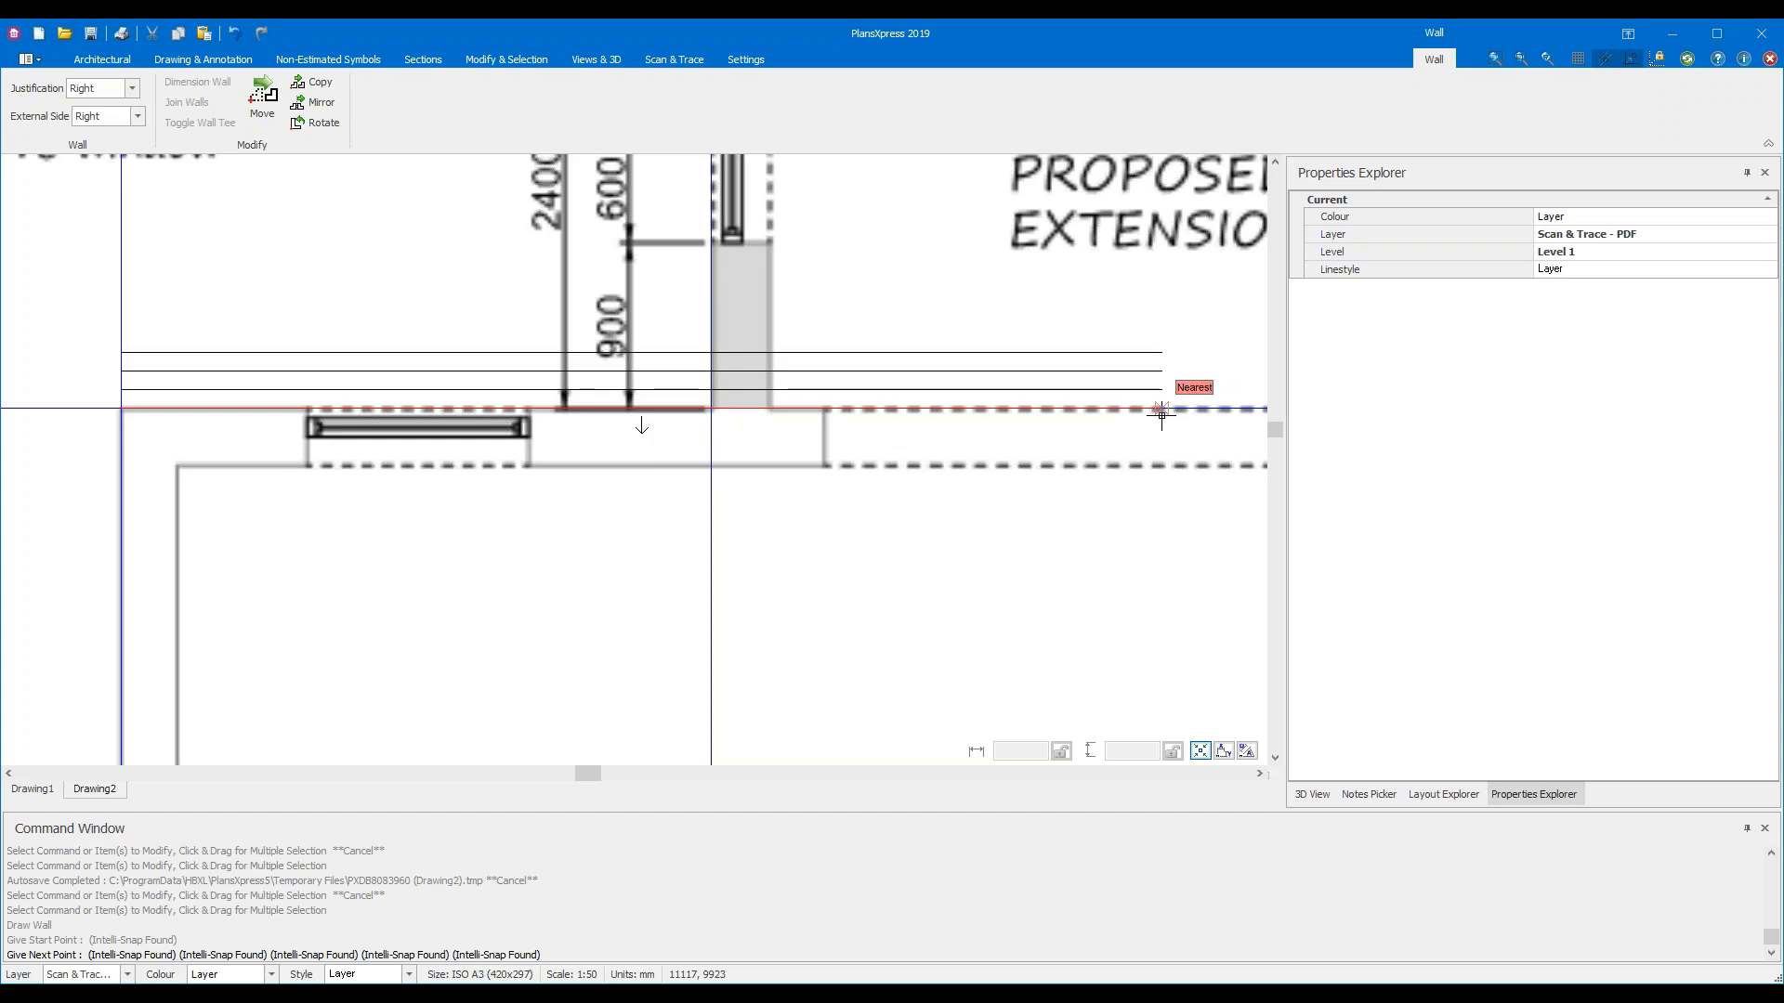
{"action": "key", "text": "space"}
{"action": "key", "text": "space"}
{"action": "key", "text": "space"}
{"action": "key", "text": "space"}
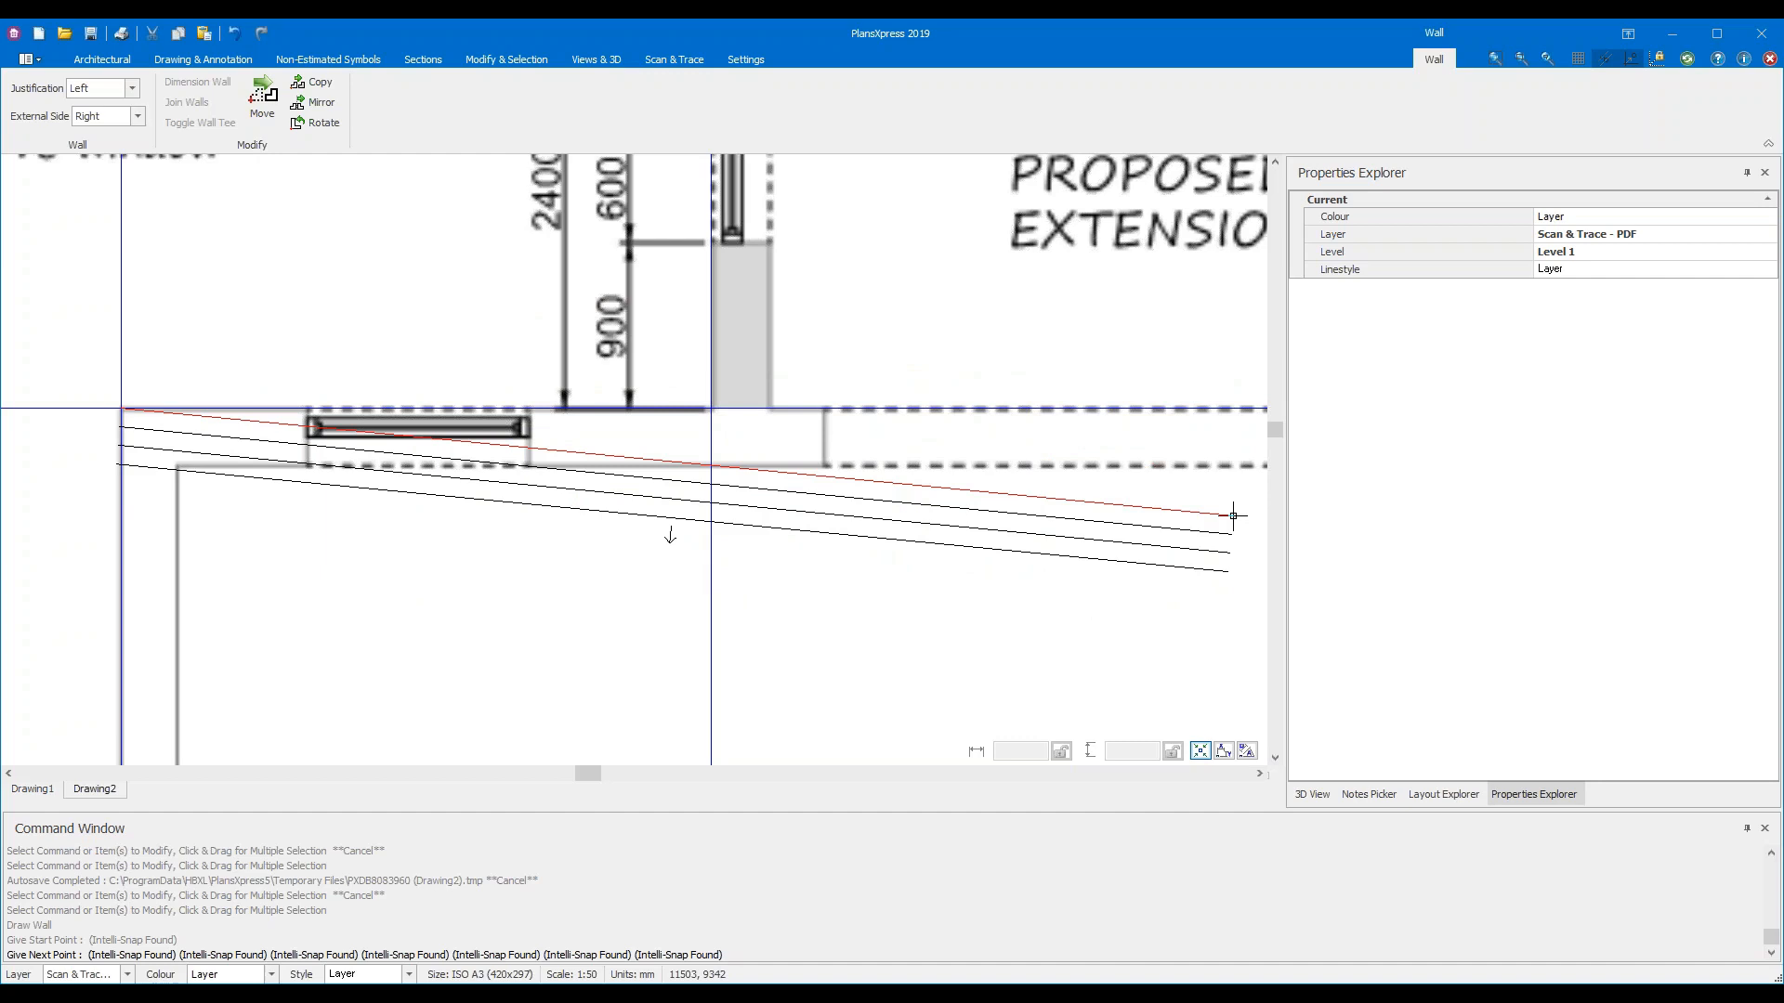
{"action": "left_click", "coordinate": [136, 118]}
{"action": "left_click", "coordinate": [84, 135]}
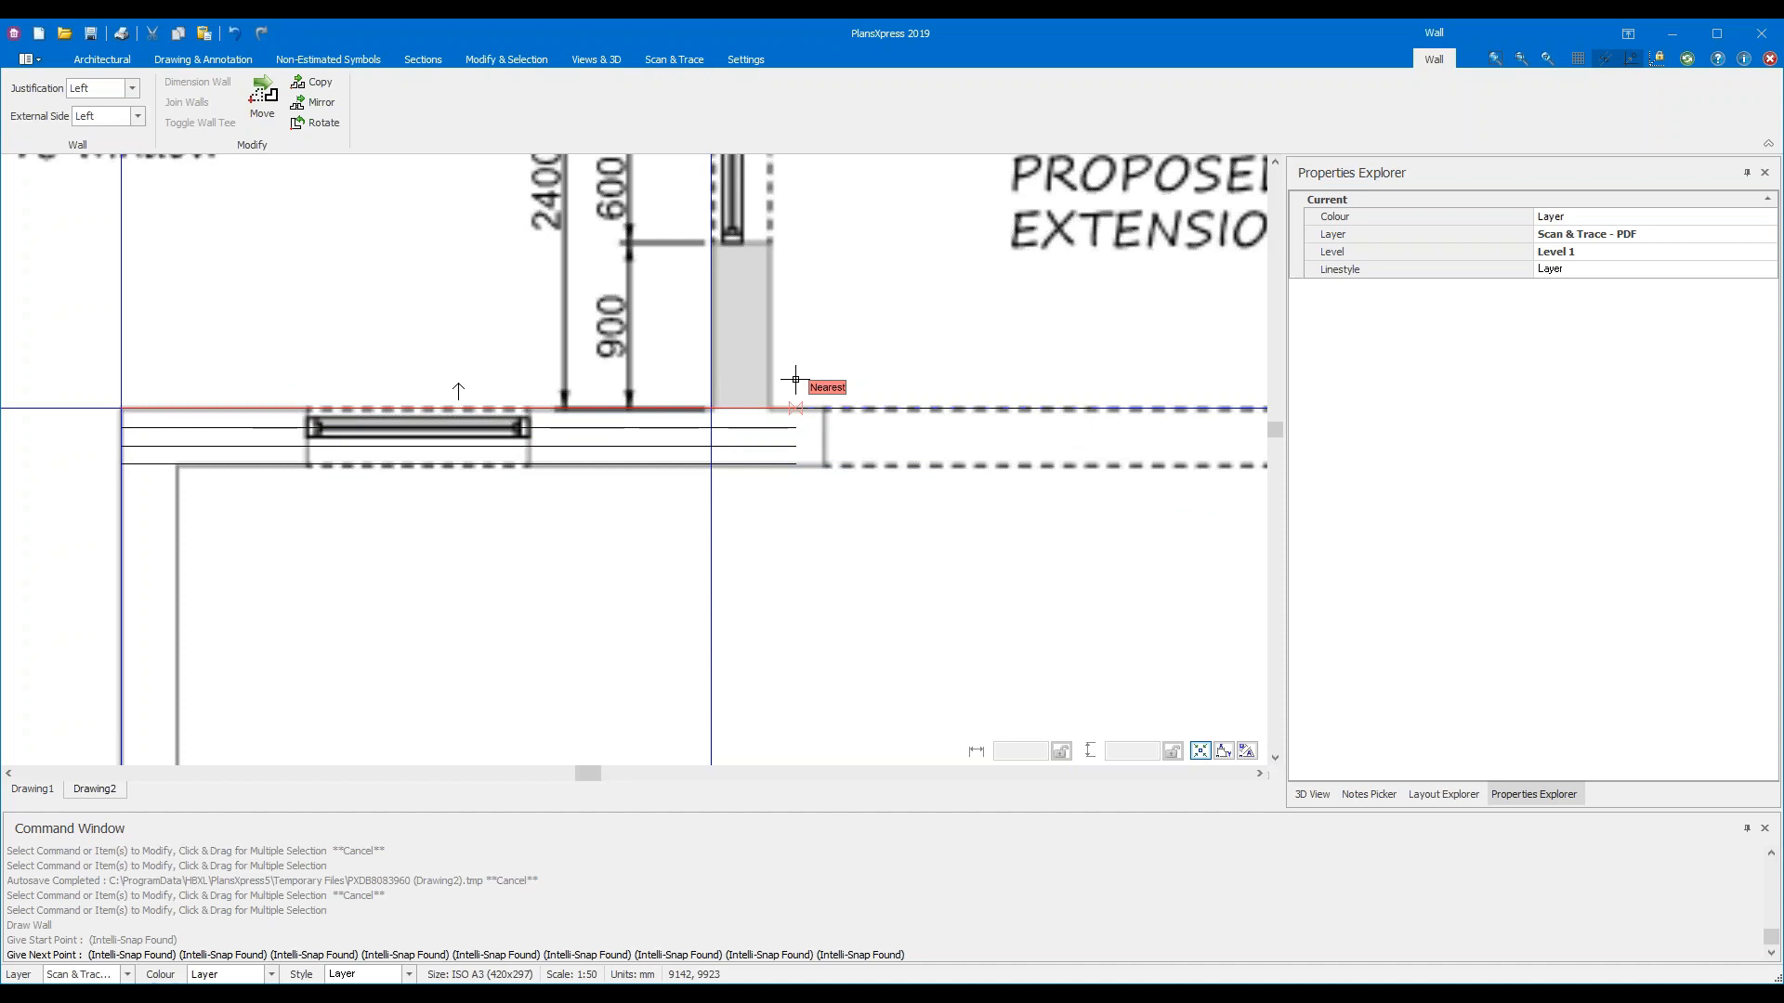
Flip the wall's external side to the right and back to the left, then zoom out and in
{"action": "key", "text": "space"}
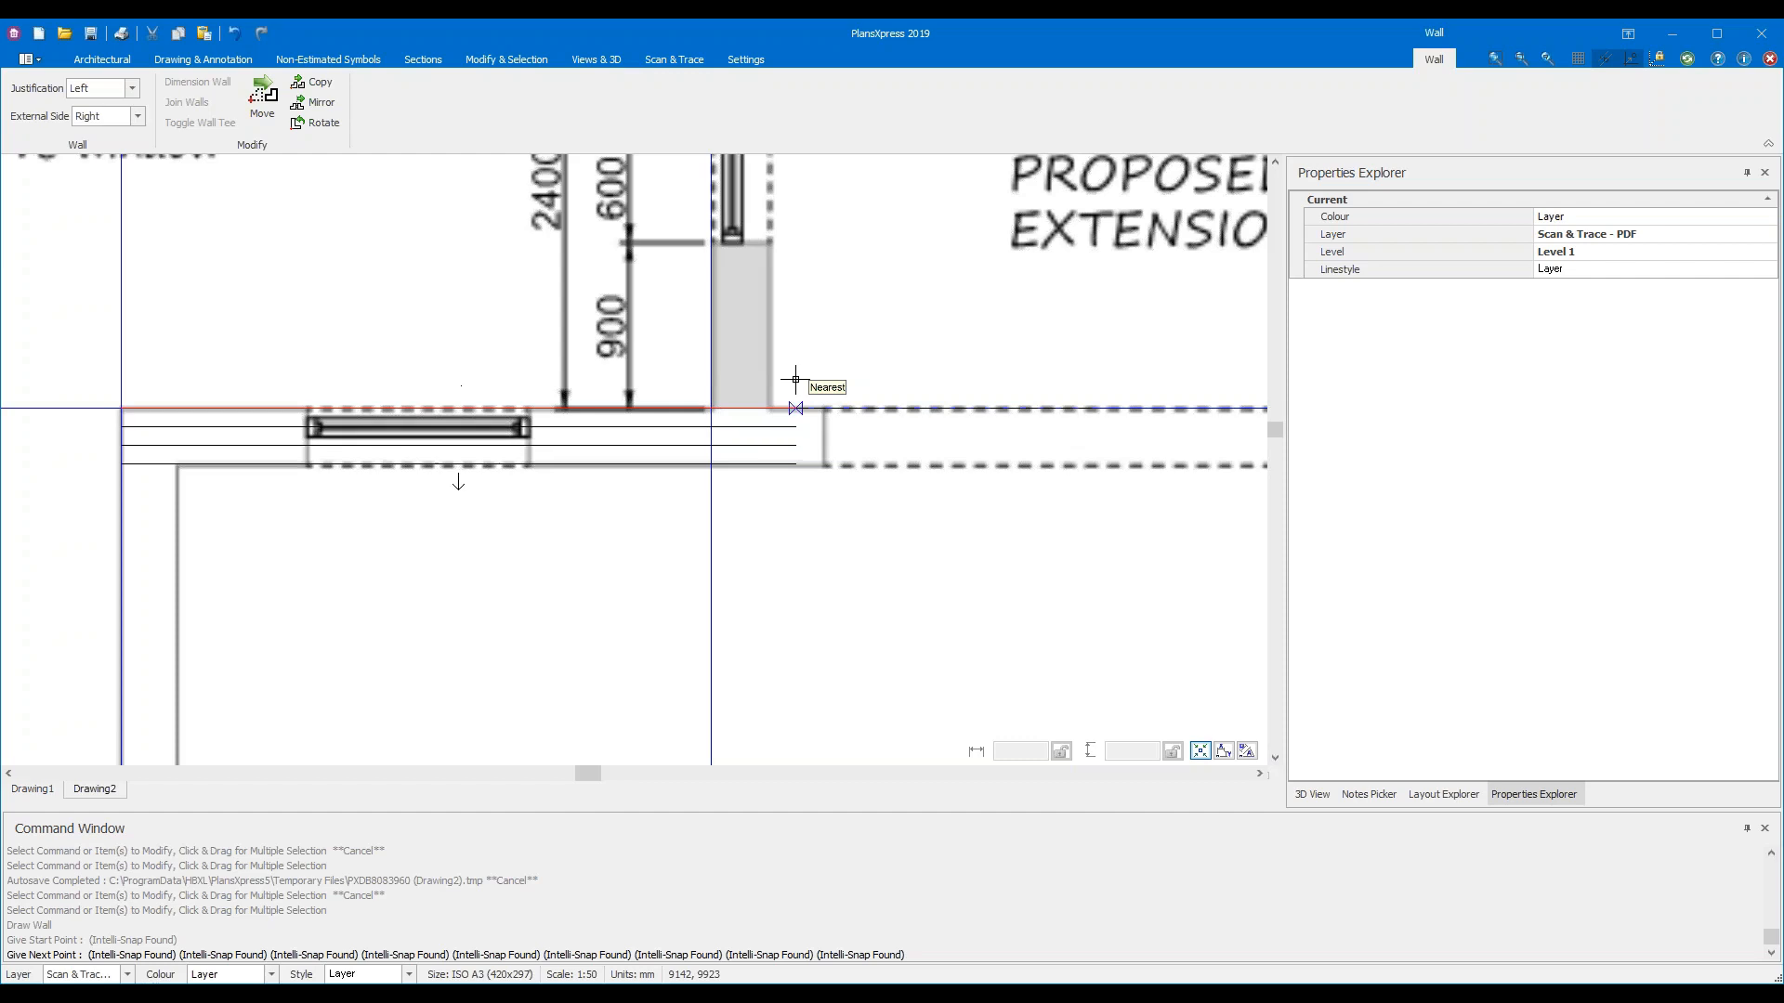
{"action": "key", "text": "space"}
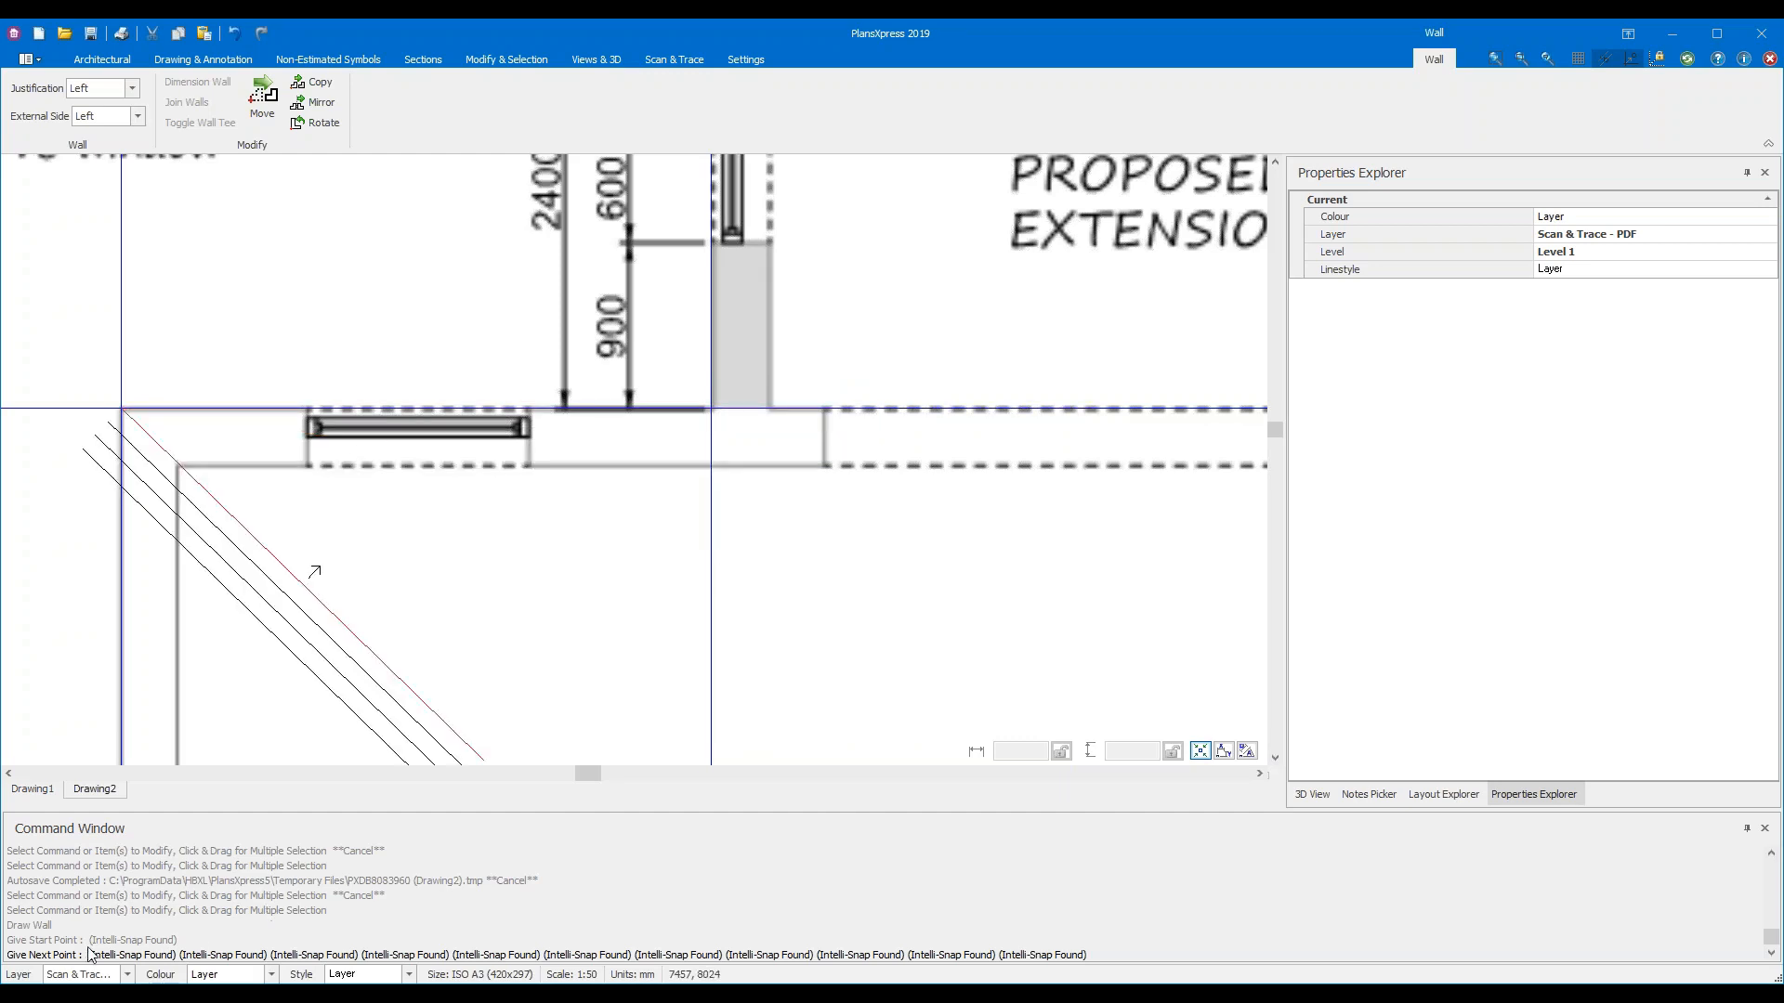
{"action": "scroll", "coordinate": [1103, 565], "scroll_direction": "down", "scroll_amount": 4}
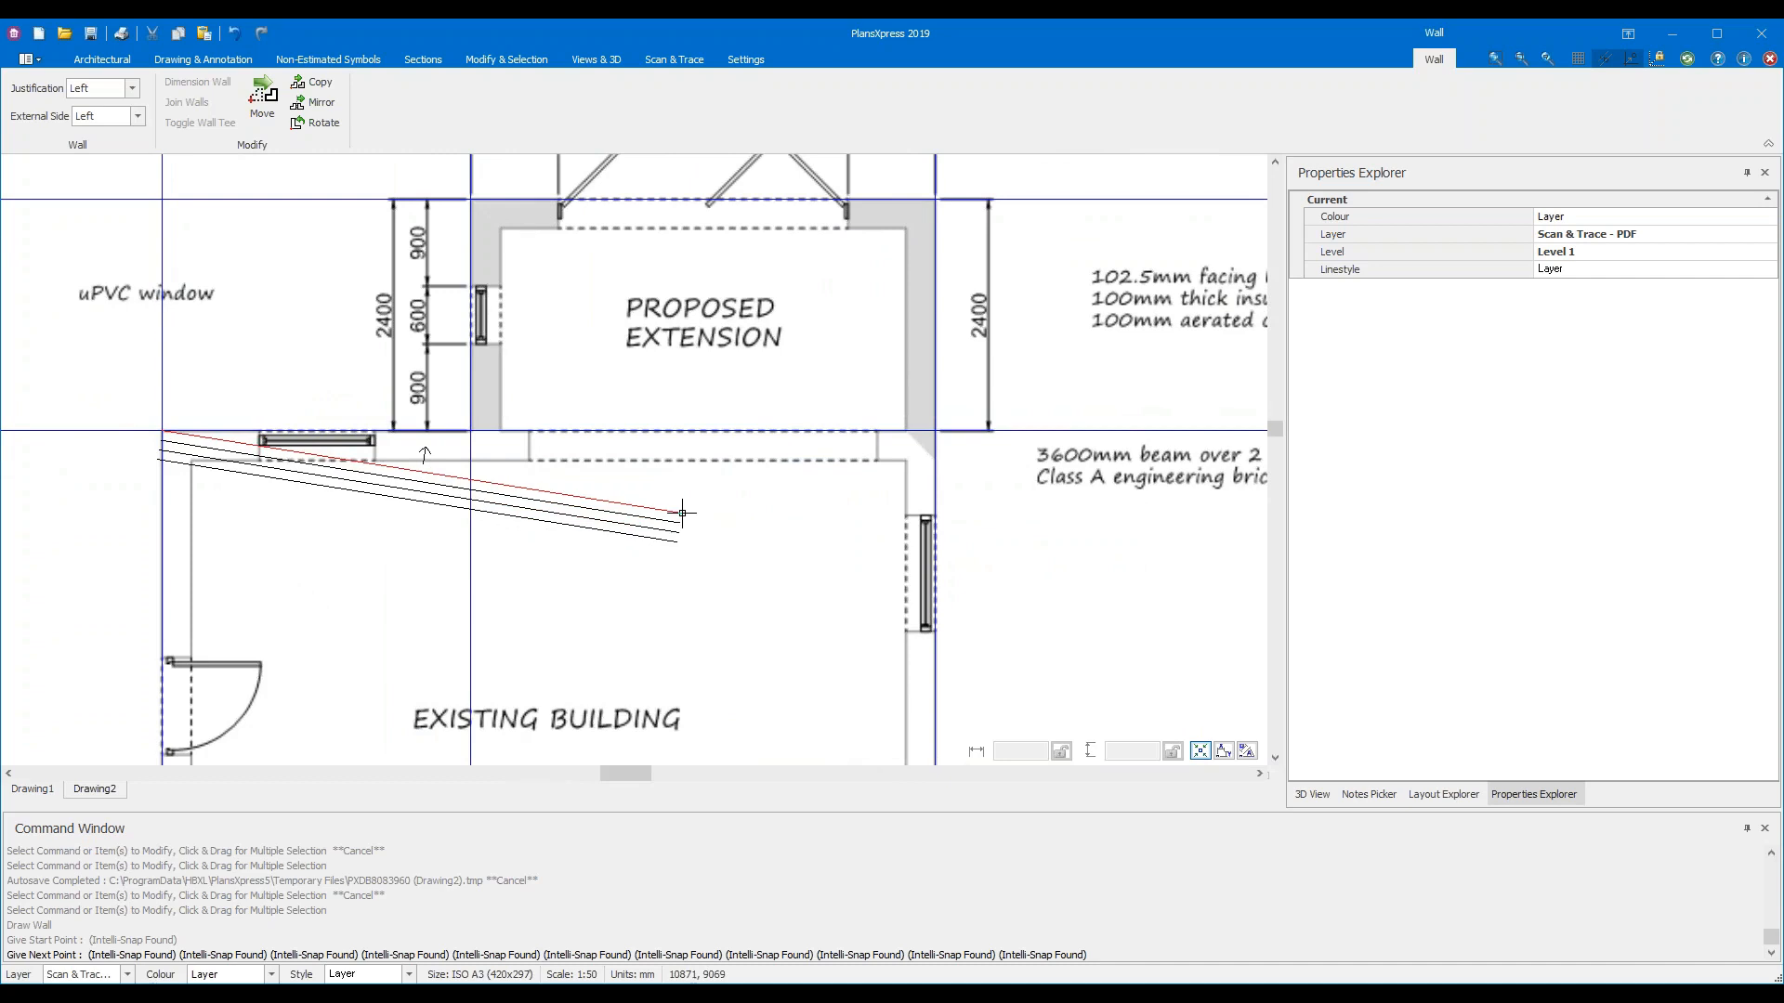
{"action": "scroll", "coordinate": [734, 513], "scroll_direction": "down", "scroll_amount": 2}
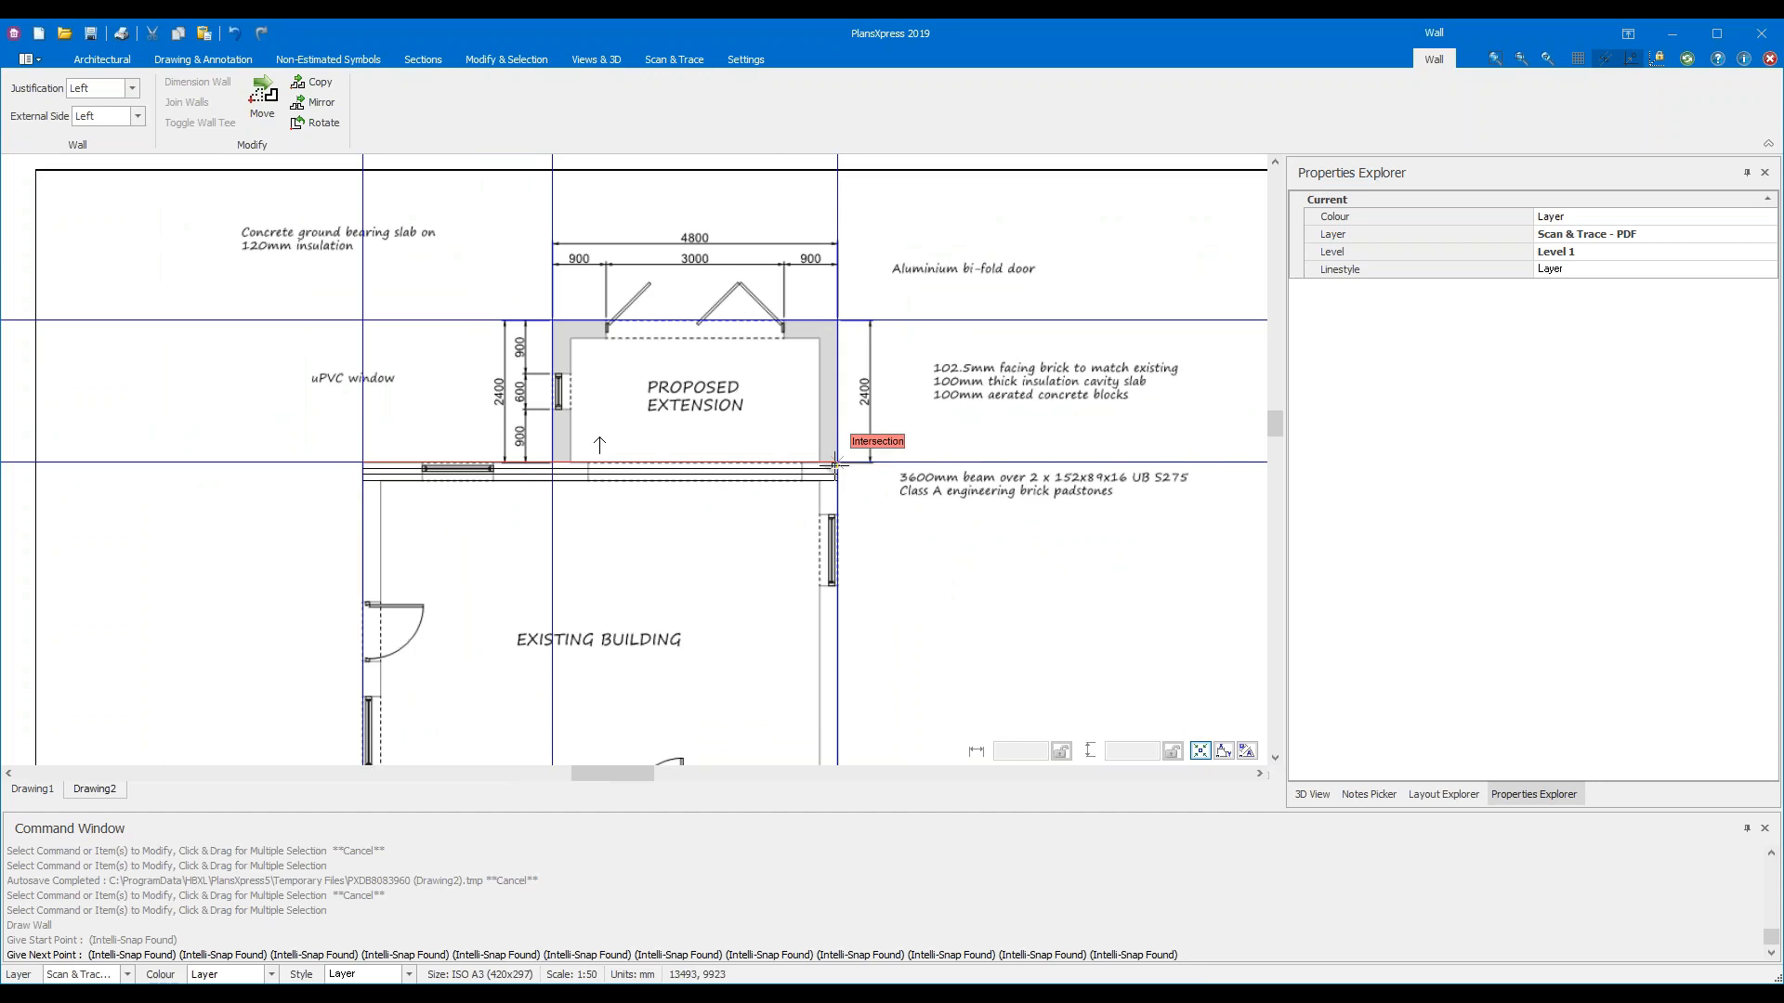
{"action": "scroll", "coordinate": [835, 465], "scroll_direction": "up", "scroll_amount": 4}
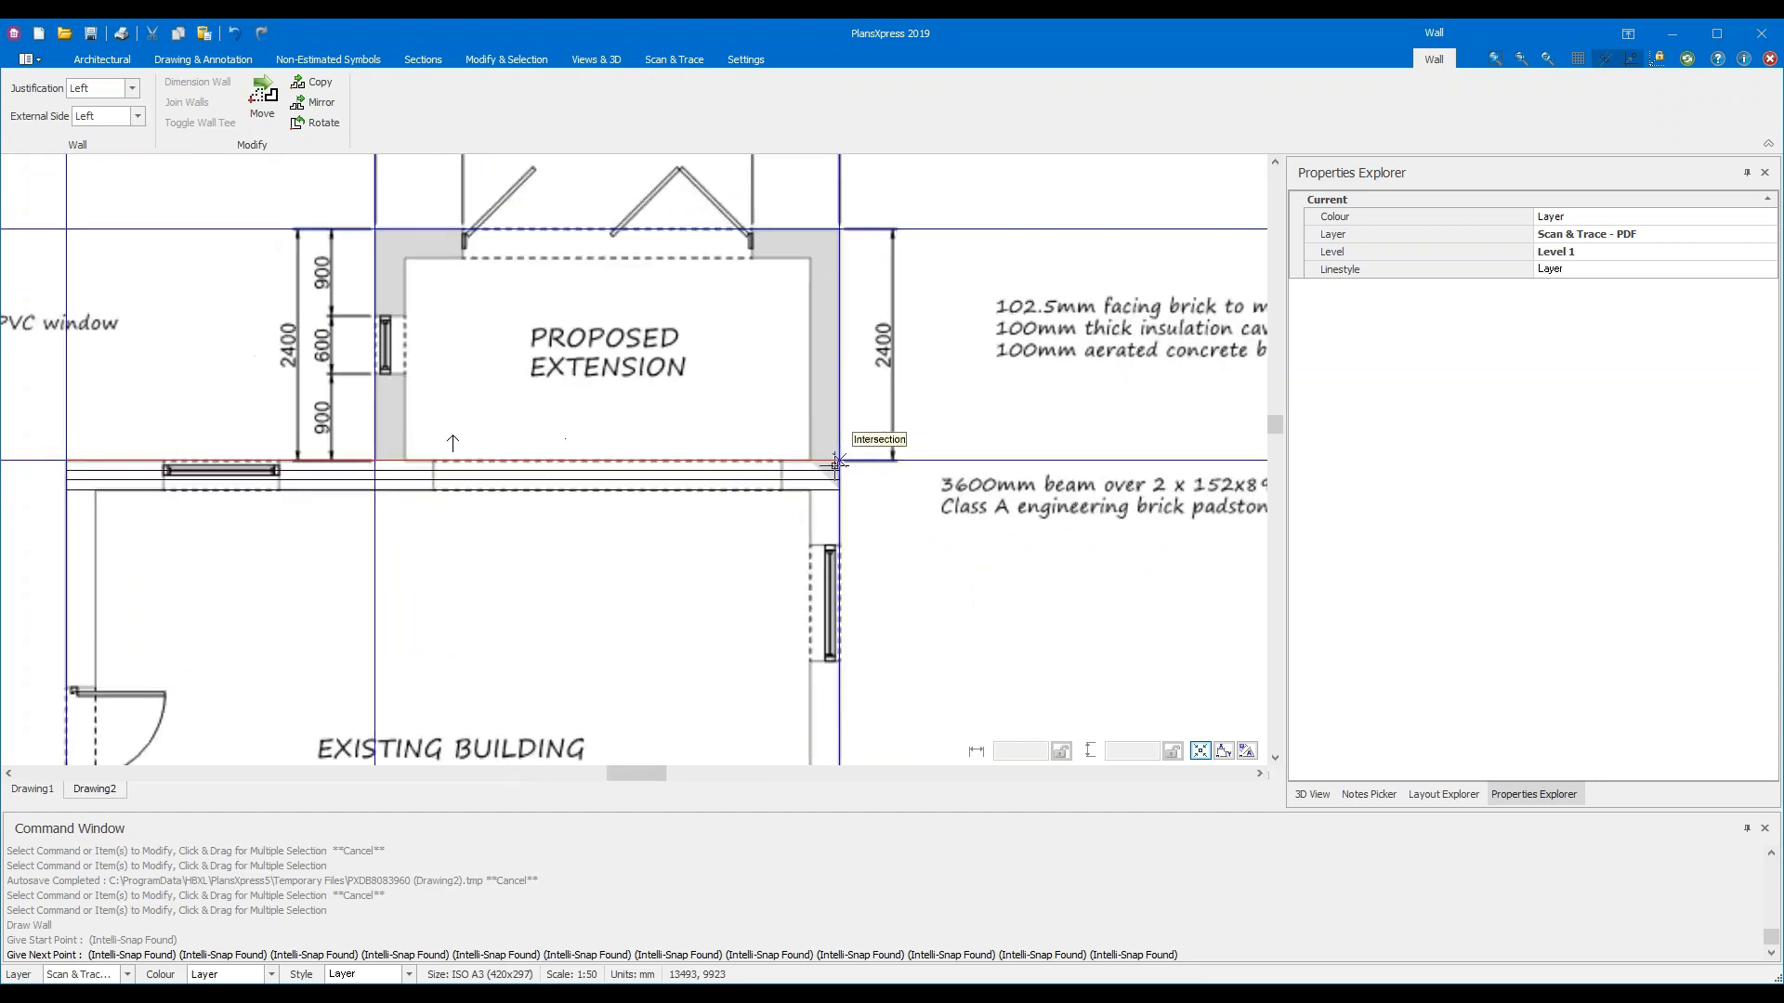
{"action": "scroll", "coordinate": [835, 465], "scroll_direction": "up", "scroll_amount": 1}
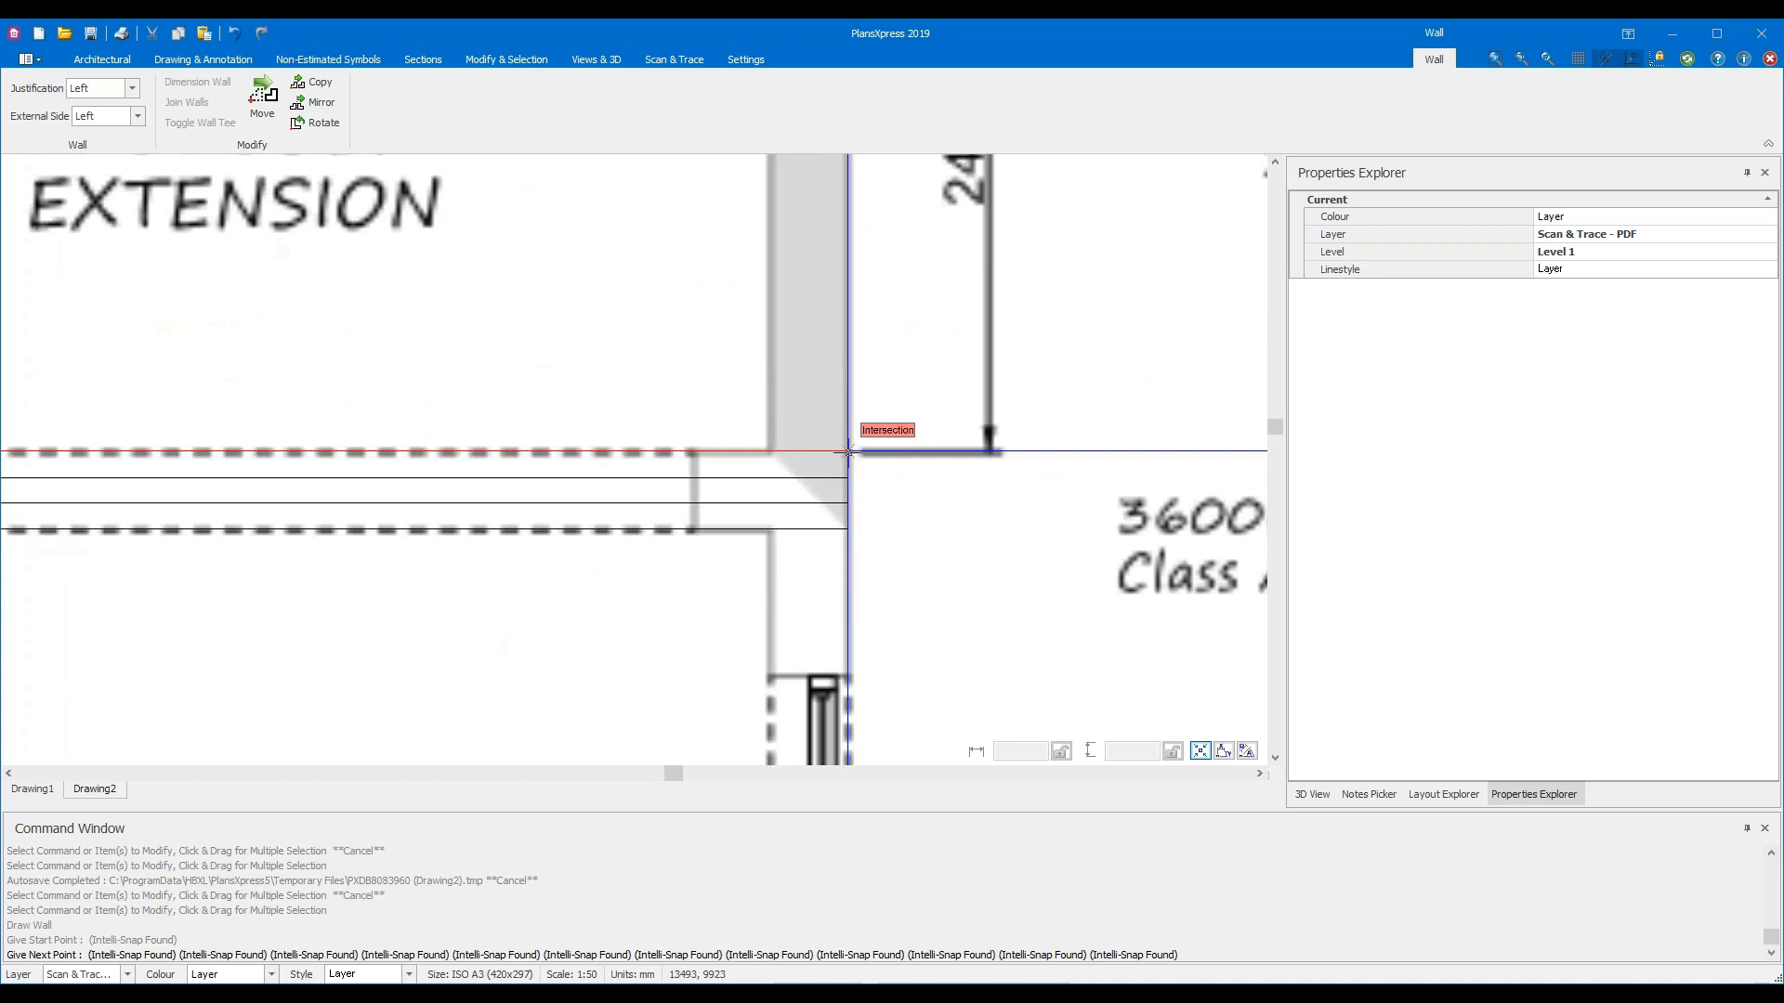
Place the wall end at the extension's right corner intersection, check the wall, and stop drawing
{"action": "left_click", "coordinate": [870, 551]}
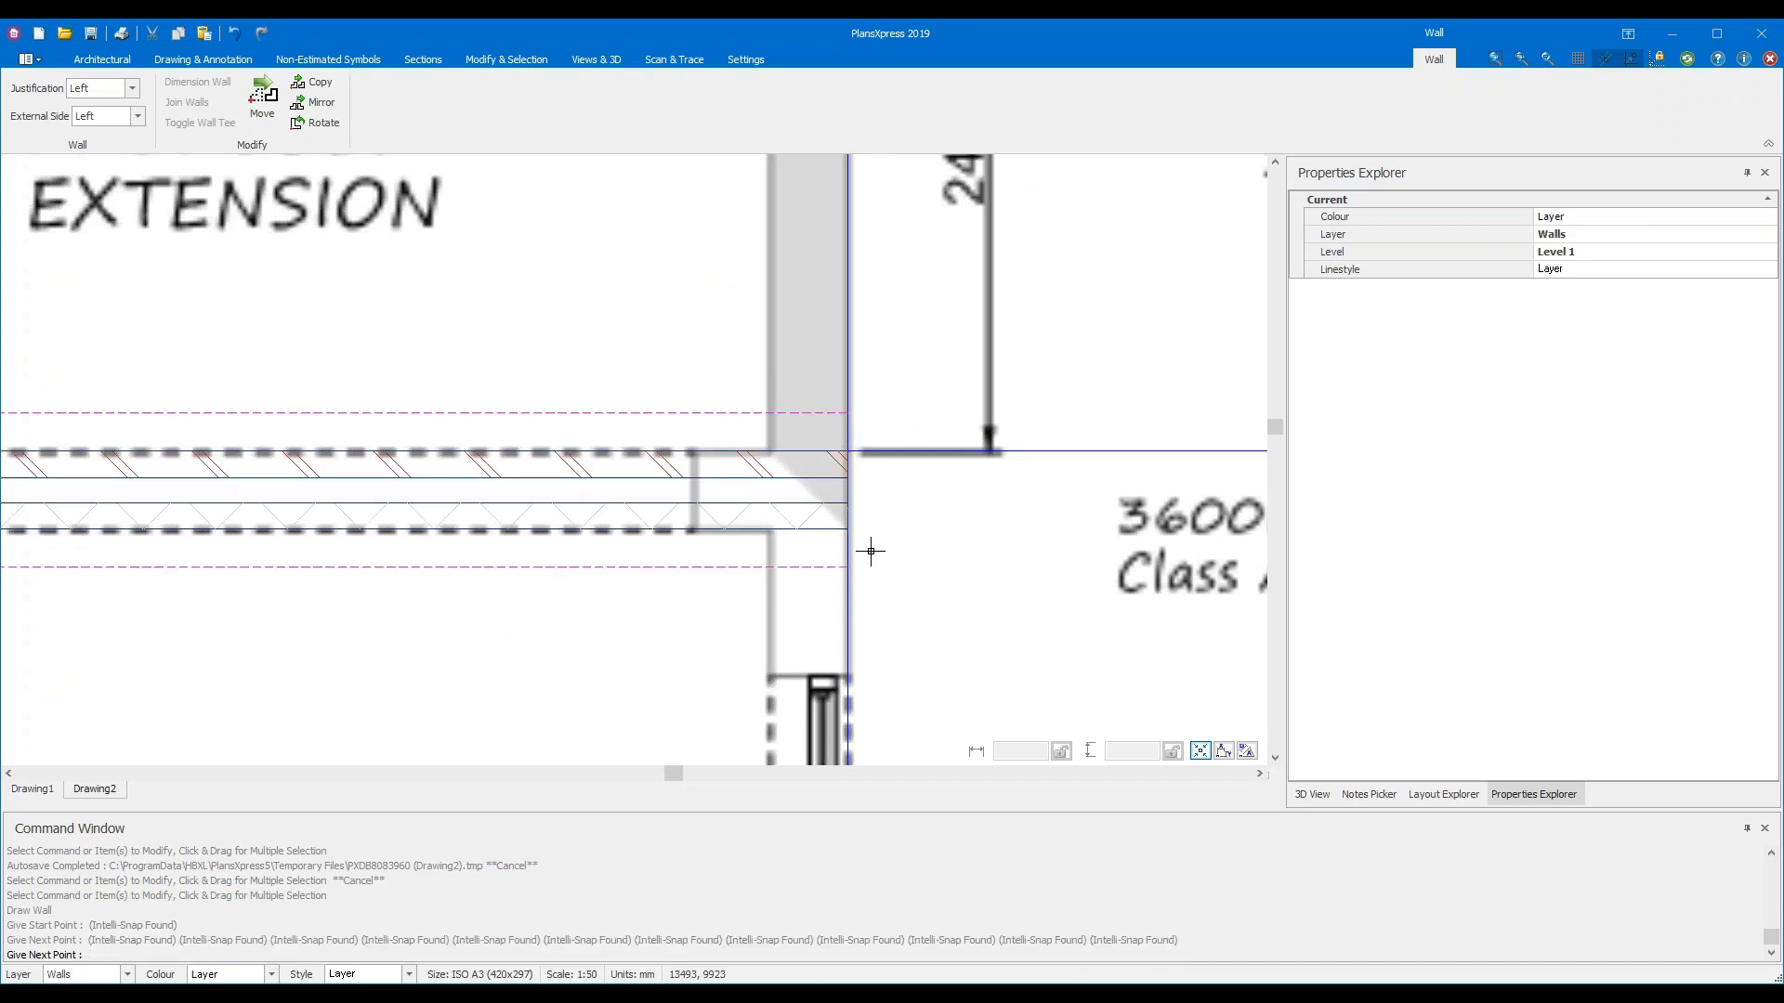
{"action": "scroll", "coordinate": [1036, 559], "scroll_direction": "down", "scroll_amount": 1}
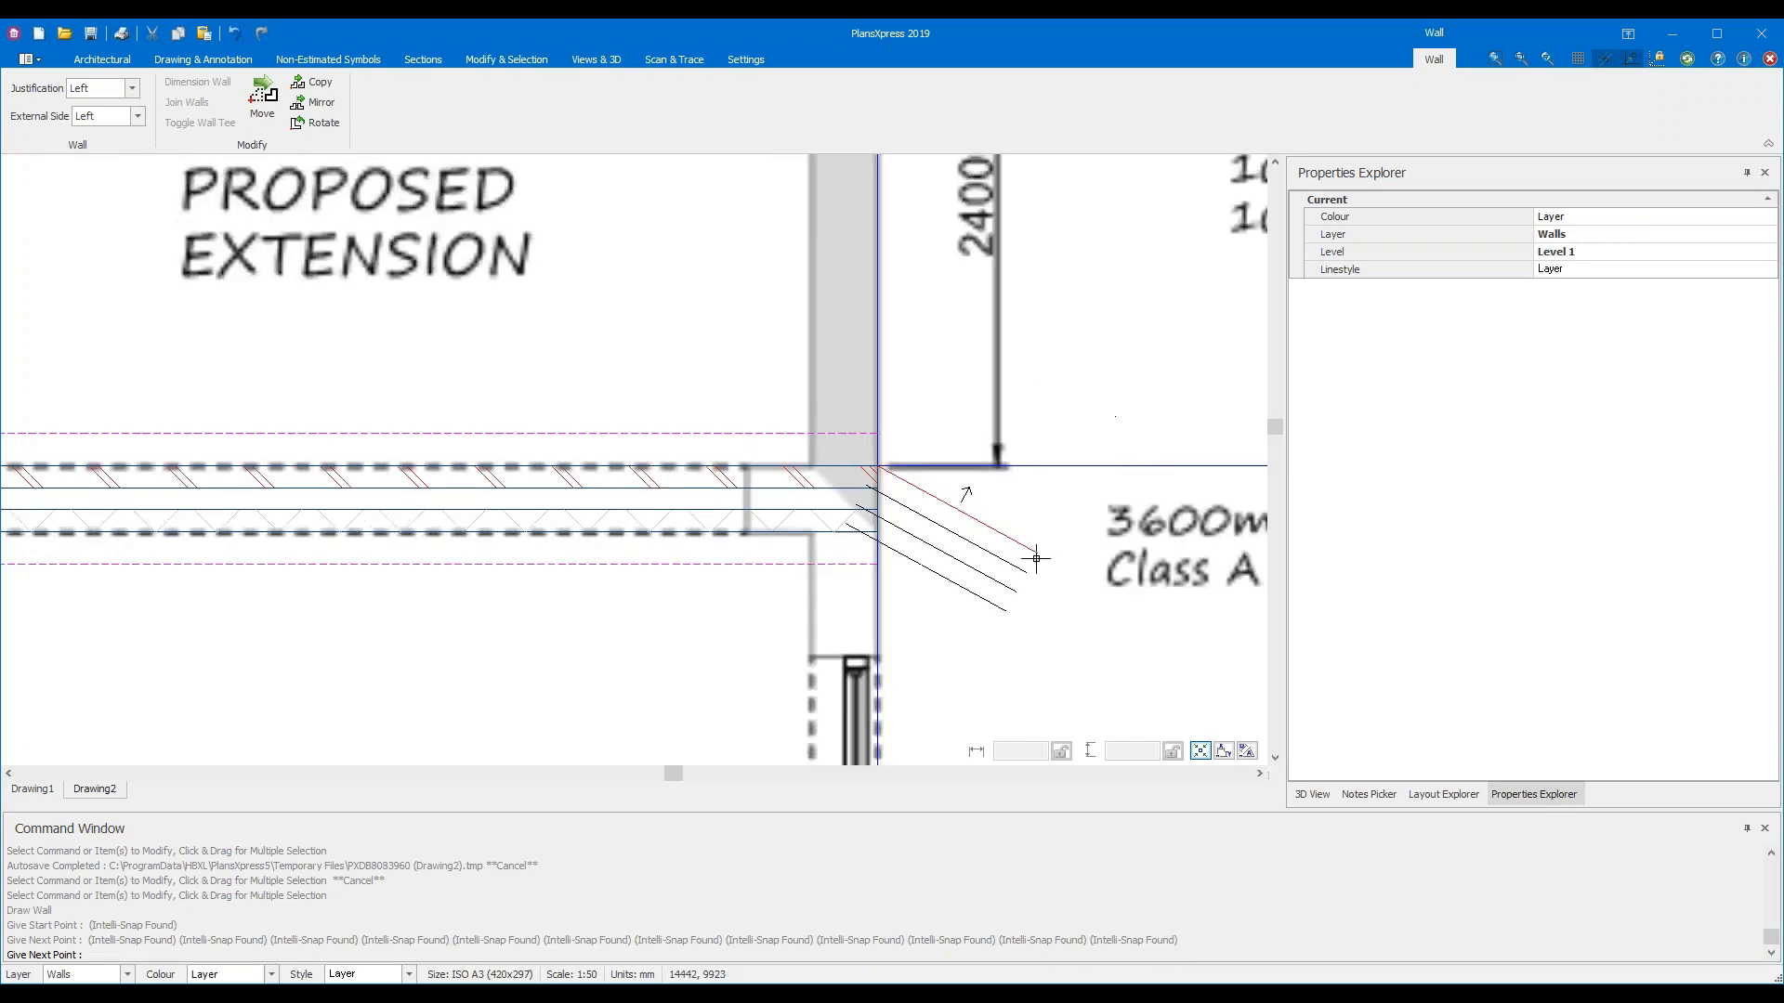
{"action": "scroll", "coordinate": [1037, 558], "scroll_direction": "down", "scroll_amount": 1}
{"action": "scroll", "coordinate": [1037, 558], "scroll_direction": "down", "scroll_amount": 1}
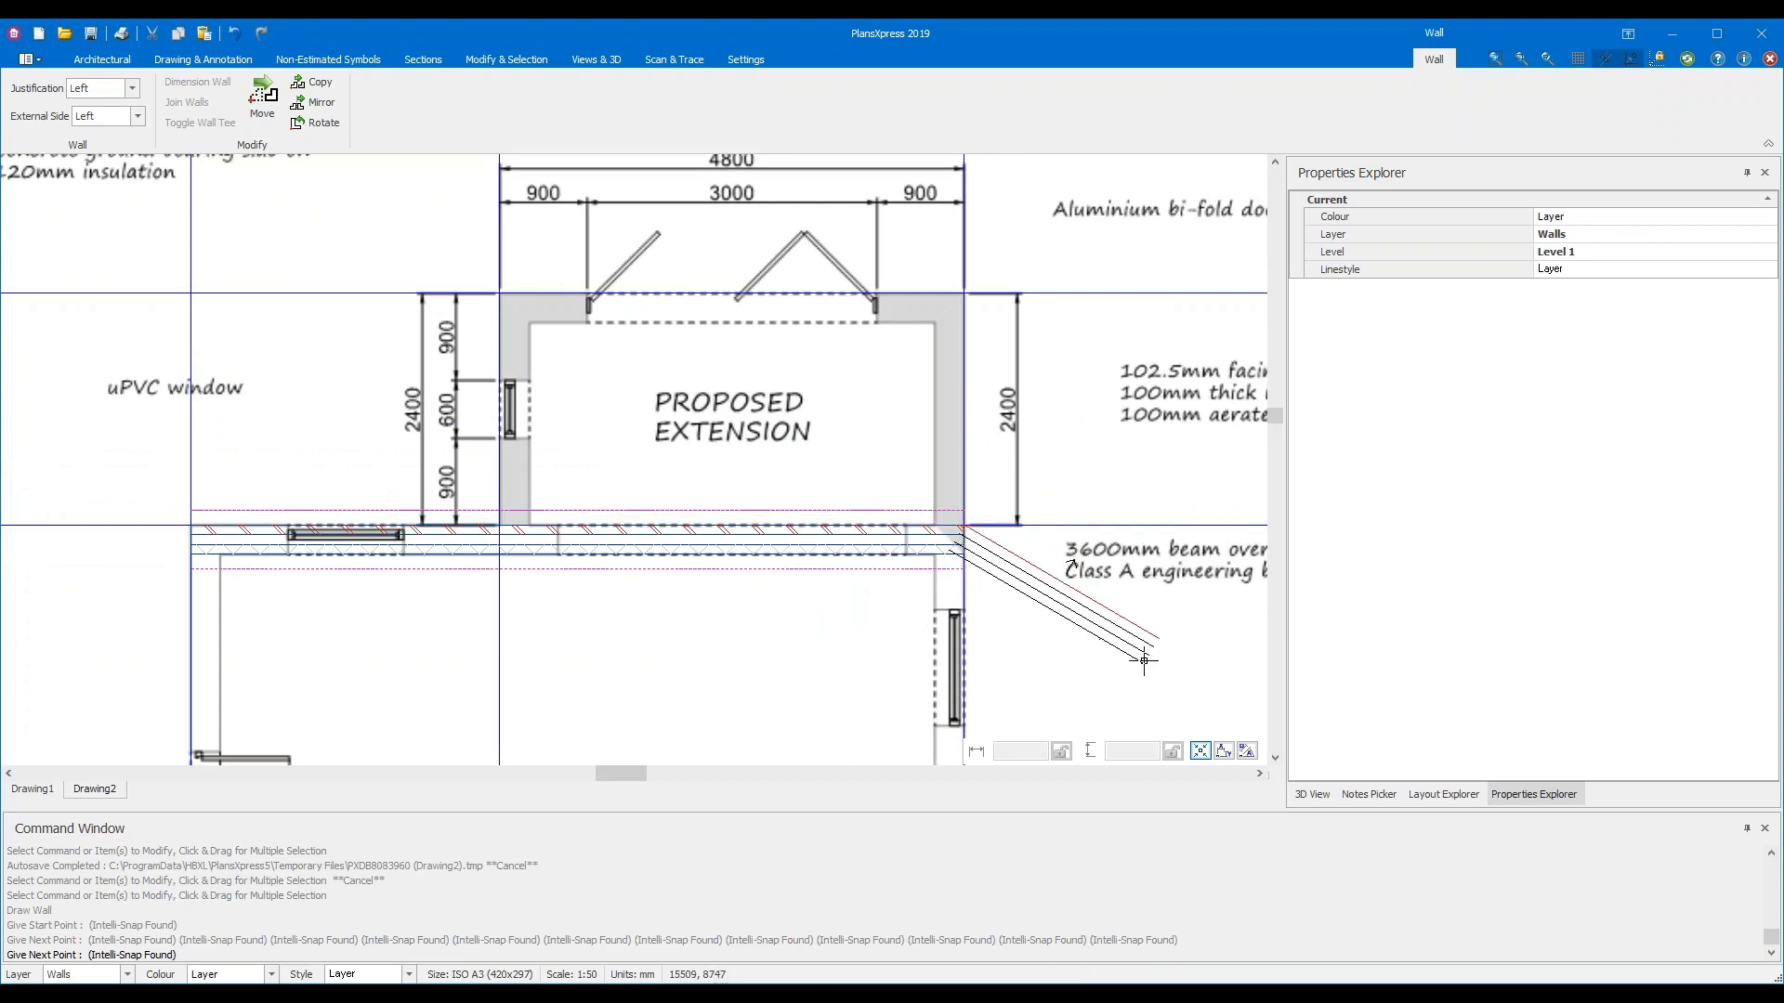
{"action": "middle_click_drag", "start_coordinate": [1093, 660], "coordinate": [1104, 380]}
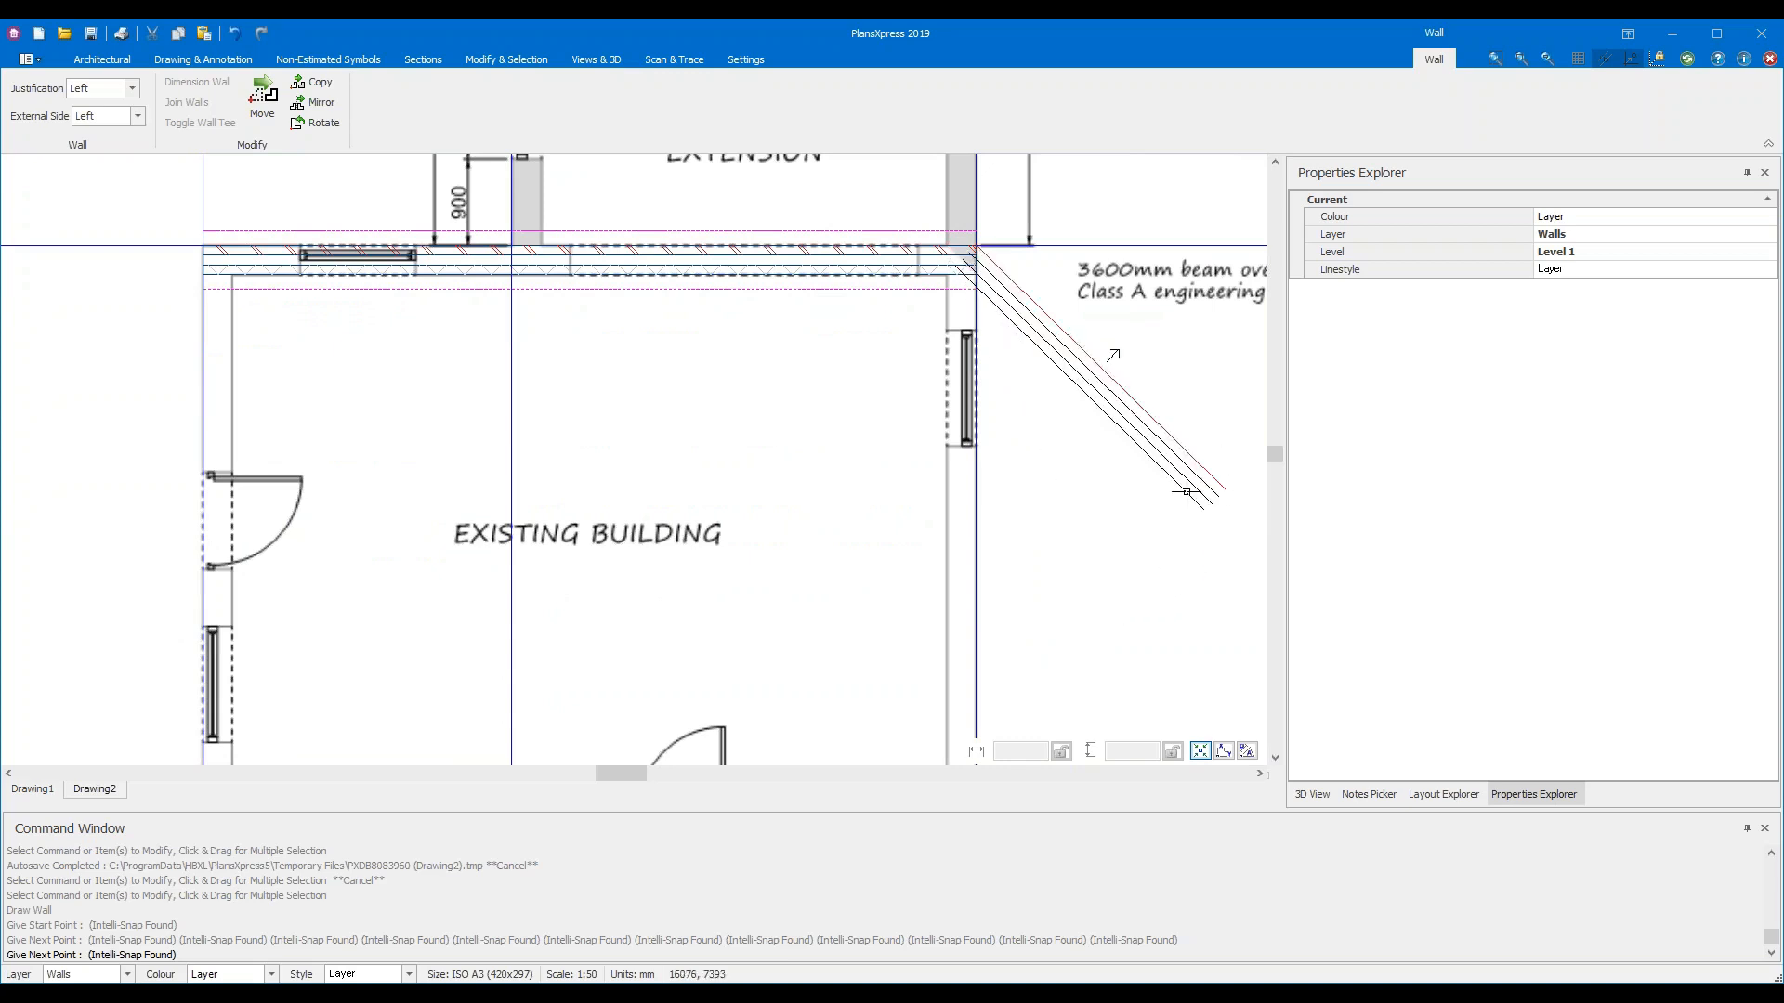
{"action": "key", "text": "Escape"}
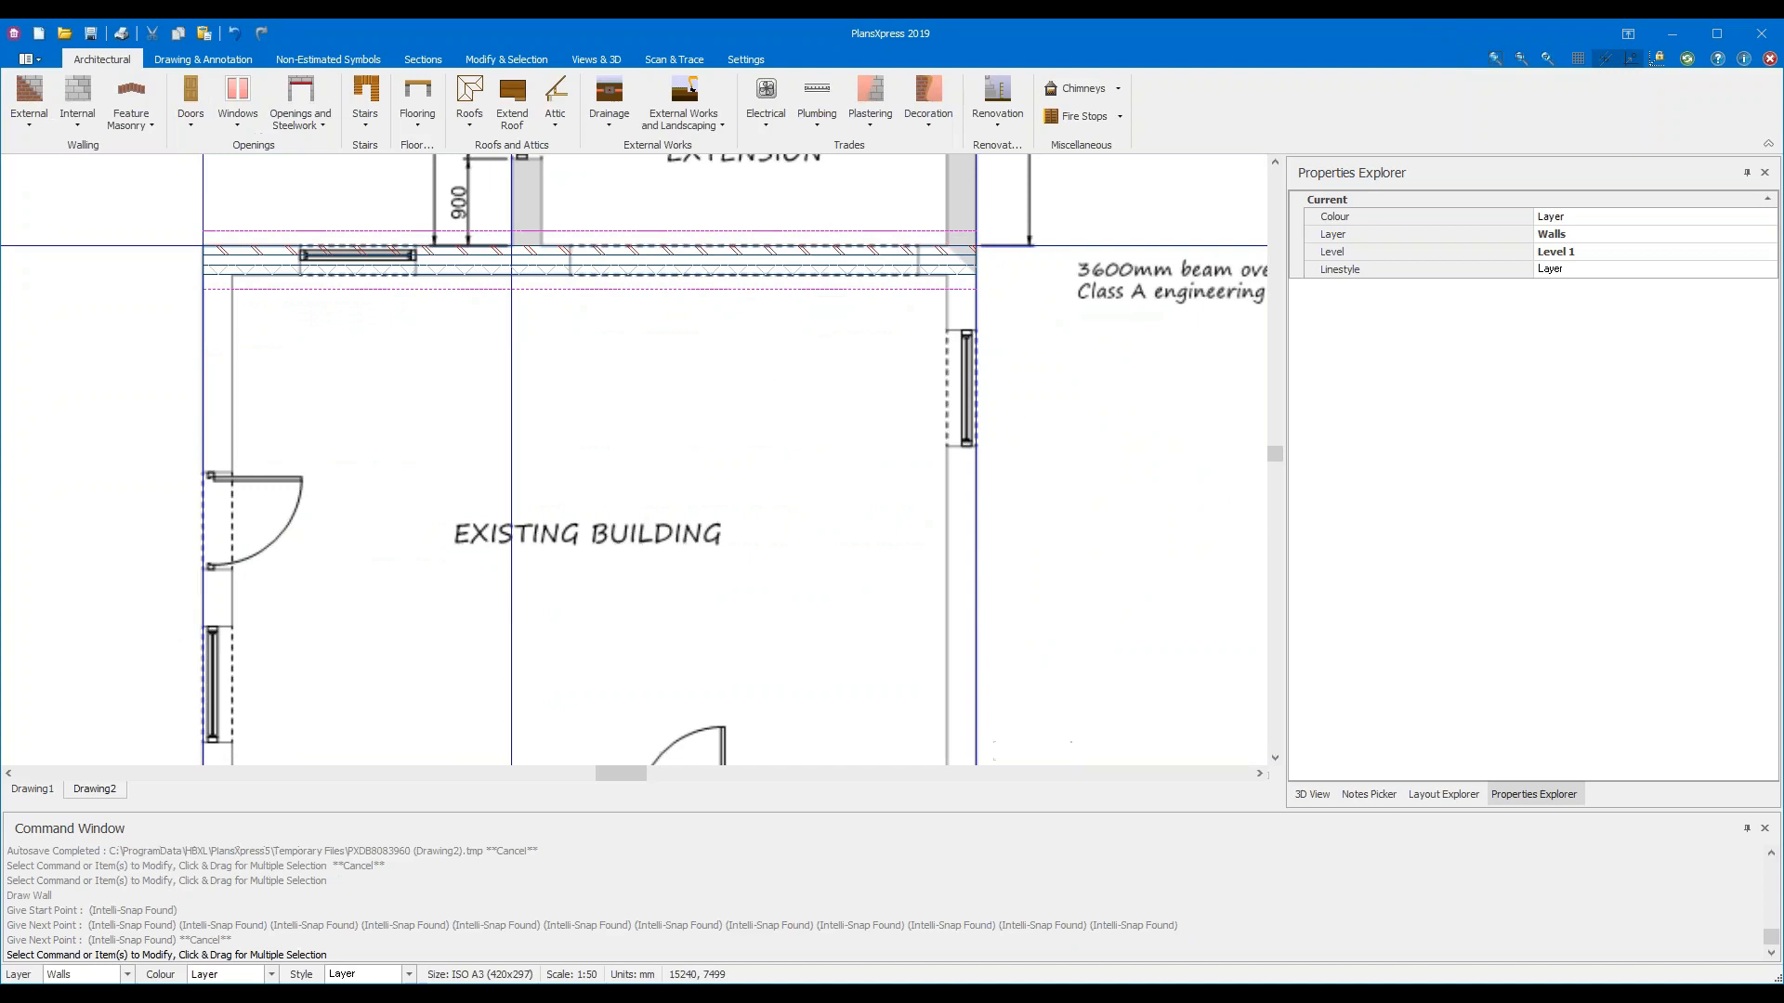
Bring the extension back into view and toggle trace mode from the Scan & Trace tab
{"action": "middle_click_drag", "start_coordinate": [709, 326], "coordinate": [788, 602]}
{"action": "scroll", "coordinate": [785, 601], "scroll_direction": "up", "scroll_amount": 1}
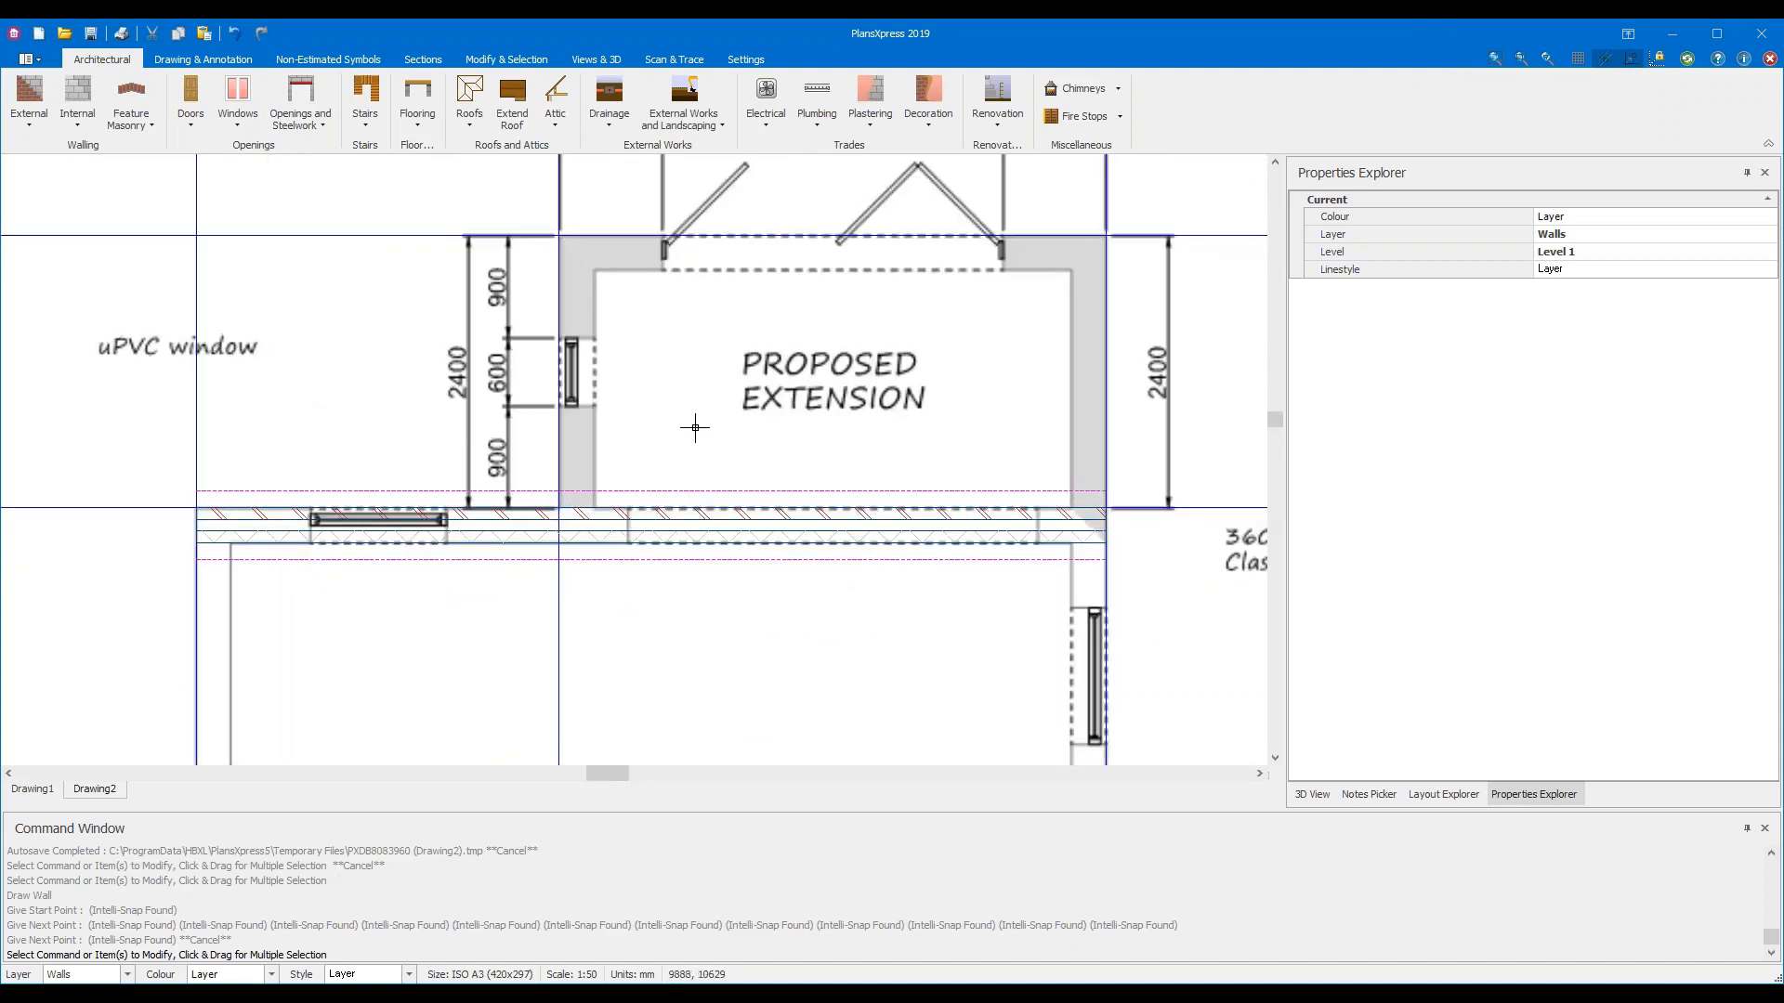
{"action": "middle_click_drag", "start_coordinate": [695, 428], "coordinate": [700, 467]}
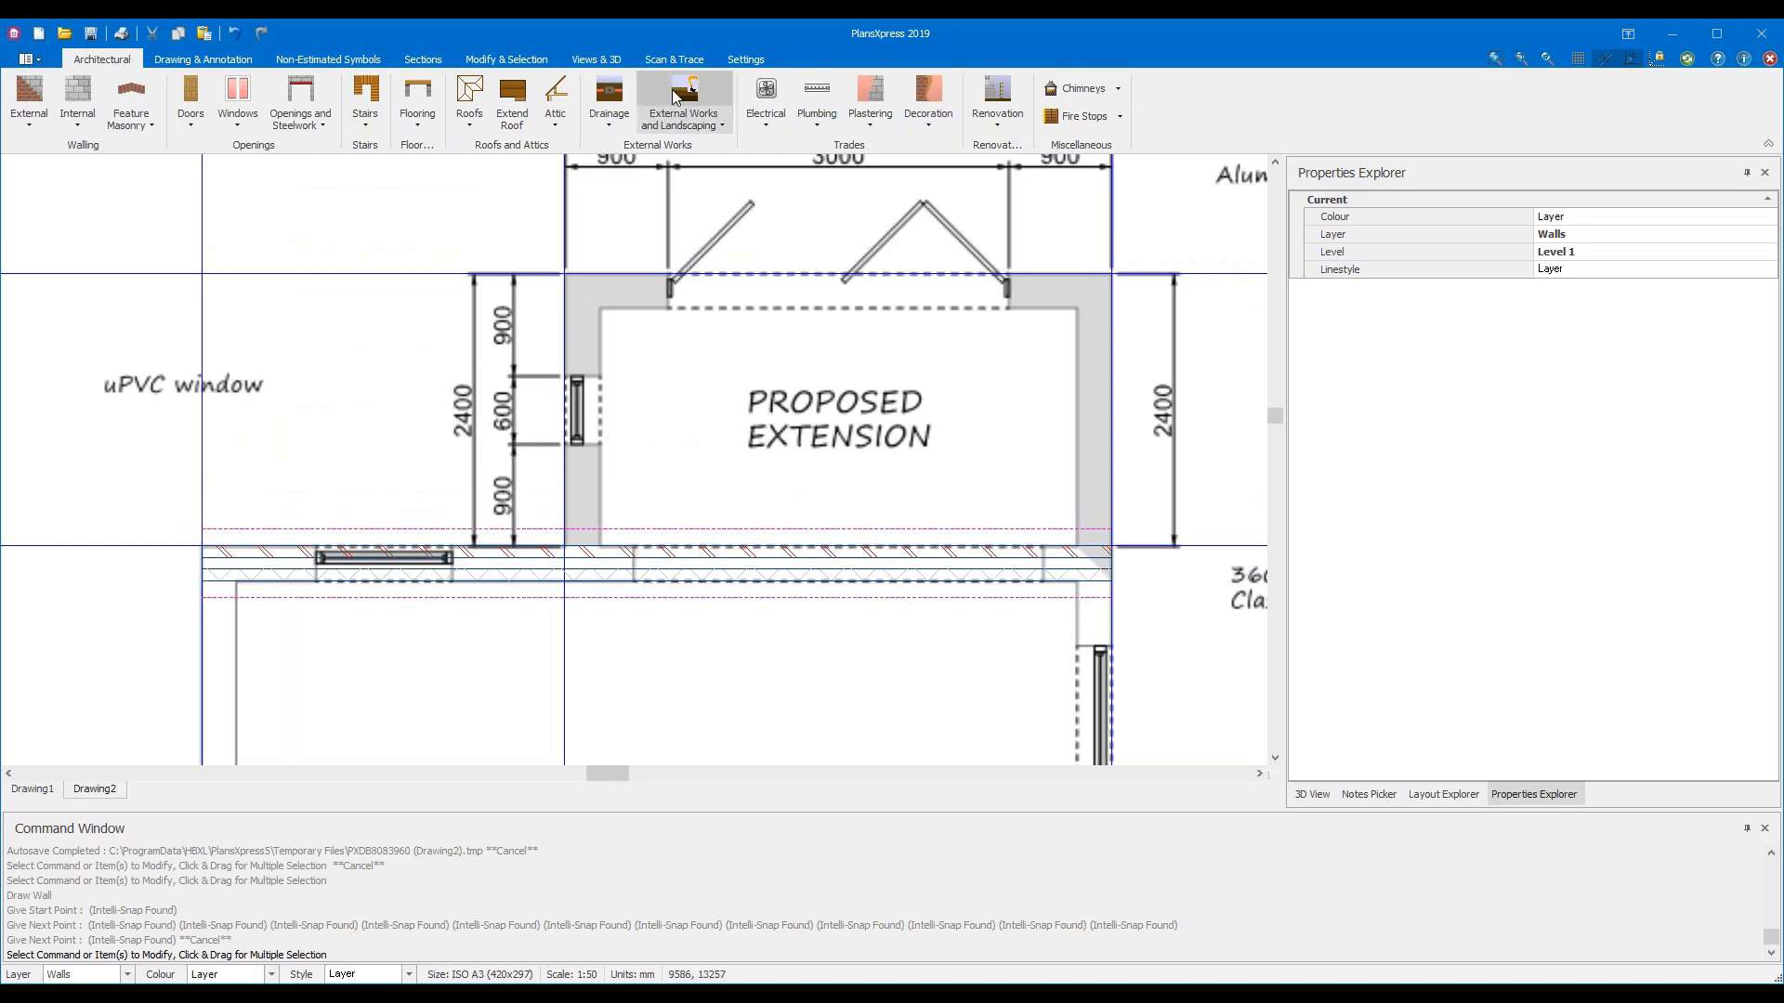
{"action": "left_click", "coordinate": [678, 60]}
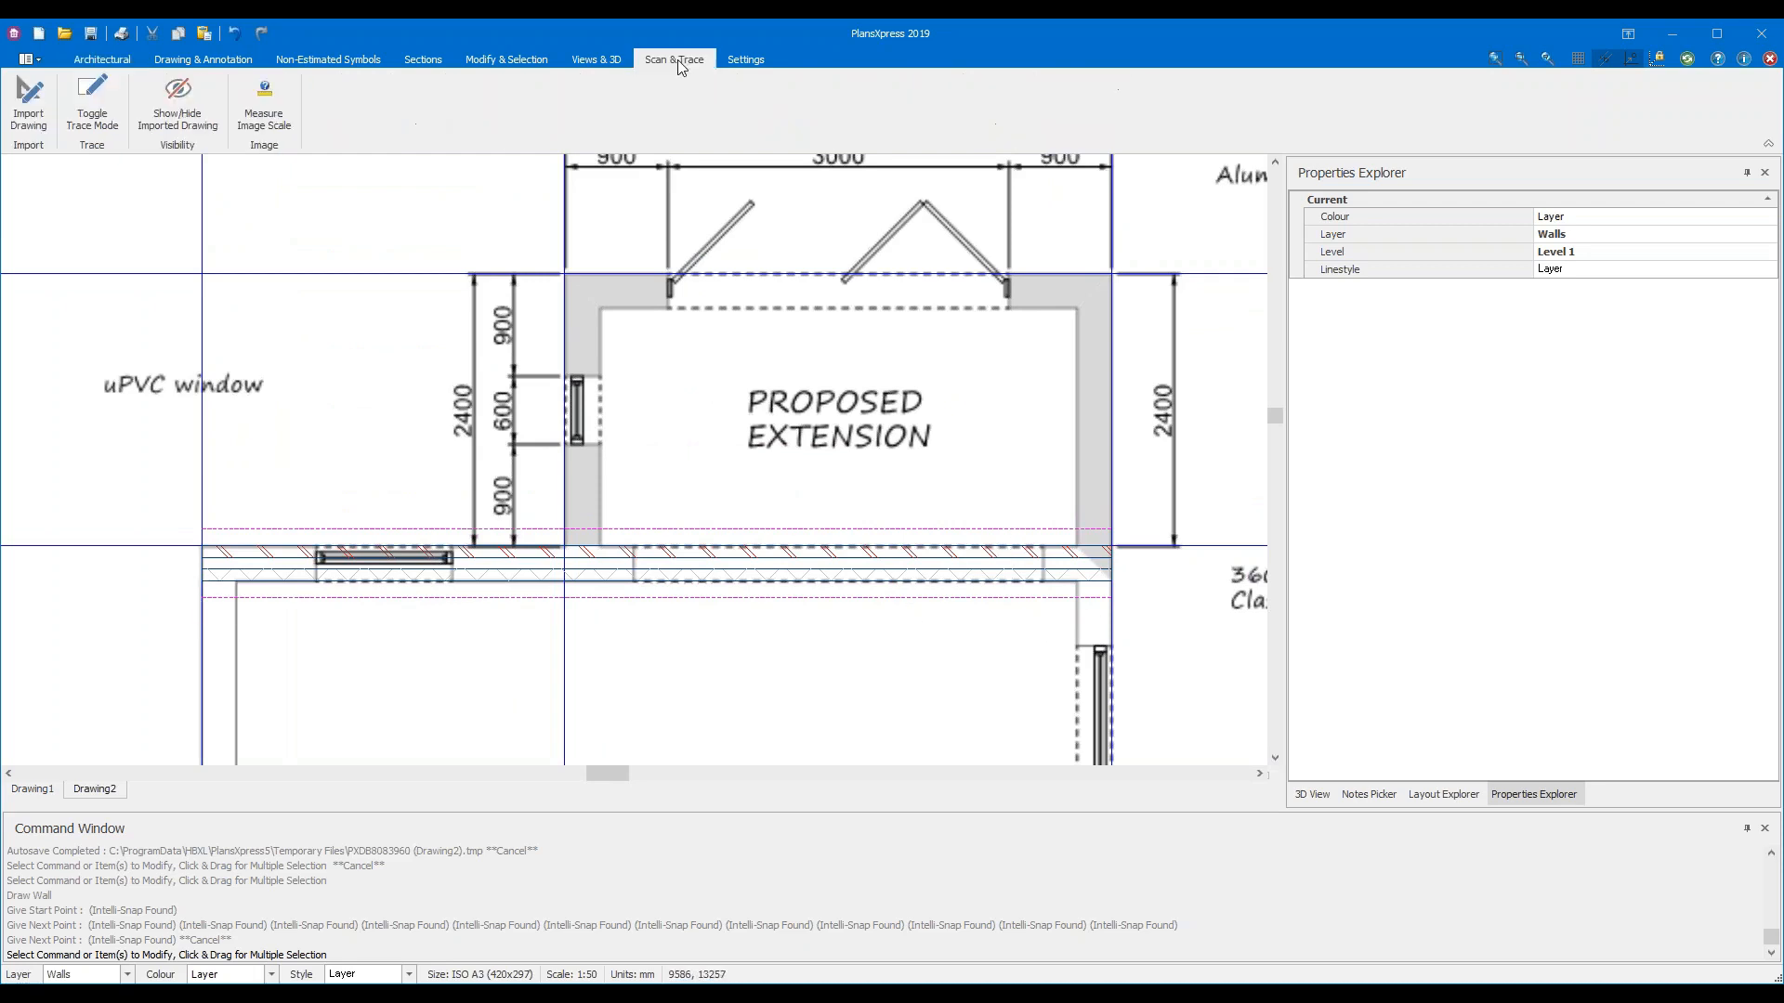
{"action": "left_click", "coordinate": [85, 130]}
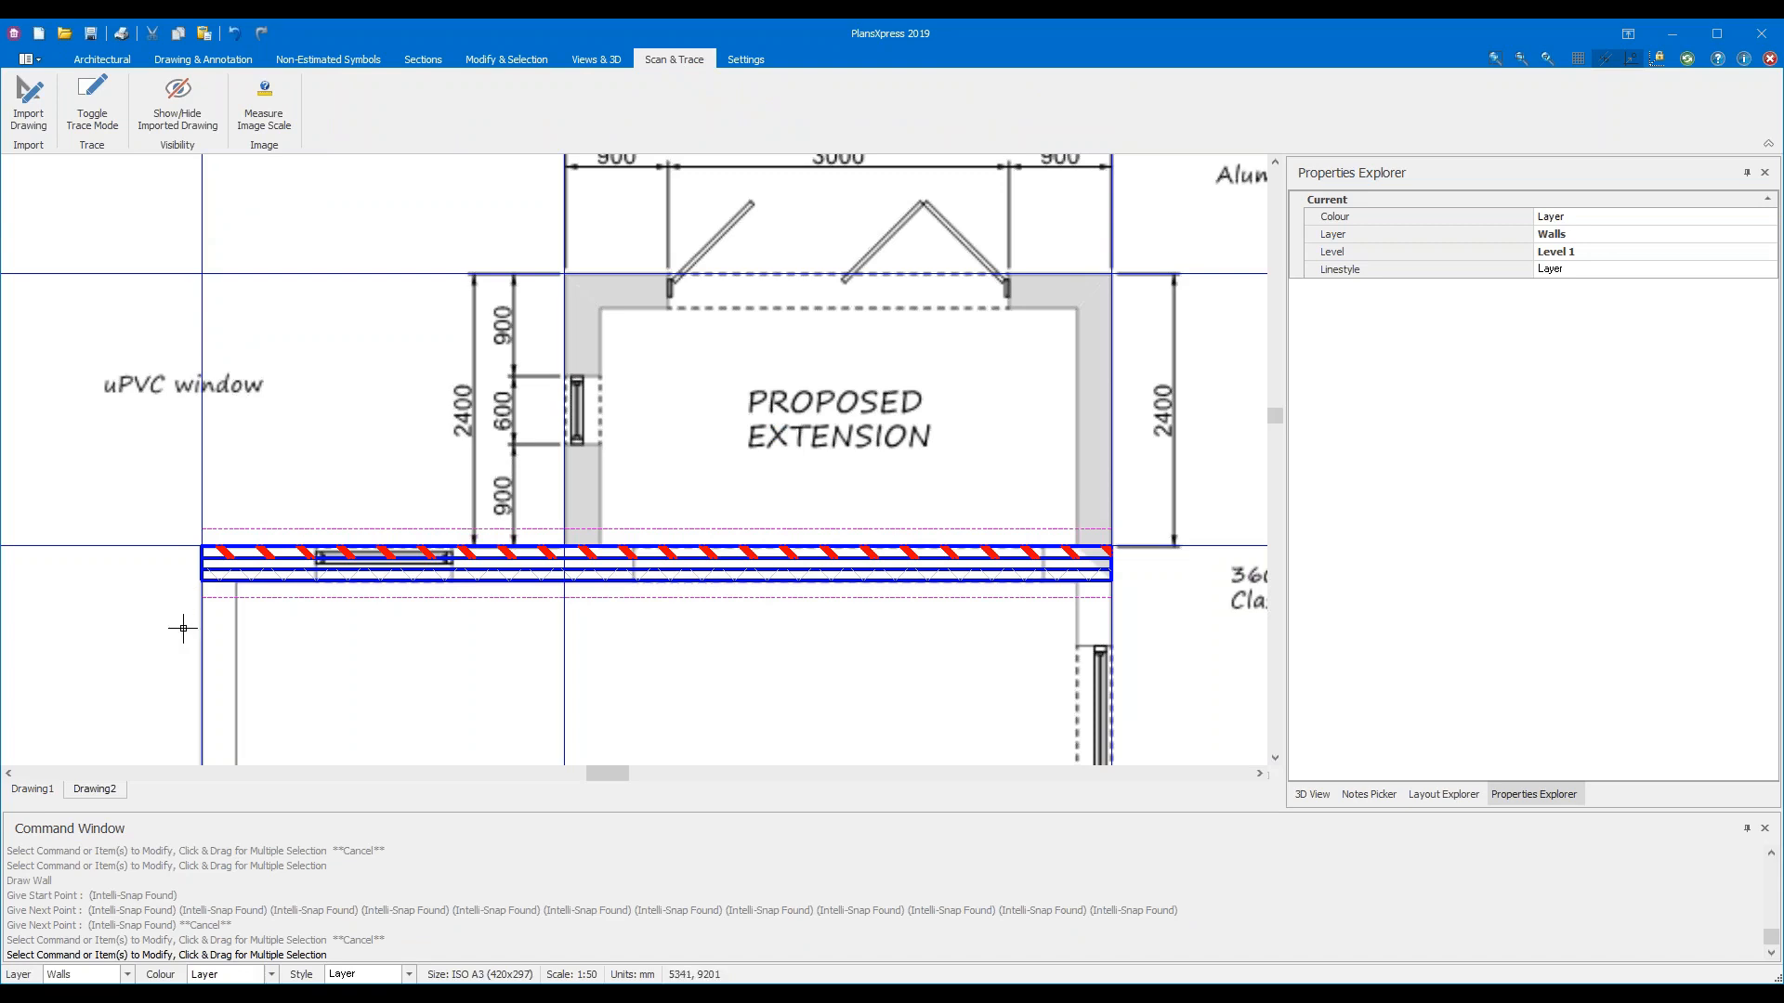
Toggle trace mode off and on, then select the wall to show its 7989 length and 302.5 thickness
{"action": "left_click", "coordinate": [97, 128]}
{"action": "left_click", "coordinate": [92, 102]}
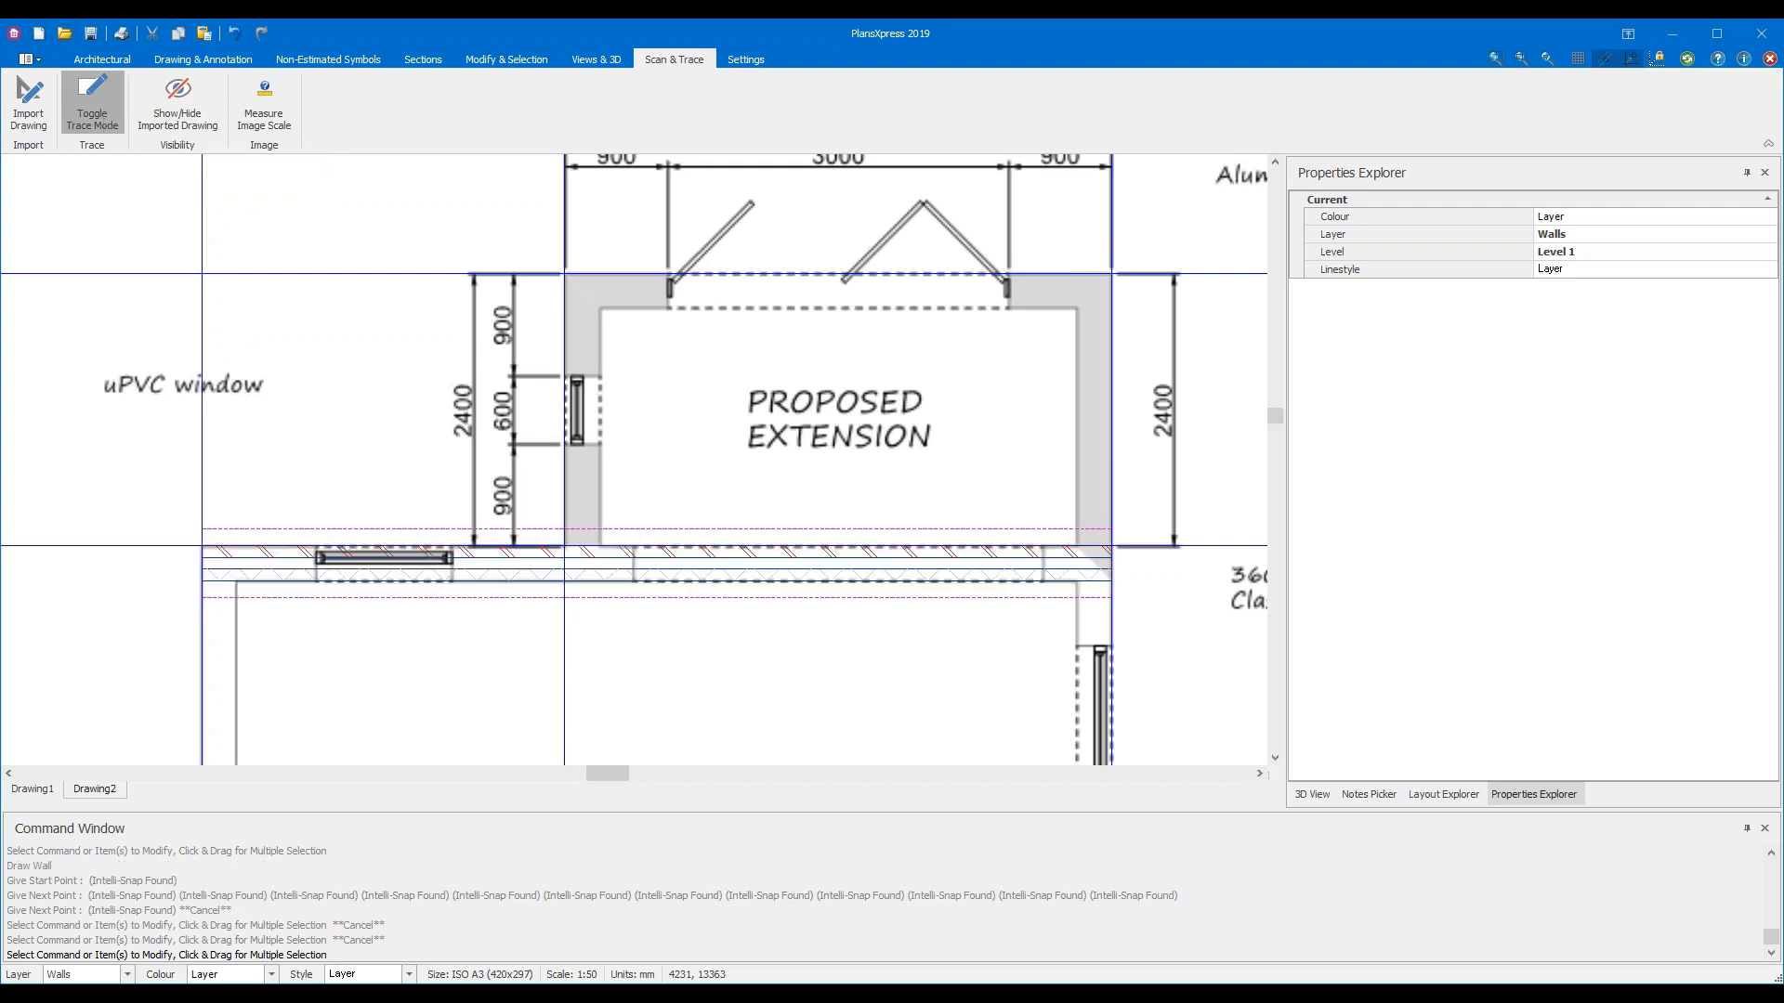
{"action": "left_click", "coordinate": [92, 103]}
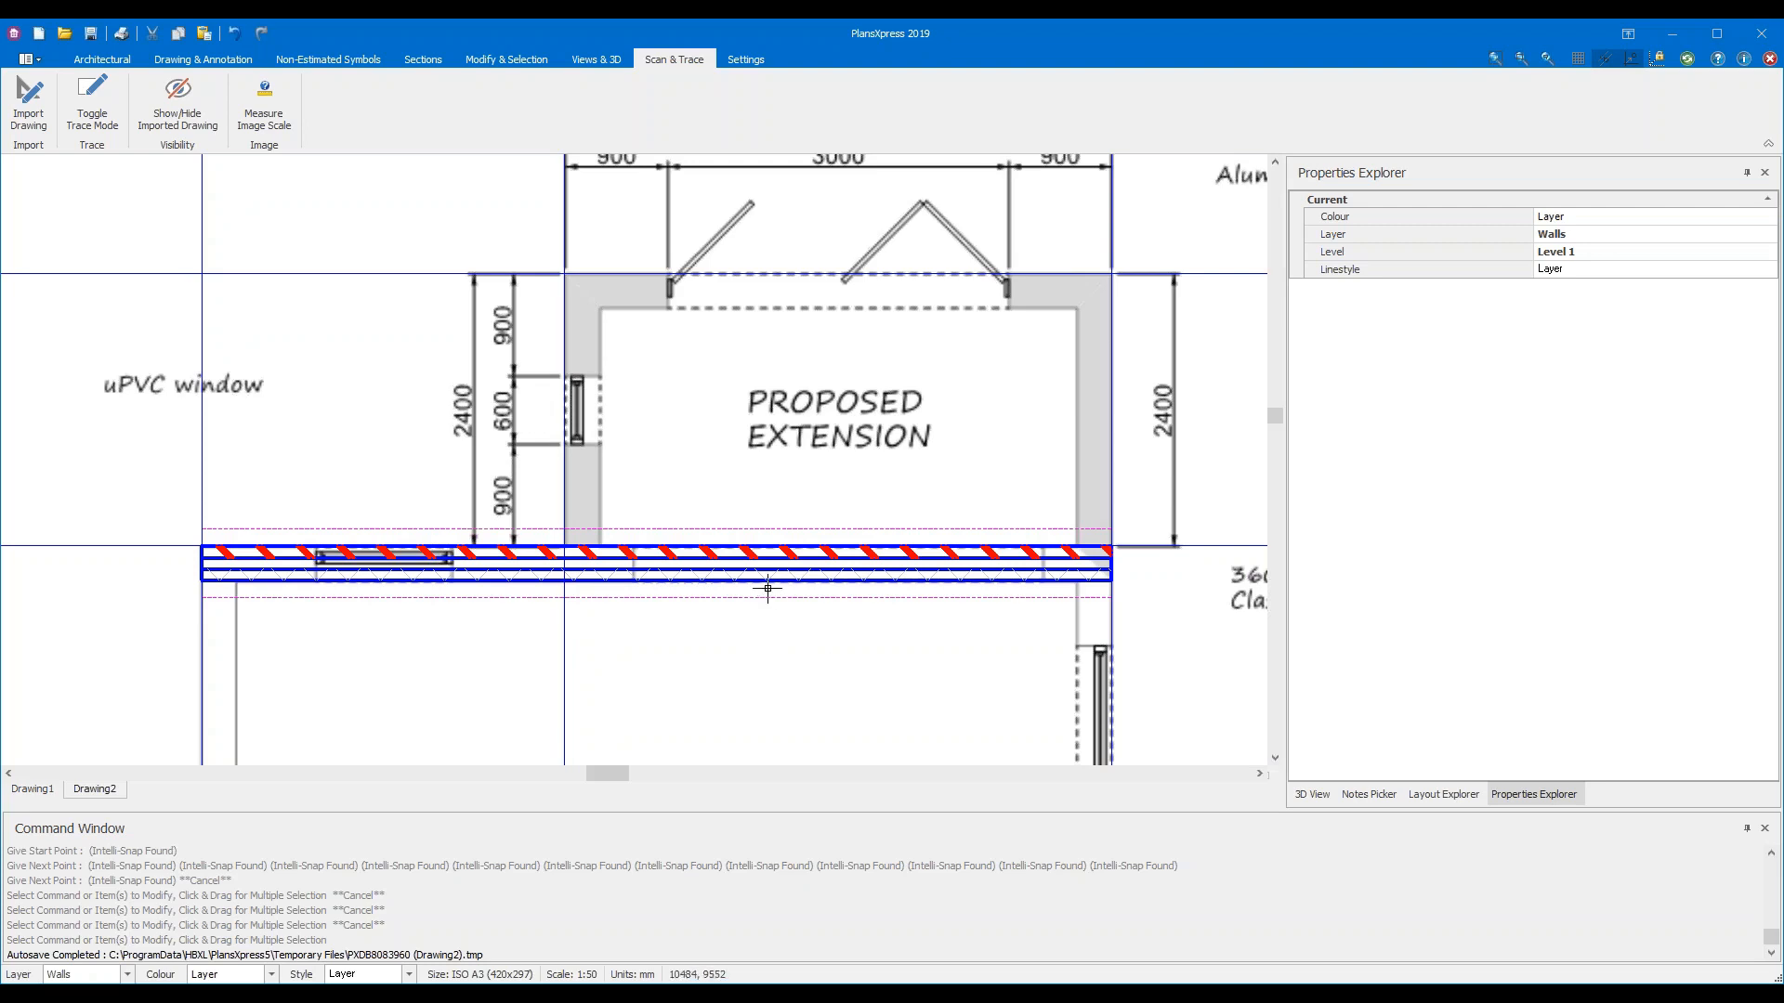
{"action": "scroll", "coordinate": [768, 594], "scroll_direction": "up", "scroll_amount": 3}
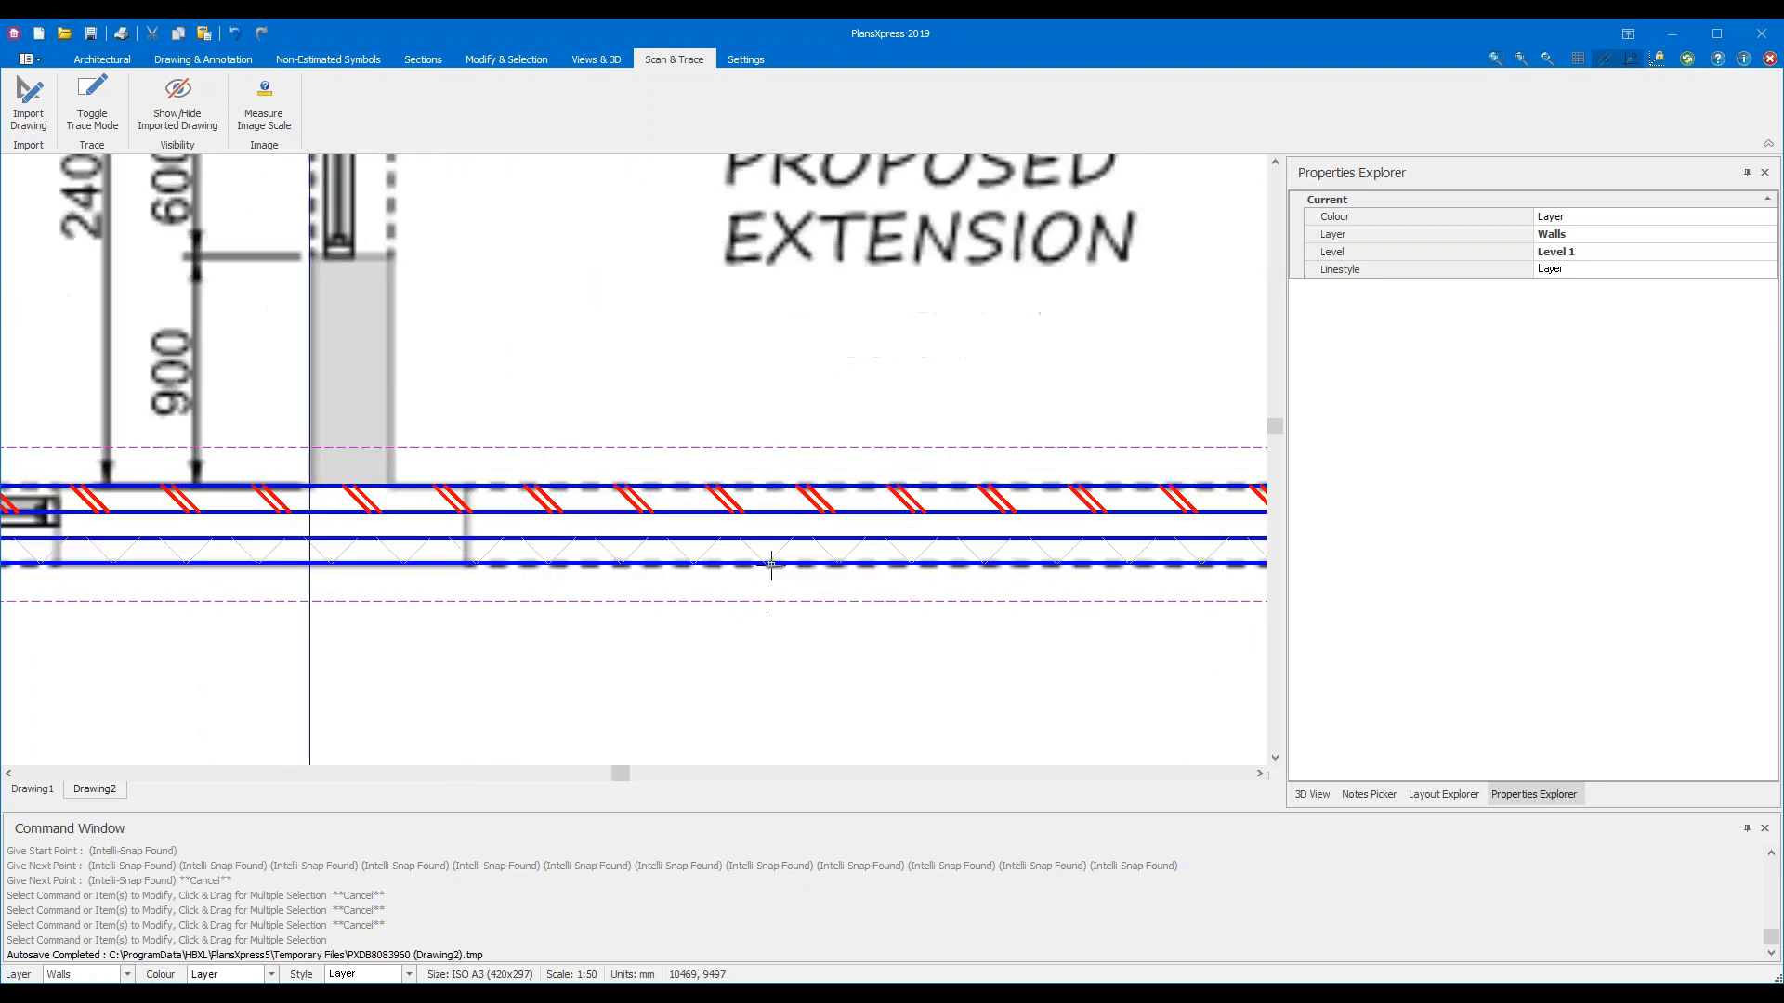
{"action": "left_click", "coordinate": [779, 511]}
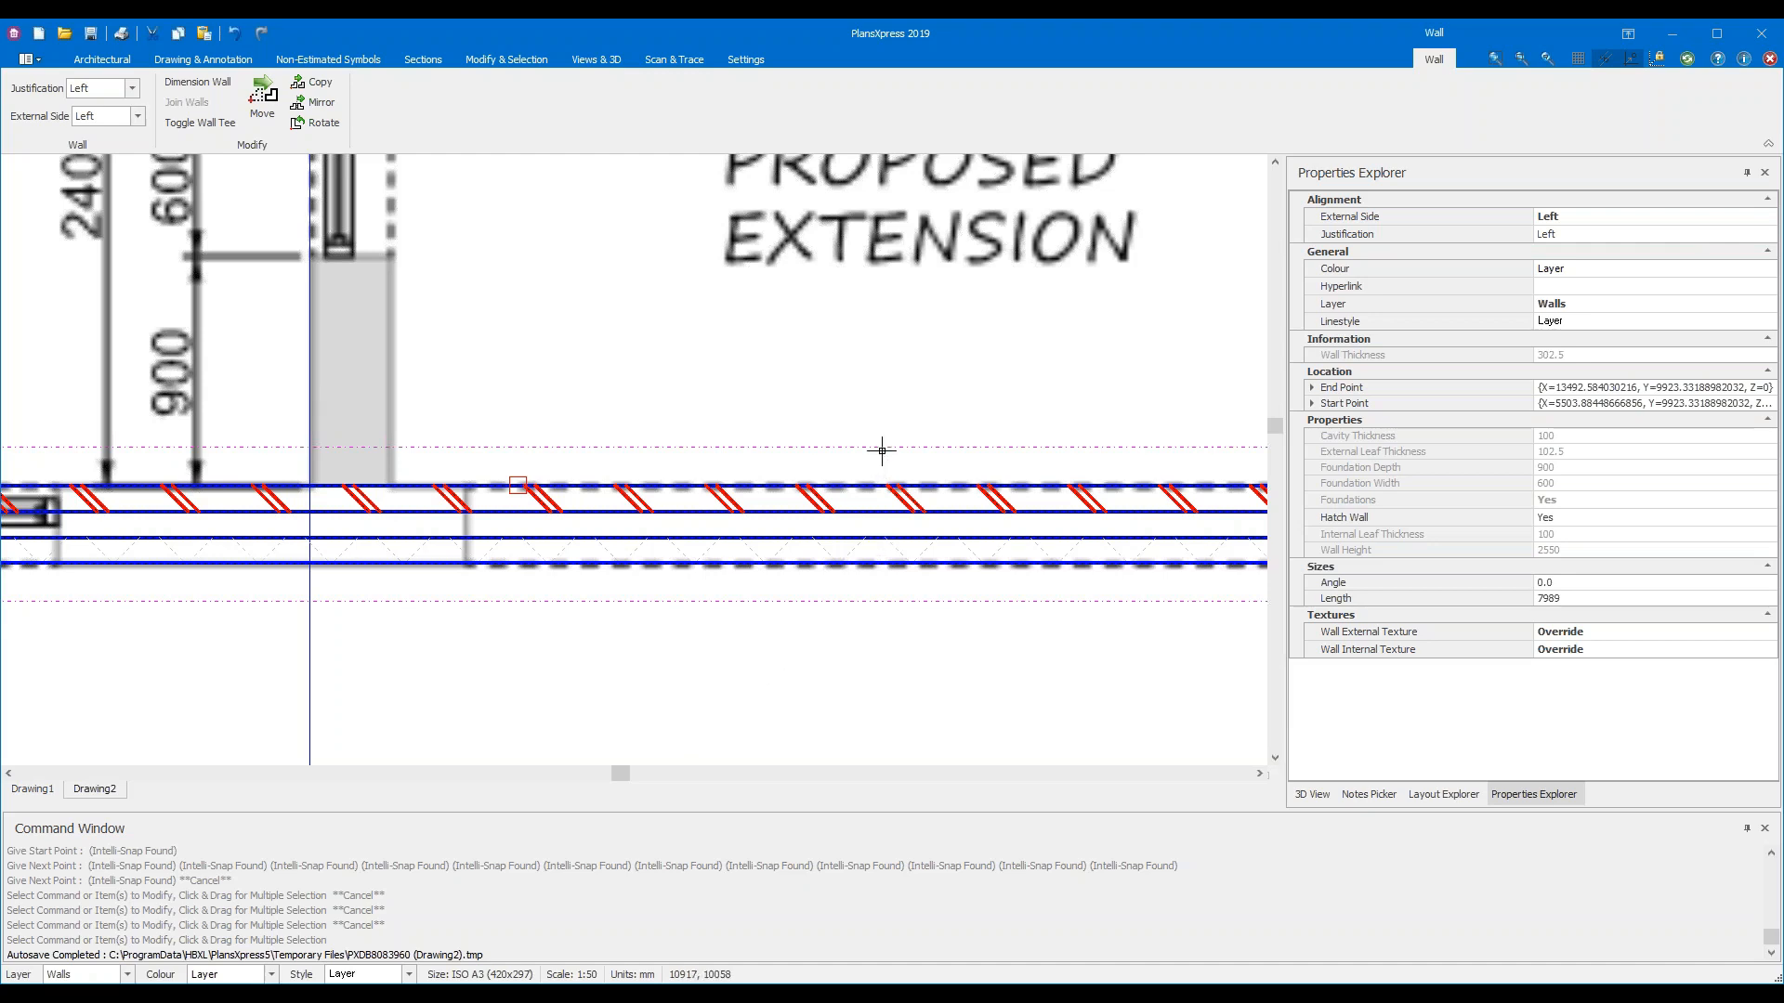
Apply Set Selection as Non-Estimated to the selected front wall from Modify & Selection and confirm it
{"action": "left_click", "coordinate": [523, 60]}
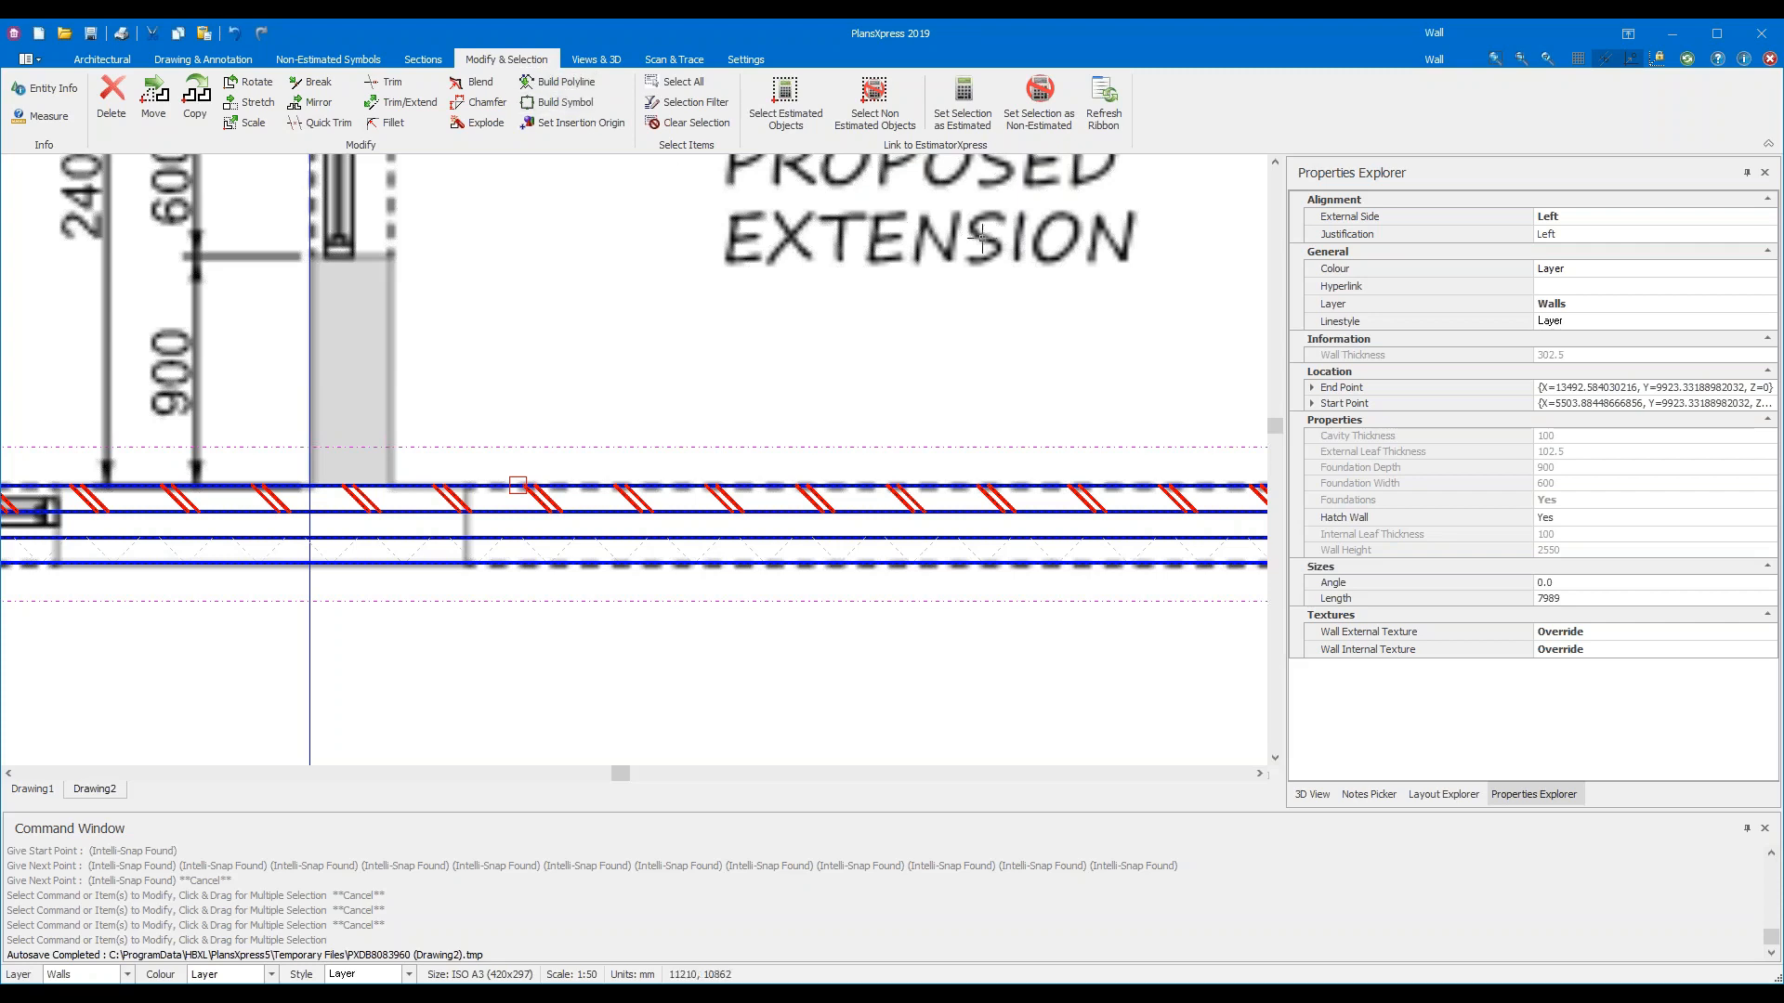
{"action": "left_click", "coordinate": [1043, 123]}
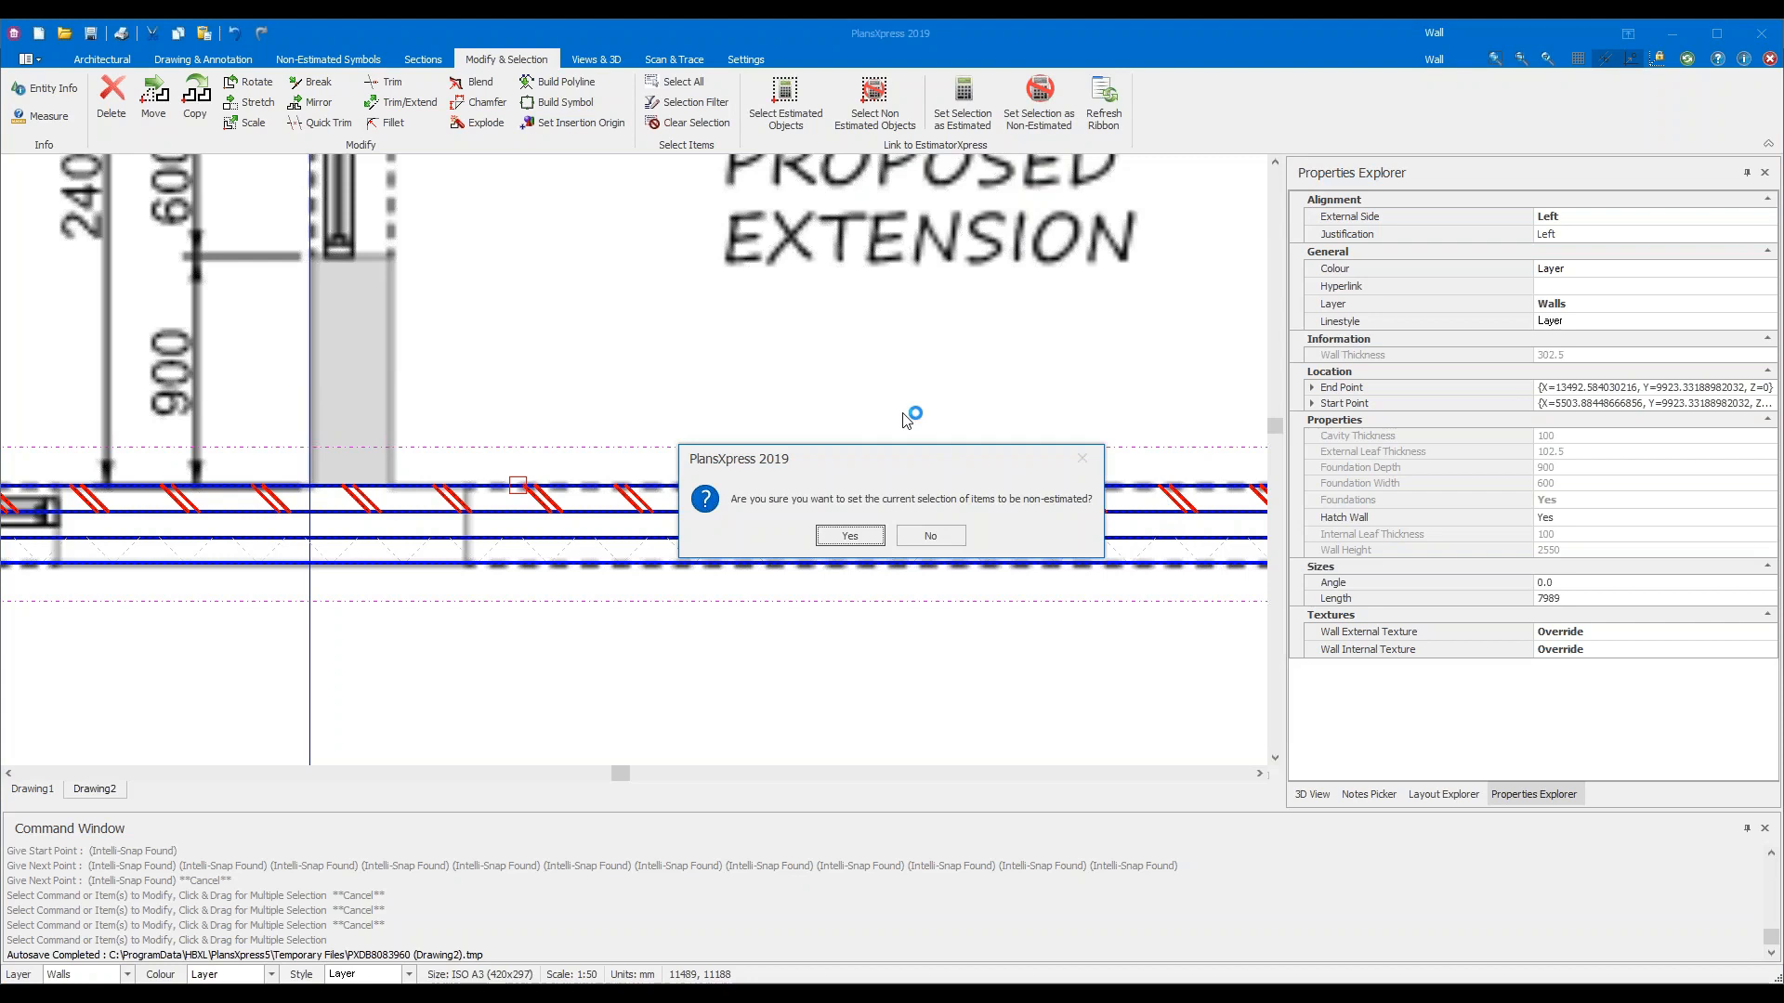
{"action": "left_click", "coordinate": [859, 535]}
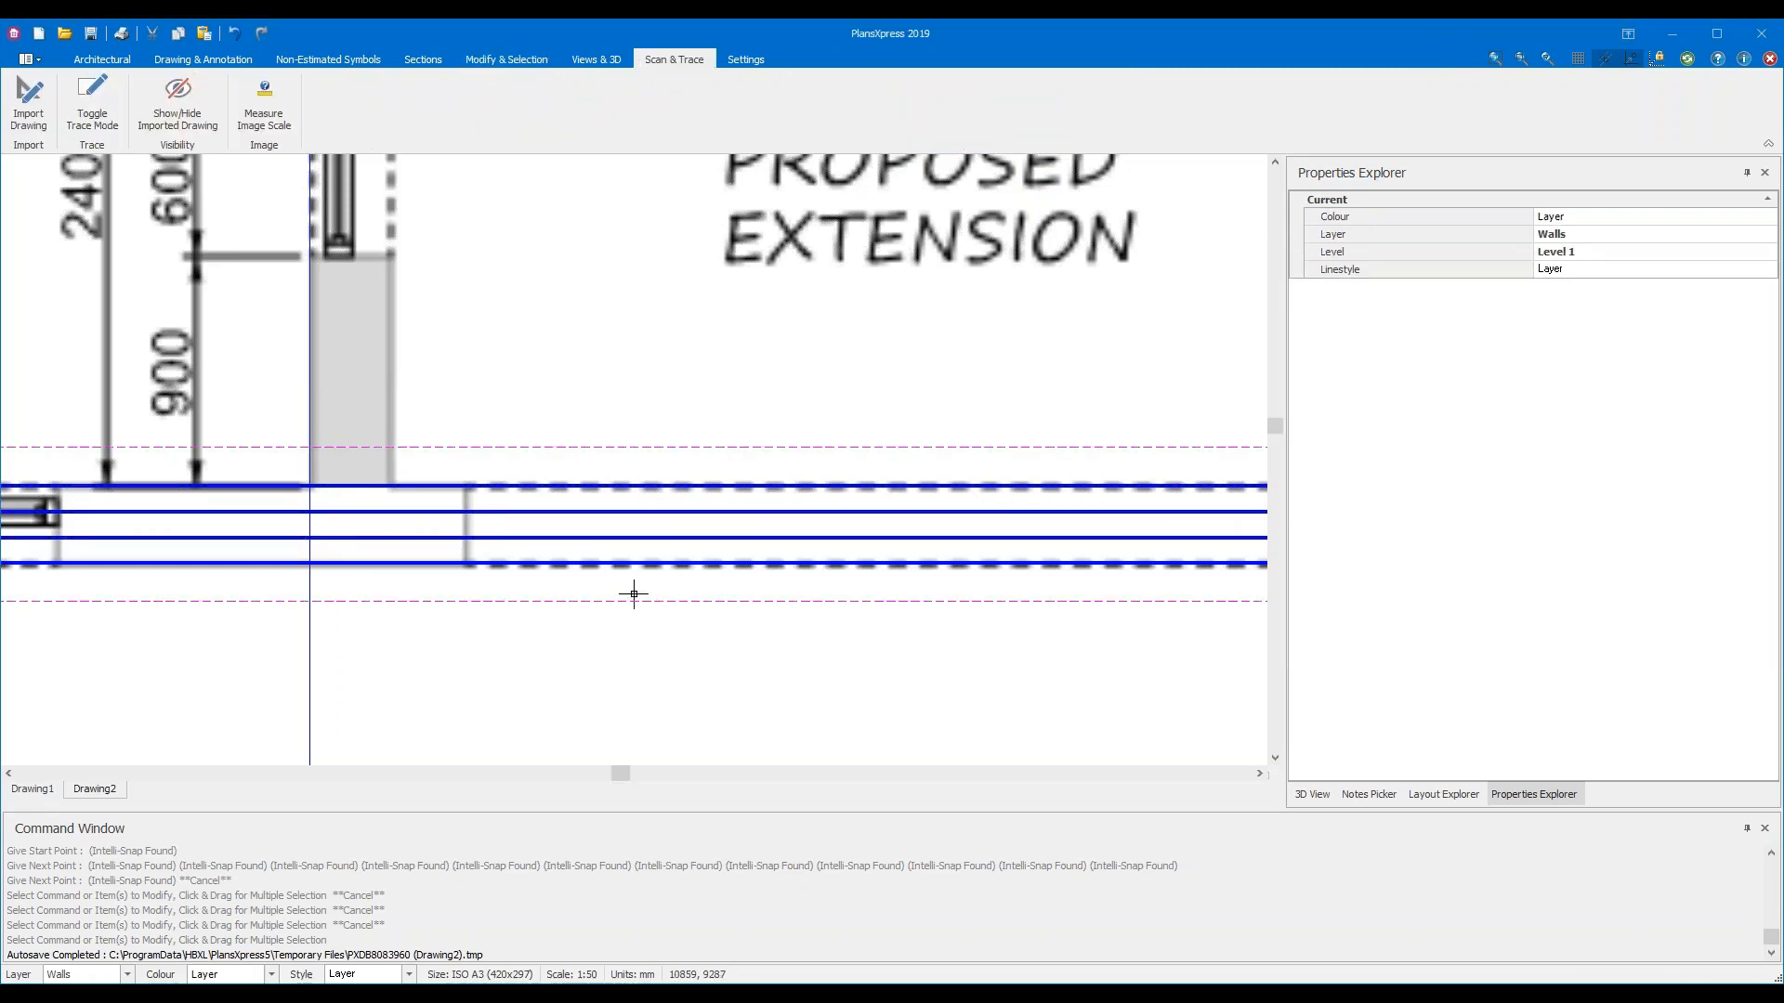
Select the front wall to verify it reads Estimated: No with no hatching, then deselect it
{"action": "scroll", "coordinate": [777, 601], "scroll_direction": "down", "scroll_amount": 2}
{"action": "scroll", "coordinate": [770, 611], "scroll_direction": "down", "scroll_amount": 1}
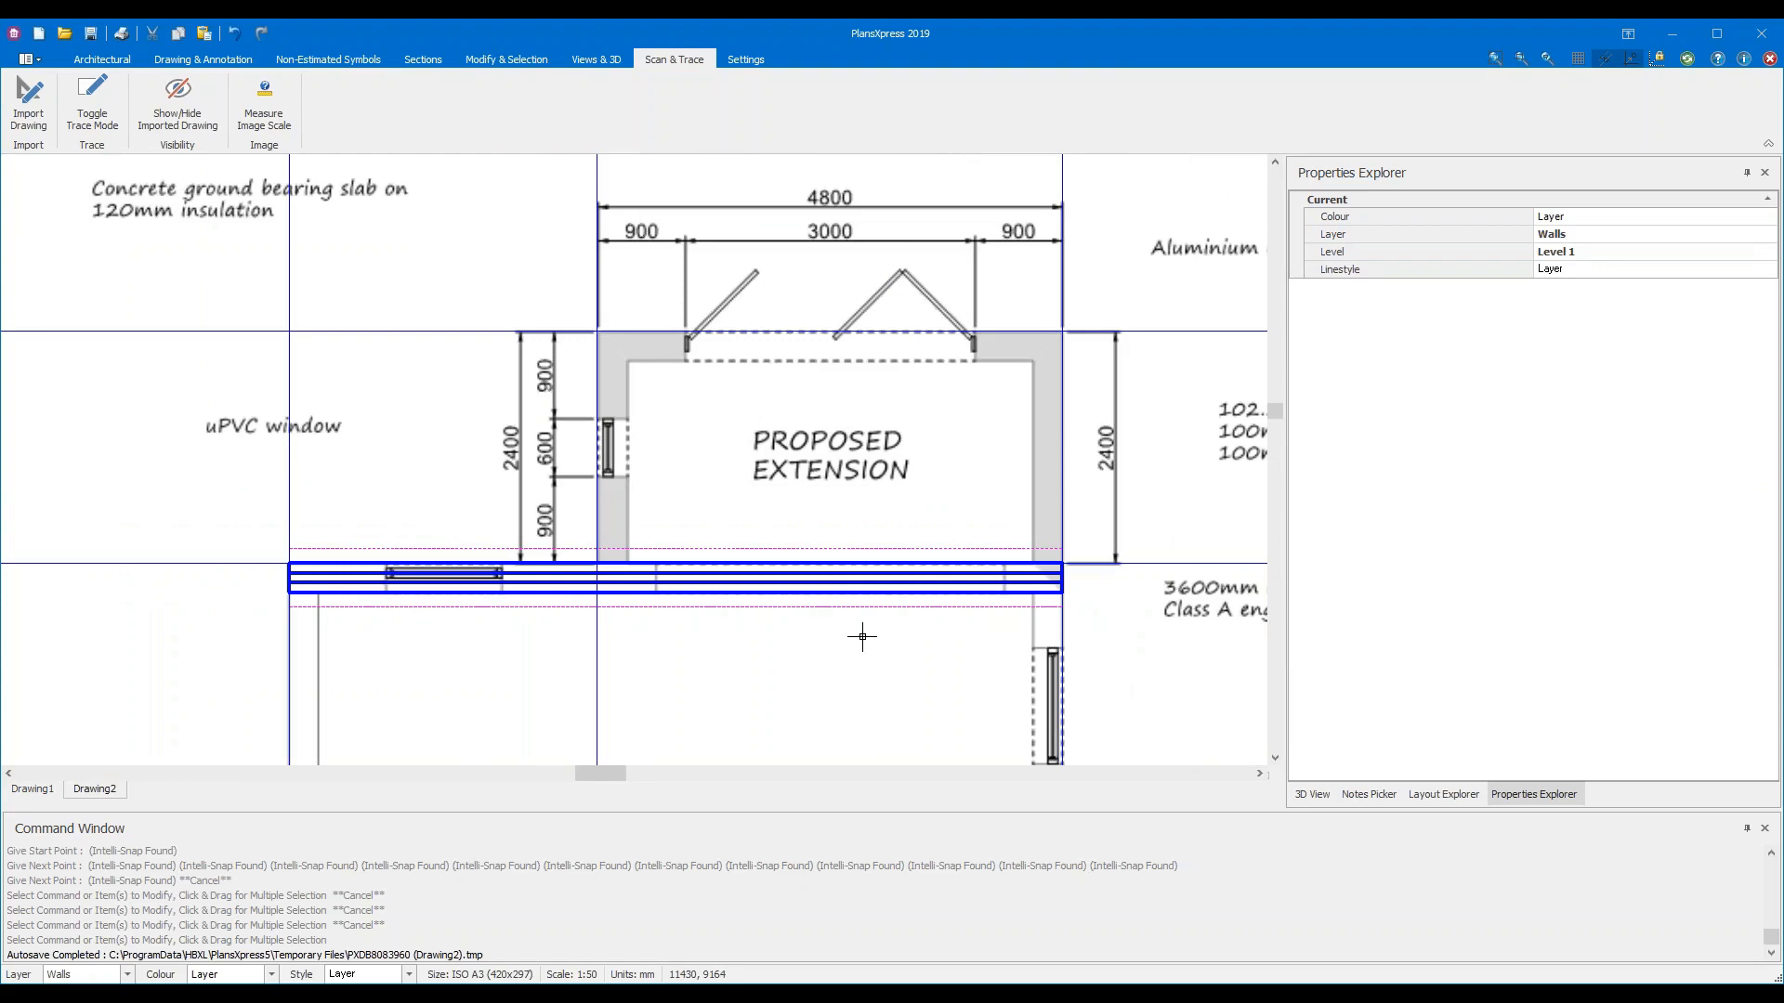
{"action": "scroll", "coordinate": [862, 637], "scroll_direction": "up", "scroll_amount": 1}
{"action": "scroll", "coordinate": [862, 637], "scroll_direction": "up", "scroll_amount": 2}
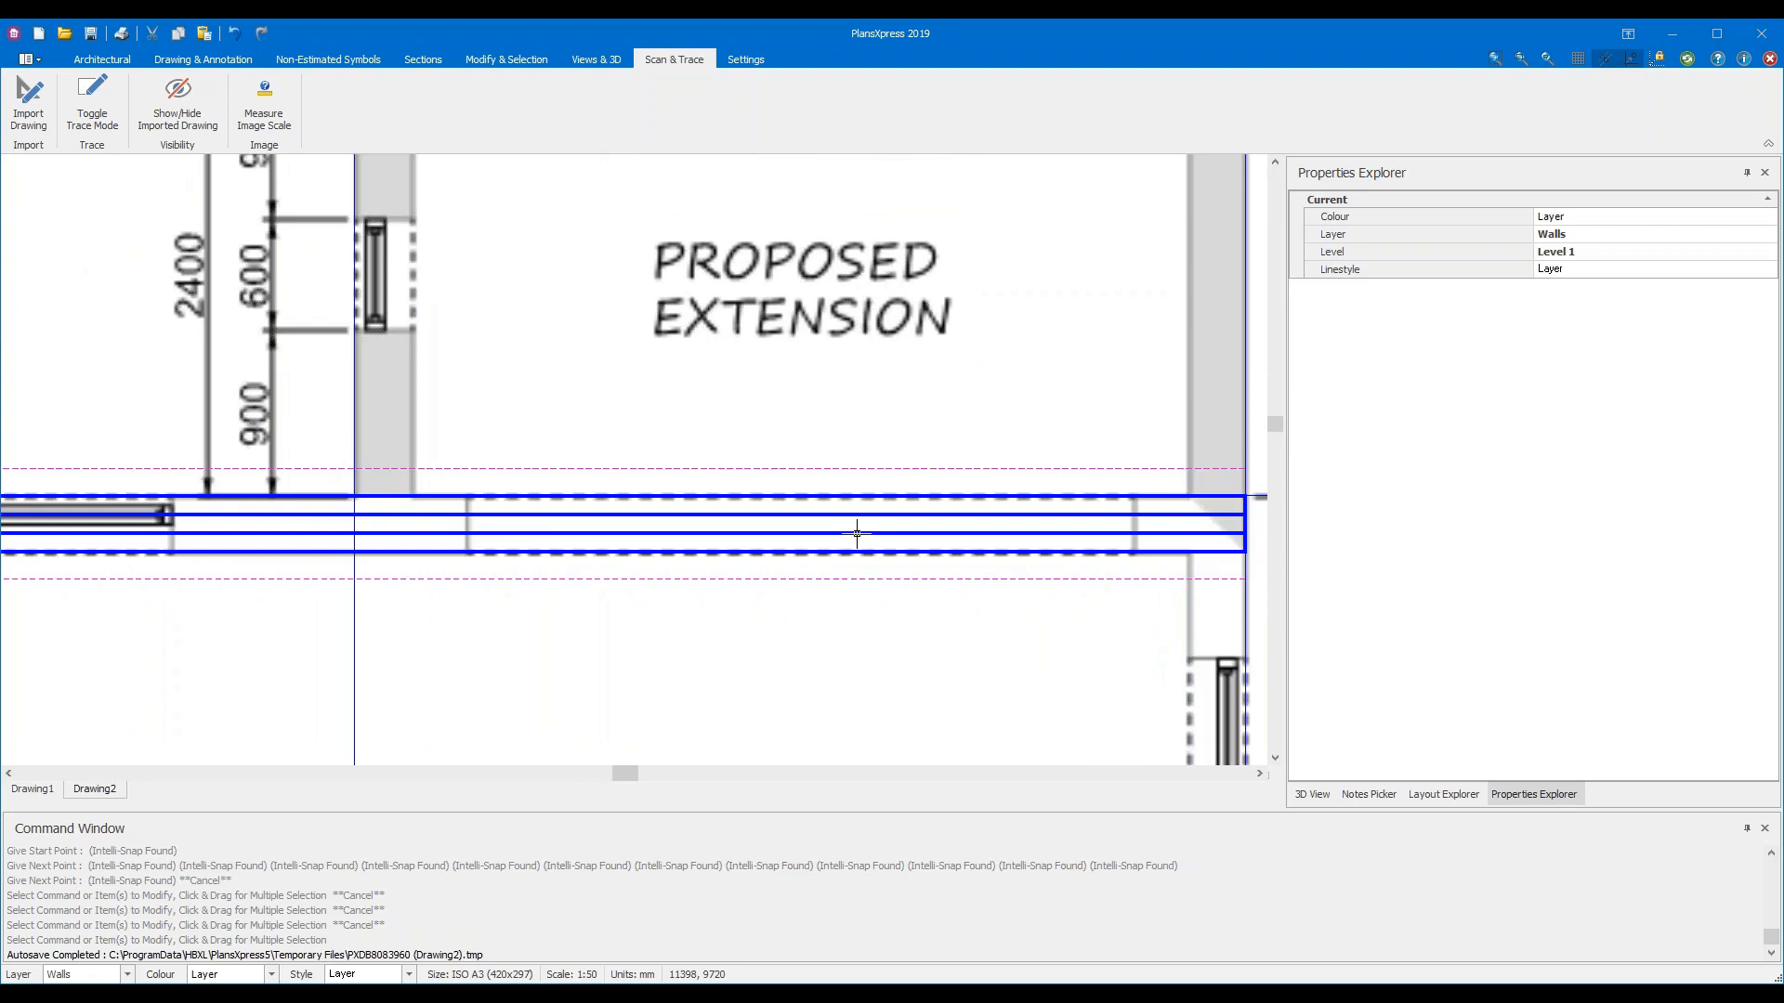
{"action": "mouse_move", "coordinate": [856, 533]}
{"action": "left_click", "coordinate": [809, 516]}
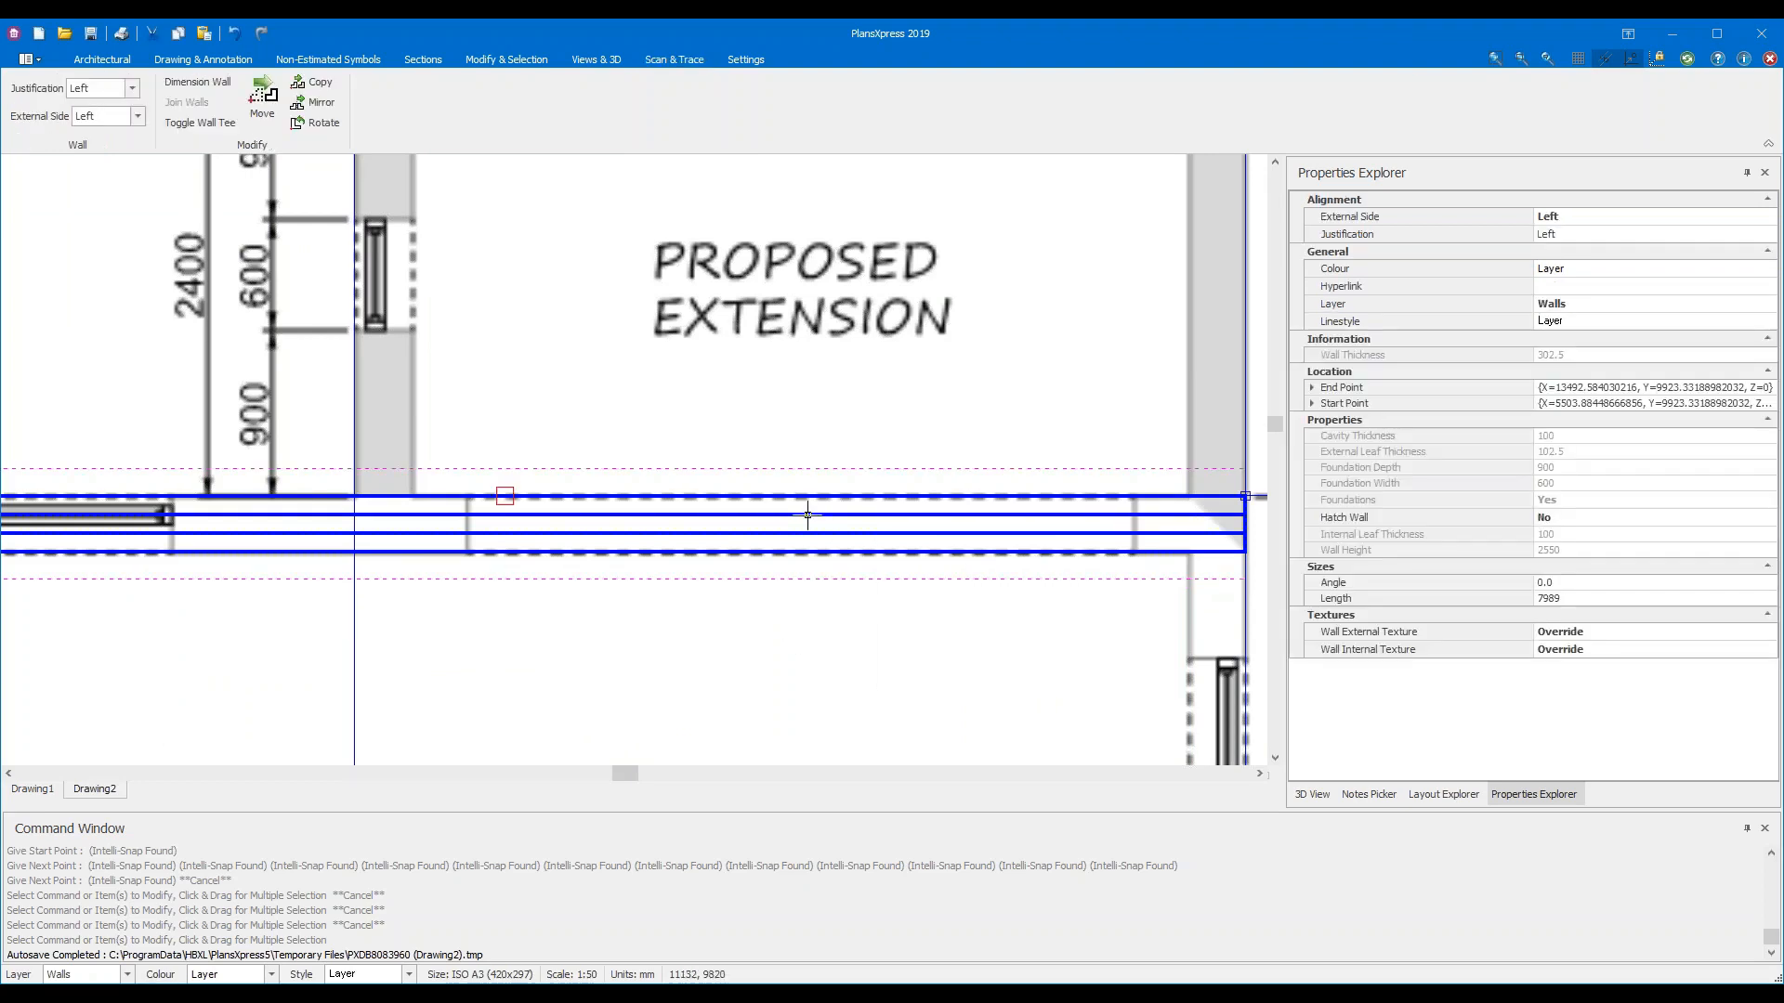
{"action": "left_click", "coordinate": [488, 59]}
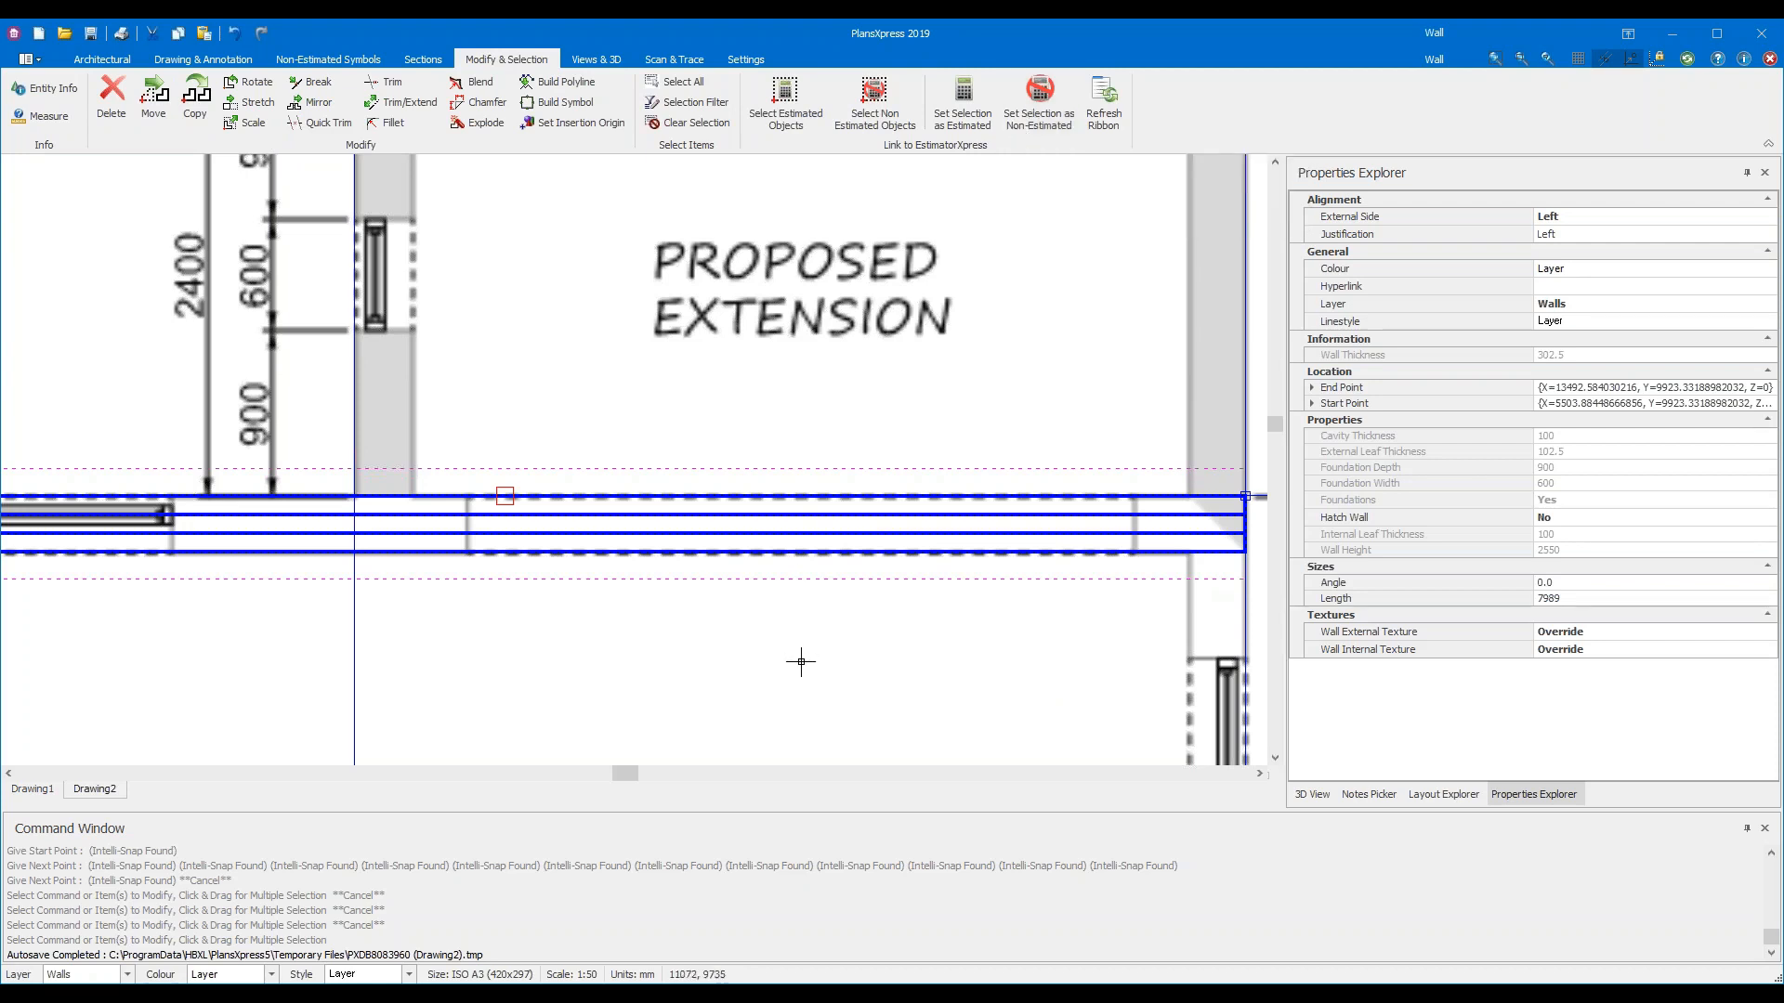
{"action": "key", "text": "Escape"}
{"action": "scroll", "coordinate": [801, 662], "scroll_direction": "down", "scroll_amount": 4}
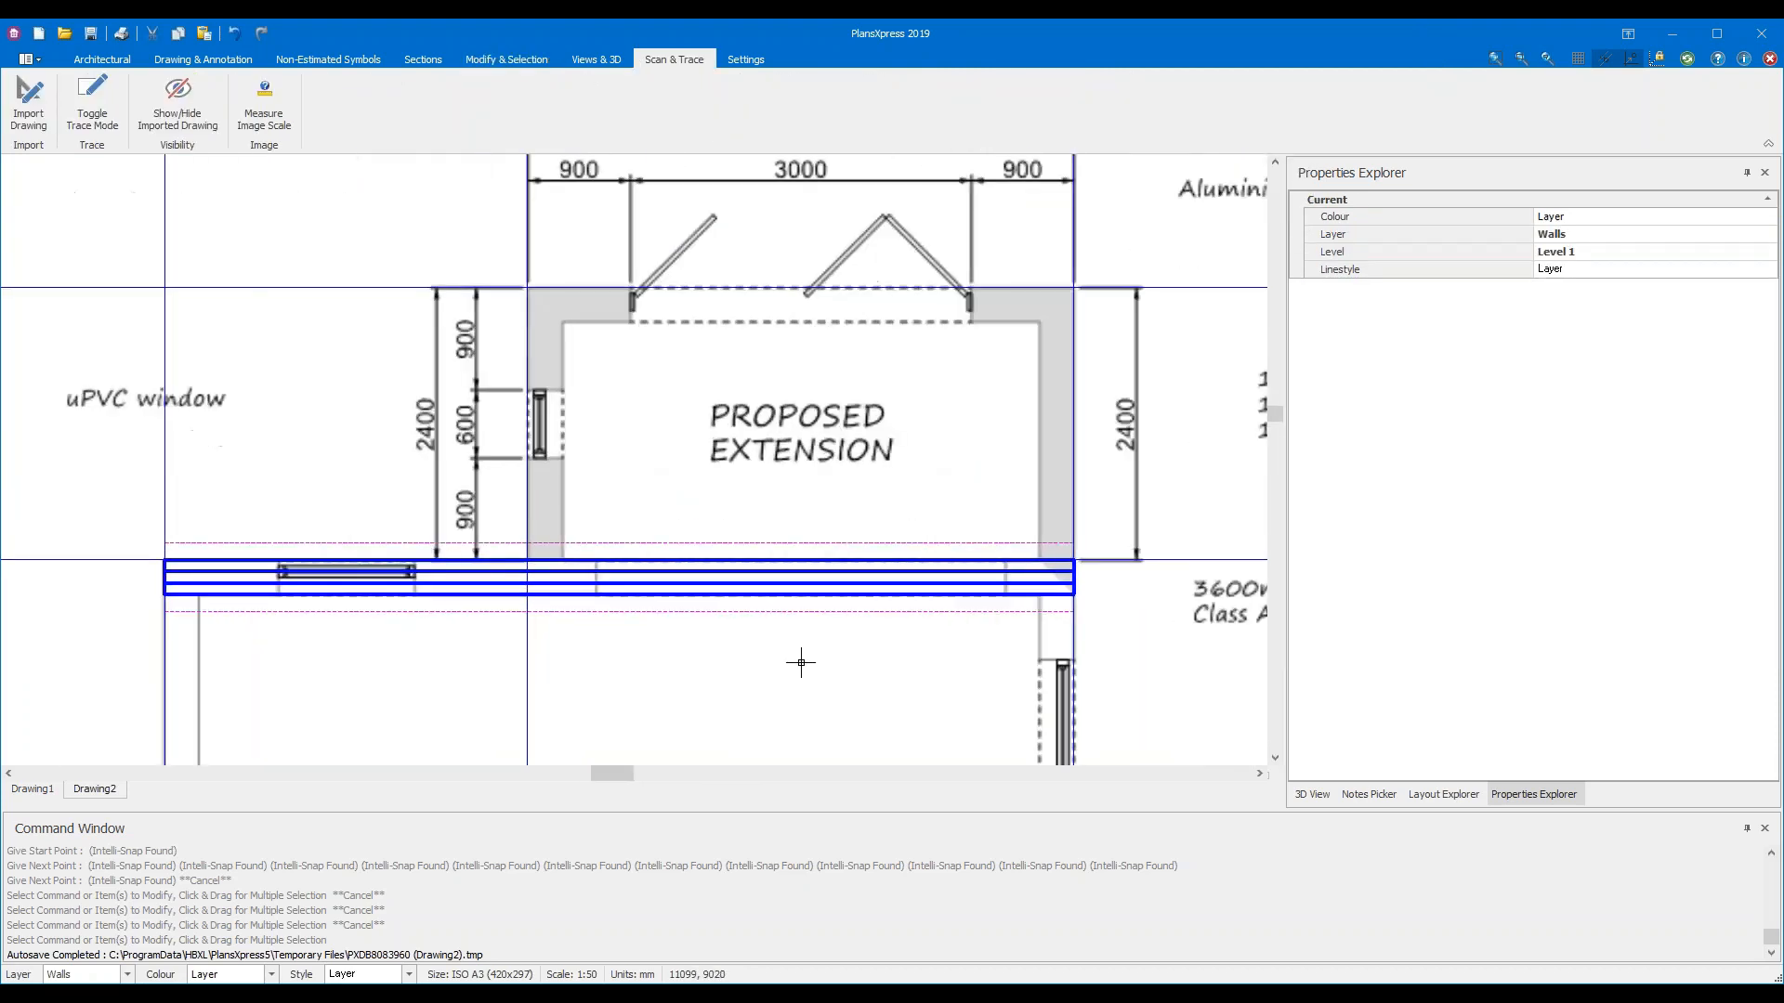
{"action": "scroll", "coordinate": [788, 564], "scroll_direction": "down", "scroll_amount": 2}
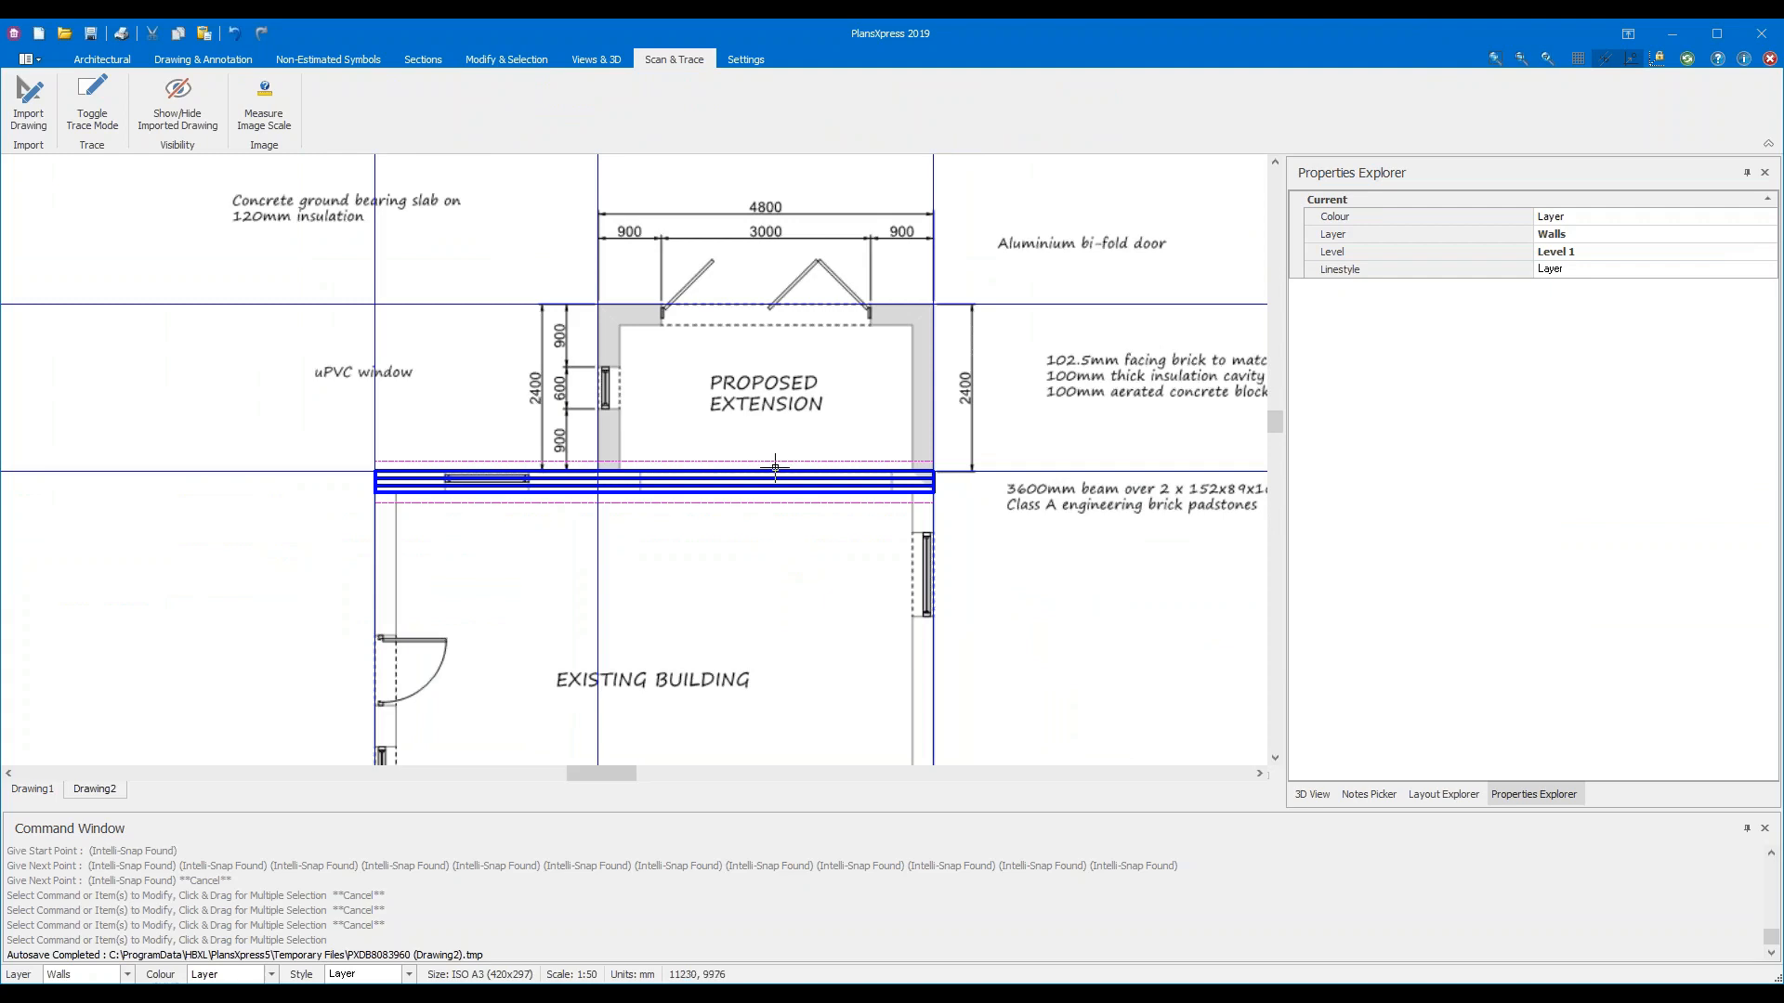
{"action": "mouse_move", "coordinate": [774, 467]}
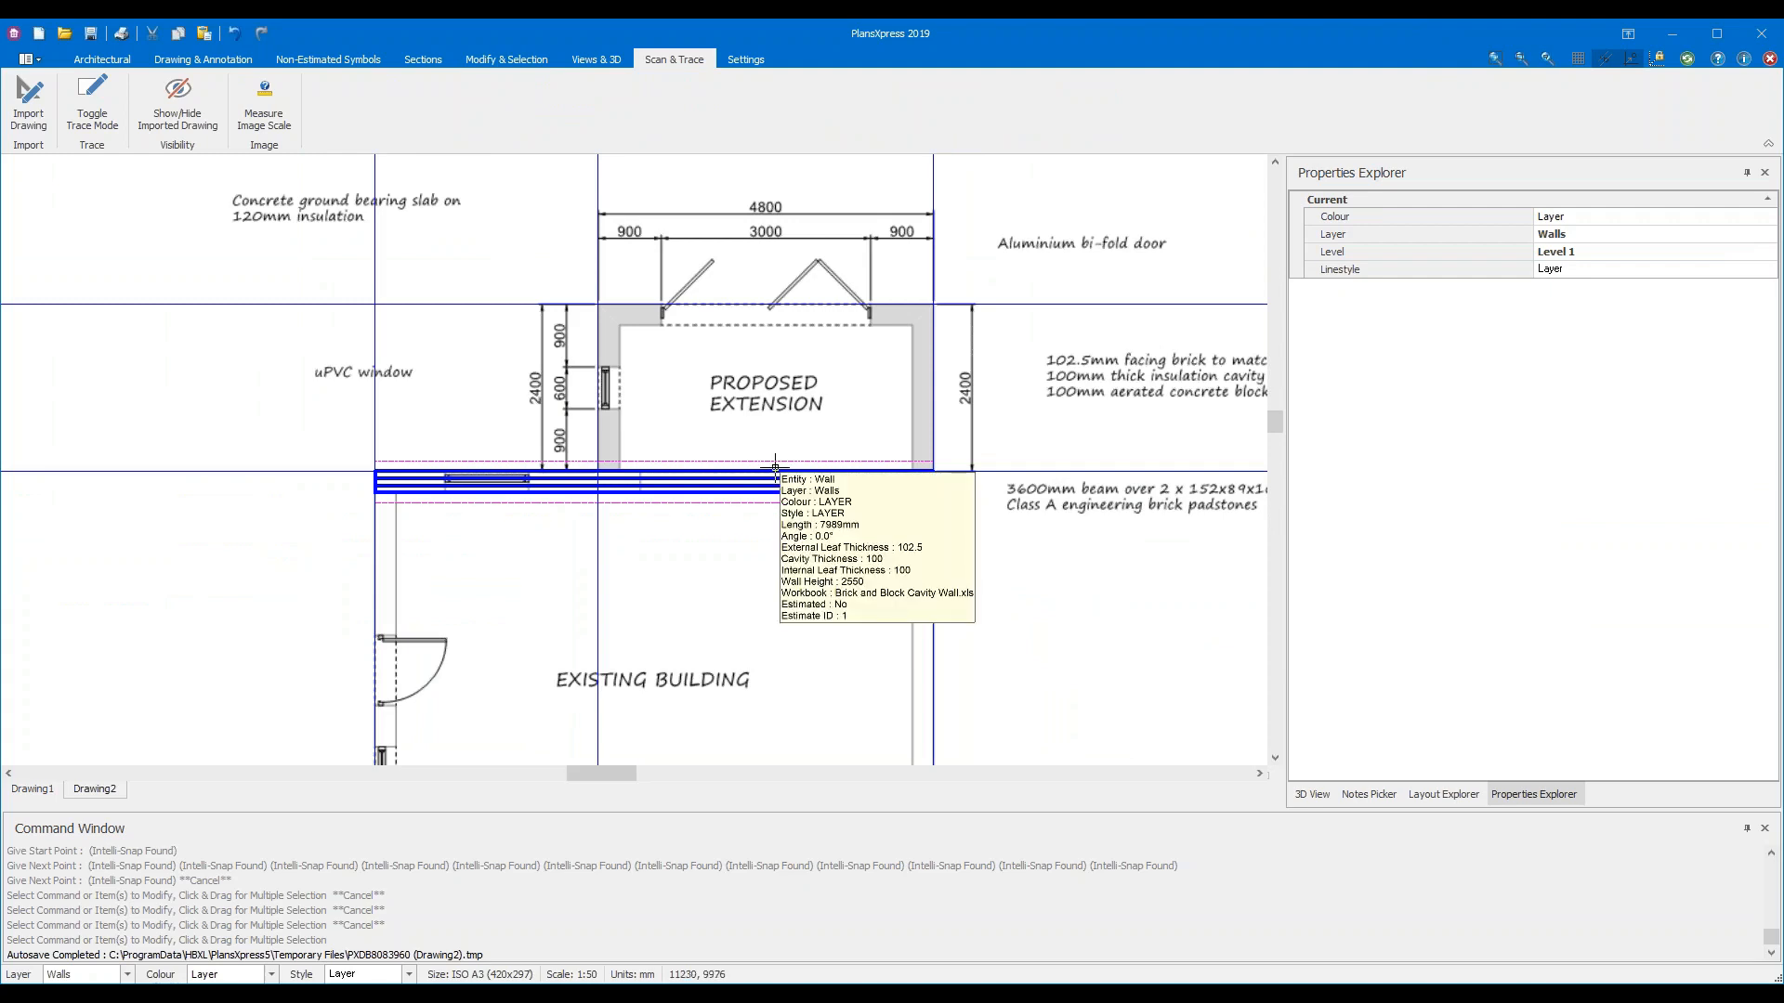
Choose External > Brick and Block Cavity Wall > Ground floor cavity wall for 2.325 high floor (Single storey)
{"action": "left_click", "coordinate": [102, 59]}
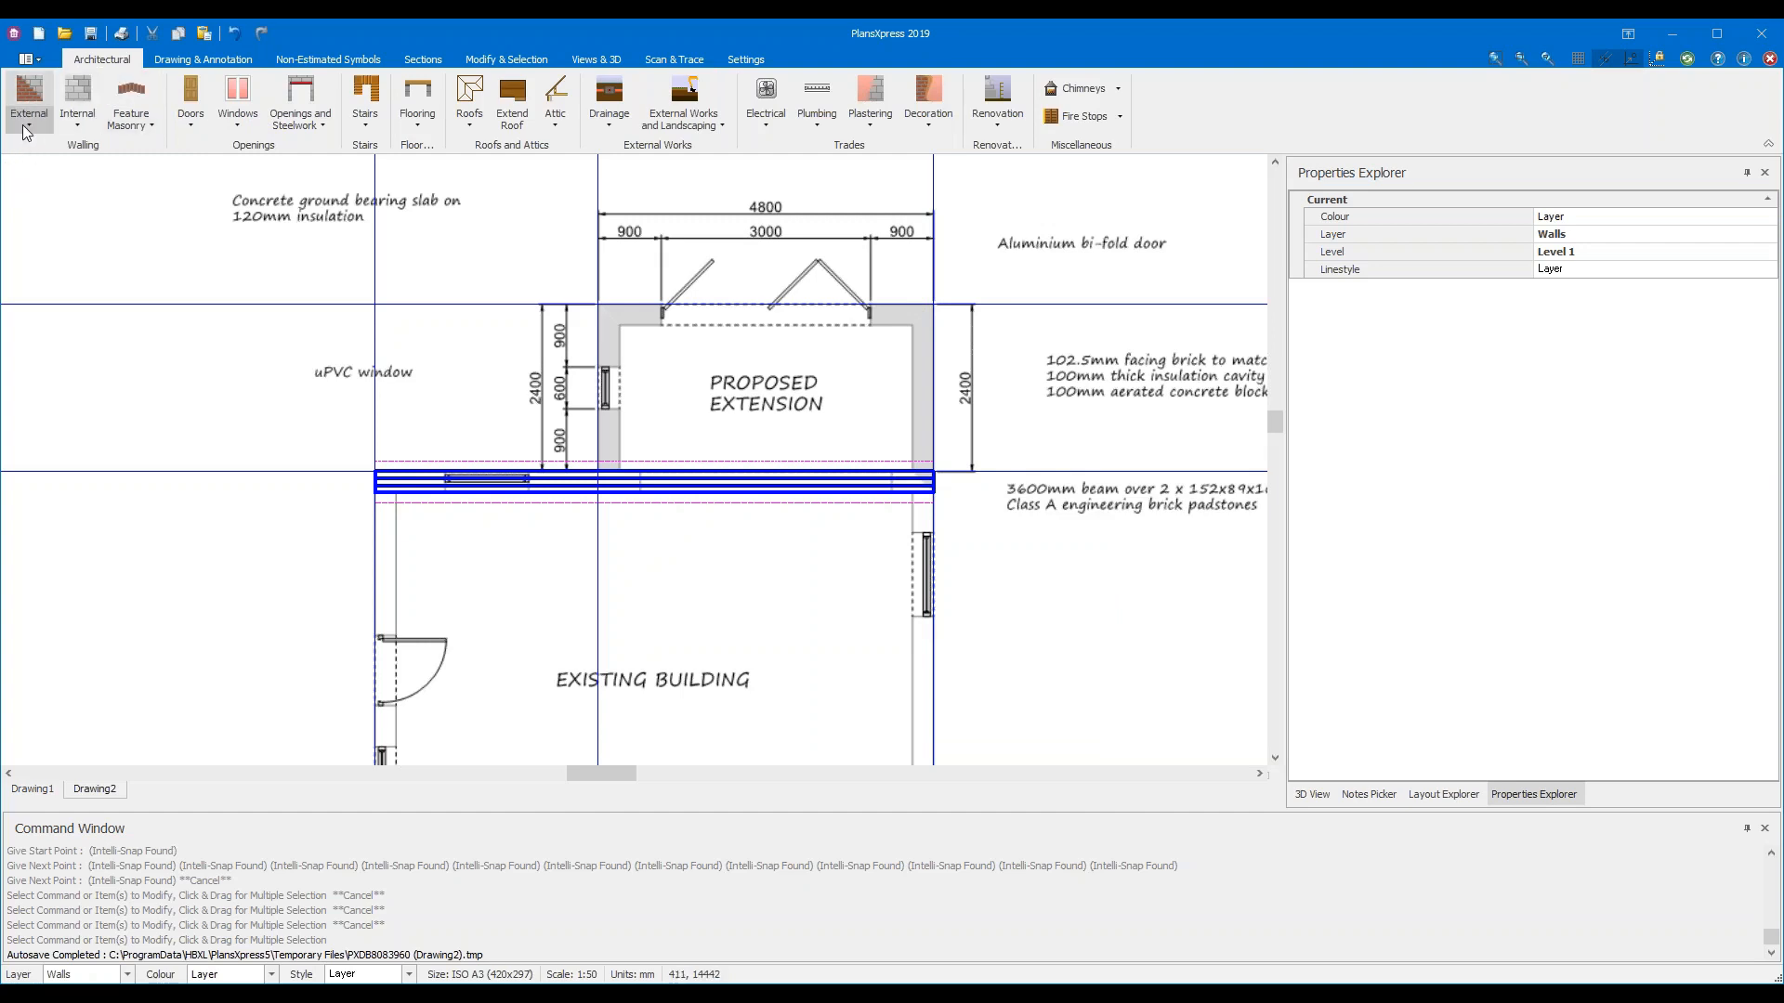
{"action": "left_click", "coordinate": [25, 125]}
{"action": "mouse_move", "coordinate": [45, 147]}
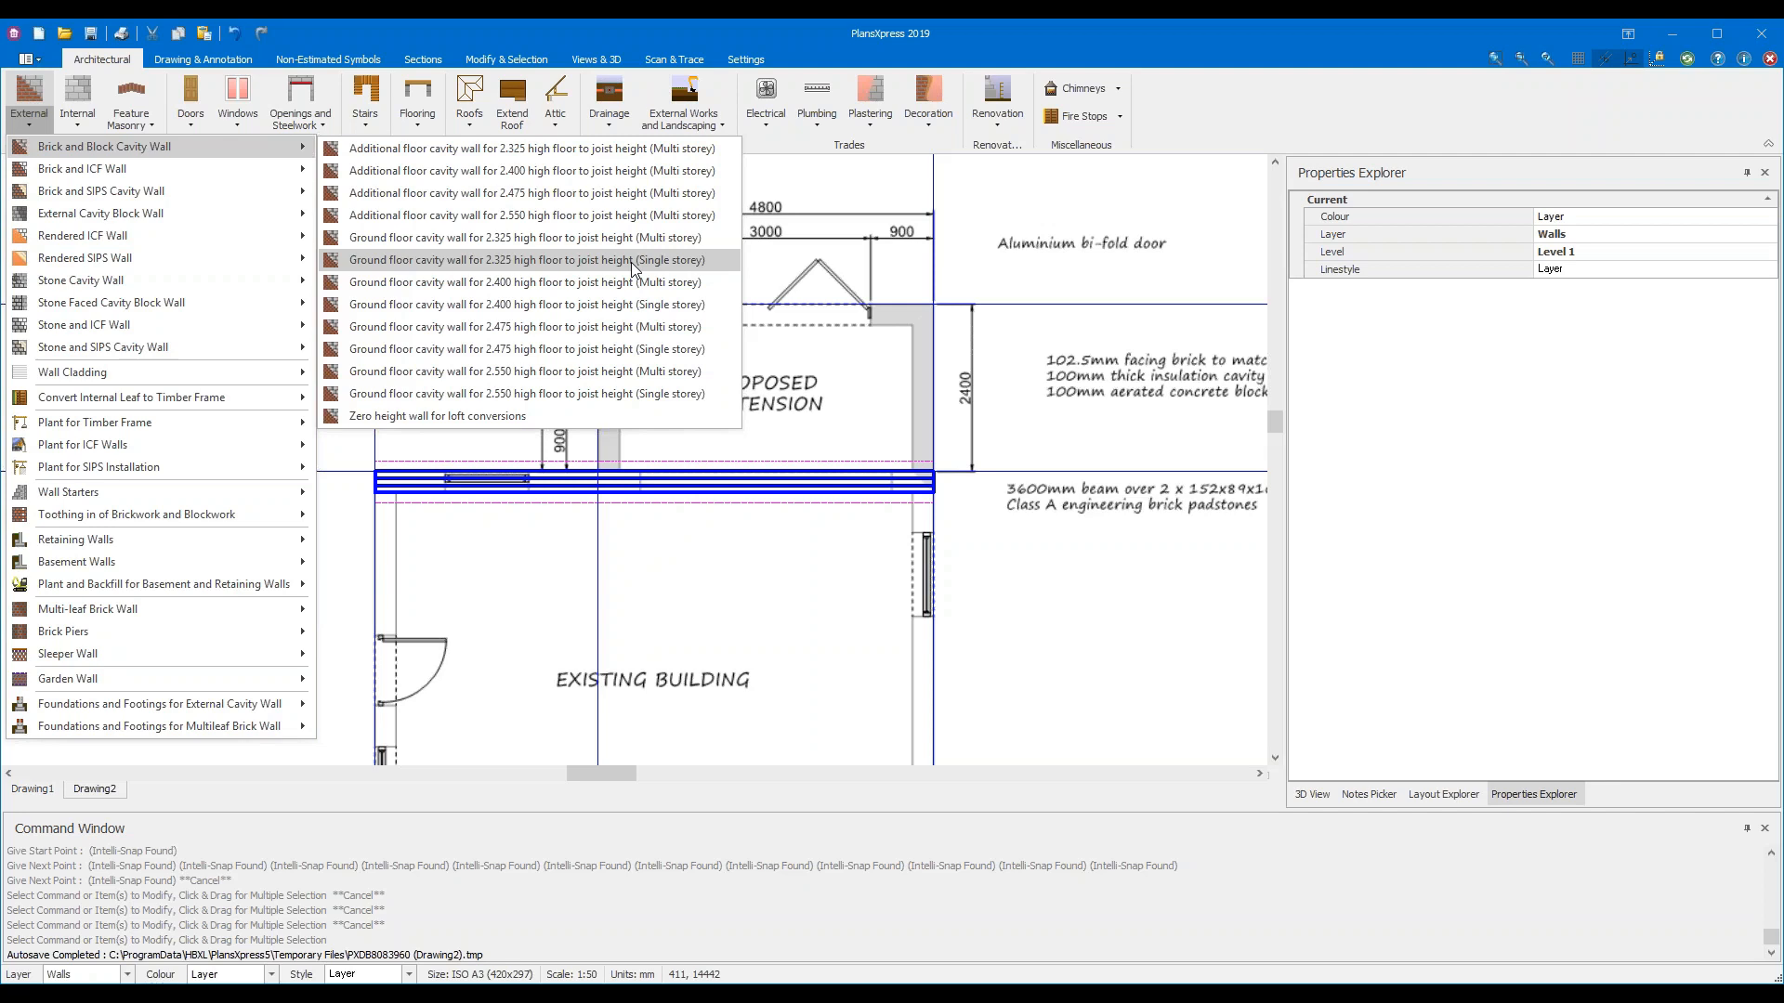
{"action": "left_click", "coordinate": [635, 260]}
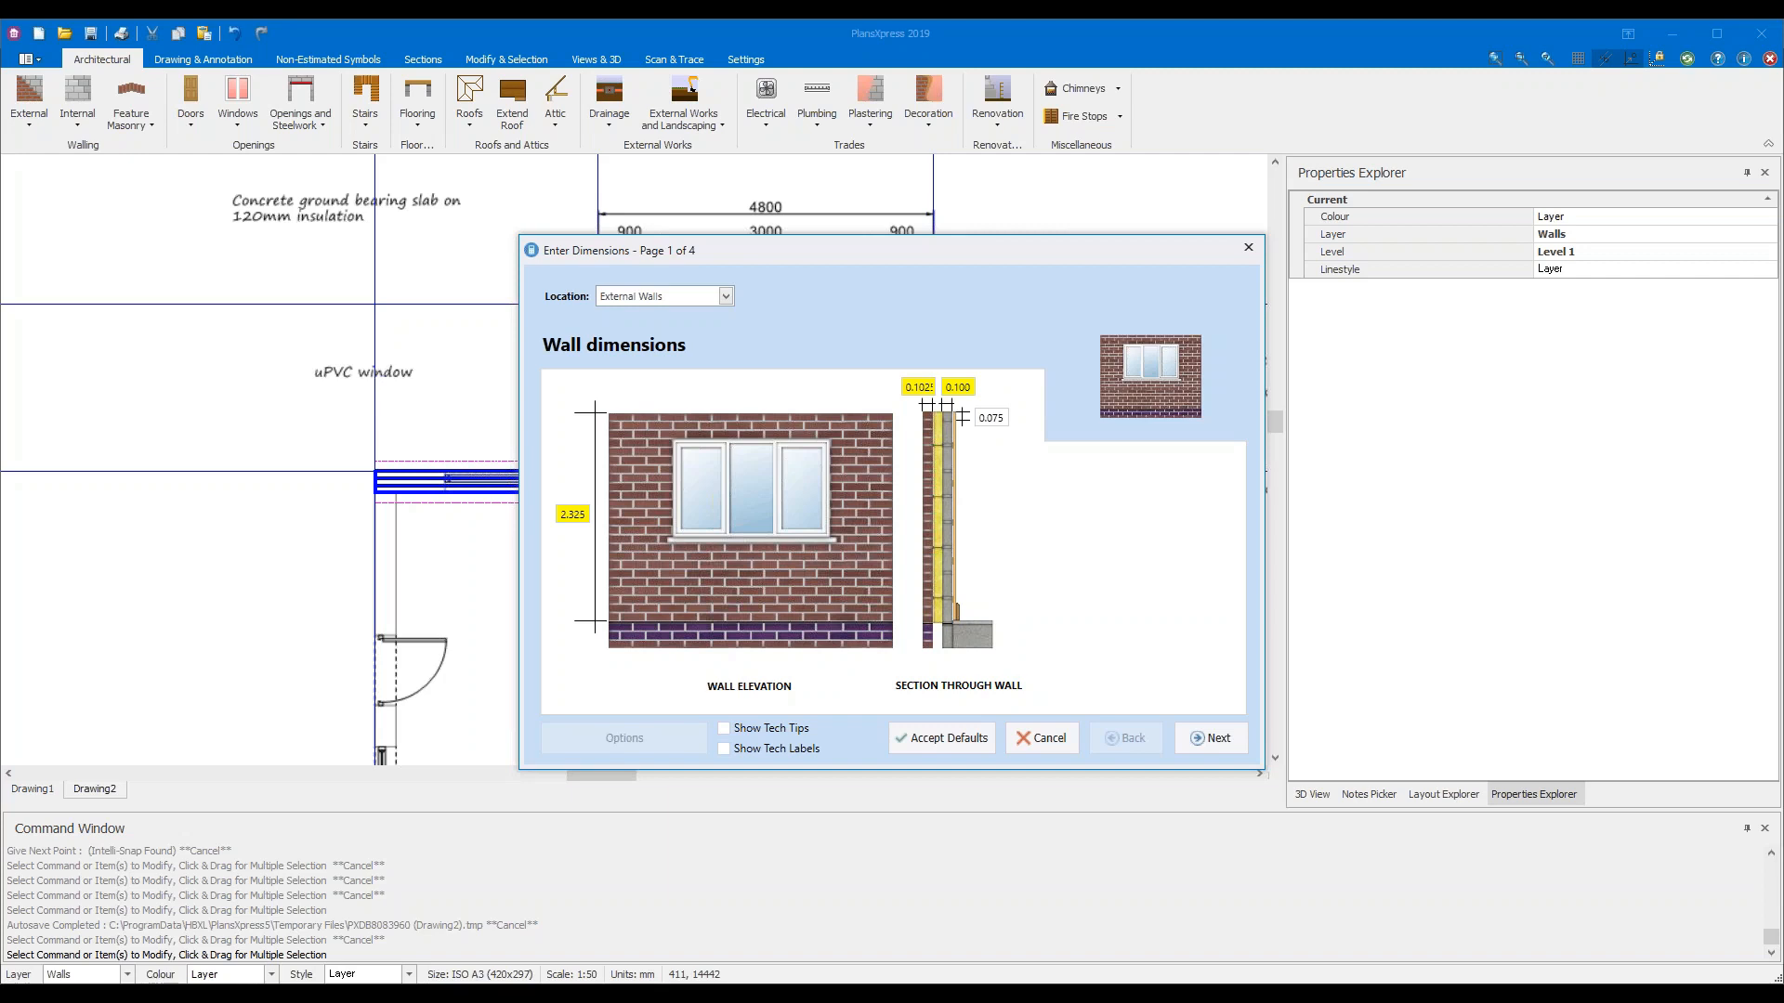
Accept the default wall dimensions on page 1 and continue to Foundation details
{"action": "mouse_move", "coordinate": [582, 522]}
{"action": "mouse_move", "coordinate": [919, 388]}
{"action": "left_click", "coordinate": [1208, 739]}
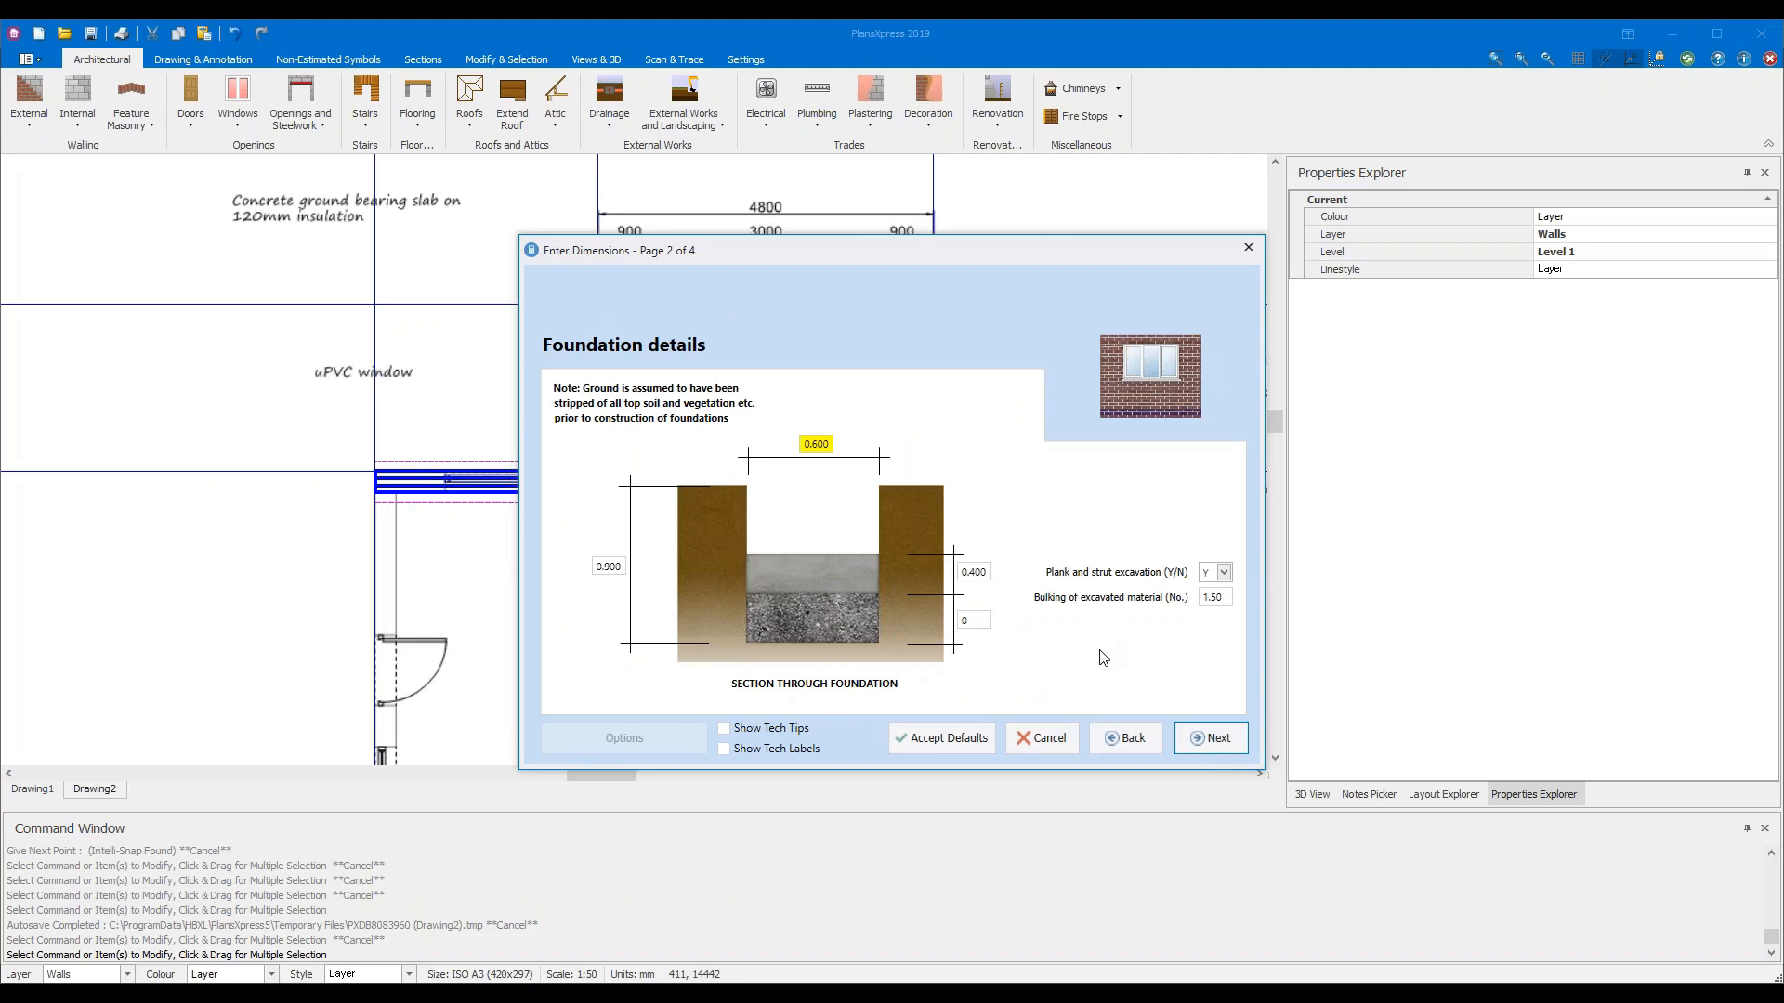
Enable Show Tech Tips and read the tips for the 0.600 width and 0.900 depth fields
{"action": "left_click", "coordinate": [723, 729]}
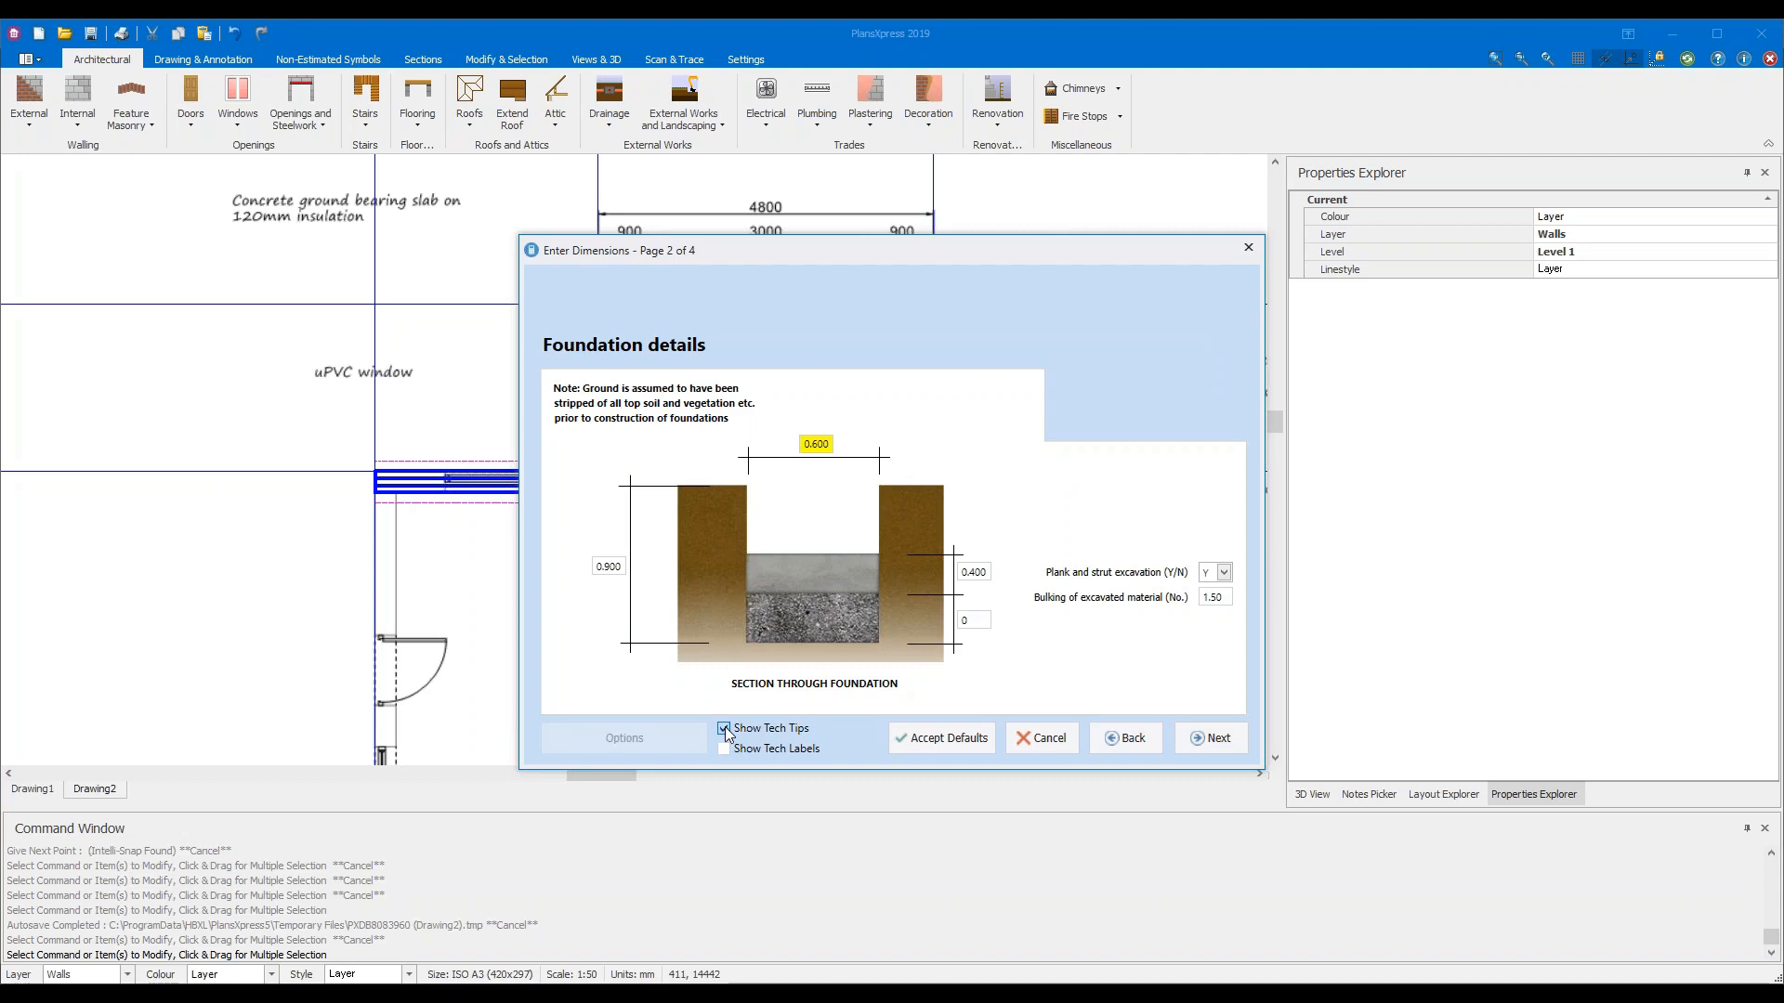
{"action": "left_click", "coordinate": [814, 444]}
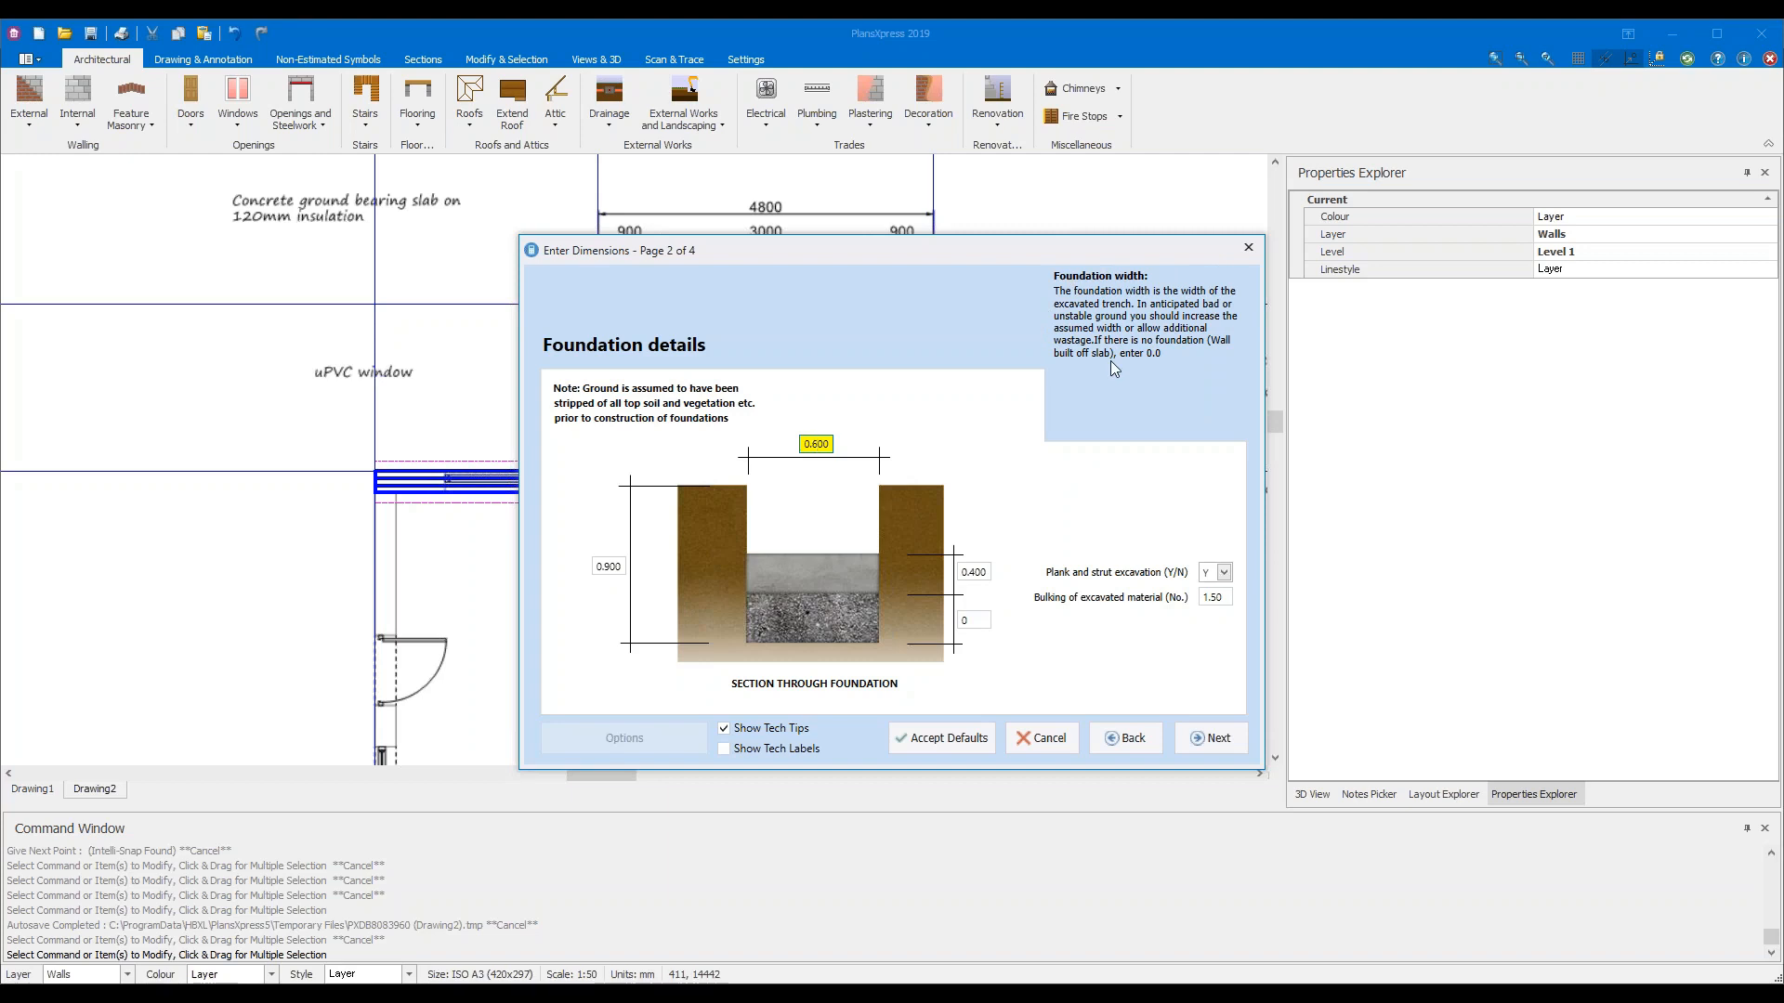
{"action": "left_click", "coordinate": [614, 567]}
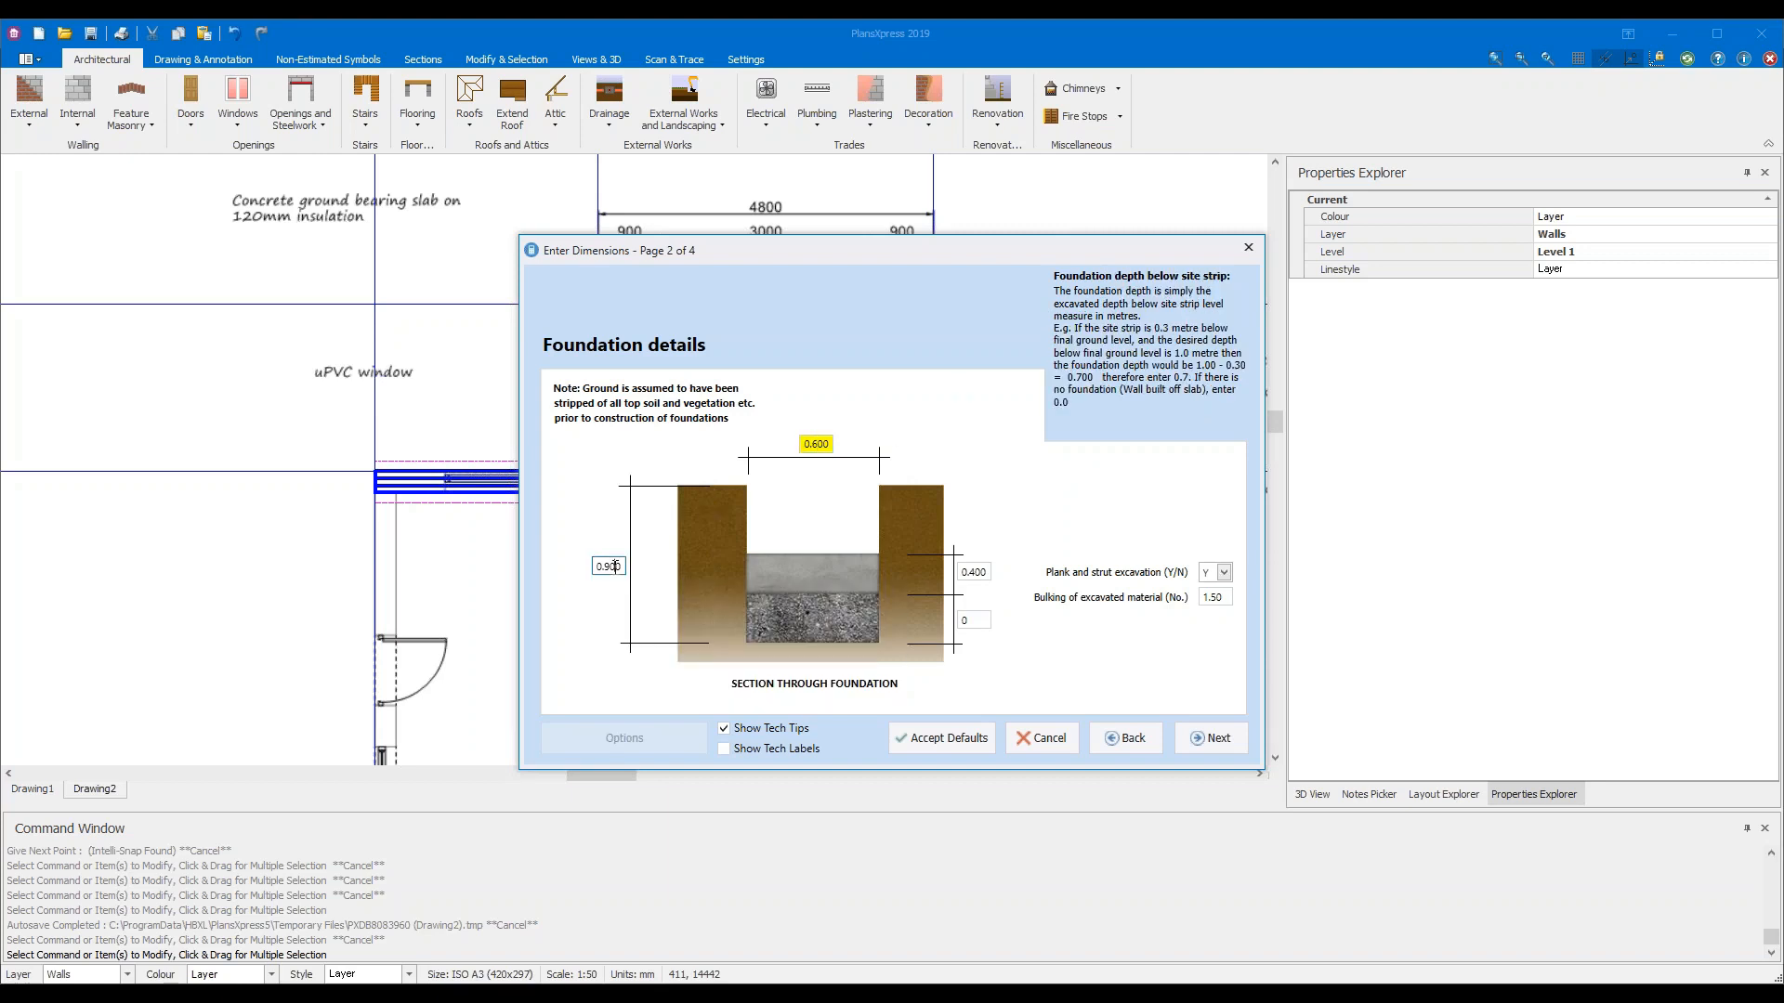
{"action": "left_click", "coordinate": [825, 444]}
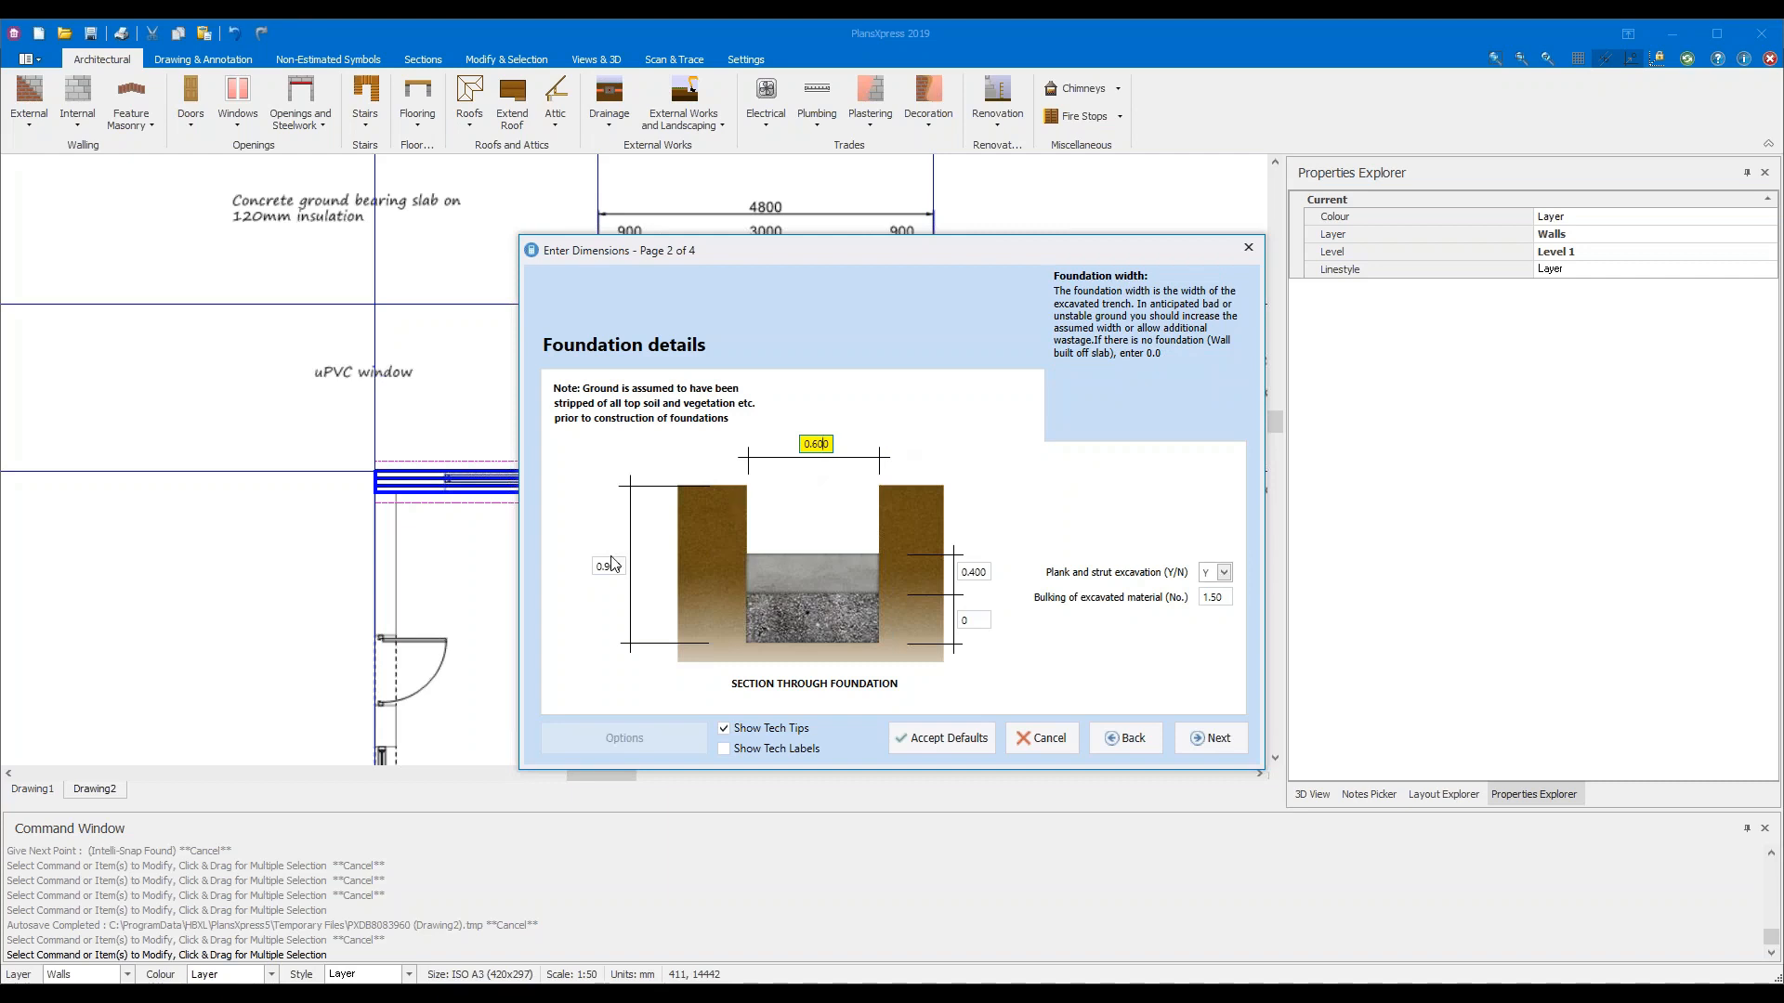
{"action": "mouse_move", "coordinate": [612, 567]}
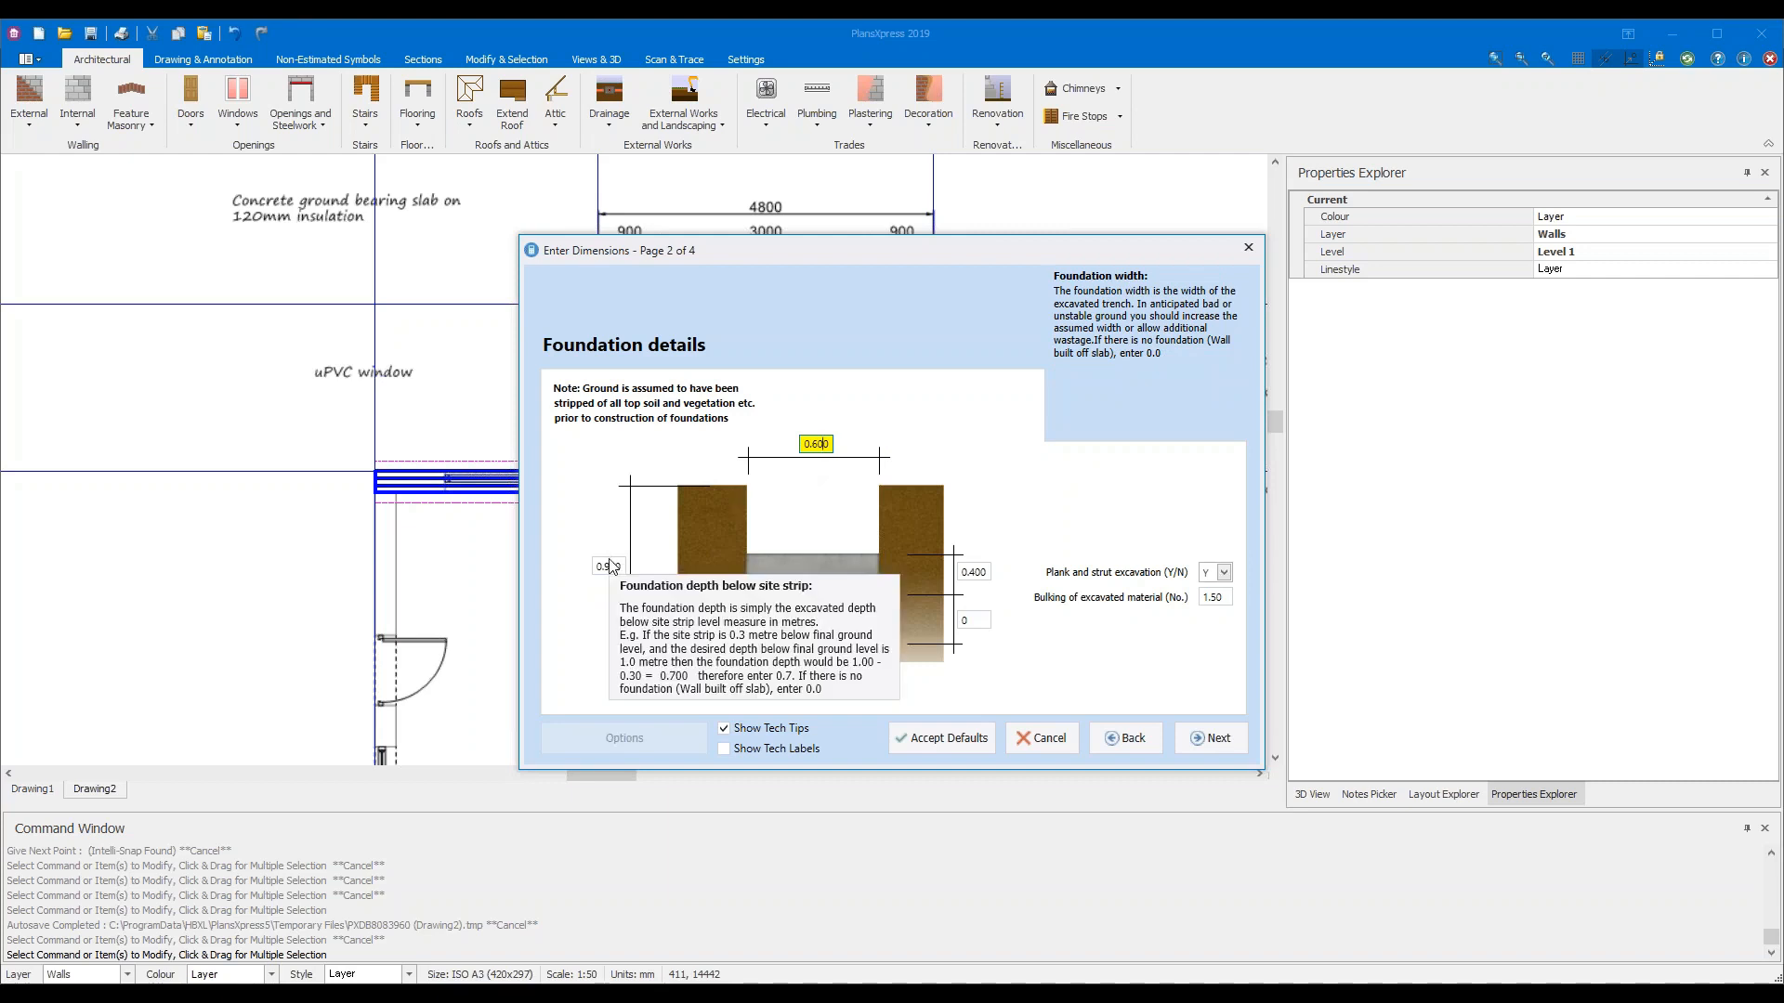
{"action": "left_click", "coordinate": [613, 569]}
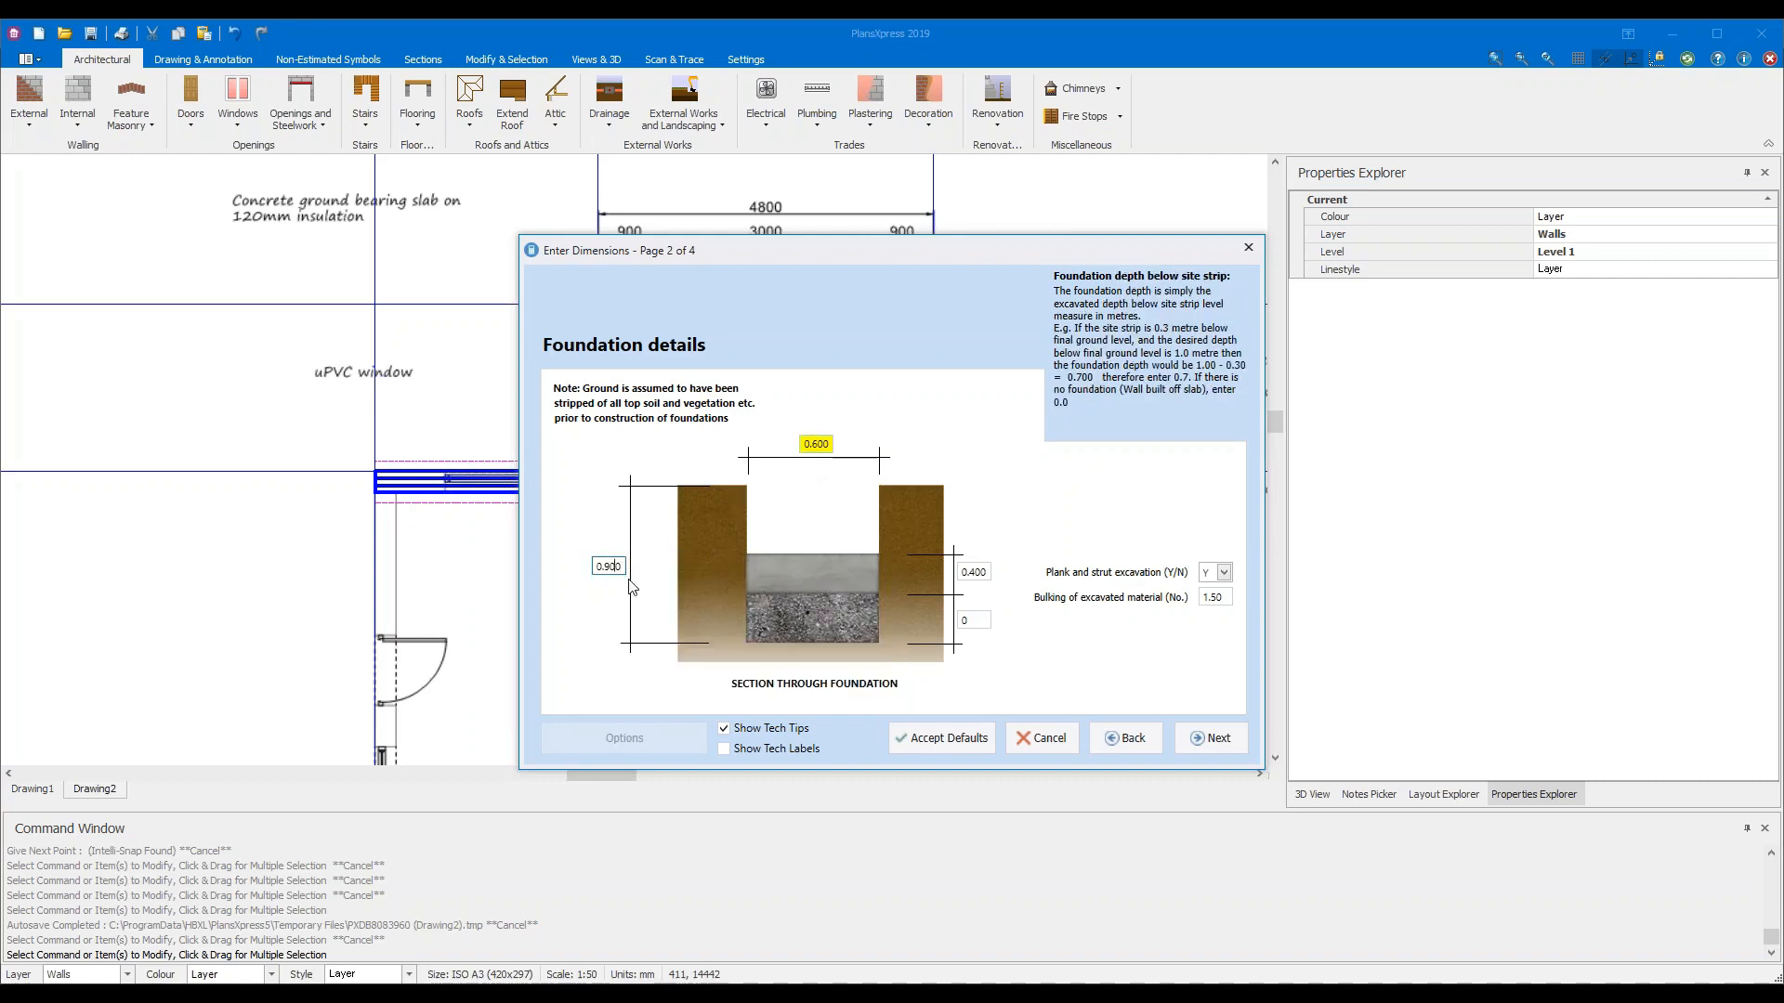
{"action": "mouse_move", "coordinate": [609, 565]}
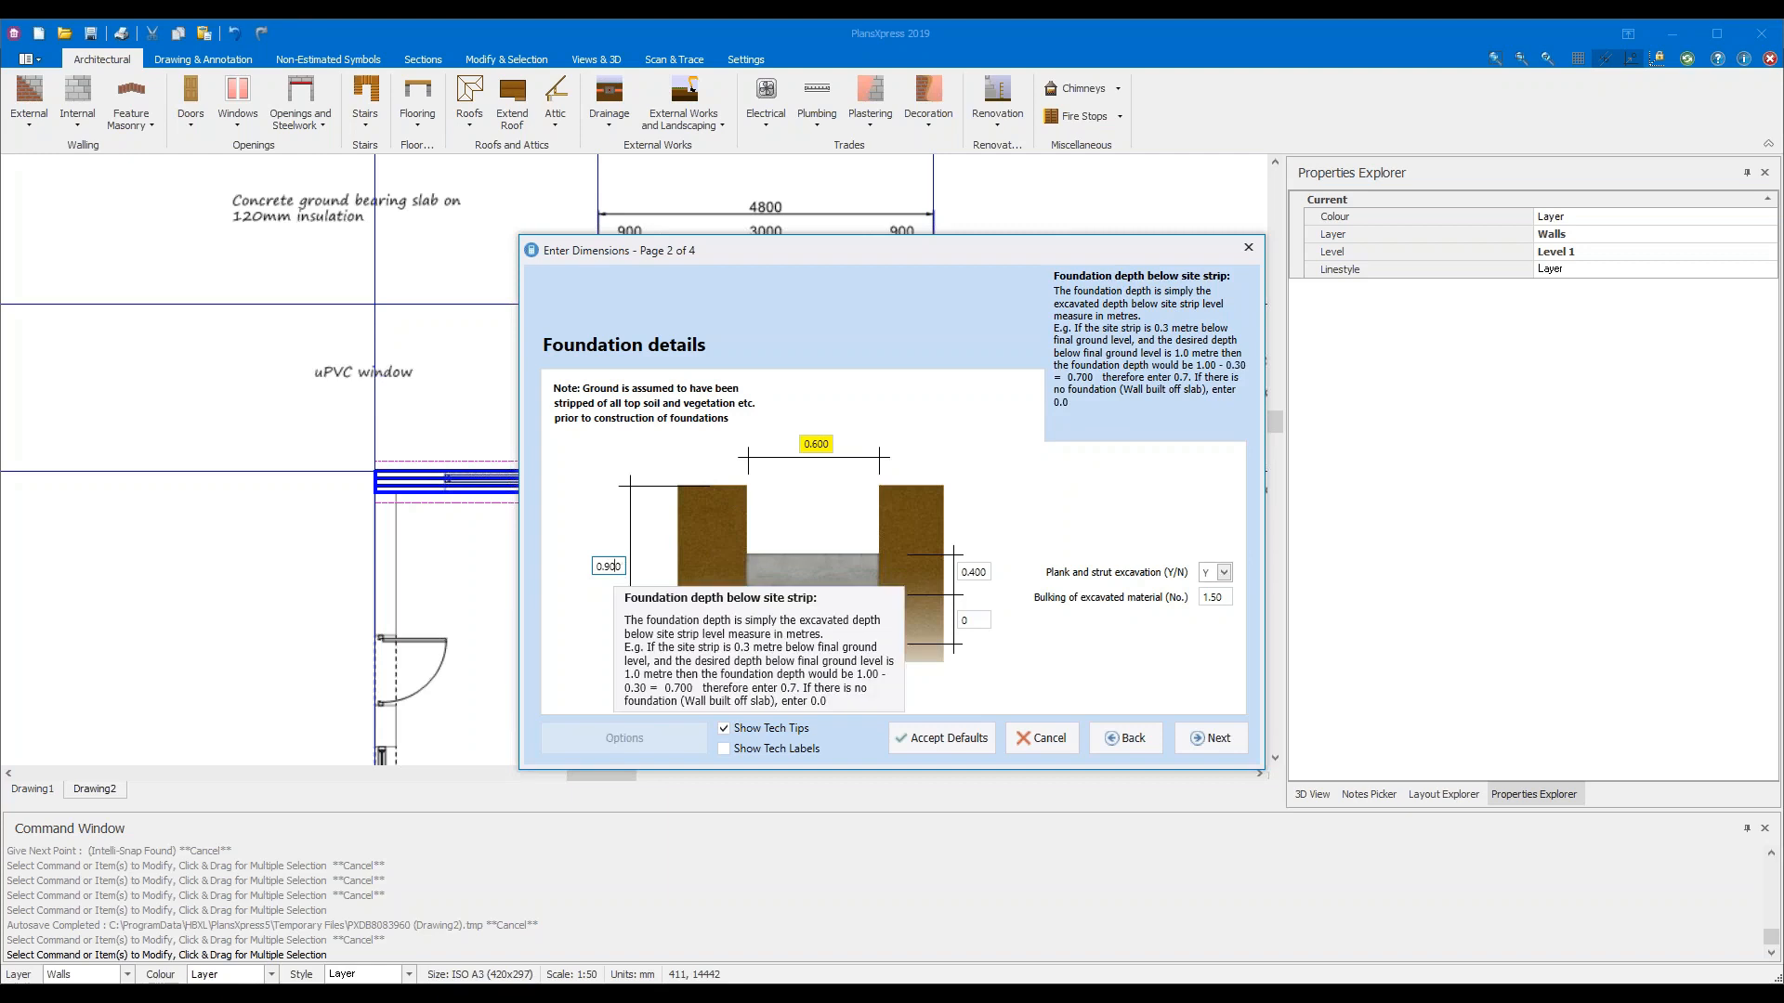
{"action": "left_click", "coordinate": [818, 445]}
{"action": "mouse_move", "coordinate": [978, 577]}
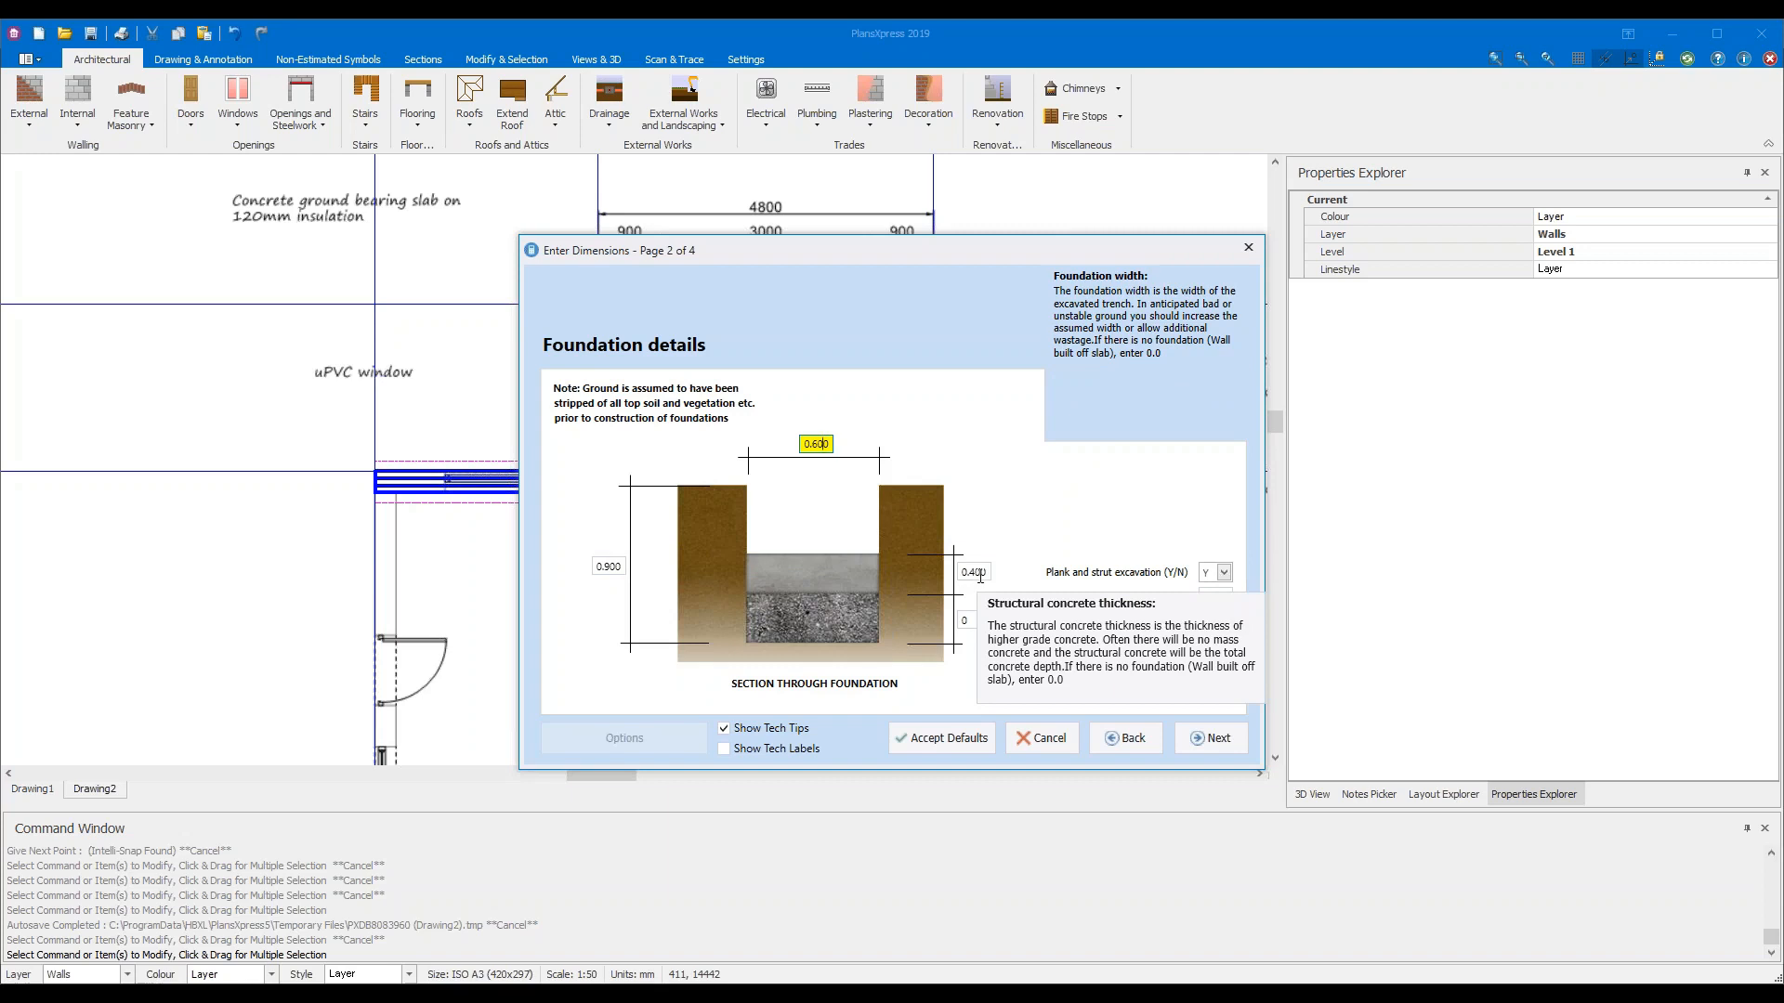
{"action": "mouse_move", "coordinate": [981, 623]}
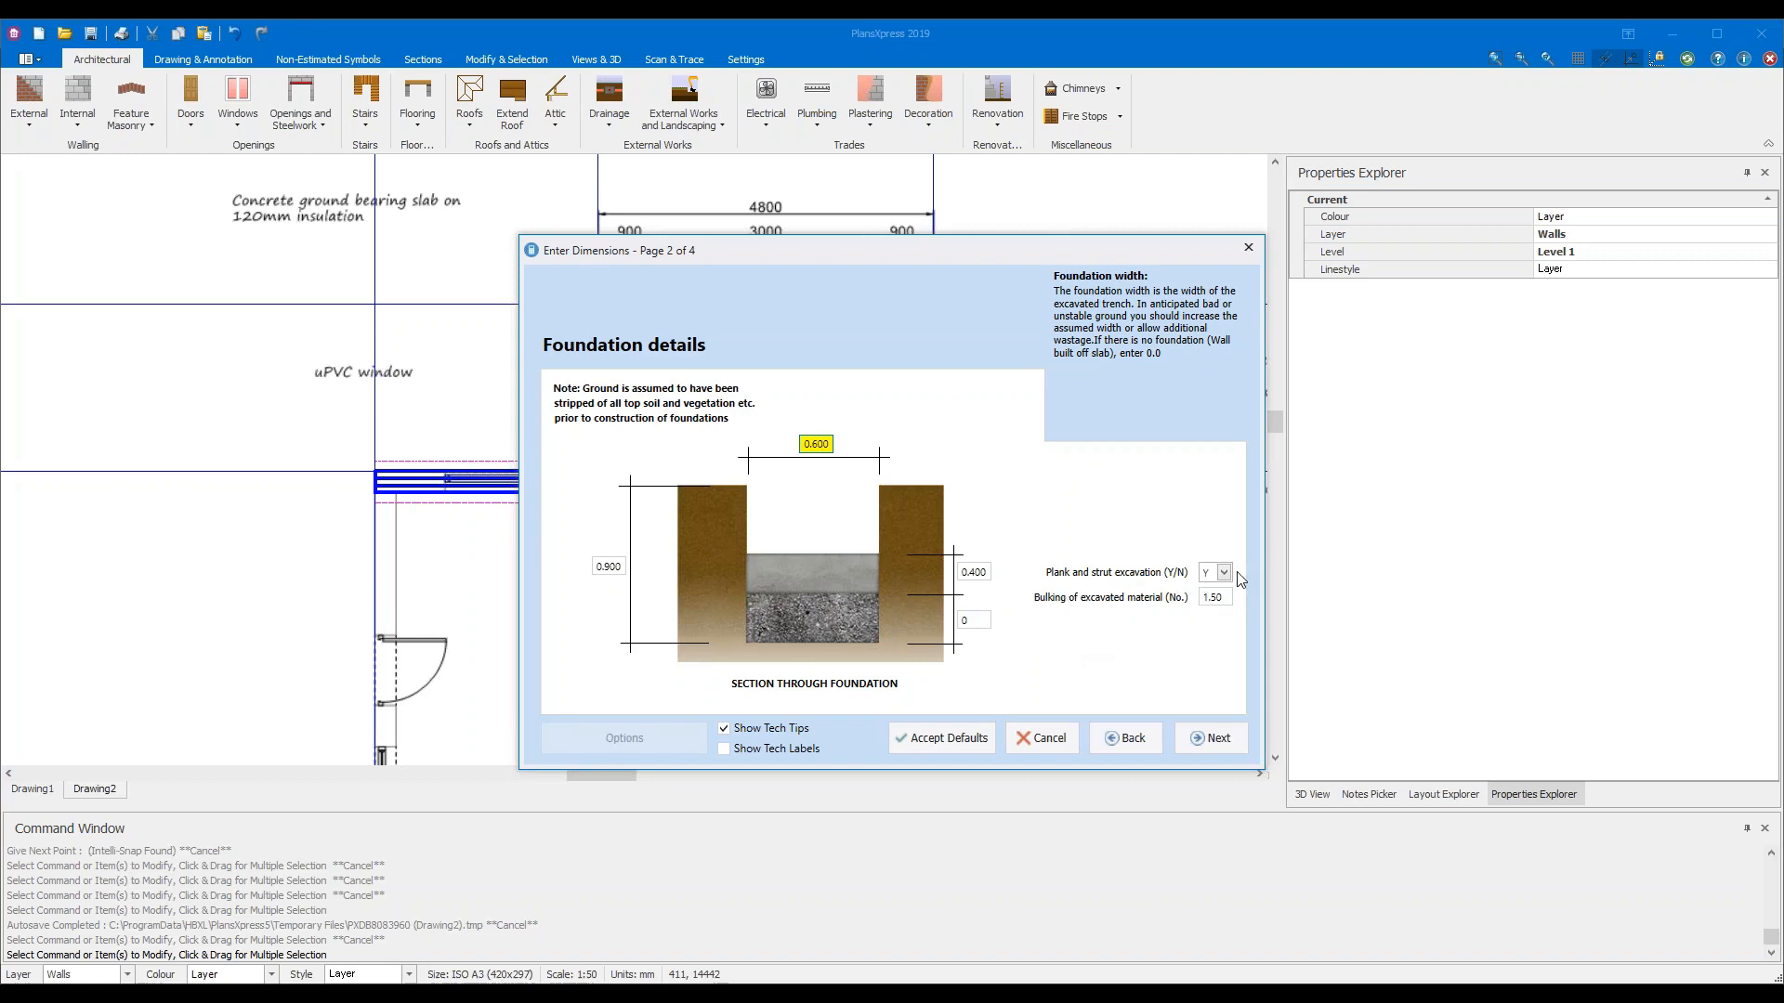
Change Plank and strut excavation from Y to N and go on to the Footing details page
{"action": "left_click", "coordinate": [1224, 573]}
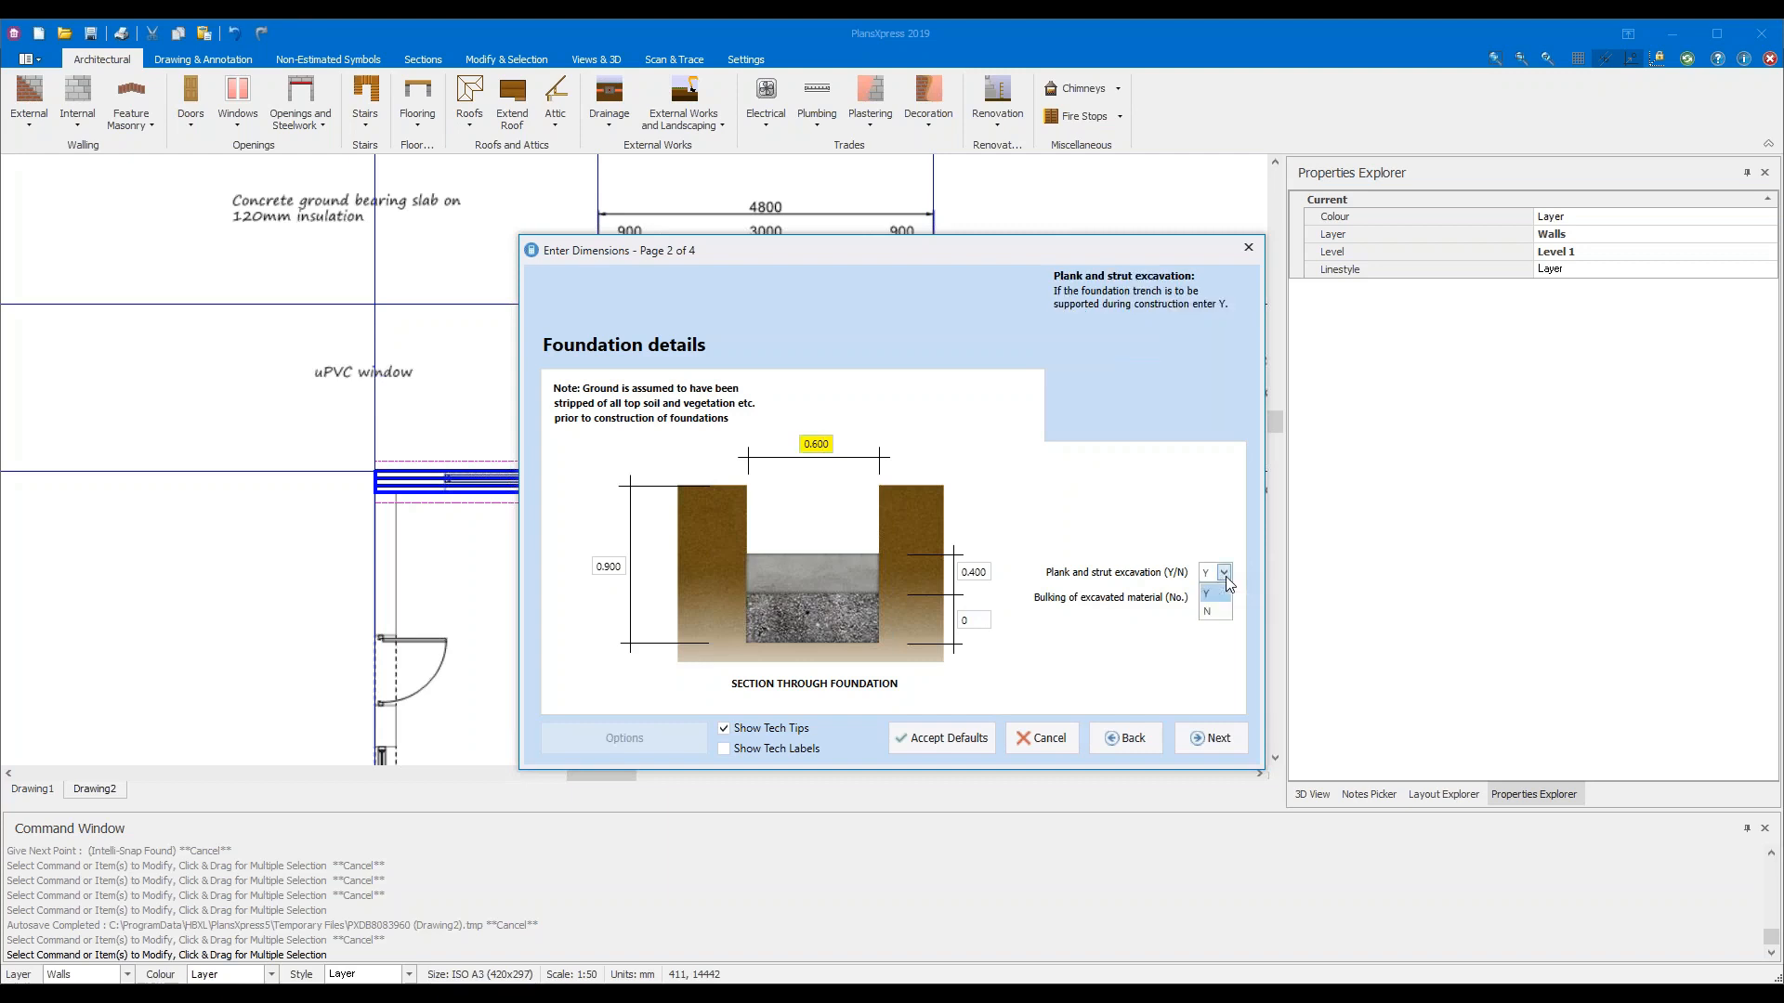
{"action": "left_click", "coordinate": [1211, 611]}
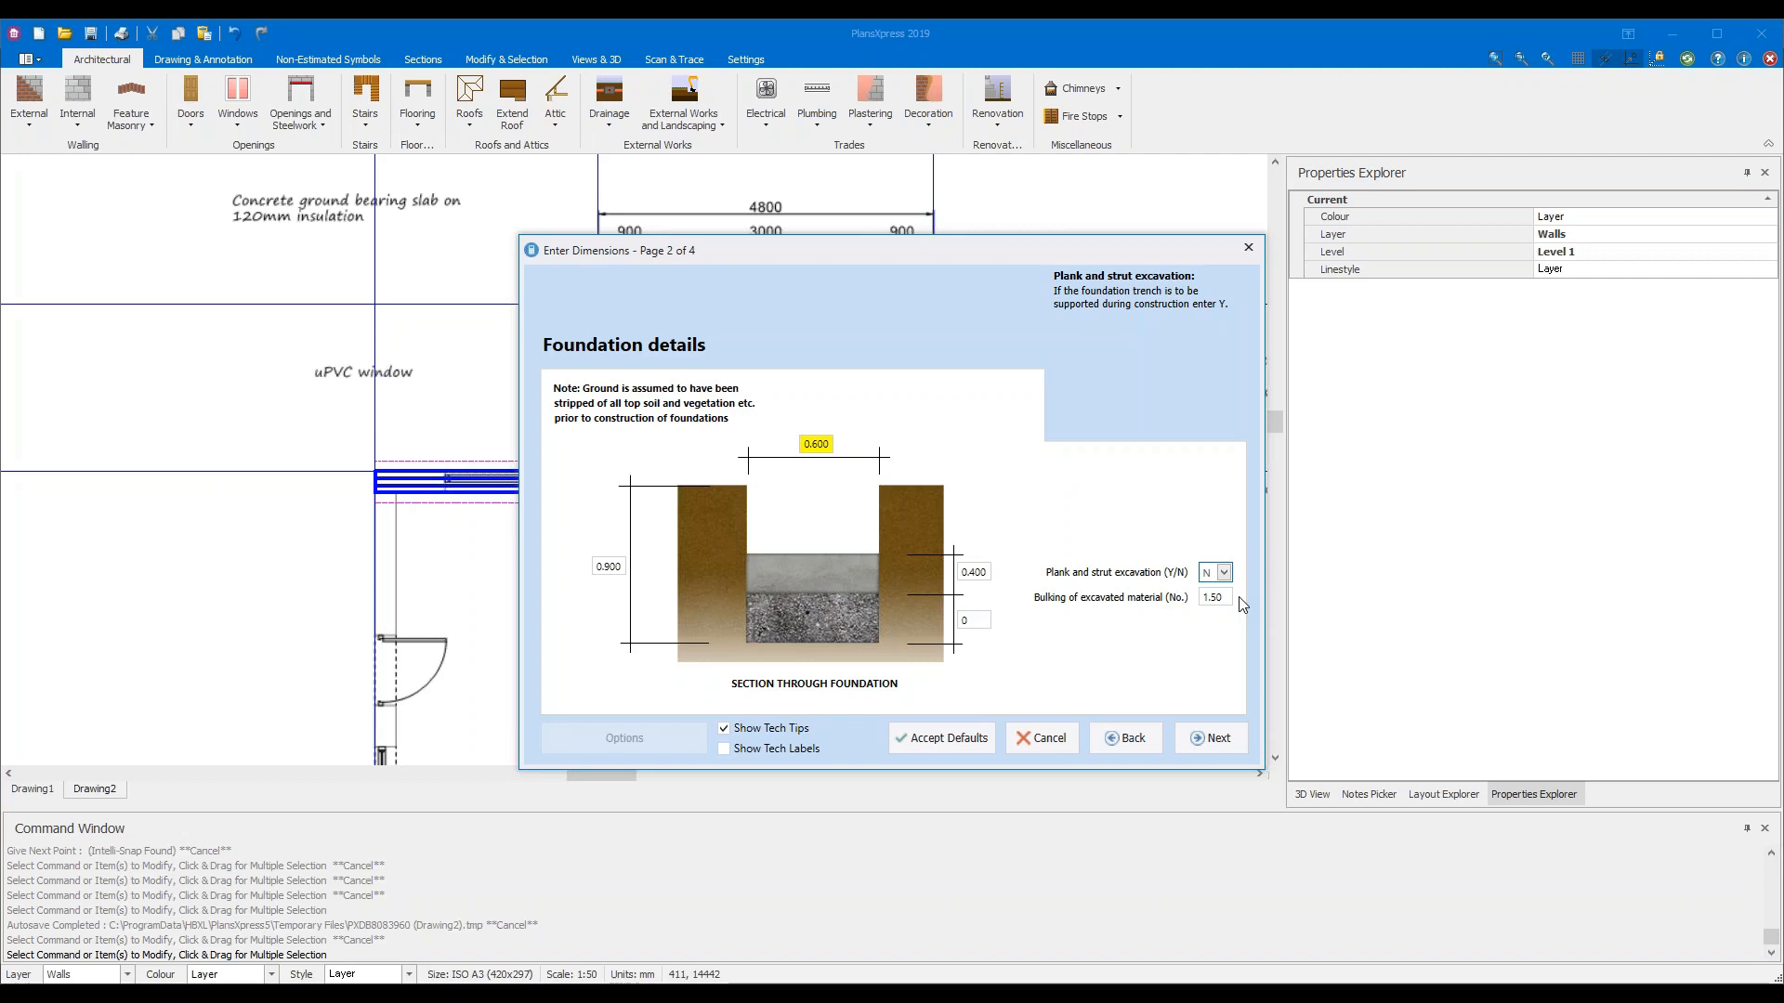
{"action": "left_click", "coordinate": [1224, 736]}
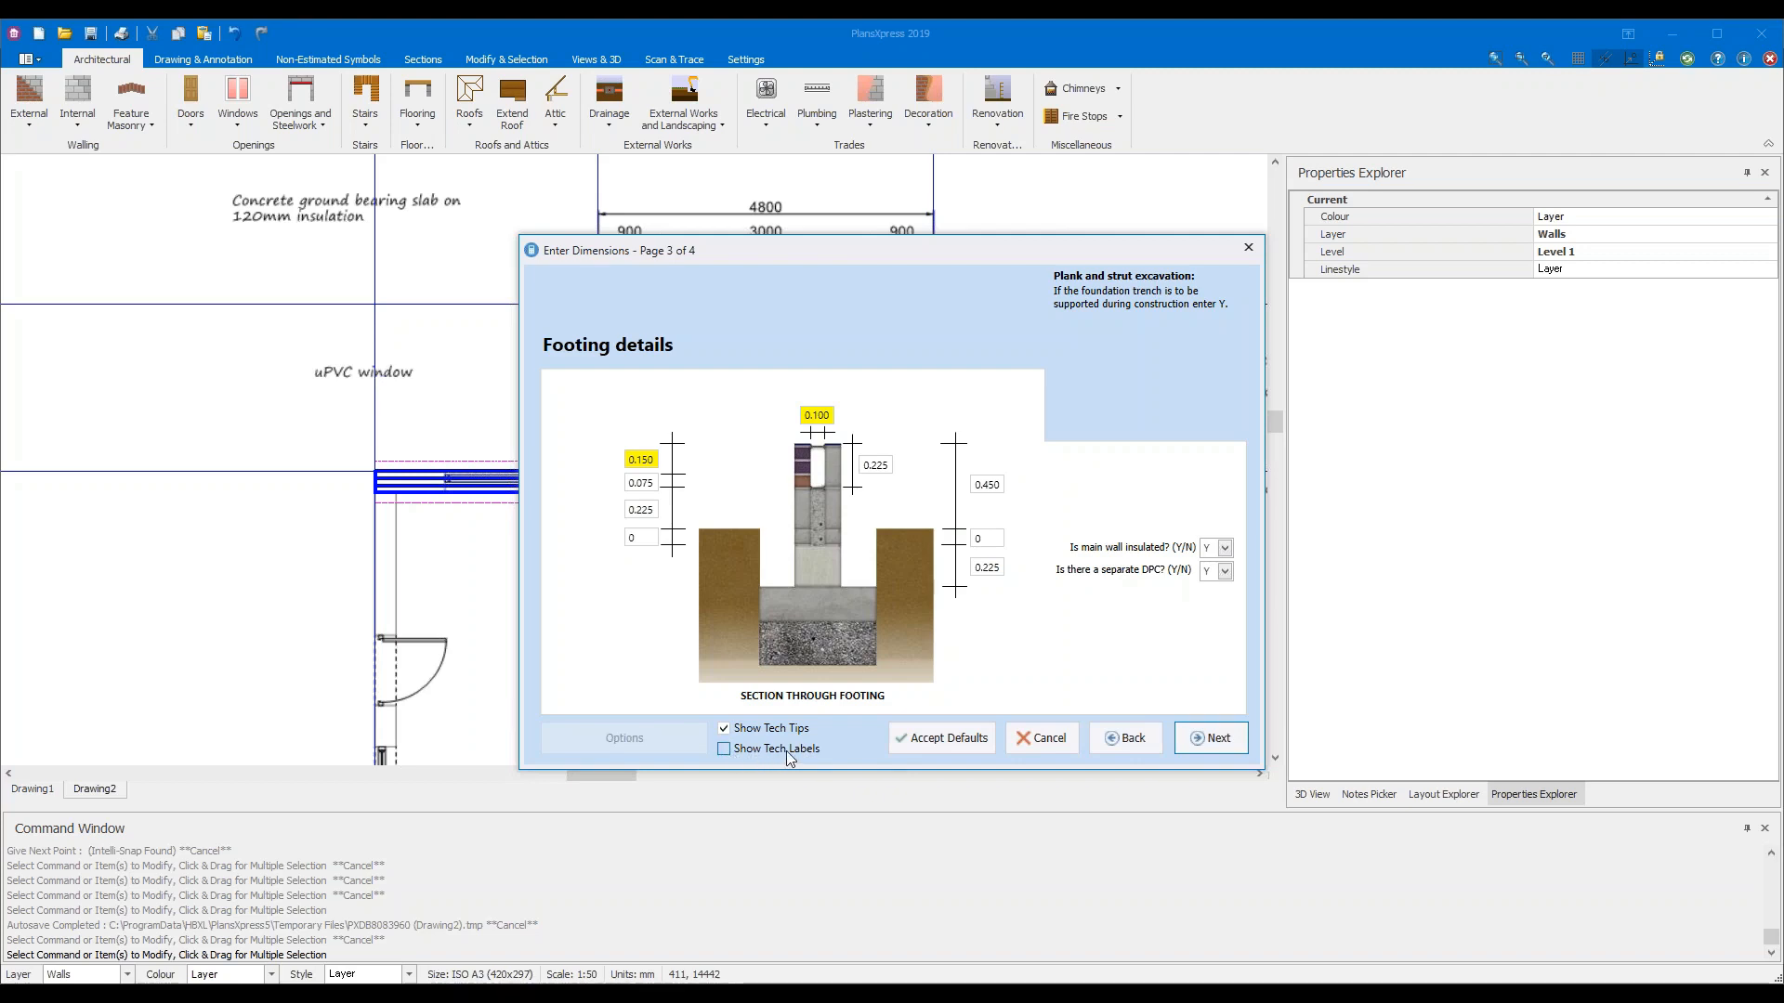
Turn on Show Tech Labels so the footing diagram shows parts like splash course and DPC level
{"action": "left_click", "coordinate": [724, 752]}
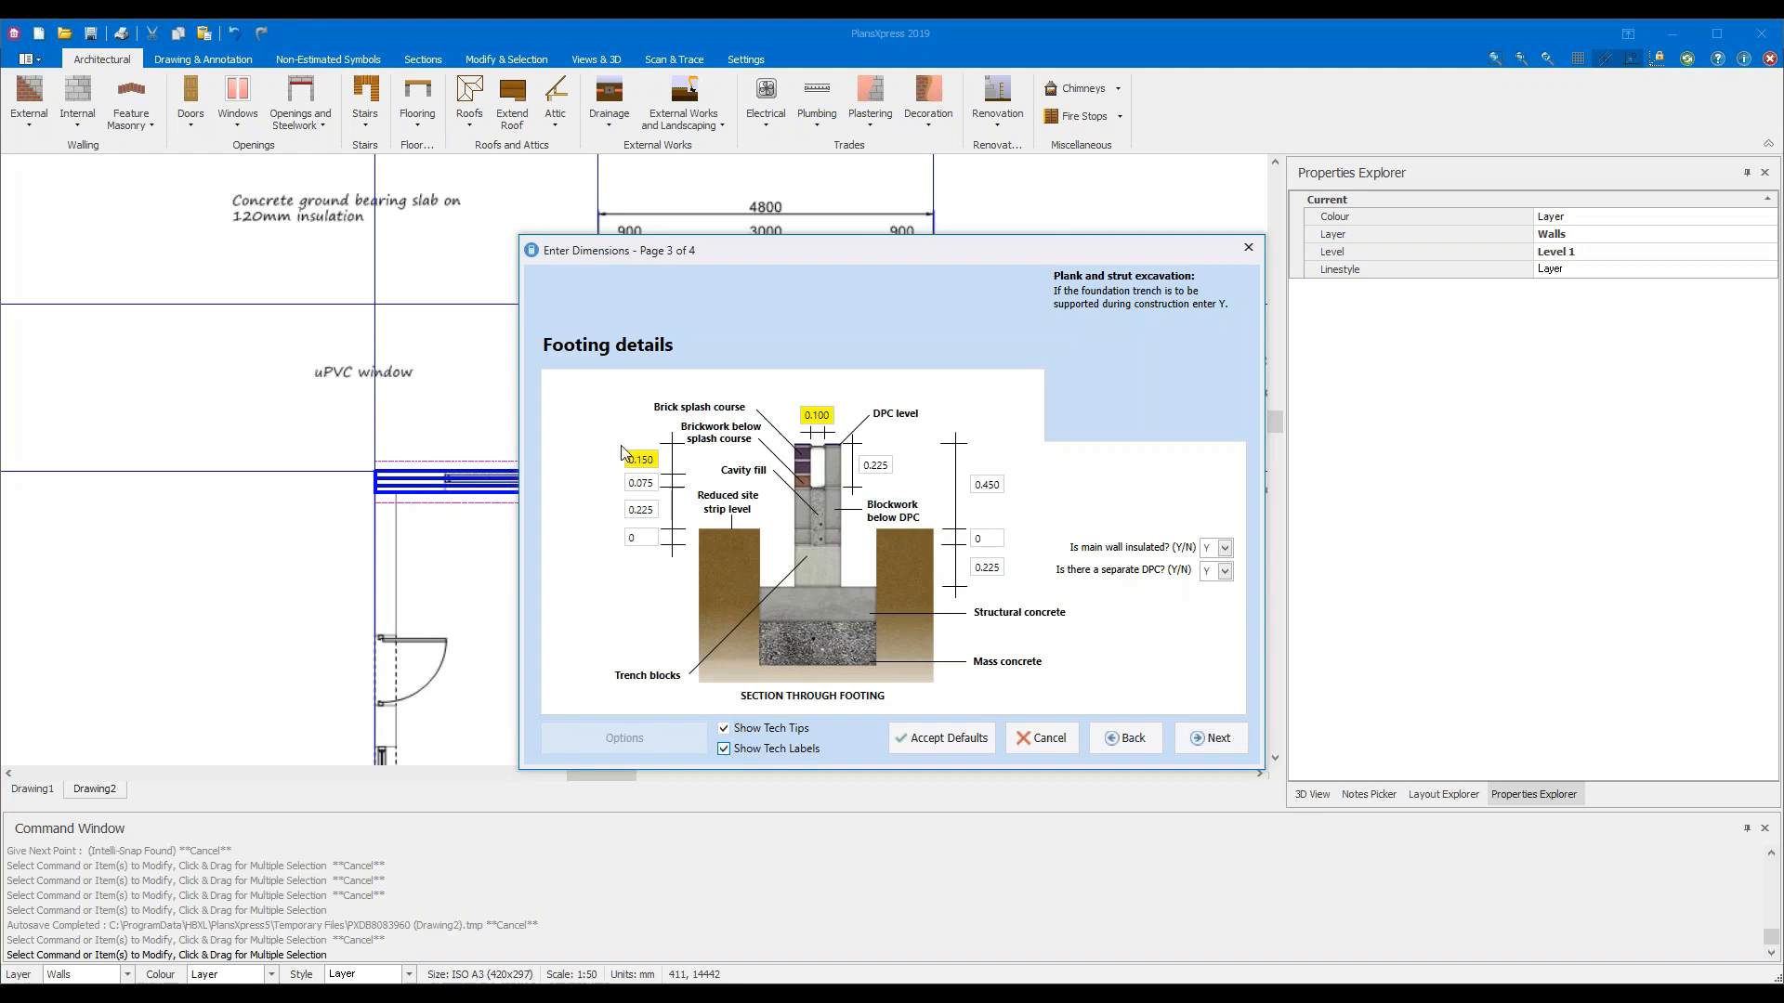
{"action": "mouse_move", "coordinate": [635, 460]}
{"action": "mouse_move", "coordinate": [822, 415]}
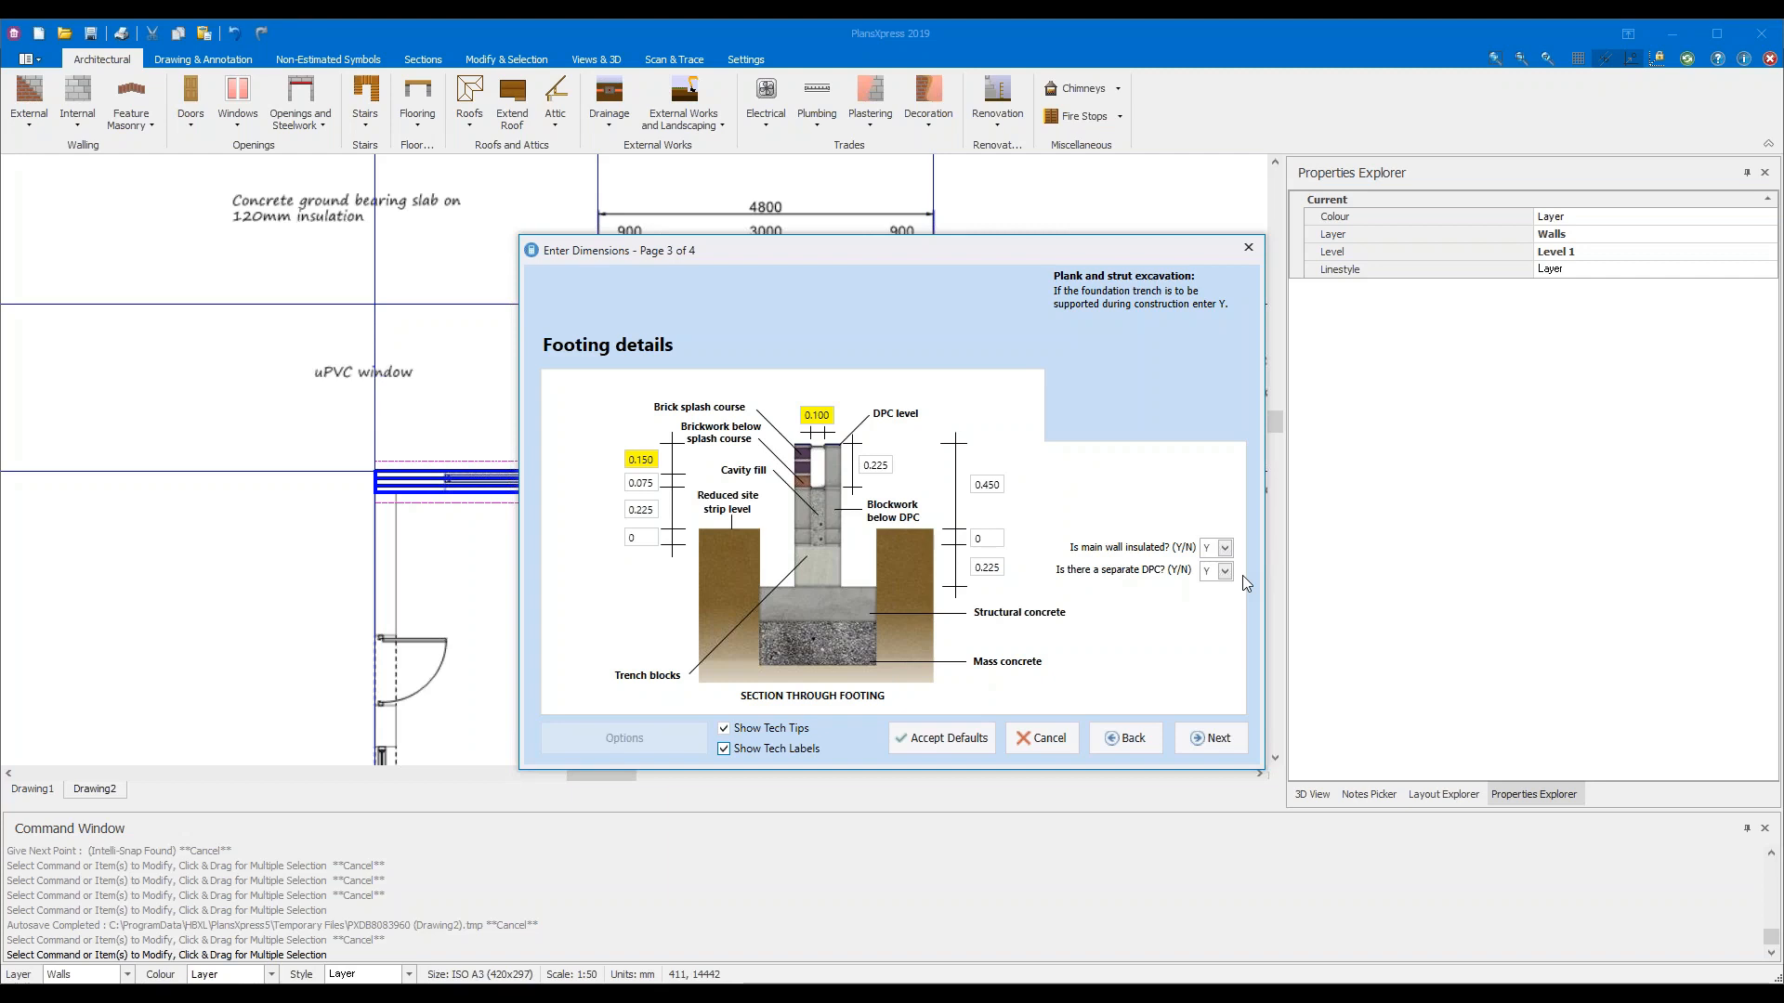
Pass the Plastering and decoration page and finish the wall dimensions to begin Draw Wall
{"action": "left_click", "coordinate": [1216, 739]}
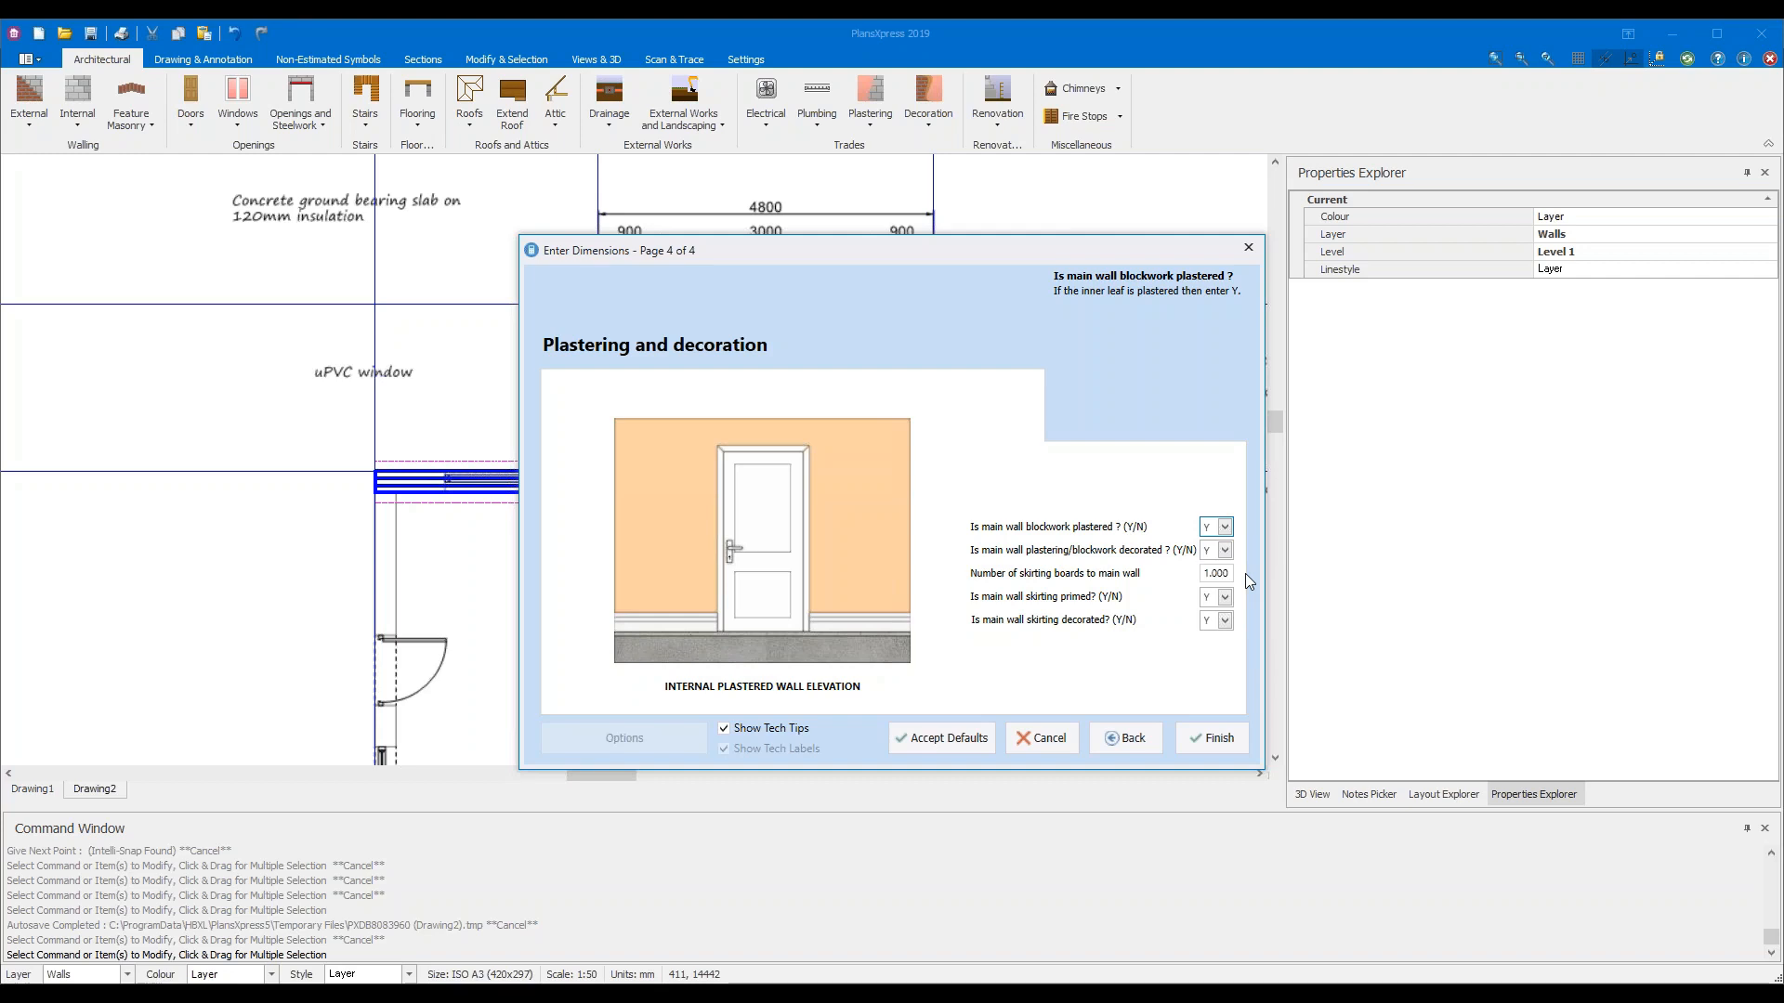
{"action": "left_click", "coordinate": [1215, 738]}
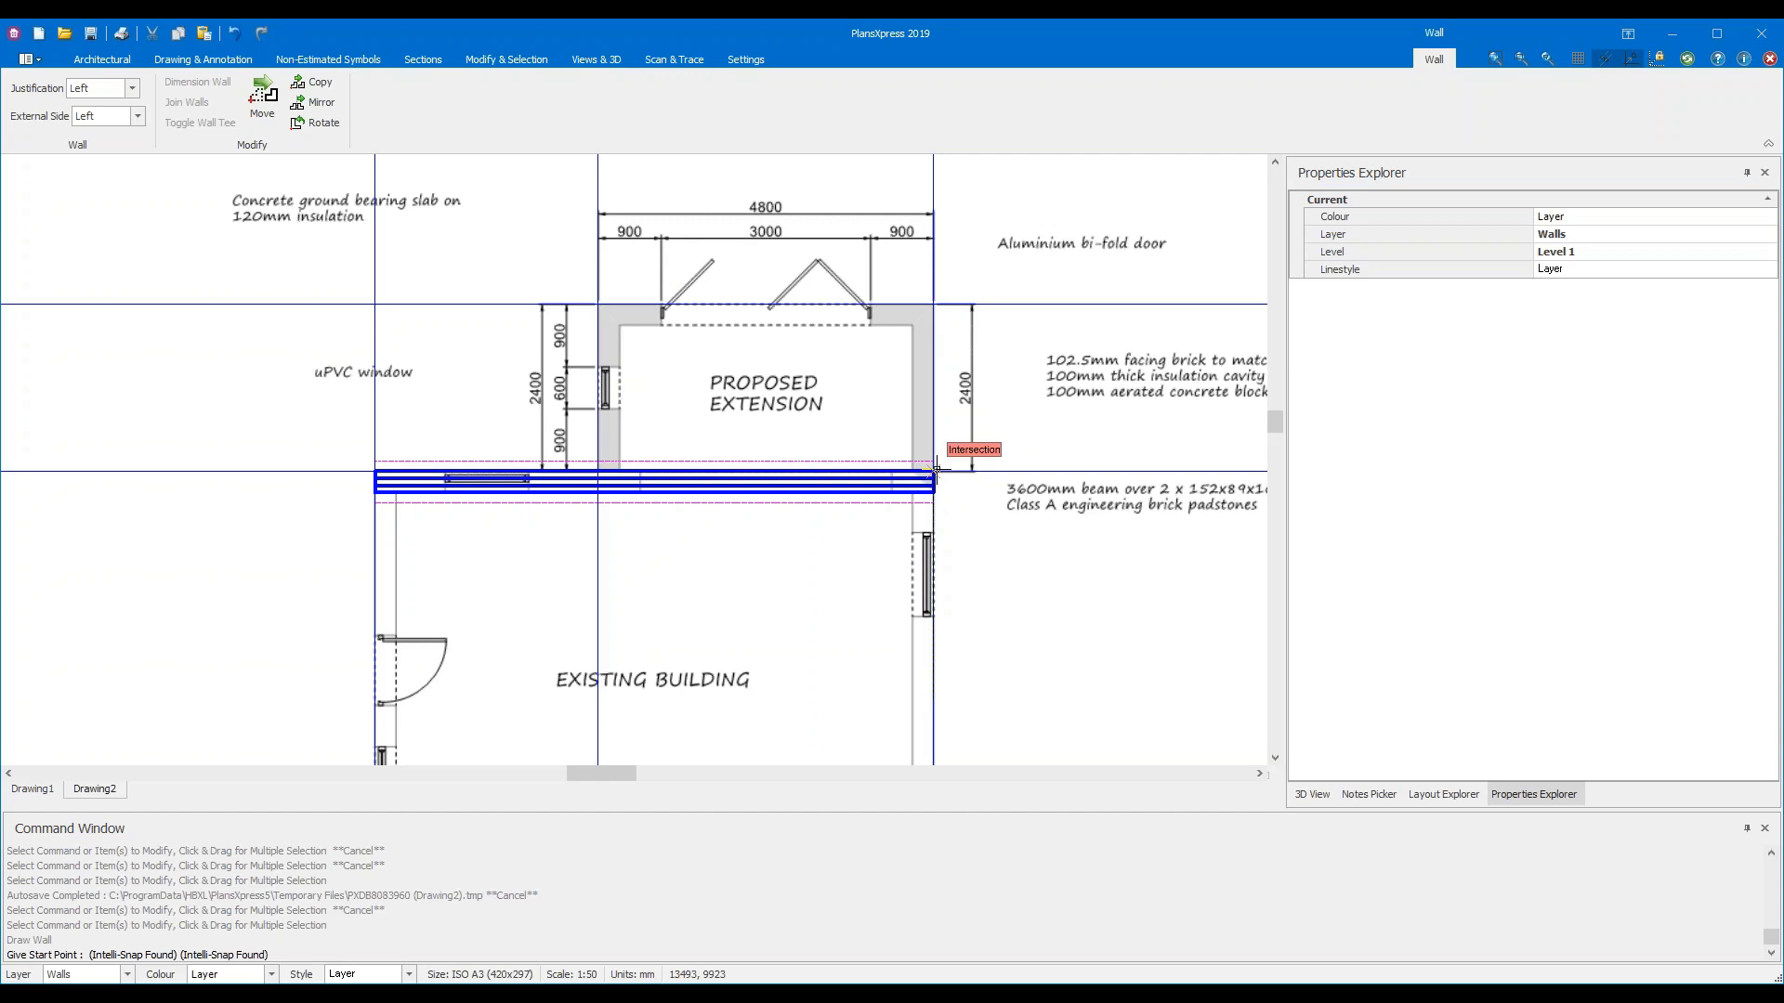
Start the new wall at the beam's right end and set its next point at the top-right corner
{"action": "scroll", "coordinate": [935, 469], "scroll_direction": "up", "scroll_amount": 2}
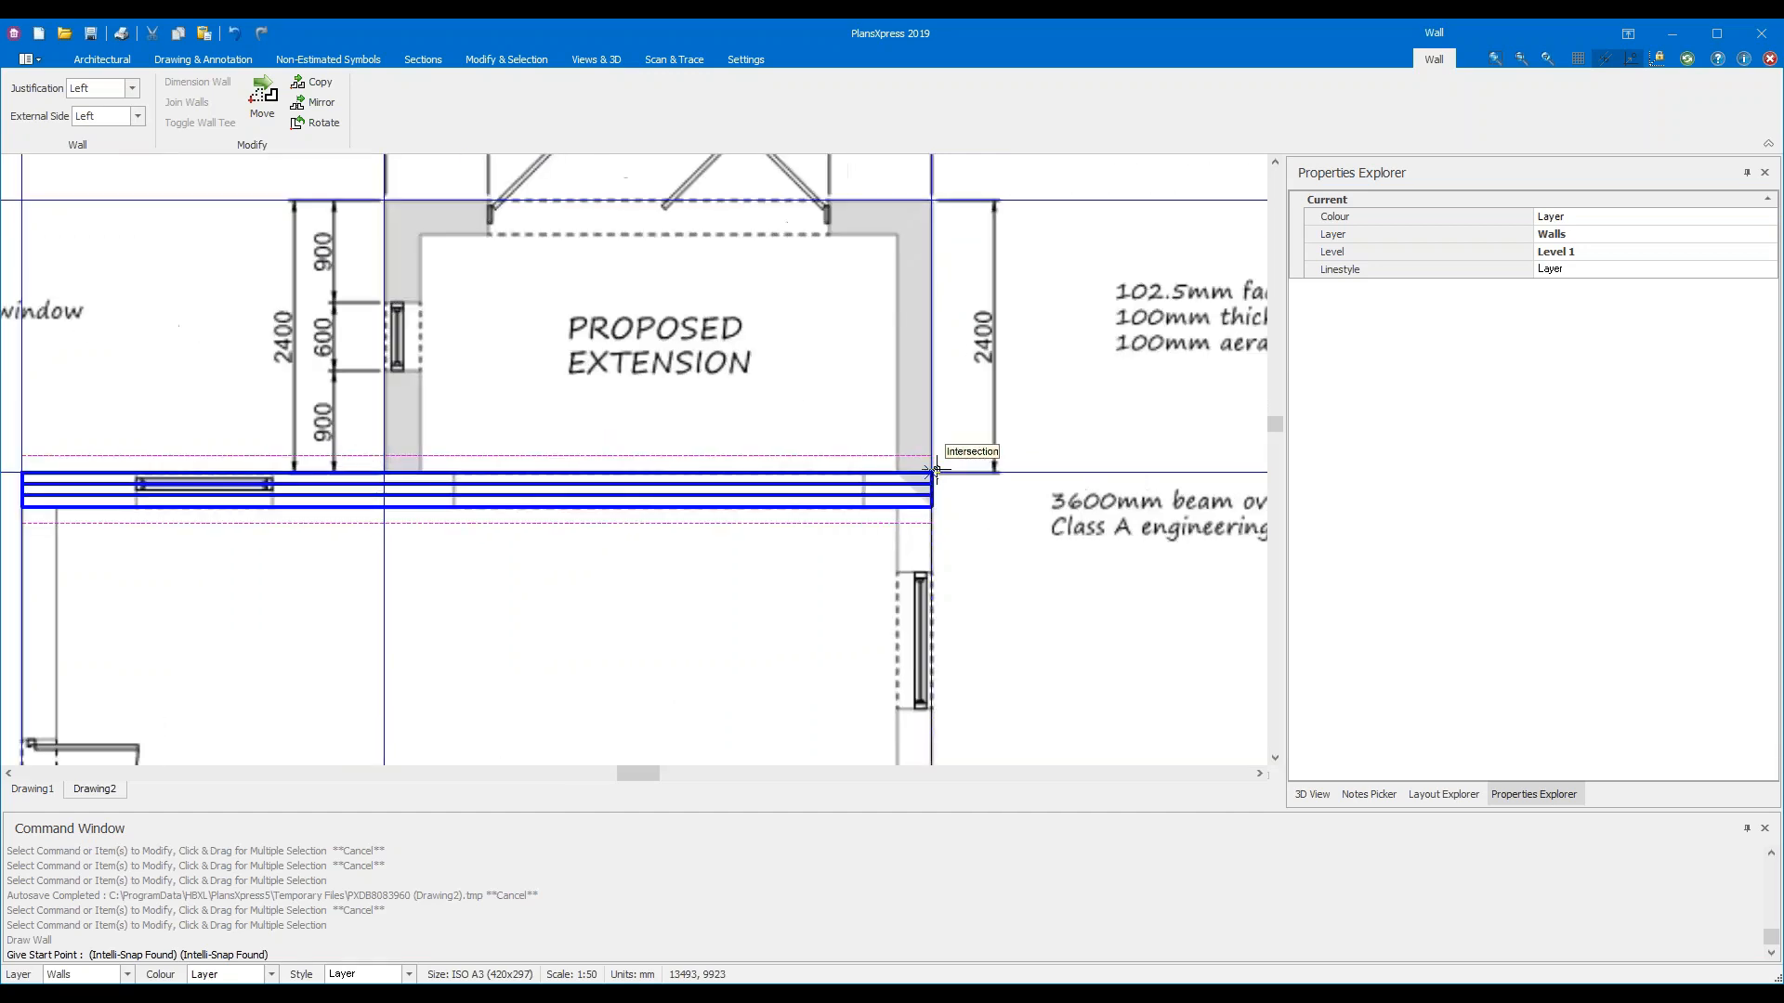
{"action": "scroll", "coordinate": [934, 471], "scroll_direction": "up", "scroll_amount": 1}
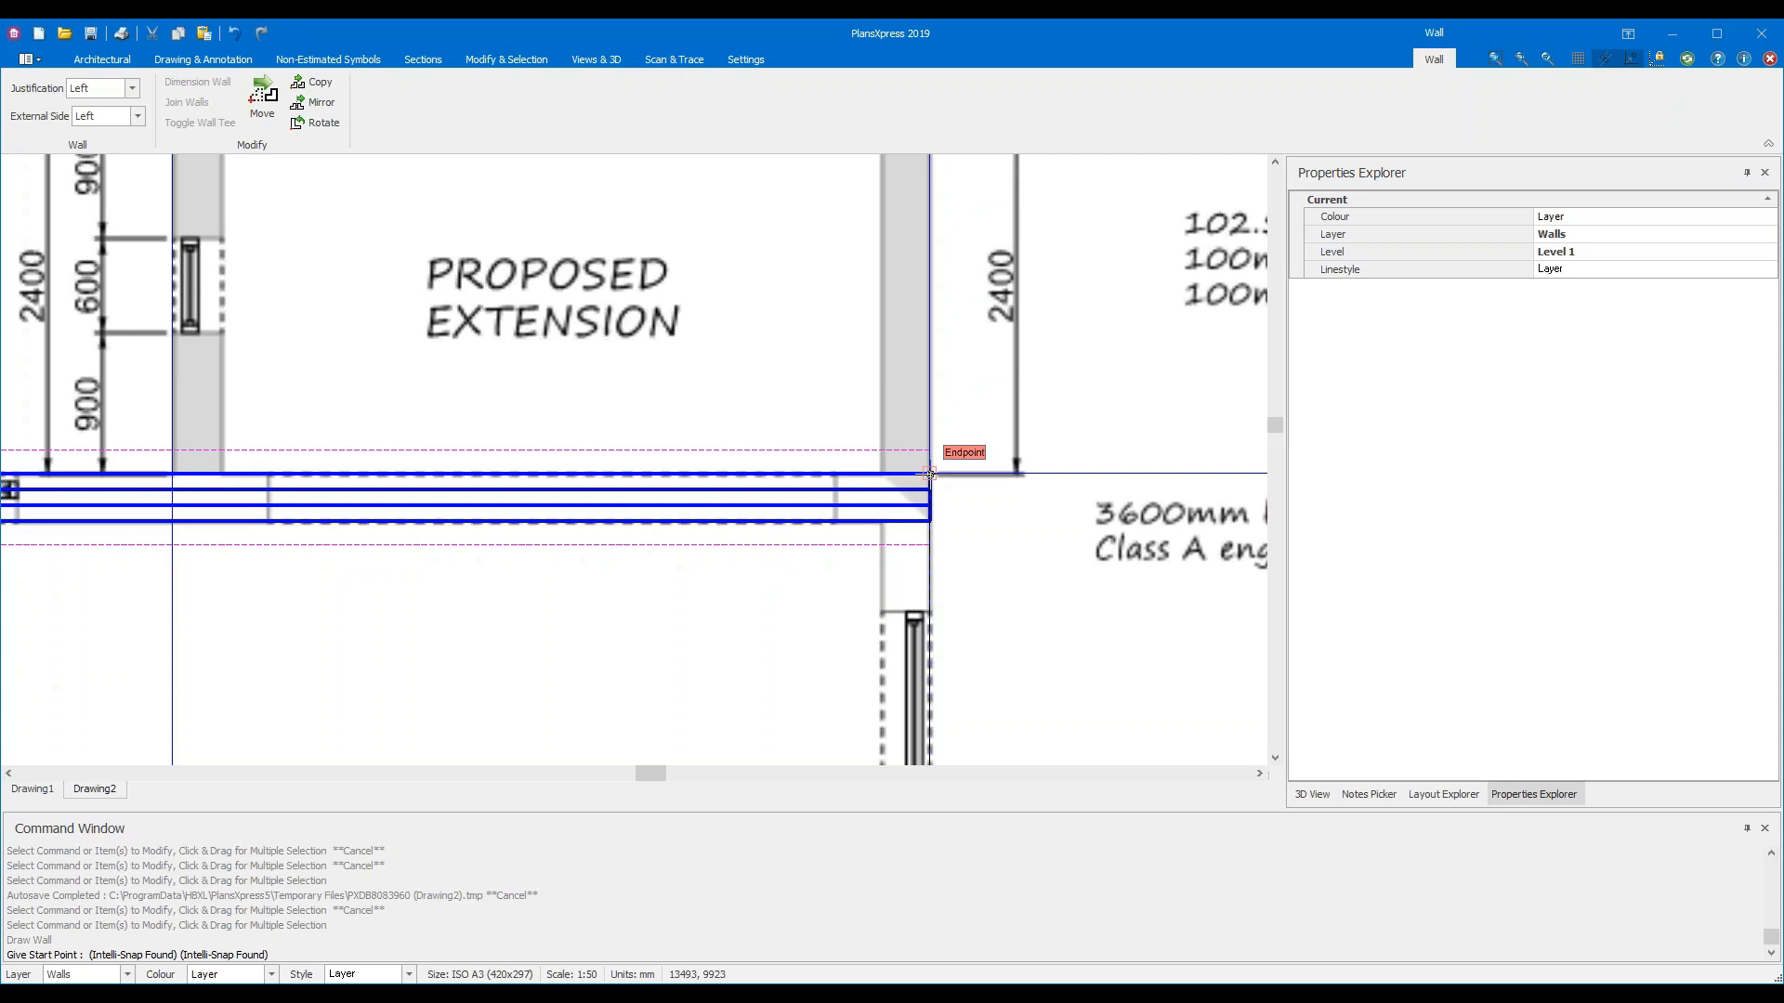
{"action": "left_click", "coordinate": [929, 474]}
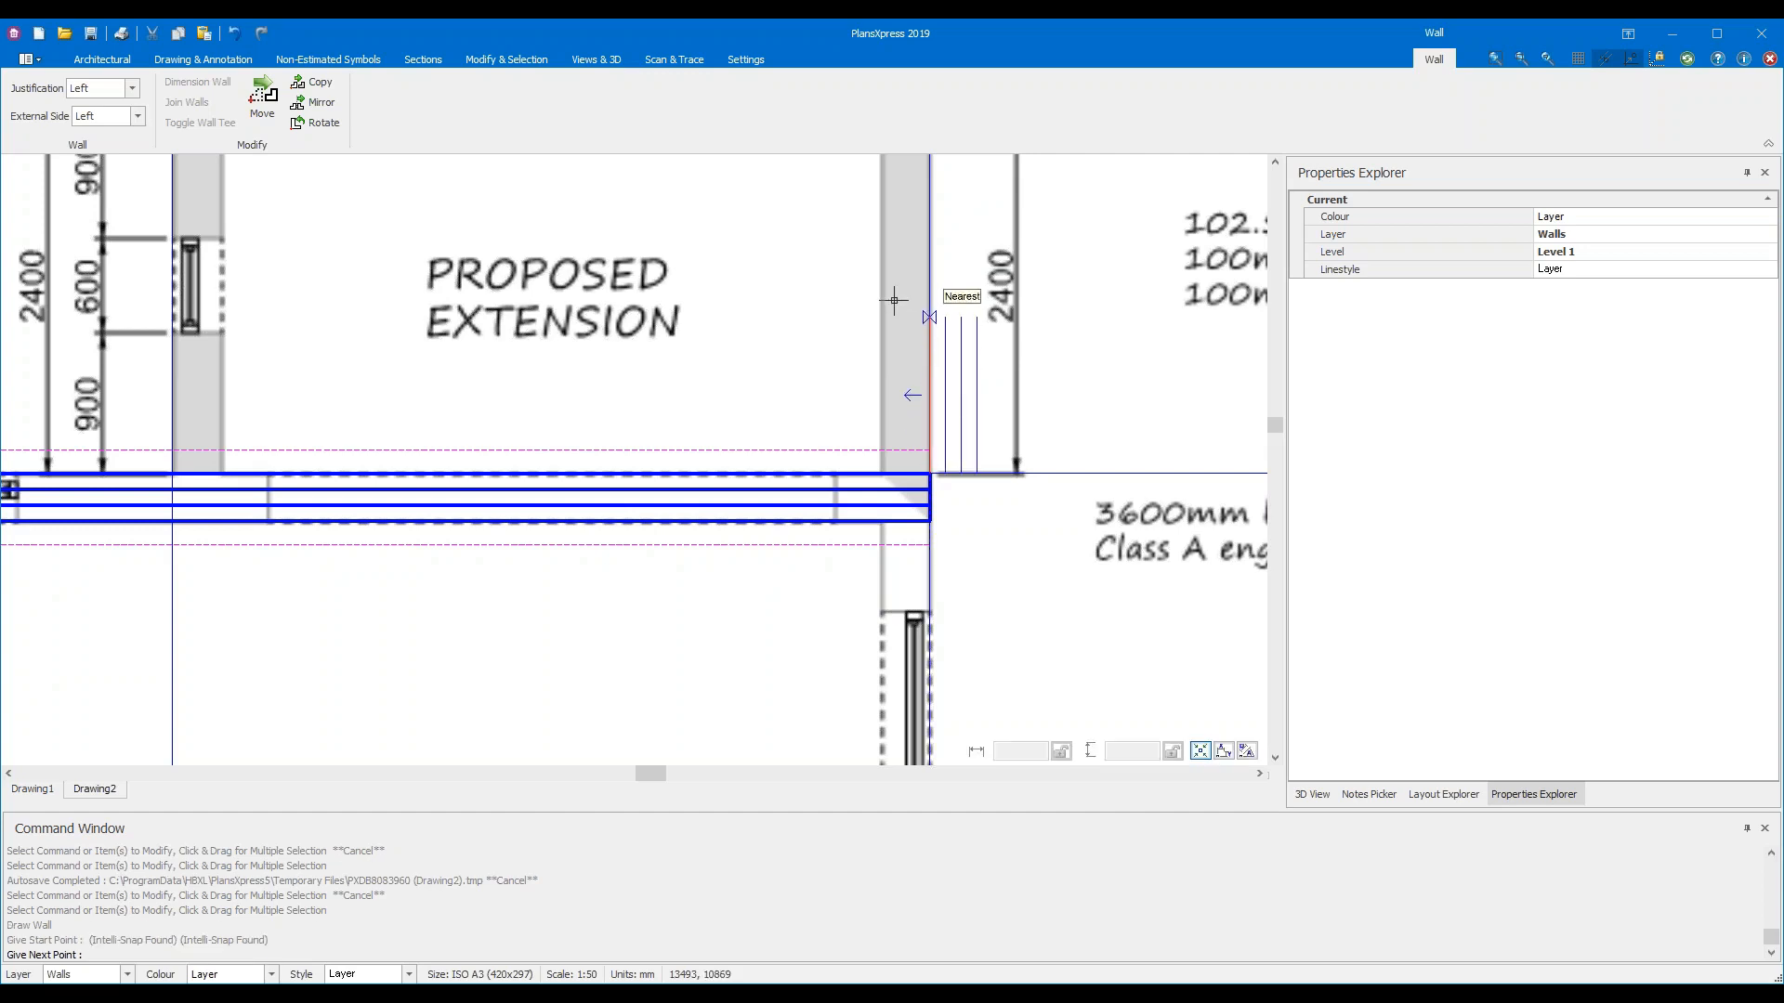
{"action": "scroll", "coordinate": [1058, 272], "scroll_direction": "down", "scroll_amount": 1}
{"action": "mouse_move", "coordinate": [1097, 212]}
{"action": "middle_mouse_down"}
{"action": "mouse_move", "coordinate": [917, 590]}
{"action": "mouse_move", "coordinate": [996, 400]}
{"action": "middle_mouse_up"}
{"action": "left_click", "coordinate": [855, 342]}
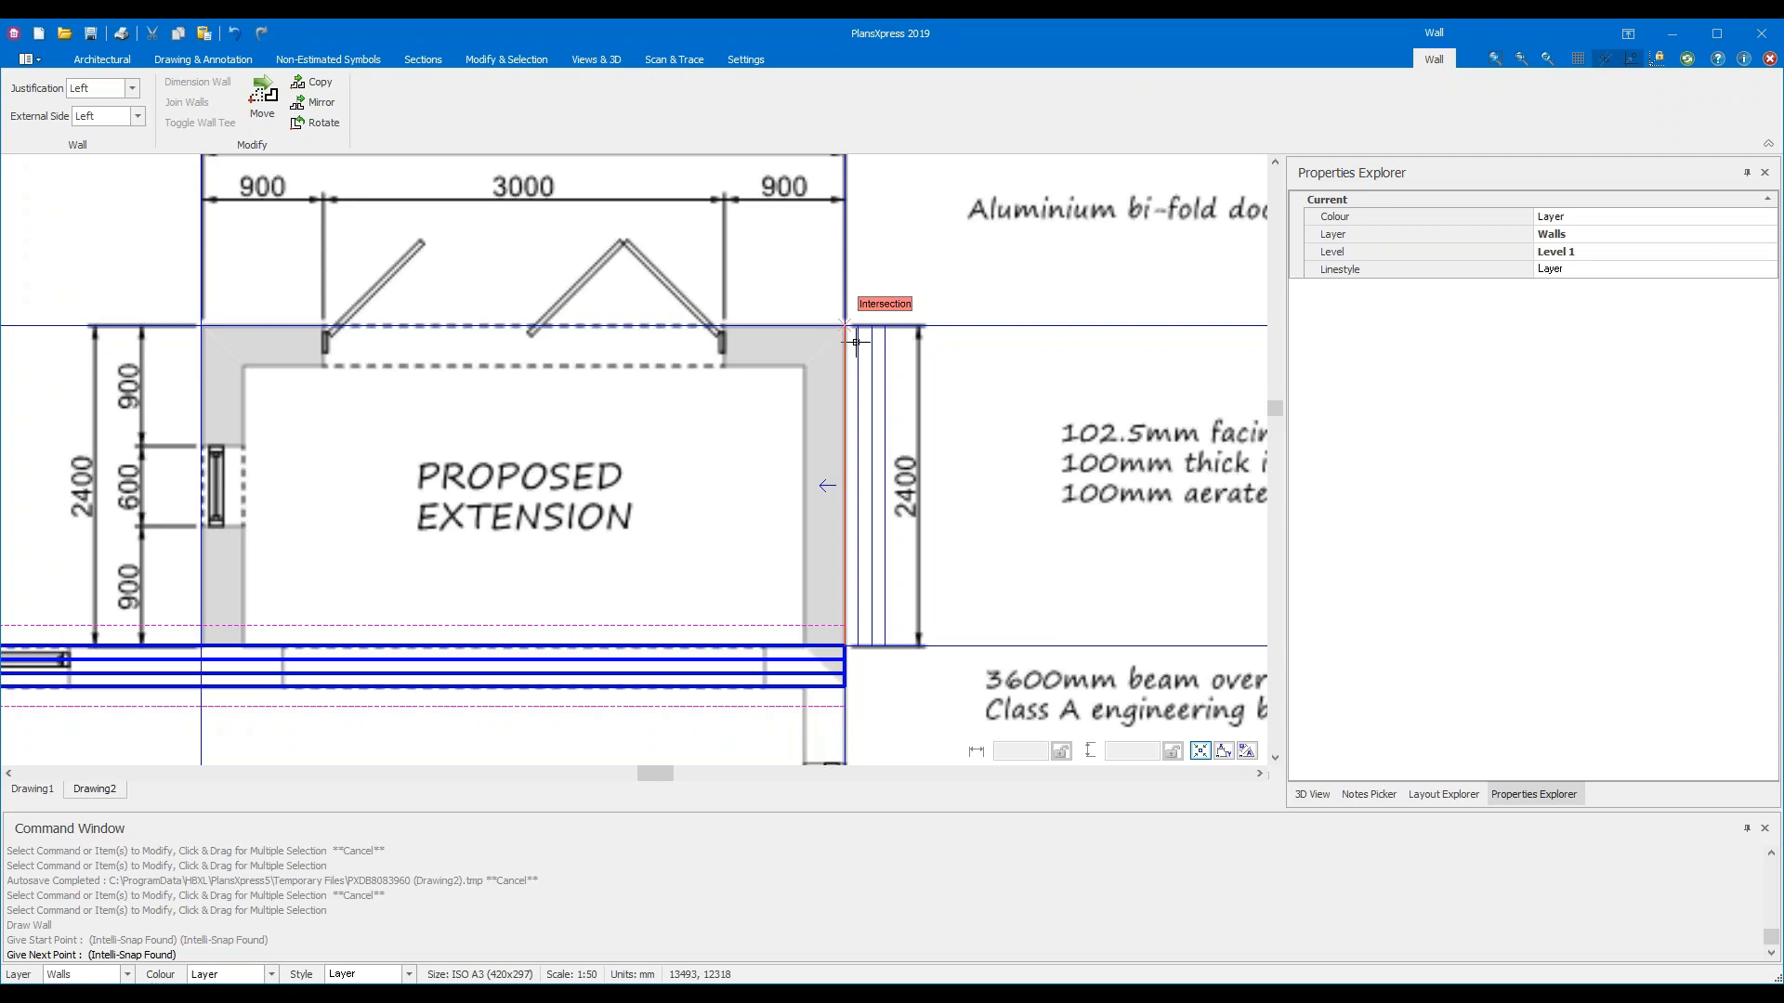
Set the wall's External Side and Justification both to Right
{"action": "left_click", "coordinate": [136, 116]}
{"action": "left_click", "coordinate": [120, 151]}
{"action": "left_click", "coordinate": [131, 88]}
{"action": "left_click", "coordinate": [114, 132]}
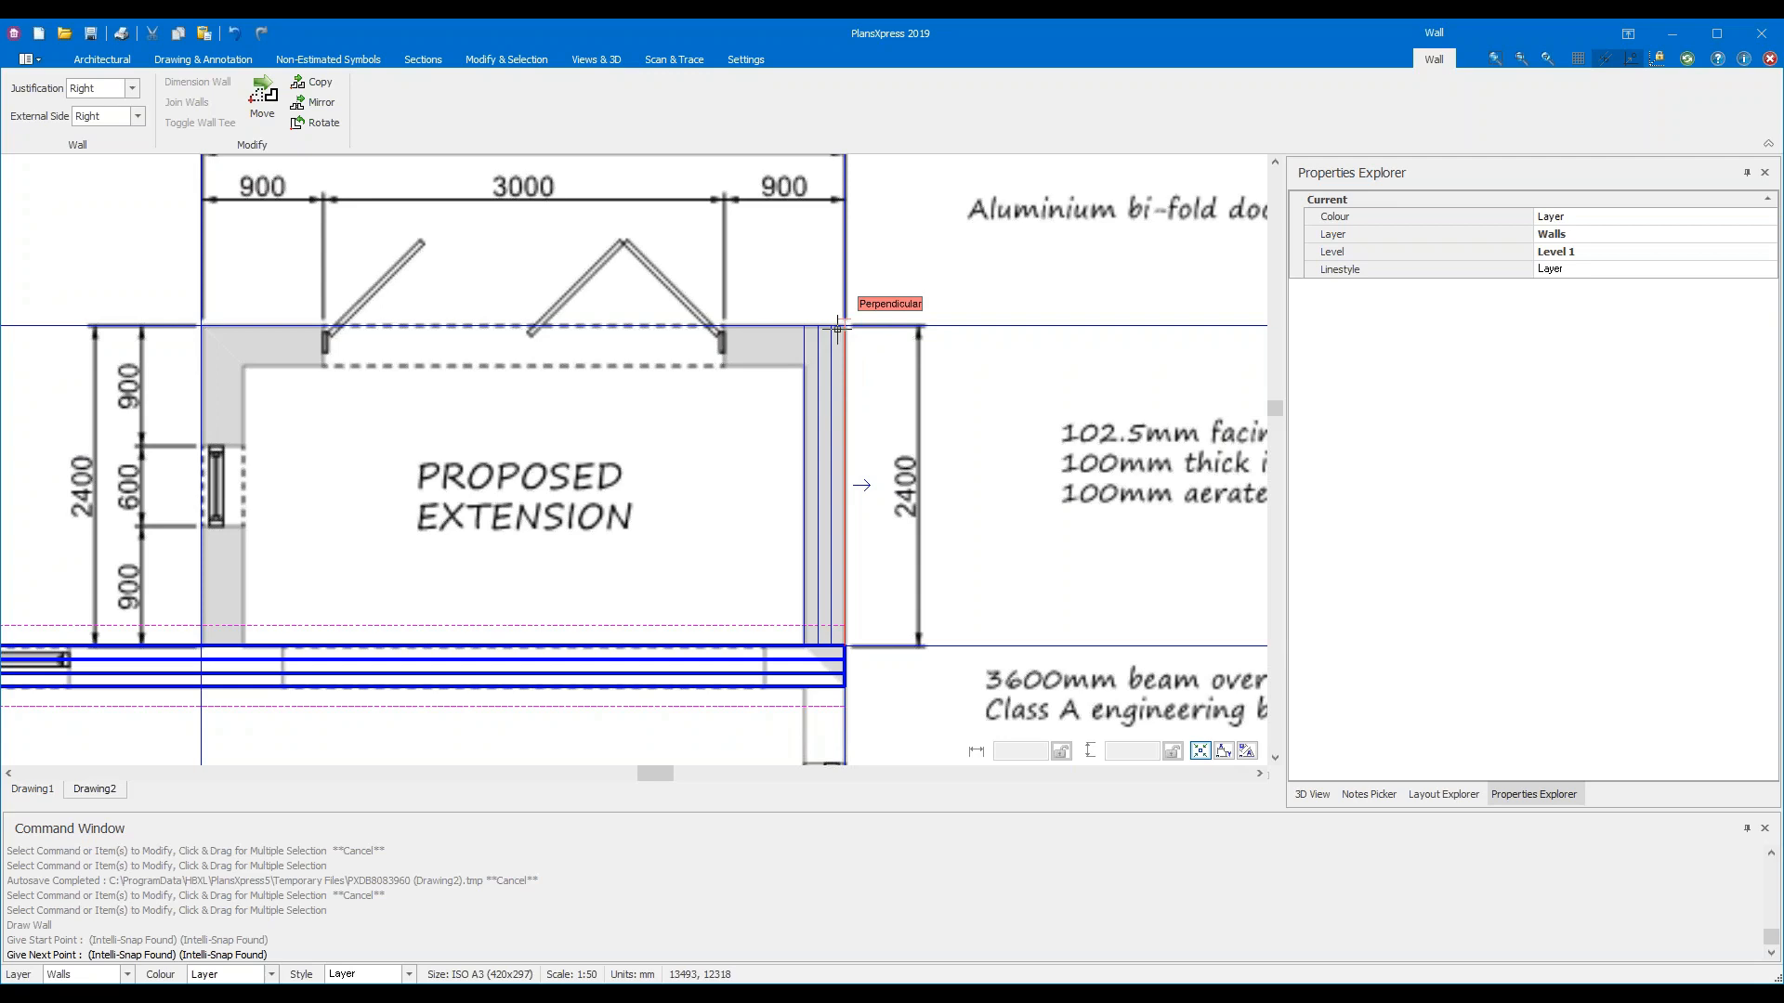
Run the wall through the perpendicular, top-left and bottom-left points, then end the run
{"action": "left_click", "coordinate": [837, 327]}
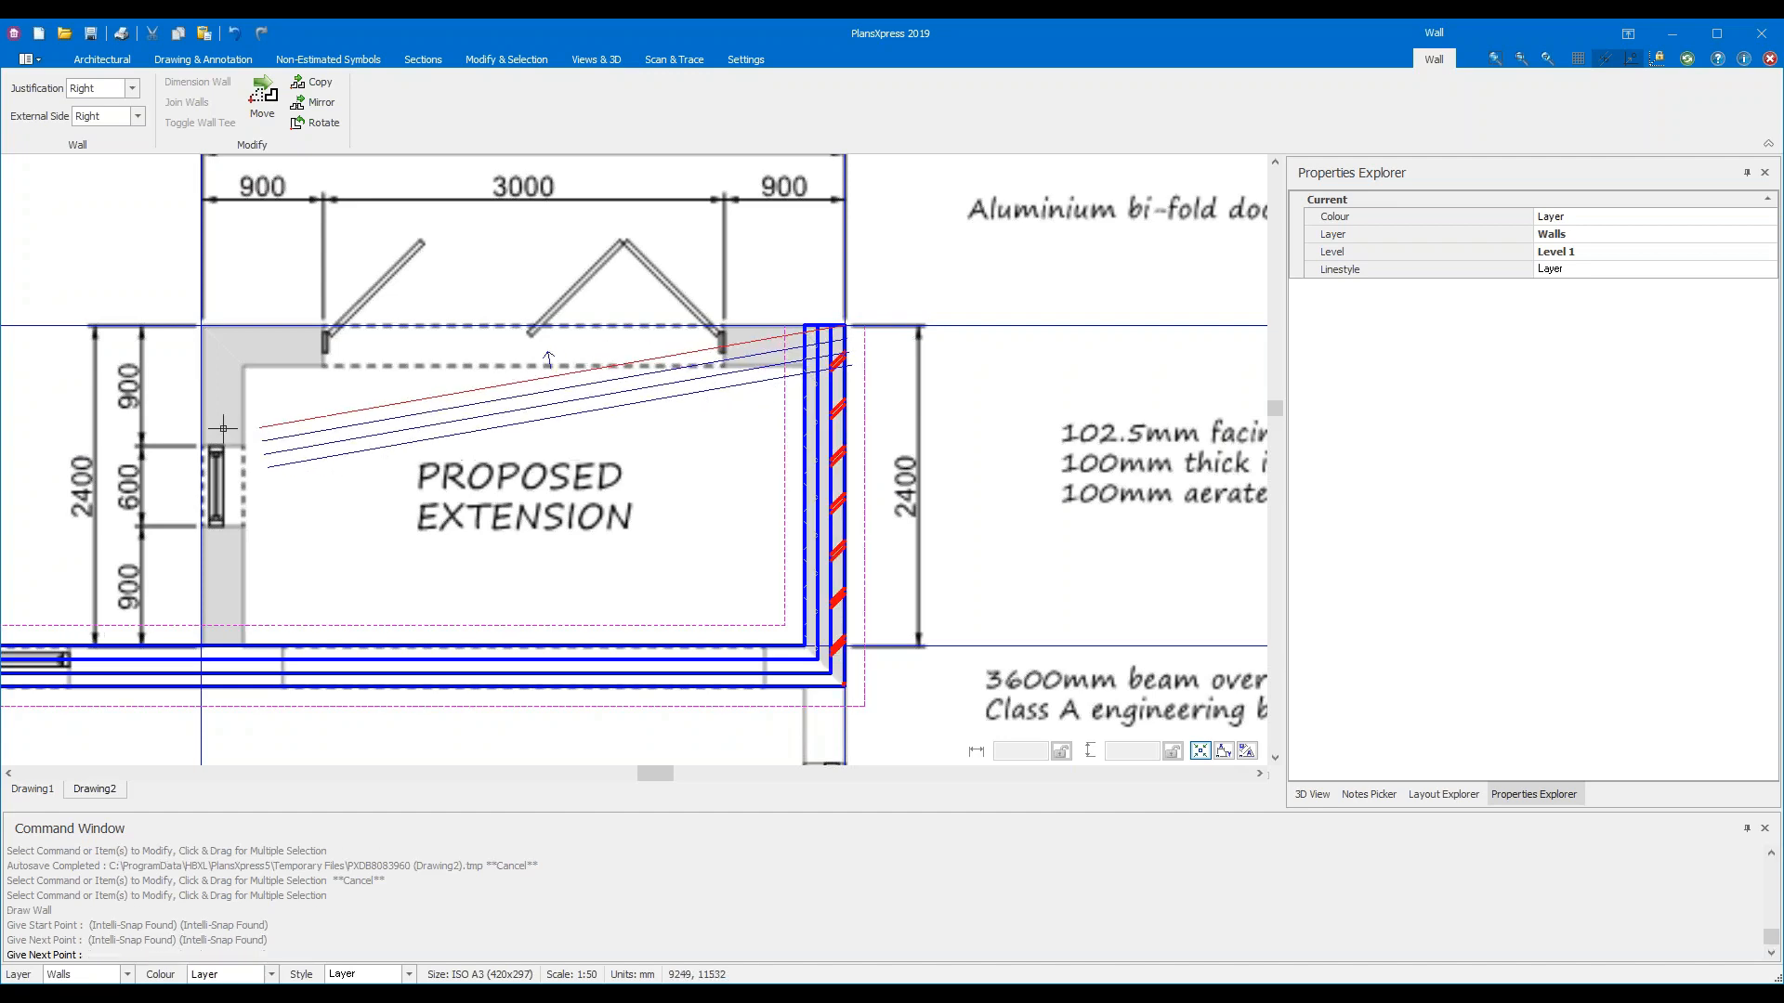
{"action": "left_click", "coordinate": [196, 330]}
{"action": "left_click", "coordinate": [200, 646]}
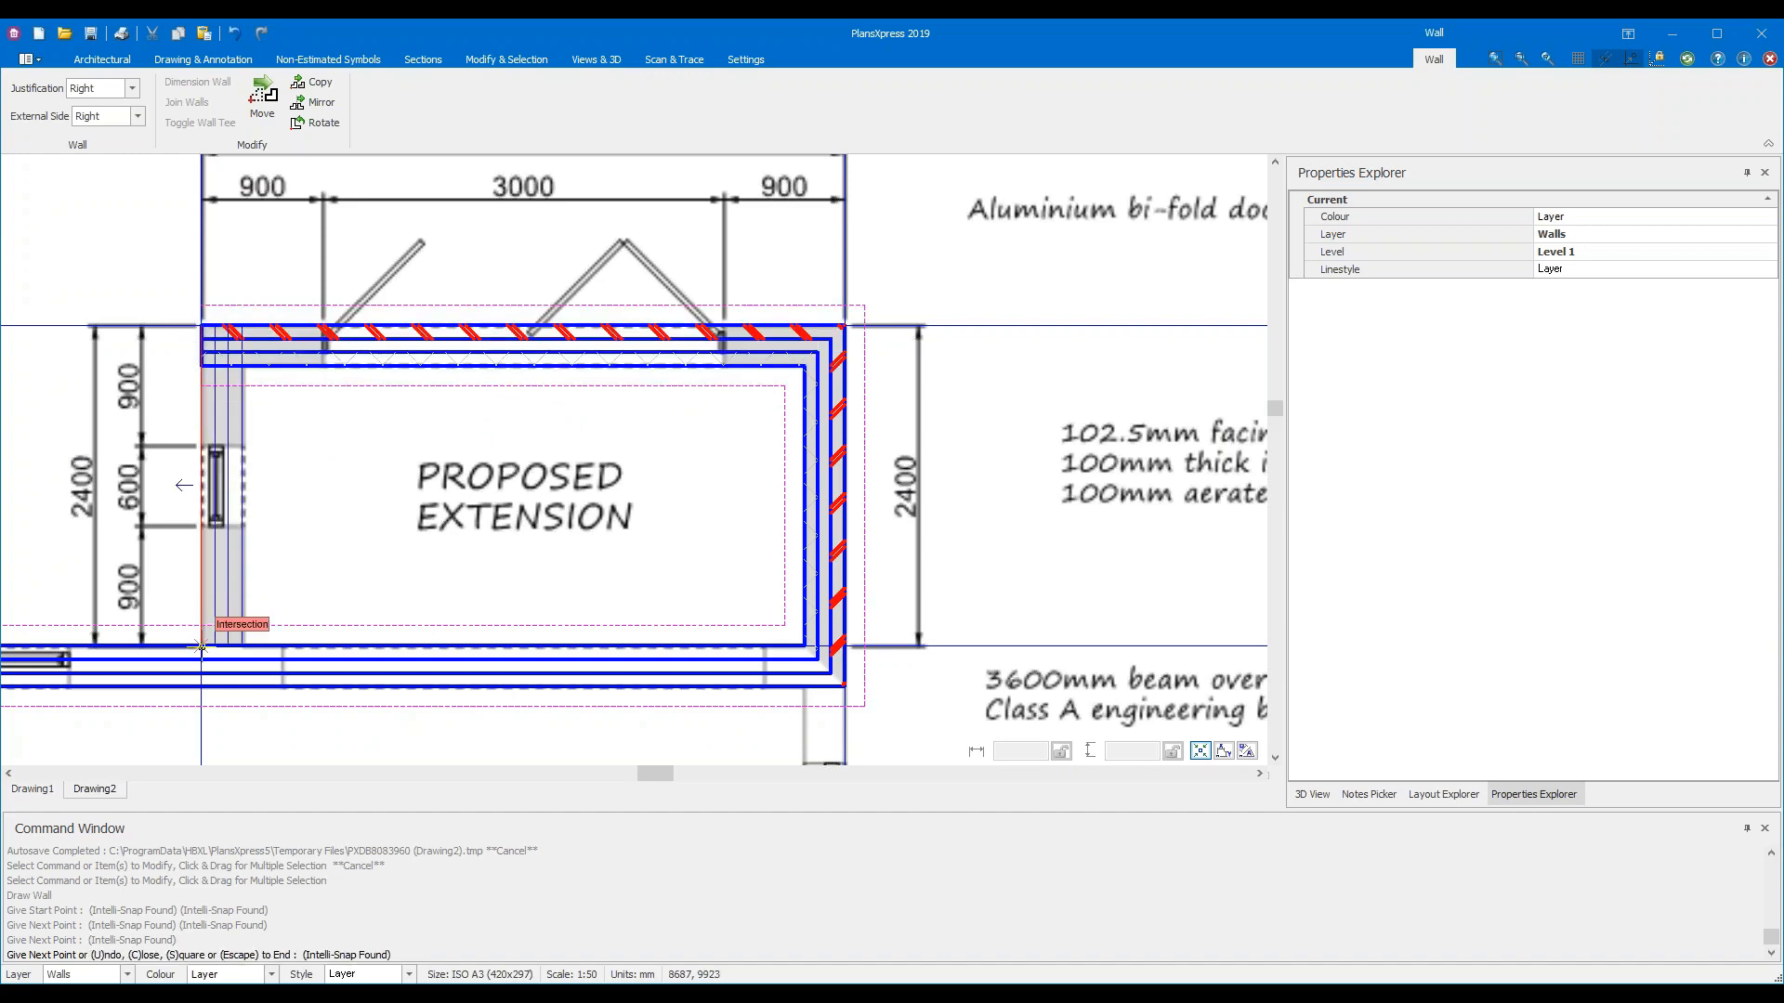
{"action": "key", "text": "Escape"}
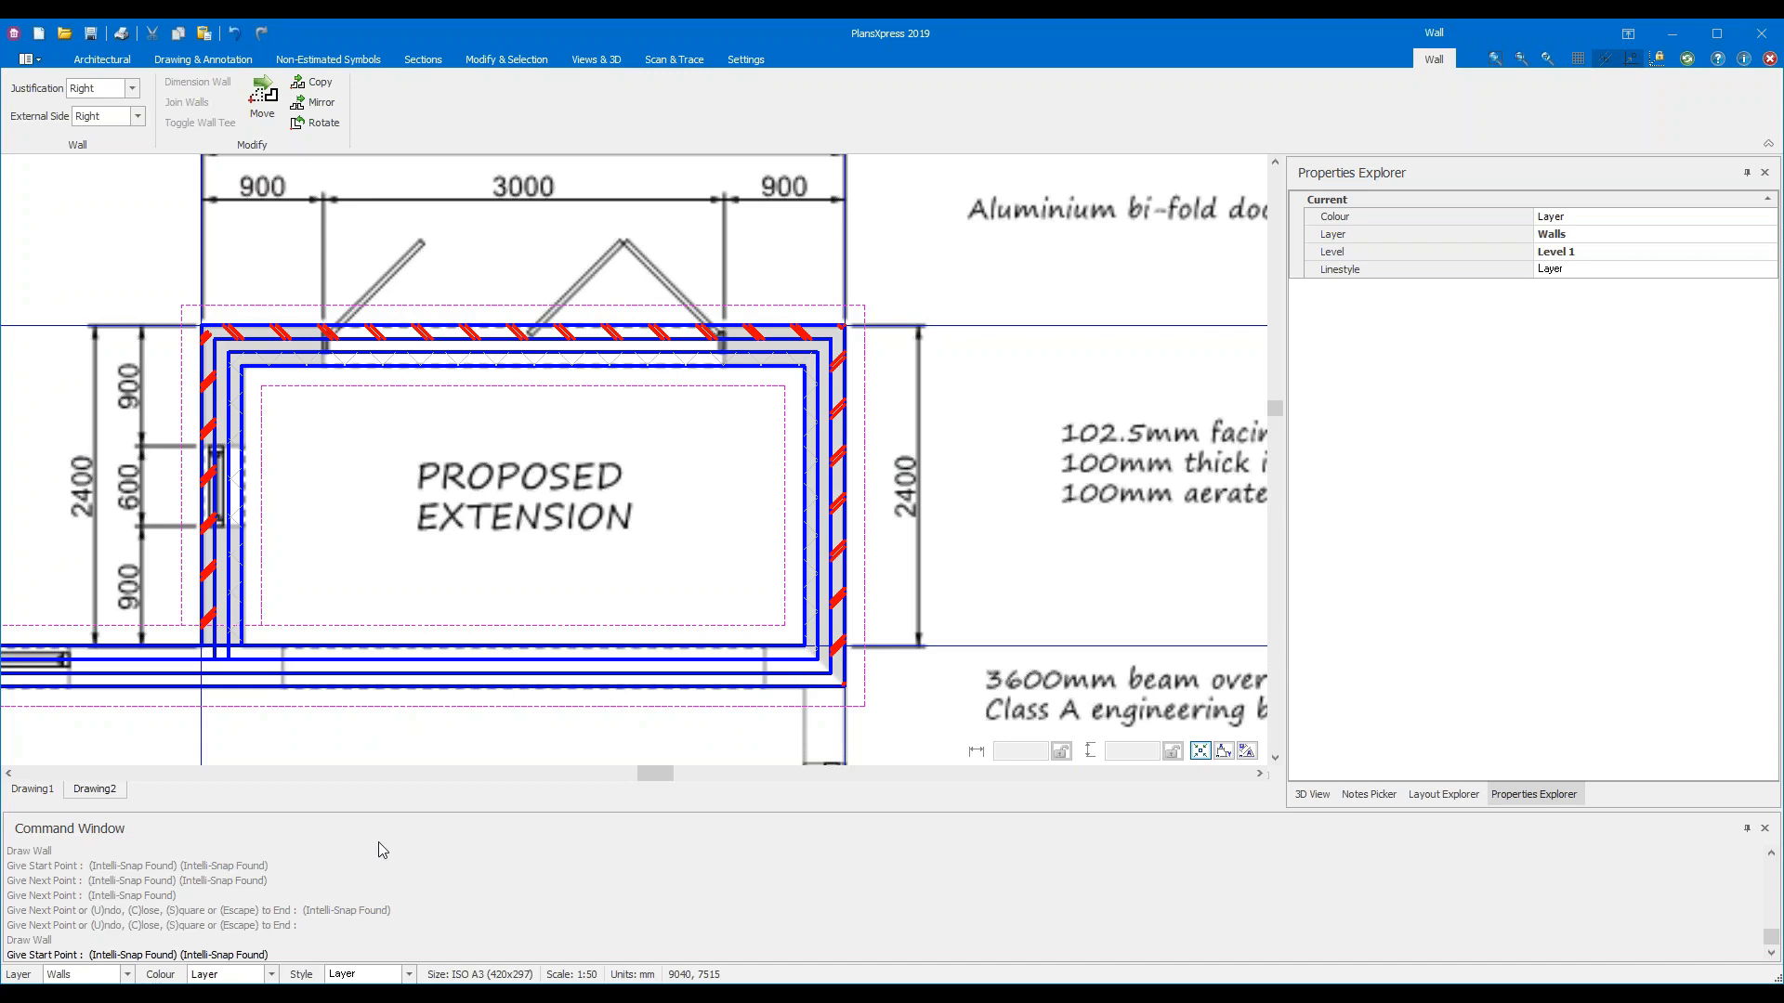
End Draw Wall, switch to Drawing & Annotation, and start then cancel a horizontal construction line
{"action": "key", "text": "Escape"}
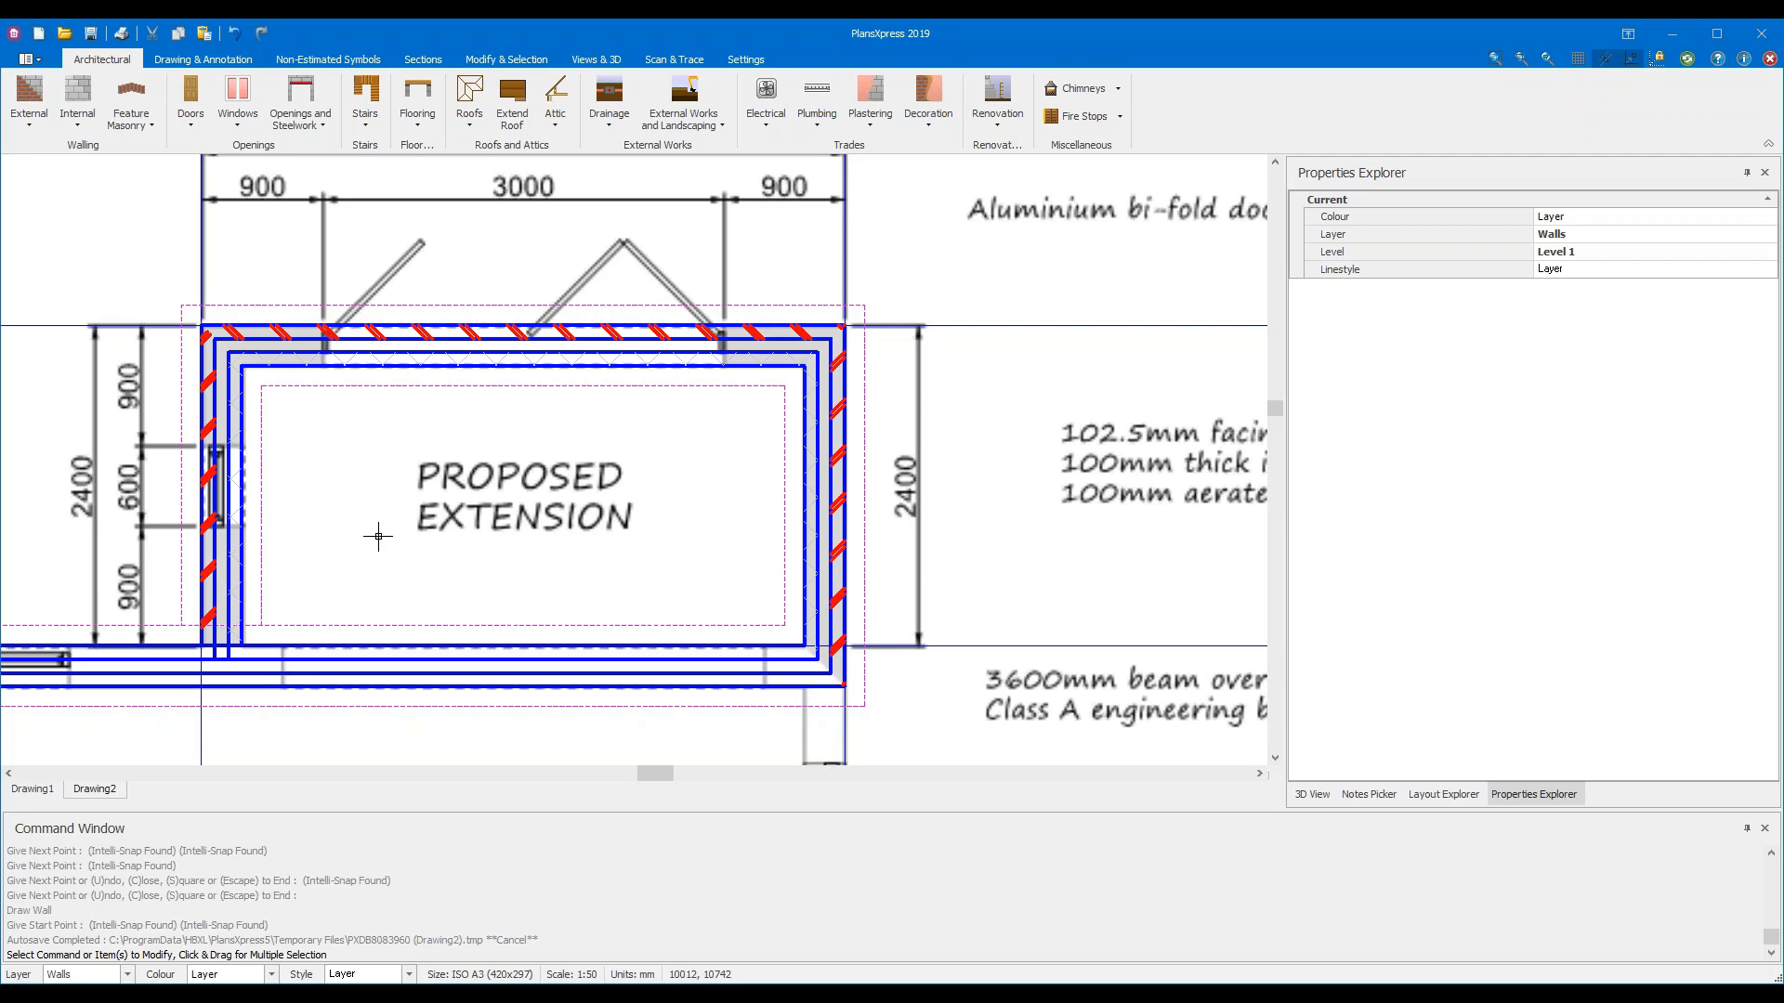
{"action": "mouse_move", "coordinate": [485, 357]}
{"action": "left_click", "coordinate": [195, 60]}
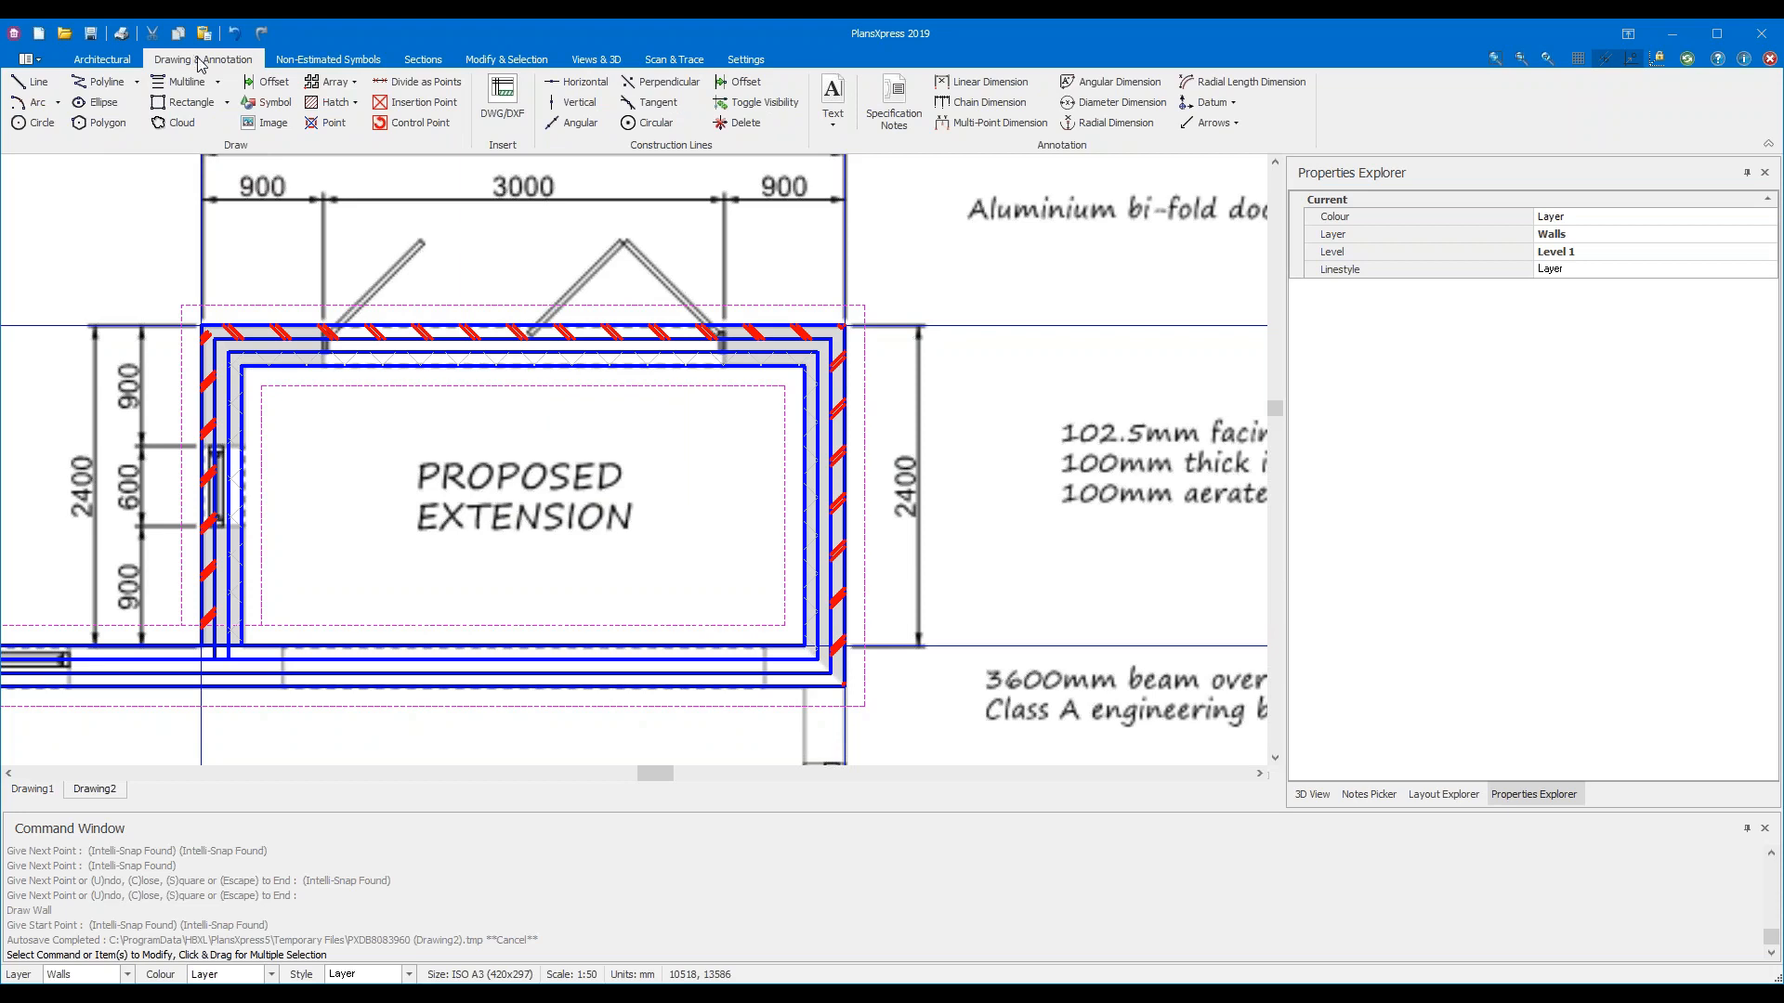
{"action": "left_click", "coordinate": [581, 90]}
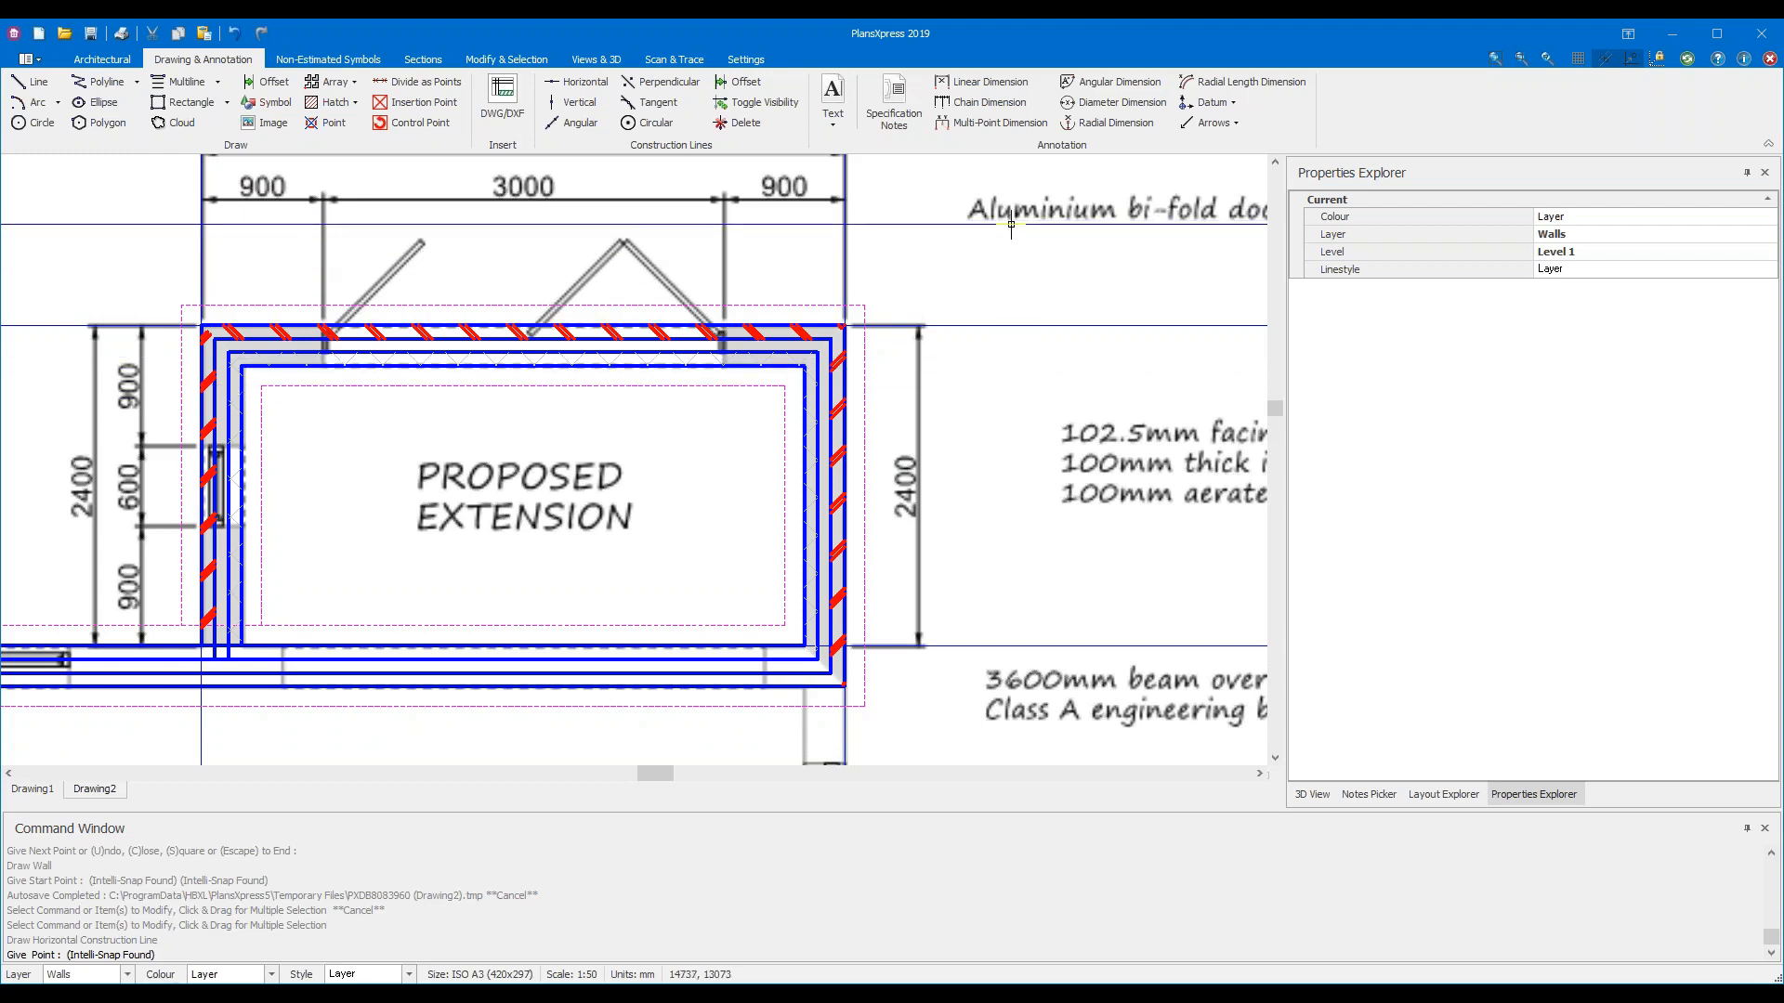
{"action": "key", "text": "Escape"}
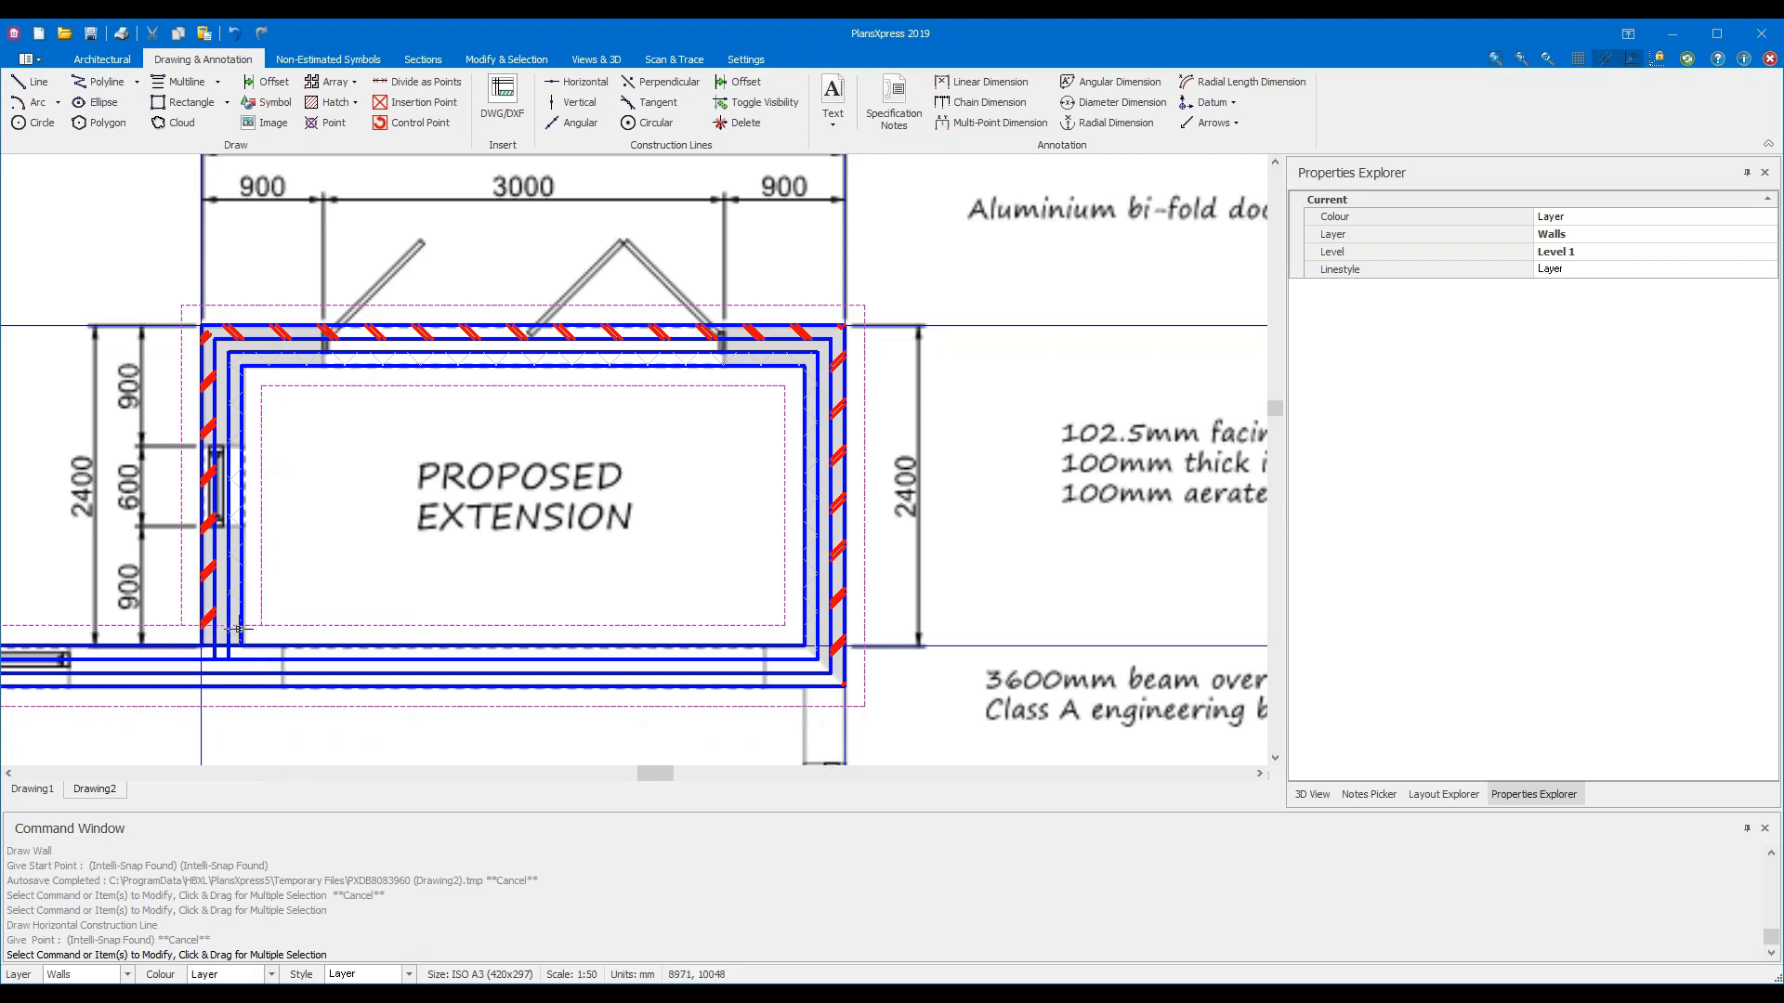
{"action": "mouse_move", "coordinate": [239, 629]}
Refresh the display, frame the whole extension, and return to the Architectural tab
{"action": "left_click", "coordinate": [1687, 58]}
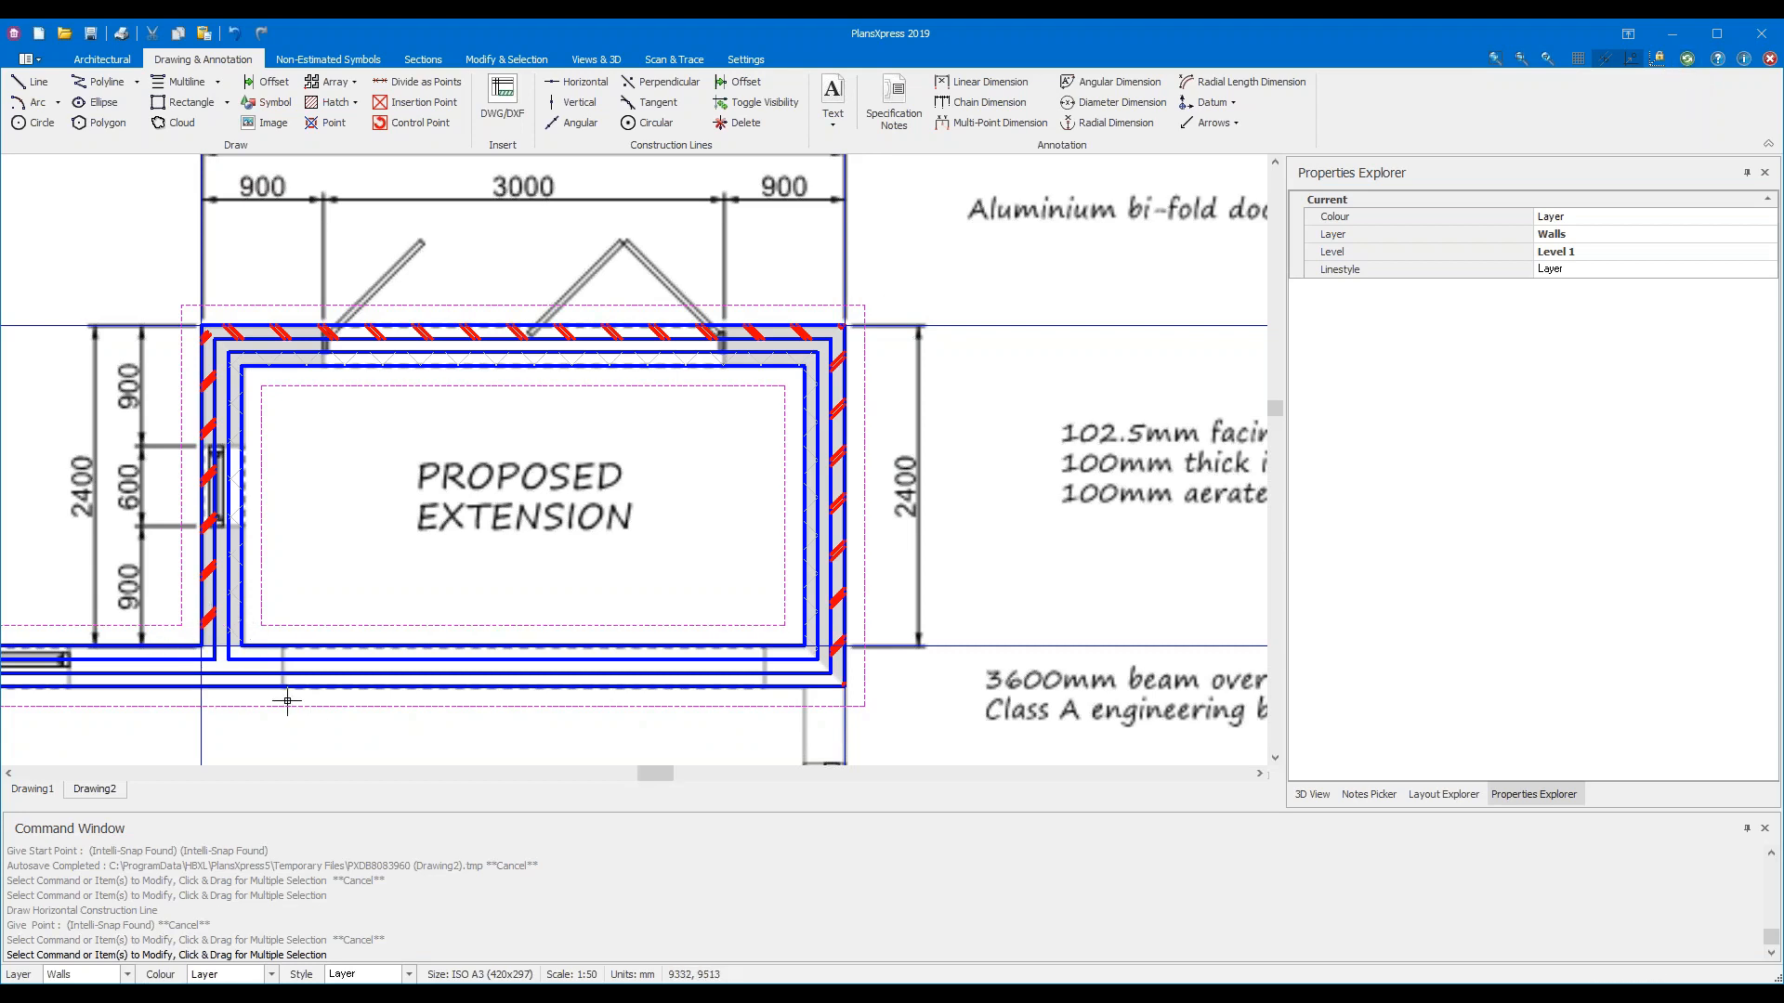
{"action": "mouse_move", "coordinate": [287, 701]}
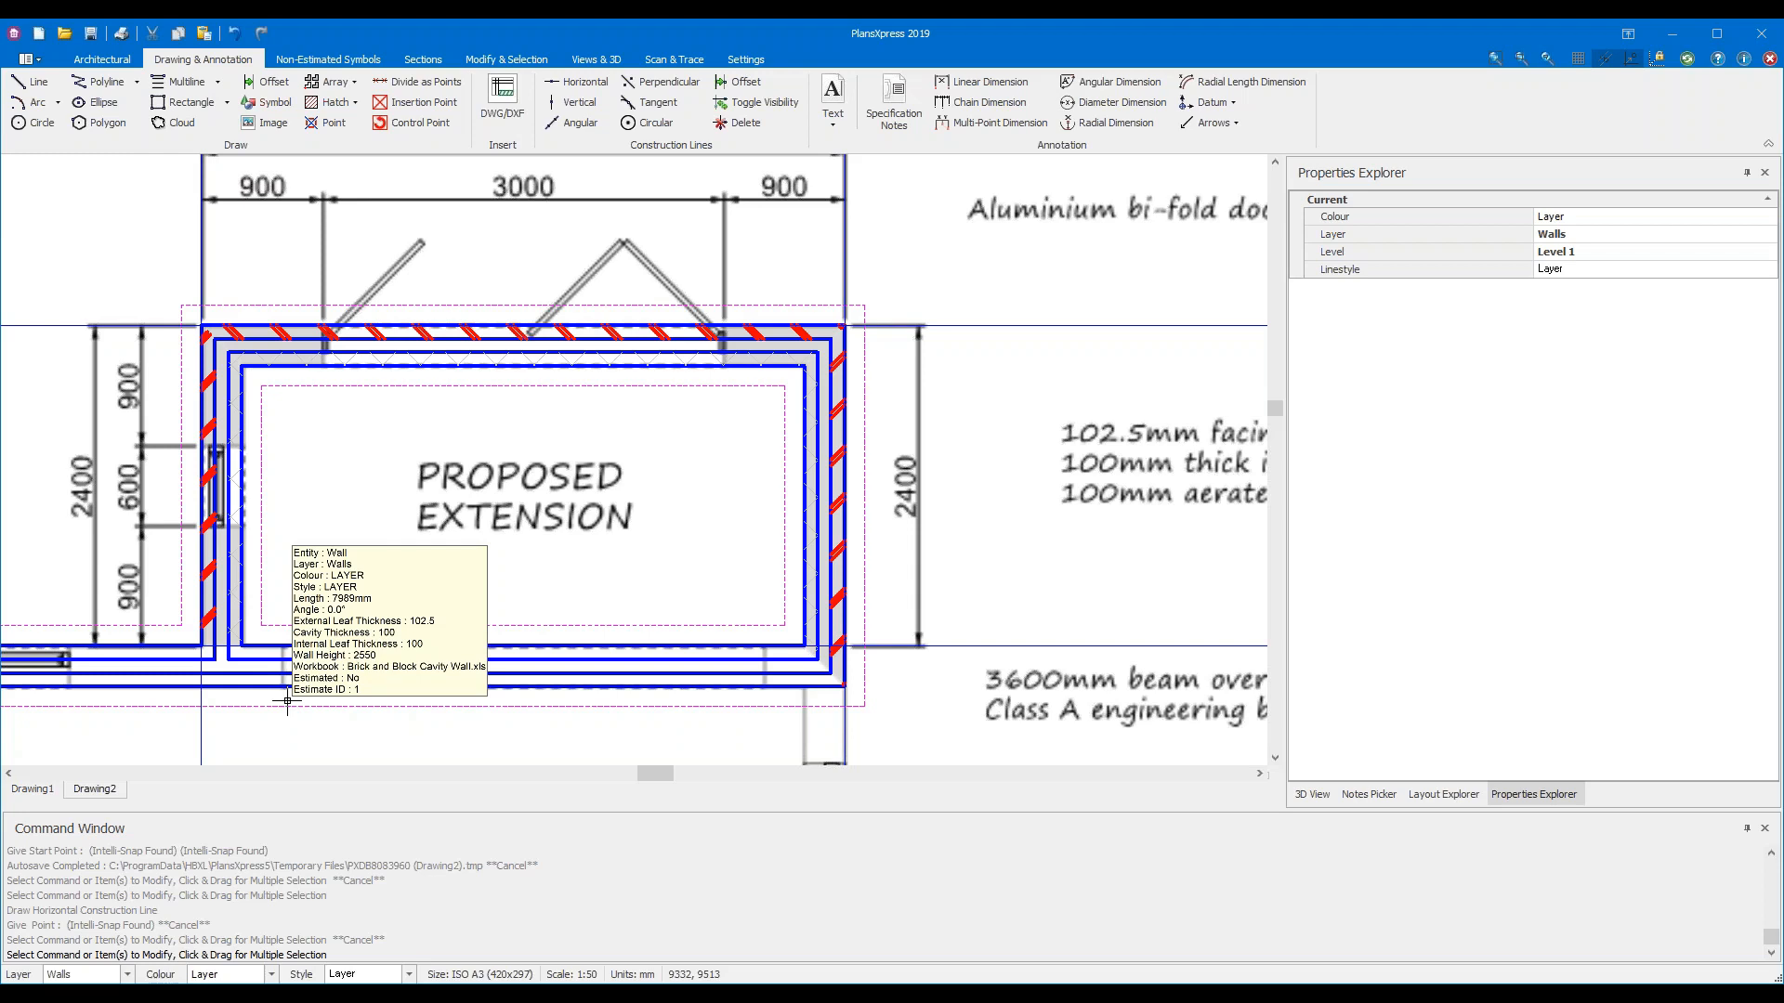
{"action": "middle_click_drag", "start_coordinate": [660, 311], "coordinate": [1127, 299]}
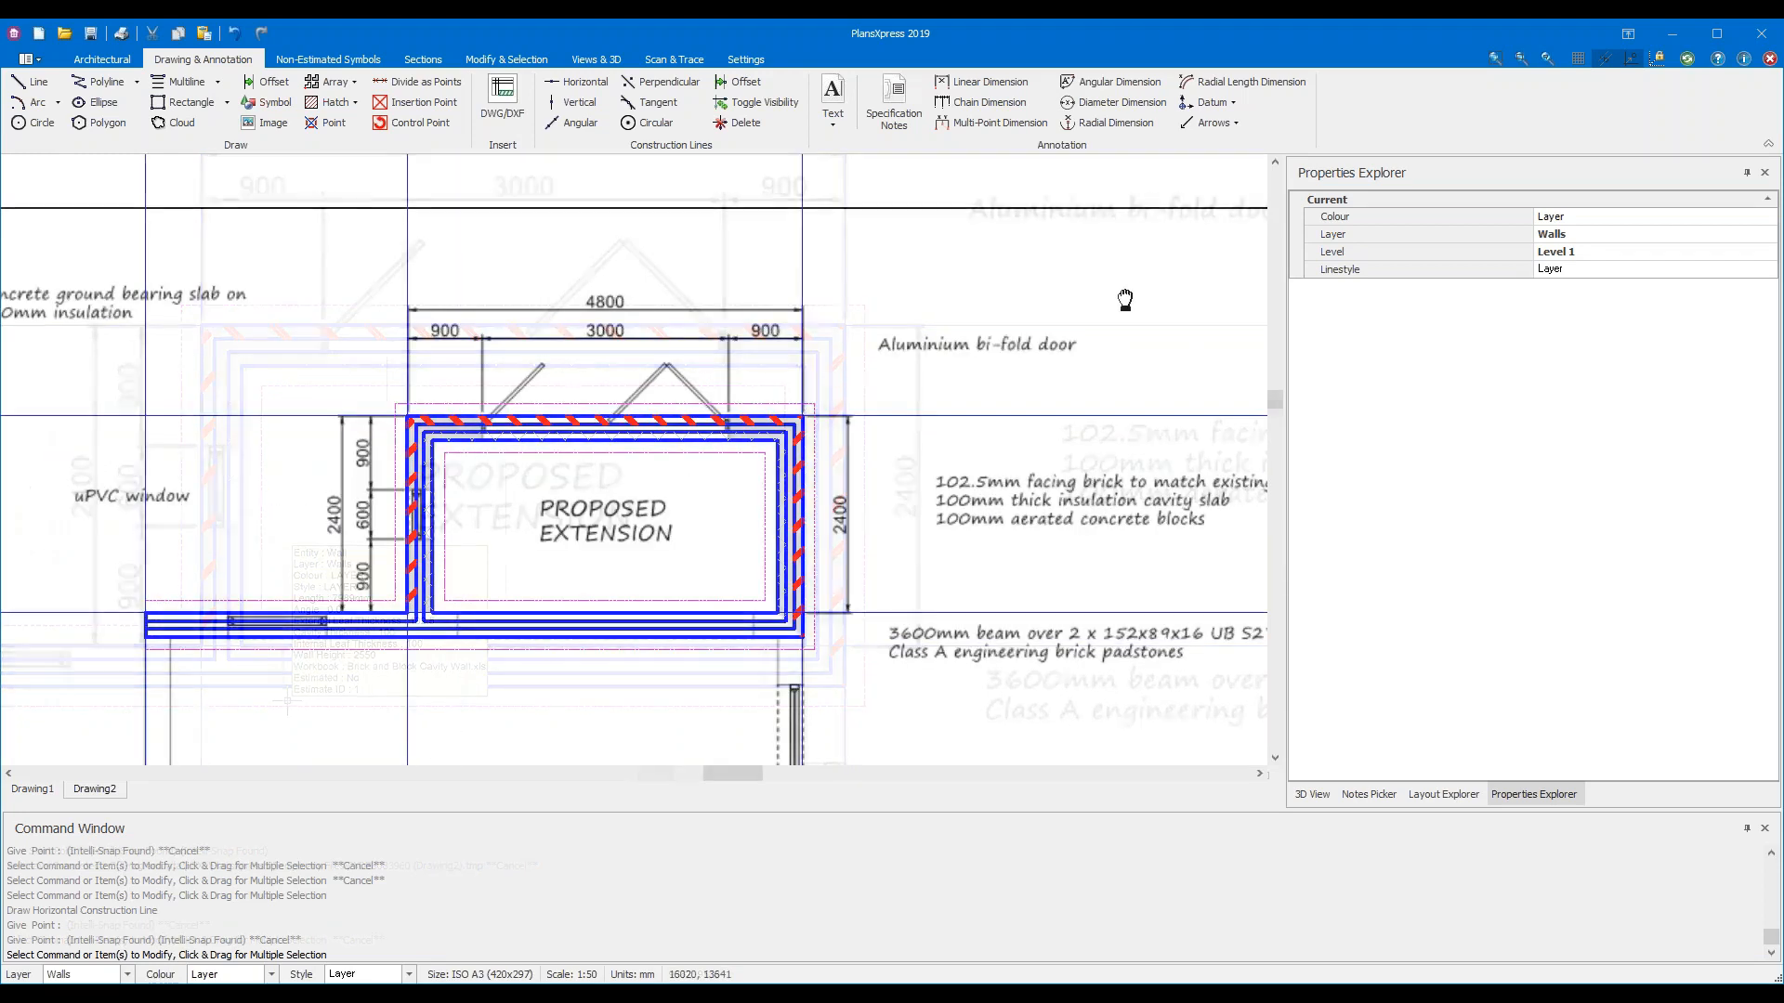
{"action": "middle_click_drag", "start_coordinate": [1127, 298], "coordinate": [1123, 283]}
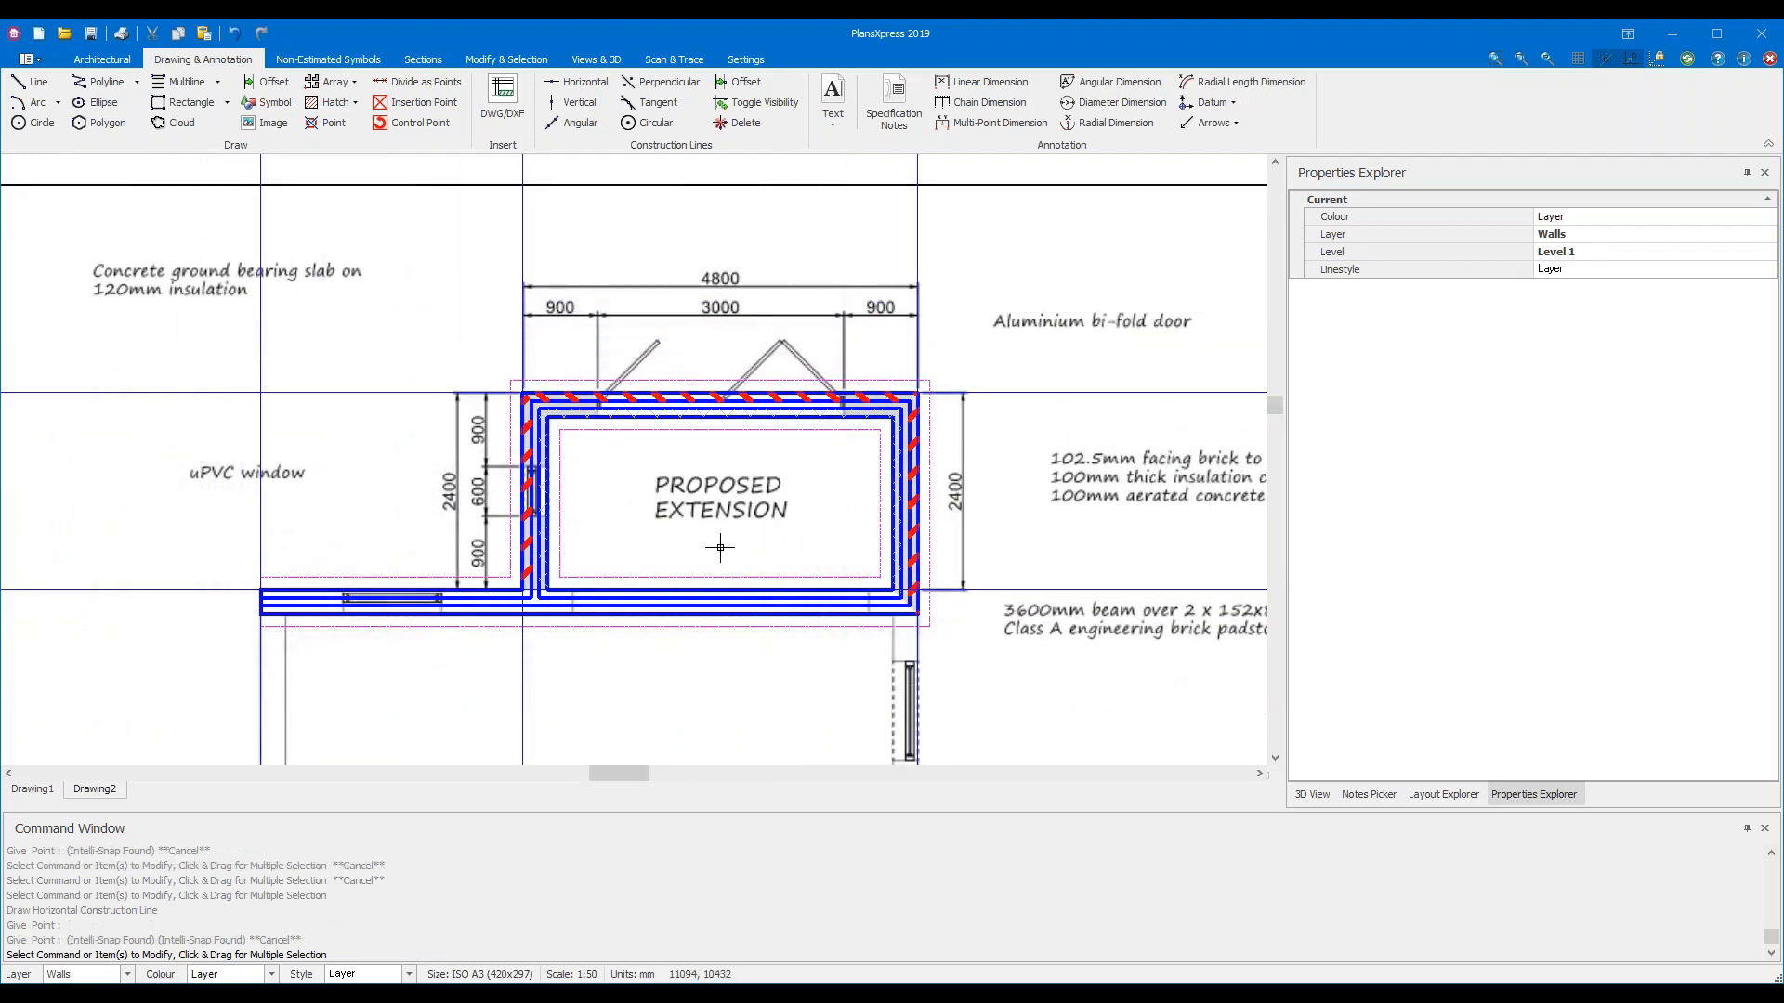
{"action": "scroll", "coordinate": [720, 548], "scroll_direction": "up", "scroll_amount": 4}
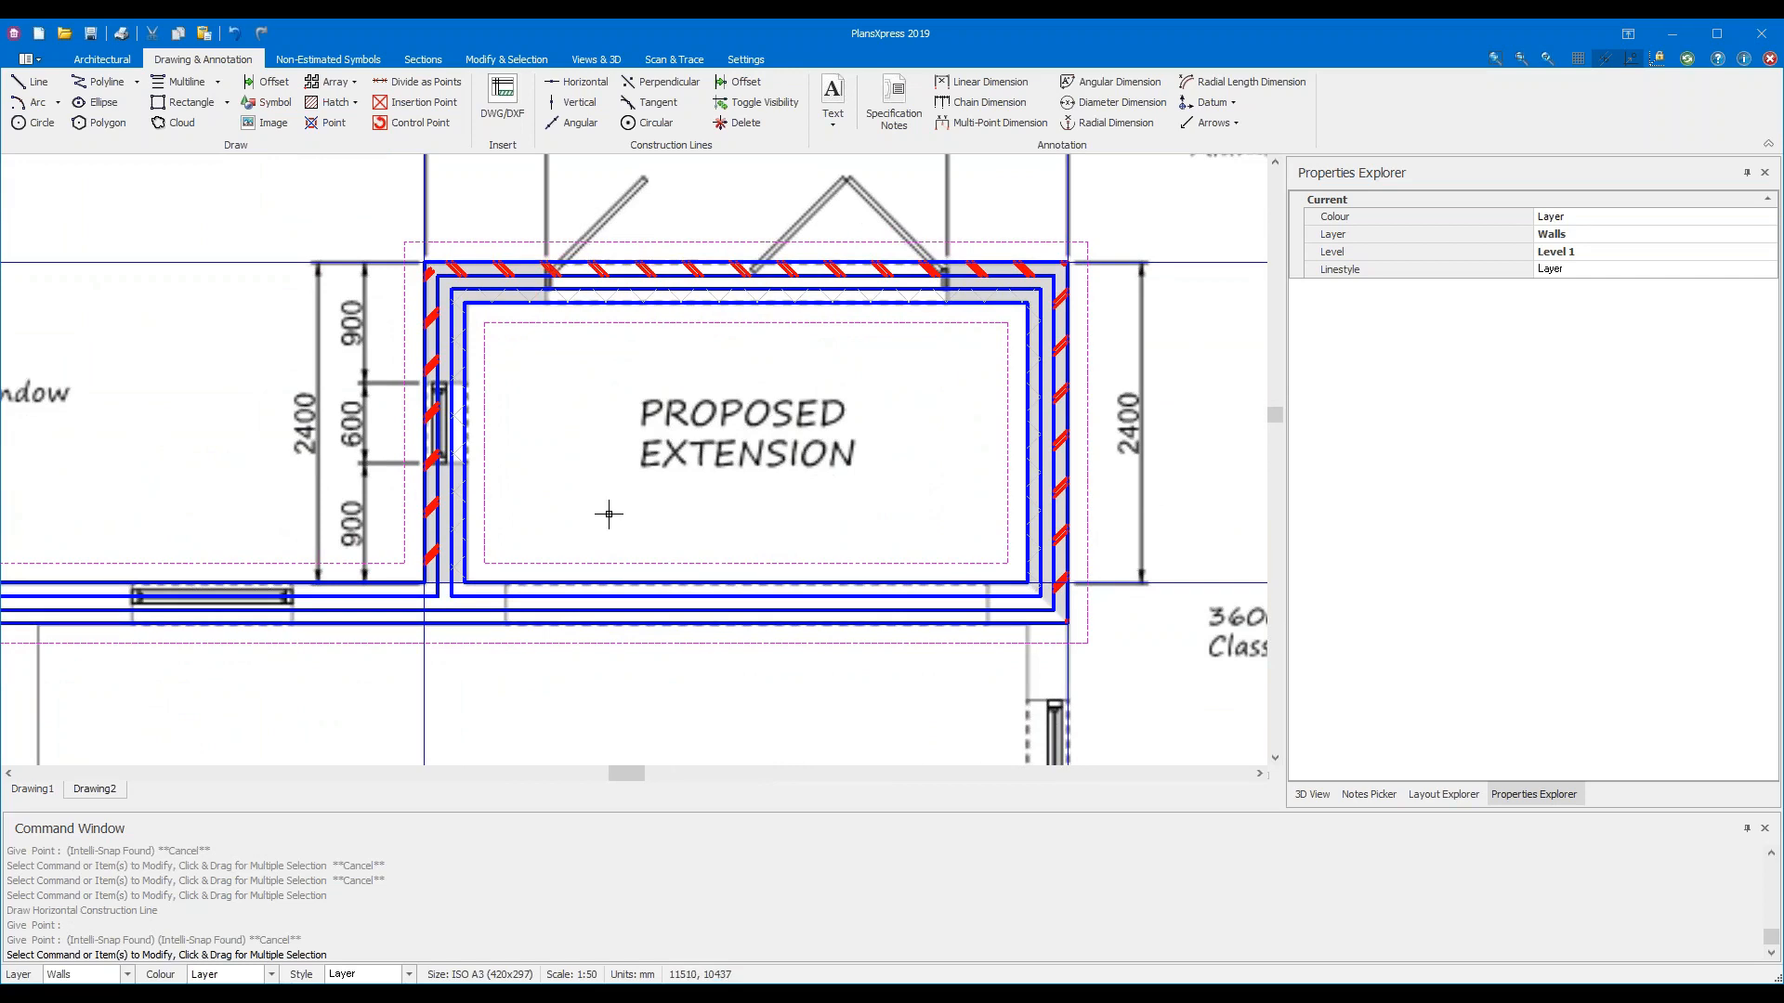
{"action": "left_click", "coordinate": [124, 64]}
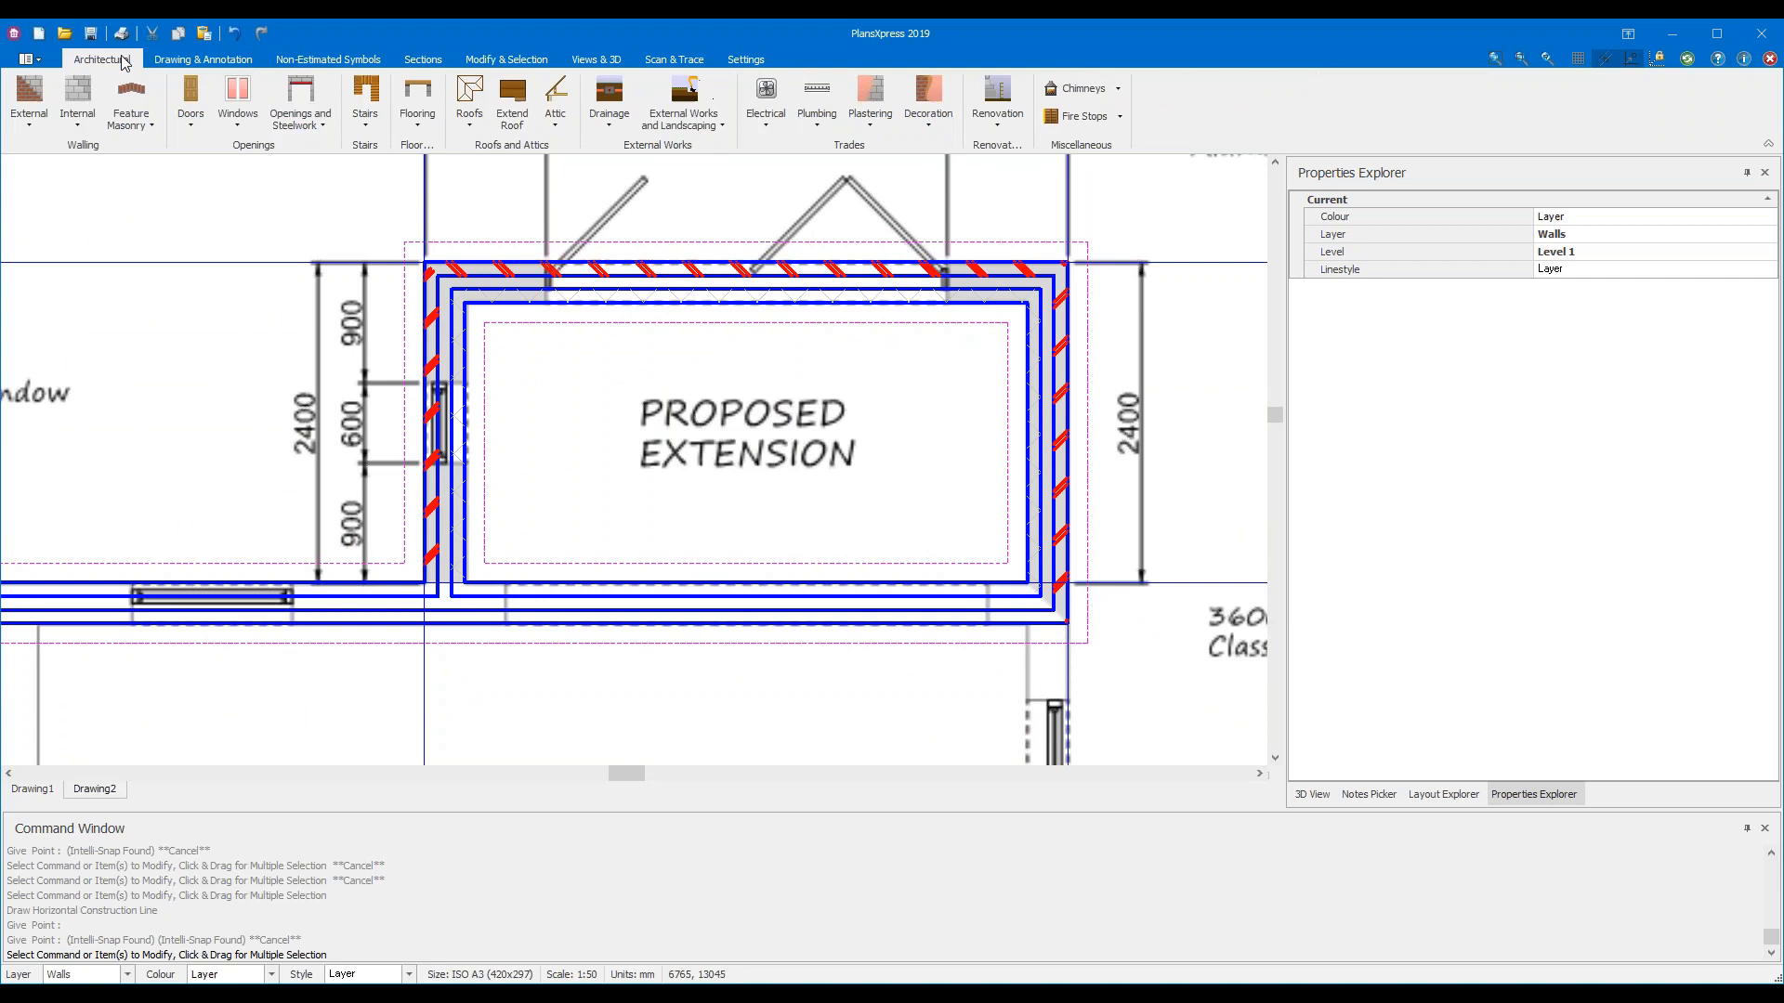
Browse the external walling options list, then move the Wall starters dialog aside
{"action": "left_click", "coordinate": [31, 125]}
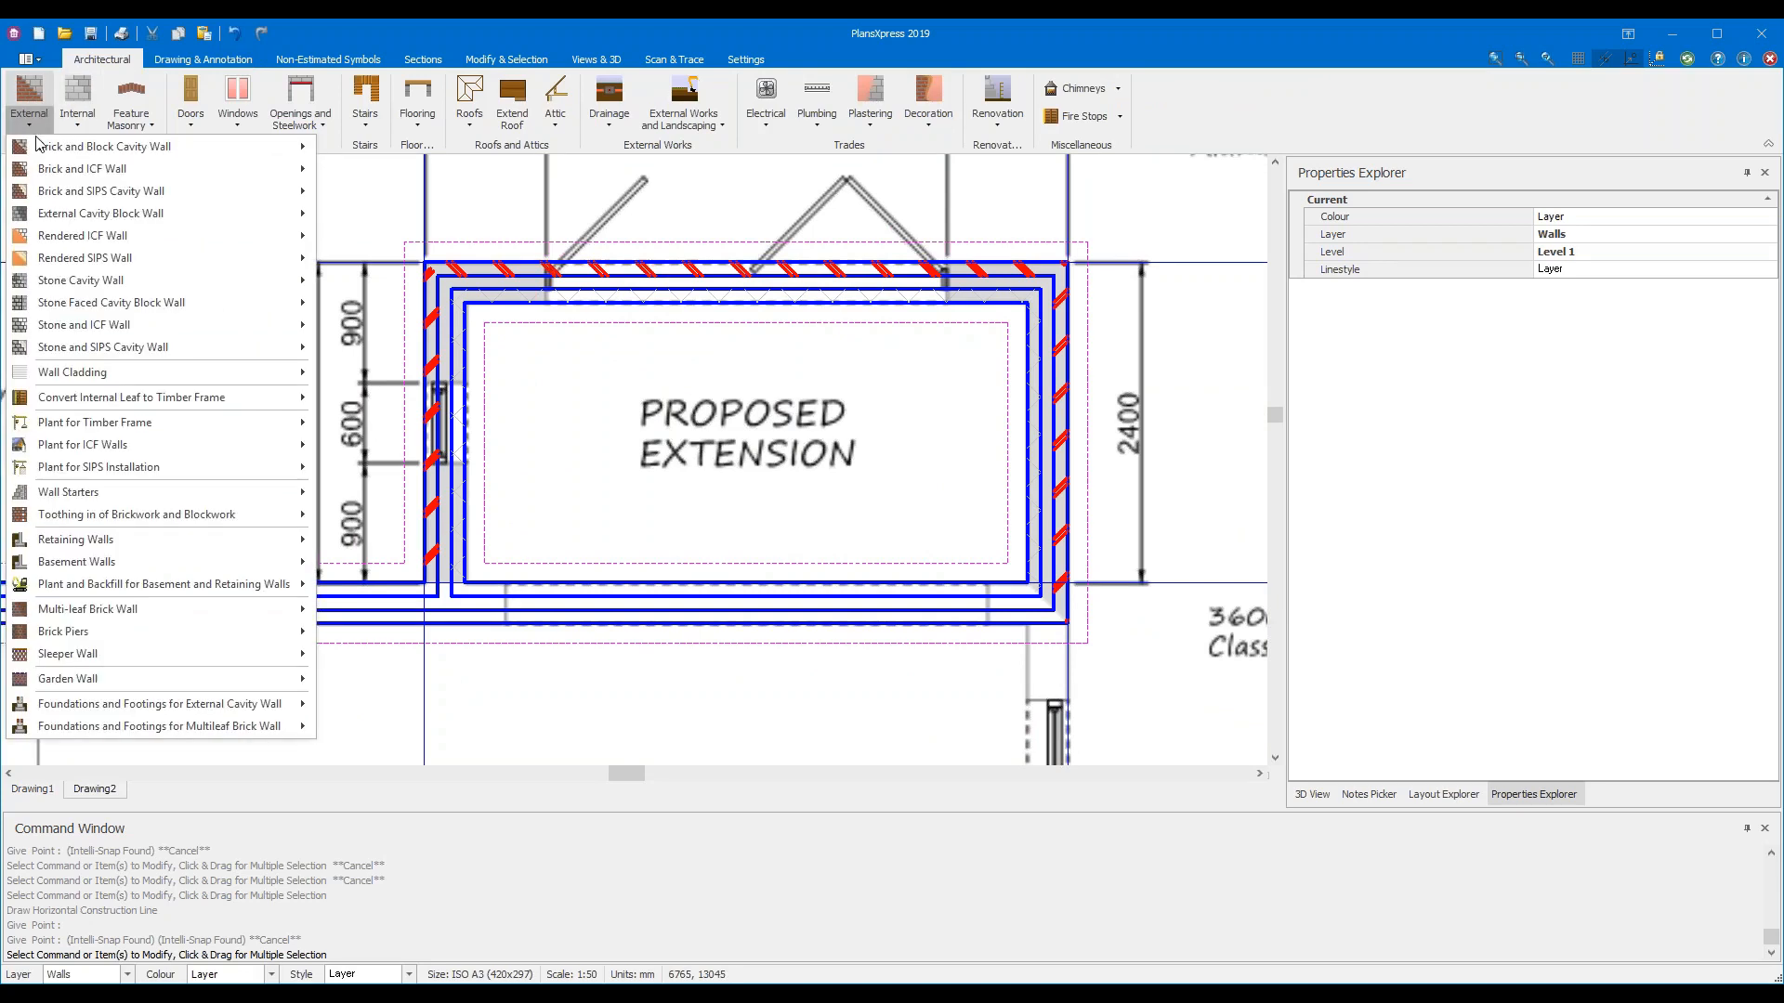
{"action": "mouse_move", "coordinate": [109, 493]}
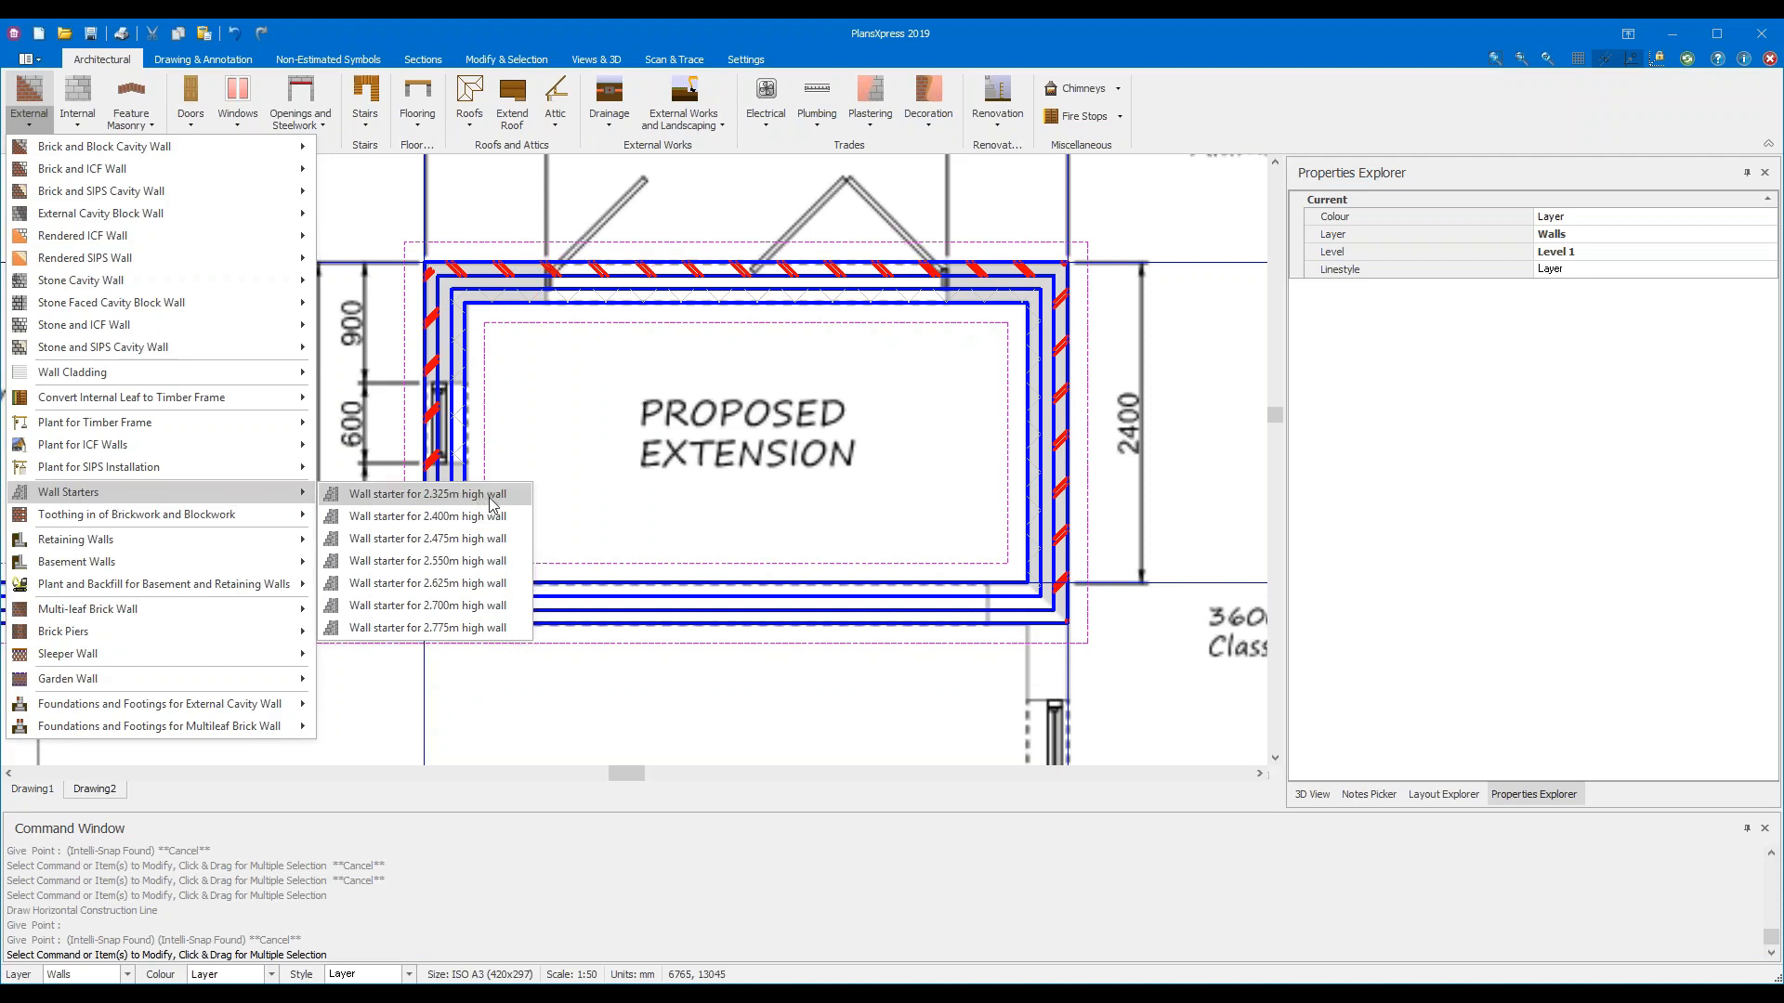
{"action": "key", "text": "Escape"}
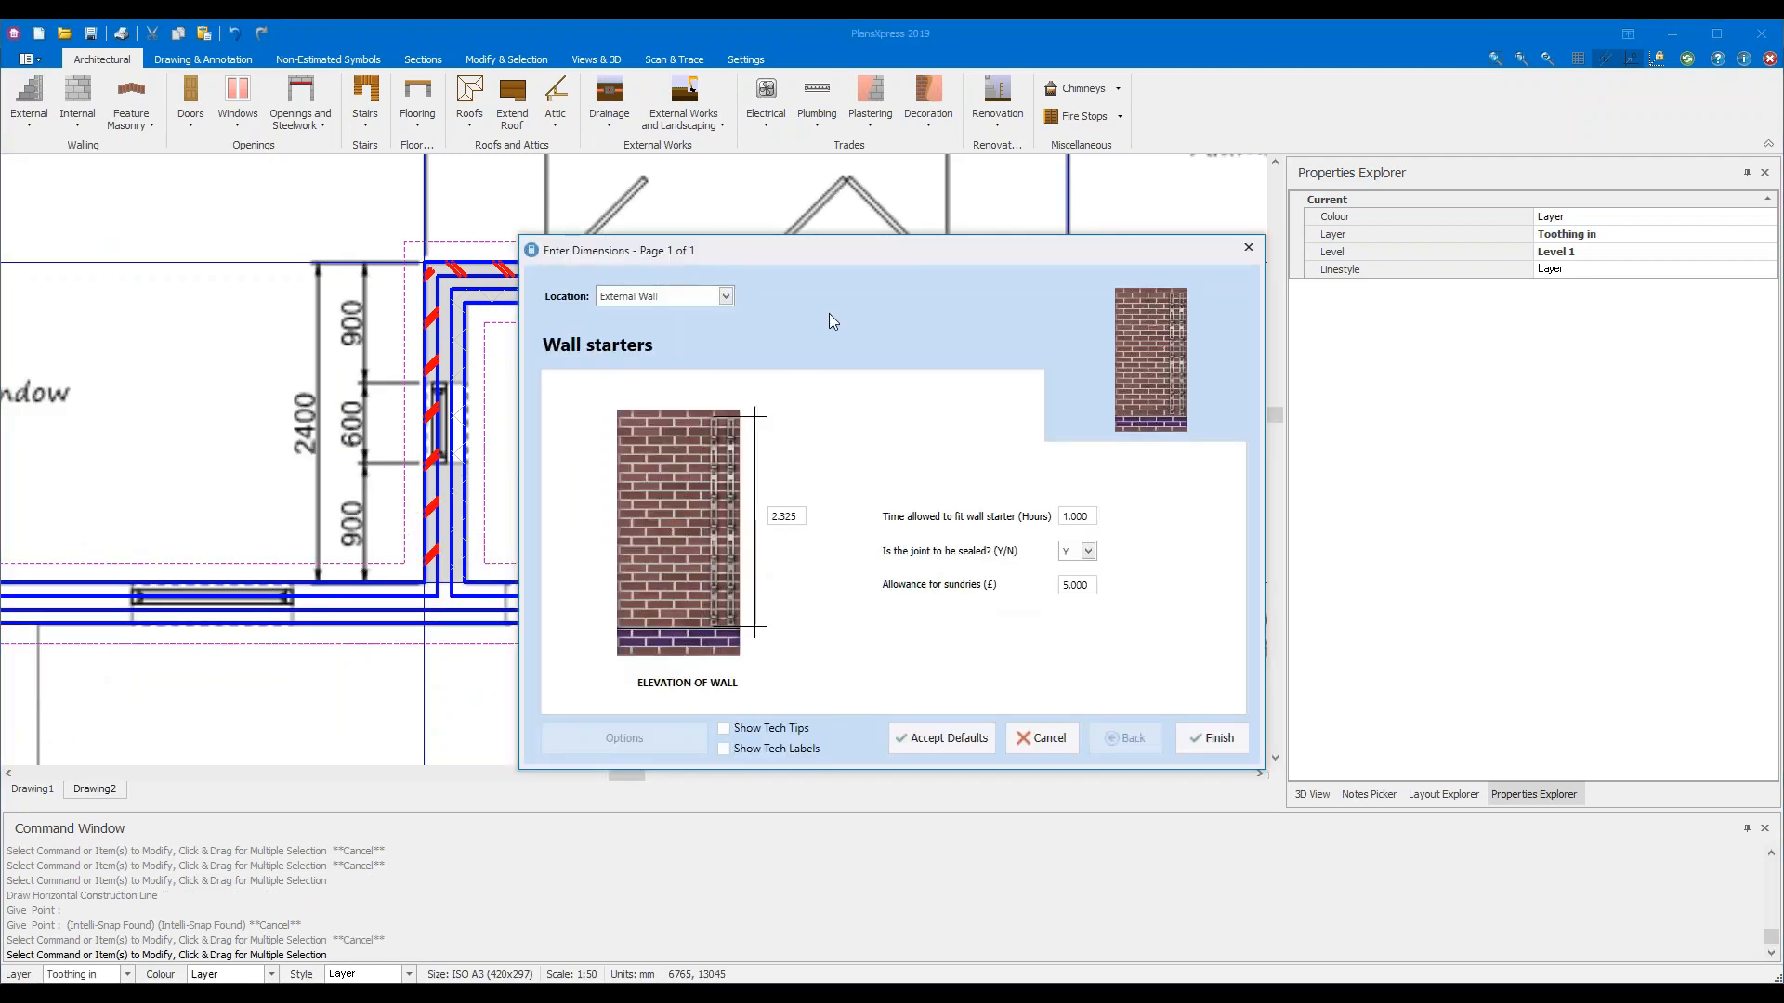
{"action": "left_click_drag", "start_coordinate": [967, 245], "coordinate": [872, 214]}
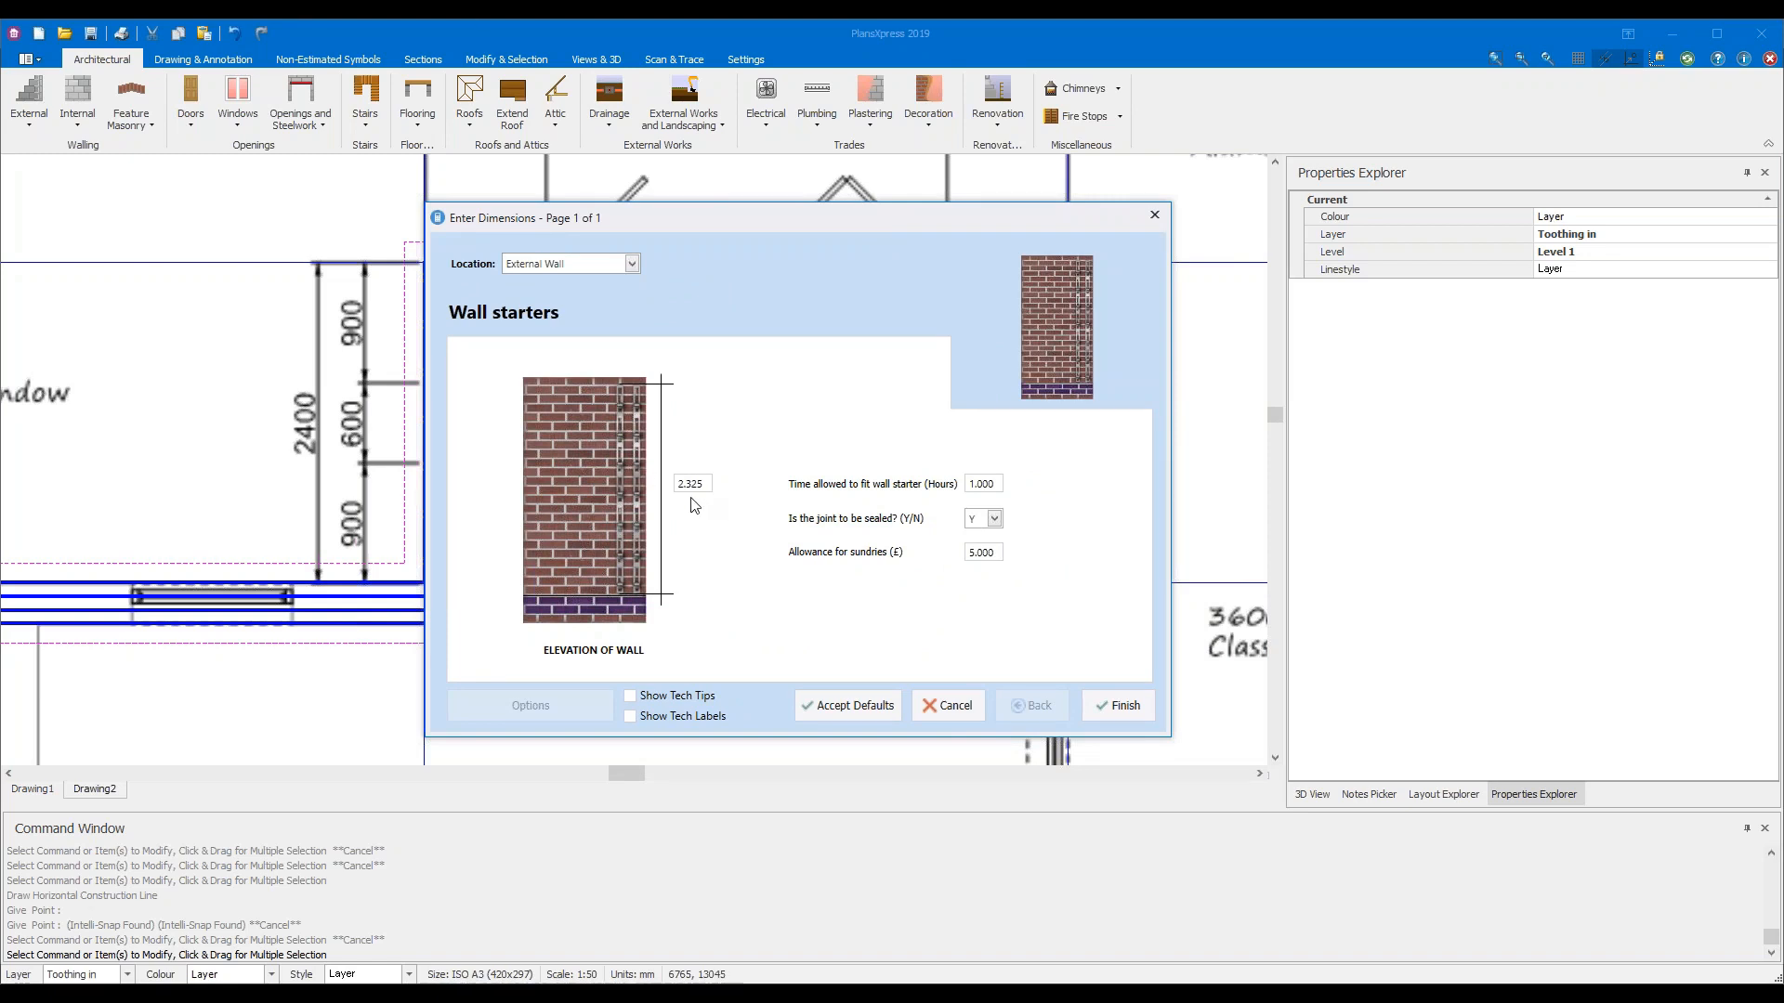
Turn on Show Tech Tips and set the wall starter fitting time to 0.5 hours
{"action": "left_click", "coordinate": [687, 698]}
{"action": "left_click", "coordinate": [983, 484]}
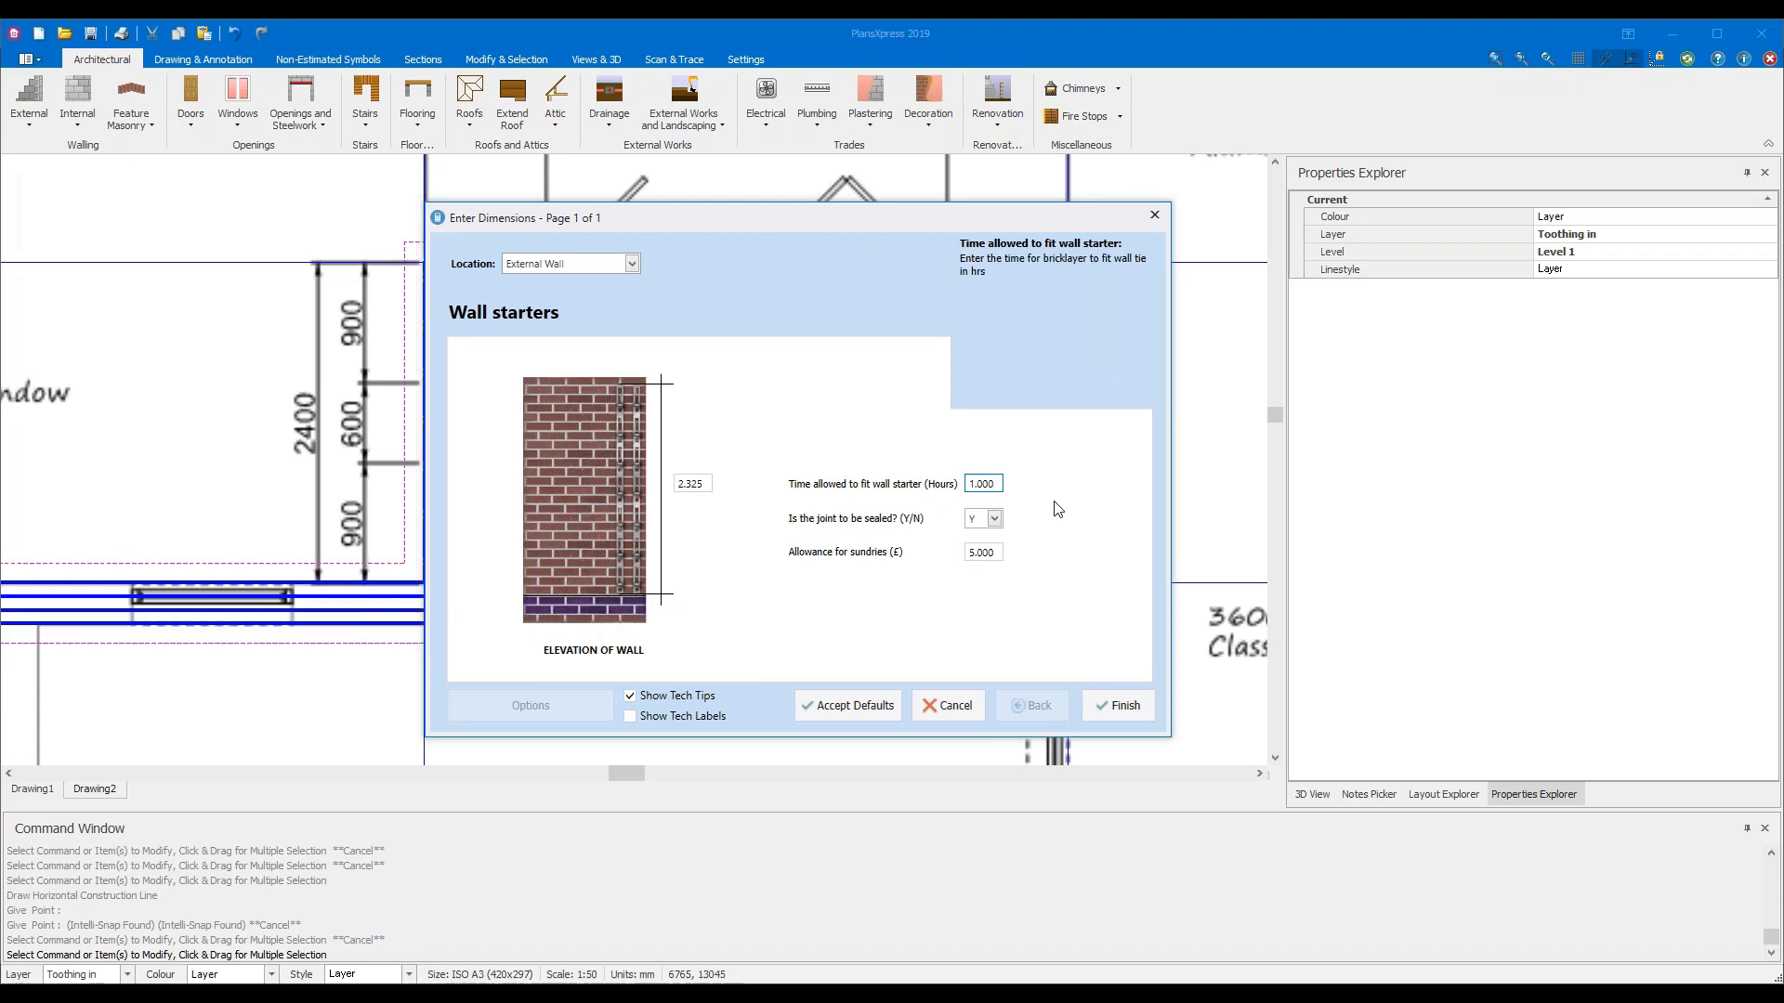
{"action": "key", "text": "BackSpace"}
{"action": "key", "text": "BackSpace"}
{"action": "key", "text": "BackSpace"}
{"action": "type", "text": "0.5"}
{"action": "key", "text": "BackSpace"}
{"action": "key", "text": "BackSpace"}
{"action": "key", "text": "BackSpace"}
{"action": "key", "text": "BackSpace"}
{"action": "key", "text": "BackSpace"}
{"action": "type", "text": "0.5"}
{"action": "left_click", "coordinate": [999, 557]}
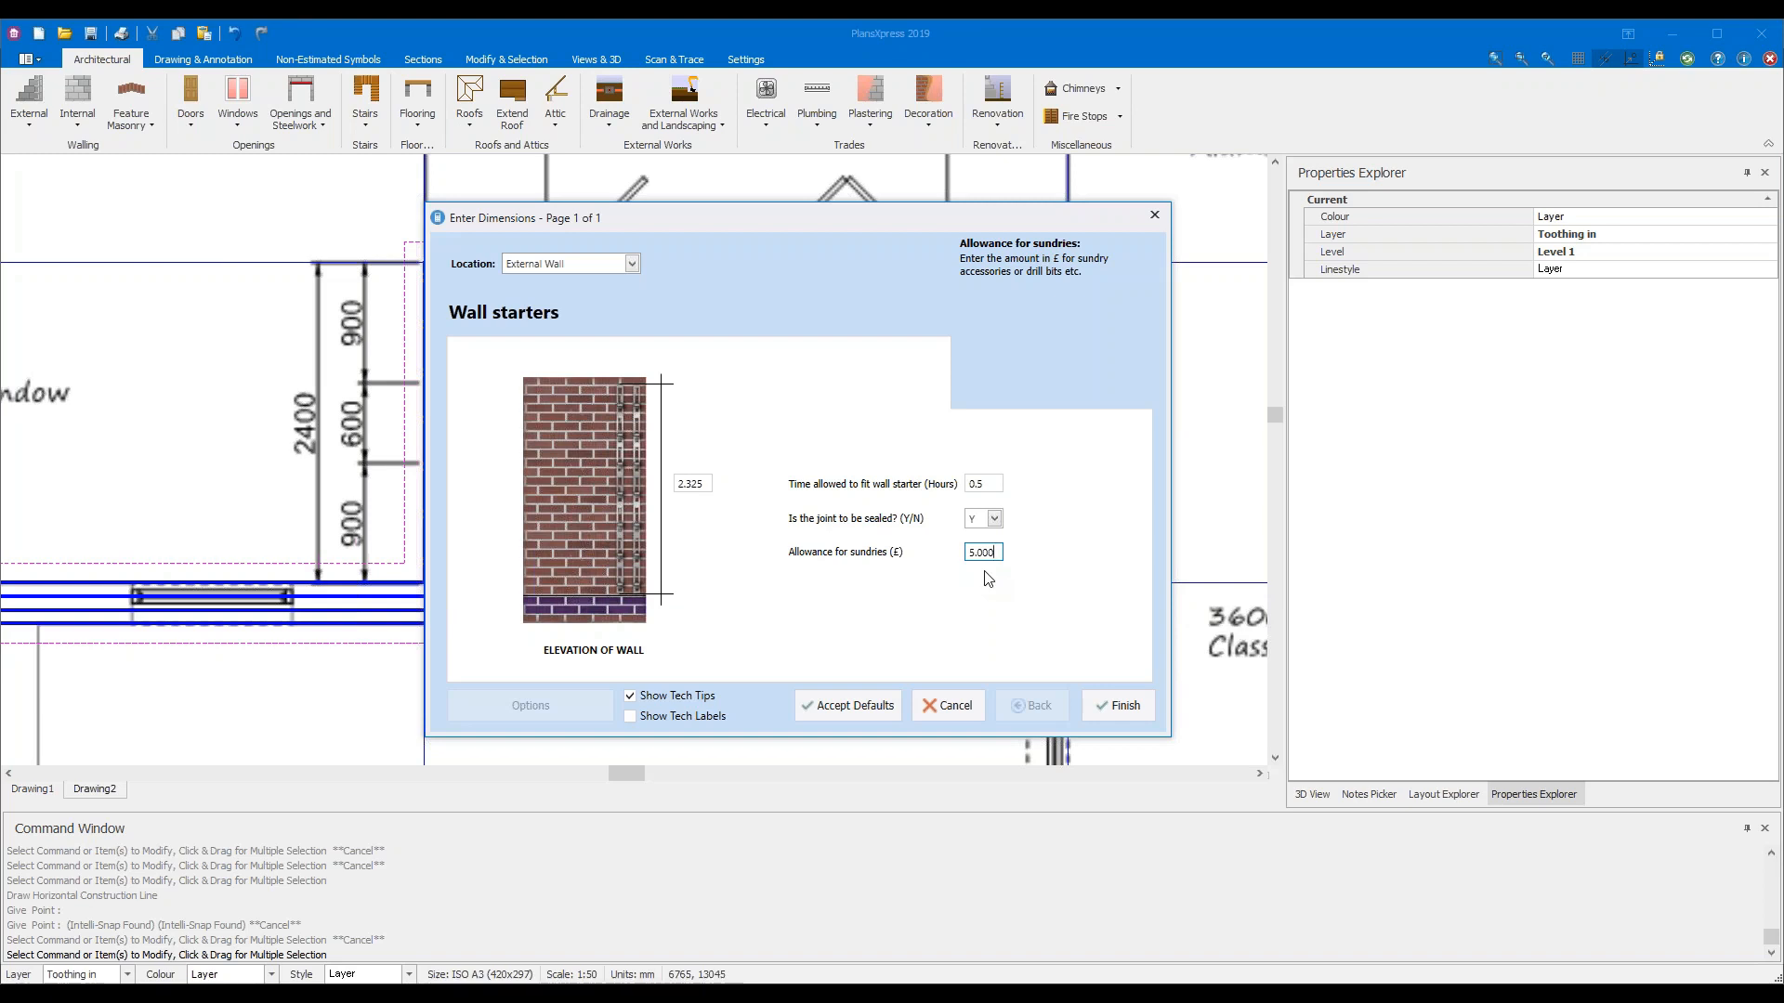
Insert the wall starter at the left wall's outer junction, rotated along the existing wall
{"action": "left_click", "coordinate": [1107, 706]}
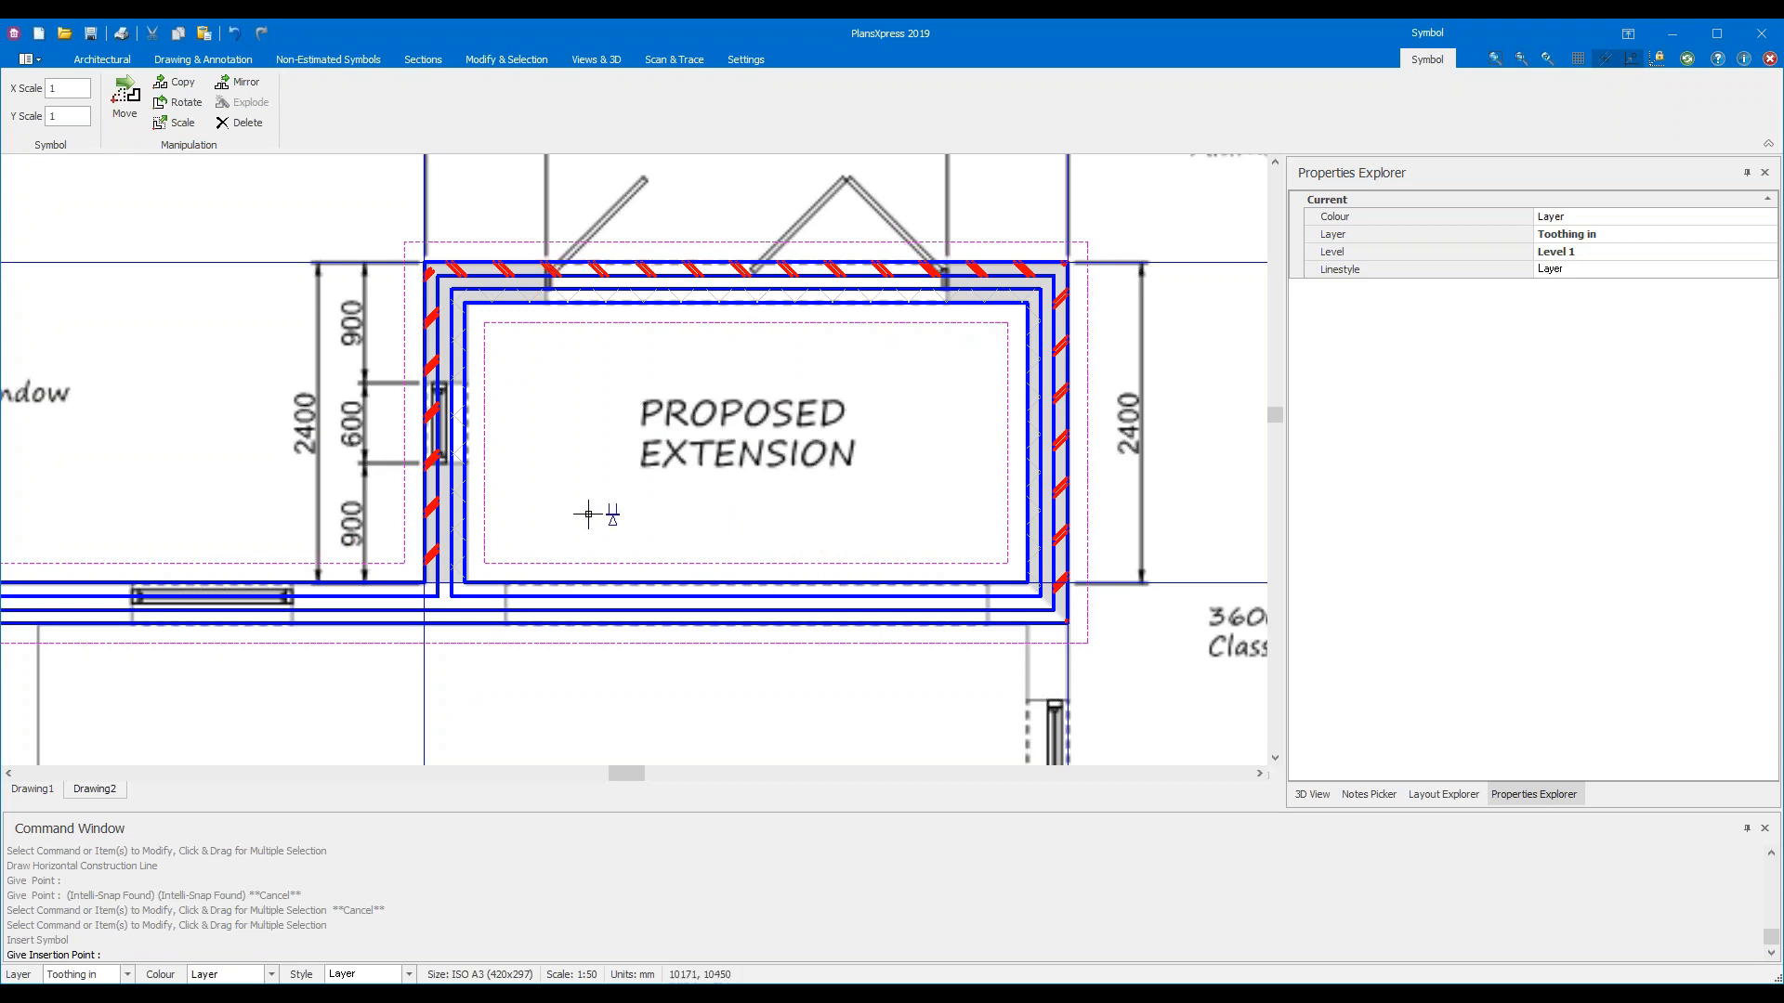
{"action": "scroll", "coordinate": [569, 514], "scroll_direction": "up", "scroll_amount": 4}
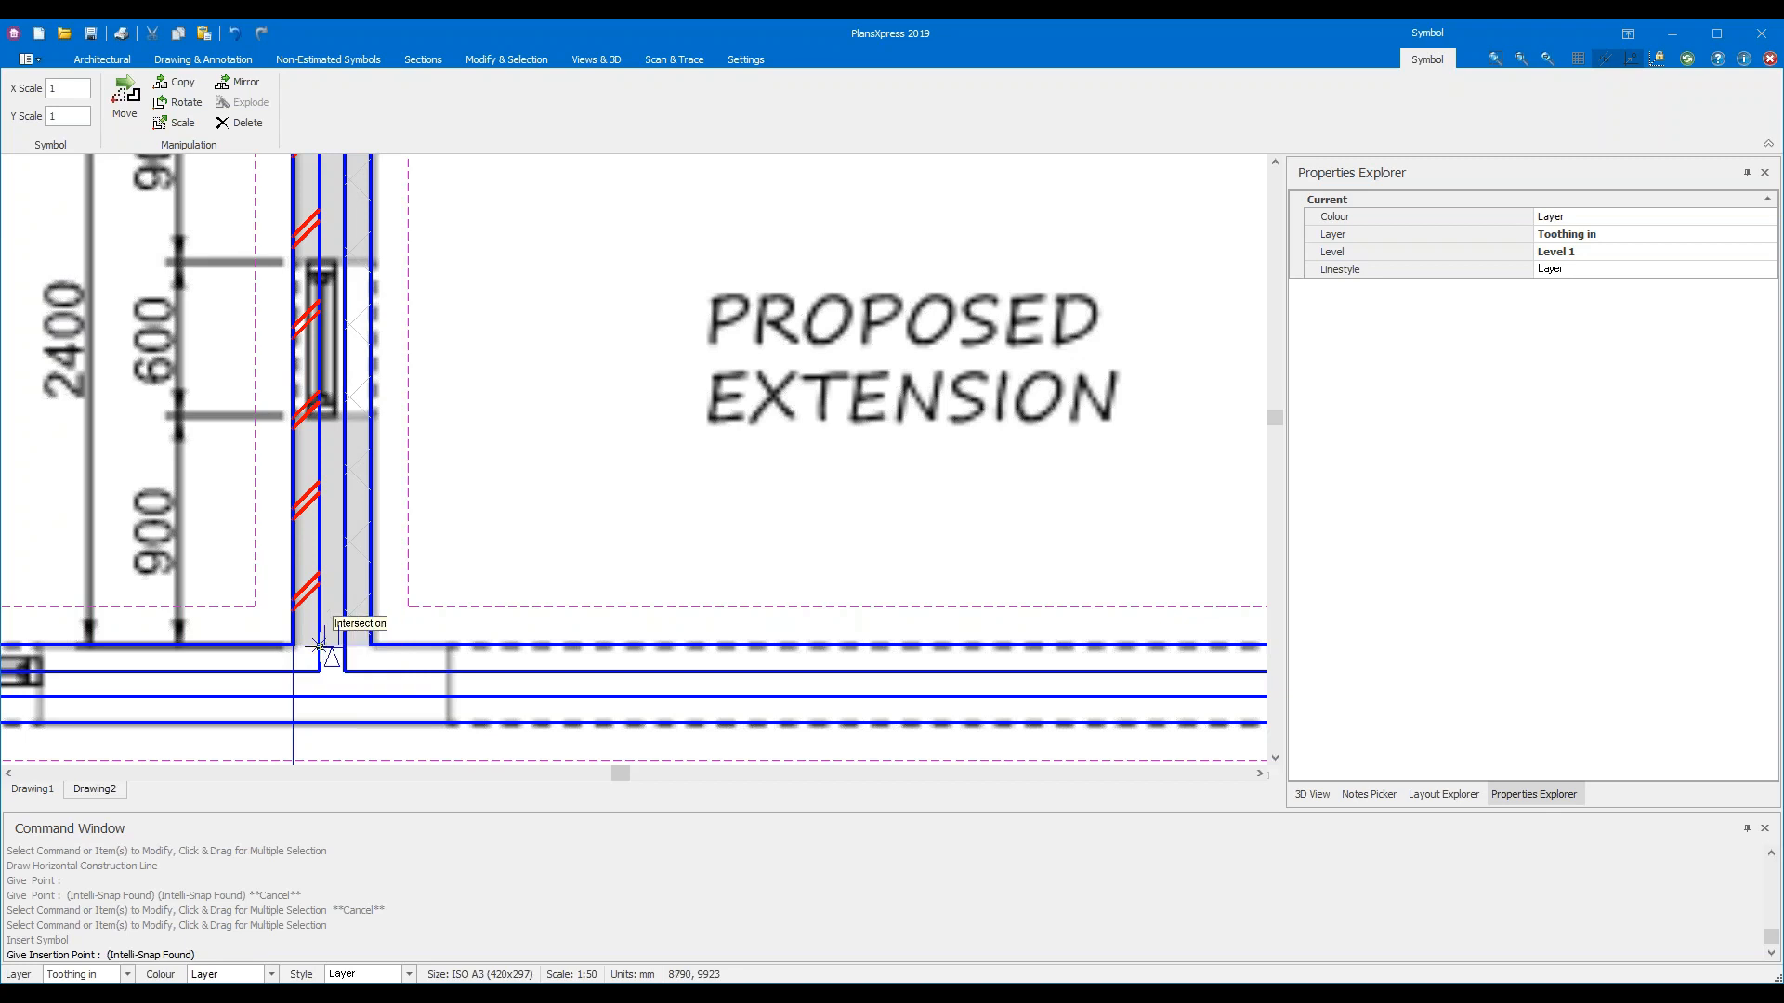
{"action": "scroll", "coordinate": [320, 644], "scroll_direction": "up", "scroll_amount": 3}
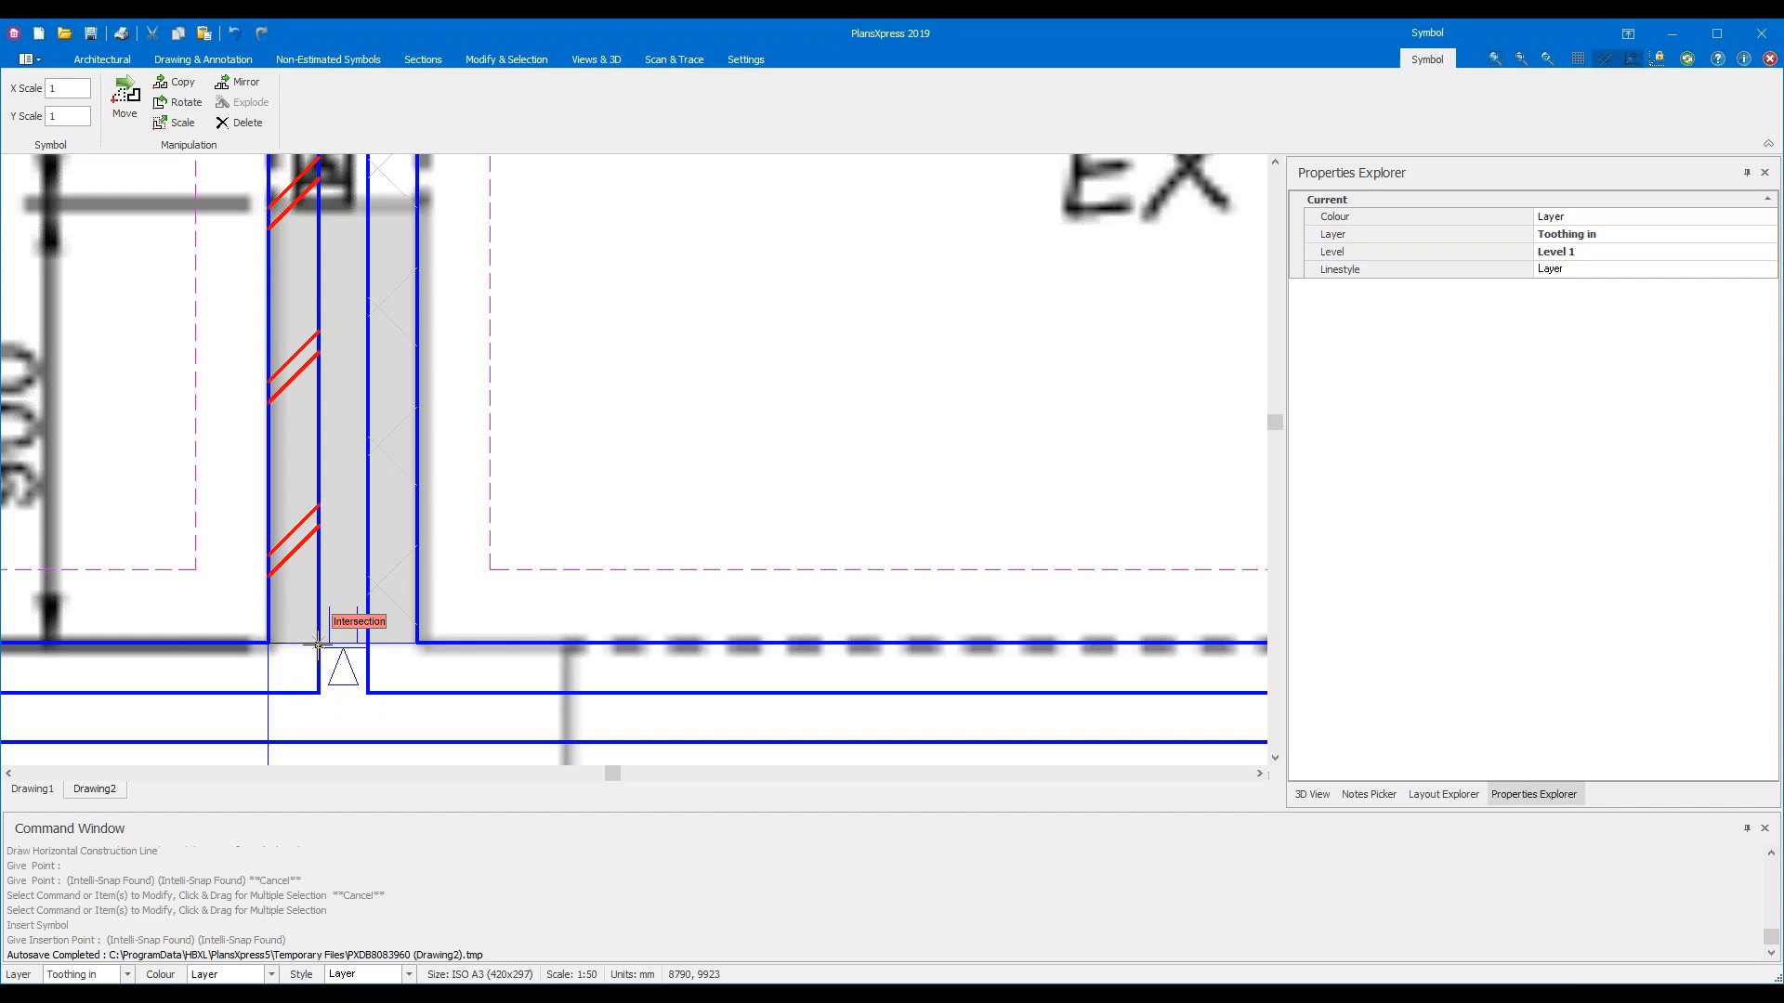
{"action": "left_click", "coordinate": [318, 644]}
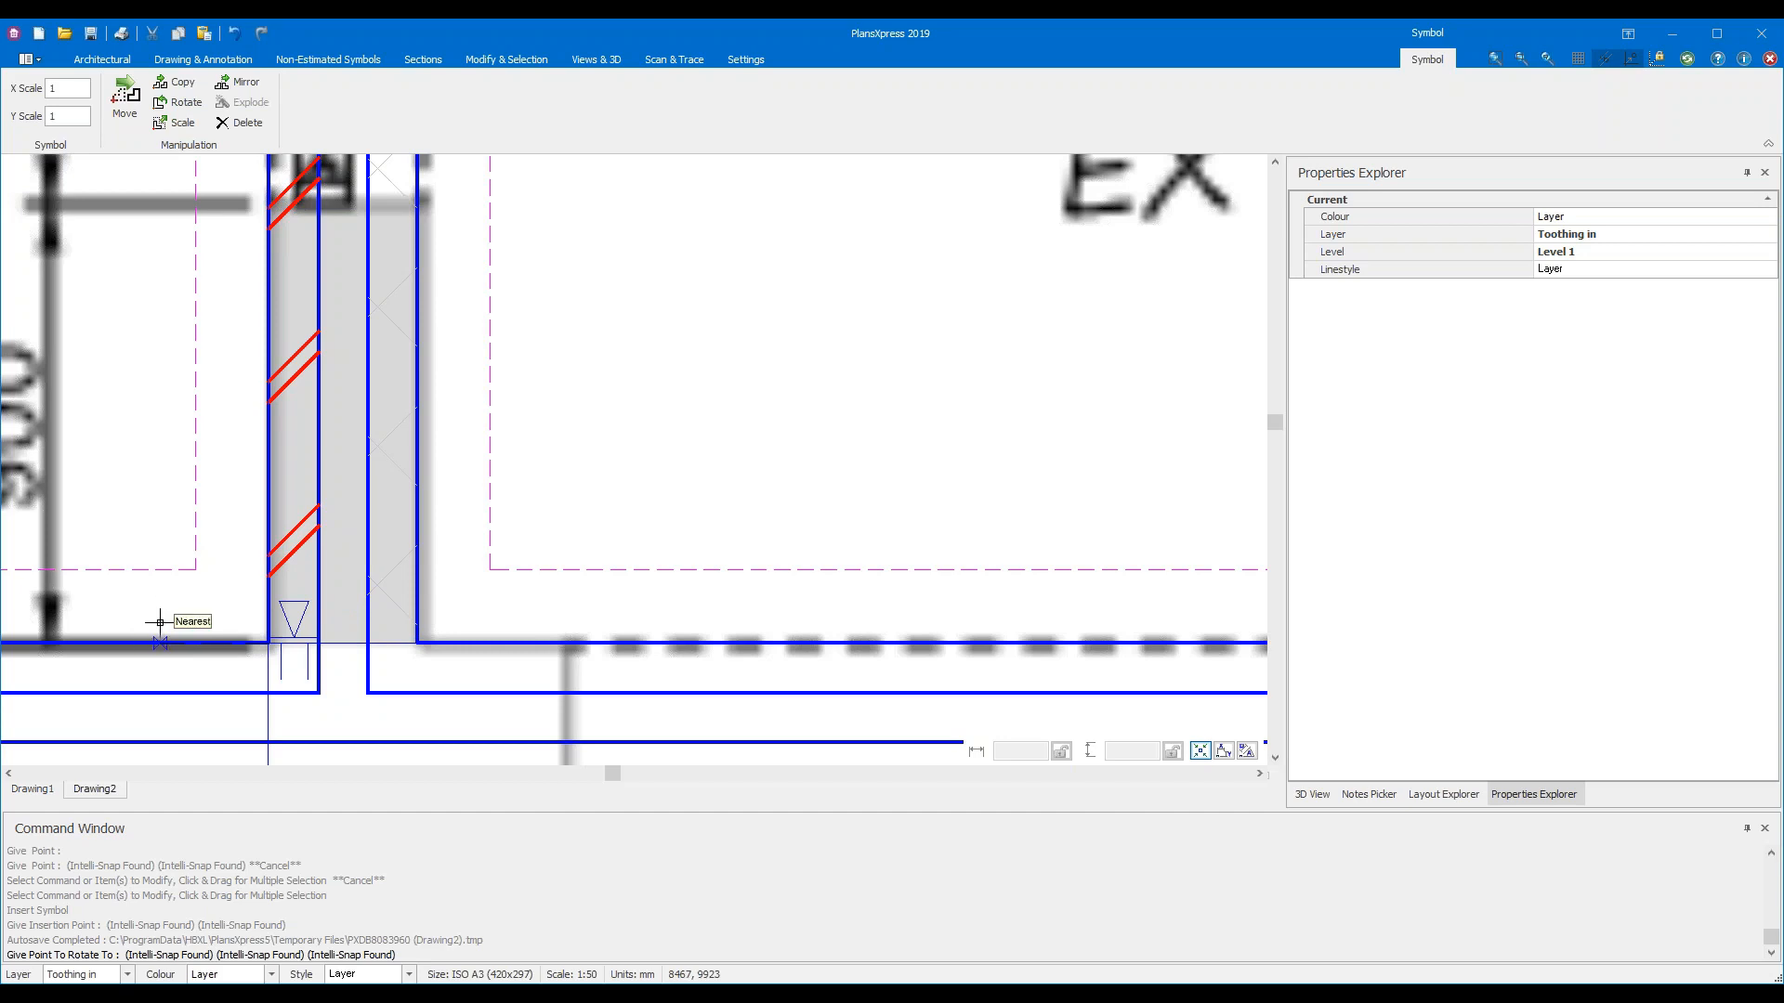
{"action": "left_click", "coordinate": [160, 622]}
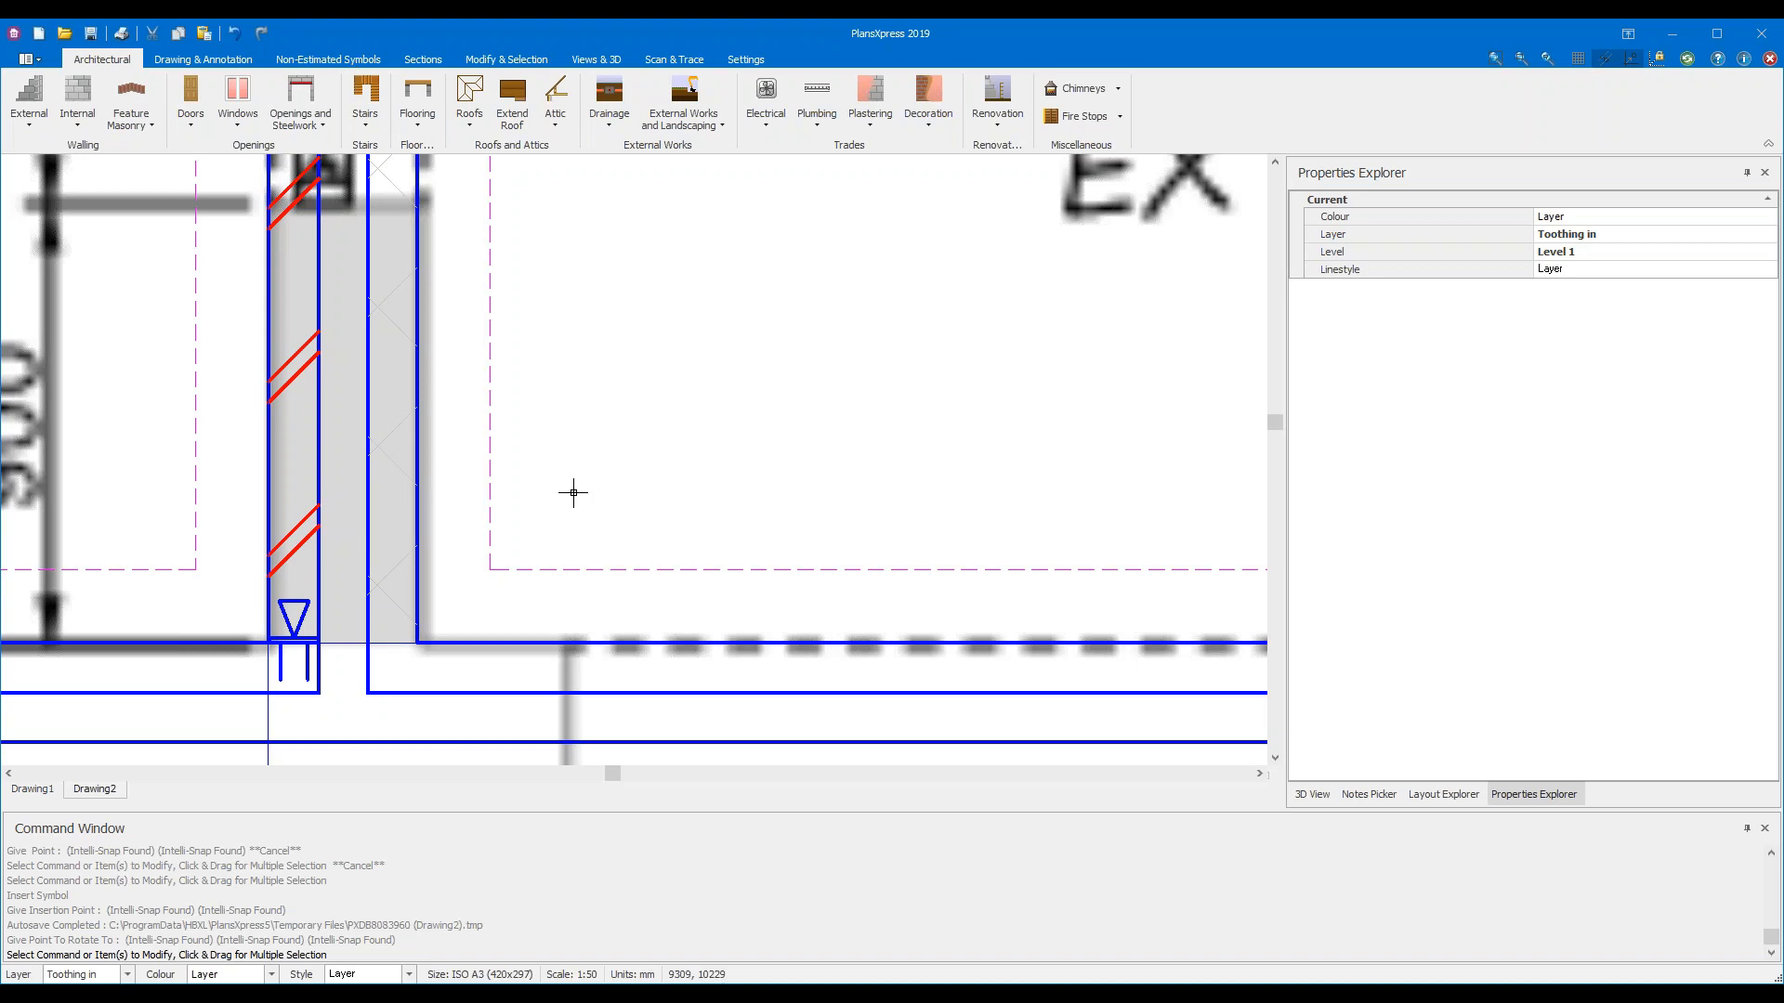
{"action": "key", "text": "Escape"}
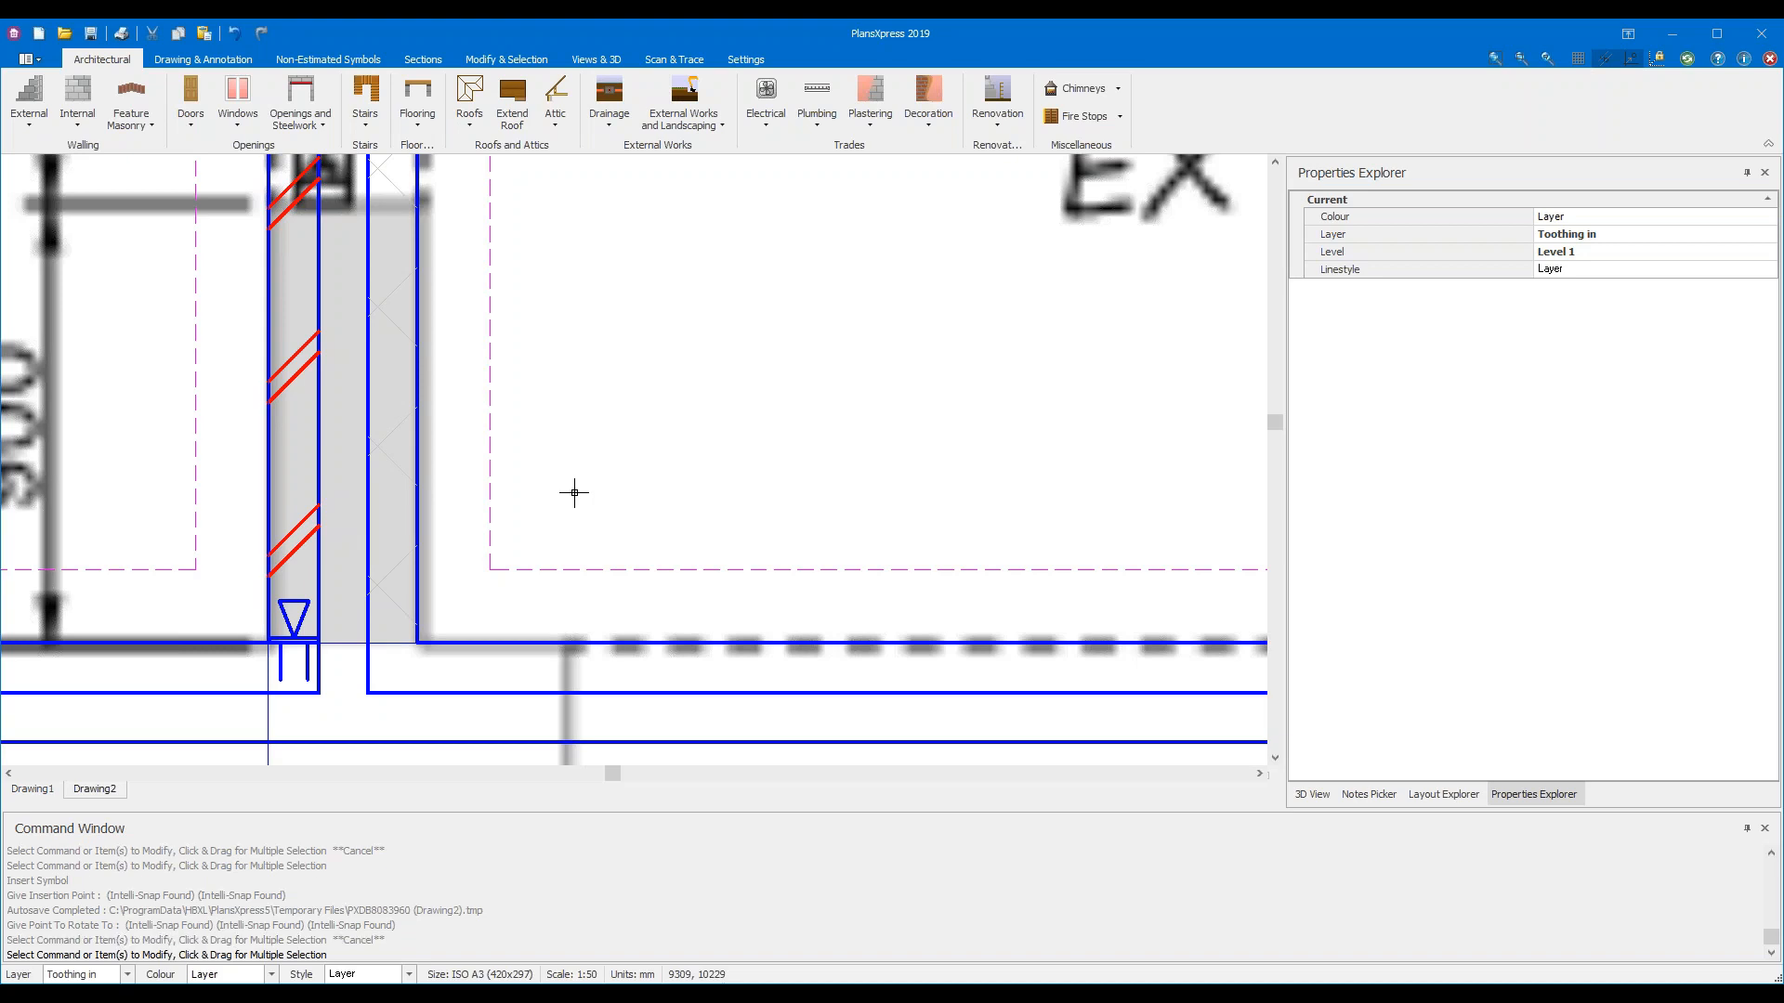
Repeat Insert Symbol and place a wall starter at the inner junction, aligned with the existing wall
{"action": "key", "text": "Return"}
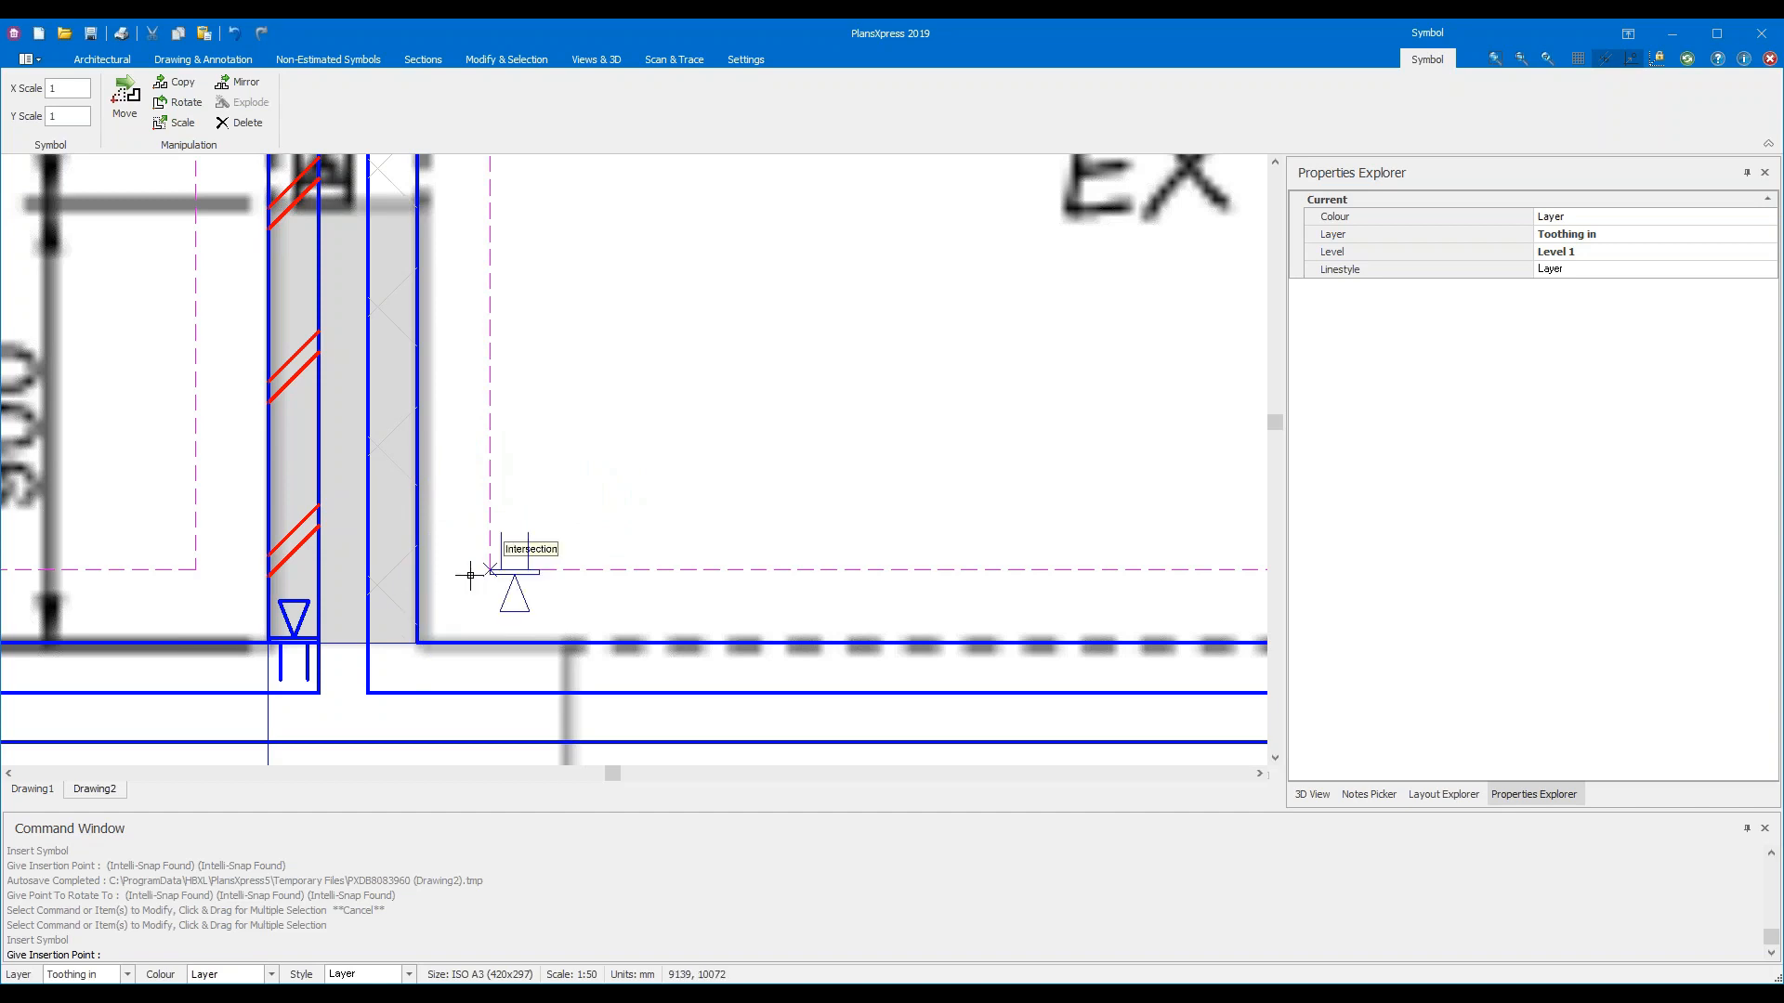
{"action": "left_click", "coordinate": [427, 639]}
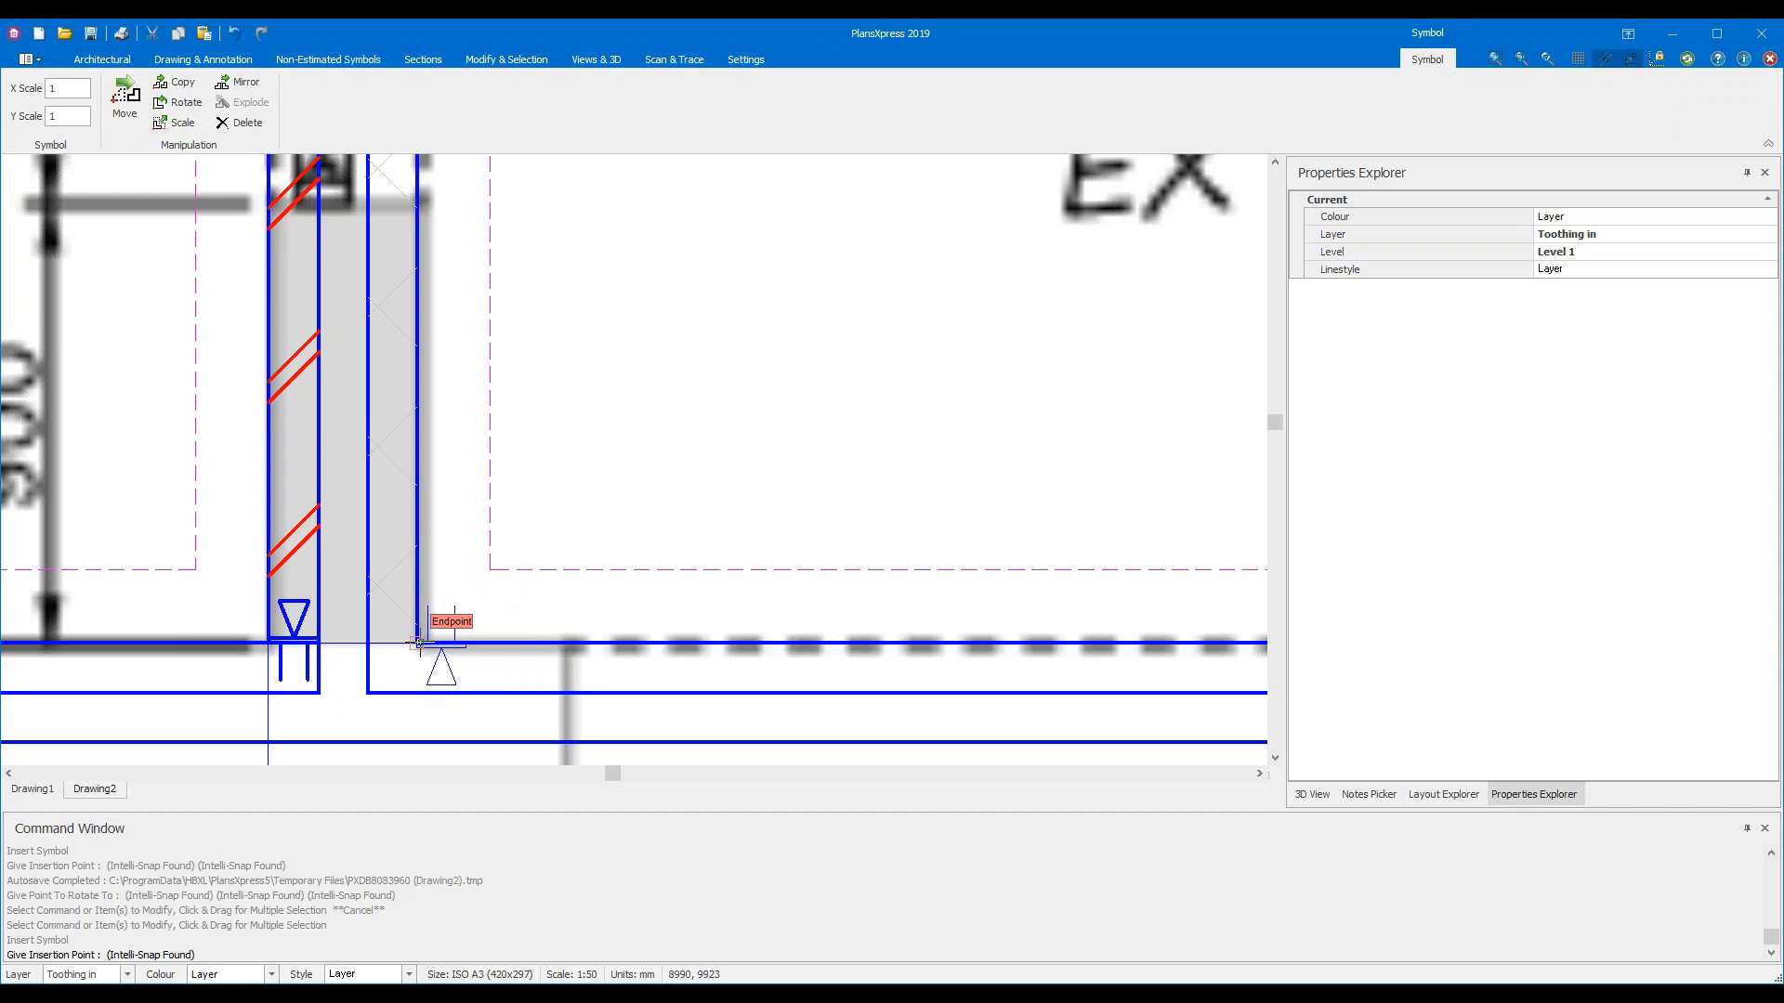
{"action": "left_click", "coordinate": [418, 642]}
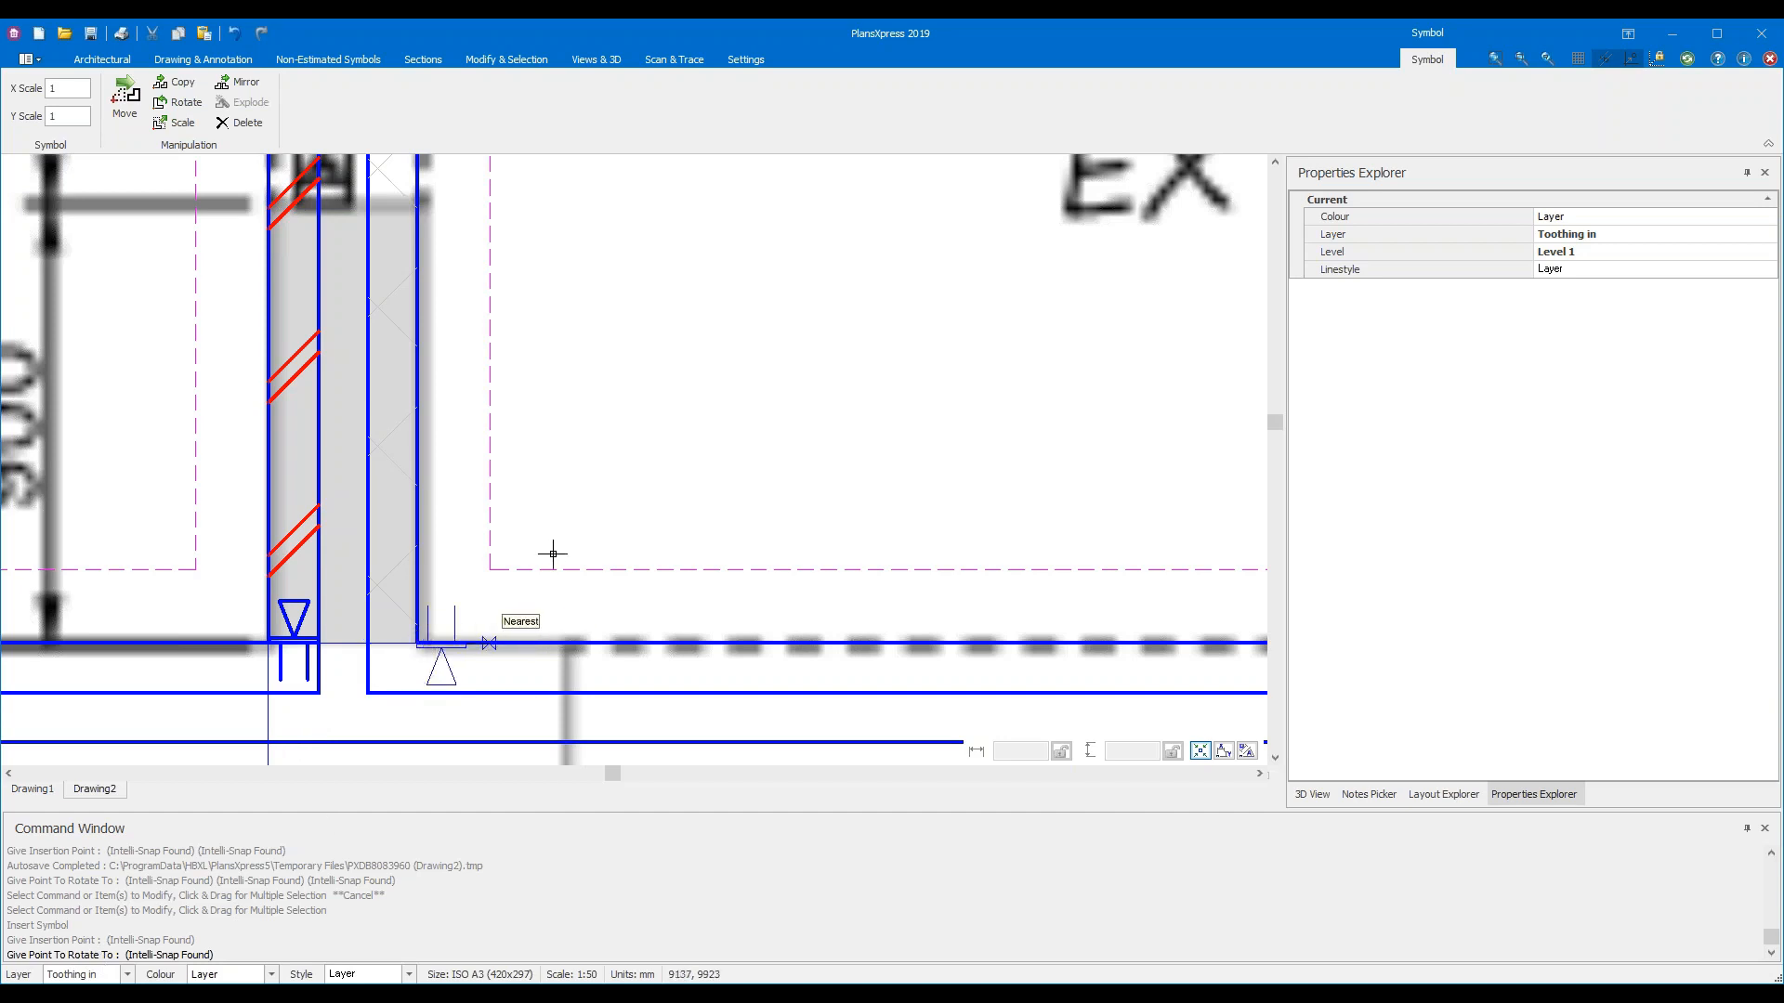
{"action": "left_click", "coordinate": [150, 629]}
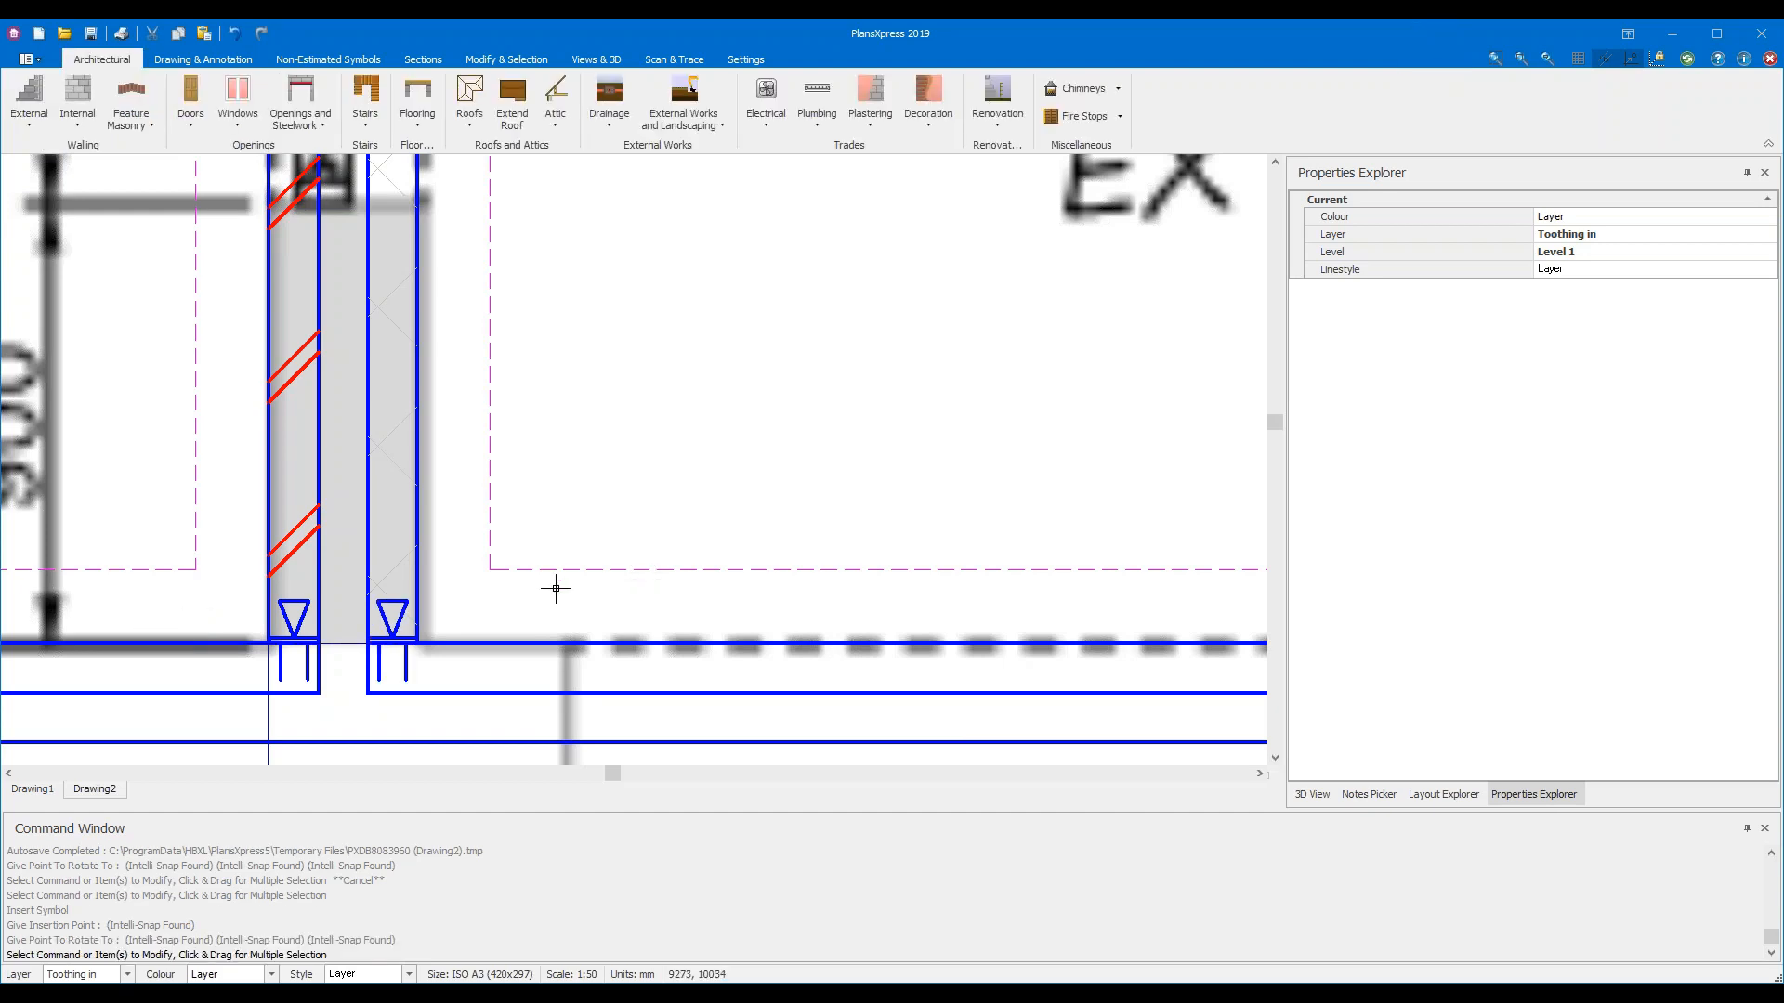
{"action": "scroll", "coordinate": [555, 599], "scroll_direction": "down", "scroll_amount": 3}
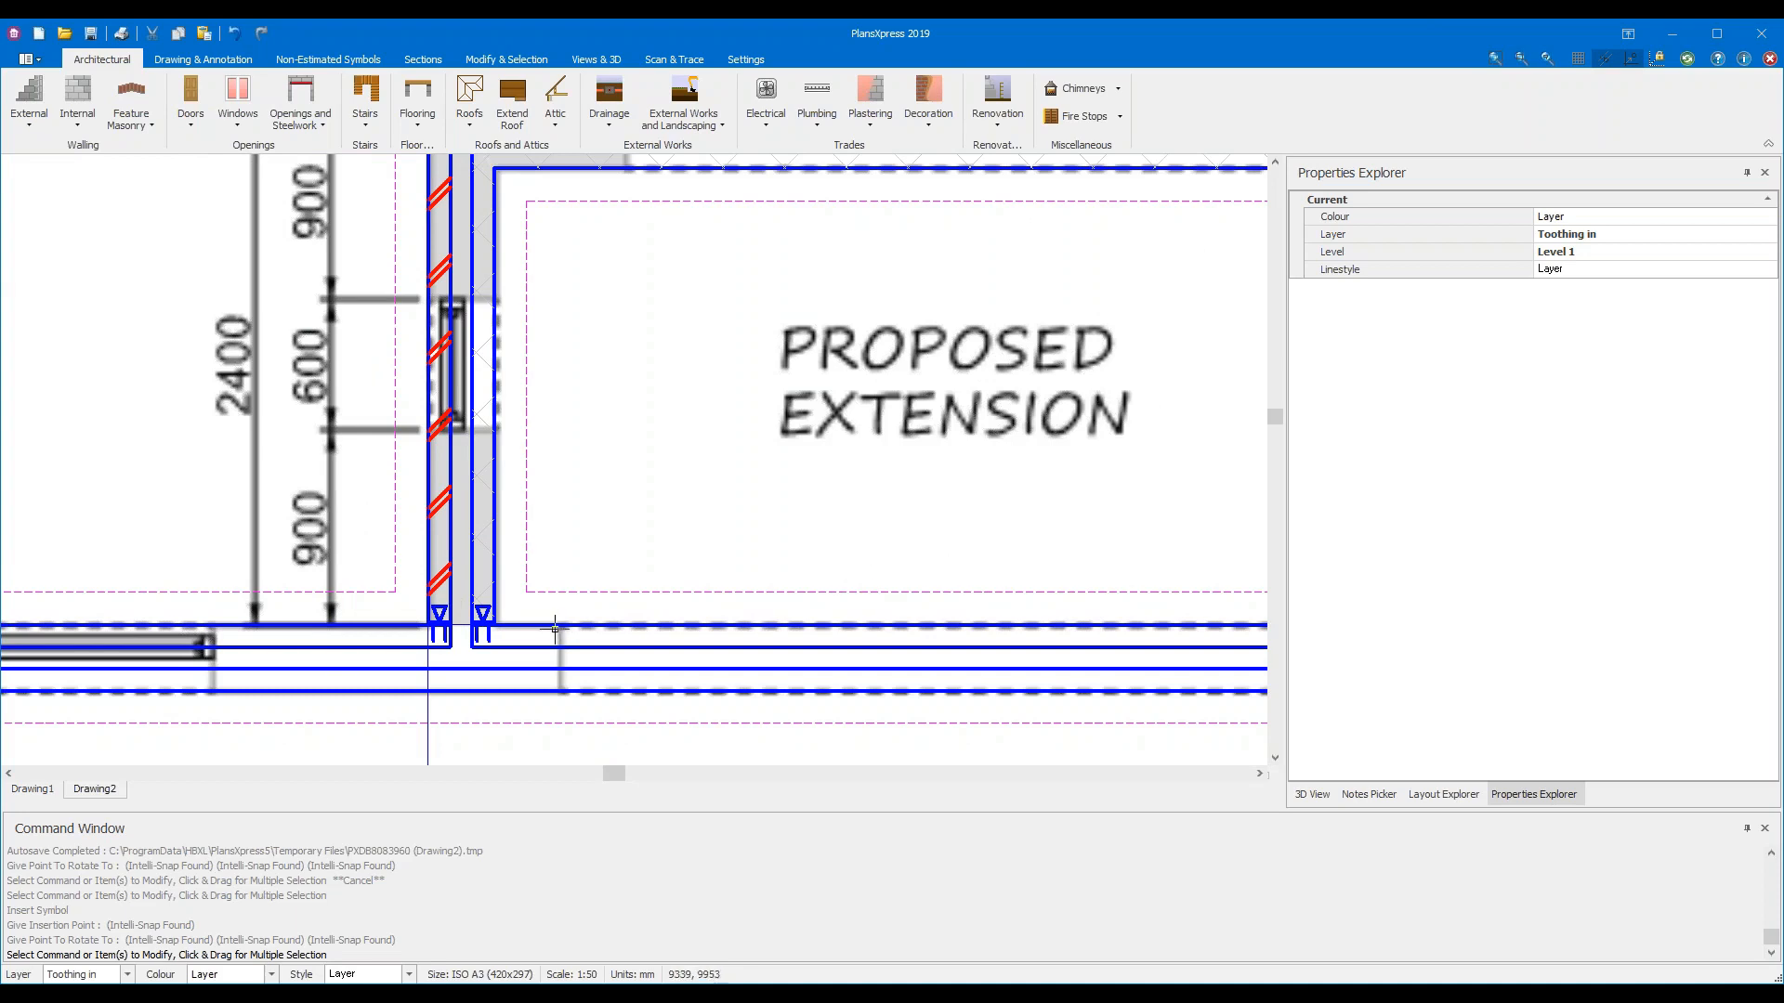
Place a wall starter symbol at the right wall's inner junction, aligned with the existing wall
{"action": "mouse_move", "coordinate": [1078, 557]}
{"action": "middle_mouse_down"}
{"action": "mouse_move", "coordinate": [717, 531]}
{"action": "mouse_move", "coordinate": [752, 530]}
{"action": "mouse_move", "coordinate": [732, 531]}
{"action": "middle_mouse_up"}
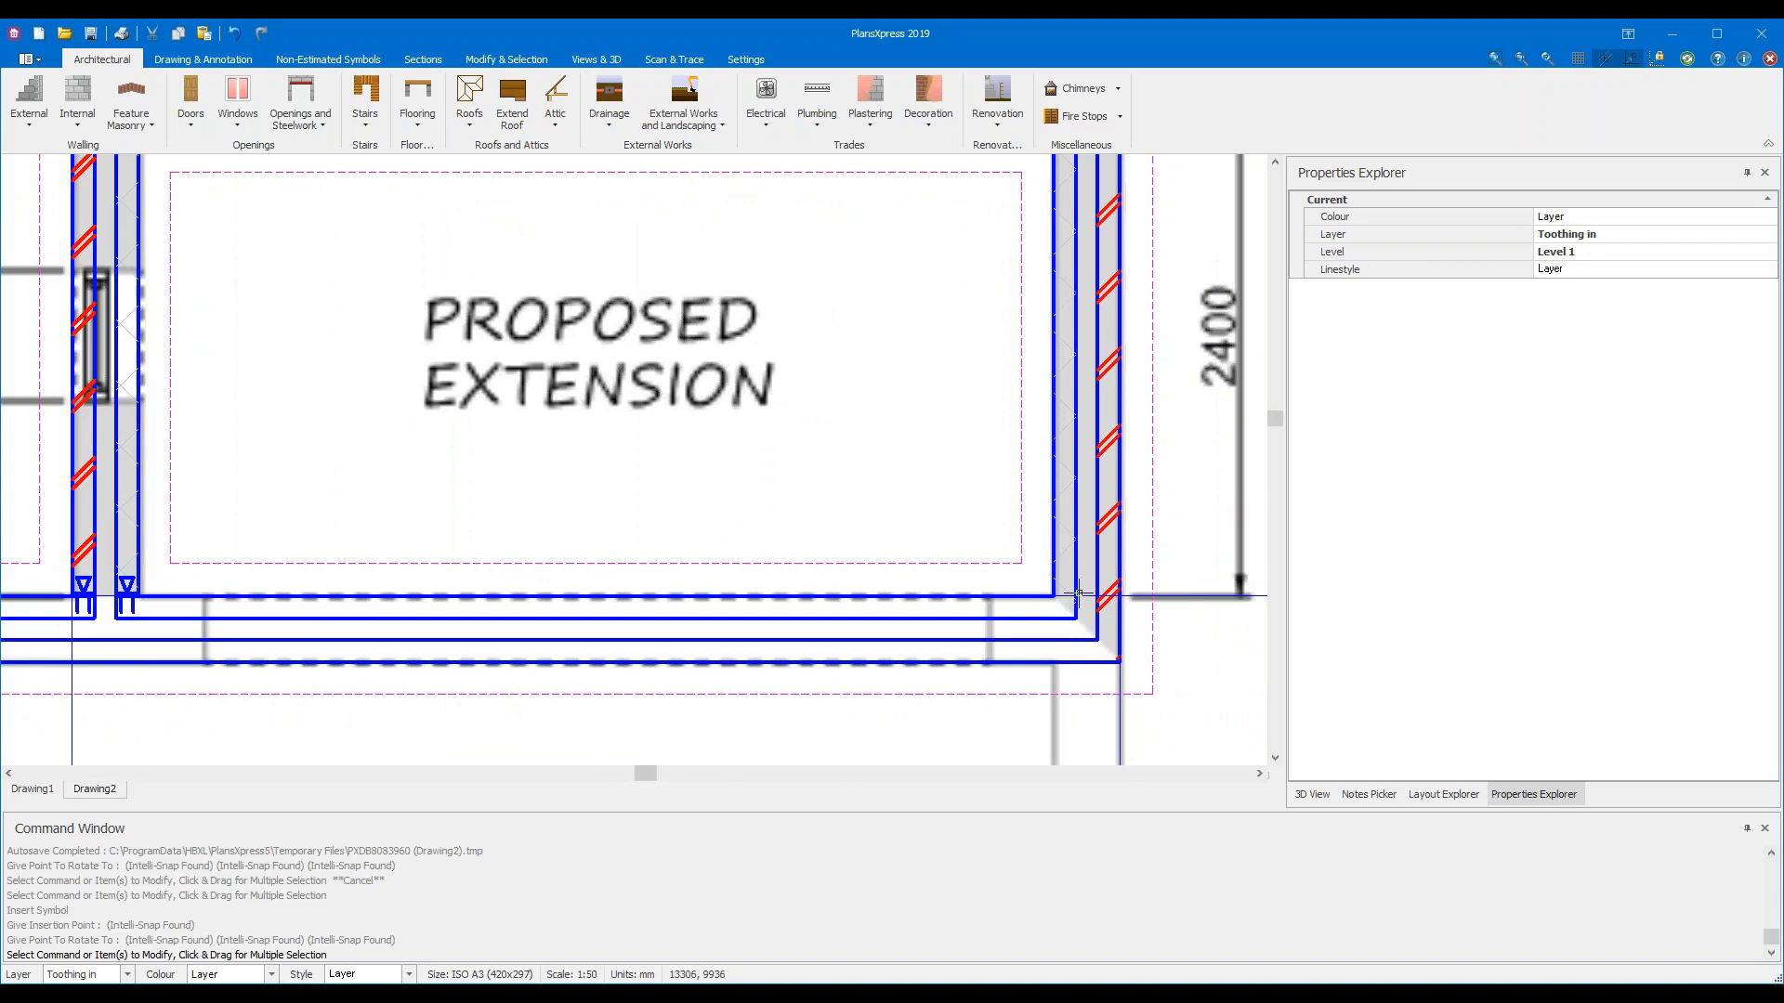
{"action": "mouse_move", "coordinate": [1077, 592]}
{"action": "scroll", "coordinate": [1077, 592], "scroll_direction": "up", "scroll_amount": 6}
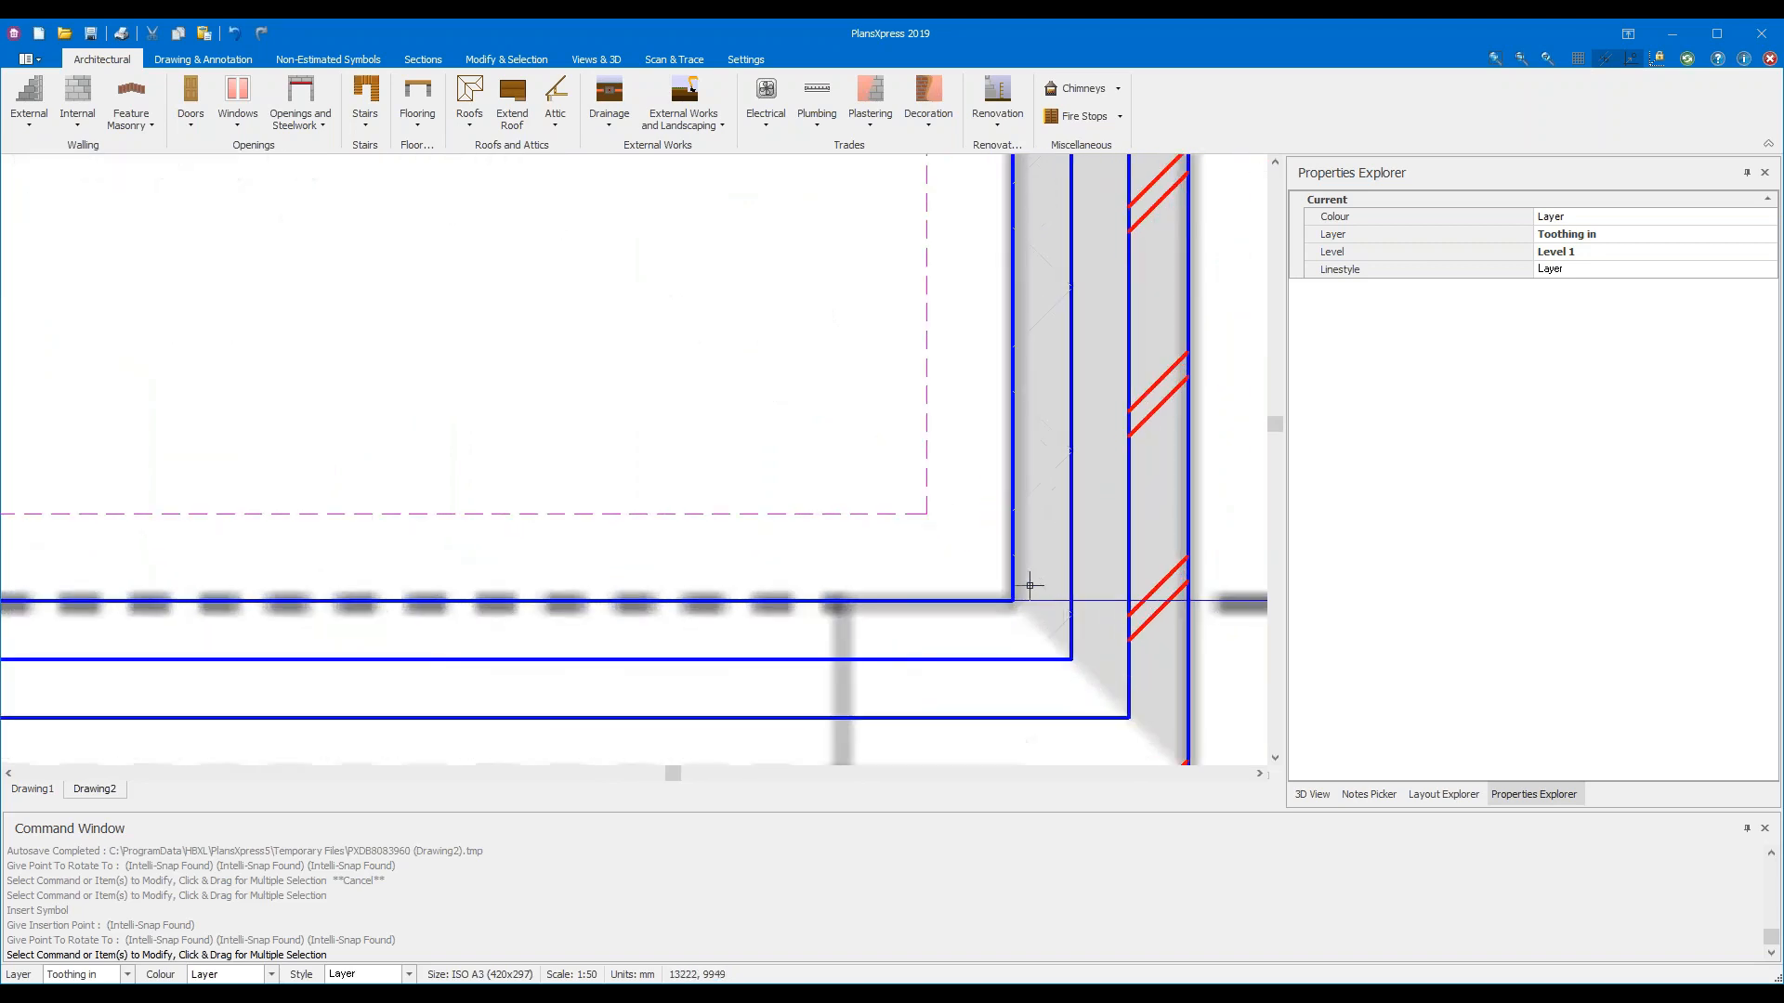
{"action": "middle_click_drag", "start_coordinate": [944, 561], "coordinate": [685, 514]}
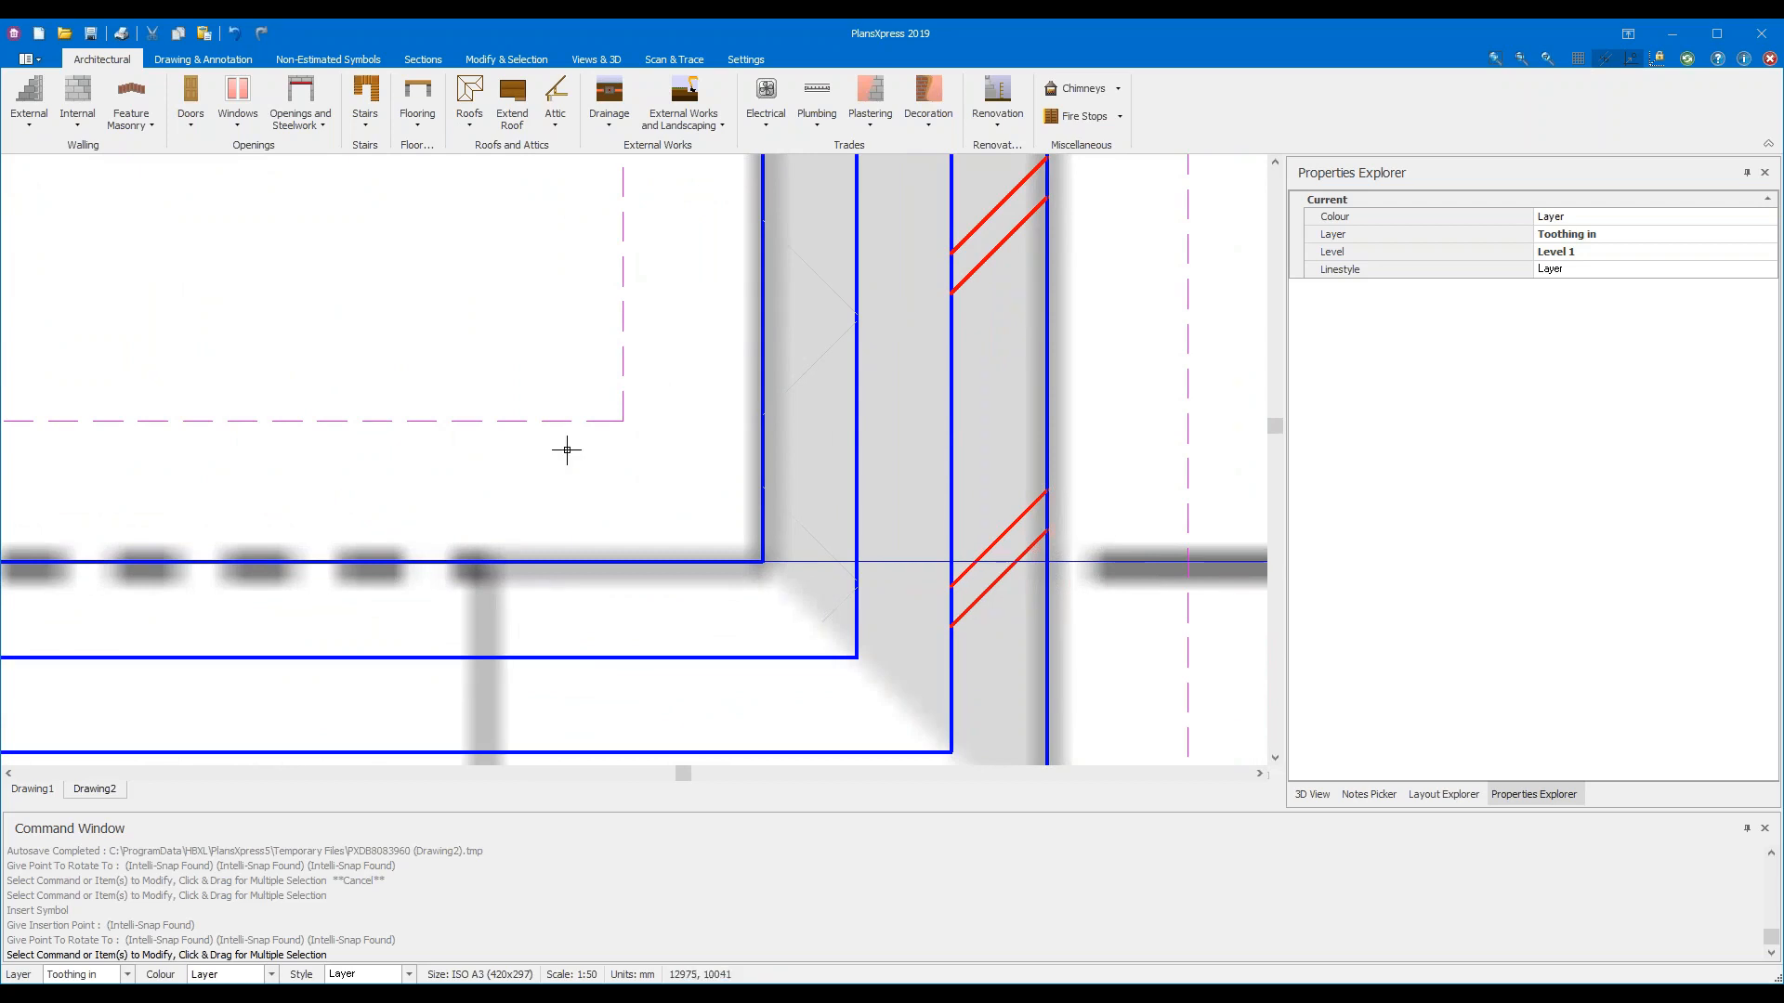
{"action": "key", "text": "Escape"}
{"action": "key", "text": "Return"}
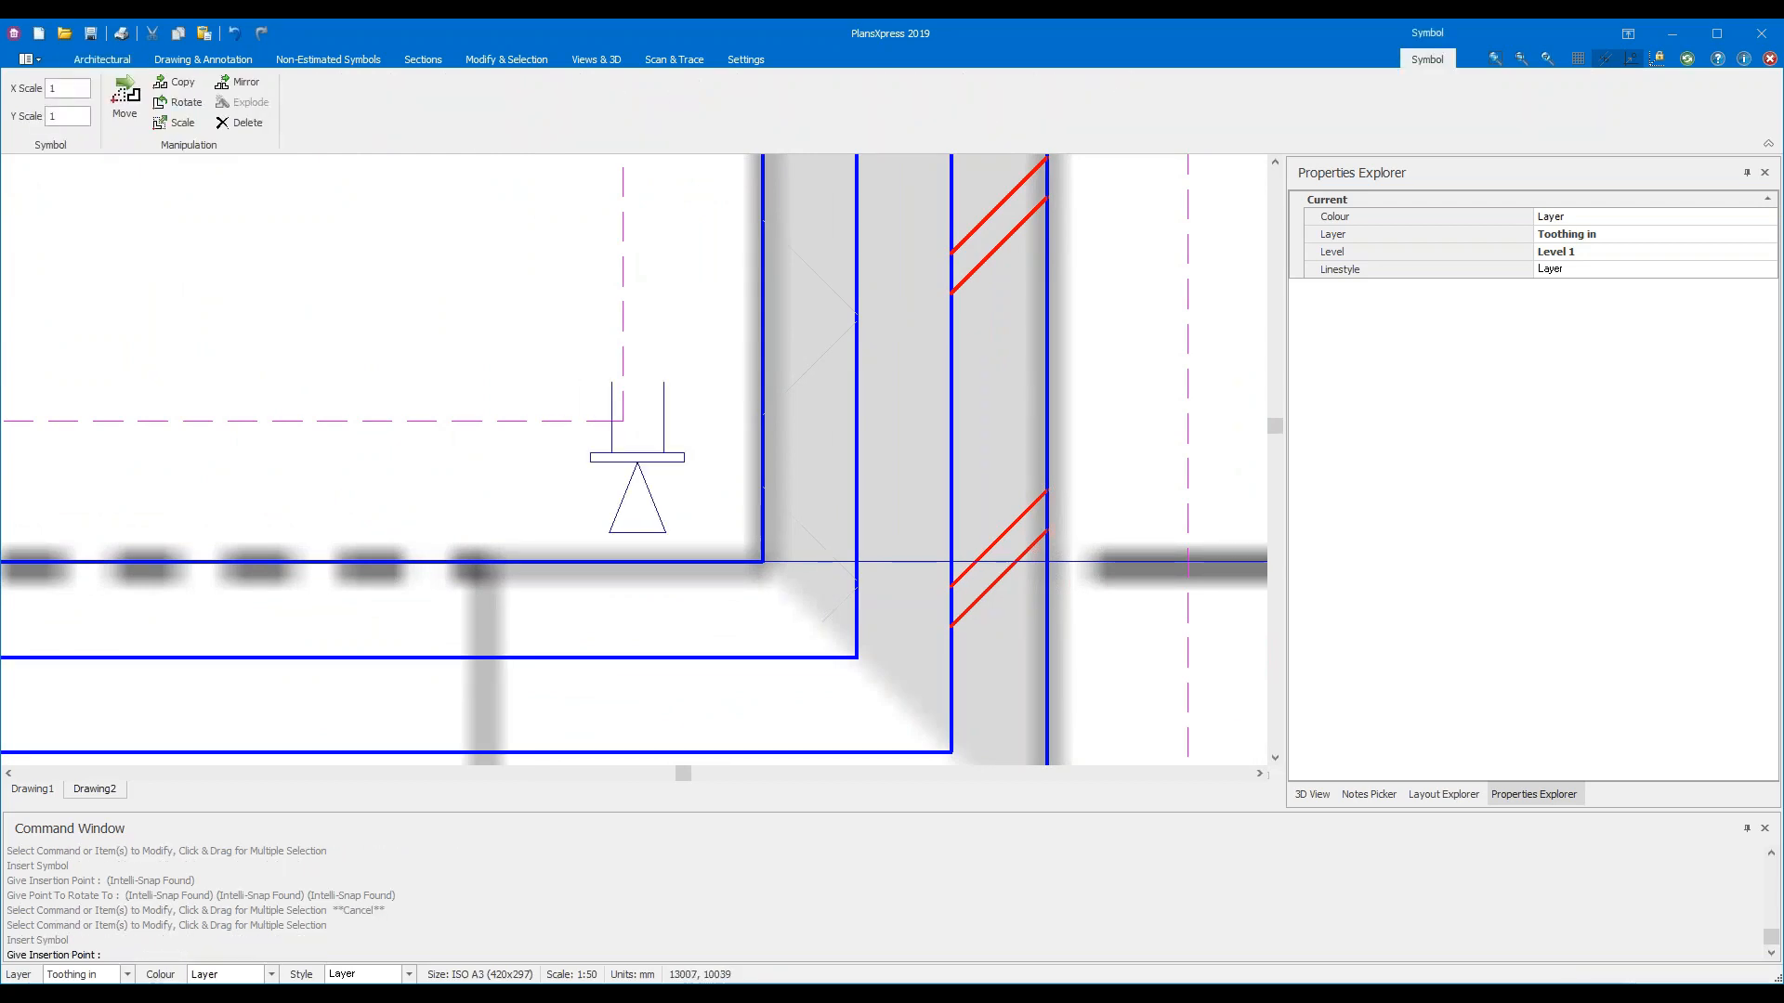
{"action": "left_click", "coordinate": [856, 561]}
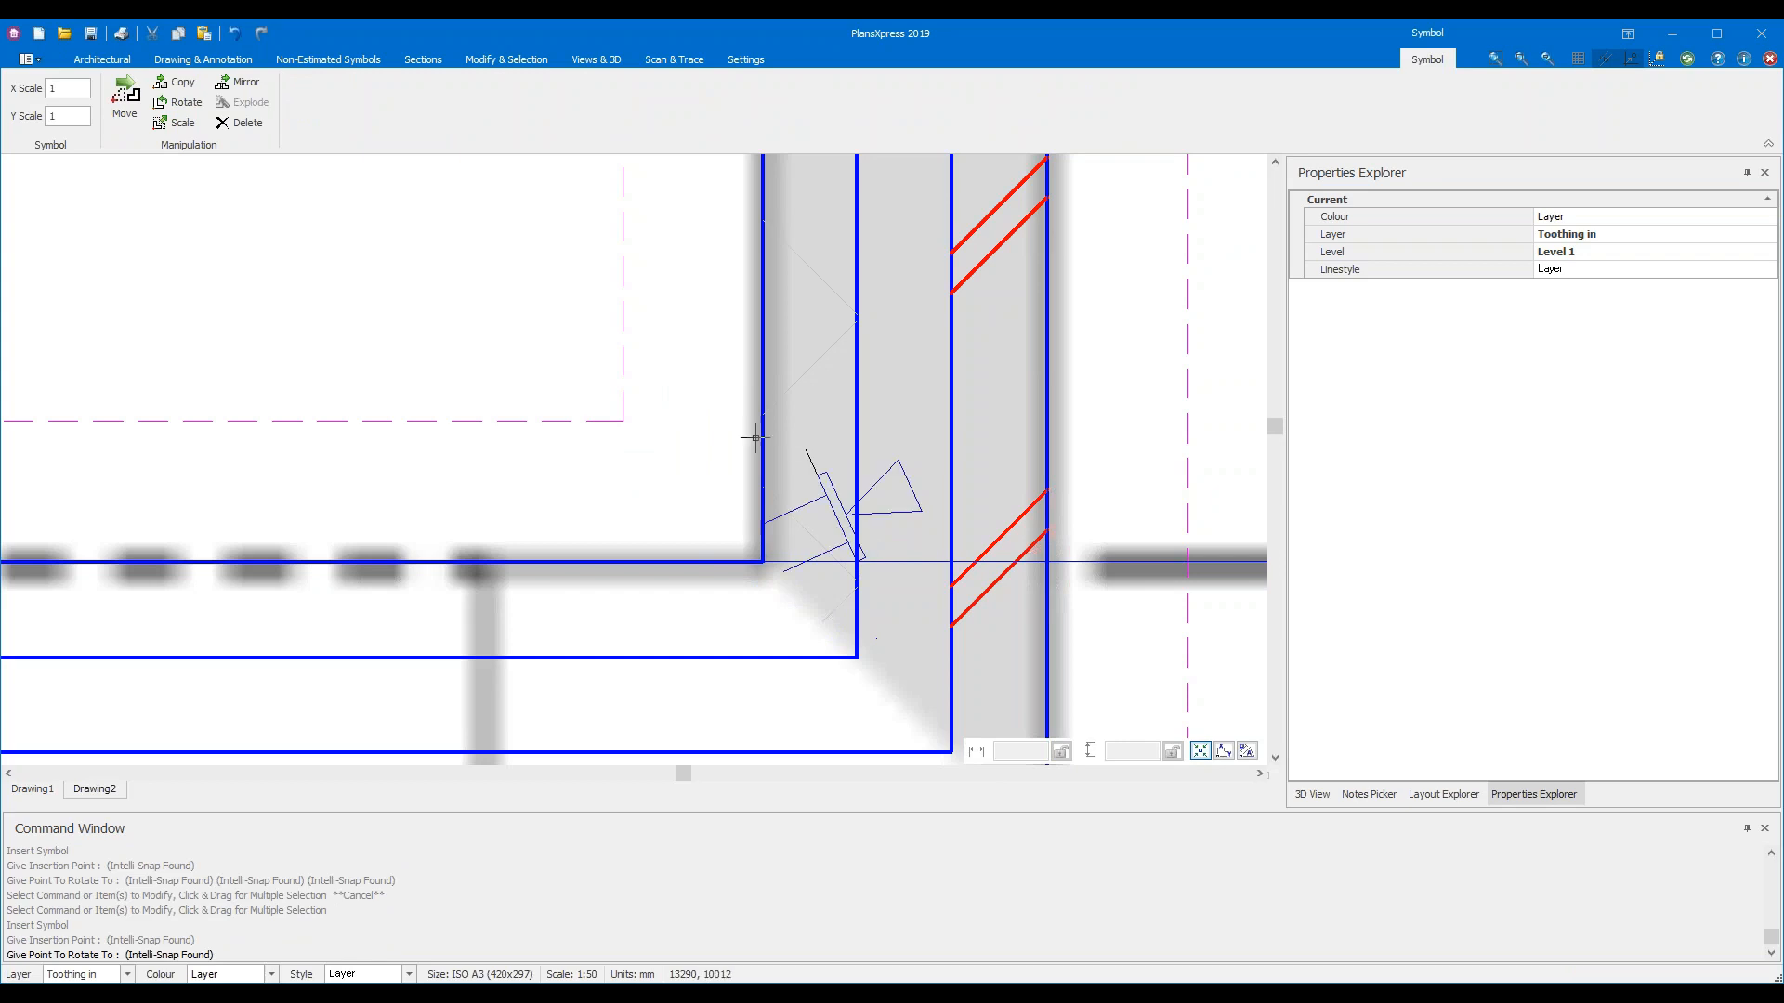
{"action": "left_click", "coordinate": [529, 561]}
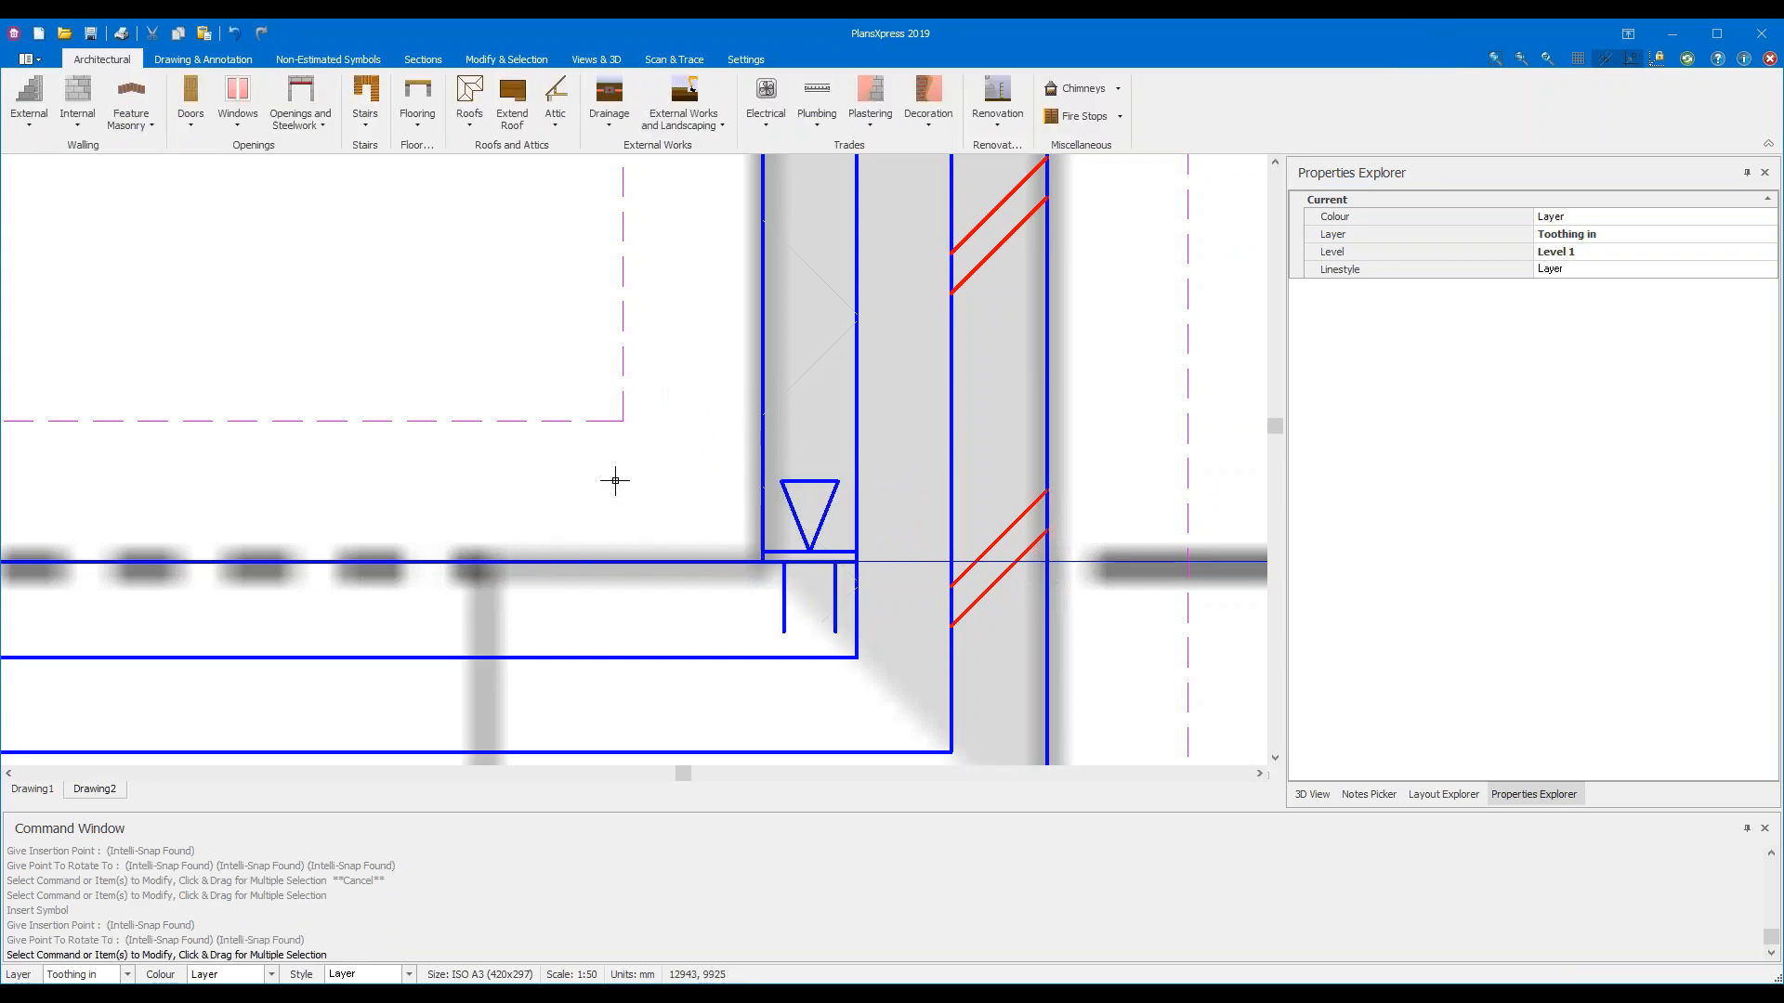
Place a second wall starter symbol at the right wall's outer face, aligned with the existing wall
{"action": "middle_click_drag", "start_coordinate": [1122, 463], "coordinate": [867, 385]}
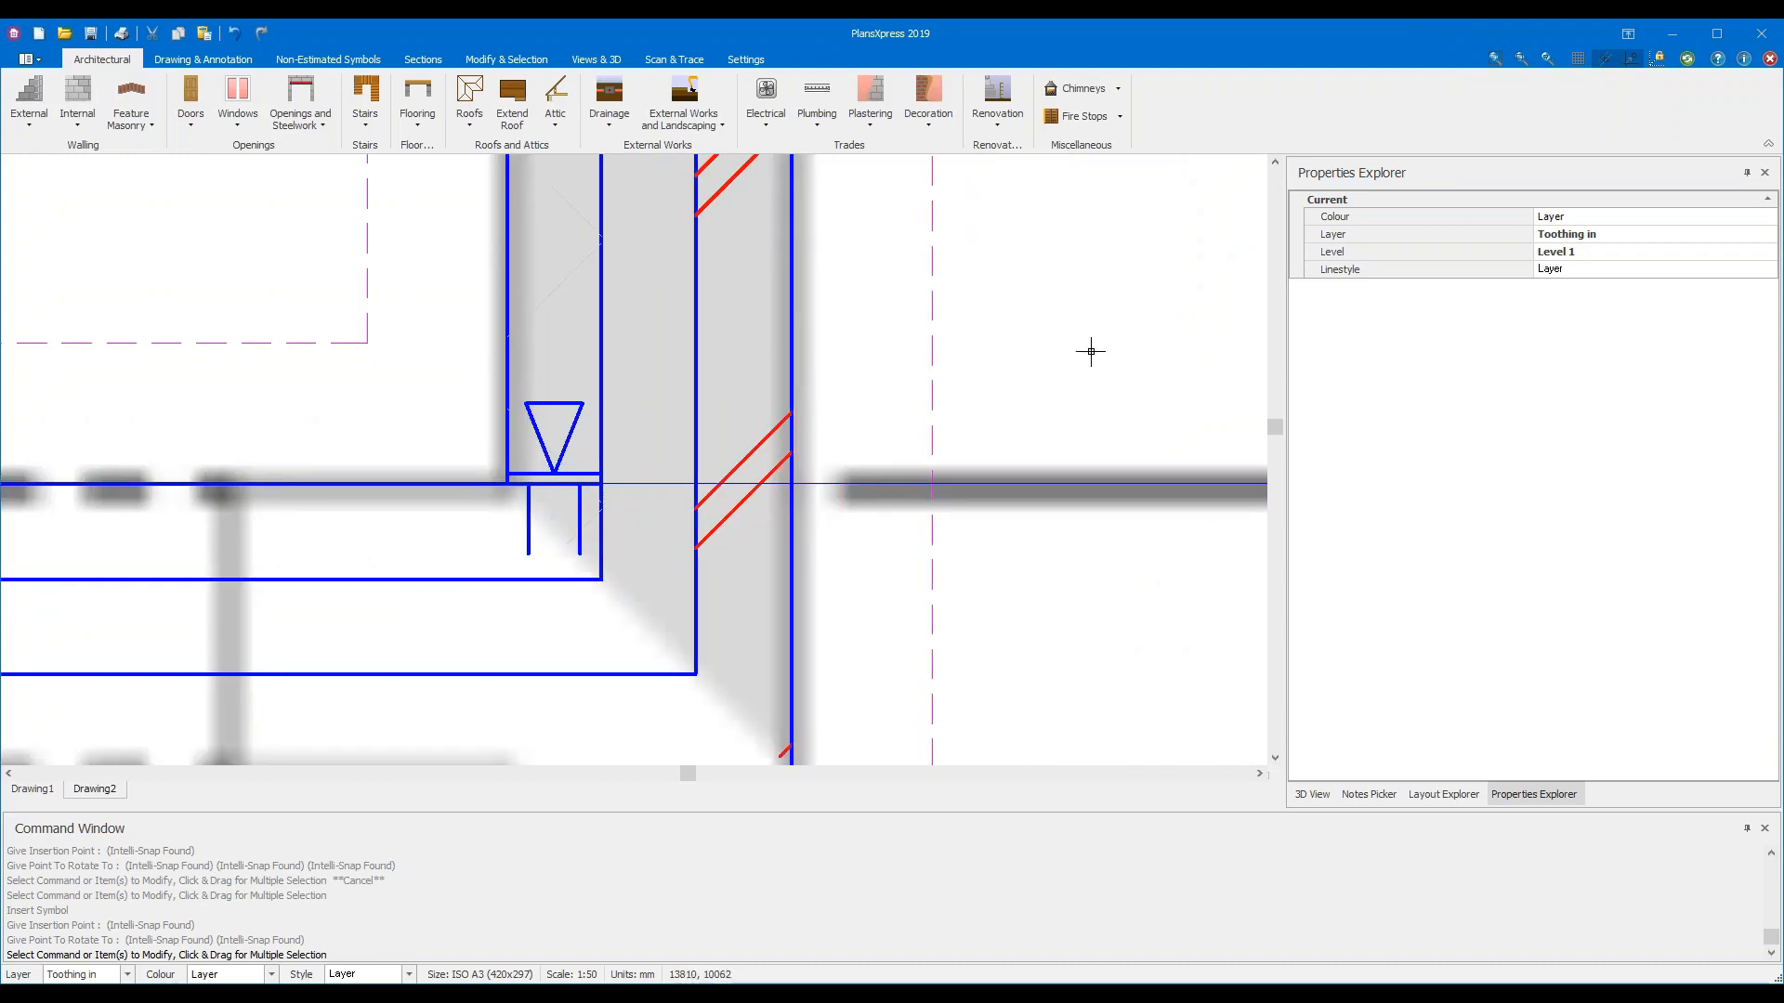
{"action": "key", "text": "Escape"}
{"action": "left_click", "coordinate": [691, 85]}
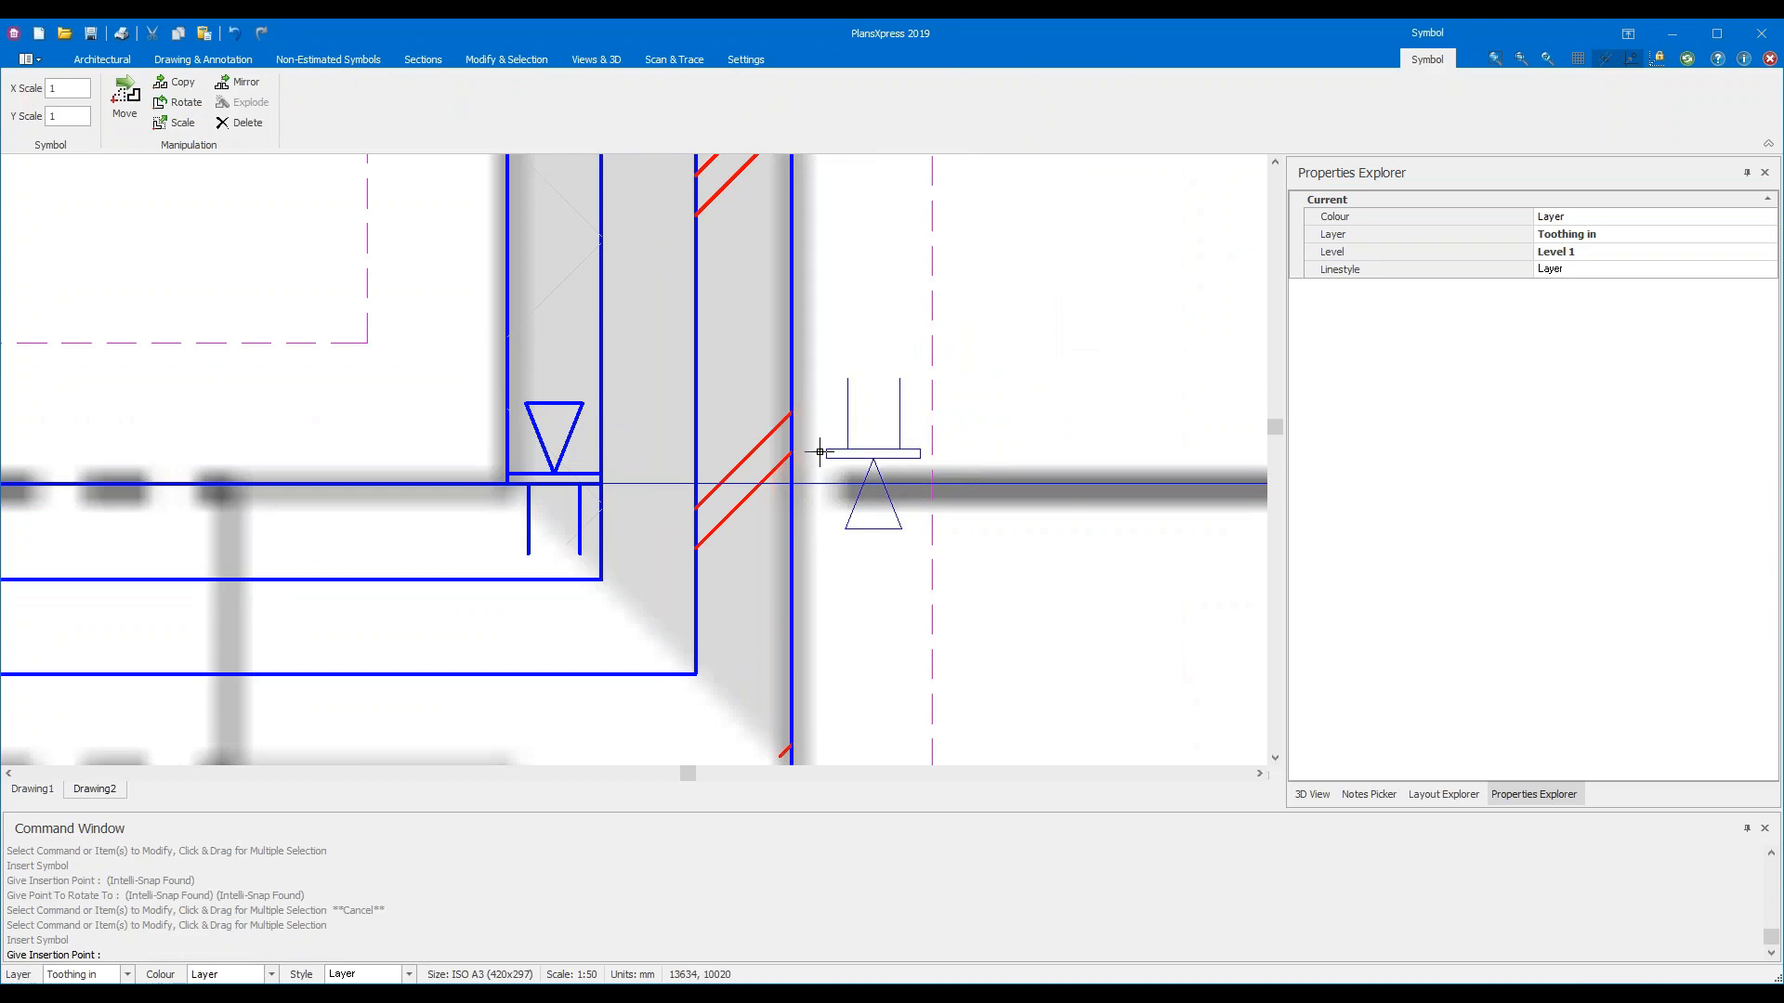
{"action": "left_click", "coordinate": [788, 481]}
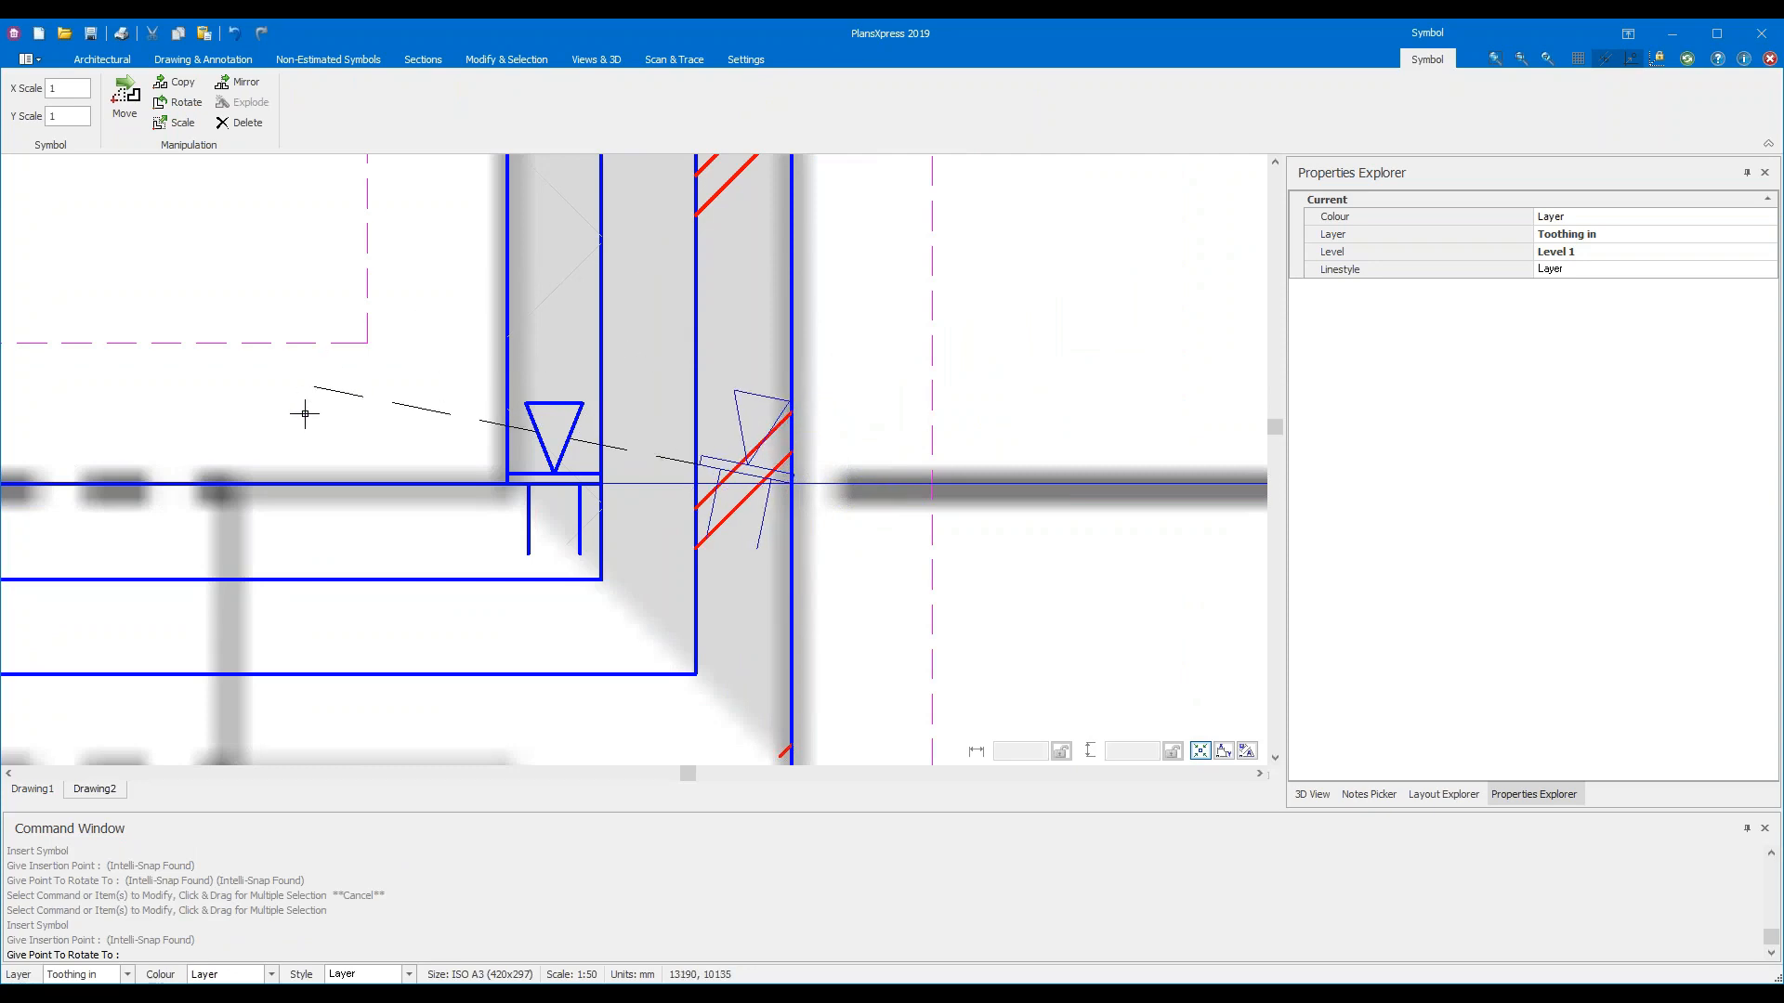
{"action": "left_click", "coordinate": [304, 474]}
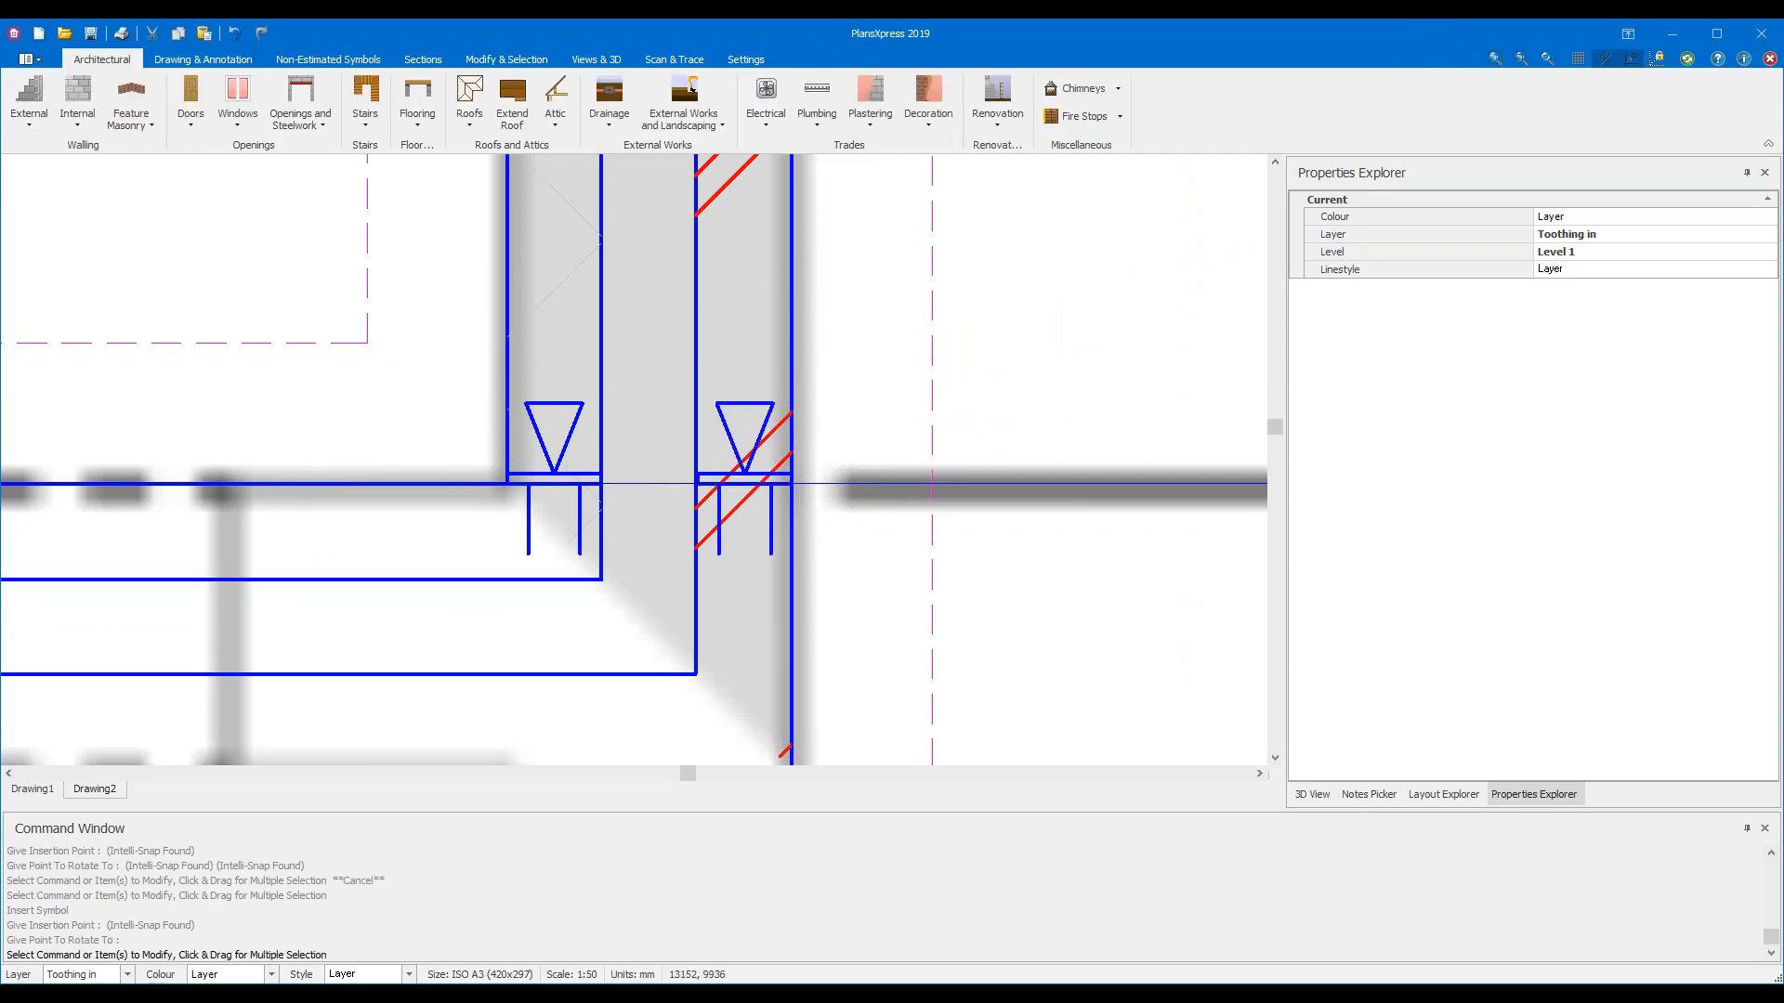
Zoom out and centre the whole Proposed Extension room in view
{"action": "scroll", "coordinate": [458, 470], "scroll_direction": "down", "scroll_amount": 4}
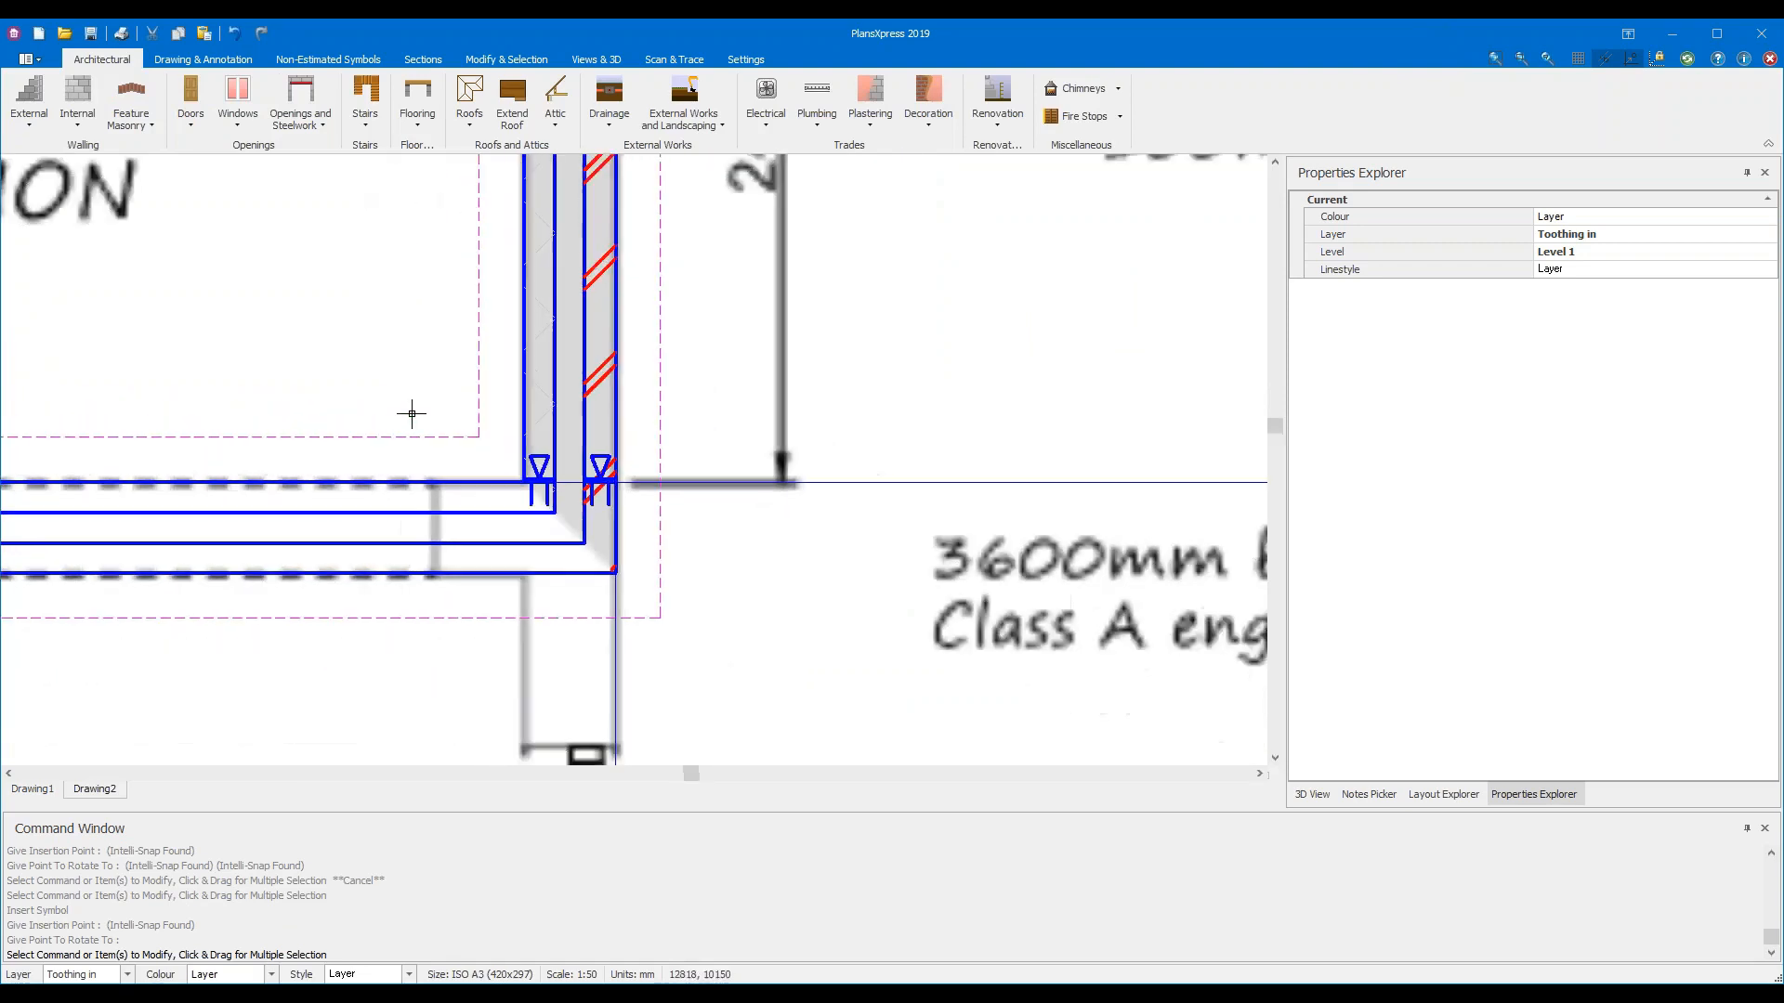
{"action": "scroll", "coordinate": [265, 380], "scroll_direction": "down", "scroll_amount": 1}
{"action": "middle_click_drag", "start_coordinate": [316, 345], "coordinate": [981, 445]}
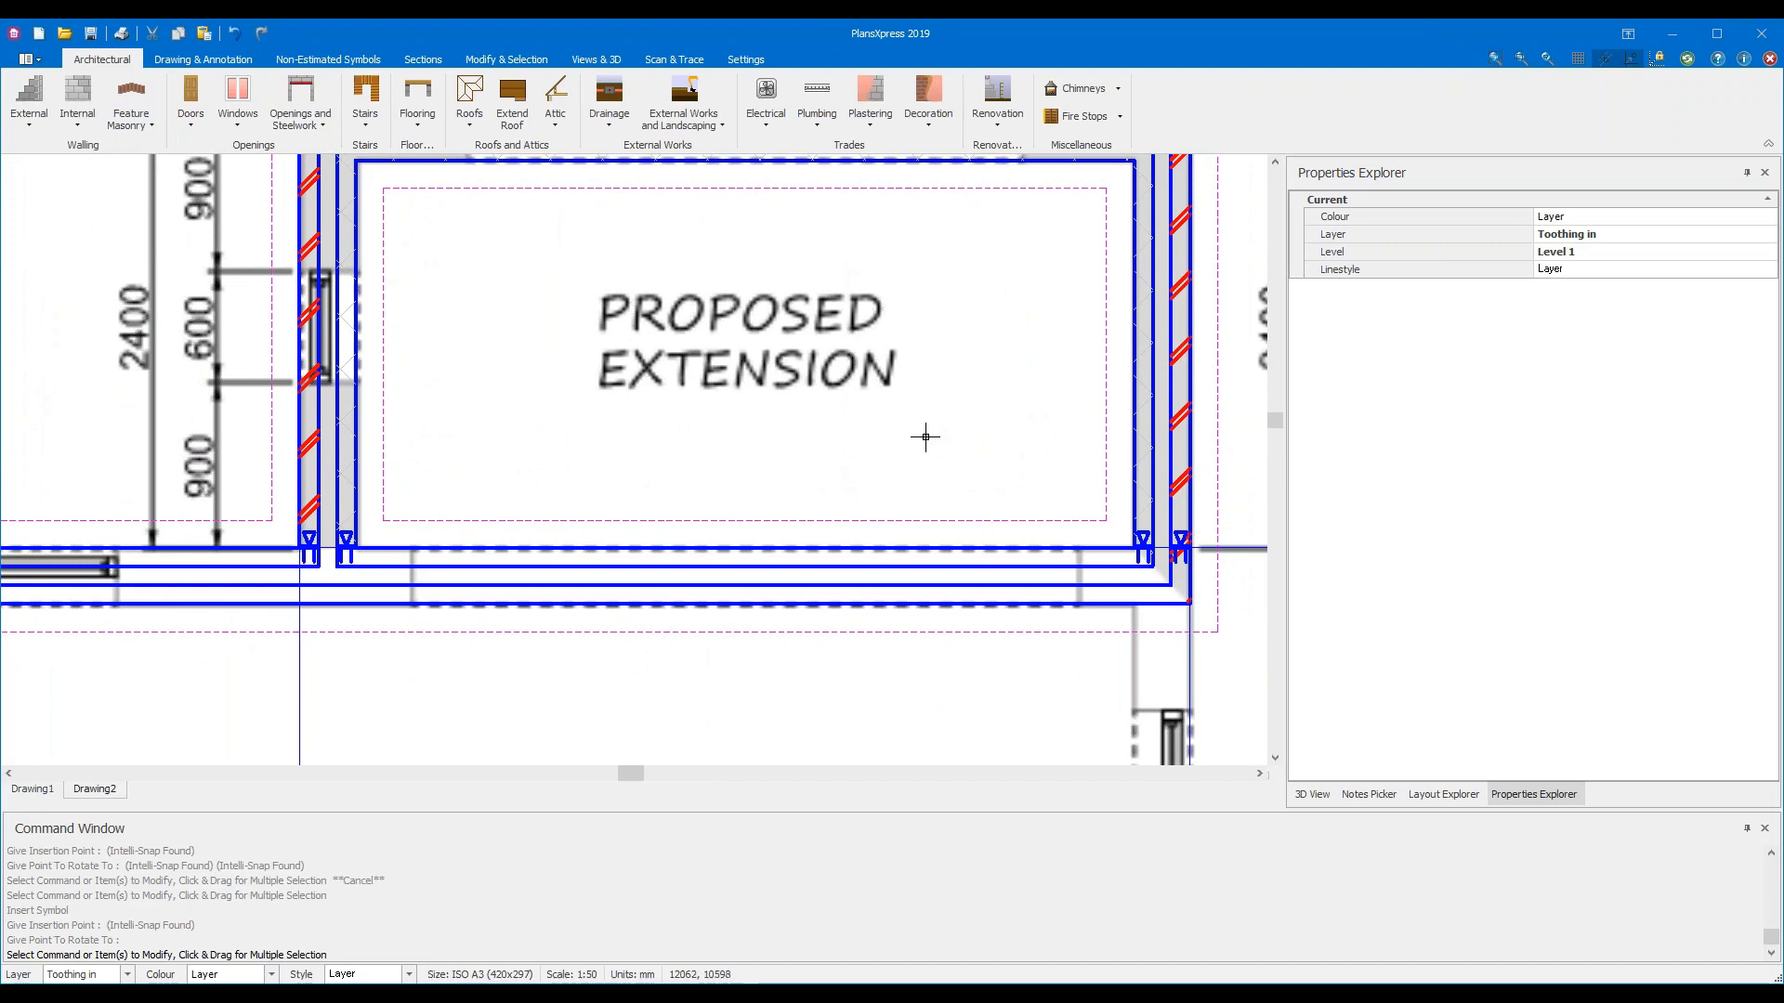
{"action": "scroll", "coordinate": [957, 409], "scroll_direction": "down", "scroll_amount": 1}
{"action": "middle_click_drag", "start_coordinate": [1010, 386], "coordinate": [920, 514]}
{"action": "scroll", "coordinate": [927, 509], "scroll_direction": "down", "scroll_amount": 1}
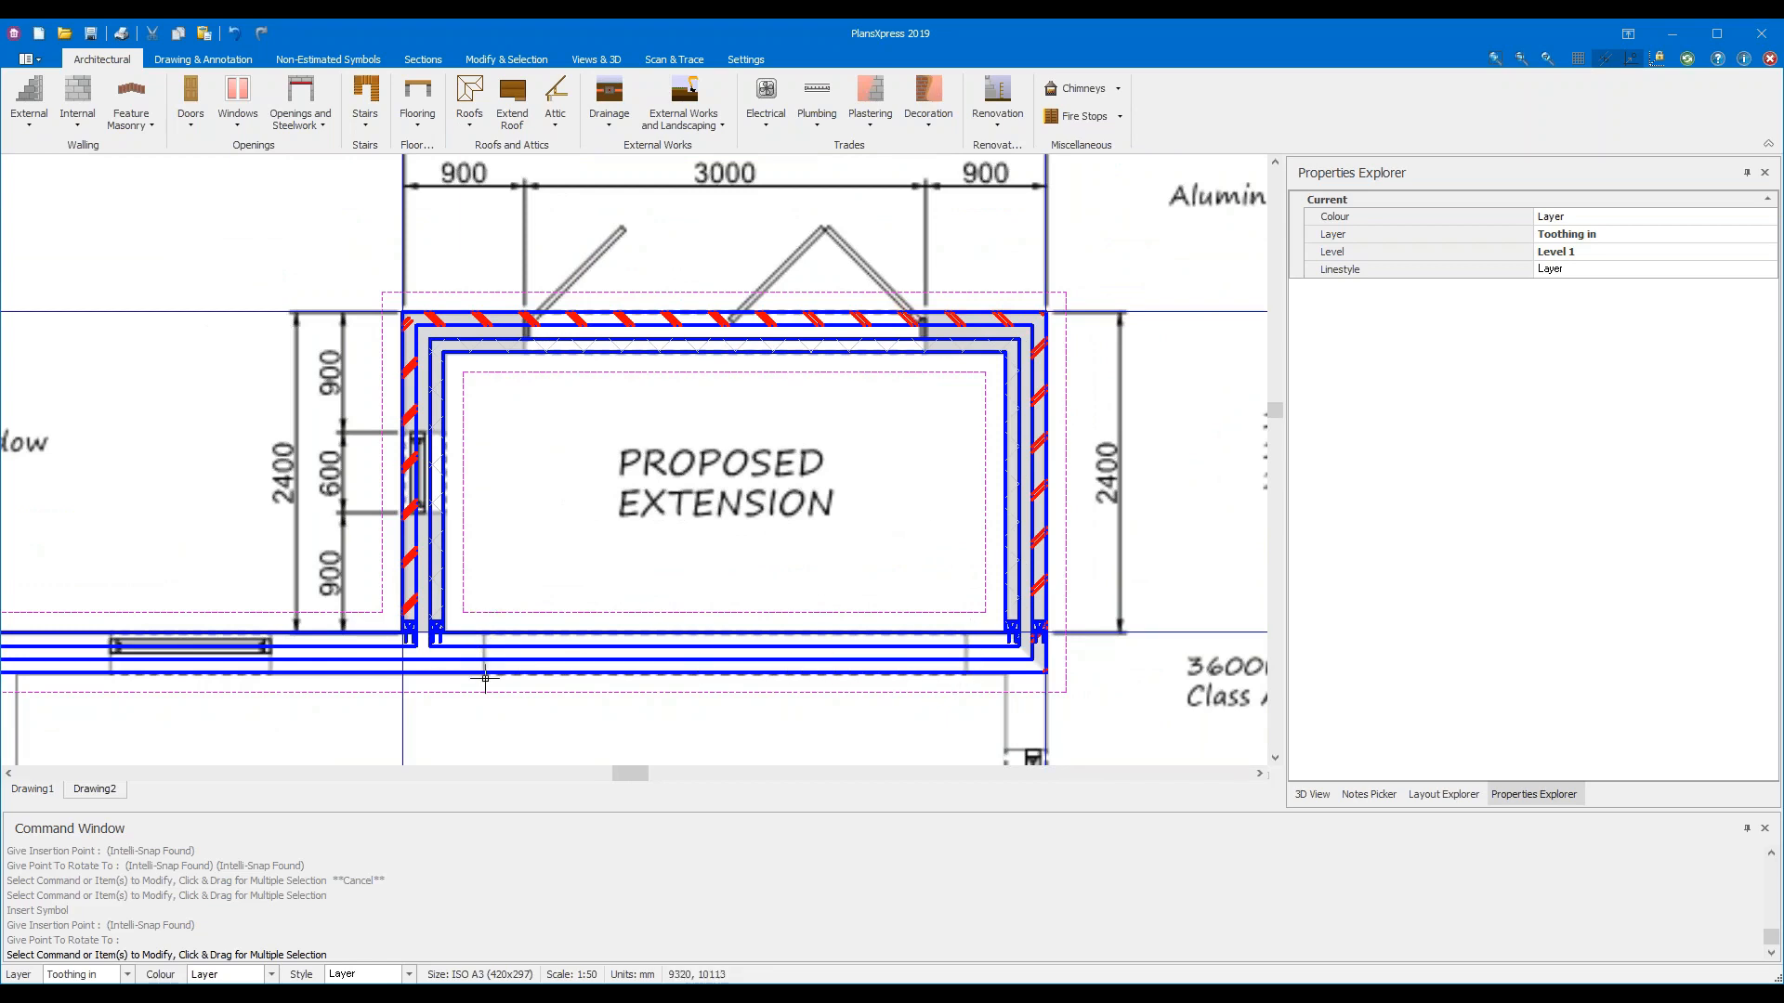
{"action": "mouse_move", "coordinate": [628, 675]}
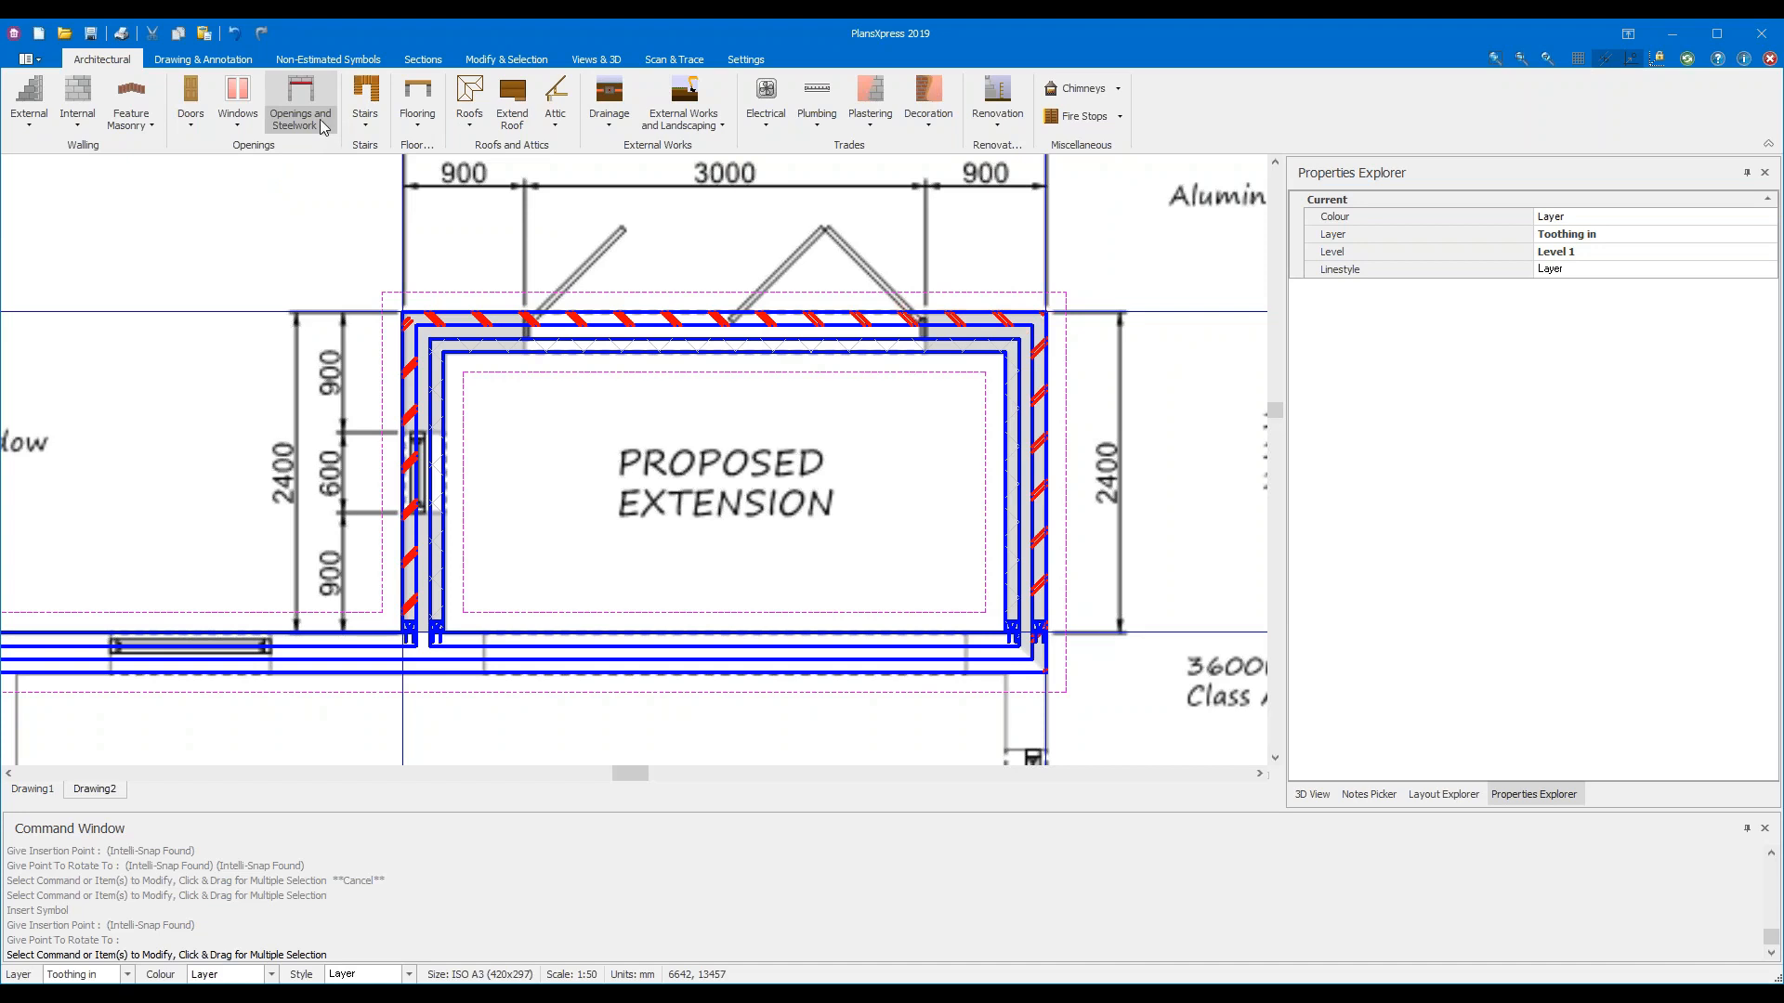
Select the existing bottom wall and show the Structural Opening to Existing Wall sizes: Large, Medium, Small
{"action": "left_click", "coordinate": [881, 646]}
{"action": "mouse_move", "coordinate": [876, 641]}
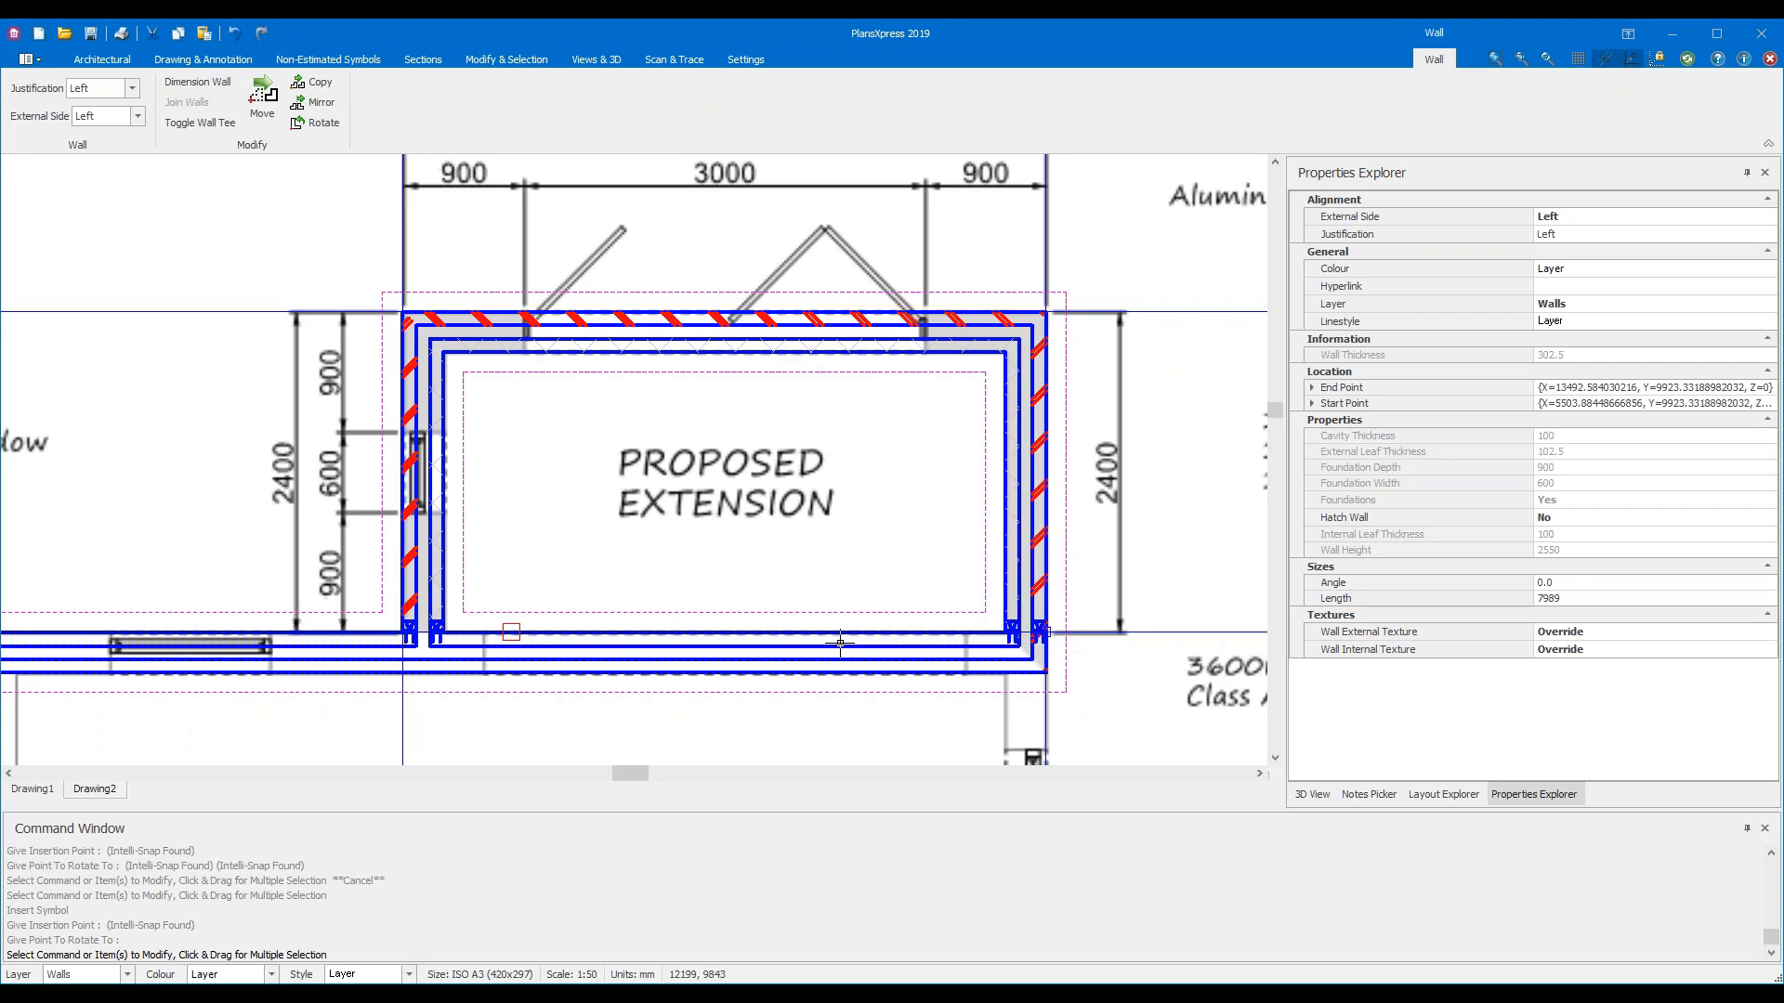
{"action": "left_click", "coordinate": [515, 59]}
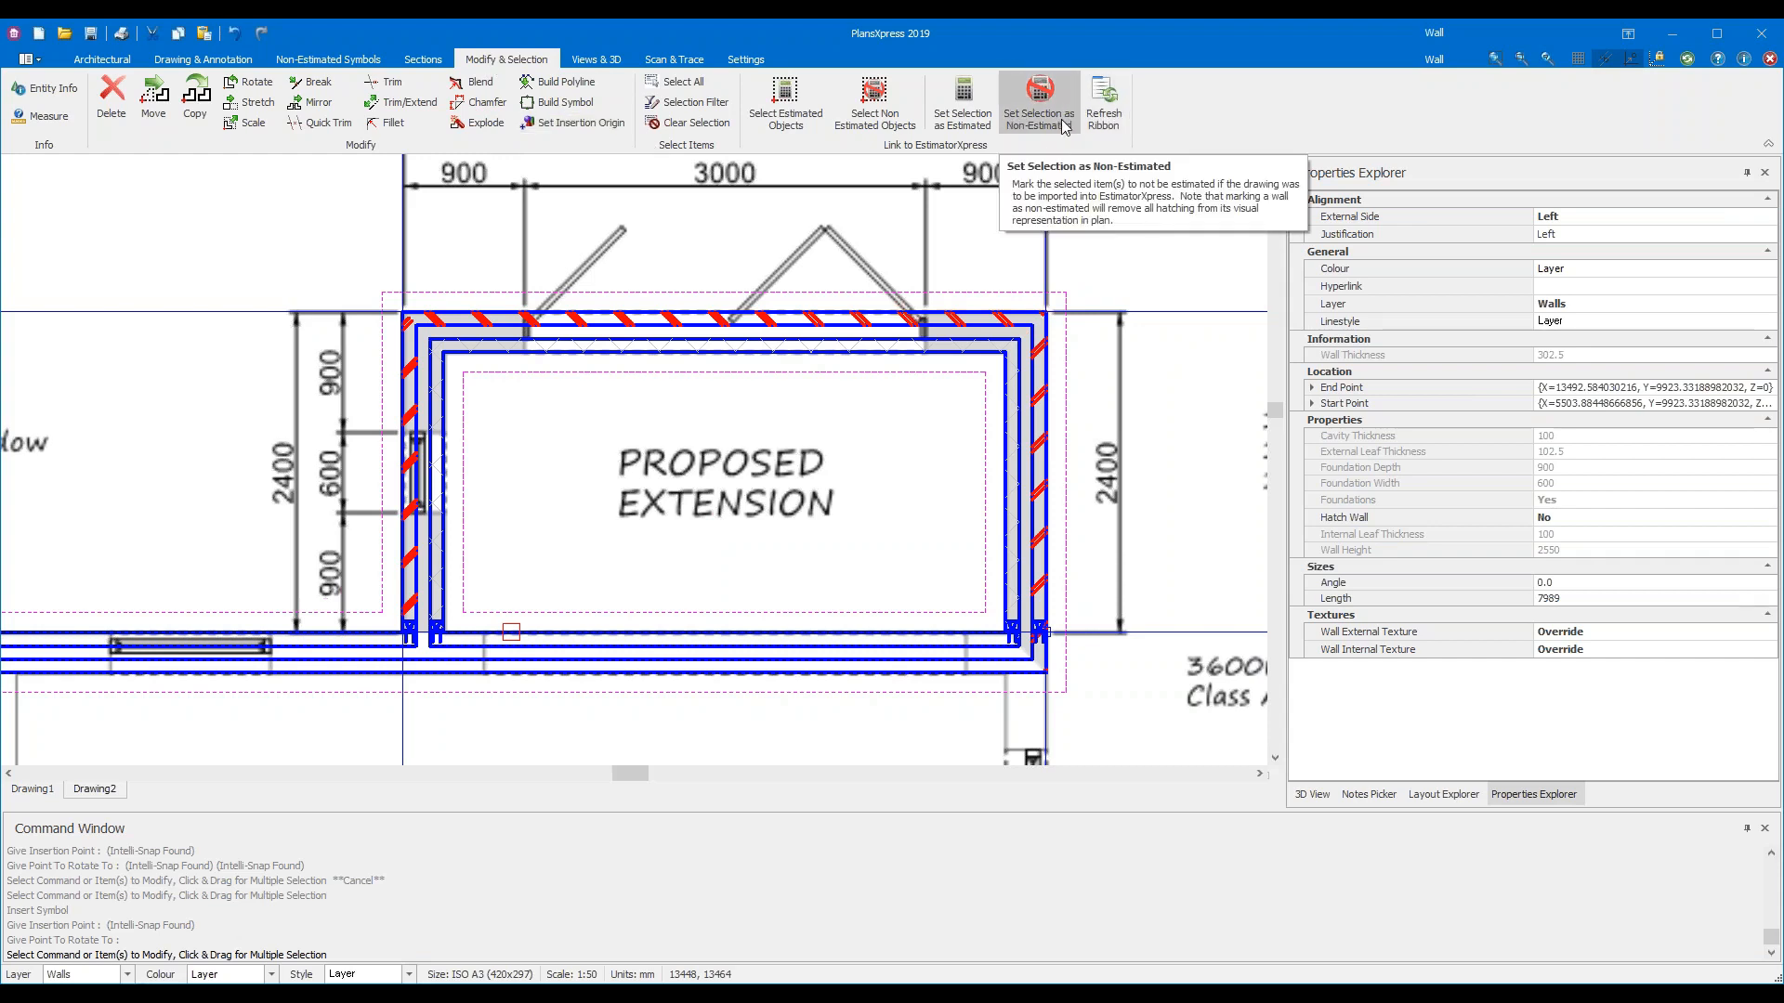
{"action": "left_click", "coordinate": [102, 58]}
{"action": "left_click", "coordinate": [312, 125]}
{"action": "mouse_move", "coordinate": [321, 151]}
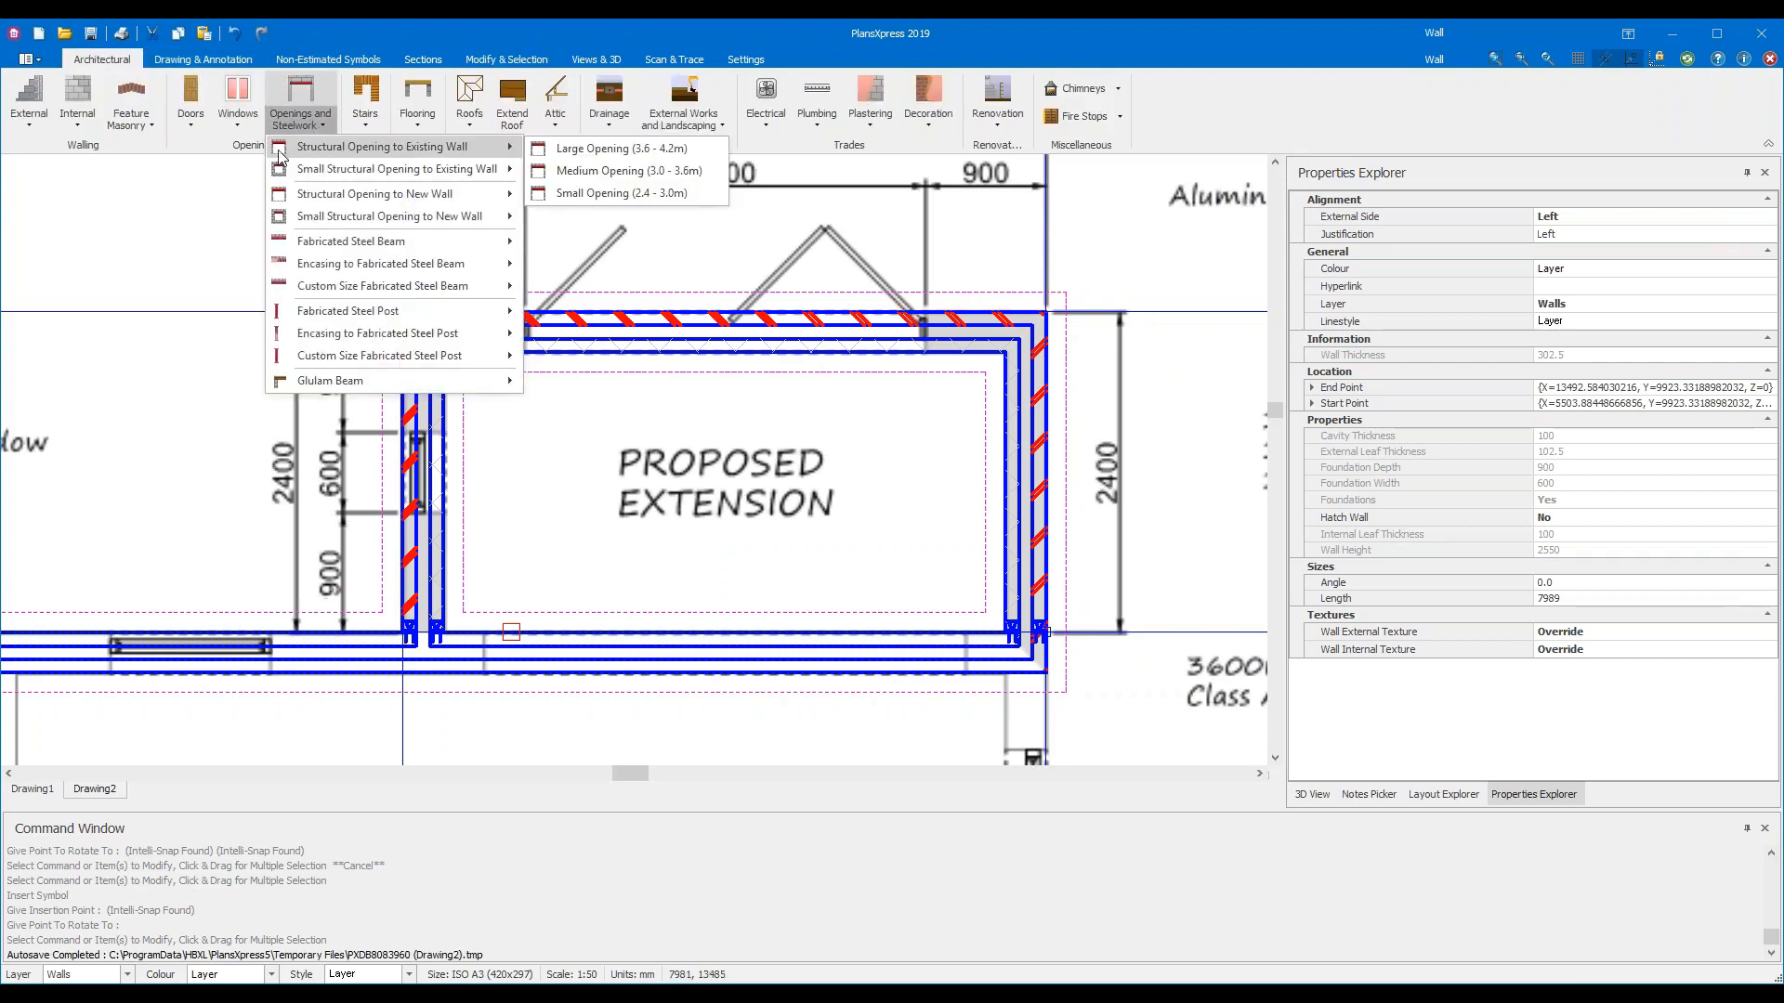
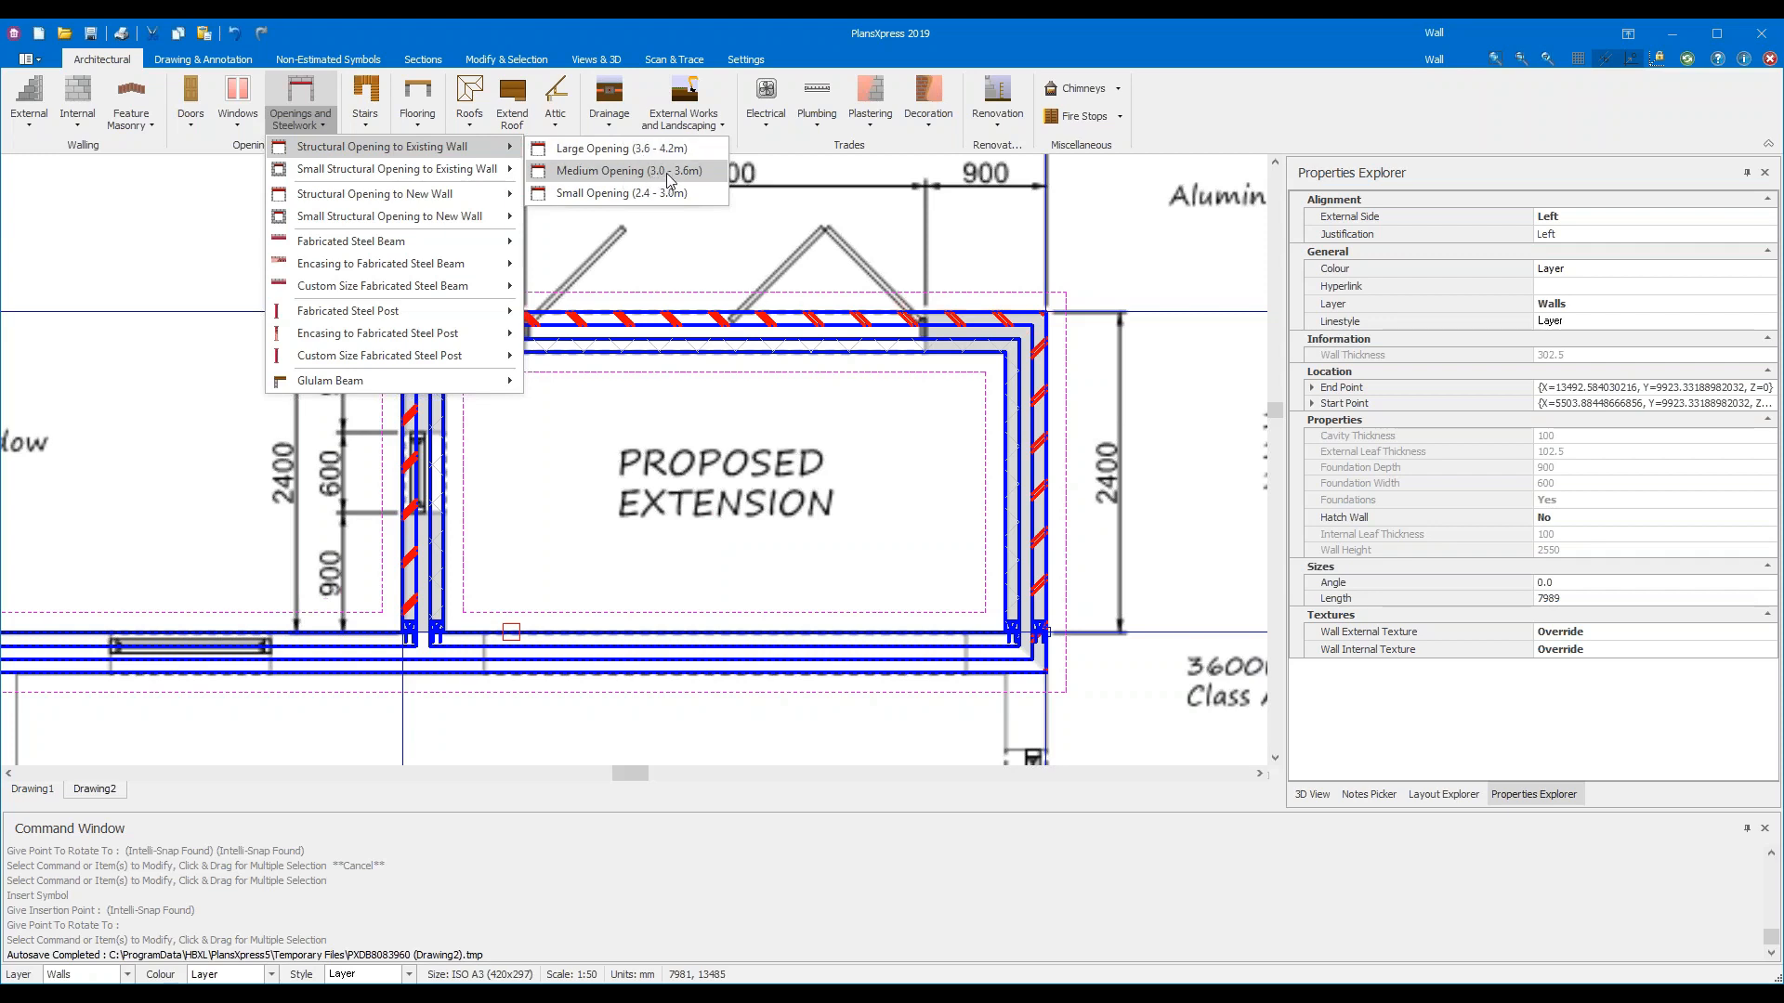
Choose a Medium (3.0 - 3.6m) structural opening for the existing wall
{"action": "key", "text": "Escape"}
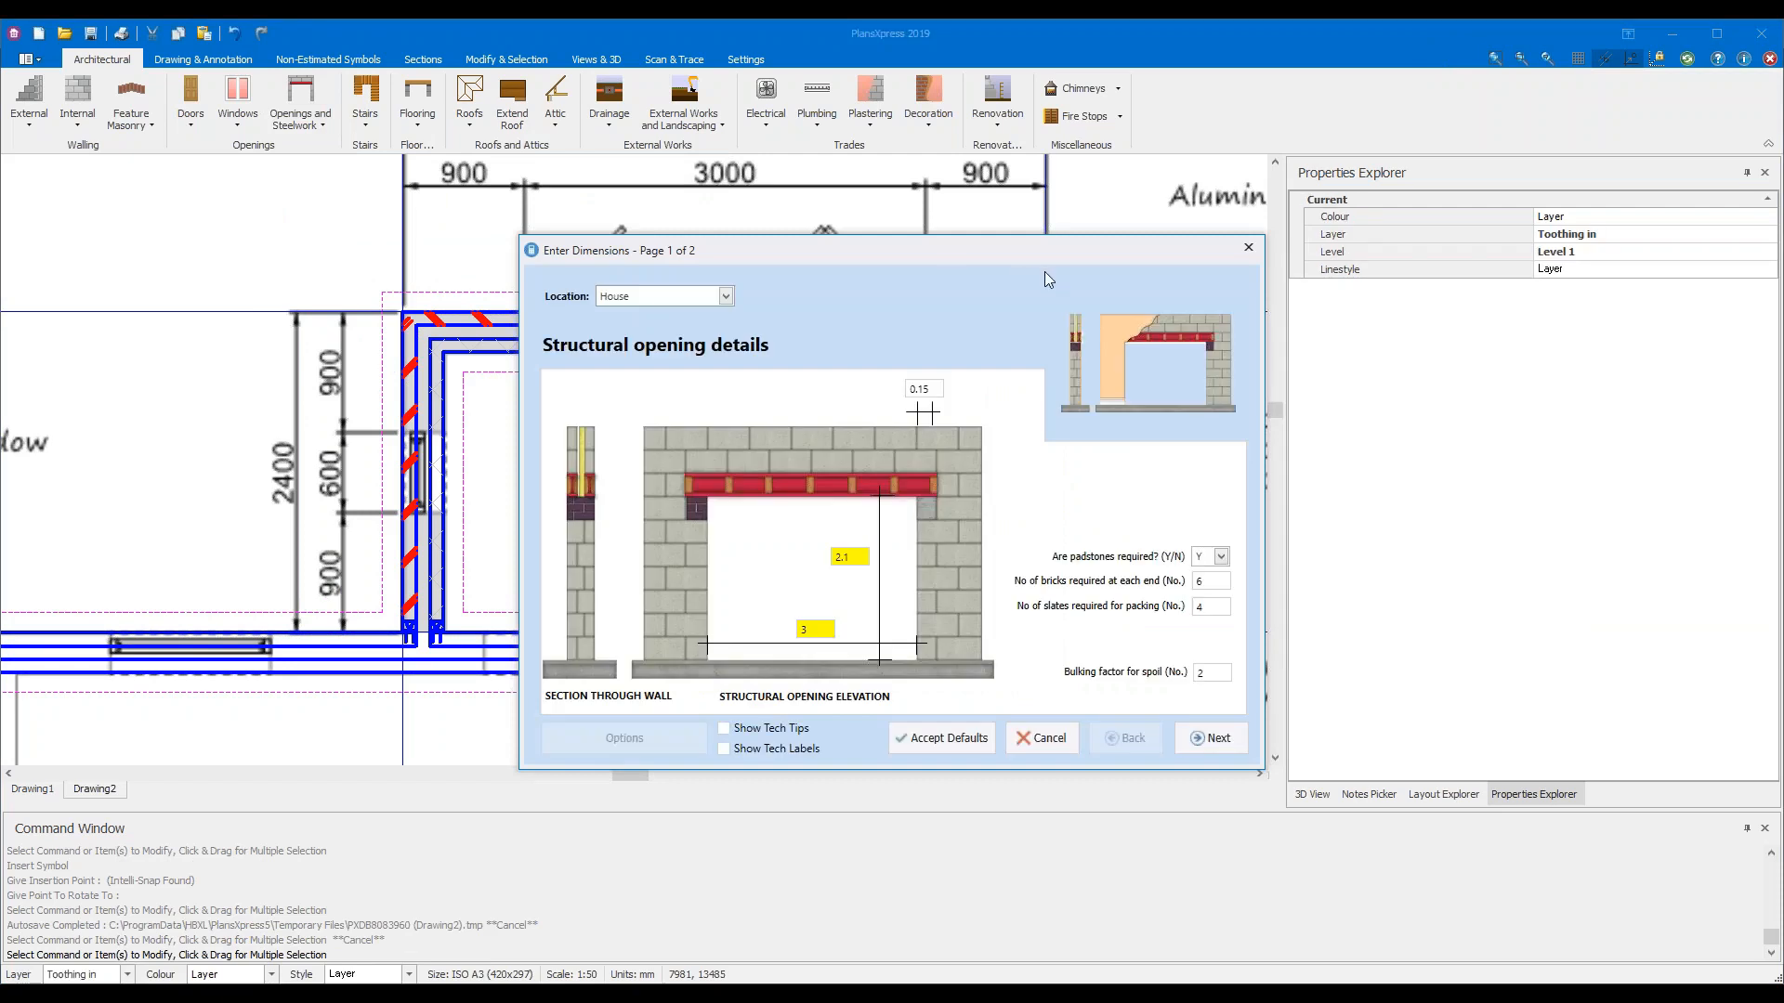
Widen the opening to 3.6 m, keeping 2.1 m height and 0.15 lintel bearing
{"action": "left_click_drag", "start_coordinate": [1035, 254], "coordinate": [916, 204]}
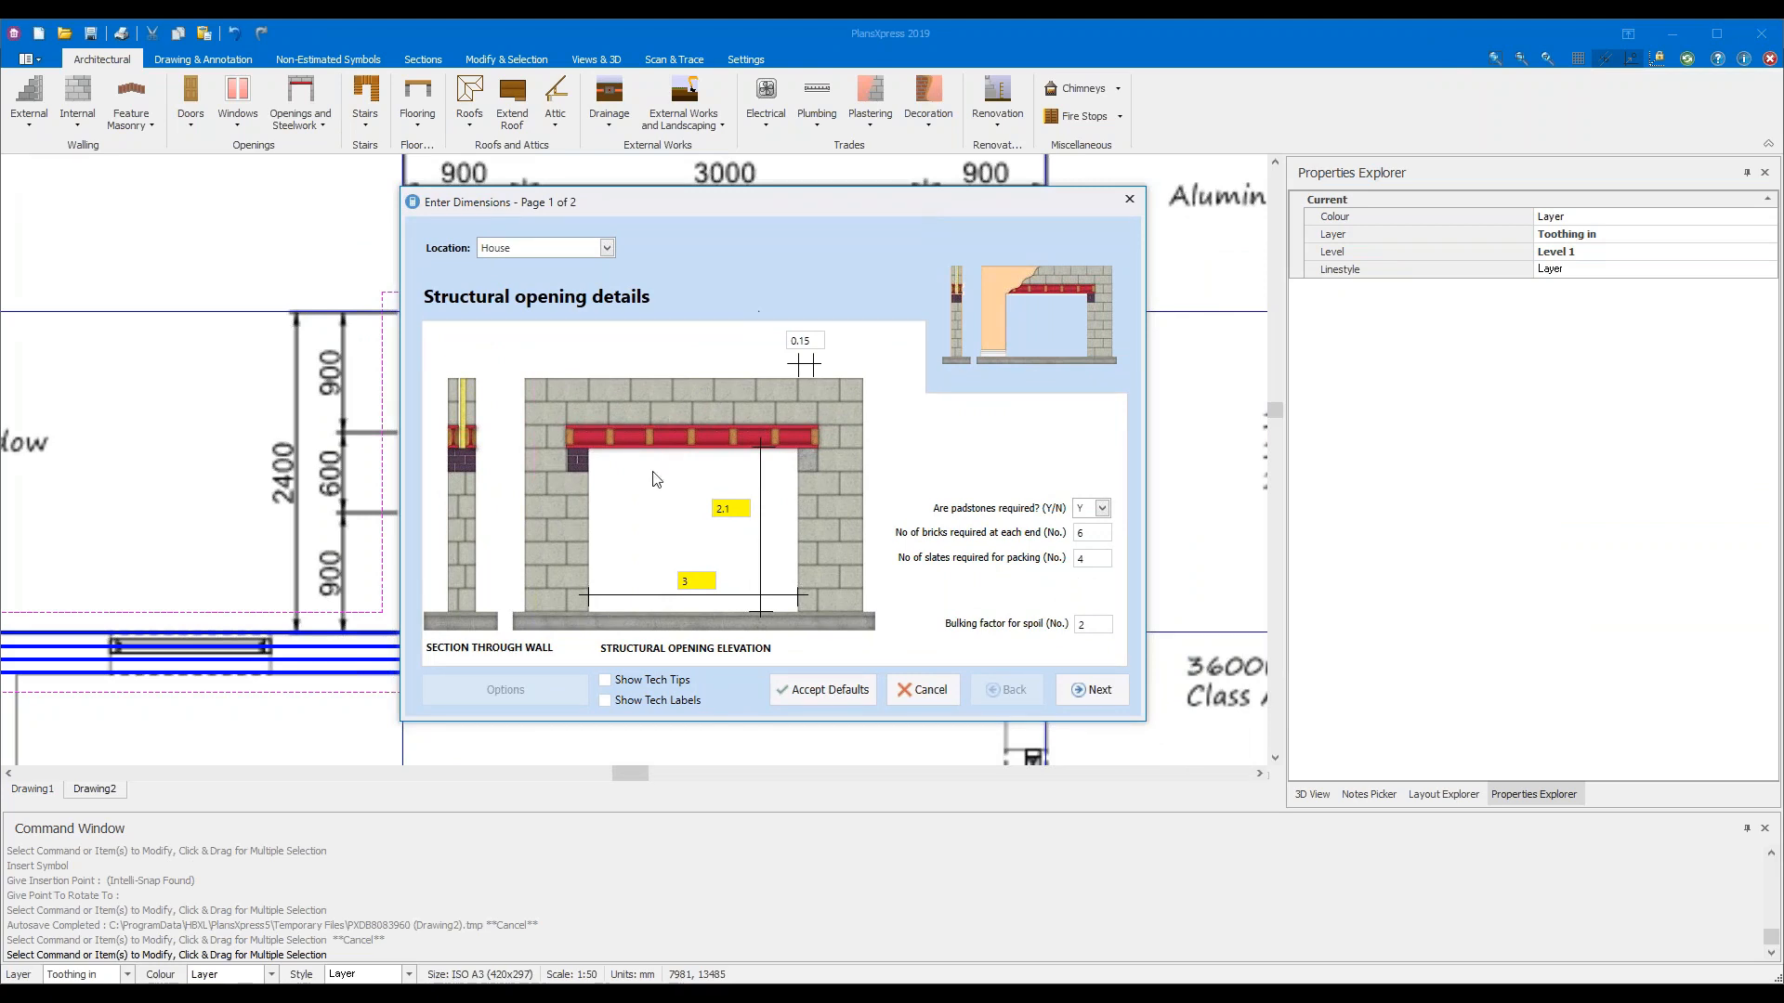
{"action": "left_click", "coordinate": [706, 581]}
{"action": "type", "text": ".6"}
{"action": "left_click", "coordinate": [739, 508]}
{"action": "mouse_move", "coordinate": [815, 340]}
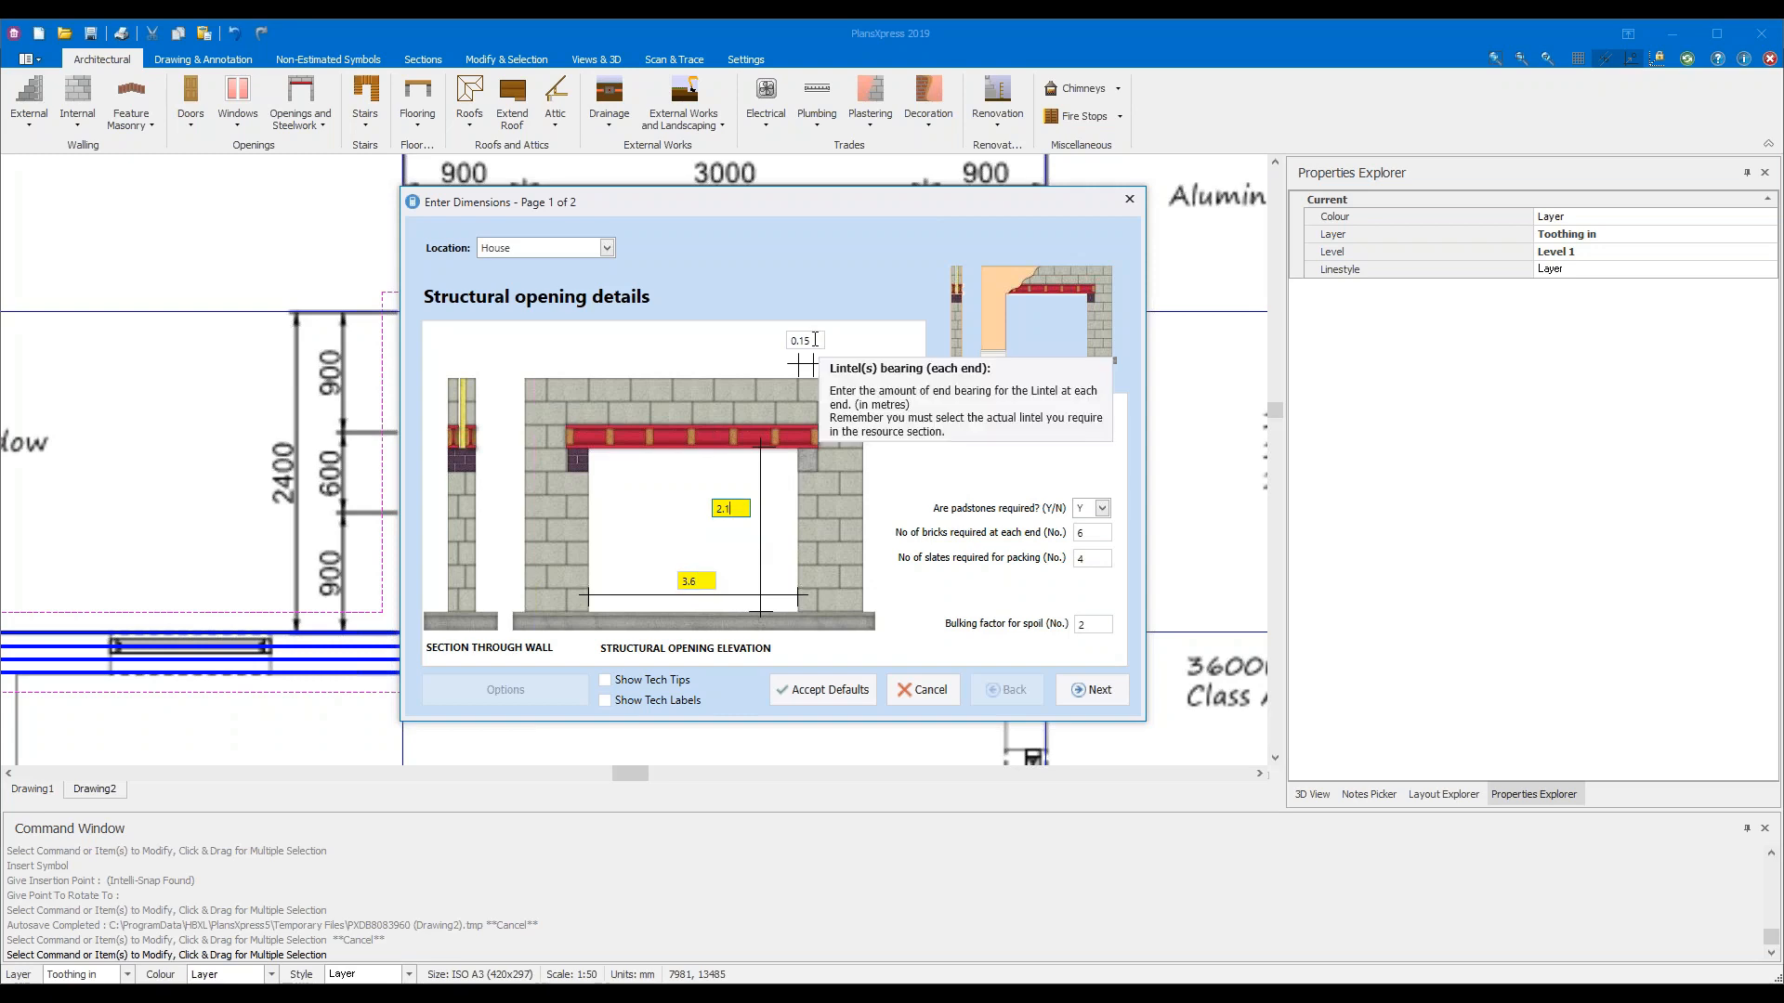
{"action": "left_click", "coordinate": [815, 340]}
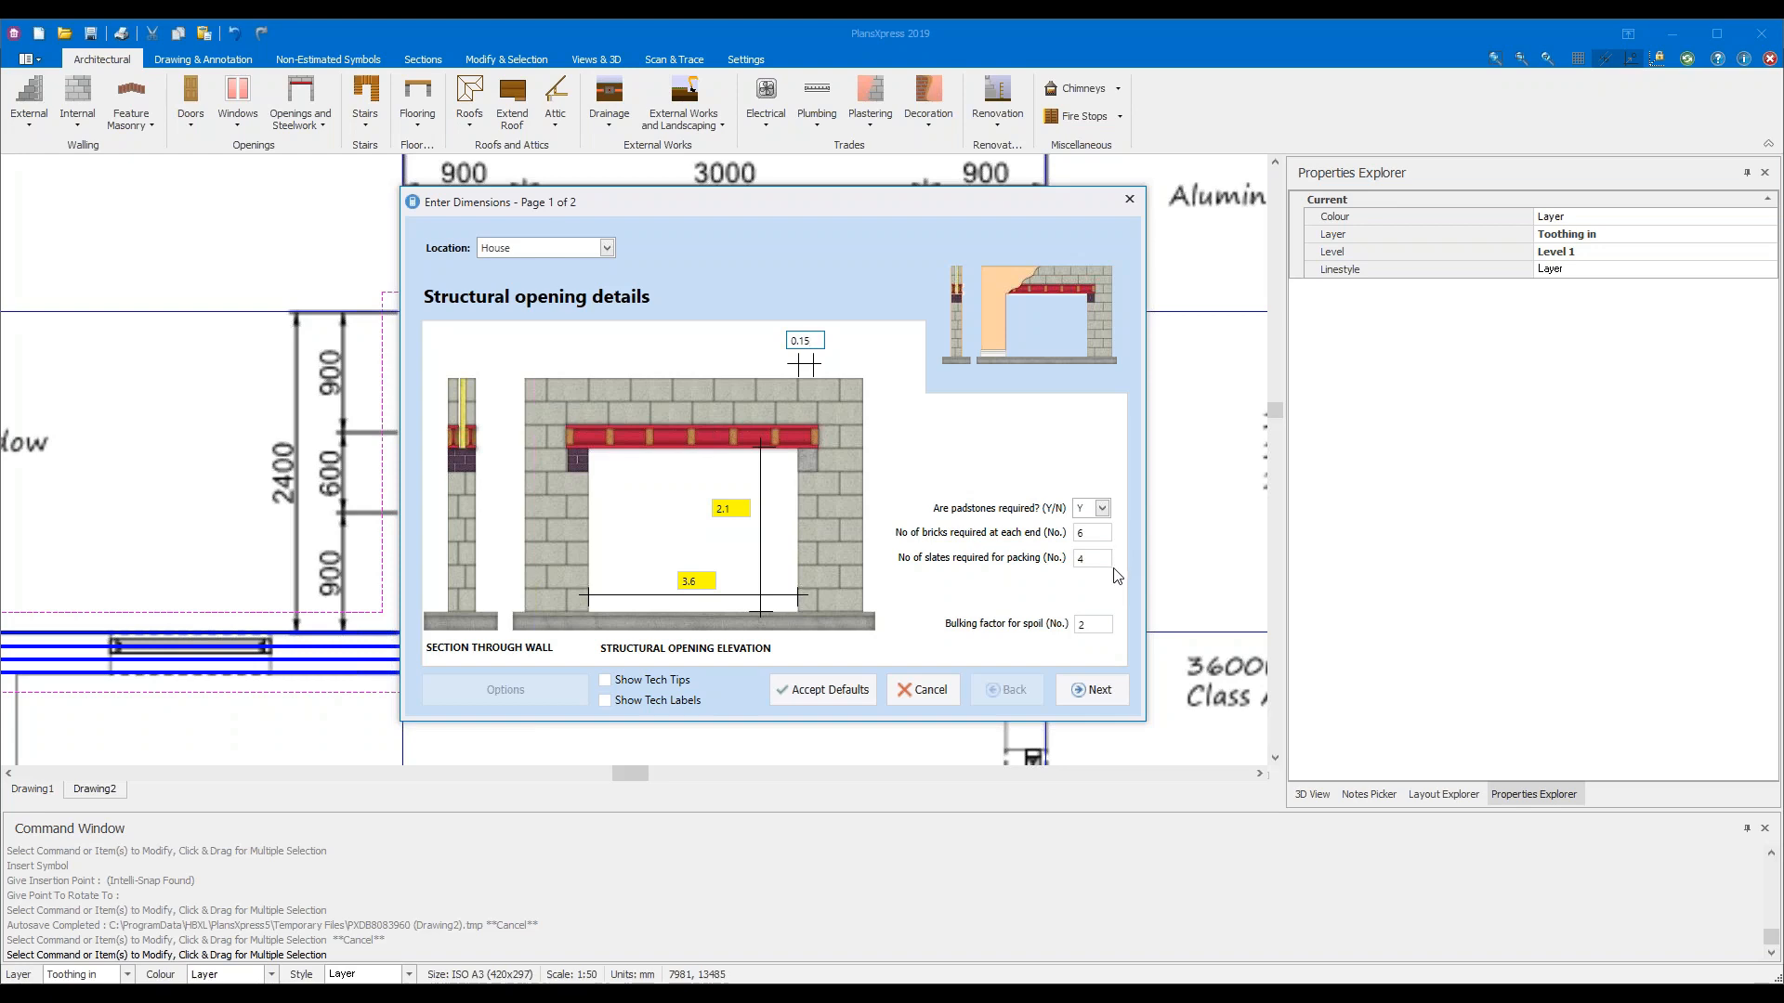
{"action": "mouse_move", "coordinate": [1109, 622]}
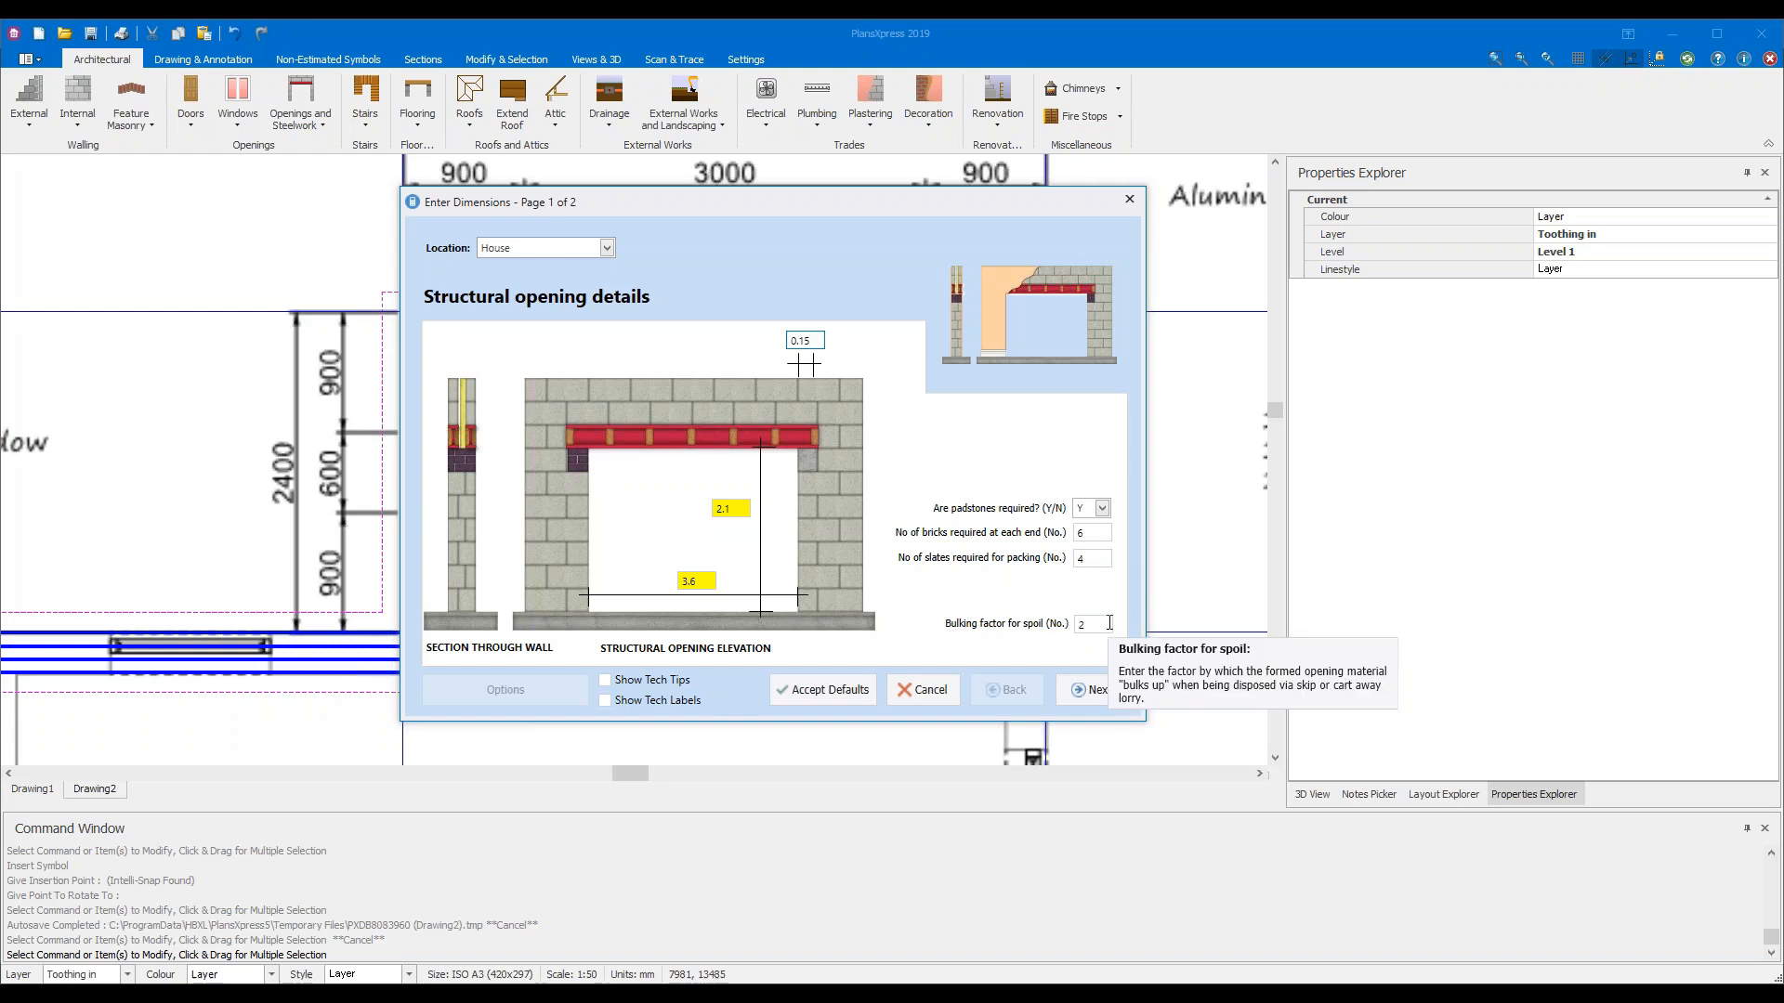
{"action": "left_click", "coordinate": [1109, 623]}
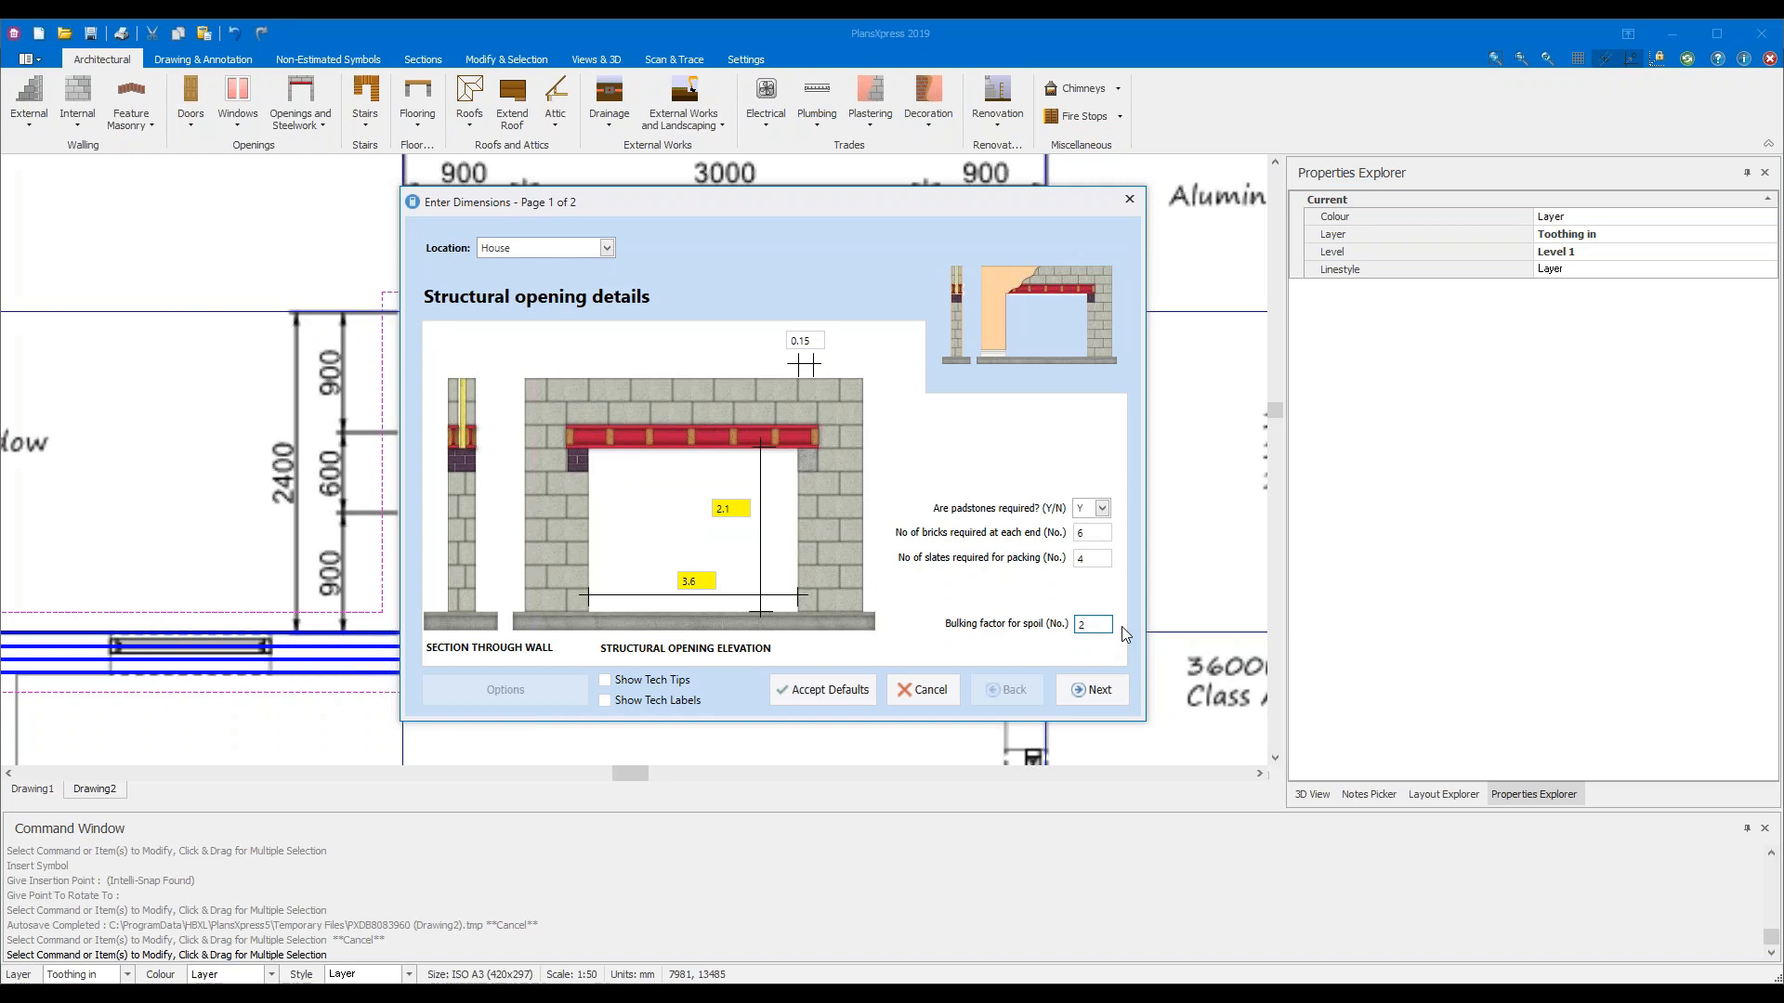
{"action": "left_click", "coordinate": [1113, 689]}
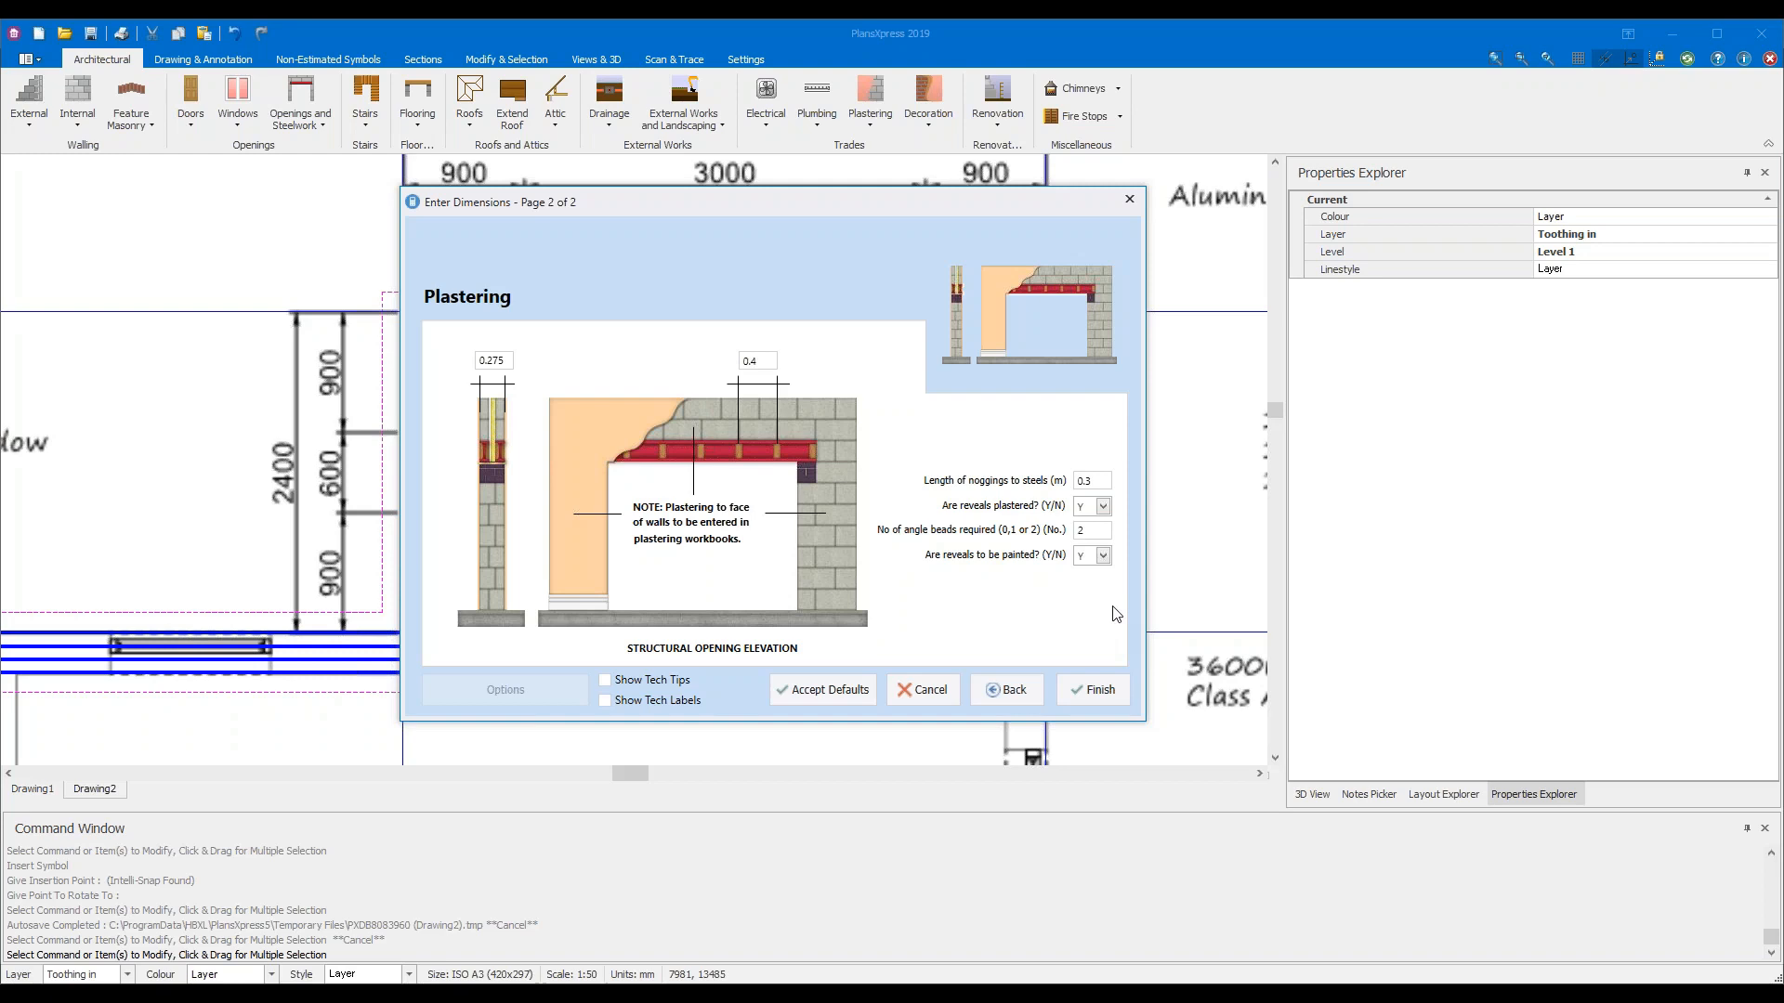
Change the plastering reveal depth from 0.275 to 0.3 and finish the opening settings
{"action": "left_click", "coordinate": [503, 365]}
{"action": "left_click_drag", "start_coordinate": [507, 364], "coordinate": [475, 365]}
{"action": "type", "text": "0.3"}
{"action": "left_click", "coordinate": [767, 360]}
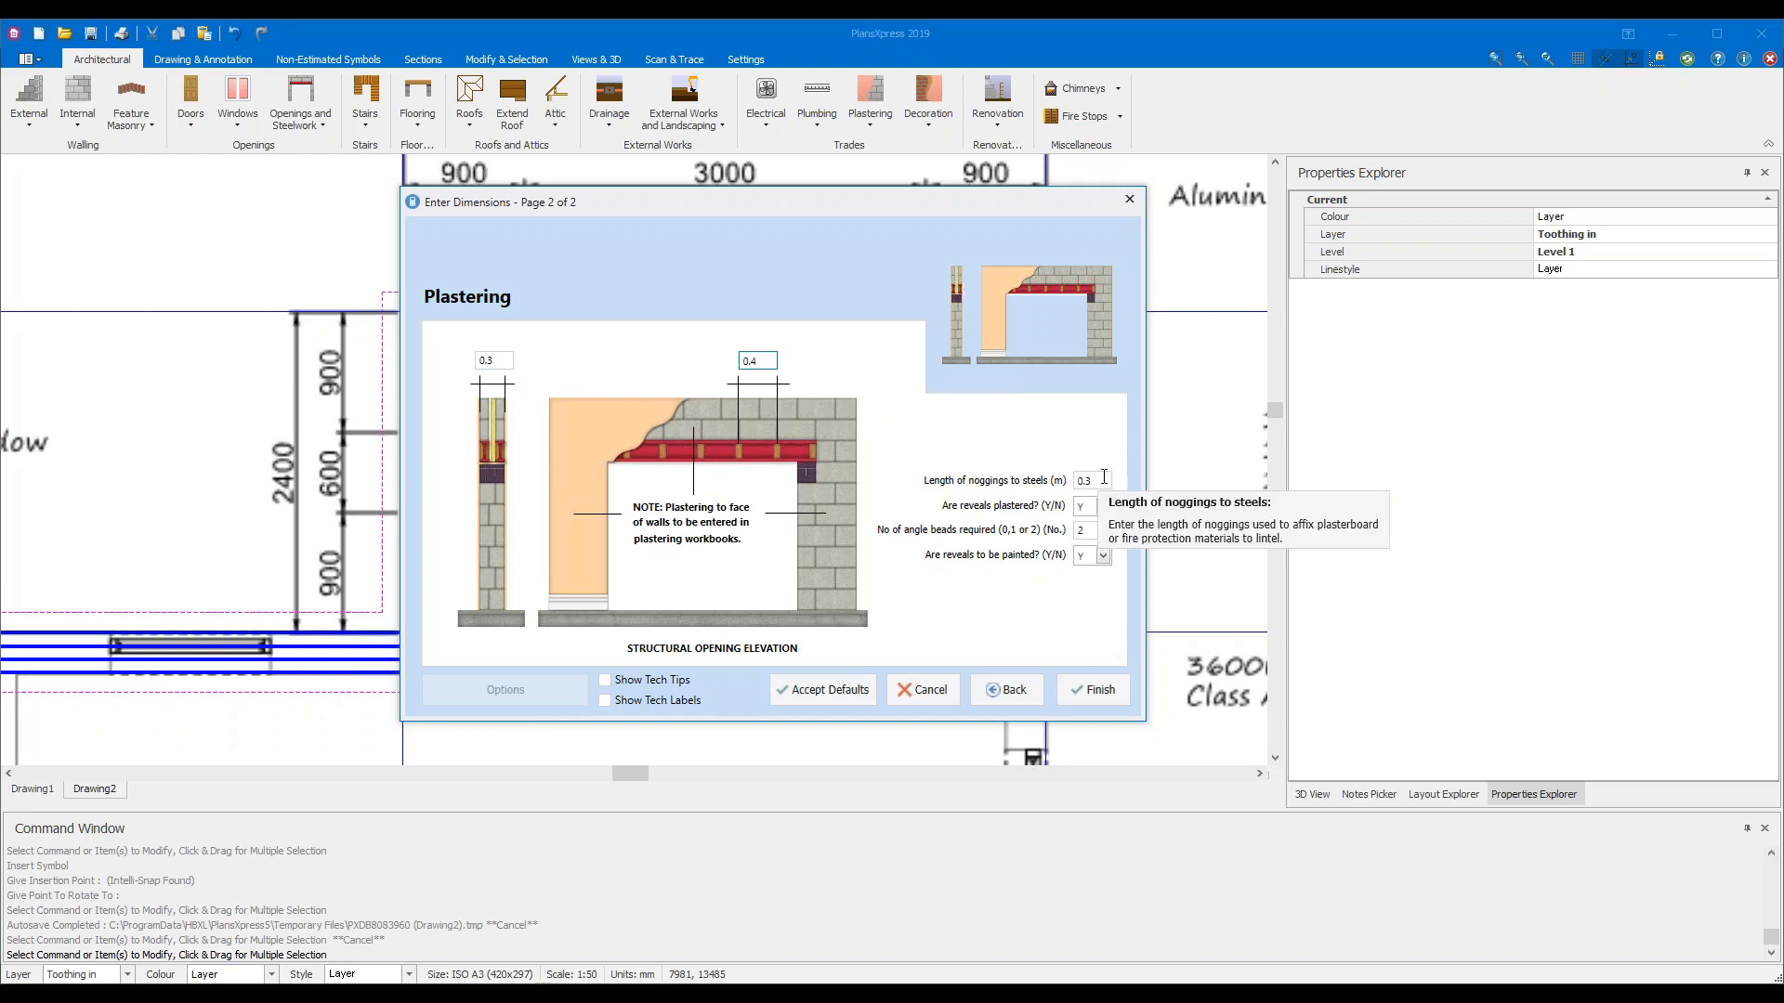
{"action": "left_click", "coordinate": [1104, 479]}
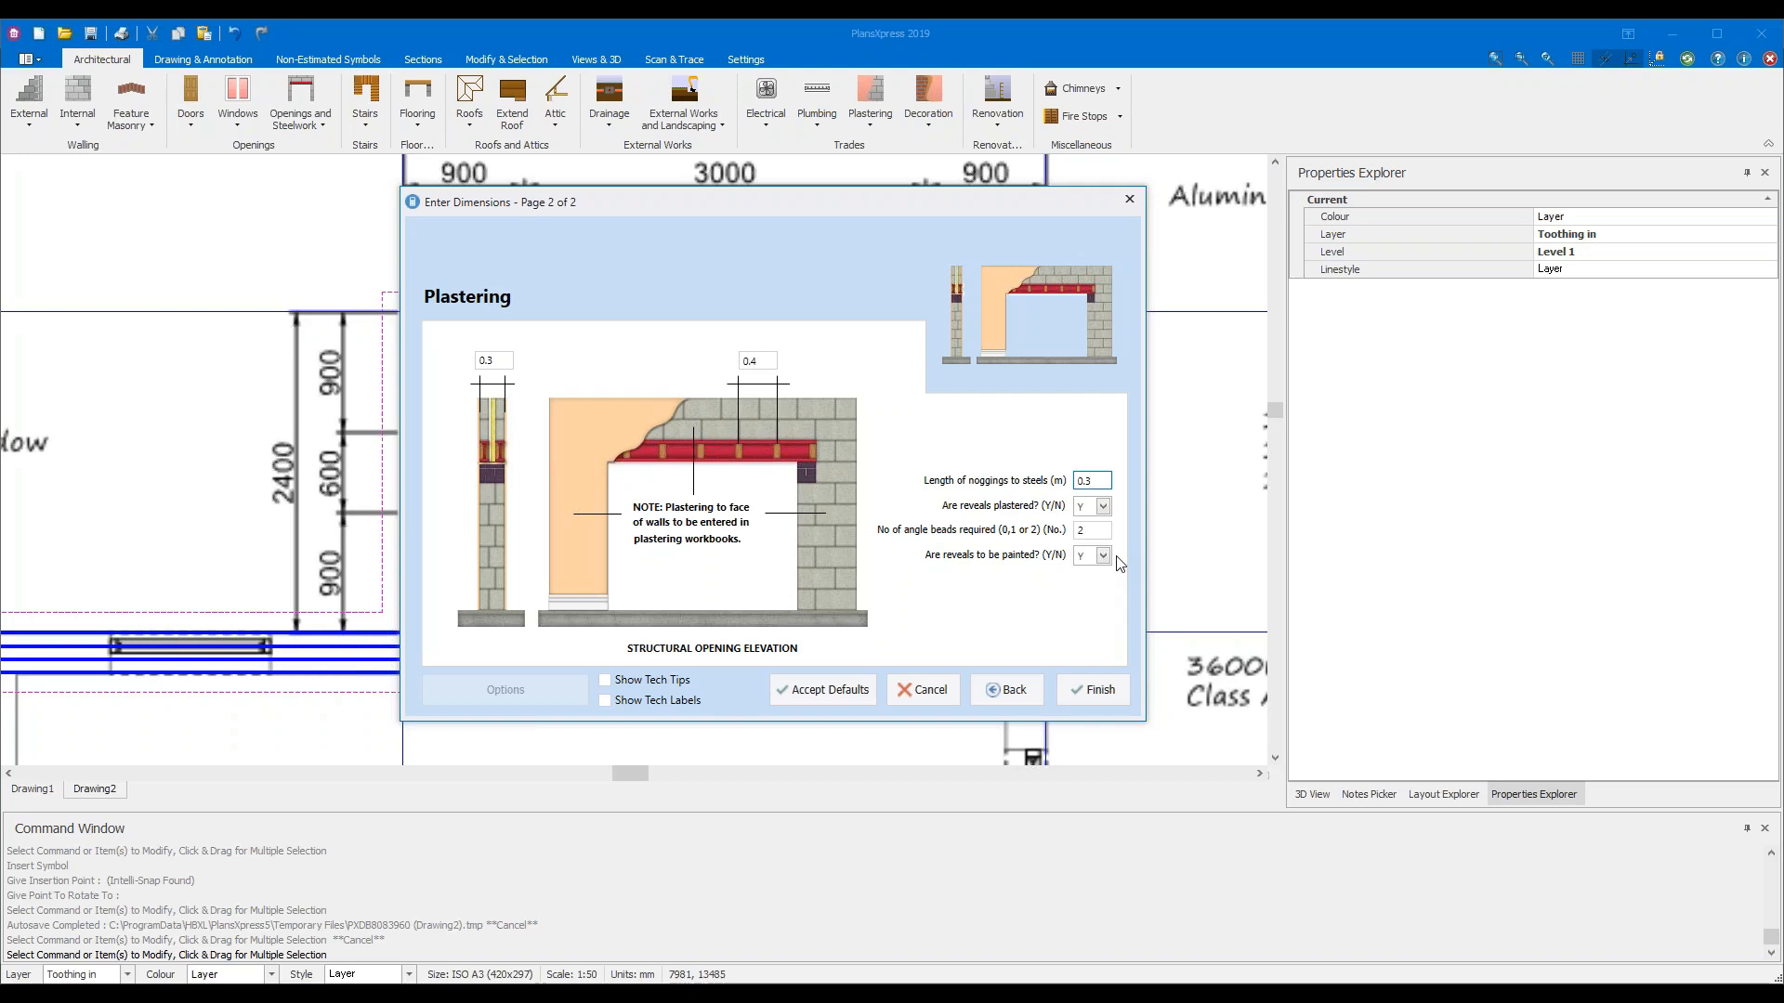
{"action": "left_click", "coordinate": [1093, 689]}
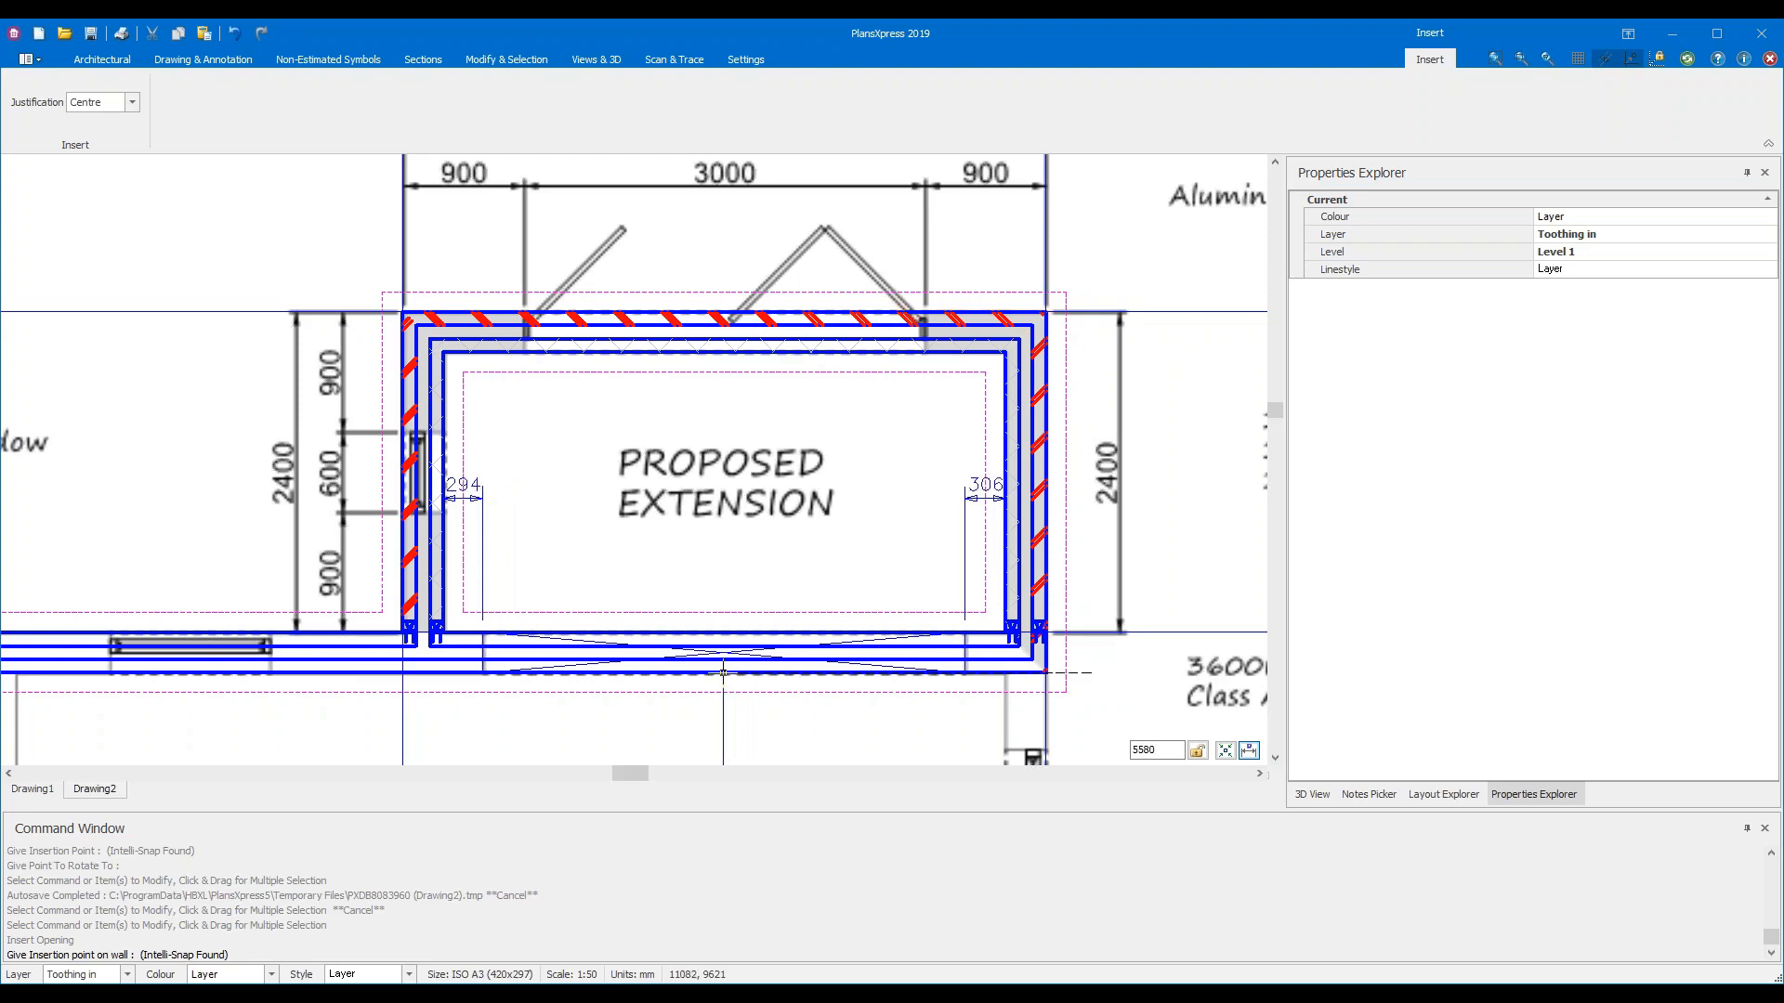
Zoom in and place the opening centred in the extension's front wall, then end insertion
{"action": "scroll", "coordinate": [723, 672], "scroll_direction": "up", "scroll_amount": 3}
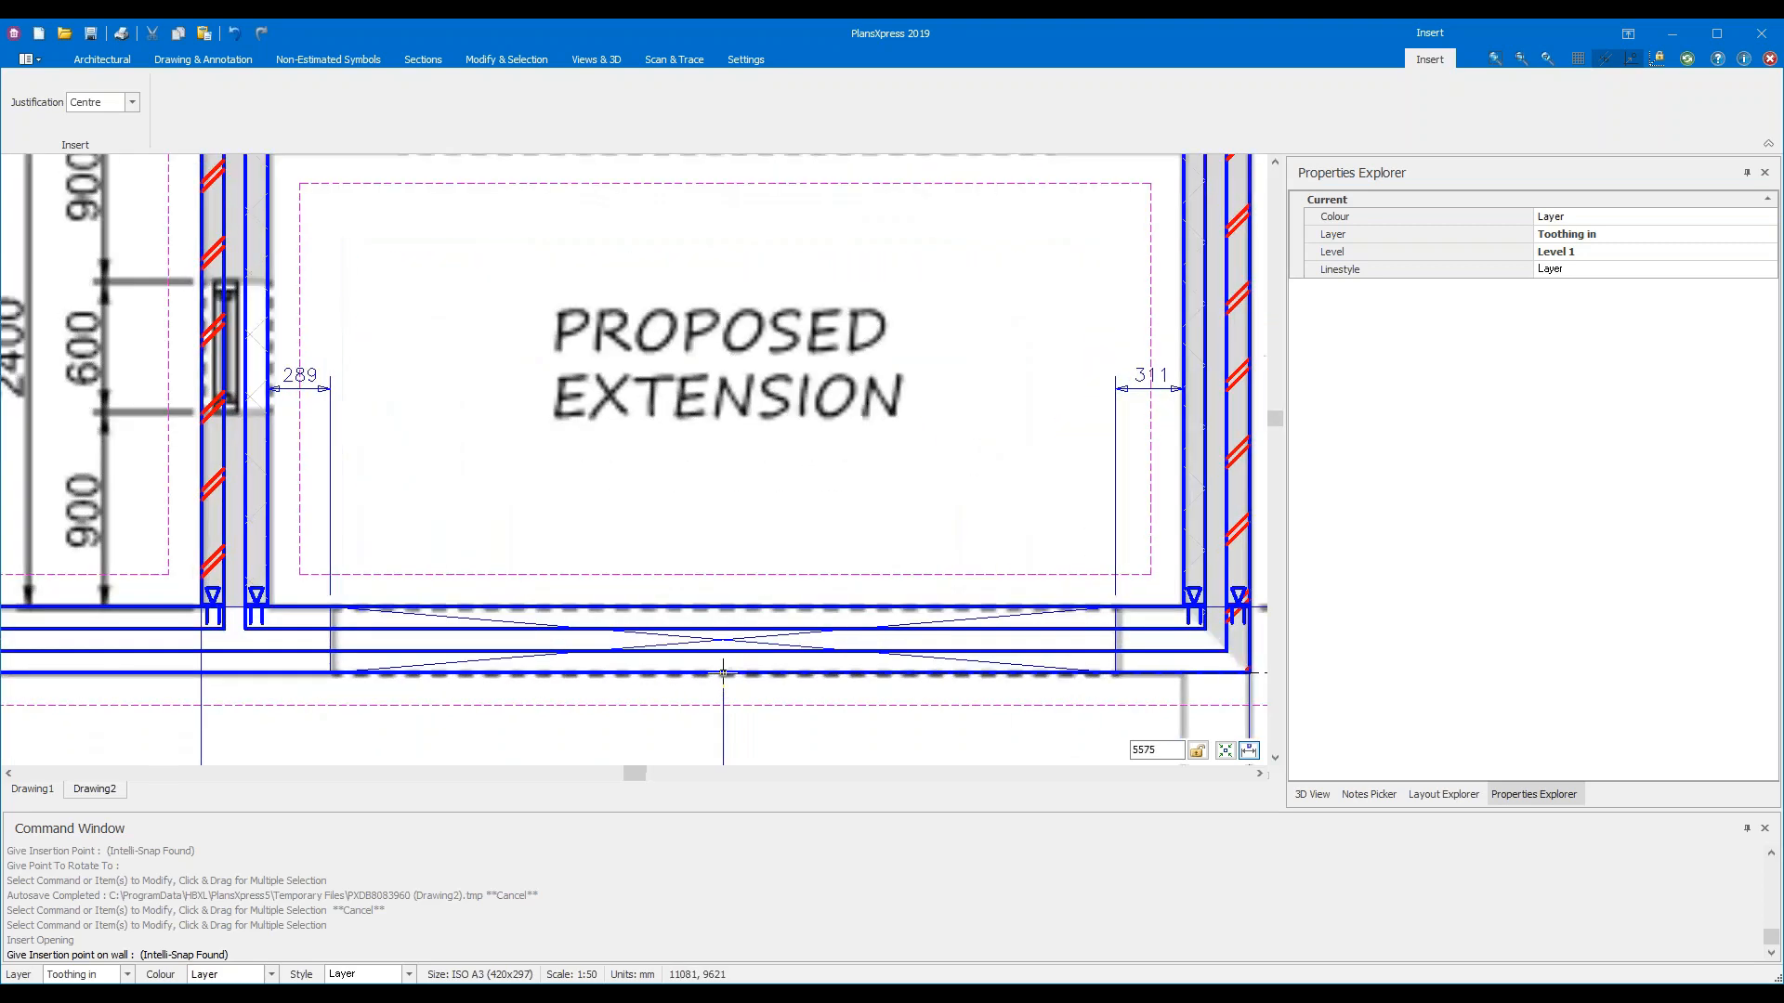
{"action": "scroll", "coordinate": [724, 672], "scroll_direction": "up", "scroll_amount": 1}
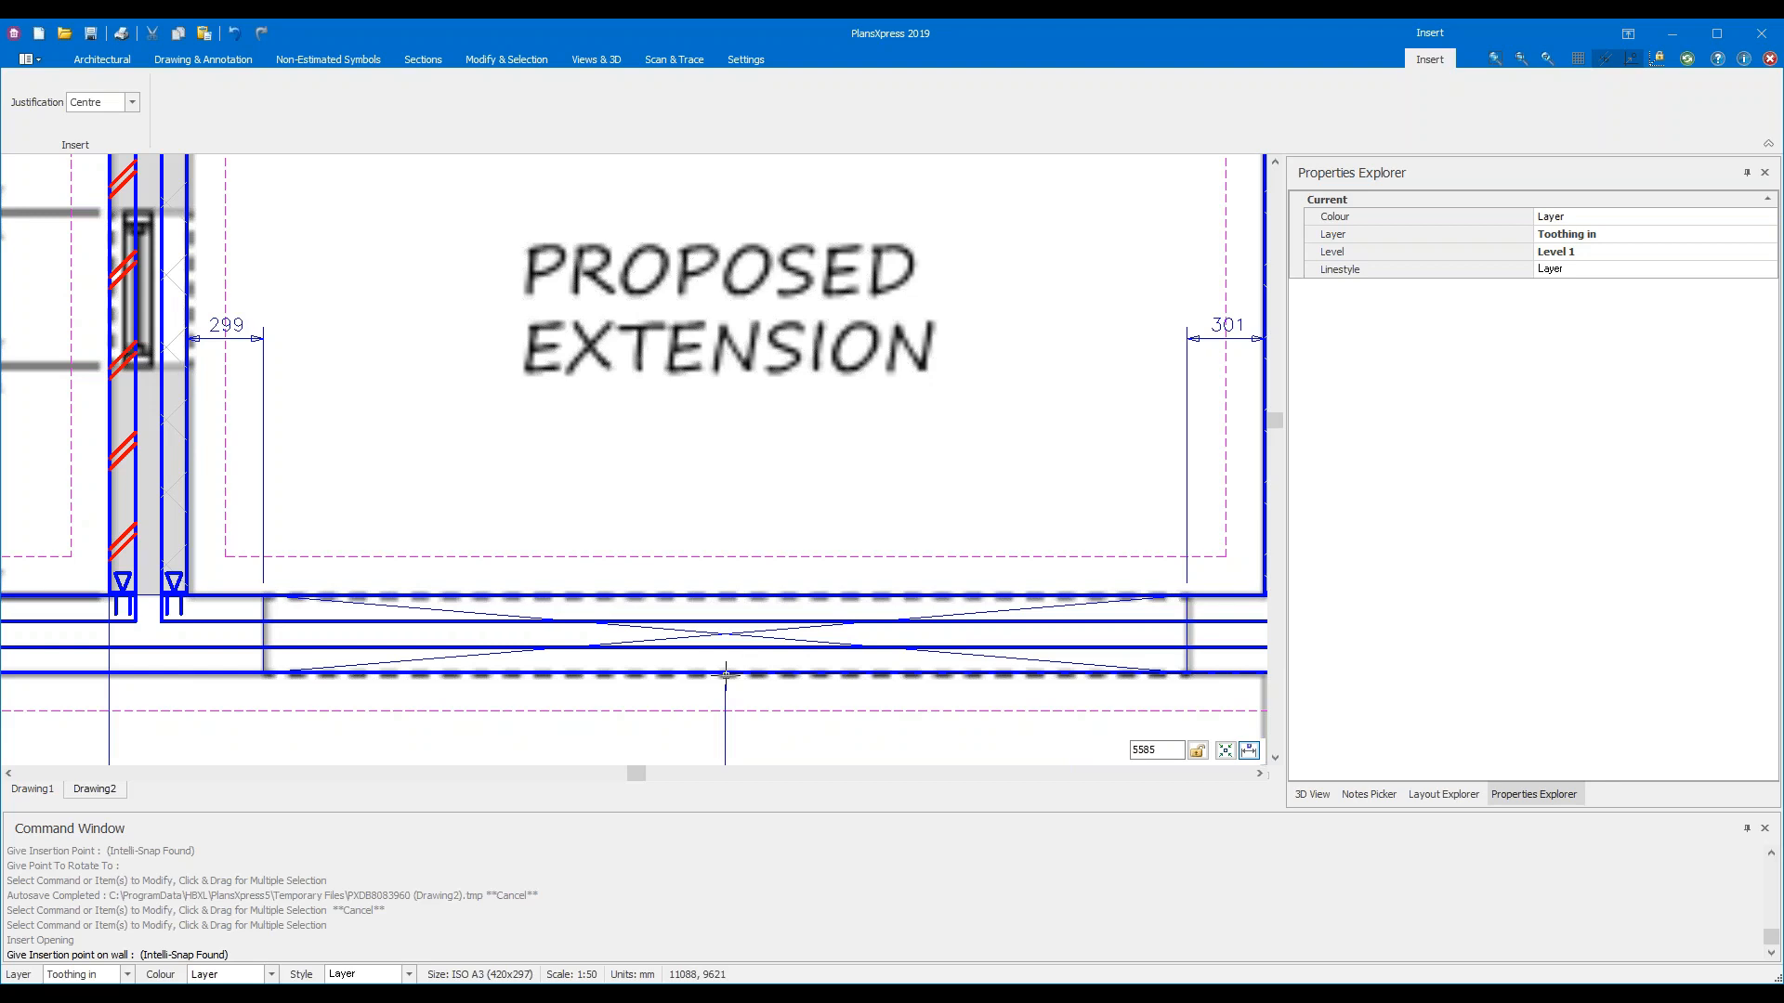
{"action": "left_click", "coordinate": [726, 673]}
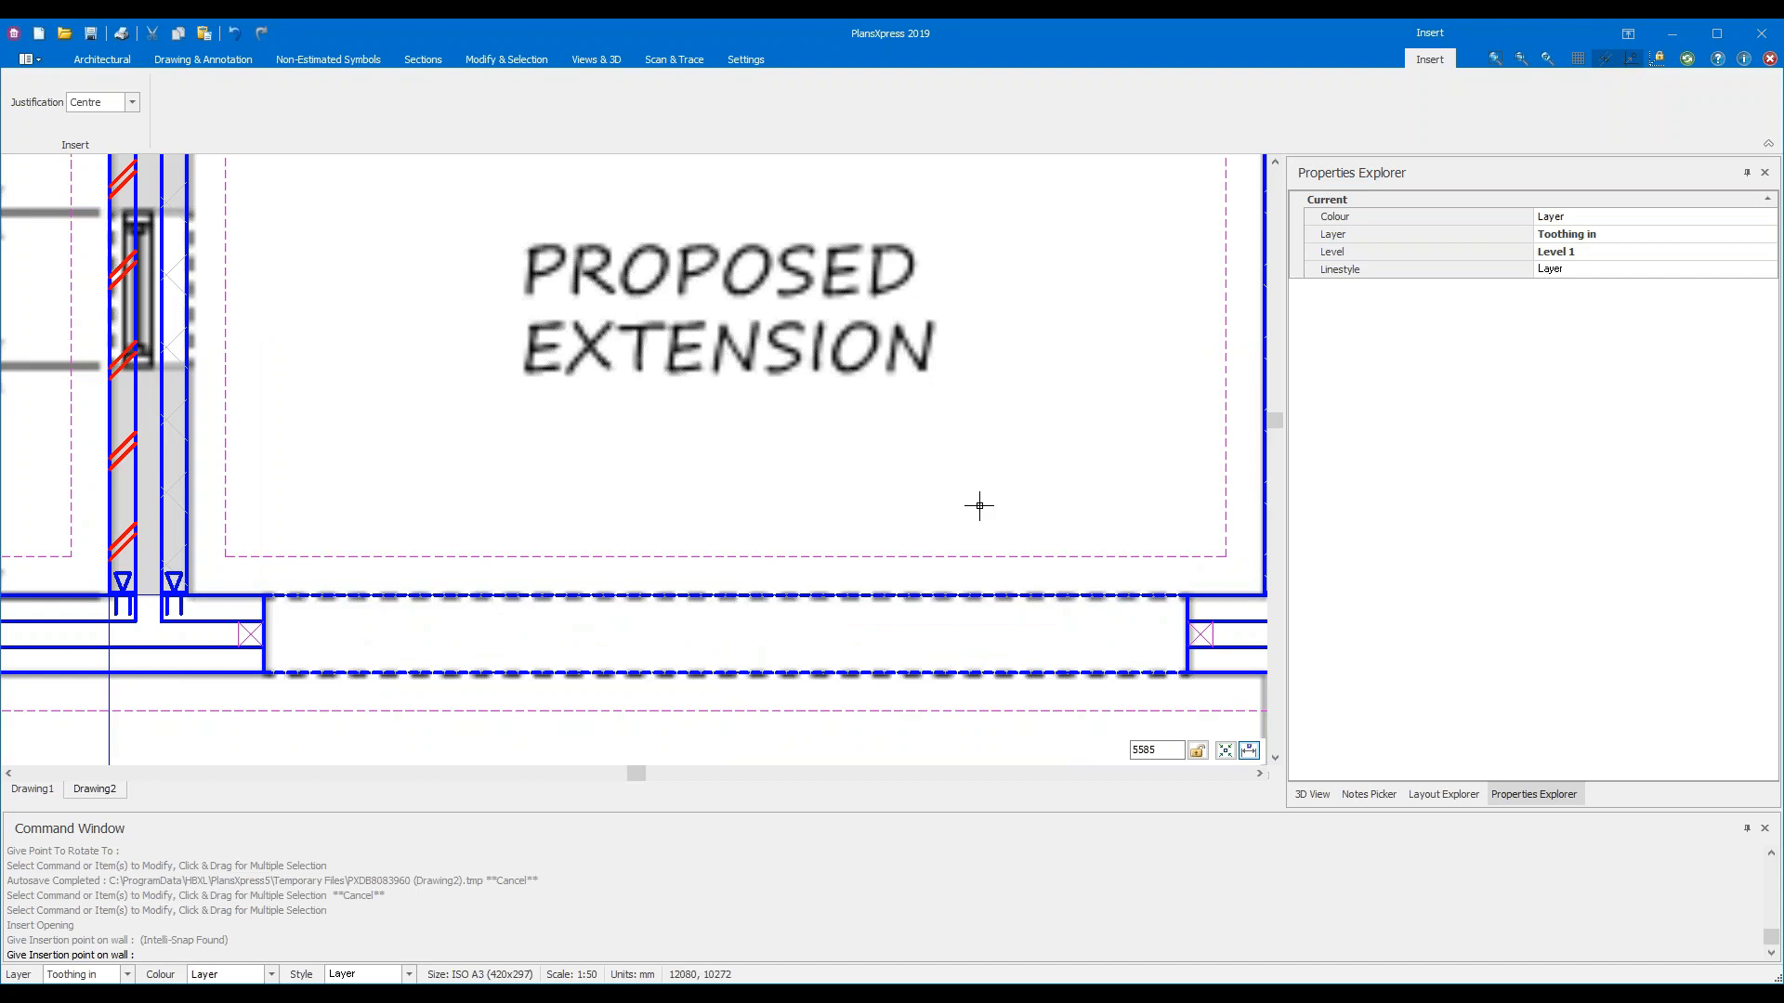
{"action": "key", "text": "Escape"}
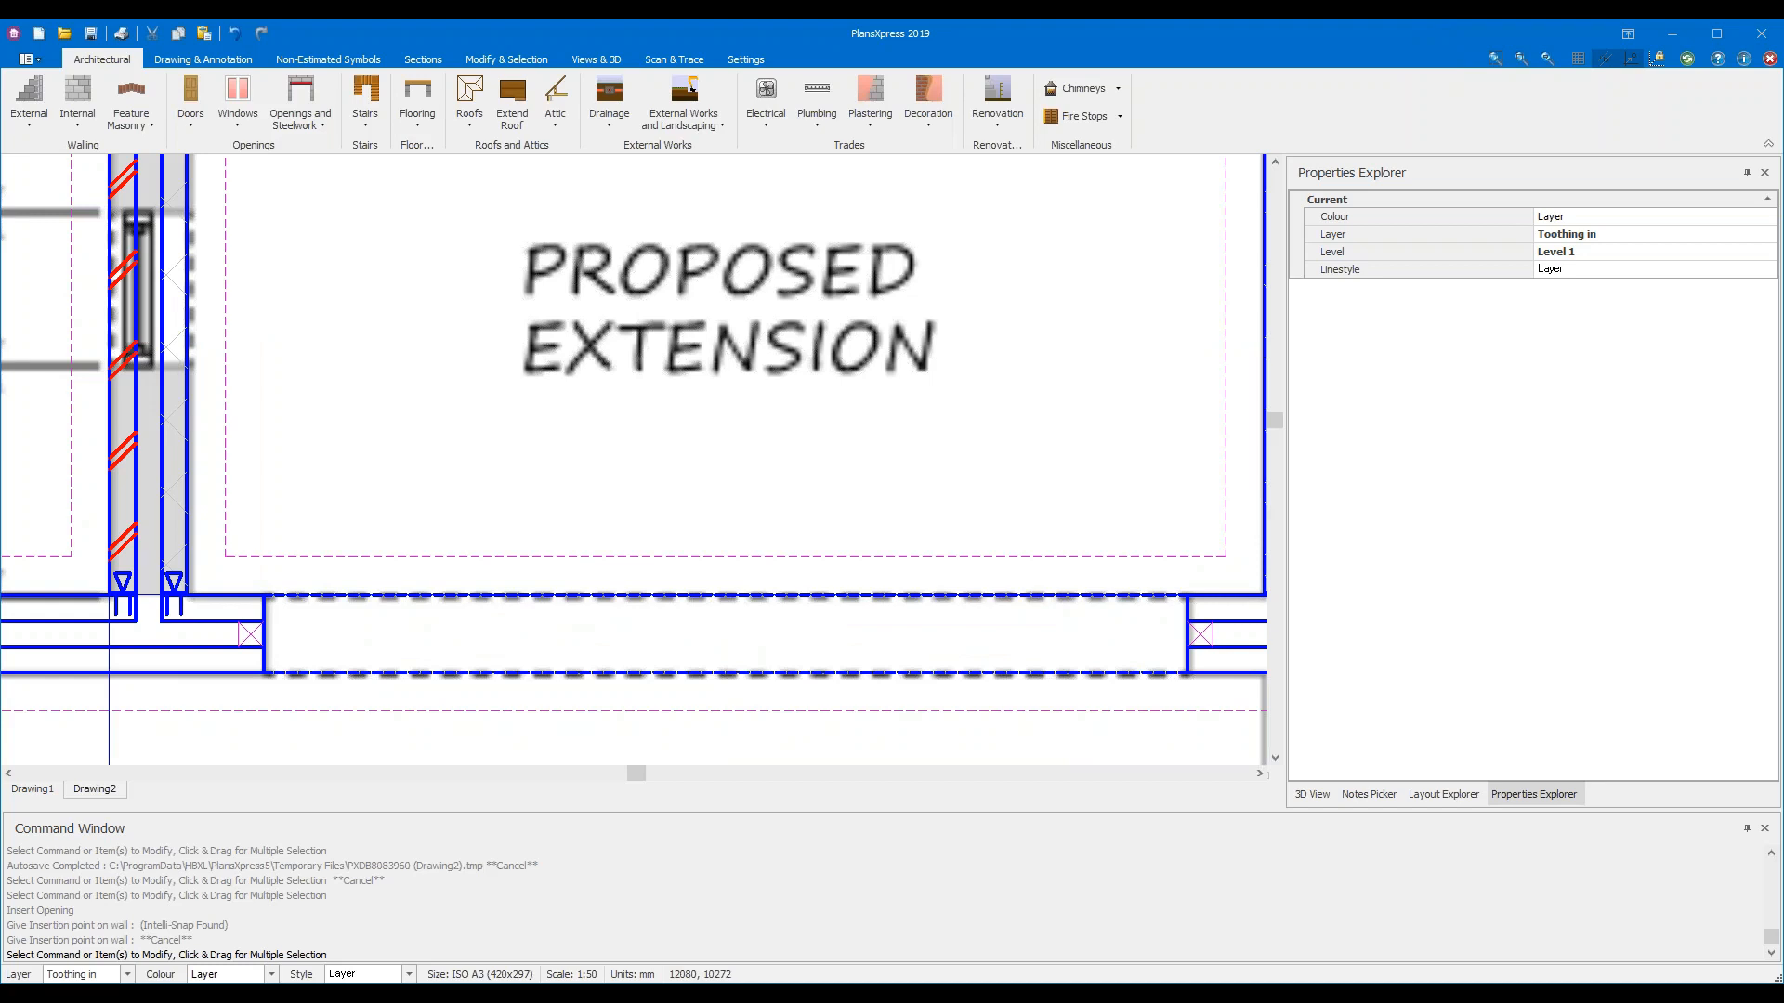
Pick Flooring > Floor Slabs > Extension Slab > Unreinforced Slab
{"action": "scroll", "coordinate": [976, 506], "scroll_direction": "down", "scroll_amount": 3}
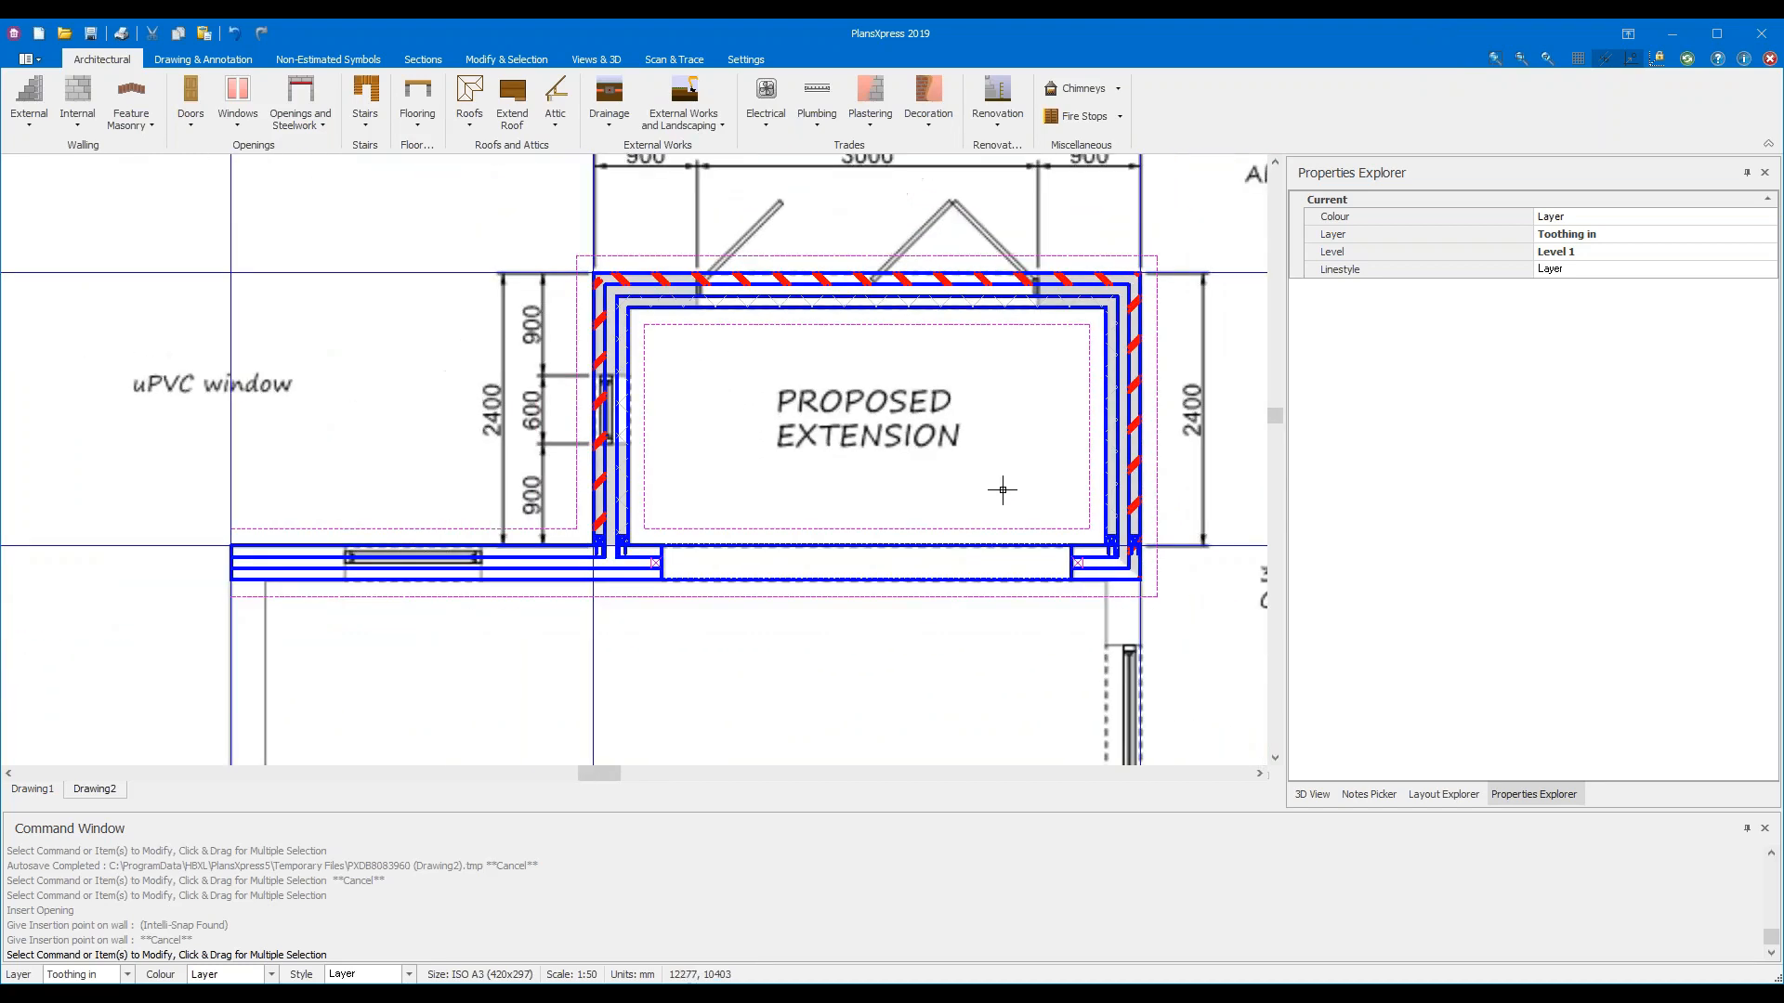
{"action": "middle_click_drag", "start_coordinate": [1002, 490], "coordinate": [903, 554]}
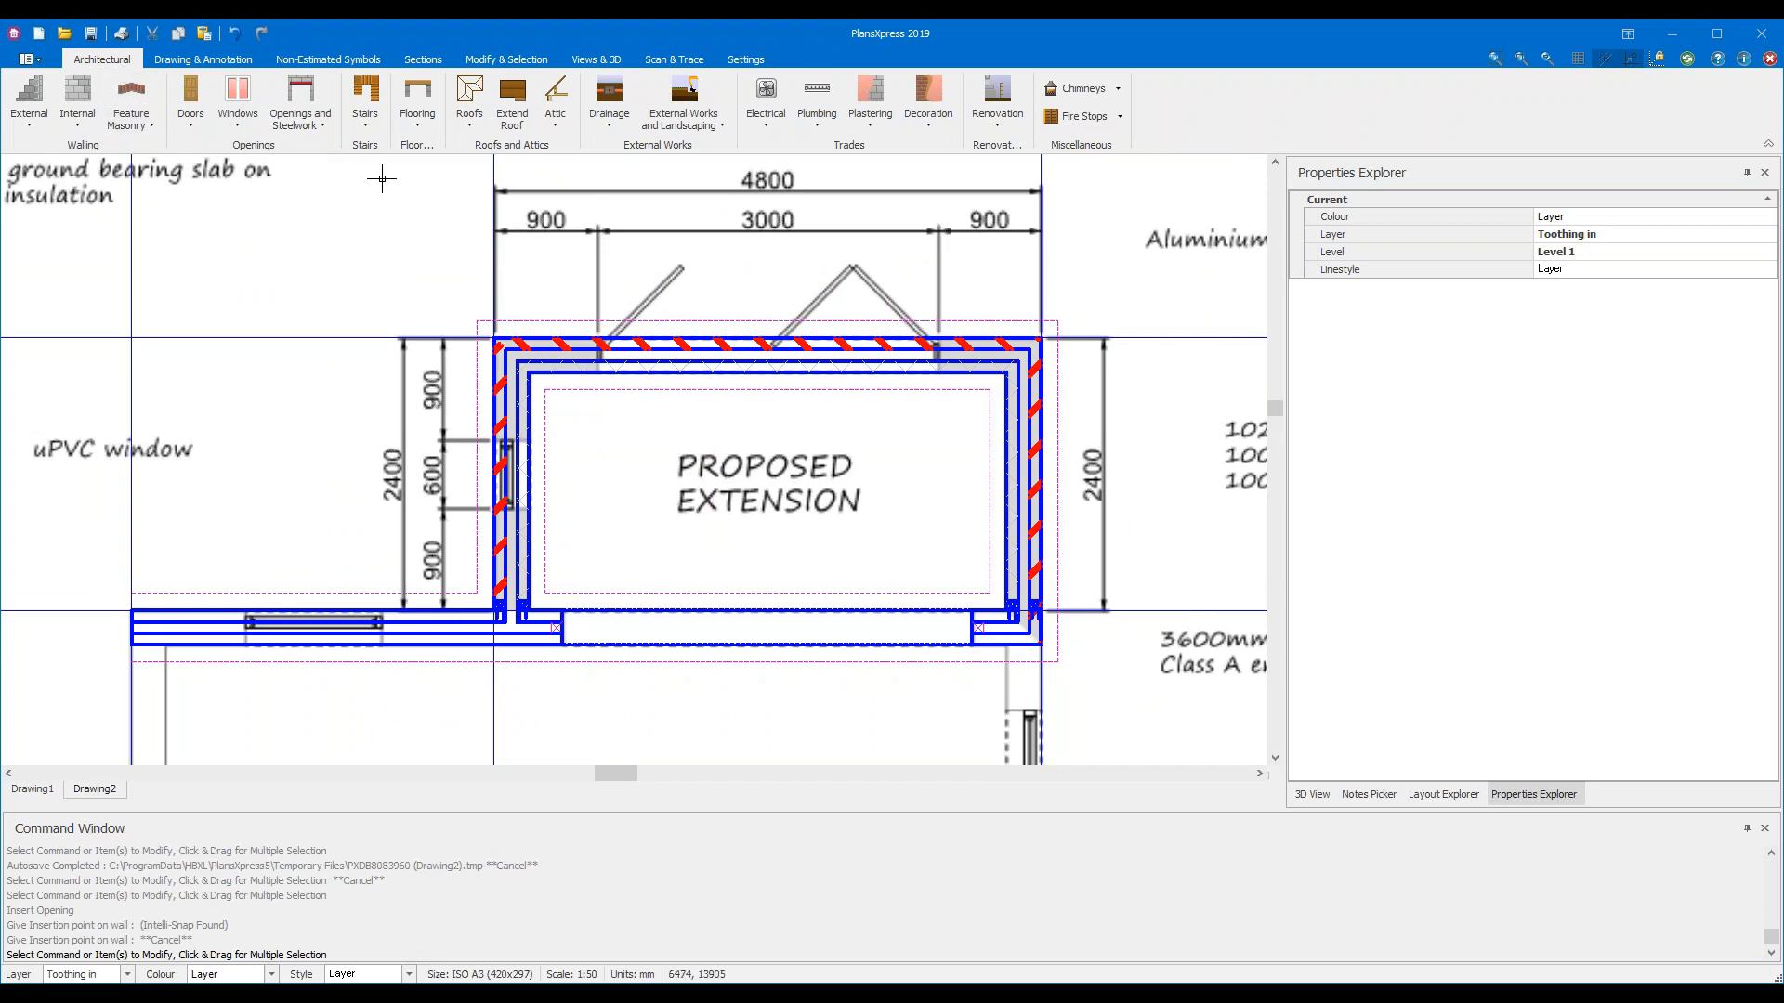
{"action": "left_click", "coordinate": [422, 126]}
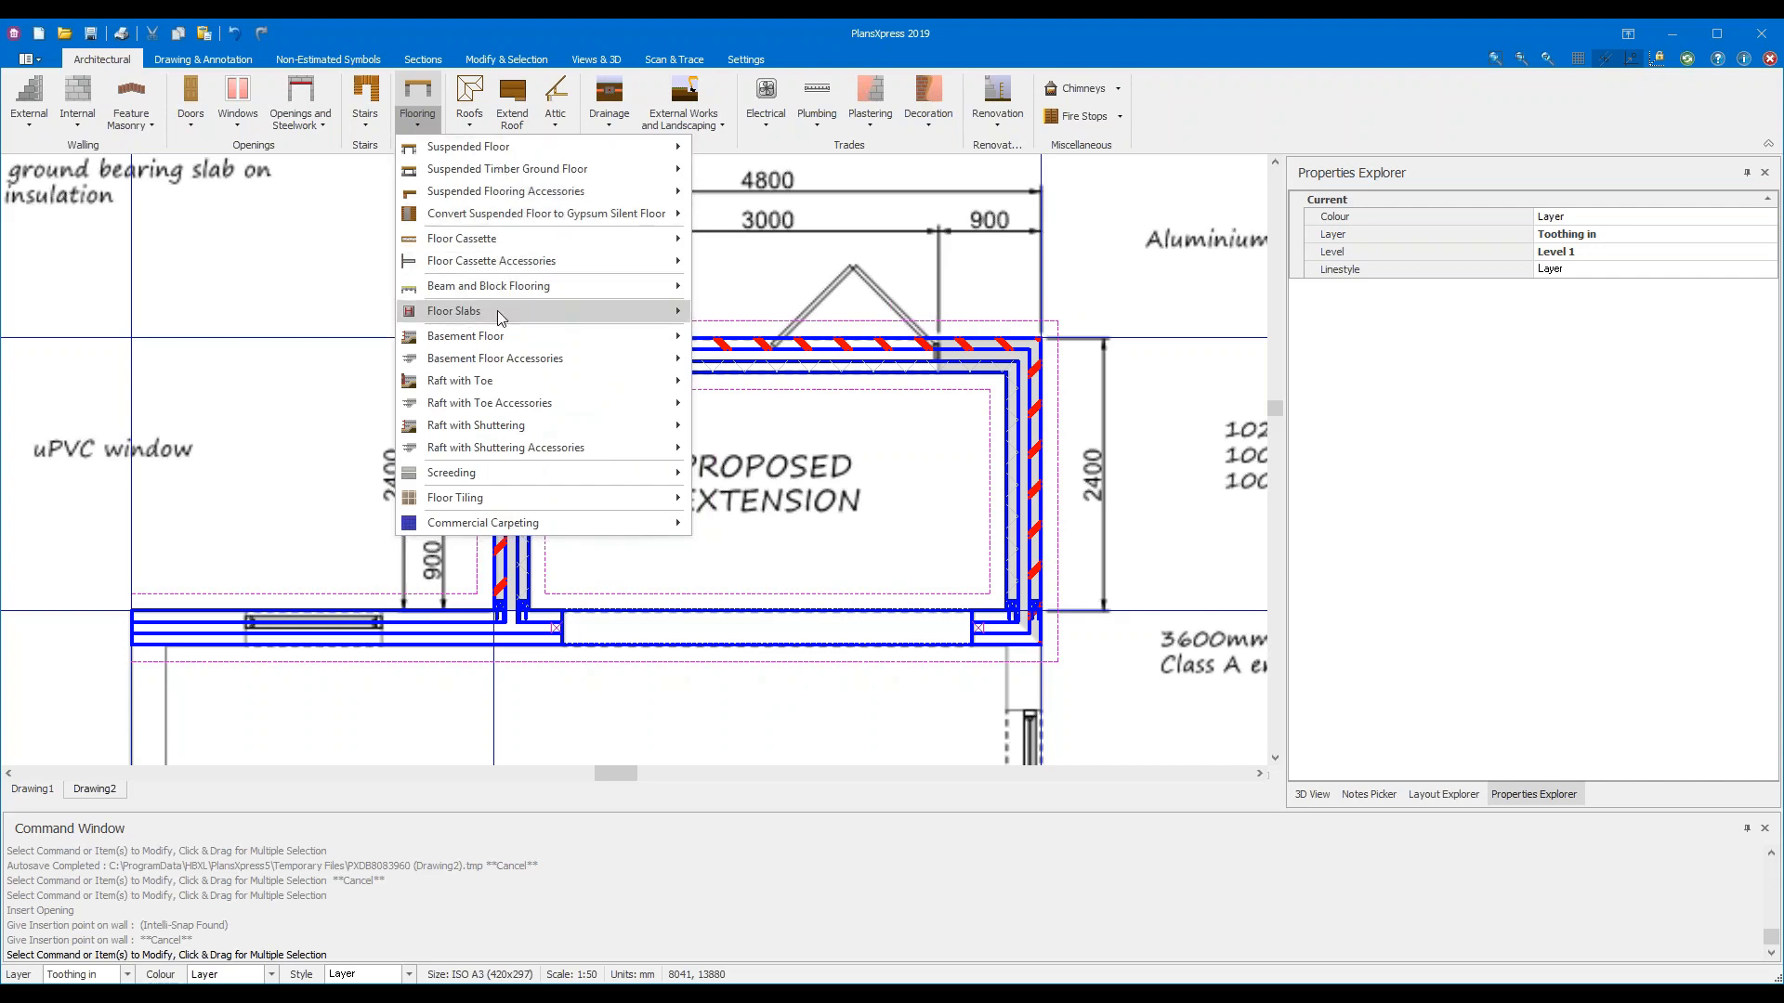
{"action": "mouse_move", "coordinate": [605, 318]}
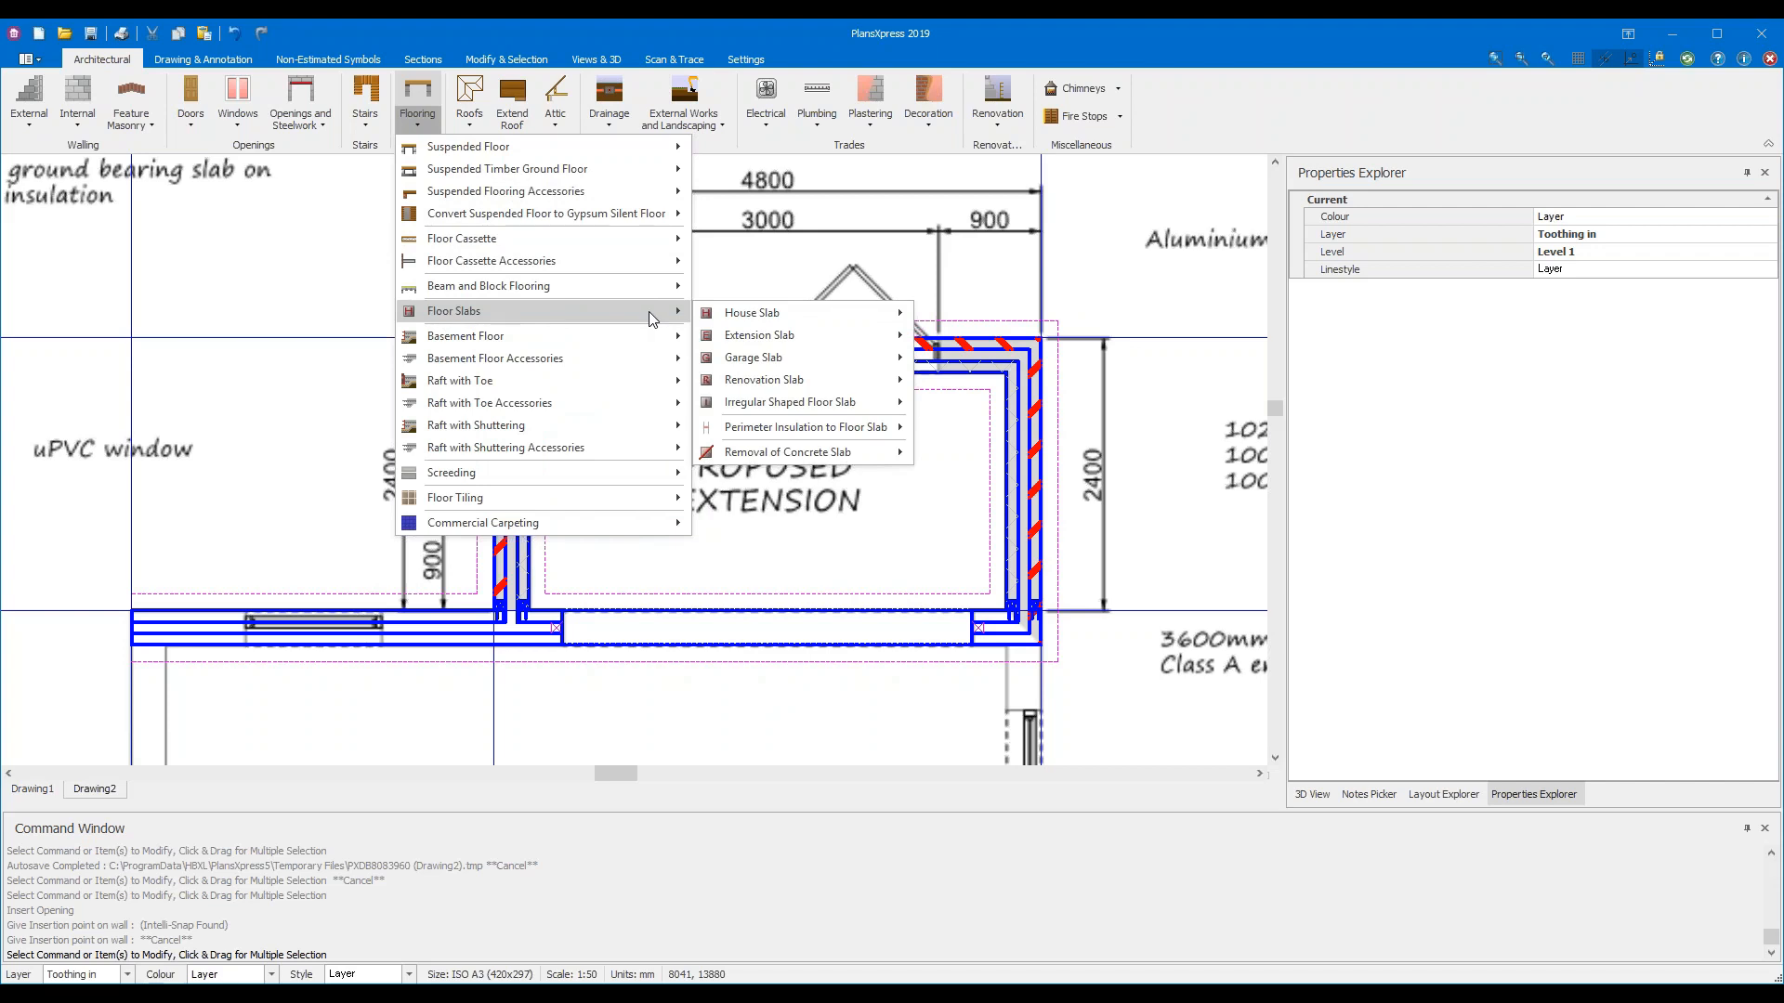
{"action": "mouse_move", "coordinate": [849, 319]}
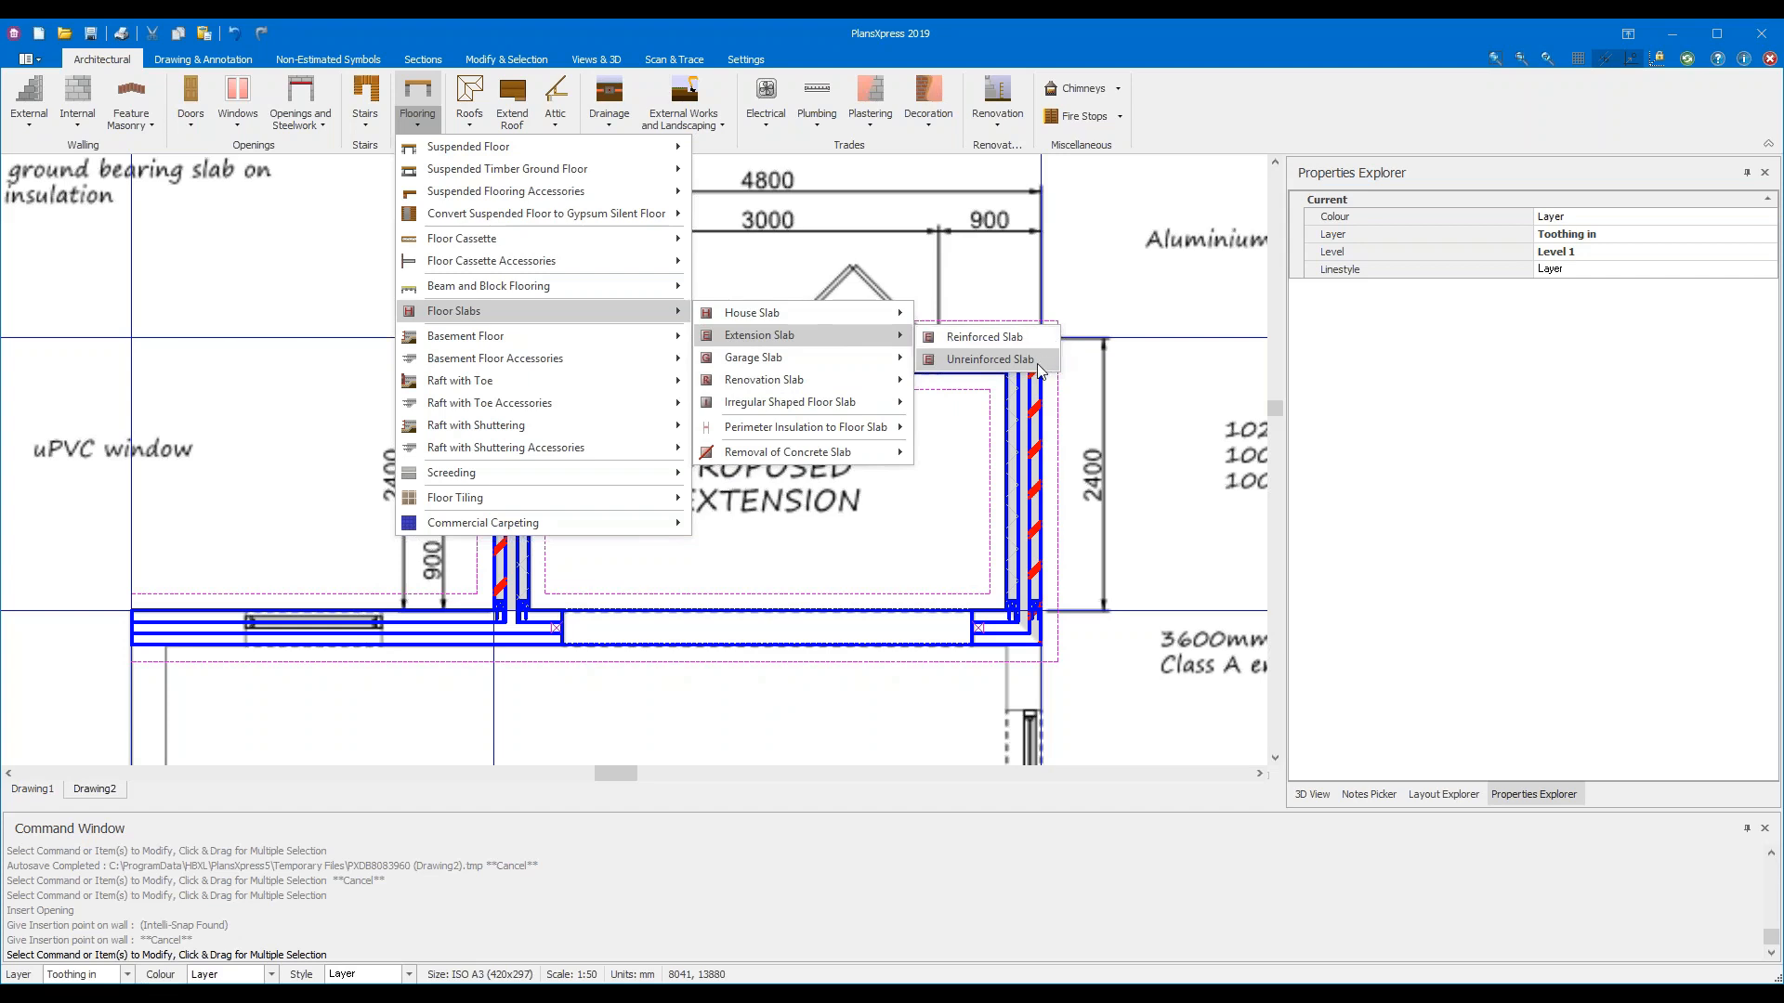
{"action": "left_click", "coordinate": [991, 359]}
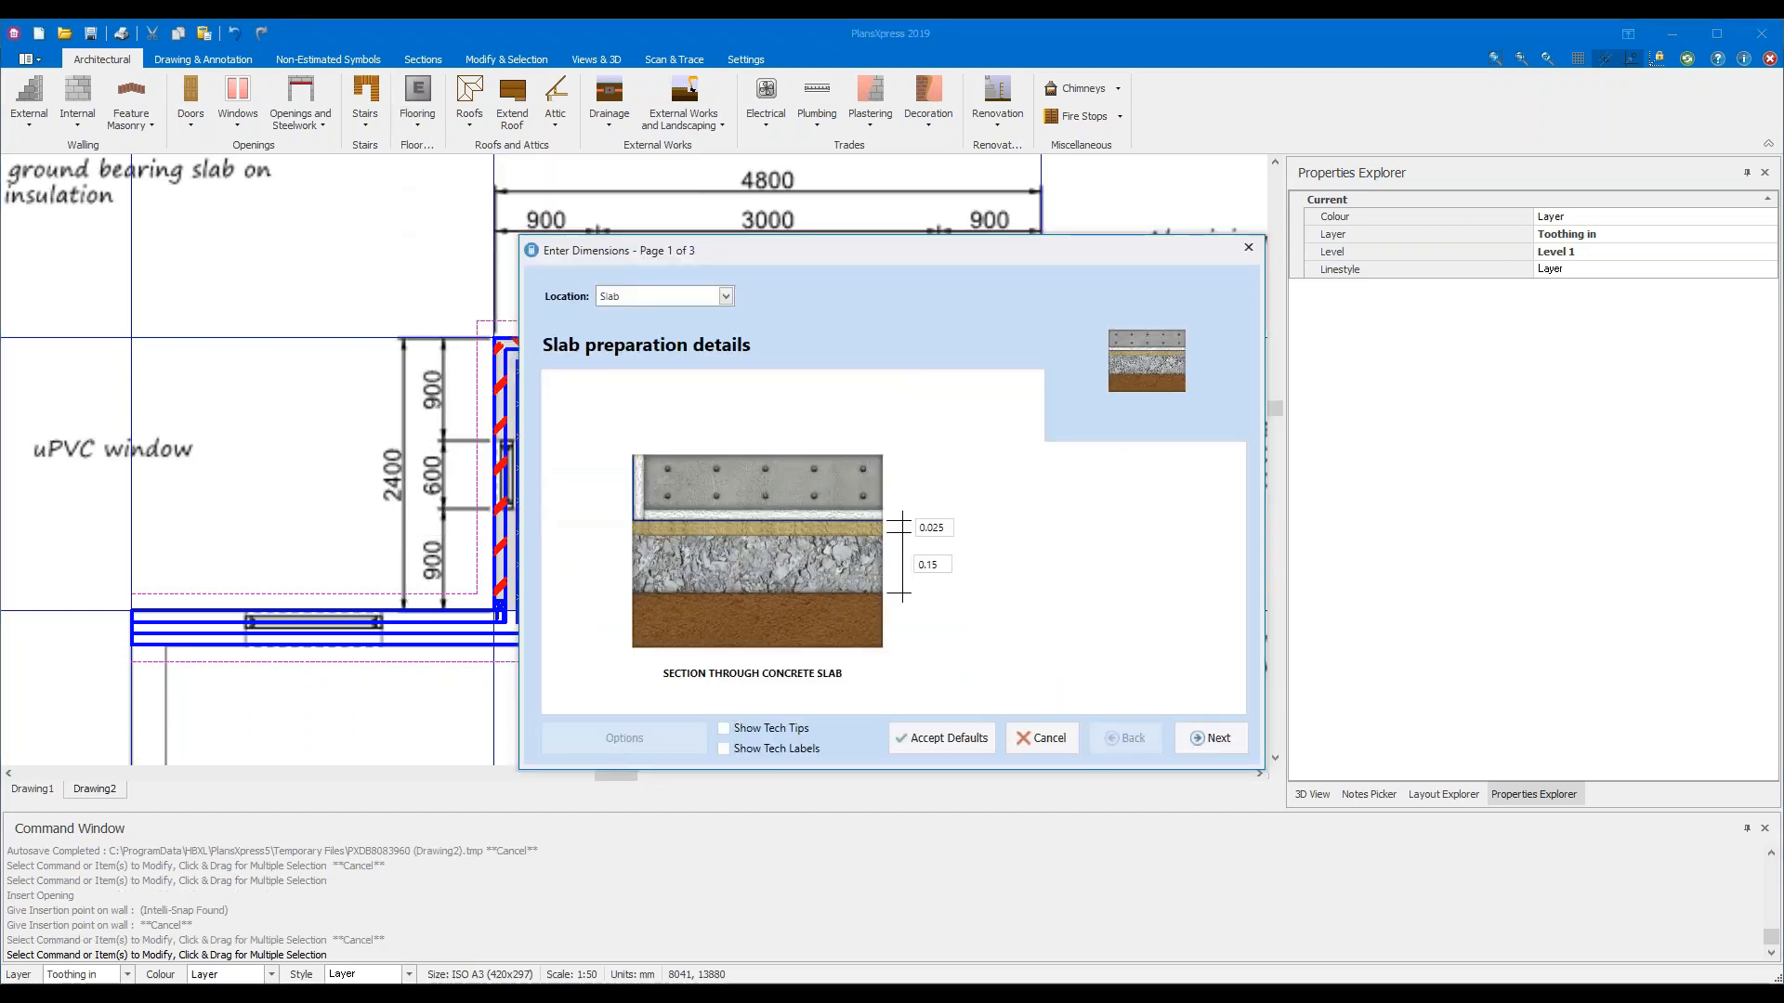
Turn on field tips and layer labels, reviewing the 0.025 blinding and 0.15 sub-base depths
{"action": "left_click", "coordinate": [723, 730]}
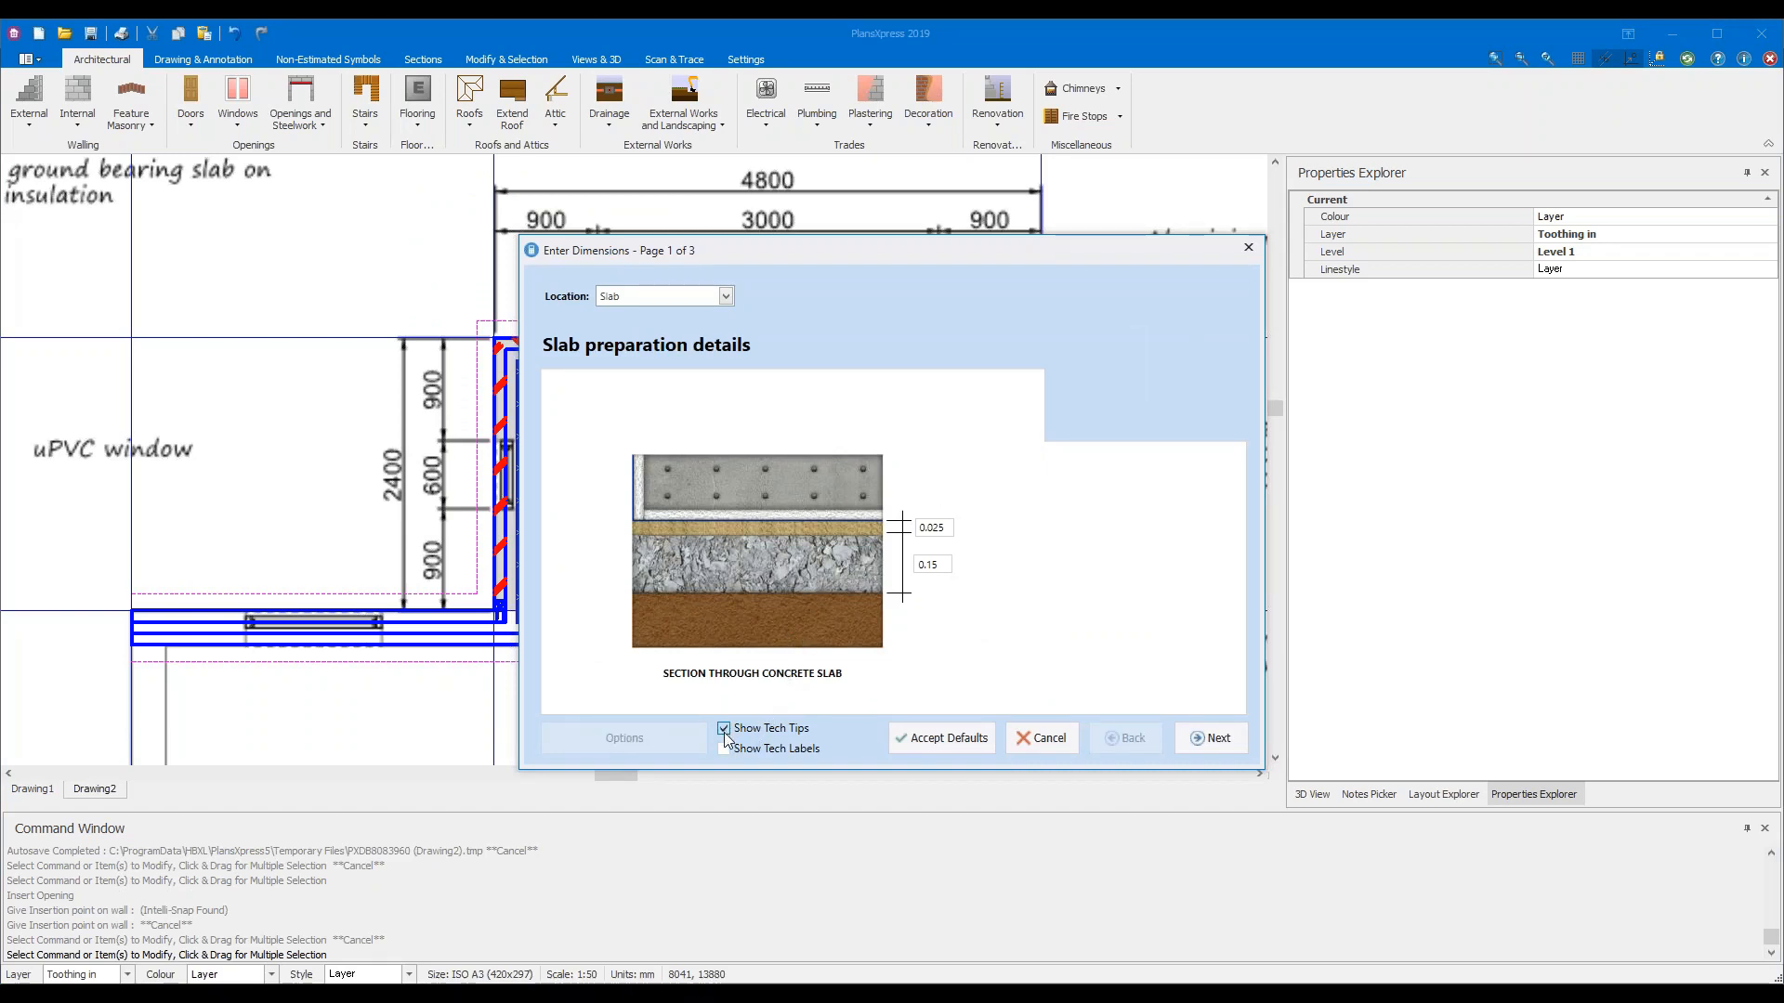
{"action": "left_click", "coordinate": [724, 750]}
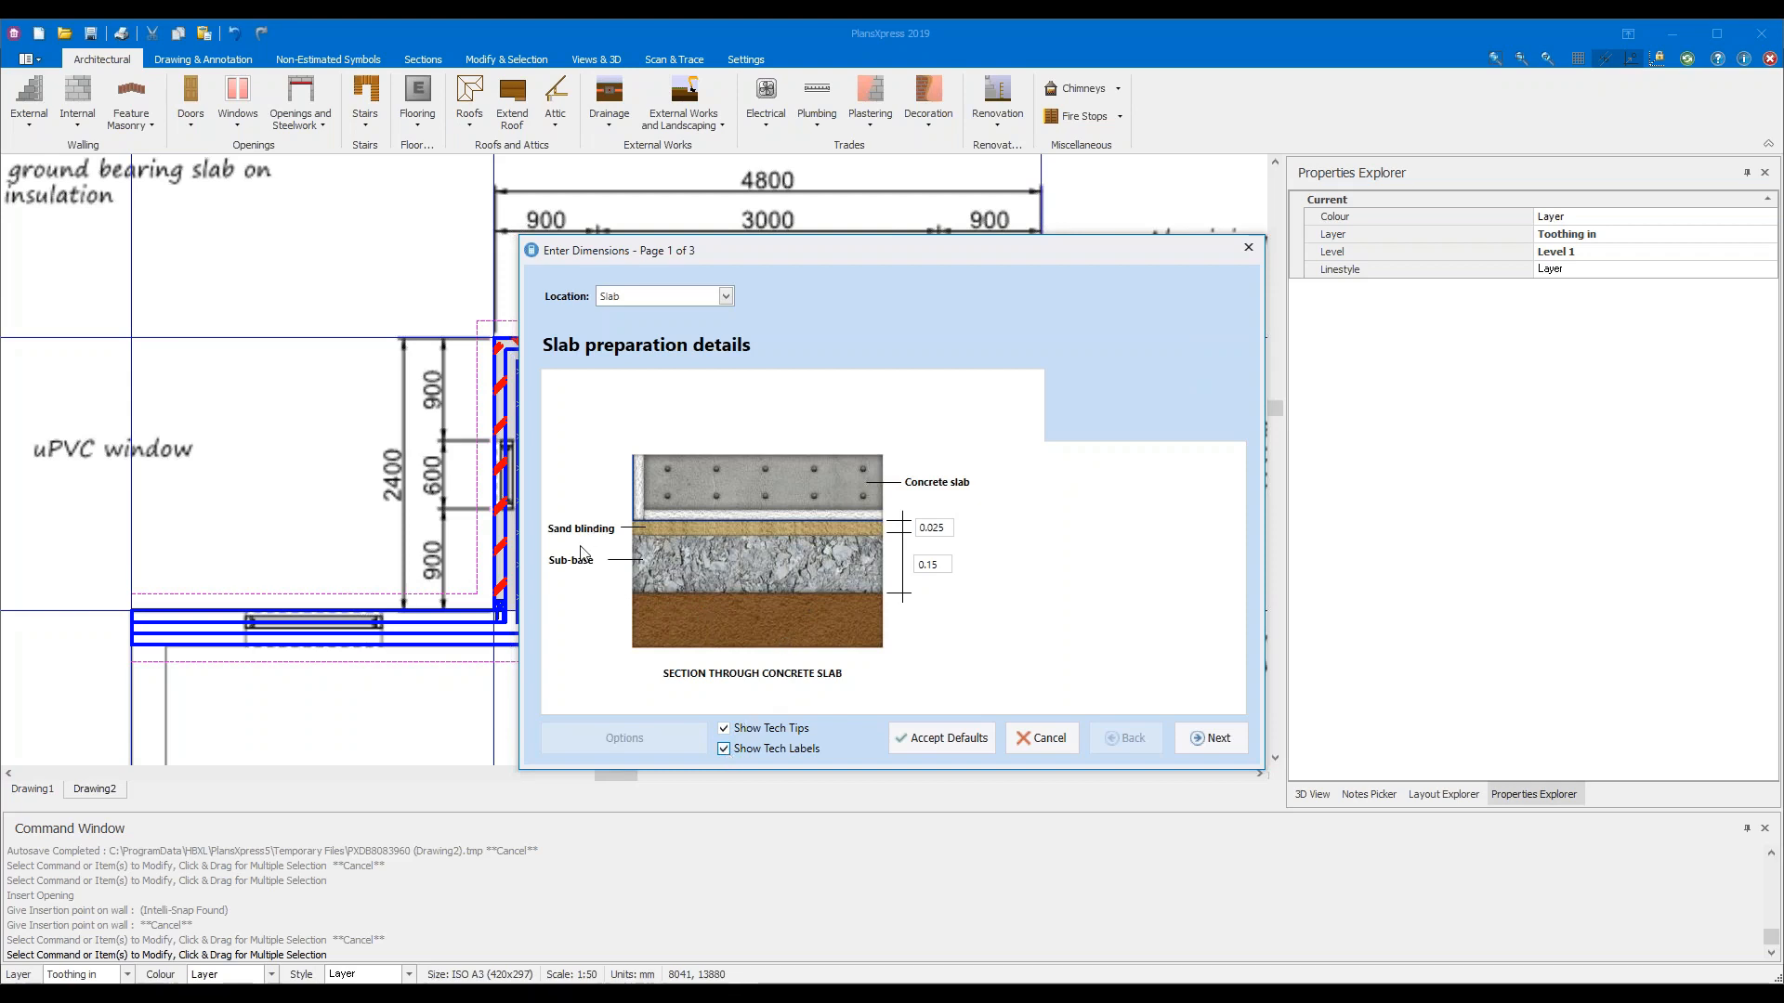
{"action": "left_click", "coordinate": [932, 529]}
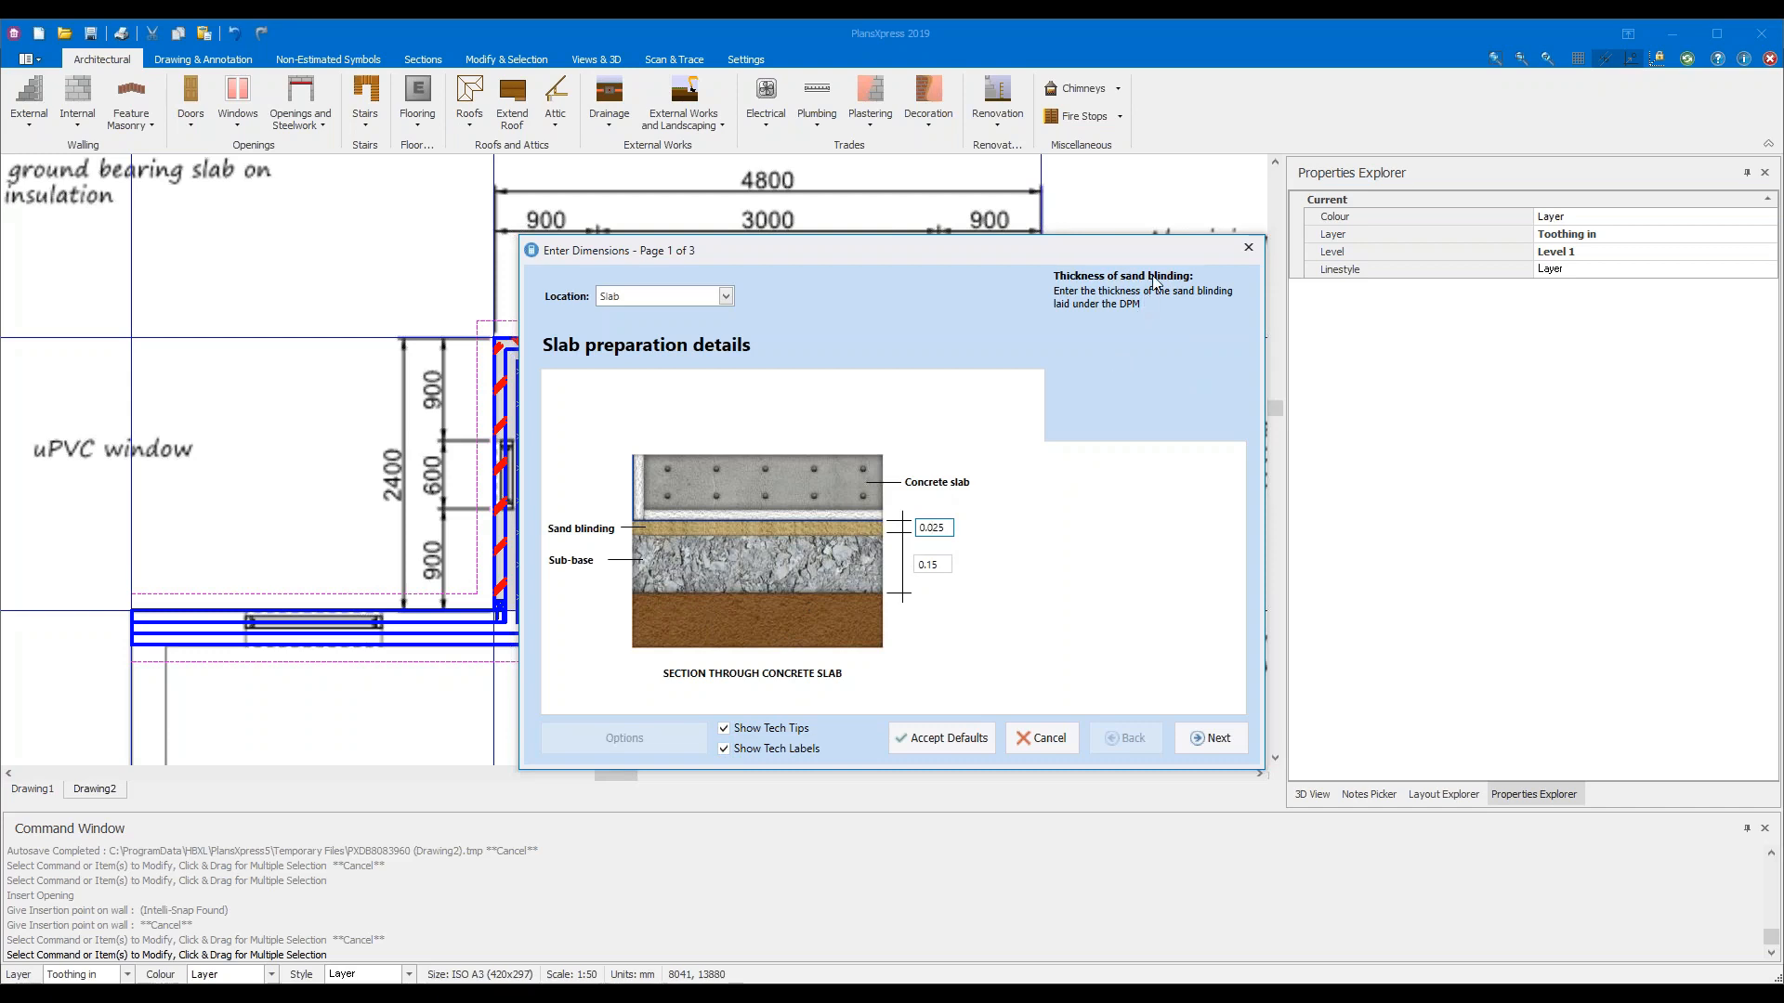
{"action": "left_click", "coordinate": [938, 564]}
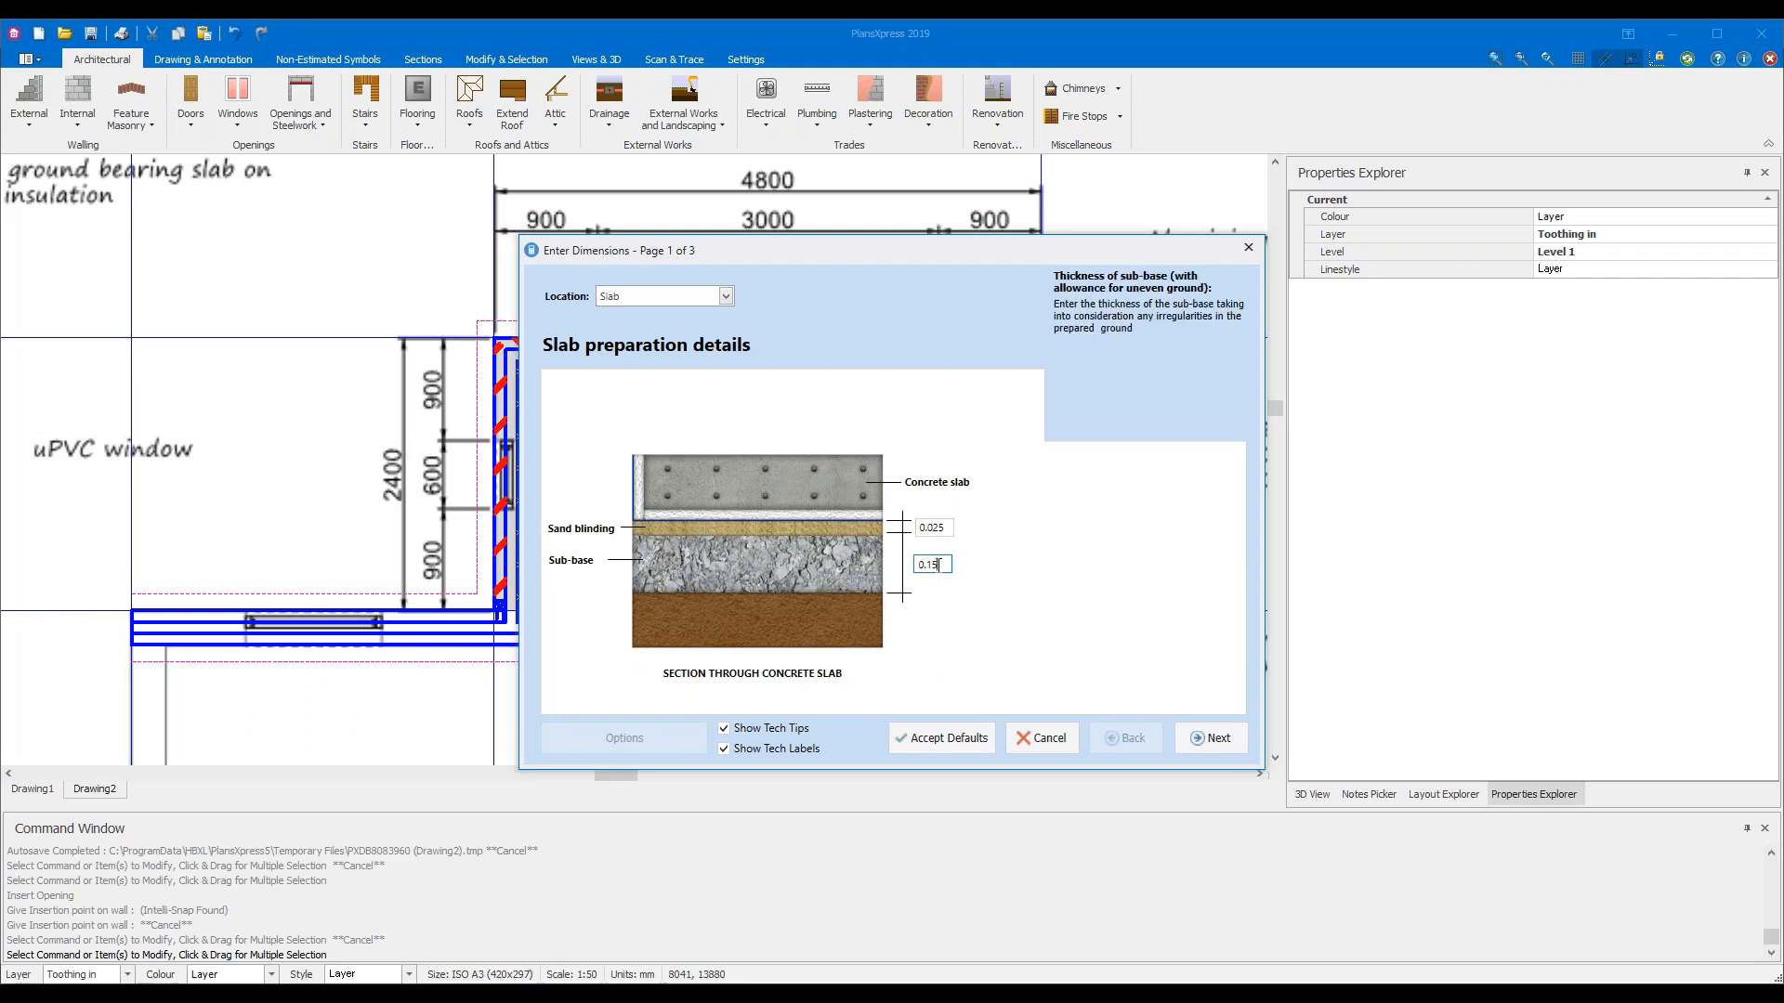
{"action": "left_click", "coordinate": [1208, 739]}
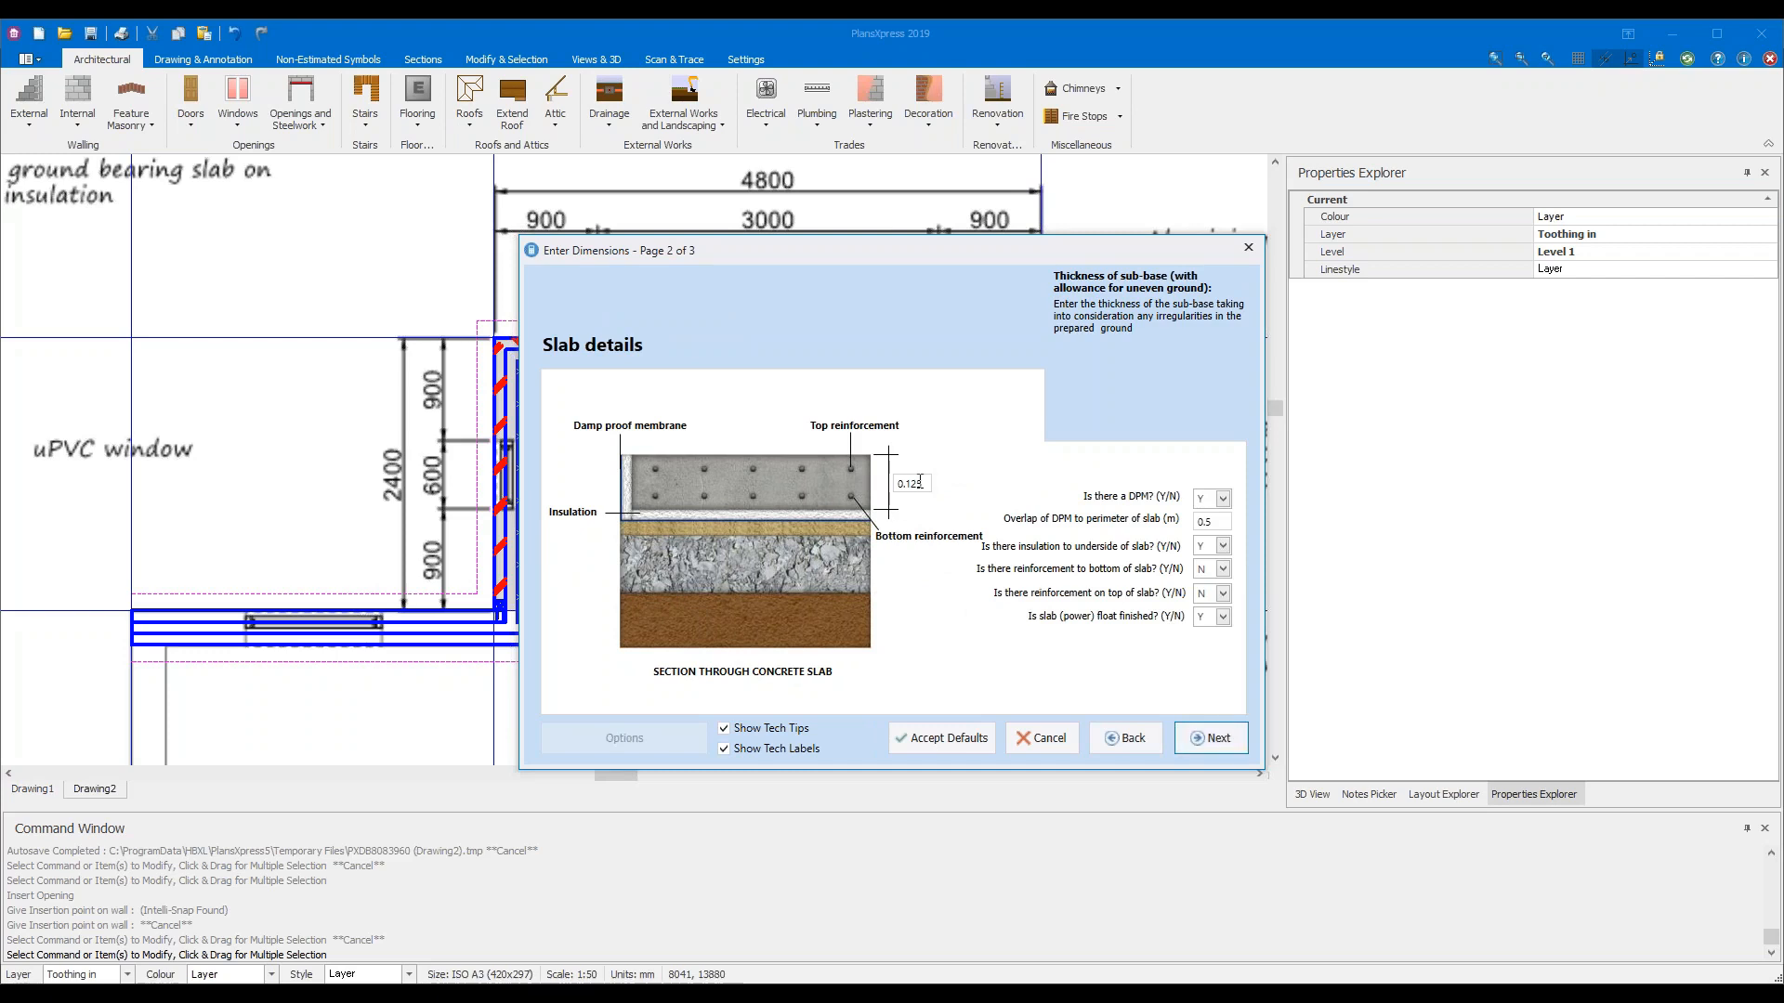
Change the concrete slab thickness from 0.125 to 0.15 m and go on to plant requirements
{"action": "left_click", "coordinate": [926, 484]}
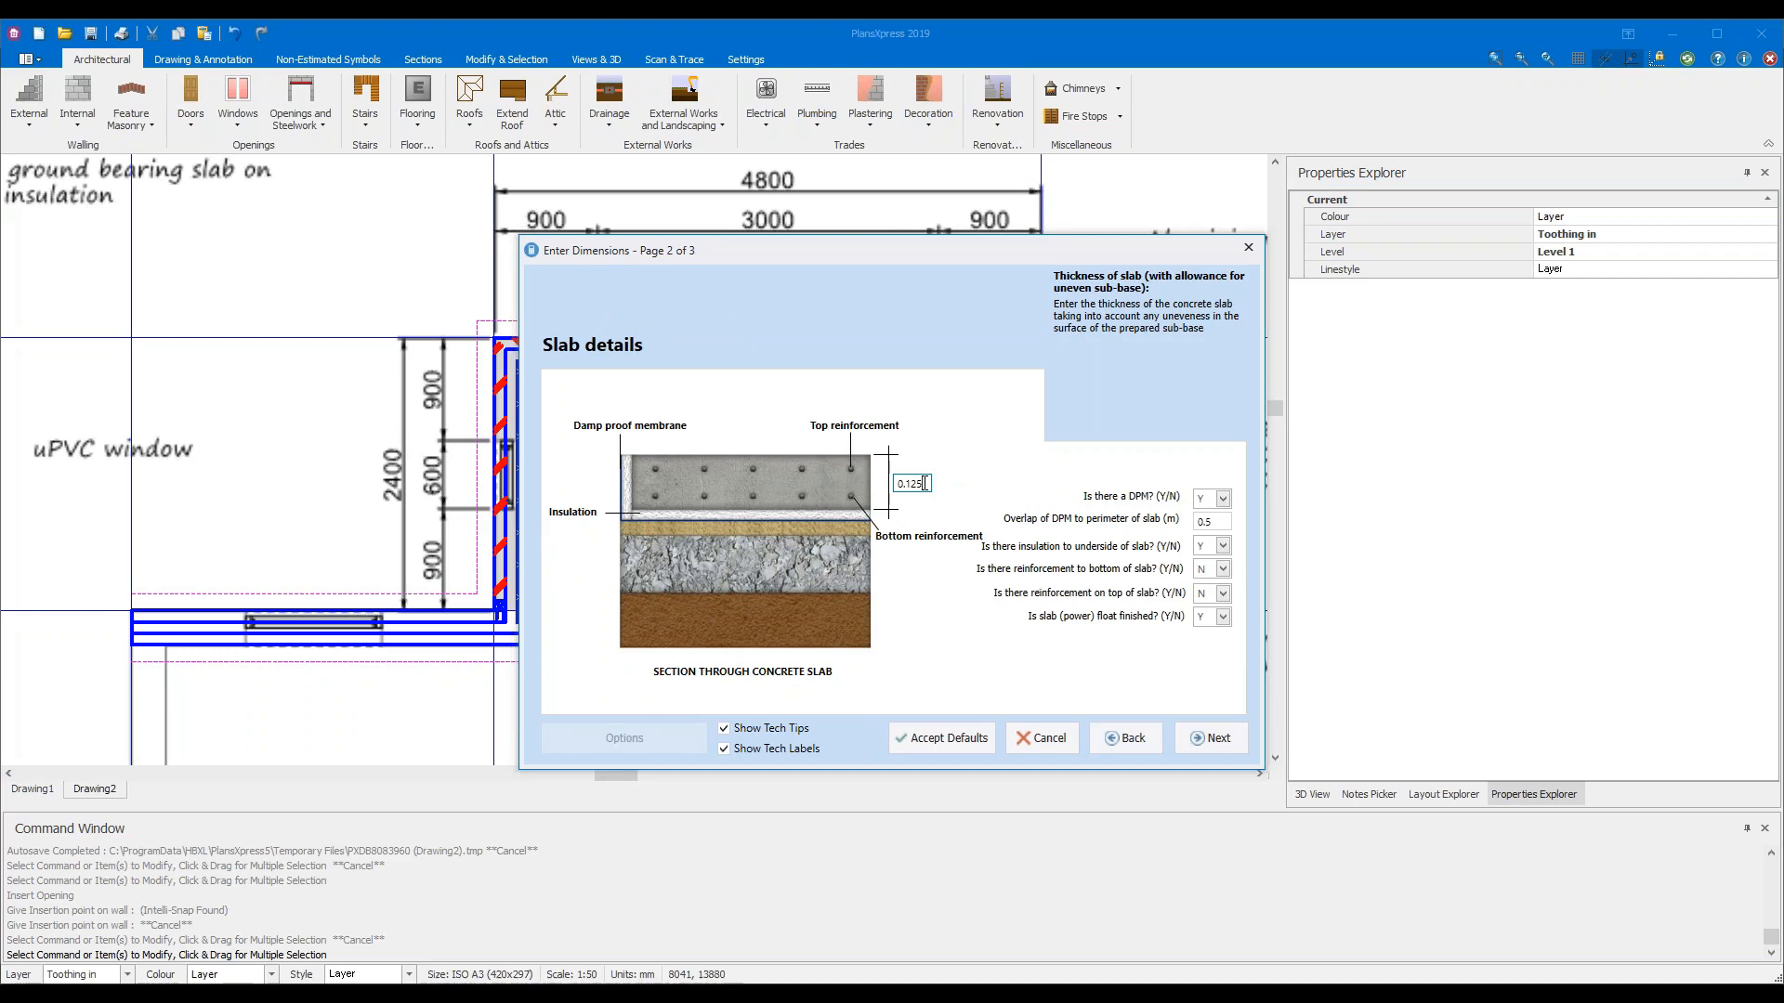
{"action": "key", "text": "BackSpace"}
{"action": "key", "text": "BackSpace"}
{"action": "key", "text": "BackSpace"}
{"action": "type", "text": "15"}
{"action": "left_click", "coordinate": [1214, 739]}
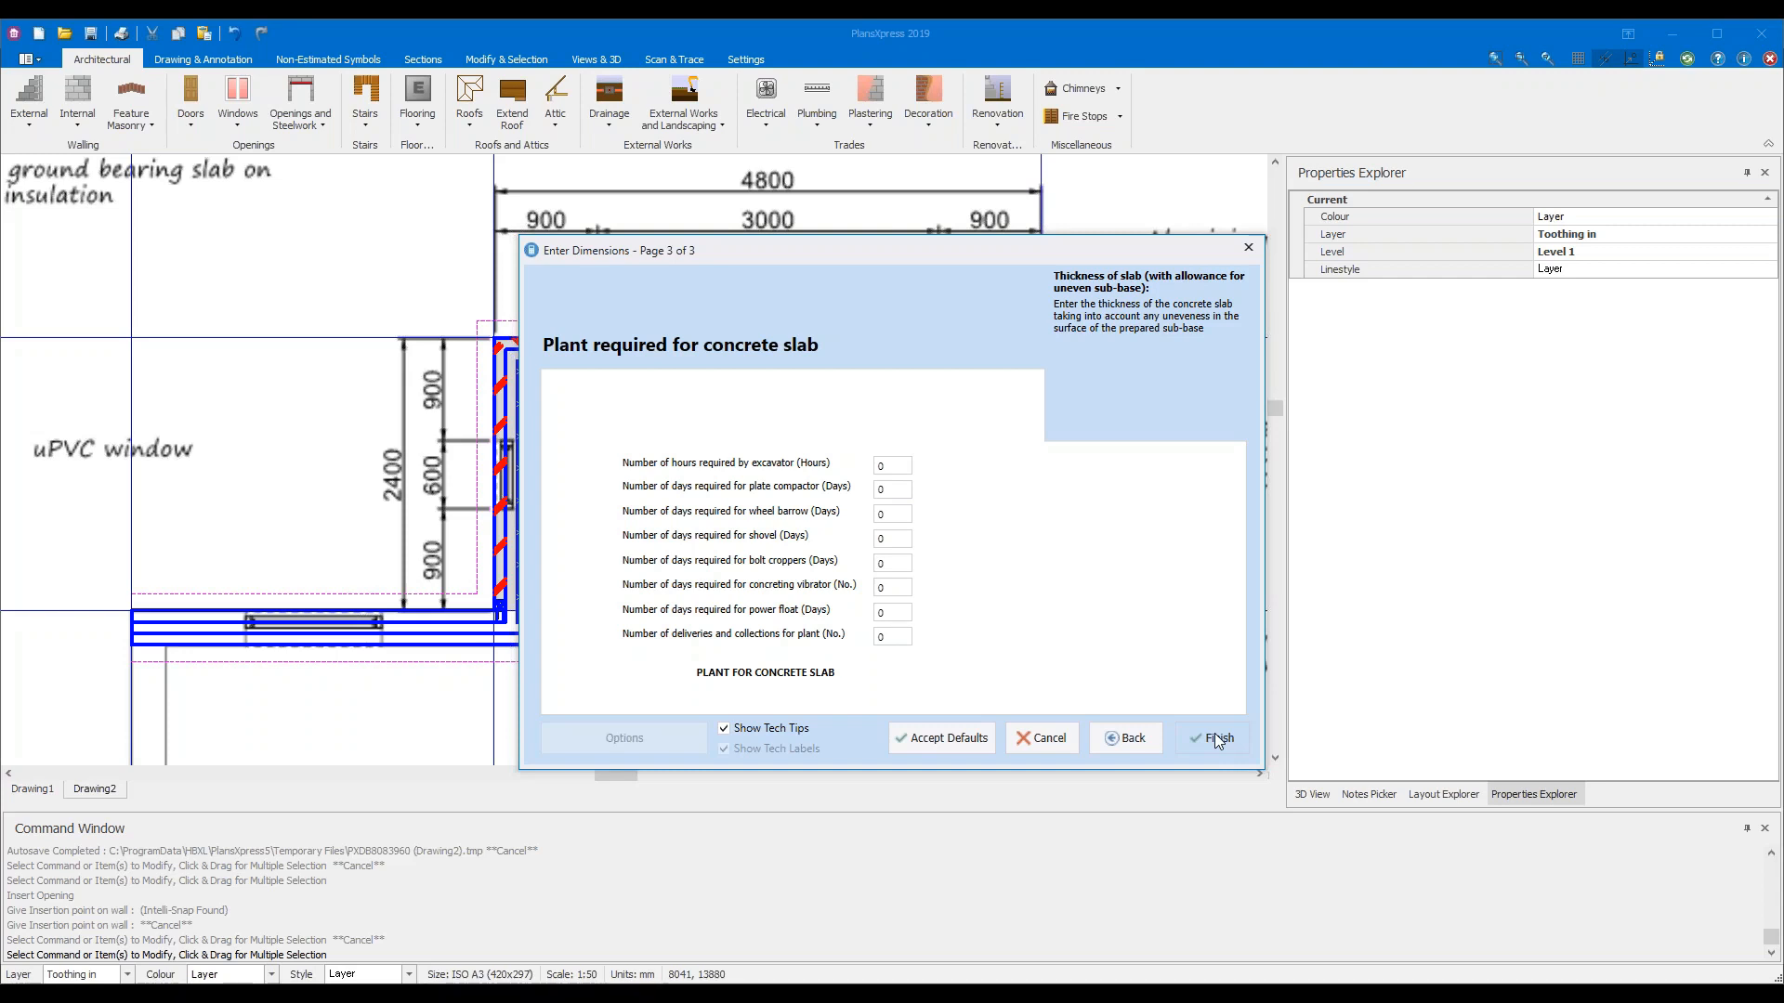
Draw the slab from the inner top-left to top-right corners, extending to the front wall
{"action": "left_click", "coordinate": [1217, 740]}
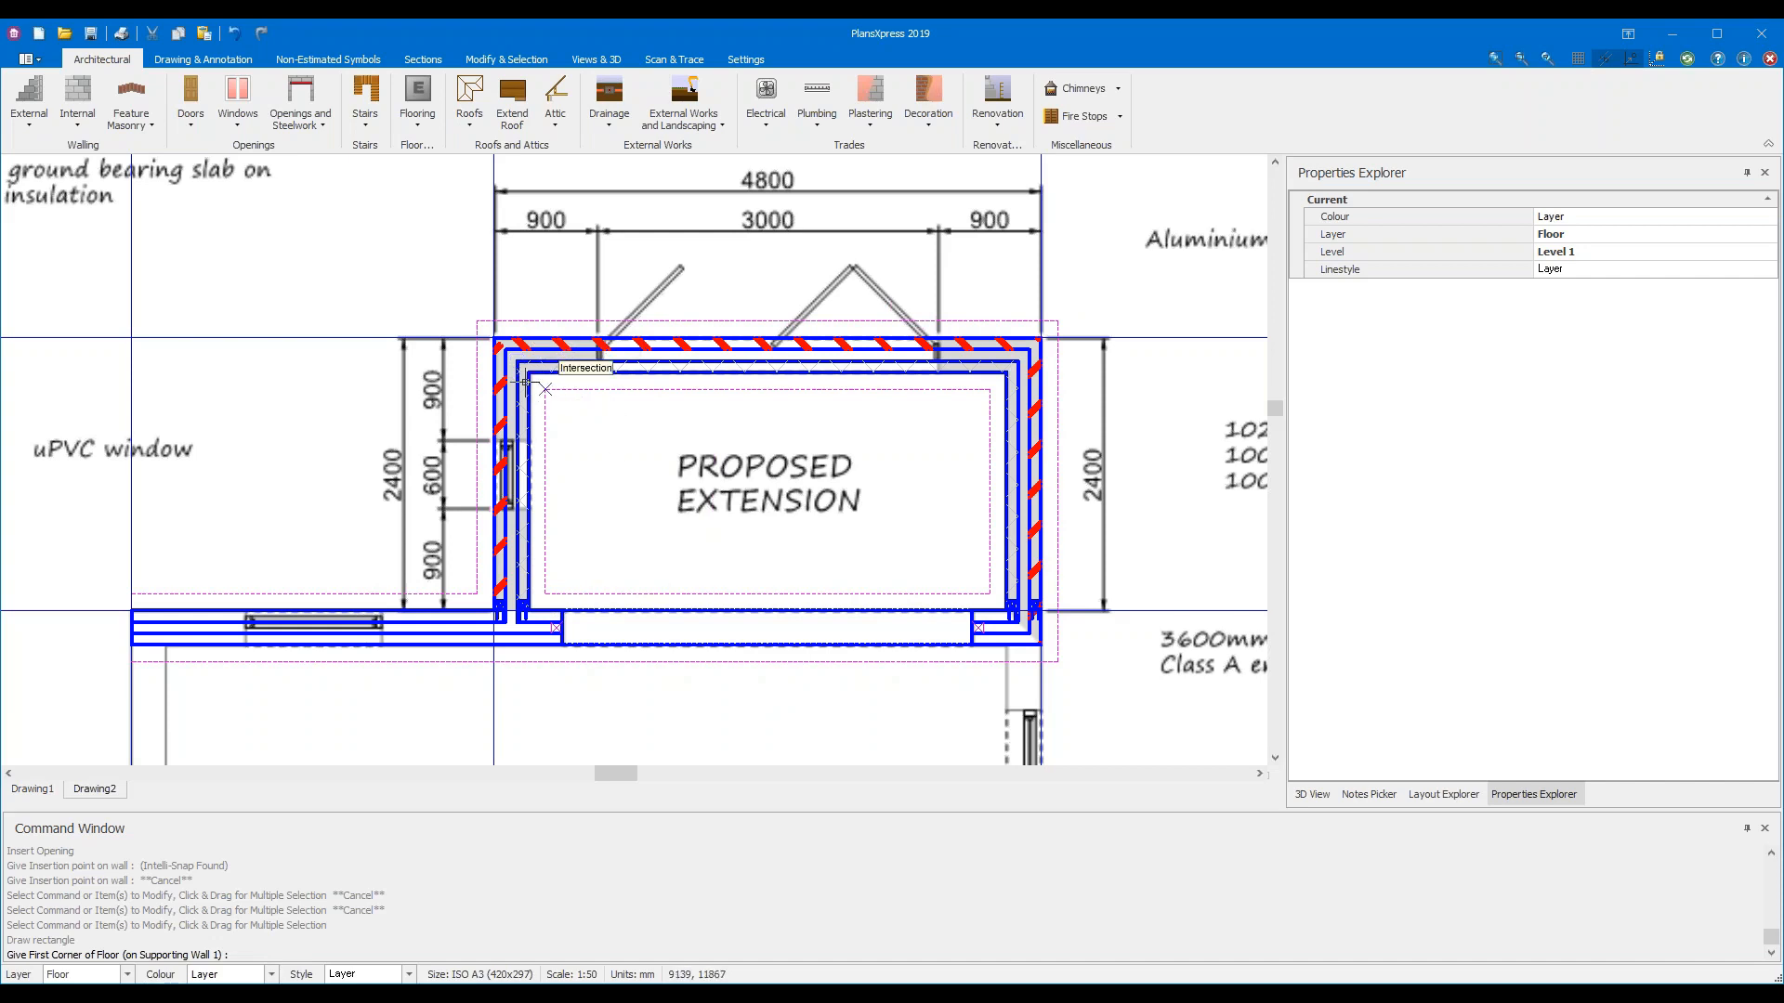
{"action": "scroll", "coordinate": [523, 374], "scroll_direction": "up", "scroll_amount": 3}
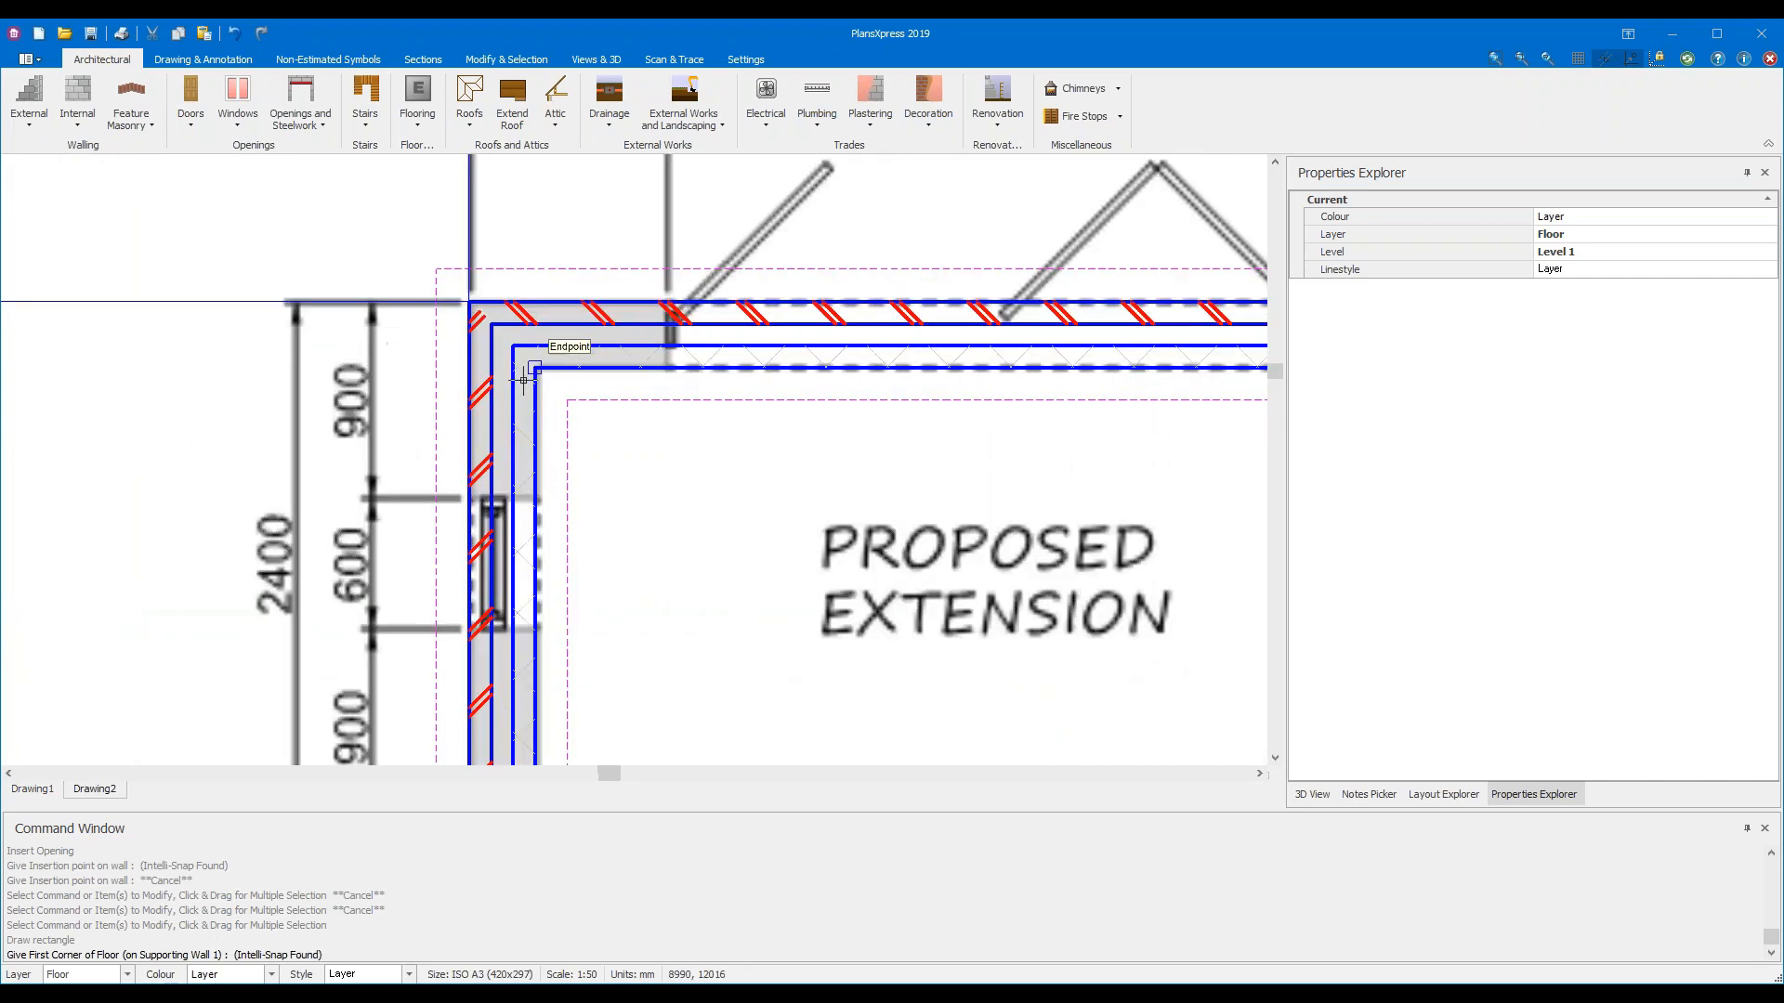
{"action": "middle_click_drag", "start_coordinate": [500, 354], "coordinate": [446, 347]}
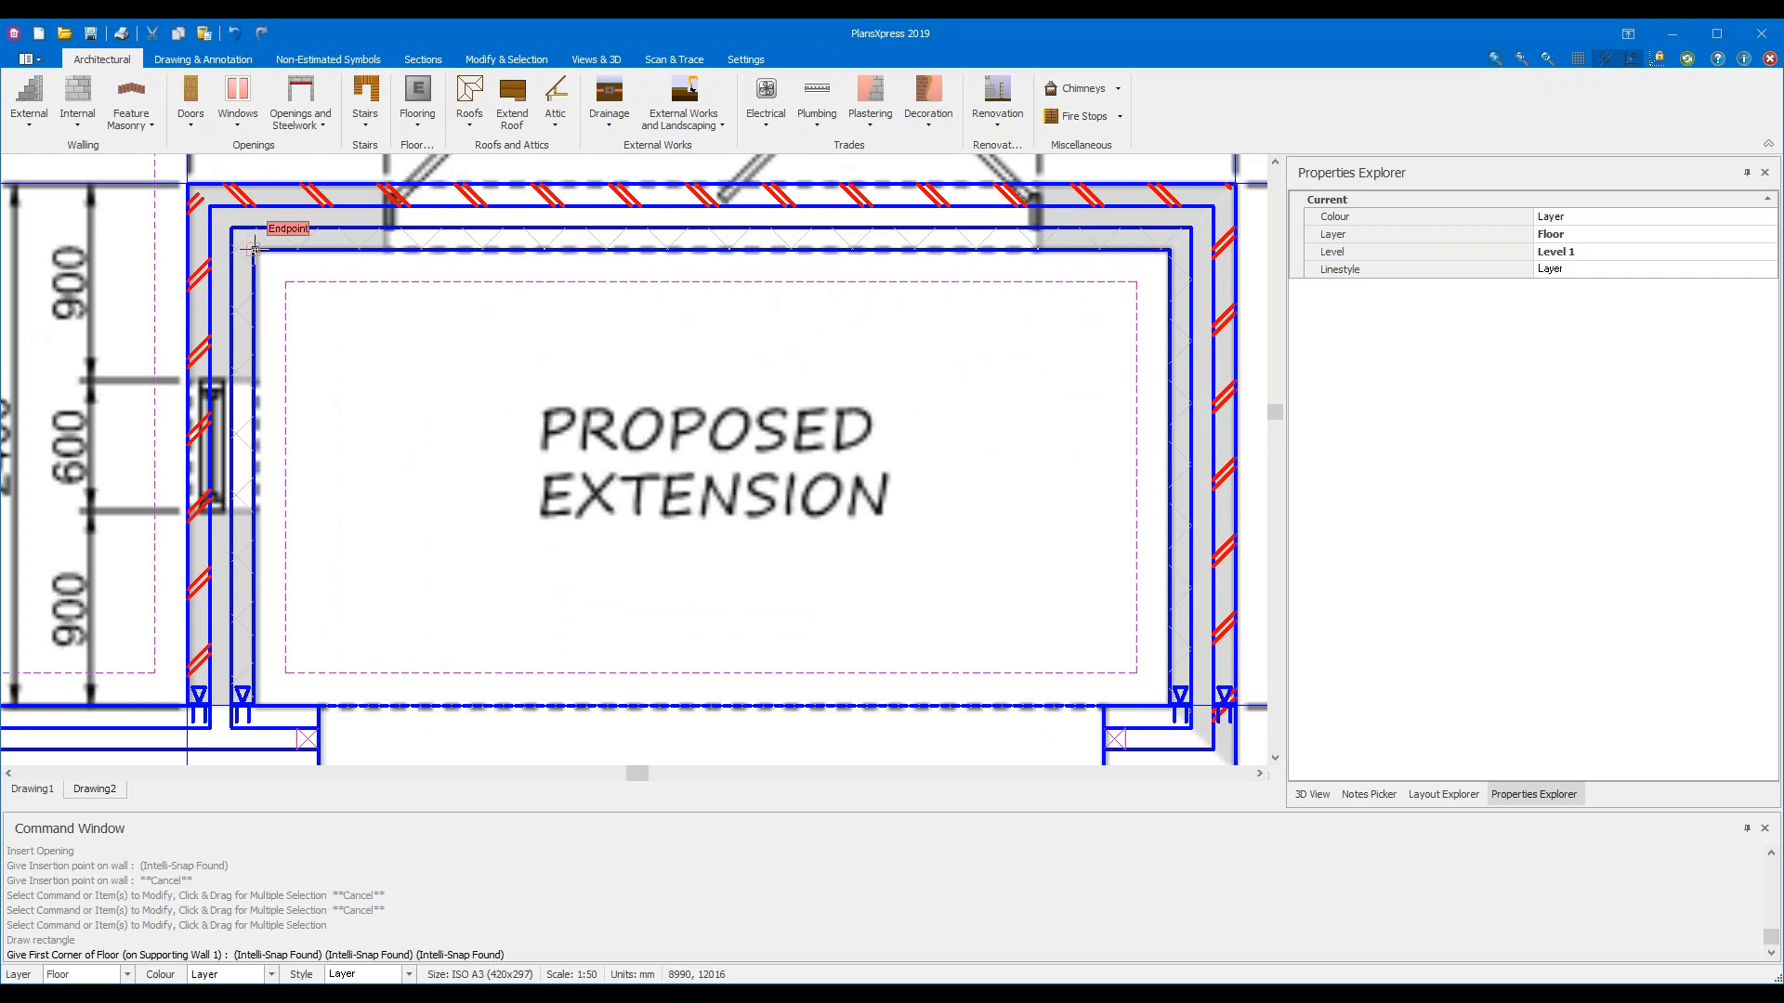
{"action": "left_click", "coordinate": [254, 249]}
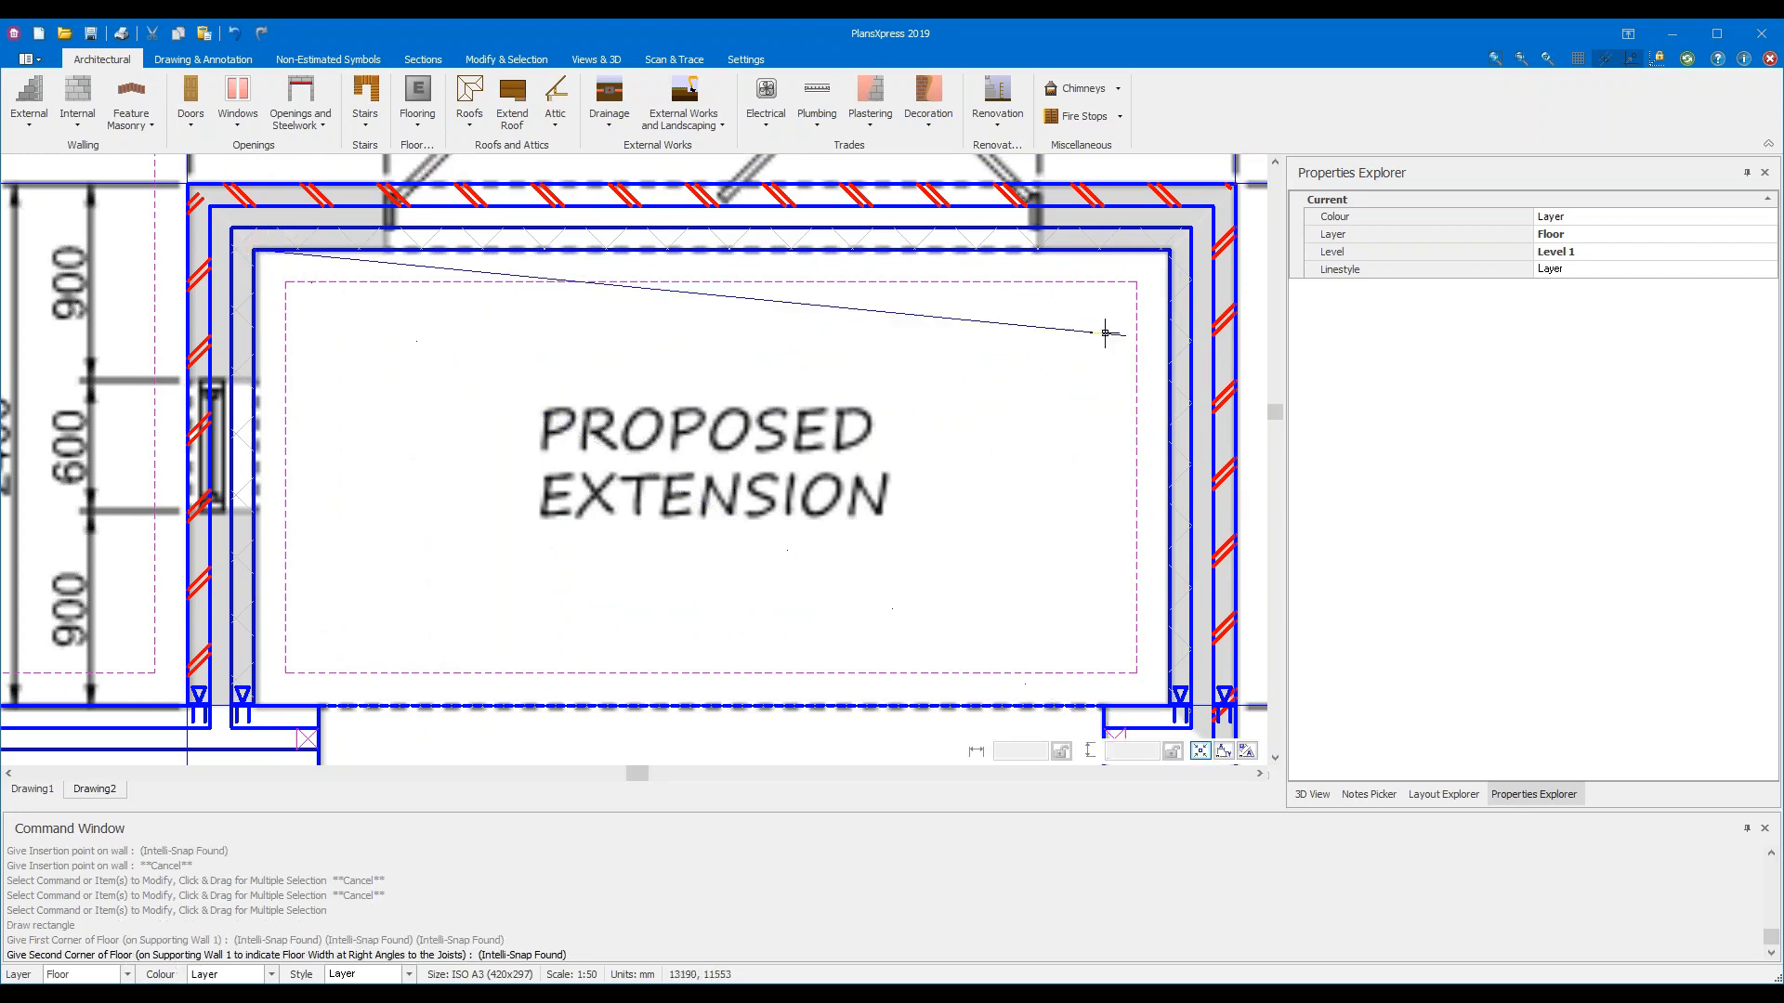
{"action": "left_click", "coordinate": [1168, 251]}
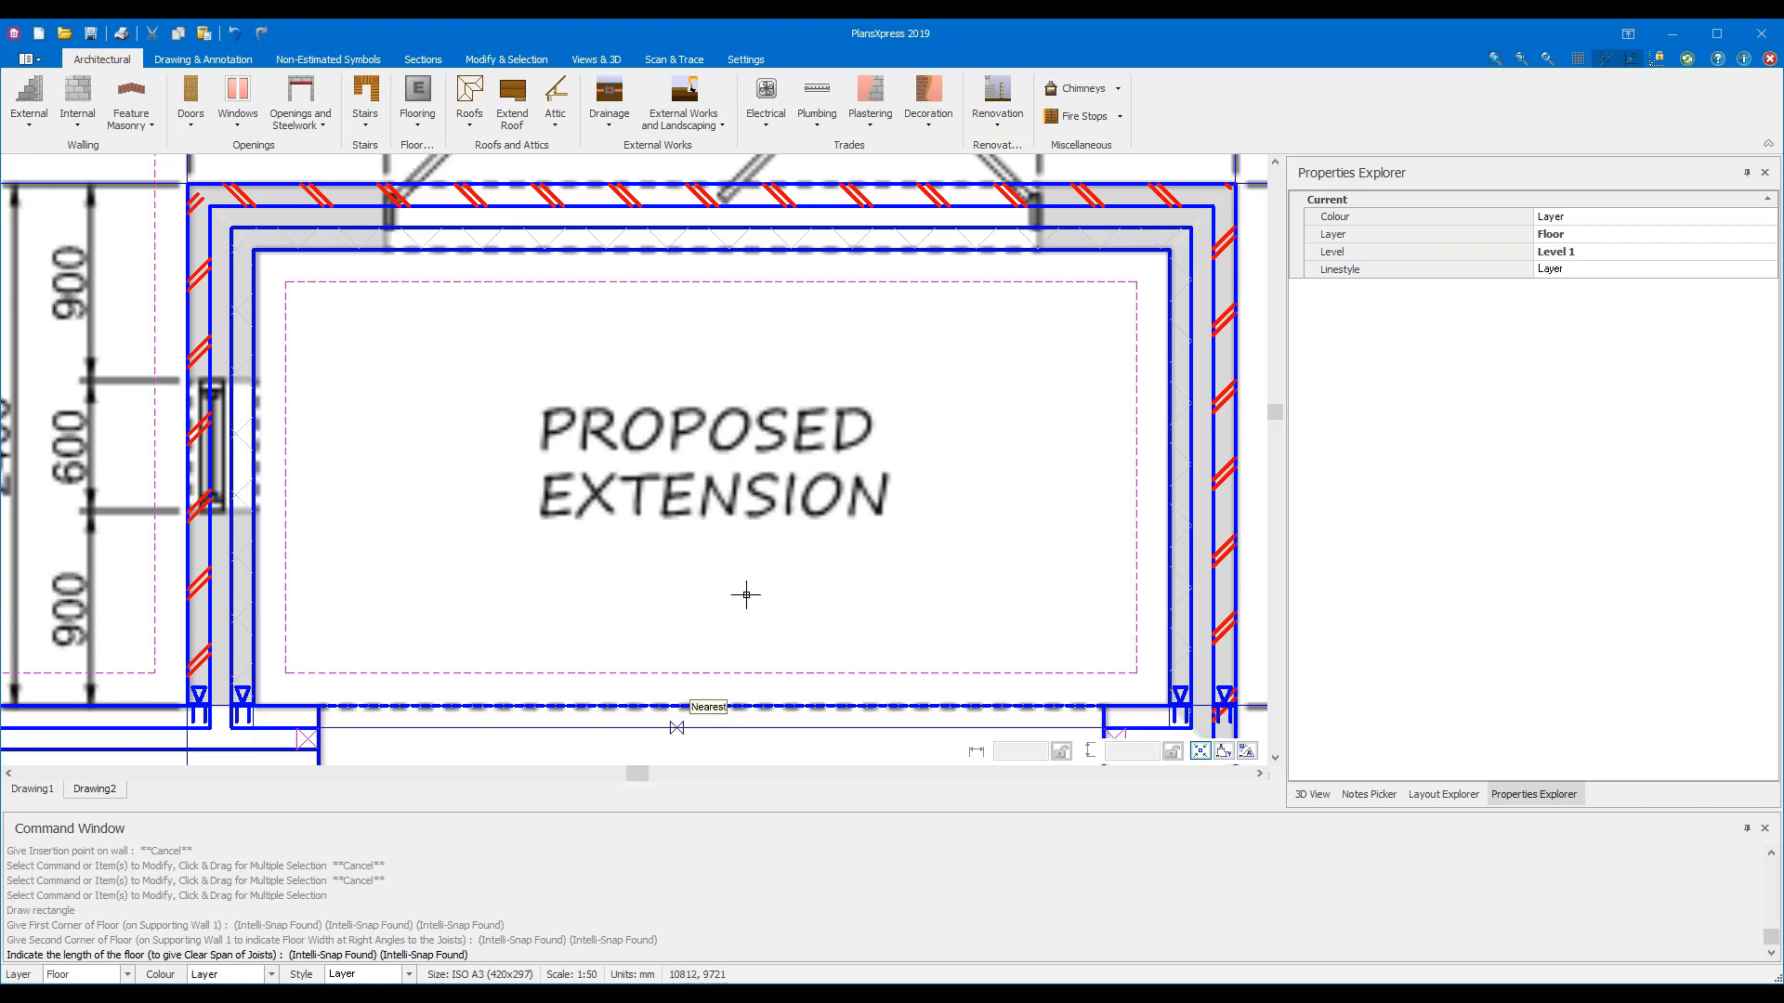
{"action": "left_click", "coordinate": [729, 706]}
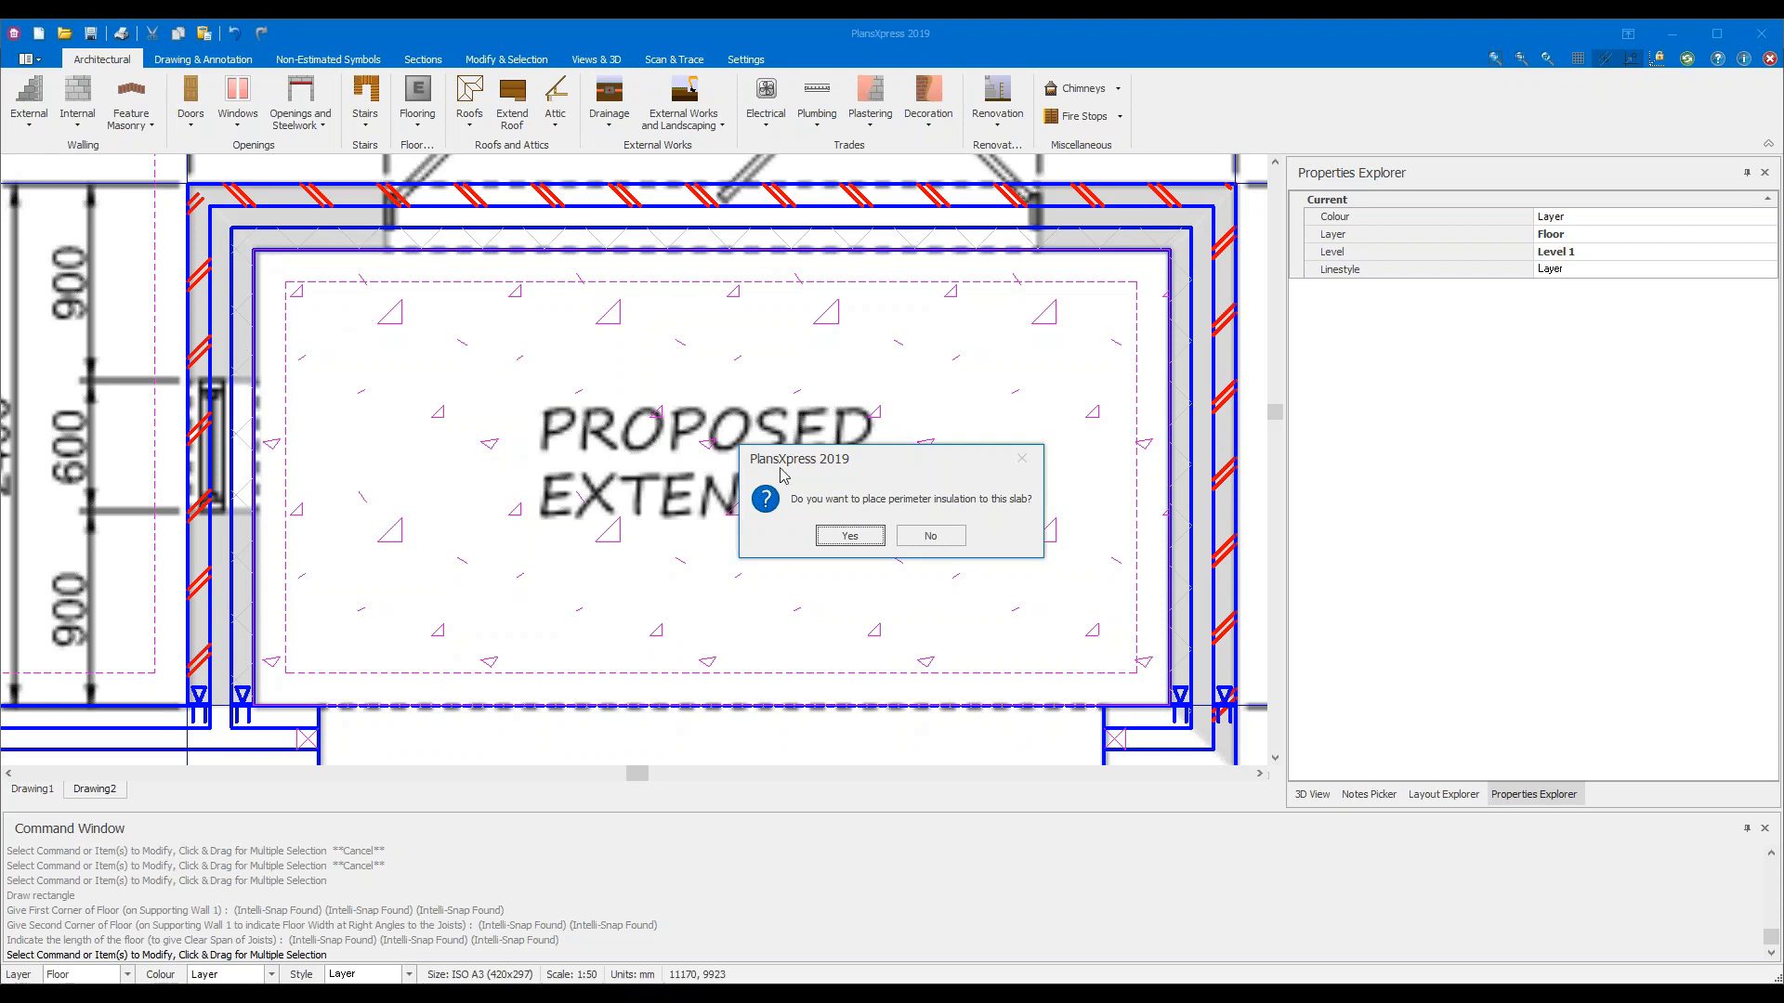
Add perimeter insulation to the slab at the default 0.25 m depth
{"action": "left_click", "coordinate": [856, 536]}
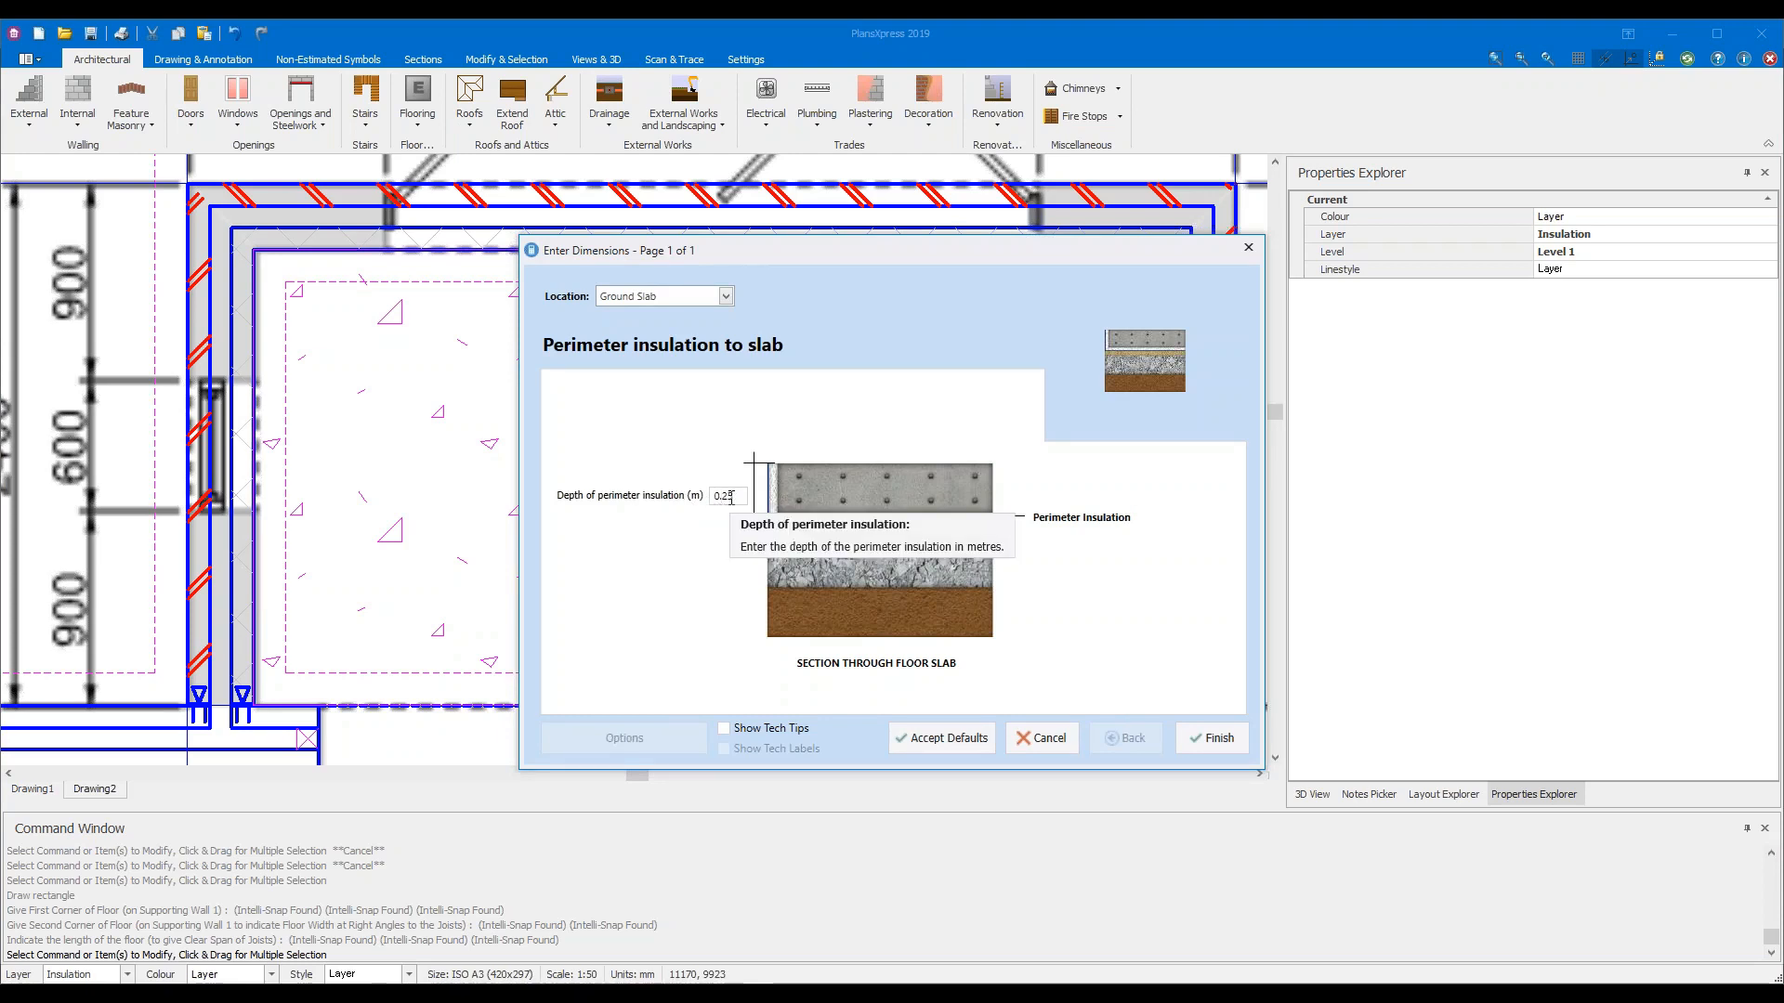
{"action": "left_click", "coordinate": [1219, 741]}
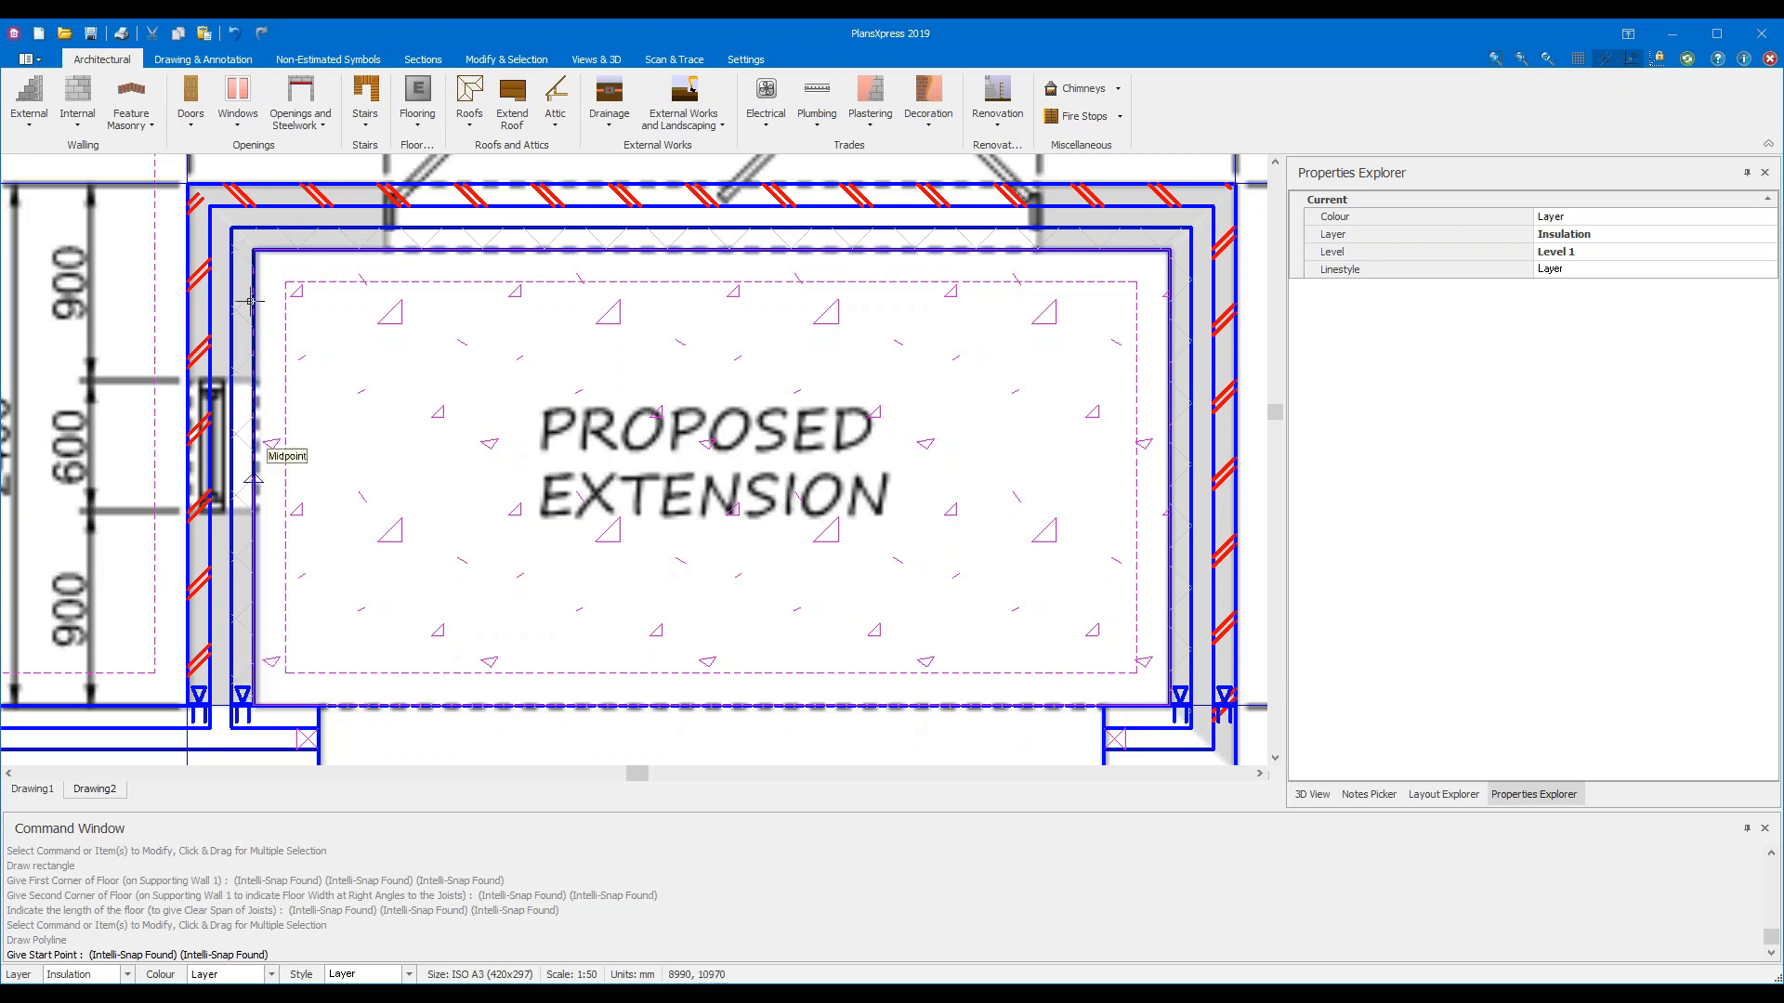
Trace the insulation polyline around the floor's four corners and end it
{"action": "left_click", "coordinate": [253, 249]}
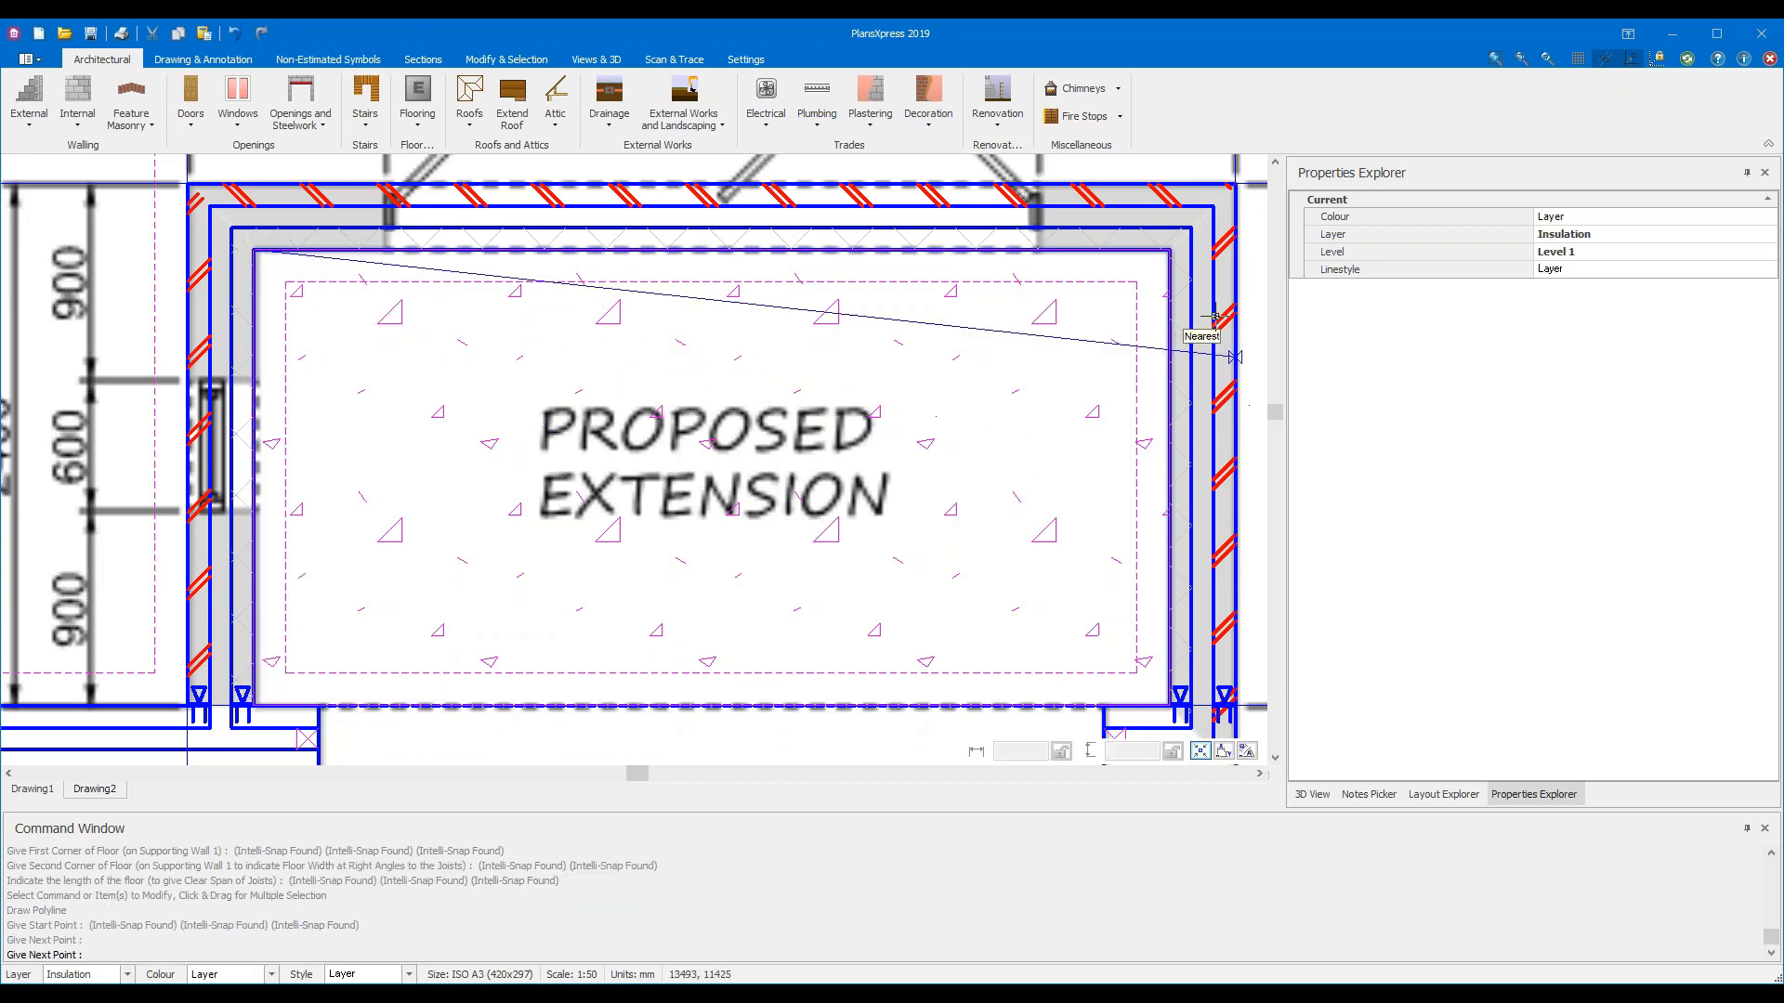
{"action": "left_click", "coordinate": [1168, 249]}
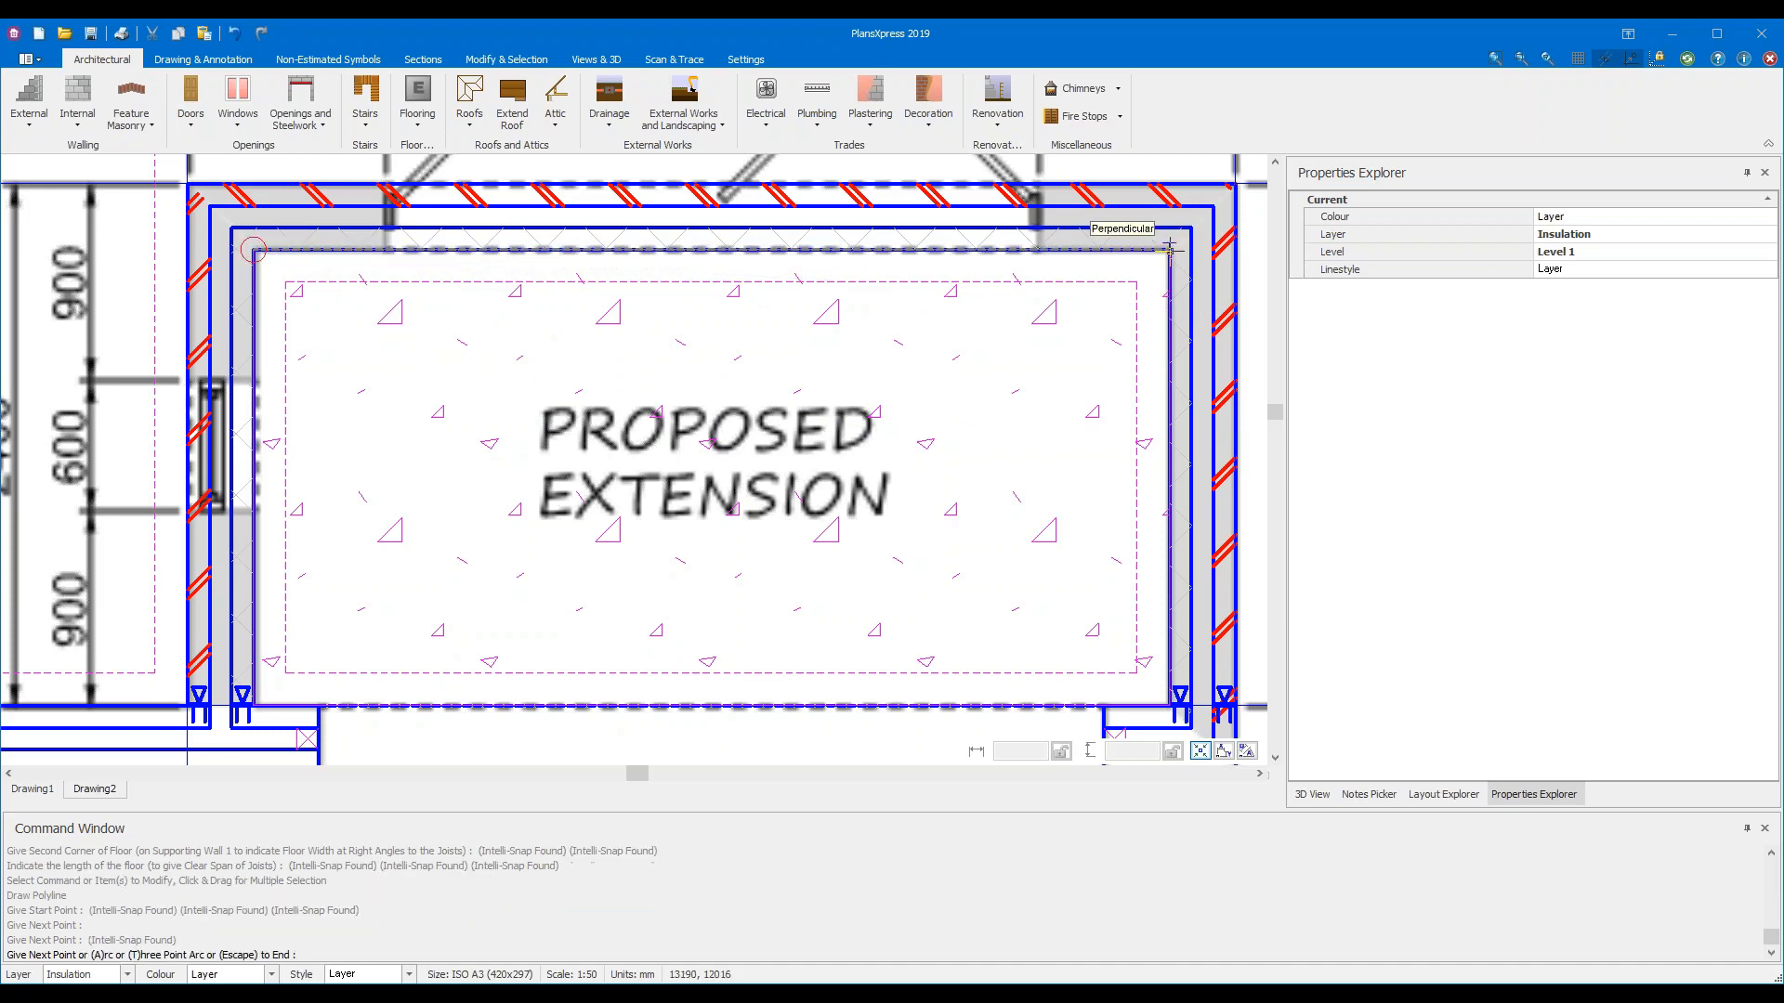
{"action": "left_click", "coordinate": [1169, 706]}
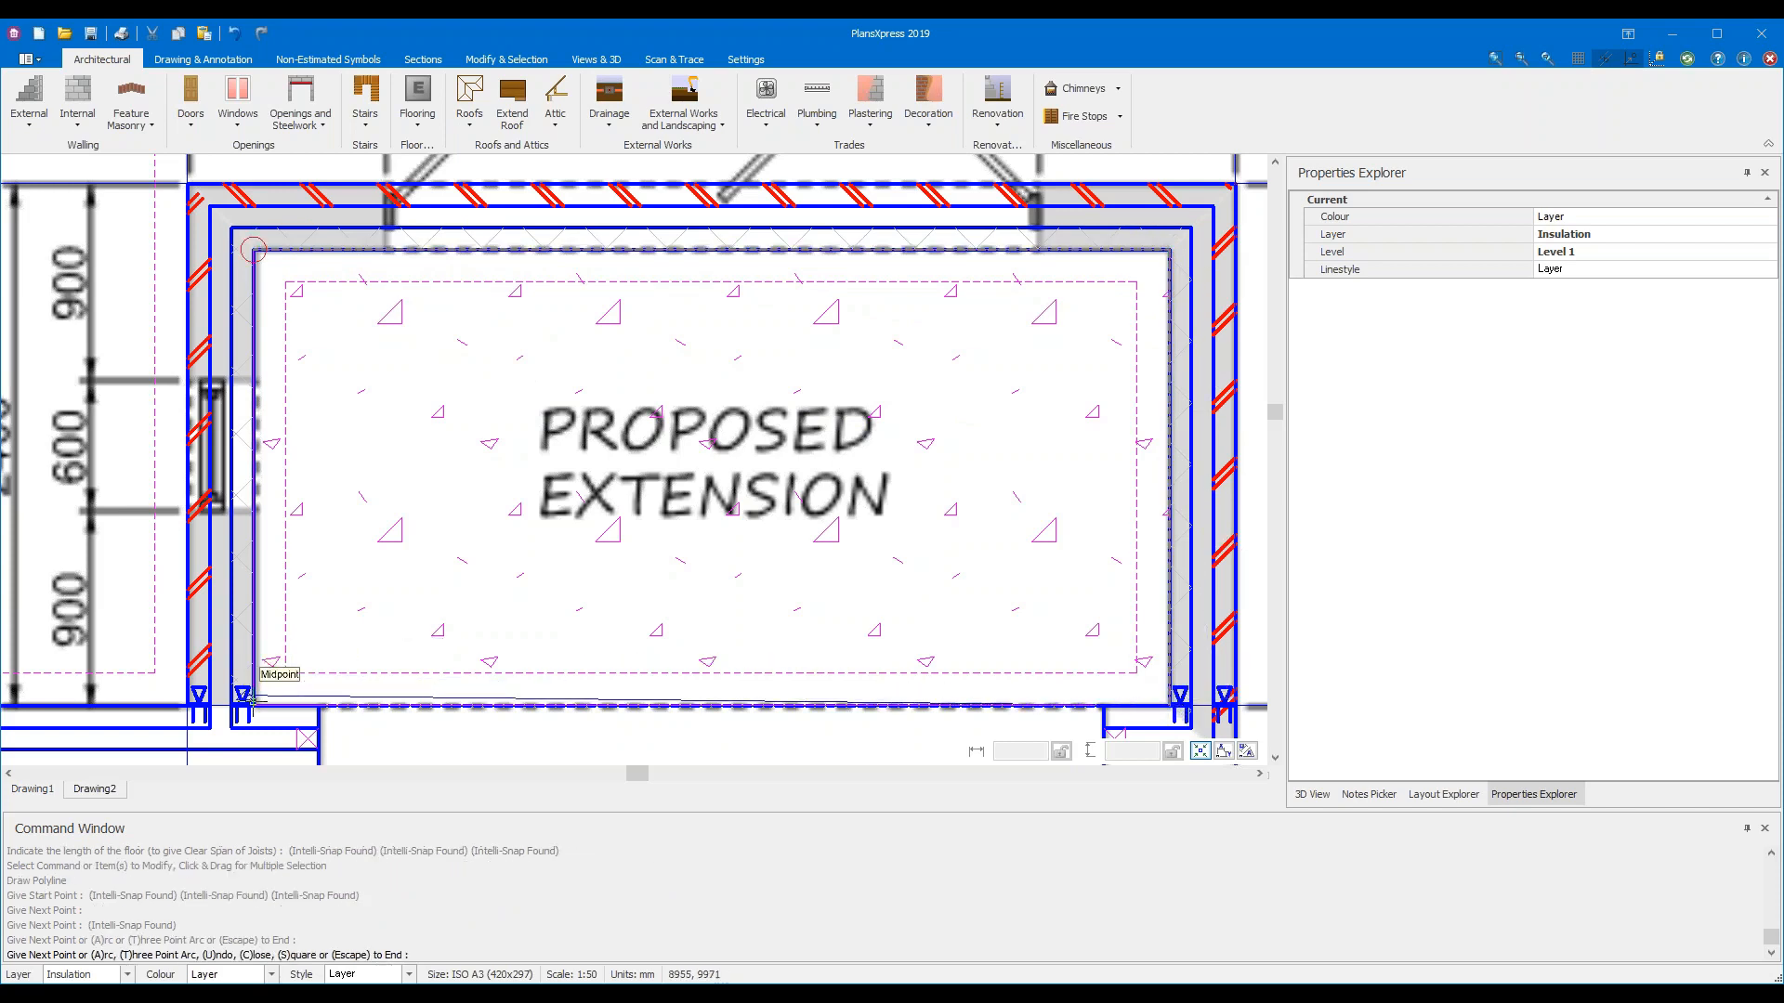
{"action": "left_click", "coordinate": [253, 706]}
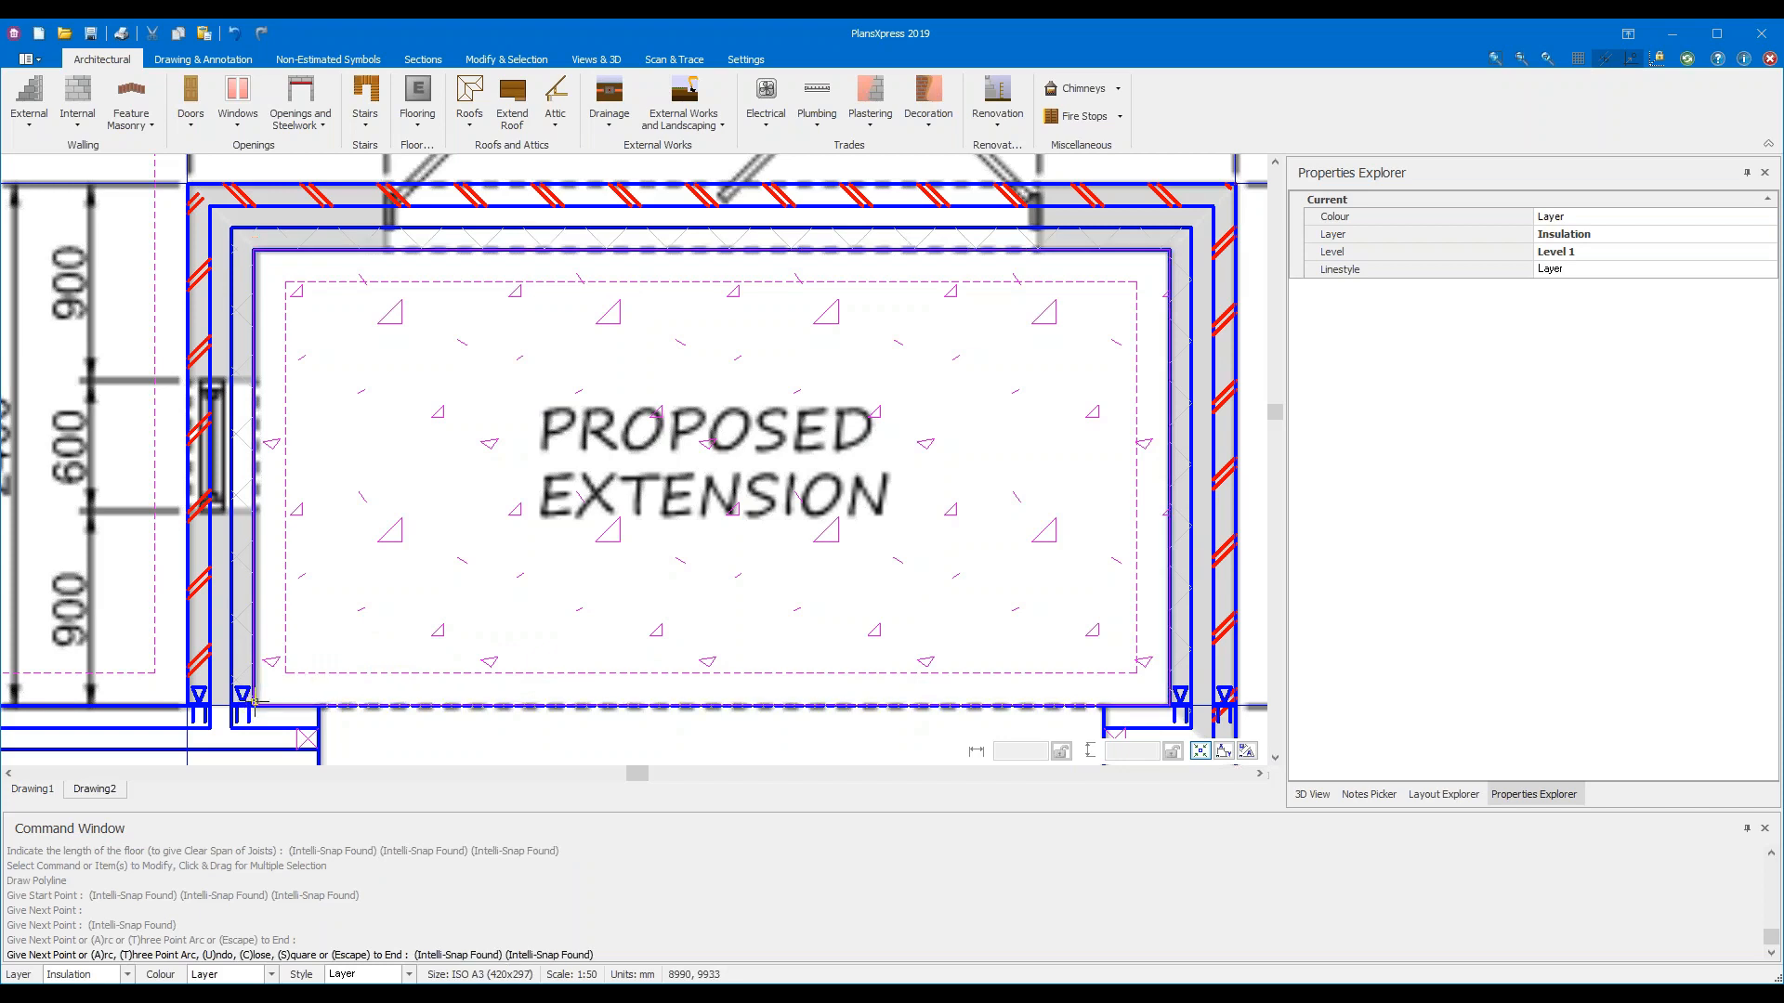
{"action": "left_click", "coordinate": [253, 249]}
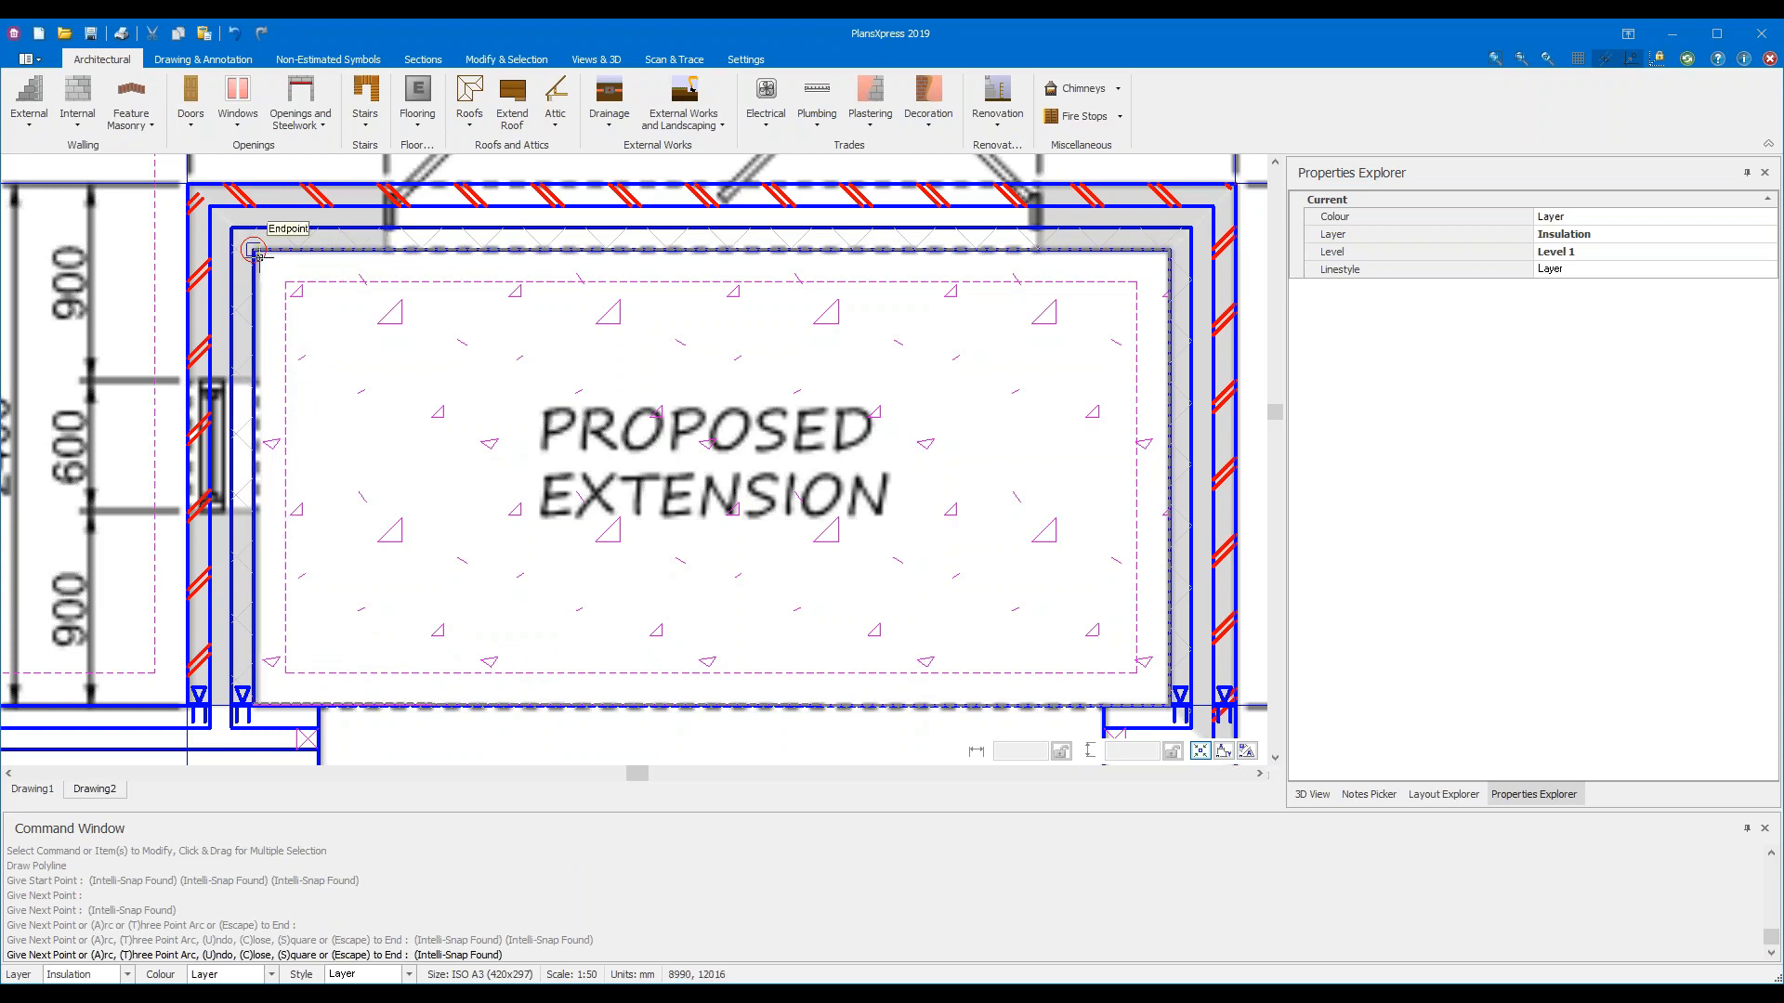
{"action": "left_click", "coordinate": [425, 423]}
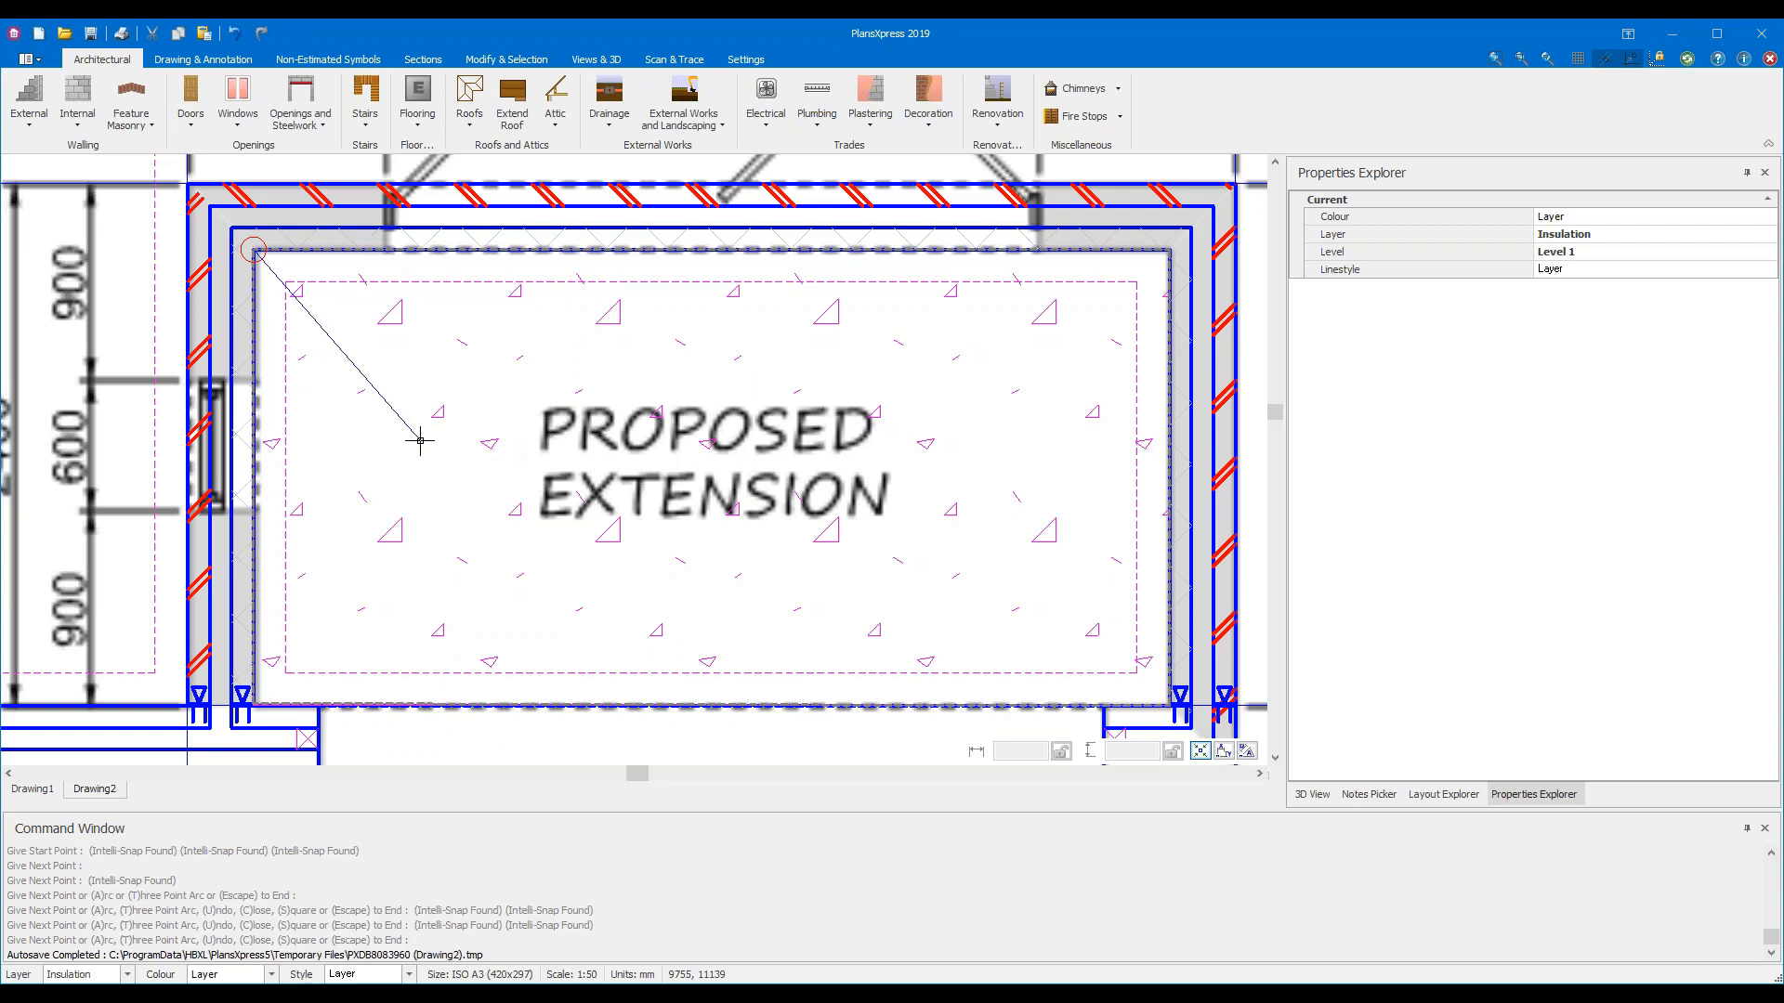
{"action": "key", "text": "Escape"}
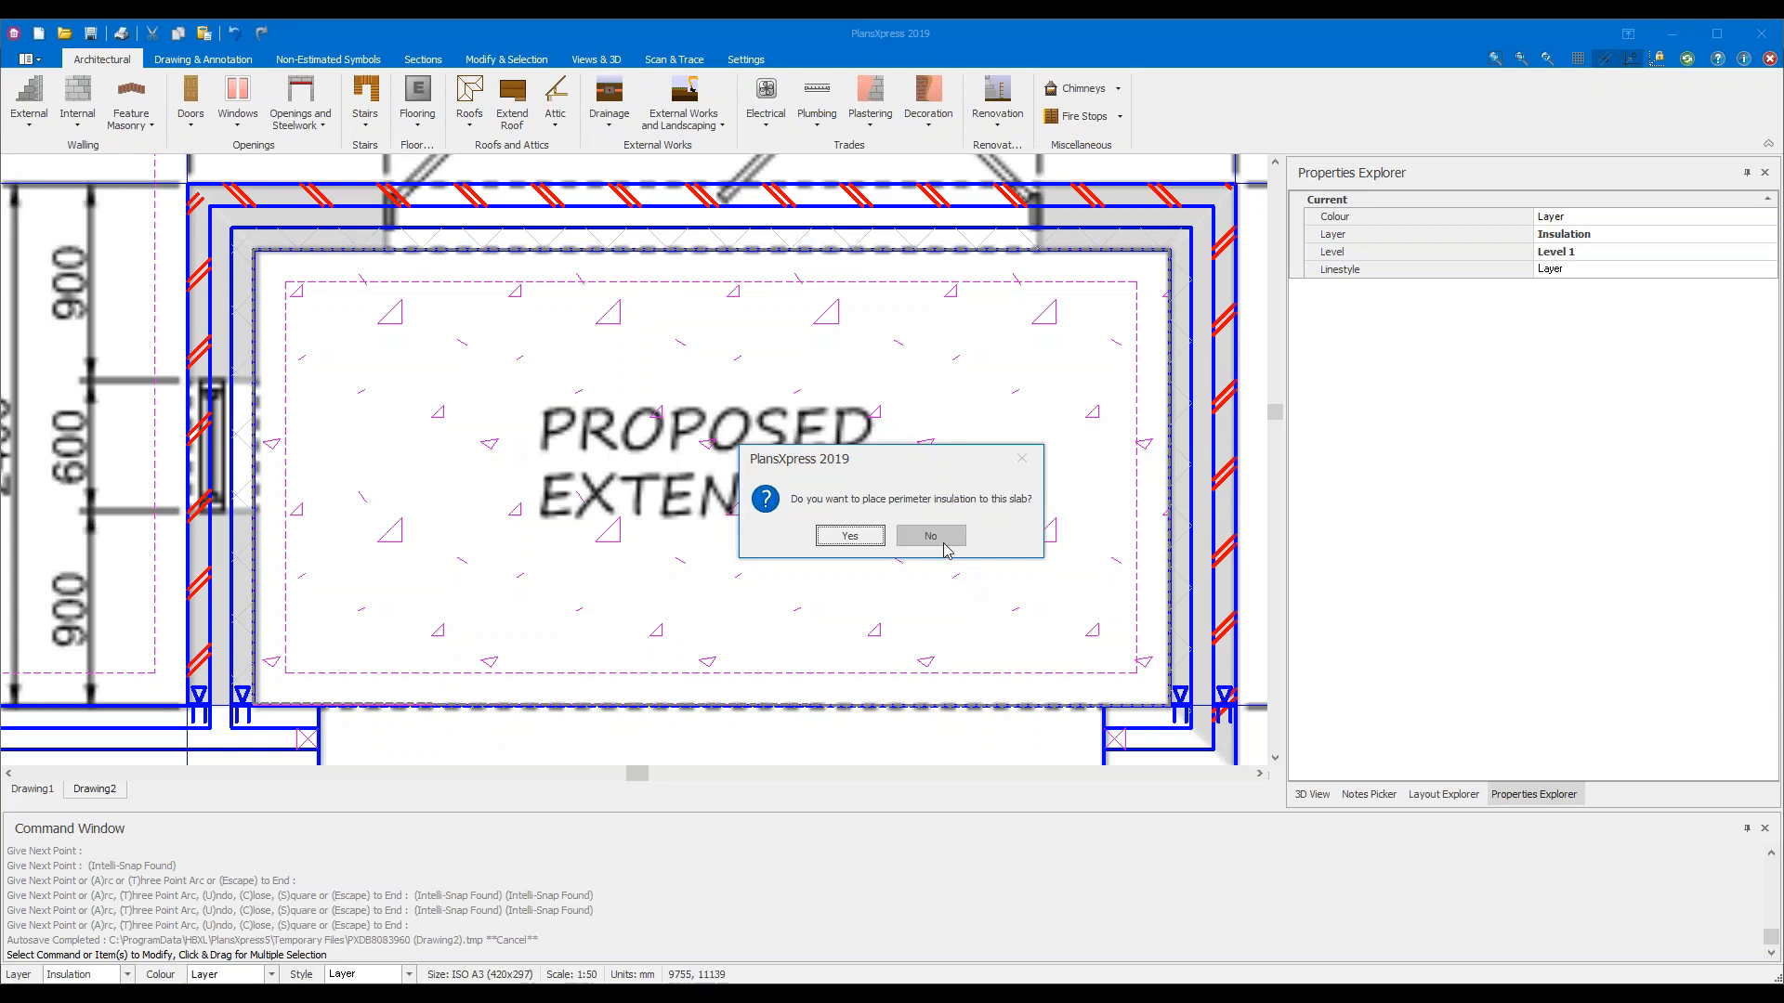
Decline further perimeter insulation and zoom out over the plan
{"action": "left_click", "coordinate": [943, 547]}
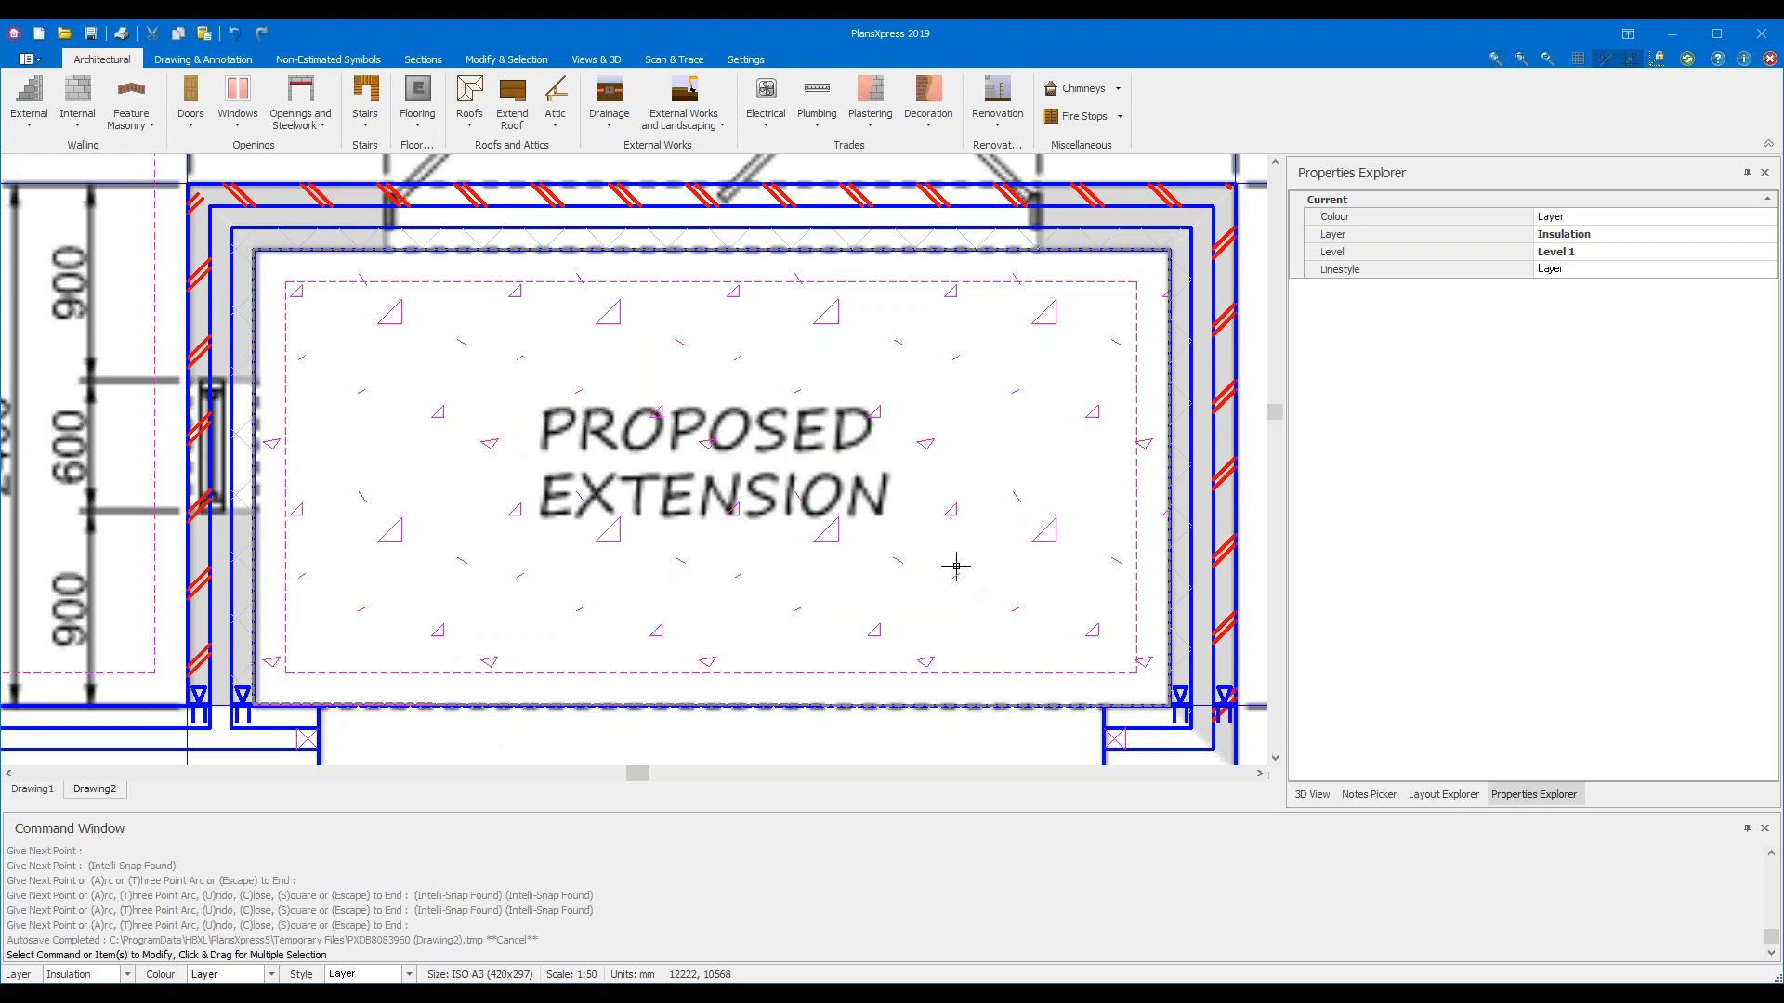
{"action": "scroll", "coordinate": [958, 565], "scroll_direction": "down", "scroll_amount": 3}
{"action": "middle_click_drag", "start_coordinate": [1138, 706], "coordinate": [1041, 600]}
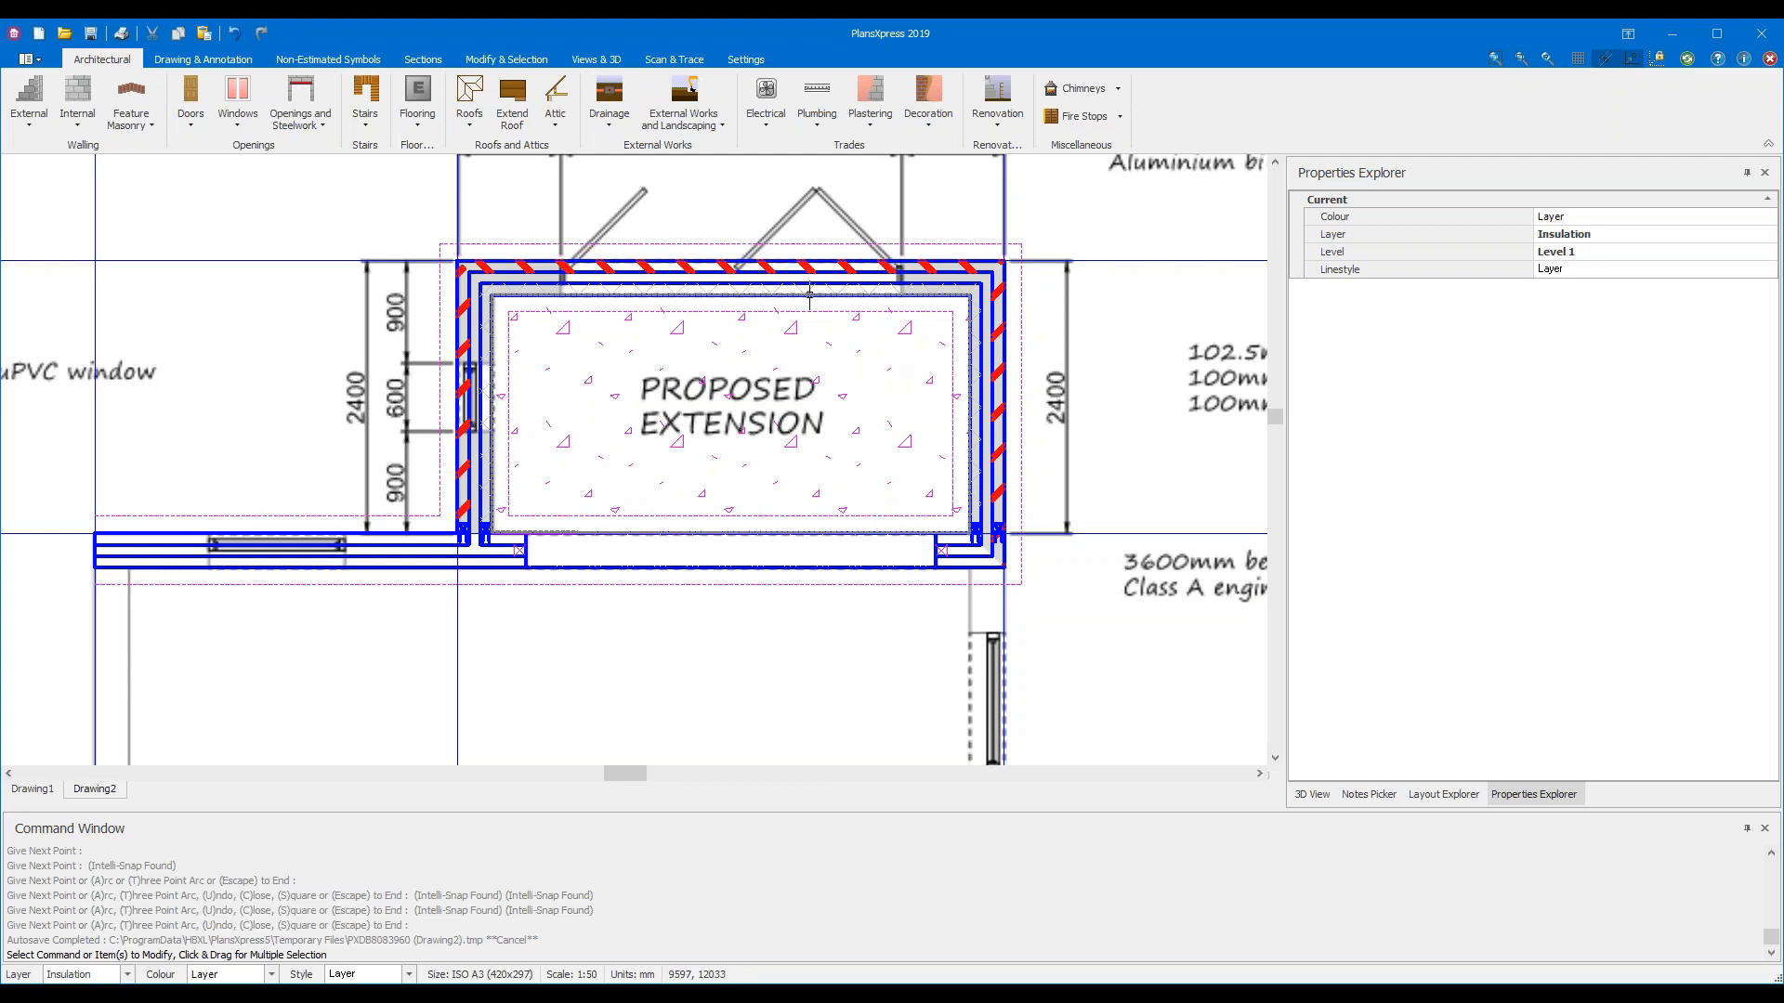
{"action": "mouse_move", "coordinate": [898, 272]}
Pick the Bi-fold 3000 x 2100mm 4 Panel aluminium patio door from Doors > Bi-fold Doors
{"action": "left_click", "coordinate": [203, 131]}
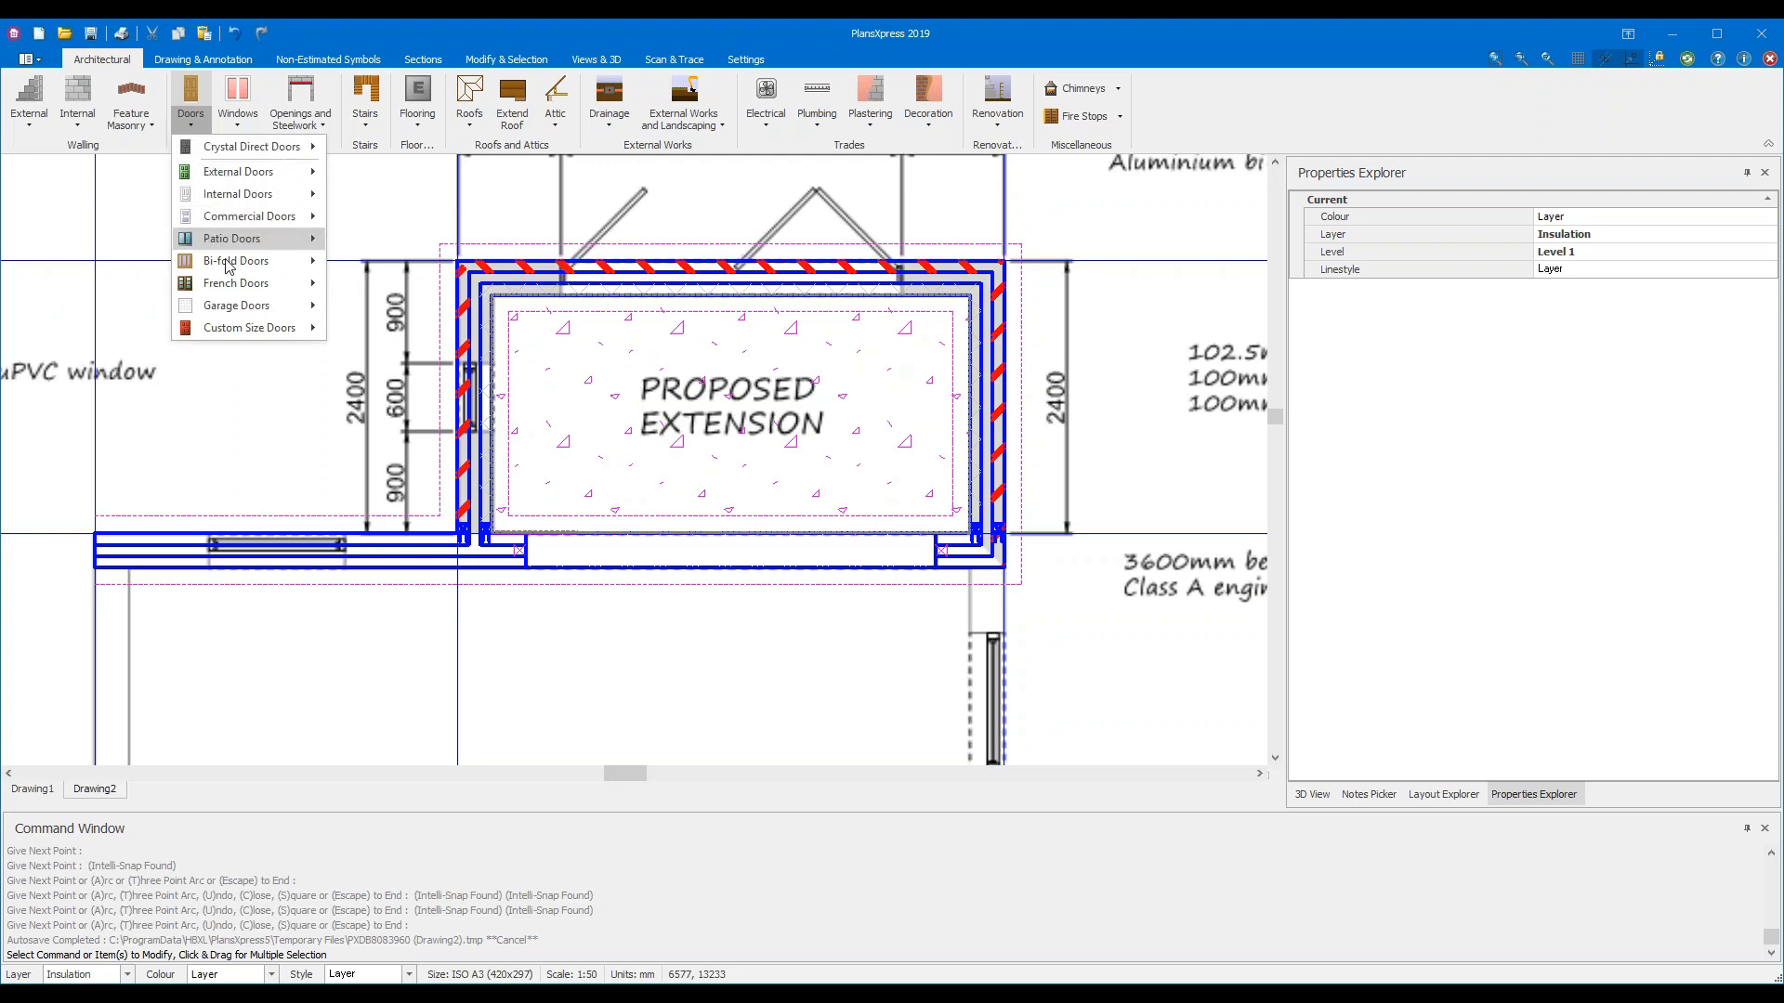
{"action": "mouse_move", "coordinate": [256, 266]}
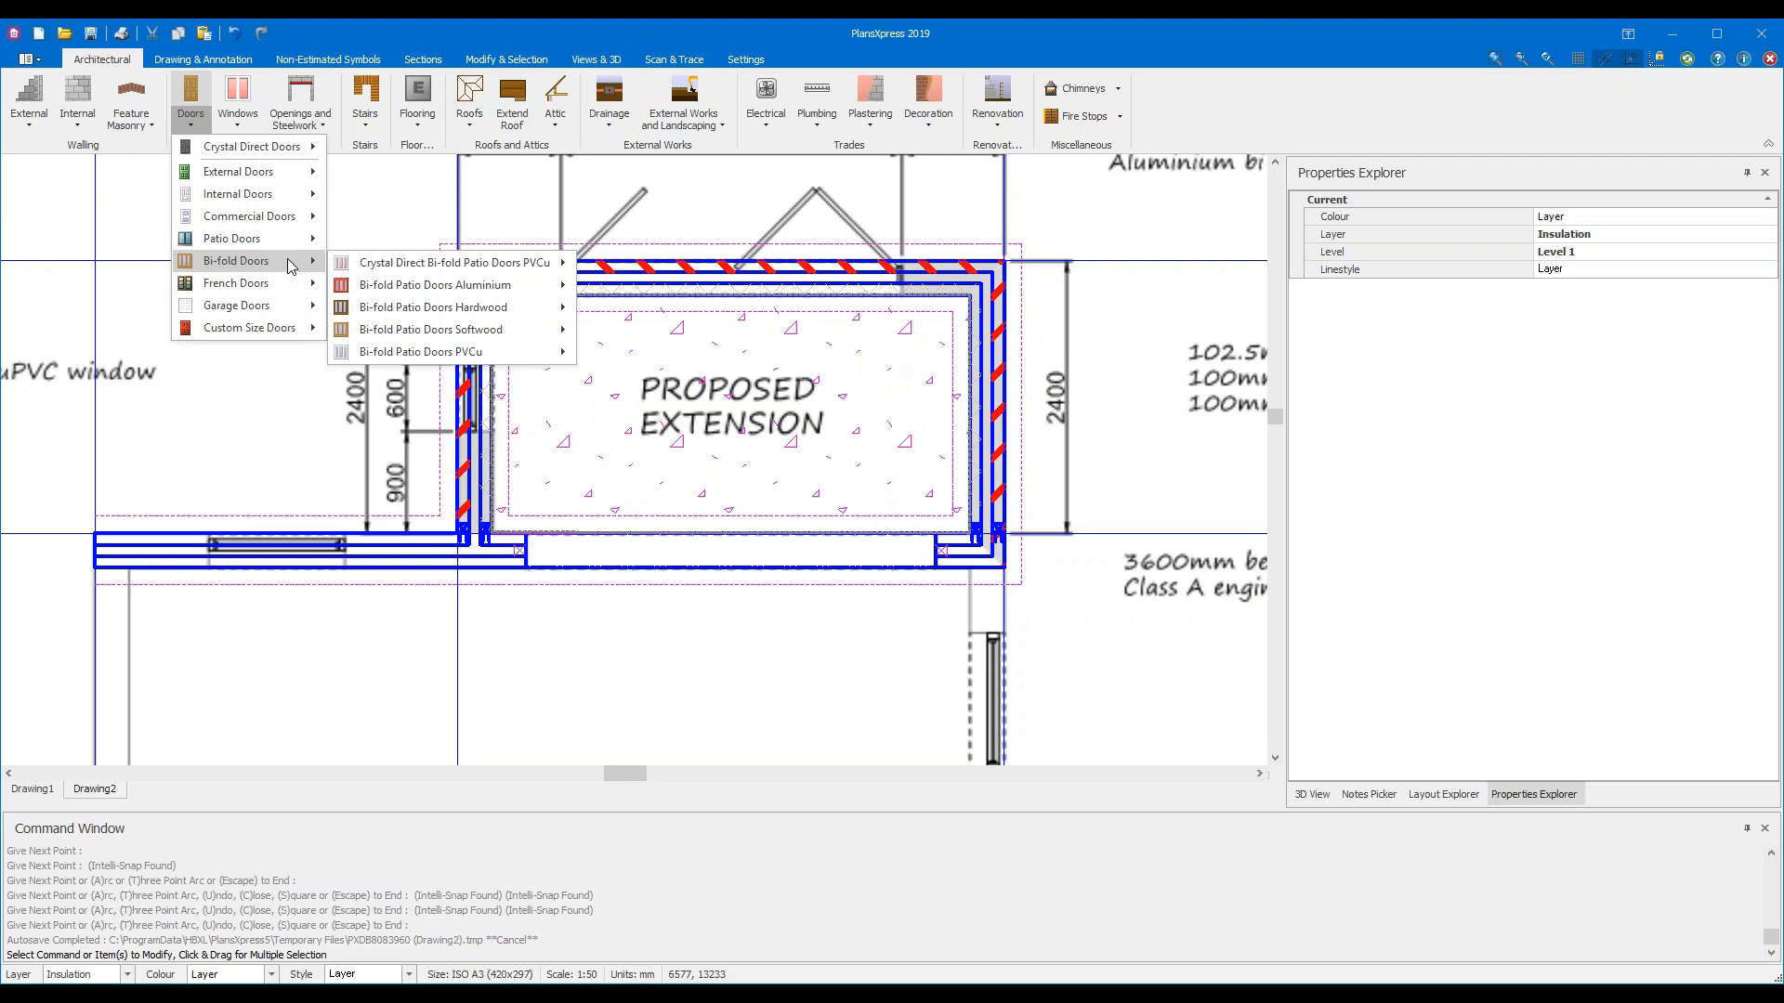
{"action": "mouse_move", "coordinate": [536, 286]}
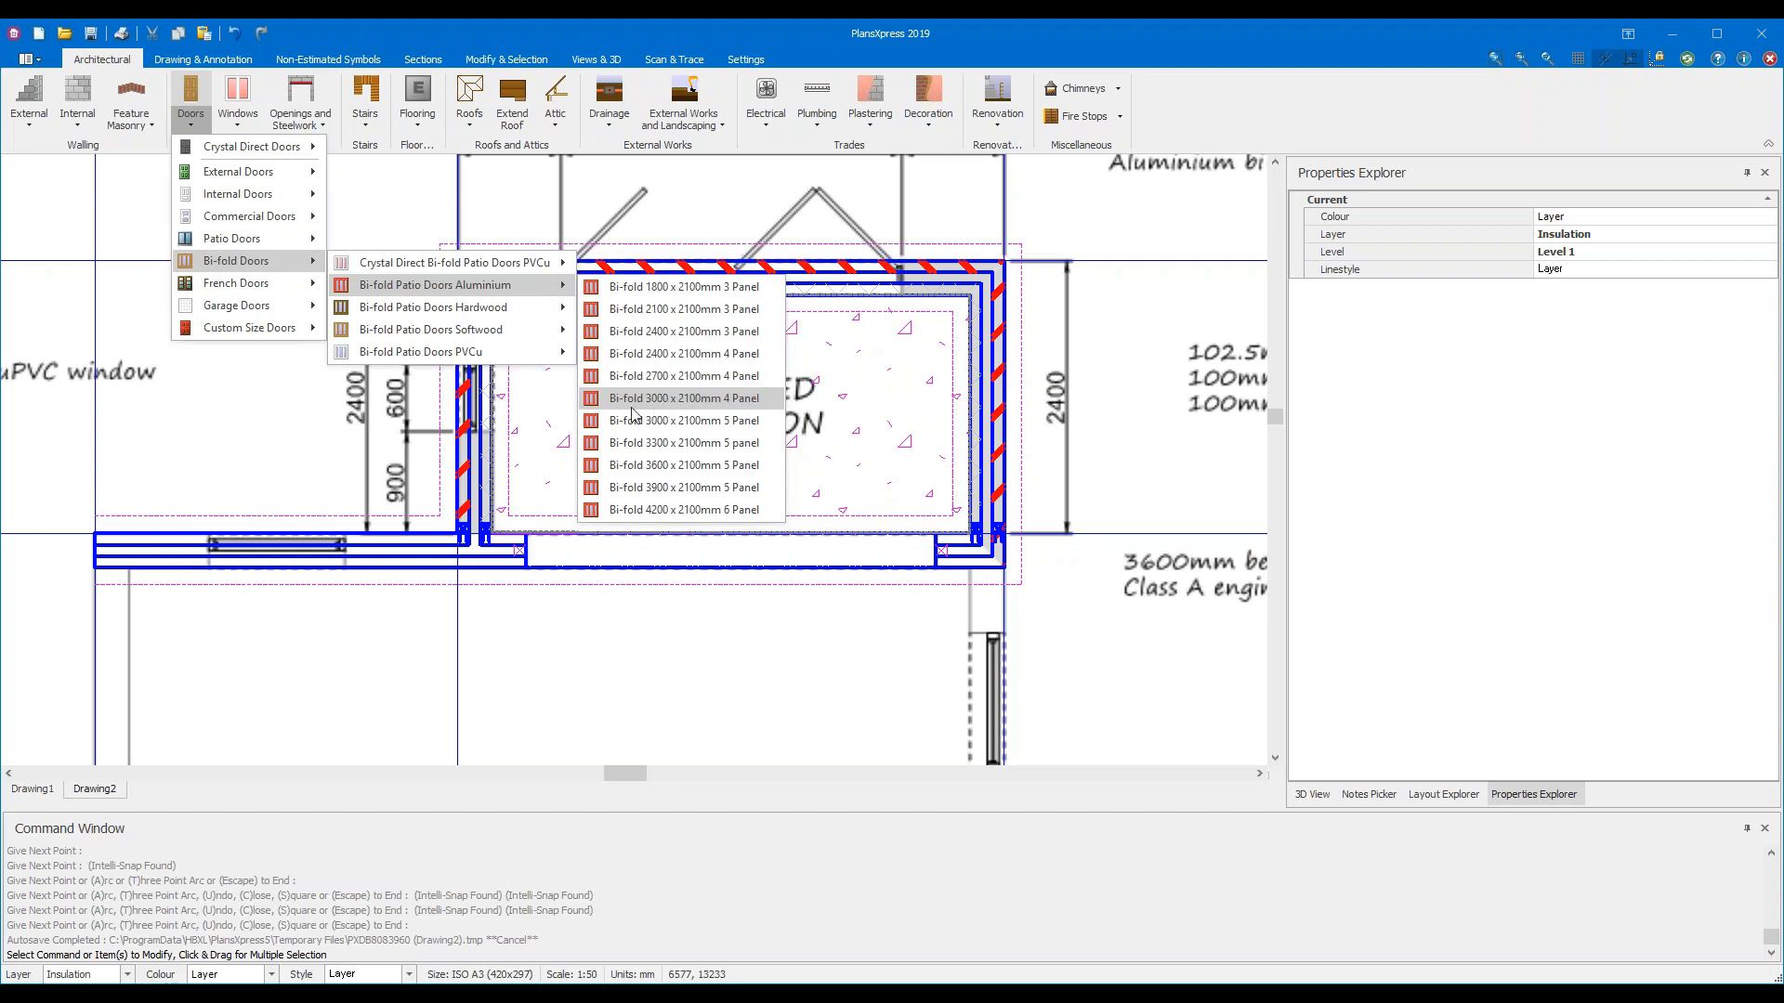
{"action": "left_click", "coordinate": [769, 399]}
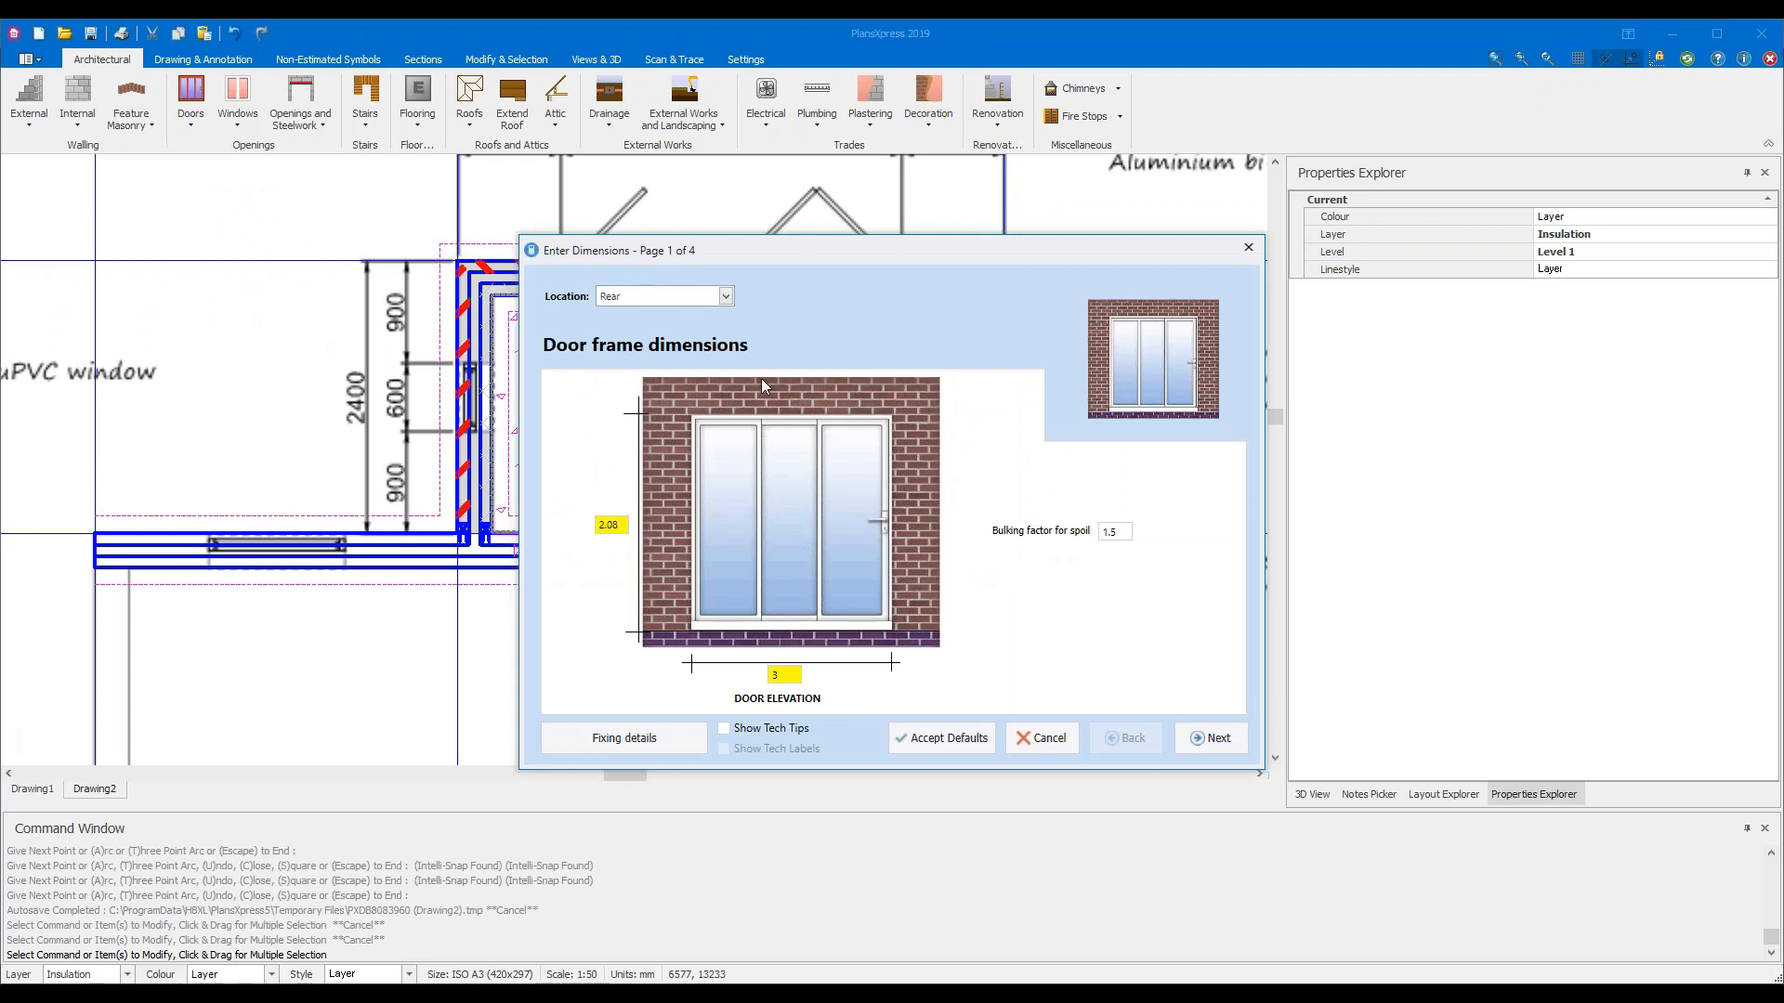
Turn on tech tips and accept the bi-fold door's reveal, jamb, plastering, threshold and decoration pages
{"action": "mouse_move", "coordinate": [1120, 535]}
{"action": "left_click", "coordinate": [1212, 744]}
{"action": "left_click", "coordinate": [771, 729]}
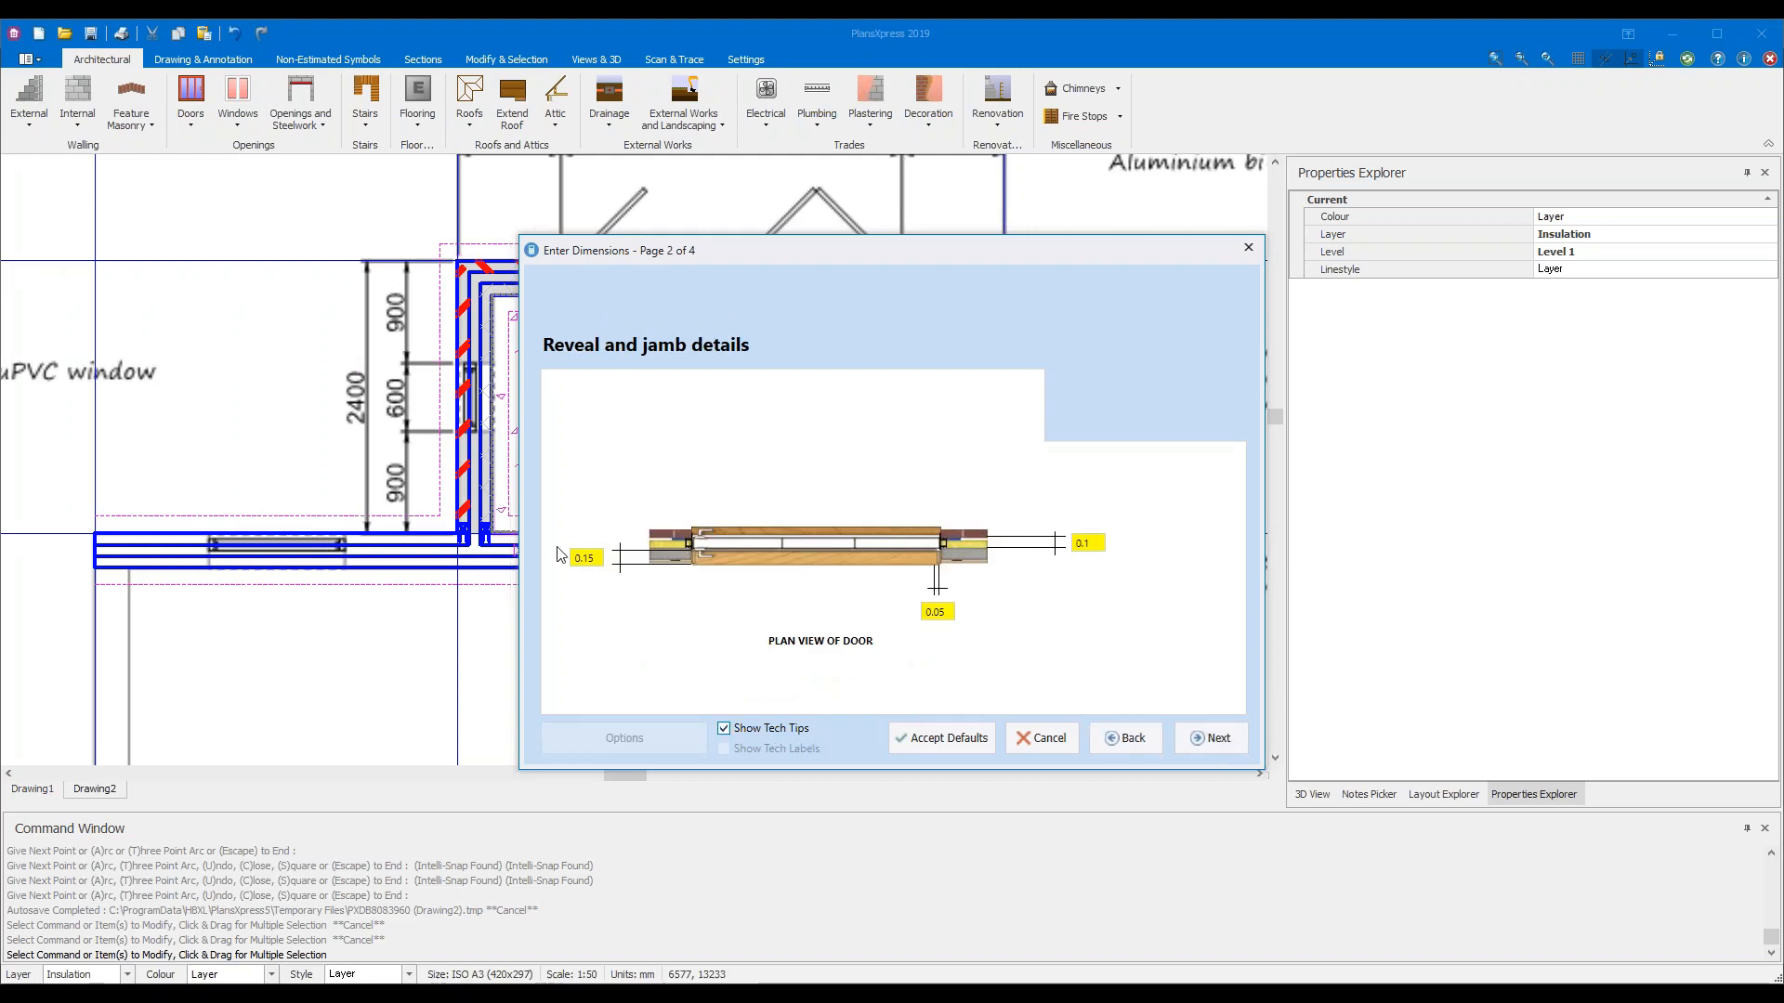
{"action": "mouse_move", "coordinate": [928, 616]}
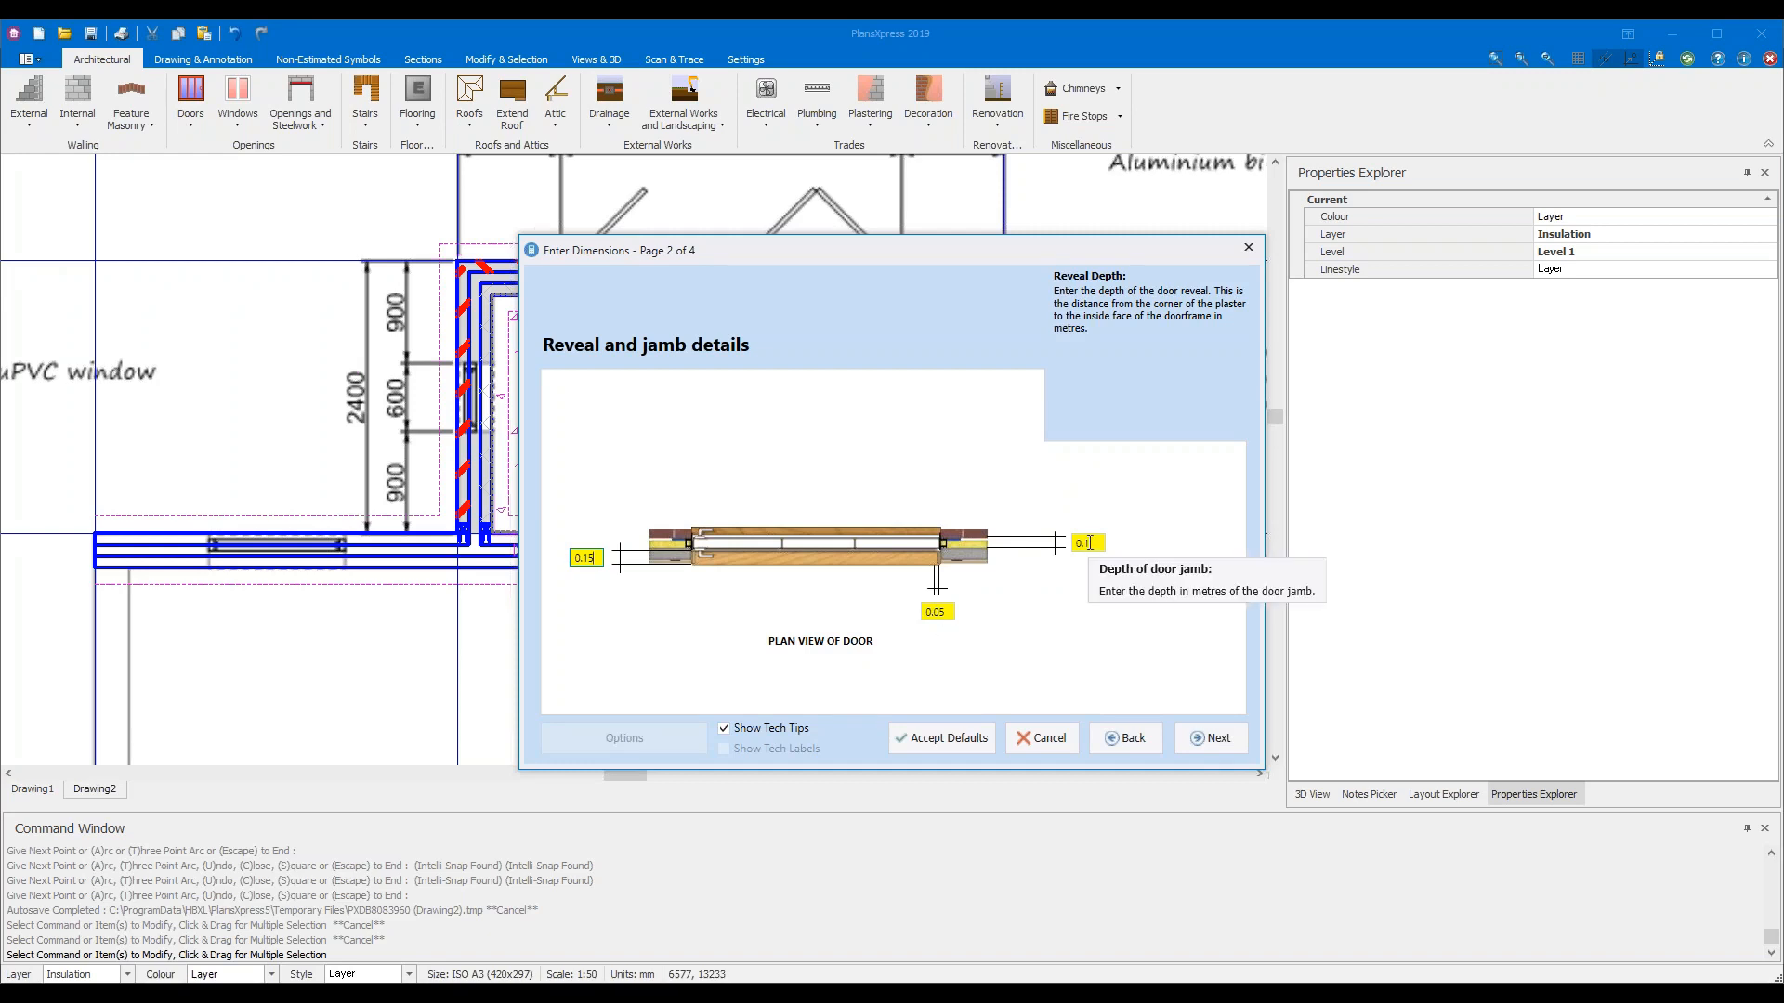
{"action": "left_click", "coordinate": [1220, 743]}
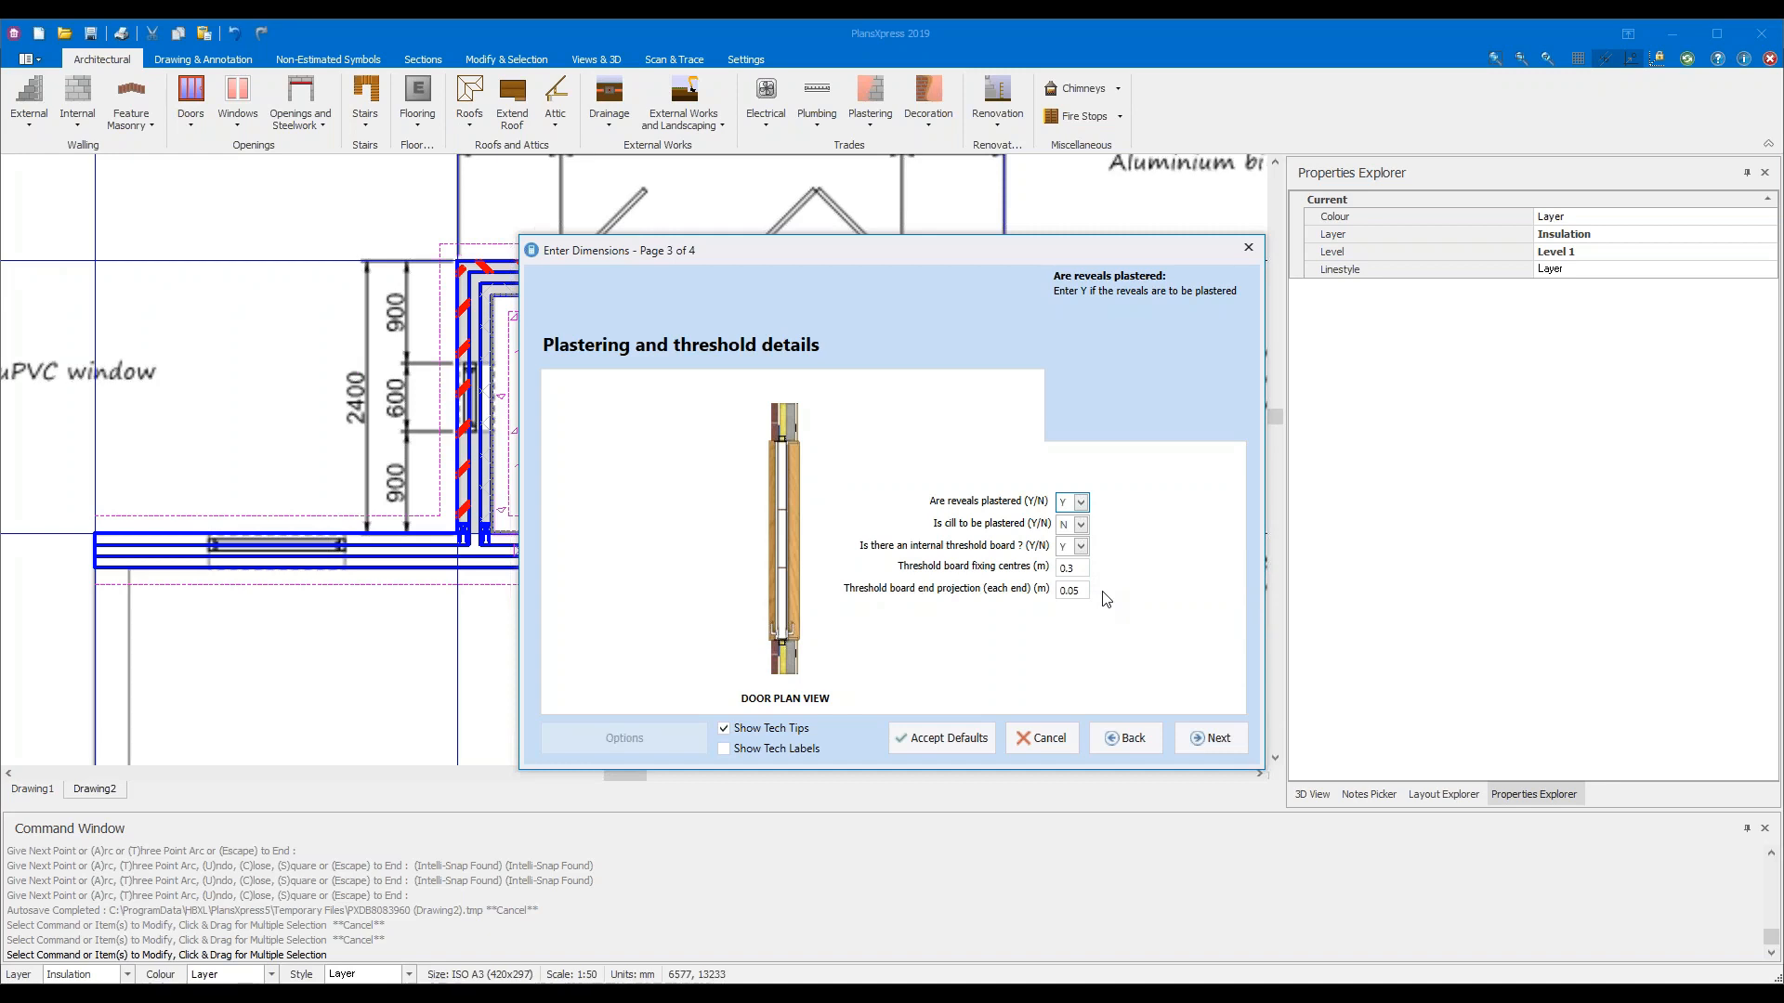
{"action": "left_click", "coordinate": [1197, 739]}
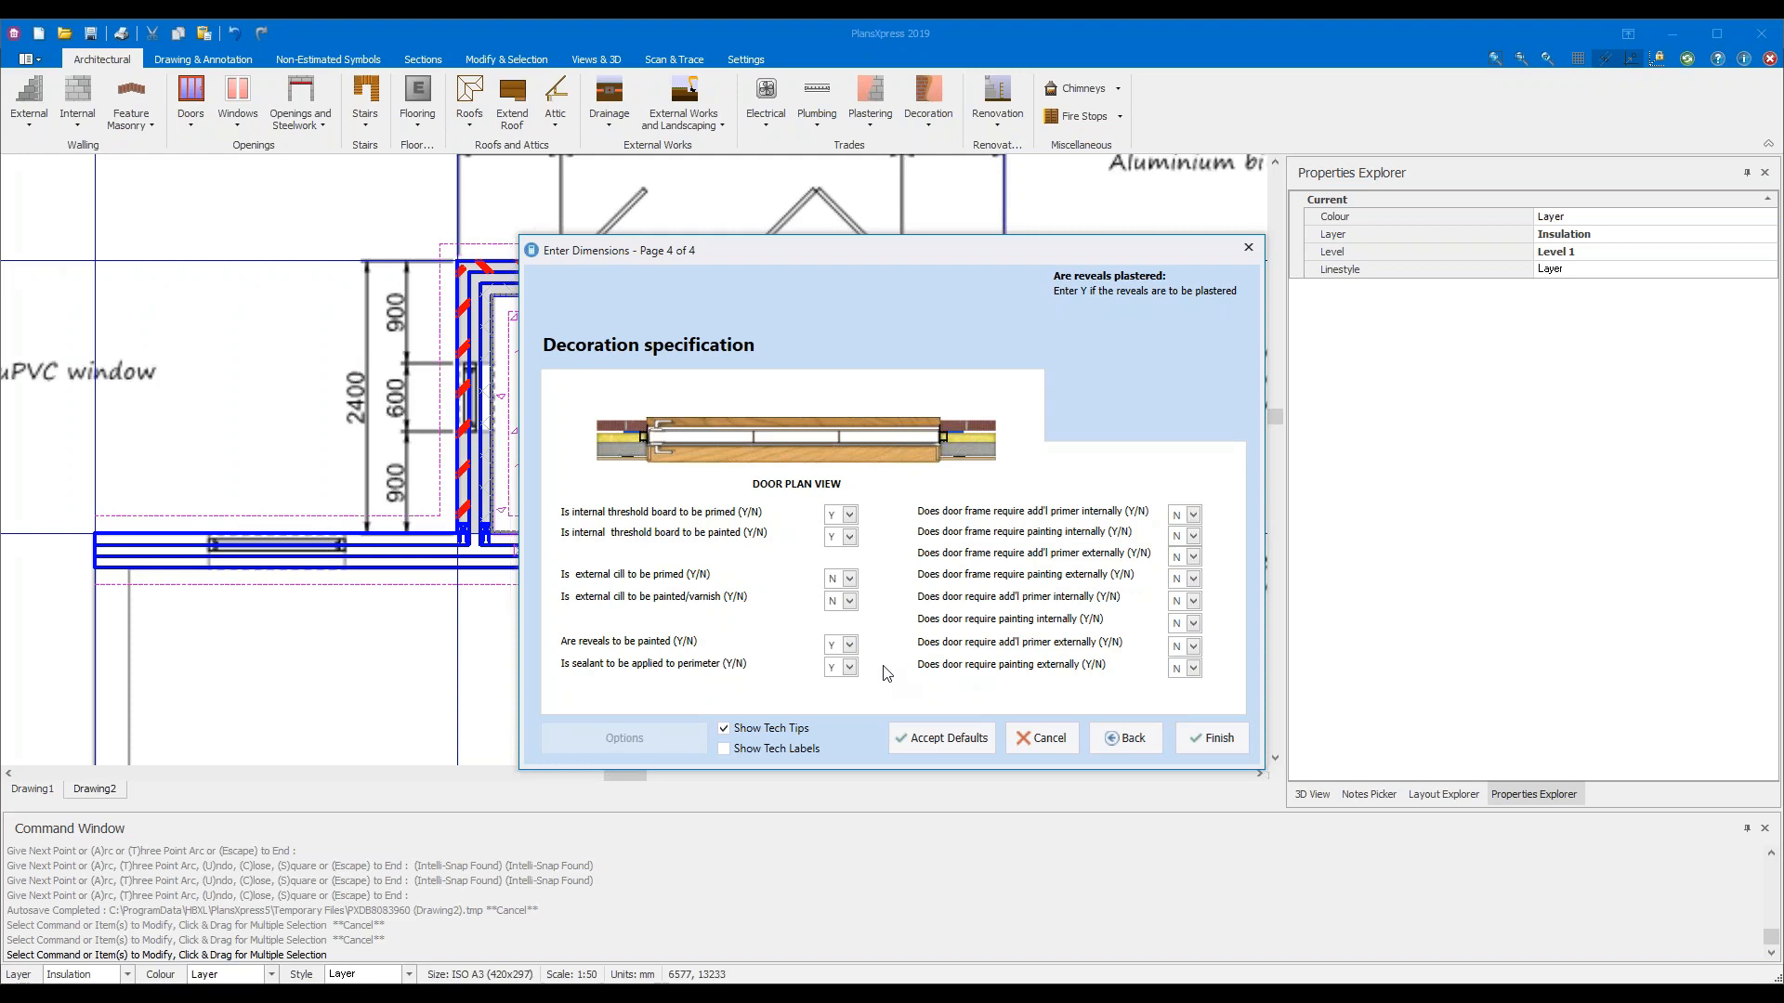
{"action": "left_click", "coordinate": [1212, 739]}
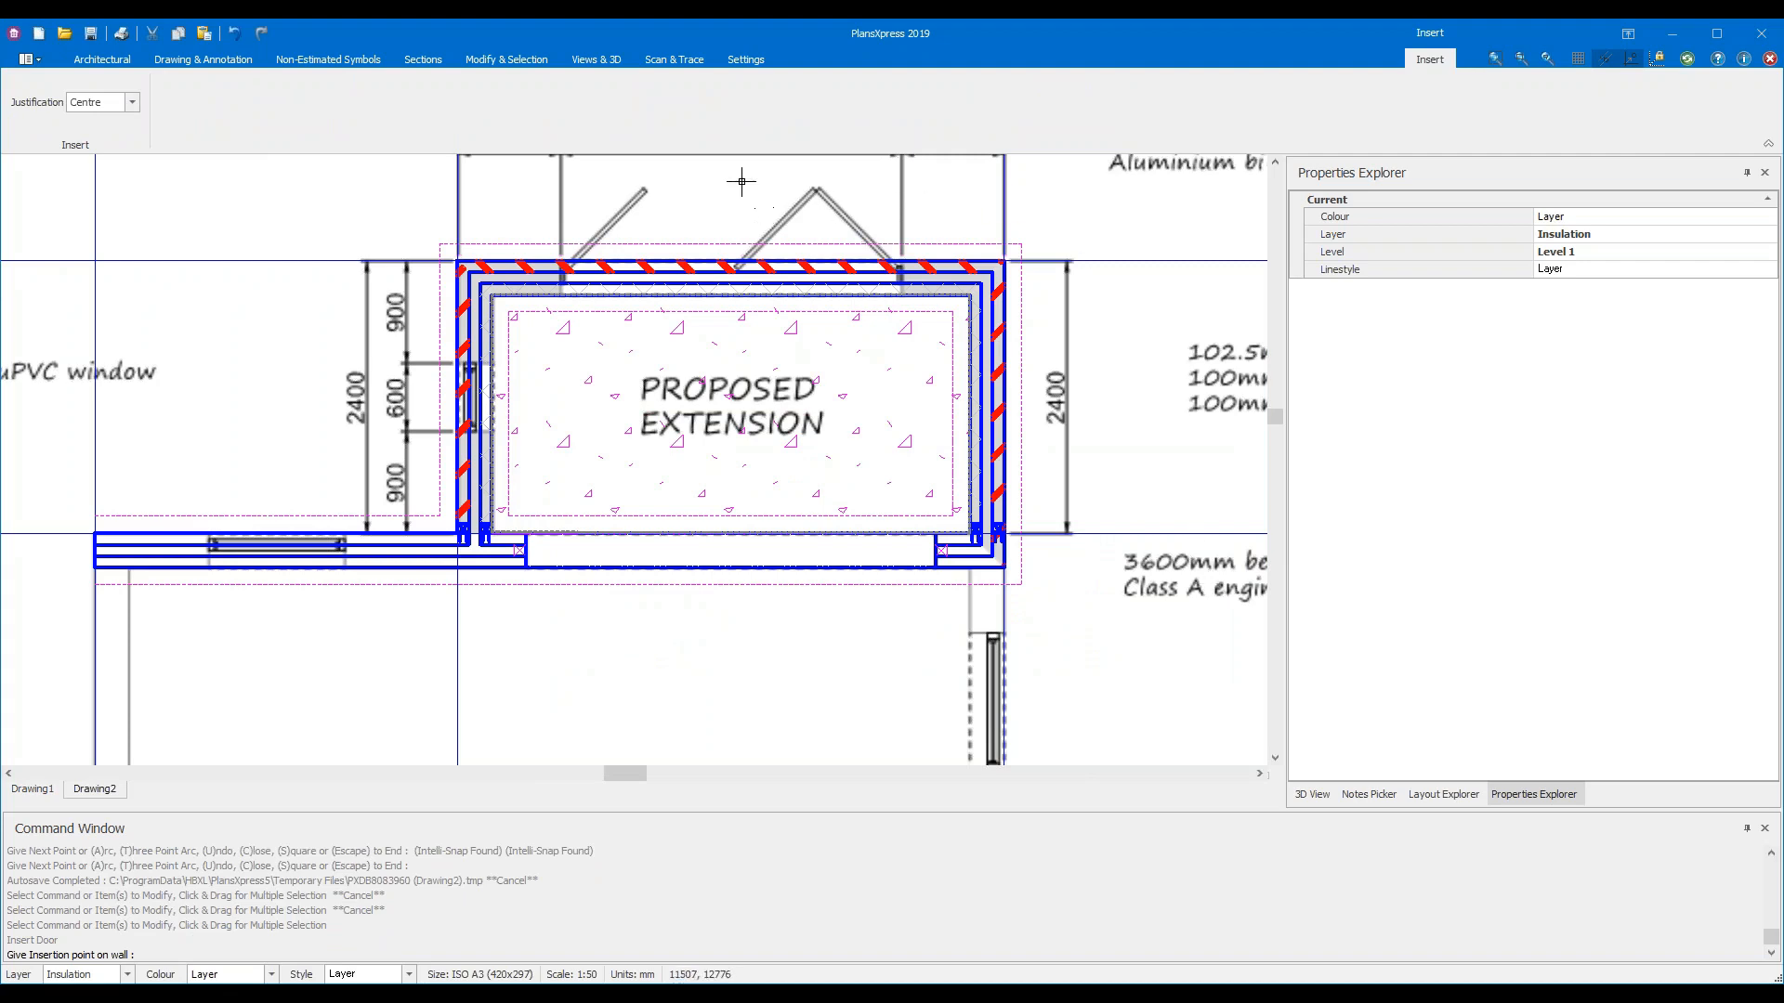
Place the bi-fold door in the extension's rear wall, then cancel further door insertions
{"action": "middle_click_drag", "start_coordinate": [721, 195], "coordinate": [661, 428]}
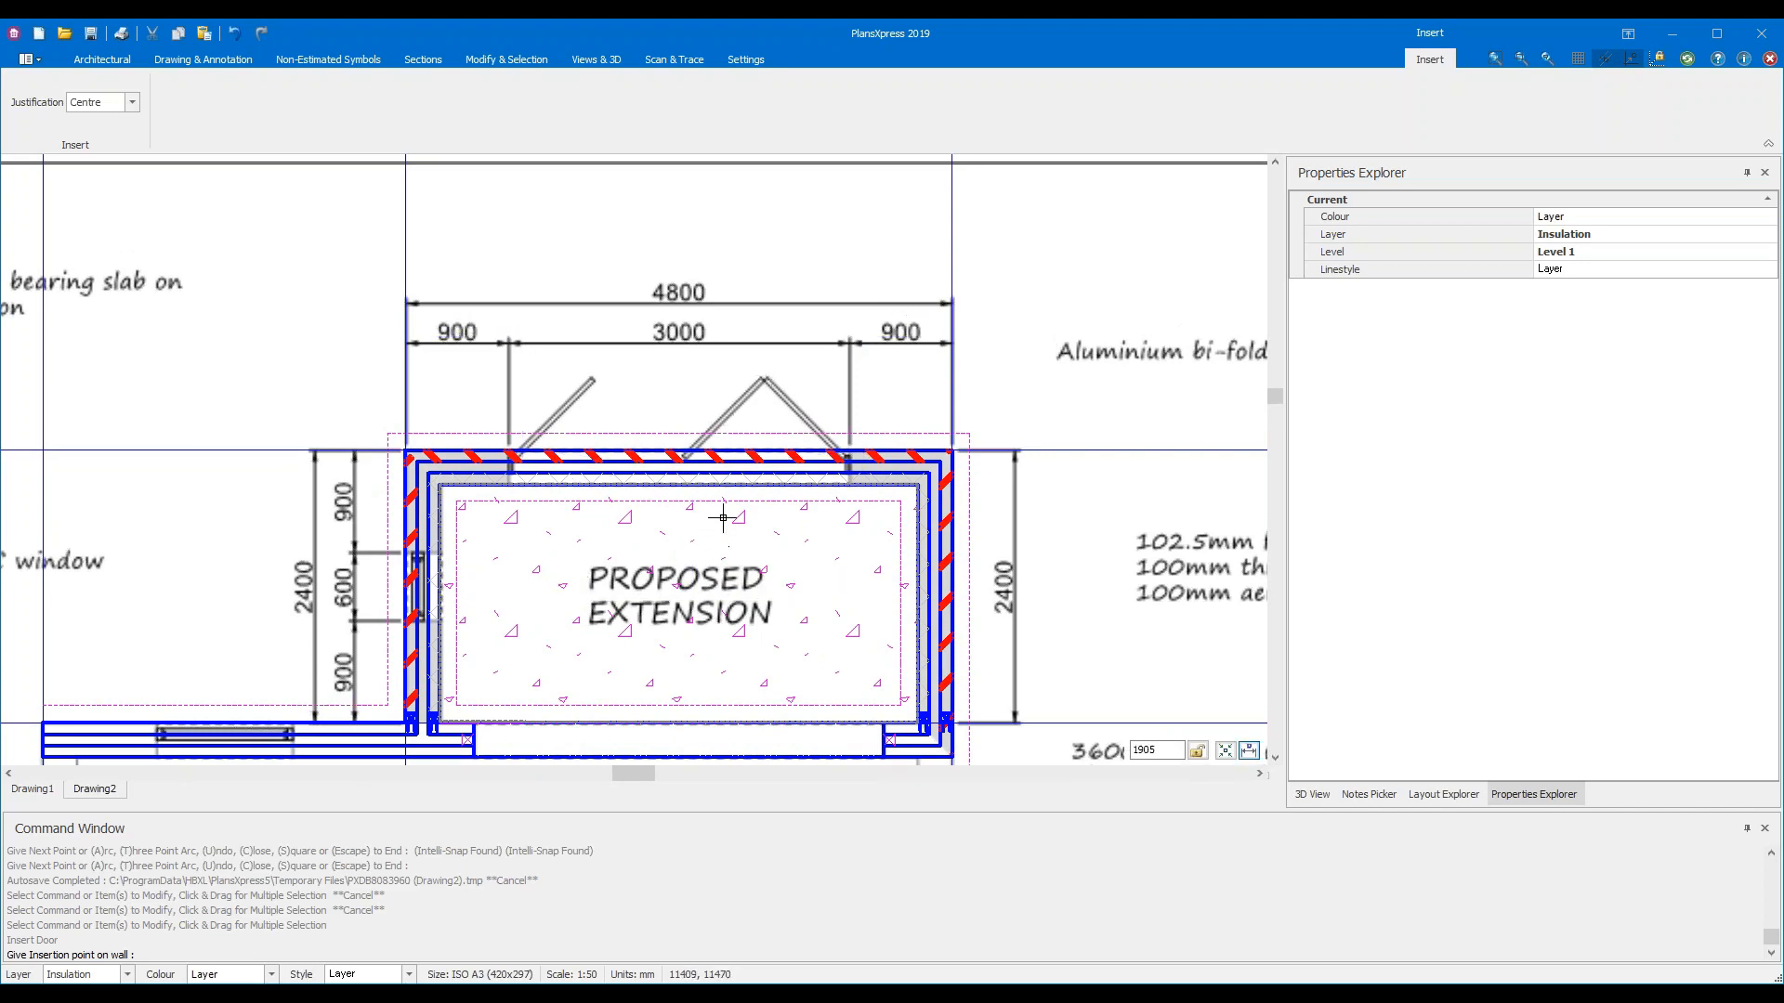
{"action": "scroll", "coordinate": [714, 521], "scroll_direction": "up", "scroll_amount": 1}
{"action": "scroll", "coordinate": [716, 510], "scroll_direction": "up", "scroll_amount": 1}
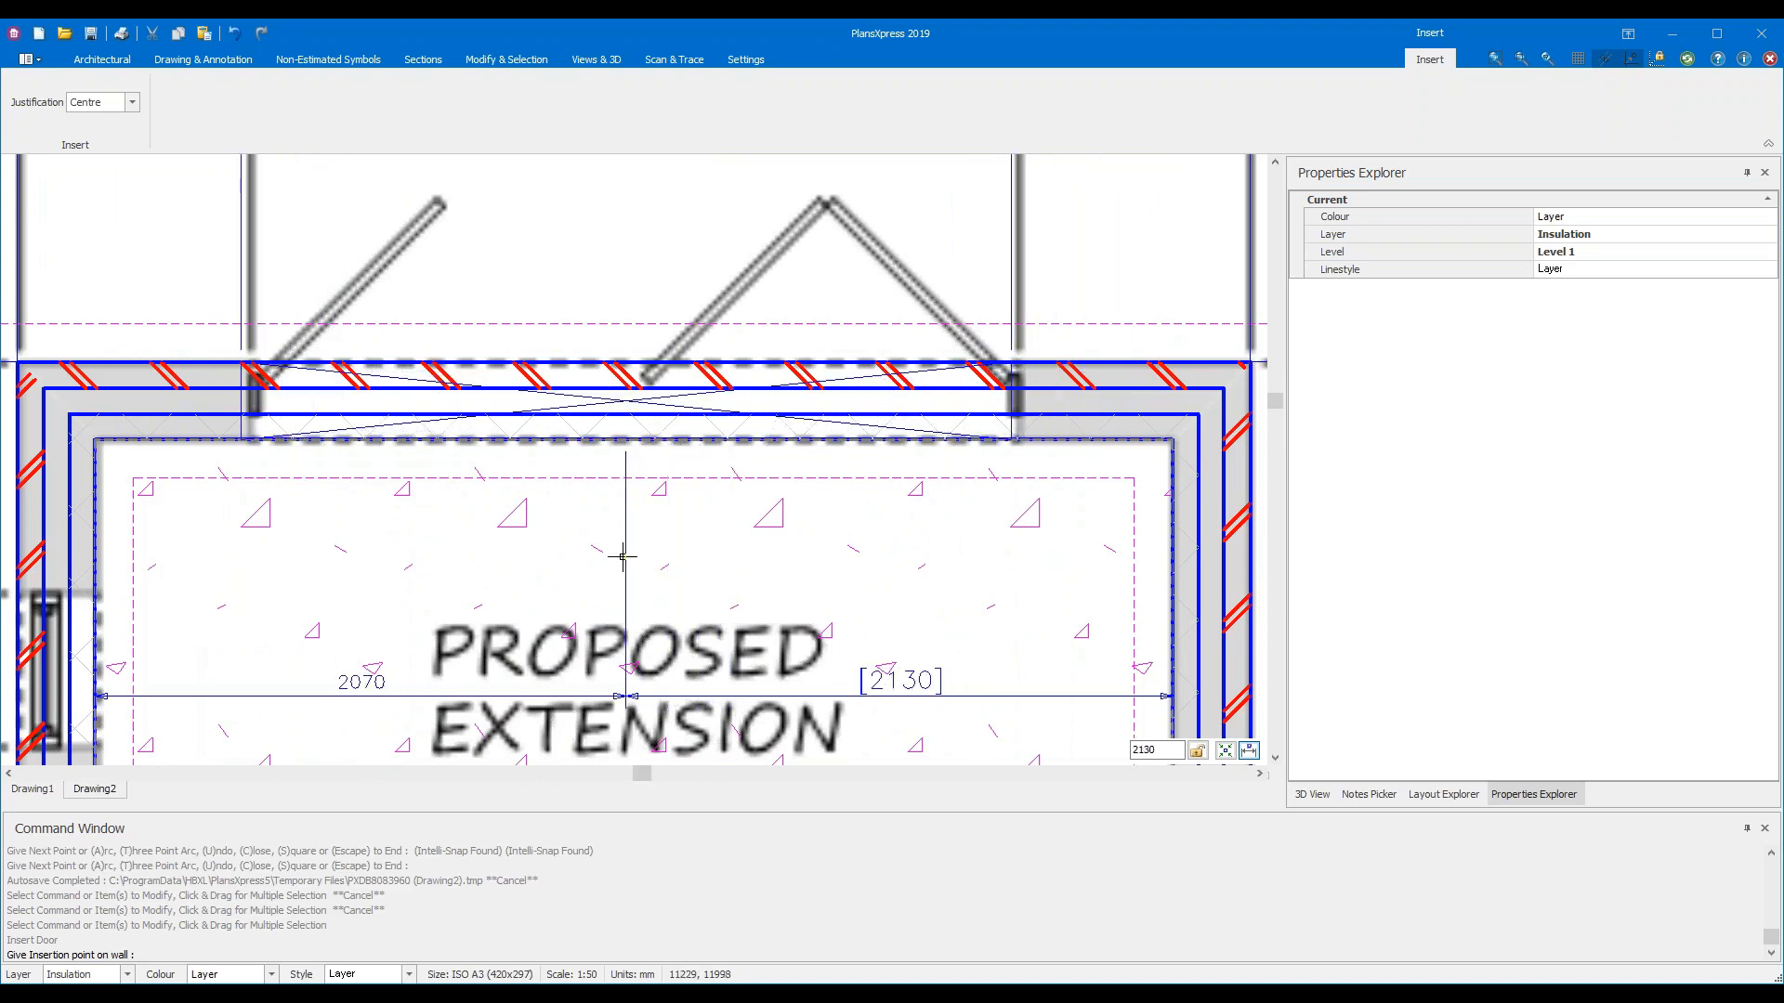
{"action": "left_click", "coordinate": [634, 407]}
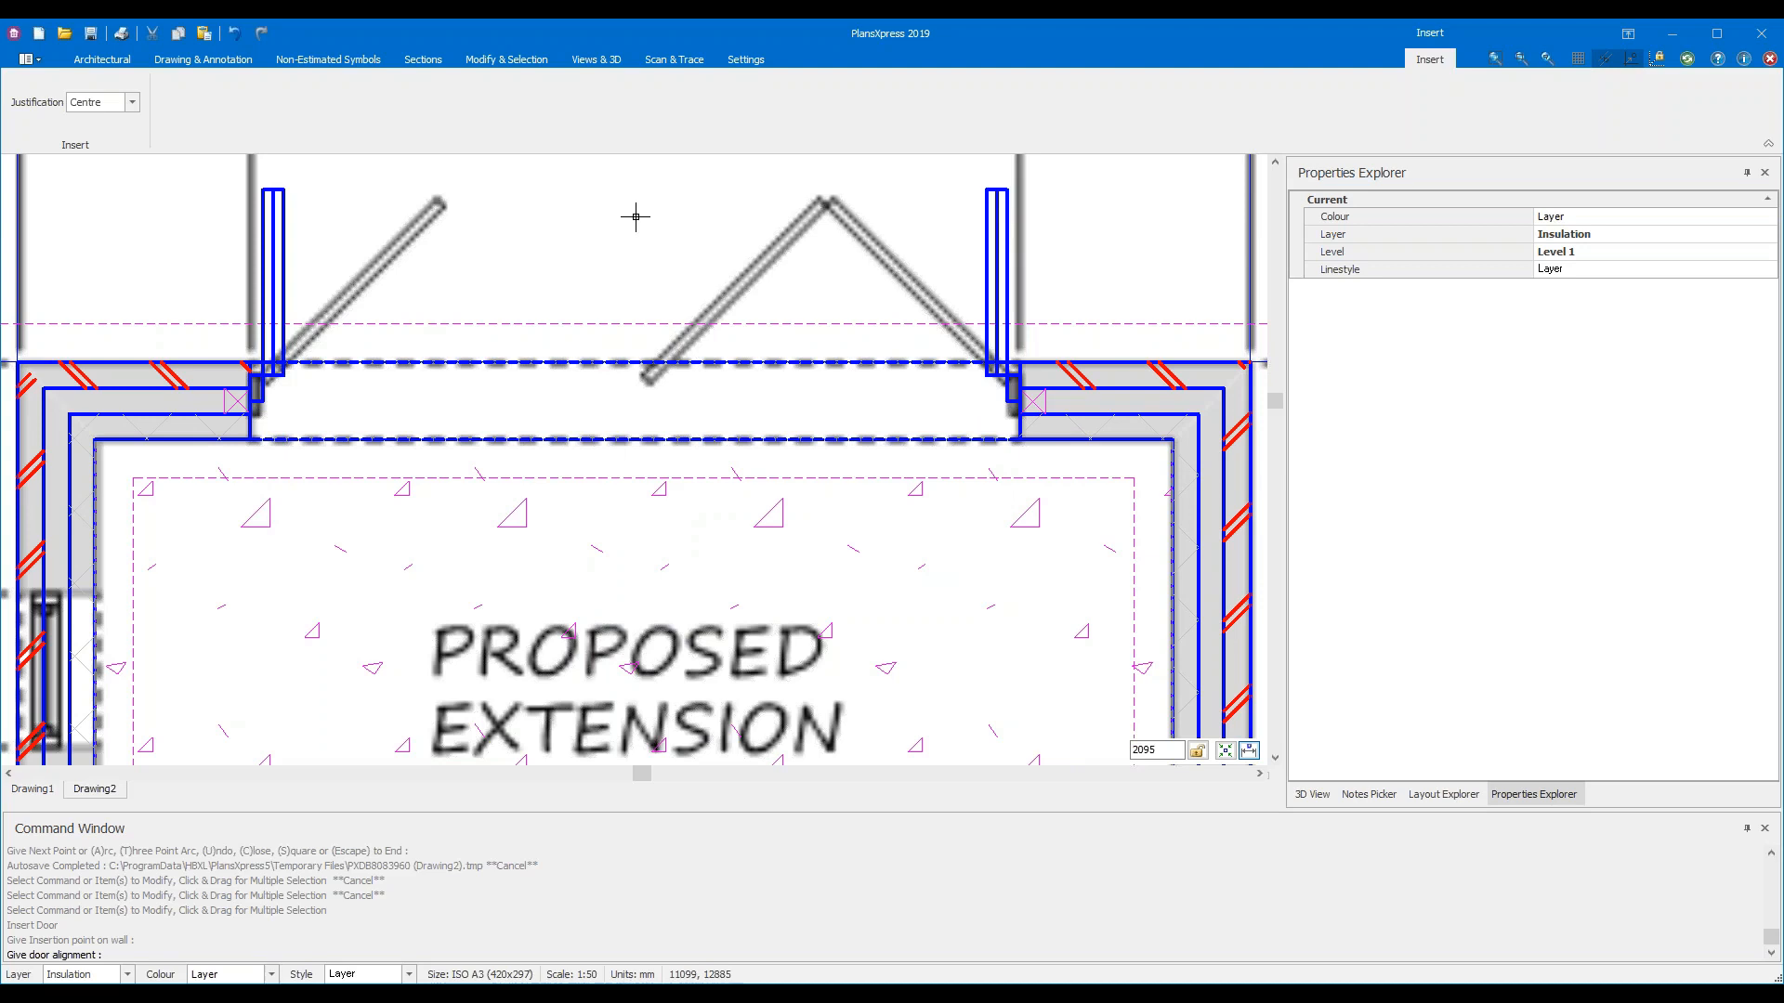
{"action": "key", "text": "Escape"}
{"action": "key", "text": "Return"}
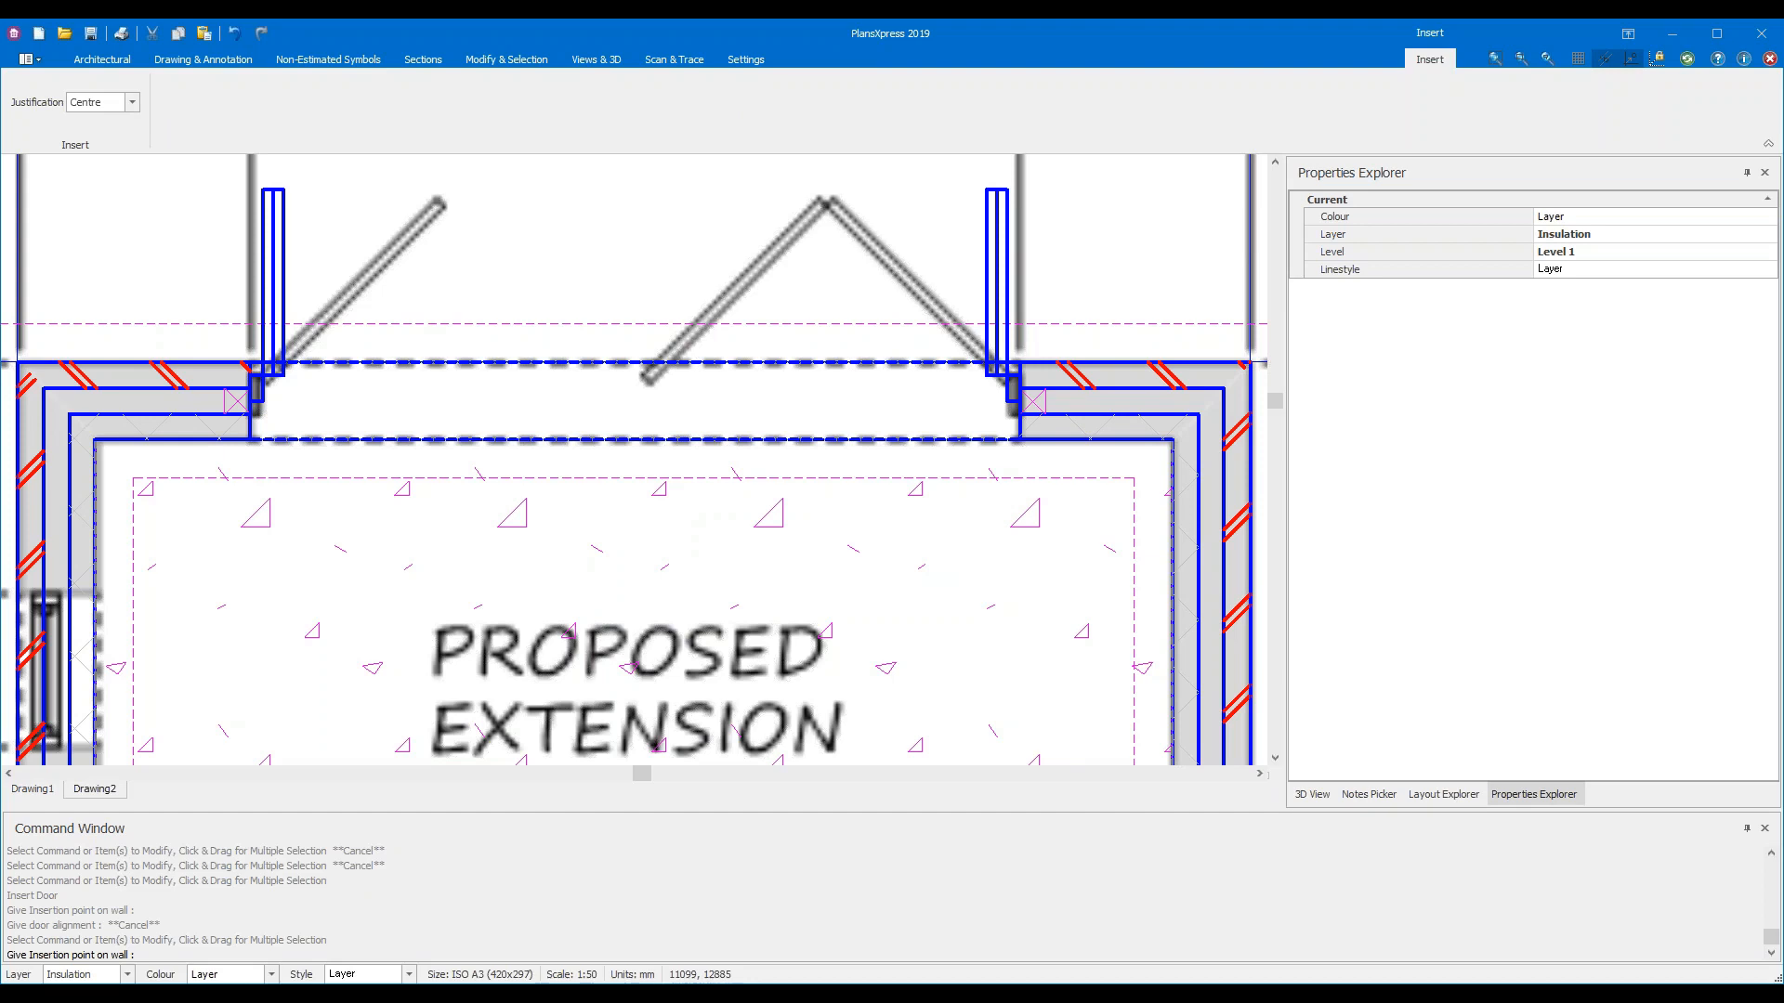
{"action": "key", "text": "Escape"}
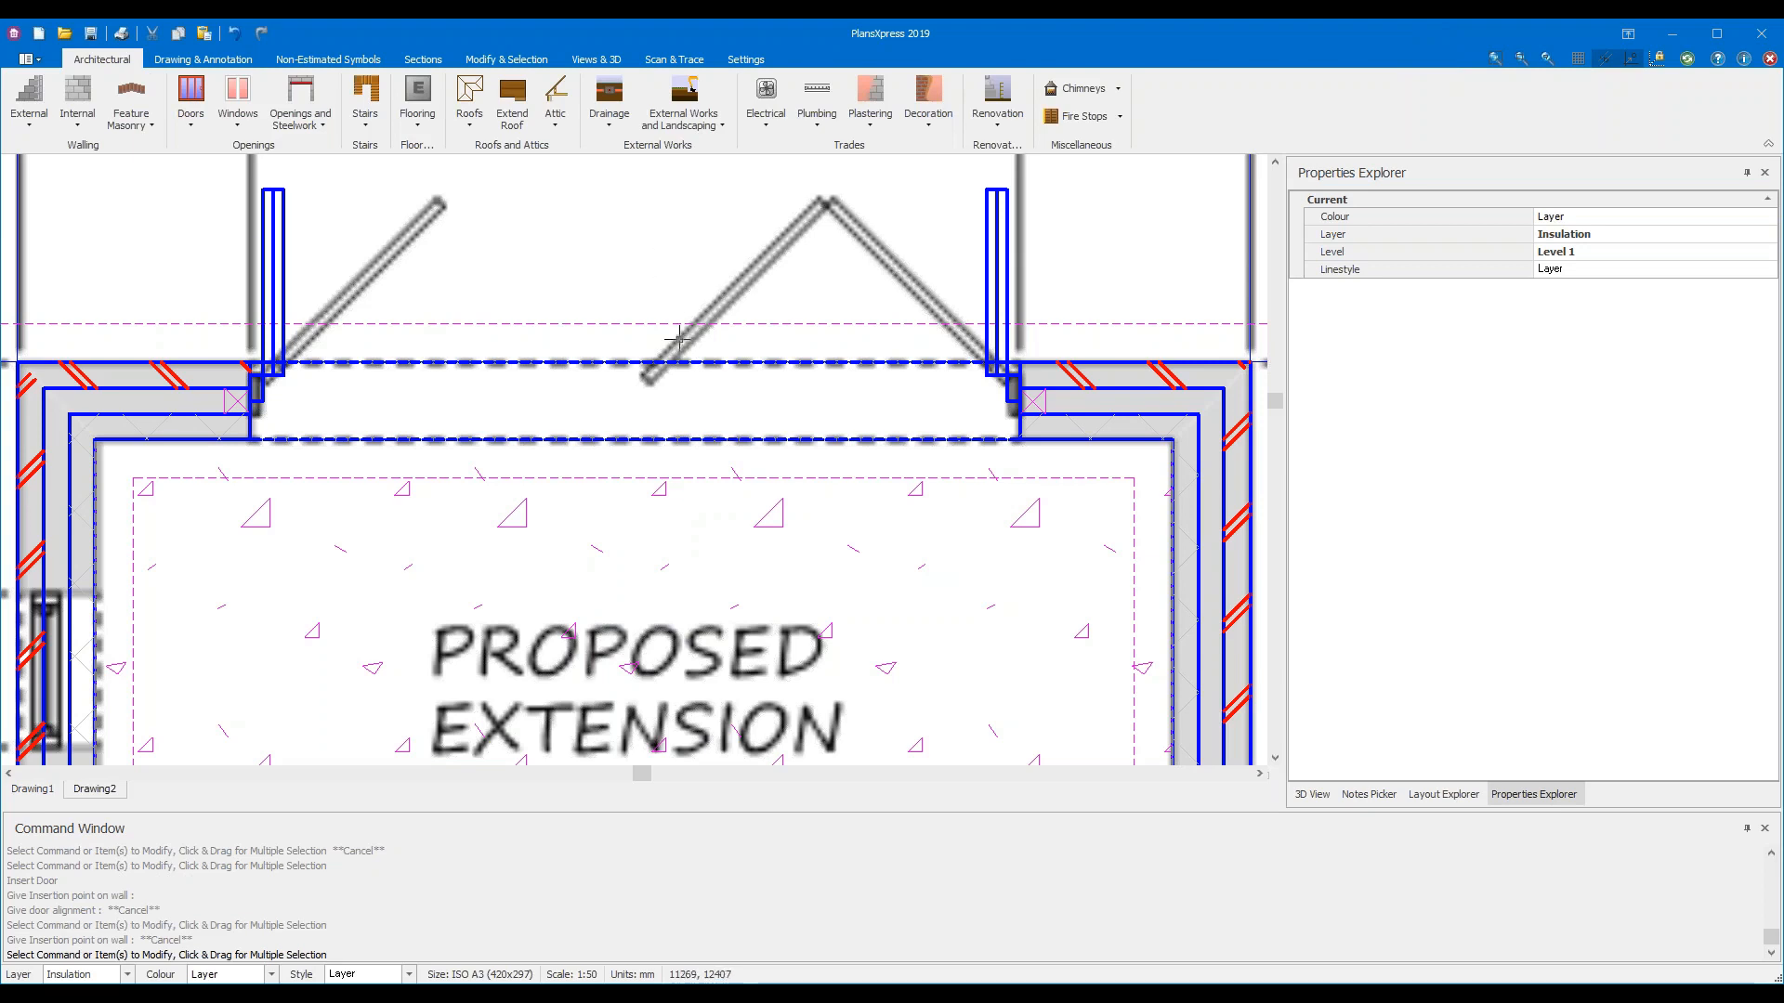
Pick the 112C 600 X 1200mm window from Windows > PVCu Standard Windows > PVCu Windows
{"action": "scroll", "coordinate": [689, 371], "scroll_direction": "down", "scroll_amount": 2}
{"action": "scroll", "coordinate": [688, 371], "scroll_direction": "down", "scroll_amount": 1}
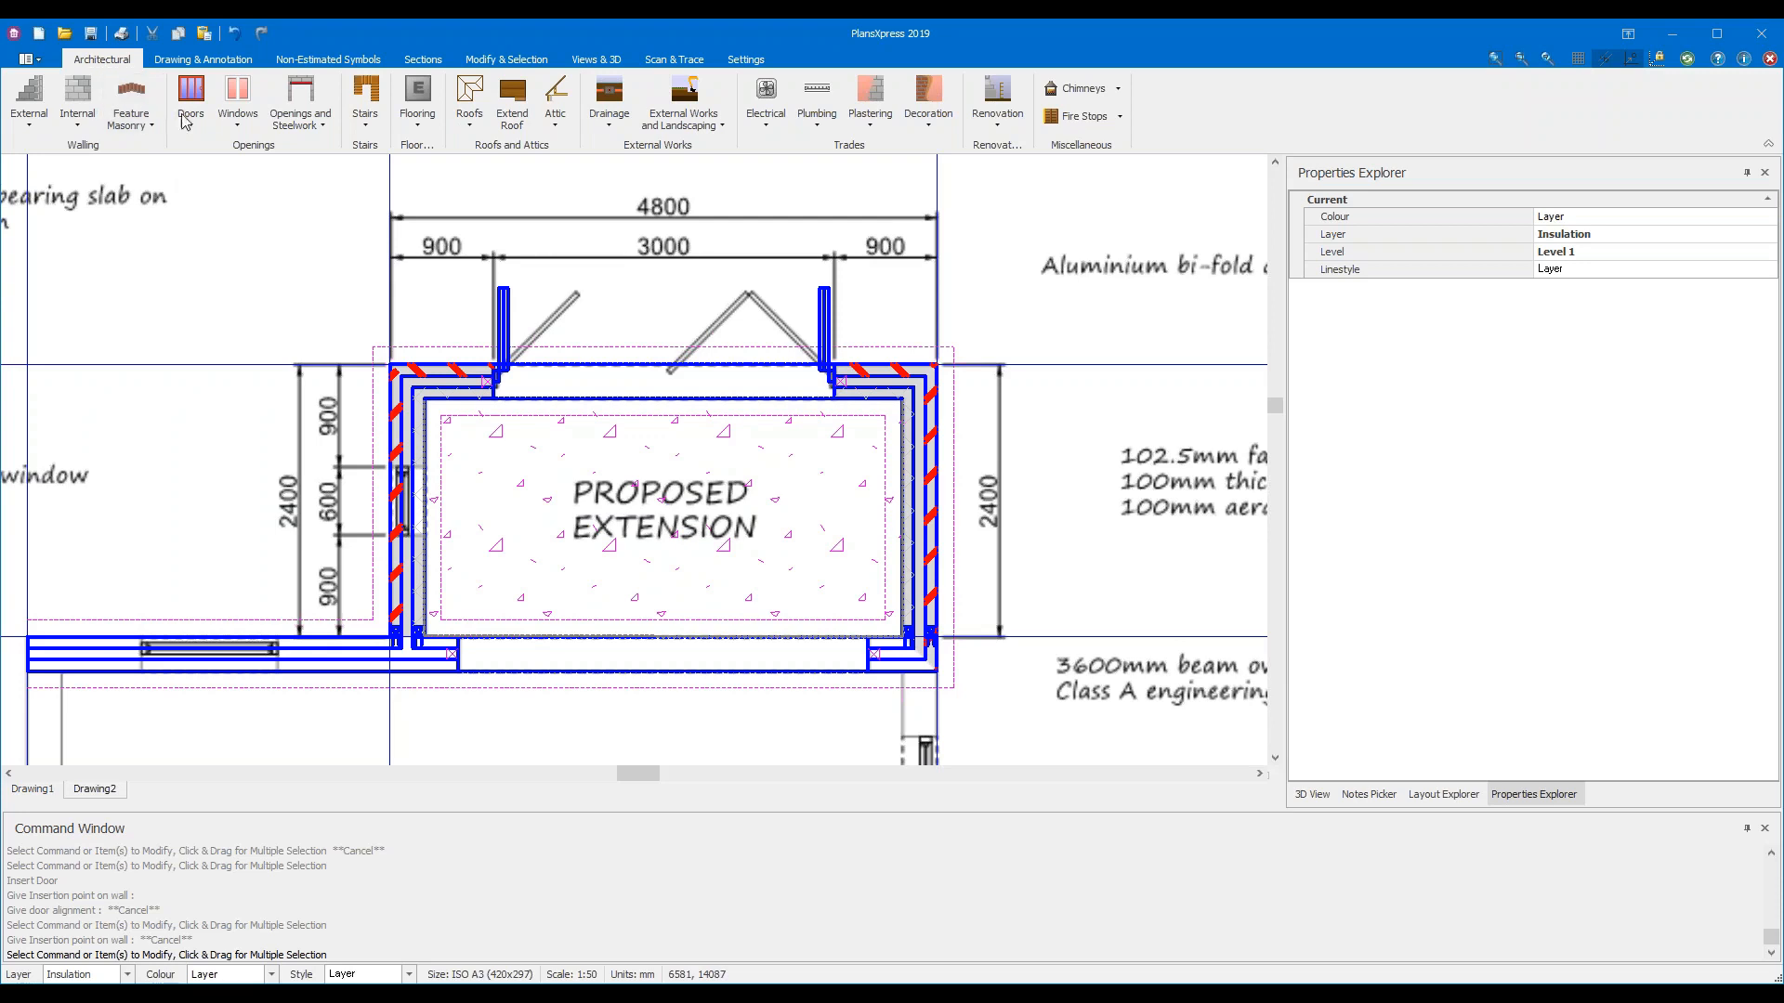
{"action": "left_click", "coordinate": [251, 132]}
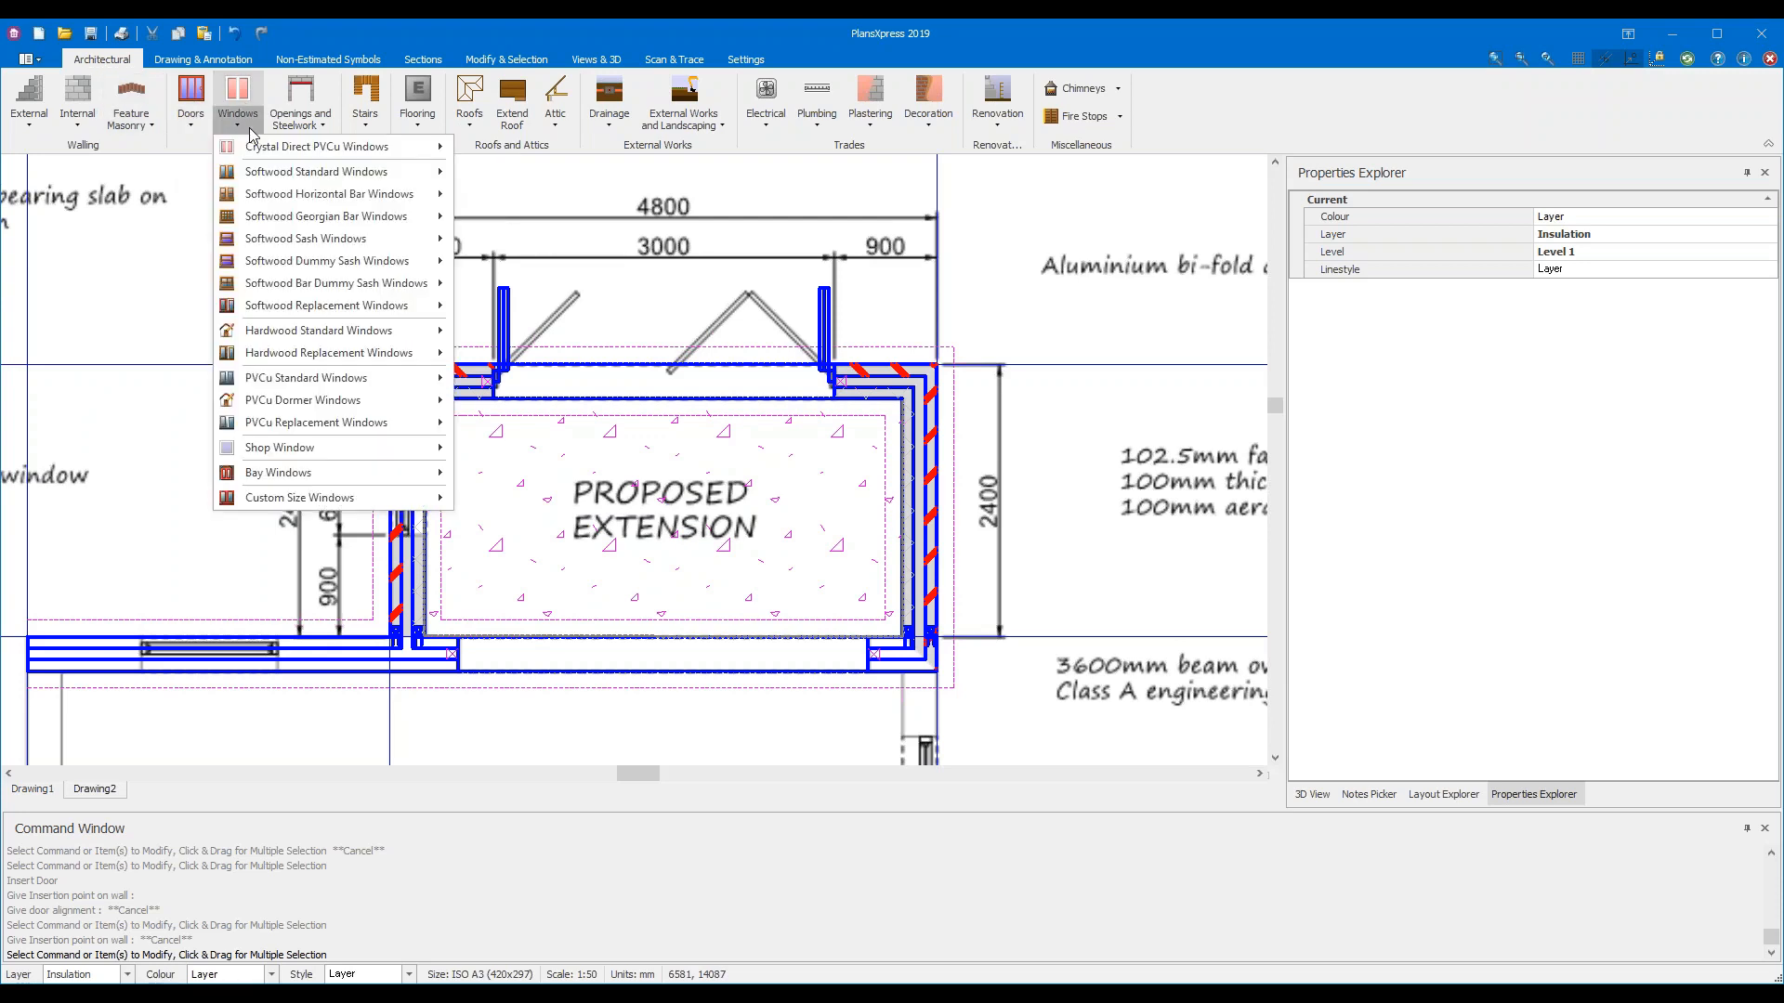
{"action": "mouse_move", "coordinate": [387, 377]}
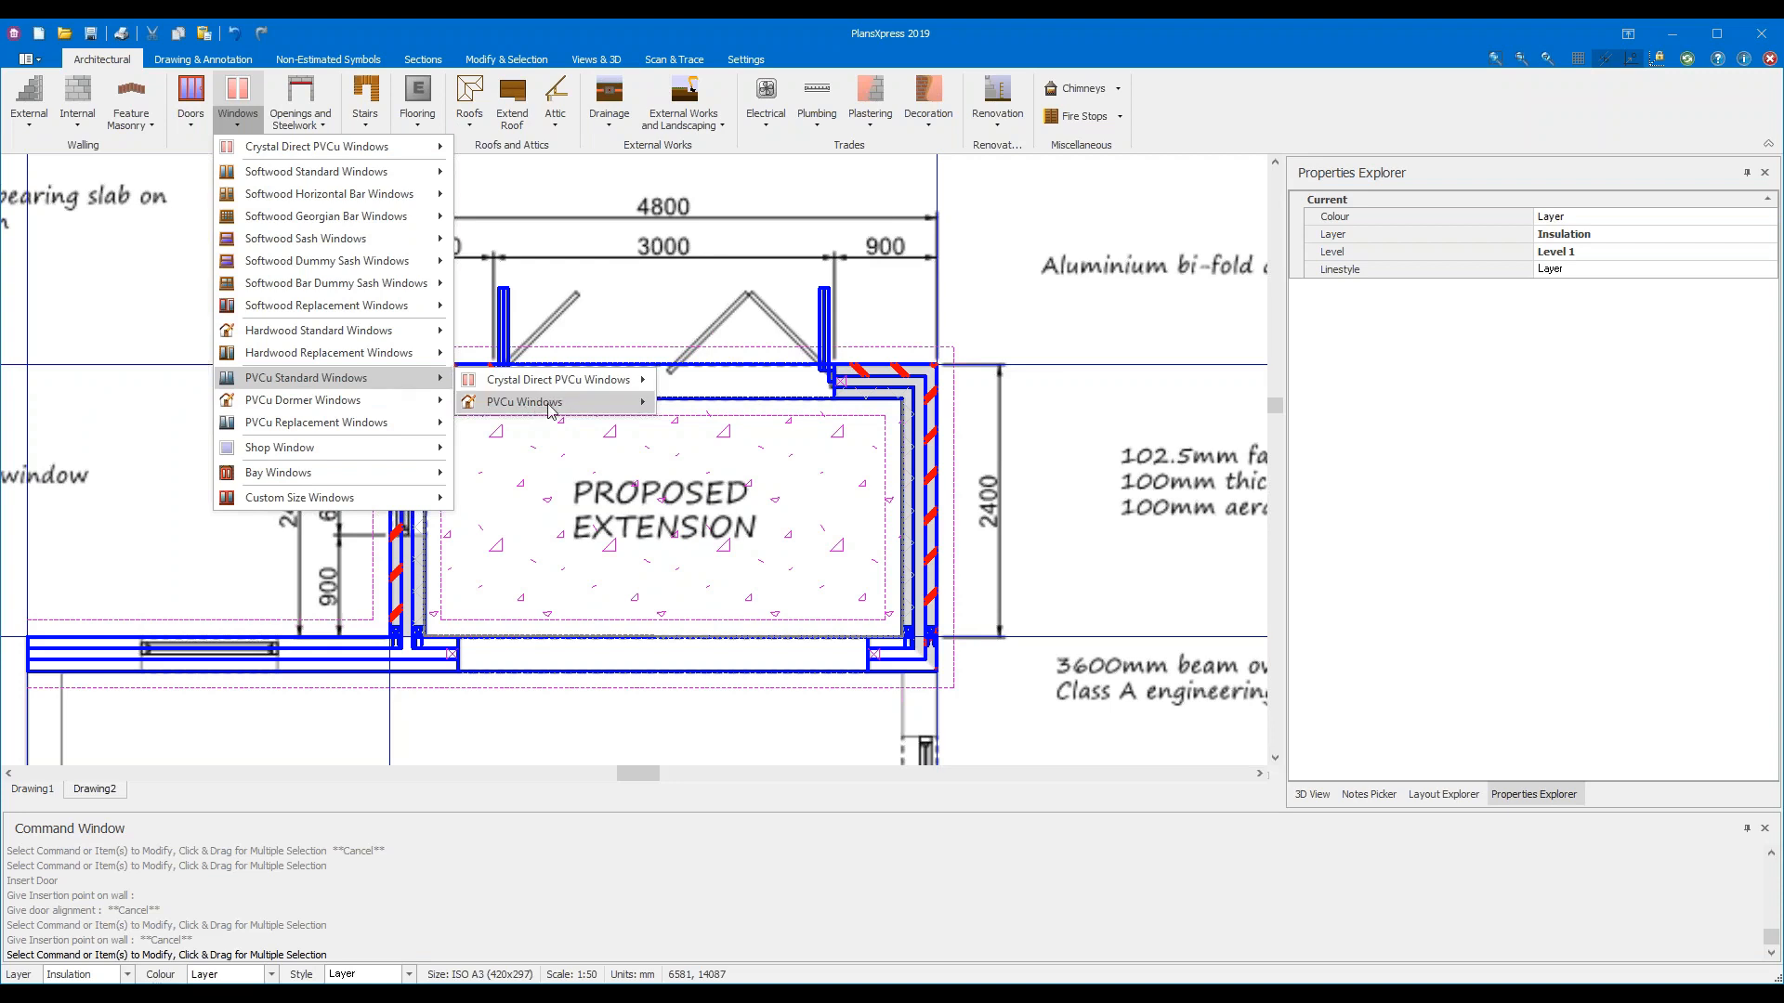
{"action": "mouse_move", "coordinate": [551, 410]}
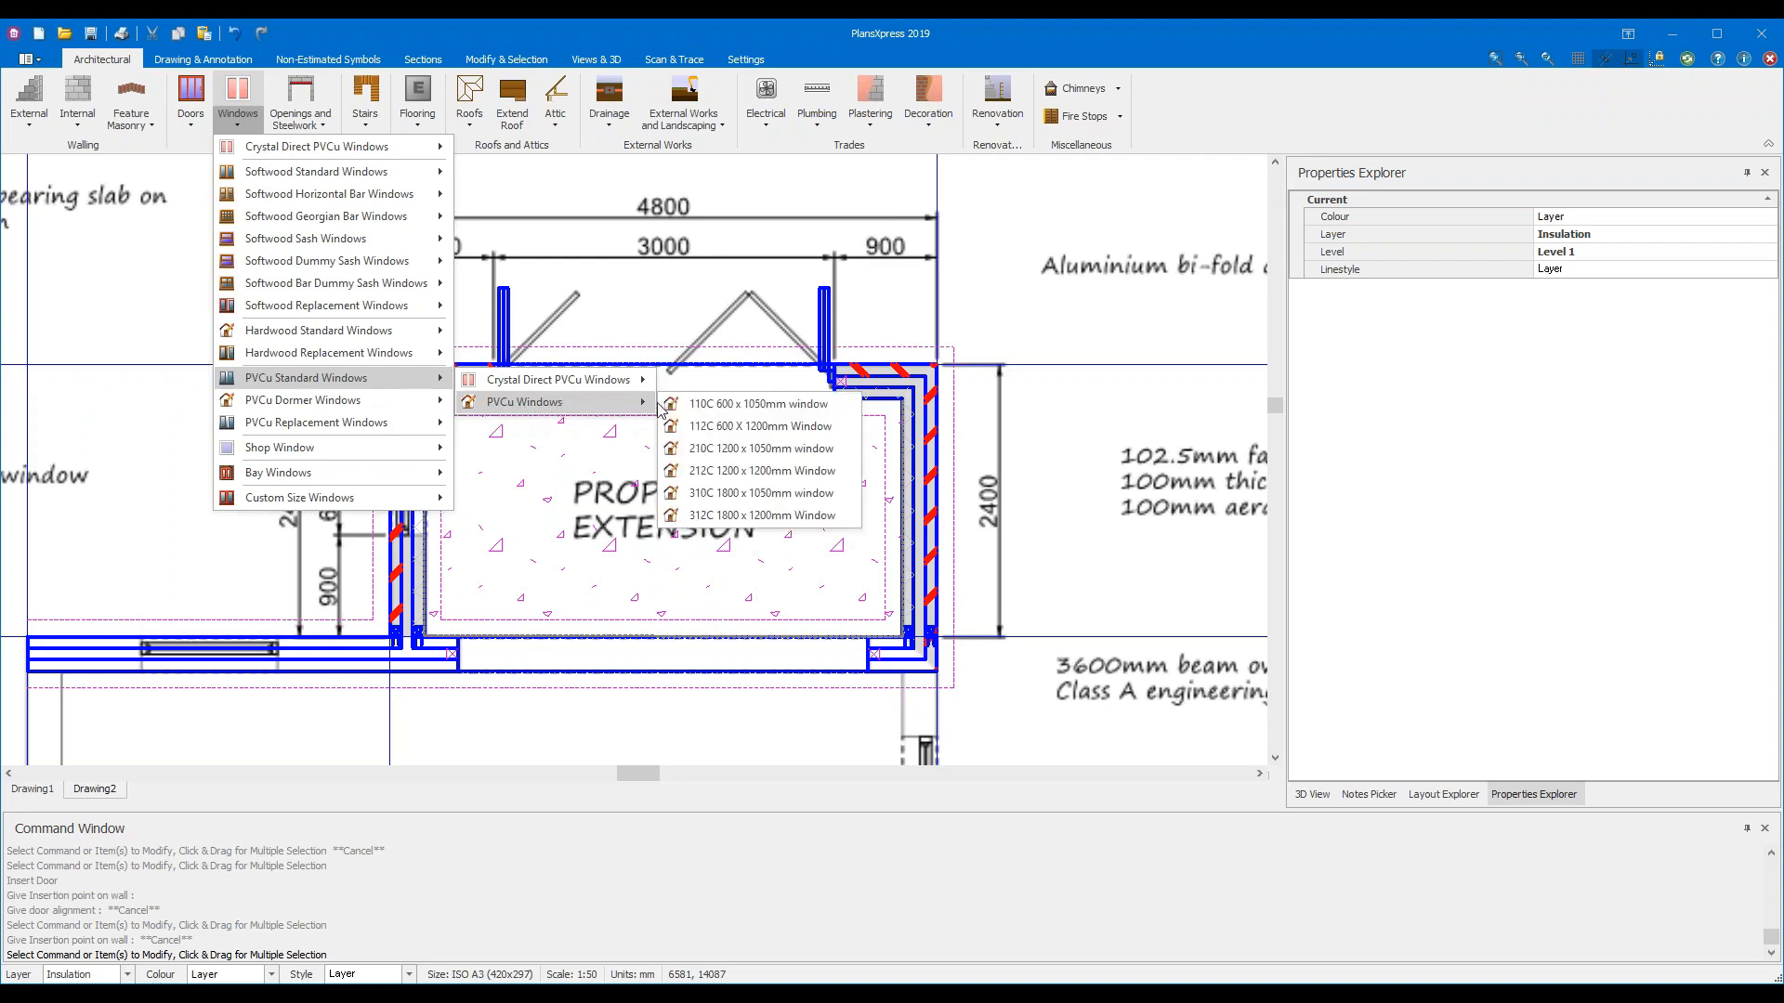
{"action": "left_click", "coordinate": [832, 427]}
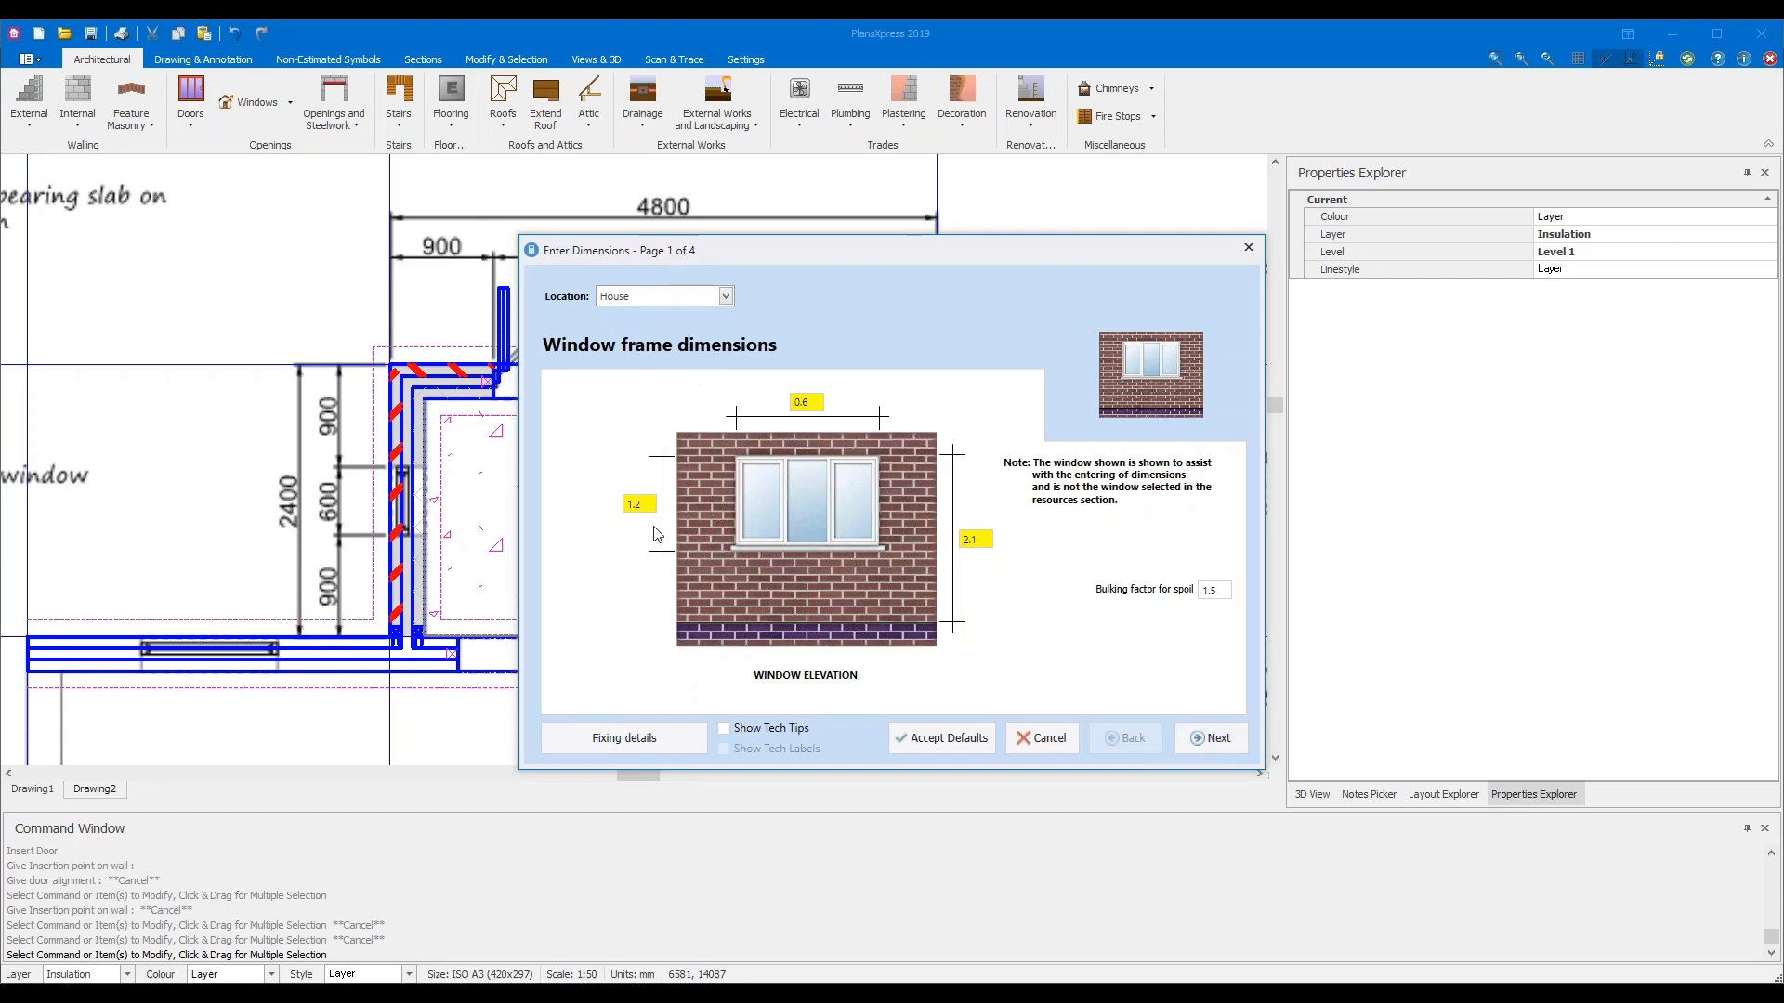
Turn on tech tips and accept the PVCu window's default frame, reveal, cill and decoration settings
{"action": "left_click", "coordinate": [973, 539]}
{"action": "left_click", "coordinate": [724, 728]}
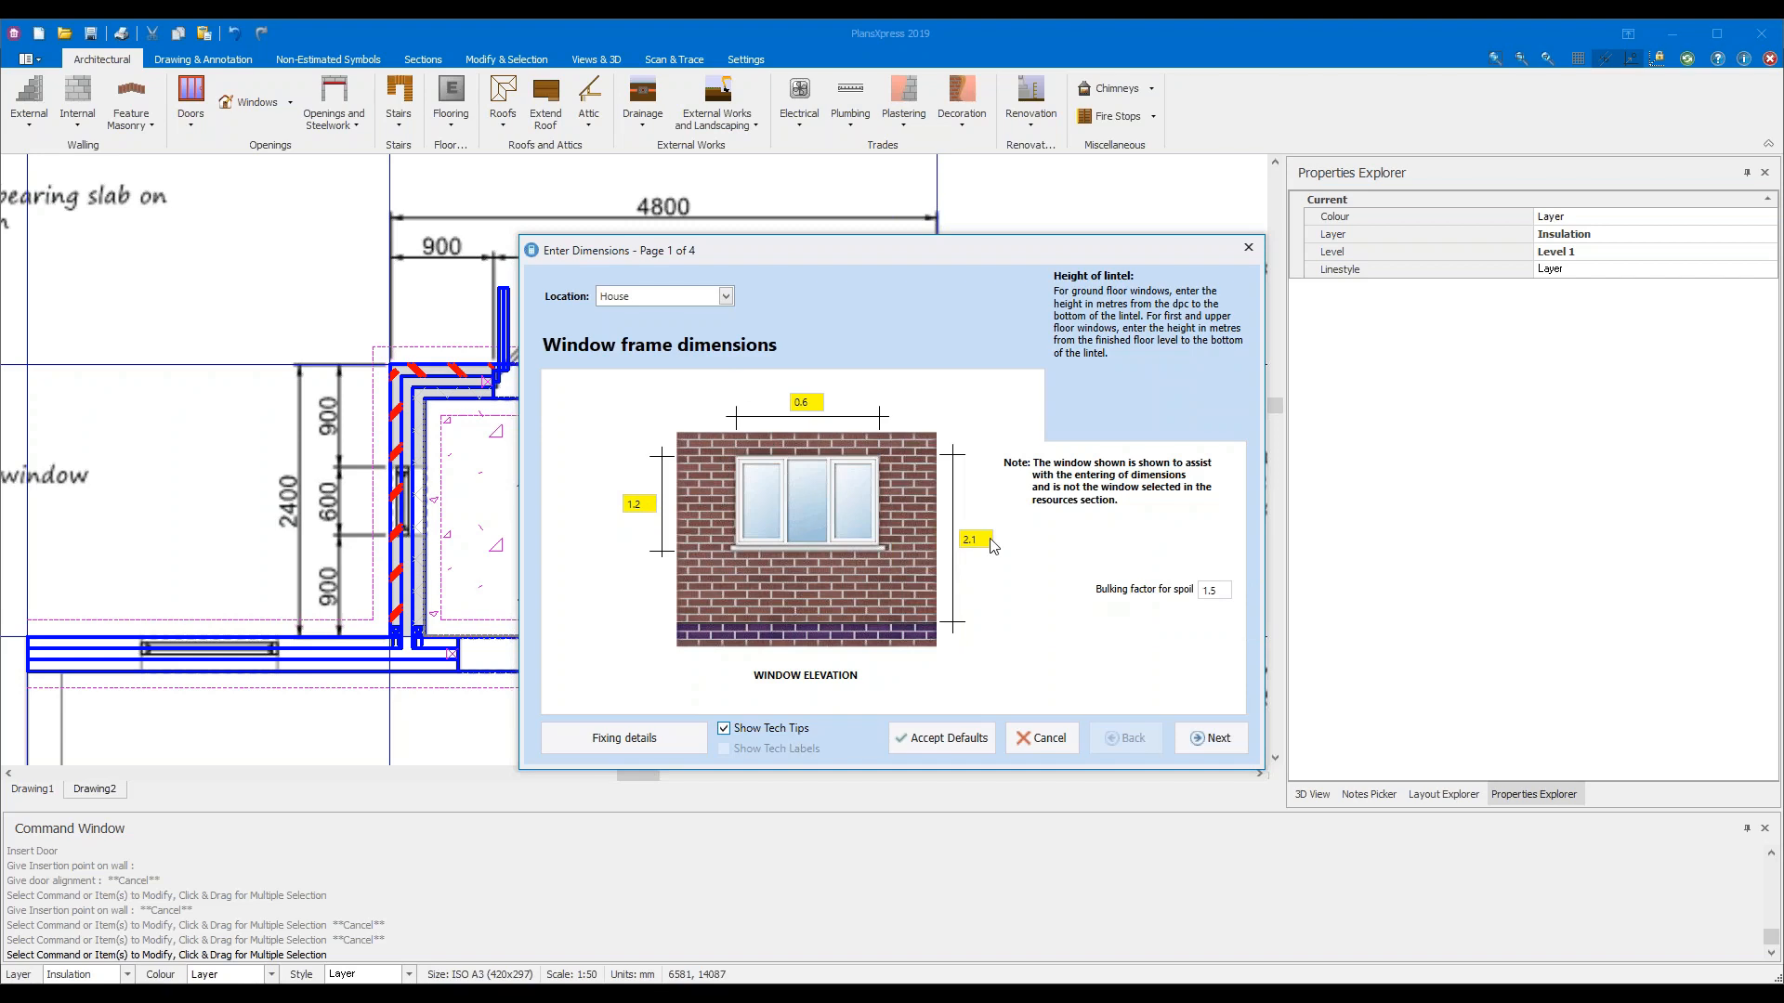
{"action": "mouse_move", "coordinate": [992, 548]}
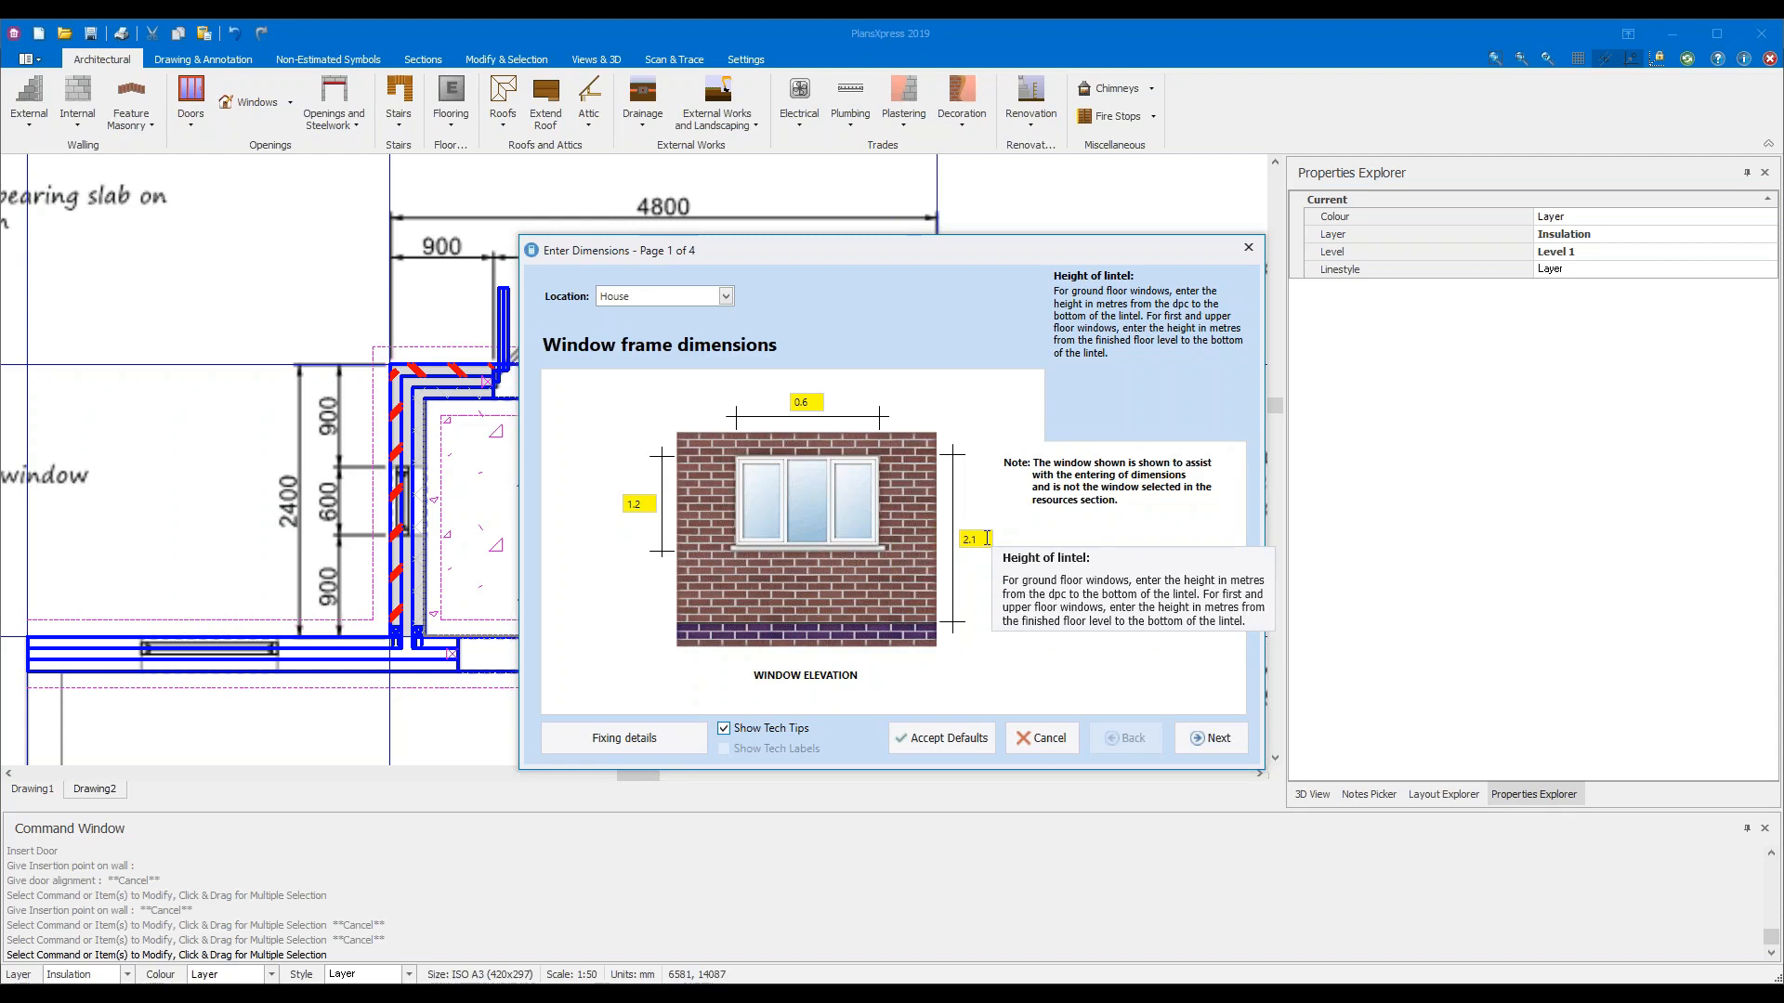
{"action": "left_click", "coordinate": [1217, 739]}
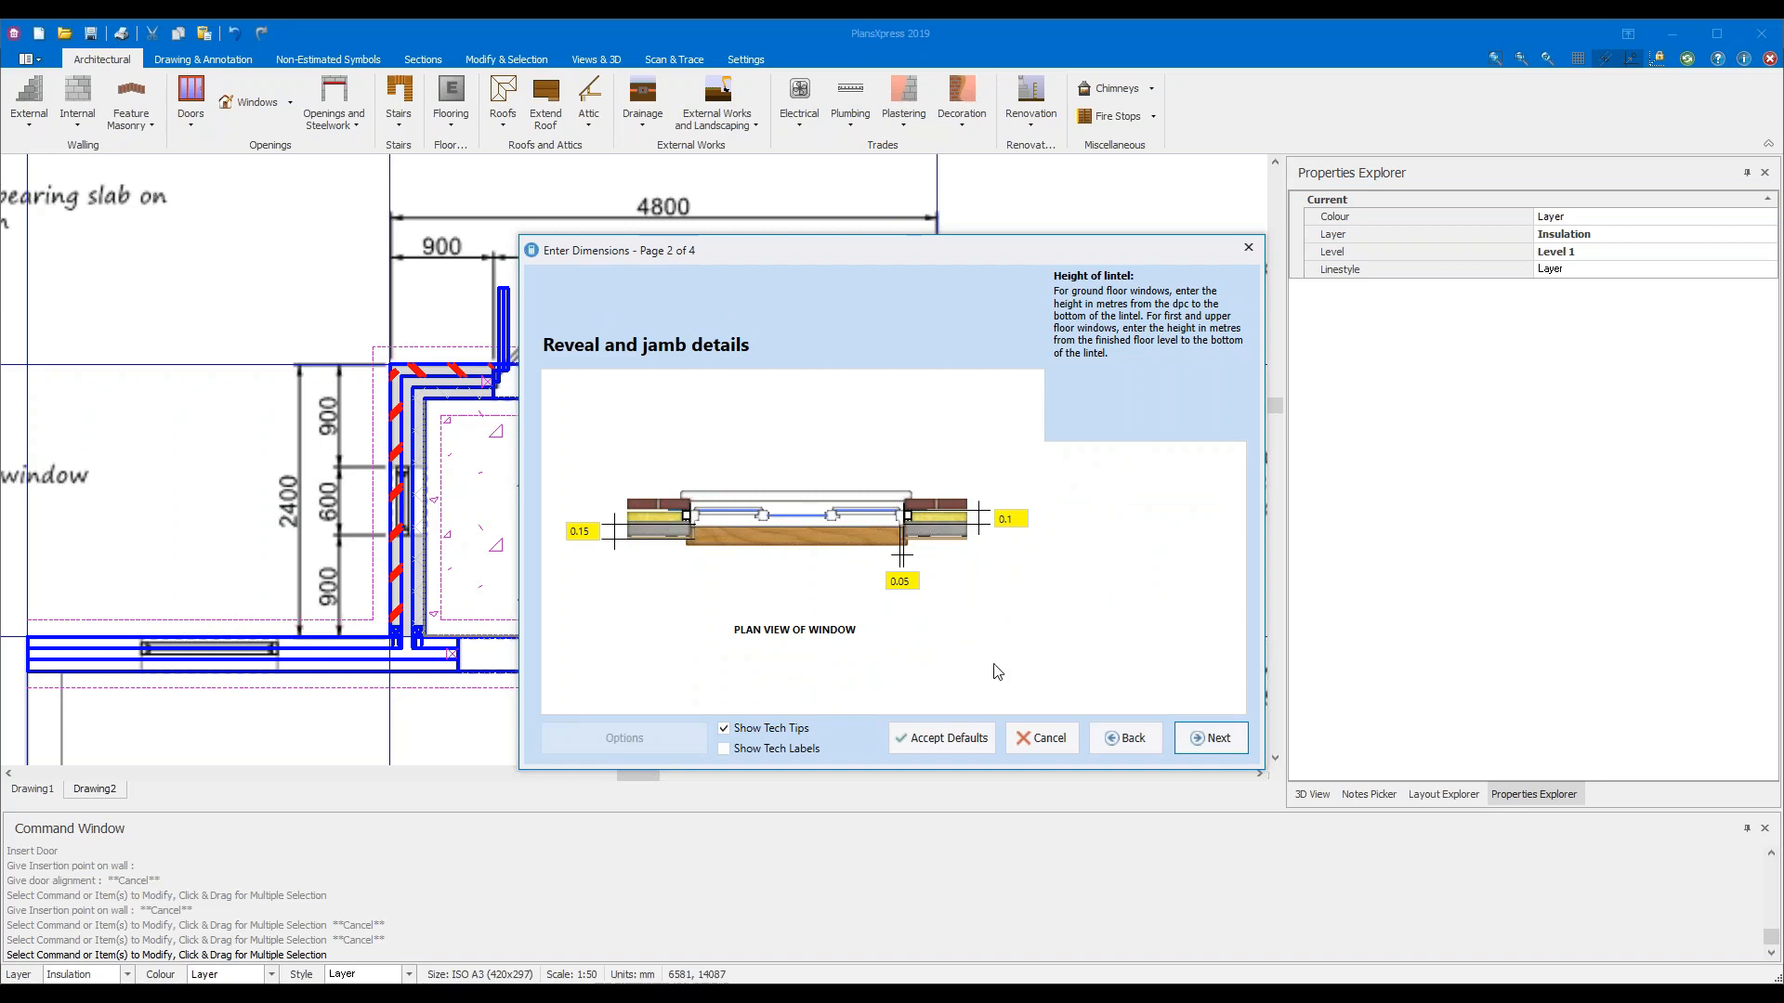
{"action": "left_click", "coordinate": [1225, 746]}
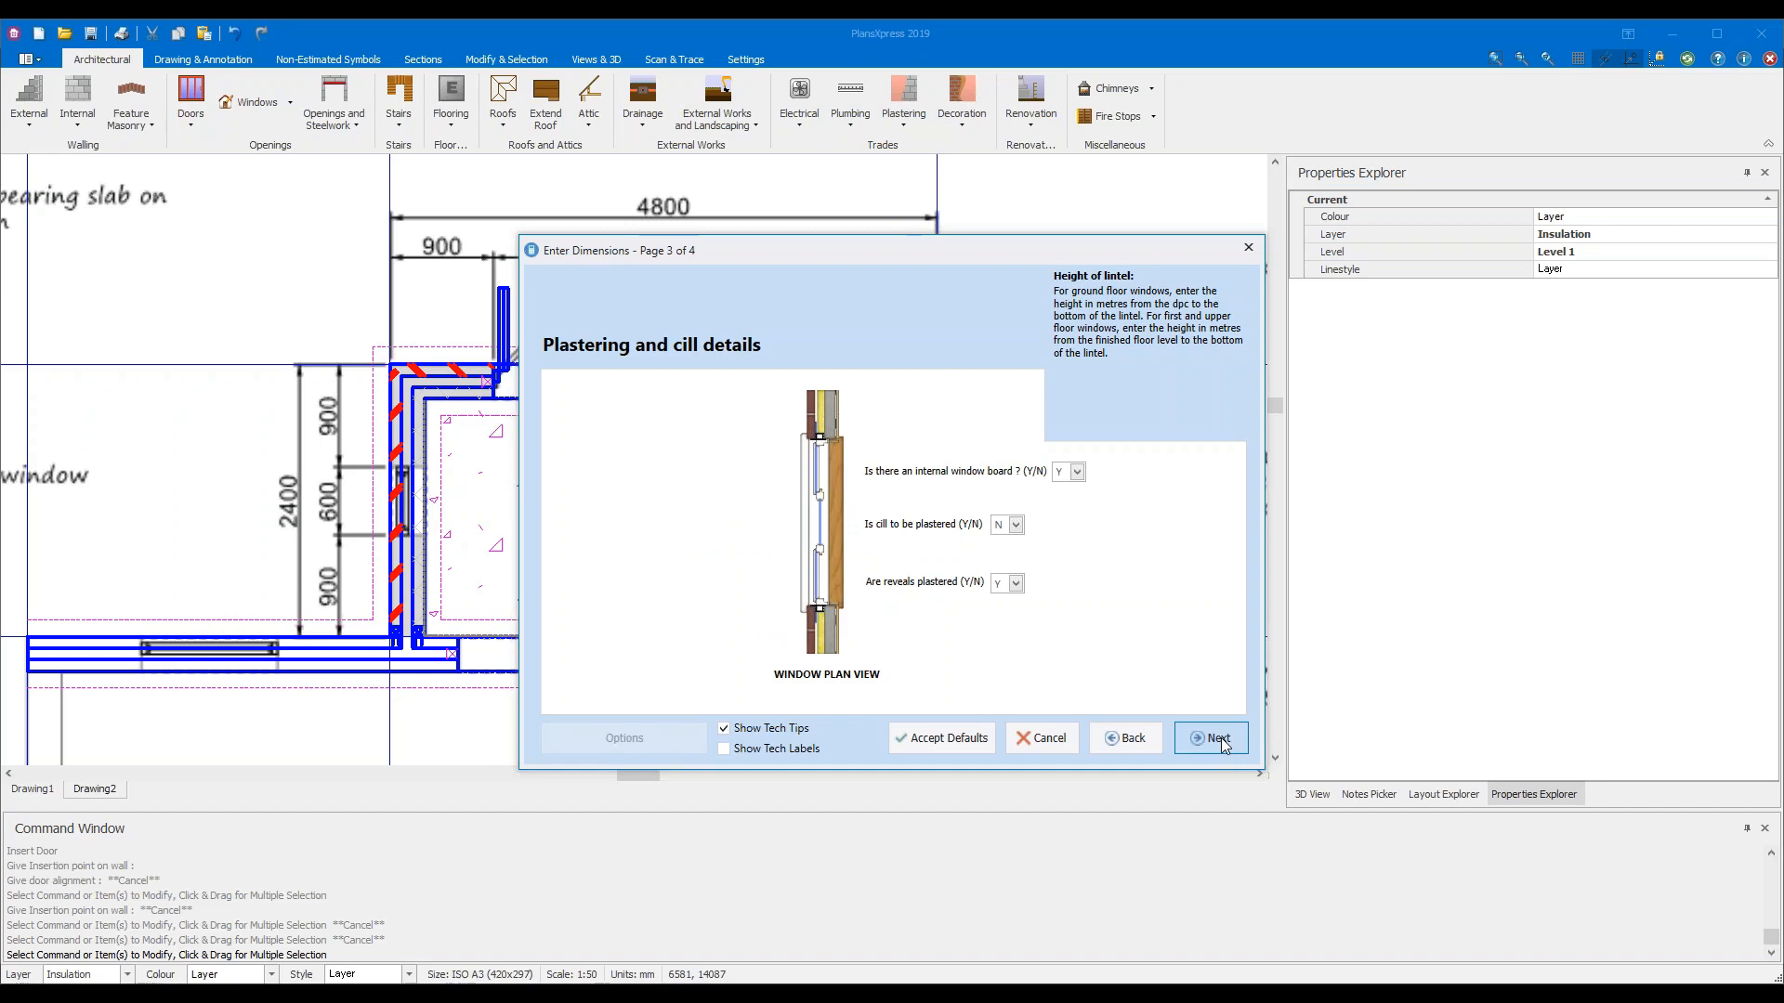
{"action": "left_click", "coordinate": [1221, 741]}
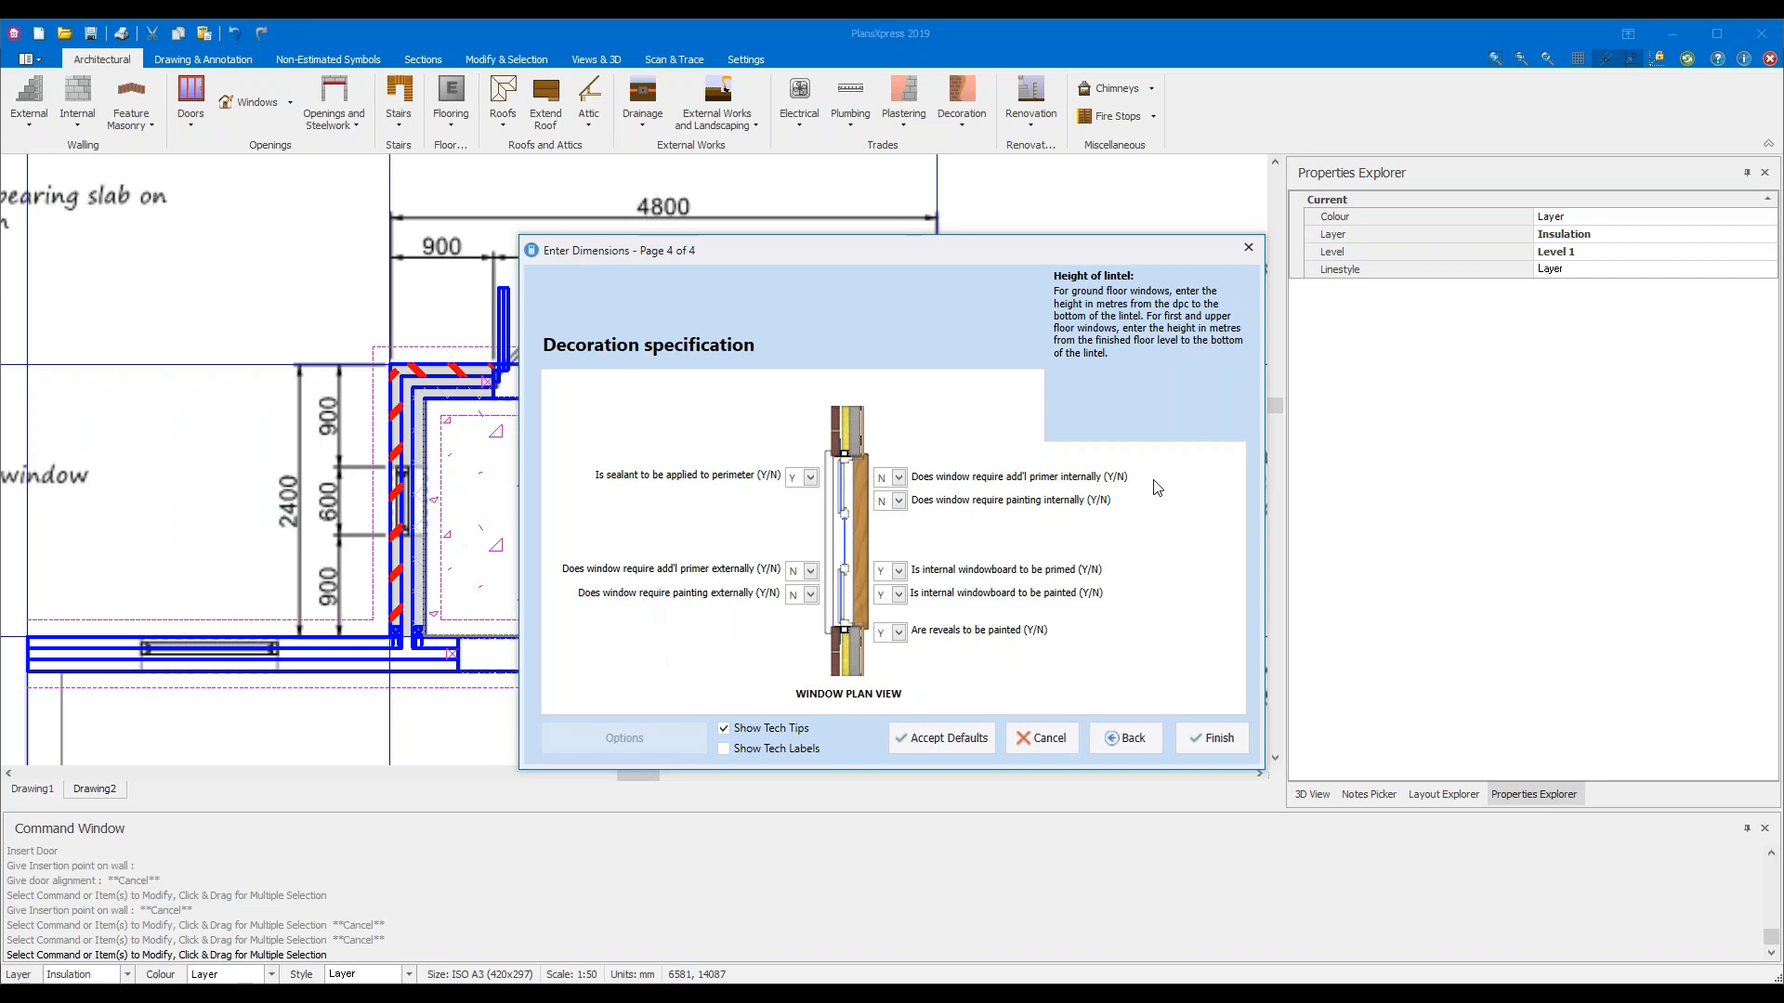
{"action": "left_click", "coordinate": [1206, 737]}
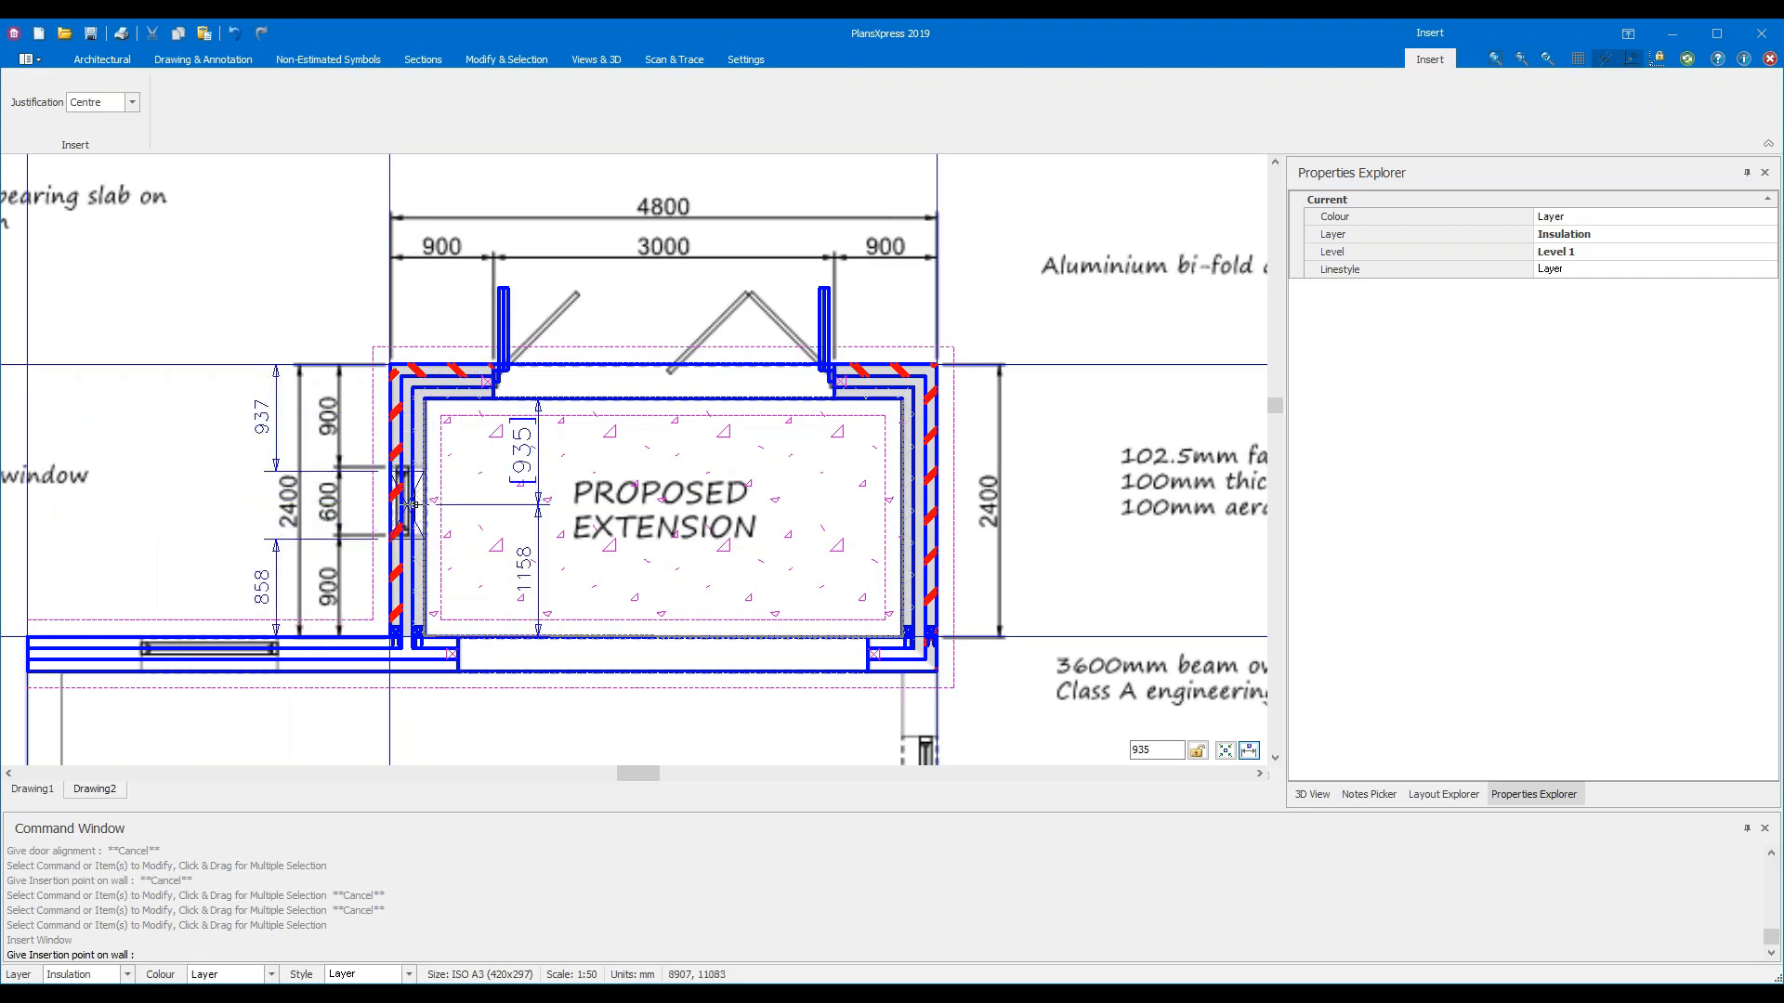
Place the PVCu window in the left side wall's 600 opening, leaving 900 either side
{"action": "scroll", "coordinate": [410, 504], "scroll_direction": "up", "scroll_amount": 1}
{"action": "scroll", "coordinate": [410, 503], "scroll_direction": "up", "scroll_amount": 3}
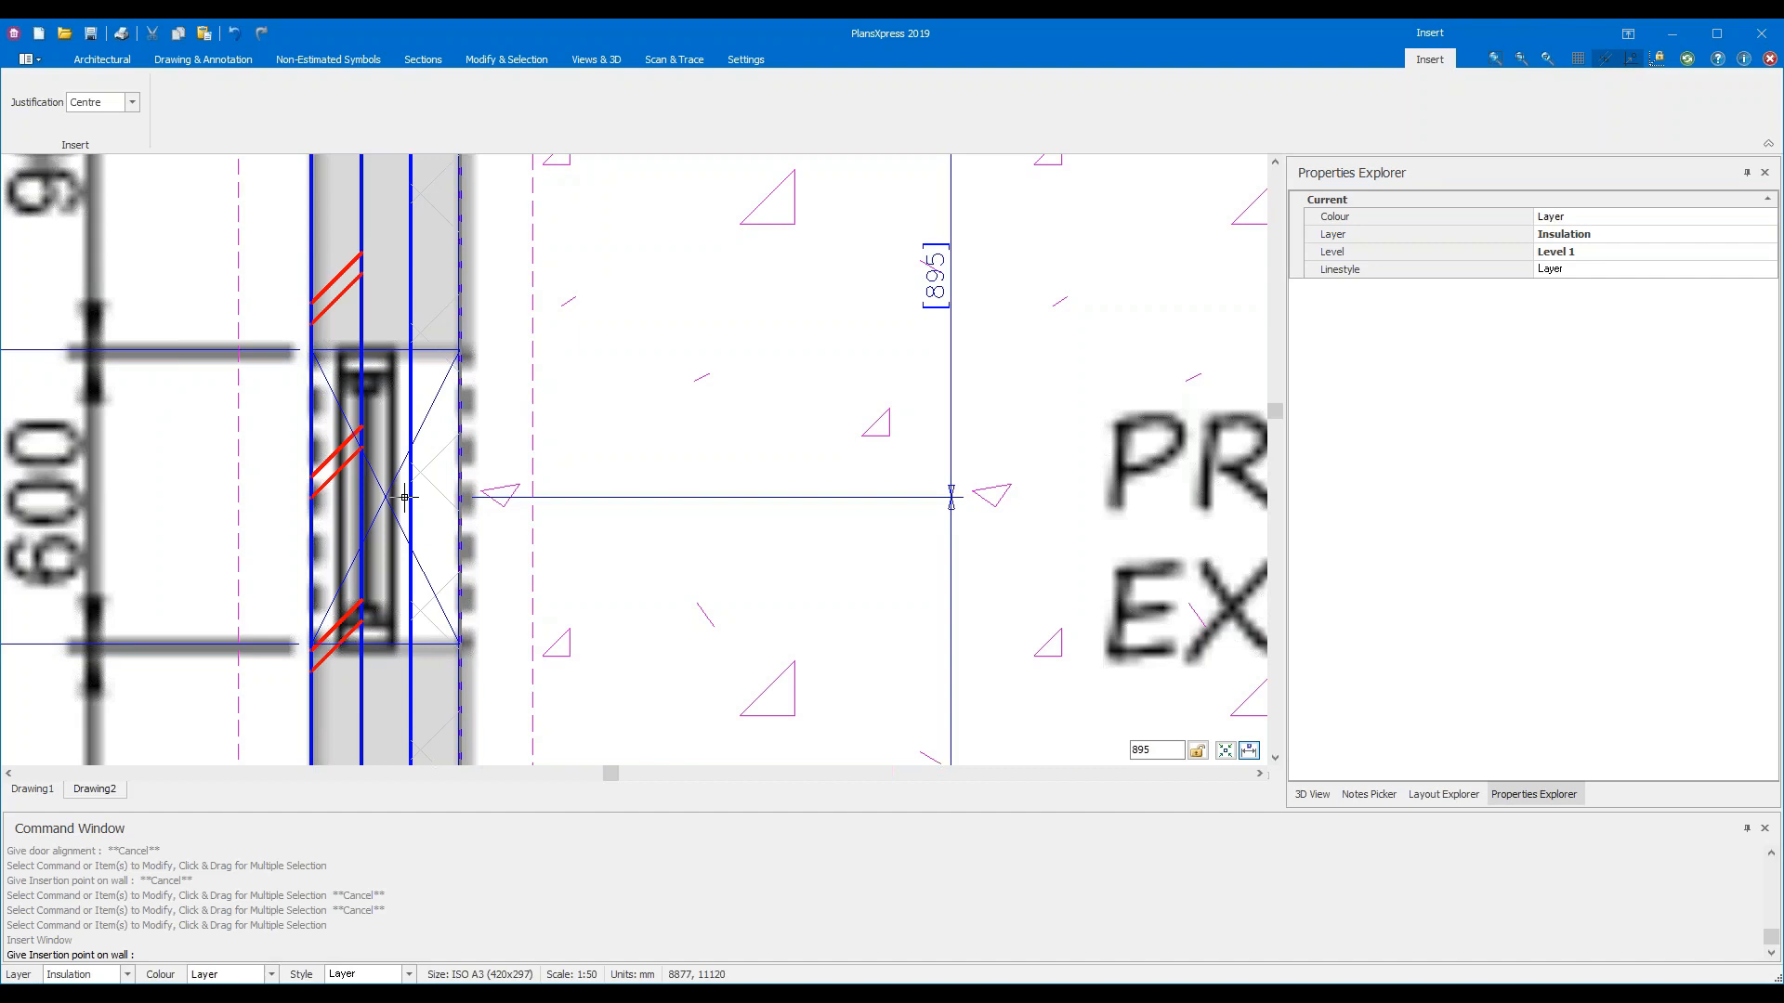
{"action": "left_click", "coordinate": [405, 498]}
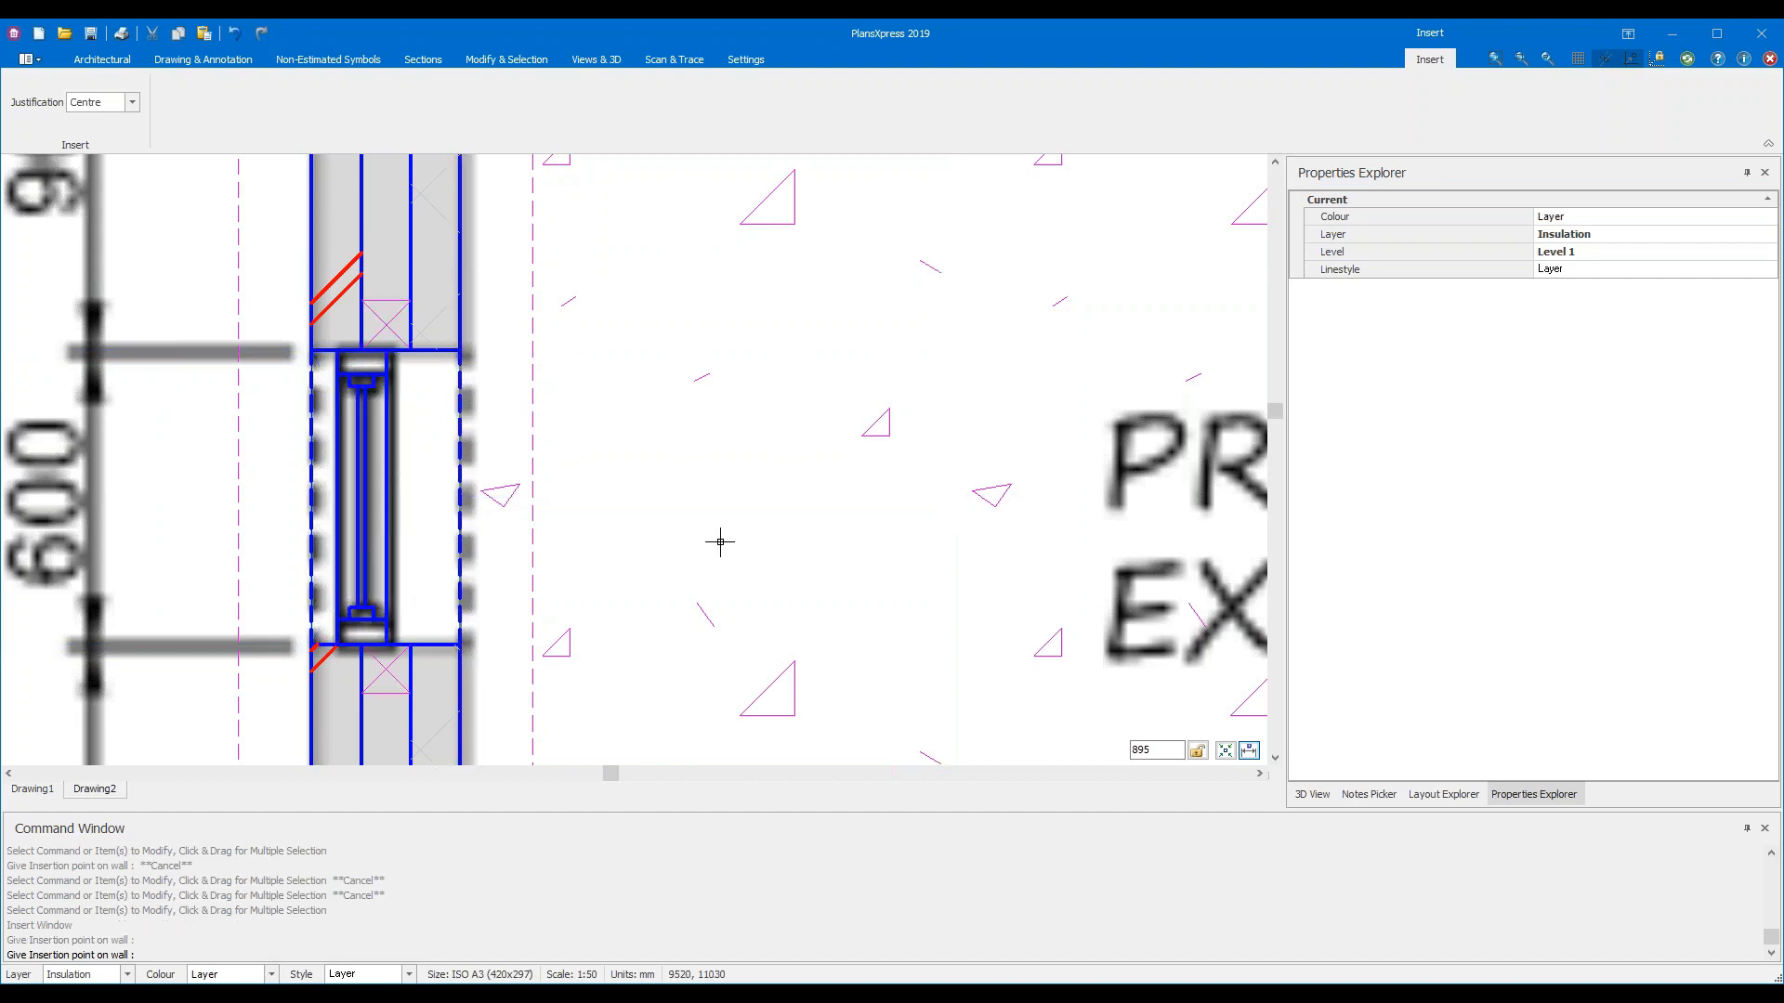
{"action": "scroll", "coordinate": [720, 542], "scroll_direction": "down", "scroll_amount": 5}
{"action": "scroll", "coordinate": [951, 602], "scroll_direction": "down", "scroll_amount": 3}
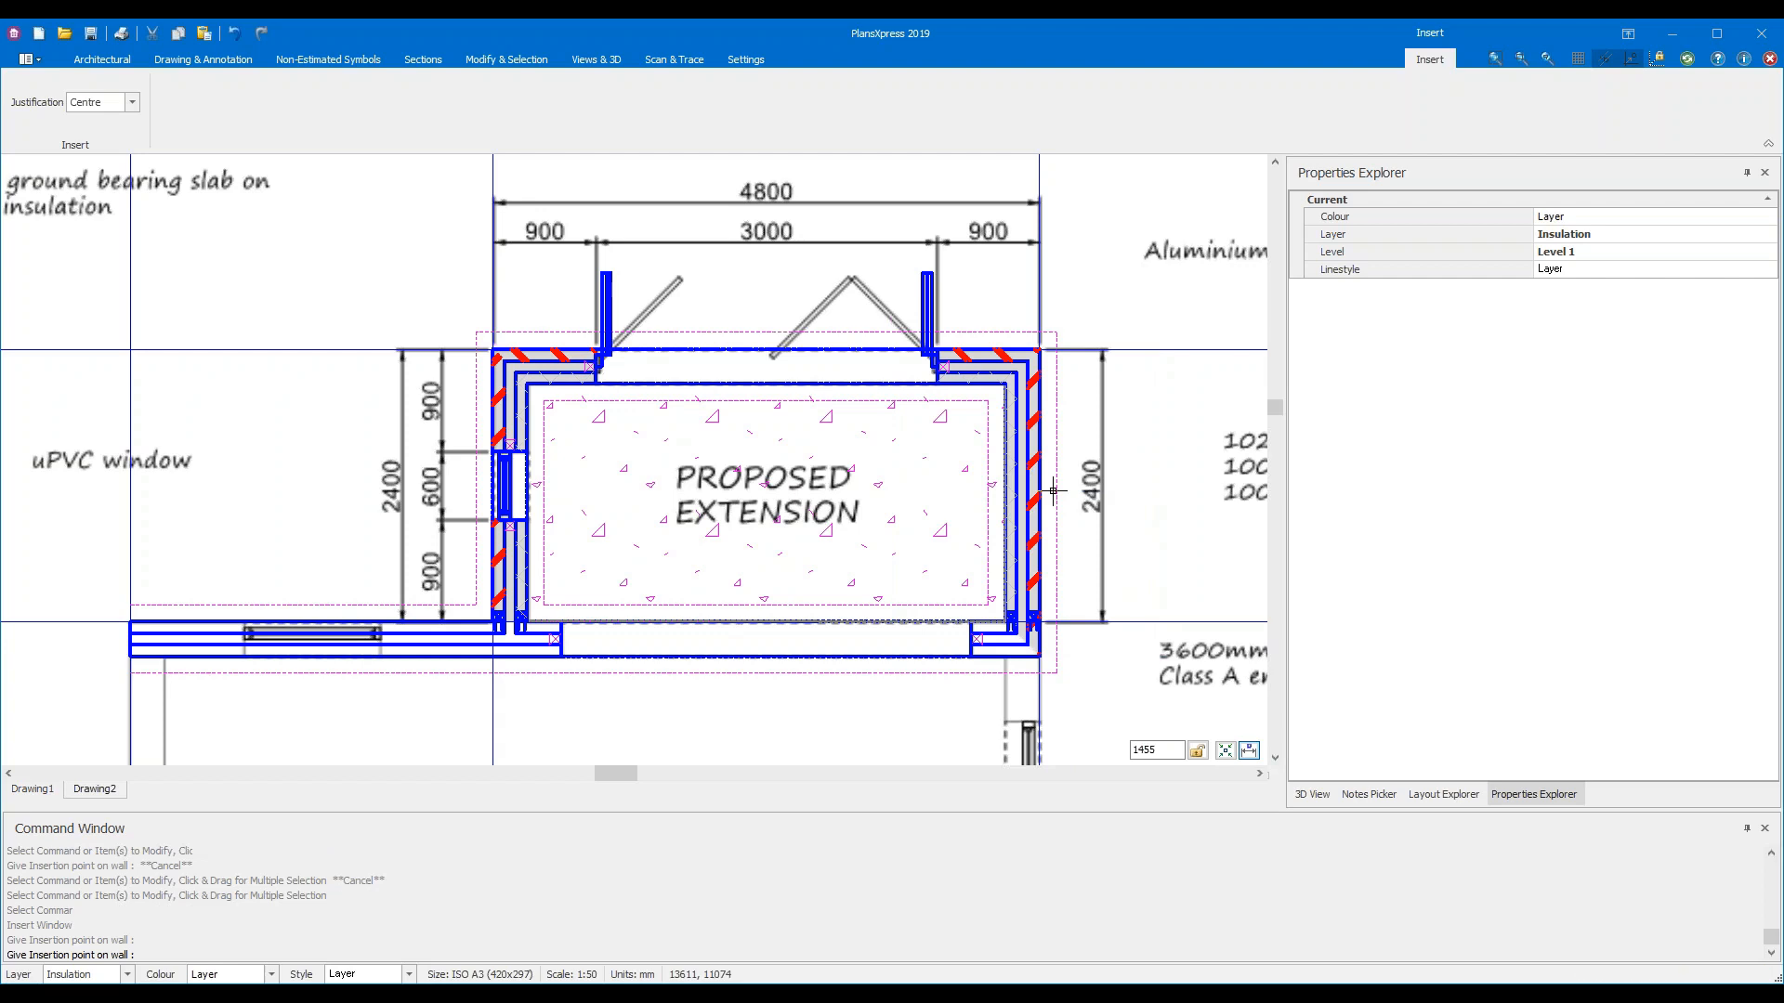
{"action": "key", "text": "Escape"}
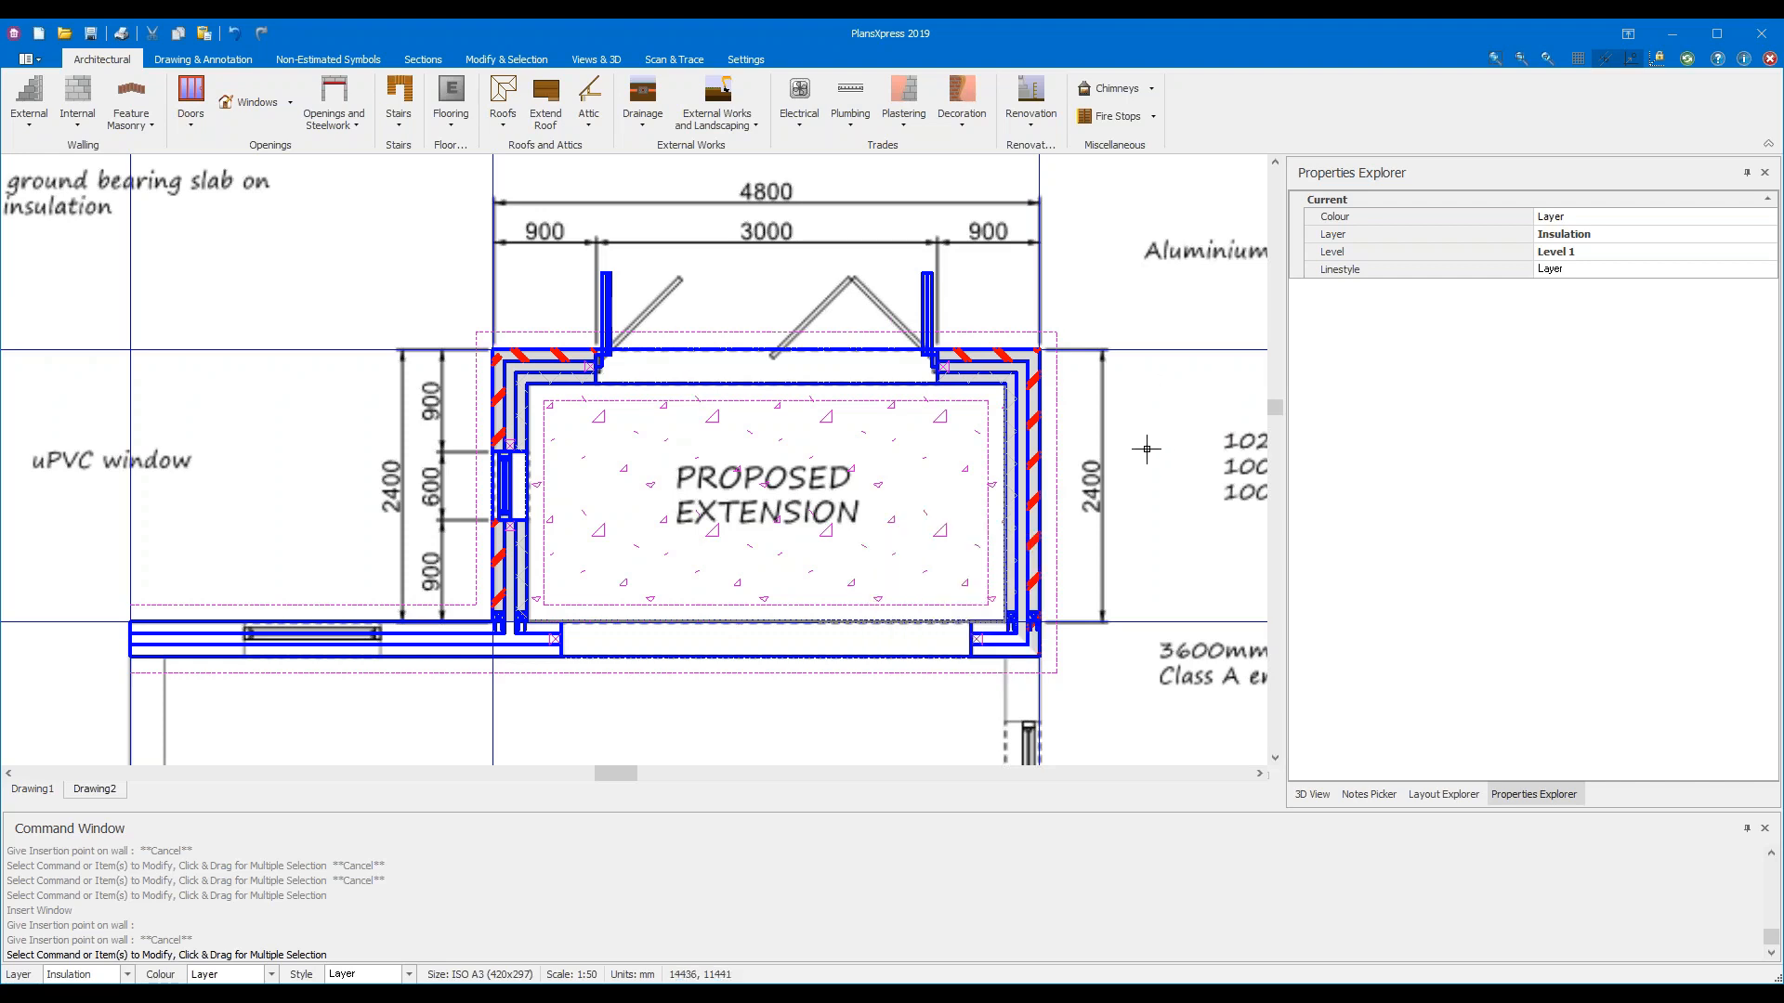
Zoom and pan to the extension's right-hand cavity wall beside the 2400 dimension
{"action": "scroll", "coordinate": [1146, 449], "scroll_direction": "up", "scroll_amount": 1}
{"action": "scroll", "coordinate": [1146, 449], "scroll_direction": "up", "scroll_amount": 1}
{"action": "middle_click_drag", "start_coordinate": [1143, 522], "coordinate": [939, 490]}
{"action": "scroll", "coordinate": [1023, 462], "scroll_direction": "down", "scroll_amount": 1}
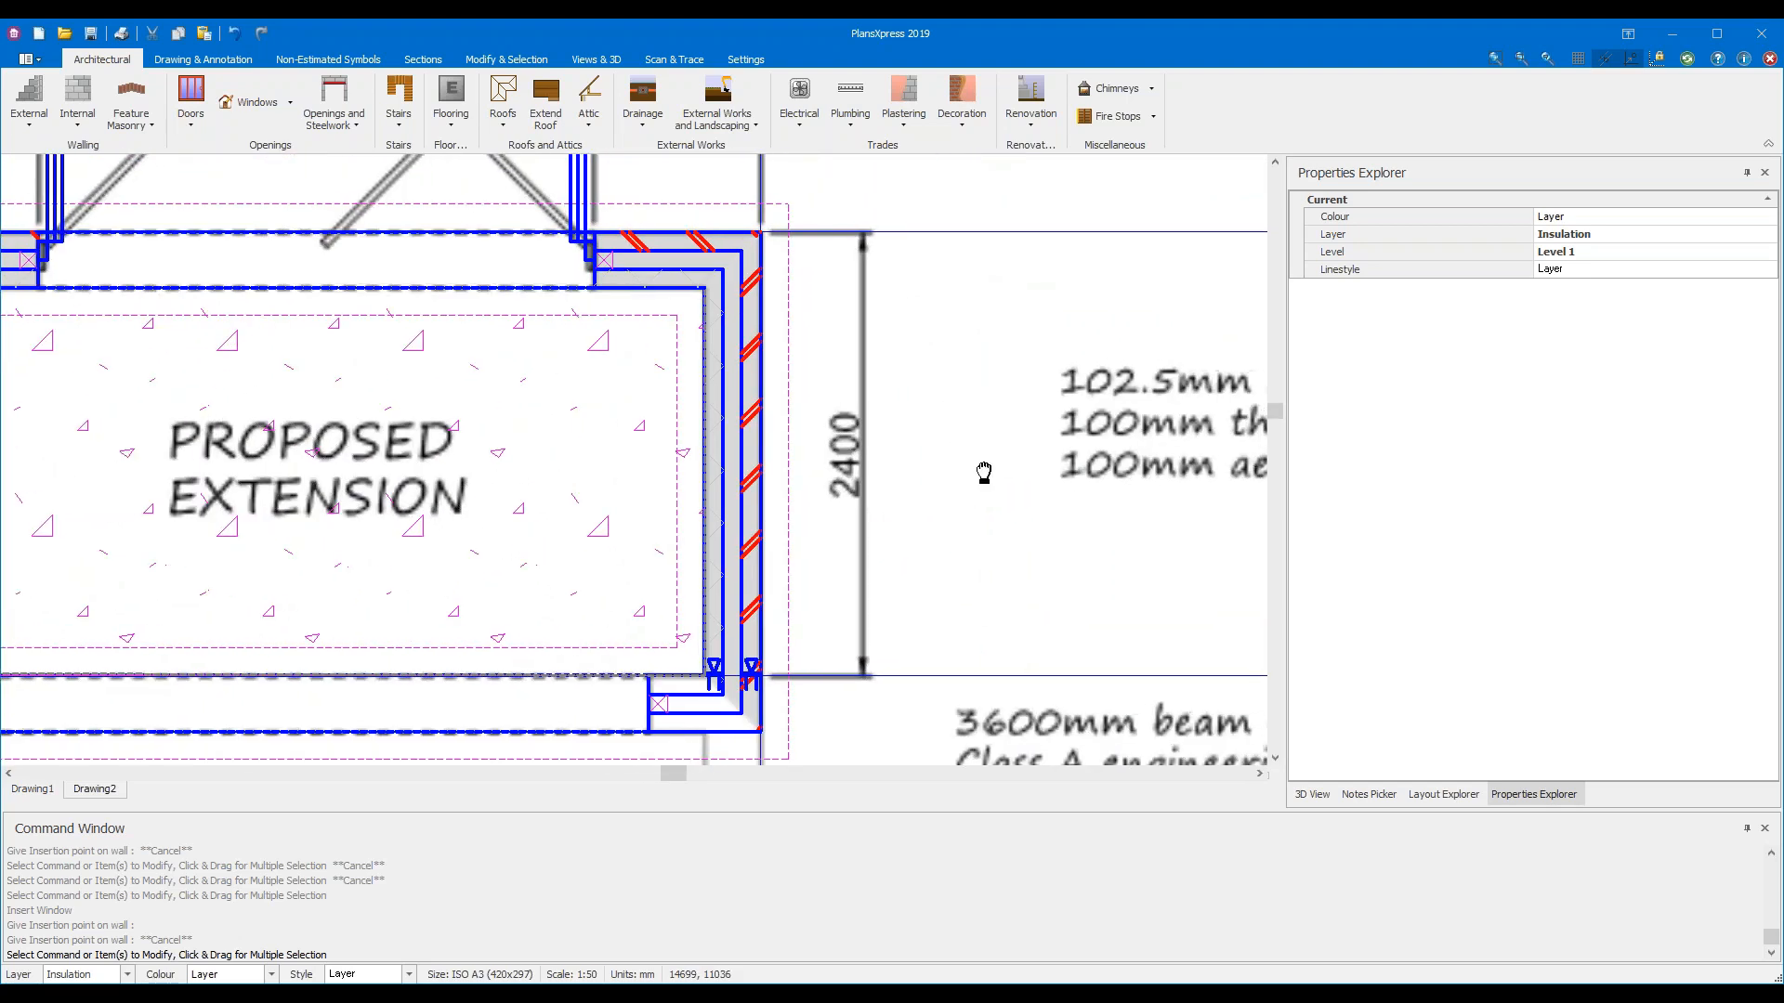
{"action": "scroll", "coordinate": [981, 469], "scroll_direction": "up", "scroll_amount": 1}
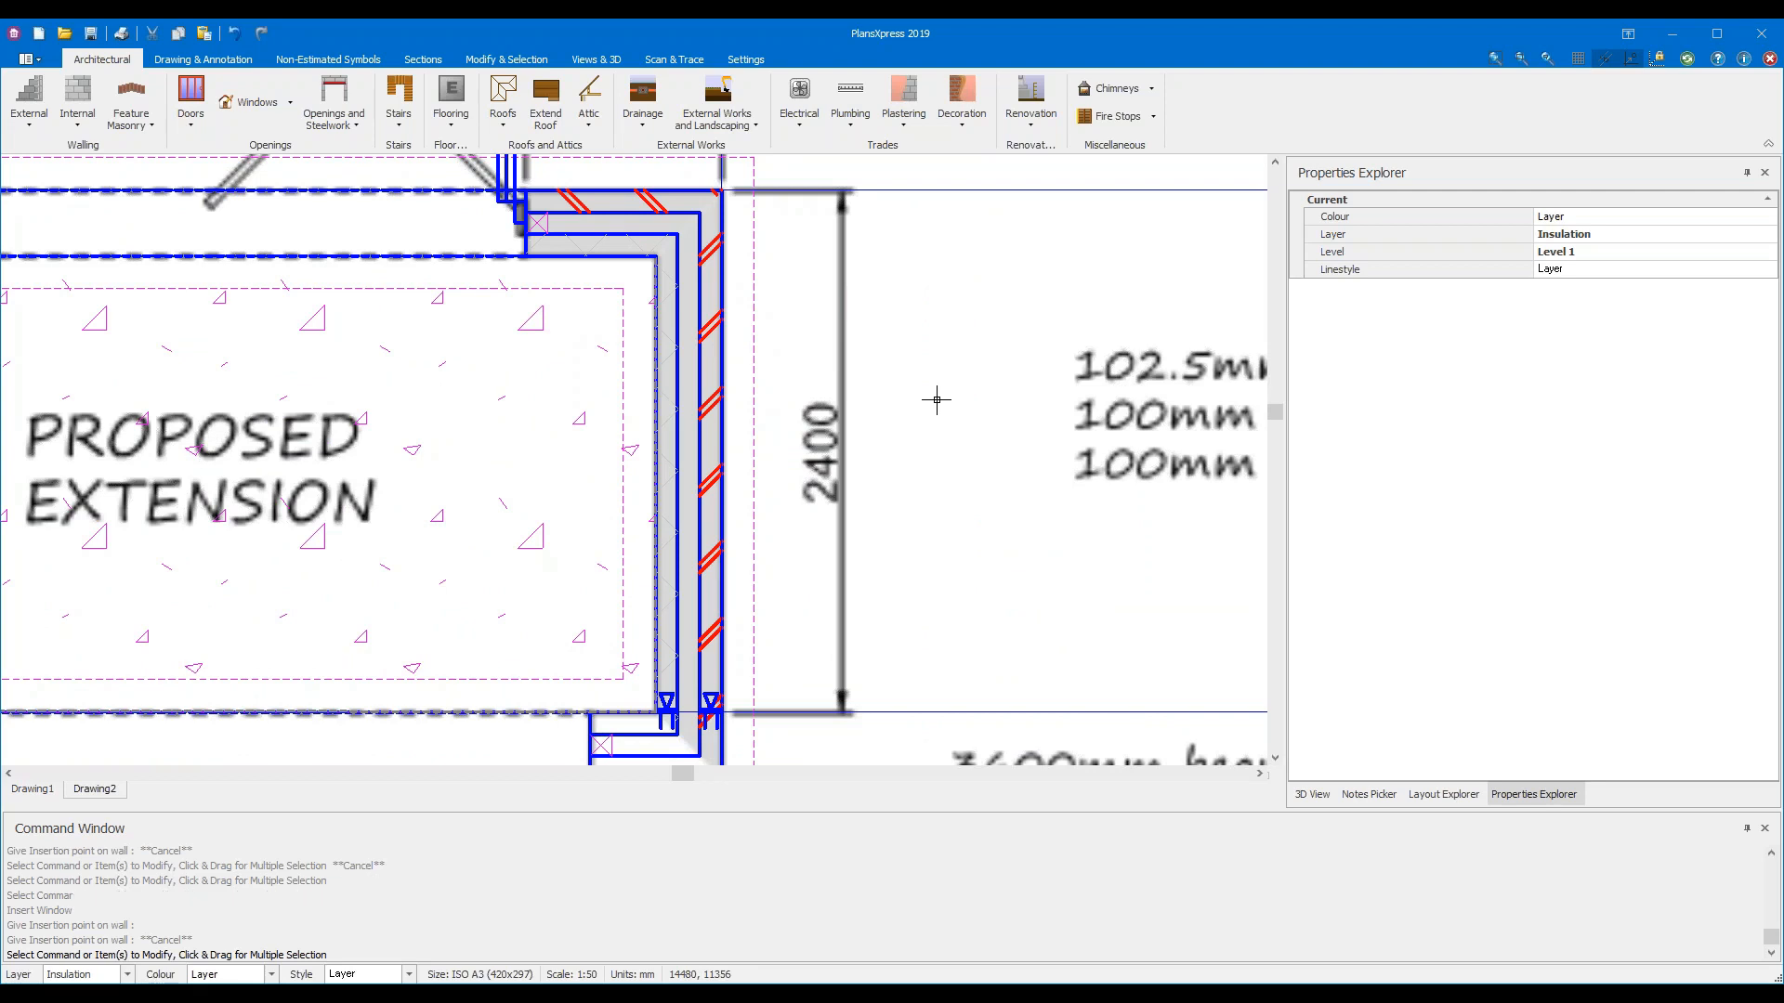
Restart window insertion with Left justification and switch between the right wall's offset dimensions
{"action": "key", "text": "Return"}
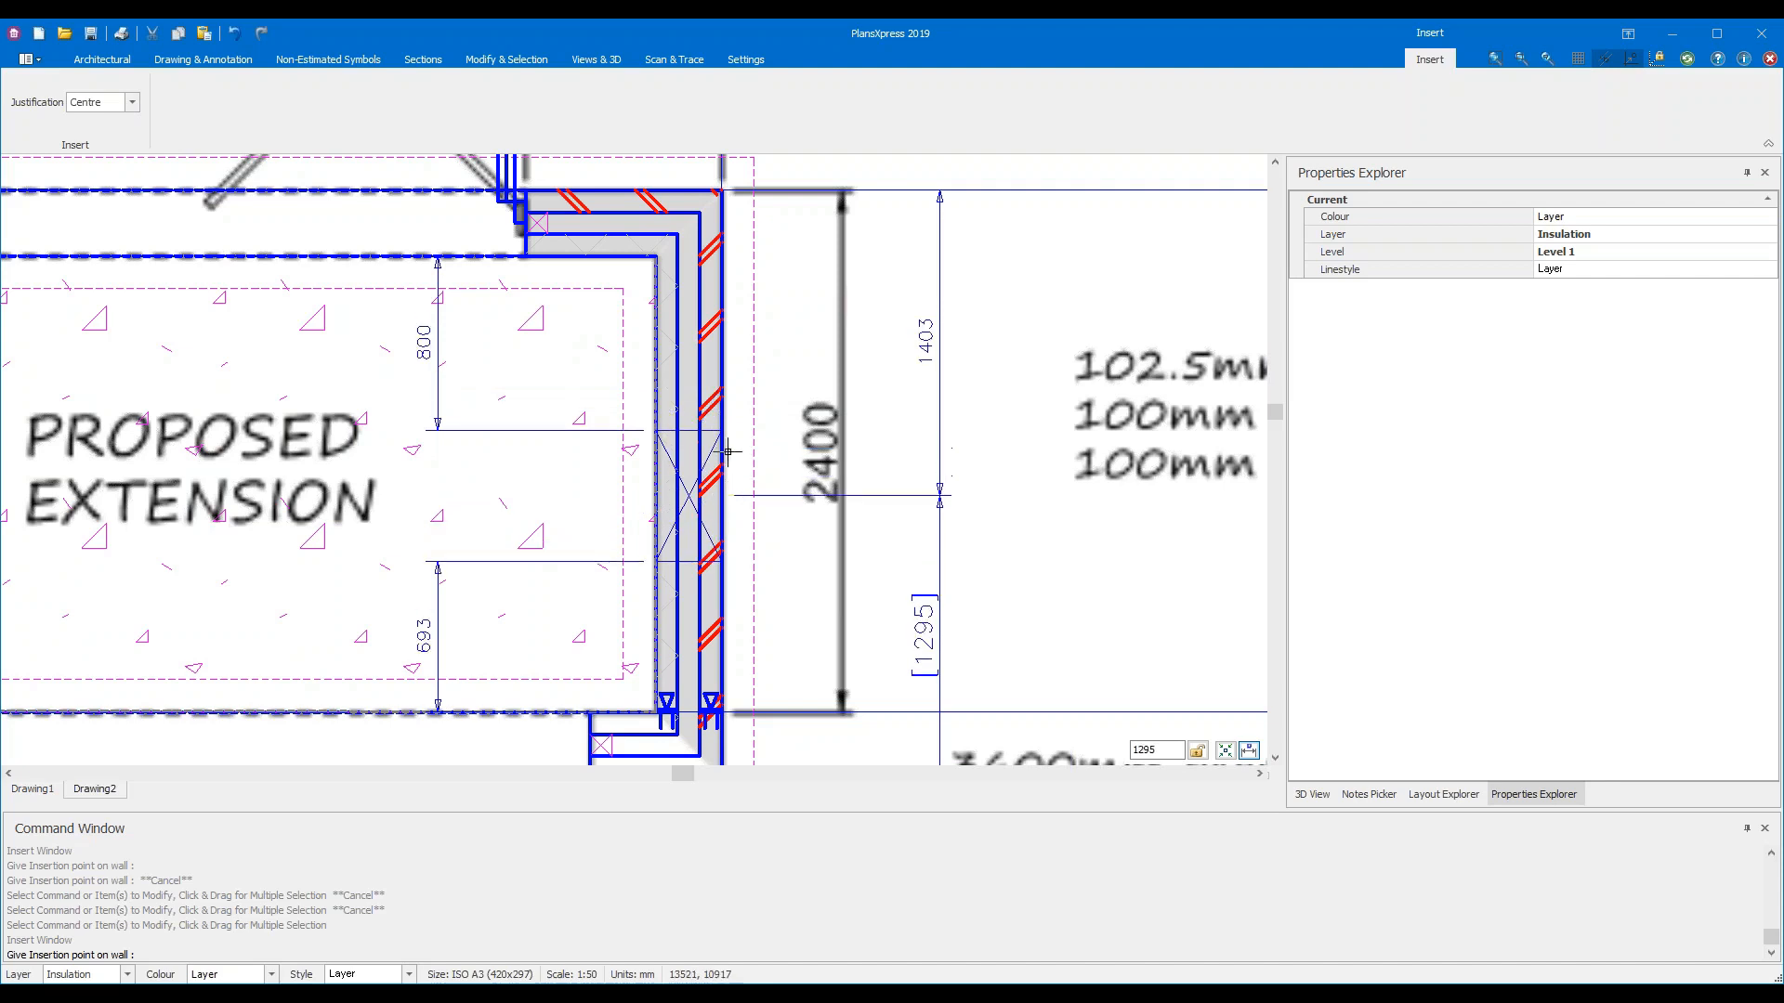
{"action": "left_click", "coordinate": [133, 102]}
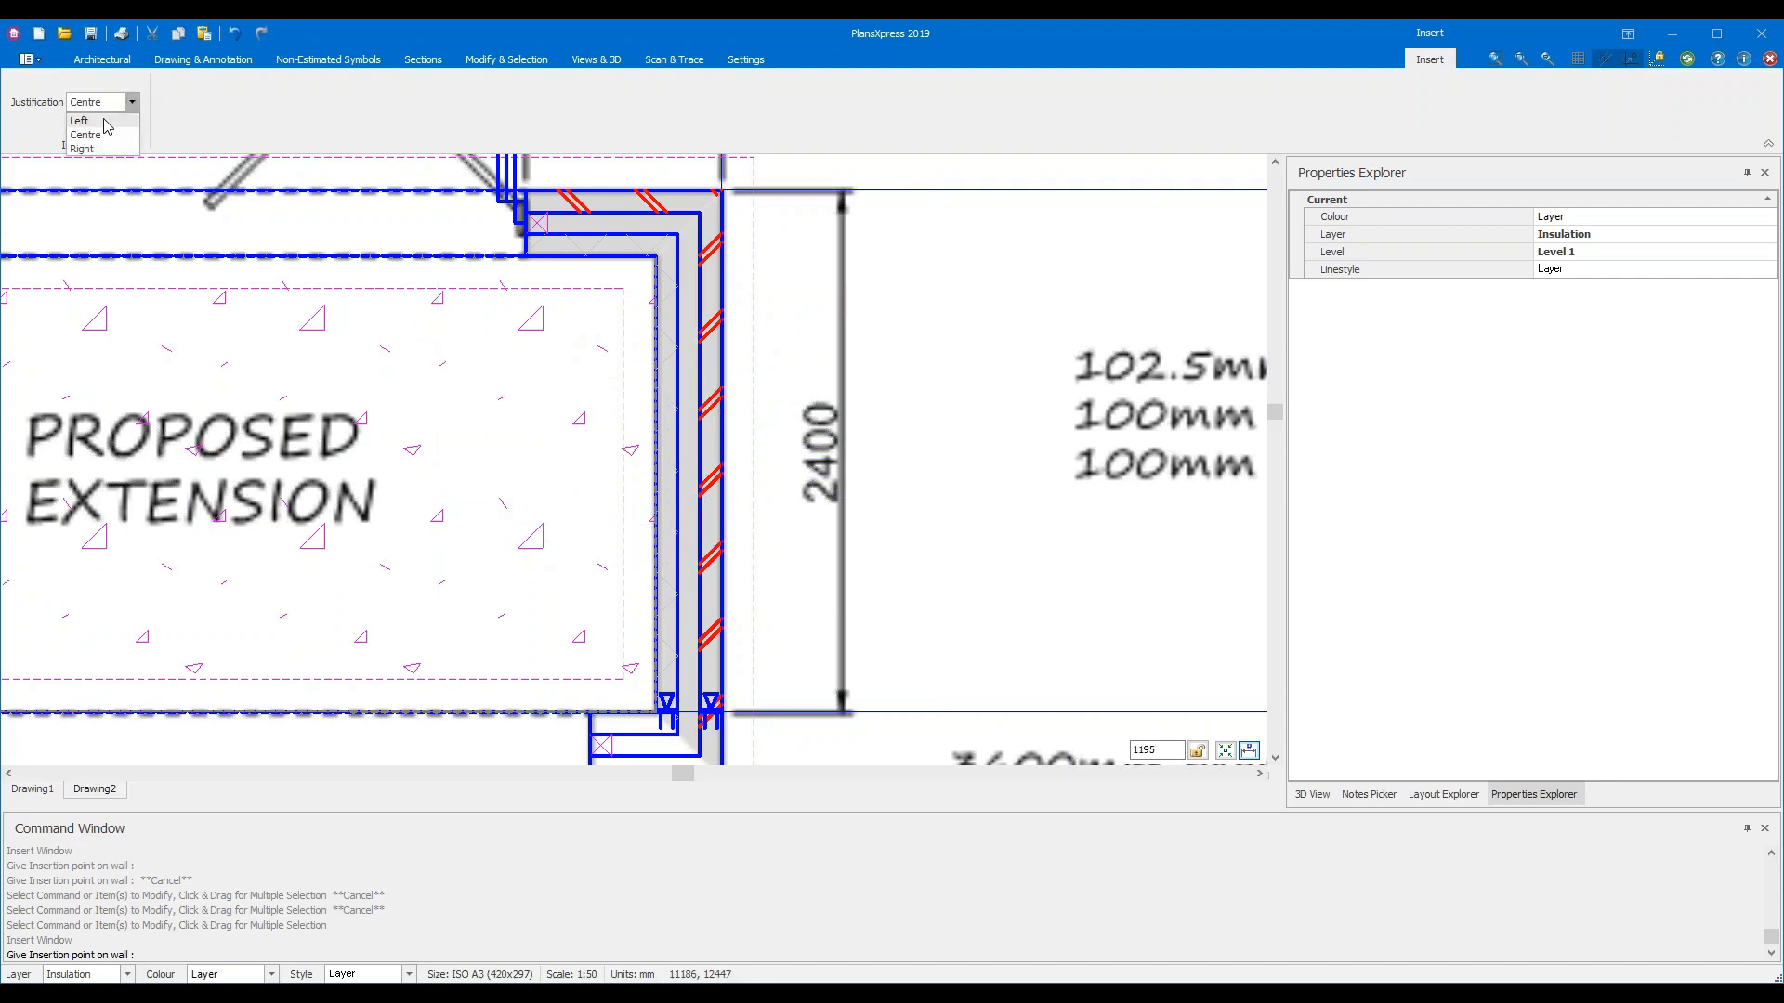
{"action": "left_click", "coordinate": [104, 124]}
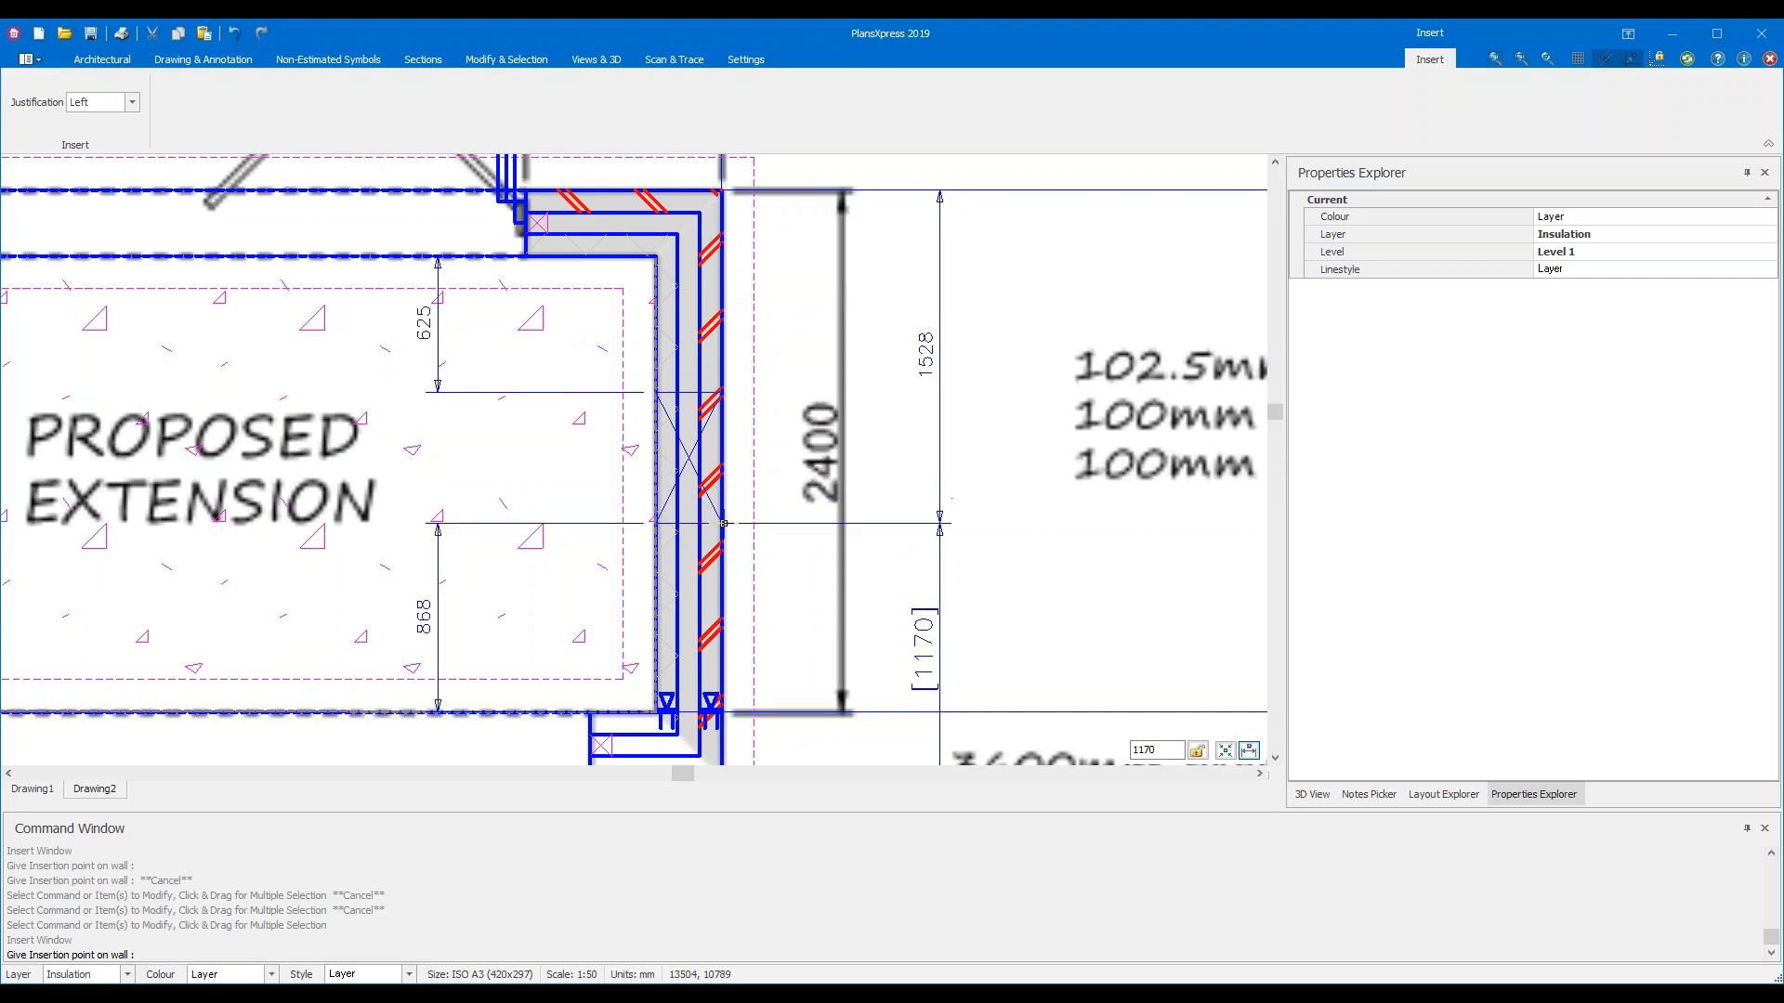
{"action": "key", "text": "Tab"}
{"action": "key", "text": "Tab"}
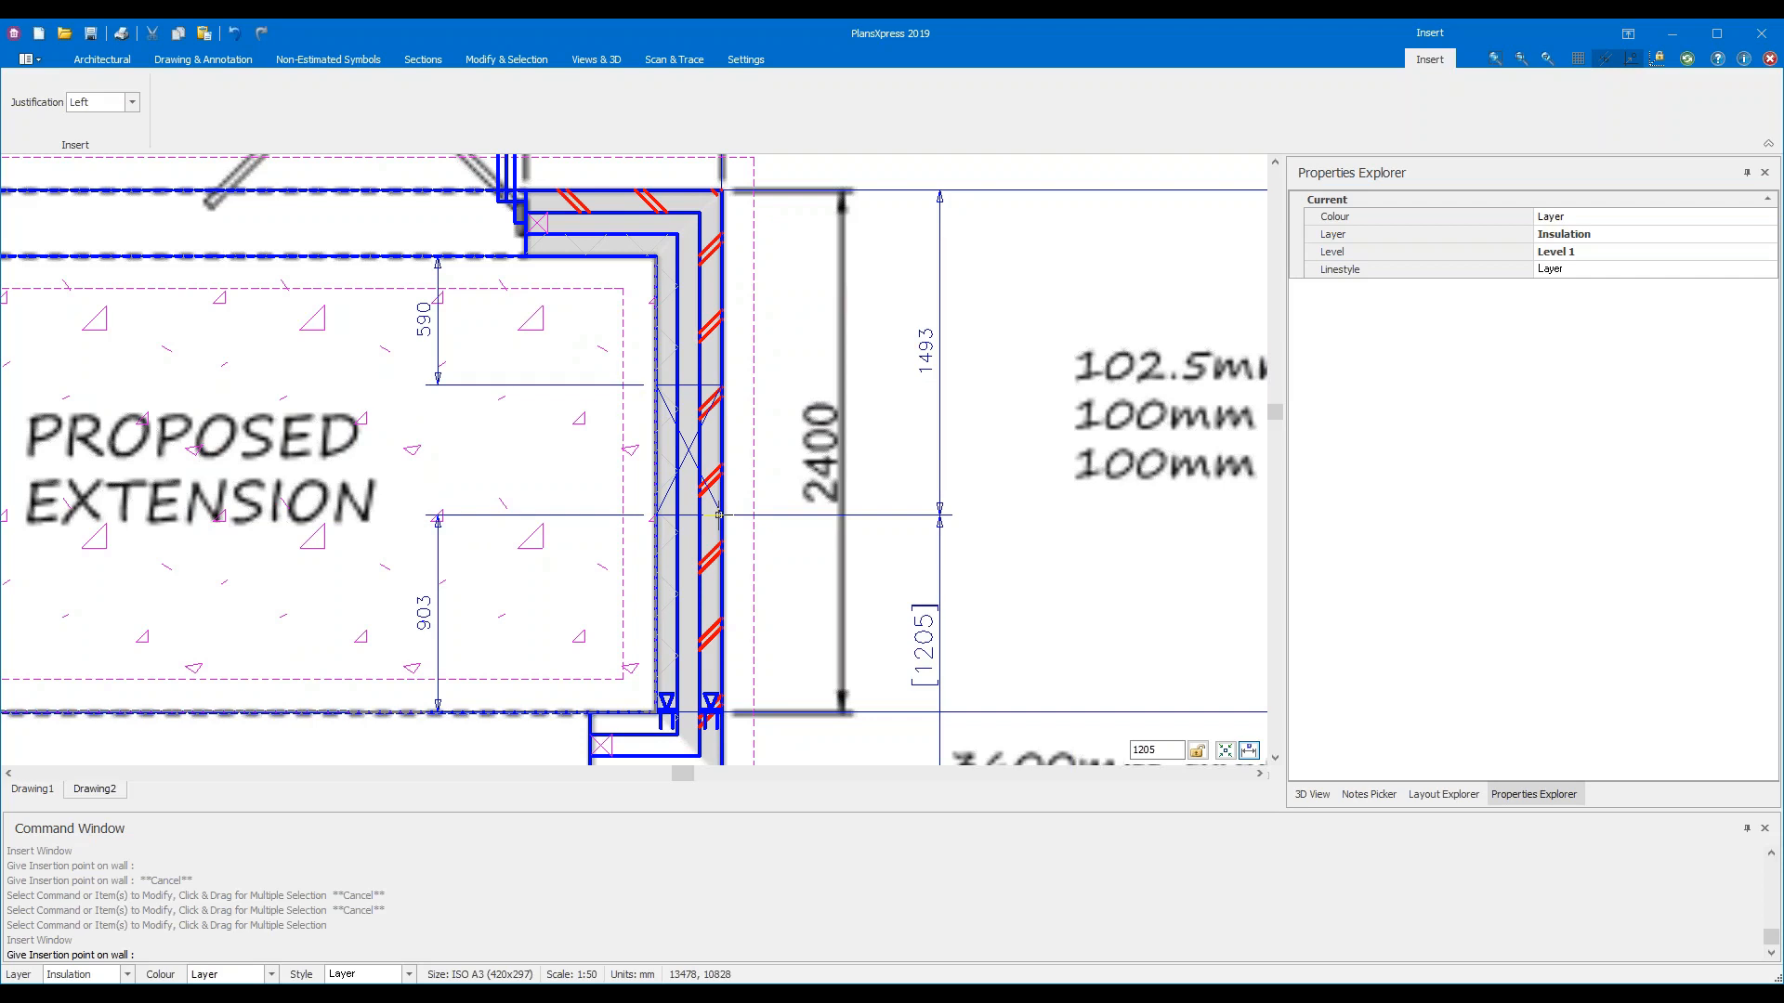
{"action": "key", "text": "Tab"}
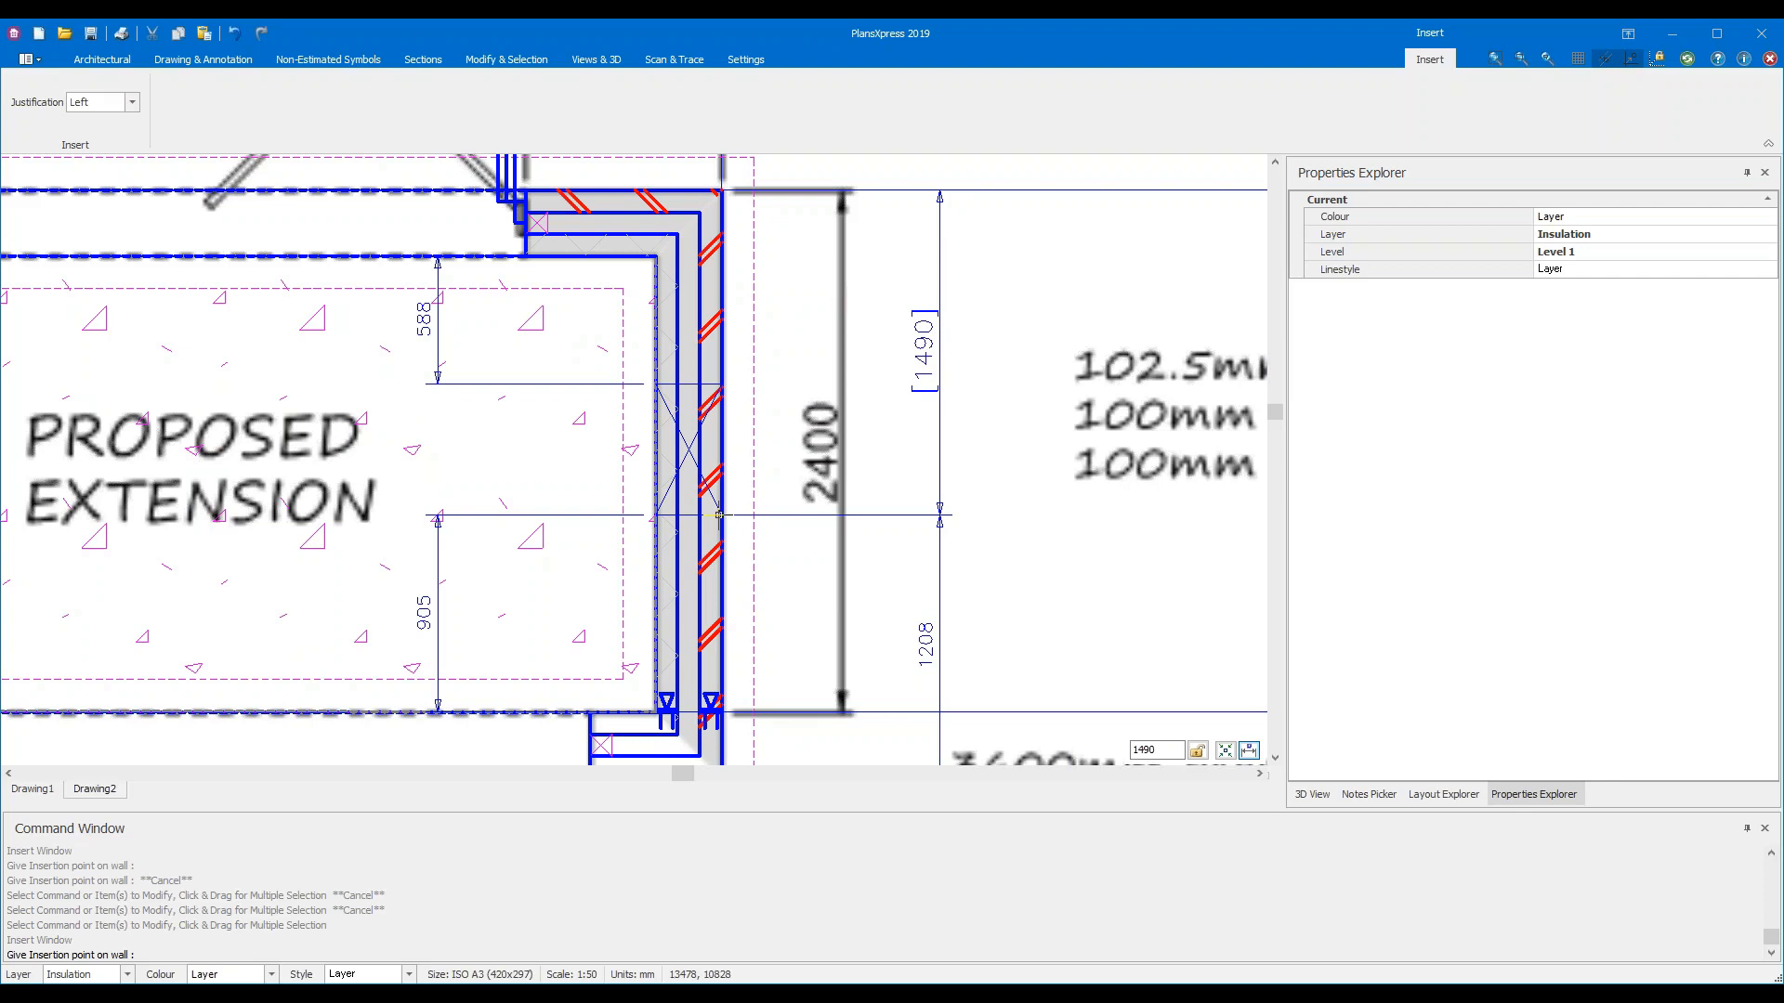
Set the window offset to 900 with Right justification and place it in the right side wall
{"action": "key", "text": "Tab"}
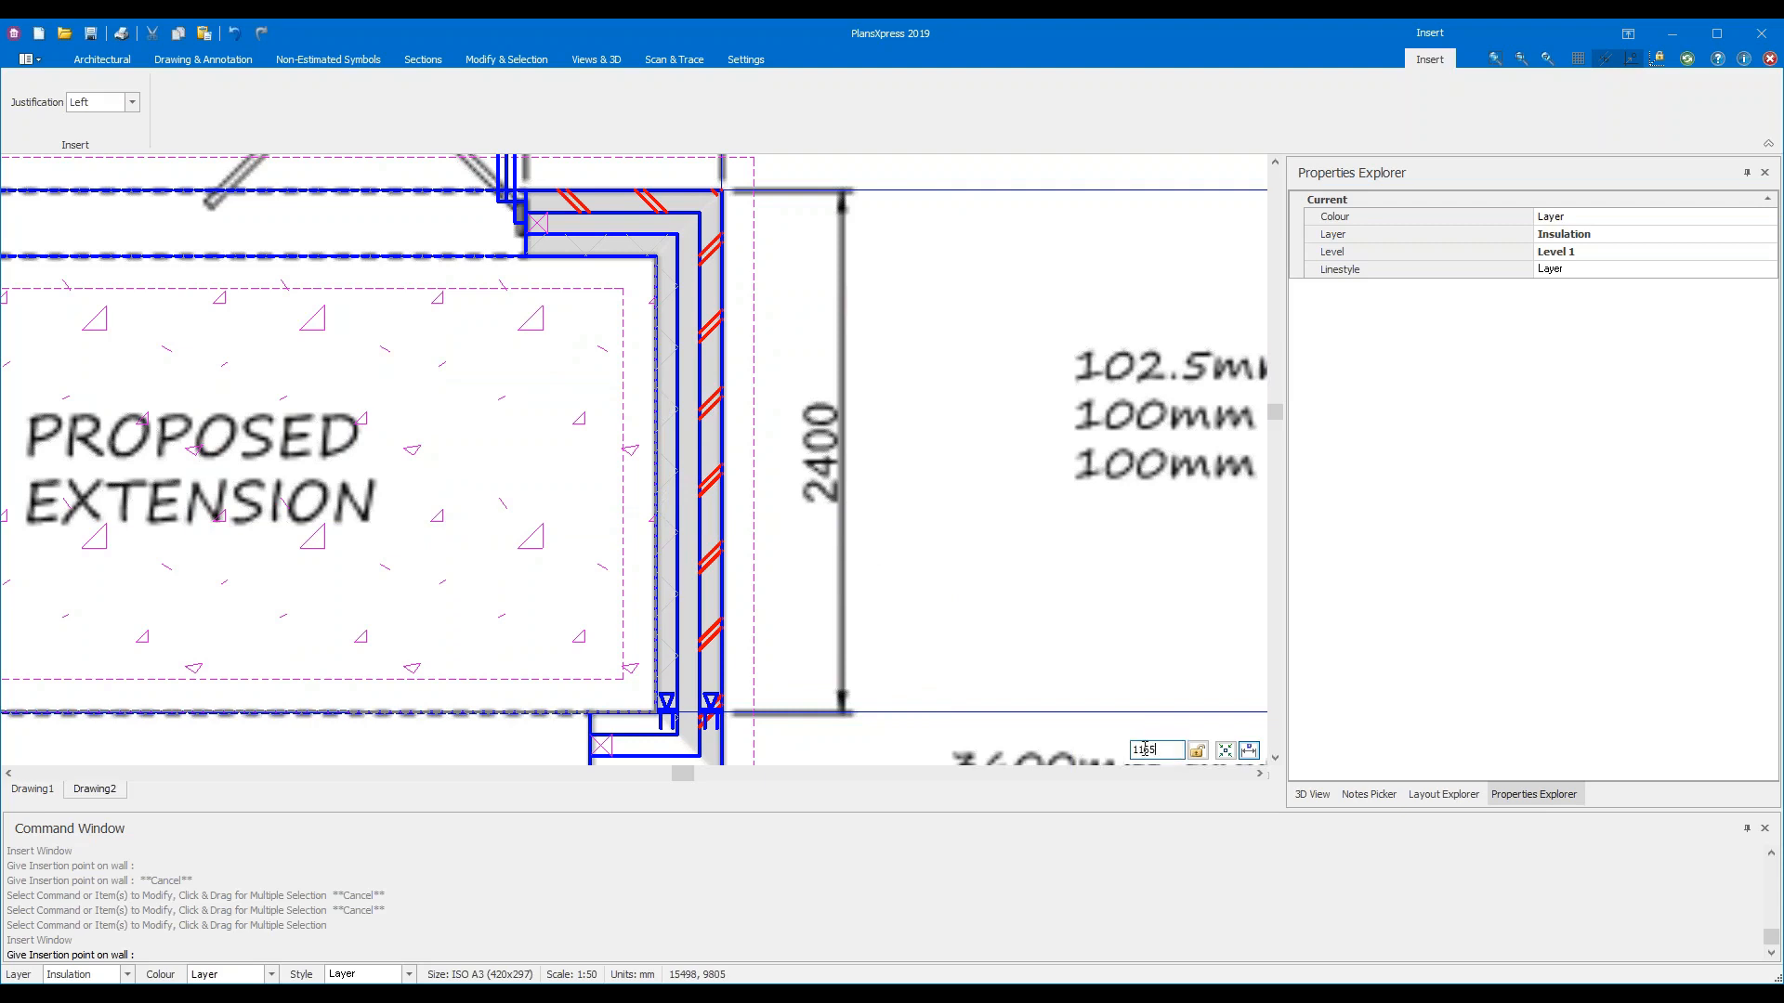
{"action": "left_click_drag", "start_coordinate": [1170, 751], "coordinate": [1113, 750]}
{"action": "type", "text": "116"}
{"action": "key", "text": "BackSpace"}
{"action": "key", "text": "BackSpace"}
{"action": "key", "text": "BackSpace"}
{"action": "type", "text": "900"}
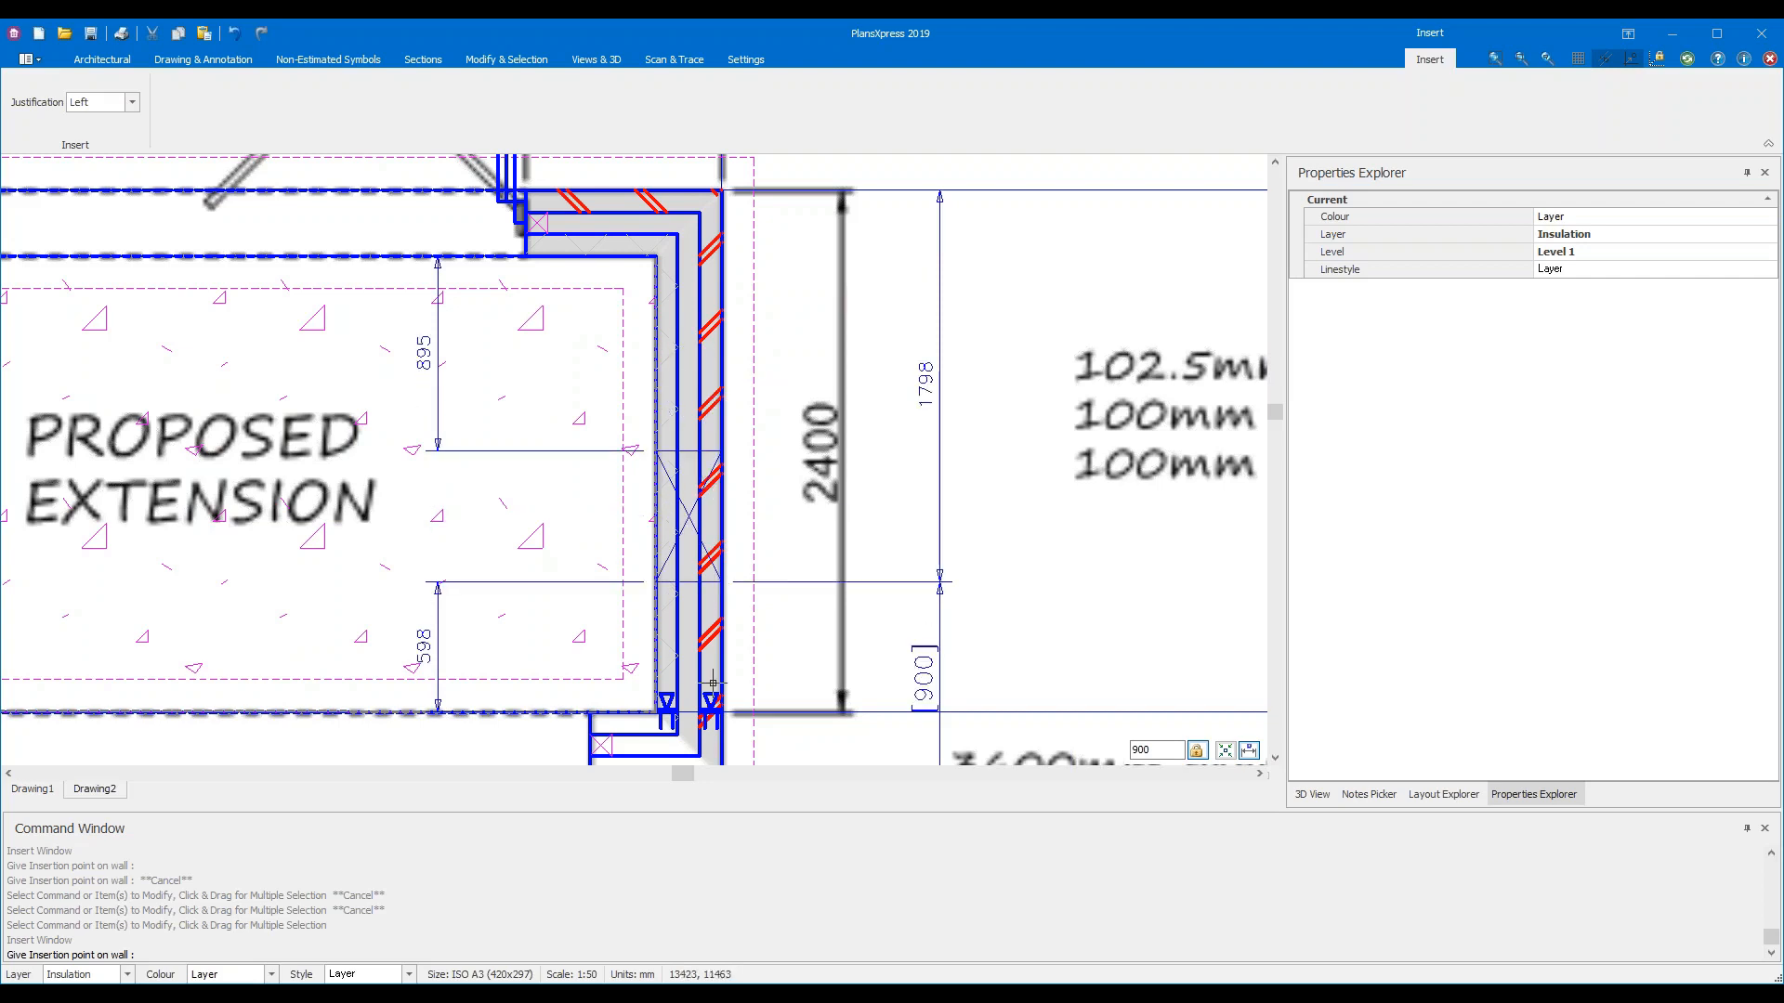
{"action": "scroll", "coordinate": [713, 683], "scroll_direction": "down", "scroll_amount": 3}
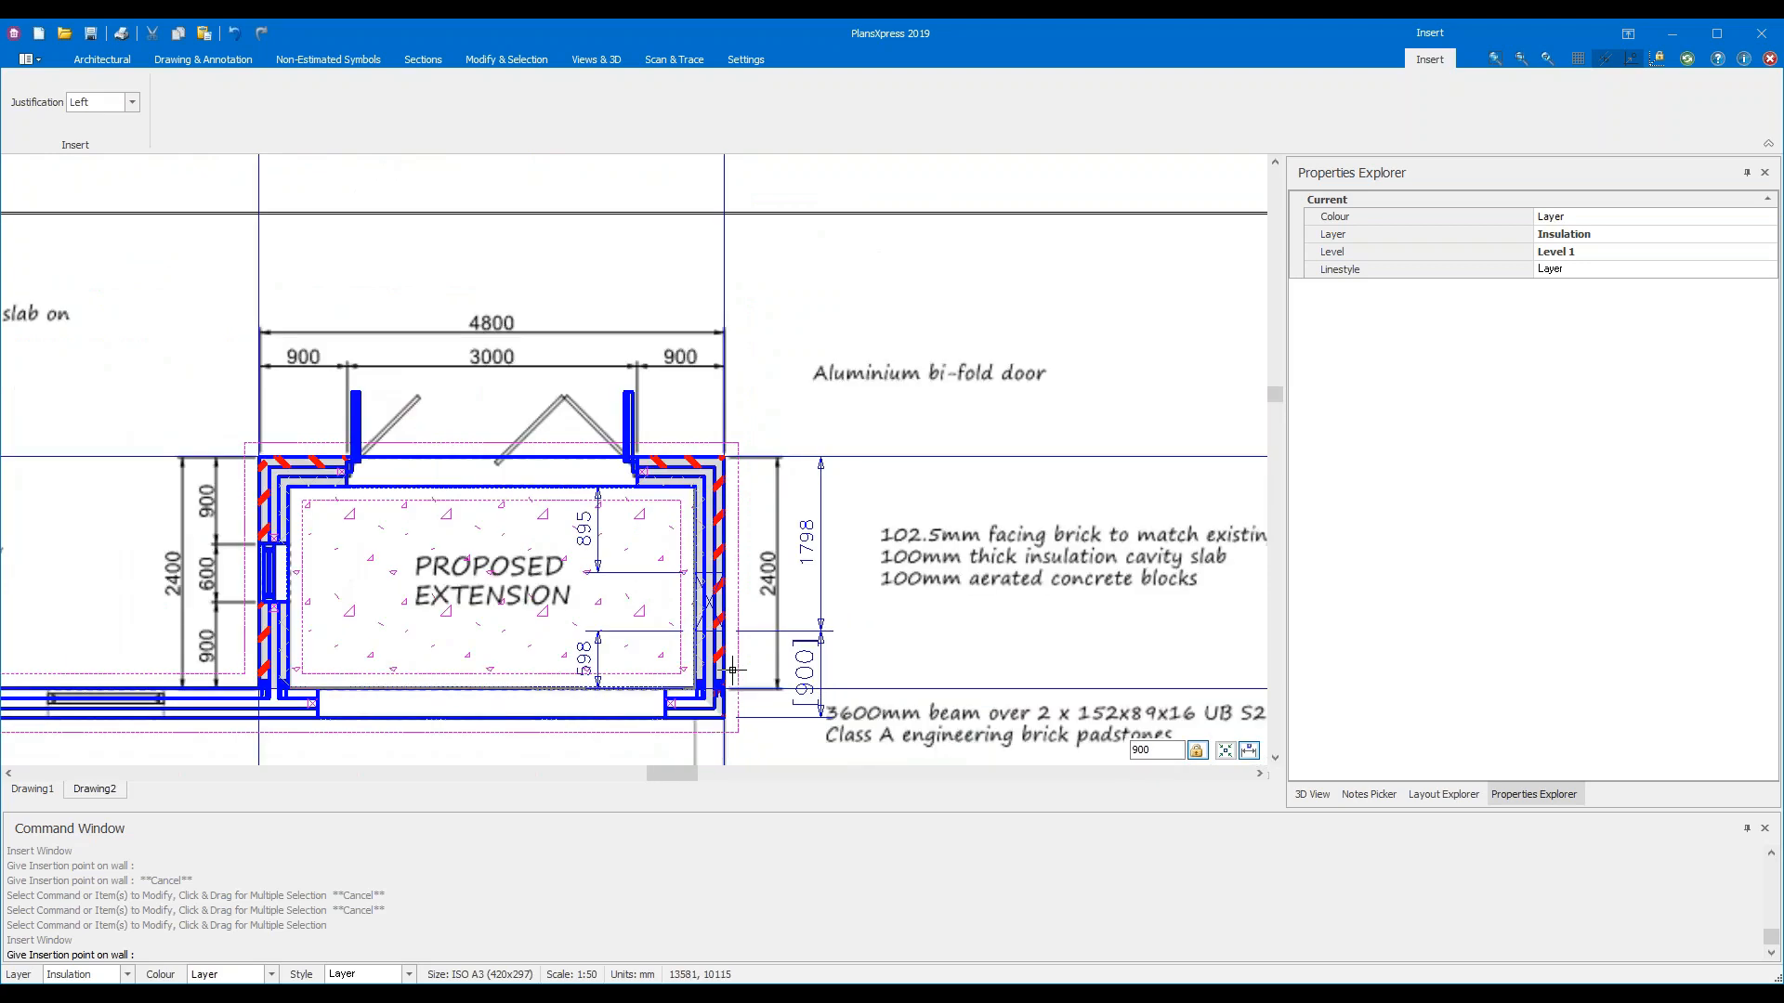
{"action": "scroll", "coordinate": [734, 650], "scroll_direction": "up", "scroll_amount": 4}
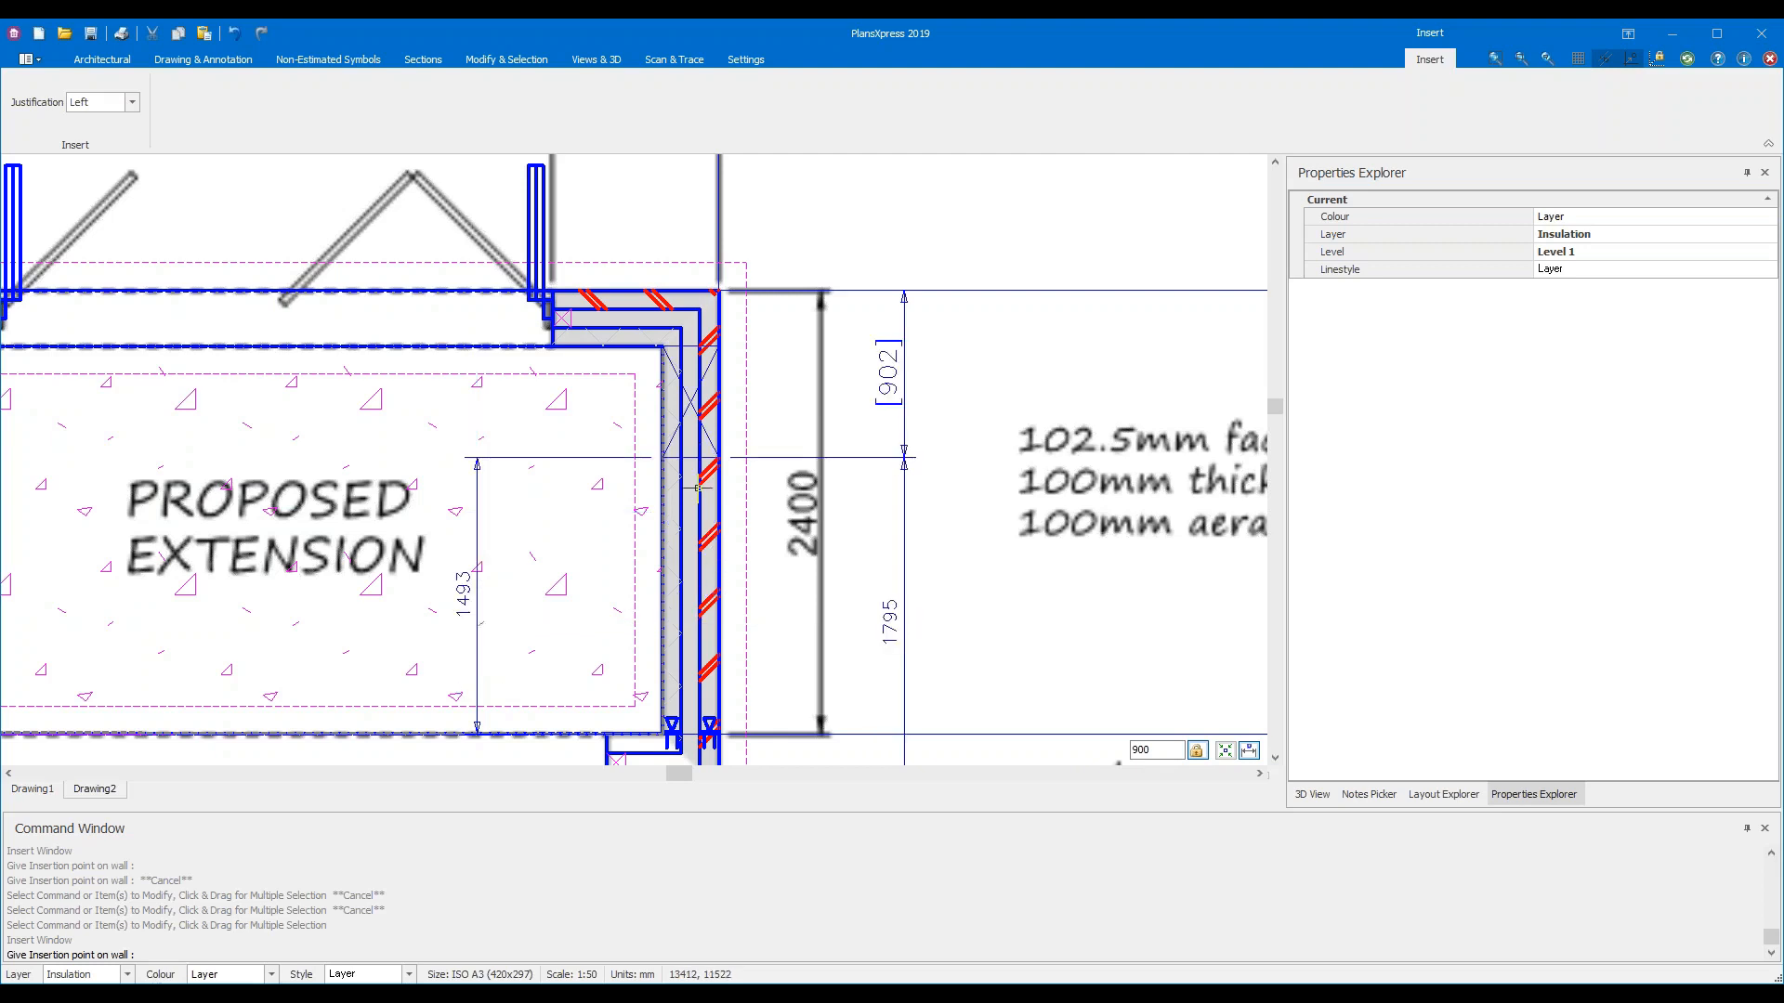
{"action": "left_click", "coordinate": [110, 109]}
{"action": "left_click", "coordinate": [79, 147]}
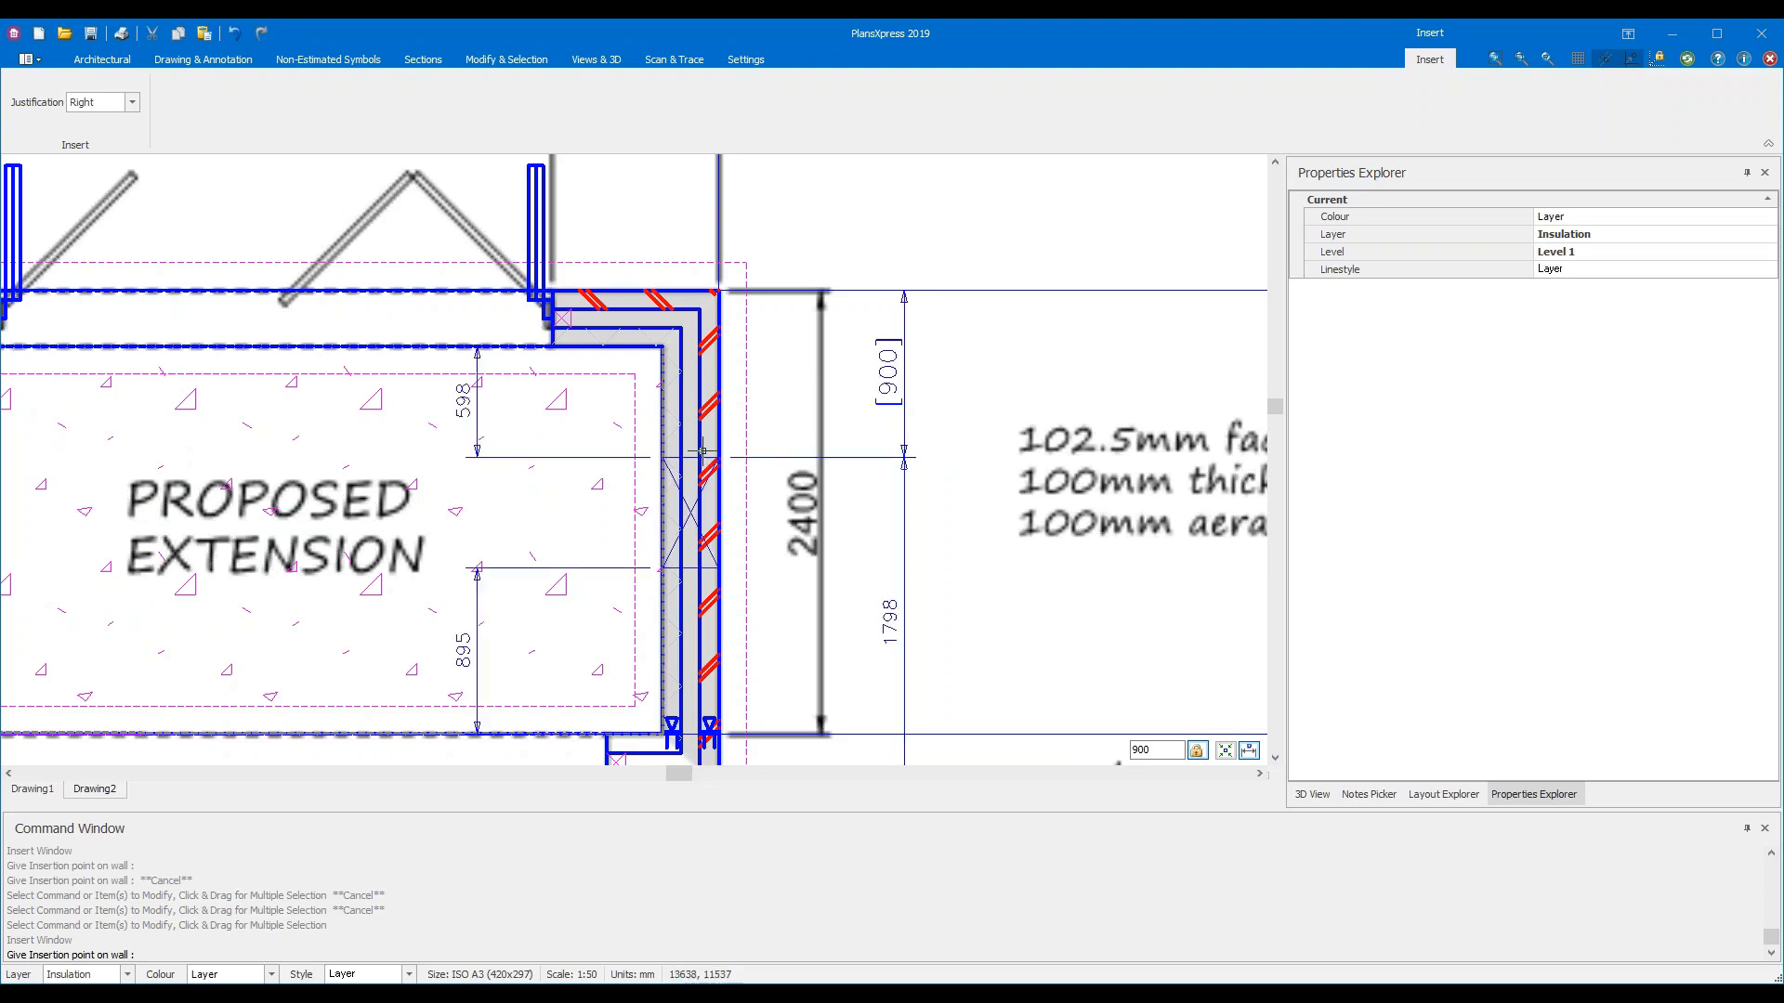
{"action": "left_click", "coordinate": [725, 455]}
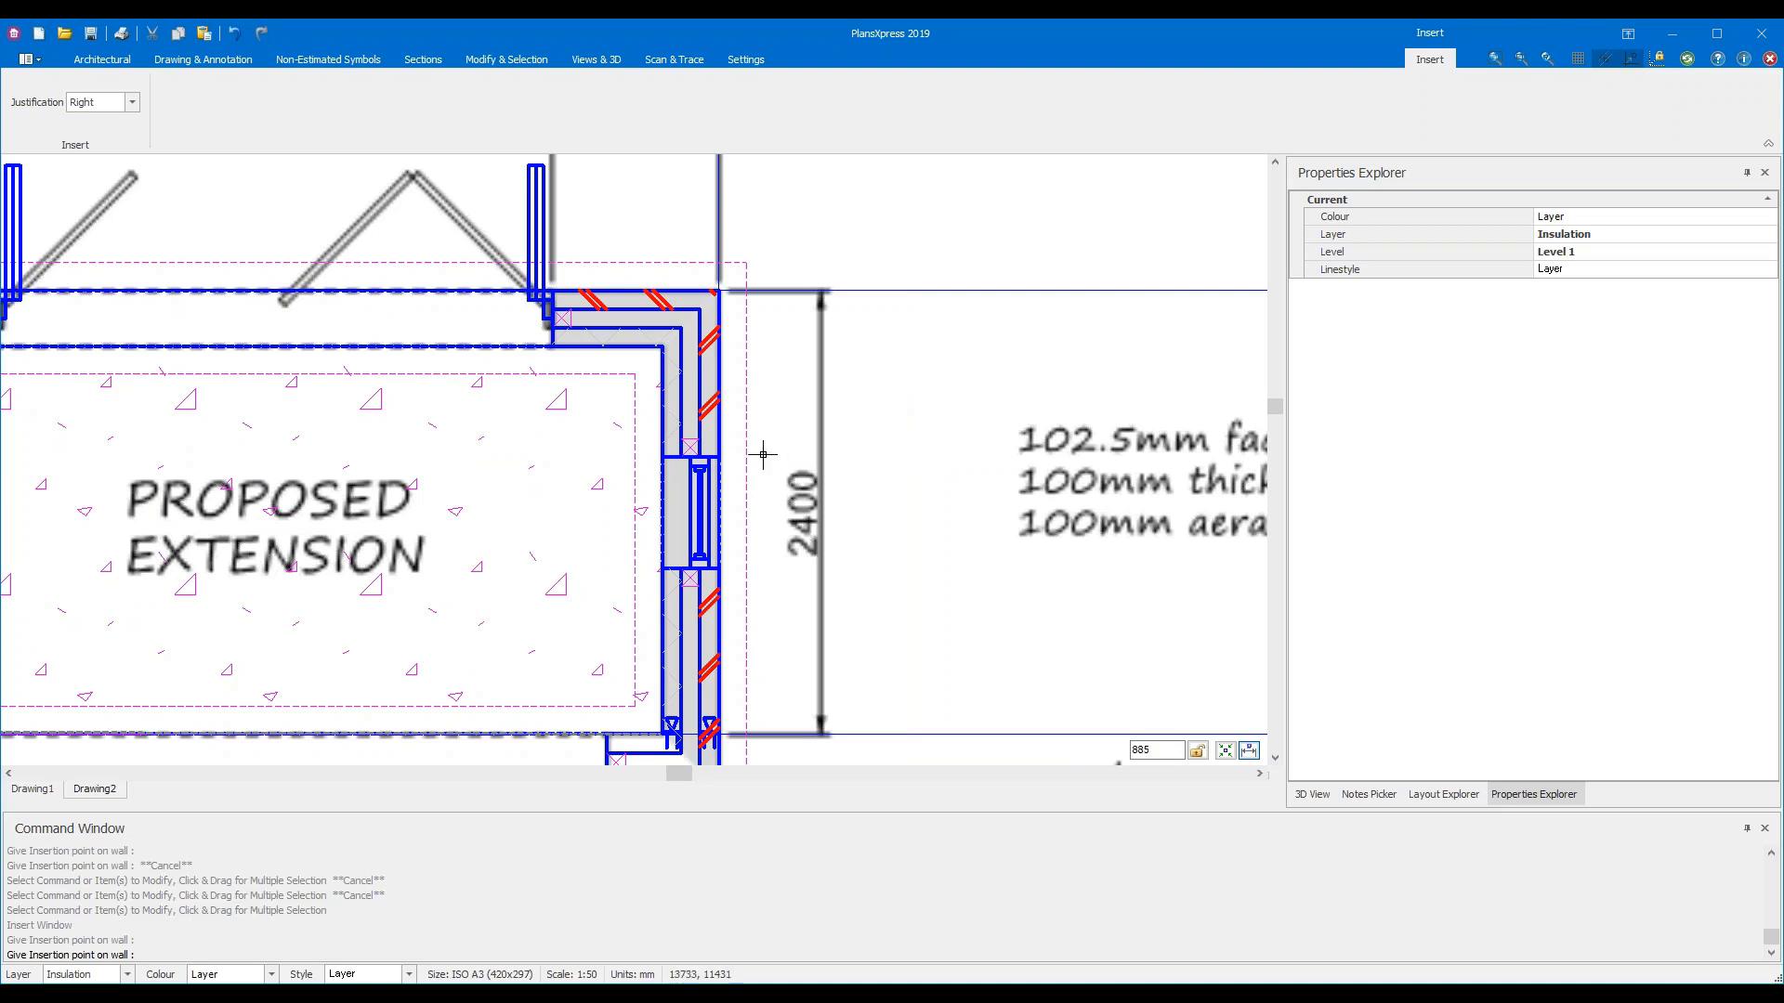
{"action": "scroll", "coordinate": [728, 446], "scroll_direction": "down", "scroll_amount": 3}
{"action": "middle_click_drag", "start_coordinate": [414, 442], "coordinate": [725, 471]}
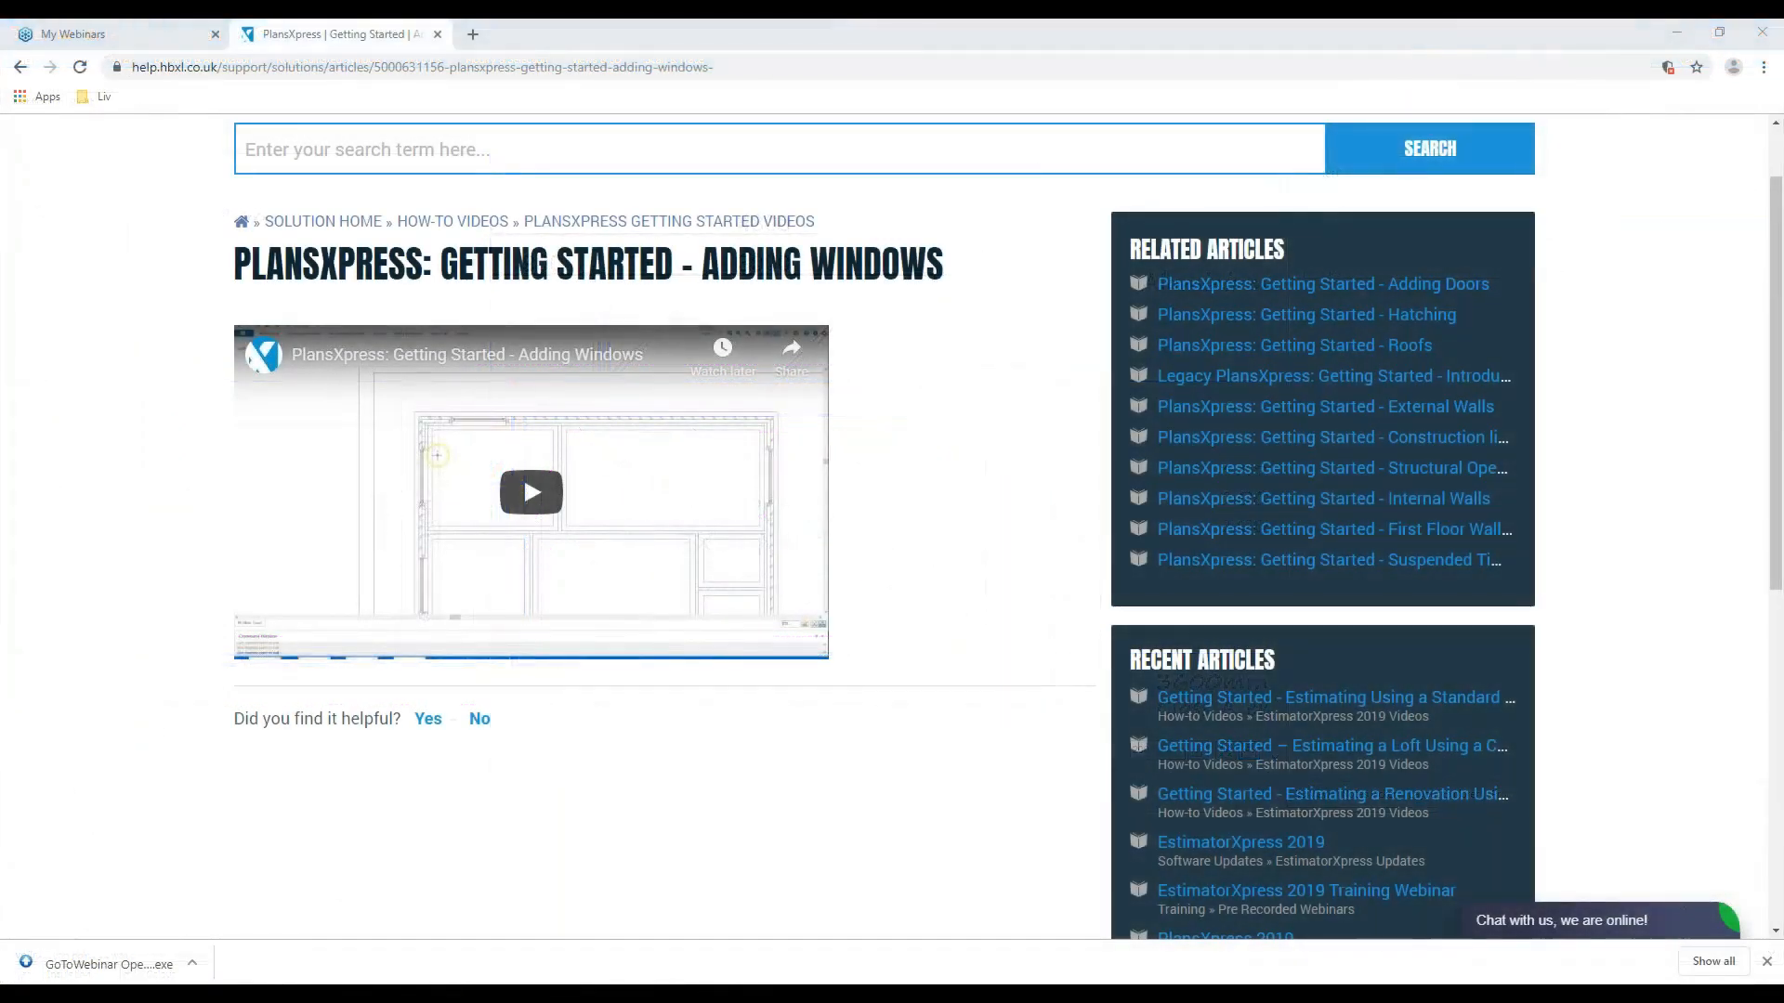
Close the support chat, go to the HBXL Solution Home page, then minimise Chrome
{"action": "scroll", "coordinate": [1022, 367], "scroll_direction": "up", "scroll_amount": 1}
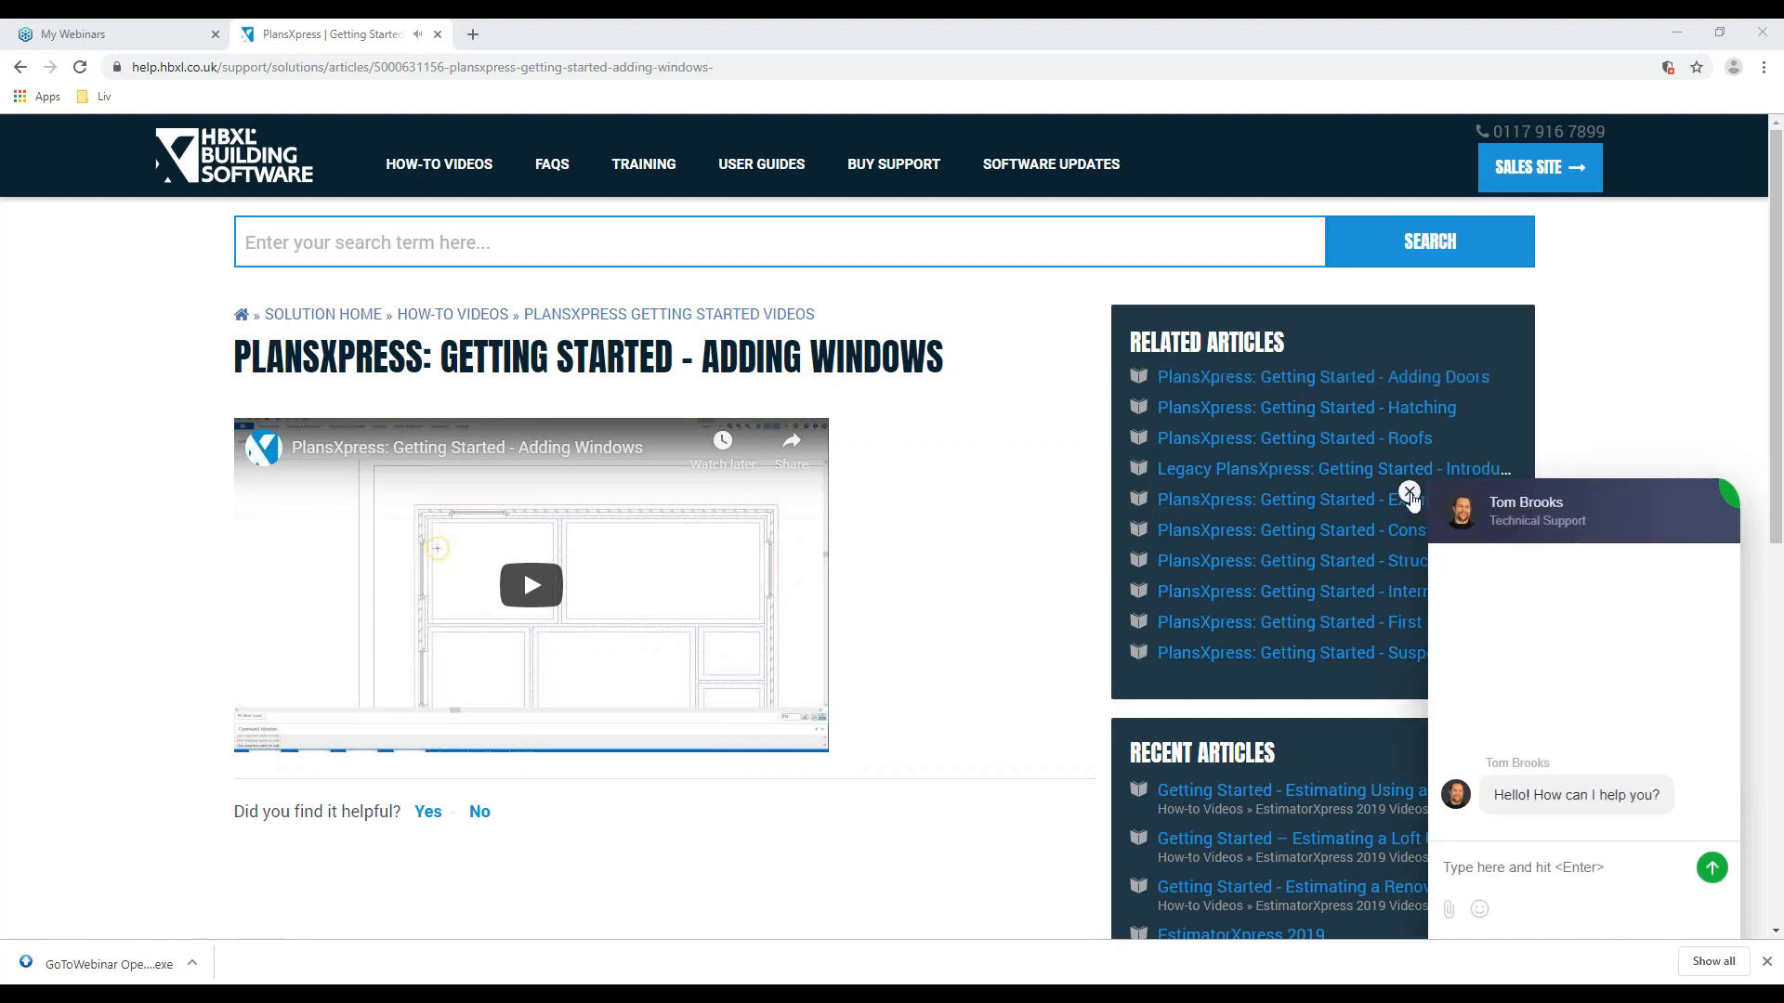
{"action": "left_click", "coordinate": [1410, 494]}
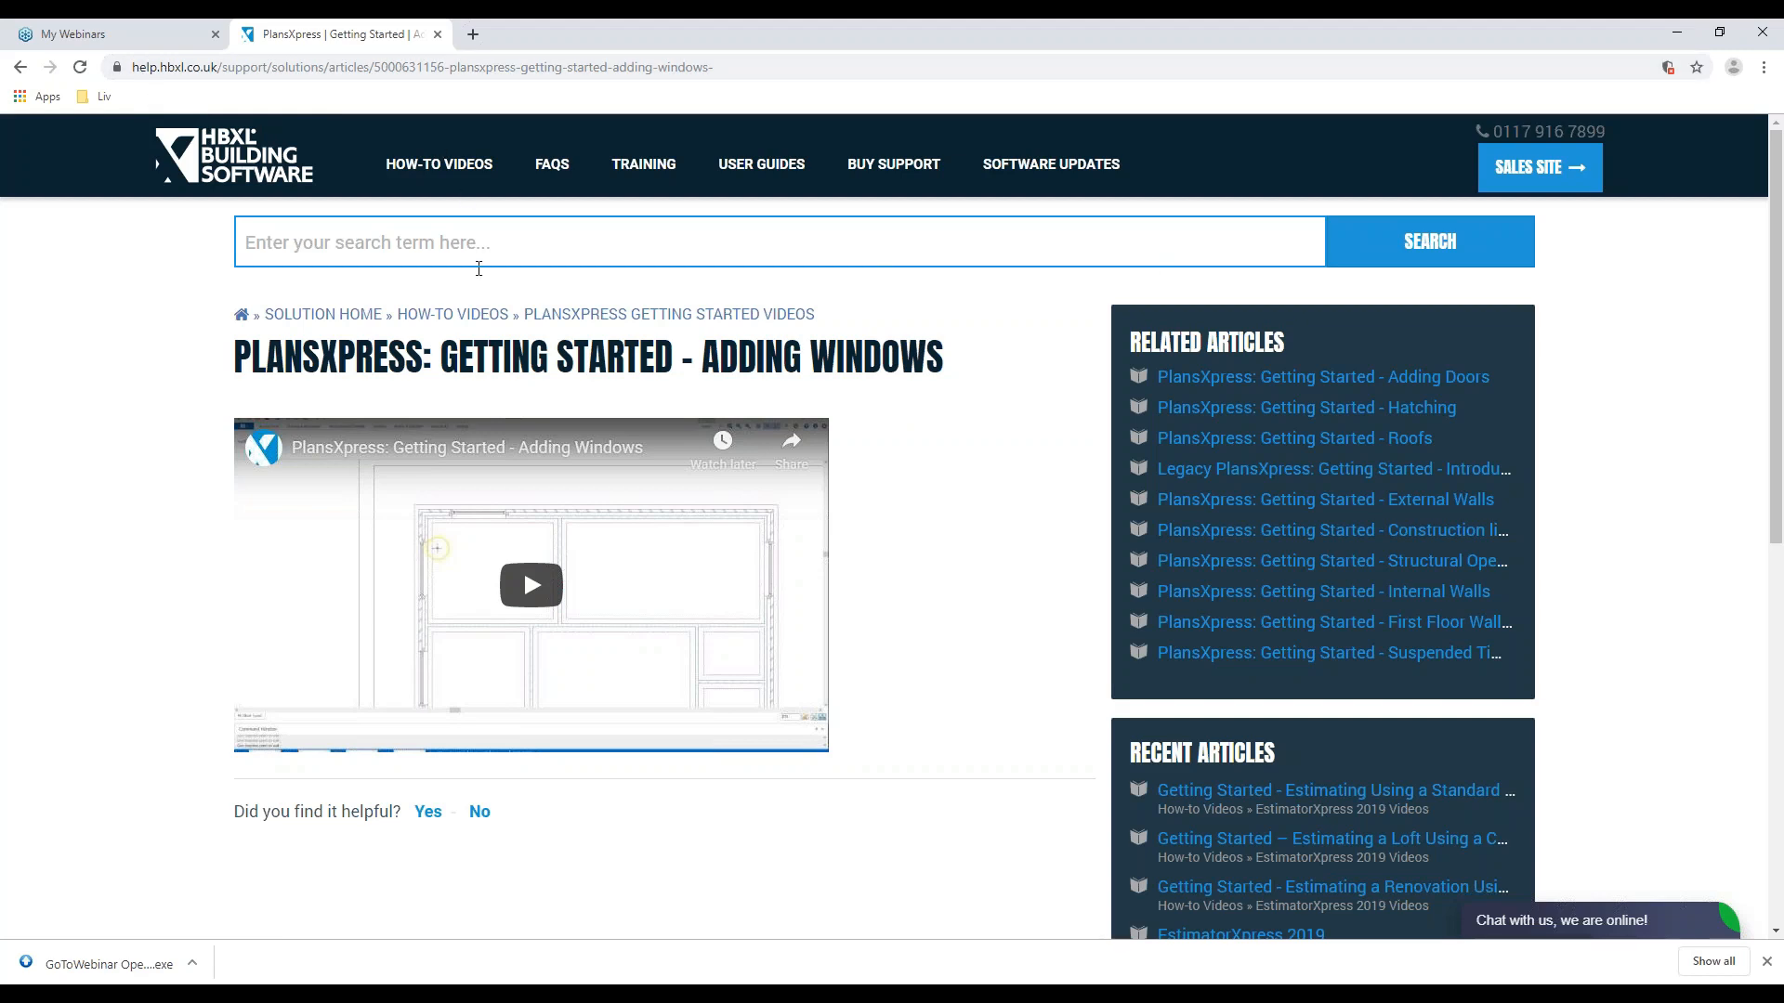
{"action": "left_click", "coordinate": [353, 314]}
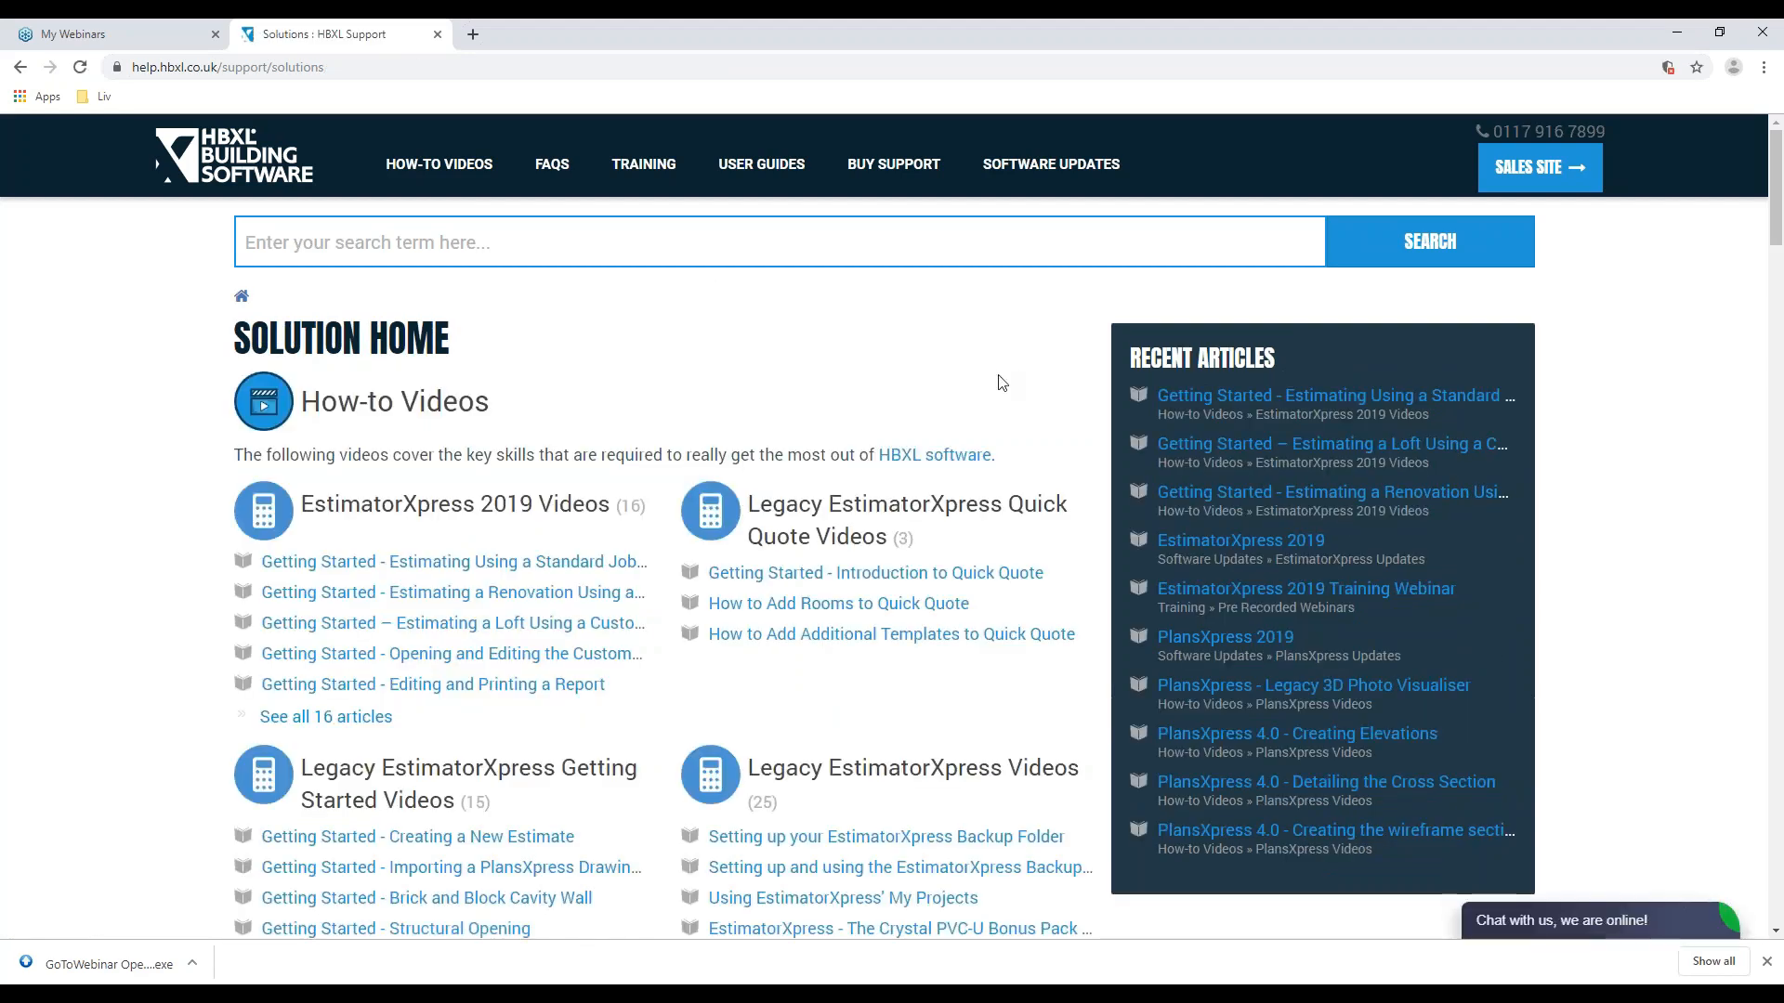
{"action": "scroll", "coordinate": [943, 370], "scroll_direction": "down", "scroll_amount": 5}
{"action": "scroll", "coordinate": [1231, 556], "scroll_direction": "down", "scroll_amount": 2}
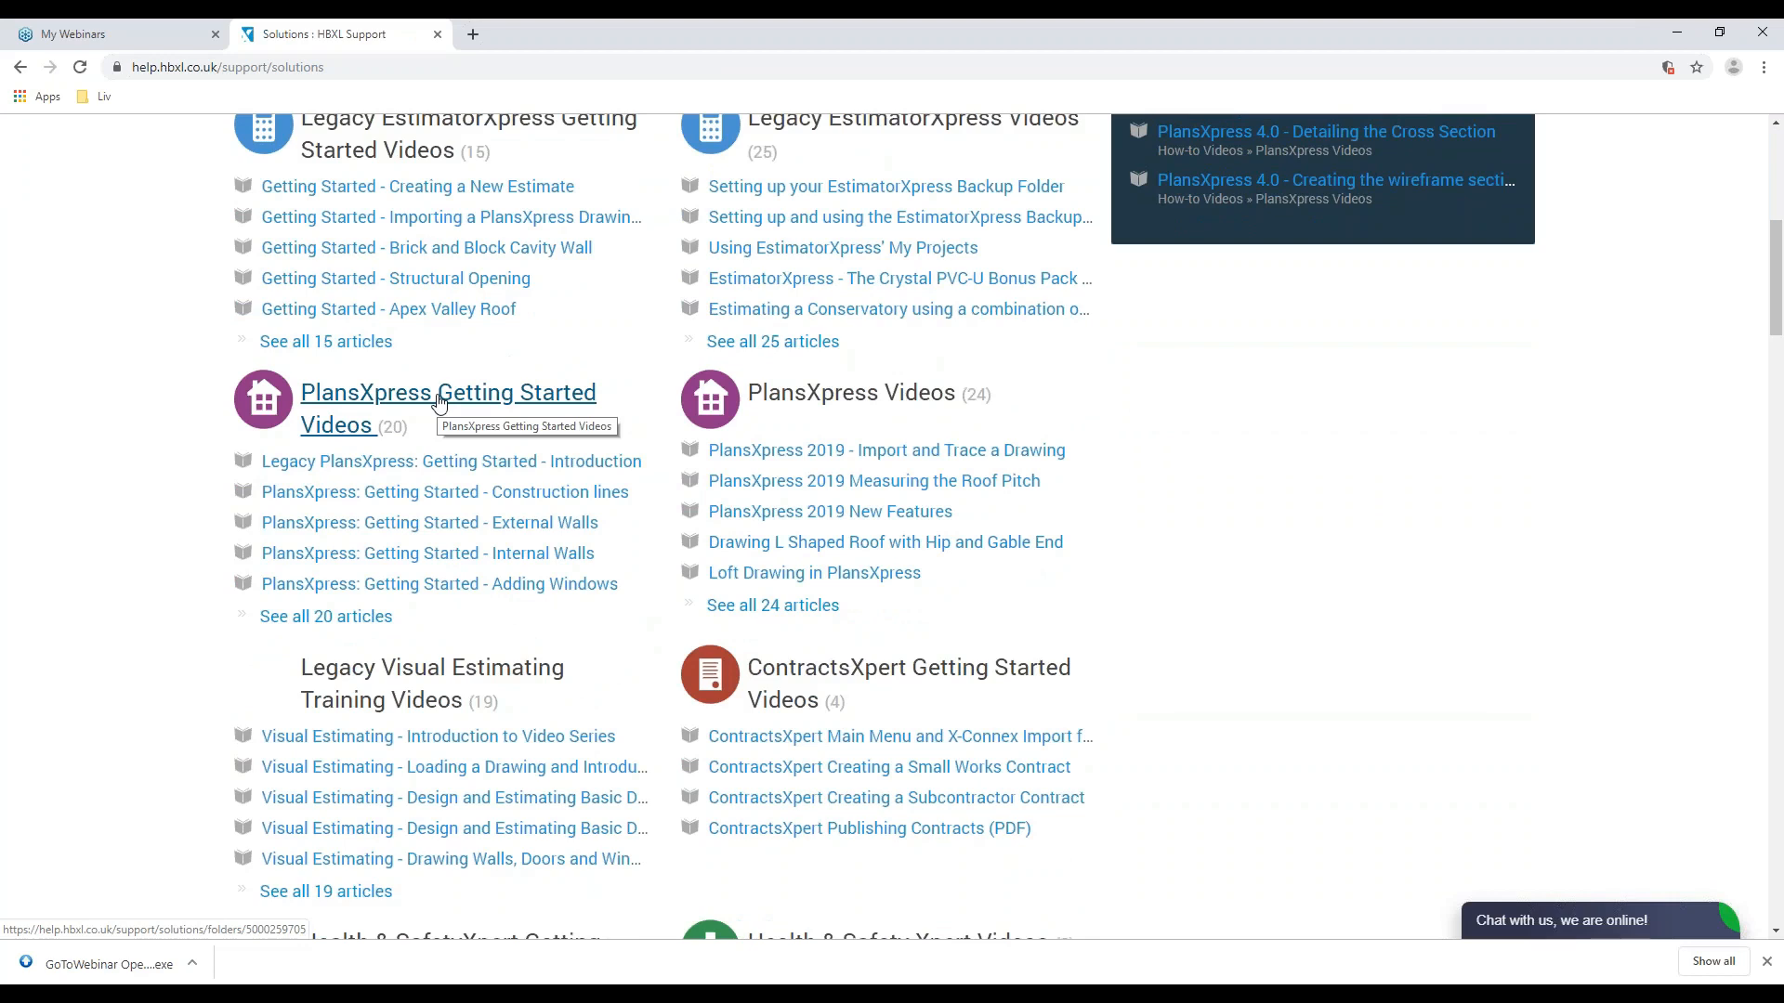
{"action": "left_click", "coordinate": [1681, 37]}
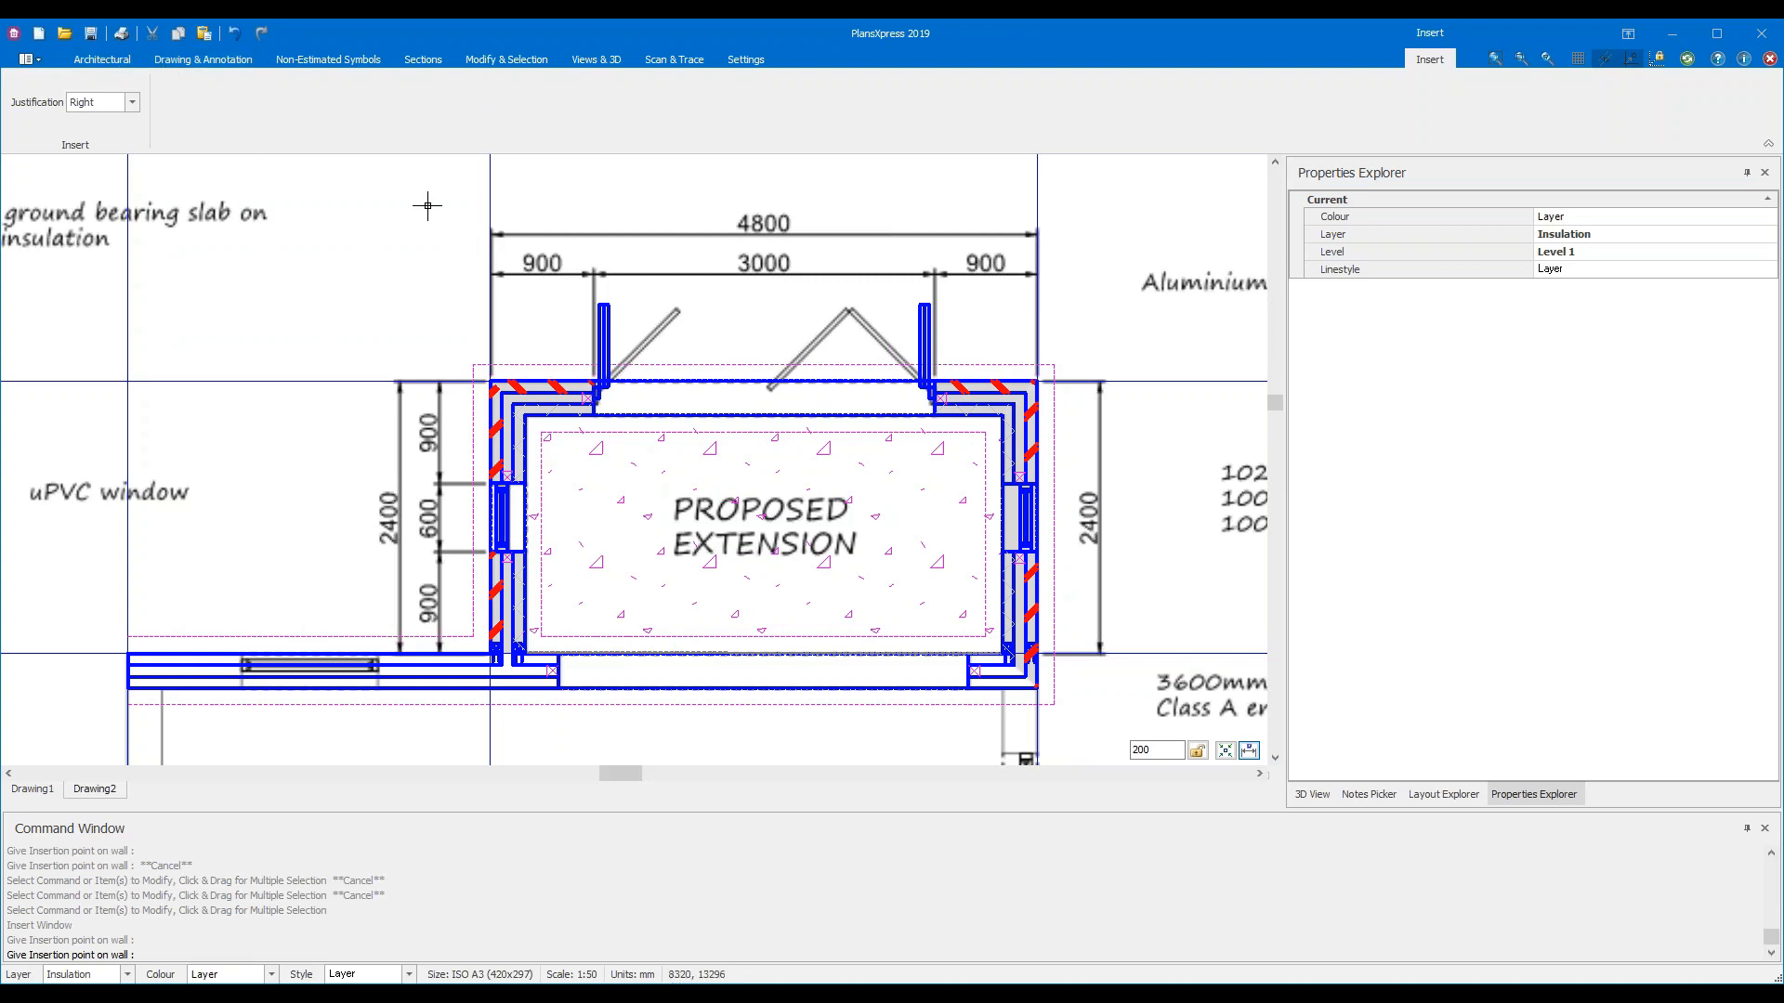
Cancel window insertion and pick Typical 30 Degree Cut Roof from Architectural > Roofs > Cut Roof
{"action": "left_click", "coordinate": [119, 63]}
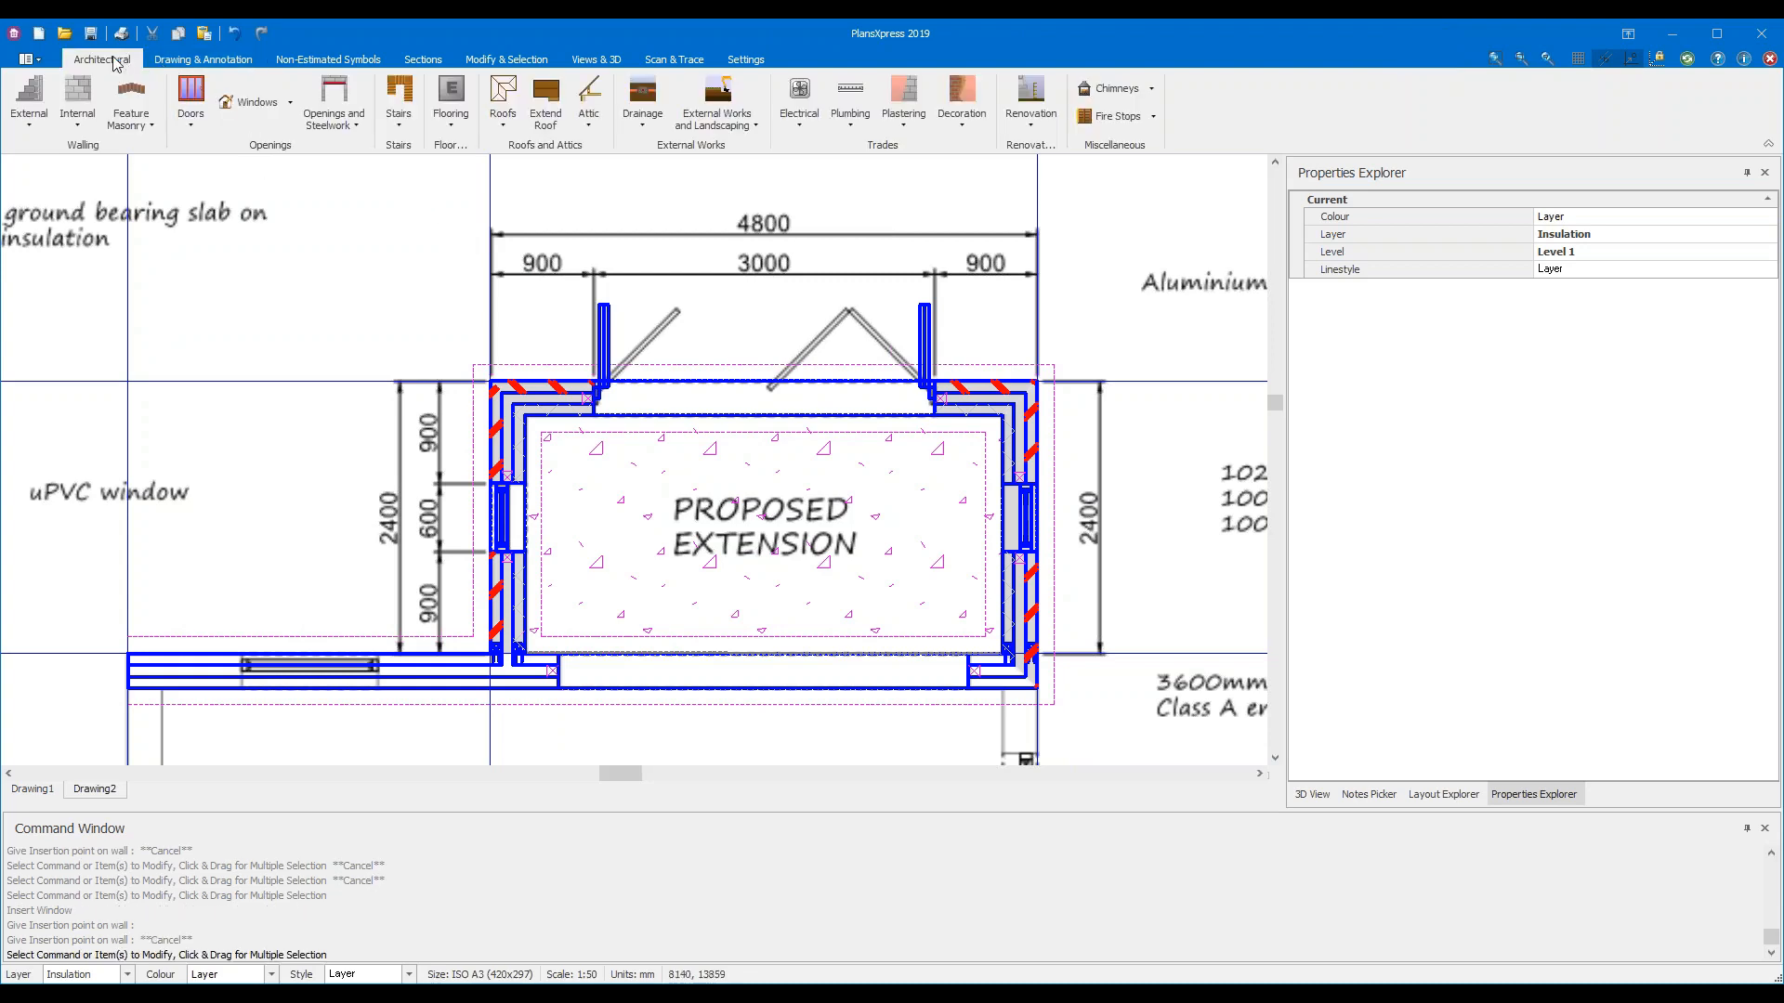
{"action": "left_click", "coordinate": [504, 125]}
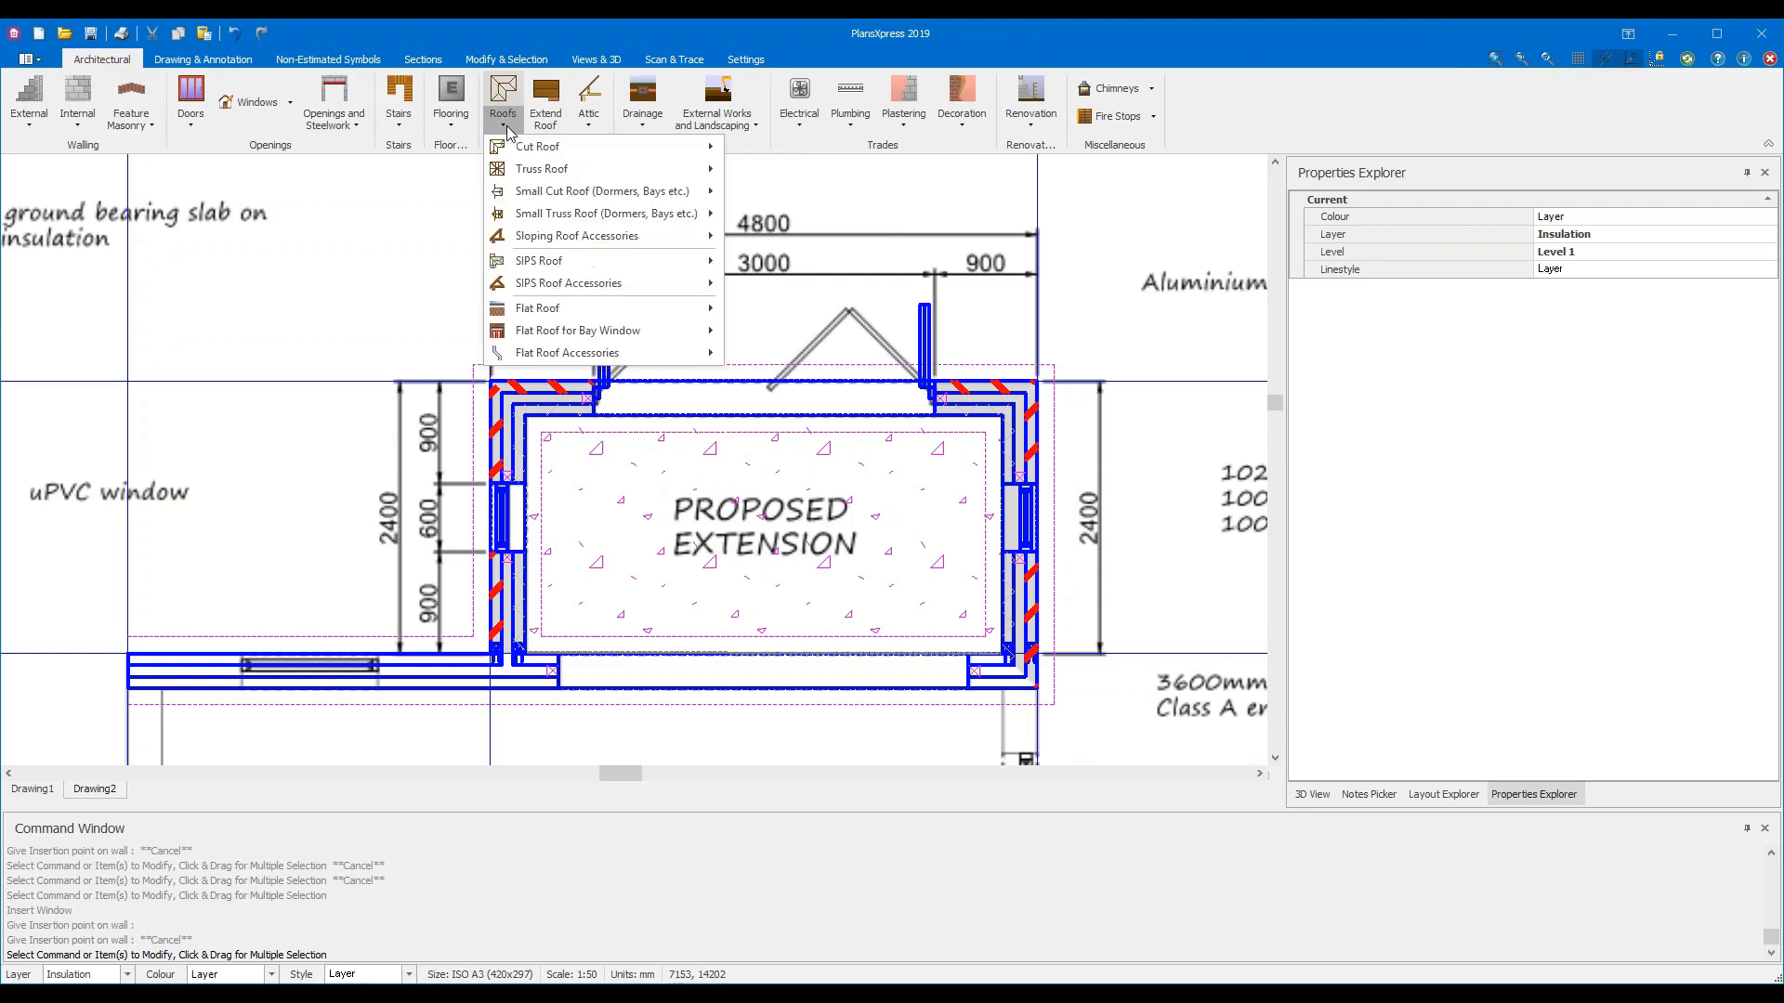
{"action": "mouse_move", "coordinate": [573, 150]}
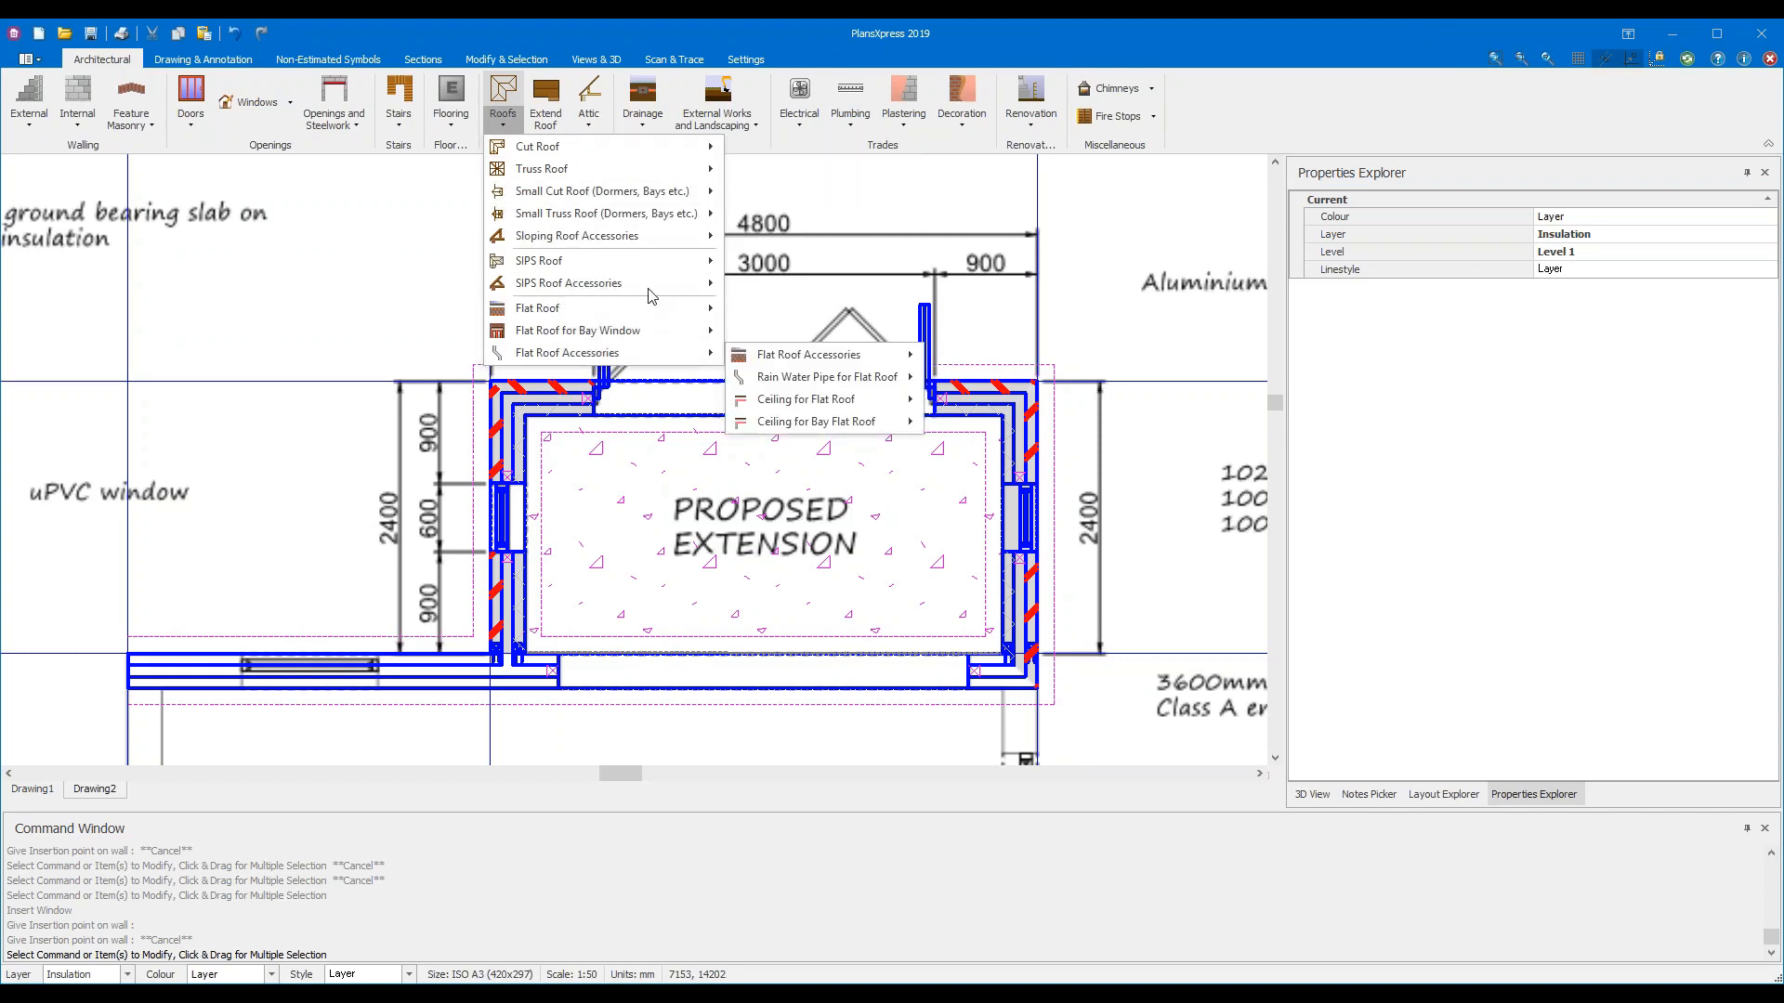
{"action": "mouse_move", "coordinate": [645, 267]}
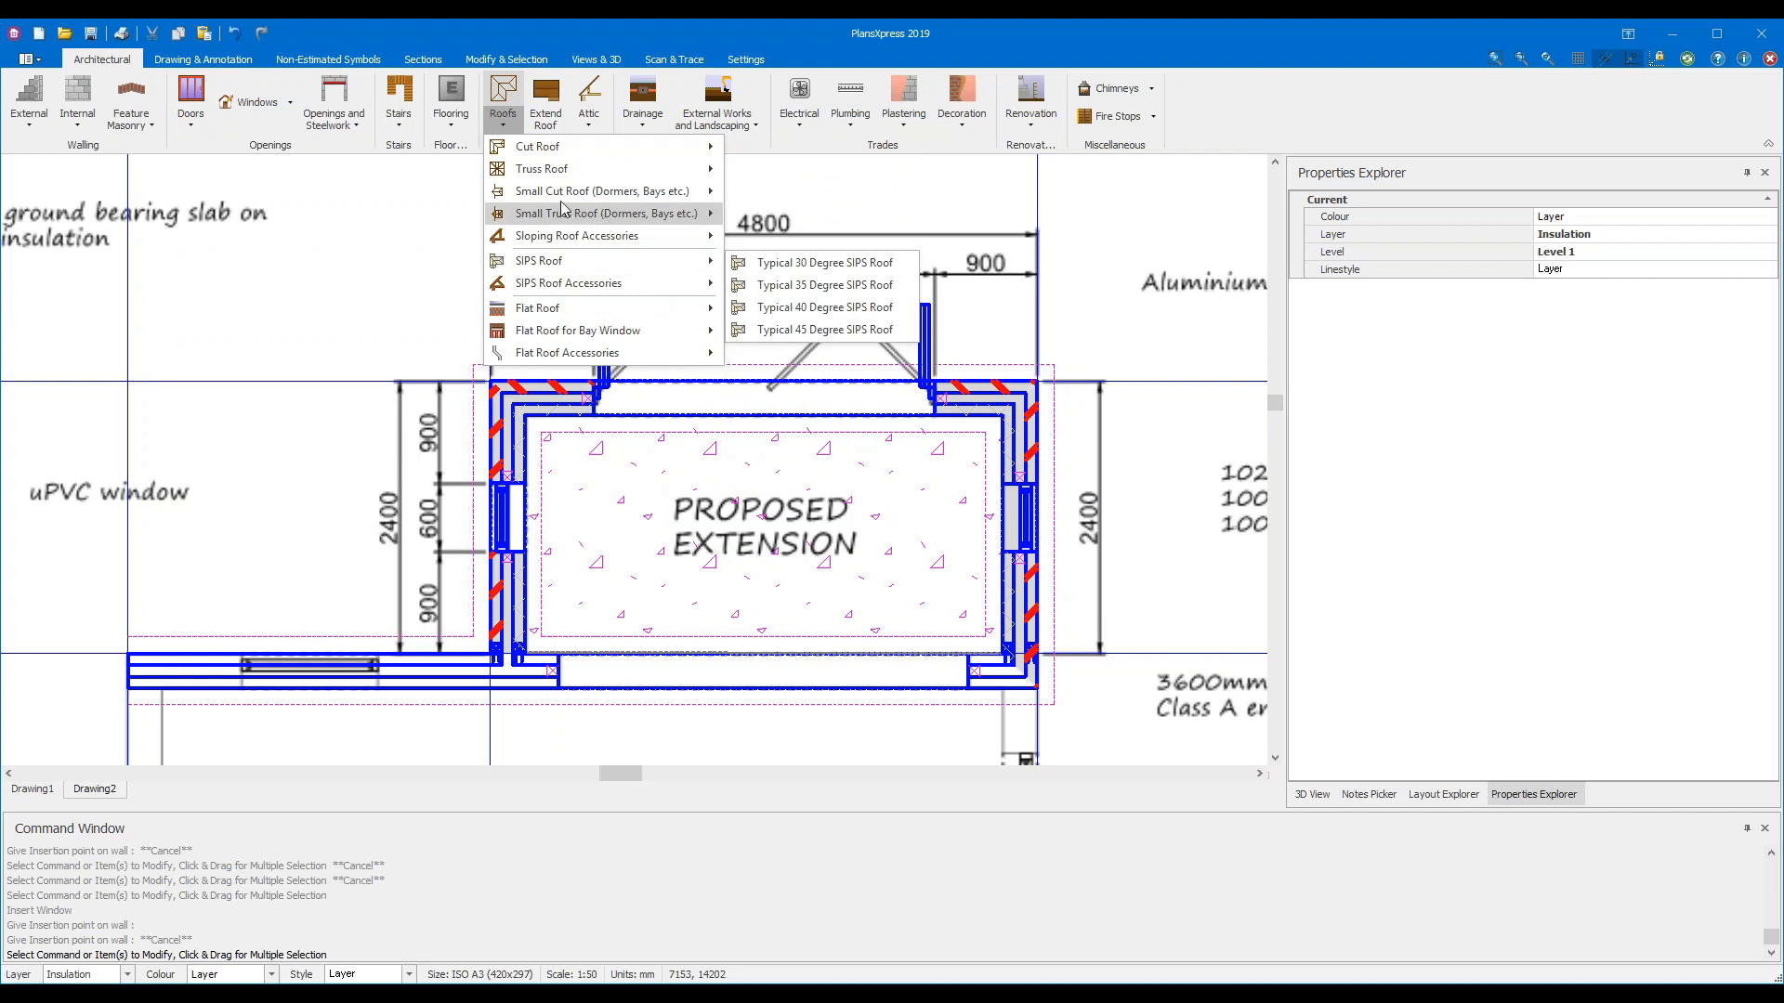
{"action": "mouse_move", "coordinate": [573, 216]}
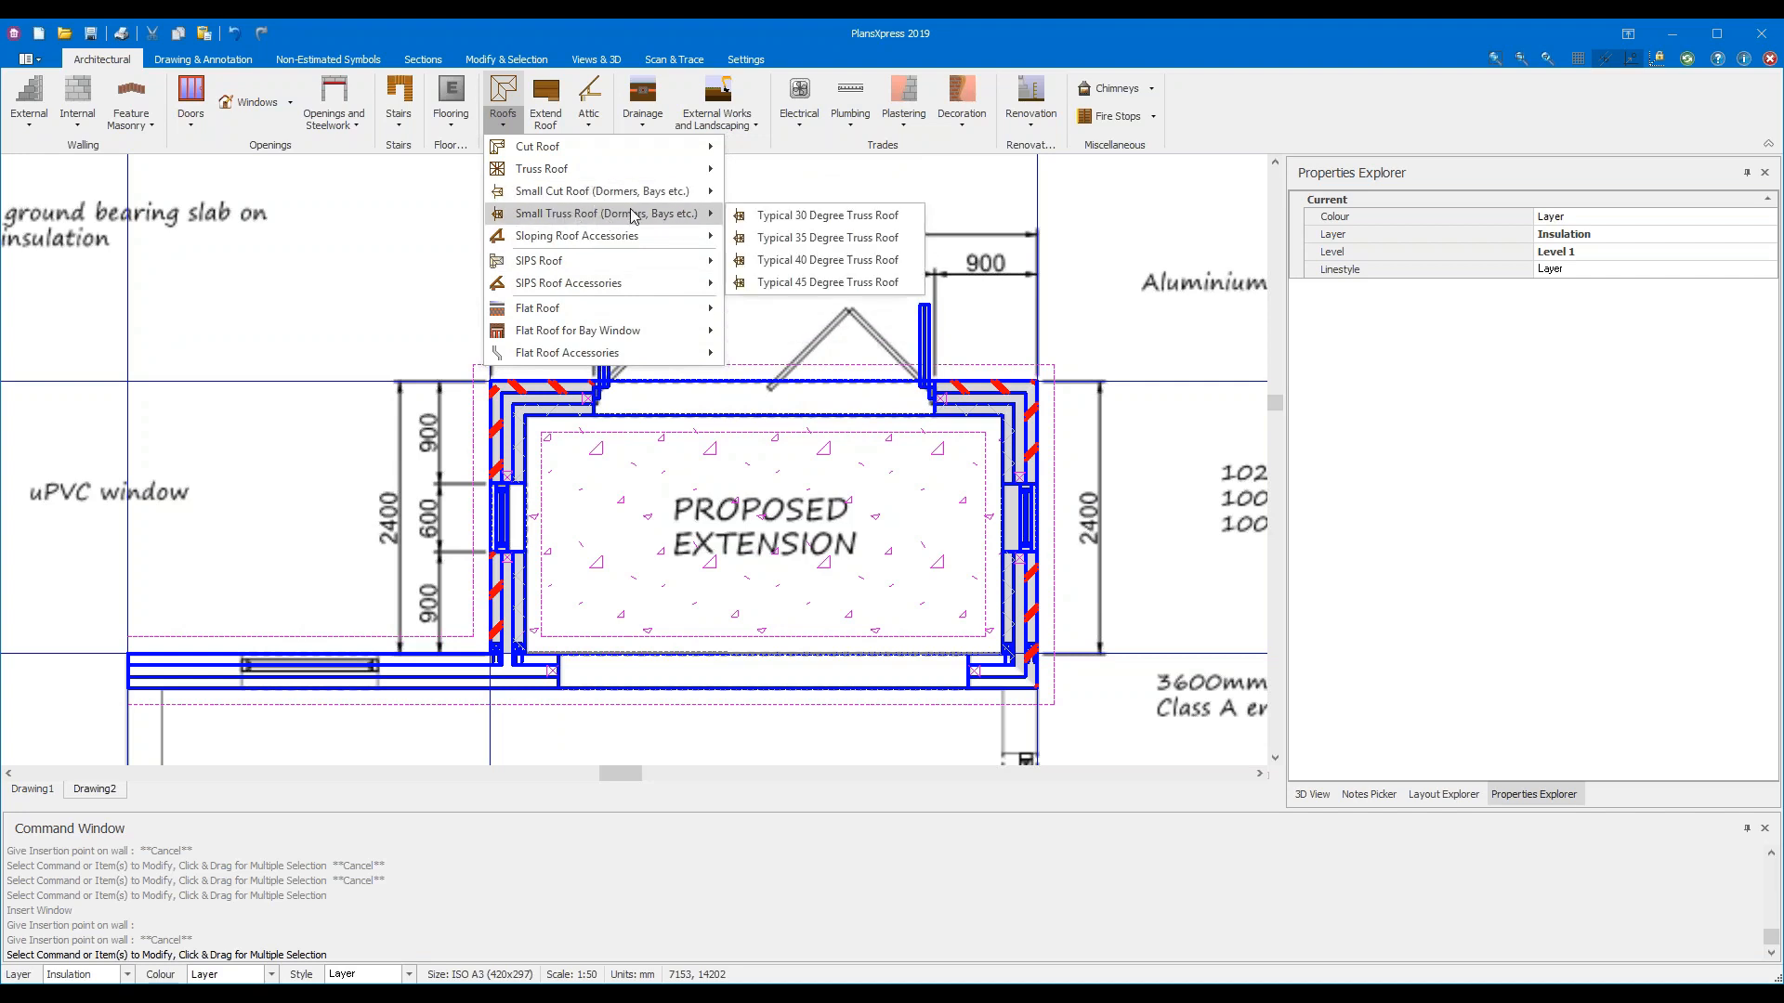
{"action": "mouse_move", "coordinate": [678, 219]}
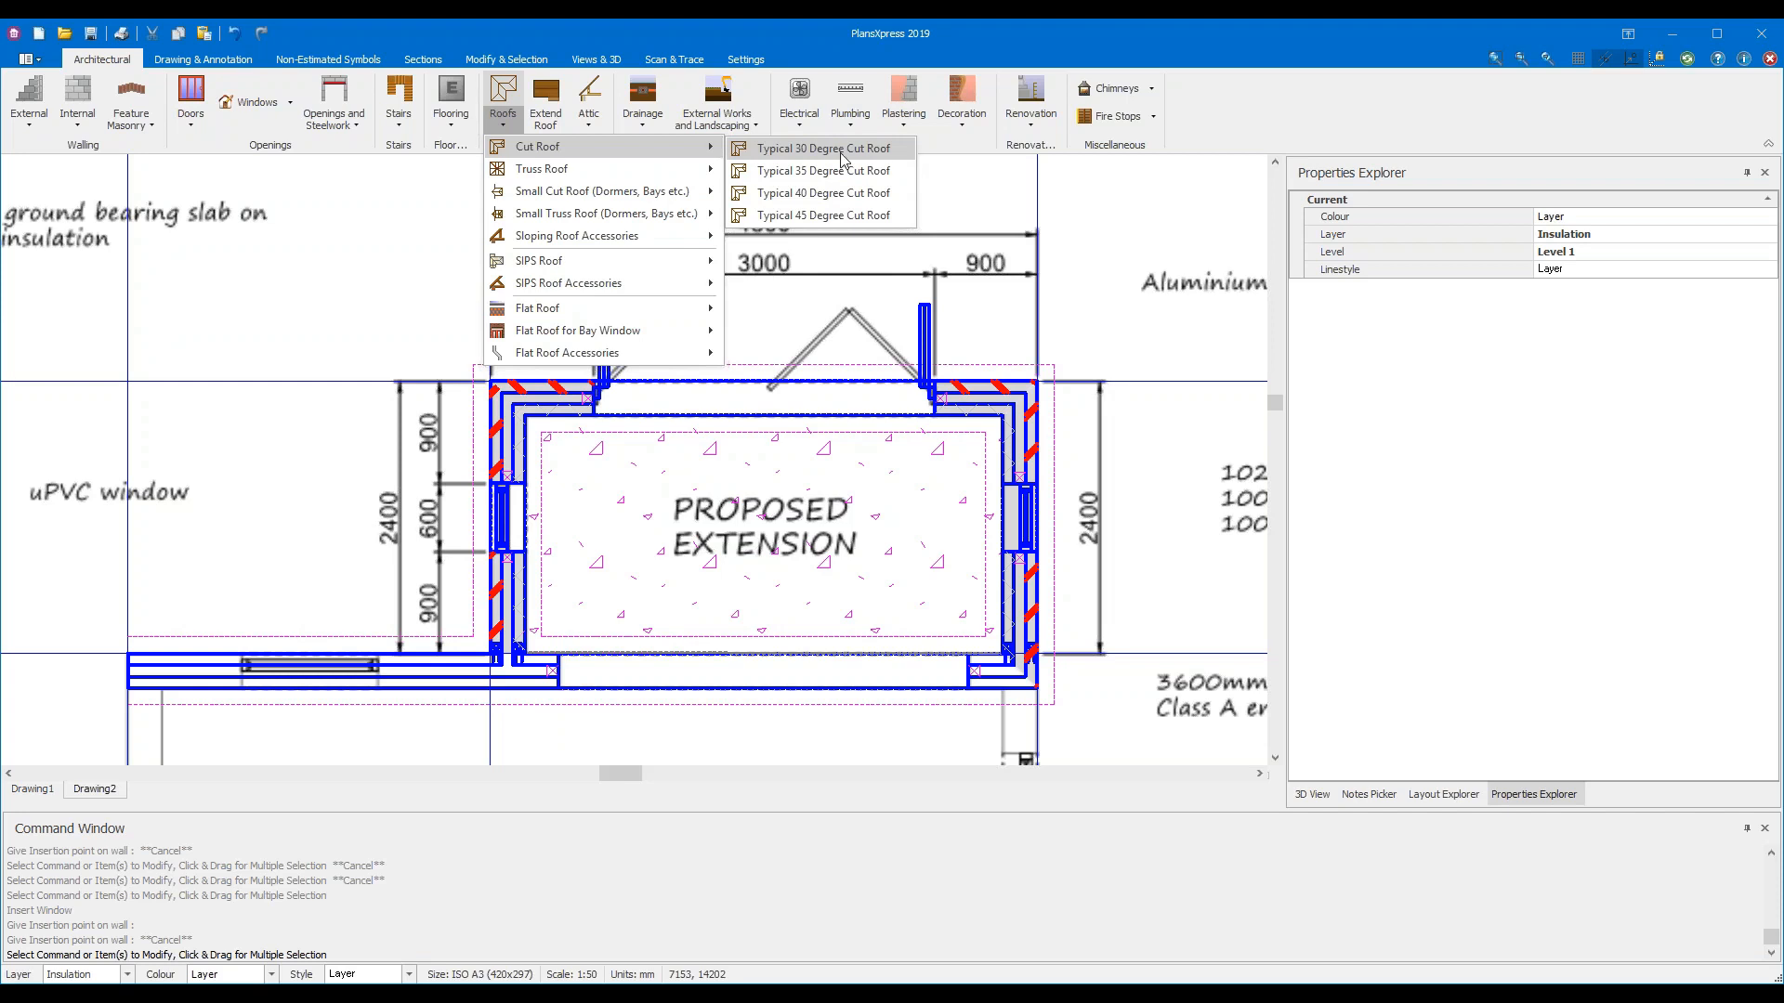
{"action": "left_click", "coordinate": [893, 155]}
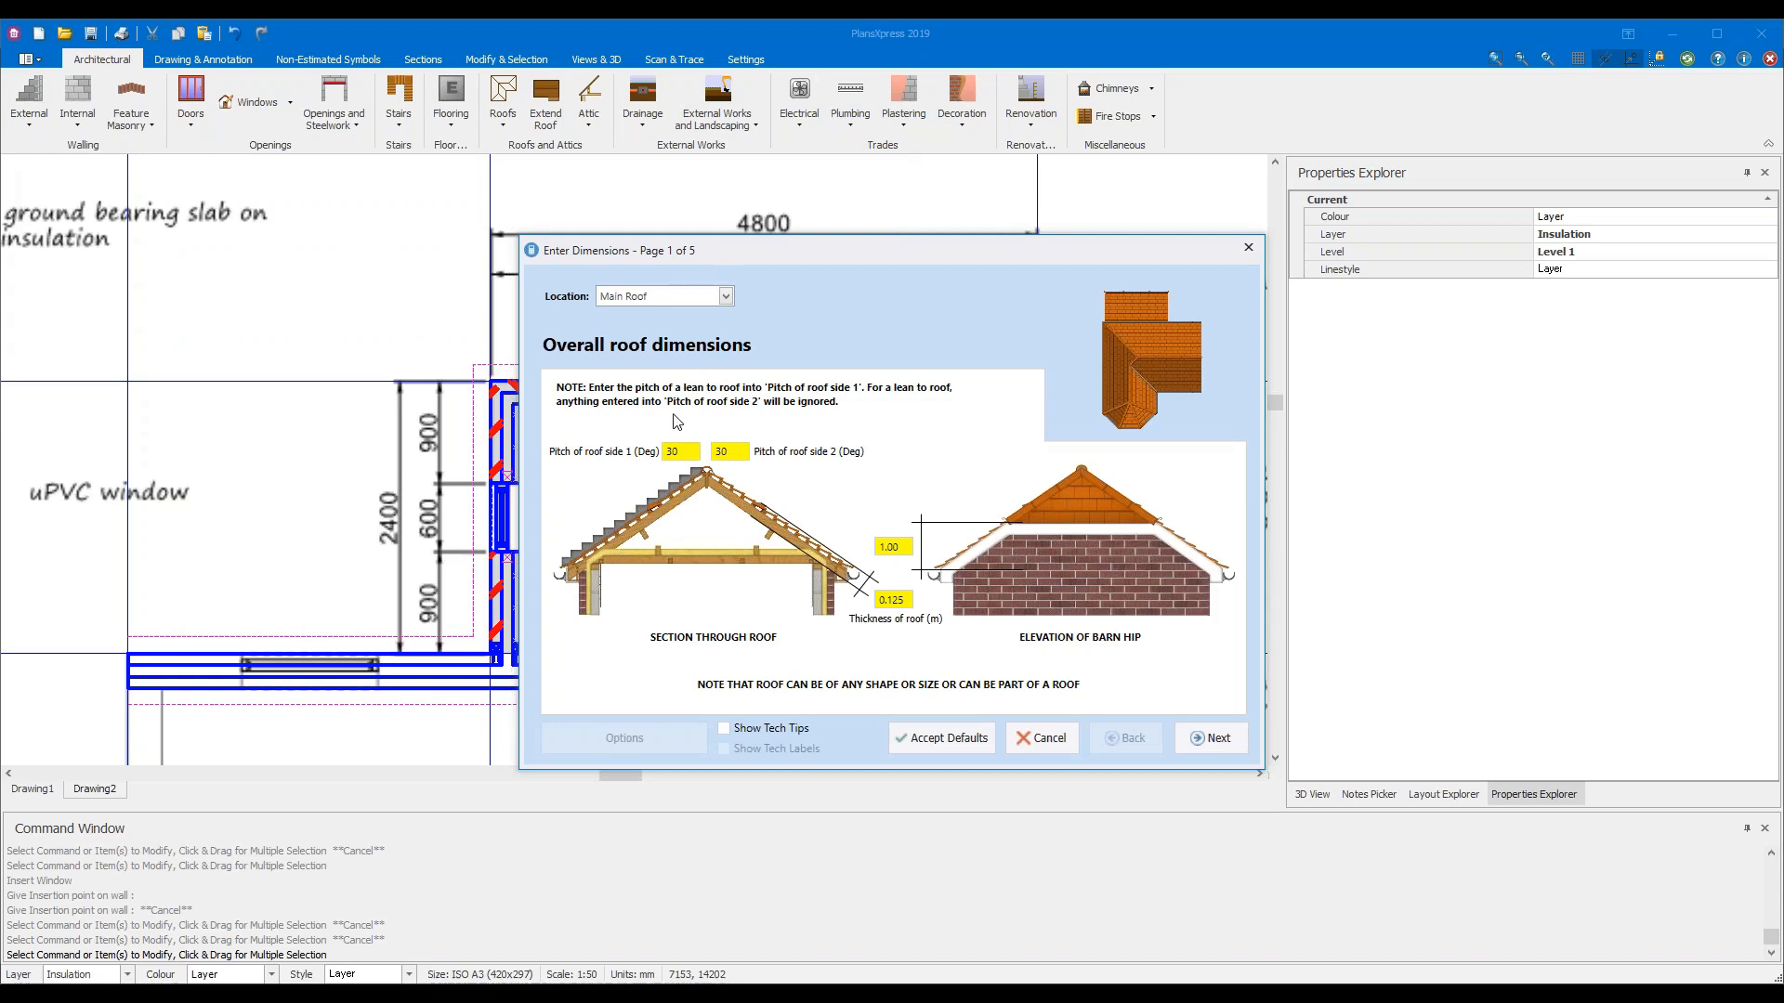
Set the side 1 roof pitch to 15°, clear the side 2 pitch, and continue
{"action": "left_click", "coordinate": [692, 452]}
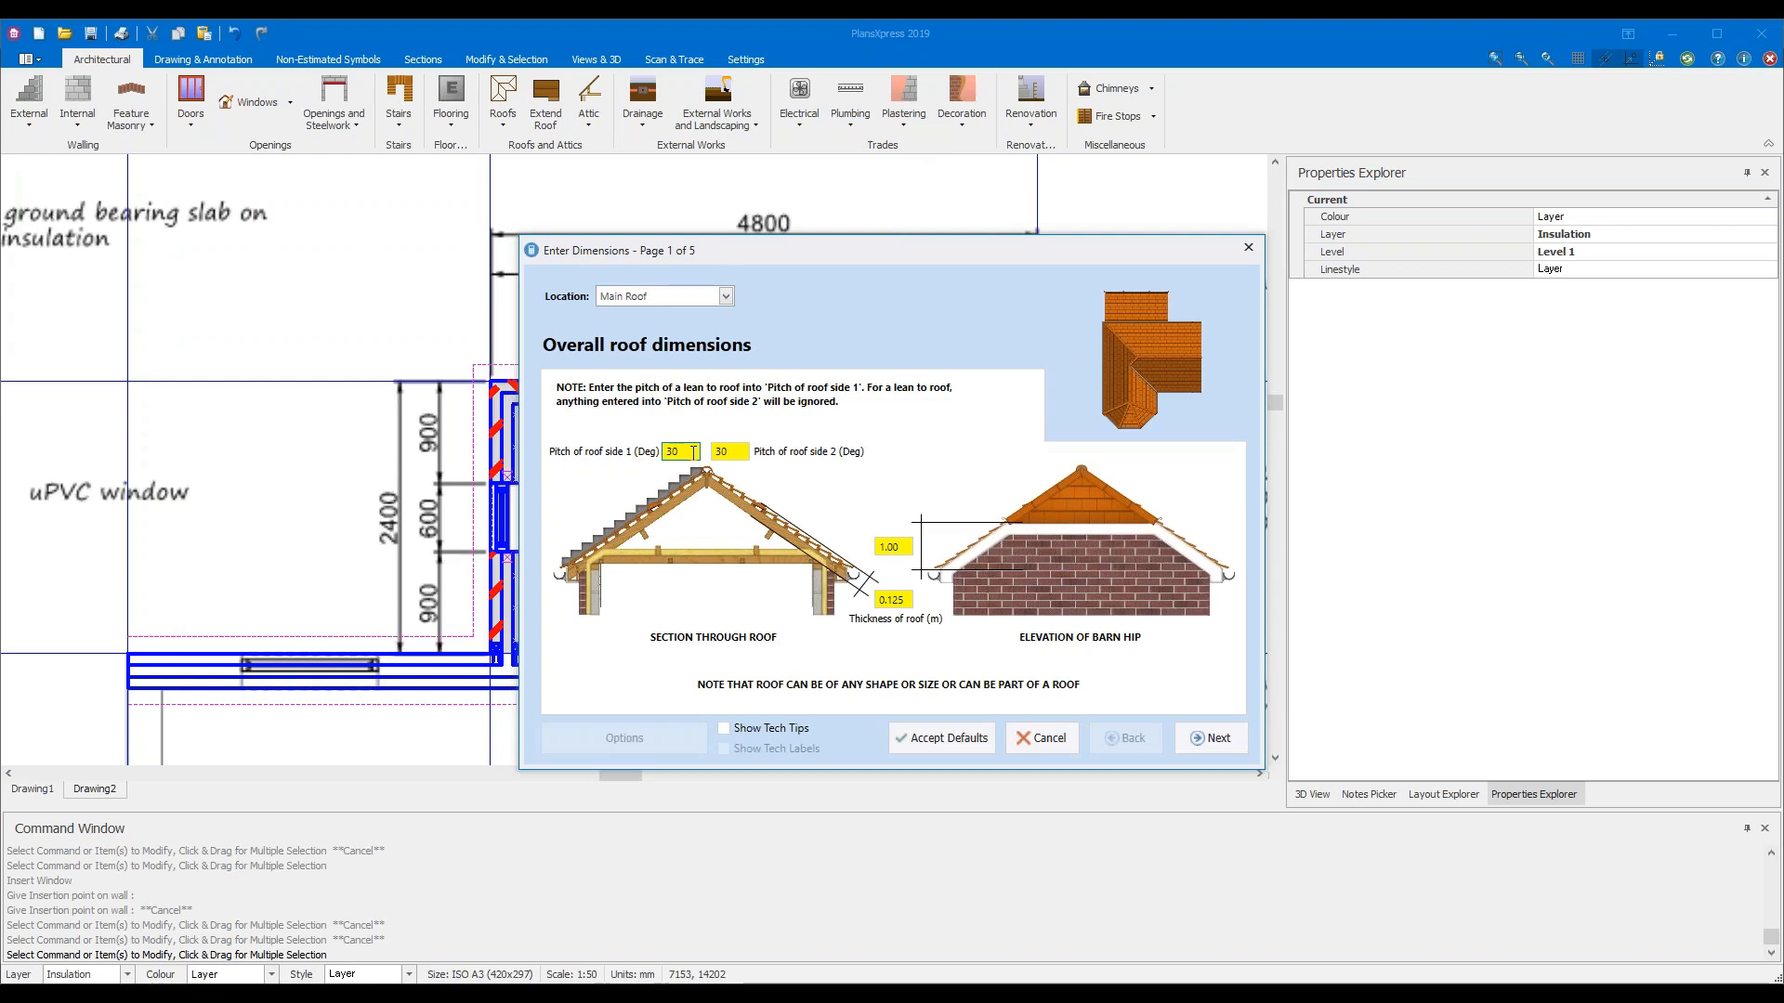
{"action": "key", "text": "BackSpace"}
{"action": "type", "text": "15"}
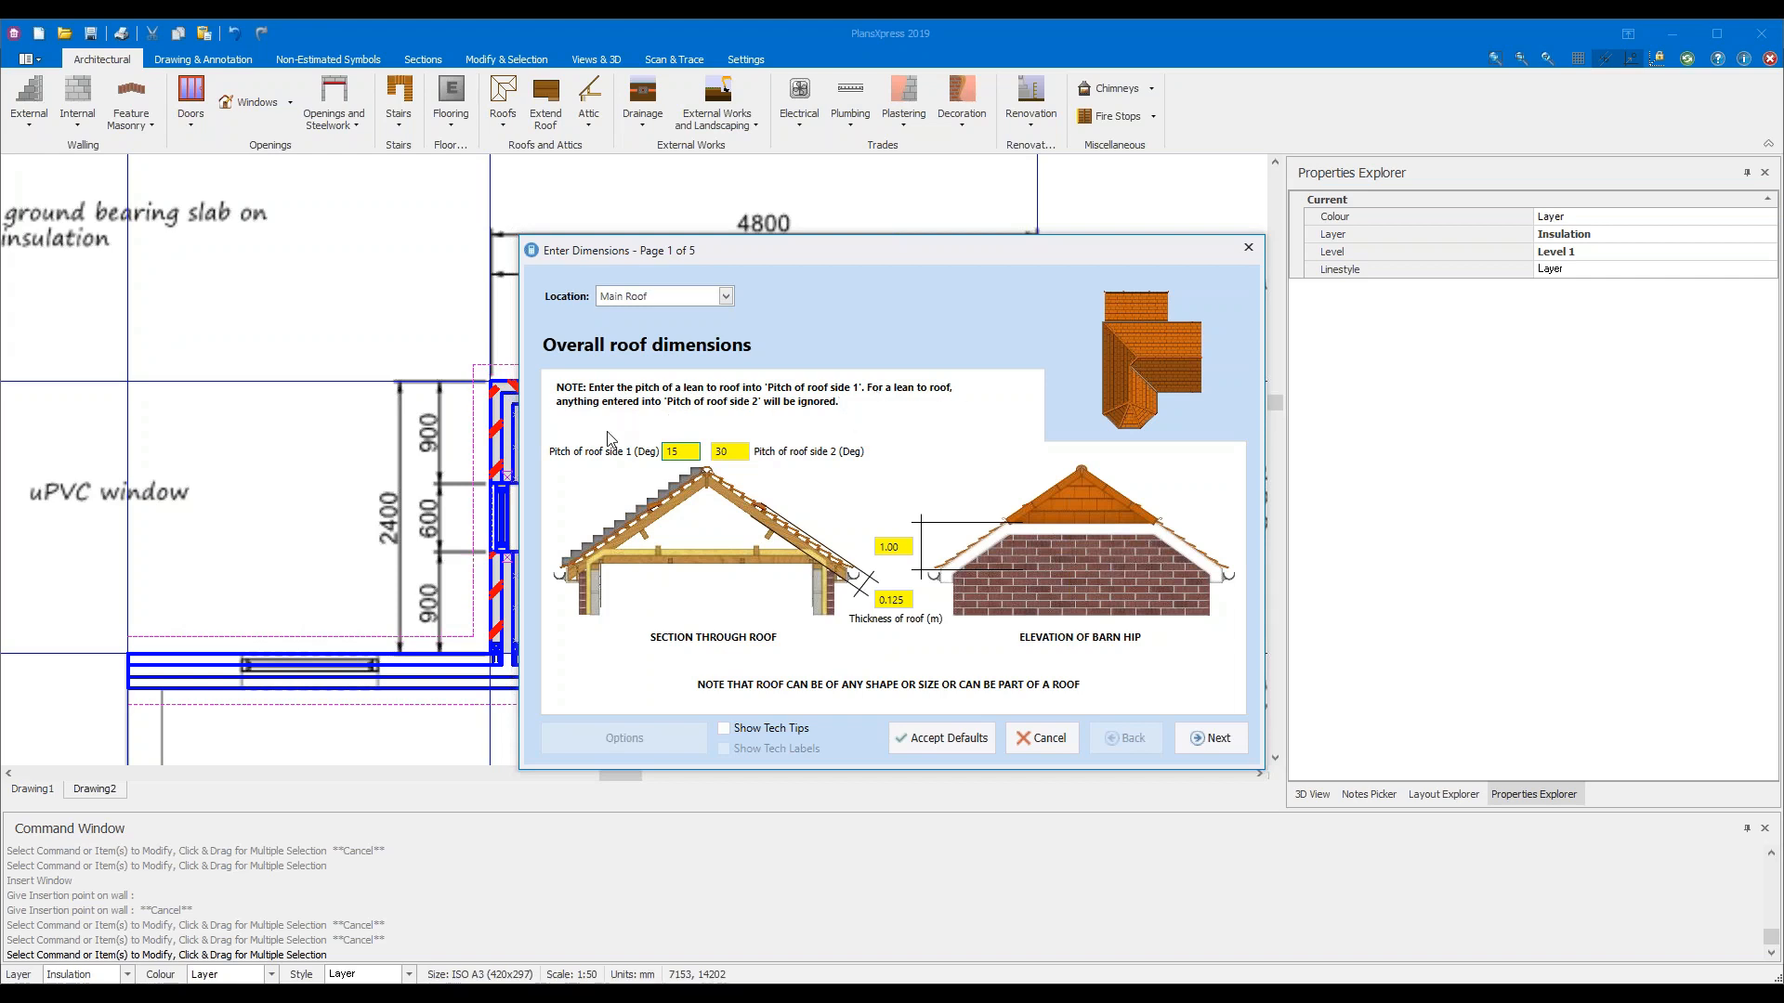
{"action": "left_click", "coordinate": [736, 453]}
{"action": "key", "text": "BackSpace"}
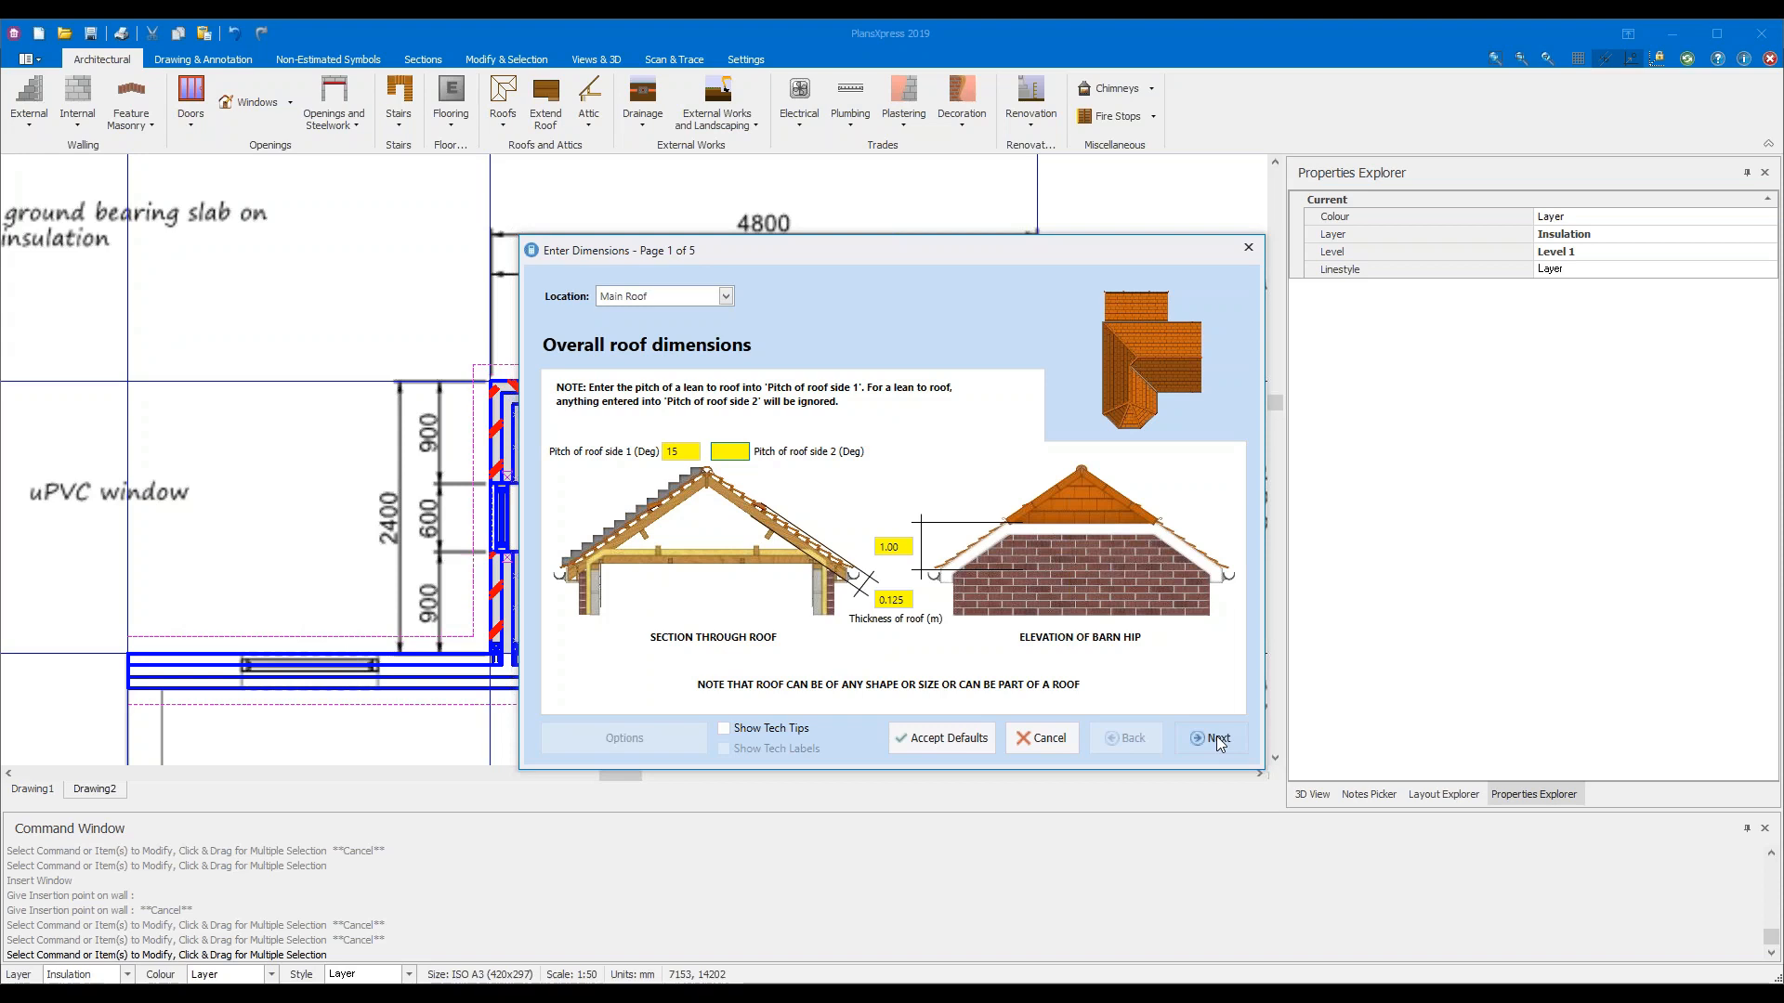
{"action": "left_click", "coordinate": [1217, 739]}
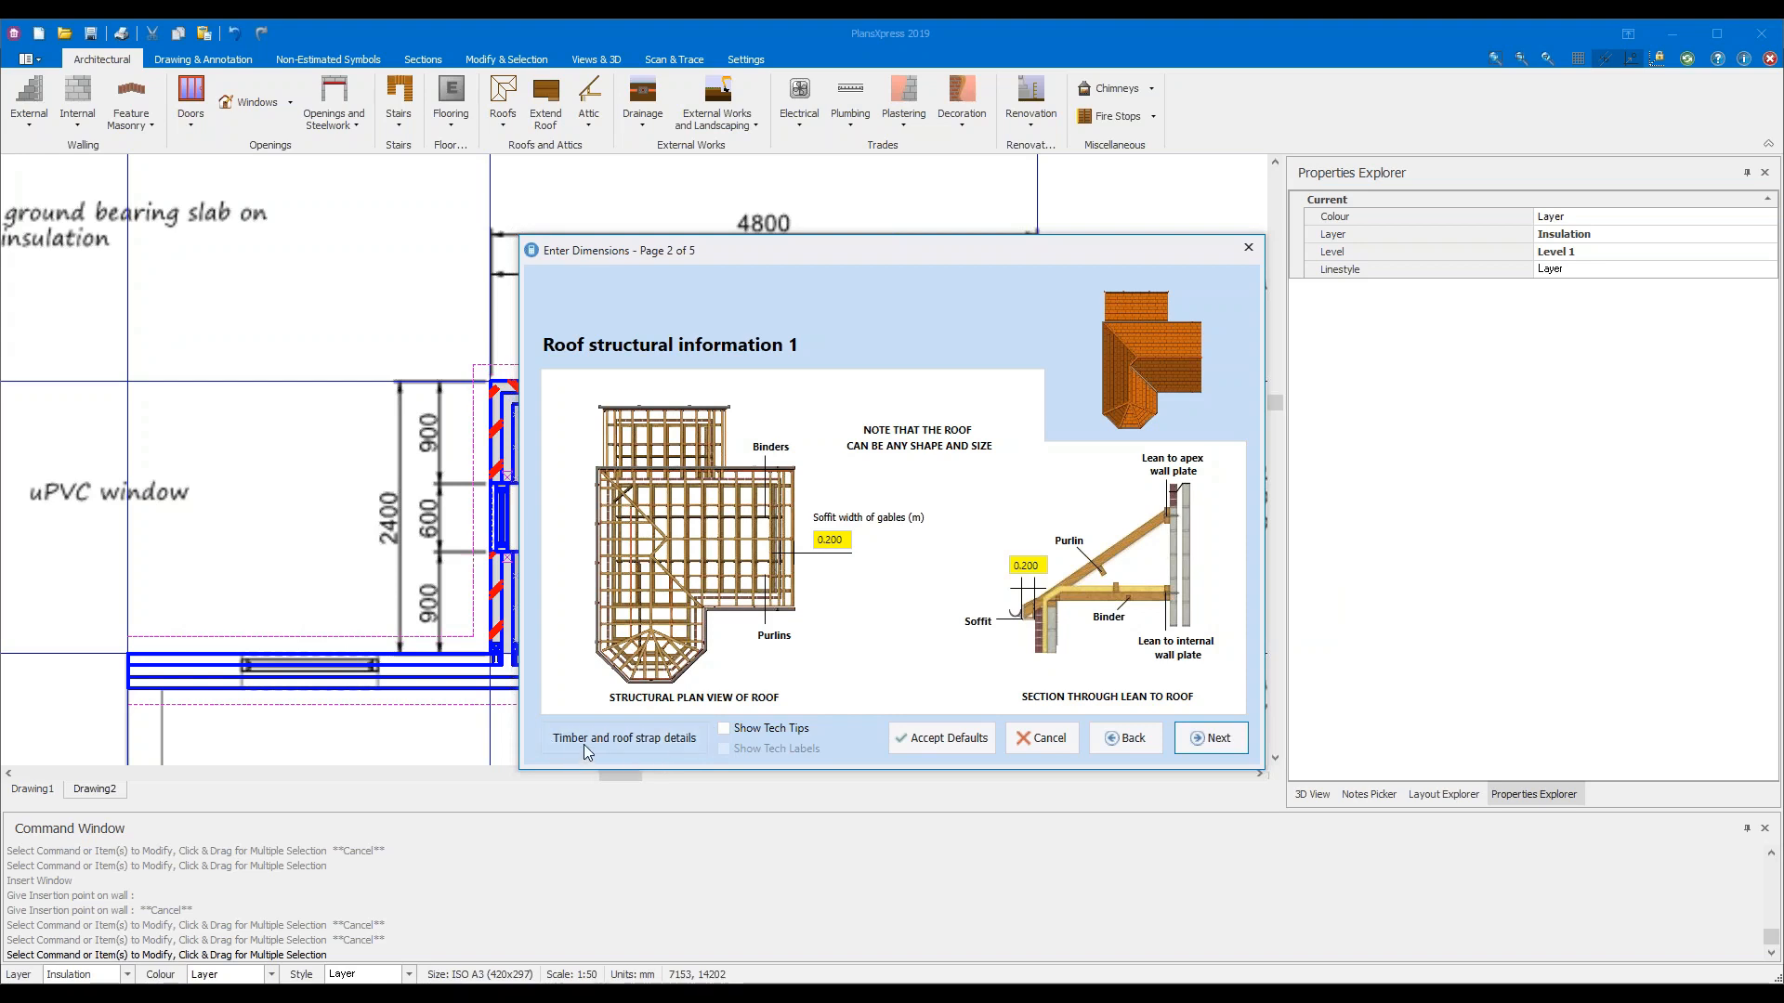
{"action": "left_click", "coordinate": [670, 746]}
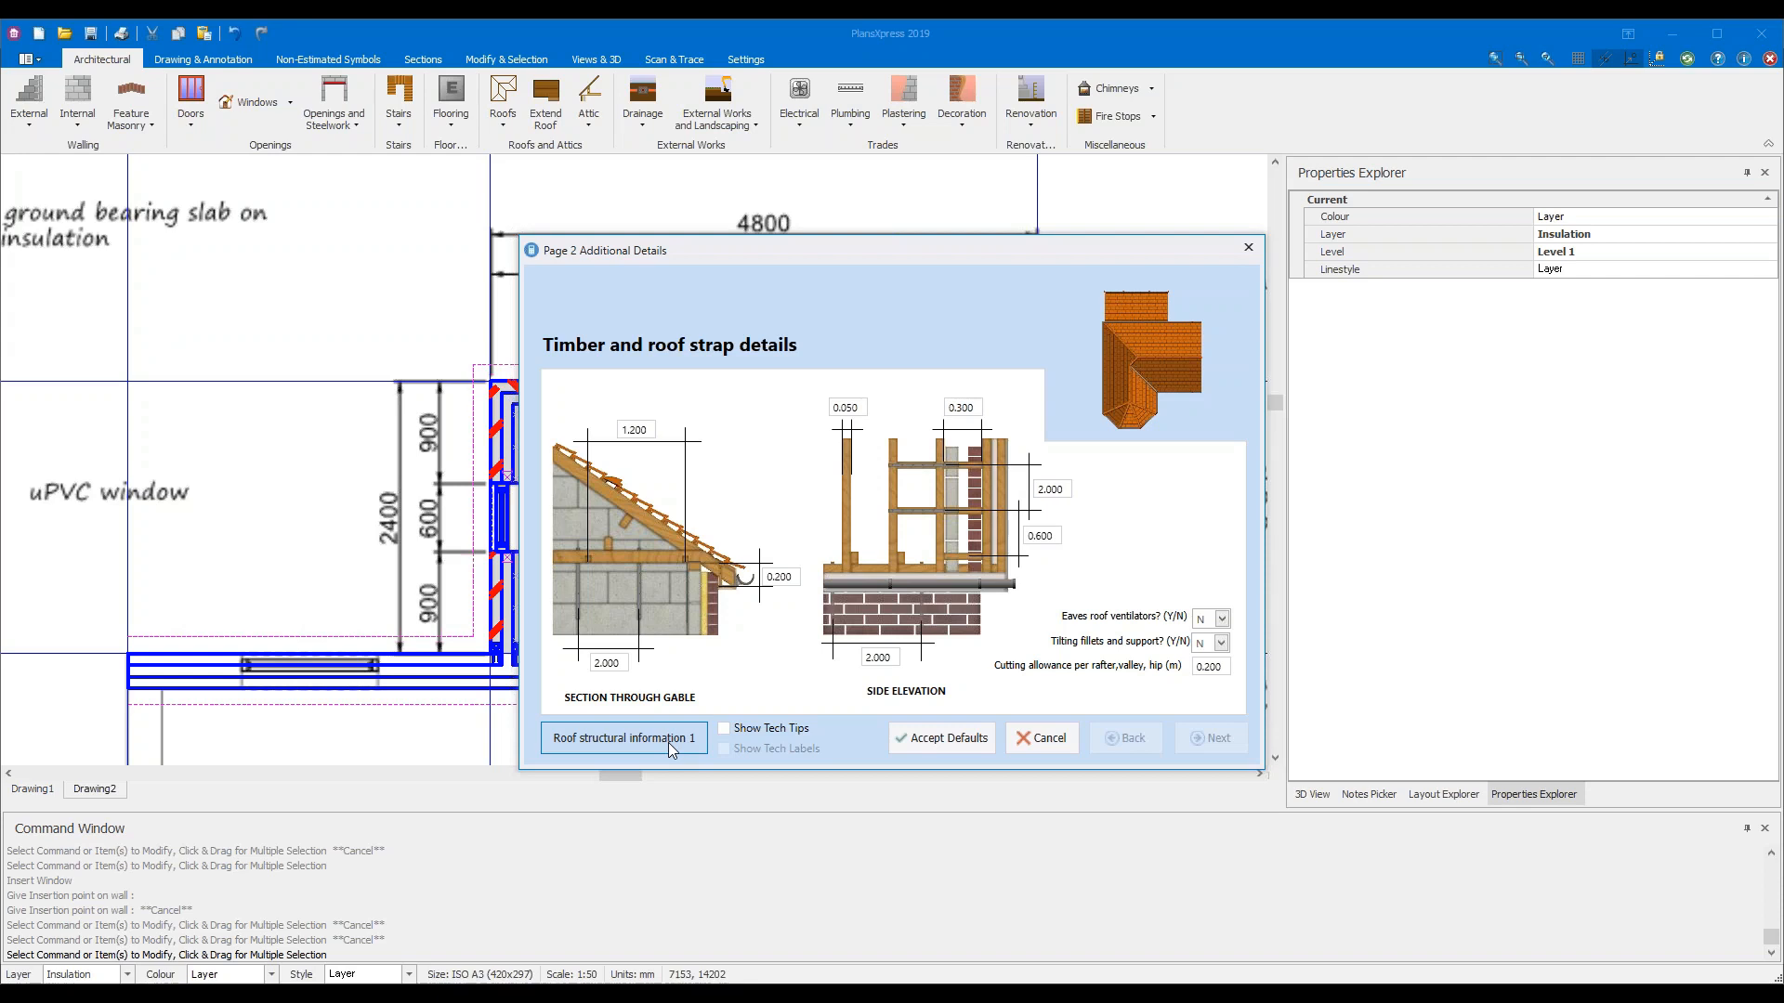
{"action": "left_click", "coordinate": [669, 743]}
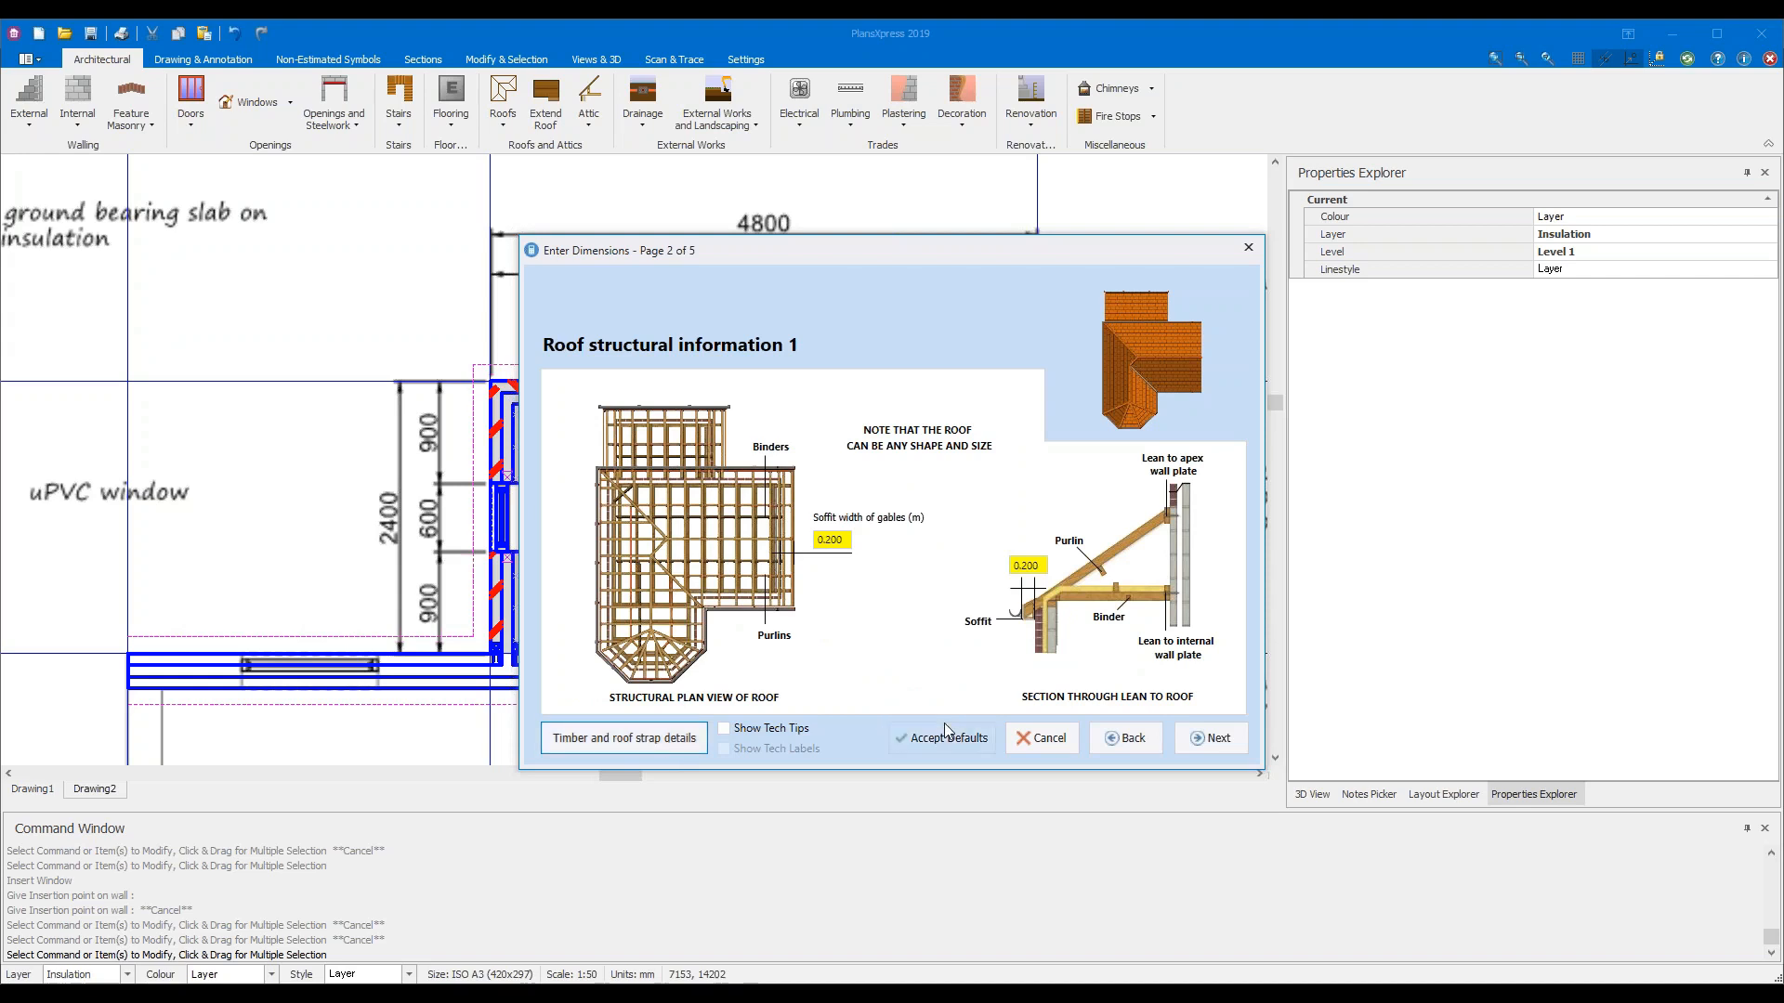
{"action": "left_click", "coordinate": [663, 747]}
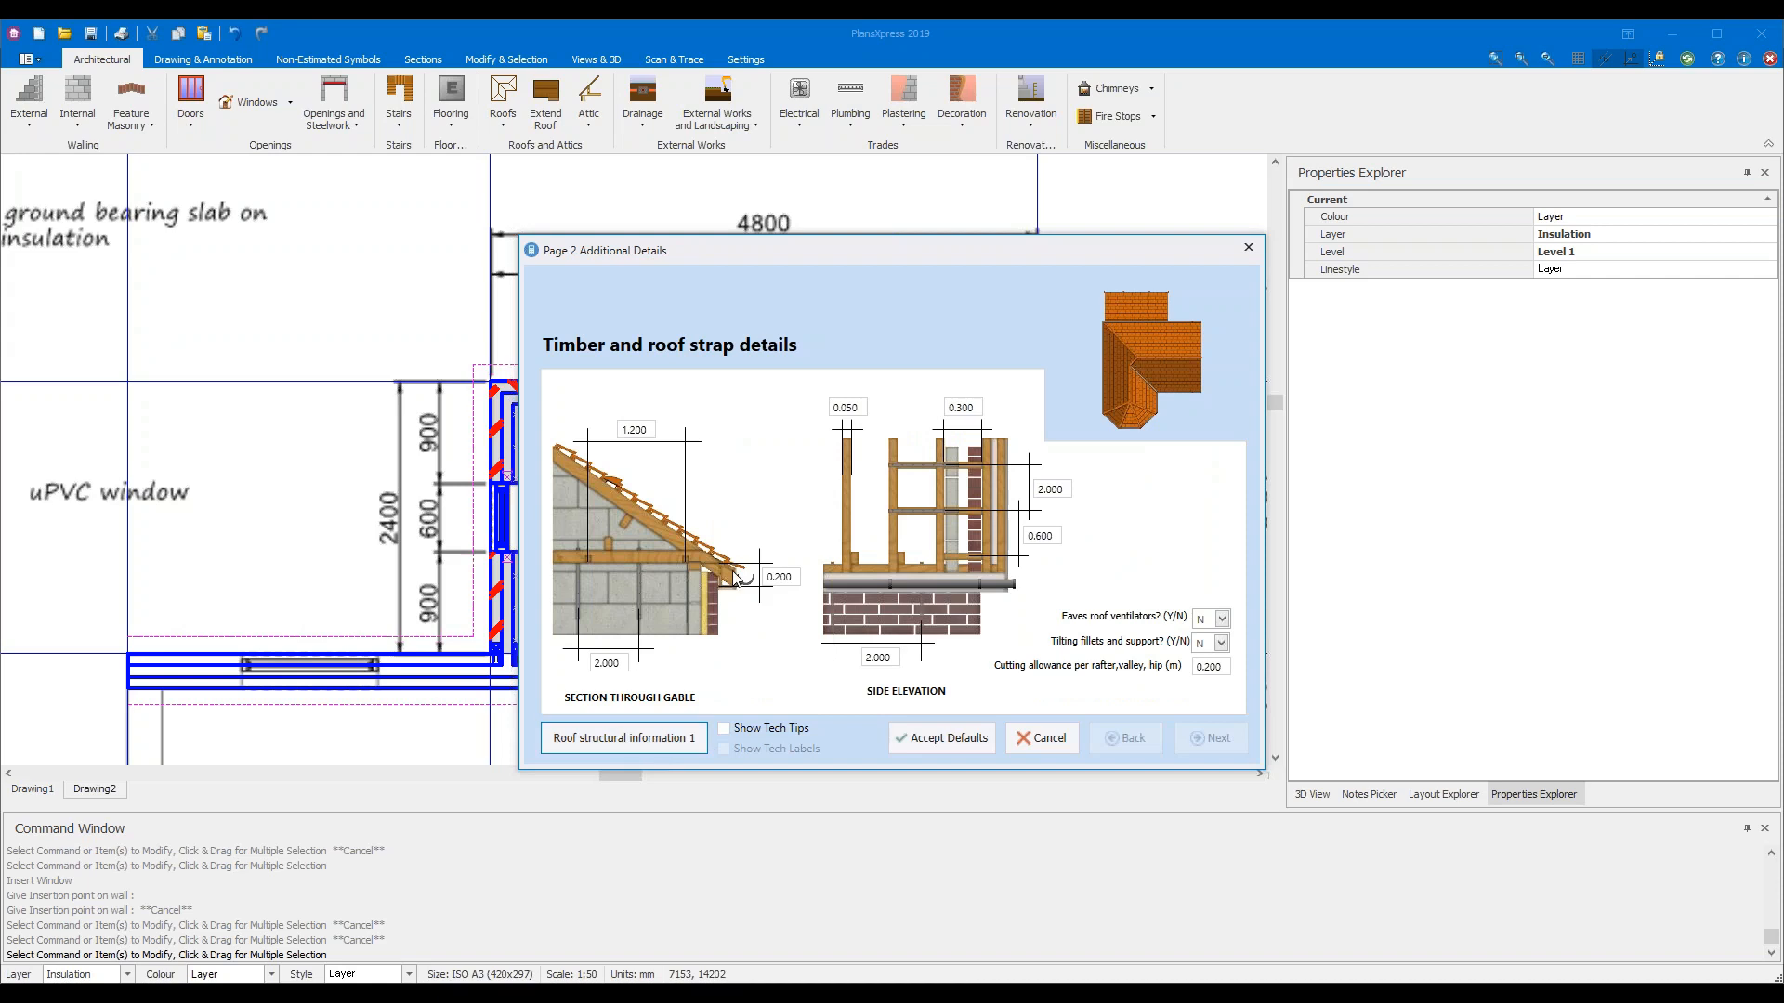
{"action": "left_click", "coordinate": [663, 747]}
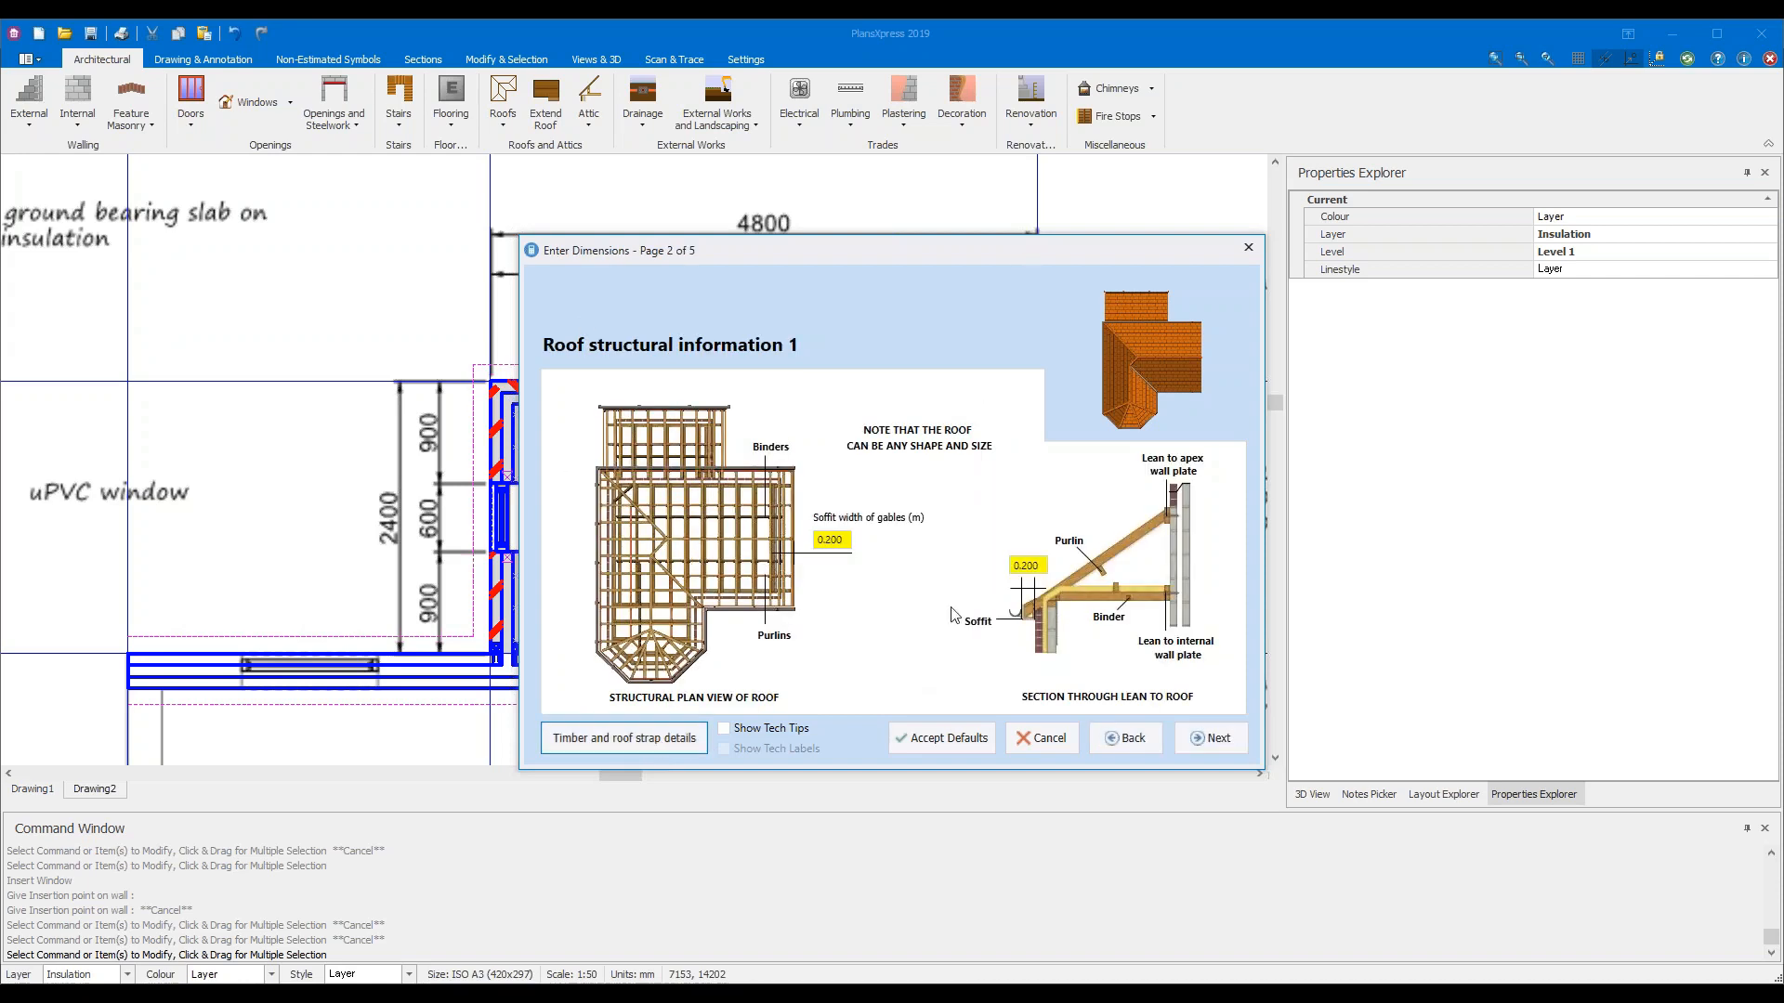
Keep the structural information 2 and gutter detail defaults and go to page 4
{"action": "left_click", "coordinate": [1215, 745]}
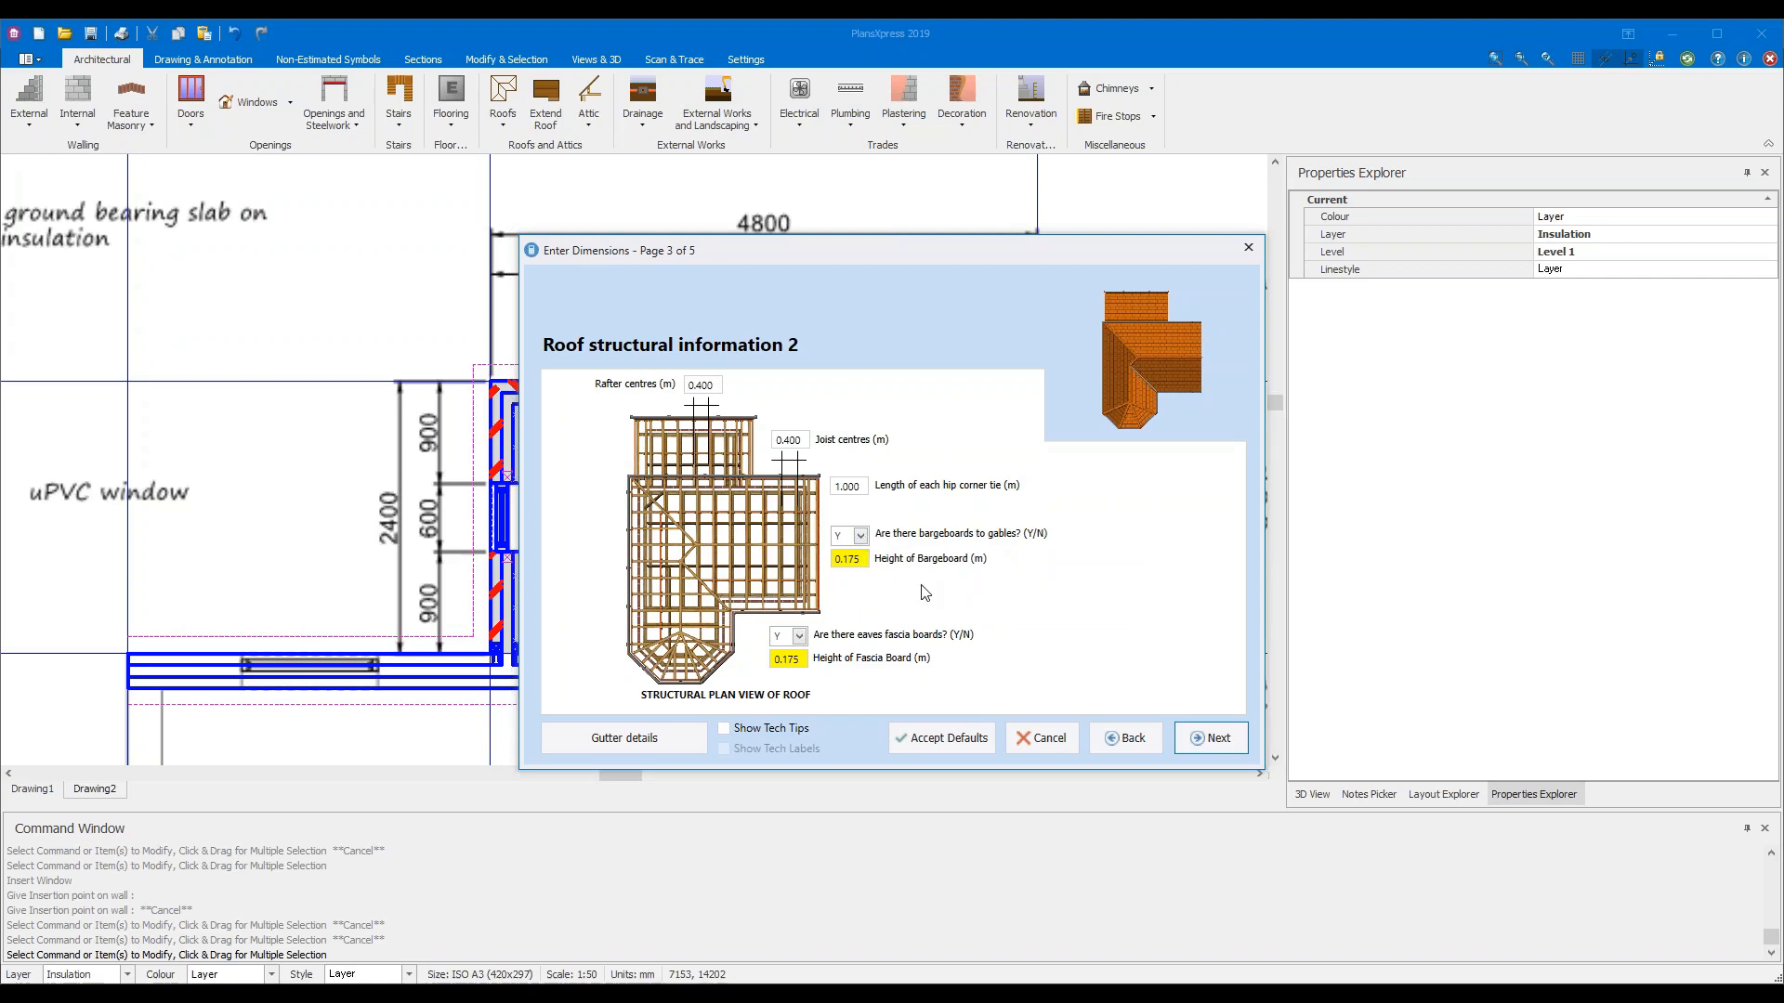
{"action": "left_click", "coordinate": [662, 748]}
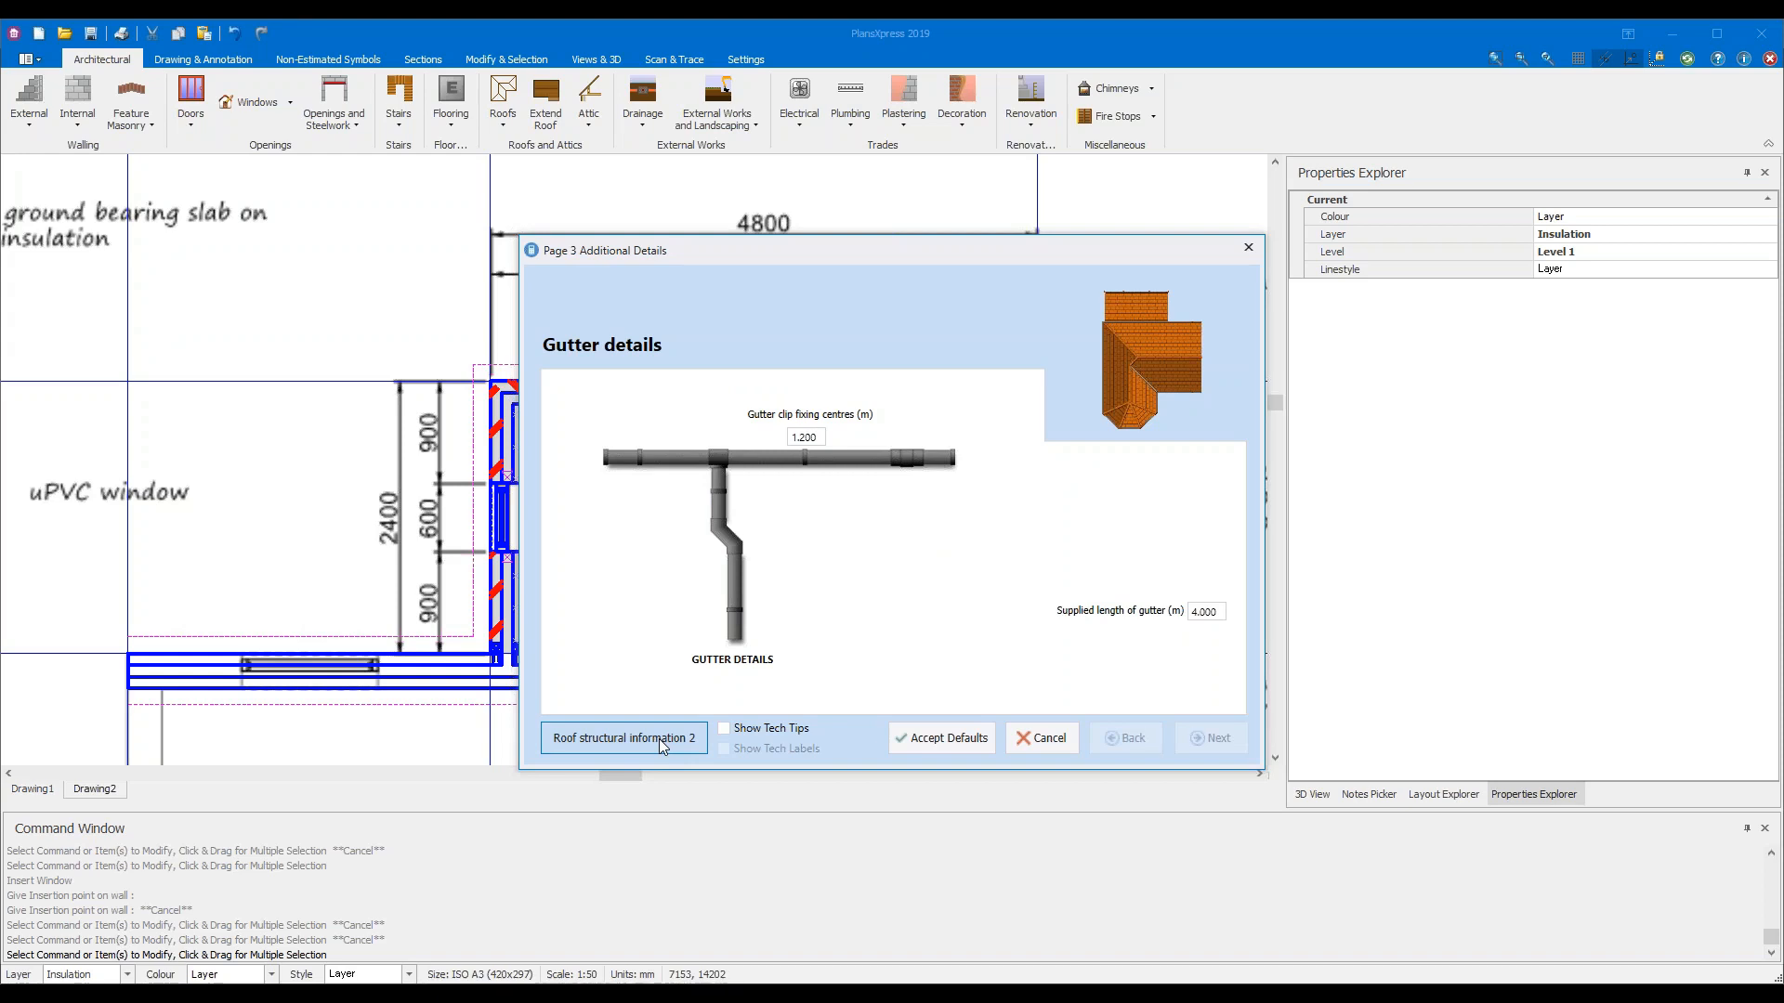
{"action": "left_click", "coordinate": [660, 739]}
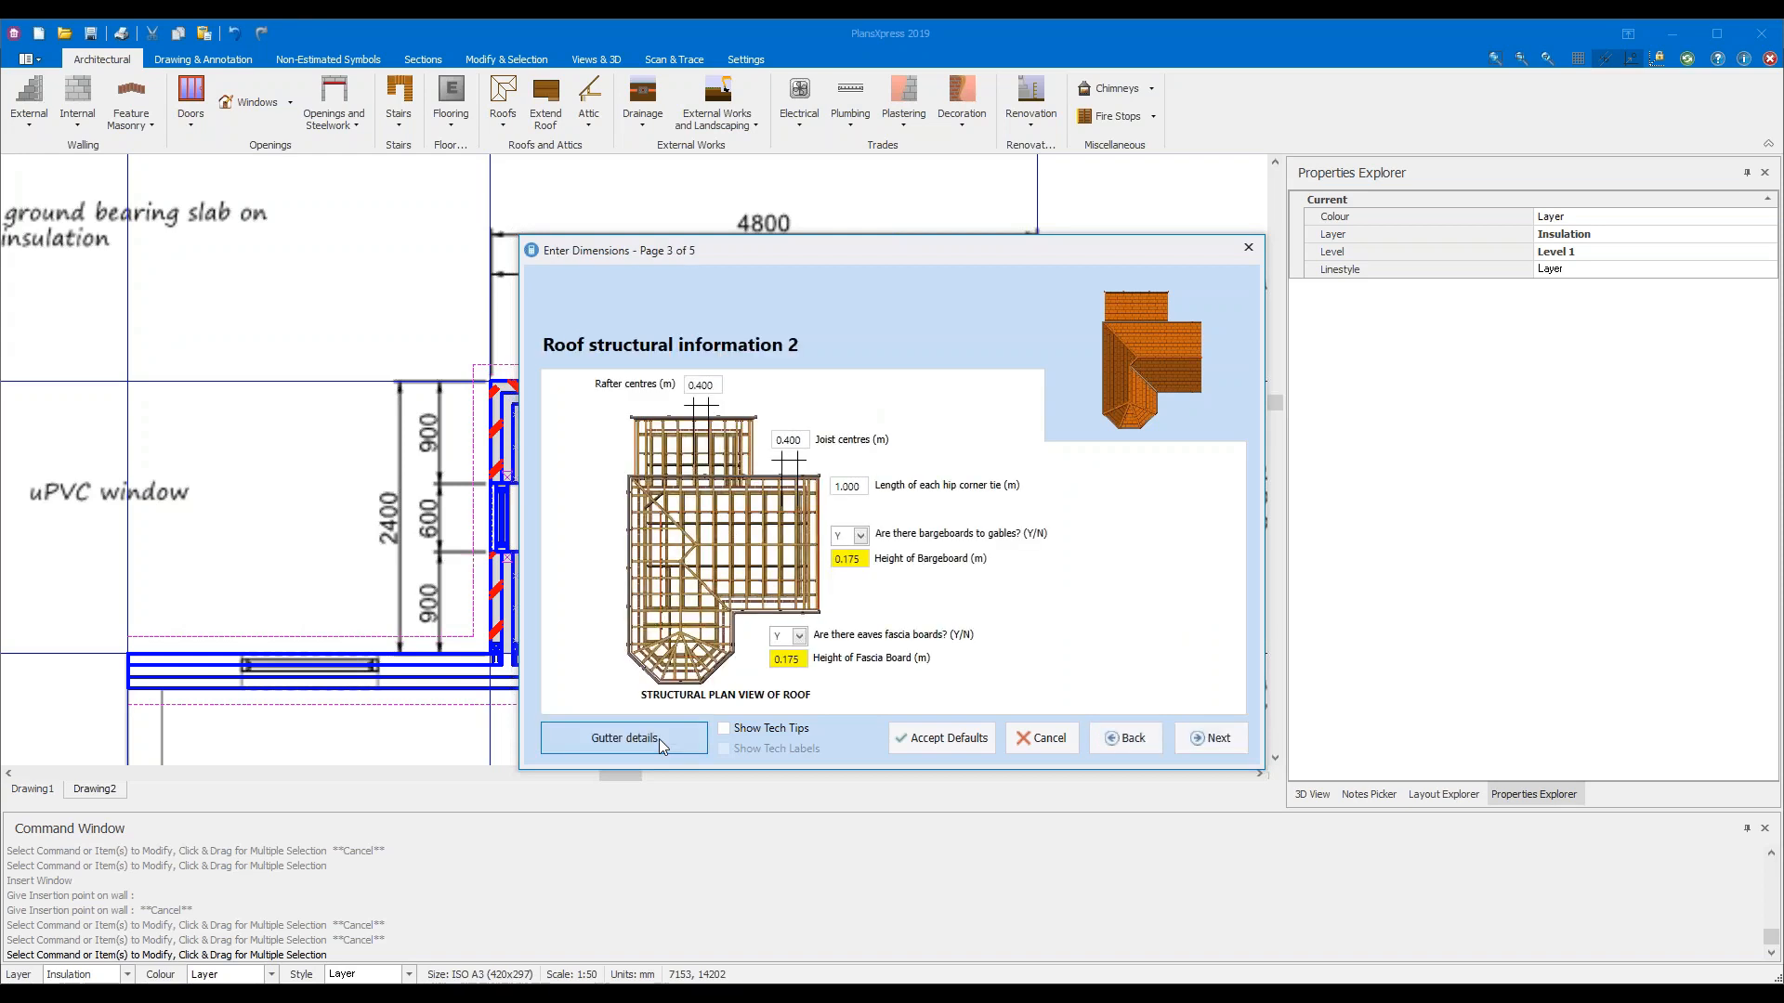
{"action": "left_click", "coordinate": [1245, 754]}
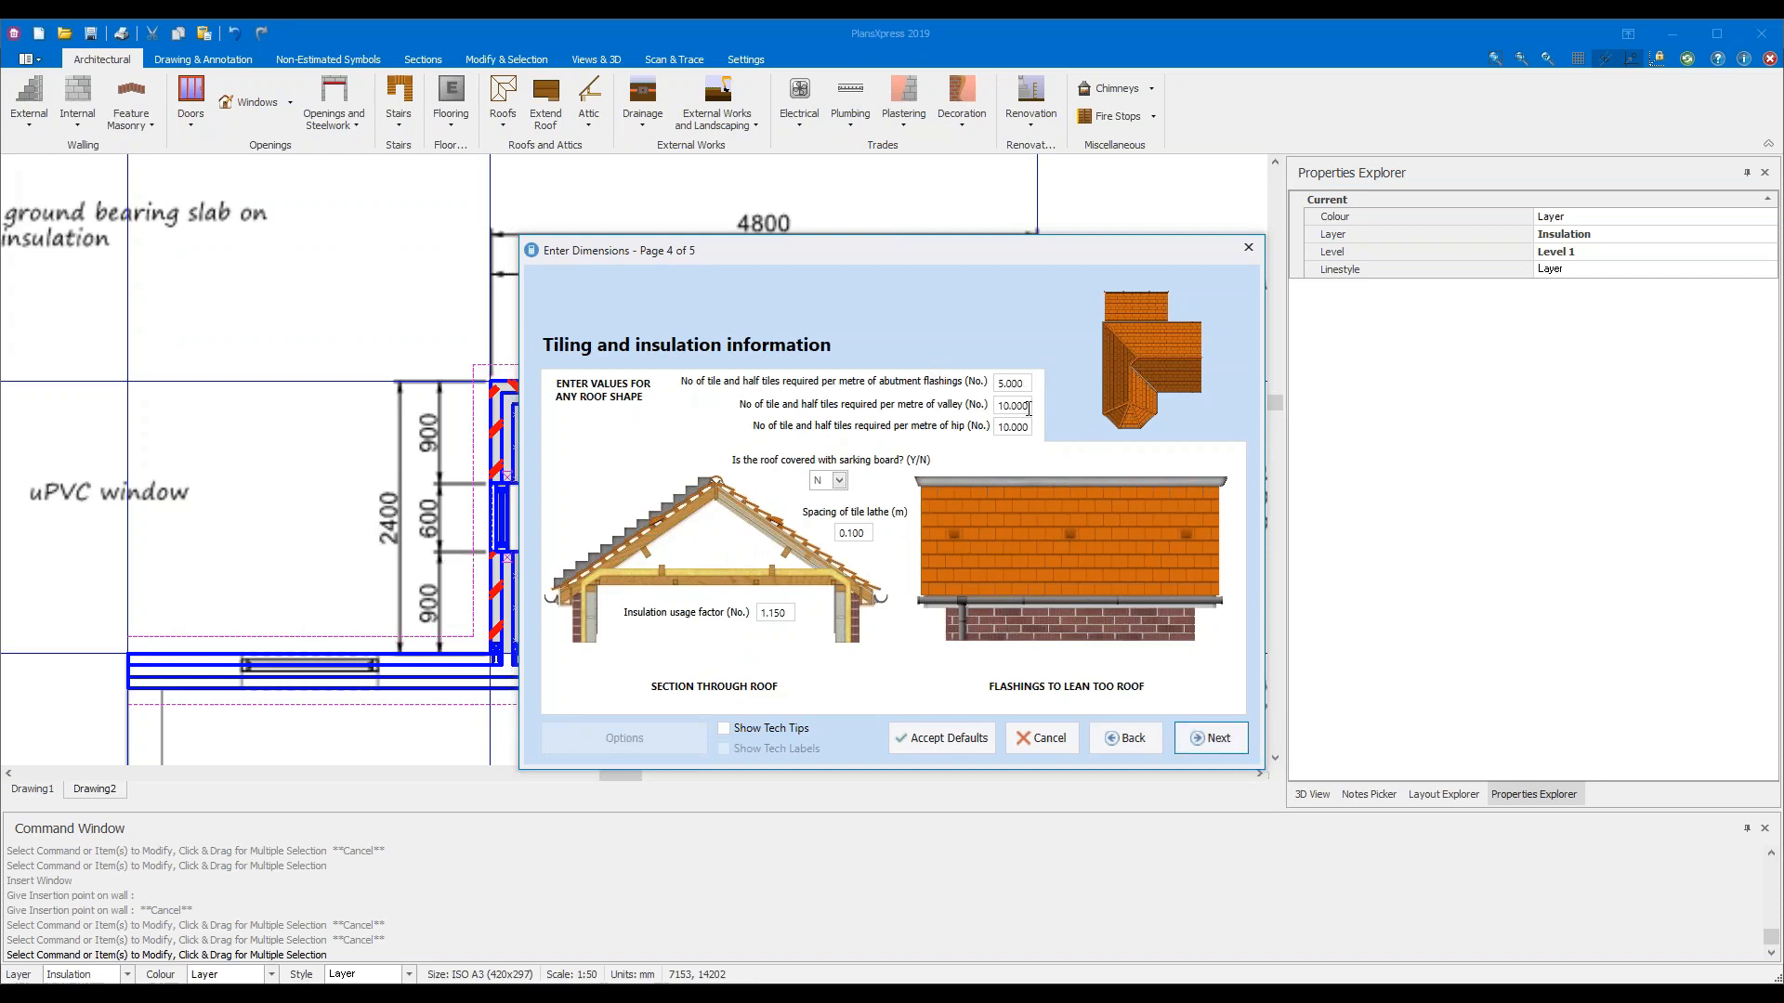
Leave sarking board at N, change tile lathe spacing to 0.3, and continue
{"action": "mouse_move", "coordinate": [1029, 425]}
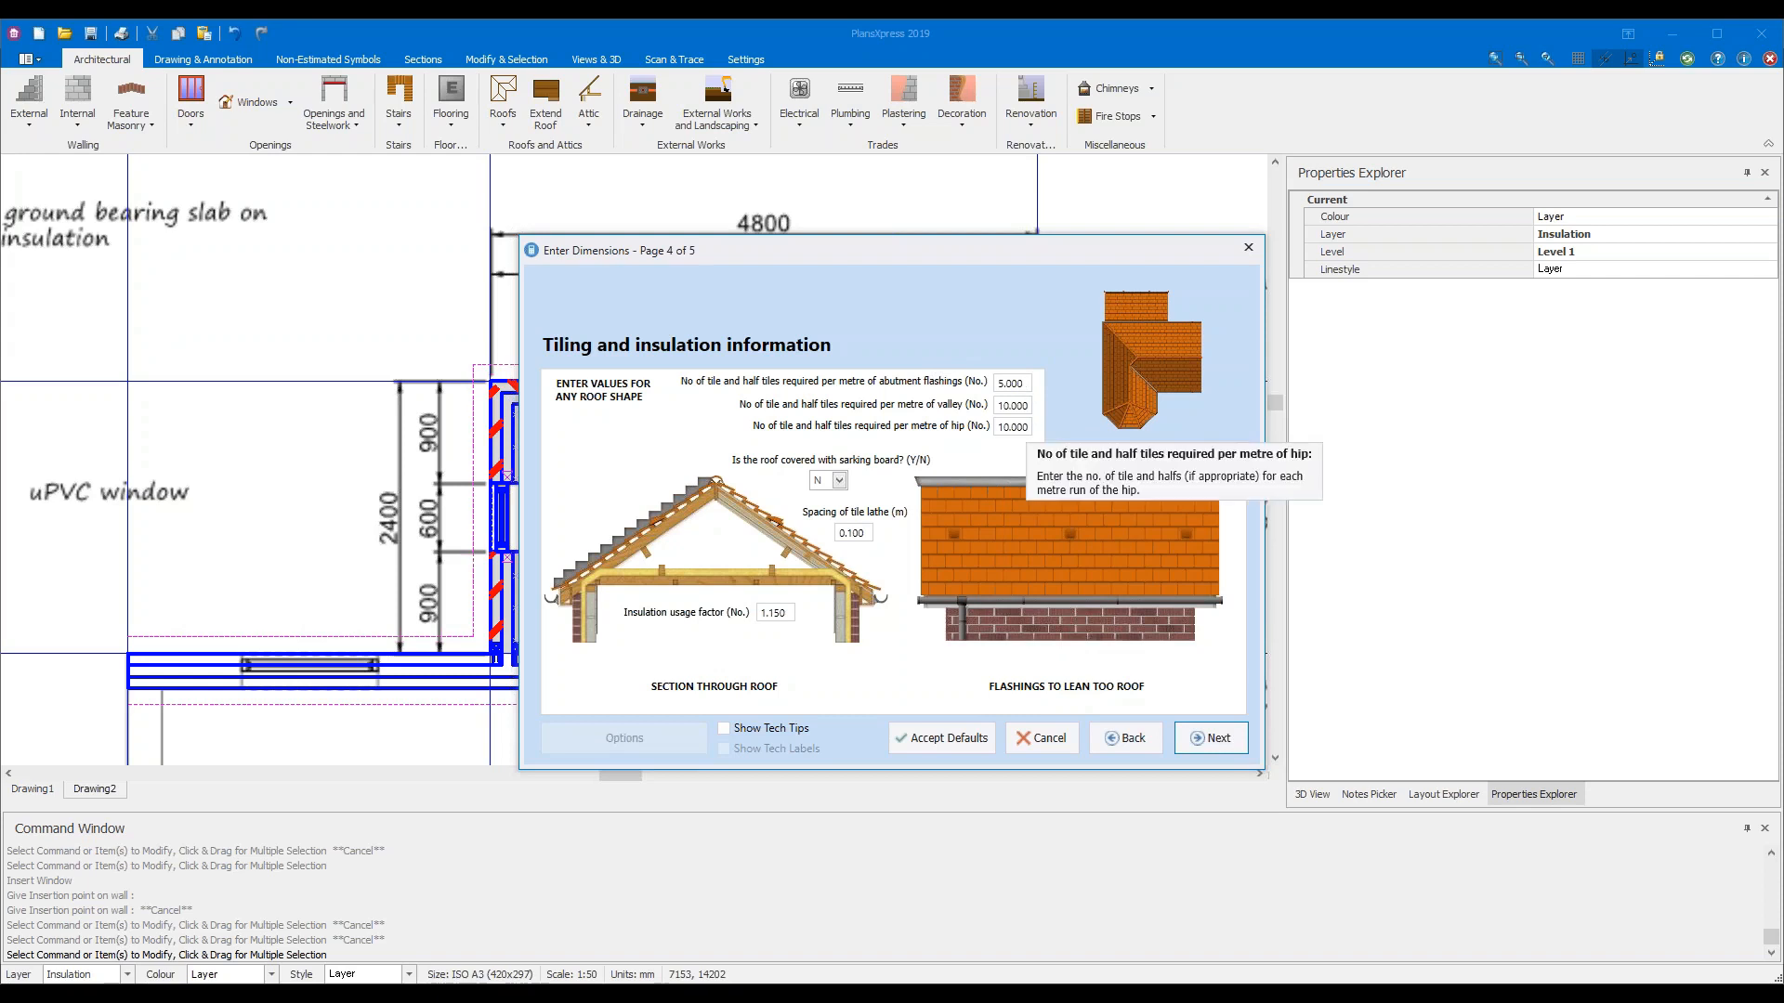
{"action": "left_click", "coordinate": [842, 481]}
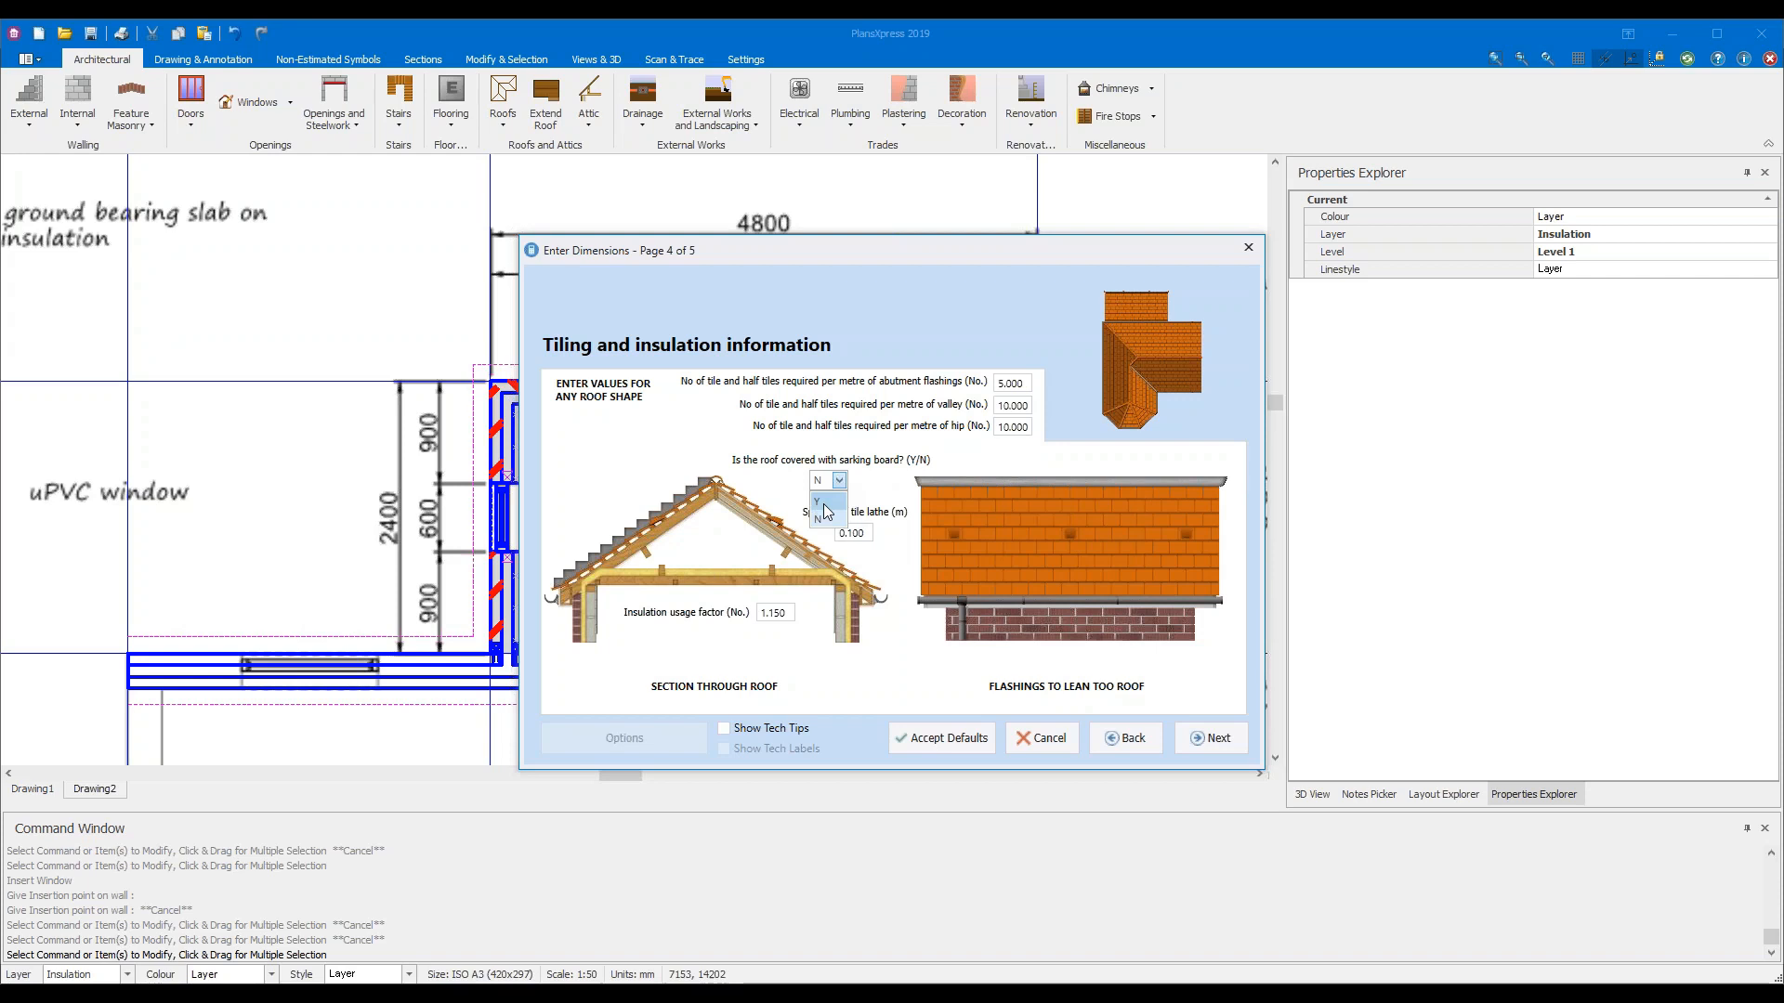
{"action": "left_click", "coordinate": [828, 520]}
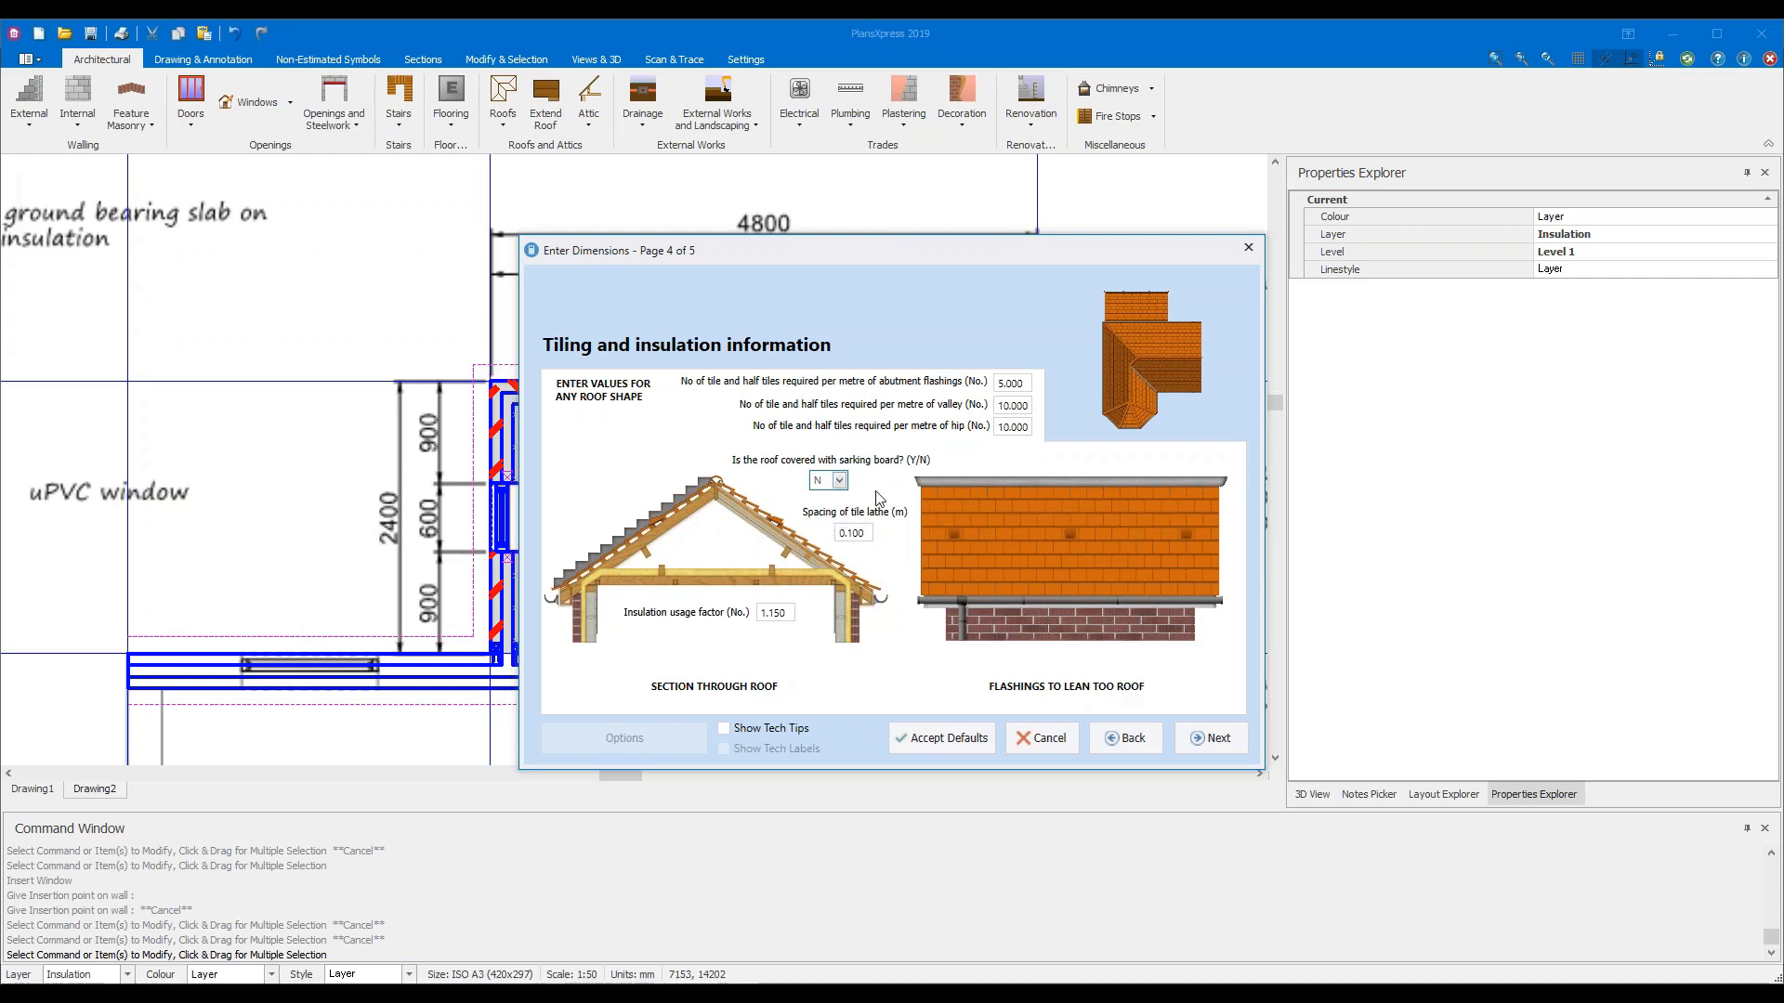
{"action": "left_click", "coordinate": [868, 532]}
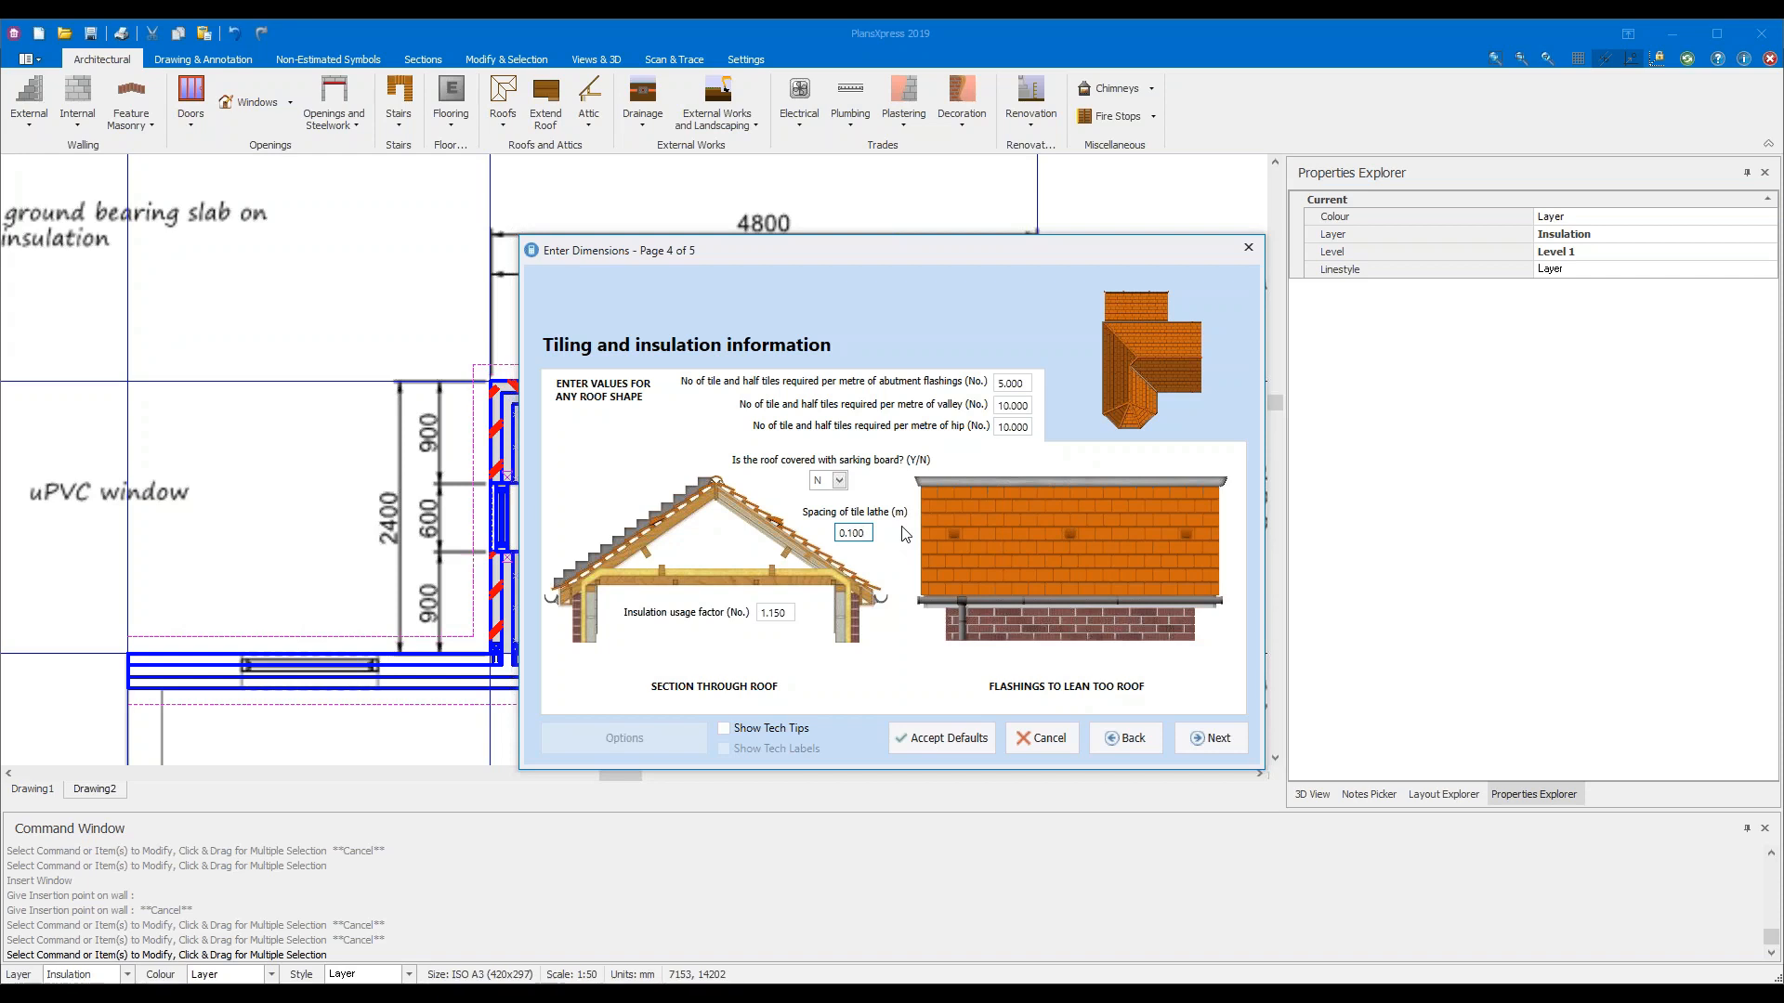
{"action": "key", "text": "BackSpace"}
{"action": "key", "text": "BackSpace"}
{"action": "type", "text": "3"}
{"action": "mouse_move", "coordinate": [786, 613]}
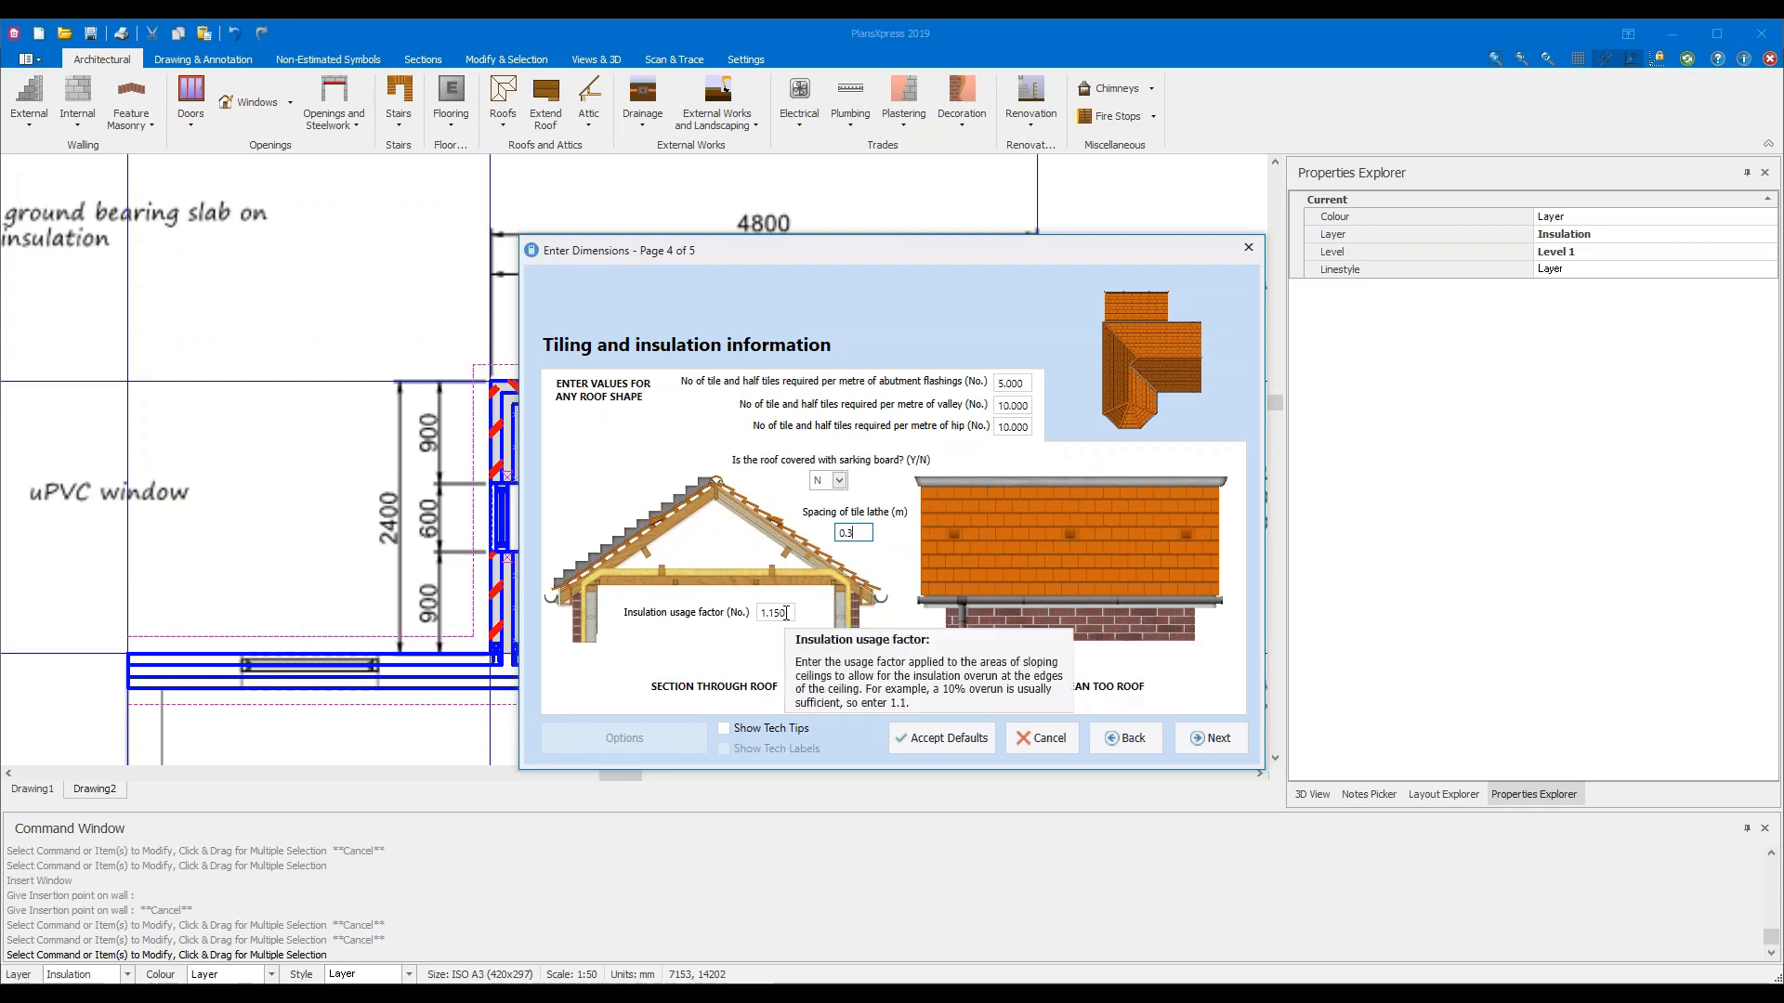
{"action": "left_click", "coordinate": [1200, 741]}
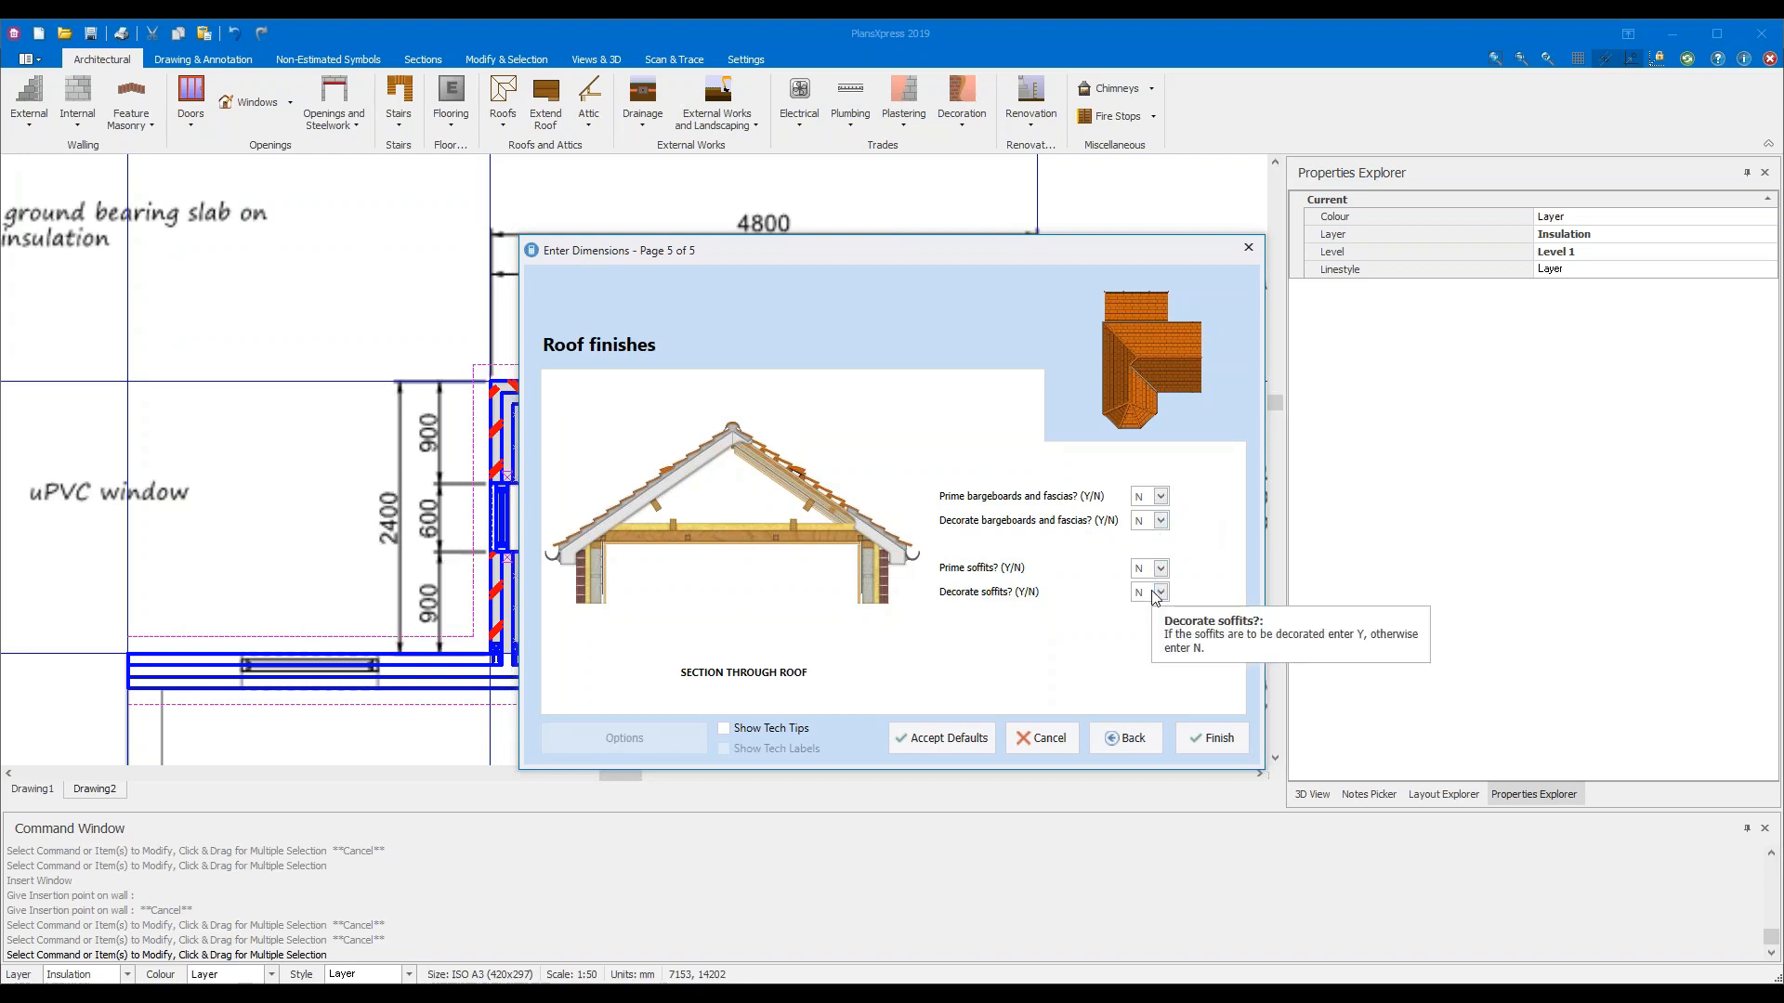
Accept N for all bargeboard, fascia and soffit finishes and finish the cut roof settings
{"action": "left_click", "coordinate": [1213, 739]}
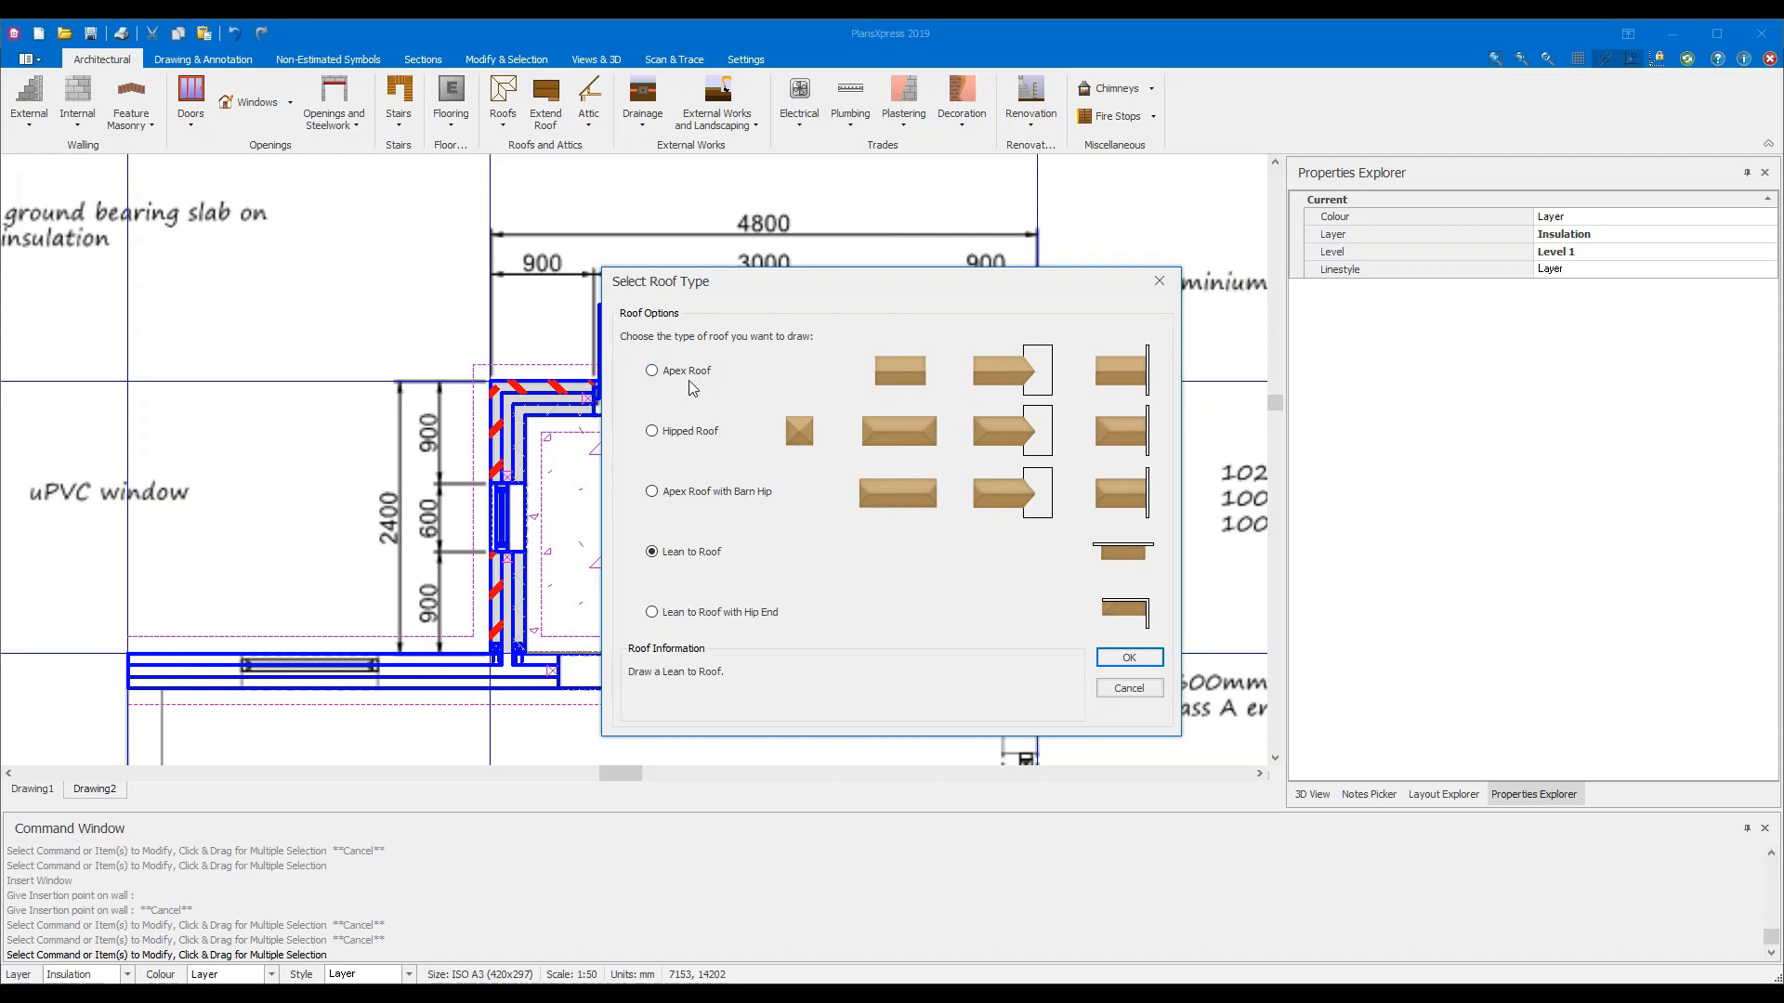
Compare the Apex and Hipped roof types, then select Lean to Roof and confirm
{"action": "mouse_move", "coordinate": [888, 381]}
{"action": "mouse_move", "coordinate": [1003, 377]}
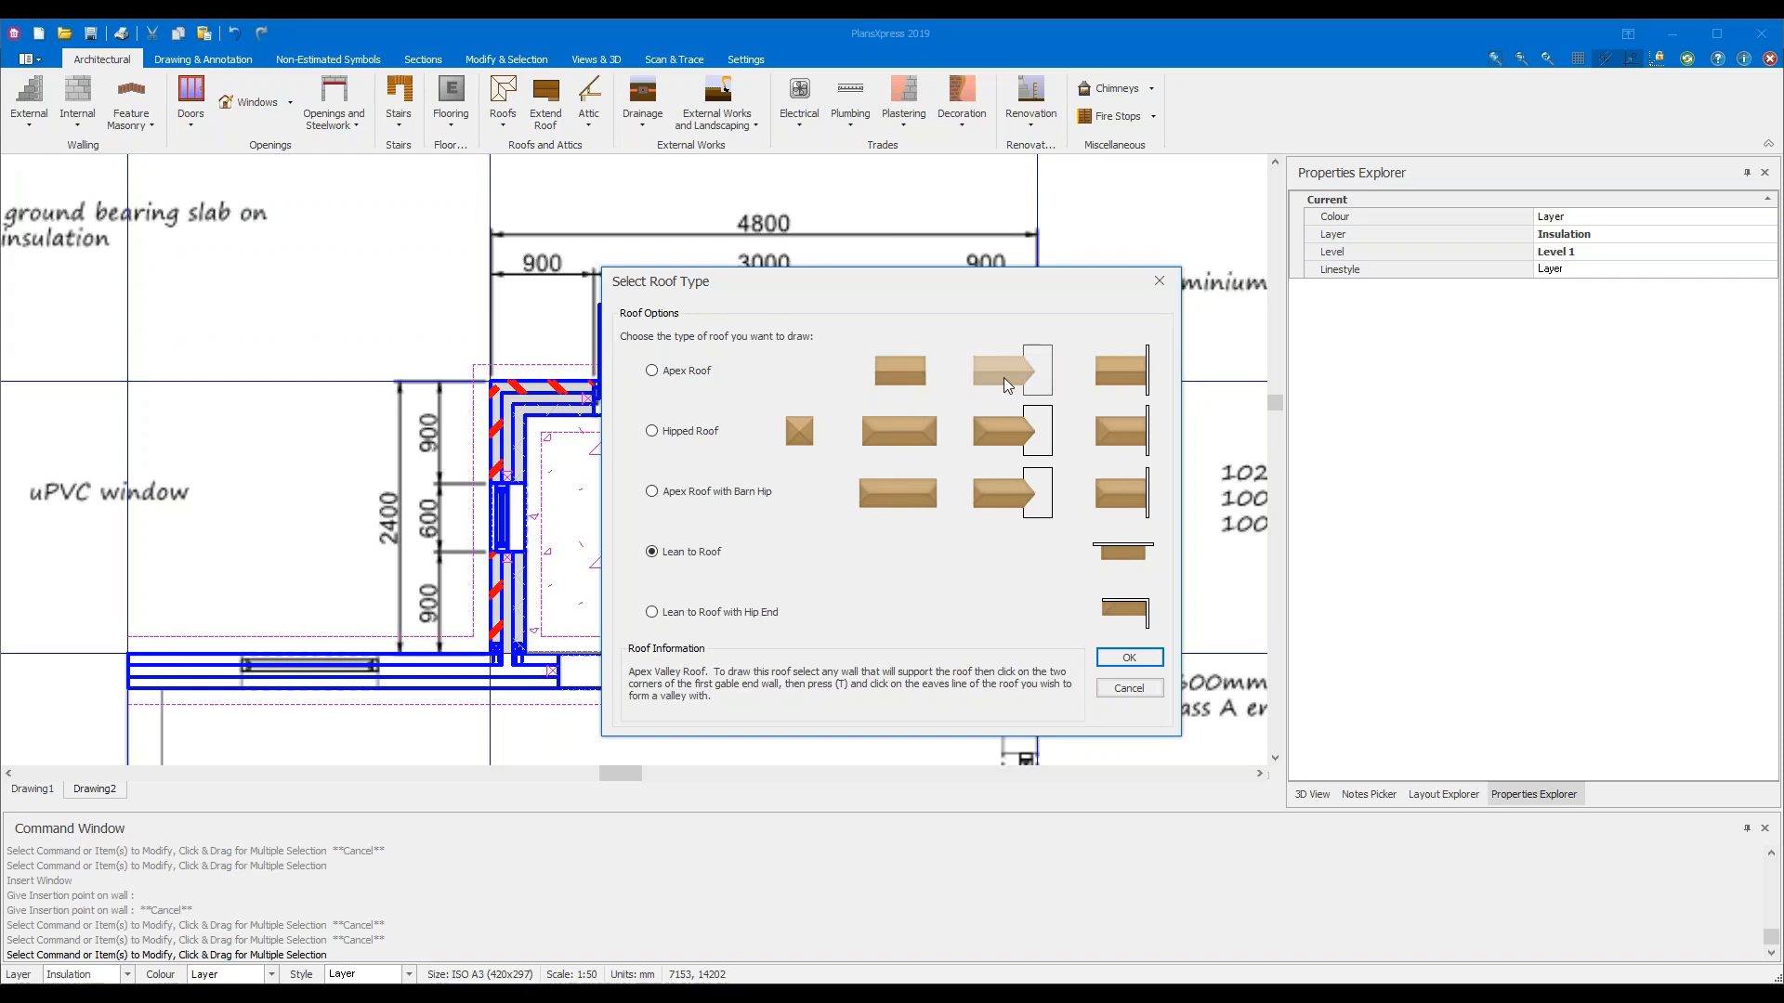
{"action": "mouse_move", "coordinate": [1150, 346]}
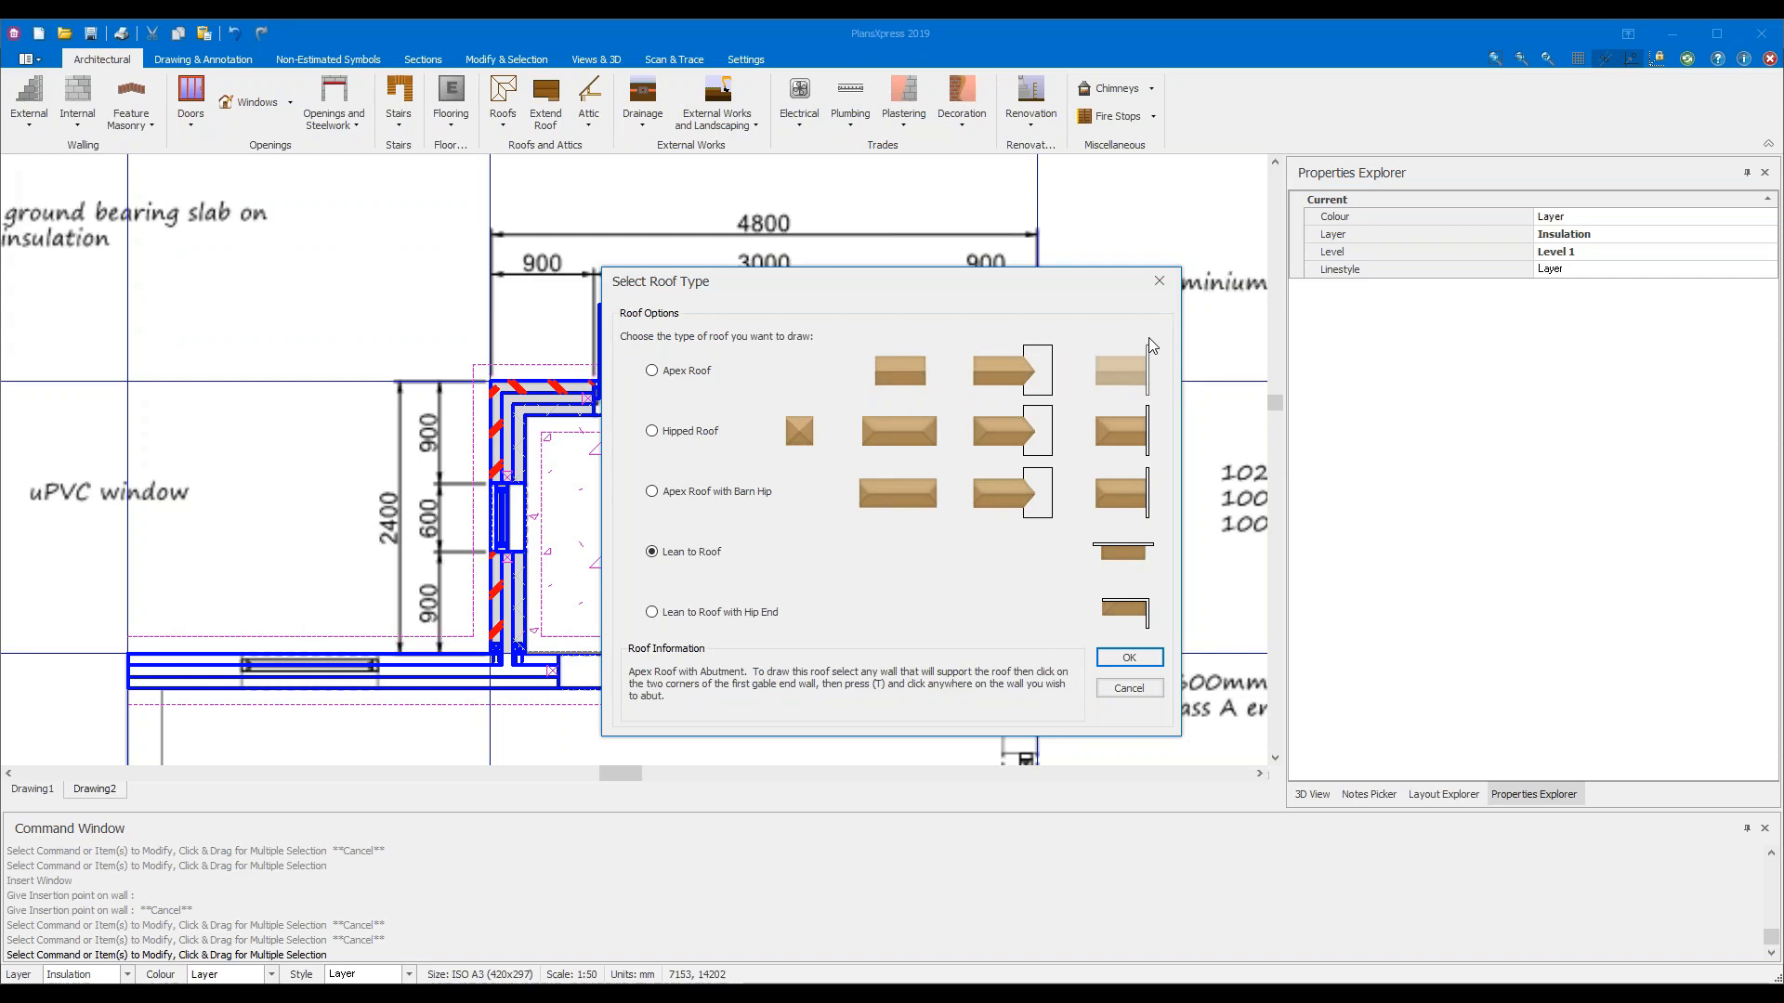
{"action": "left_click", "coordinate": [674, 376]}
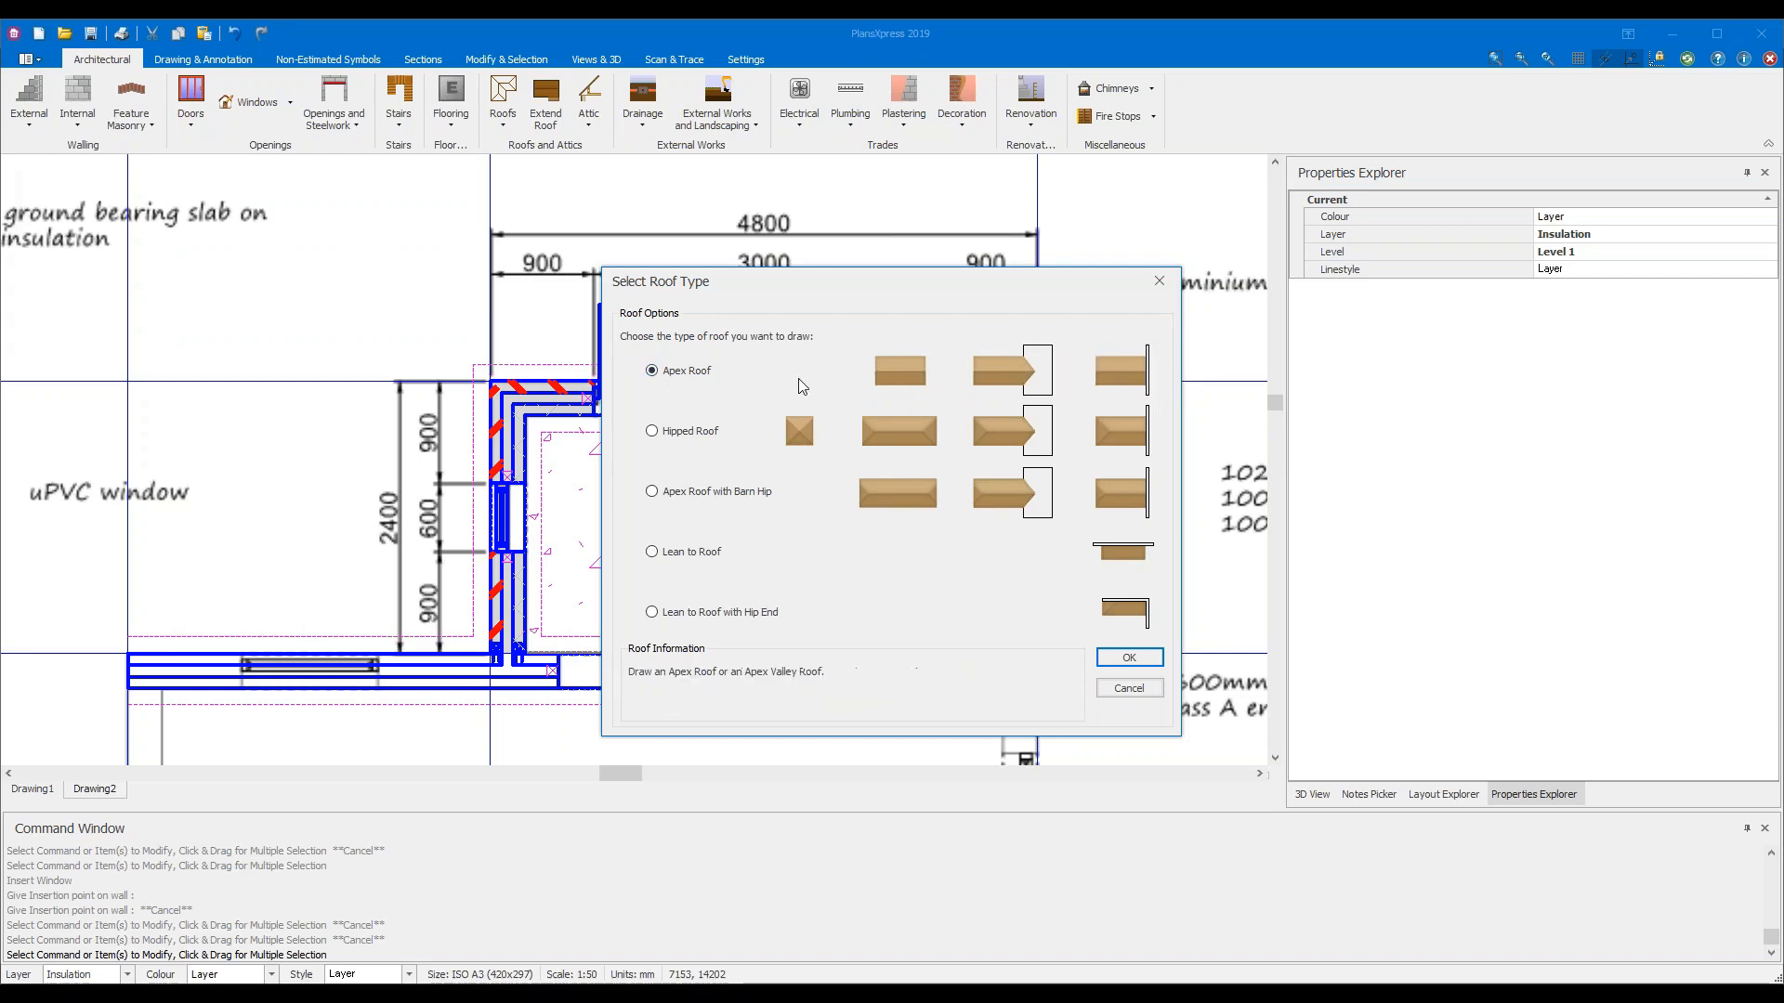
{"action": "left_click", "coordinate": [653, 432]}
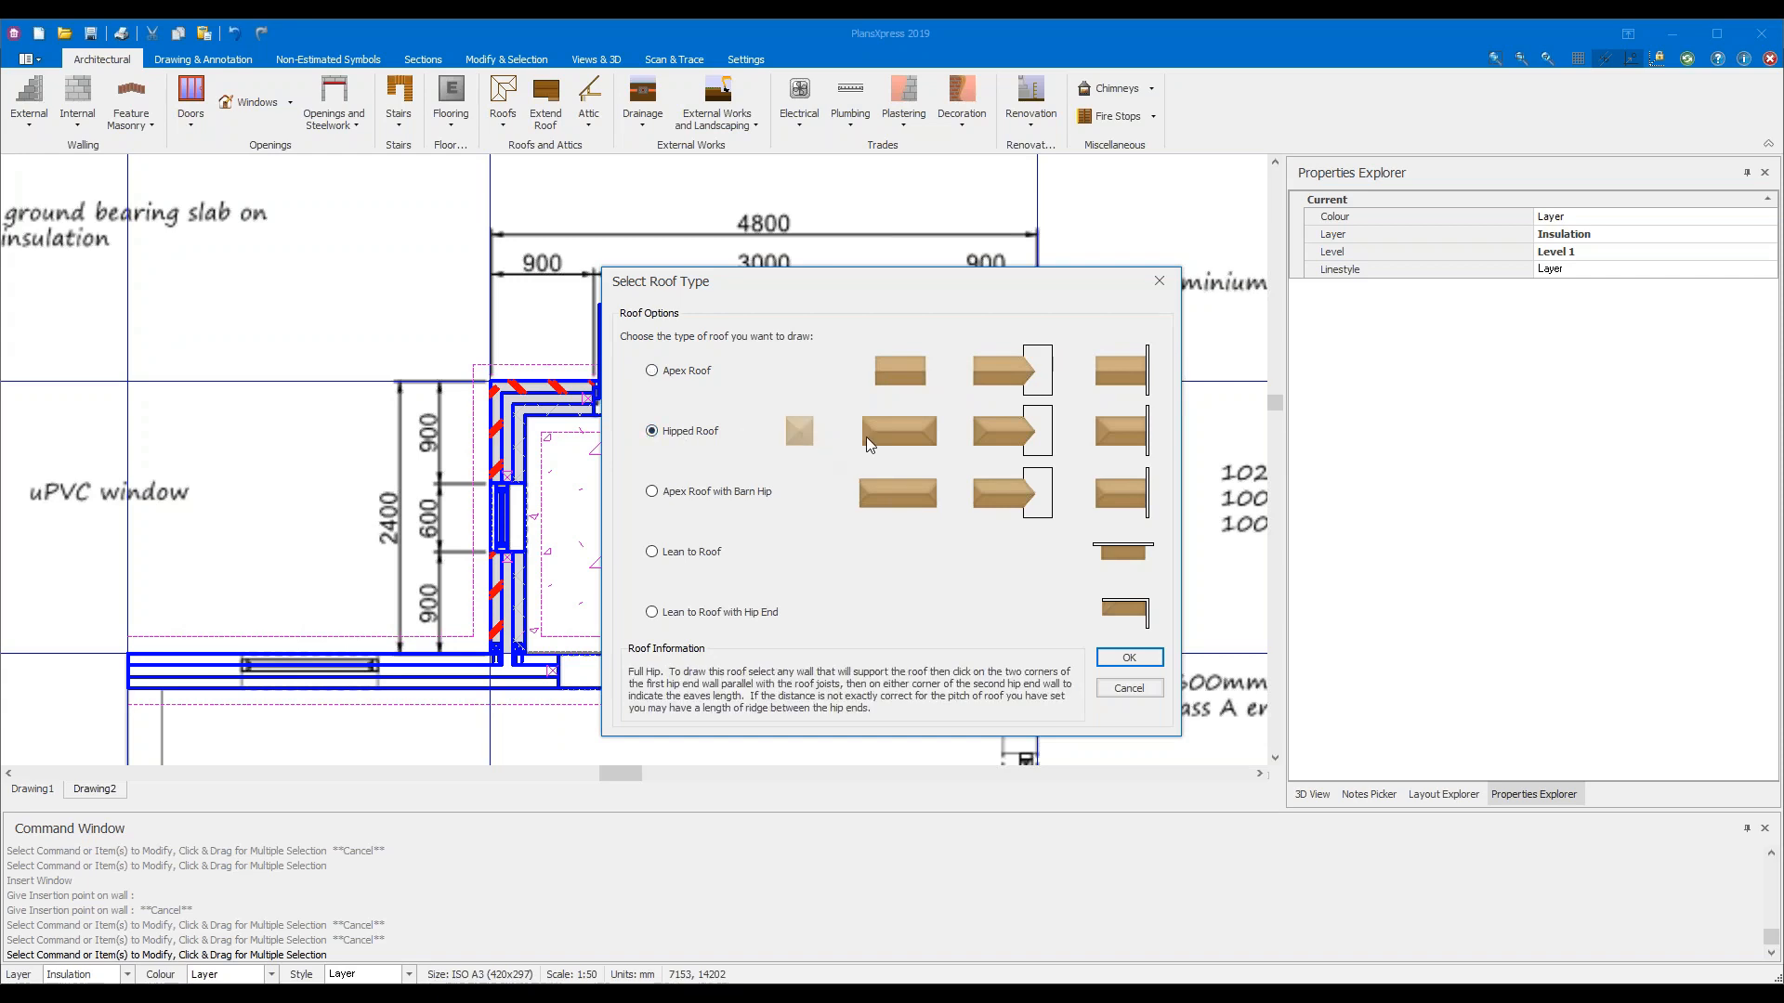
{"action": "left_click", "coordinate": [1123, 446]}
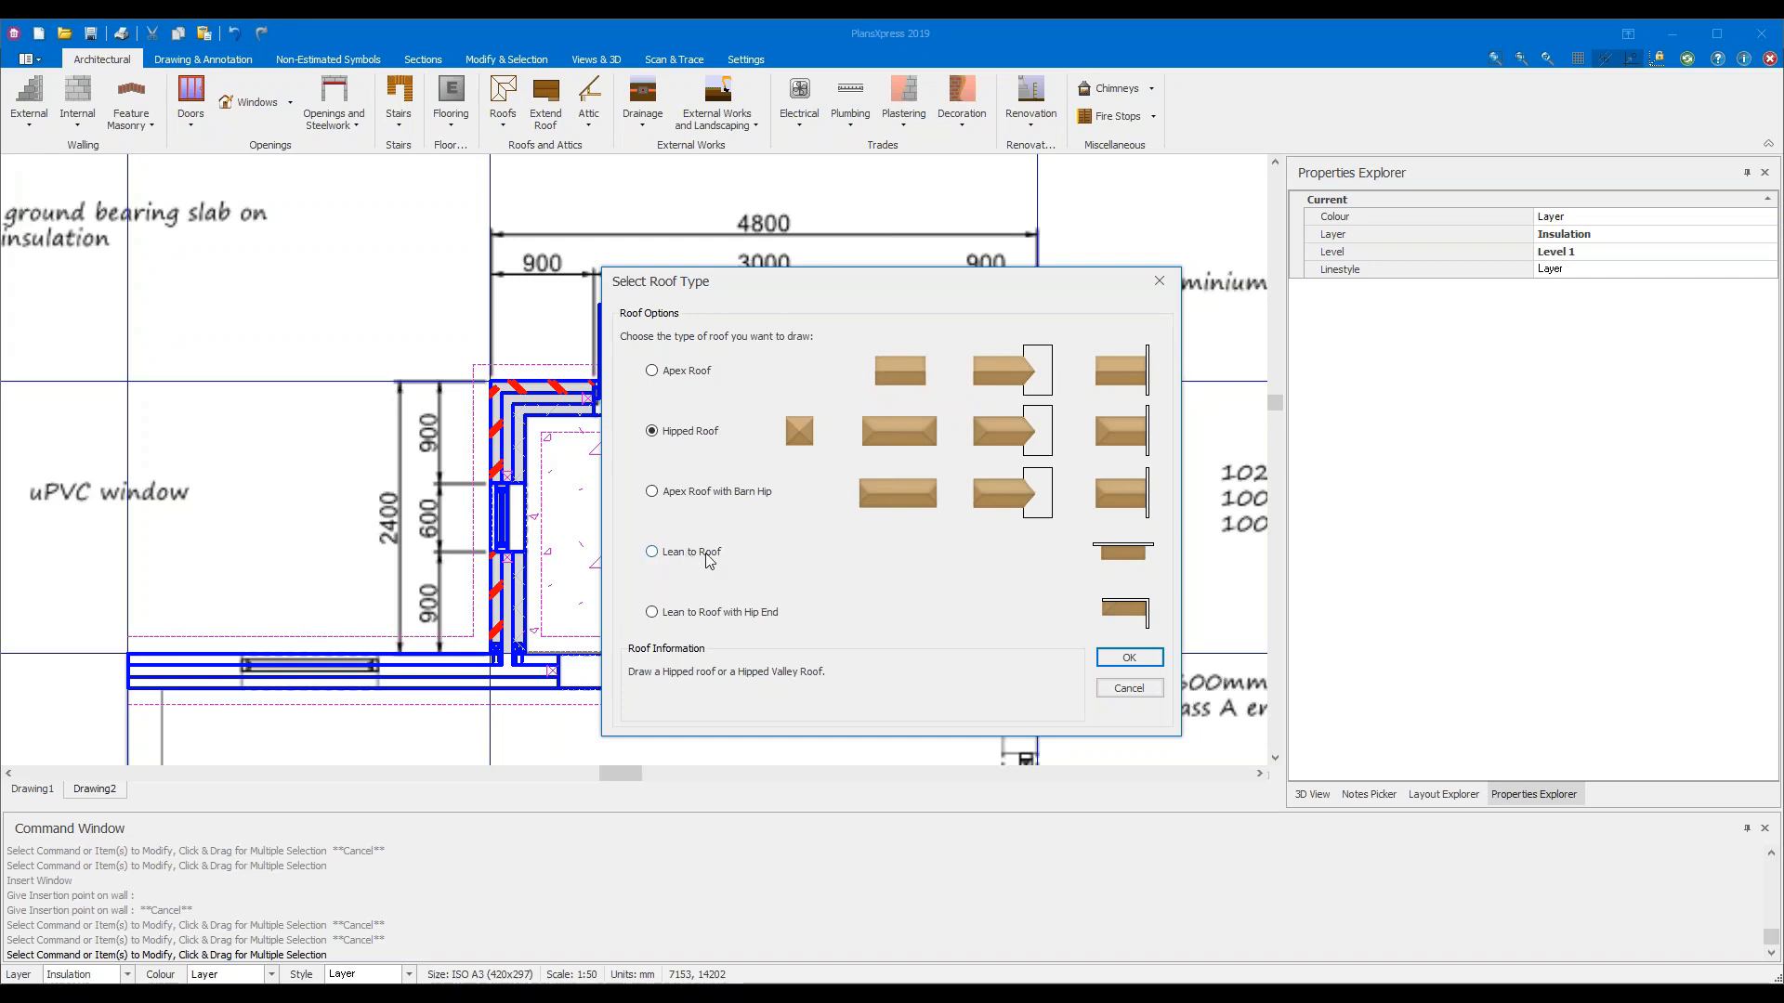
{"action": "left_click", "coordinate": [1142, 563]}
{"action": "left_click", "coordinate": [1127, 658]}
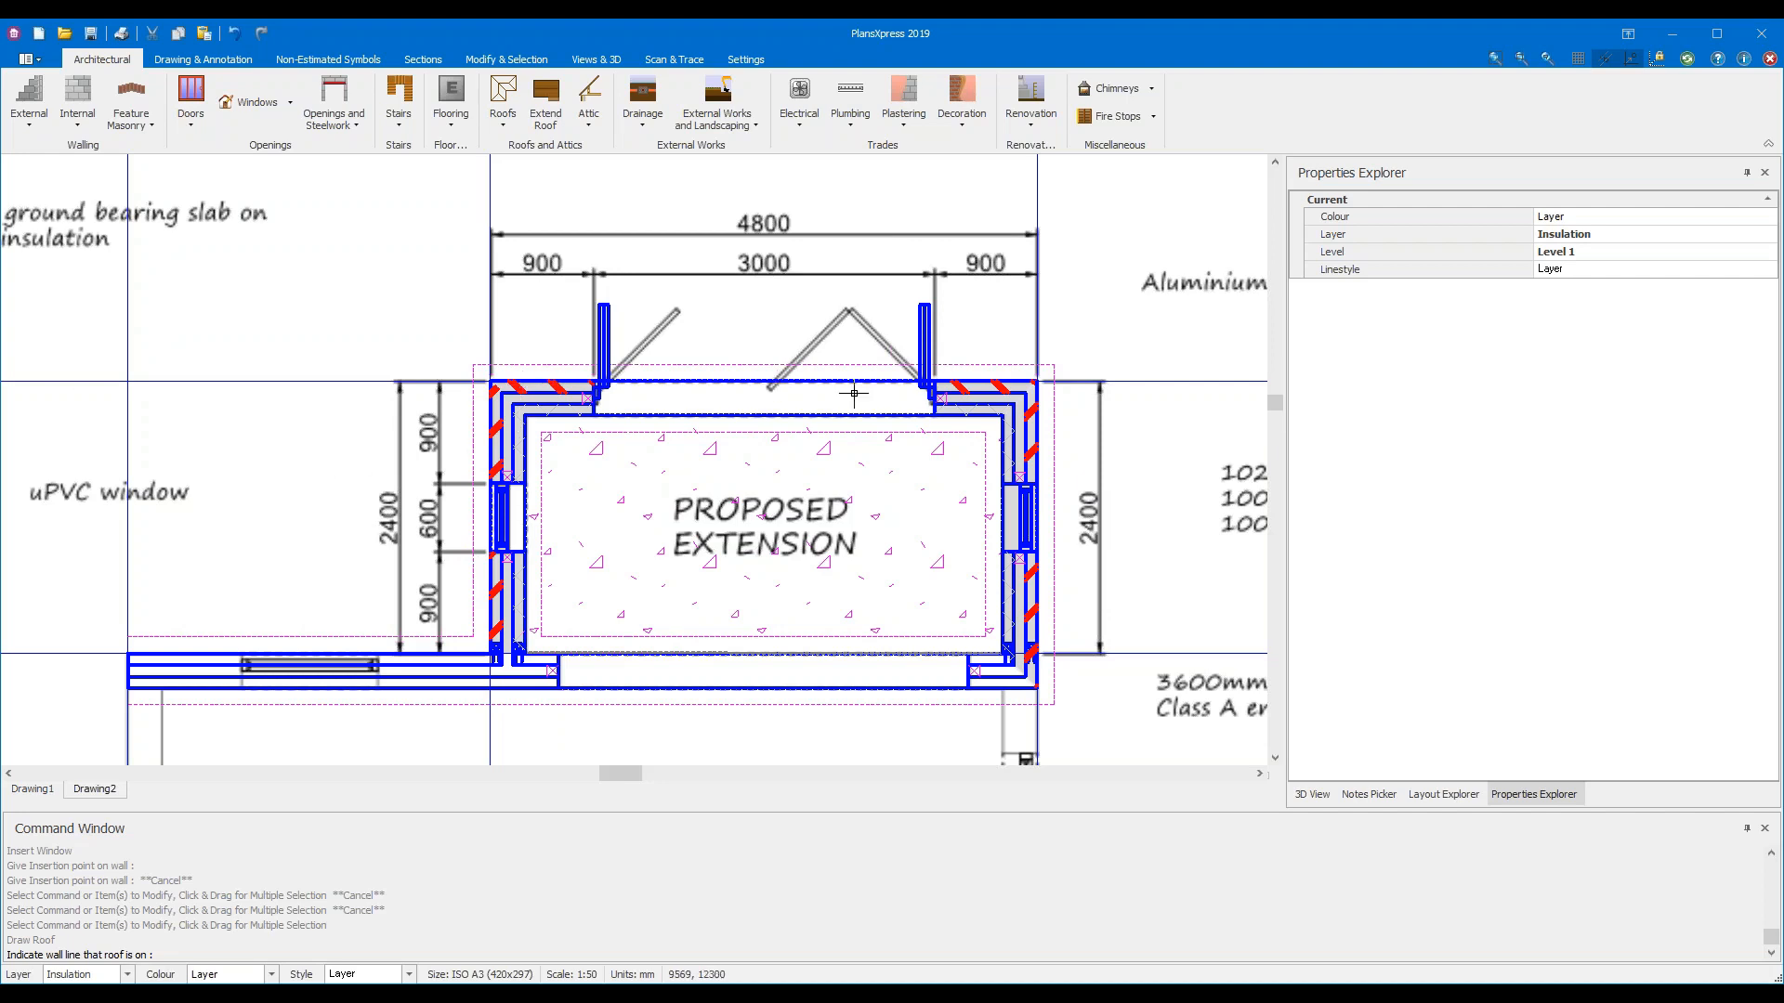
Set out the lean-to roof from the wall line through the outer, width and far length corners
{"action": "left_click", "coordinate": [992, 391]}
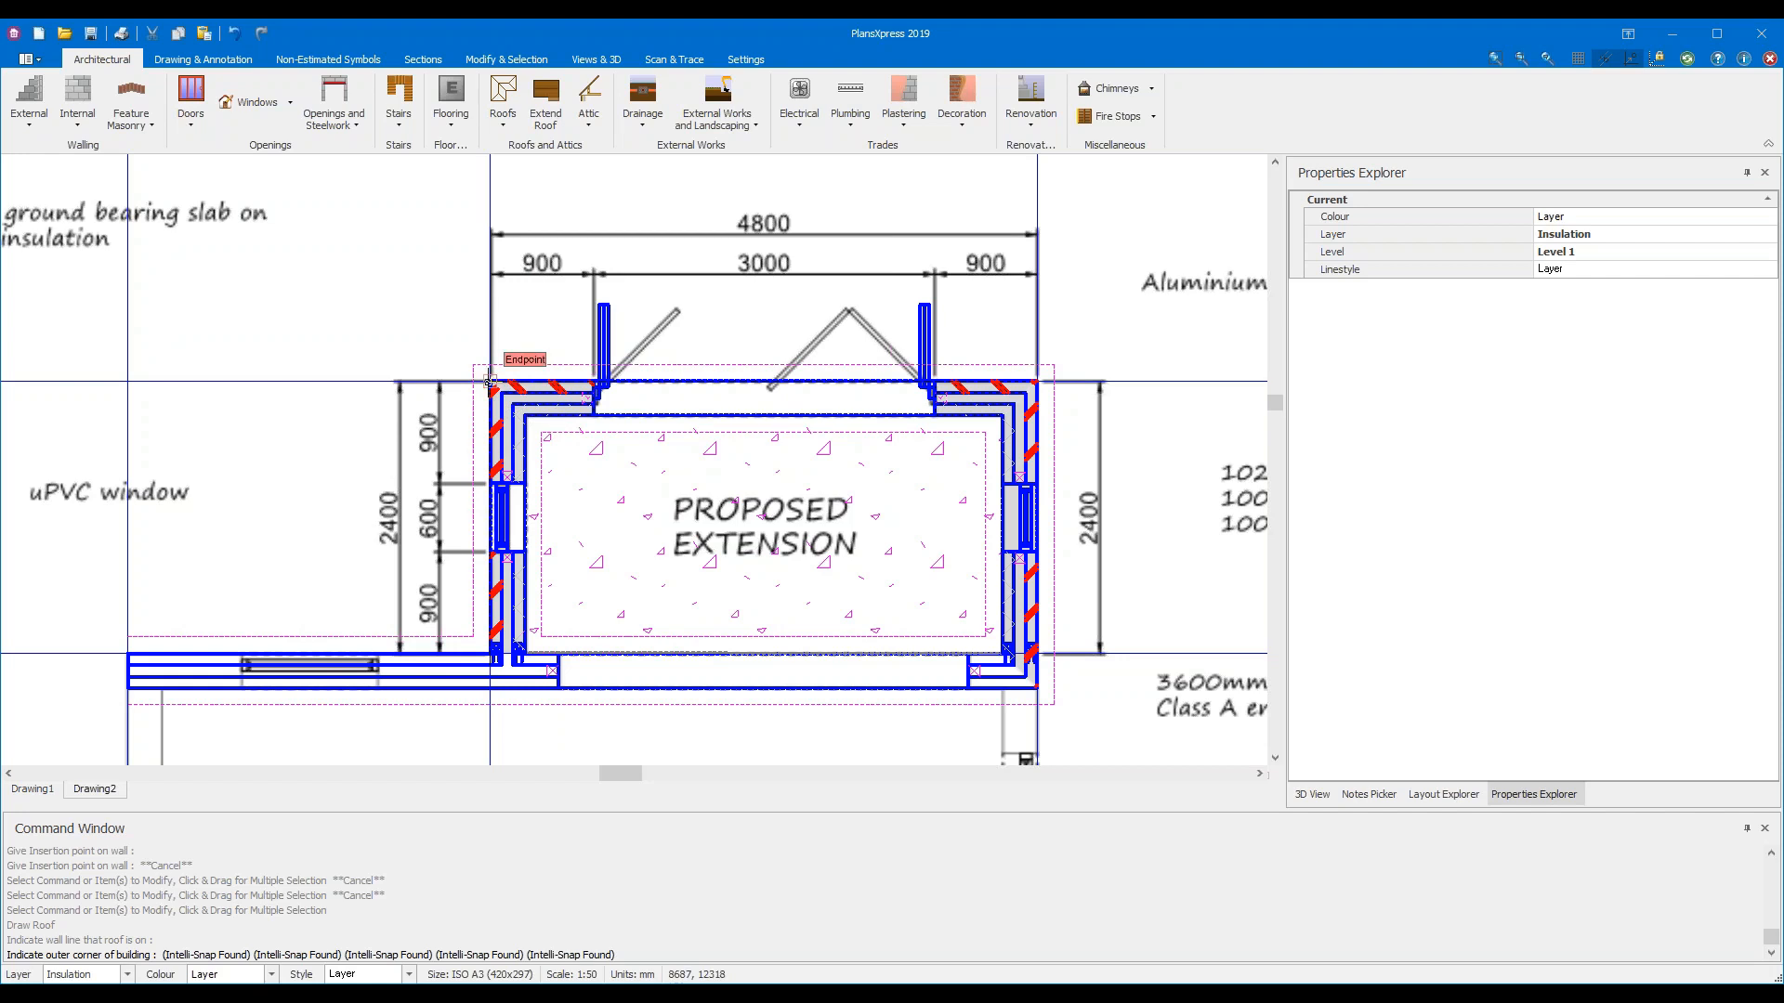
{"action": "left_click", "coordinate": [489, 380]}
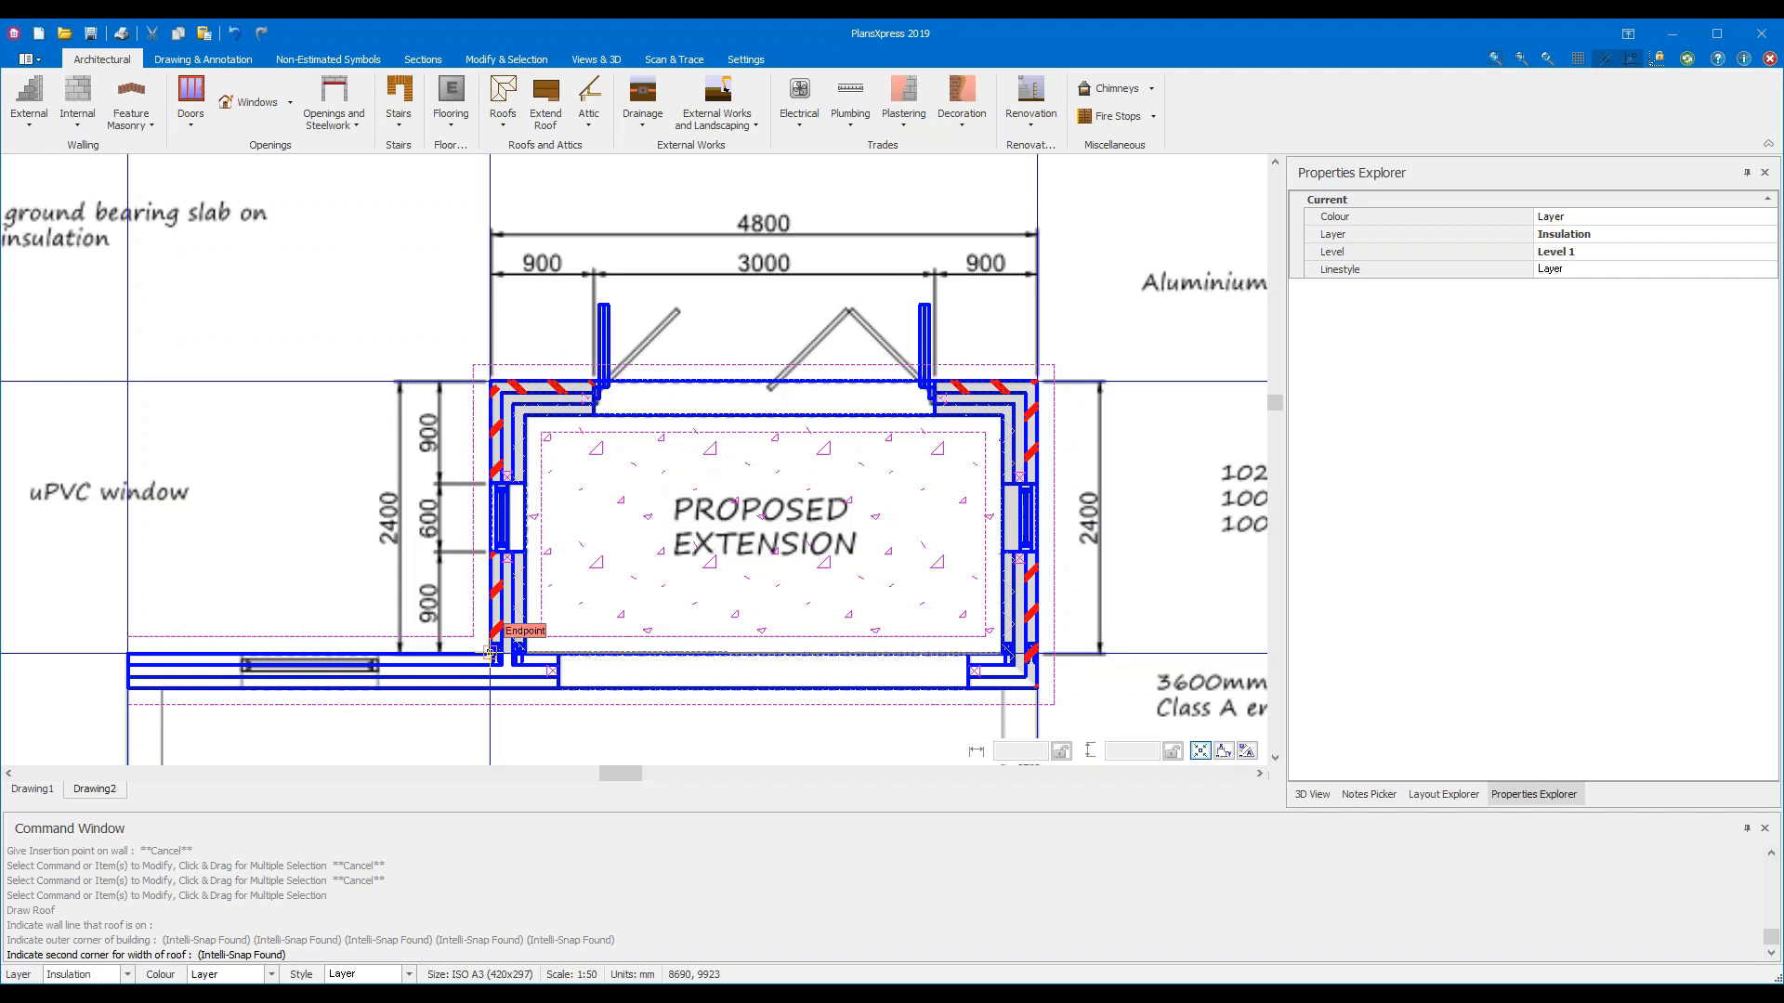
{"action": "scroll", "coordinate": [488, 653], "scroll_direction": "up", "scroll_amount": 8}
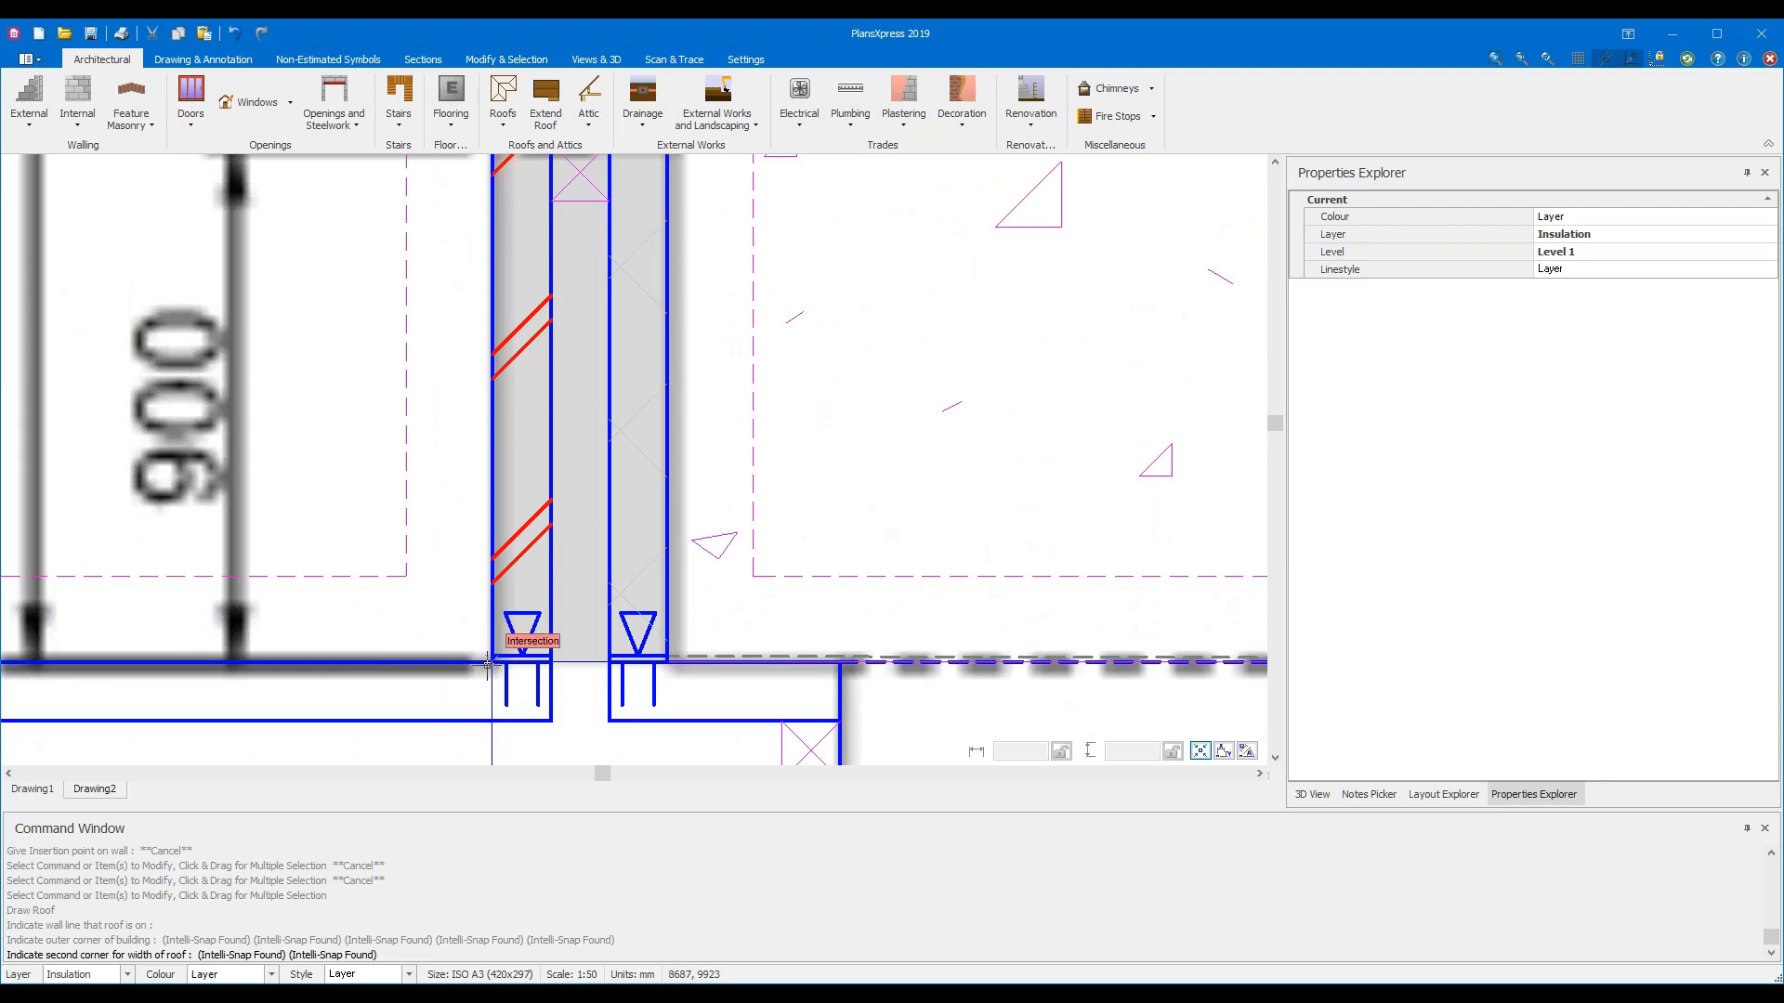
{"action": "left_click", "coordinate": [488, 664]}
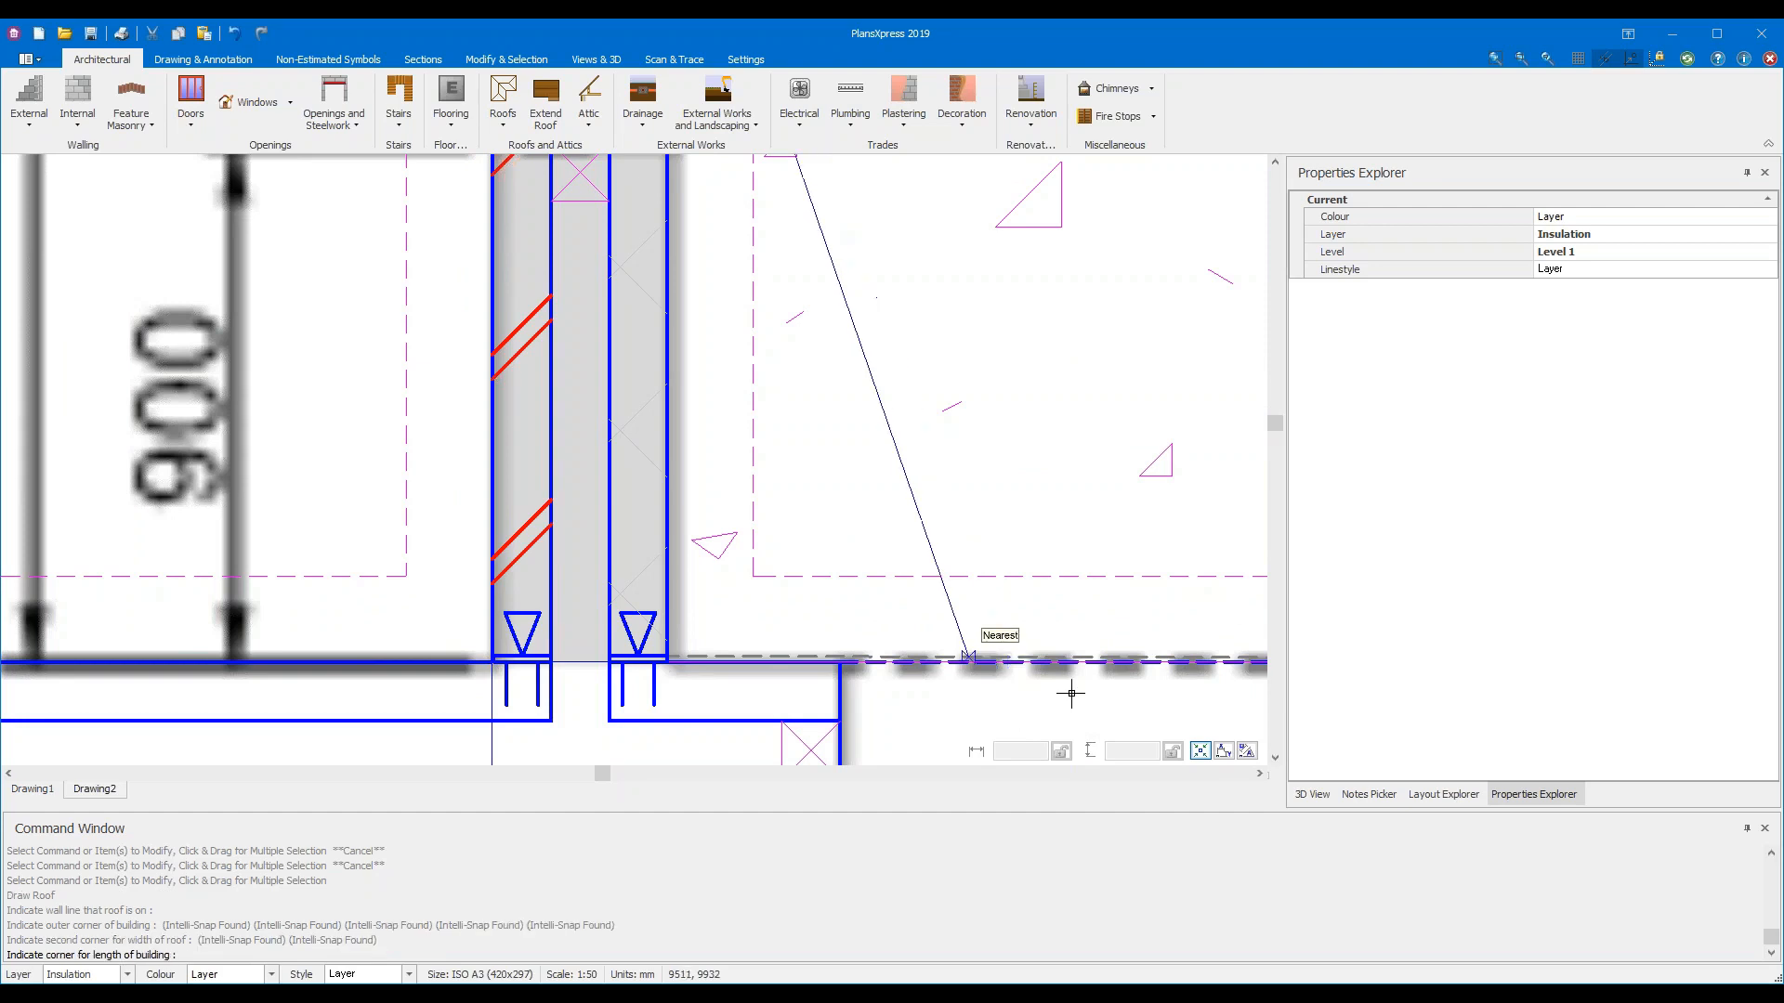
{"action": "scroll", "coordinate": [1097, 656], "scroll_direction": "down", "scroll_amount": 2}
{"action": "scroll", "coordinate": [1097, 656], "scroll_direction": "down", "scroll_amount": 3}
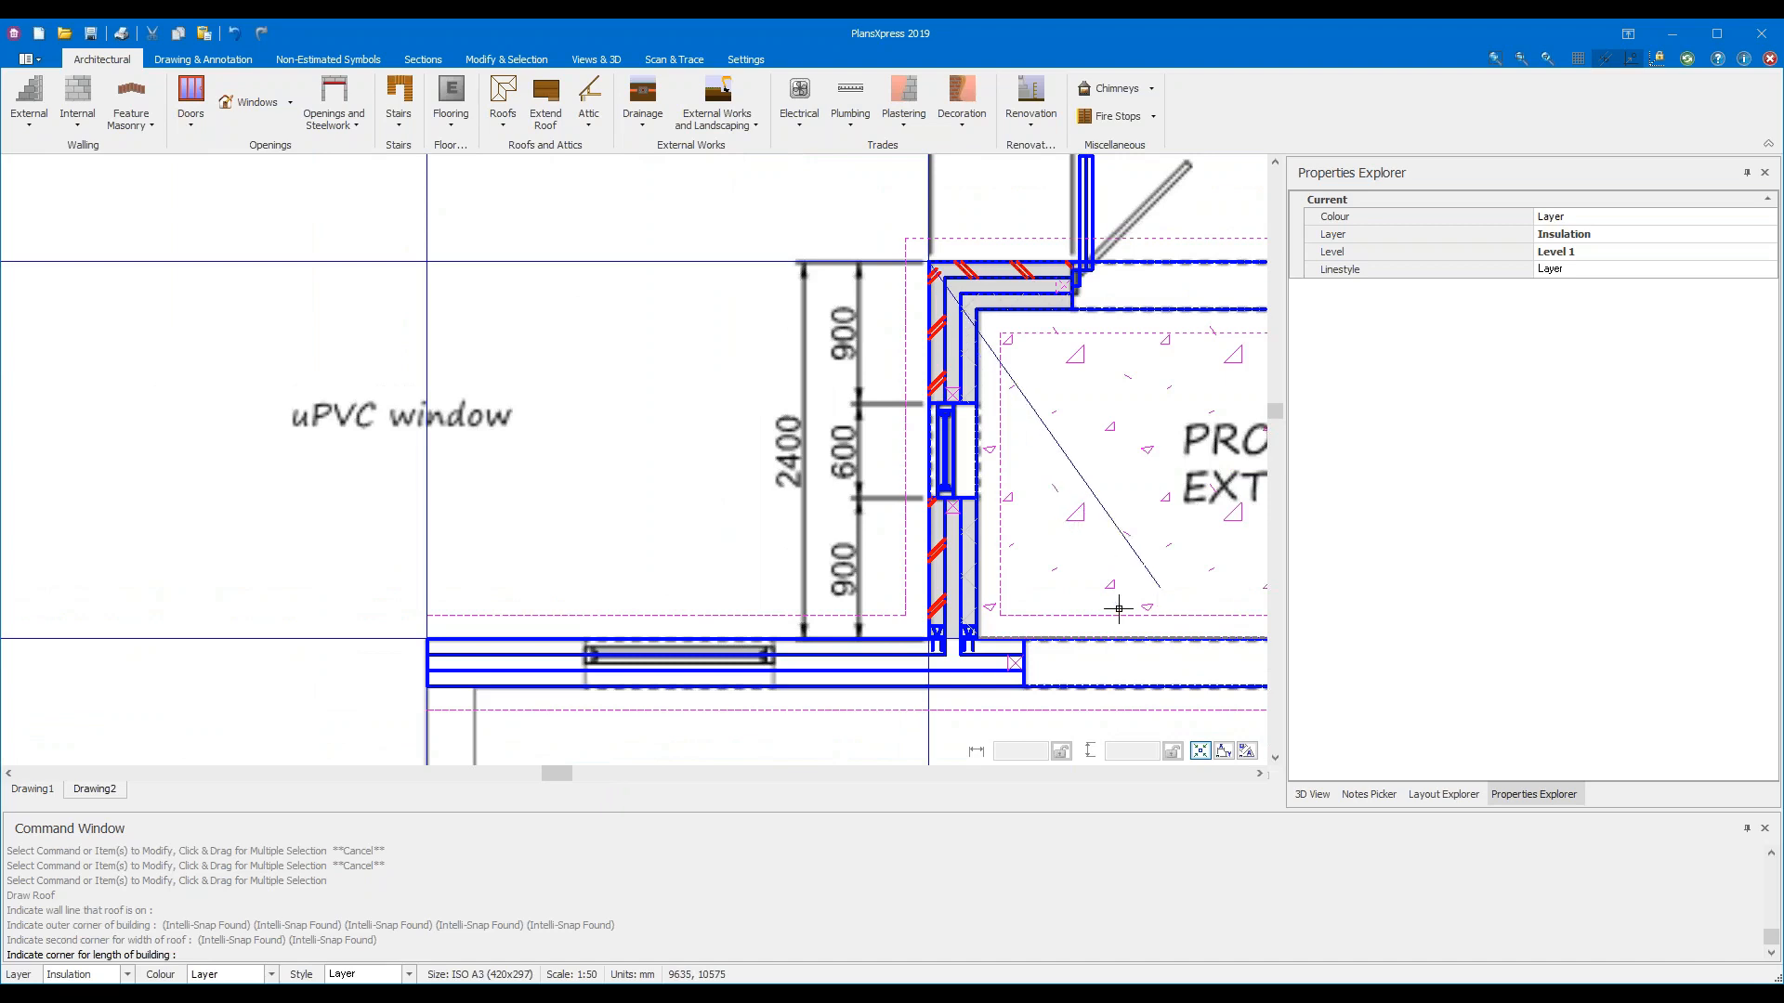
{"action": "middle_click_drag", "start_coordinate": [1218, 573], "coordinate": [484, 583]}
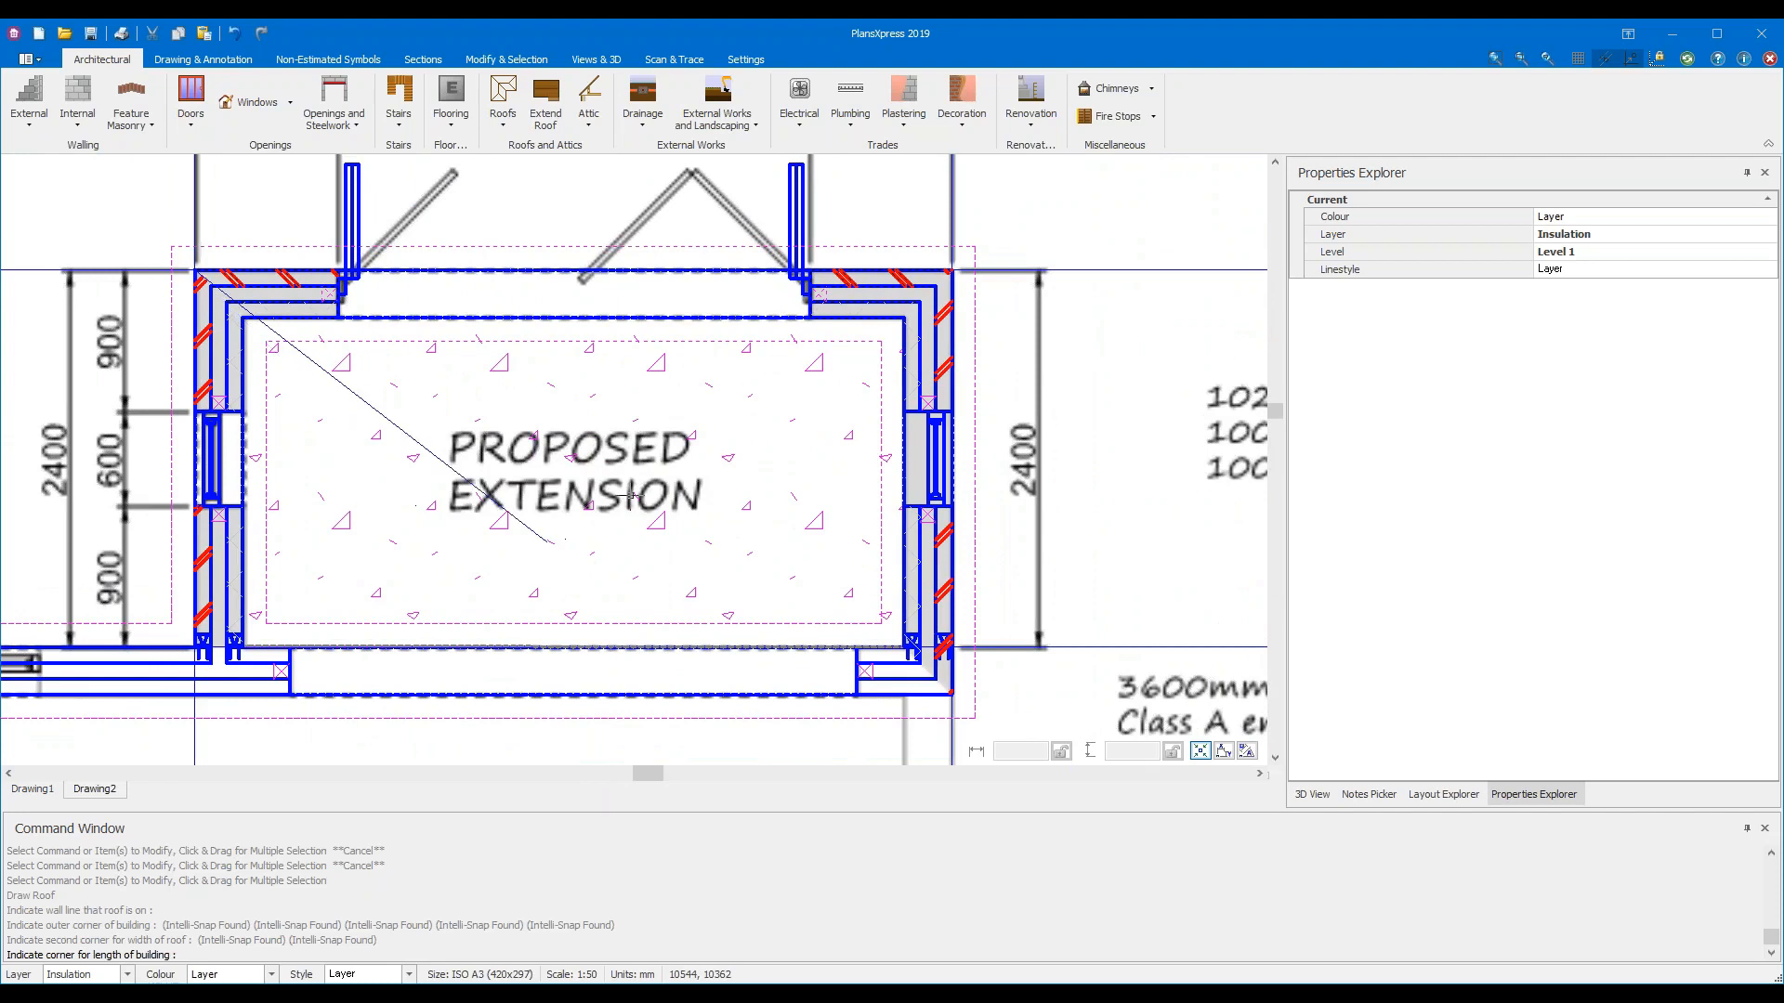
{"action": "left_click", "coordinate": [954, 269]}
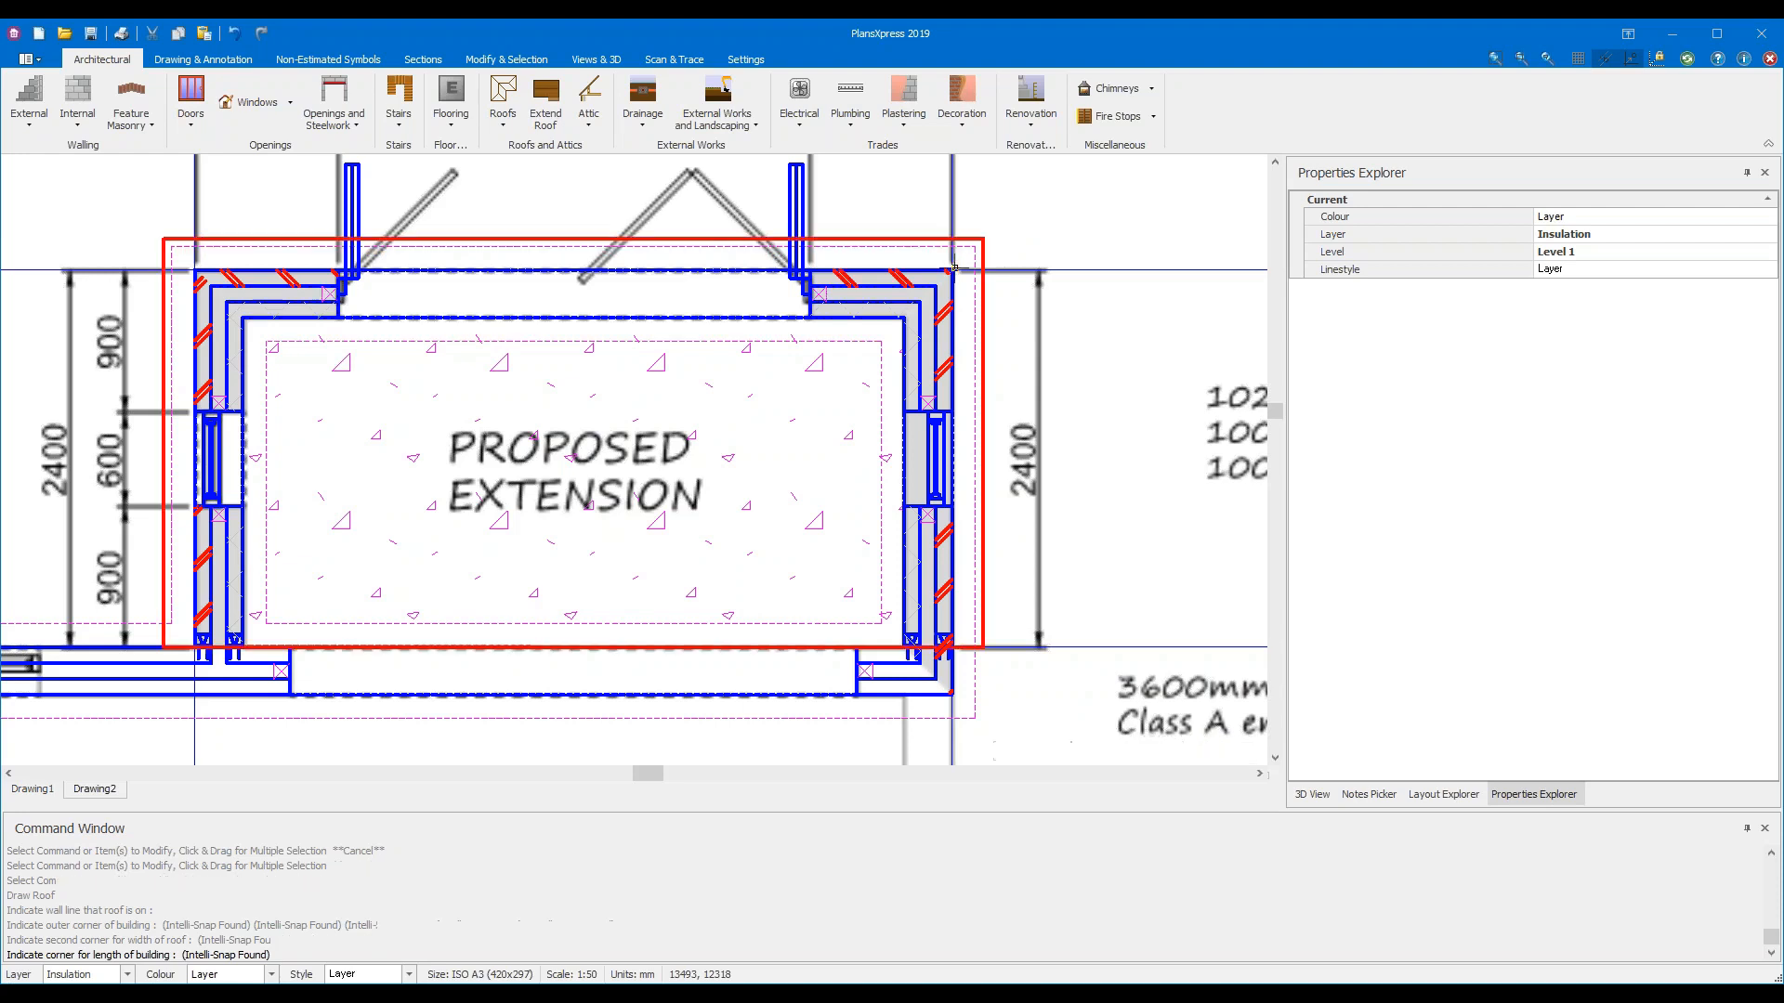
Place the final length corner to complete the extension roof
{"action": "left_click", "coordinate": [954, 267]}
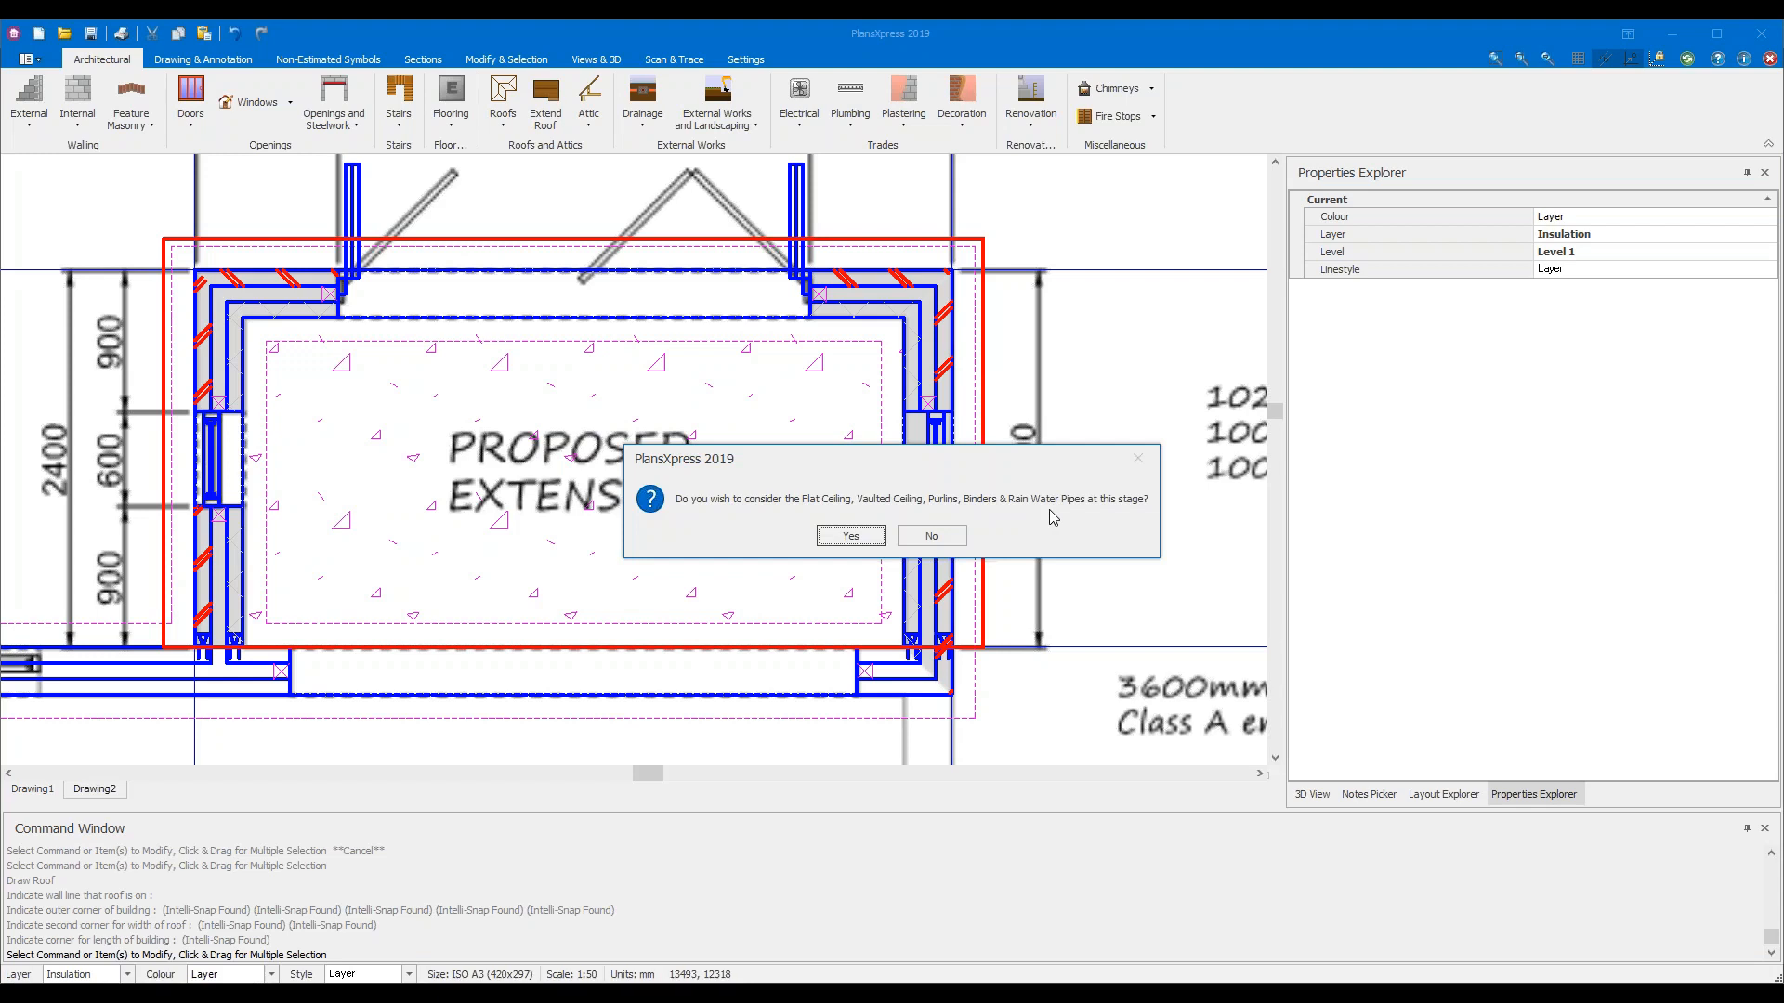
Agree to consider ceilings now, decline a flat ceiling and accept a vaulted ceiling
{"action": "left_click", "coordinate": [850, 536]}
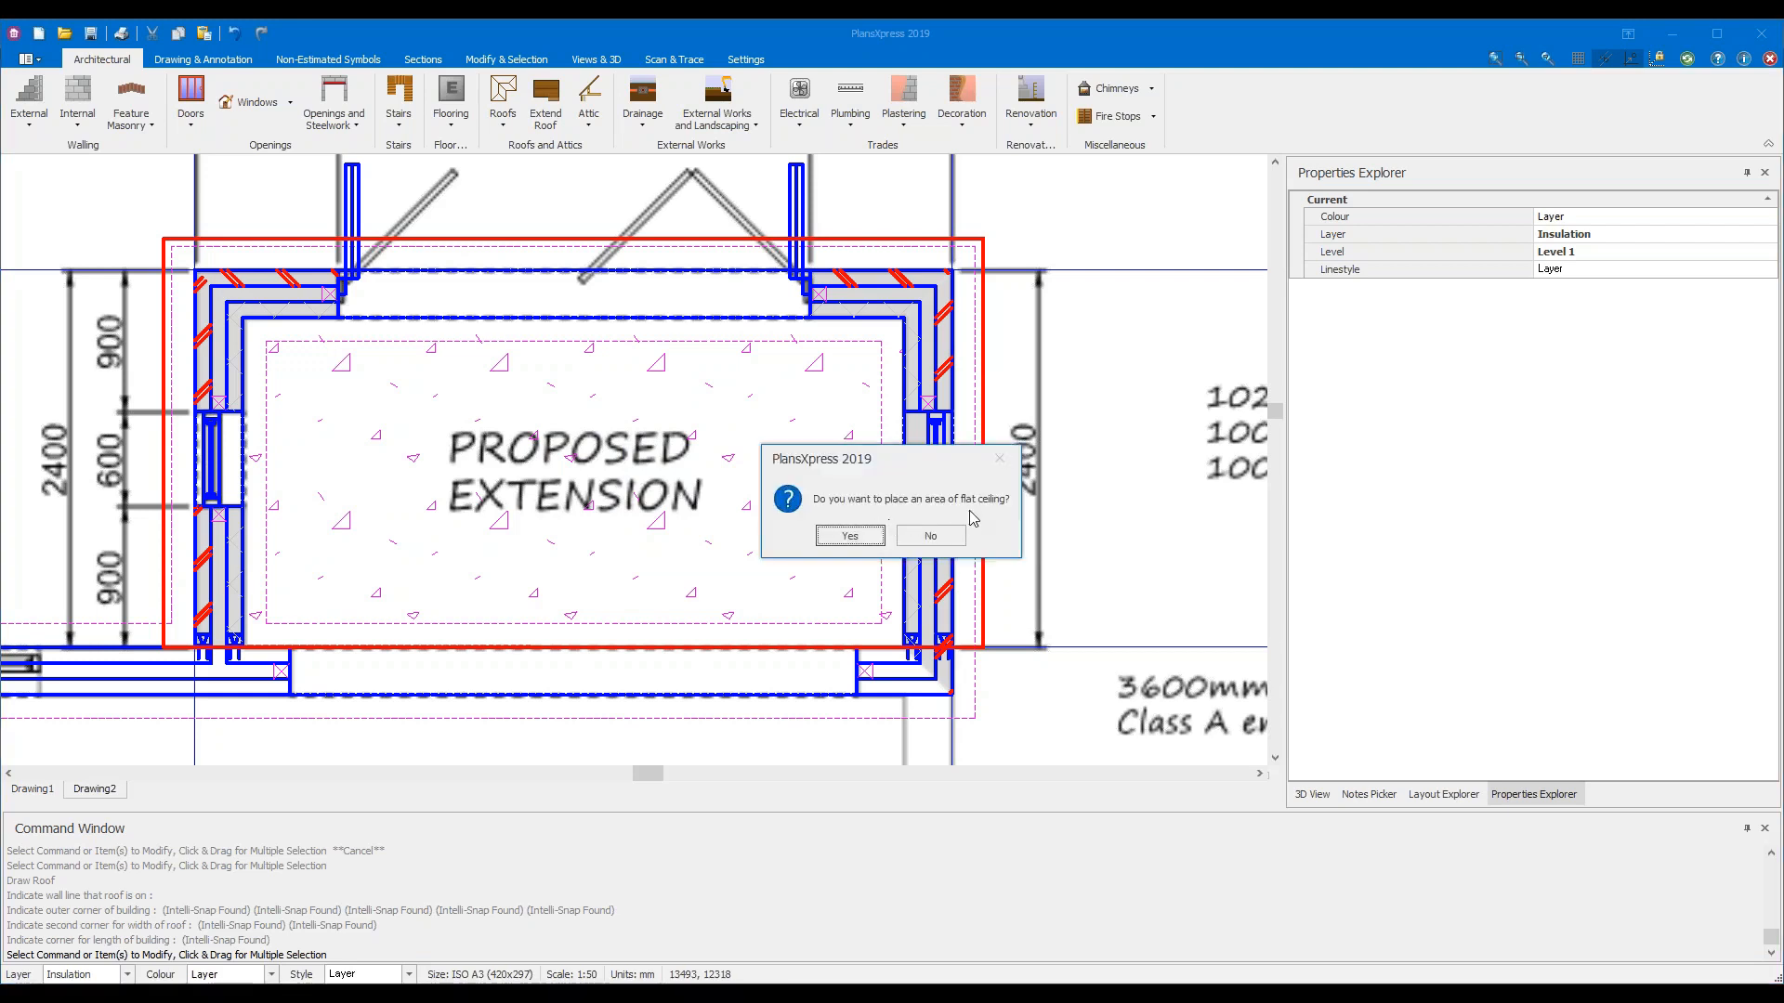
{"action": "left_click", "coordinate": [930, 536]}
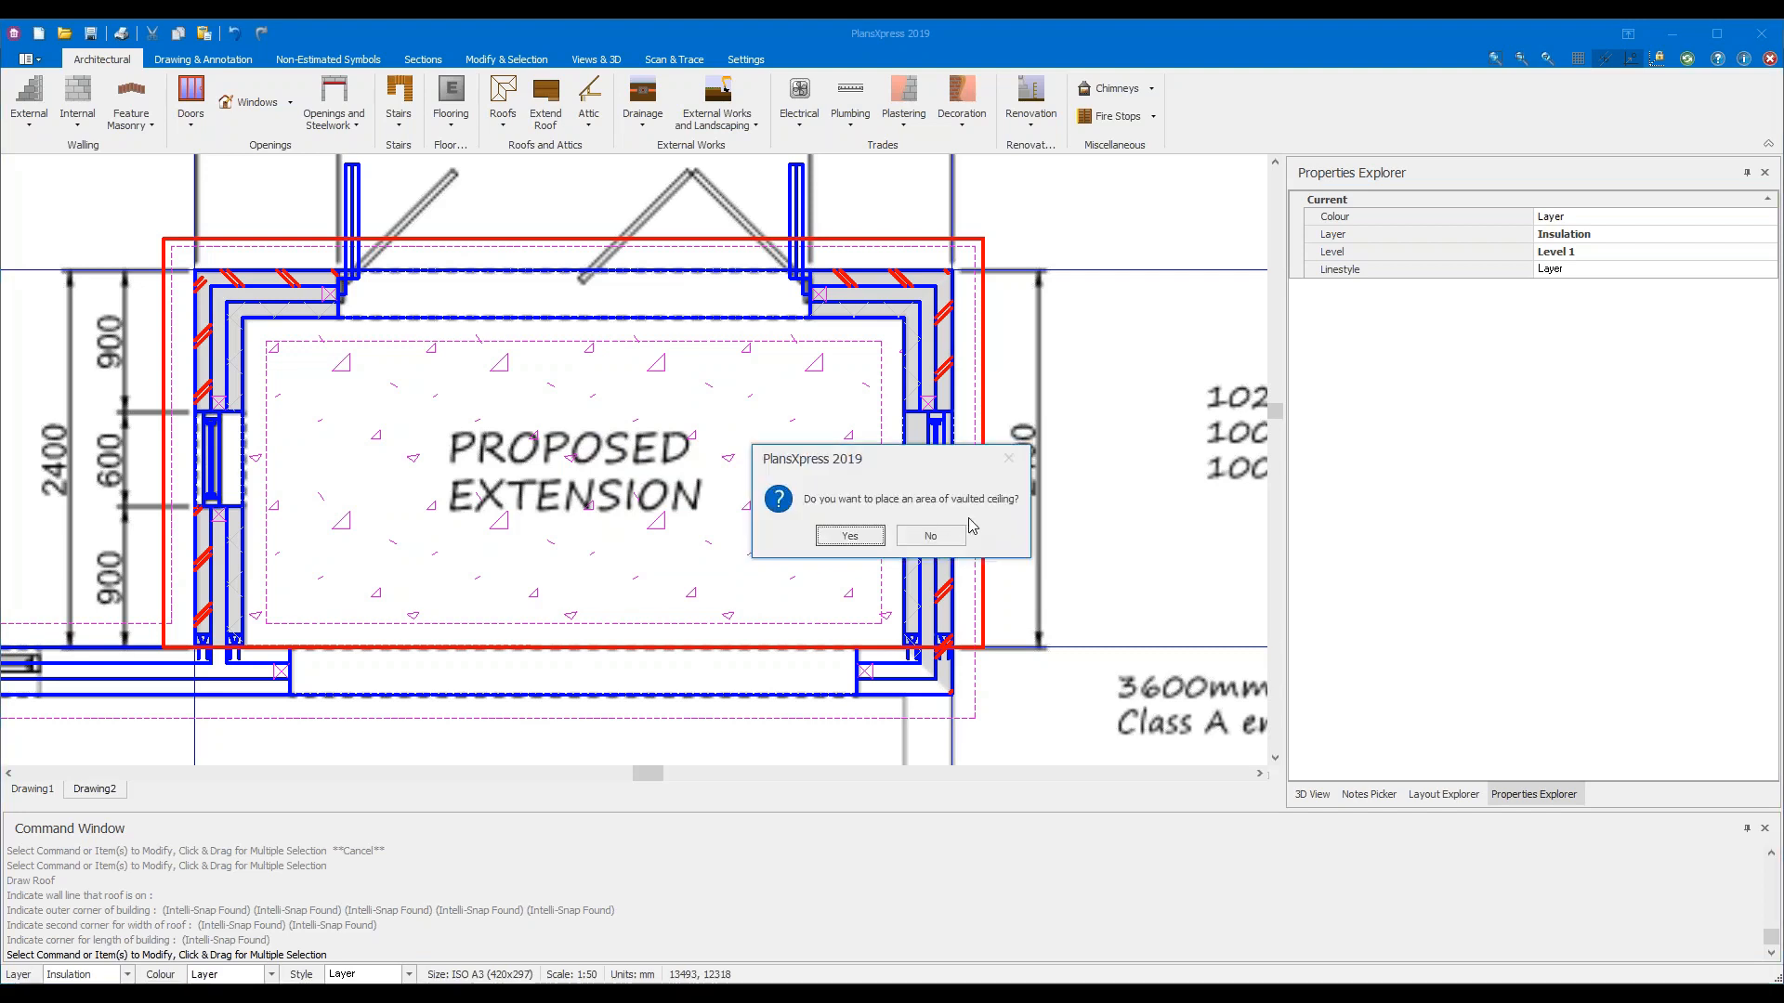
{"action": "left_click", "coordinate": [850, 536]}
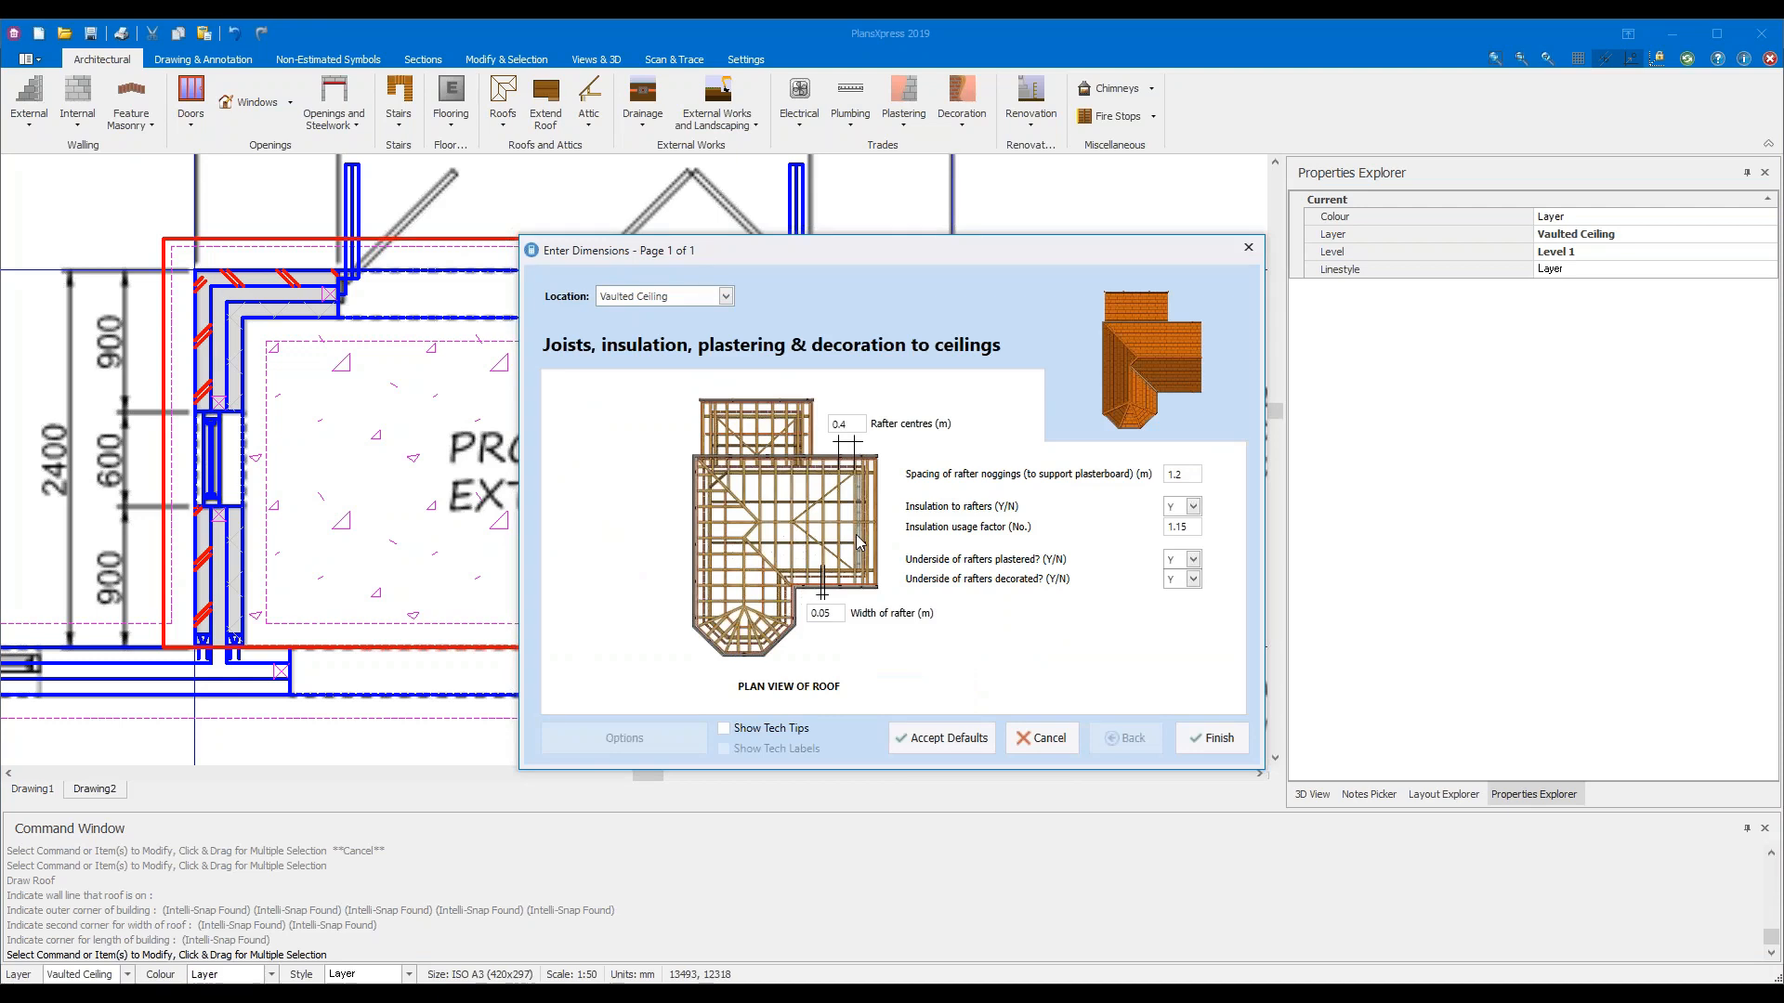
Accept the default rafter centres, insulation and plastering values for the vaulted ceiling
{"action": "mouse_move", "coordinate": [850, 442]}
{"action": "left_click", "coordinate": [1238, 745]}
{"action": "left_click", "coordinate": [1229, 743]}
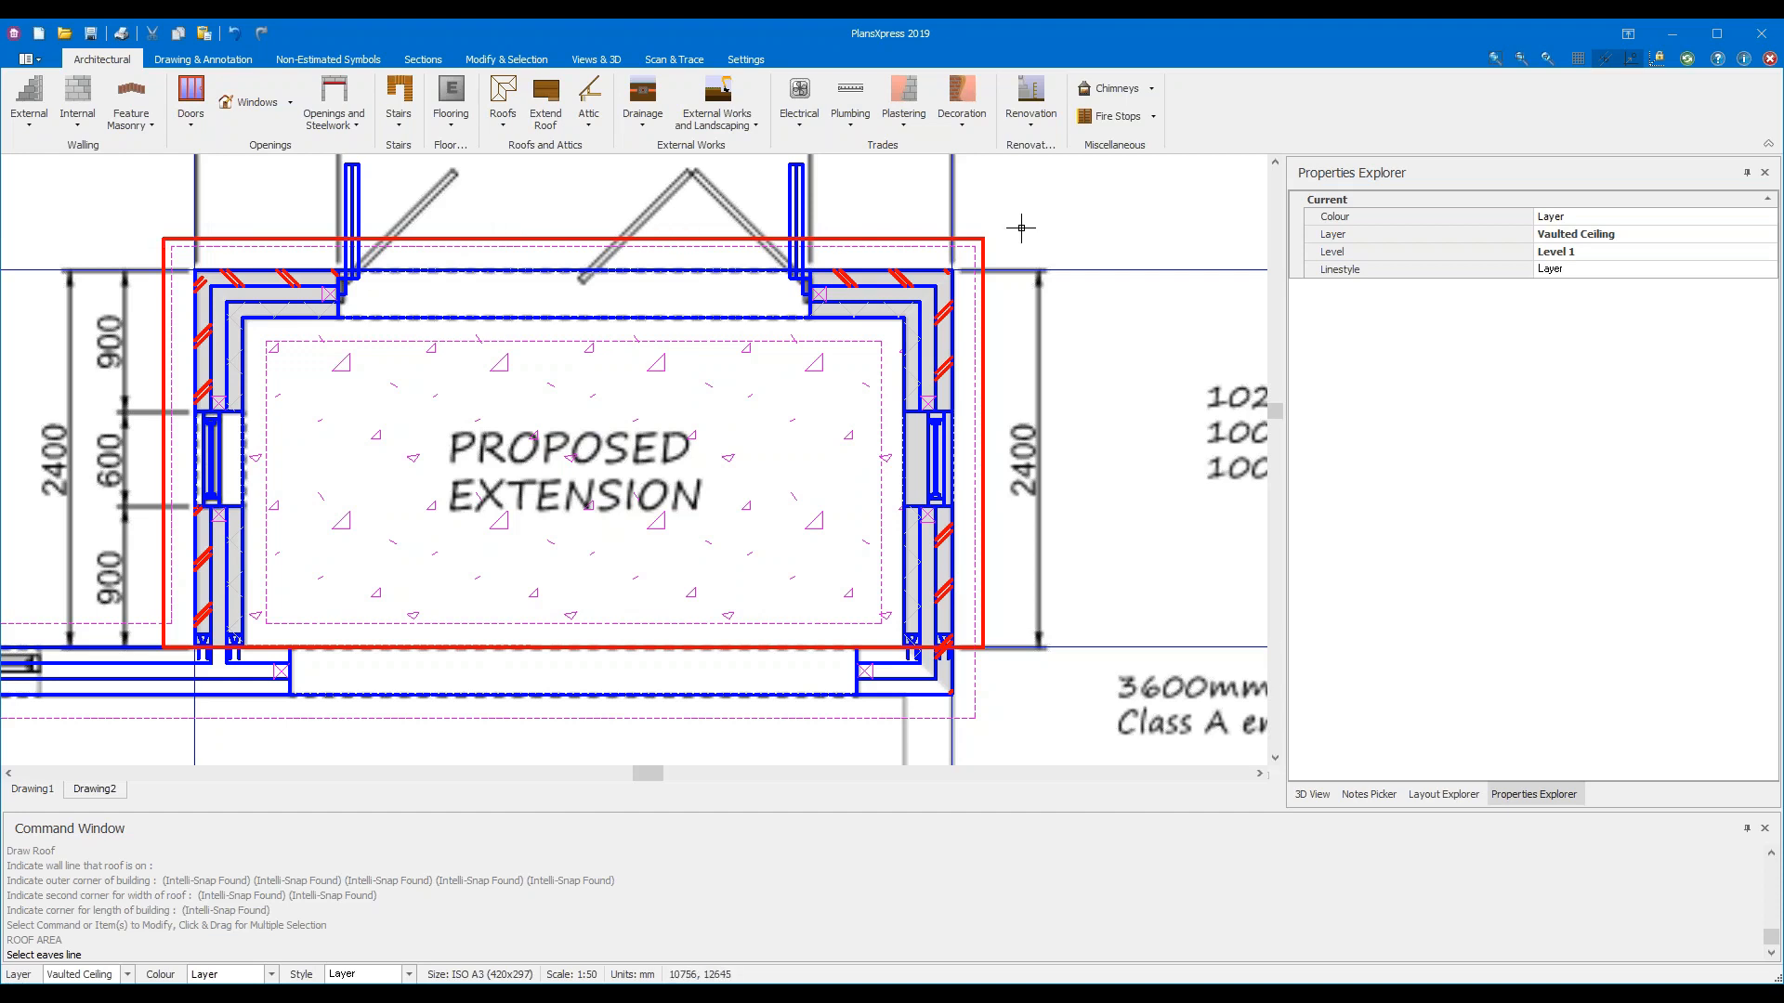
Pick the red roof line as eaves and outline the inner corners down to the lower wall corner
{"action": "left_click", "coordinate": [538, 238]}
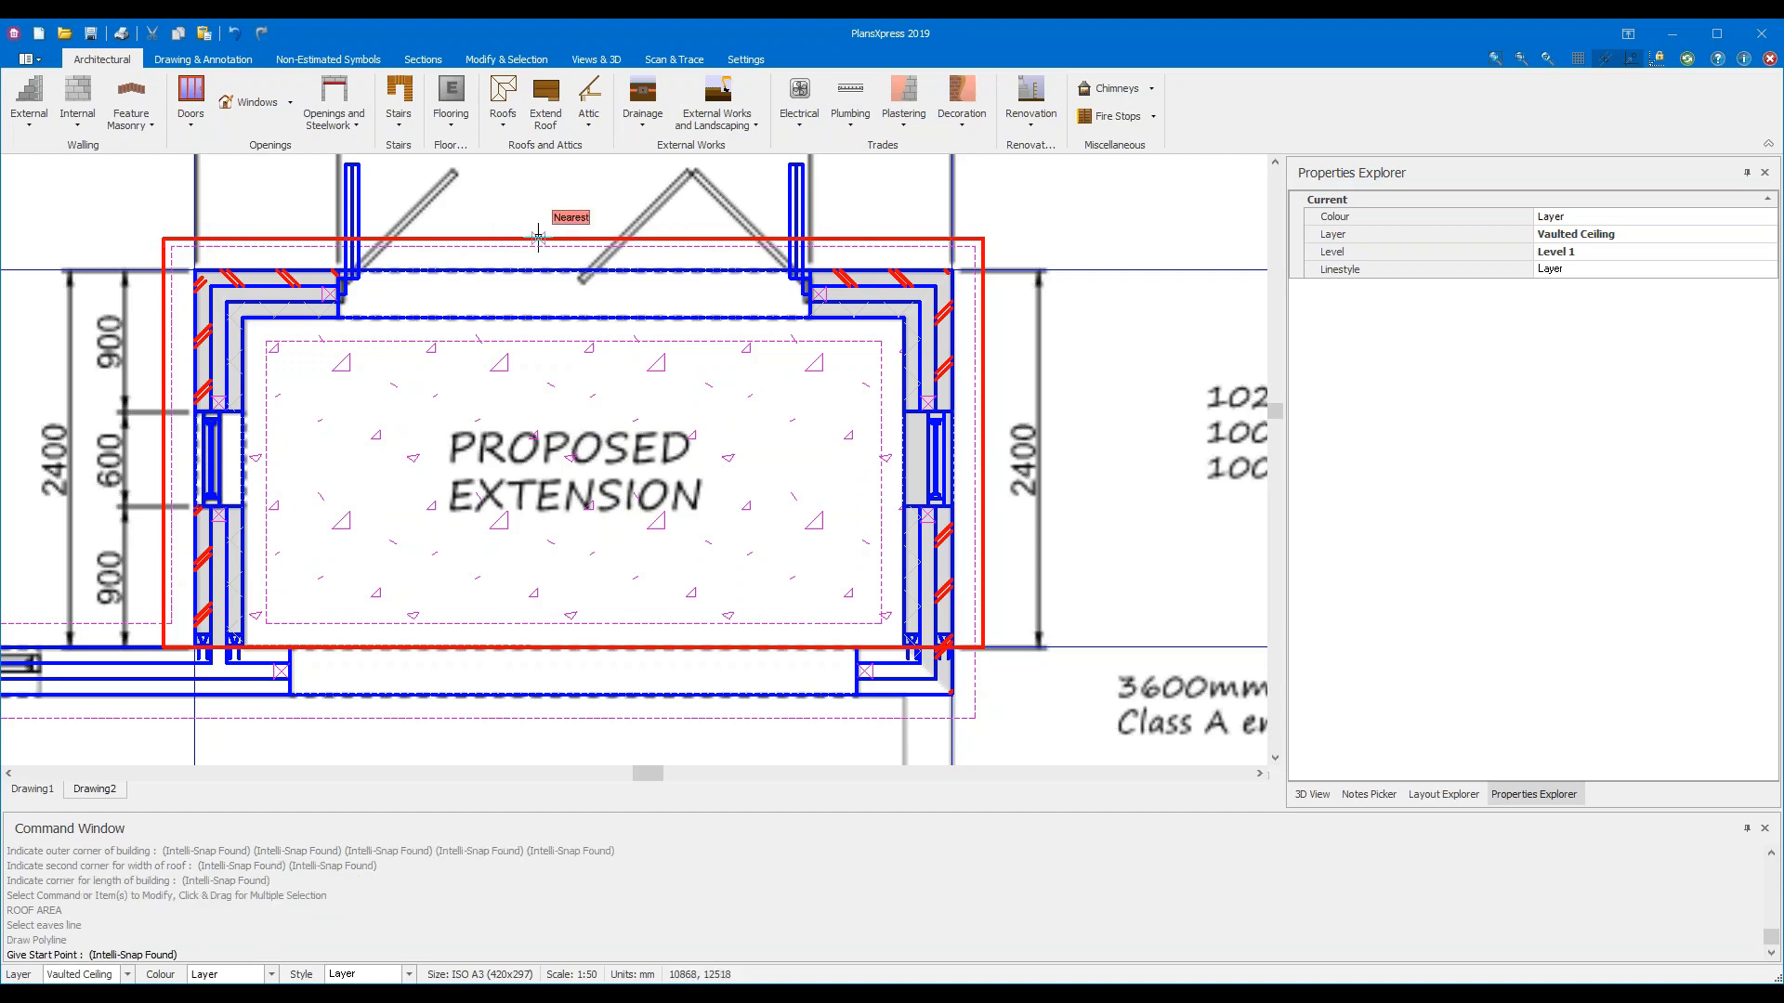
{"action": "left_click", "coordinate": [243, 318]}
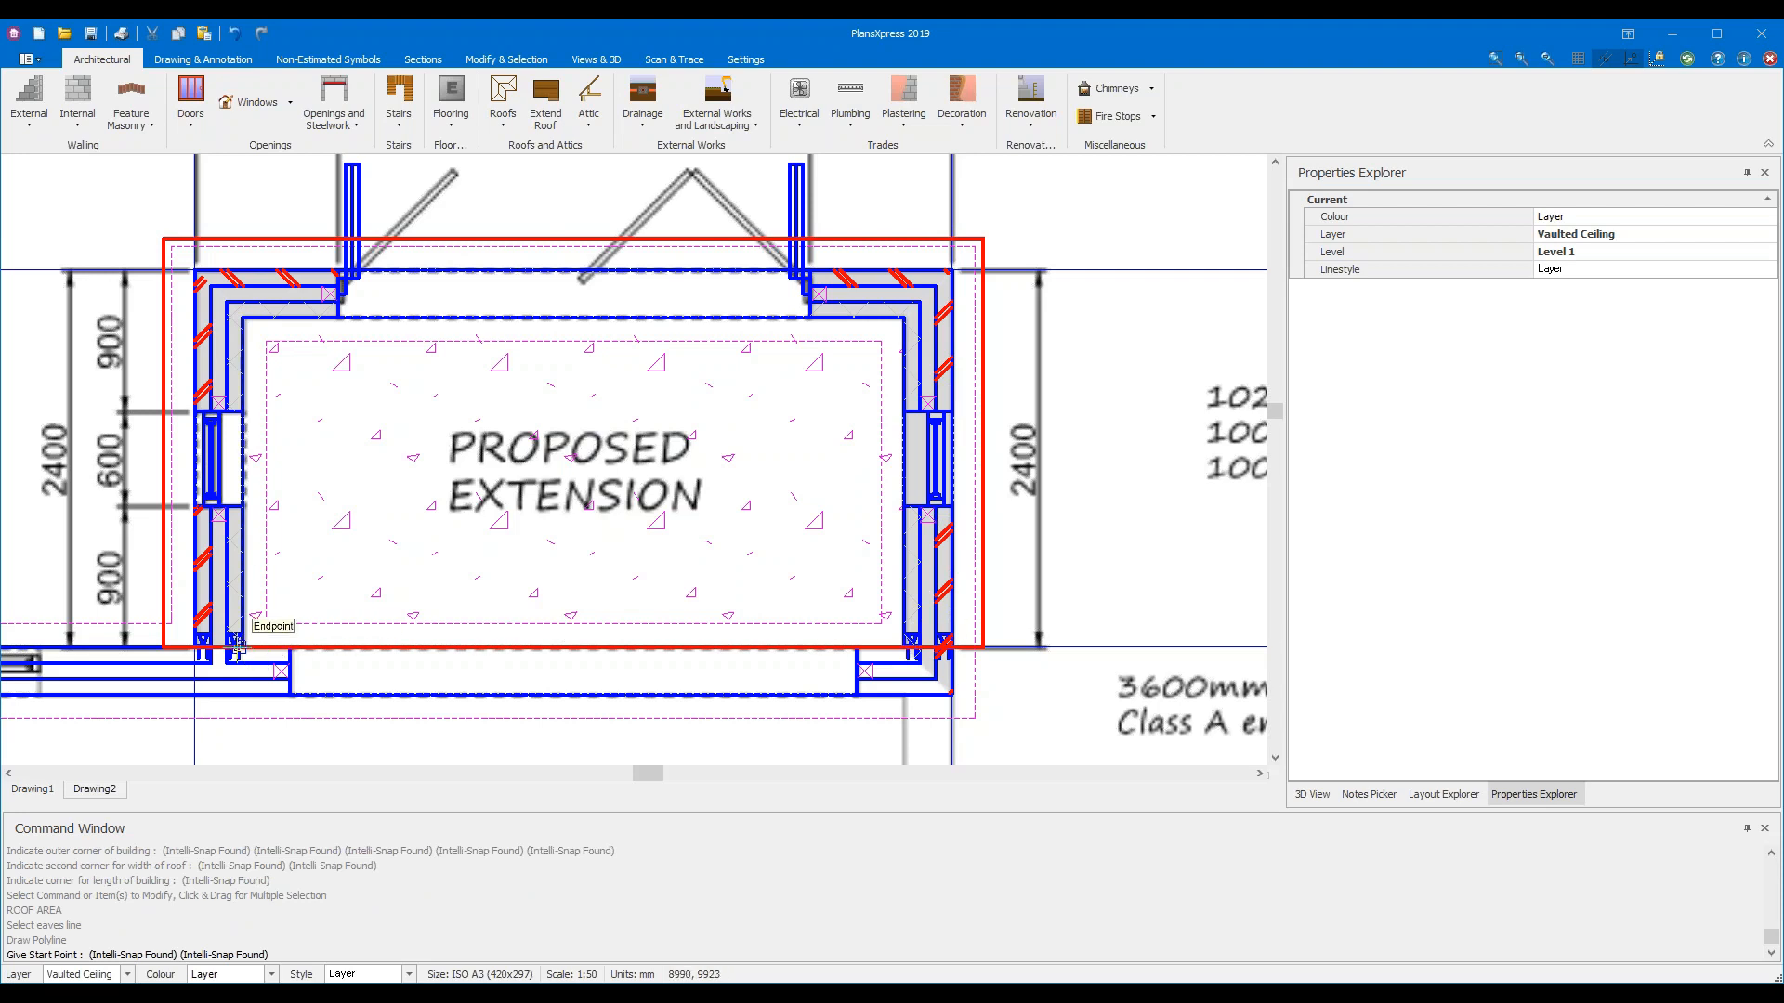
{"action": "left_click", "coordinate": [243, 317]}
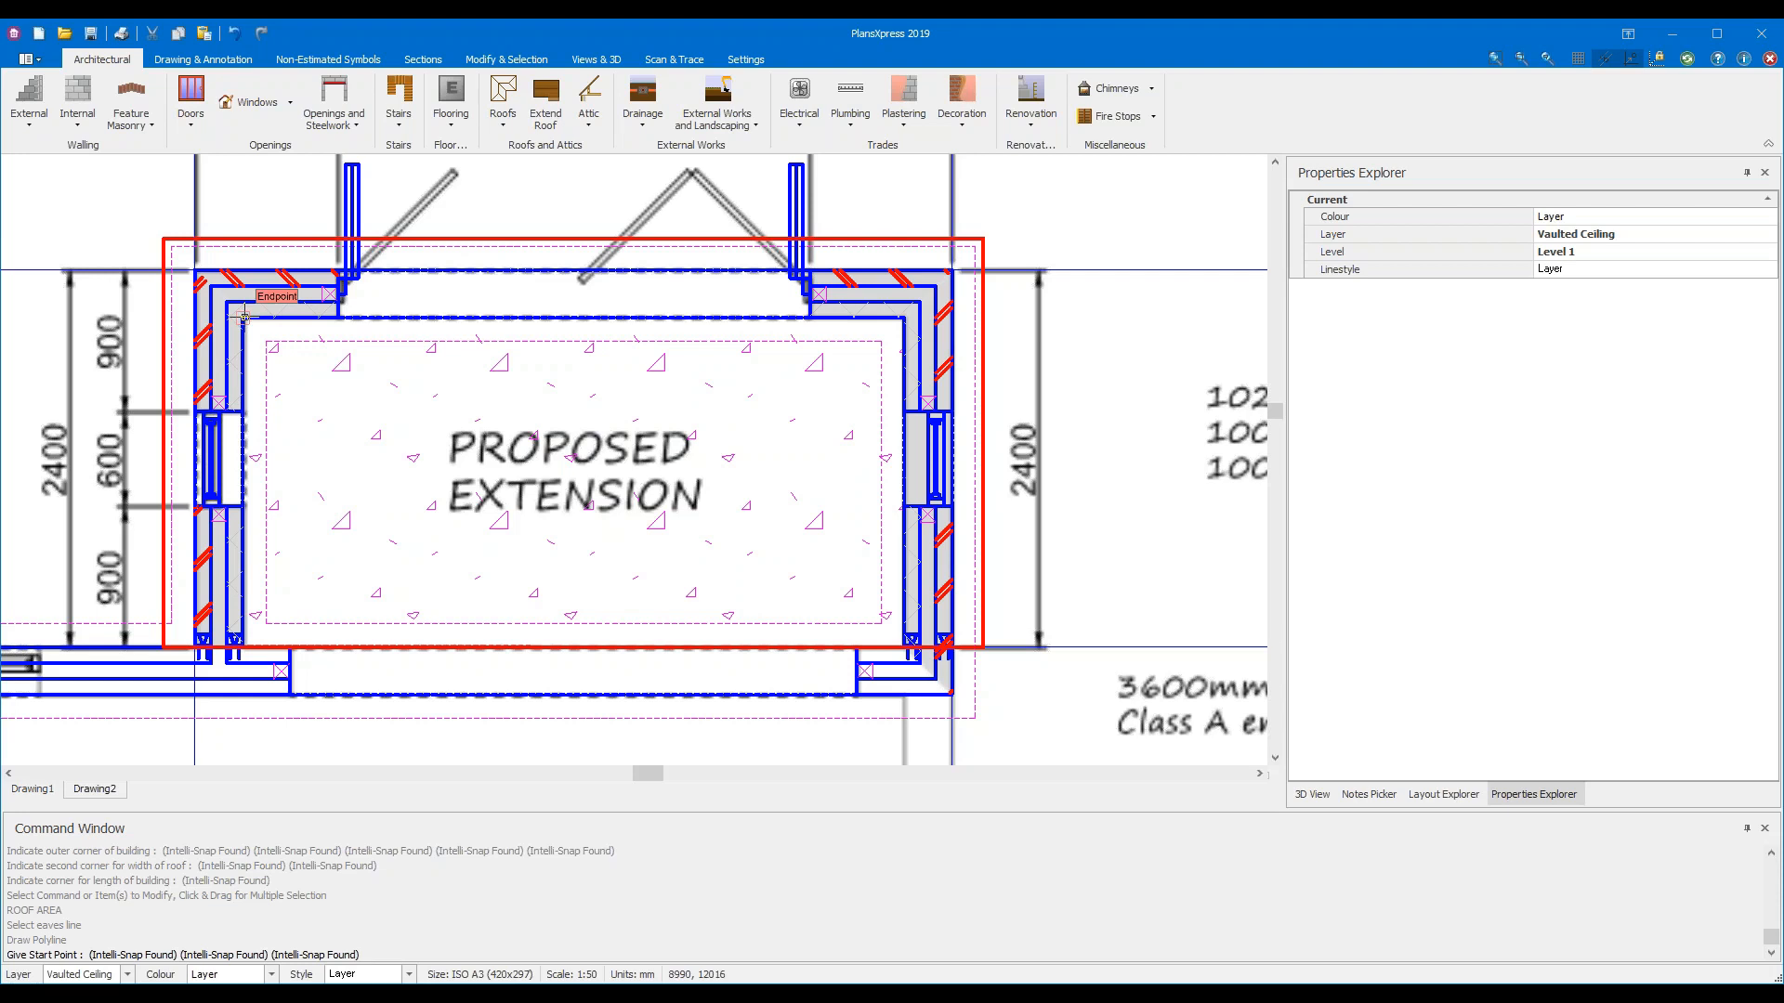
{"action": "left_click", "coordinate": [243, 316]}
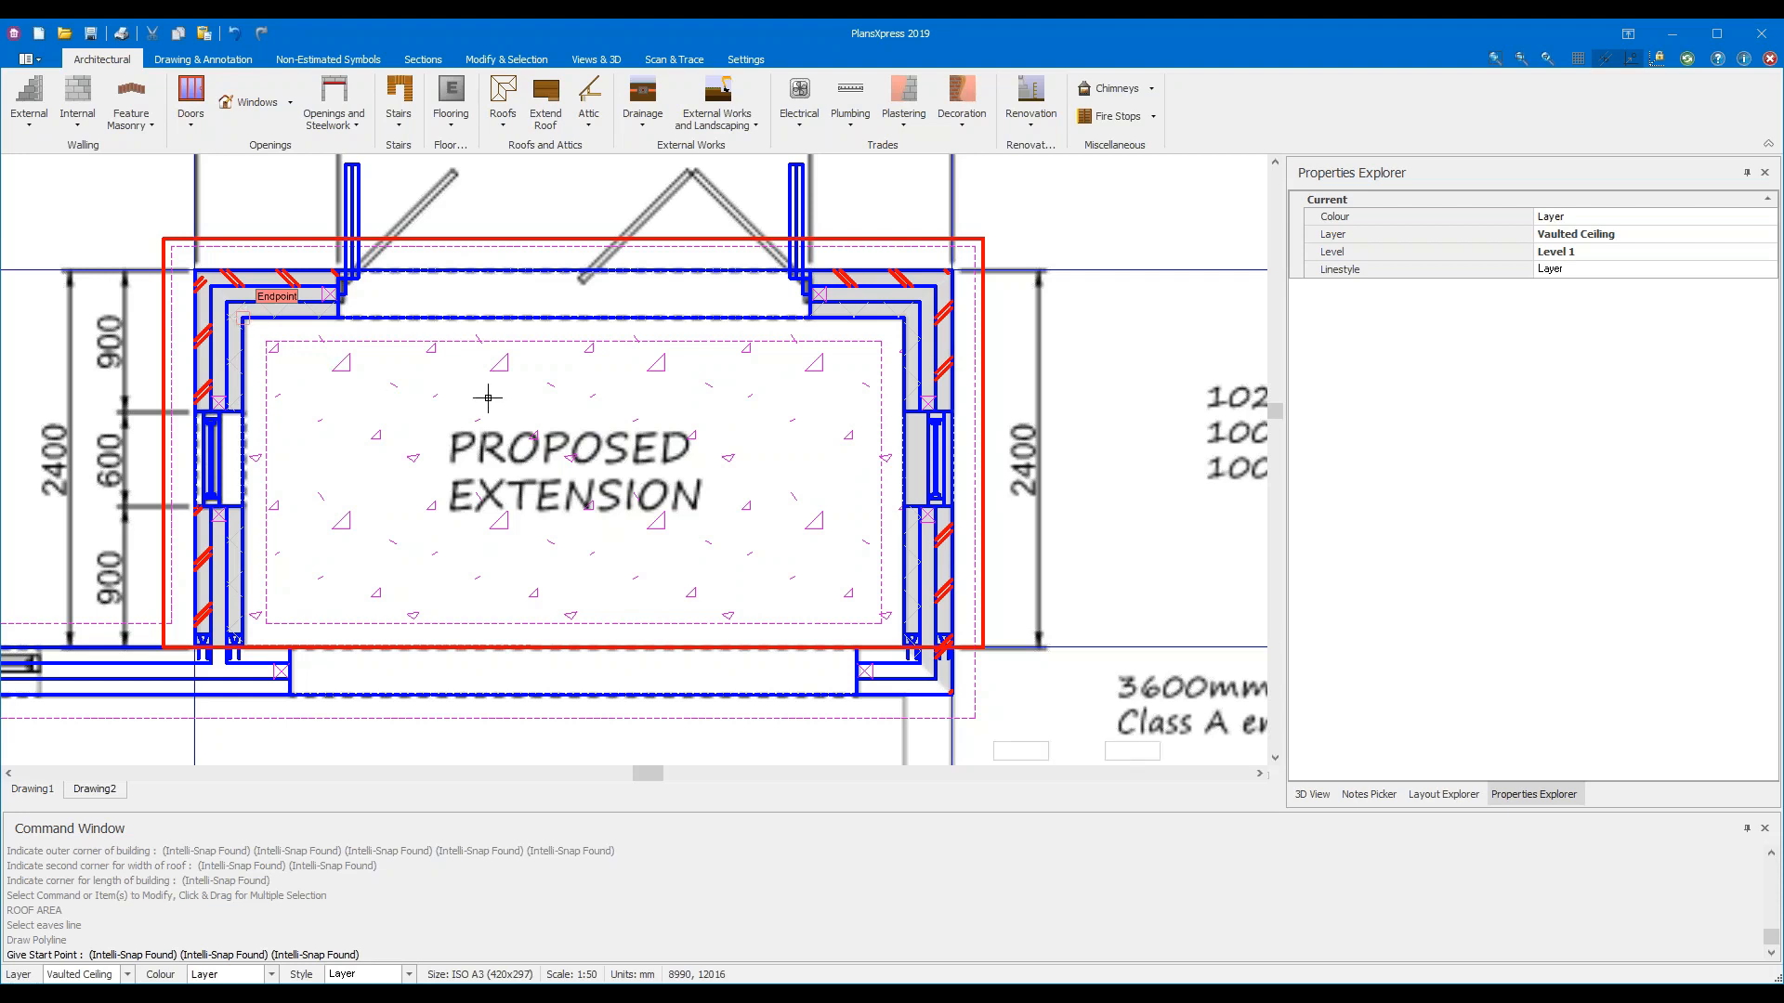
{"action": "left_click", "coordinate": [904, 319]}
{"action": "left_click", "coordinate": [914, 635]}
{"action": "scroll", "coordinate": [912, 637], "scroll_direction": "up", "scroll_amount": 3}
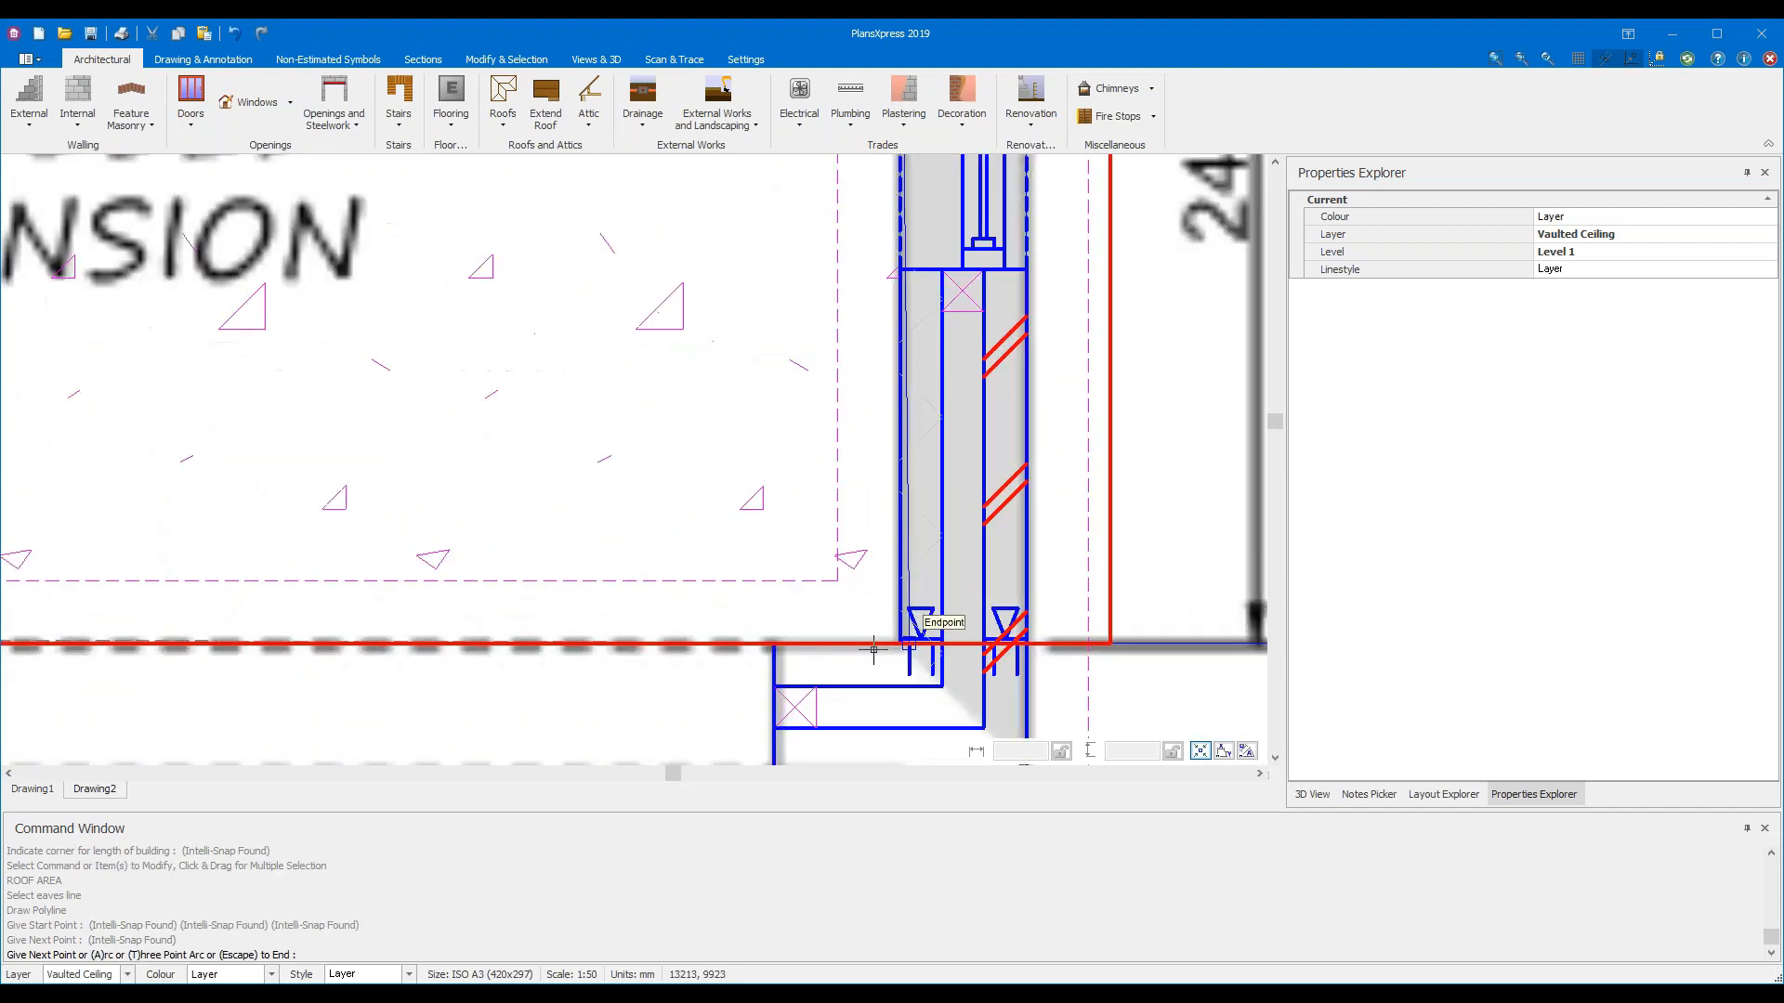
{"action": "scroll", "coordinate": [876, 645], "scroll_direction": "up", "scroll_amount": 2}
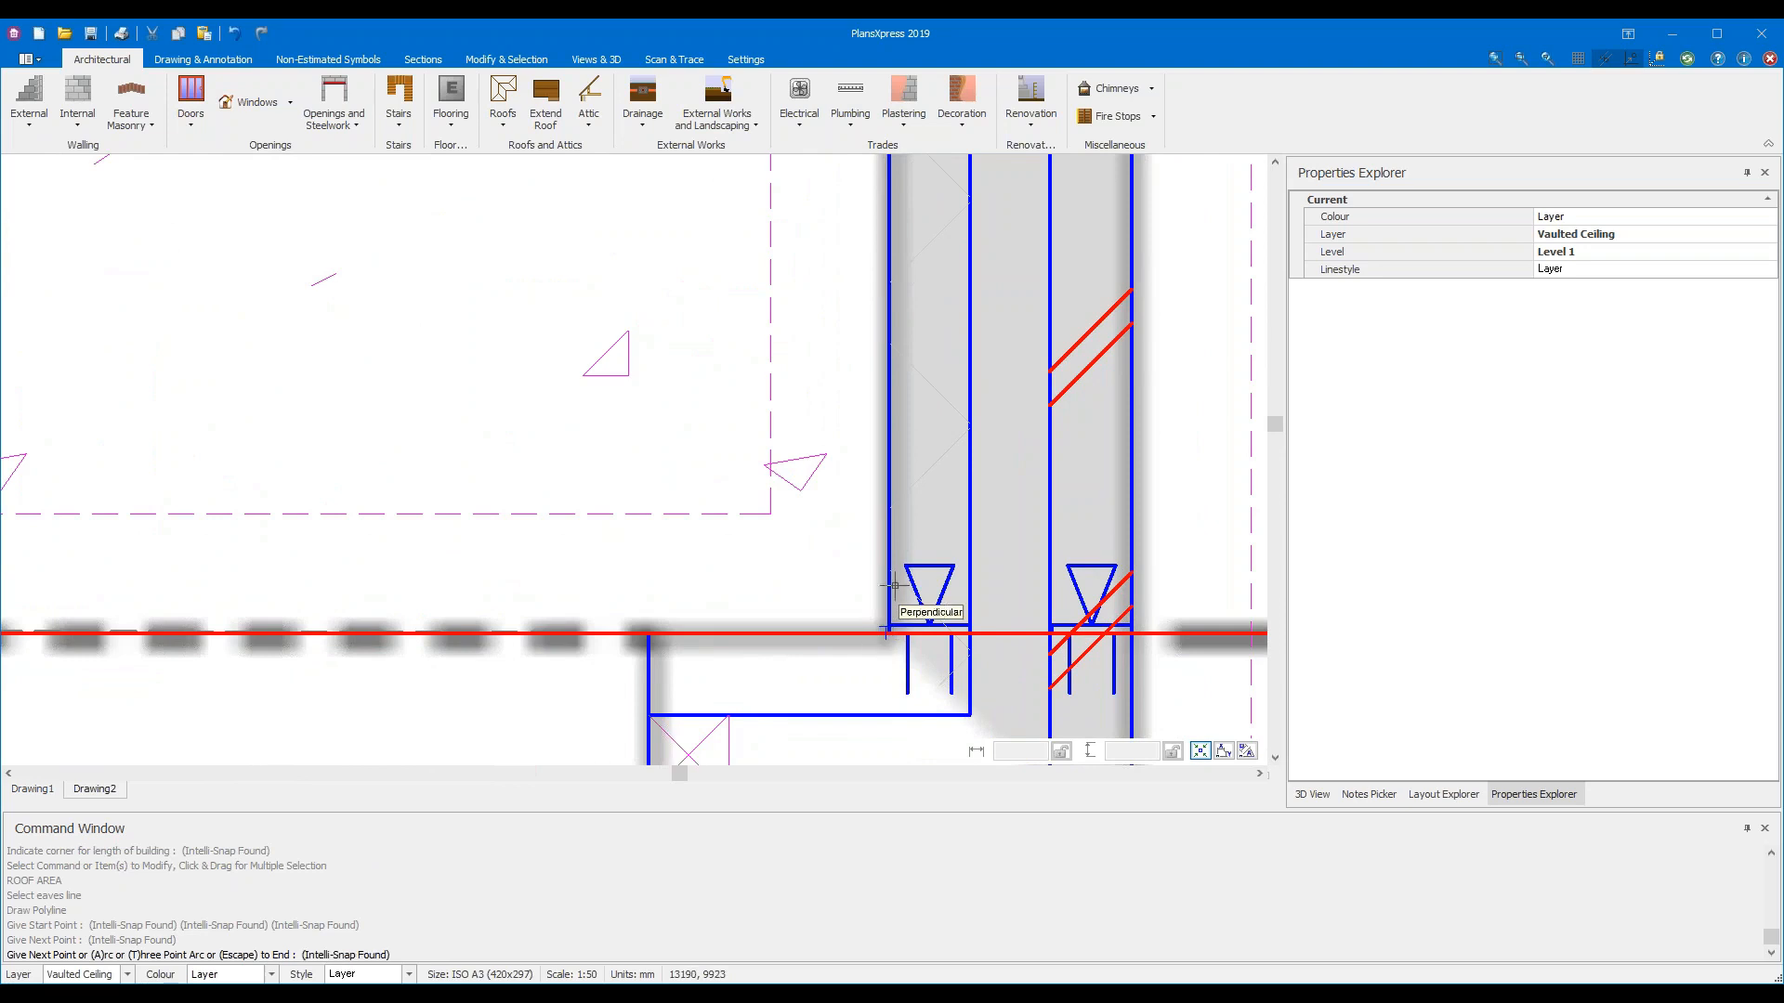
{"action": "left_click", "coordinate": [889, 632]}
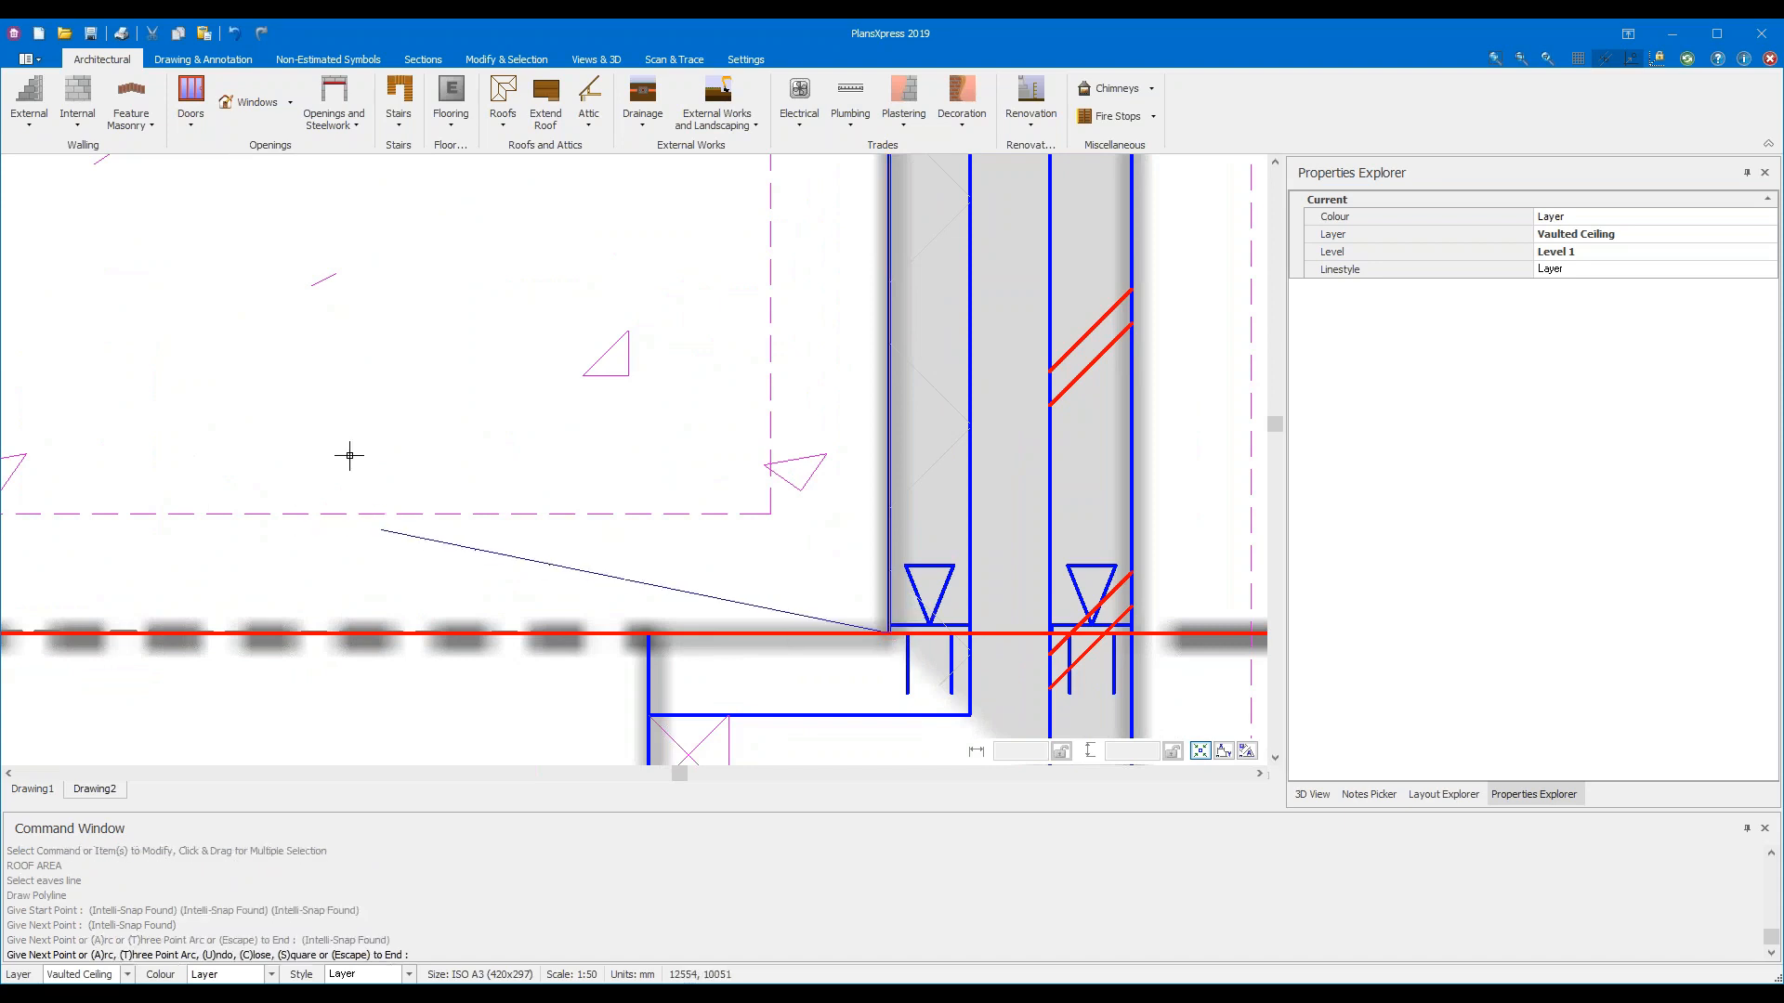
Continue the roof area outline to the left wall corner and inner wall intersection, then end it
{"action": "scroll", "coordinate": [340, 455], "scroll_direction": "down", "scroll_amount": 2}
{"action": "middle_click_drag", "start_coordinate": [332, 376], "coordinate": [1238, 436]}
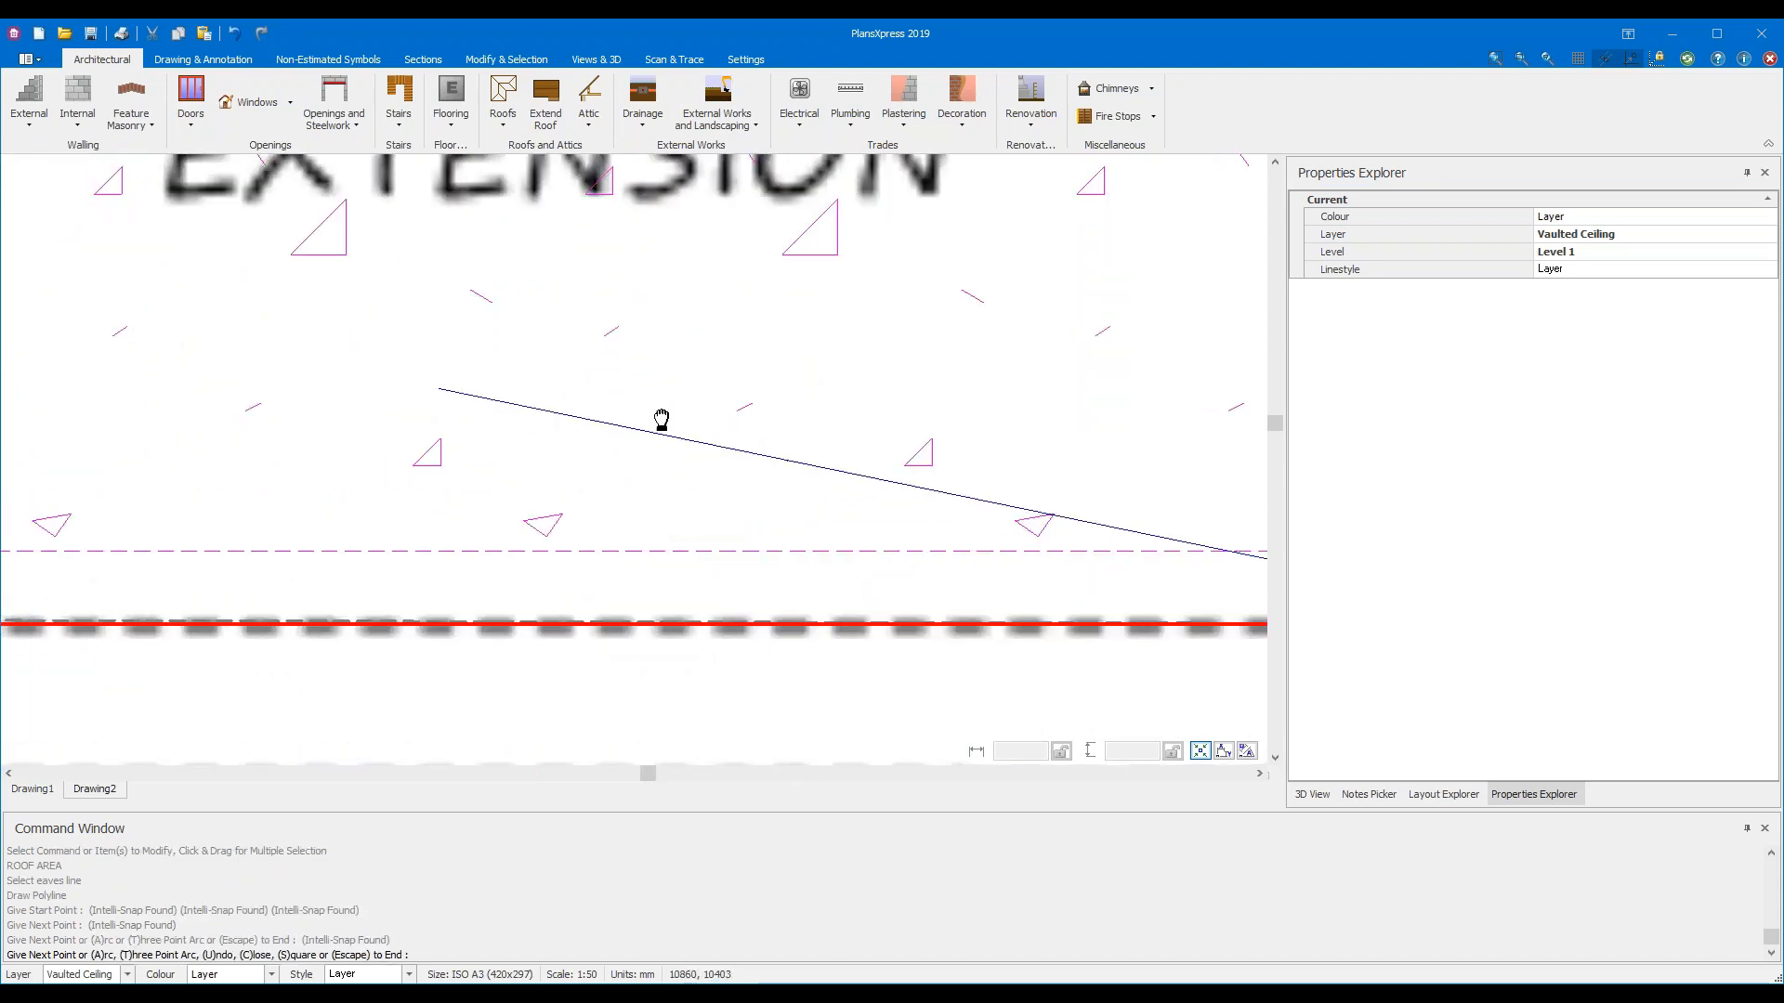
{"action": "middle_click_drag", "start_coordinate": [490, 374], "coordinate": [1185, 381]}
{"action": "scroll", "coordinate": [228, 630], "scroll_direction": "up", "scroll_amount": 3}
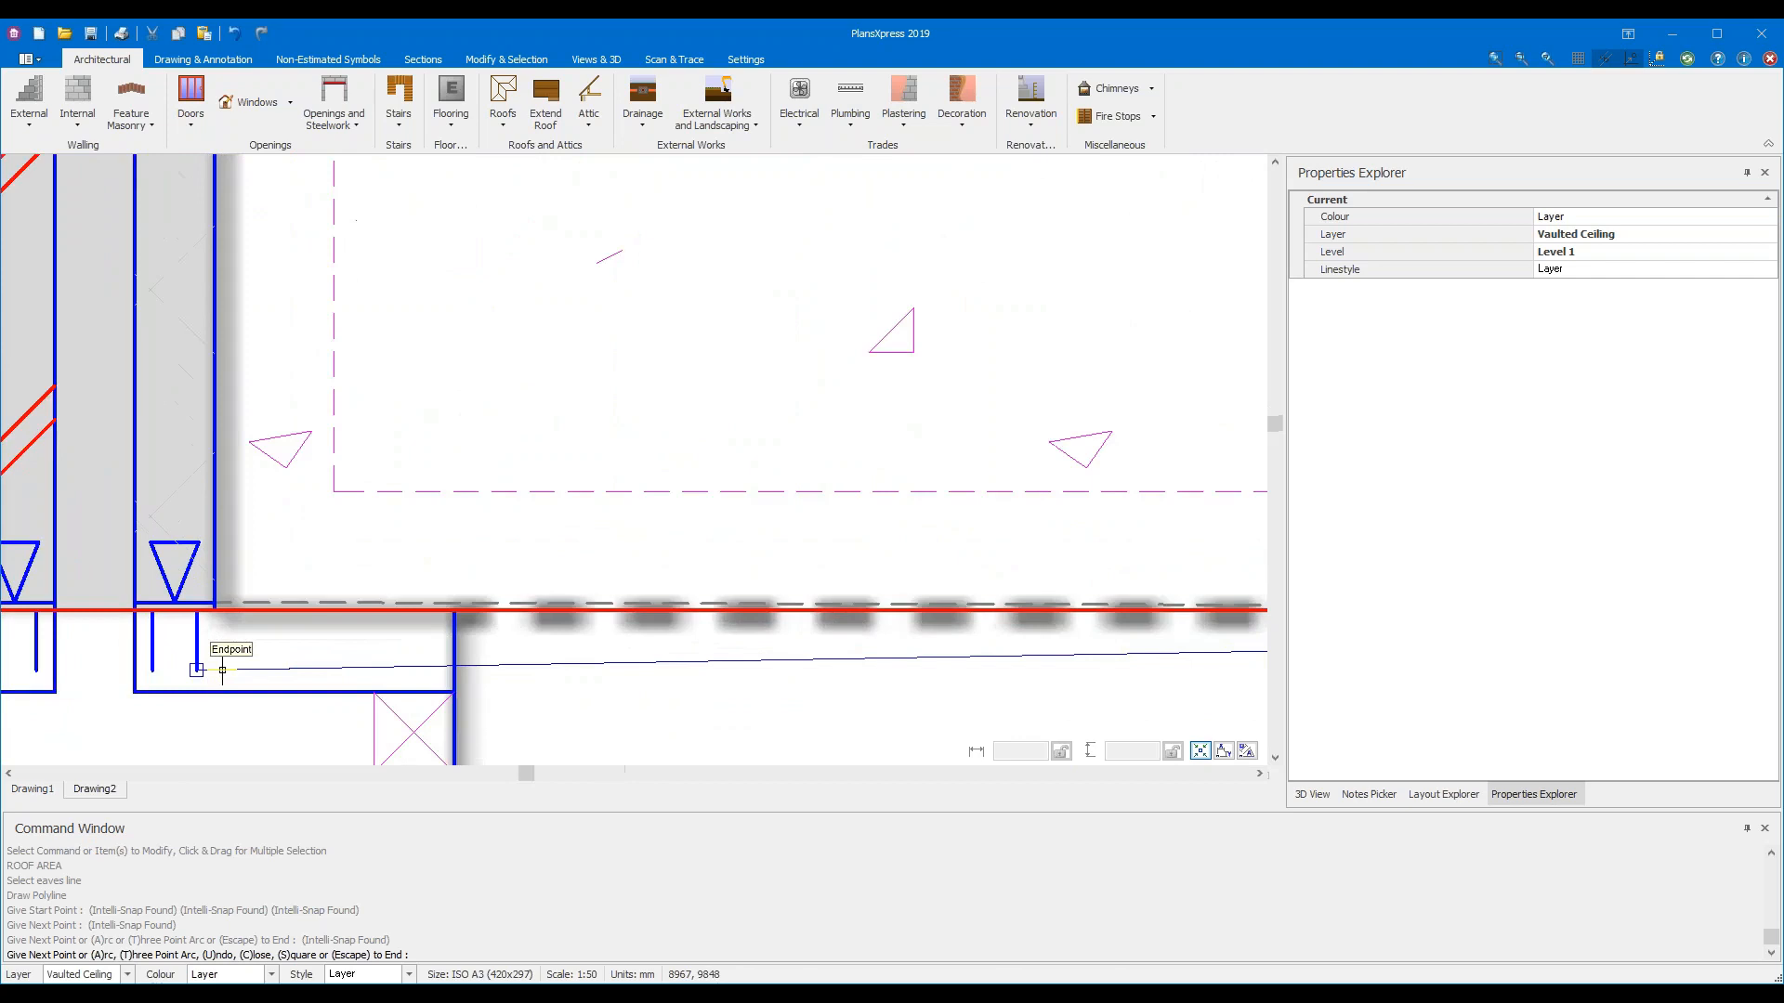
{"action": "scroll", "coordinate": [260, 620], "scroll_direction": "up", "scroll_amount": 2}
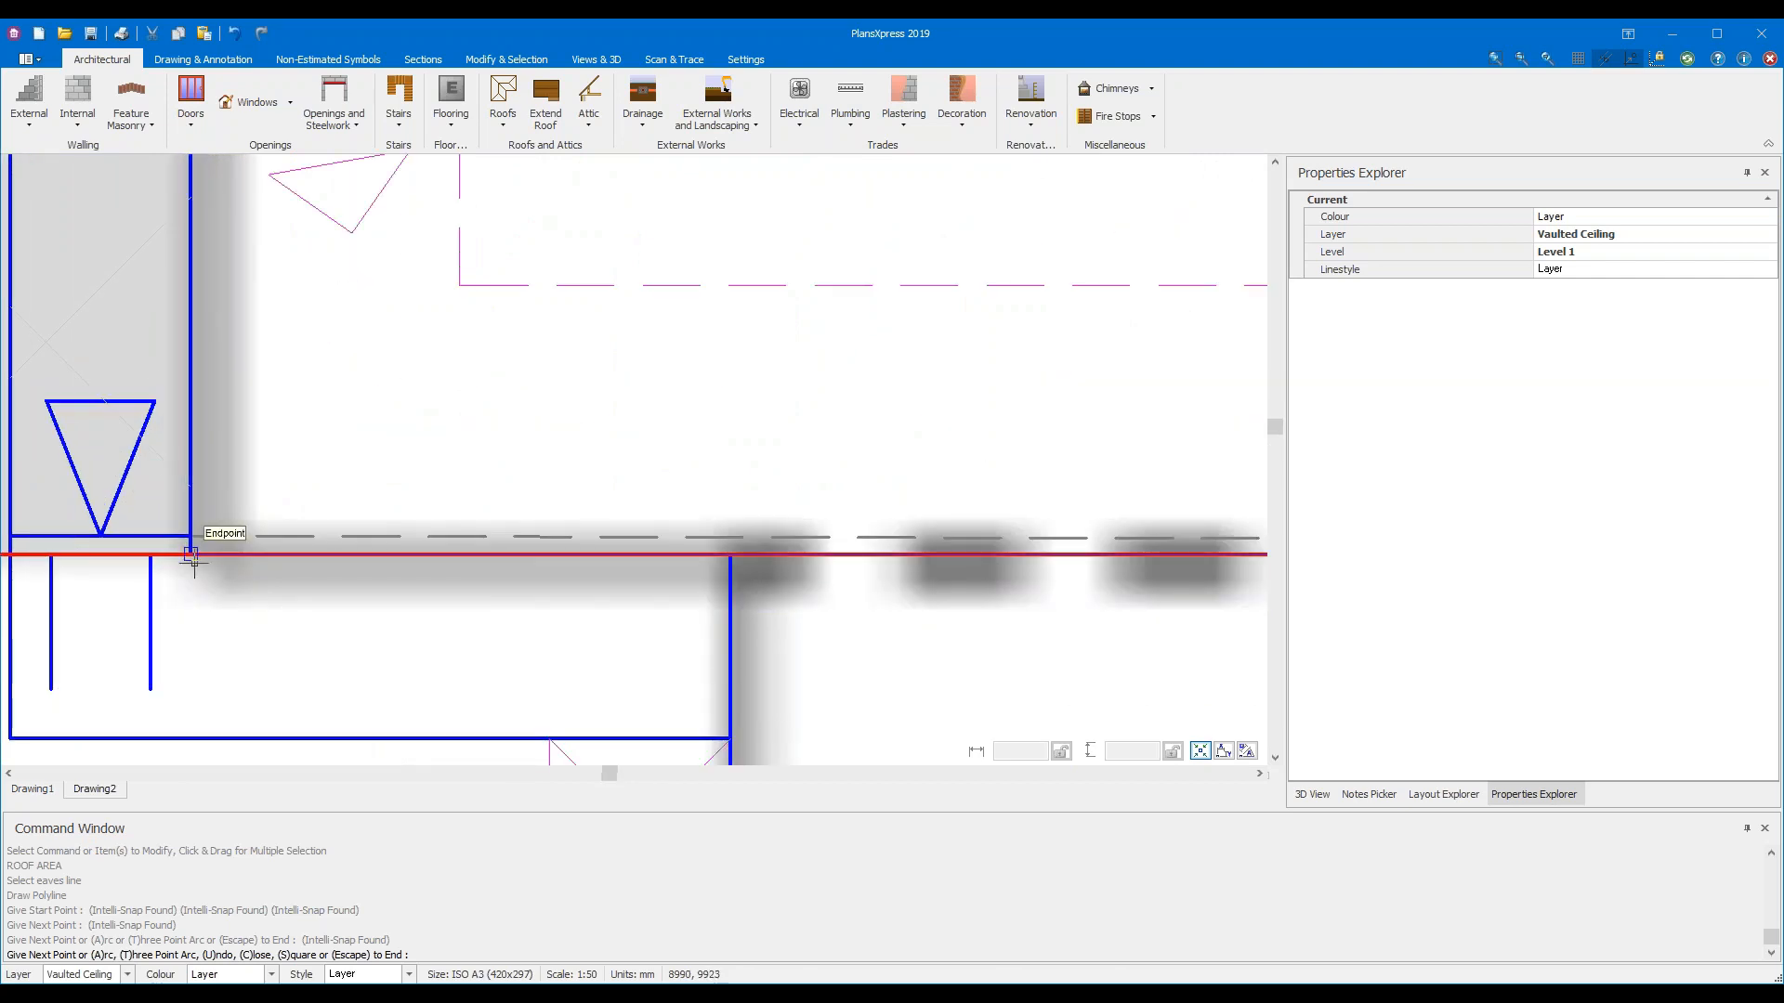
{"action": "left_click", "coordinate": [190, 555]}
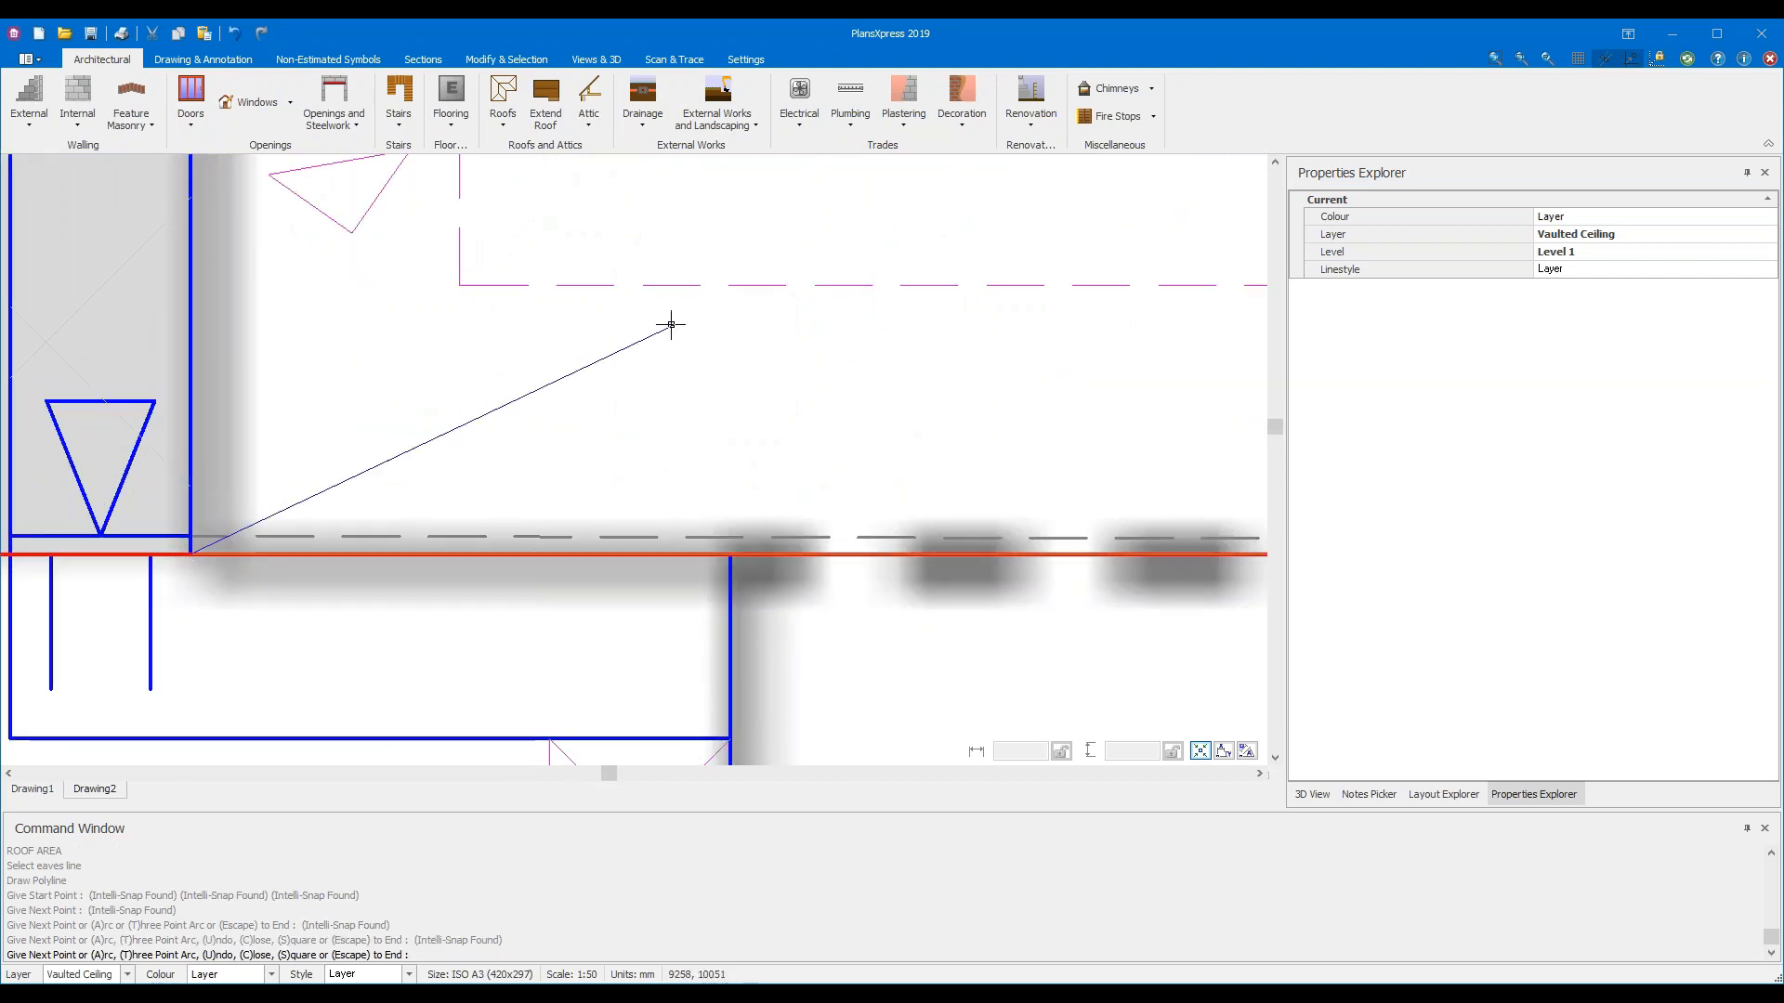
{"action": "scroll", "coordinate": [637, 360], "scroll_direction": "down", "scroll_amount": 5}
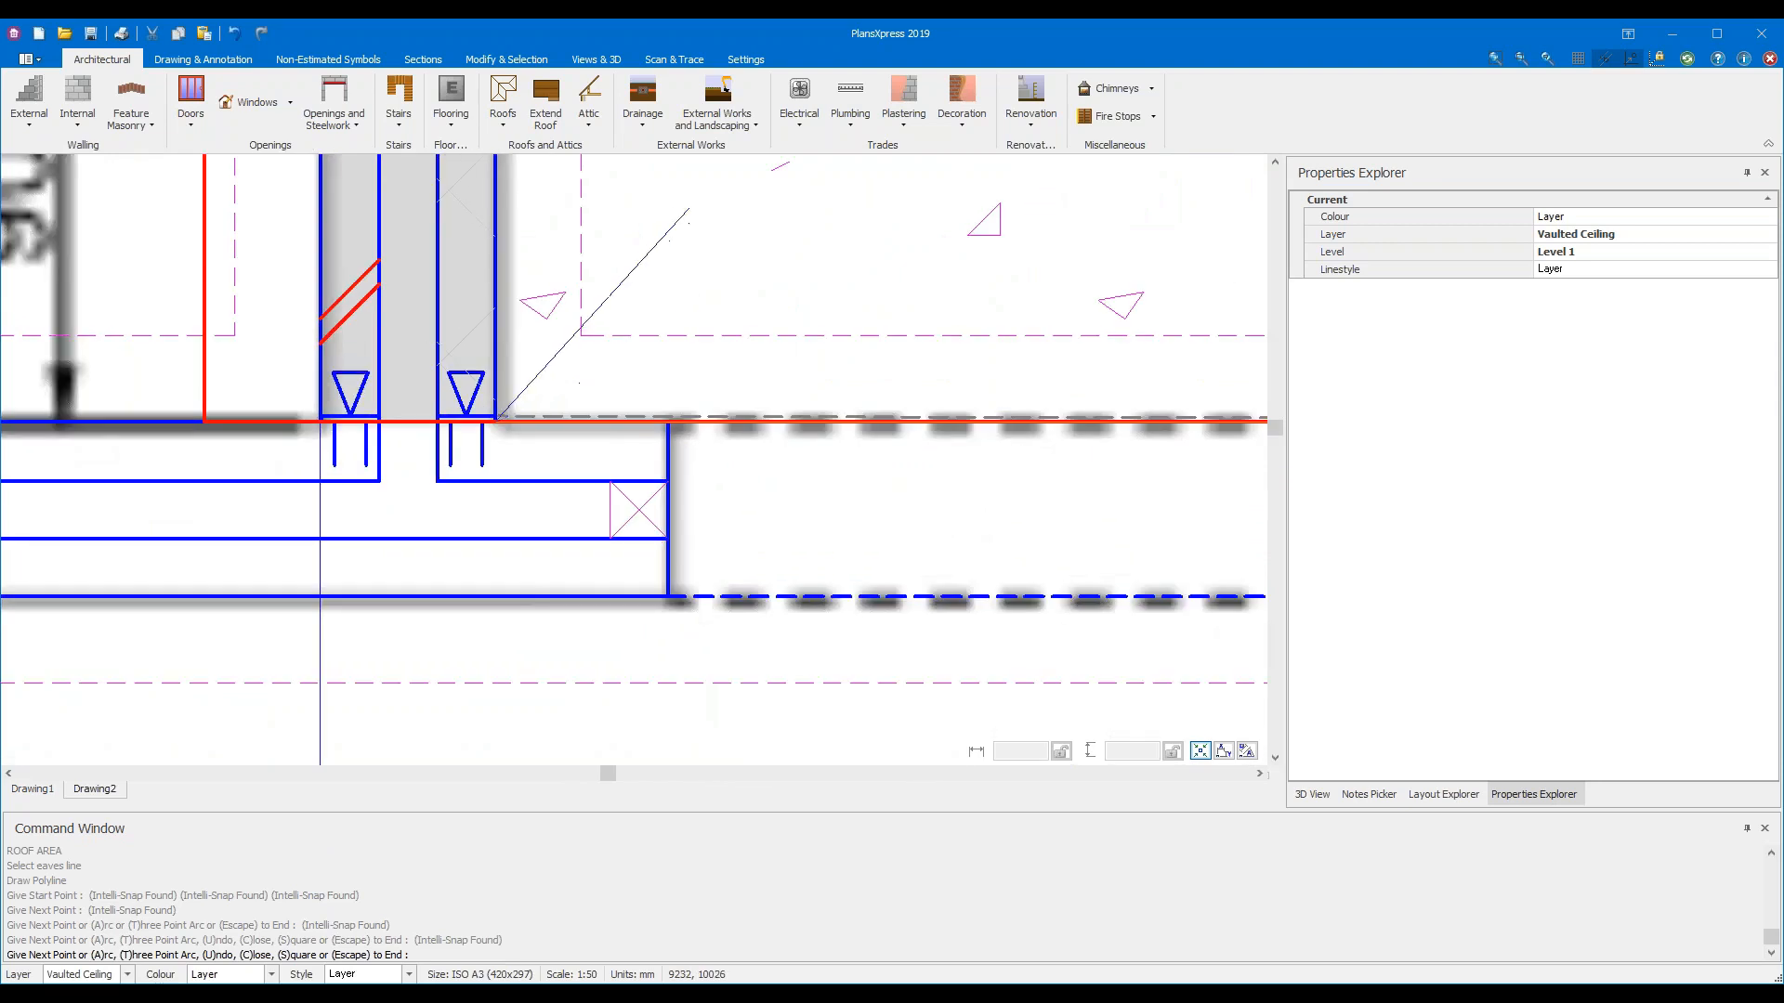
{"action": "middle_click_drag", "start_coordinate": [689, 213], "coordinate": [586, 690]}
{"action": "mouse_move", "coordinate": [589, 247]}
{"action": "middle_mouse_down"}
{"action": "mouse_move", "coordinate": [589, 583]}
{"action": "mouse_move", "coordinate": [624, 720]}
{"action": "middle_mouse_up"}
{"action": "middle_click_drag", "start_coordinate": [649, 400], "coordinate": [677, 630]}
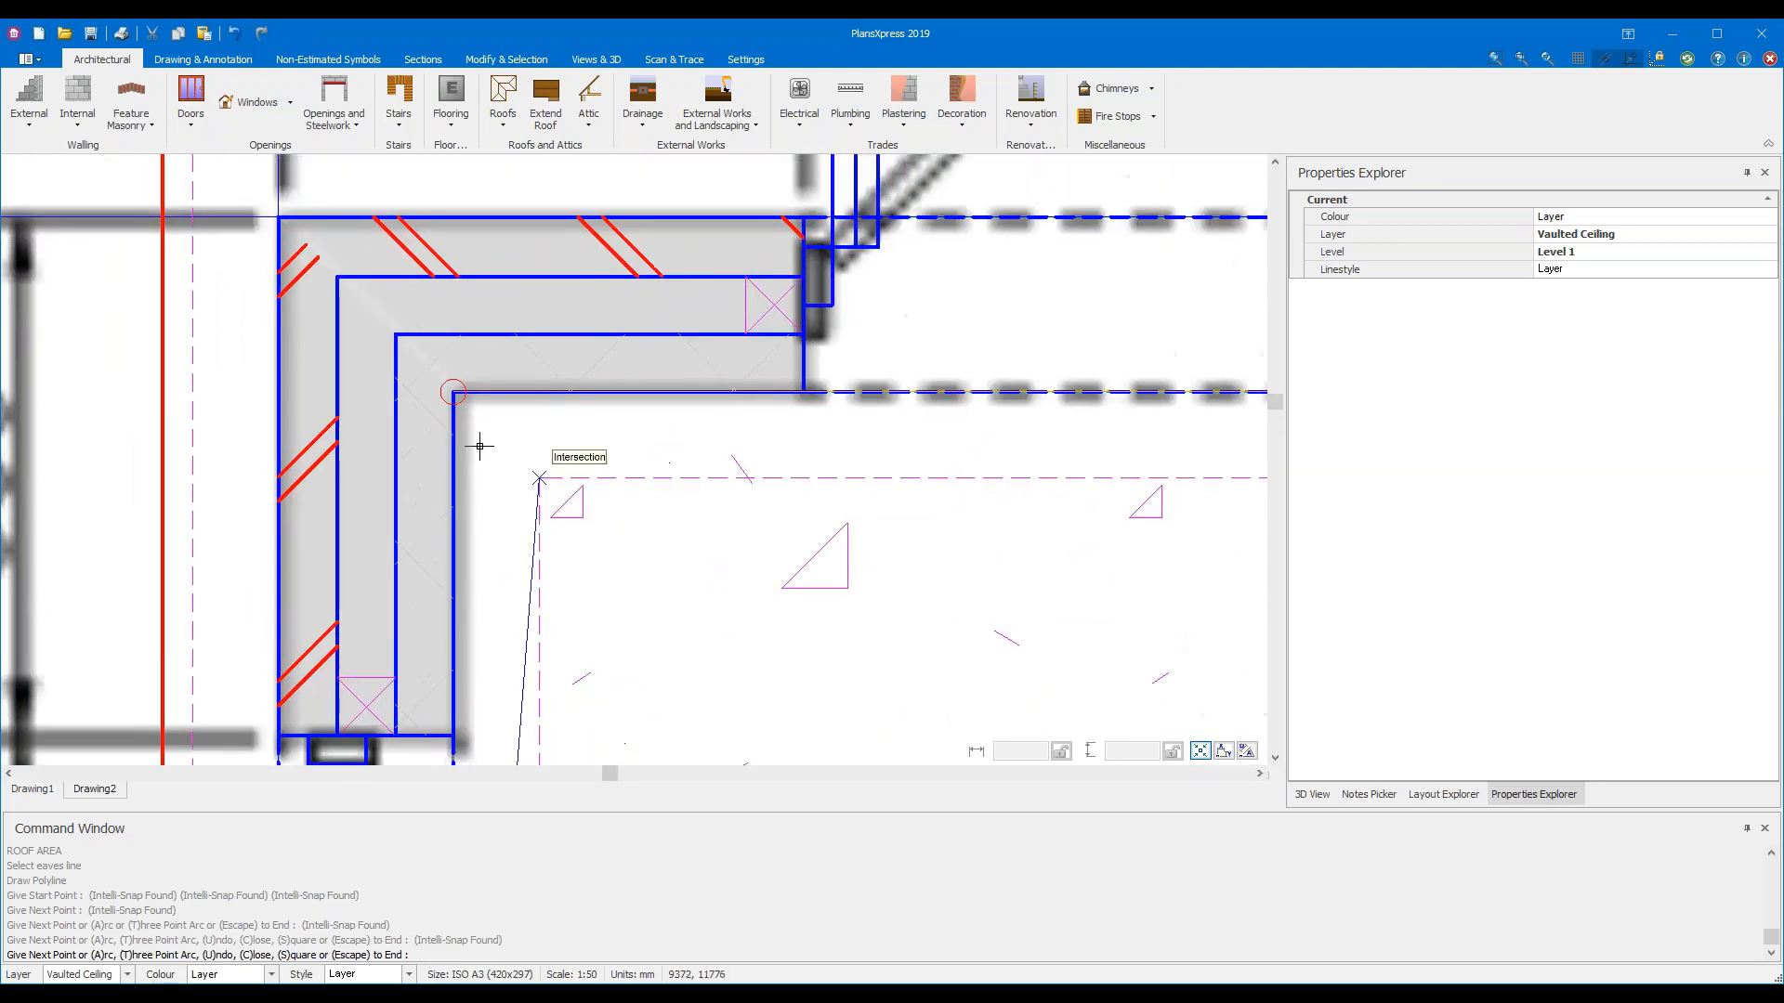
{"action": "left_click", "coordinate": [452, 393]}
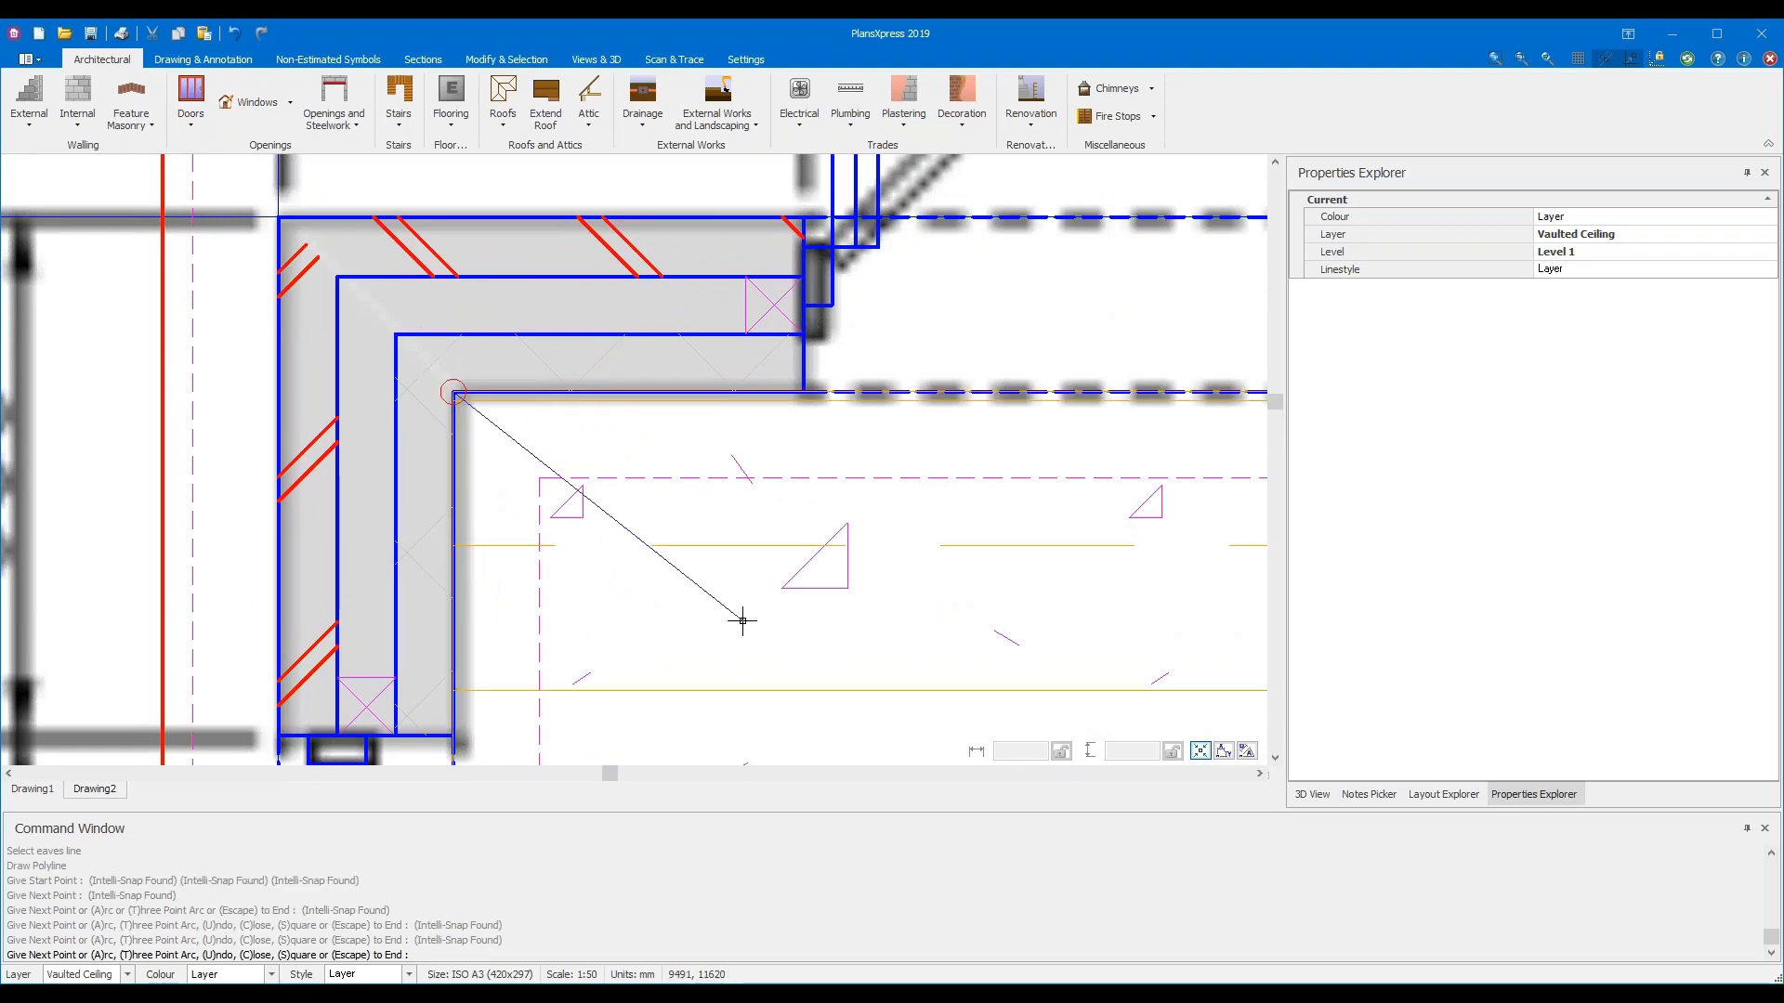
{"action": "key", "text": "Escape"}
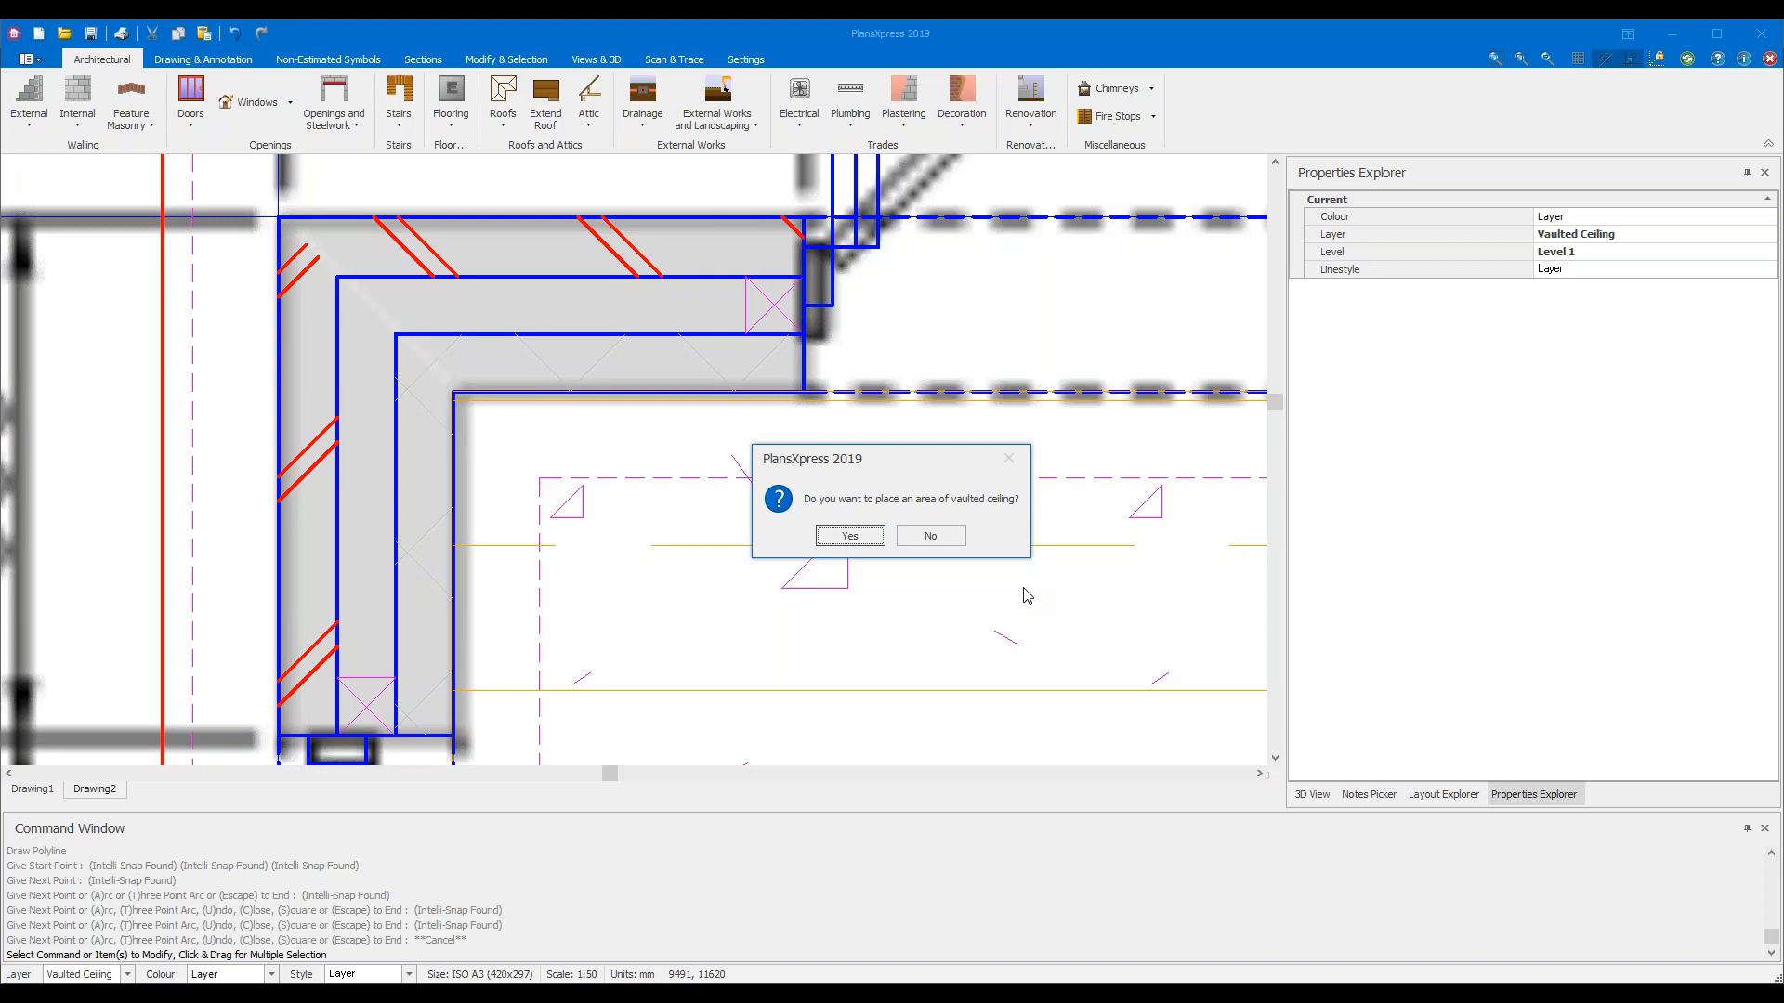
Decline the vaulted ceiling area, purlins, binders and rain water pipes
{"action": "left_click", "coordinate": [925, 543]}
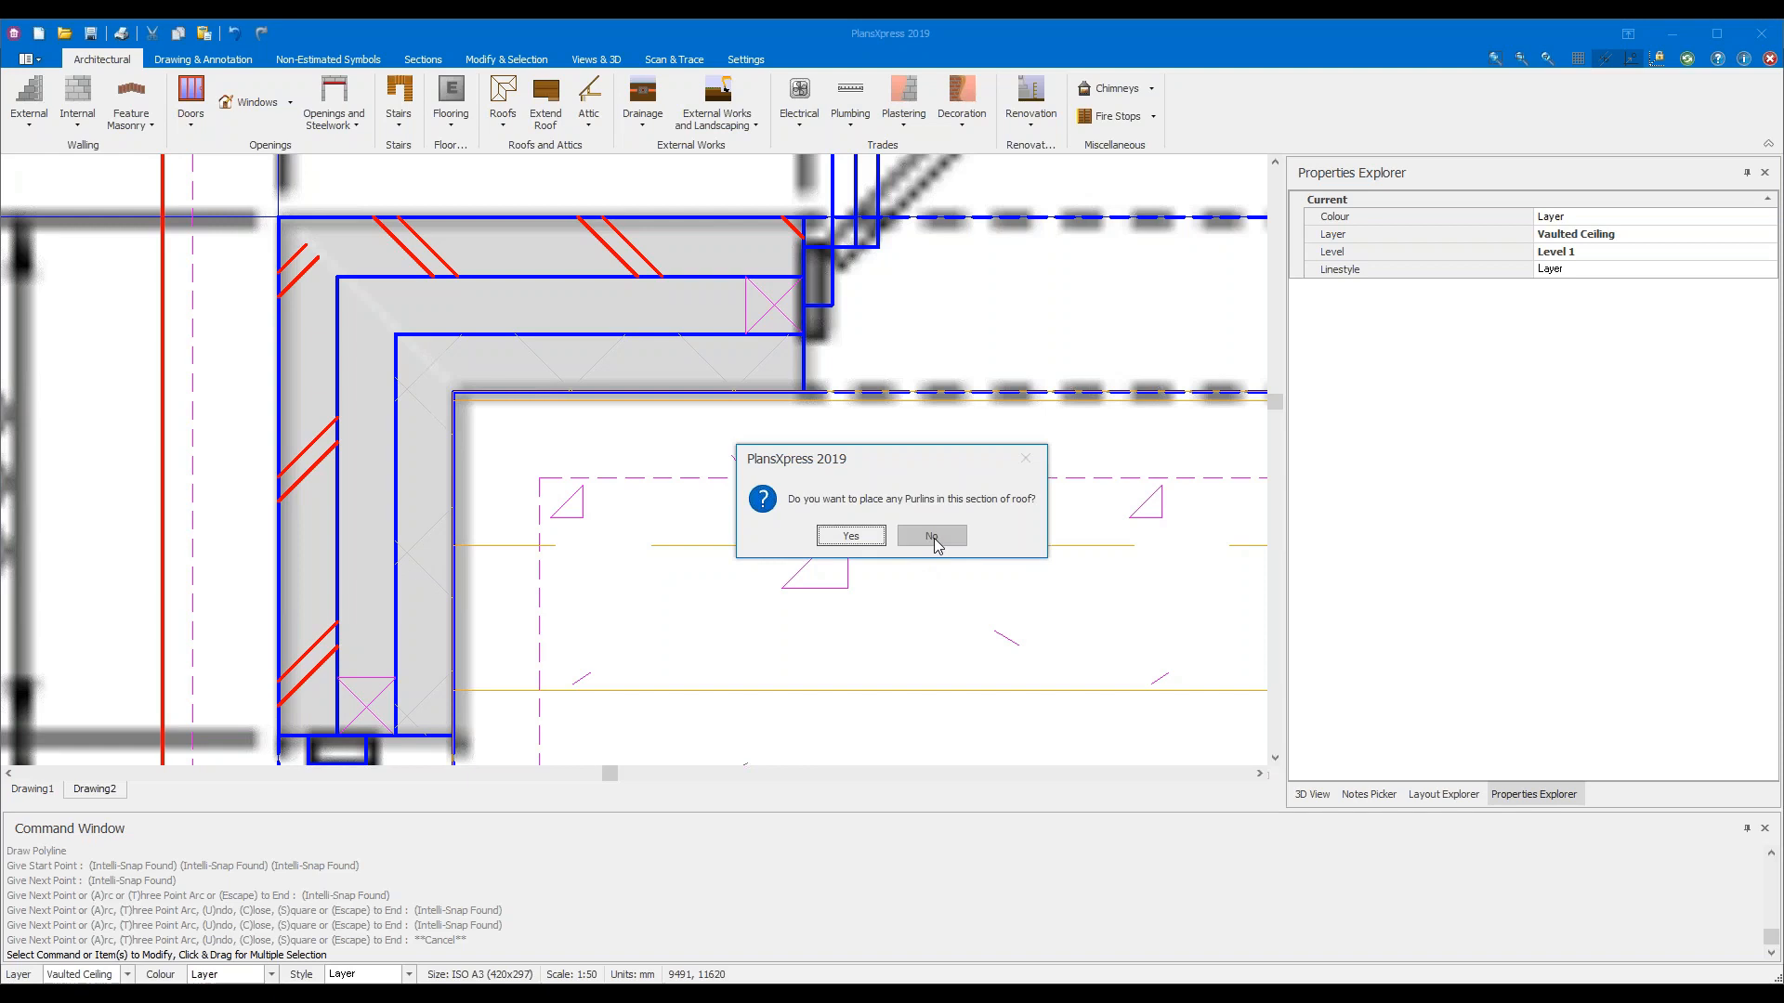
{"action": "left_click", "coordinate": [934, 540]}
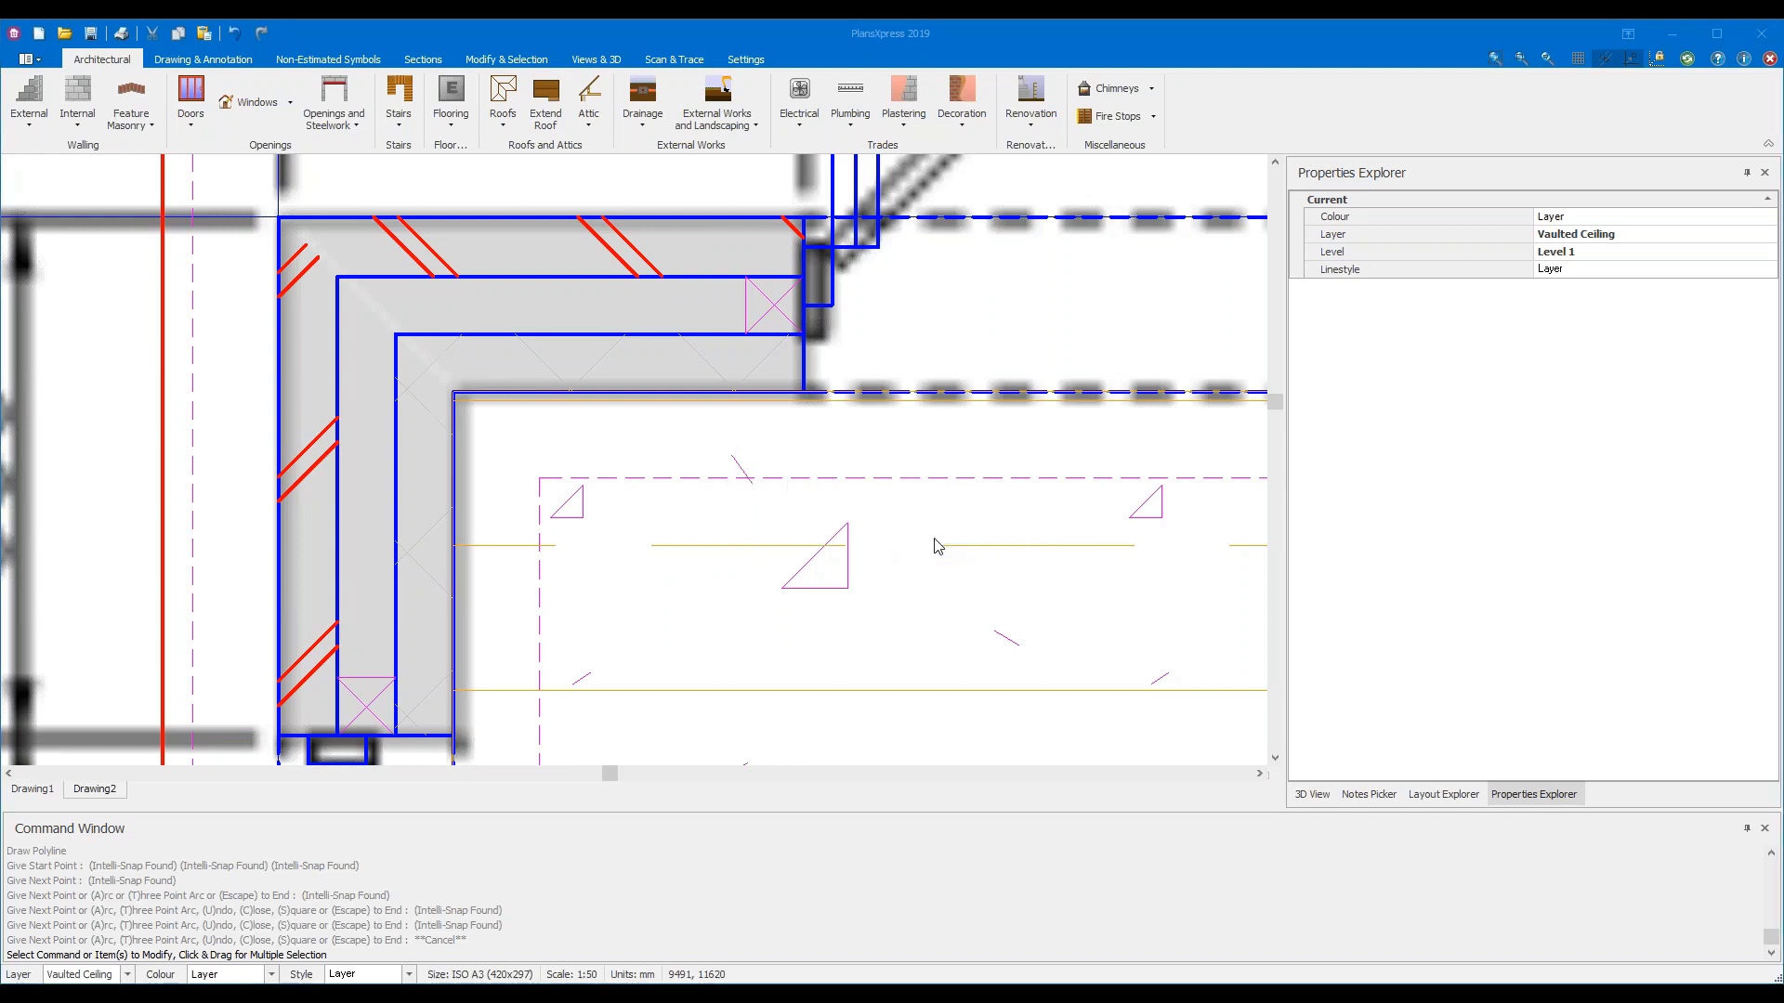
{"action": "left_click", "coordinate": [934, 539]}
{"action": "left_click", "coordinate": [934, 540]}
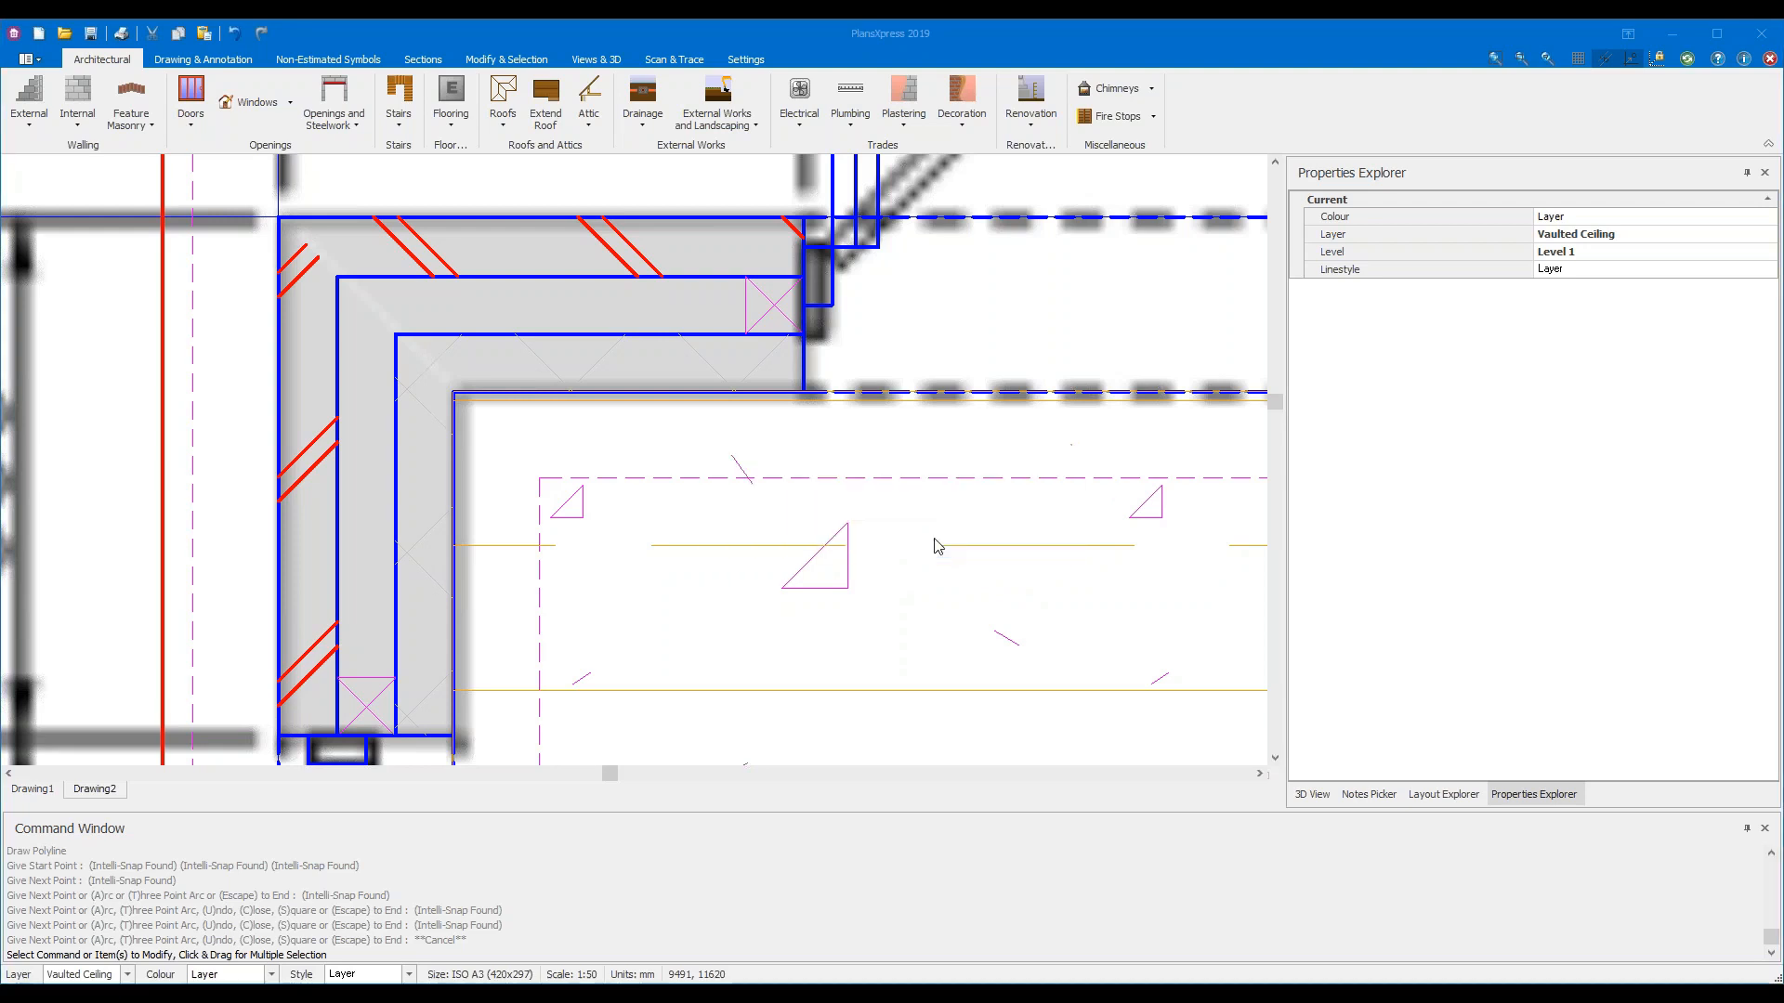
Frame the whole proposed extension and switch to the Views & 3D tools
{"action": "scroll", "coordinate": [966, 669], "scroll_direction": "down", "scroll_amount": 4}
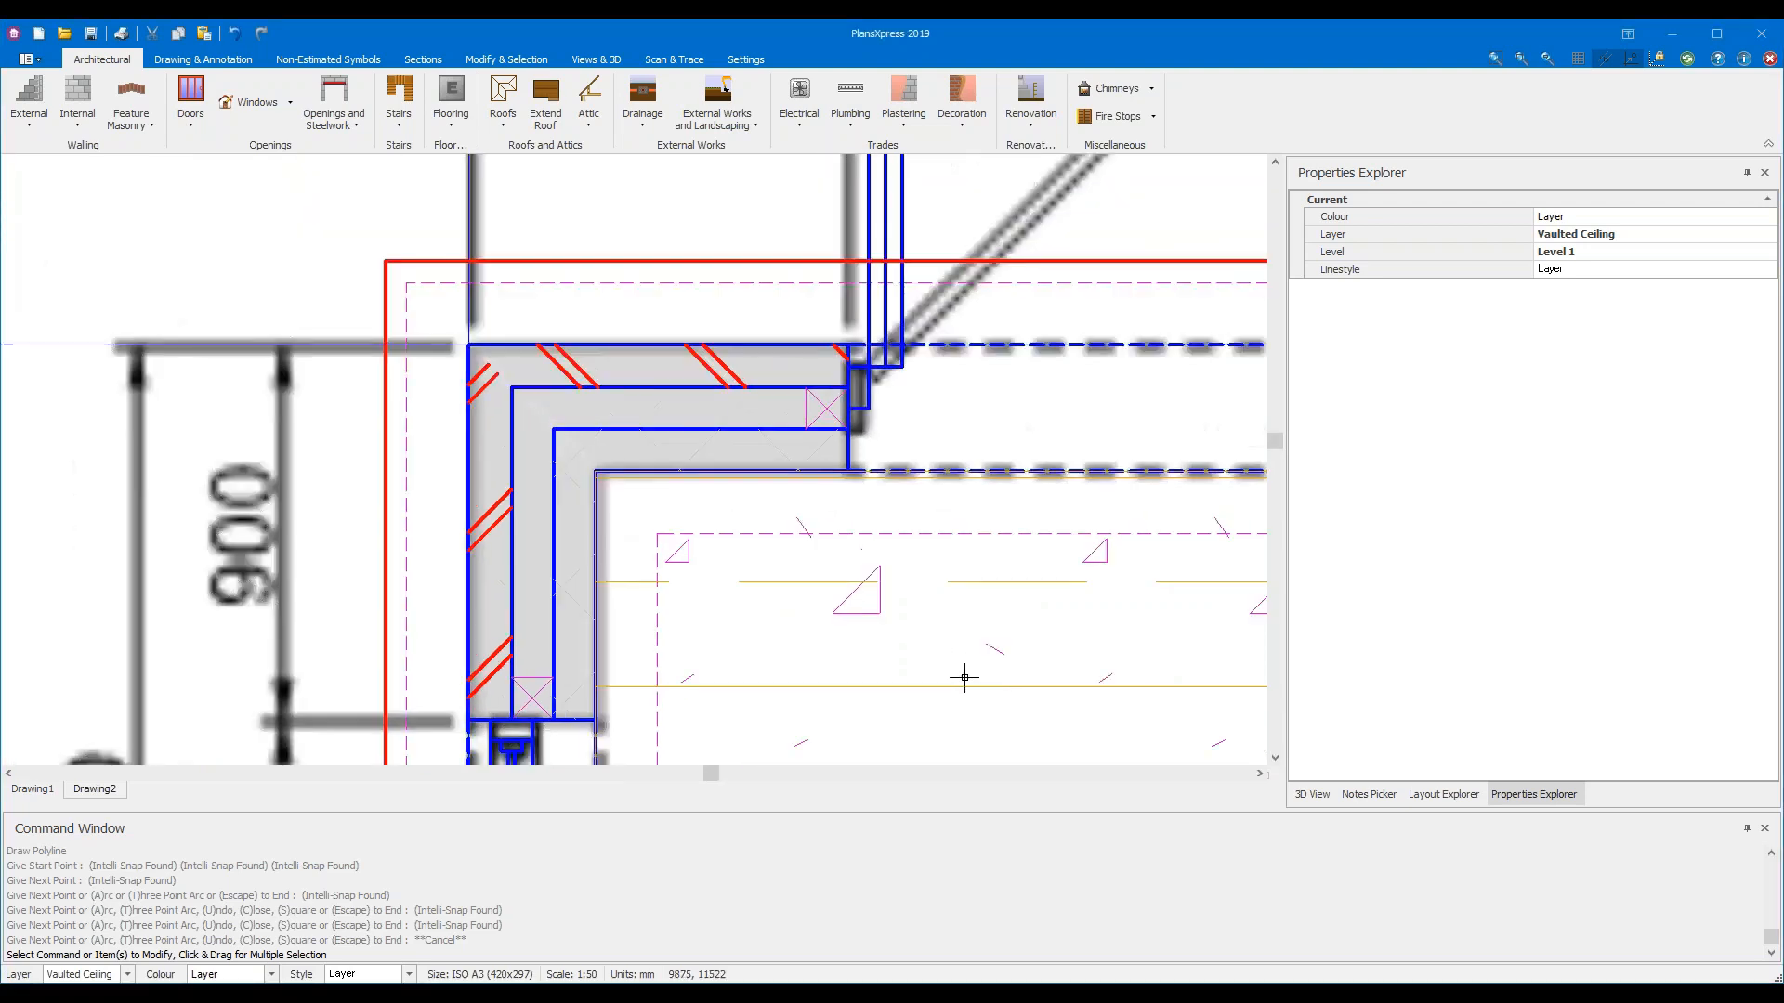
{"action": "scroll", "coordinate": [993, 669], "scroll_direction": "down", "scroll_amount": 1}
{"action": "middle_click_drag", "start_coordinate": [993, 670], "coordinate": [195, 350]}
{"action": "scroll", "coordinate": [378, 359], "scroll_direction": "down", "scroll_amount": 1}
{"action": "middle_click_drag", "start_coordinate": [378, 359], "coordinate": [781, 409]}
{"action": "scroll", "coordinate": [767, 403], "scroll_direction": "down", "scroll_amount": 3}
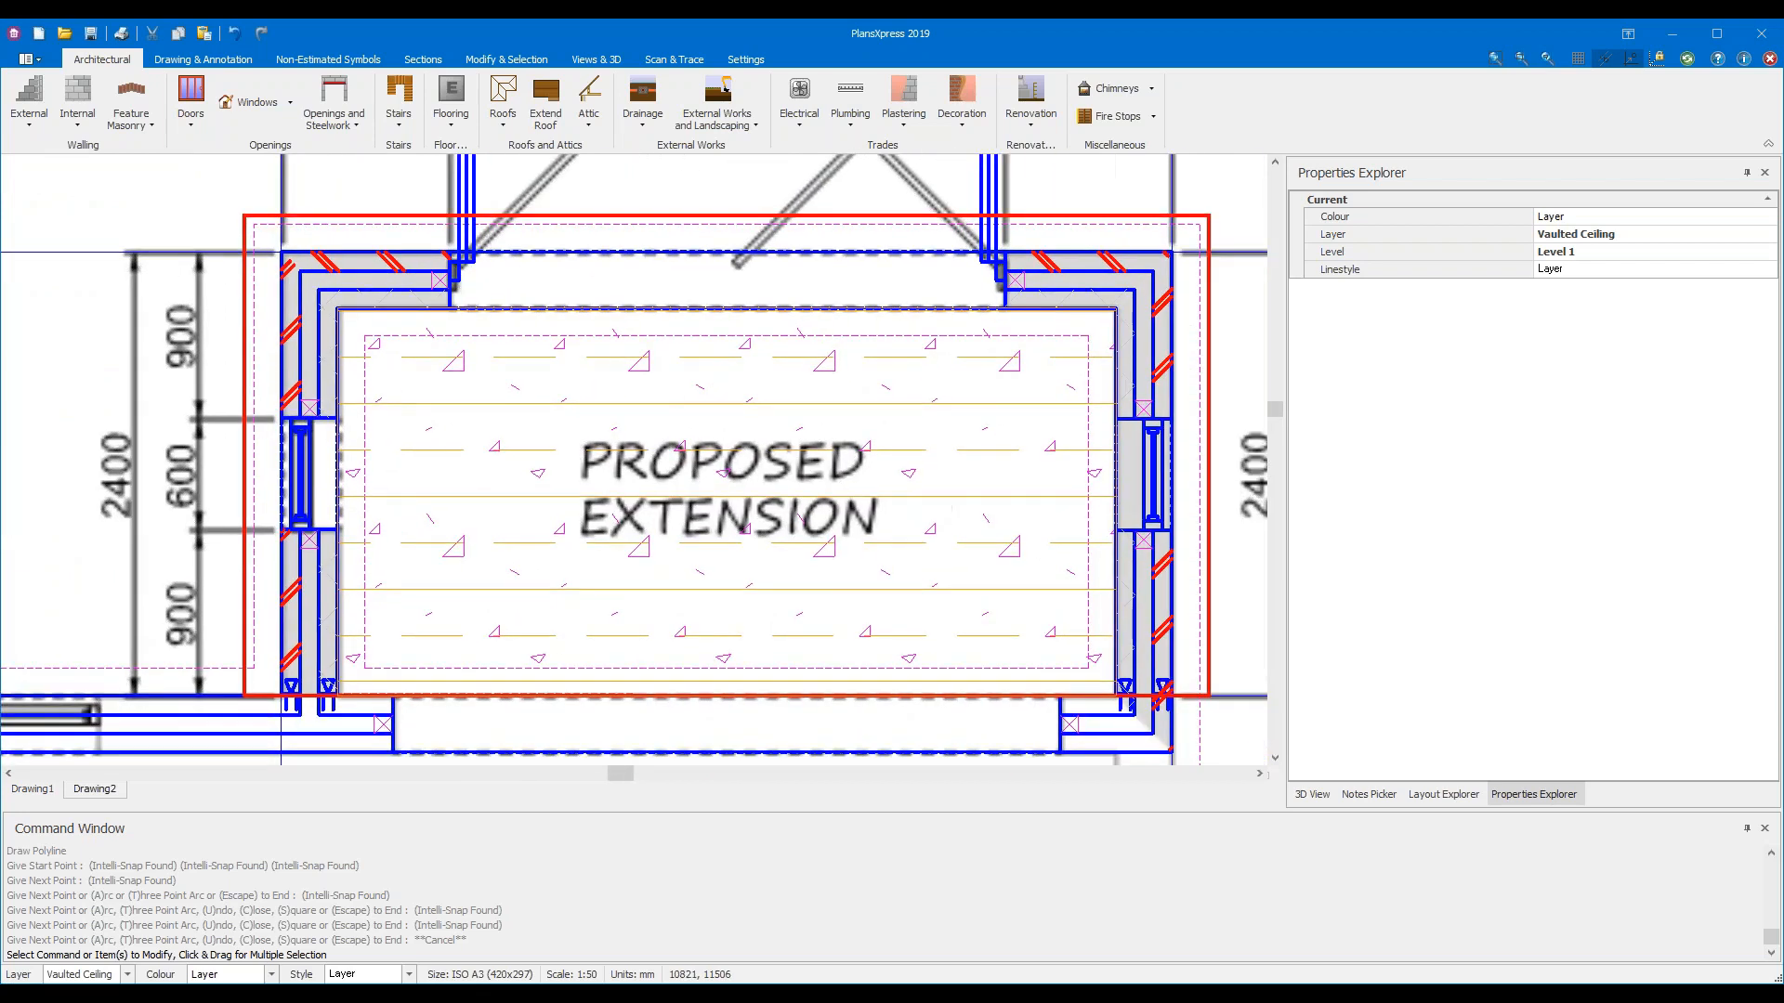
{"action": "middle_click_drag", "start_coordinate": [678, 398], "coordinate": [652, 398]}
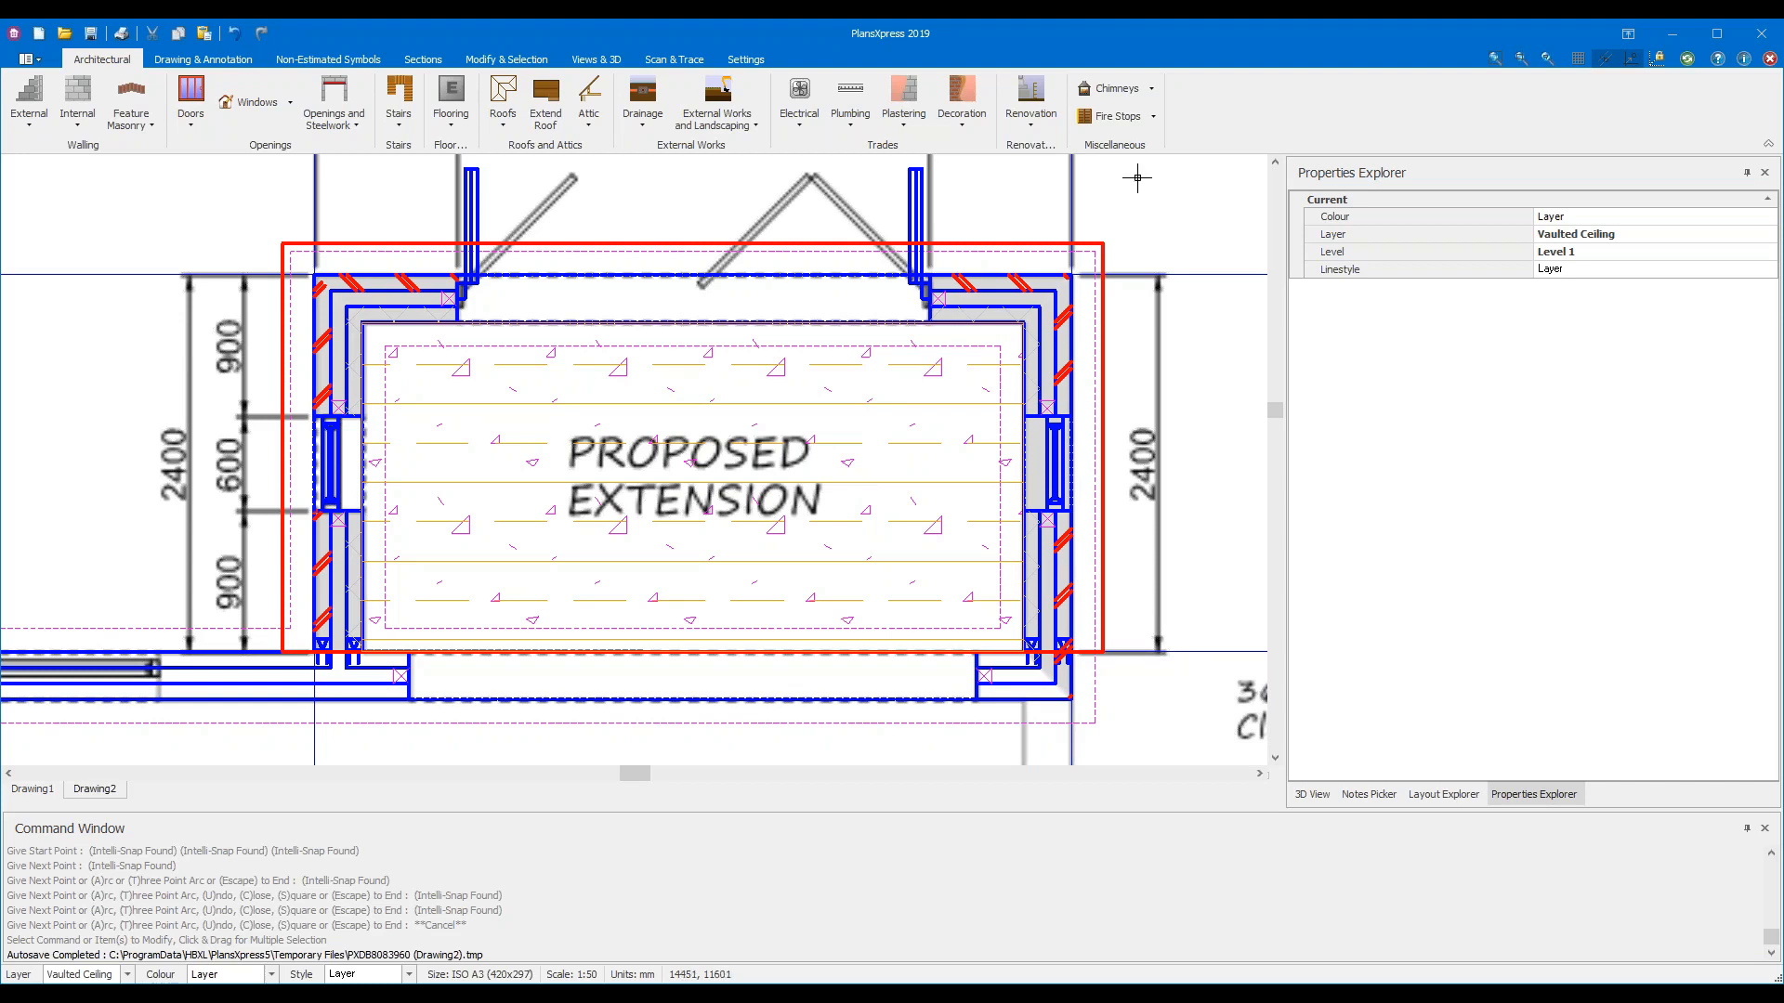
{"action": "left_click", "coordinate": [599, 63]}
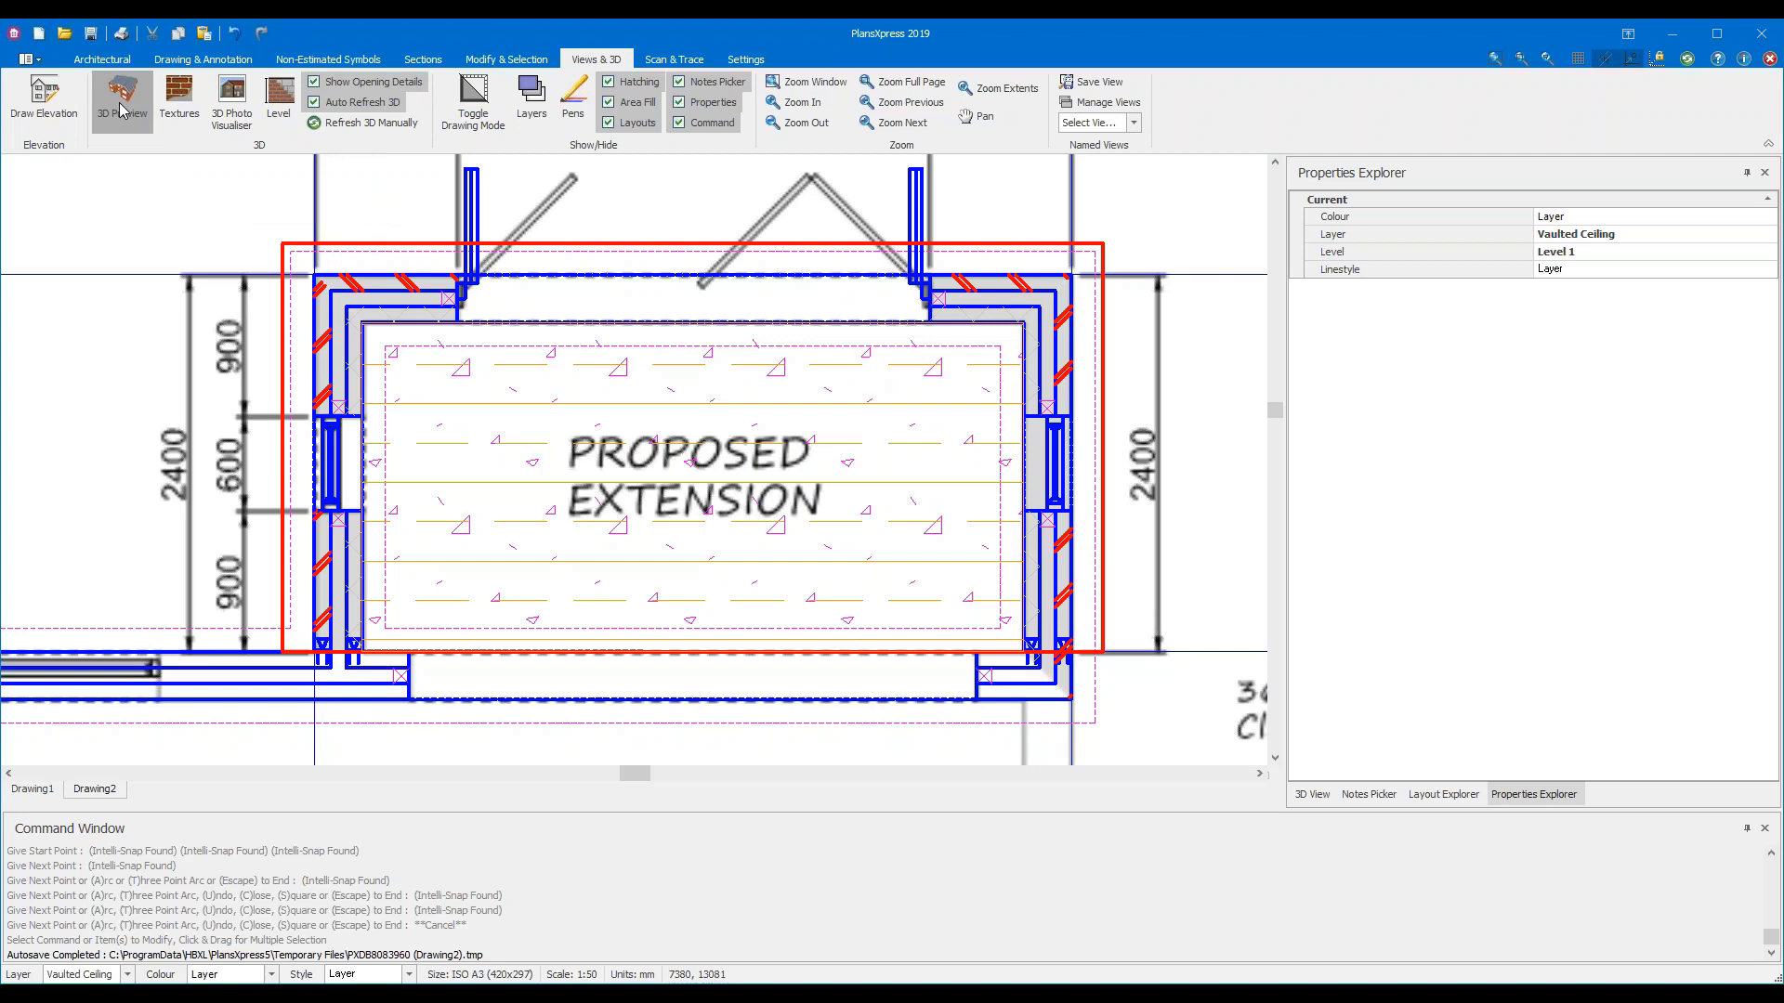
Show the extension as a rendered 3D View in a widened side panel
{"action": "left_click", "coordinate": [1315, 801]}
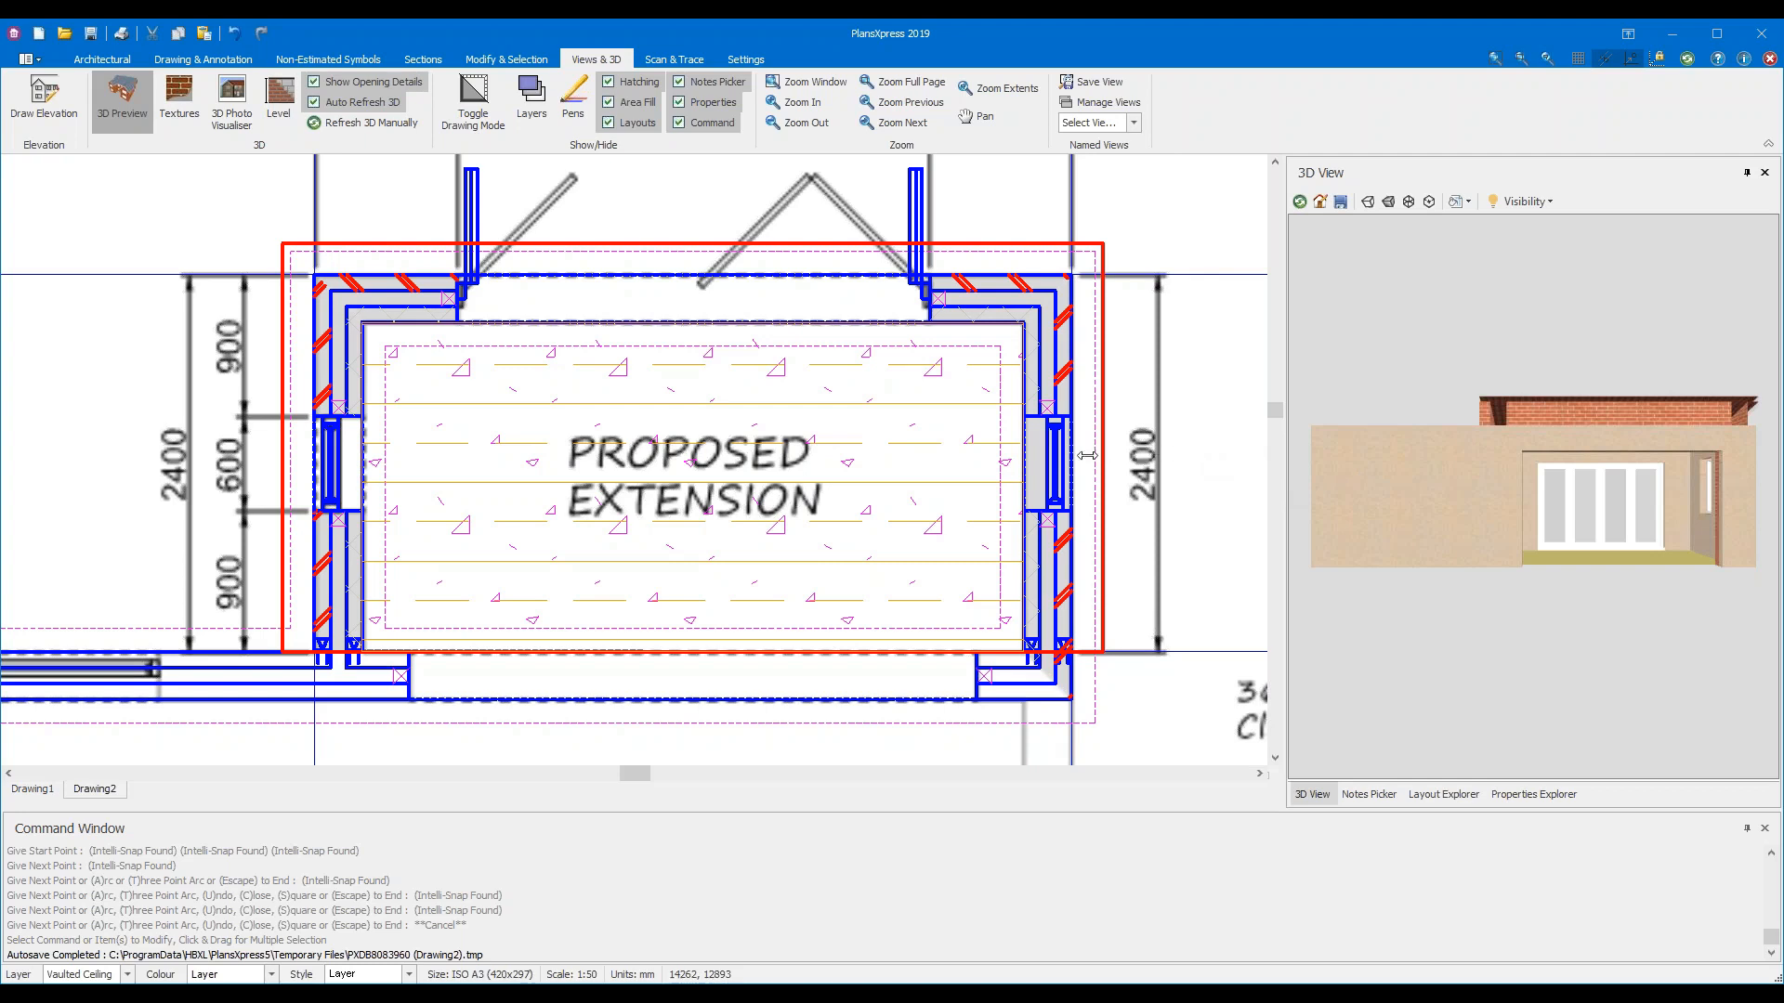
{"action": "left_click_drag", "start_coordinate": [1087, 455], "coordinate": [1087, 455]}
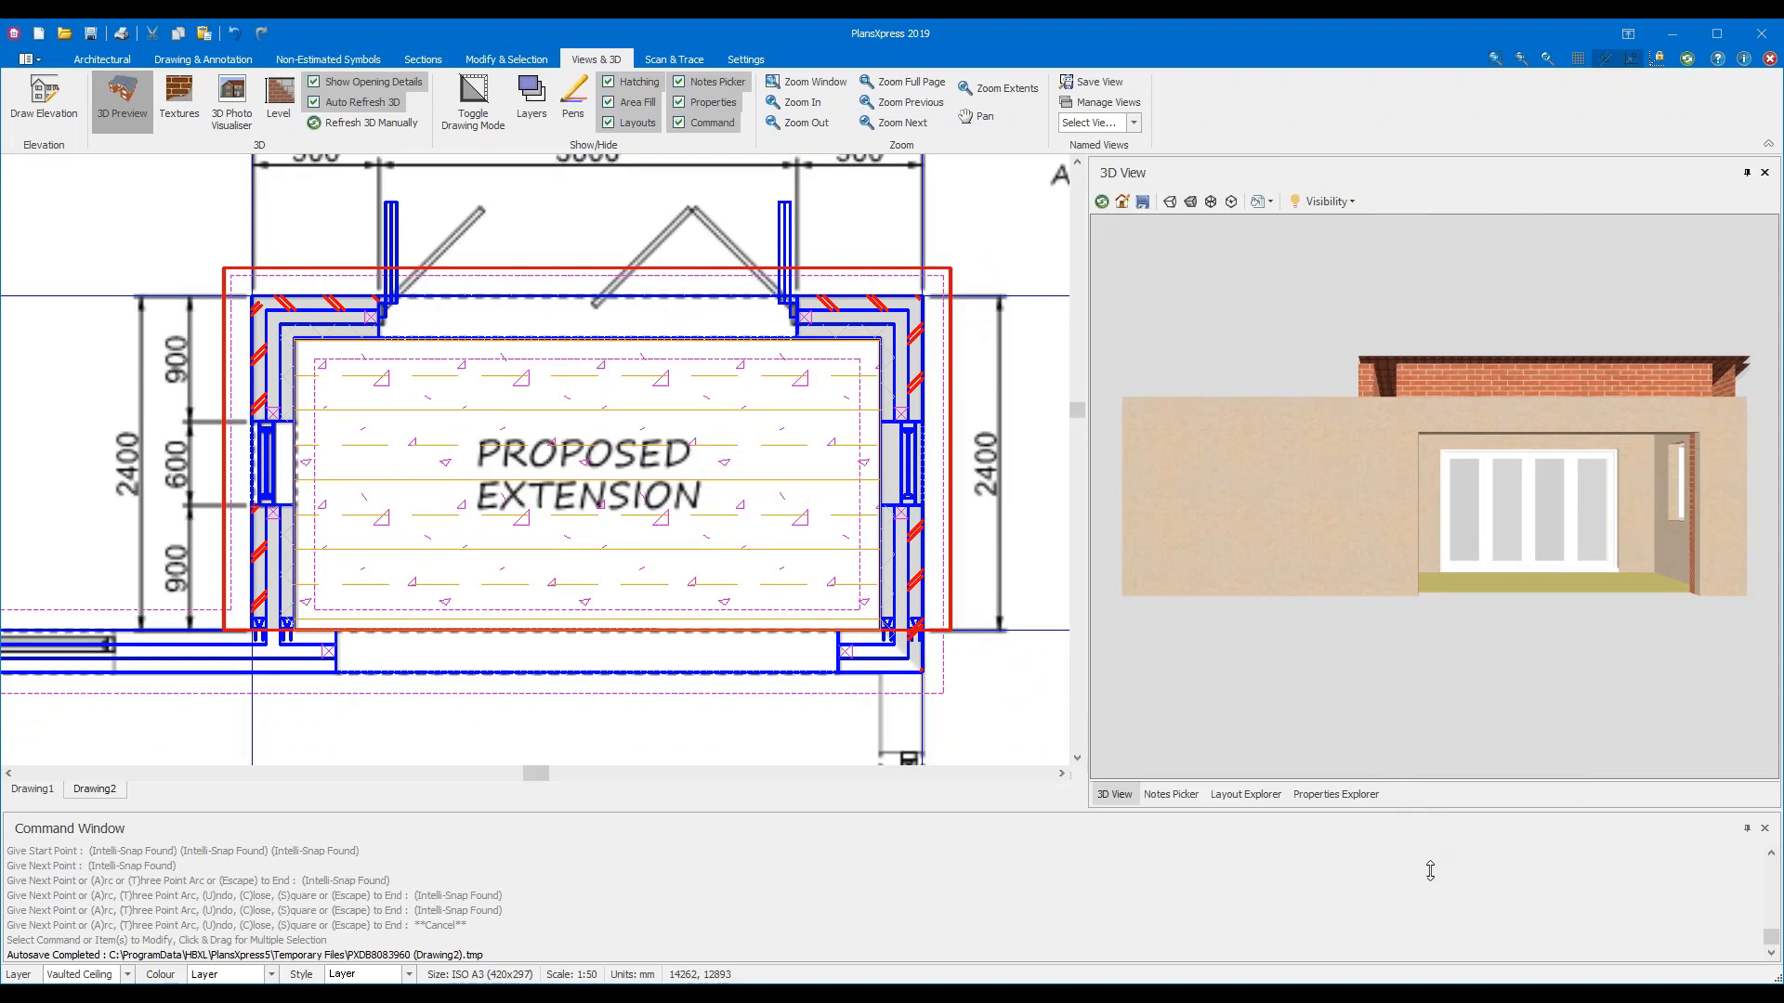
Enlarge the 3D View and orbit the model, ending on a front-left view of the tiled roof
{"action": "left_click_drag", "start_coordinate": [1431, 874], "coordinate": [1435, 936]}
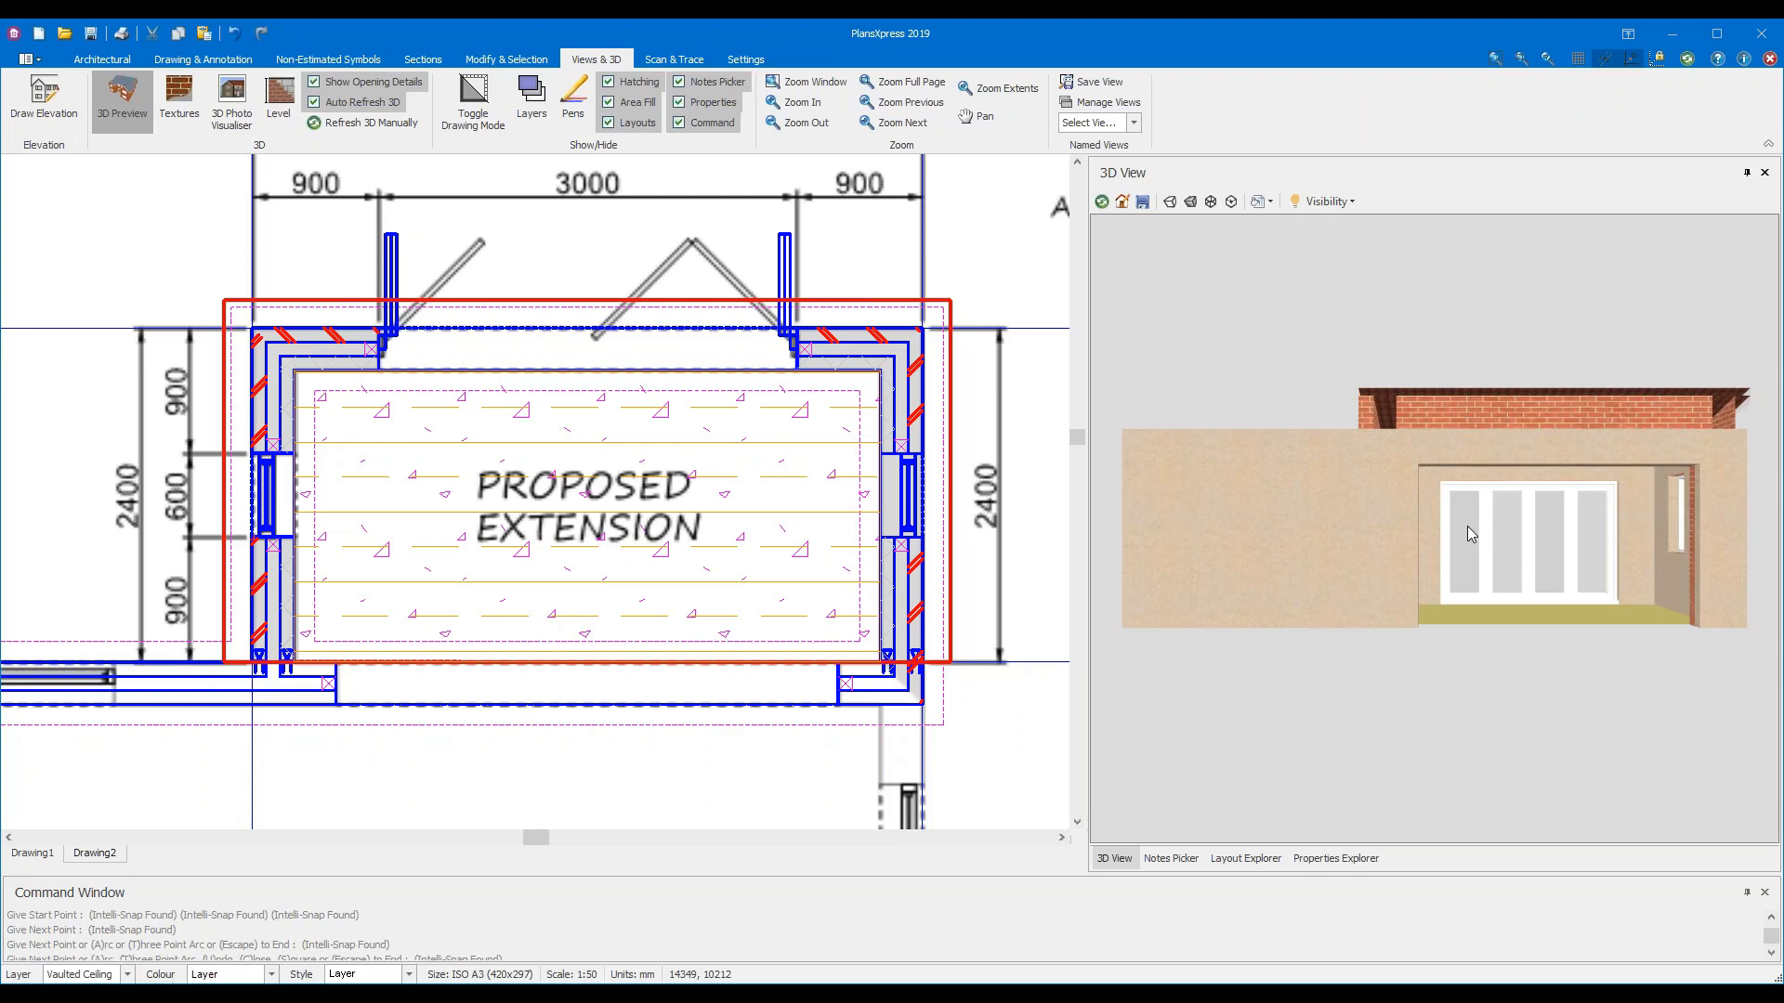
{"action": "scroll", "coordinate": [1468, 526], "scroll_direction": "up", "scroll_amount": 4}
{"action": "scroll", "coordinate": [1468, 526], "scroll_direction": "down", "scroll_amount": 6}
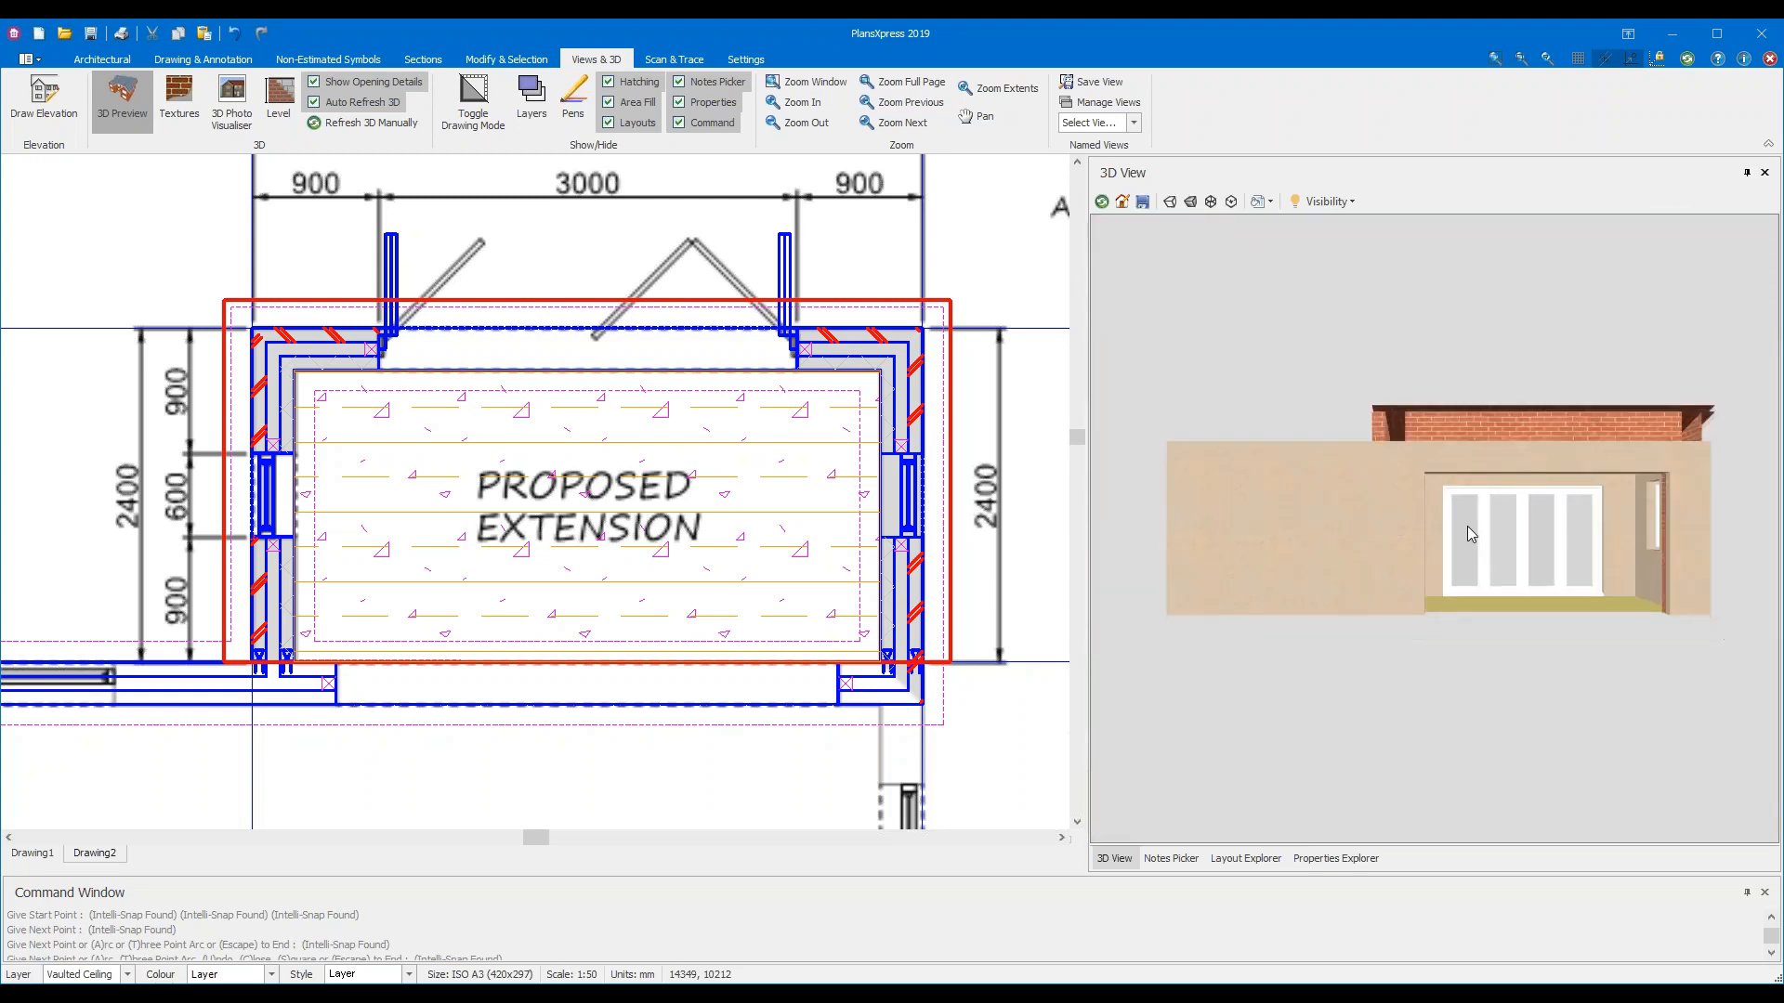
{"action": "scroll", "coordinate": [1468, 526], "scroll_direction": "up", "scroll_amount": 3}
{"action": "left_click_drag", "start_coordinate": [1305, 536], "coordinate": [1526, 483]}
{"action": "left_click_drag", "start_coordinate": [1428, 374], "coordinate": [1314, 796]}
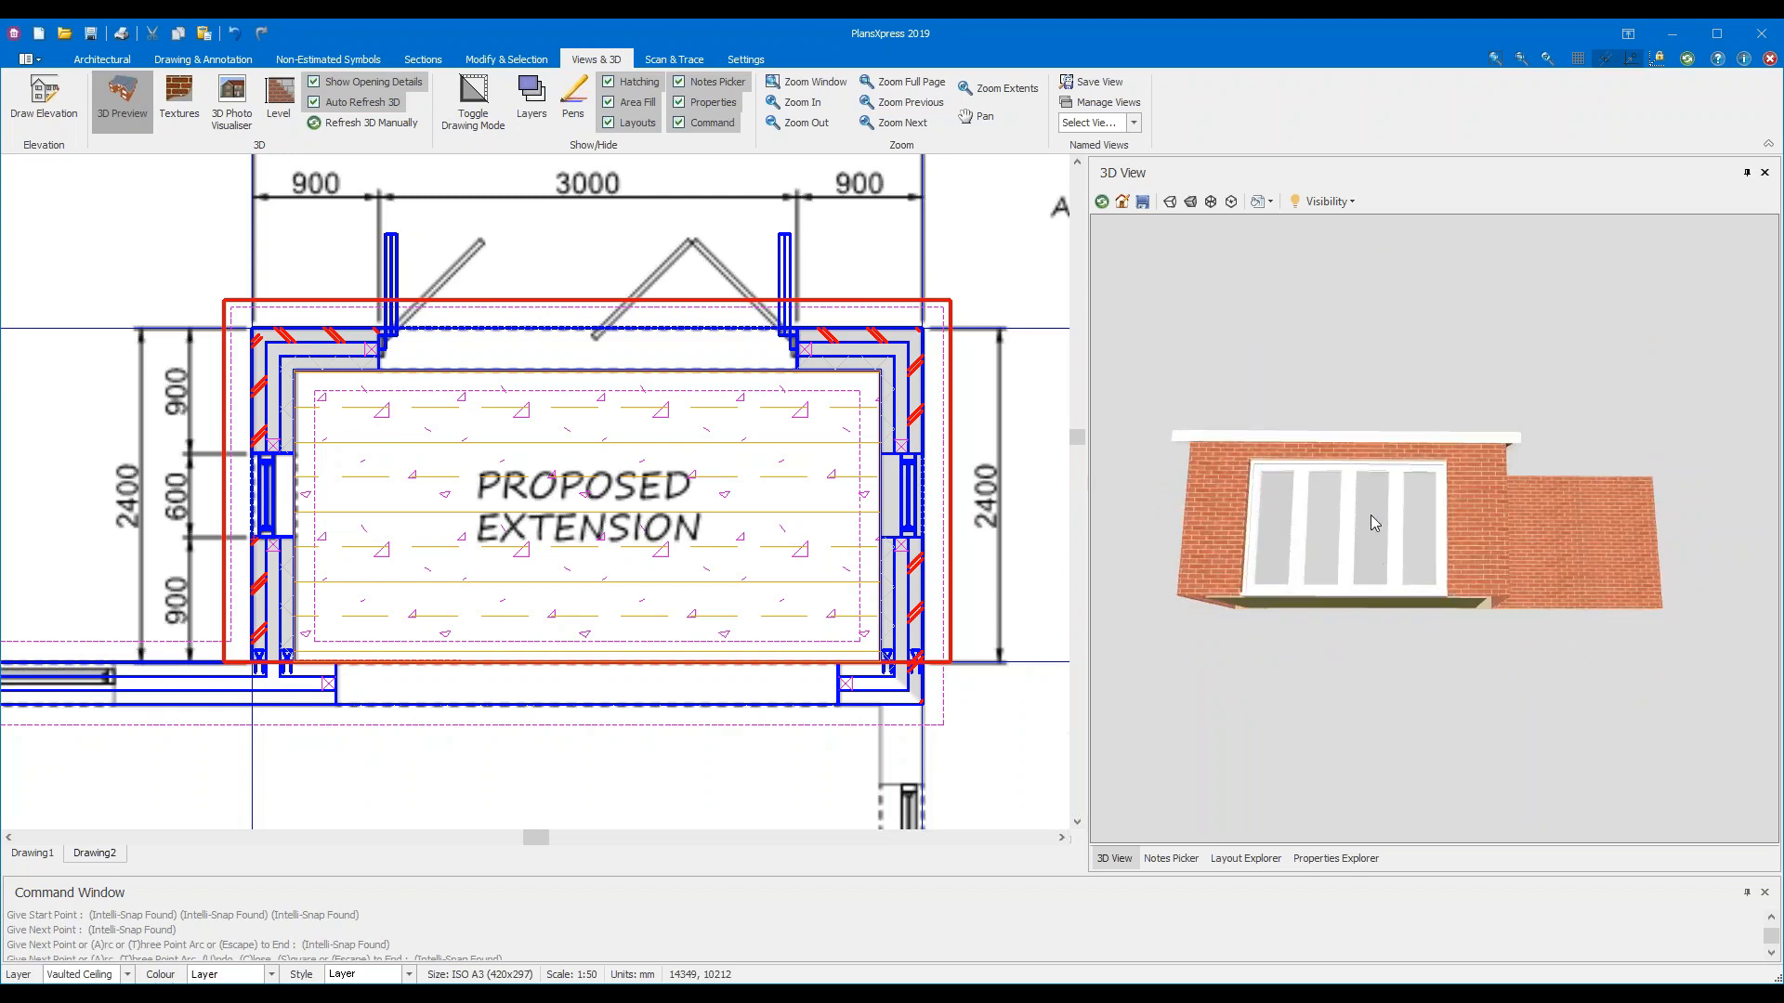
{"action": "left_click_drag", "start_coordinate": [1380, 556], "coordinate": [1271, 599]}
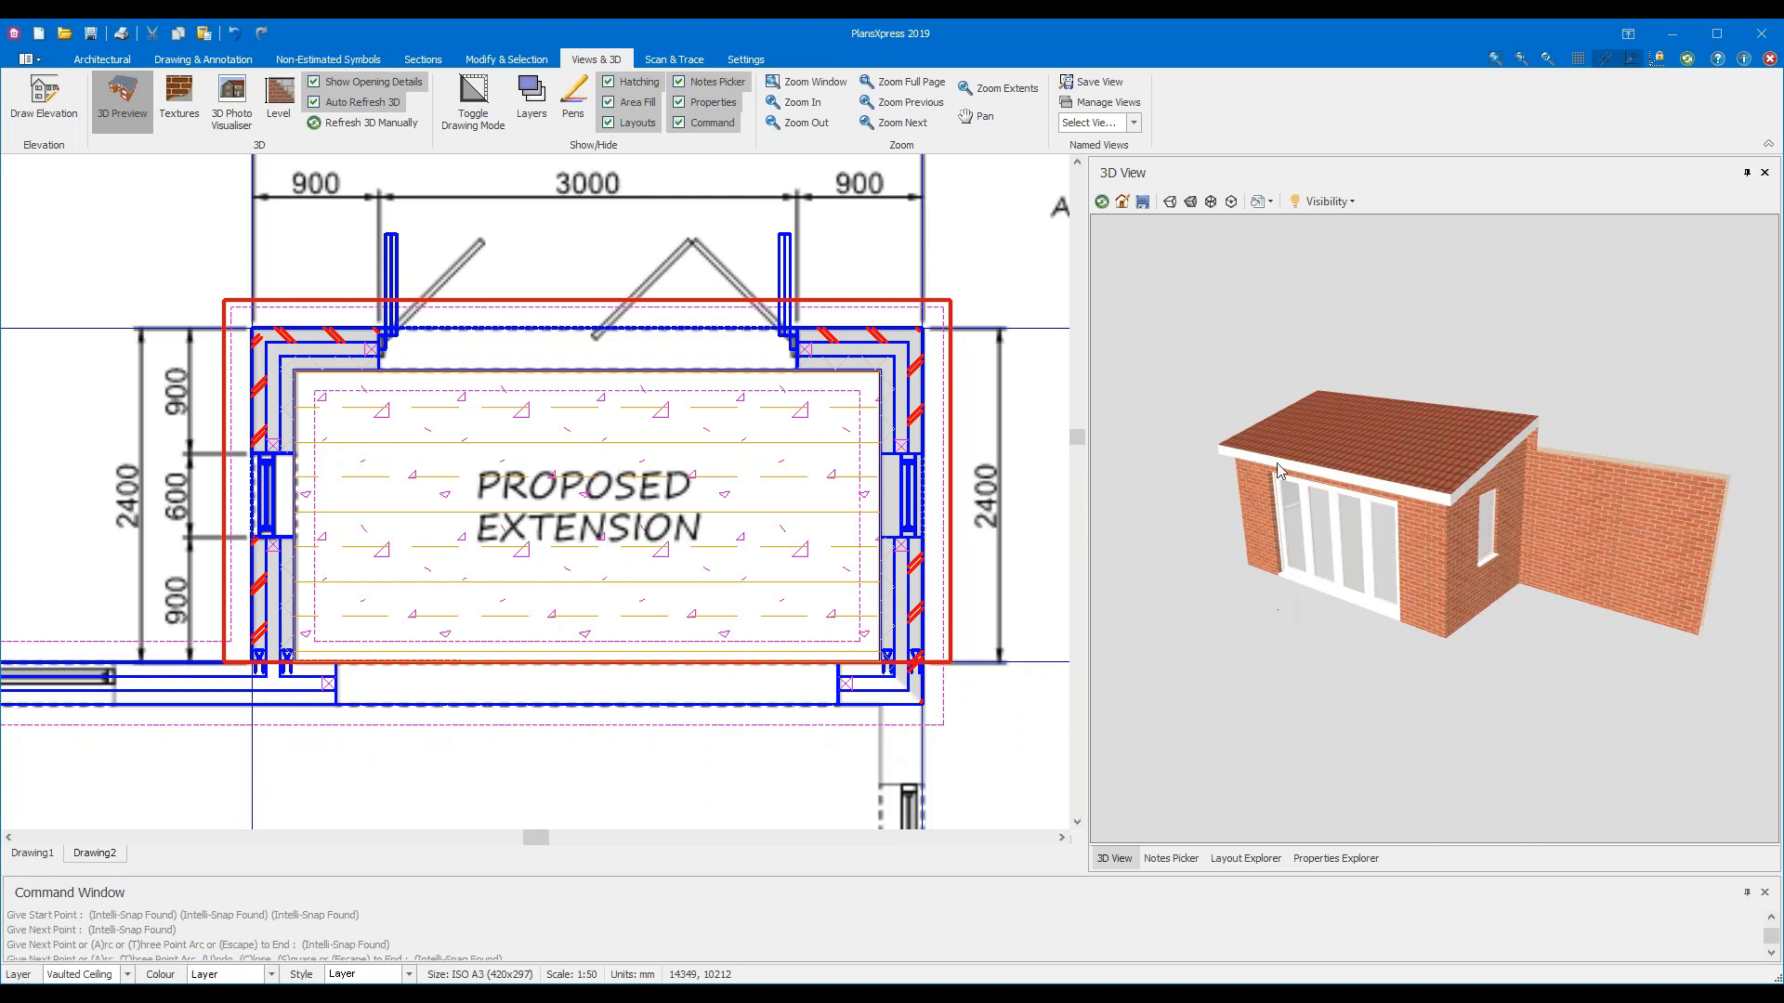
{"action": "left_click_drag", "start_coordinate": [1581, 484], "coordinate": [1257, 593]}
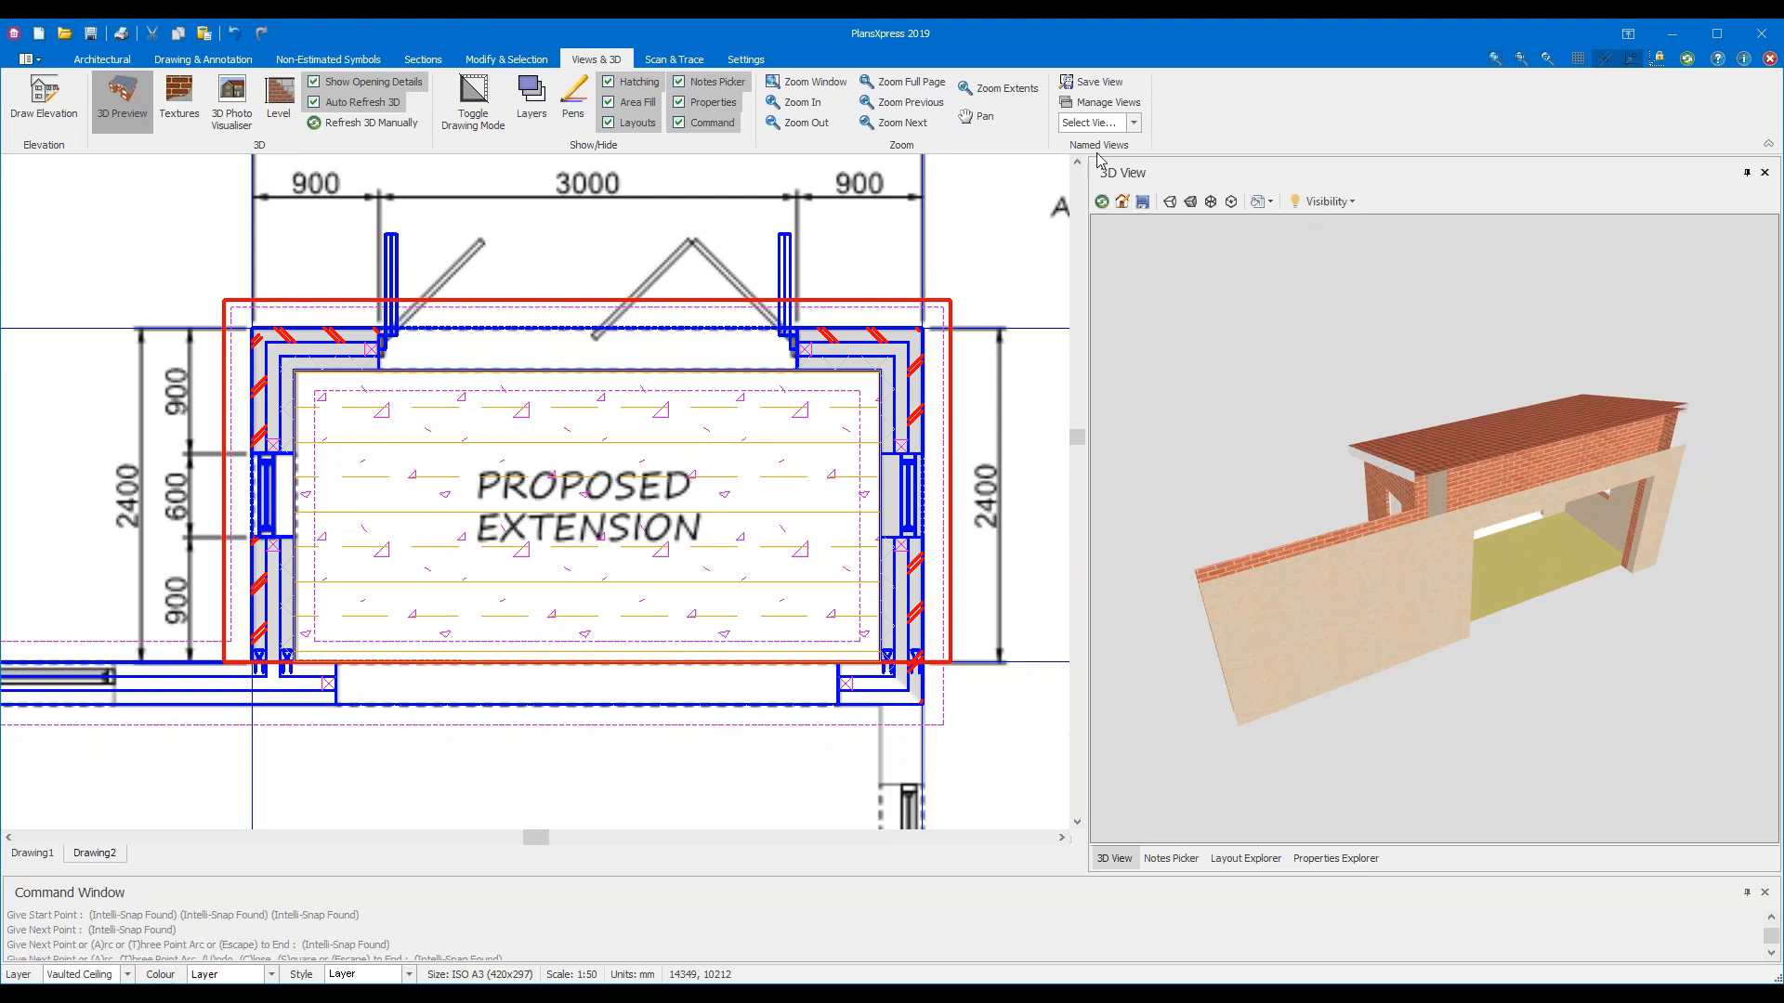
{"action": "left_click", "coordinate": [1122, 202]}
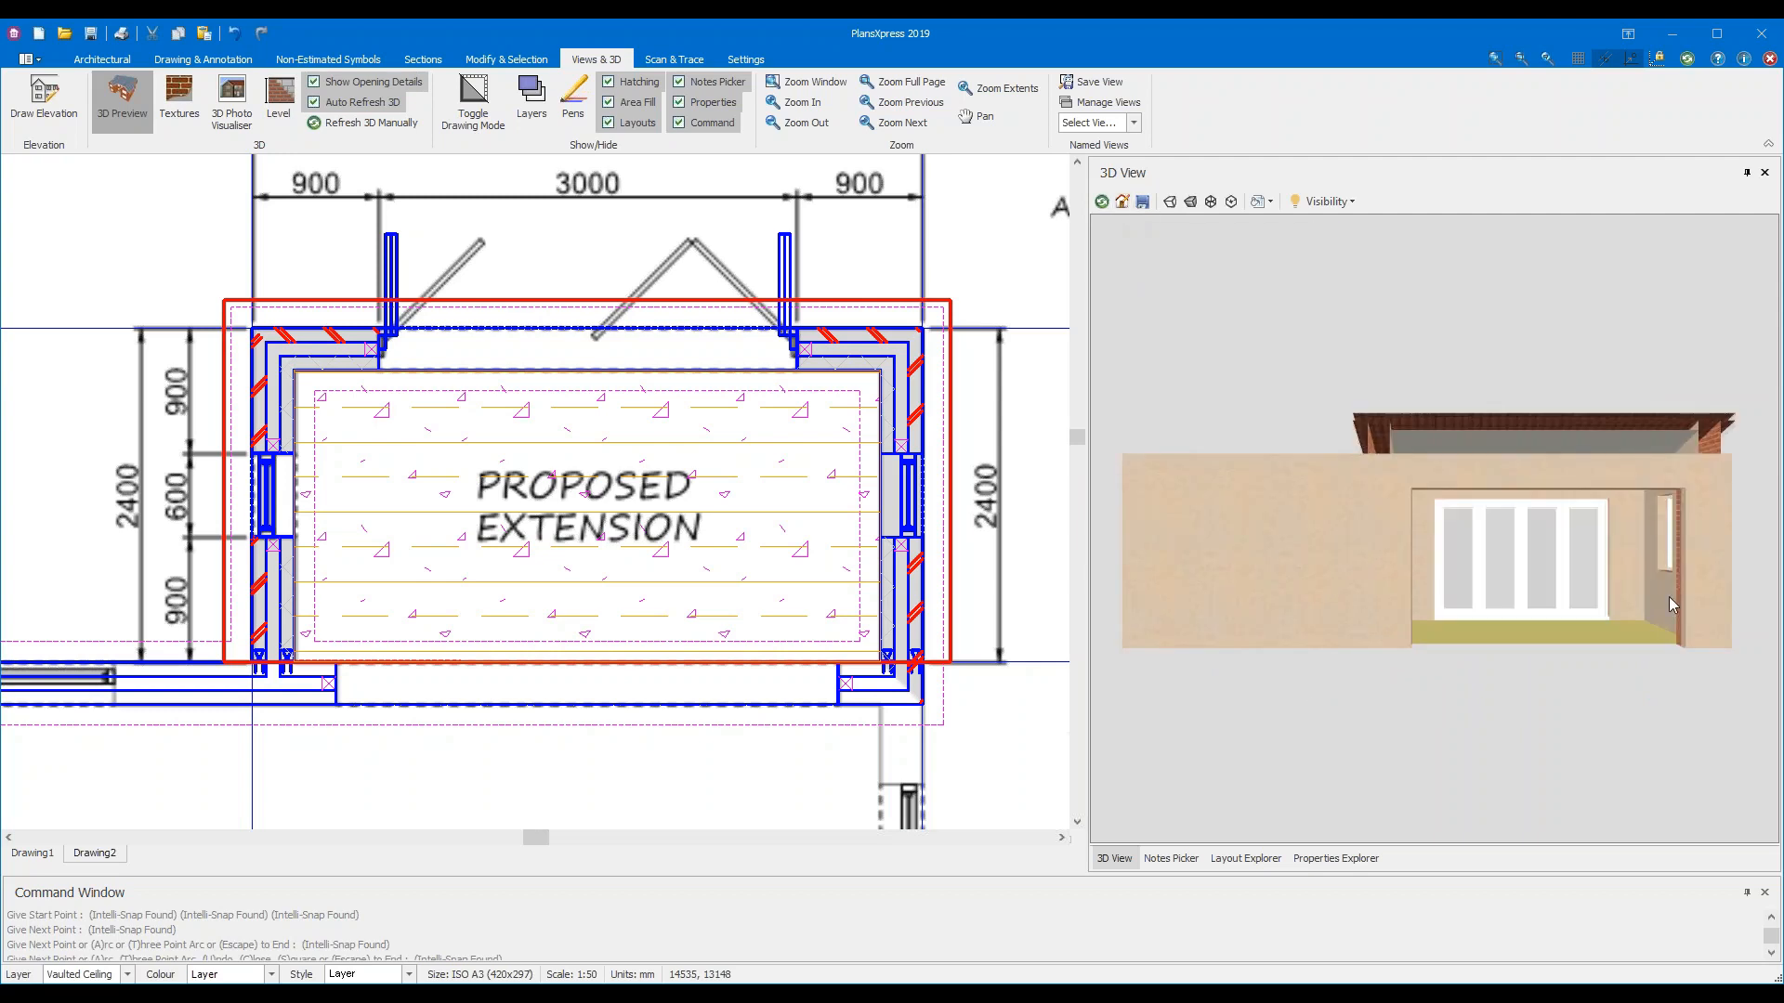
{"action": "left_click_drag", "start_coordinate": [1666, 595], "coordinate": [1450, 479]}
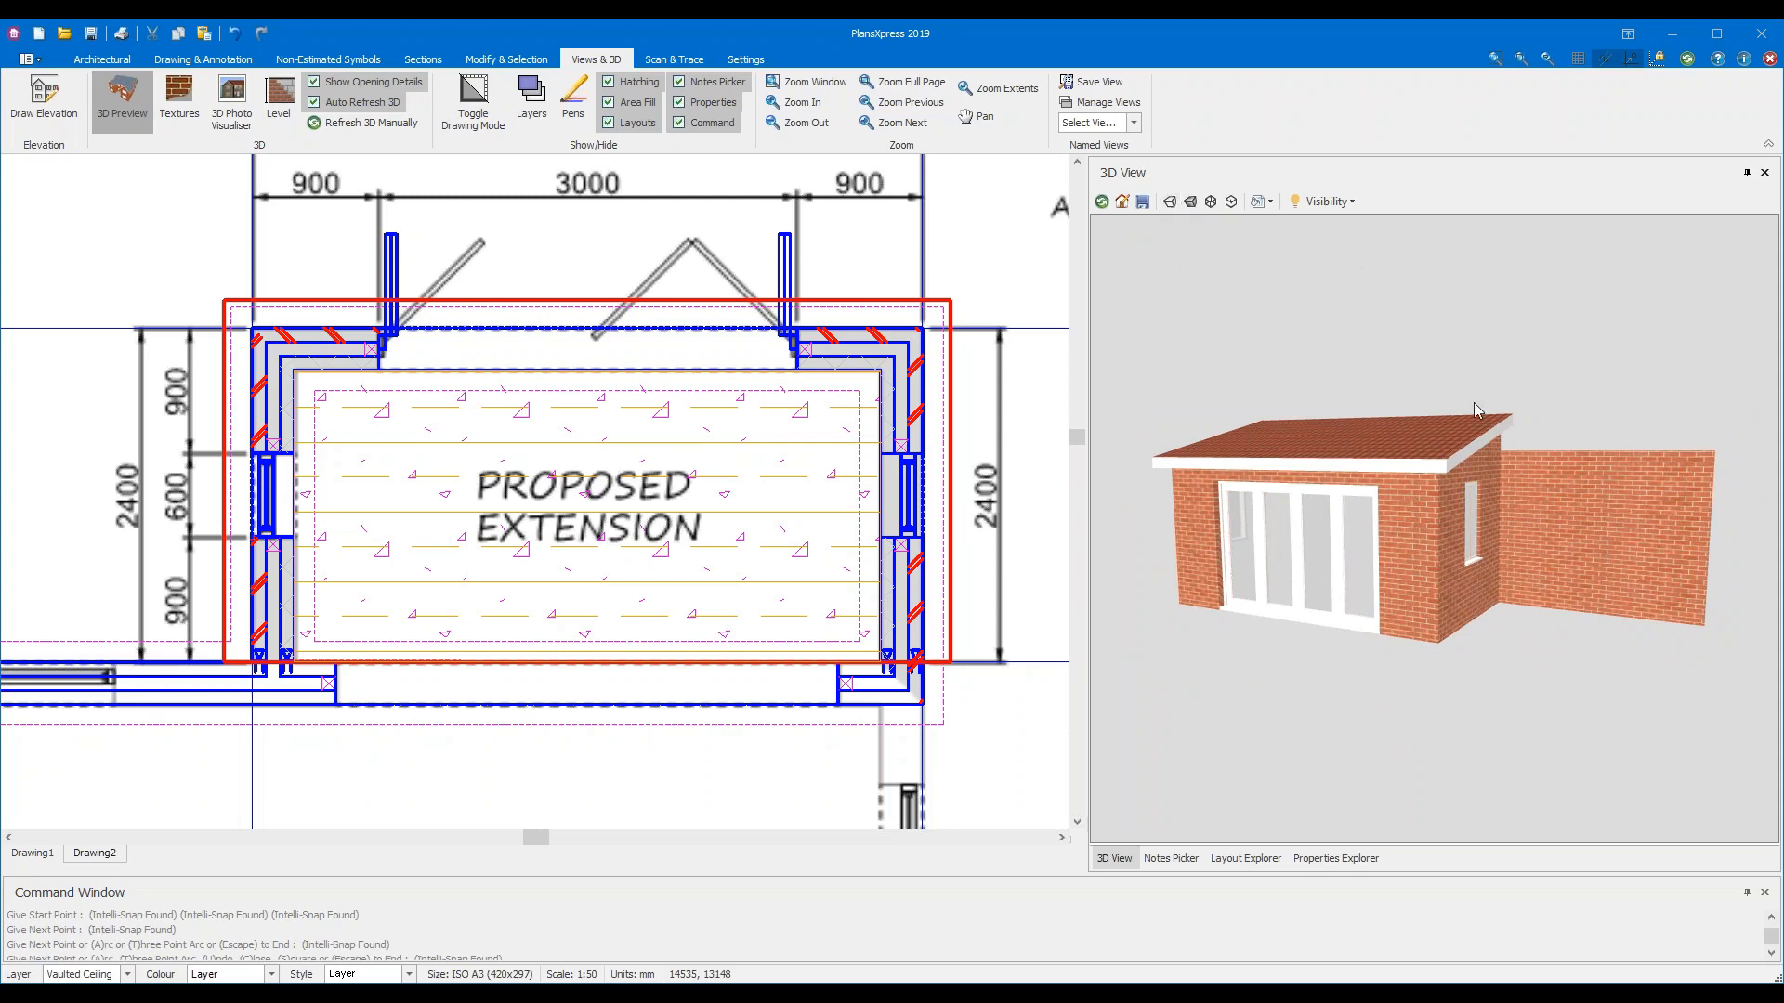
{"action": "left_click", "coordinate": [1171, 202]}
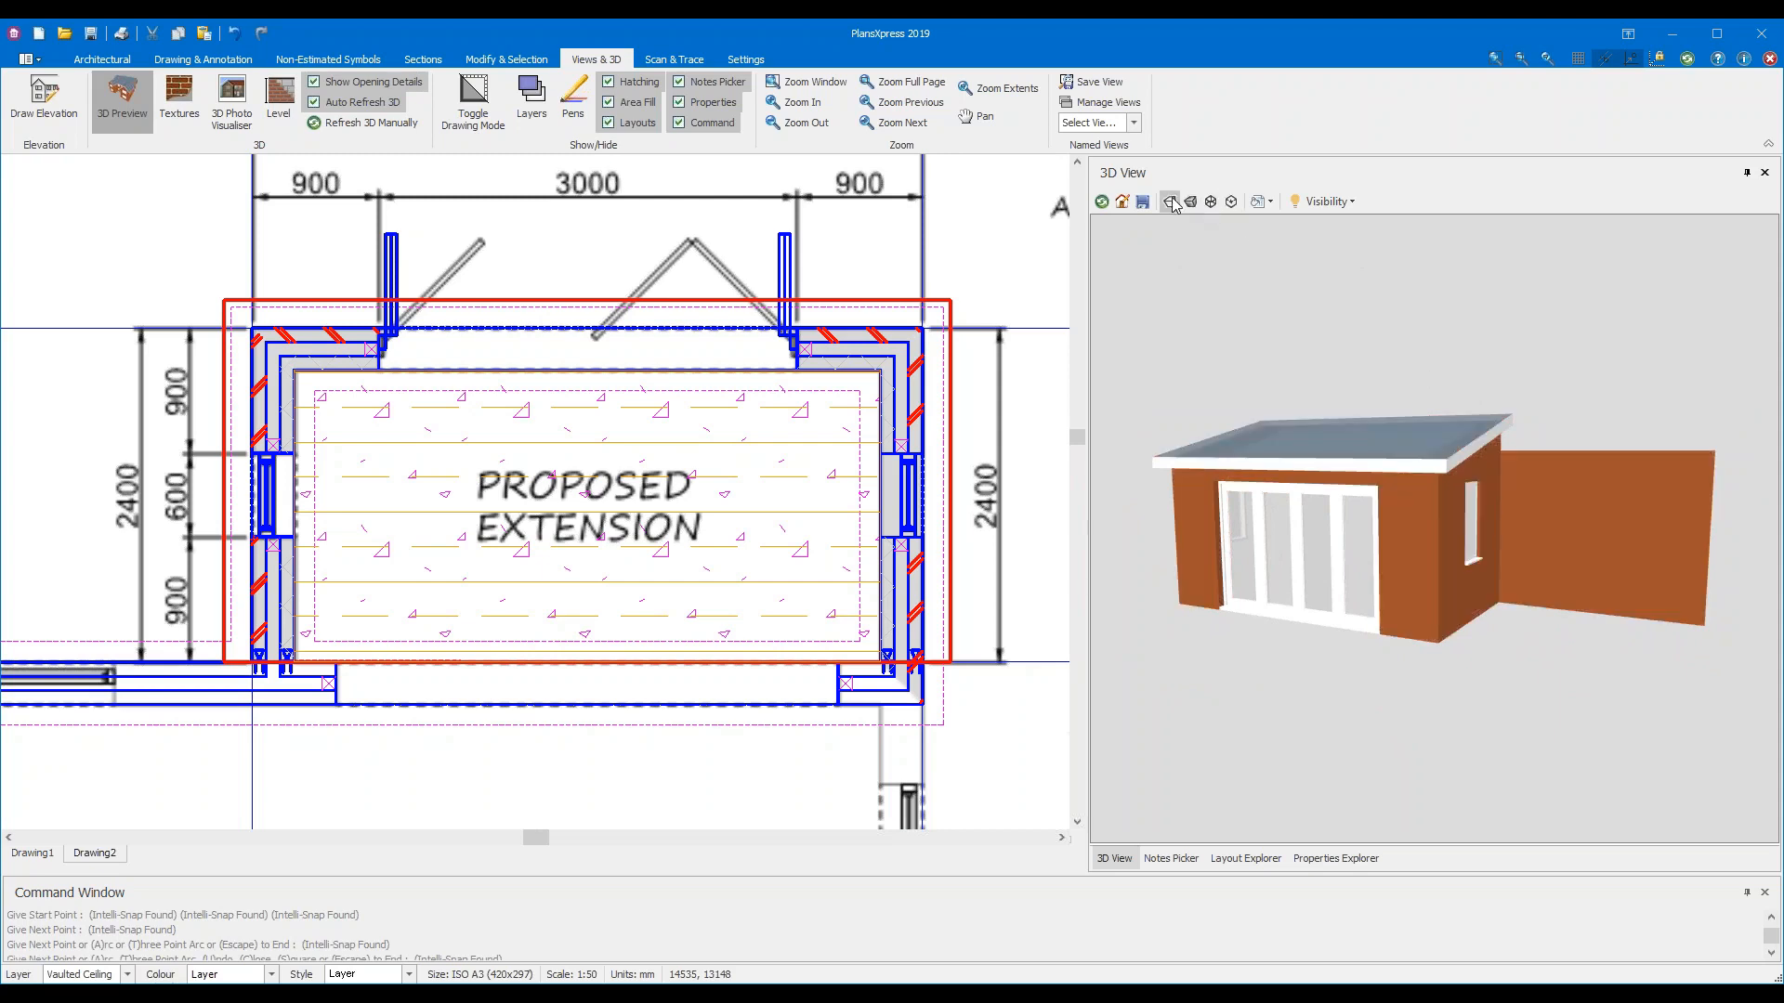
{"action": "left_click_drag", "start_coordinate": [1591, 584], "coordinate": [1377, 495]}
{"action": "left_click", "coordinate": [1191, 203]}
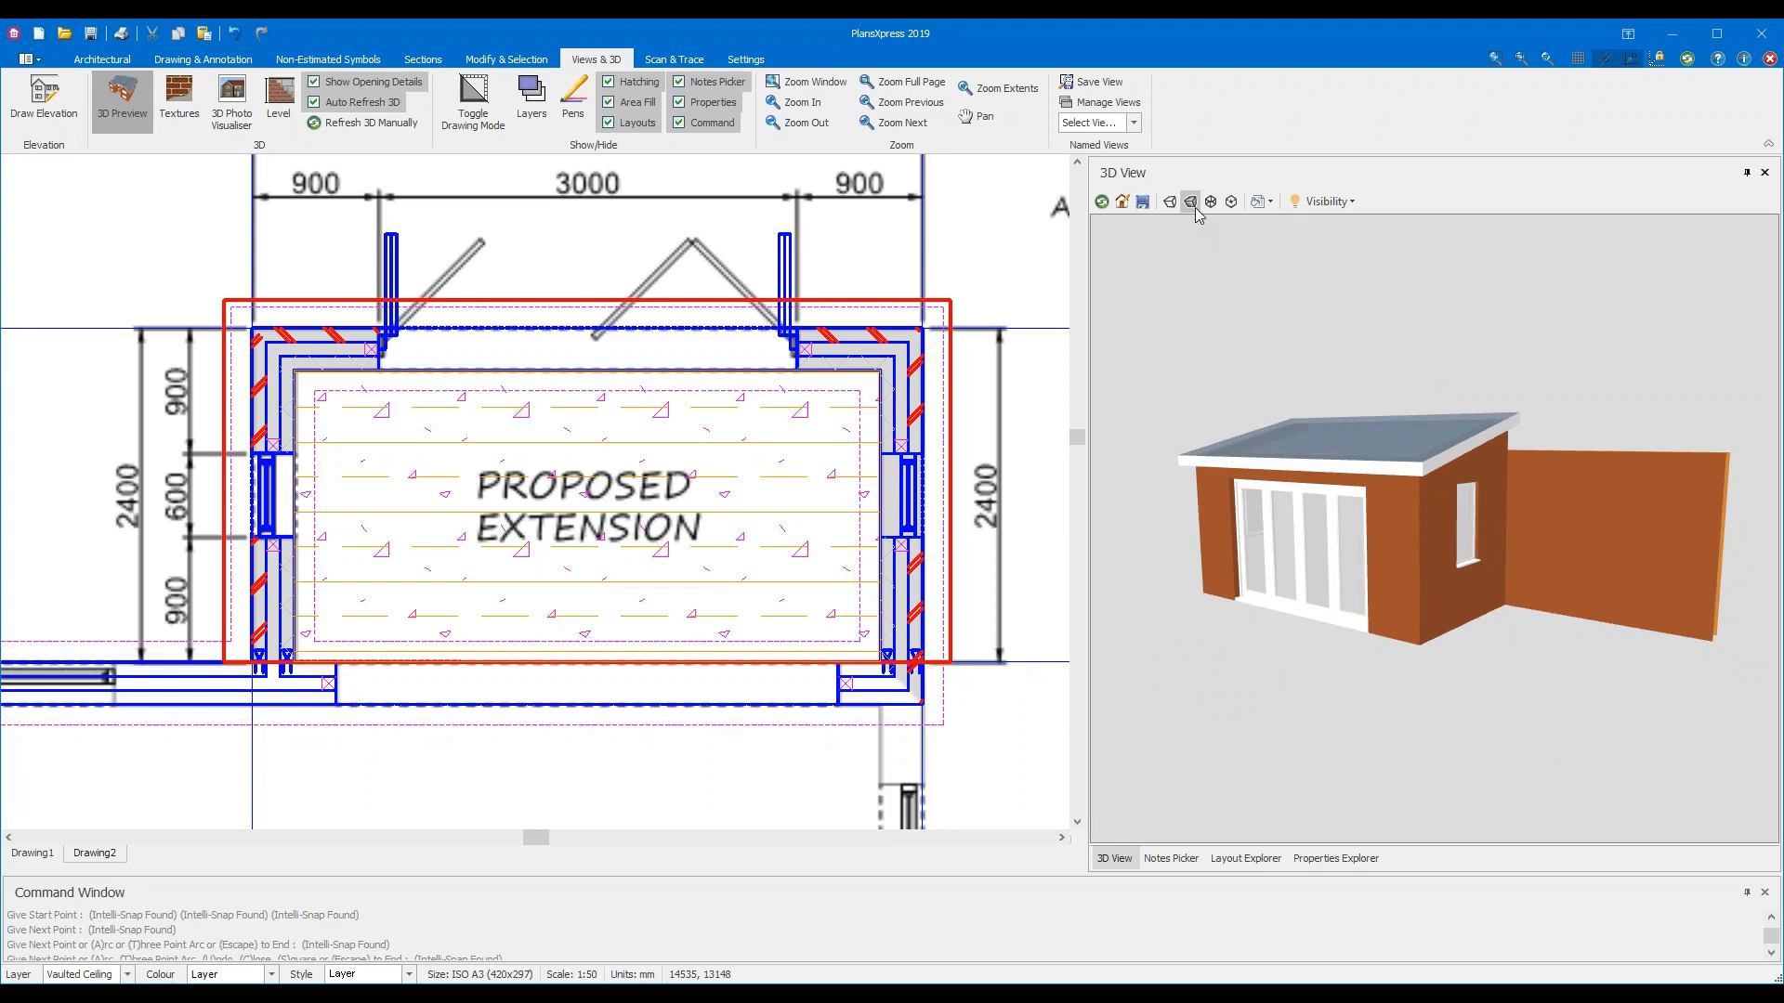
{"action": "left_click_drag", "start_coordinate": [1490, 545], "coordinate": [1440, 577]}
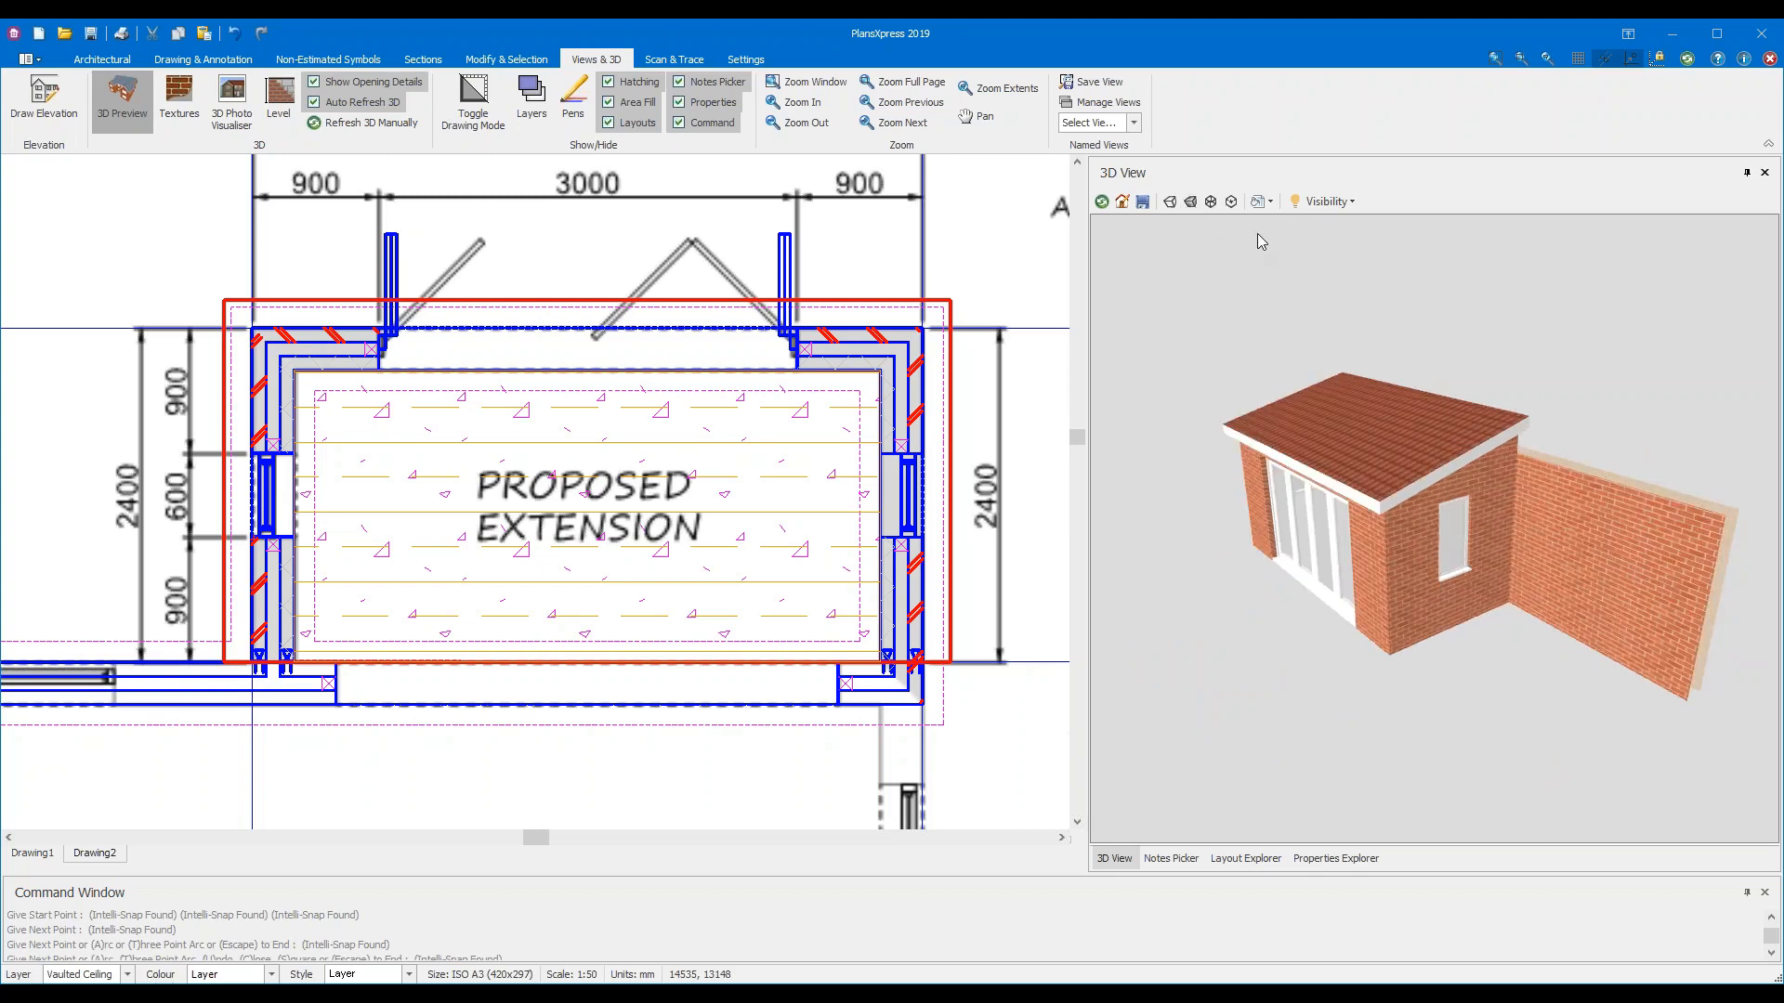
{"action": "left_click", "coordinate": [1208, 202]}
{"action": "left_click_drag", "start_coordinate": [1333, 528], "coordinate": [1596, 551]}
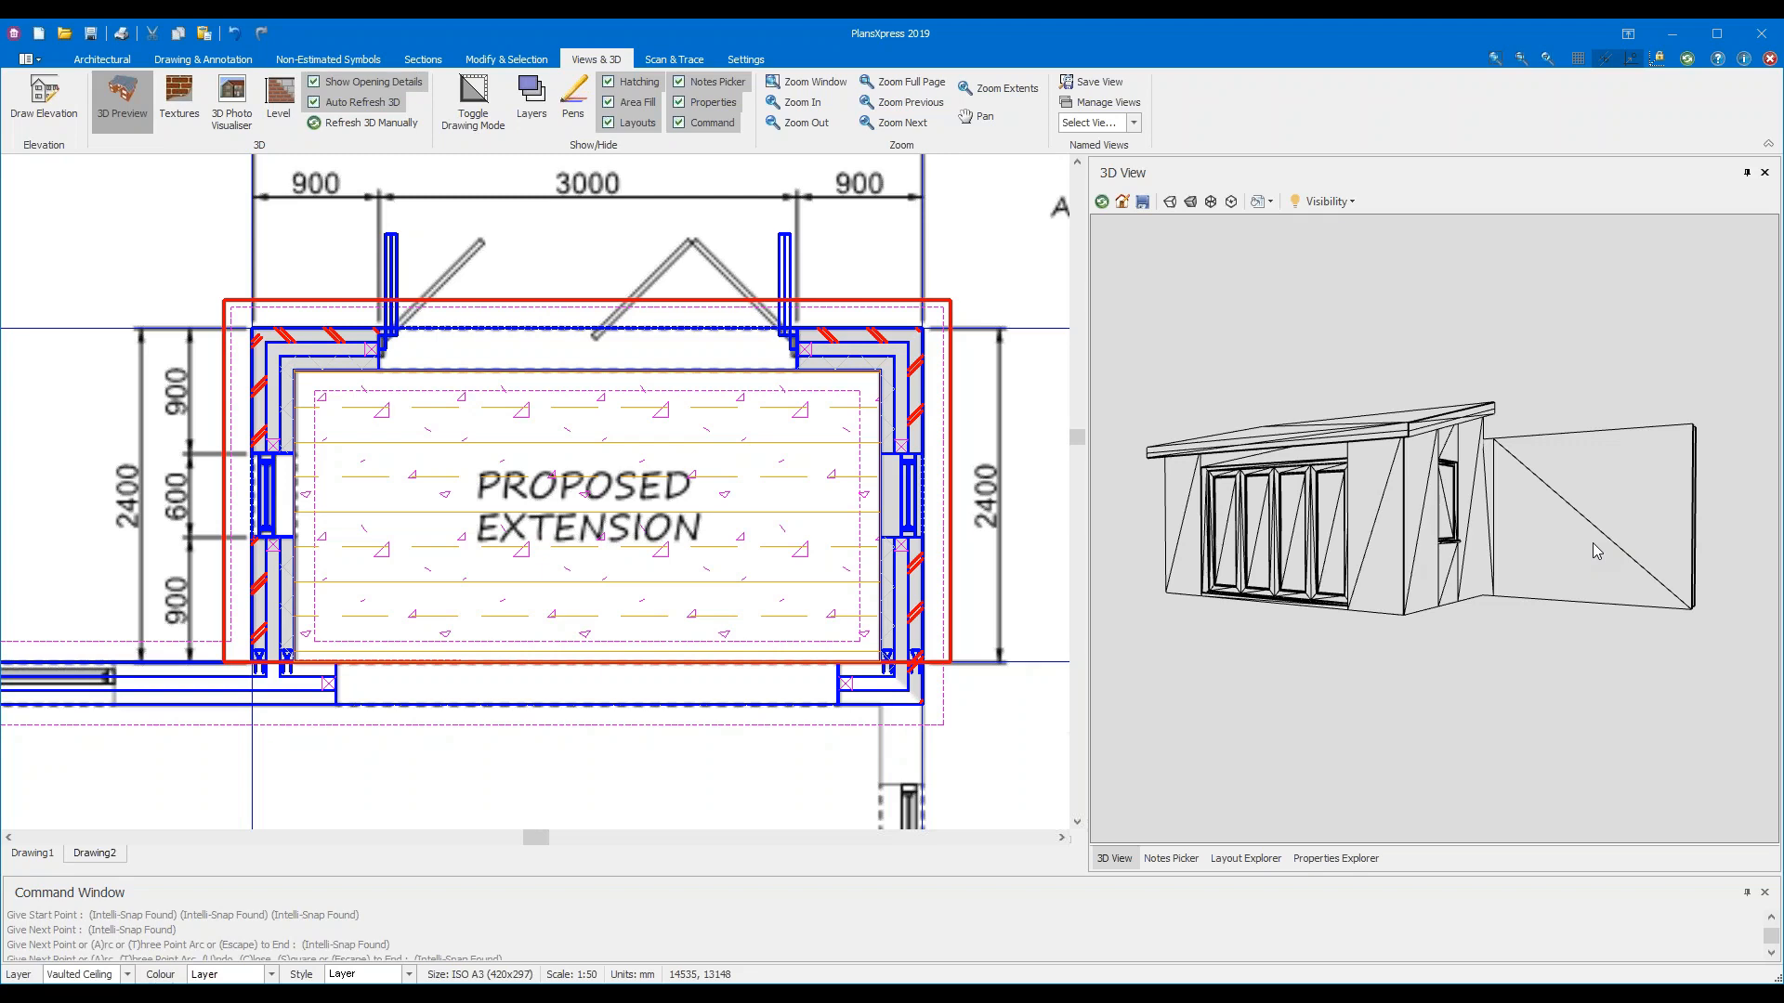
{"action": "left_click", "coordinate": [1190, 203]}
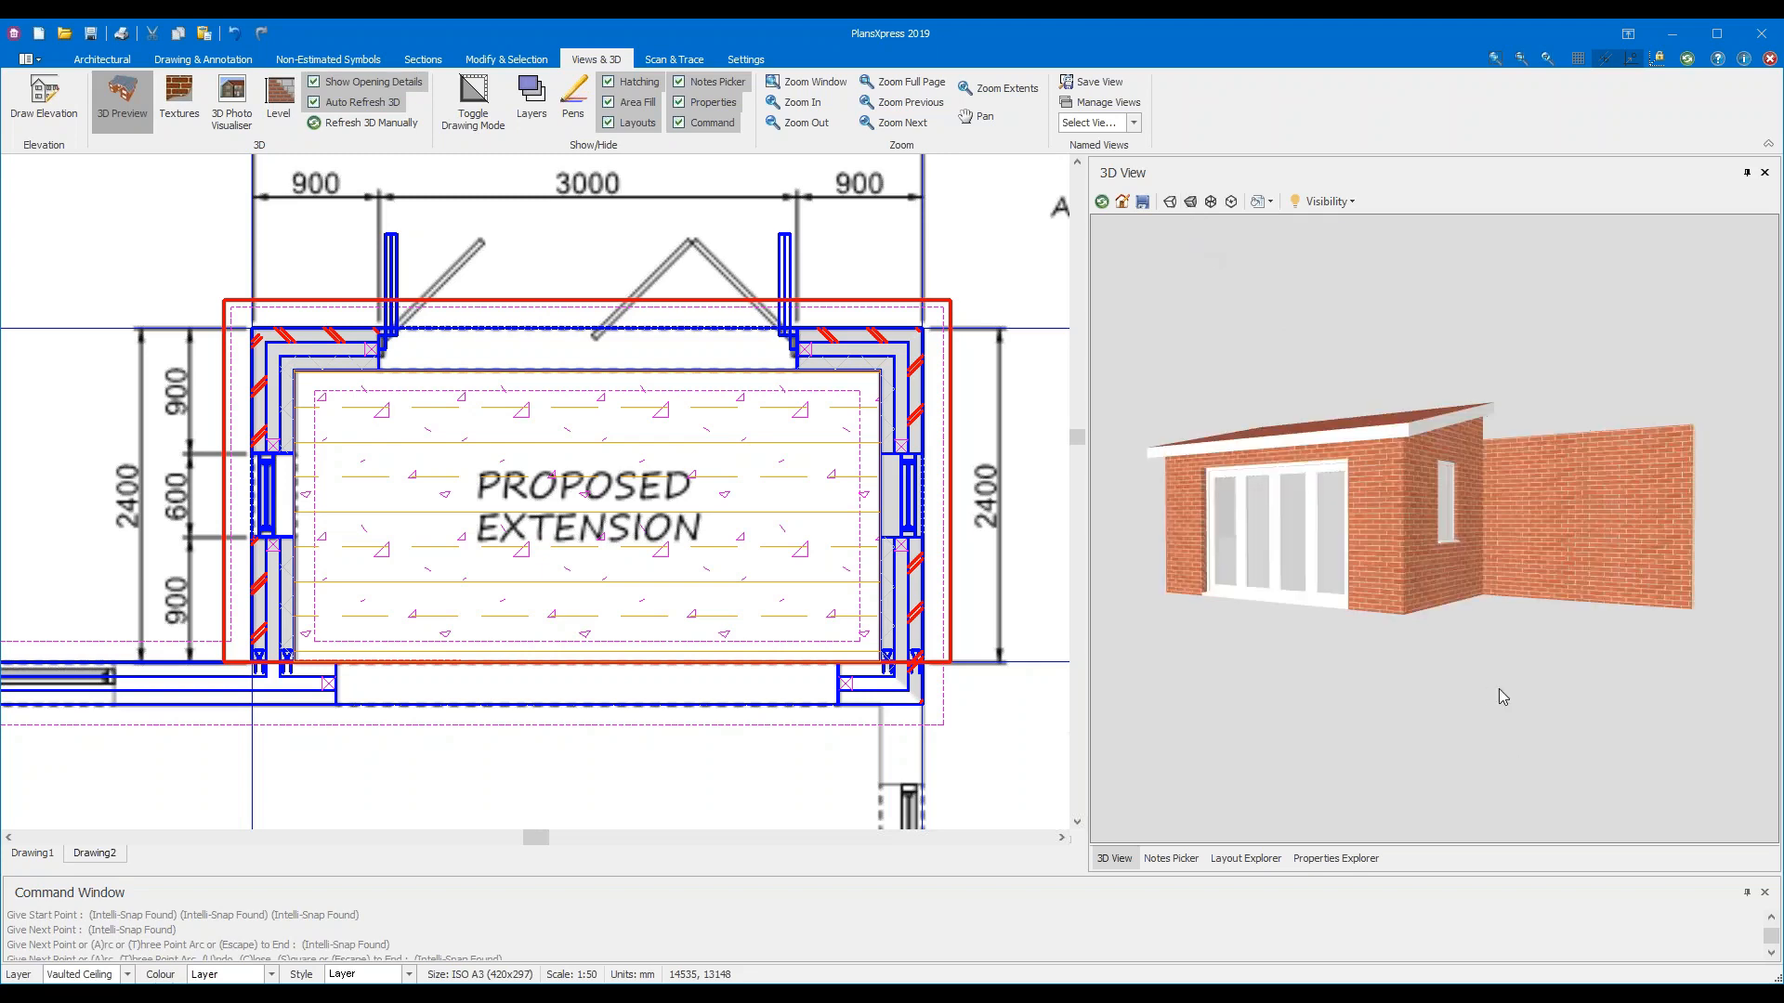
{"action": "left_click_drag", "start_coordinate": [1235, 727], "coordinate": [1518, 666]}
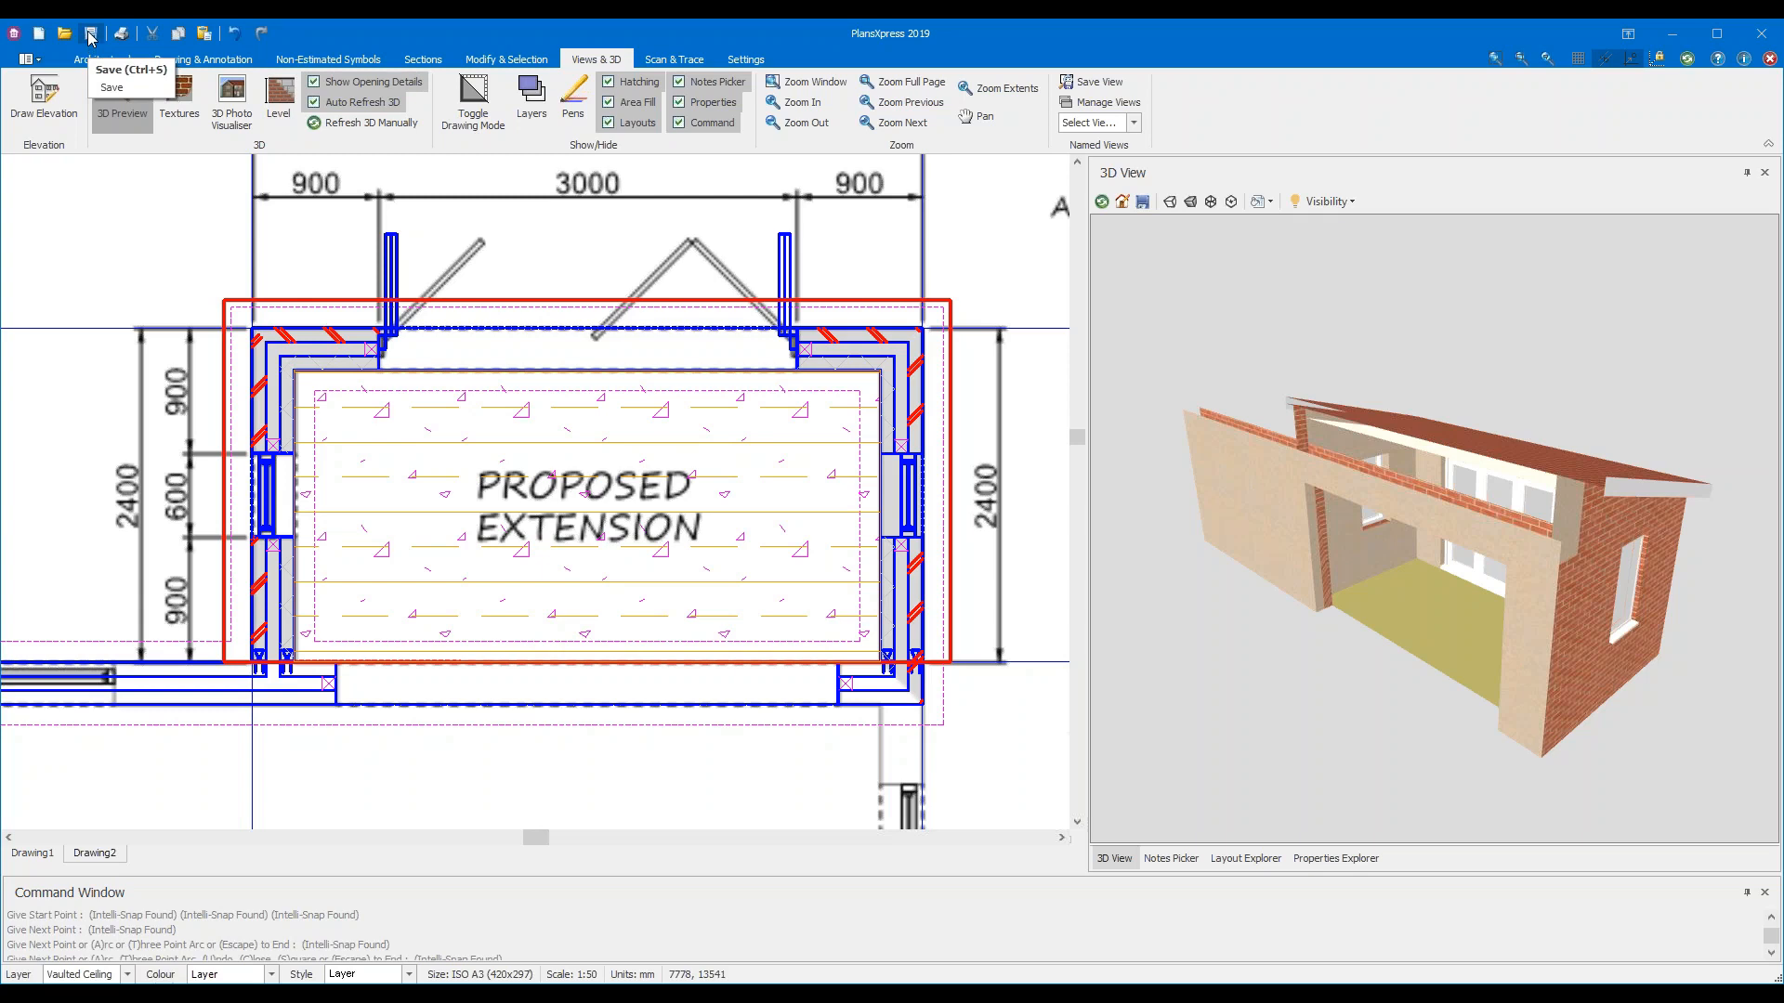
Save the drawing to the Desktop as a .pxd file named after the property's address
{"action": "left_click", "coordinate": [90, 42]}
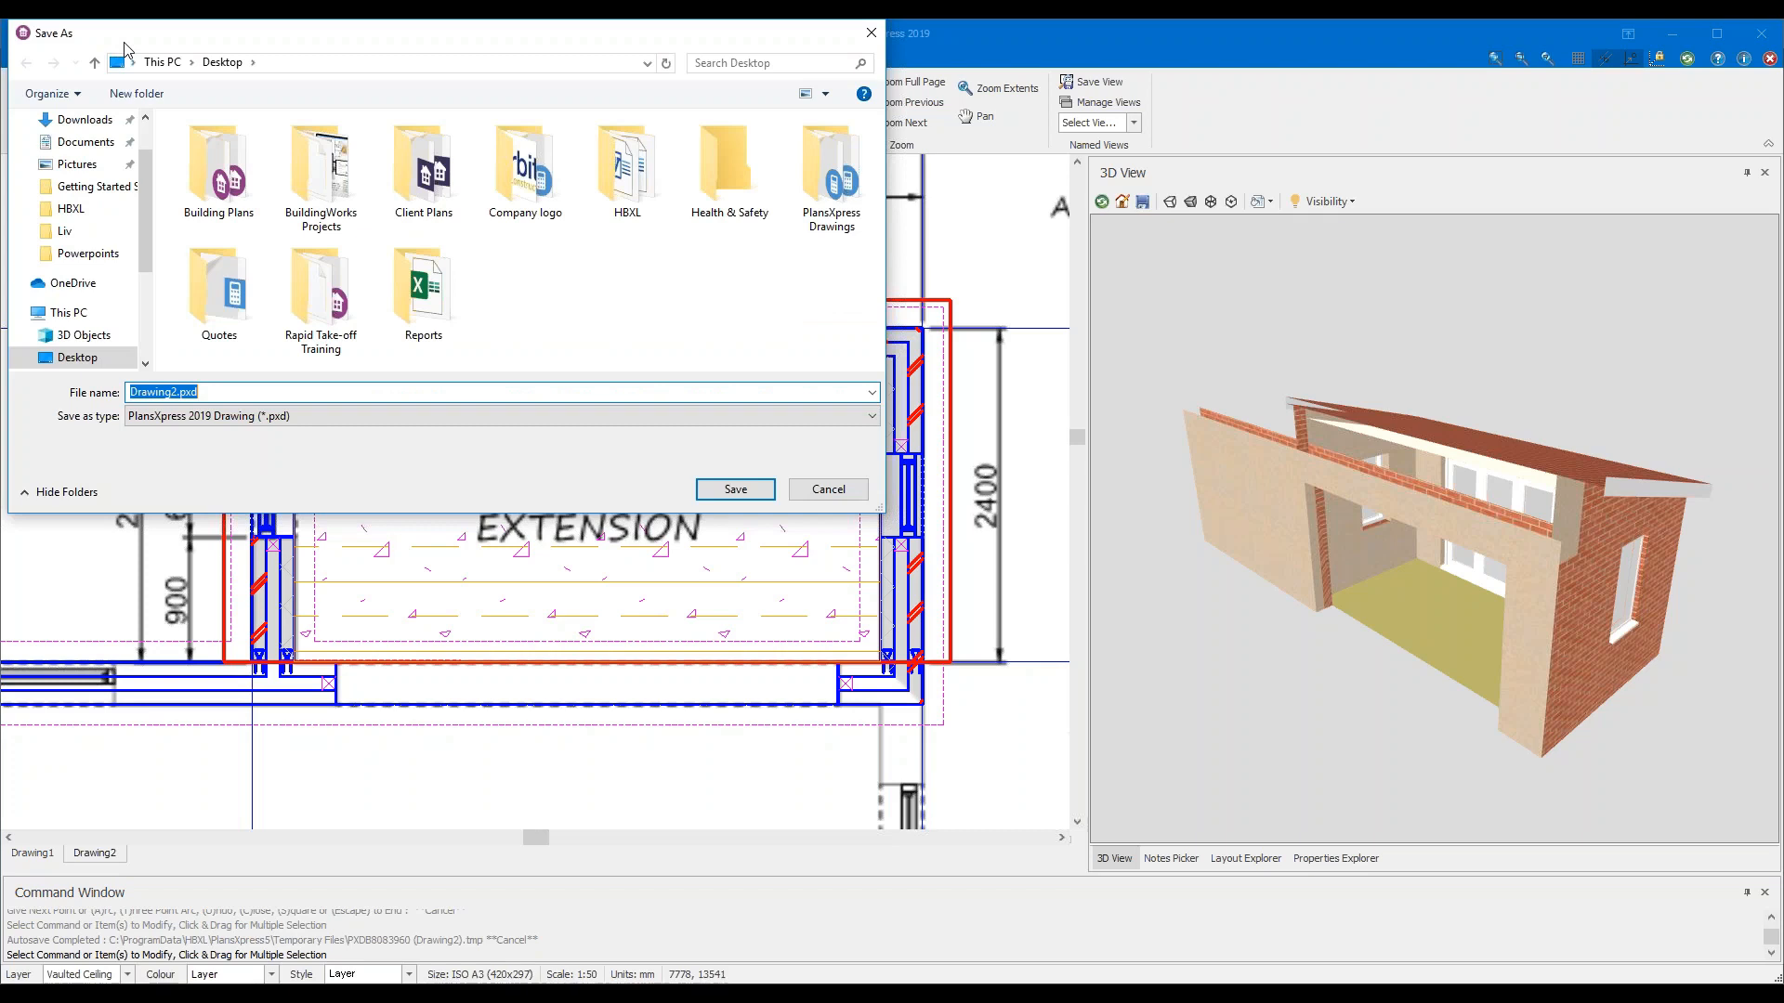
{"action": "scroll", "coordinate": [79, 177], "scroll_direction": "up", "scroll_amount": 1}
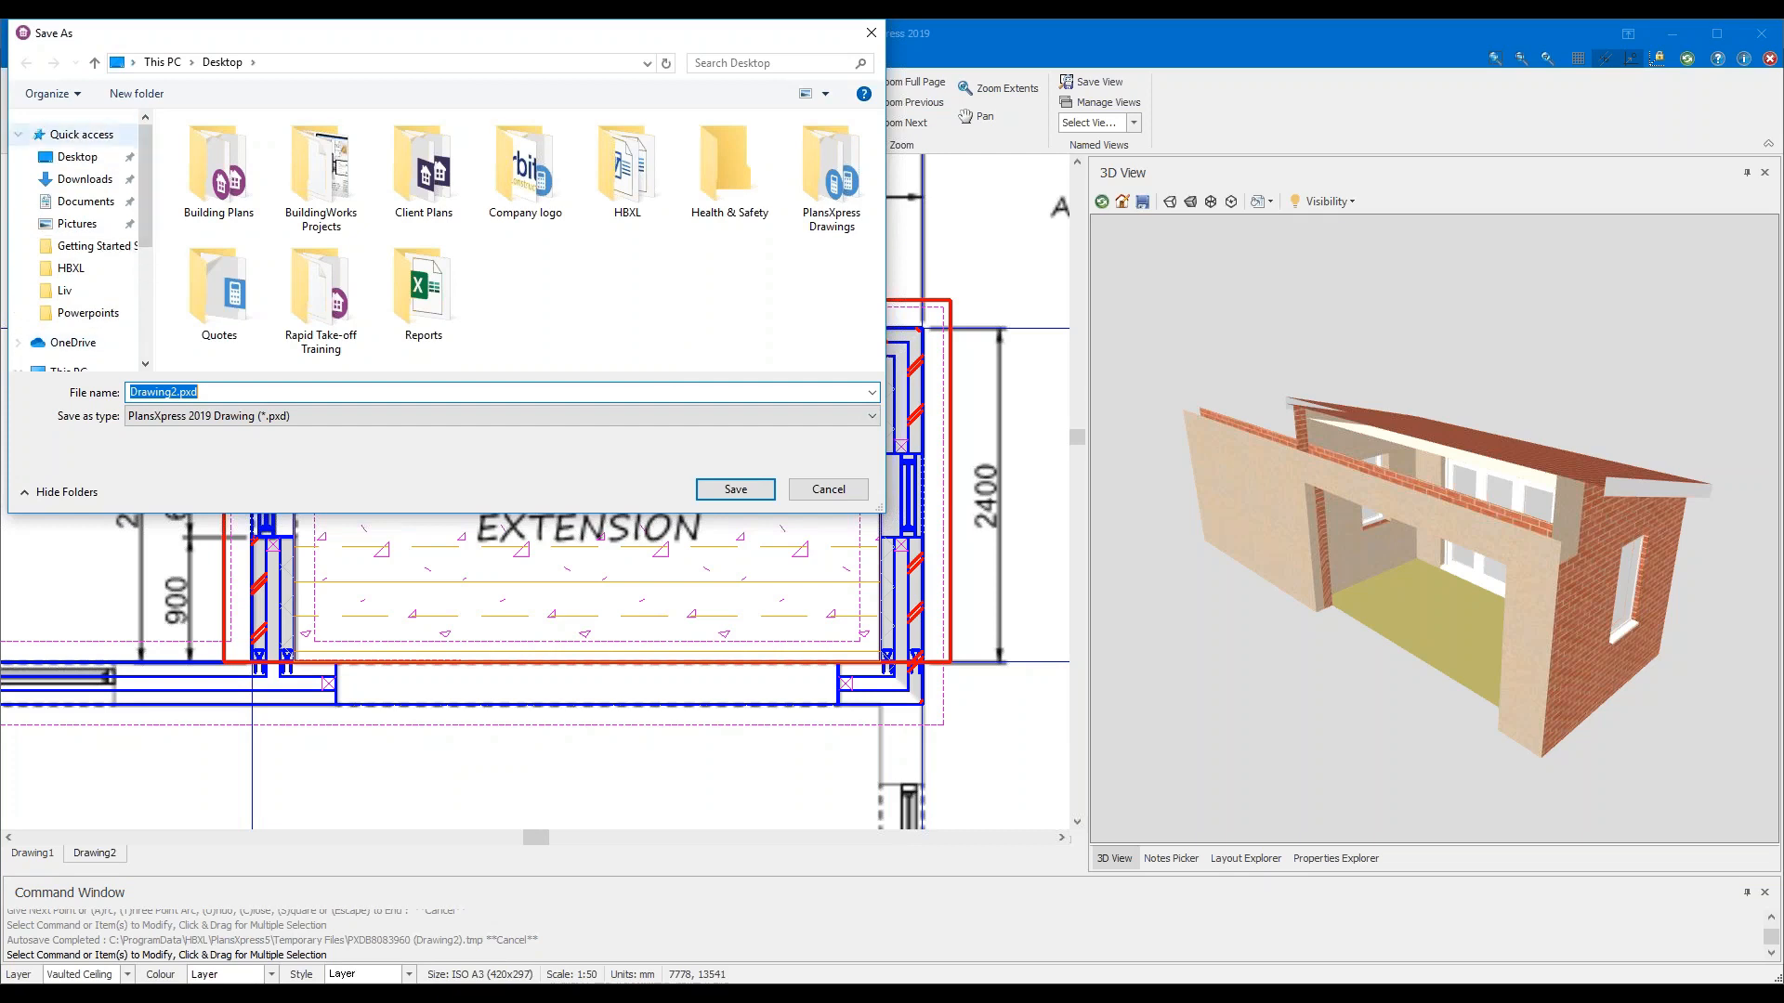
{"action": "left_click", "coordinate": [79, 165]}
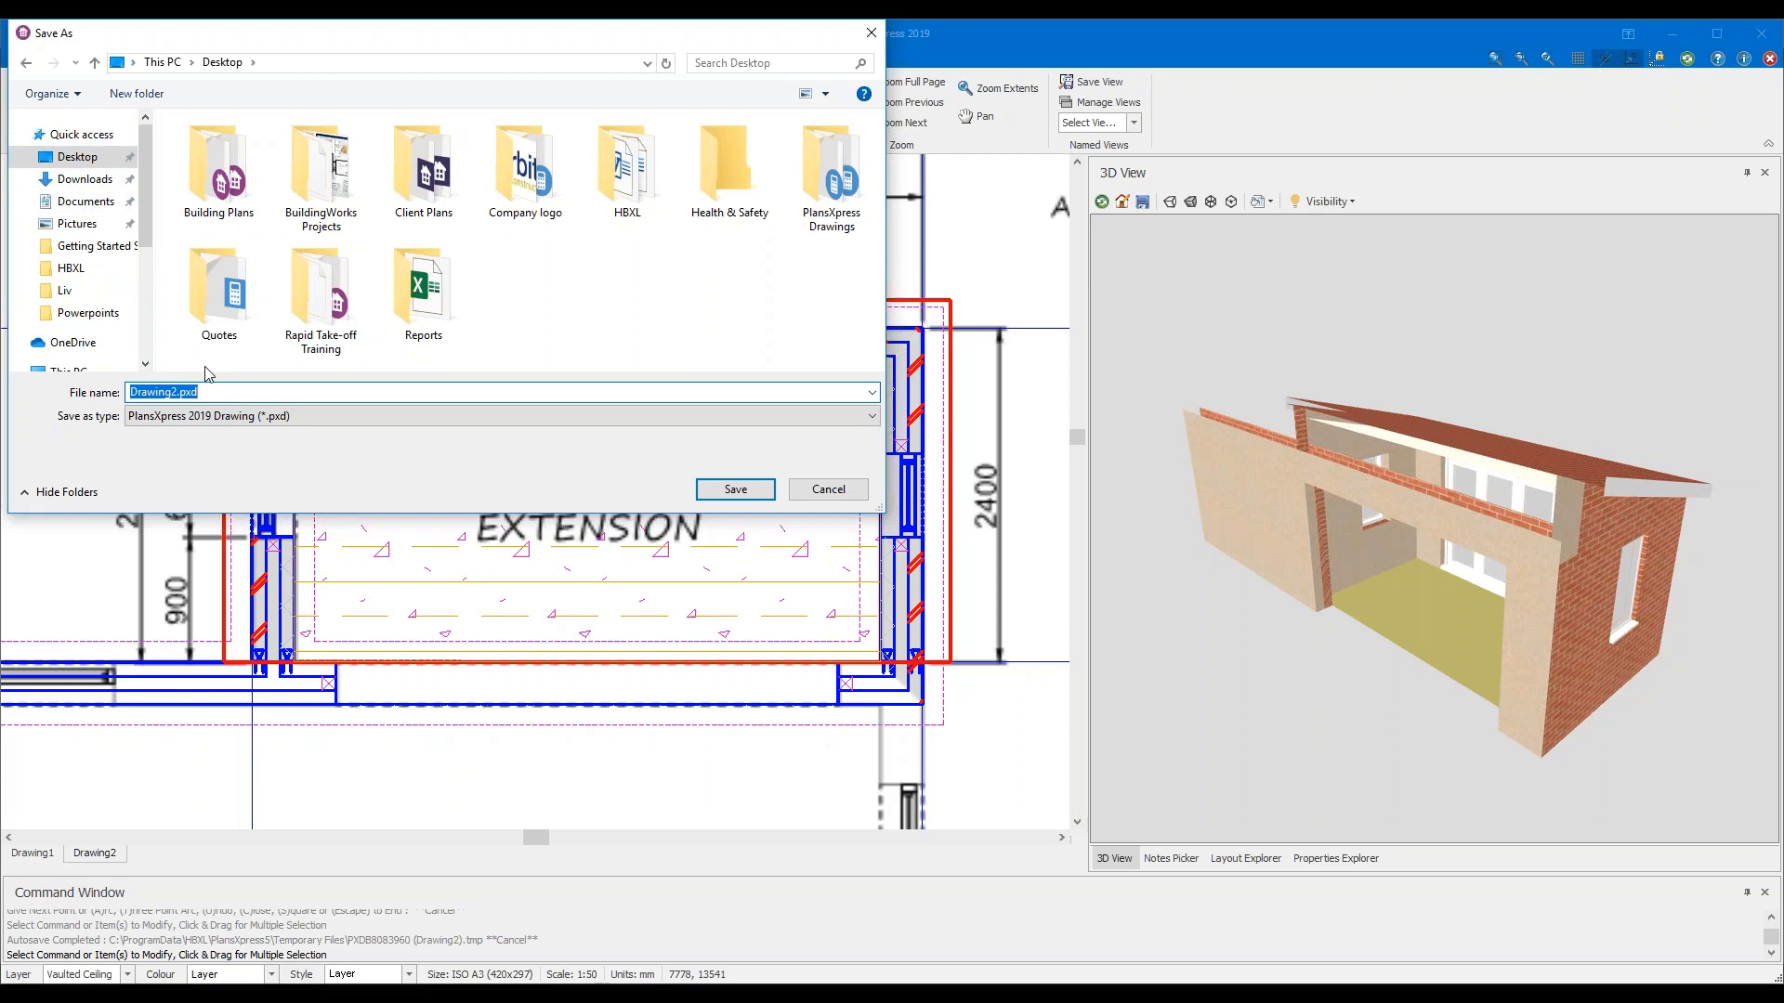
{"action": "left_click", "coordinate": [731, 491]}
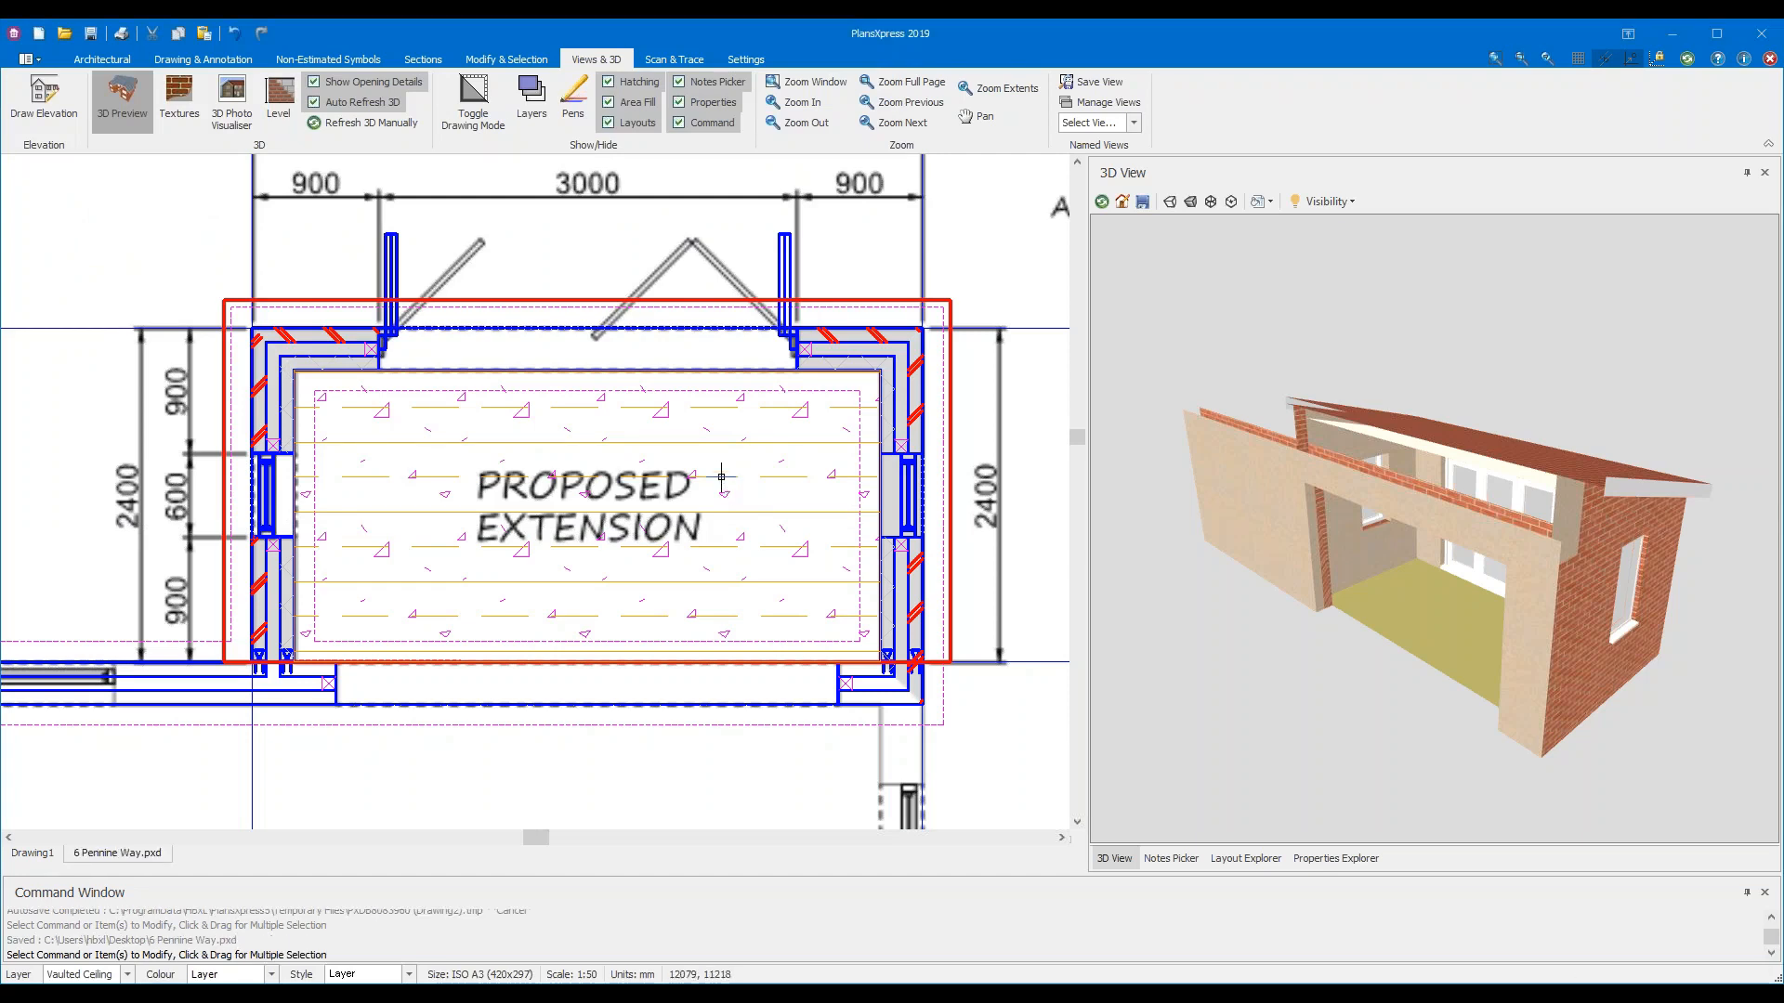
Frame the whole sheet and toggle the construction lines off and on to check them
{"action": "scroll", "coordinate": [836, 321], "scroll_direction": "down", "scroll_amount": 2}
{"action": "scroll", "coordinate": [878, 385], "scroll_direction": "down", "scroll_amount": 3}
{"action": "middle_click_drag", "start_coordinate": [850, 557], "coordinate": [793, 507]}
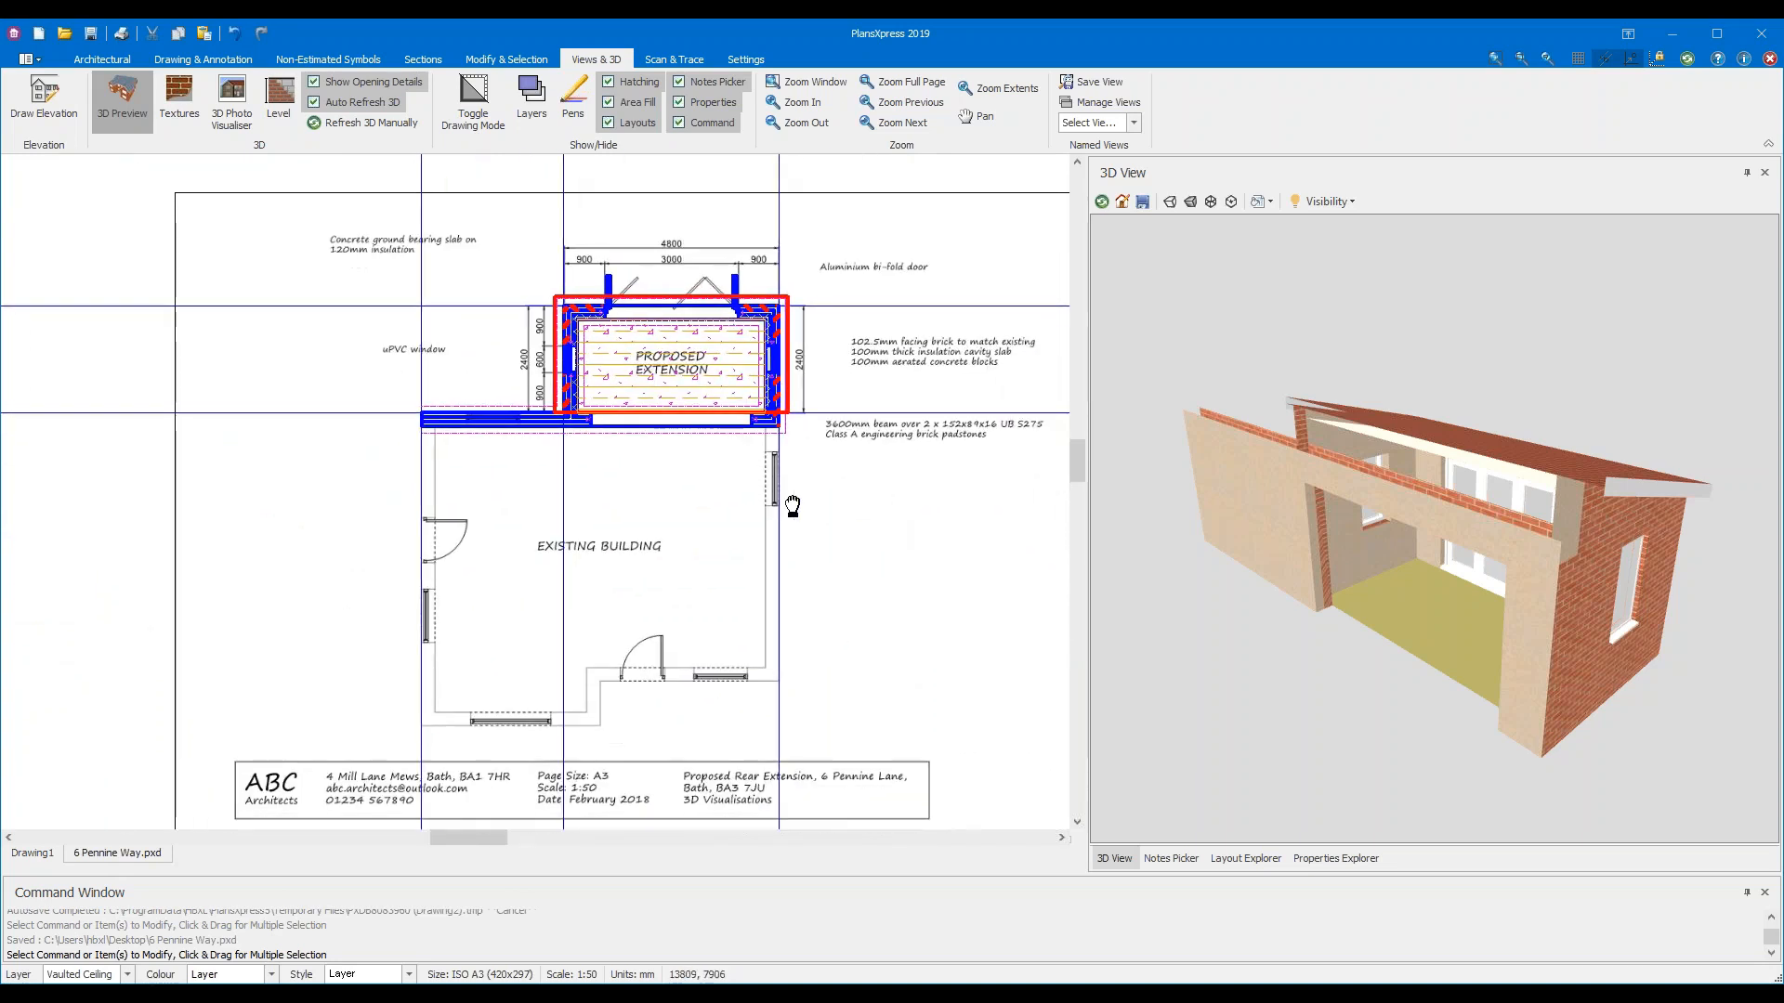
{"action": "scroll", "coordinate": [793, 506], "scroll_direction": "down", "scroll_amount": 1}
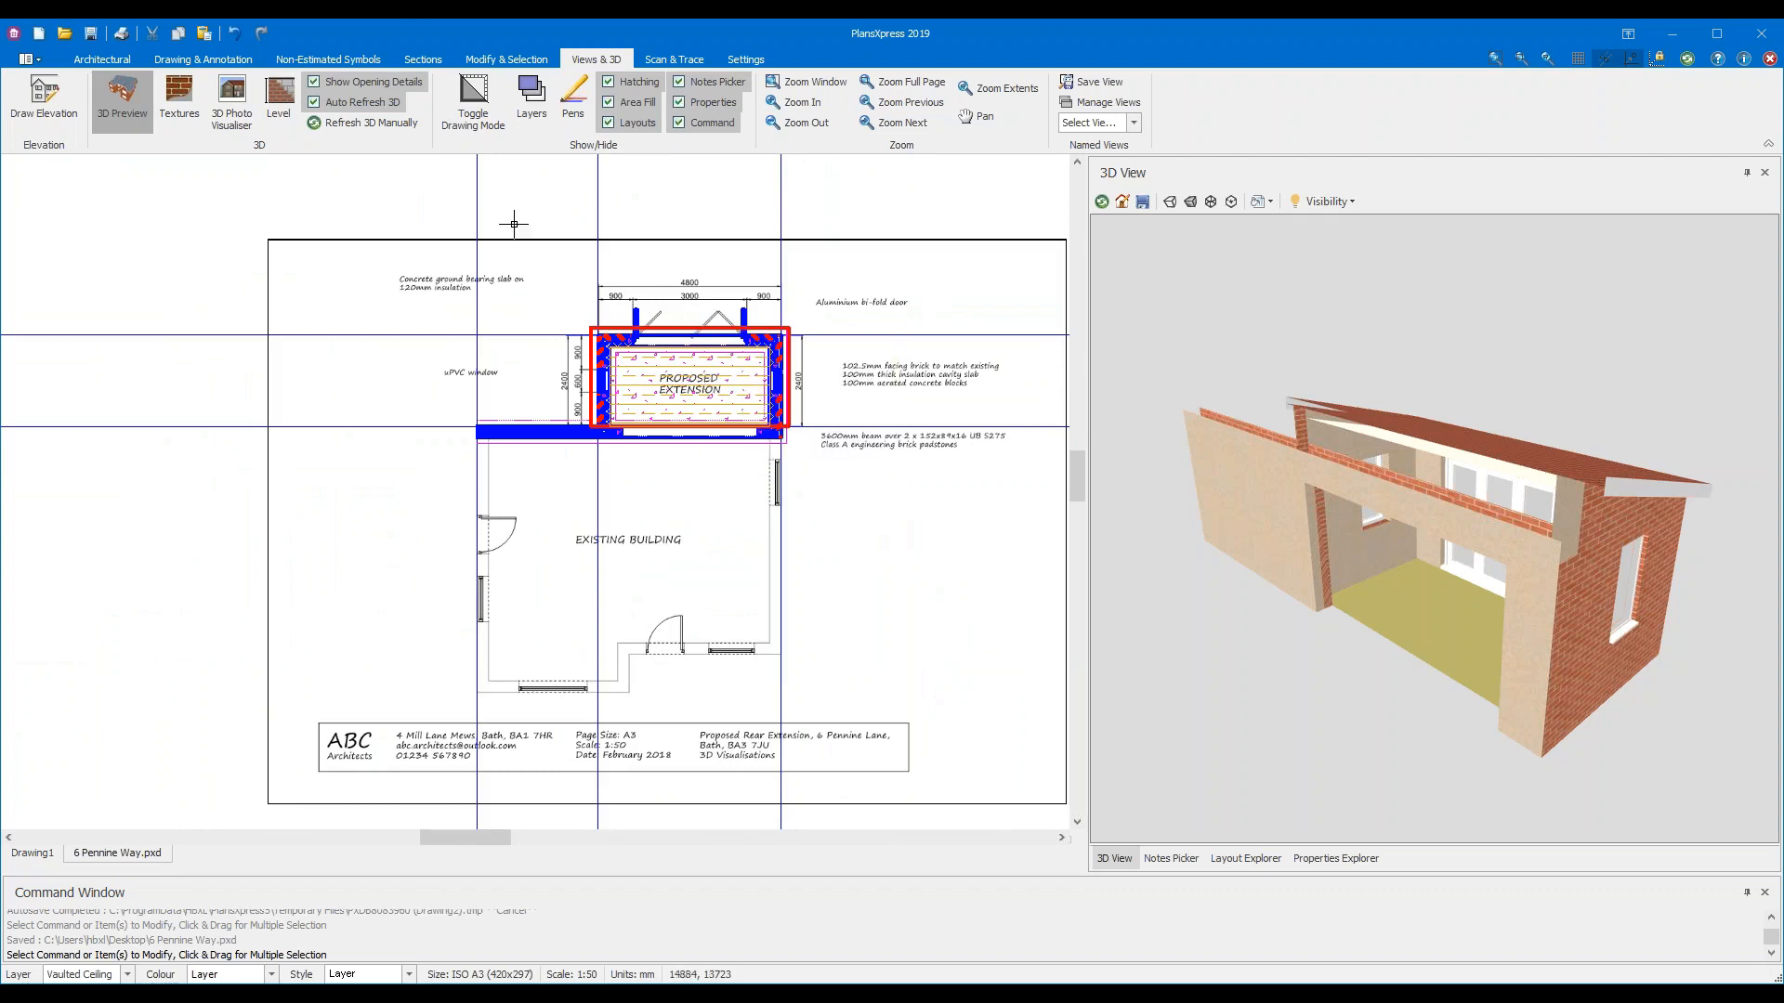
{"action": "left_click", "coordinate": [208, 59]}
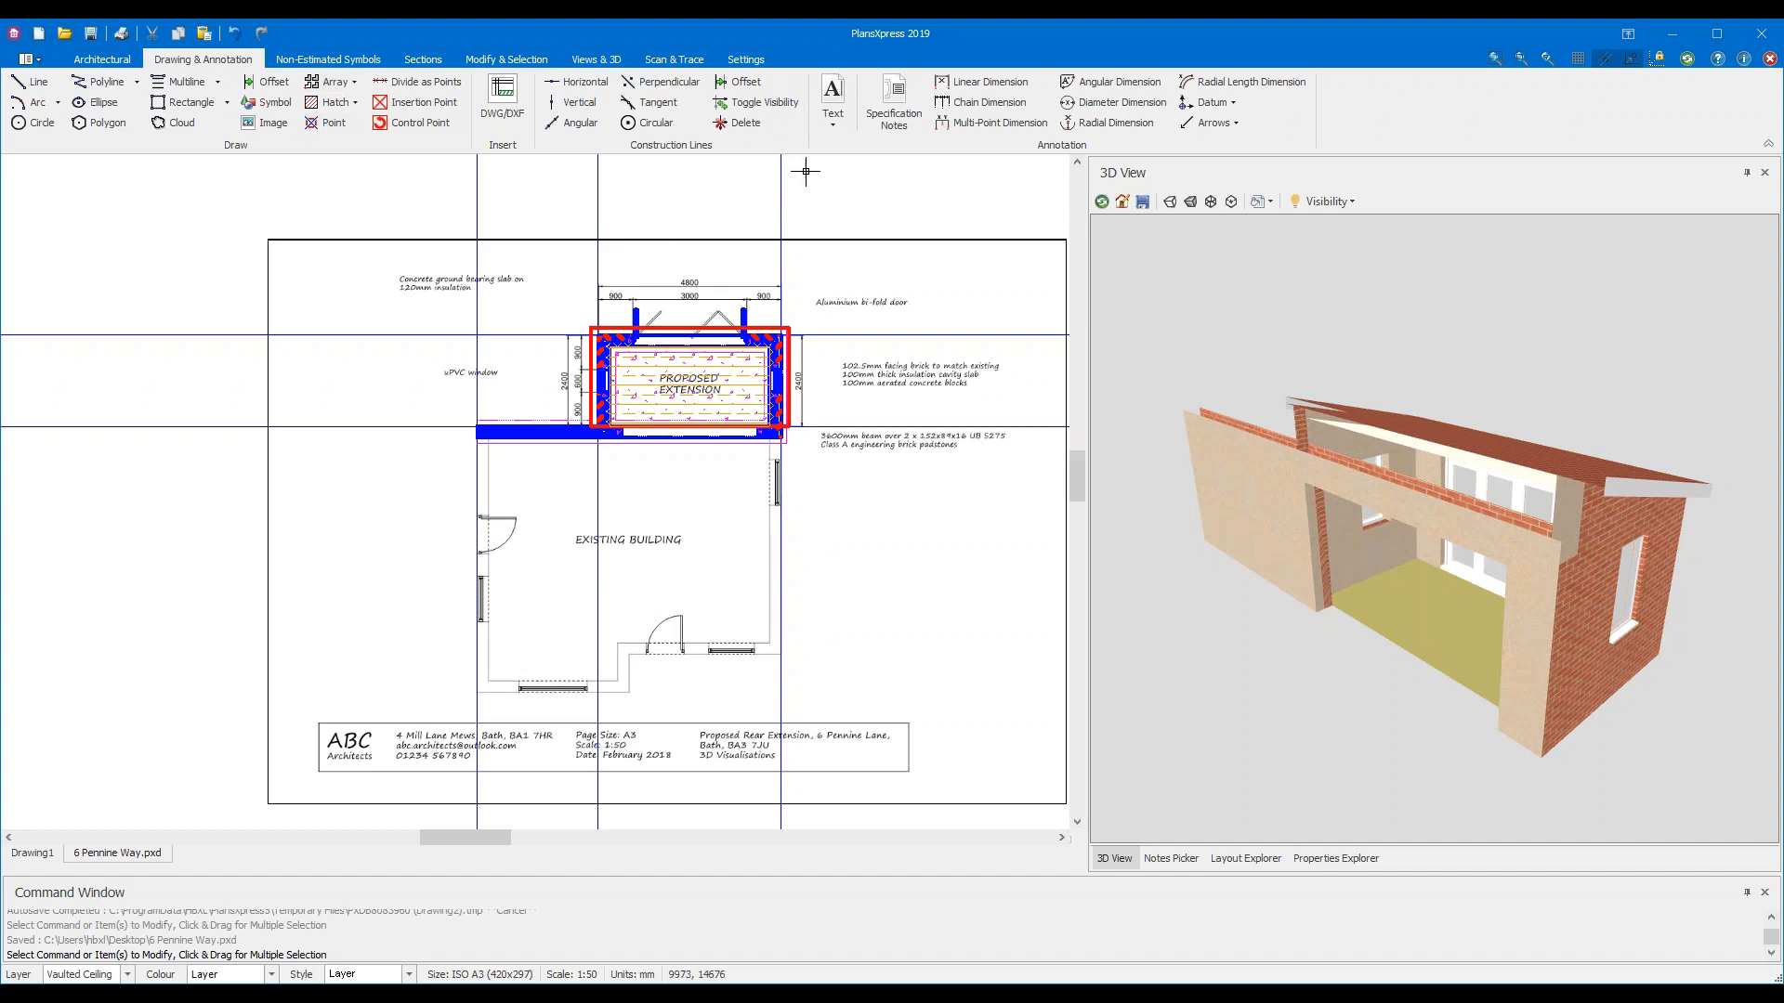
{"action": "left_click", "coordinate": [765, 105]}
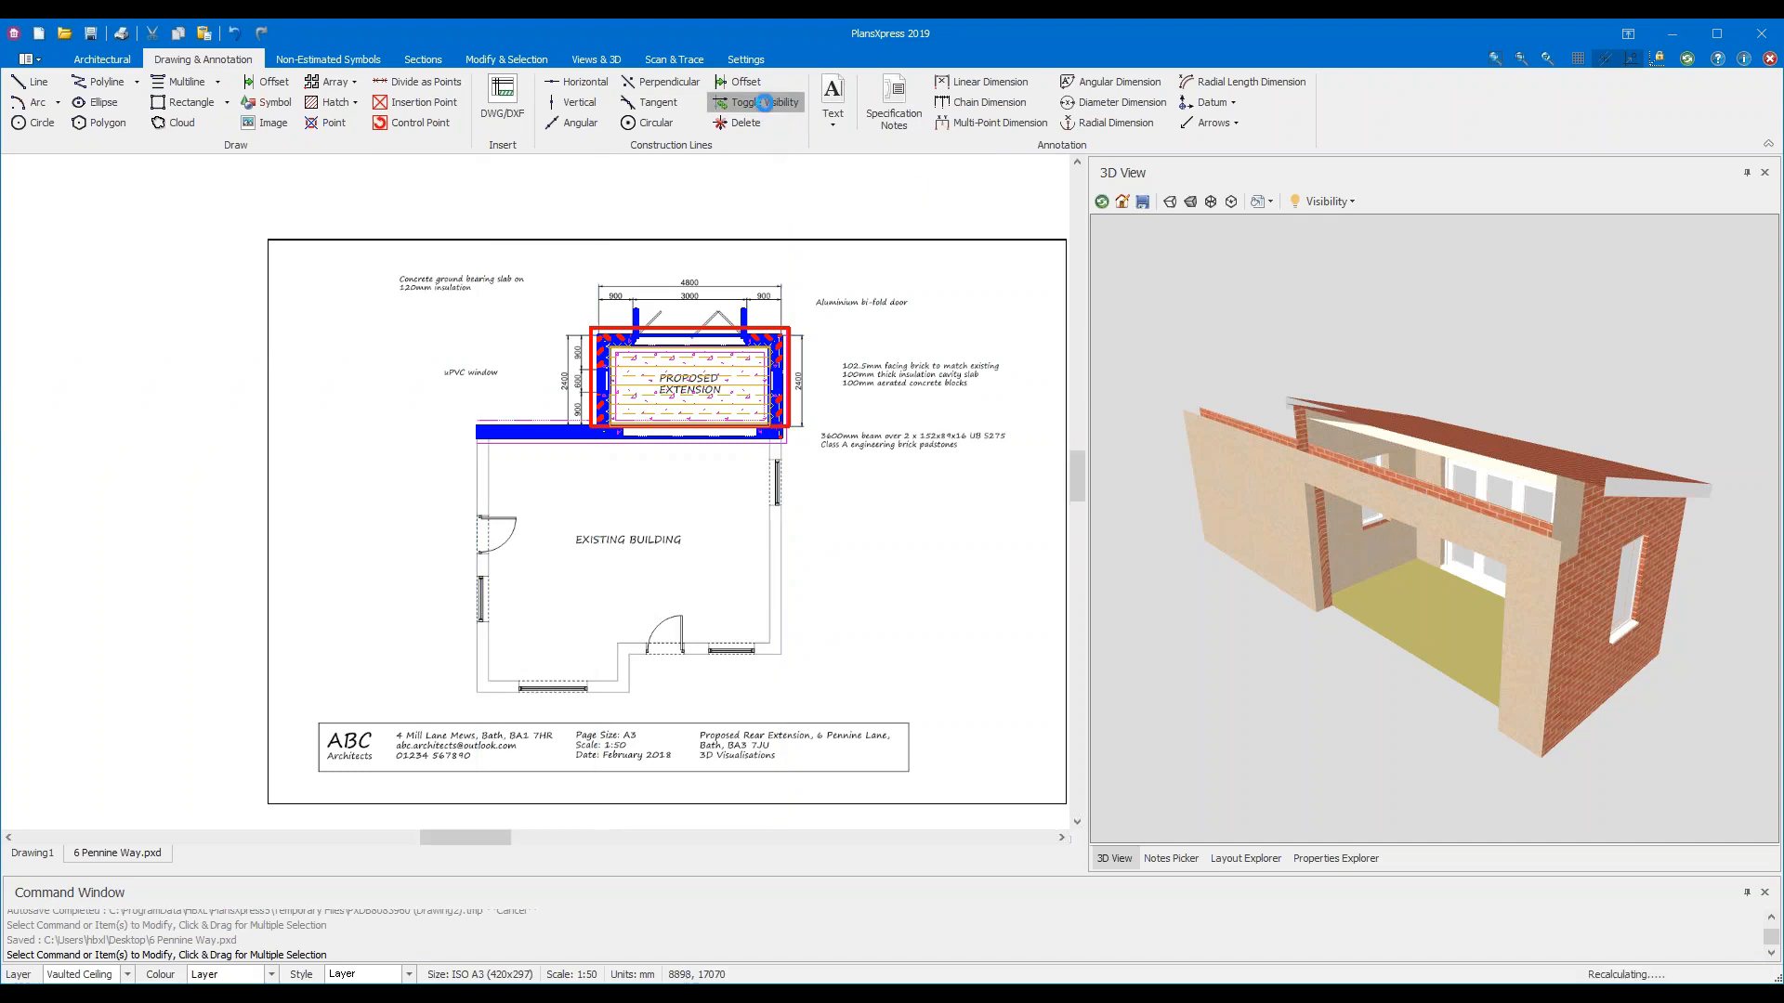
{"action": "left_click", "coordinate": [765, 103]}
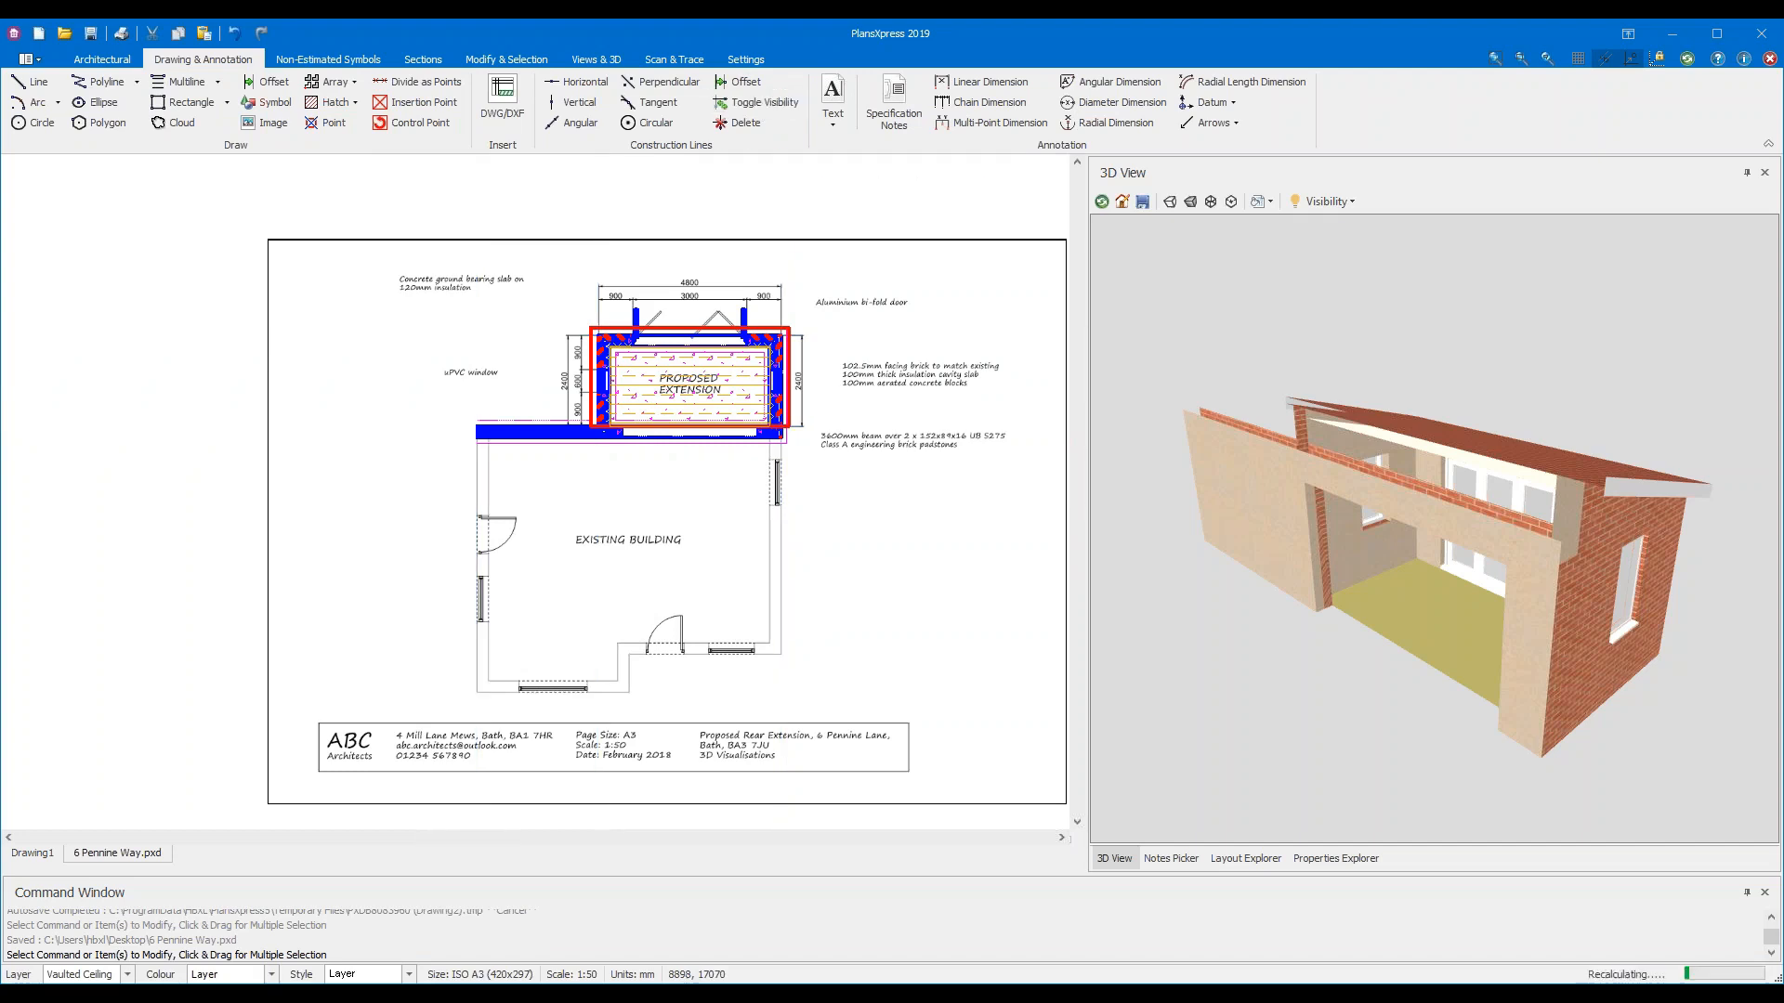
{"action": "left_click", "coordinate": [757, 102]}
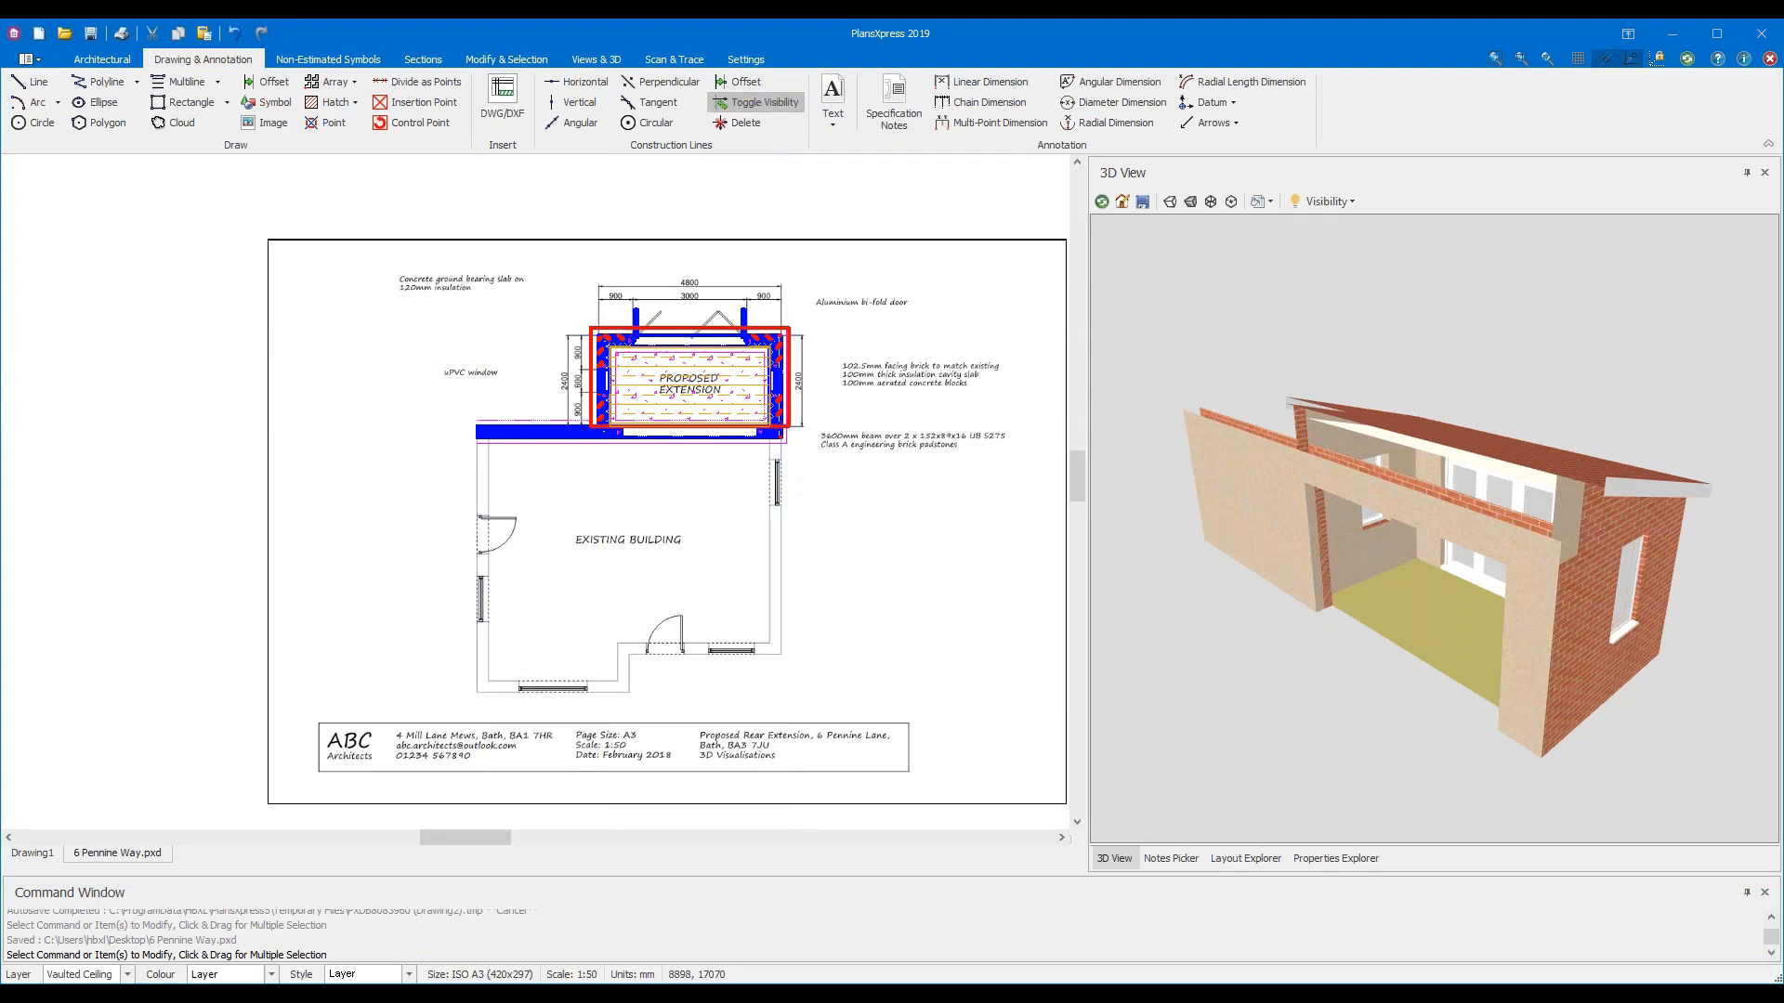
{"action": "left_click", "coordinate": [757, 102]}
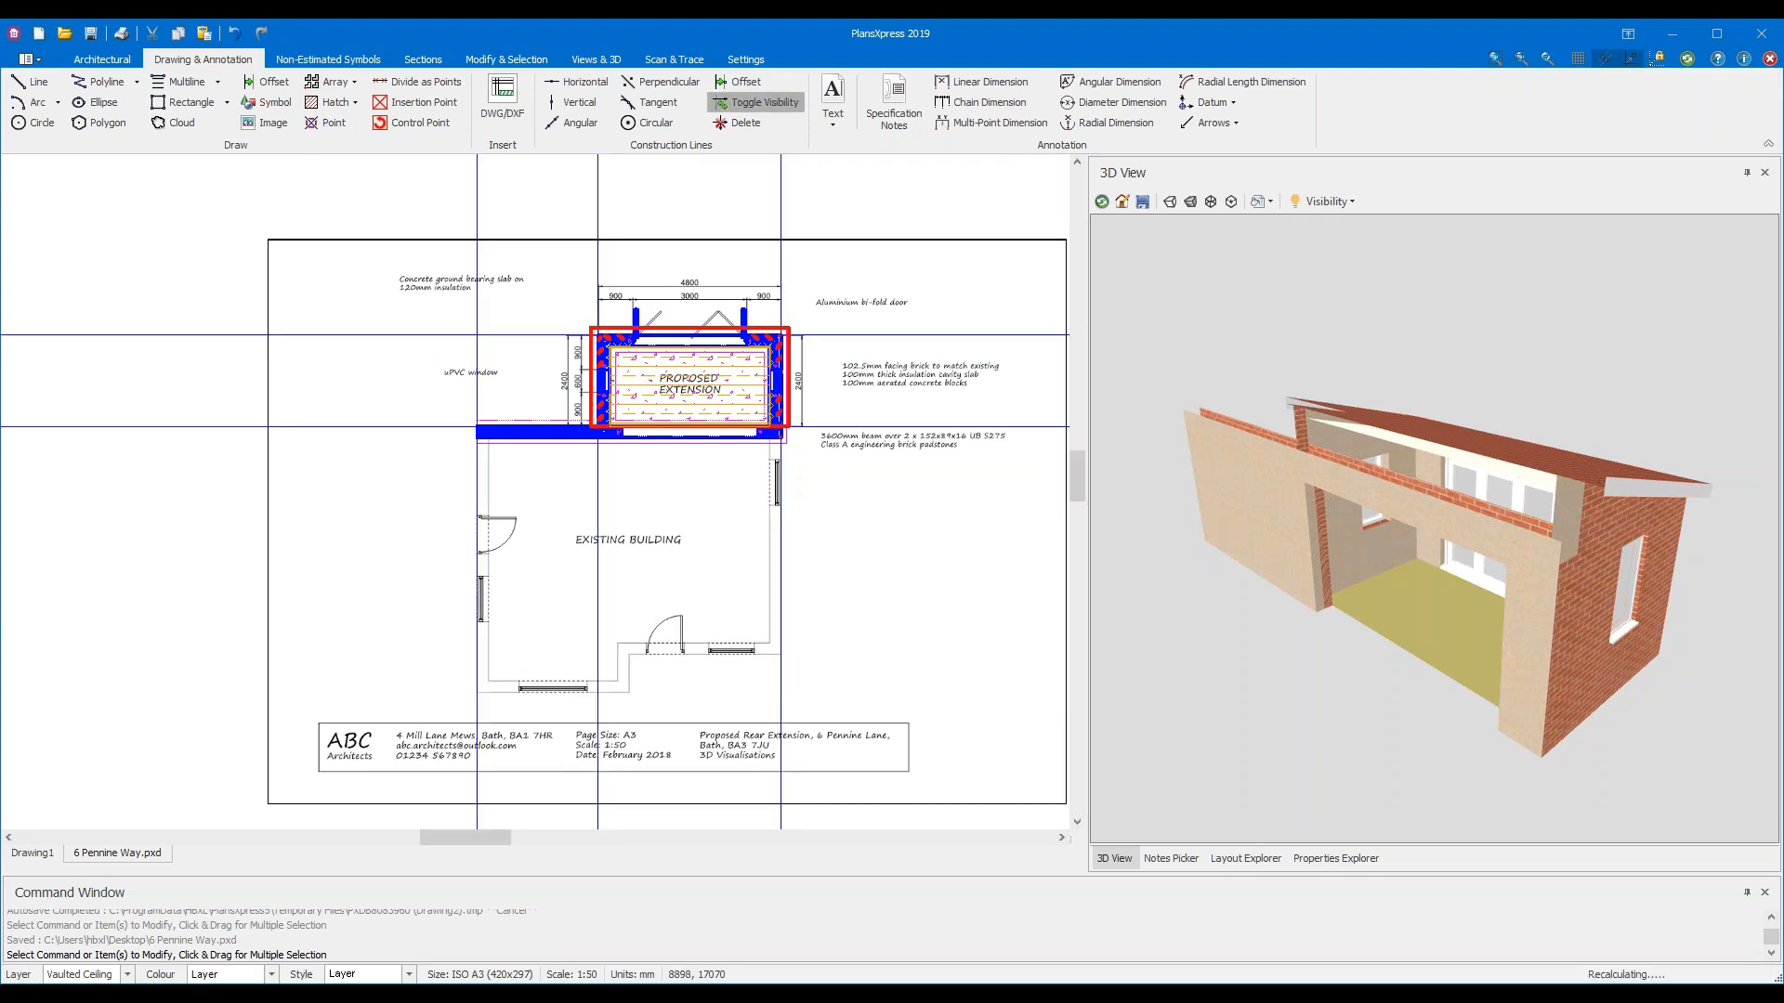
Delete all construction lines from the plan and save the drawing again
{"action": "left_click", "coordinate": [751, 128]}
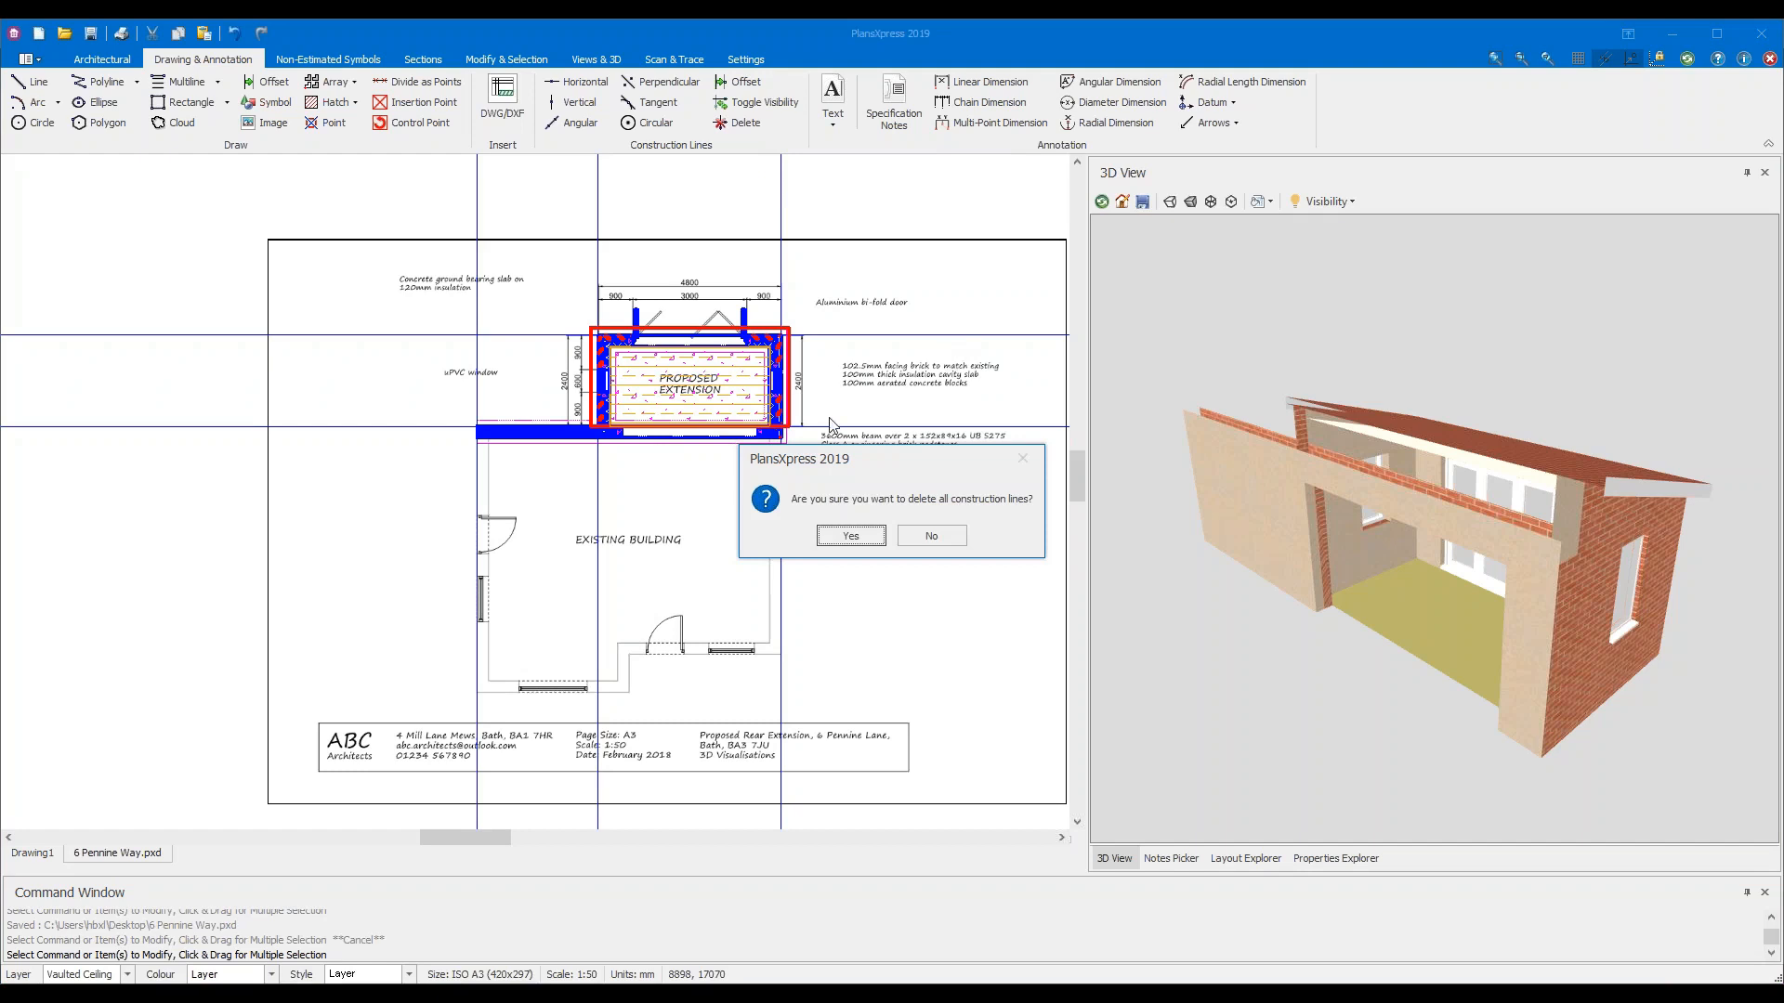
{"action": "left_click", "coordinate": [852, 536]}
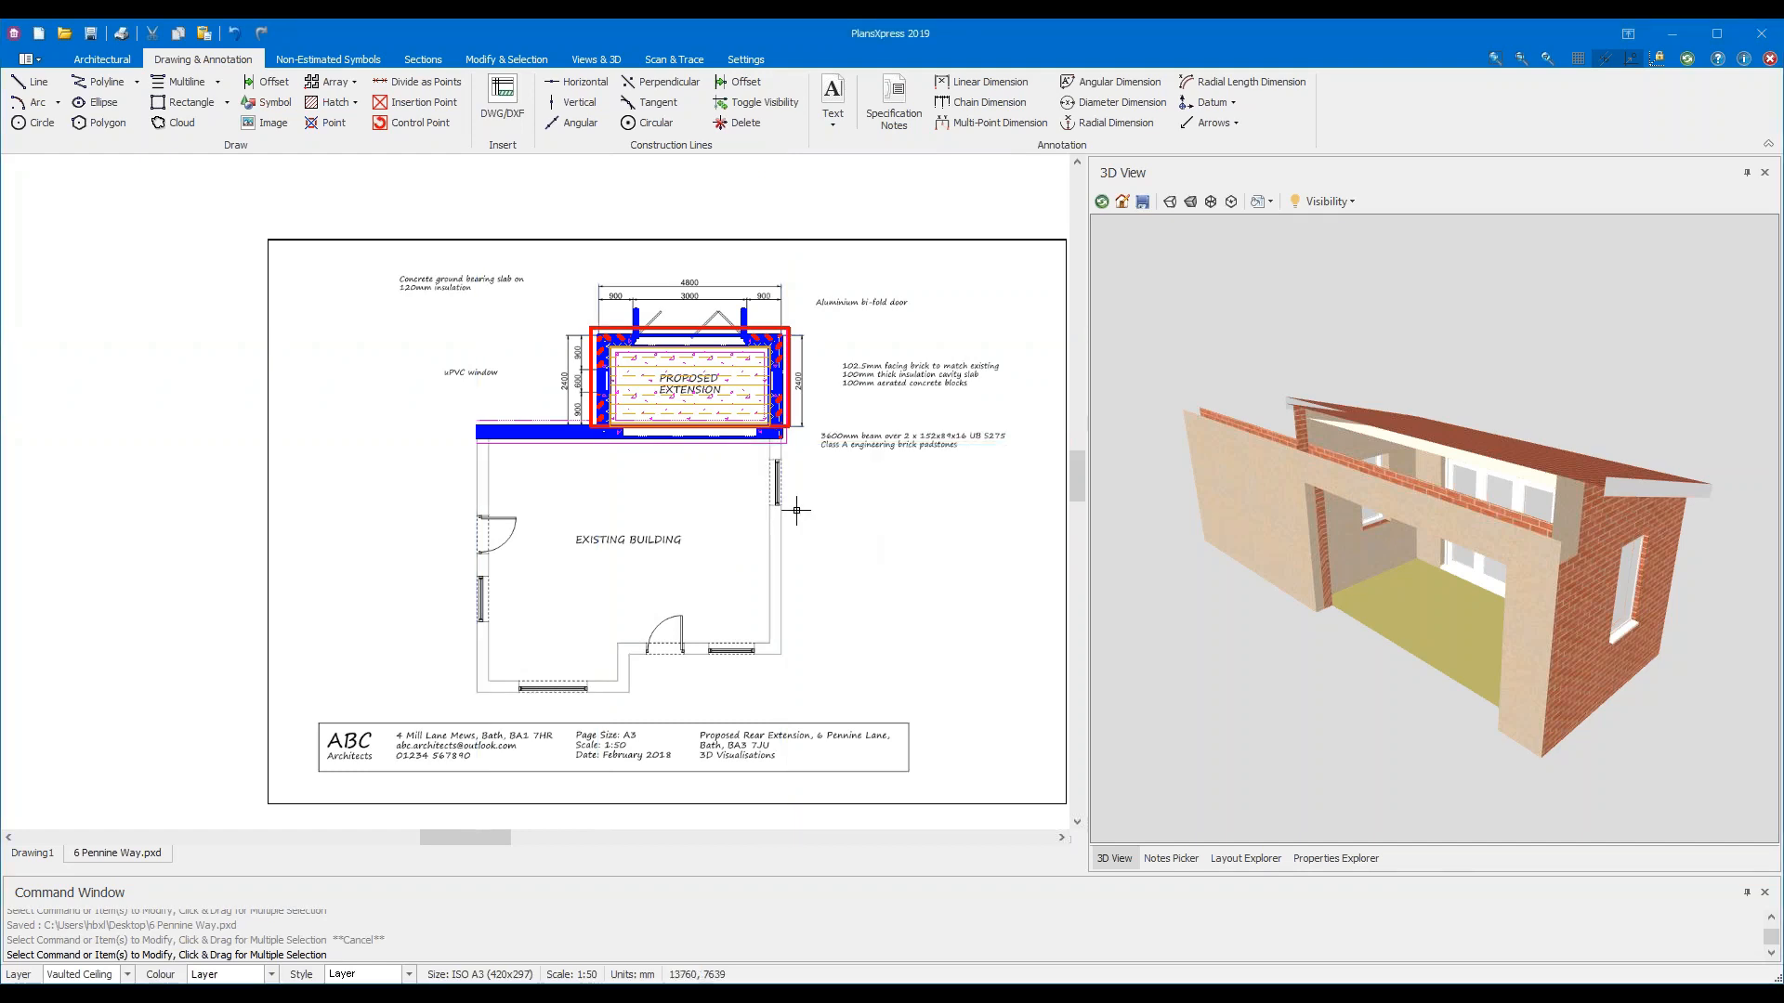
{"action": "scroll", "coordinate": [796, 510], "scroll_direction": "up", "scroll_amount": 5}
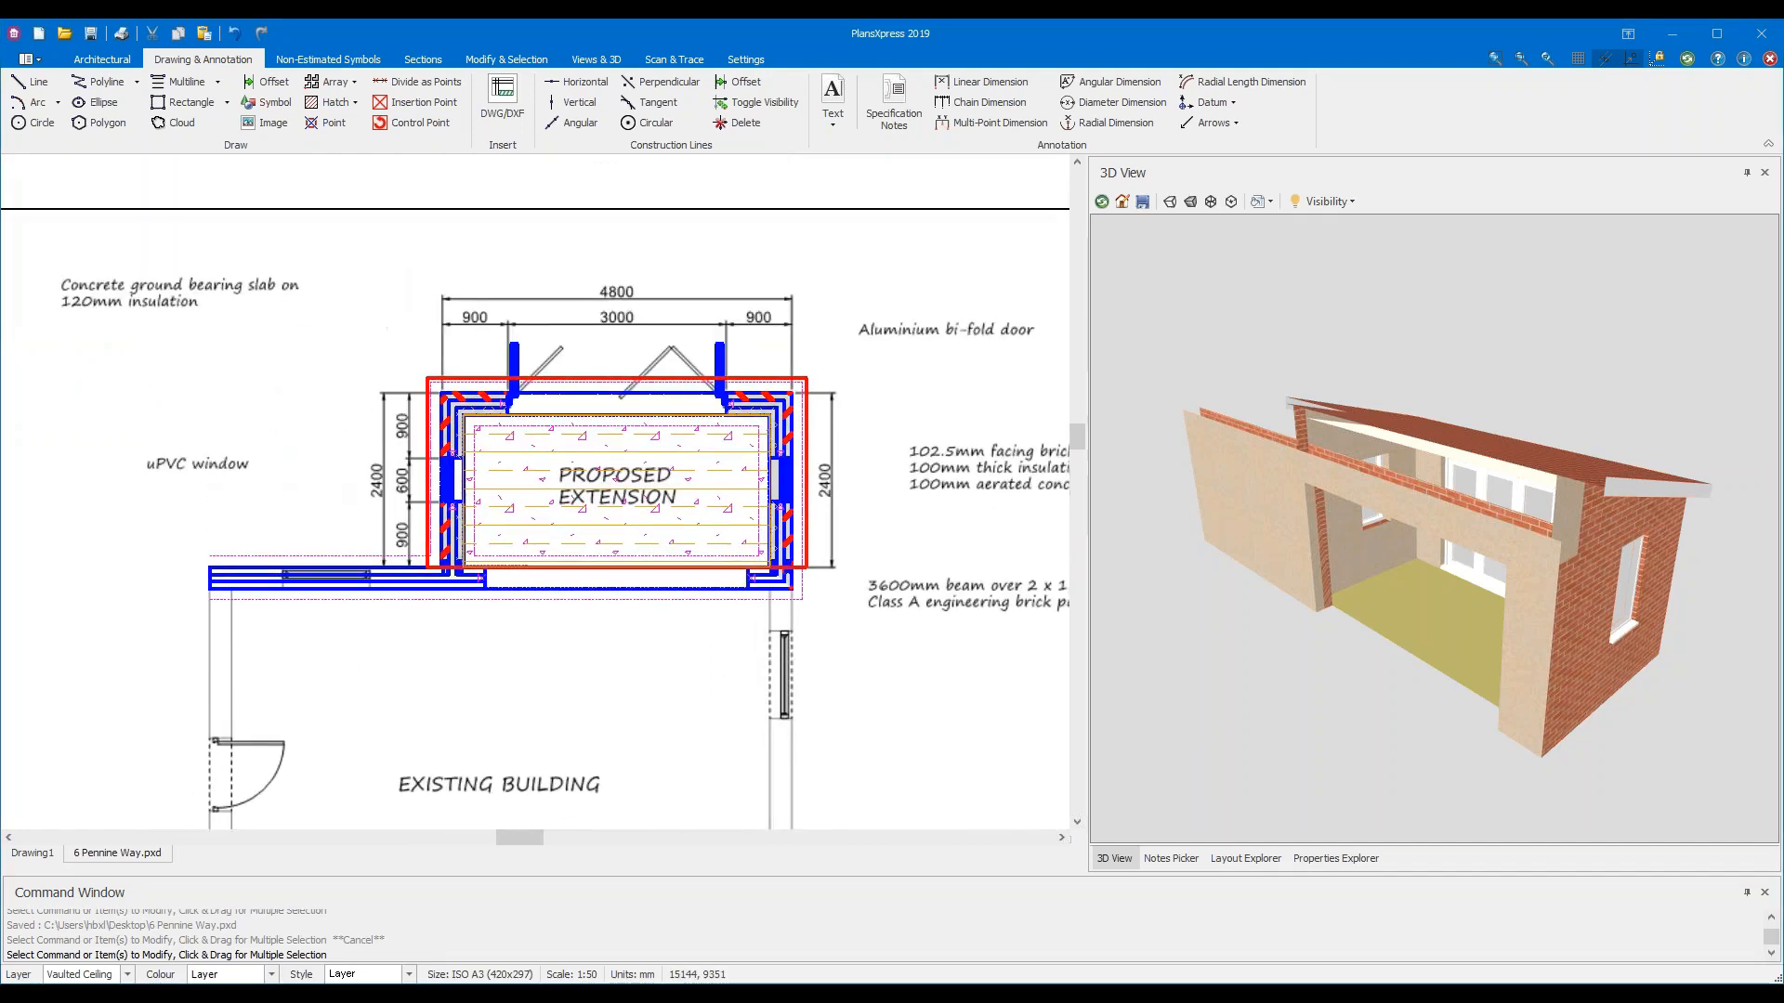
{"action": "key", "text": "Escape"}
{"action": "left_click", "coordinate": [92, 35]}
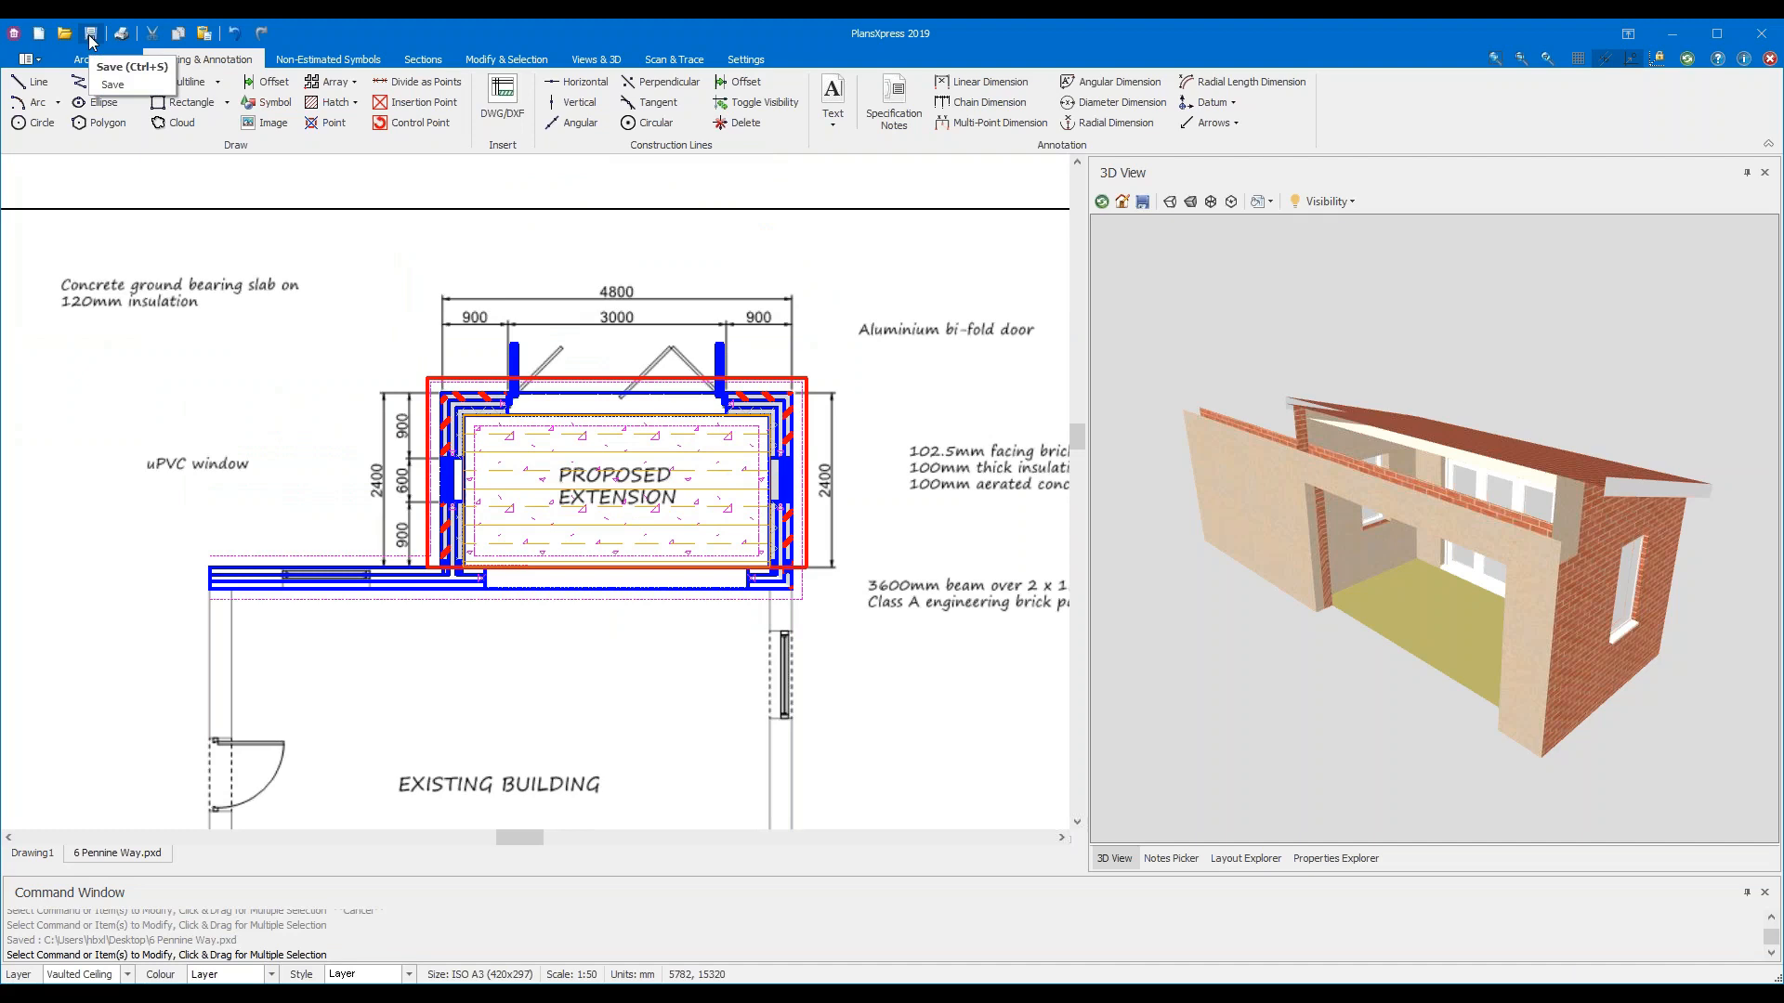